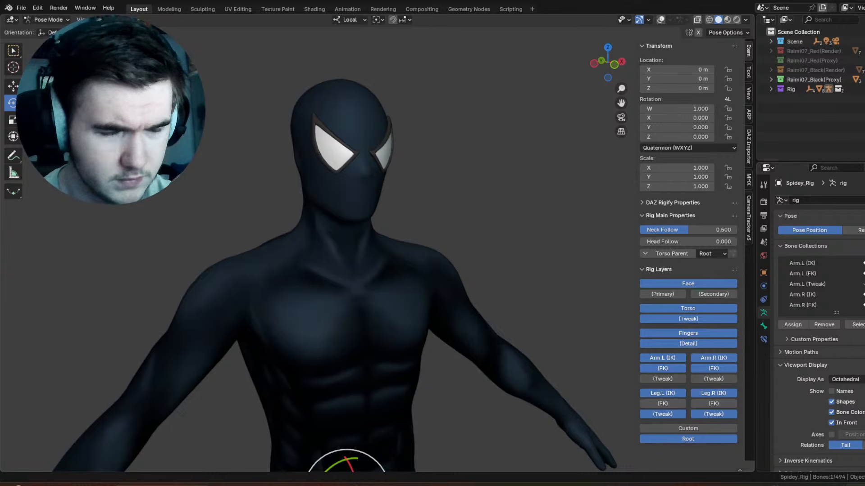
Step: Raise the reduced application volume in the system's sound output mixer and close the mixer
{"action": "key", "text": "ctrl+super+v"}
{"action": "scroll", "coordinate": [801, 376], "scroll_direction": "down", "scroll_amount": 5}
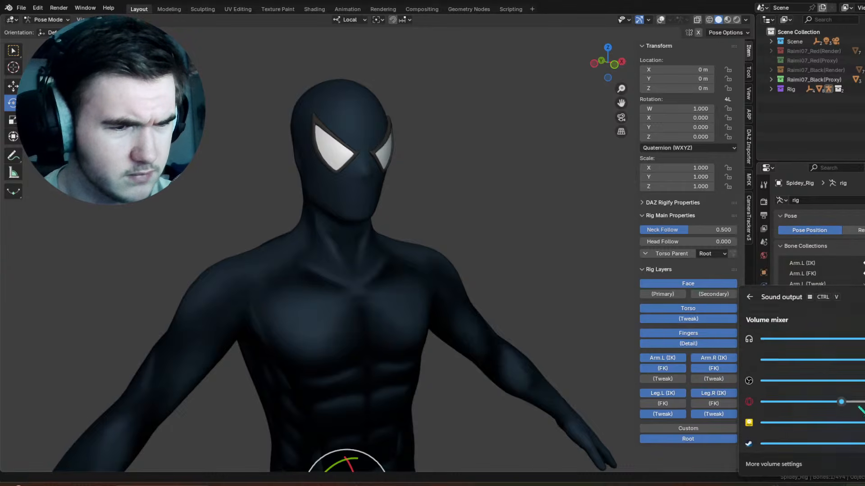
{"action": "left_click_drag", "start_coordinate": [841, 397], "coordinate": [864, 397]}
{"action": "key", "text": "Escape"}
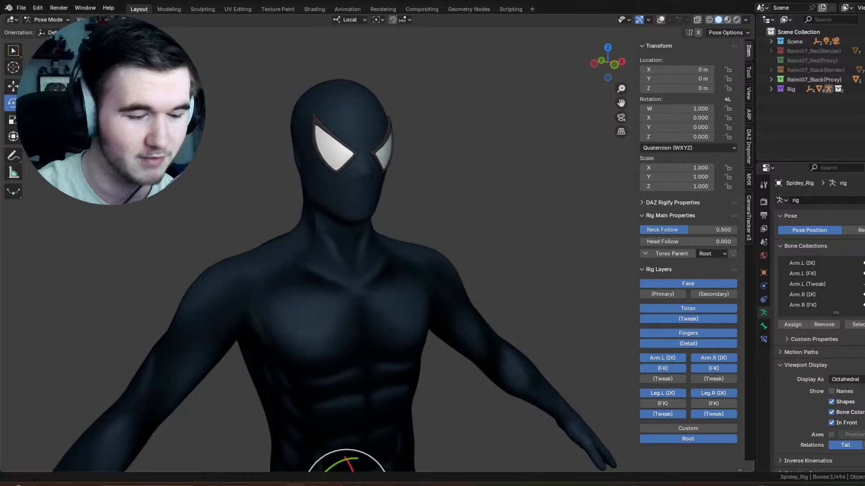
{"action": "scroll", "coordinate": [554, 193], "scroll_direction": "down", "scroll_amount": 4}
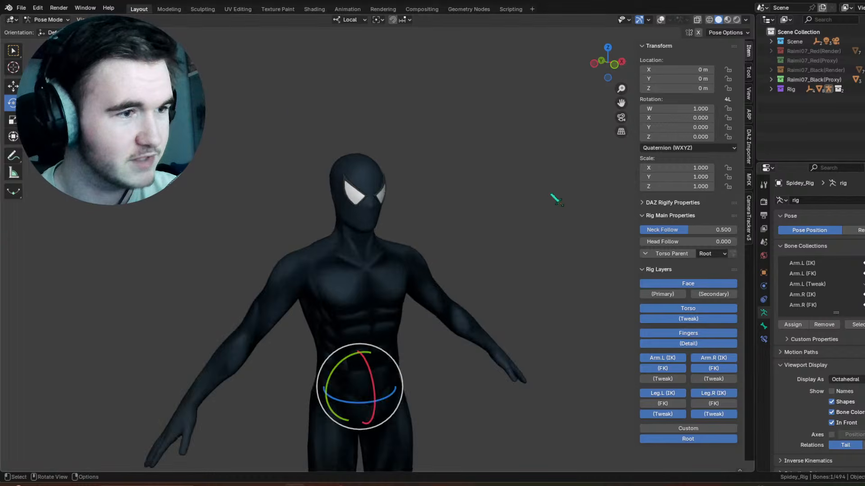
{"action": "scroll", "coordinate": [403, 189], "scroll_direction": "up", "scroll_amount": 8}
{"action": "scroll", "coordinate": [387, 160], "scroll_direction": "down", "scroll_amount": 10}
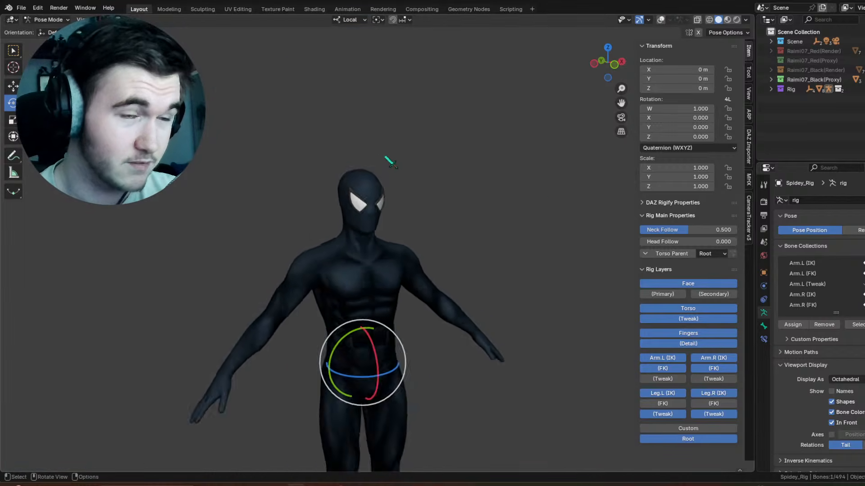
{"action": "scroll", "coordinate": [390, 163], "scroll_direction": "up", "scroll_amount": 8}
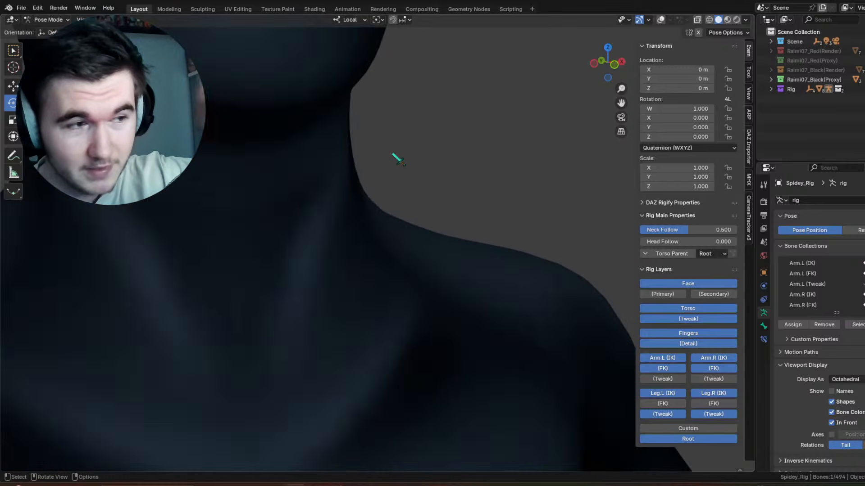
{"action": "scroll", "coordinate": [396, 154], "scroll_direction": "down", "scroll_amount": 7}
{"action": "scroll", "coordinate": [398, 176], "scroll_direction": "up", "scroll_amount": 1}
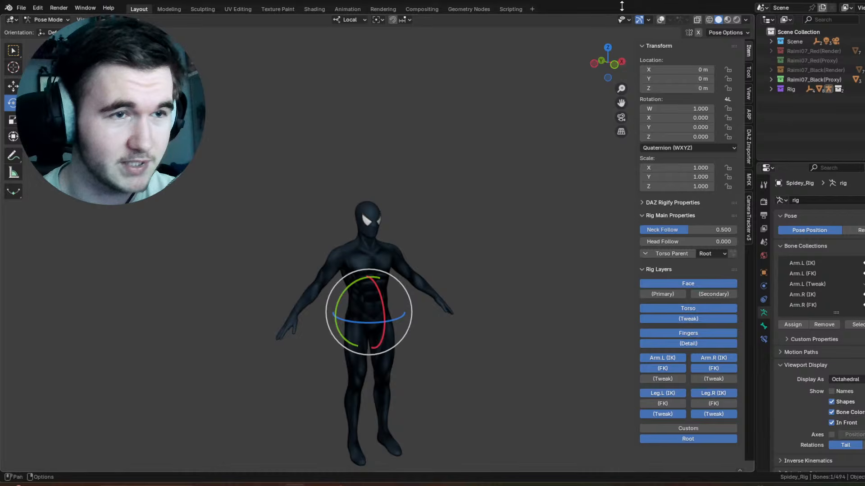
Step: Show the viewport overlays with the rig controls and exclude the Scene collection from the view layer
{"action": "key", "text": "shift+alt+z"}
{"action": "scroll", "coordinate": [421, 153], "scroll_direction": "up", "scroll_amount": 3}
{"action": "scroll", "coordinate": [422, 153], "scroll_direction": "down", "scroll_amount": 5}
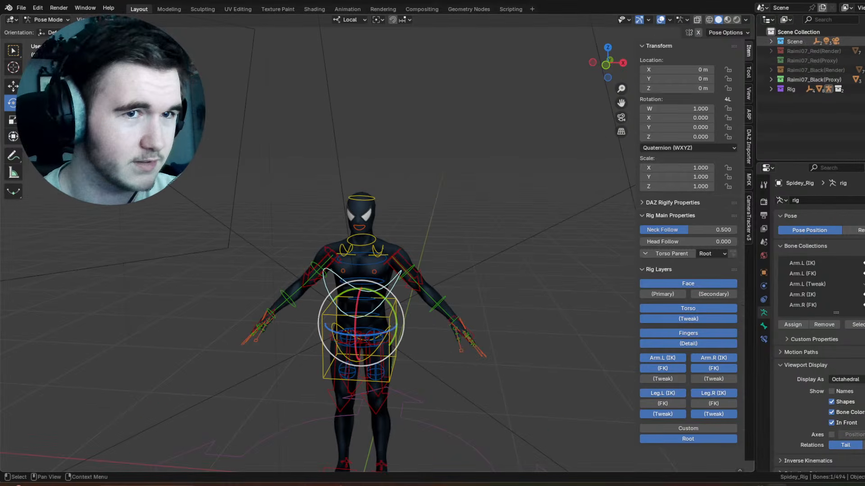
{"action": "scroll", "coordinate": [473, 252], "scroll_direction": "down", "scroll_amount": 3}
{"action": "scroll", "coordinate": [471, 250], "scroll_direction": "up", "scroll_amount": 5}
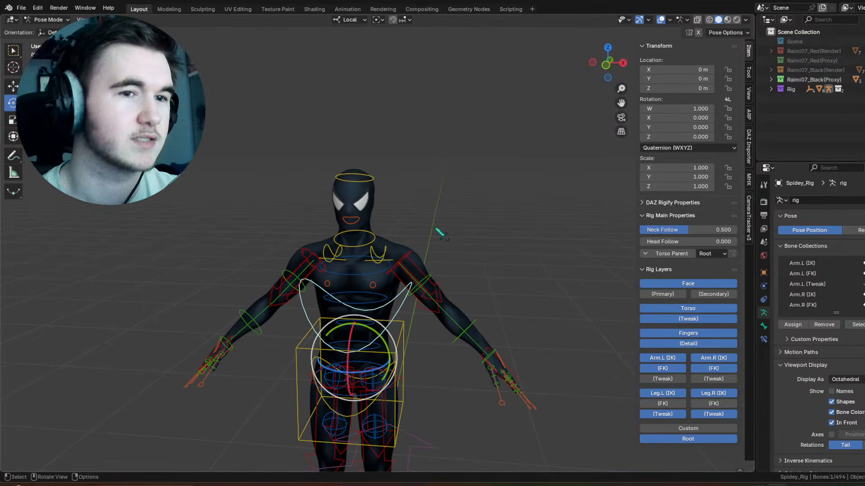
{"action": "scroll", "coordinate": [442, 234], "scroll_direction": "up", "scroll_amount": 2}
{"action": "scroll", "coordinate": [472, 220], "scroll_direction": "down", "scroll_amount": 4}
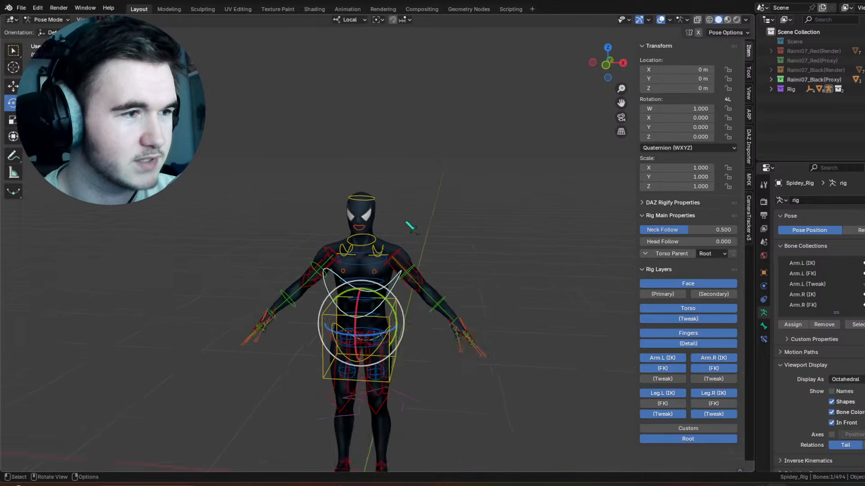
{"action": "scroll", "coordinate": [404, 211], "scroll_direction": "up", "scroll_amount": 1}
{"action": "middle_click_drag", "start_coordinate": [404, 210], "coordinate": [379, 248], "text": "shift"}
{"action": "scroll", "coordinate": [471, 241], "scroll_direction": "up", "scroll_amount": 4}
{"action": "scroll", "coordinate": [471, 242], "scroll_direction": "up", "scroll_amount": 5}
{"action": "scroll", "coordinate": [379, 247], "scroll_direction": "down", "scroll_amount": 6}
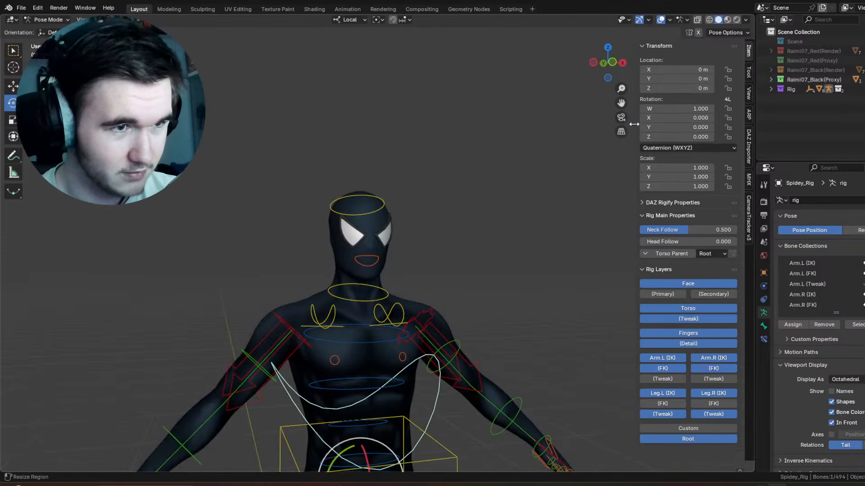
Step: Collapse the viewport sidebar and add a new collection named City to the scene
{"action": "left_click_drag", "start_coordinate": [635, 168], "coordinate": [711, 171]}
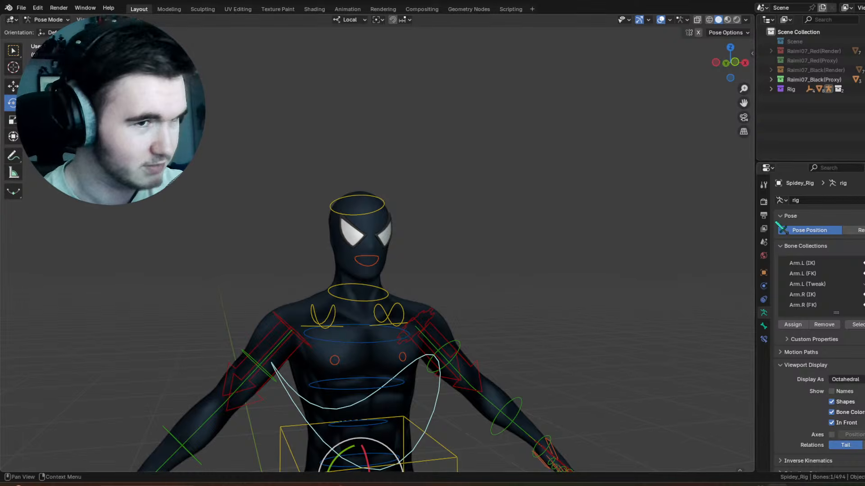
{"action": "right_click", "coordinate": [811, 118]}
{"action": "left_click", "coordinate": [807, 120]}
{"action": "double_click", "coordinate": [803, 98]}
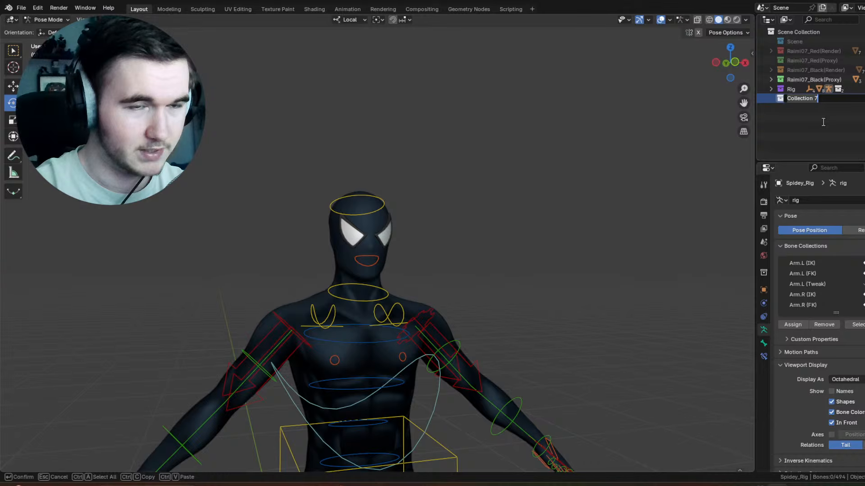
{"action": "type", "text": "City"}
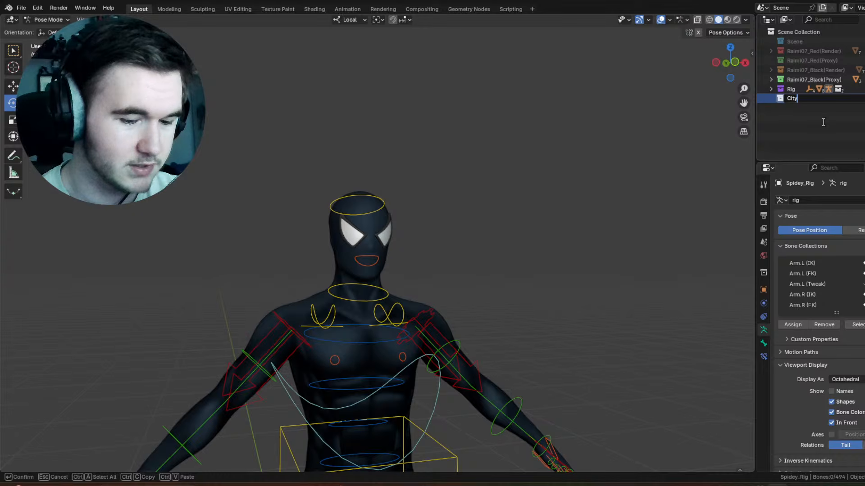
{"action": "key", "text": "Return"}
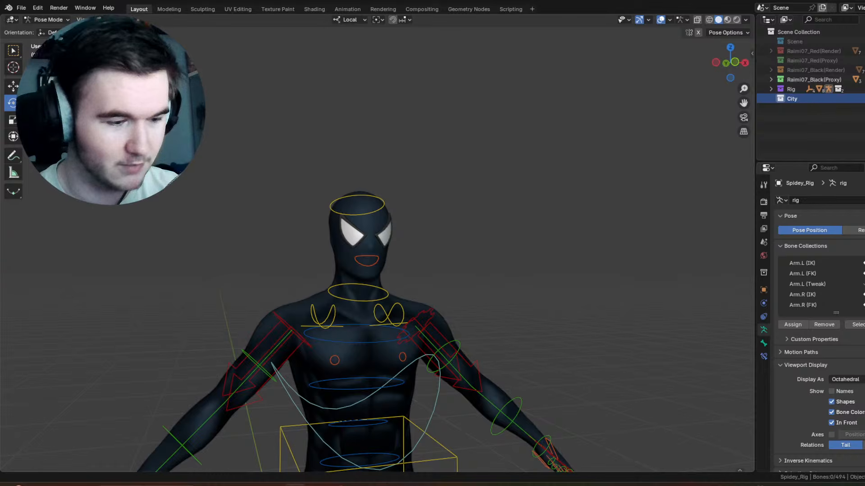
{"action": "mouse_move", "coordinate": [572, 200]}
{"action": "middle_mouse_down"}
{"action": "mouse_move", "coordinate": [538, 255]}
{"action": "mouse_move", "coordinate": [574, 210]}
{"action": "middle_mouse_up"}
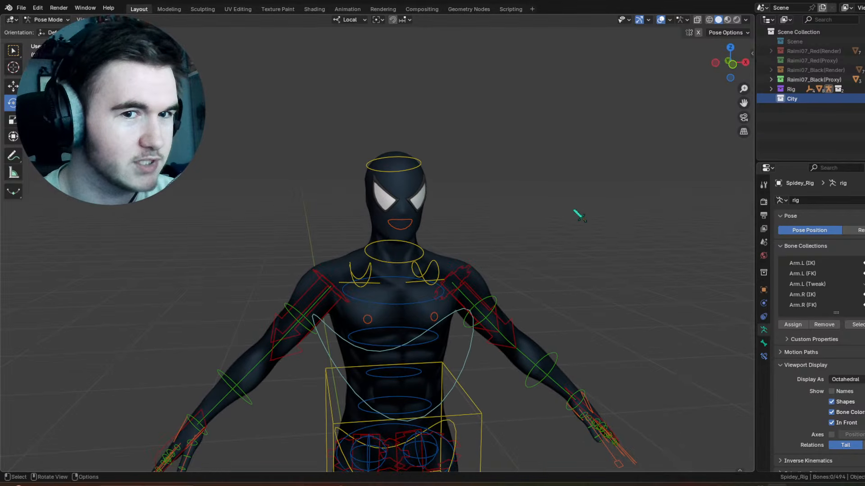
{"action": "scroll", "coordinate": [502, 212], "scroll_direction": "up", "scroll_amount": 5}
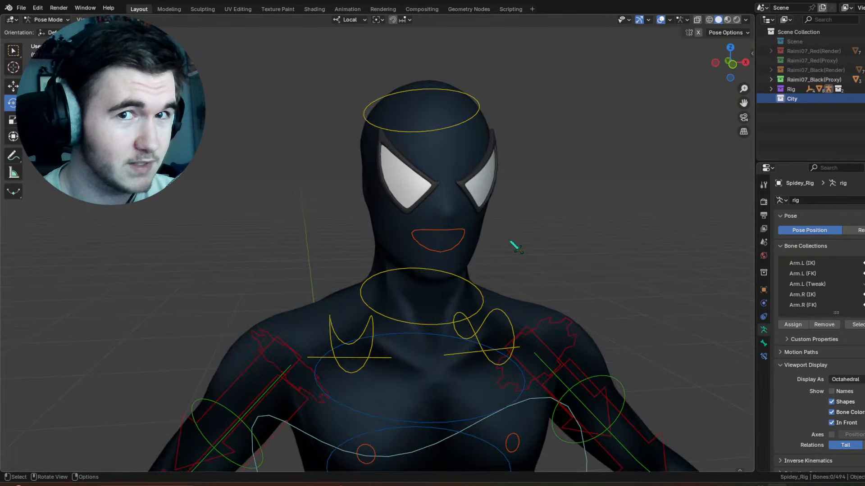
{"action": "scroll", "coordinate": [491, 245], "scroll_direction": "down", "scroll_amount": 6}
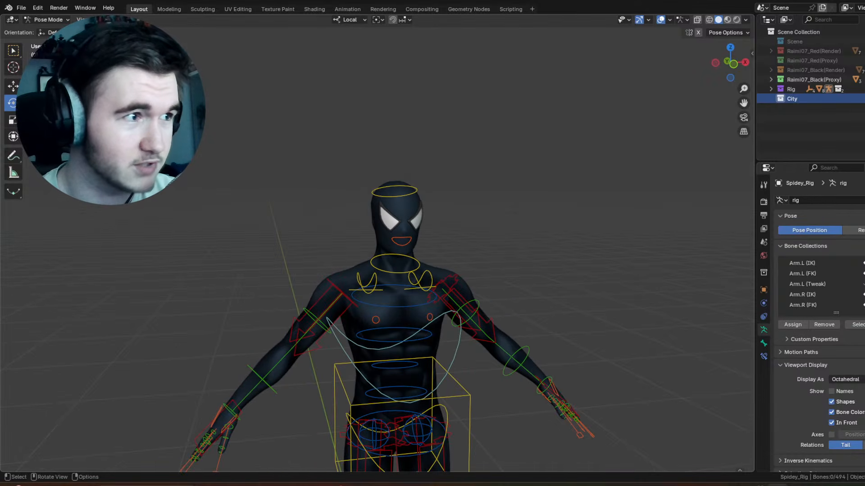
{"action": "left_click", "coordinate": [27, 9]}
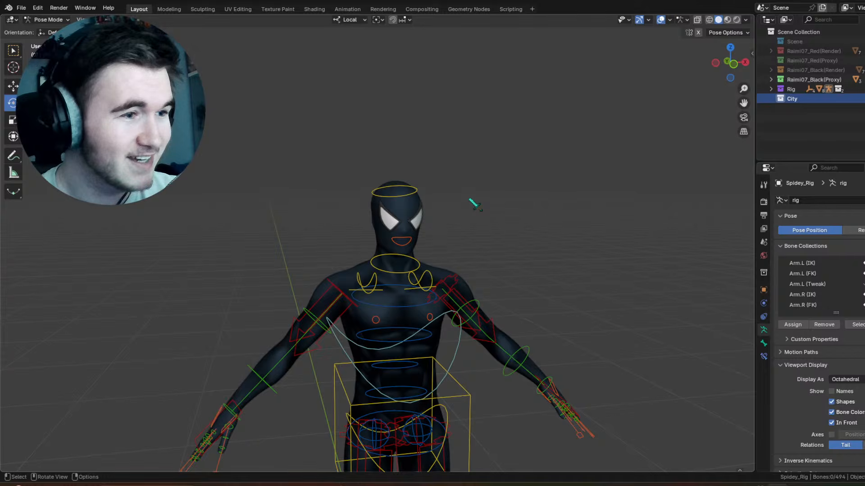
{"action": "scroll", "coordinate": [522, 211], "scroll_direction": "up", "scroll_amount": 6}
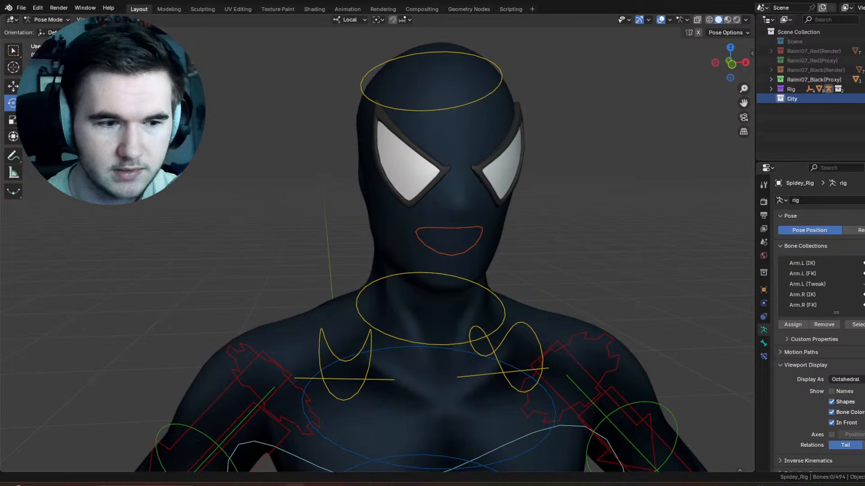
{"action": "scroll", "coordinate": [521, 251], "scroll_direction": "down", "scroll_amount": 5}
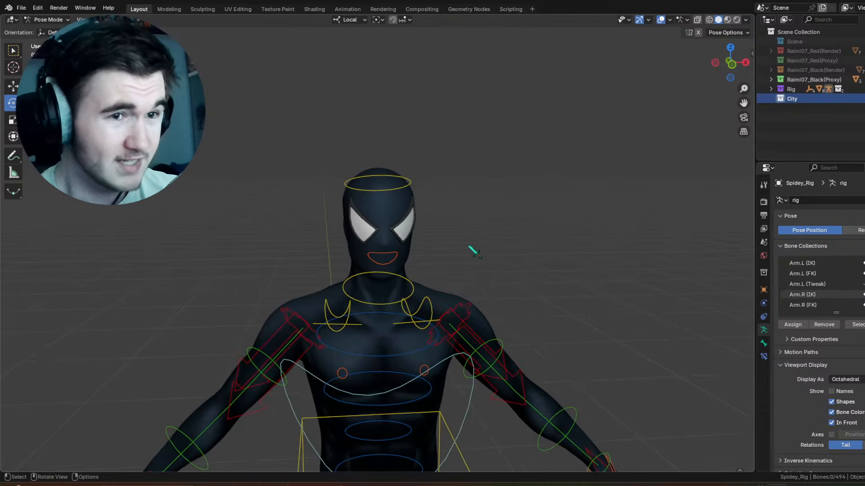
{"action": "scroll", "coordinate": [474, 252], "scroll_direction": "down", "scroll_amount": 6}
Step: Try a Trackball rotation of about 20° and 5° on the torso control bone, and undo it
{"action": "left_click", "coordinate": [386, 262]}
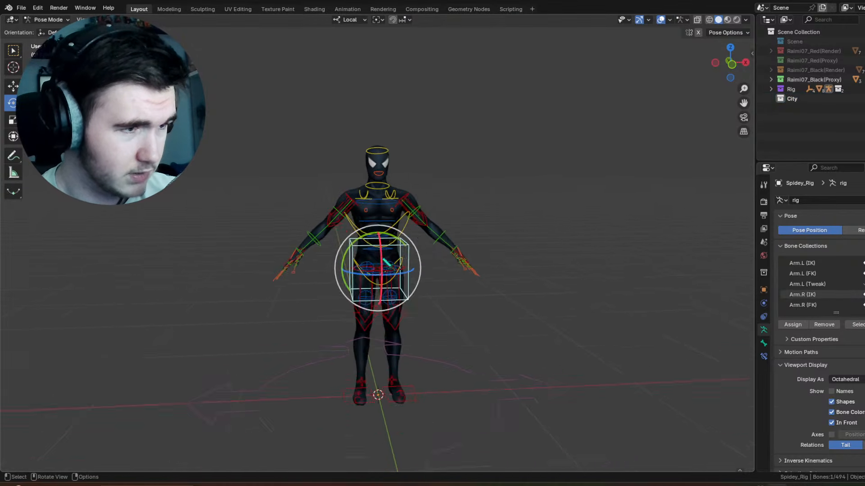
{"action": "key", "text": "r"}
{"action": "key", "text": "r"}
{"action": "left_click", "coordinate": [459, 398]}
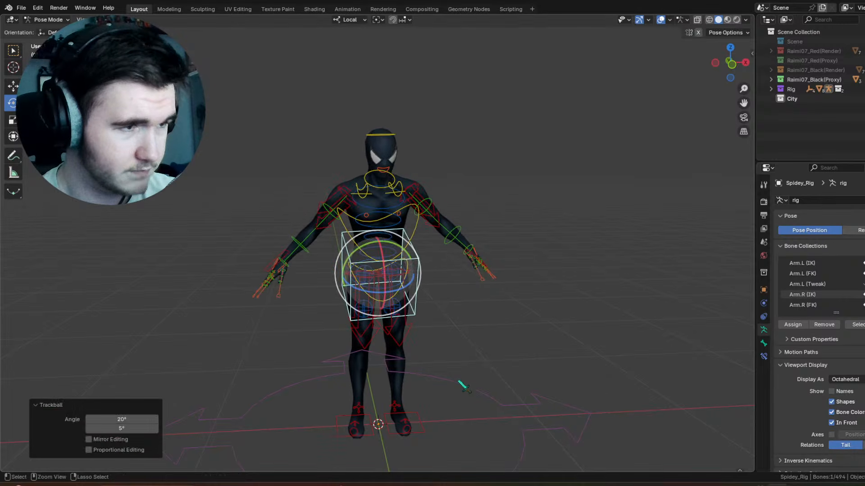
{"action": "key", "text": "ctrl+z"}
Step: Select the left foot's IK control and make the Leg.R (FK) and Leg.L (FK) bone collections visible
{"action": "middle_click_drag", "start_coordinate": [433, 358], "coordinate": [428, 281], "text": "shift"}
{"action": "scroll", "coordinate": [434, 316], "scroll_direction": "up", "scroll_amount": 3}
{"action": "scroll", "coordinate": [435, 319], "scroll_direction": "up", "scroll_amount": 1}
{"action": "scroll", "coordinate": [437, 360], "scroll_direction": "down", "scroll_amount": 1}
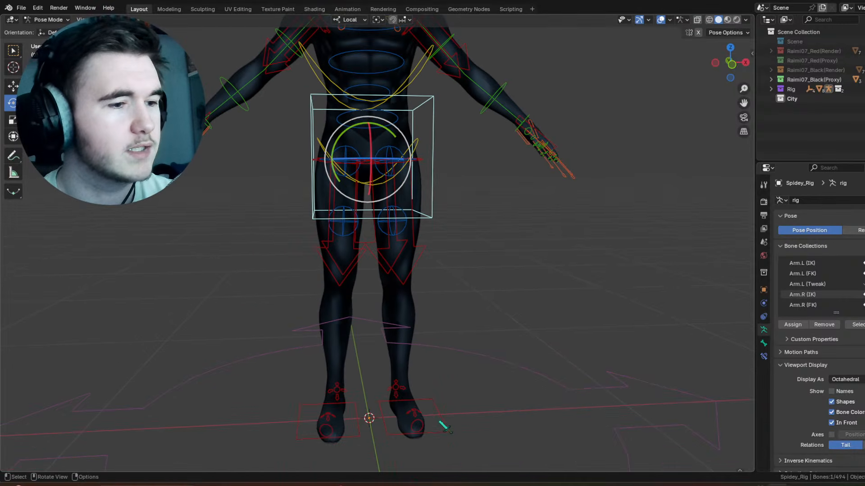
{"action": "left_click", "coordinate": [440, 419]}
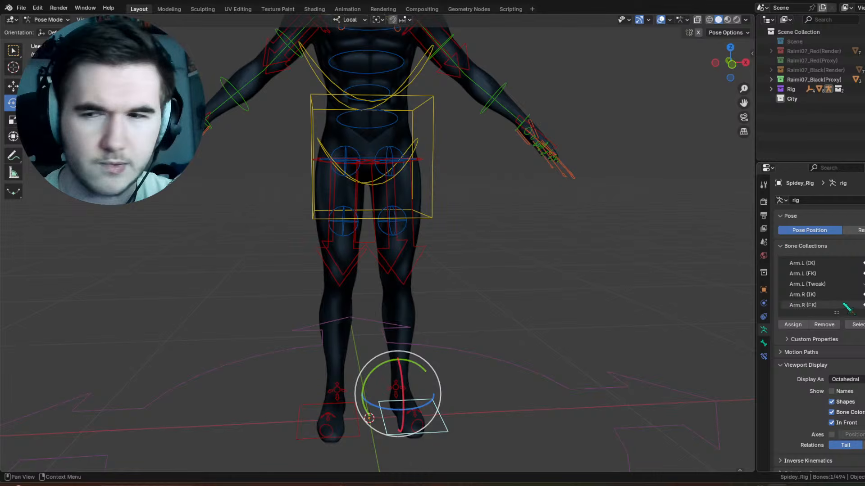
{"action": "scroll", "coordinate": [847, 306], "scroll_direction": "down", "scroll_amount": 5}
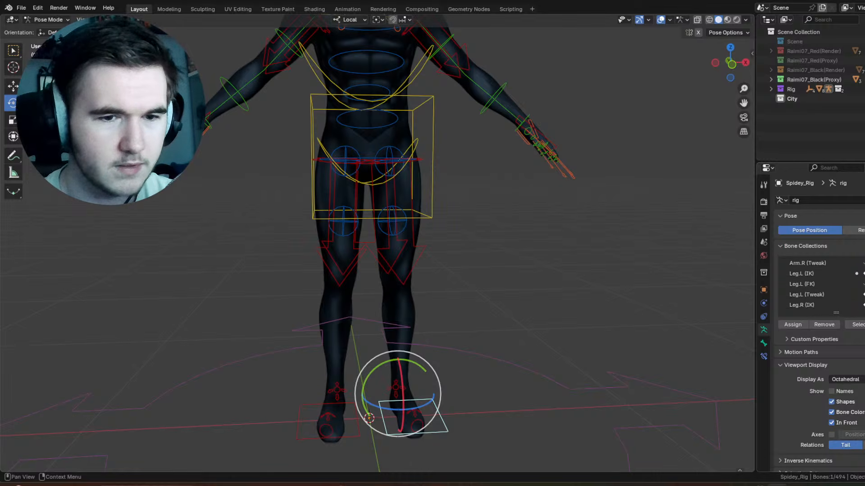
{"action": "scroll", "coordinate": [862, 284], "scroll_direction": "down", "scroll_amount": 3}
{"action": "left_click", "coordinate": [863, 284]}
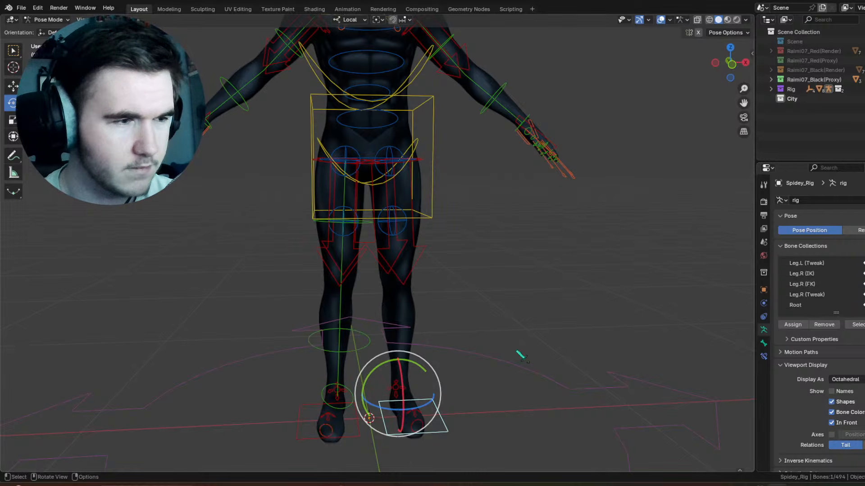
{"action": "scroll", "coordinate": [860, 284], "scroll_direction": "down", "scroll_amount": 4}
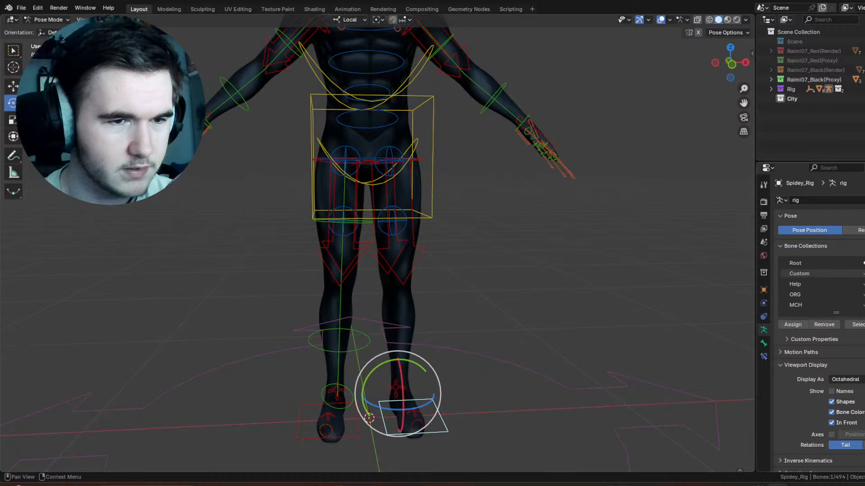
{"action": "scroll", "coordinate": [822, 284], "scroll_direction": "up", "scroll_amount": 5}
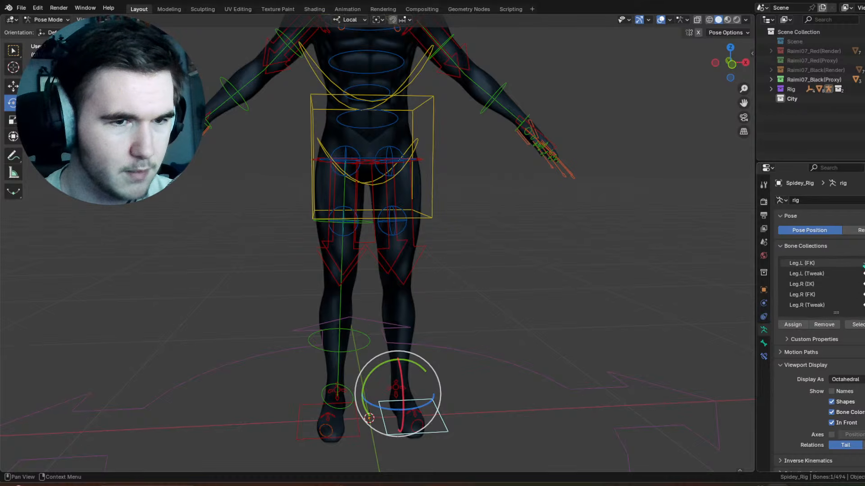
{"action": "left_click", "coordinate": [863, 265]}
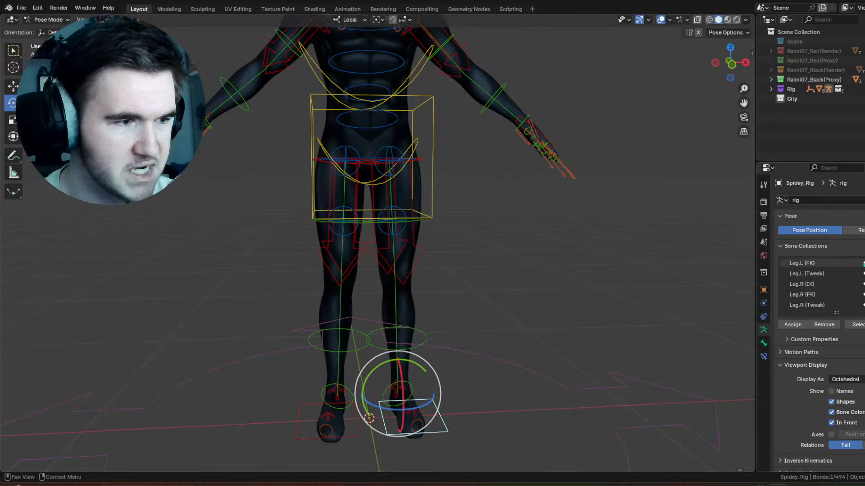
Step: Snap the left foot's FK to IK and set the IK-FK value to 1.000 for both feet
{"action": "left_click", "coordinate": [752, 55]}
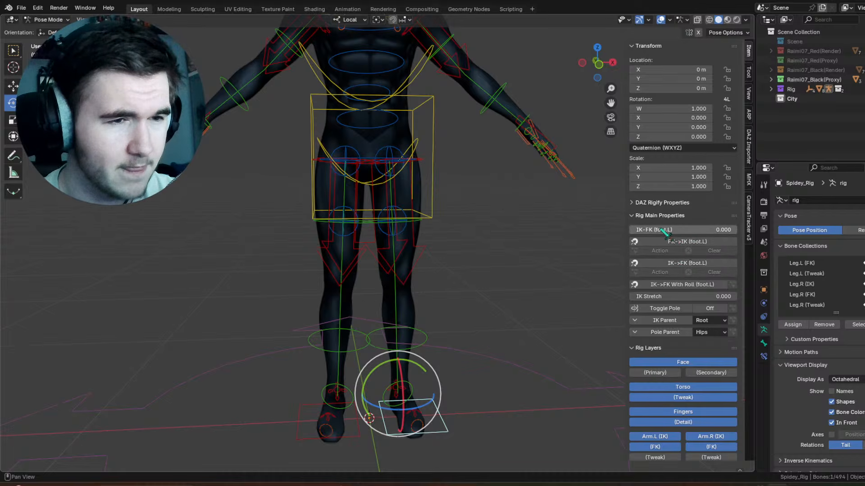
{"action": "left_click", "coordinate": [691, 243]}
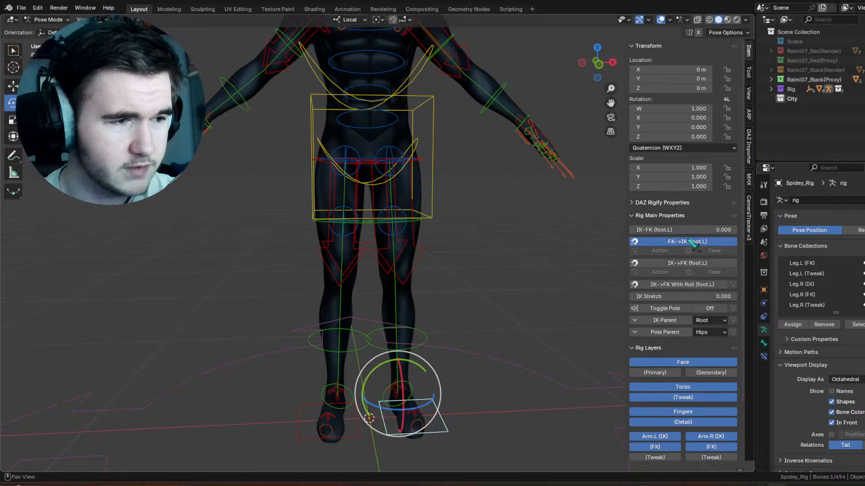
{"action": "left_click_drag", "start_coordinate": [690, 230], "coordinate": [737, 230]}
{"action": "left_click", "coordinate": [361, 438]}
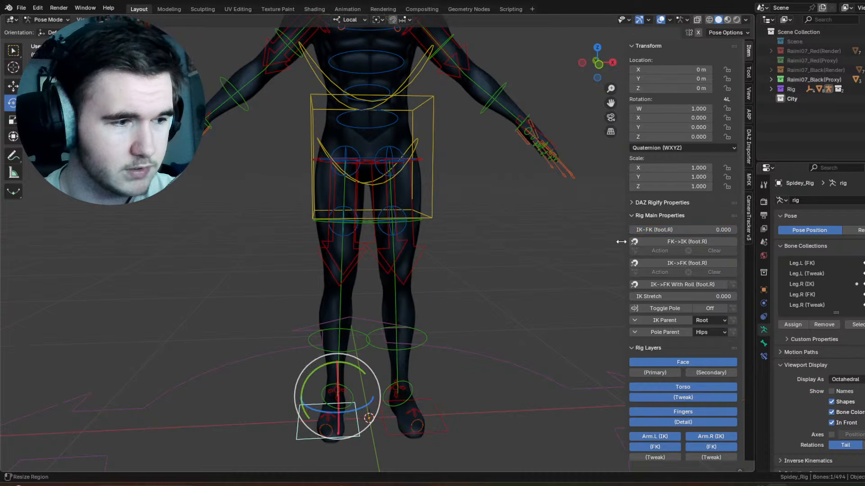
{"action": "left_click_drag", "start_coordinate": [683, 230], "coordinate": [737, 229]}
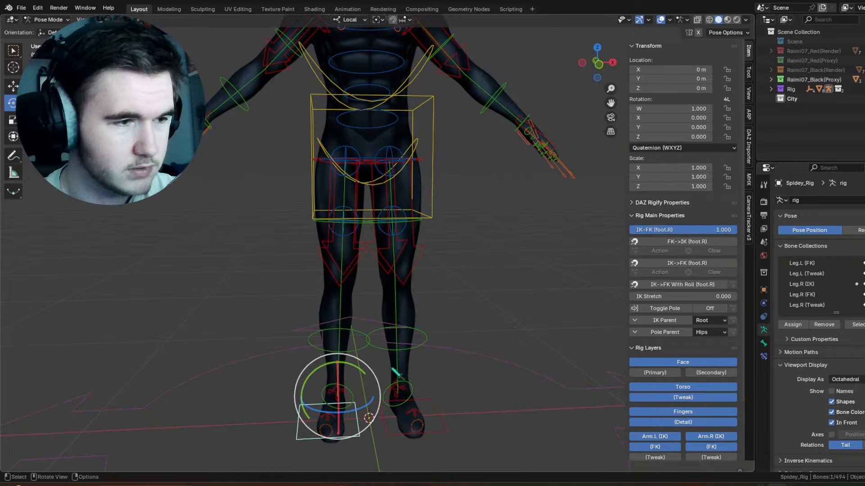
Step: Try rotating the left shin's FK control to test the leg, and undo the rotation
{"action": "left_click", "coordinate": [396, 351]}
{"action": "middle_click_drag", "start_coordinate": [397, 341], "coordinate": [449, 322]}
{"action": "left_click_drag", "start_coordinate": [407, 267], "coordinate": [435, 326]}
{"action": "key", "text": "ctrl+z"}
Step: Select the torso control bone and snap the 3D cursor to it
{"action": "middle_click_drag", "start_coordinate": [445, 309], "coordinate": [378, 260]}
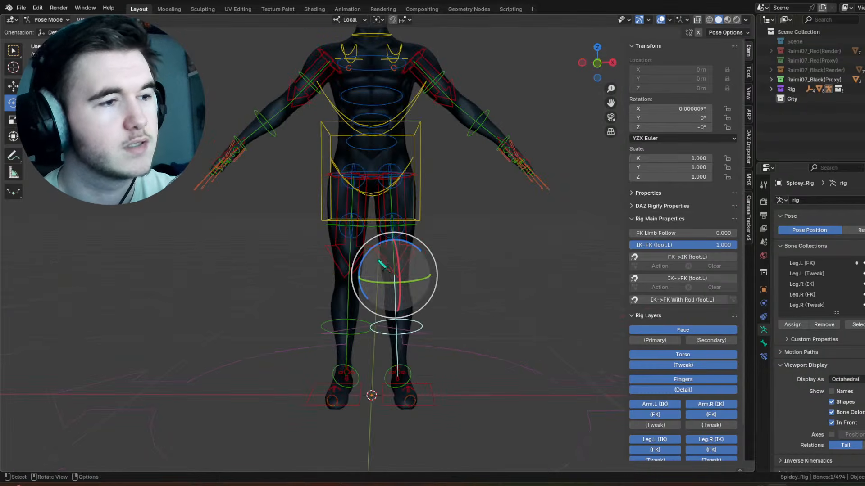
{"action": "left_click_drag", "start_coordinate": [432, 140], "coordinate": [458, 276], "text": "shift"}
{"action": "left_click", "coordinate": [454, 274]}
{"action": "left_click", "coordinate": [450, 274]}
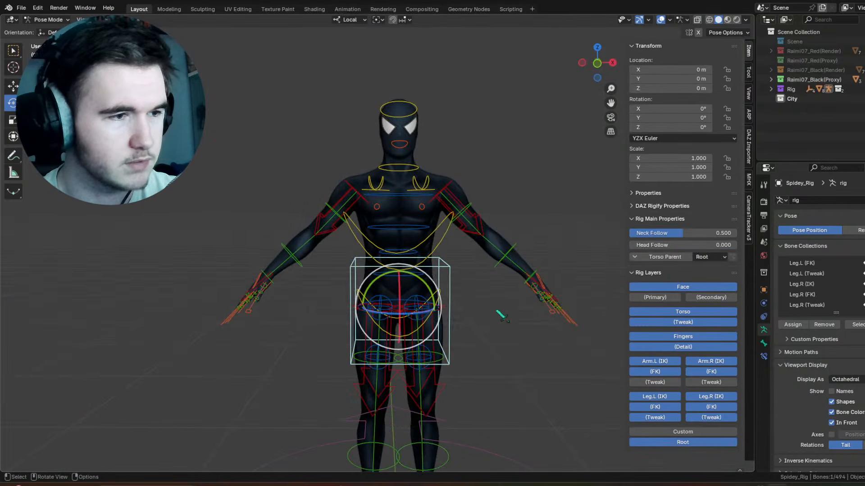
{"action": "key", "text": "shift+s"}
{"action": "left_click", "coordinate": [514, 381]}
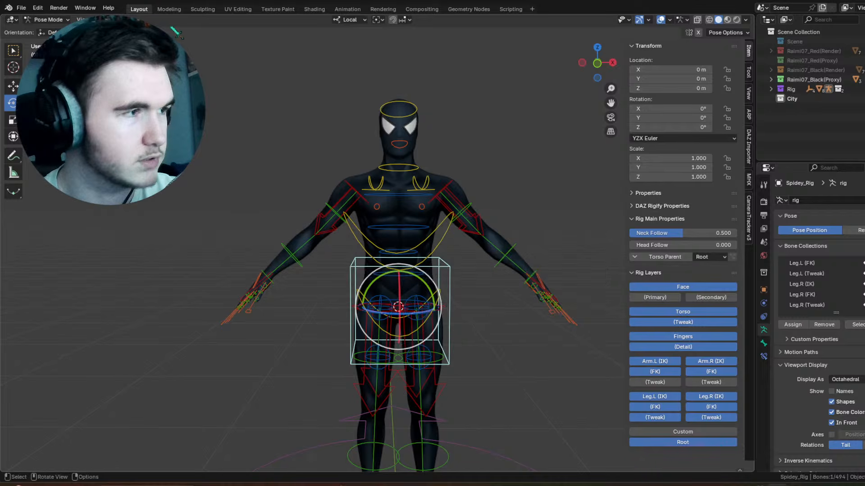
Step: Switch to Object Mode, add a sphere empty at the 3D cursor in the City collection, and scale it to about 0.279
{"action": "key", "text": "ctrl+Tab"}
{"action": "key", "text": "shift+a"}
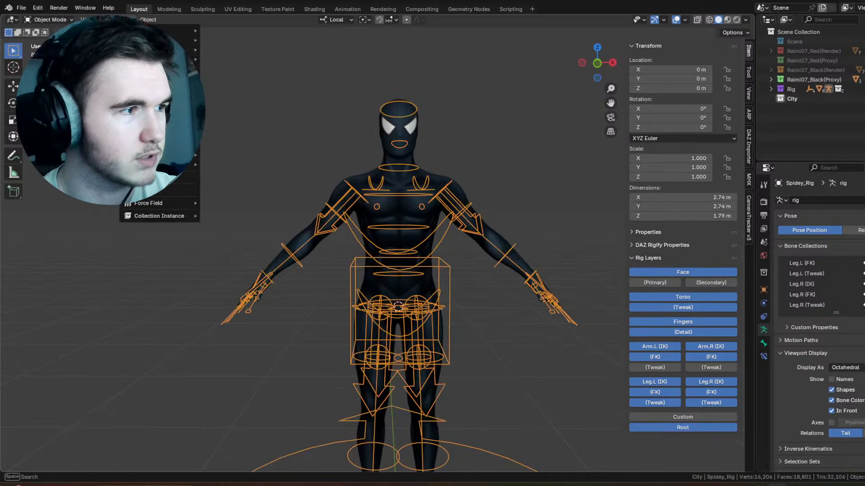
{"action": "mouse_move", "coordinate": [185, 144]}
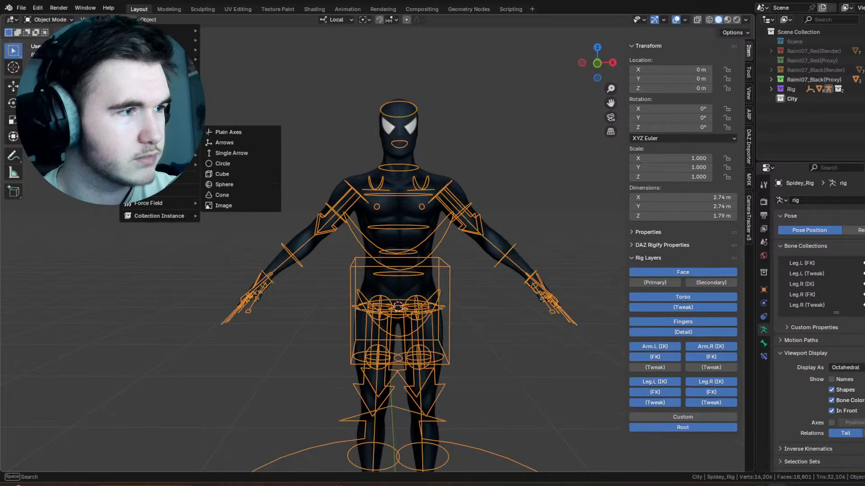
{"action": "left_click", "coordinate": [235, 189]}
{"action": "key", "text": "s"}
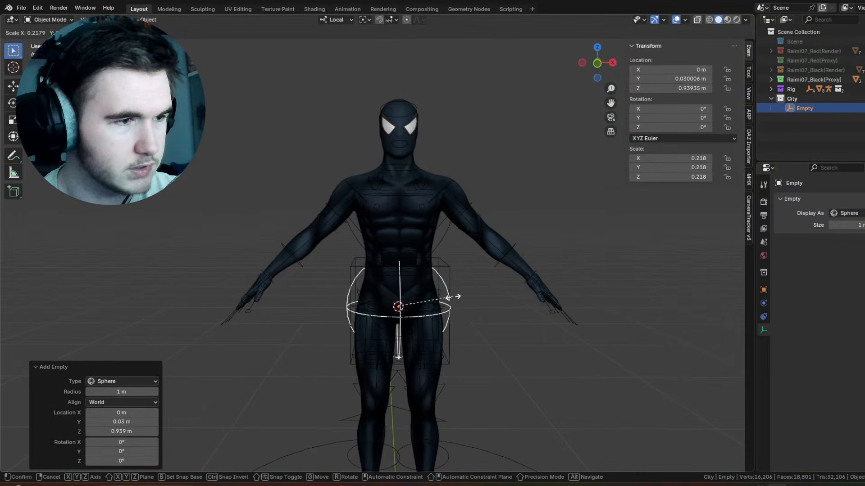
{"action": "left_click", "coordinate": [463, 303]}
{"action": "middle_click_drag", "start_coordinate": [463, 303], "coordinate": [506, 285]}
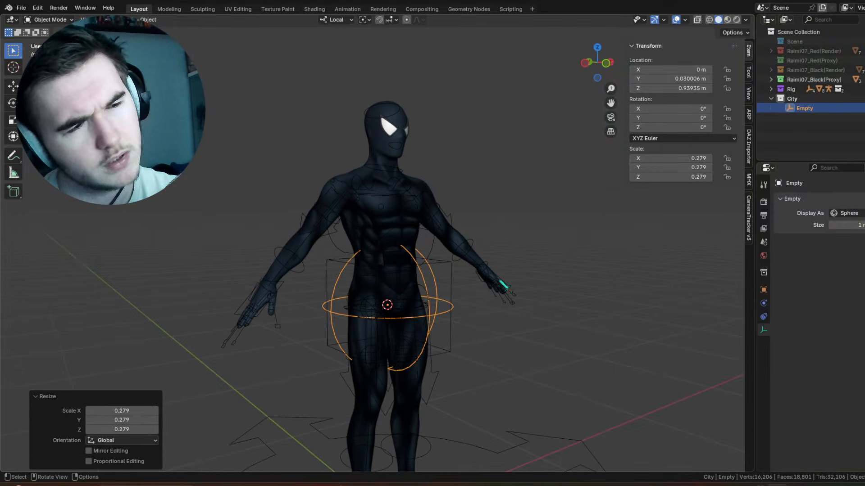
Step: Select the Spider-Man rig, enter Pose Mode, and add a Child Of bone constraint to the torso control bone
{"action": "left_click", "coordinate": [458, 283]}
{"action": "left_click", "coordinate": [50, 19]}
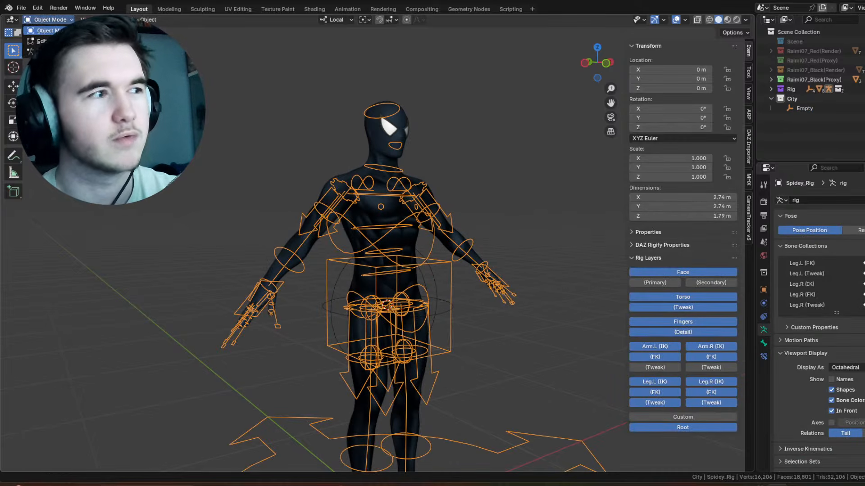
{"action": "left_click", "coordinate": [45, 50]}
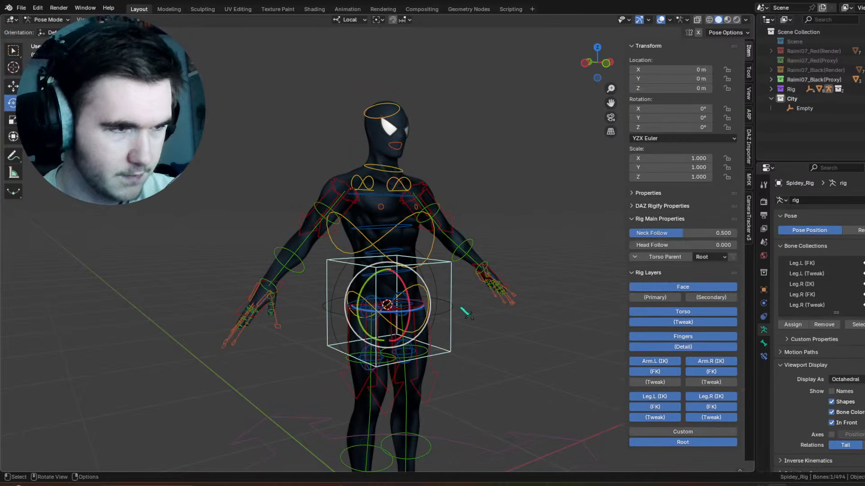
{"action": "left_click", "coordinate": [763, 357]}
{"action": "left_click", "coordinate": [841, 200]}
{"action": "left_click", "coordinate": [849, 252]}
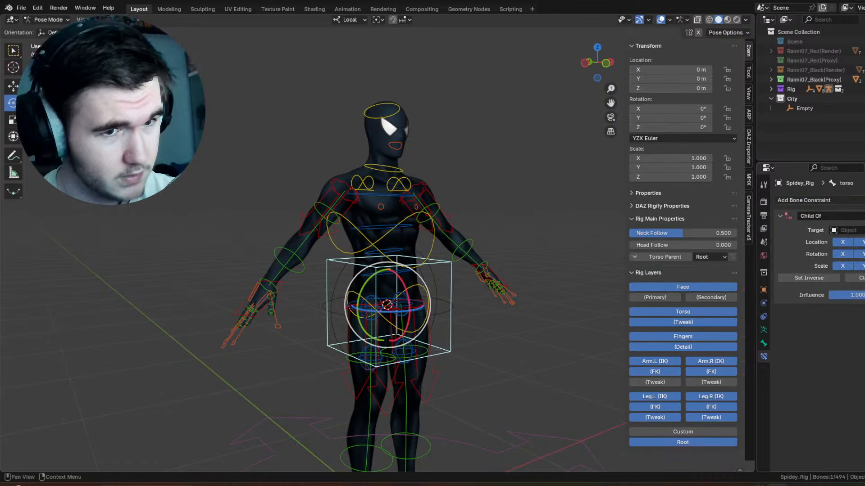
Step: Try Spidey_Rig as the target of the torso bone's Child Of constraint
{"action": "left_click", "coordinate": [450, 313]}
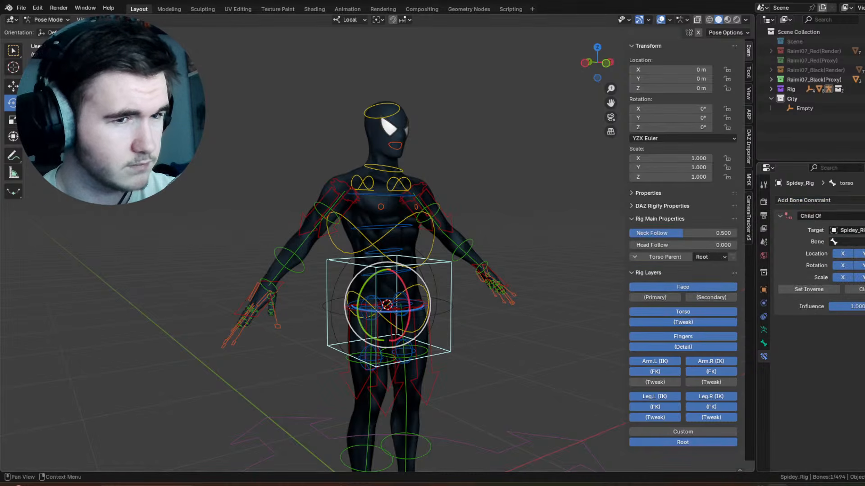
{"action": "left_click", "coordinate": [849, 242]}
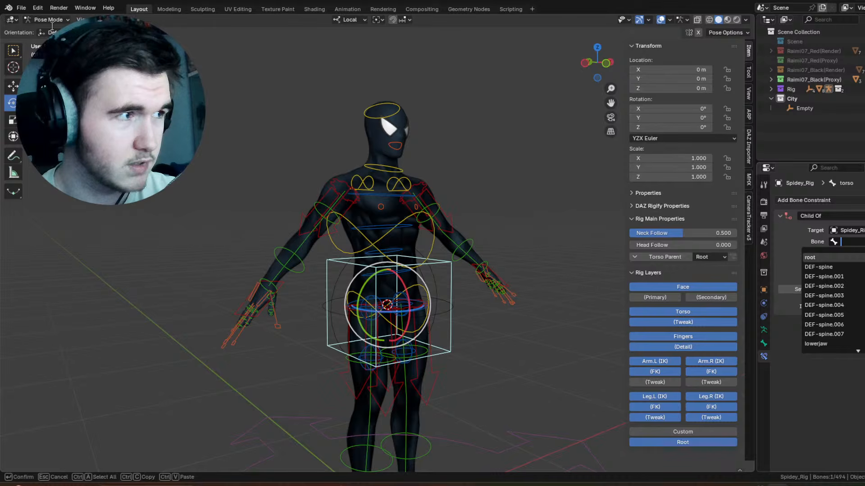
{"action": "key", "text": "Escape"}
Step: Try rotating the sphere empty 25° about its local X axis in Object Mode, and undo it
{"action": "key", "text": "ctrl+Tab"}
{"action": "left_click", "coordinate": [430, 298]}
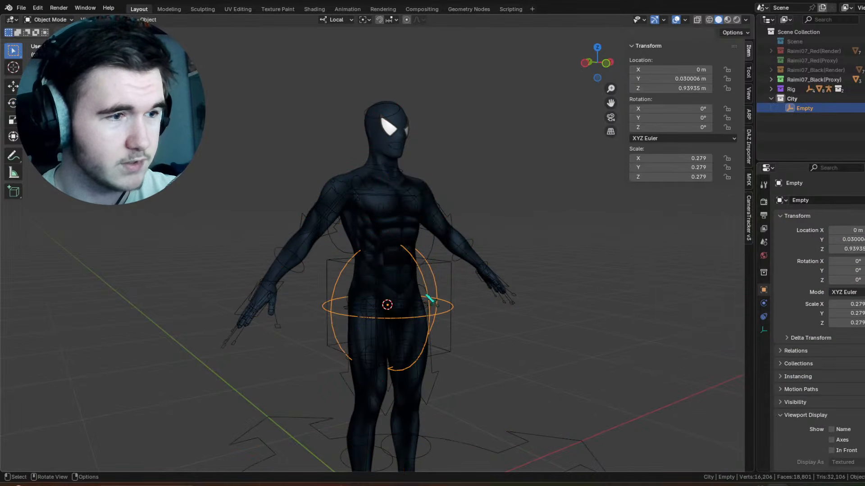
{"action": "key", "text": "r"}
{"action": "left_click_drag", "start_coordinate": [402, 282], "coordinate": [412, 291]}
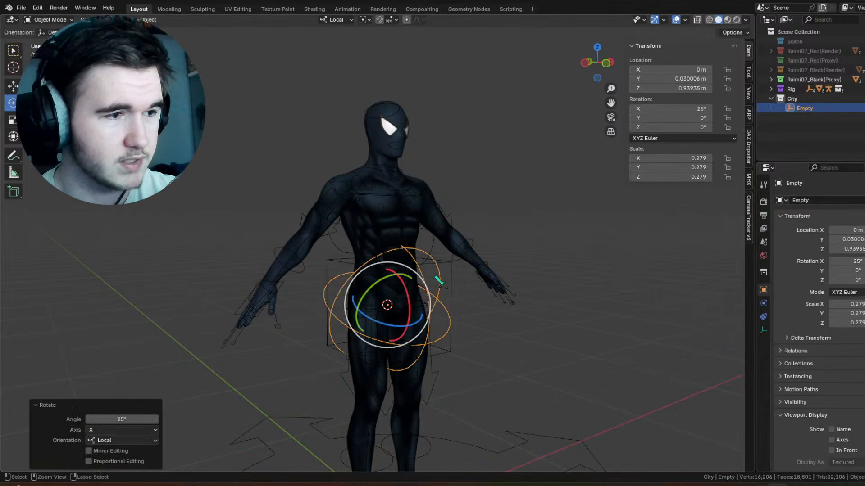
{"action": "key", "text": "ctrl+z"}
{"action": "key", "text": "ctrl+z"}
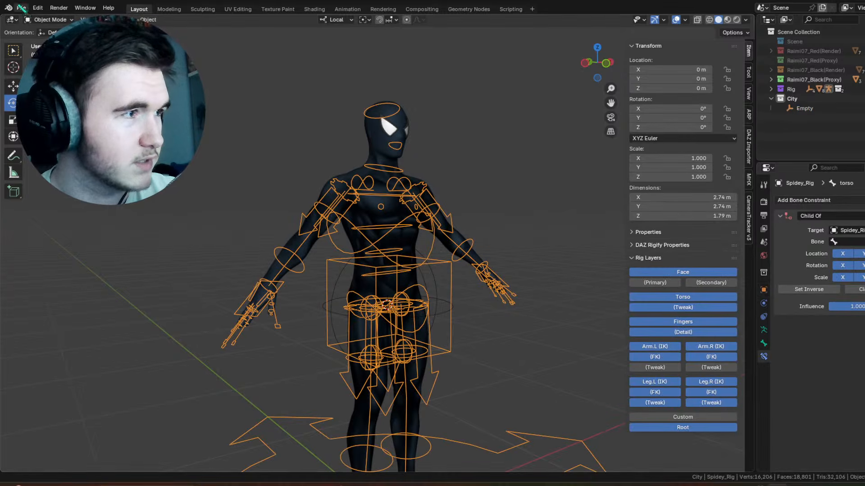
Step: Return the rig to Pose Mode and try to assign torso as the bone in the Child Of constraint
{"action": "left_click", "coordinate": [40, 19]}
{"action": "left_click", "coordinate": [43, 51]}
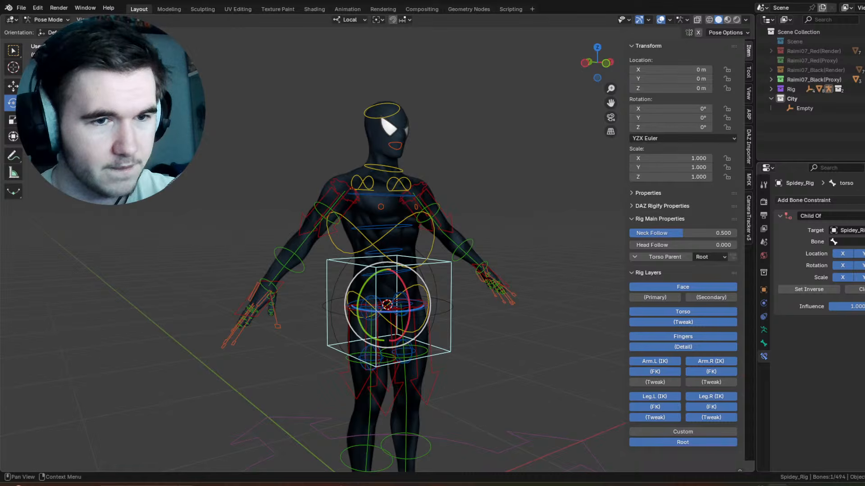
{"action": "left_click", "coordinate": [853, 242]}
{"action": "type", "text": "ro"}
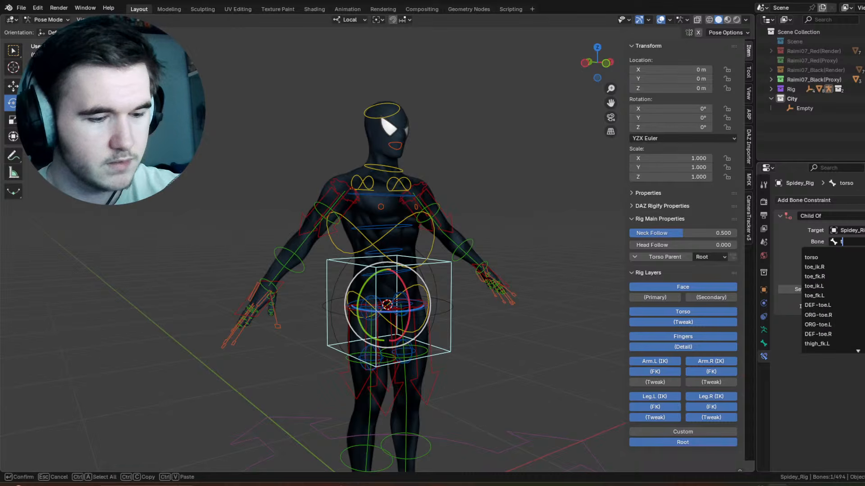
{"action": "left_click", "coordinate": [847, 257]}
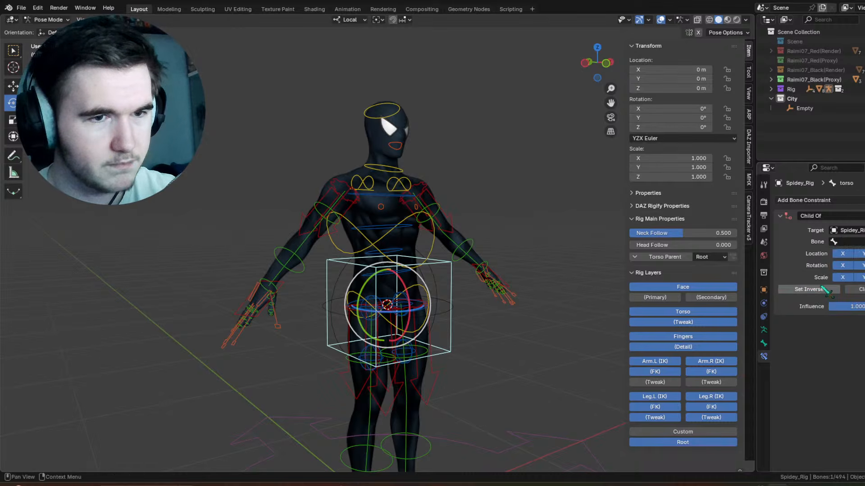
{"action": "left_click", "coordinate": [851, 242]}
{"action": "type", "text": "t"}
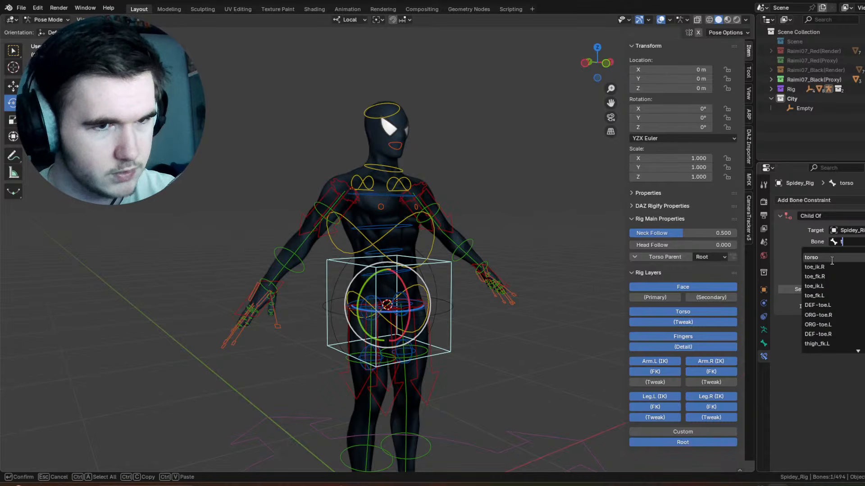
{"action": "left_click", "coordinate": [841, 258]}
{"action": "left_click", "coordinate": [852, 241]}
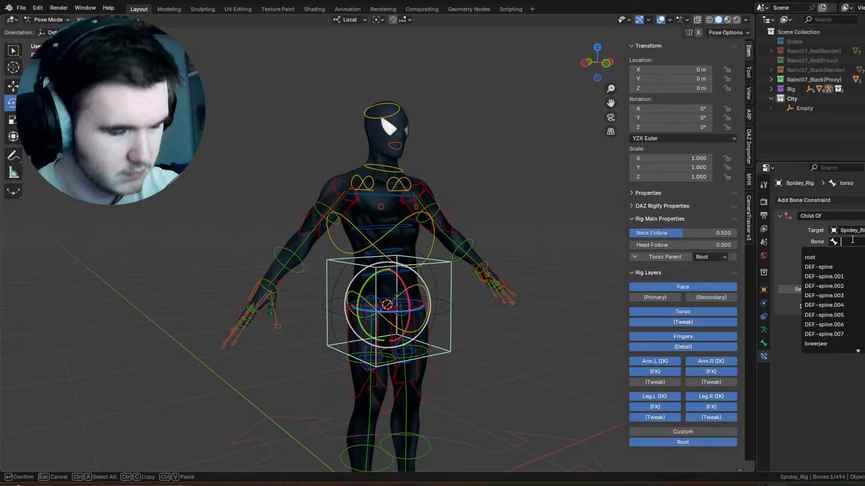
{"action": "type", "text": "torsop"}
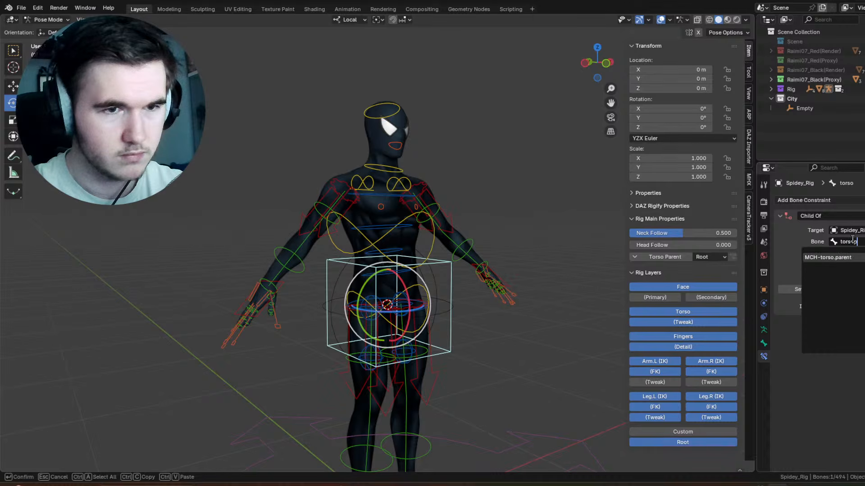
{"action": "key", "text": "BackSpace"}
{"action": "key", "text": "BackSpace"}
{"action": "type", "text": "o"}
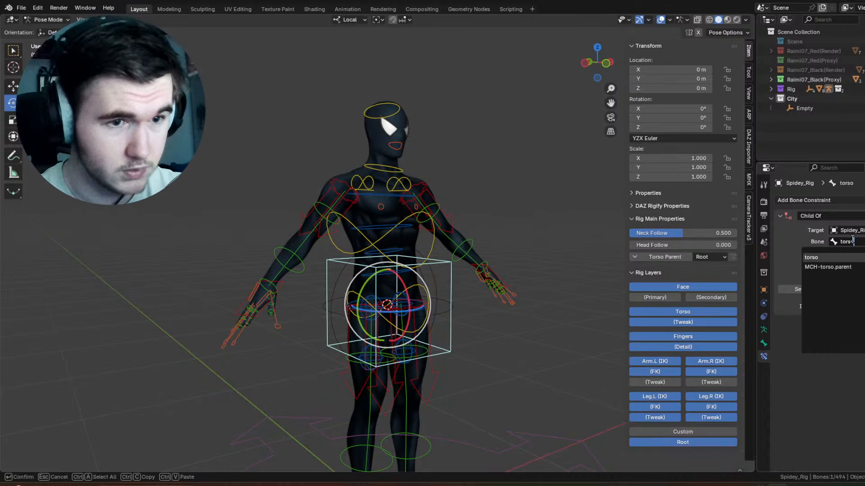
{"action": "key", "text": "Return"}
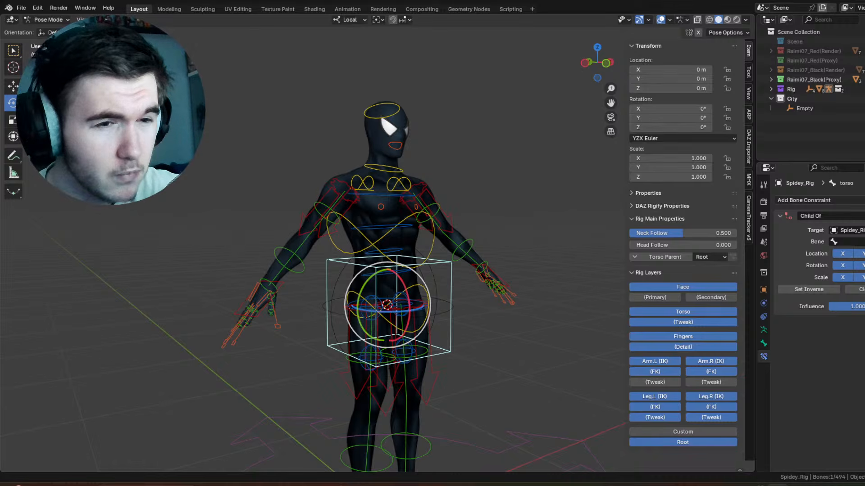
Step: Try rotating the torso control bone to test the constraint, and undo it
{"action": "middle_click_drag", "start_coordinate": [336, 259], "coordinate": [377, 264]}
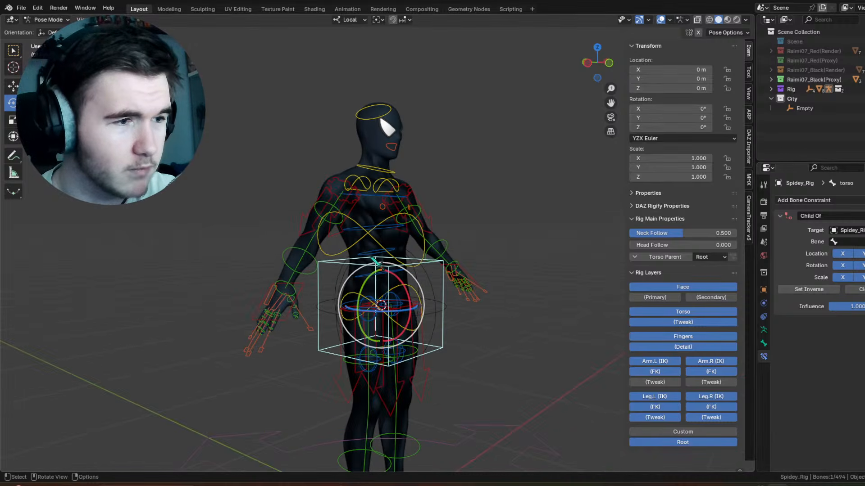
{"action": "left_click_drag", "start_coordinate": [395, 311], "coordinate": [387, 299]}
{"action": "key", "text": "ctrl+z"}
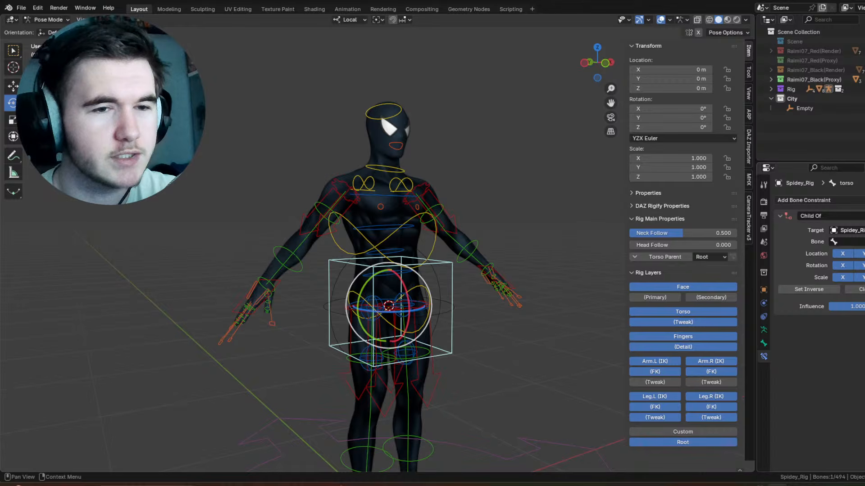
Step: Clear the Child Of constraint's current target and pick the sphere empty as the new target
{"action": "left_click", "coordinate": [864, 230]}
{"action": "left_click", "coordinate": [864, 230]}
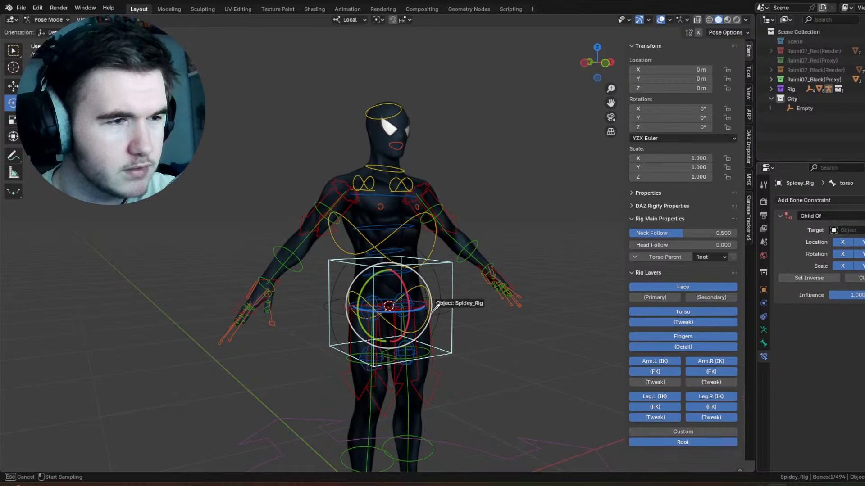
{"action": "left_click", "coordinate": [446, 287]}
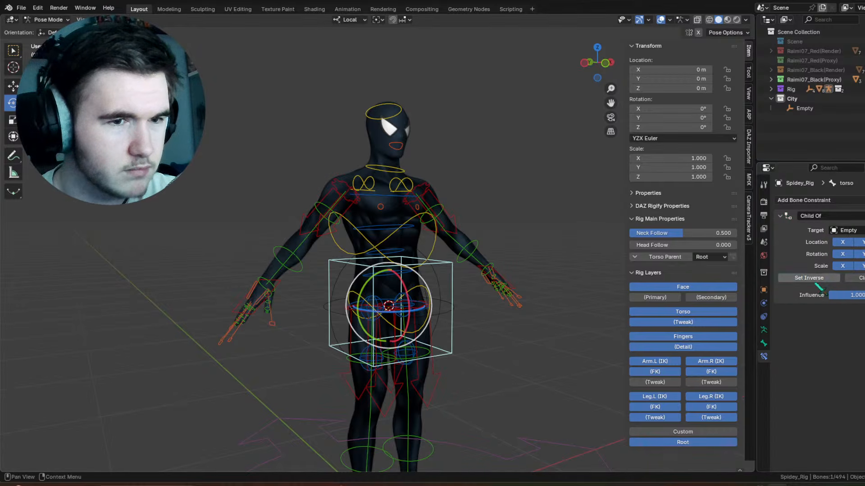
Step: Test the constraint in Object Mode with a Trackball rotation of the empty of about 0.573° and -10.9°, and clear its rotation
{"action": "key", "text": "ctrl+Tab"}
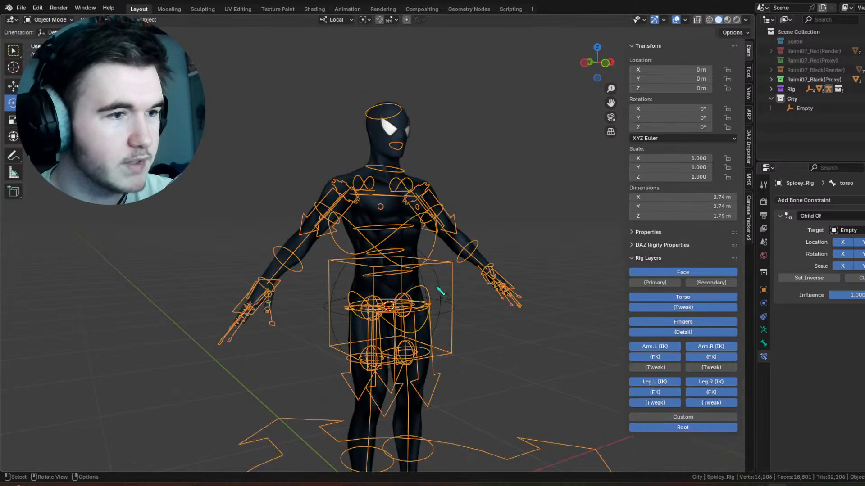
{"action": "left_click", "coordinate": [382, 303]}
{"action": "left_click_drag", "start_coordinate": [383, 304], "coordinate": [387, 372]}
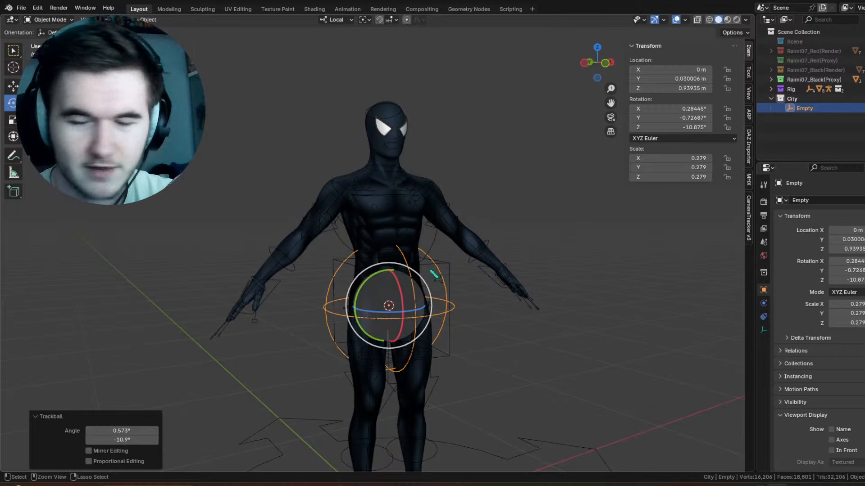
{"action": "key", "text": "alt+r"}
Step: Try a Trackball rotation of about -35° and 15° on the sphere empty, and undo it
{"action": "scroll", "coordinate": [465, 274], "scroll_direction": "down", "scroll_amount": 5}
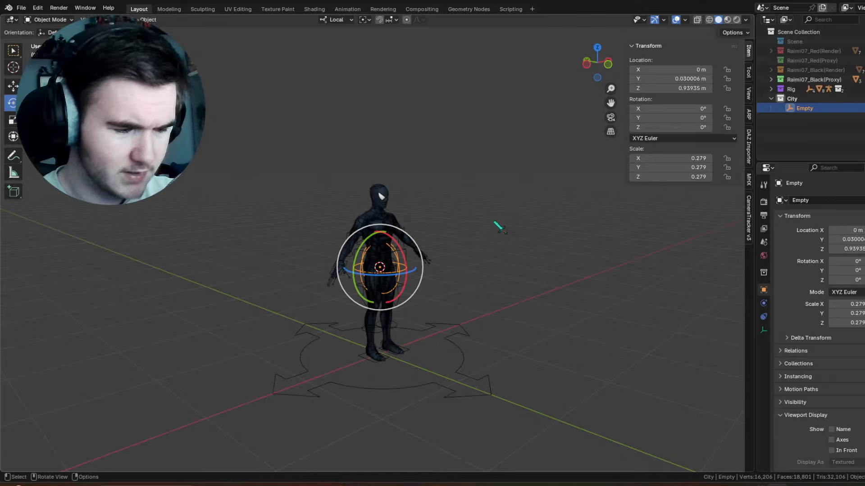
{"action": "scroll", "coordinate": [477, 193], "scroll_direction": "up", "scroll_amount": 2}
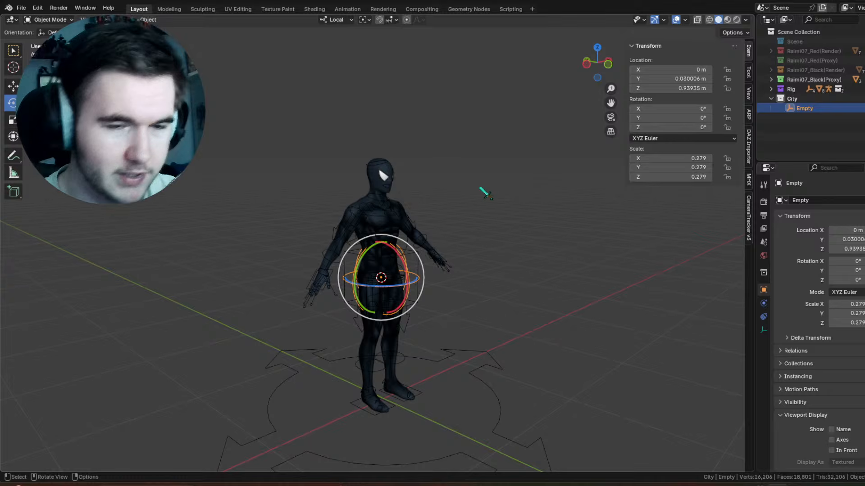
{"action": "scroll", "coordinate": [450, 203], "scroll_direction": "up", "scroll_amount": 5}
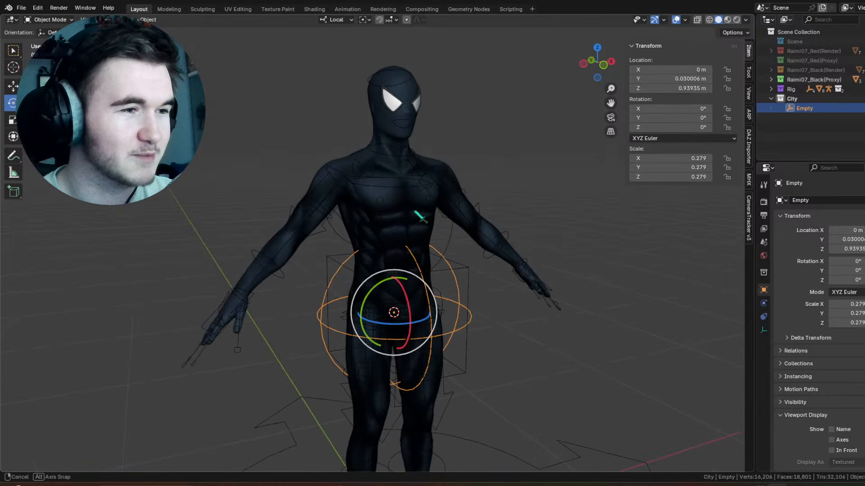
{"action": "middle_click_drag", "start_coordinate": [442, 253], "coordinate": [423, 312]}
{"action": "left_click_drag", "start_coordinate": [418, 309], "coordinate": [487, 267]}
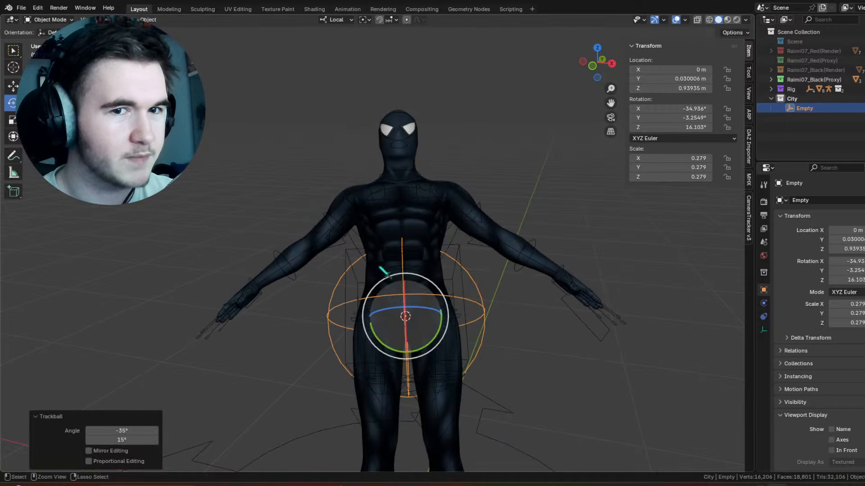
{"action": "key", "text": "ctrl+z"}
Step: Try rotating the sphere empty about -55.9° around its local X axis to test the torso constraint
{"action": "middle_click_drag", "start_coordinate": [379, 267], "coordinate": [433, 254]}
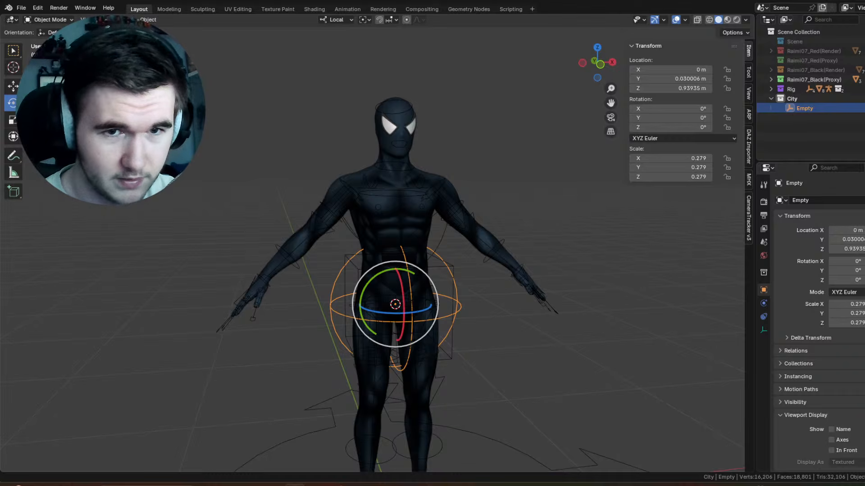
{"action": "middle_click_drag", "start_coordinate": [340, 239], "coordinate": [361, 245]}
{"action": "key", "text": "r"}
{"action": "key", "text": "x"}
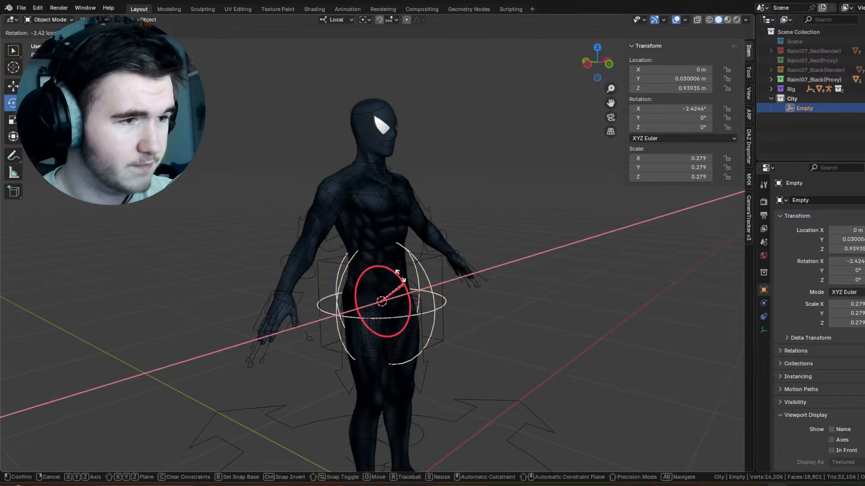
{"action": "left_click", "coordinate": [429, 219]}
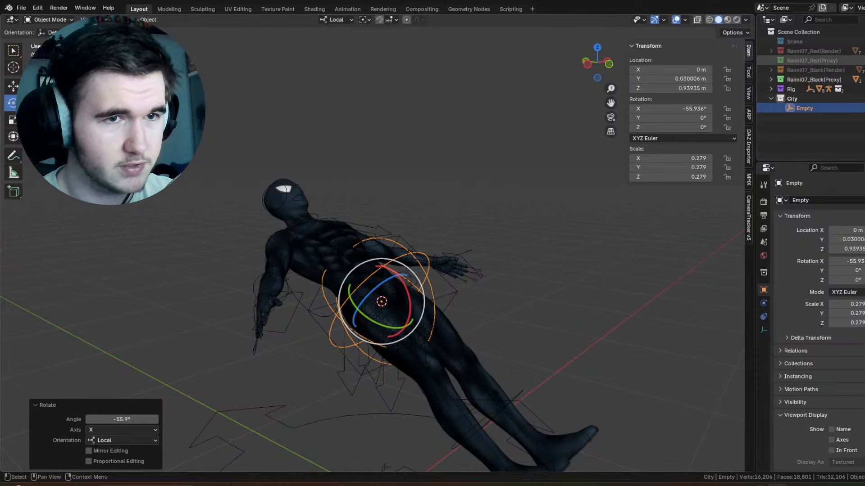
{"action": "left_click", "coordinate": [864, 60]}
{"action": "left_click", "coordinate": [864, 60]}
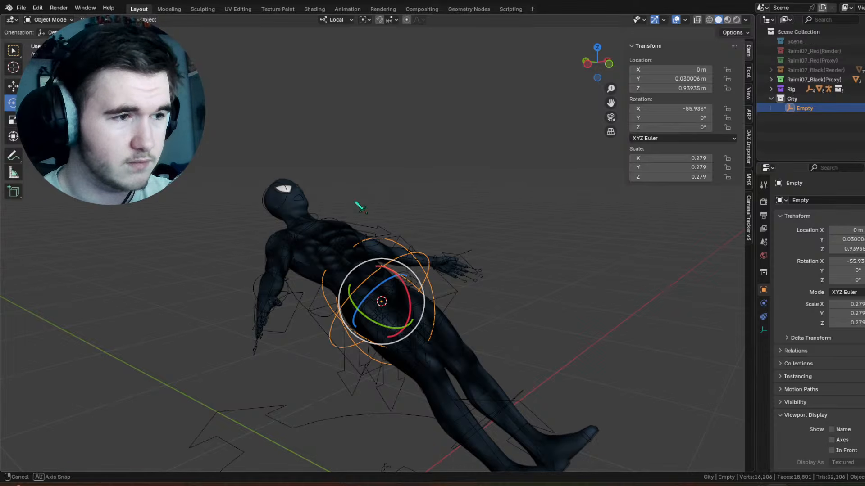
Step: Try rotating the sphere empty a further 35° around its local X axis, and undo both test rotations
{"action": "middle_click_drag", "start_coordinate": [357, 207], "coordinate": [189, 190]}
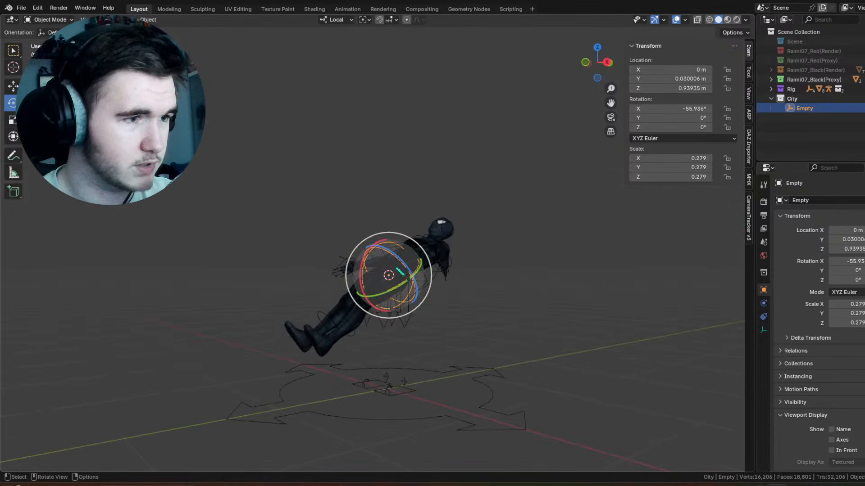
{"action": "middle_click_drag", "start_coordinate": [397, 269], "coordinate": [433, 270], "text": "alt"}
{"action": "scroll", "coordinate": [399, 274], "scroll_direction": "up", "scroll_amount": 4}
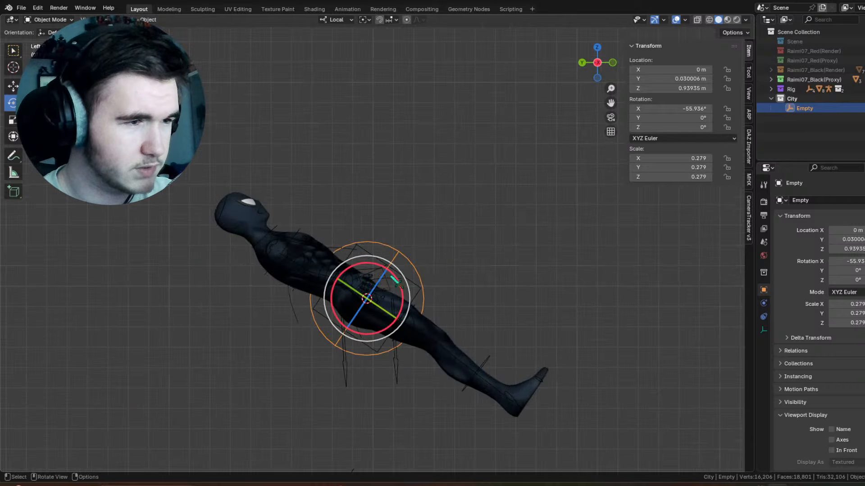
{"action": "left_click_drag", "start_coordinate": [402, 279], "coordinate": [428, 290]}
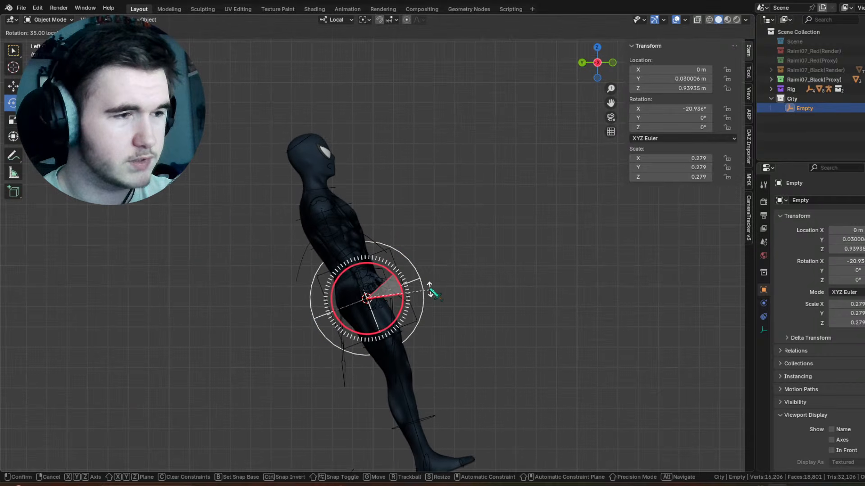
{"action": "key", "text": "ctrl+z"}
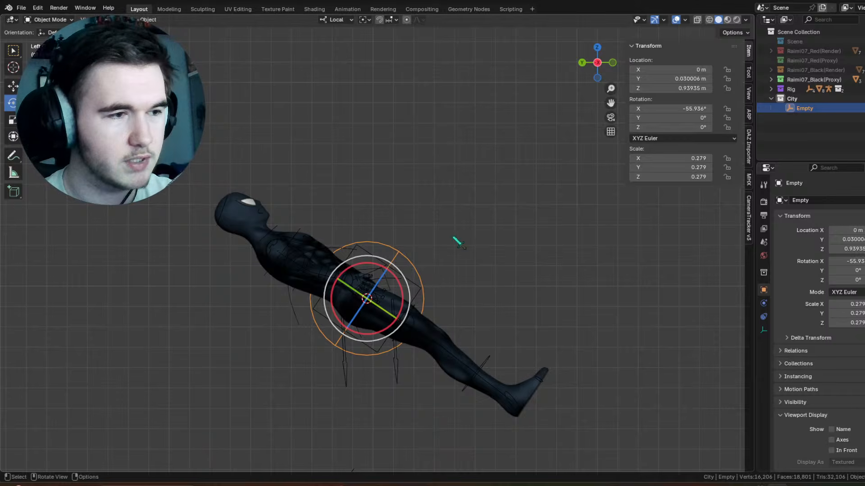
{"action": "scroll", "coordinate": [464, 246], "scroll_direction": "down", "scroll_amount": 1}
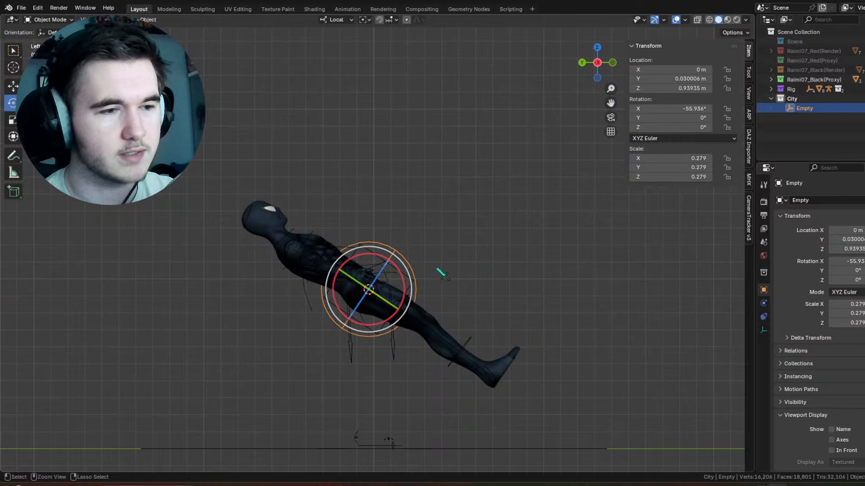
{"action": "key", "text": "ctrl+z"}
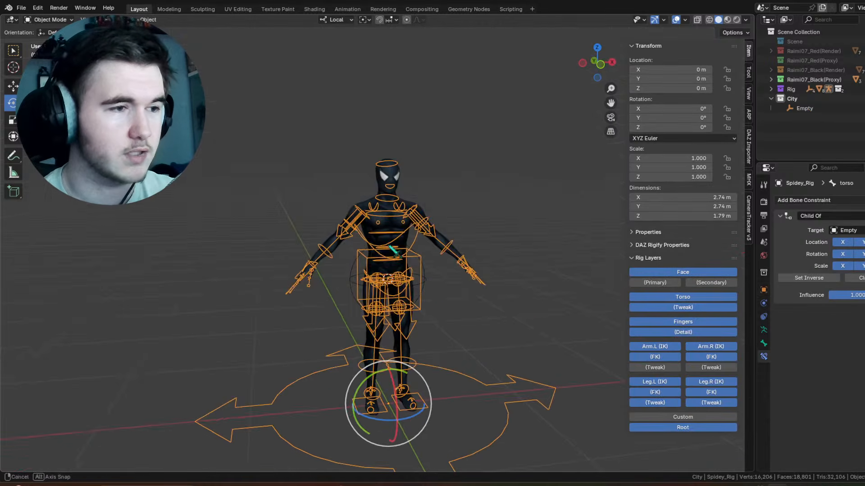
Step: Try a Trackball rotation of about 5° and 30° on the sphere empty, and undo it
{"action": "scroll", "coordinate": [453, 302], "scroll_direction": "up", "scroll_amount": 4}
{"action": "left_click", "coordinate": [446, 299]}
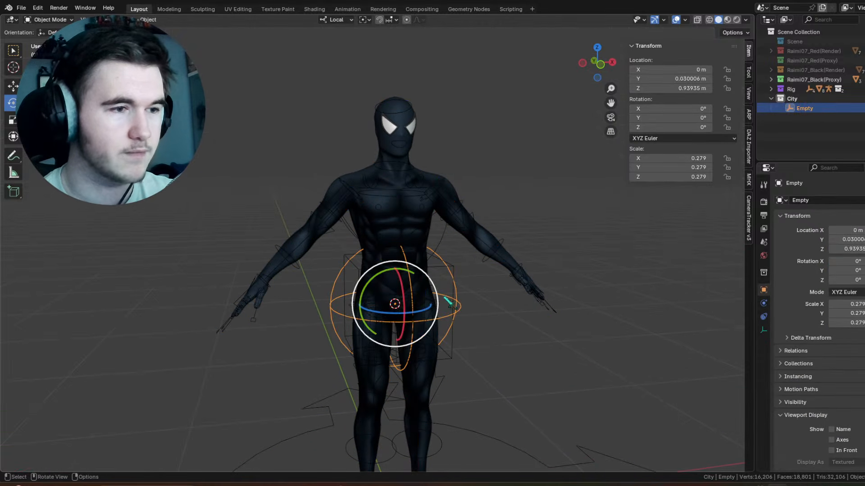
{"action": "mouse_move", "coordinate": [447, 301]}
{"action": "left_mouse_down"}
{"action": "mouse_move", "coordinate": [455, 293]}
{"action": "mouse_move", "coordinate": [447, 297]}
{"action": "left_mouse_up"}
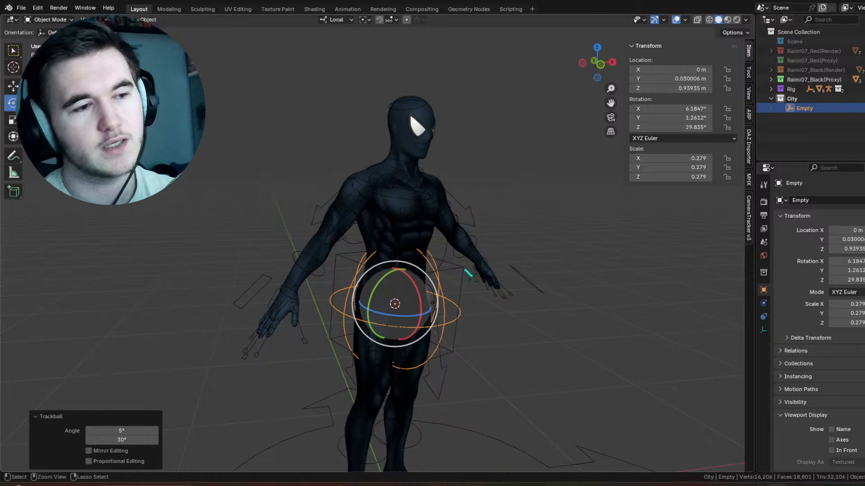
{"action": "key", "text": "ctrl+z"}
Step: Put the rig in Pose Mode, try a Trackball rotation of about -30° and -40° on the torso bone, and undo it
{"action": "left_click", "coordinate": [450, 265]}
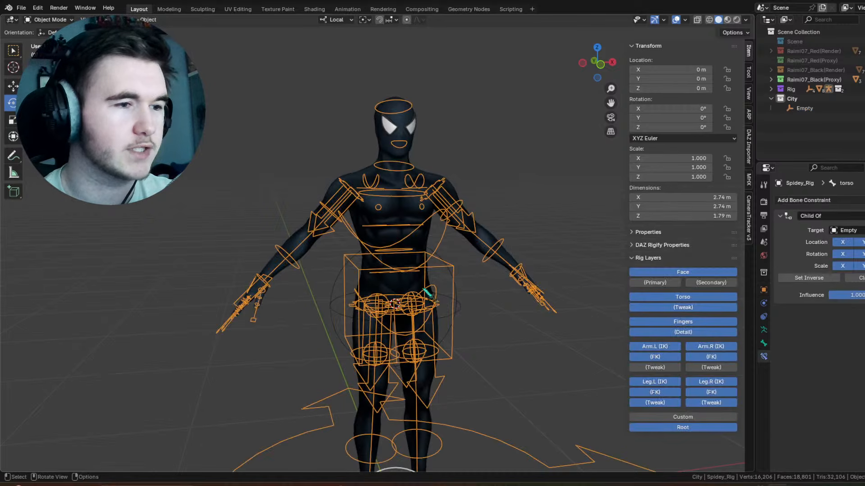
{"action": "key", "text": "ctrl+Tab"}
{"action": "scroll", "coordinate": [504, 311], "scroll_direction": "up", "scroll_amount": 3}
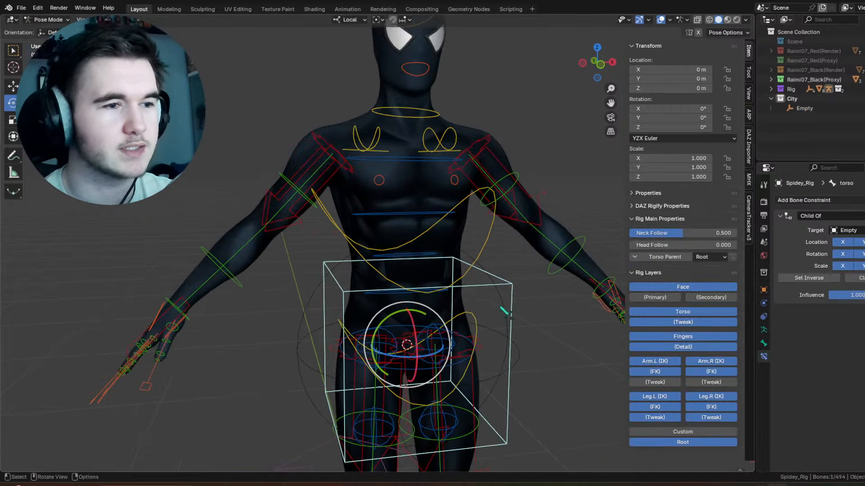
{"action": "left_click_drag", "start_coordinate": [416, 327], "coordinate": [378, 310]}
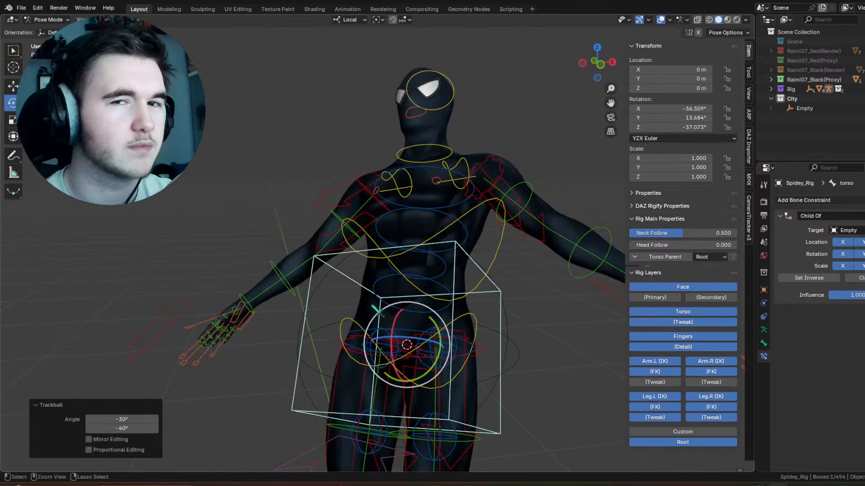
{"action": "key", "text": "ctrl+z"}
Step: Try moving the torso bone 1 m along Y and 1 m along Z away from the empty, and undo the move
{"action": "scroll", "coordinate": [377, 309], "scroll_direction": "down", "scroll_amount": 4}
{"action": "middle_click_drag", "start_coordinate": [367, 307], "coordinate": [412, 301]}
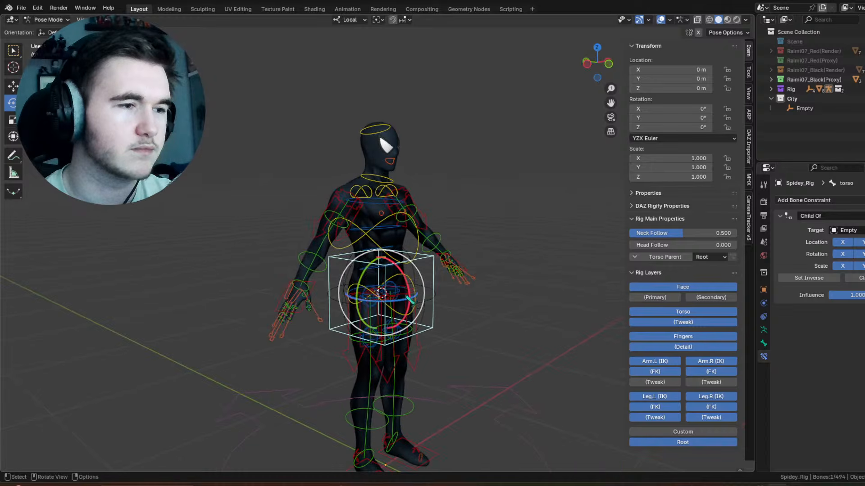
{"action": "middle_click_drag", "start_coordinate": [222, 245], "coordinate": [270, 297]}
{"action": "key", "text": "g"}
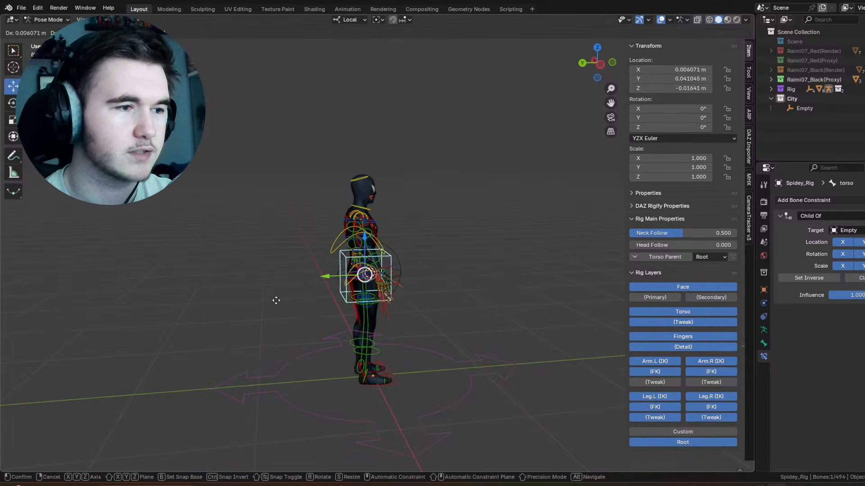
{"action": "left_click", "coordinate": [194, 220], "text": "ctrl"}
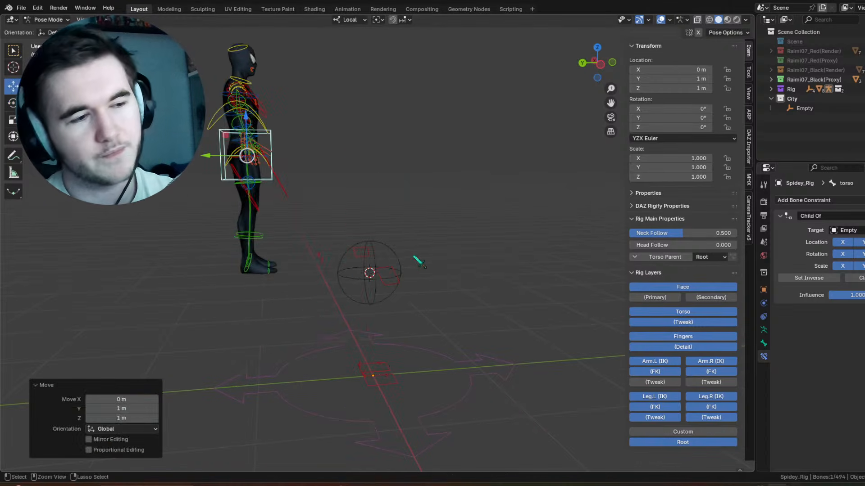
{"action": "key", "text": "ctrl+z"}
Step: Return to Object Mode, try moving the sphere empty, and undo the move
{"action": "scroll", "coordinate": [433, 317], "scroll_direction": "up", "scroll_amount": 5}
{"action": "middle_click_drag", "start_coordinate": [432, 317], "coordinate": [440, 352]}
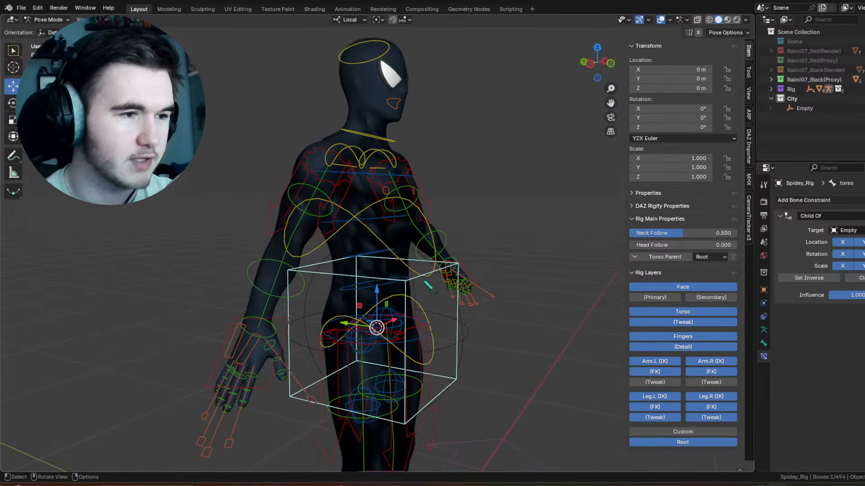
{"action": "middle_click_drag", "start_coordinate": [408, 271], "coordinate": [502, 333]}
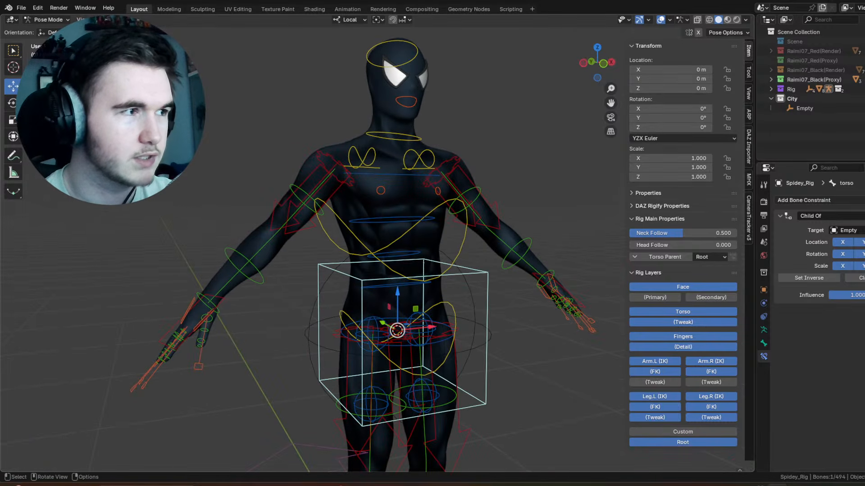
{"action": "left_click", "coordinate": [53, 20]}
{"action": "left_click", "coordinate": [45, 30]}
{"action": "left_click", "coordinate": [290, 305]}
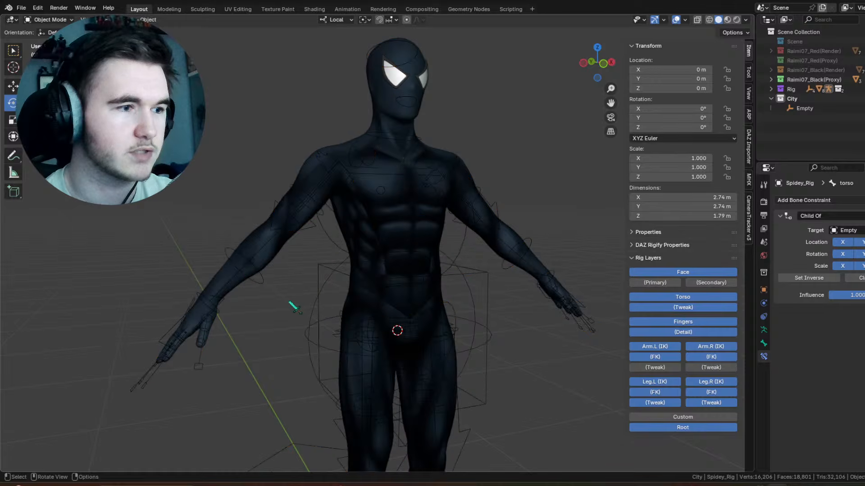
{"action": "left_click", "coordinate": [468, 319]}
{"action": "key", "text": "g"}
{"action": "left_click_drag", "start_coordinate": [397, 331], "coordinate": [334, 211]}
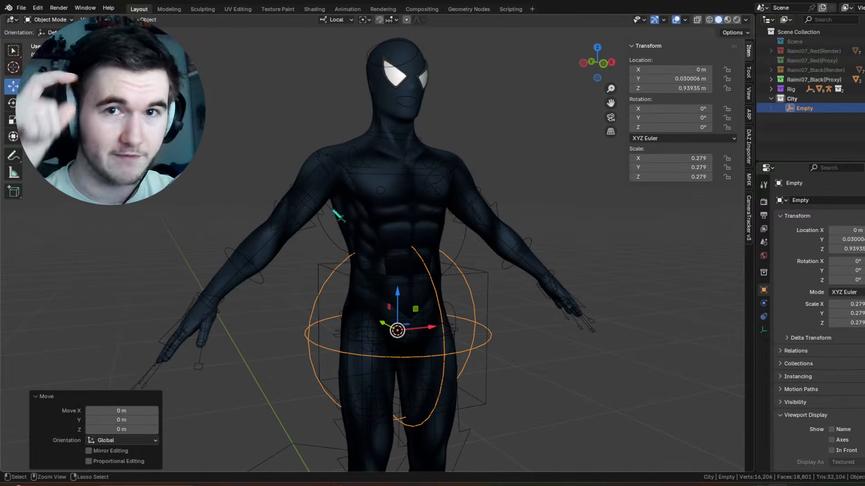
{"action": "key", "text": "ctrl+z"}
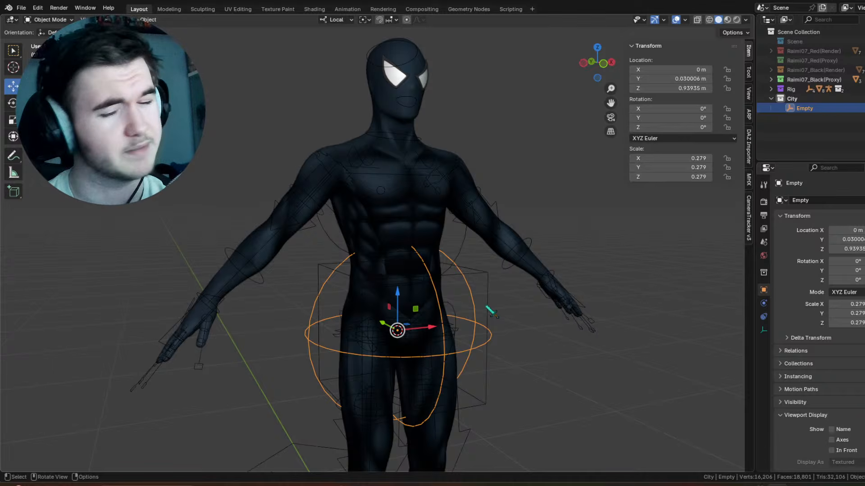
Step: Delete the sphere empty from the City collection, and put Spidey_Rig into Pose Mode
{"action": "key", "text": "Delete"}
{"action": "left_click", "coordinate": [486, 288]}
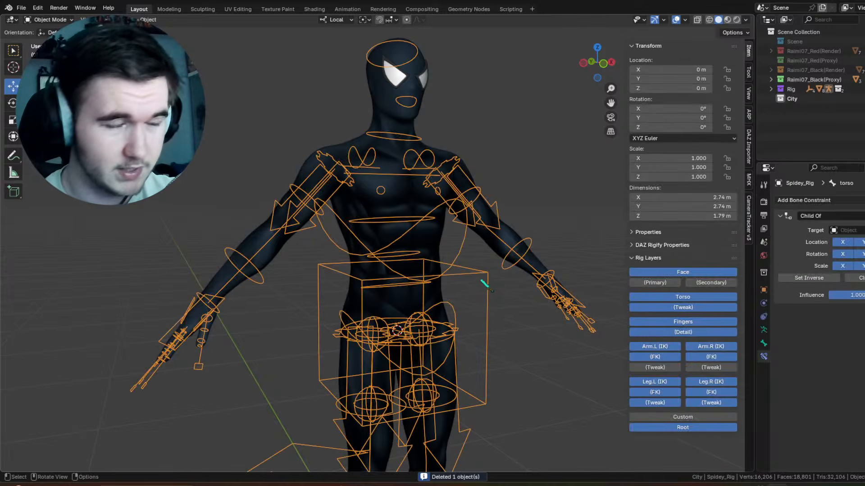
{"action": "left_click", "coordinate": [49, 20]}
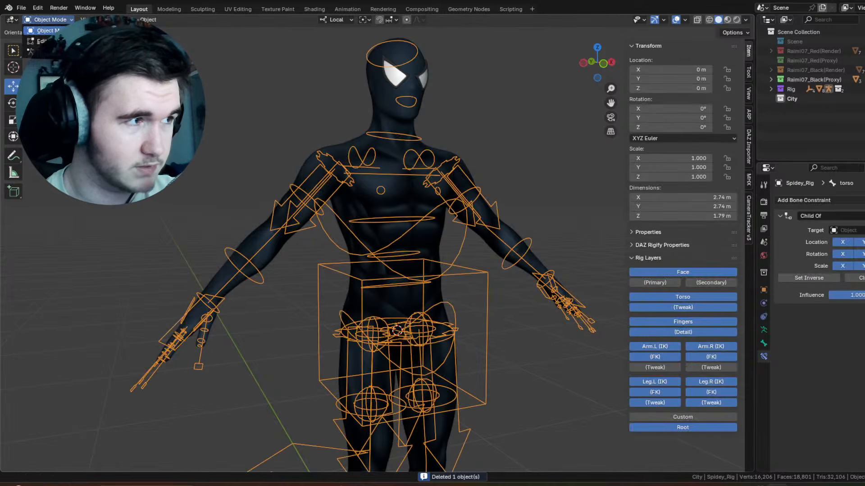
{"action": "left_click", "coordinate": [47, 51]}
Step: Collapse the 3D viewport's transform and rig layers sidebar to enlarge the view of the rig
{"action": "scroll", "coordinate": [495, 118], "scroll_direction": "down", "scroll_amount": 1}
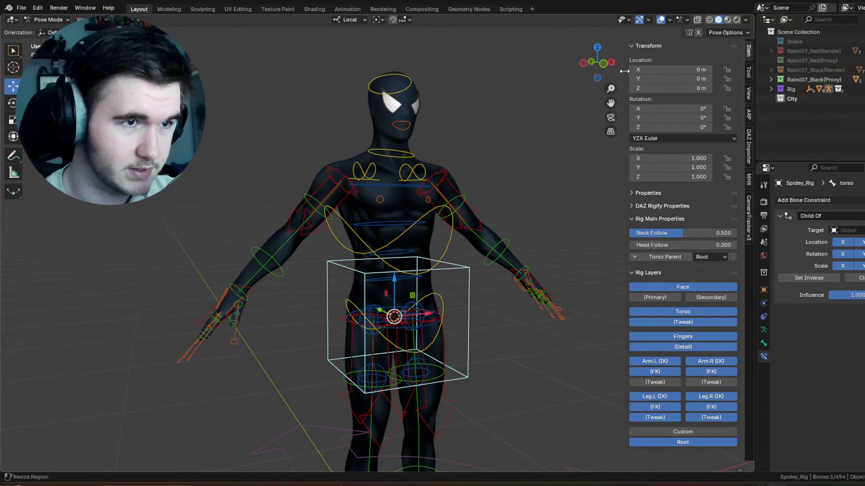
{"action": "left_click_drag", "start_coordinate": [625, 71], "coordinate": [739, 72]}
{"action": "scroll", "coordinate": [497, 186], "scroll_direction": "down", "scroll_amount": 1}
{"action": "middle_click_drag", "start_coordinate": [497, 185], "coordinate": [408, 197]}
{"action": "scroll", "coordinate": [405, 207], "scroll_direction": "down", "scroll_amount": 5}
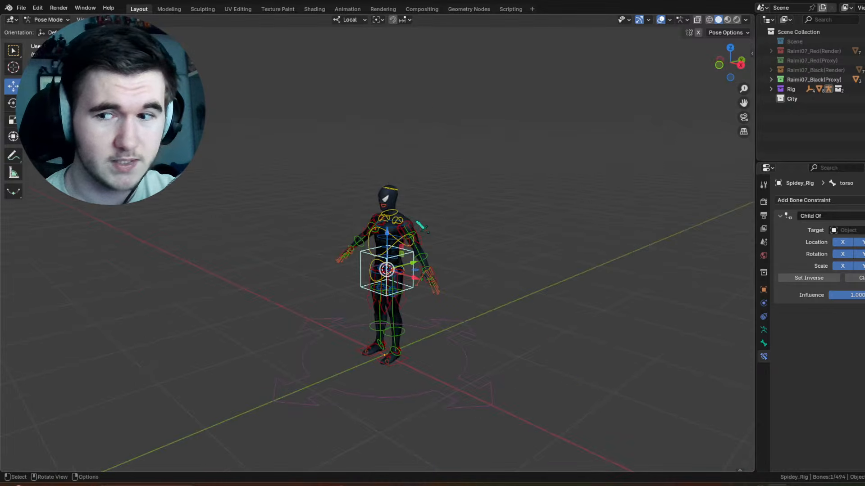
Step: Examine the rig's bone controls around the head, chest and arms
{"action": "scroll", "coordinate": [421, 226], "scroll_direction": "up", "scroll_amount": 4}
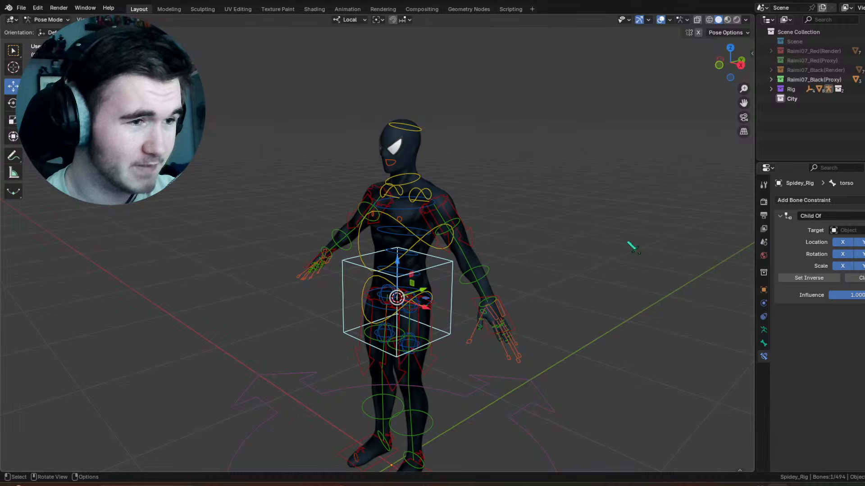
{"action": "scroll", "coordinate": [455, 164], "scroll_direction": "down", "scroll_amount": 3}
{"action": "scroll", "coordinate": [465, 224], "scroll_direction": "up", "scroll_amount": 4}
{"action": "middle_click_drag", "start_coordinate": [462, 222], "coordinate": [523, 211]}
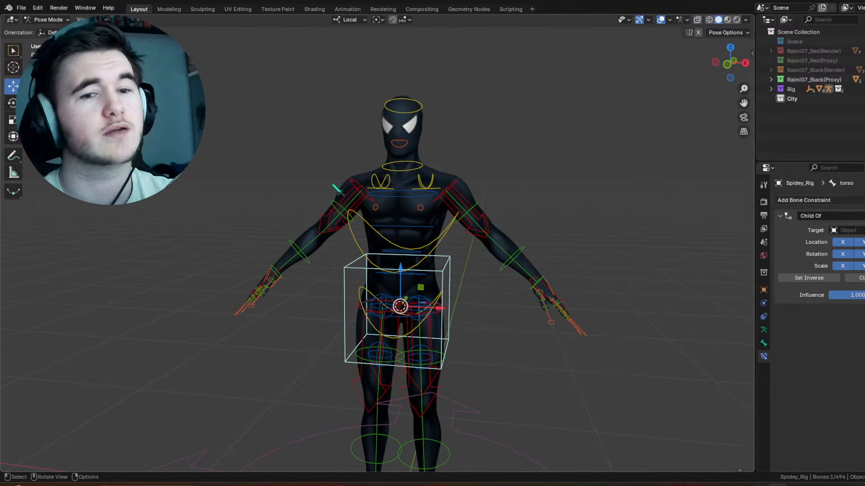
{"action": "middle_click_drag", "start_coordinate": [378, 243], "coordinate": [437, 273]}
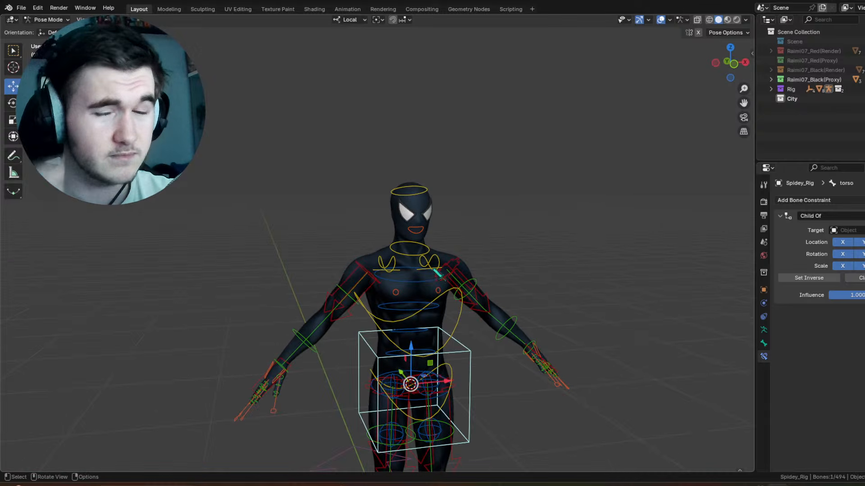
{"action": "scroll", "coordinate": [444, 271], "scroll_direction": "up", "scroll_amount": 4}
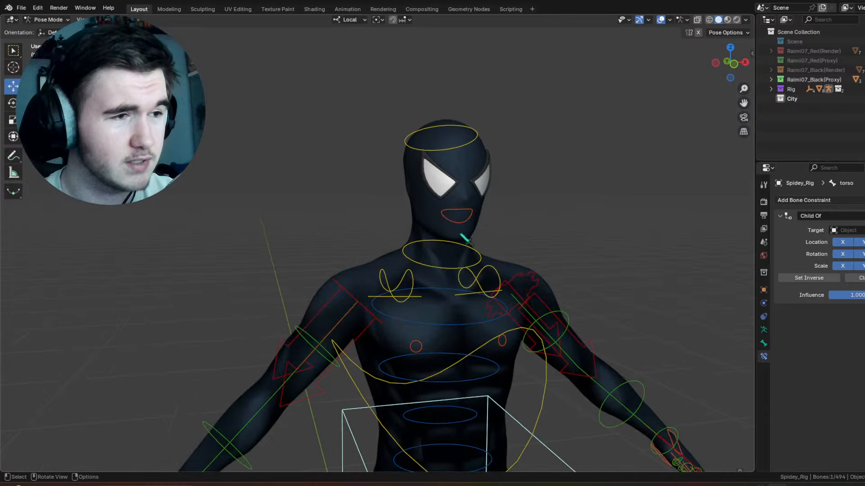
{"action": "middle_click_drag", "start_coordinate": [465, 241], "coordinate": [444, 228]}
{"action": "middle_click_drag", "start_coordinate": [572, 141], "coordinate": [464, 191], "text": "shift"}
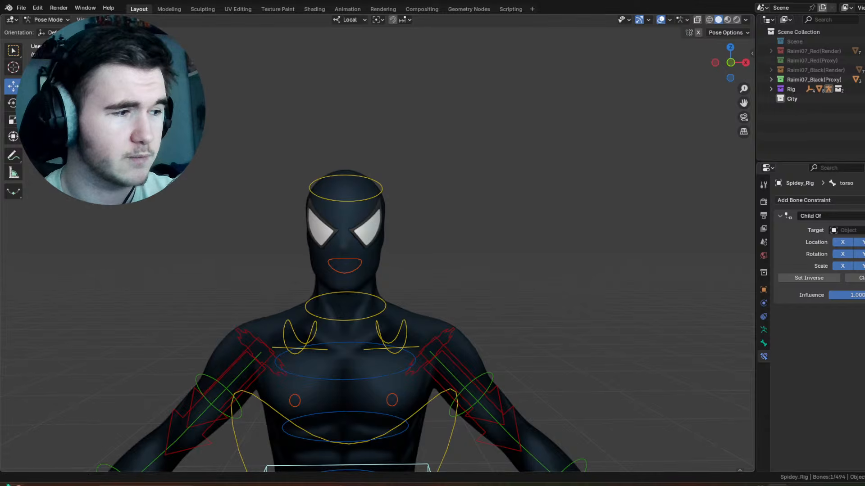
Step: Split off a lower area from the 3D viewport and change it to a Timeline editor
{"action": "left_click_drag", "start_coordinate": [3, 470], "coordinate": [7, 382]}
{"action": "left_click", "coordinate": [11, 388]}
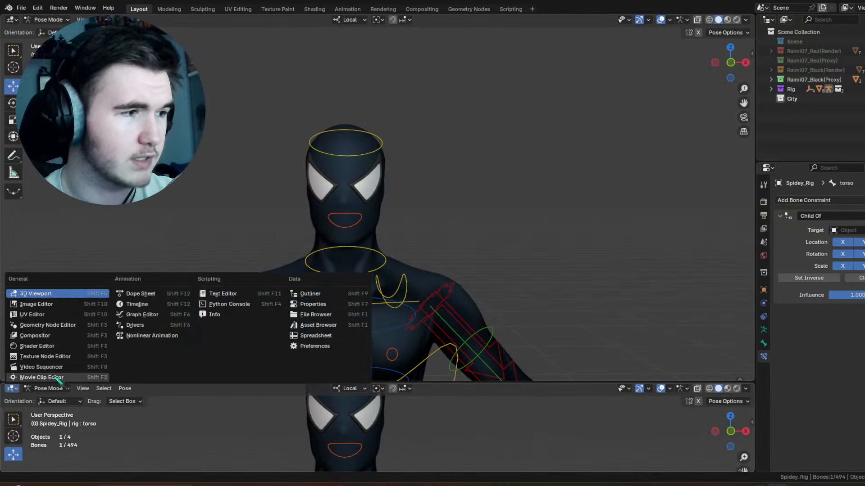
{"action": "left_click", "coordinate": [163, 307]}
Step: Remove the Child Of constraint from the torso bone
{"action": "scroll", "coordinate": [412, 193], "scroll_direction": "down", "scroll_amount": 4}
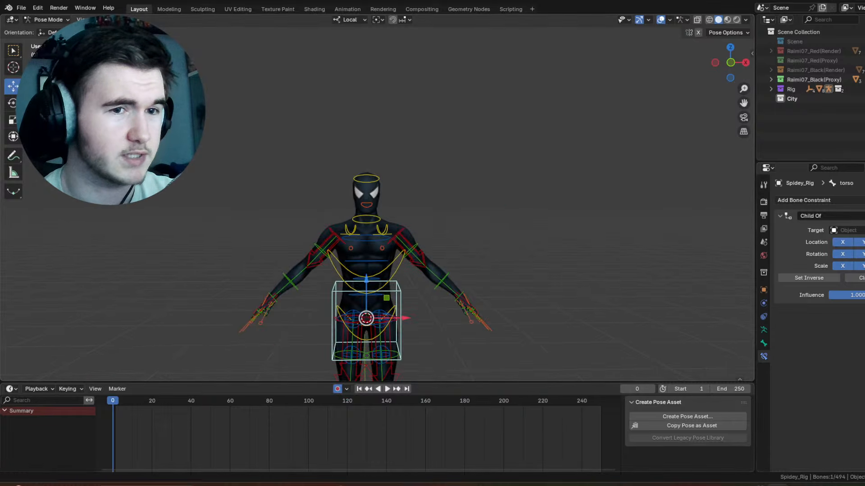
{"action": "key", "text": "x"}
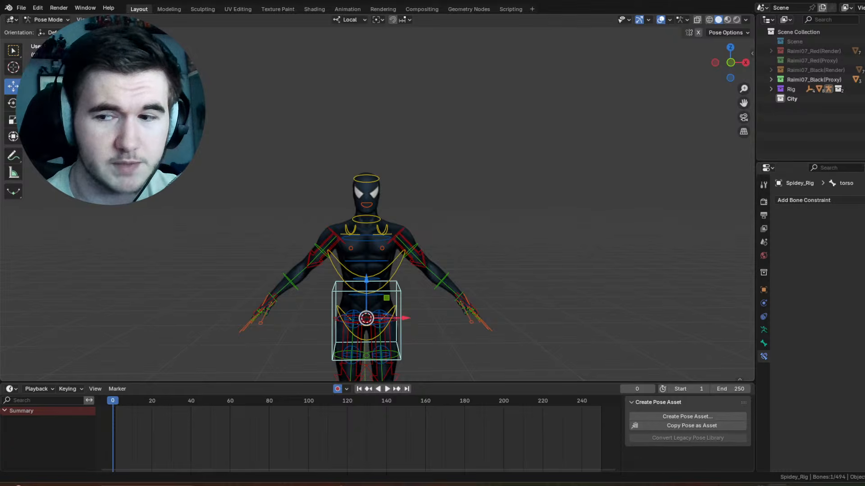
Step: Switch to the Rotate tool with the torso bone selected
{"action": "middle_click_drag", "start_coordinate": [448, 232], "coordinate": [459, 182], "text": "shift"}
{"action": "scroll", "coordinate": [378, 229], "scroll_direction": "up", "scroll_amount": 4}
{"action": "middle_click_drag", "start_coordinate": [378, 228], "coordinate": [446, 233]}
{"action": "scroll", "coordinate": [446, 233], "scroll_direction": "down", "scroll_amount": 4}
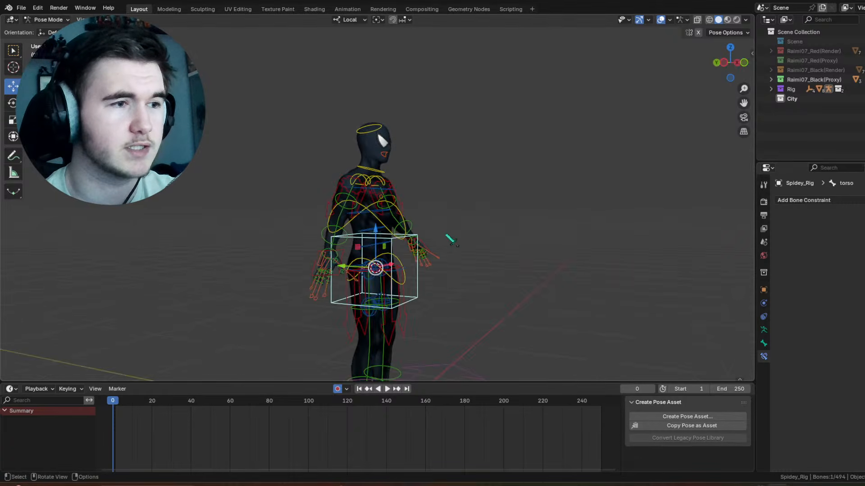
{"action": "key", "text": "r"}
{"action": "middle_click_drag", "start_coordinate": [456, 175], "coordinate": [367, 185]}
{"action": "middle_click_drag", "start_coordinate": [469, 192], "coordinate": [400, 214], "text": "shift"}
{"action": "scroll", "coordinate": [360, 223], "scroll_direction": "up", "scroll_amount": 2}
{"action": "middle_click_drag", "start_coordinate": [326, 225], "coordinate": [387, 214]}
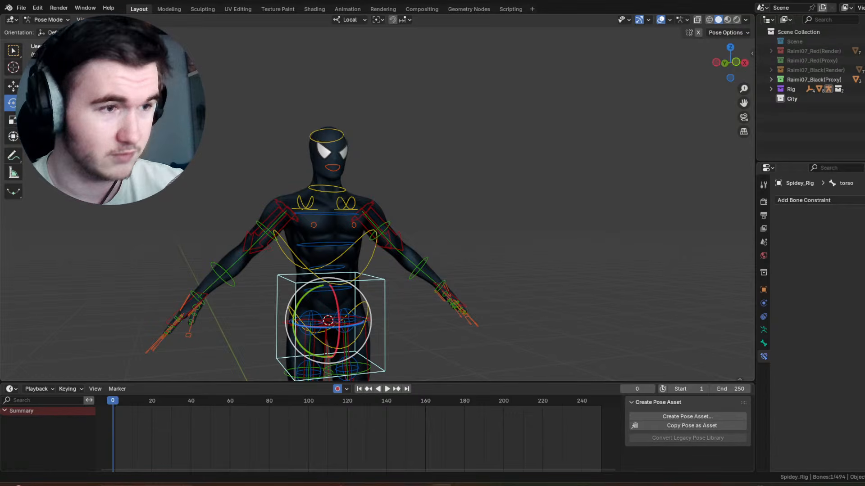
Step: Try tilting the torso bone by -20° about its local X axis, and undo the rotation
{"action": "middle_click_drag", "start_coordinate": [341, 277], "coordinate": [382, 272]}
{"action": "left_click_drag", "start_coordinate": [381, 300], "coordinate": [409, 222]}
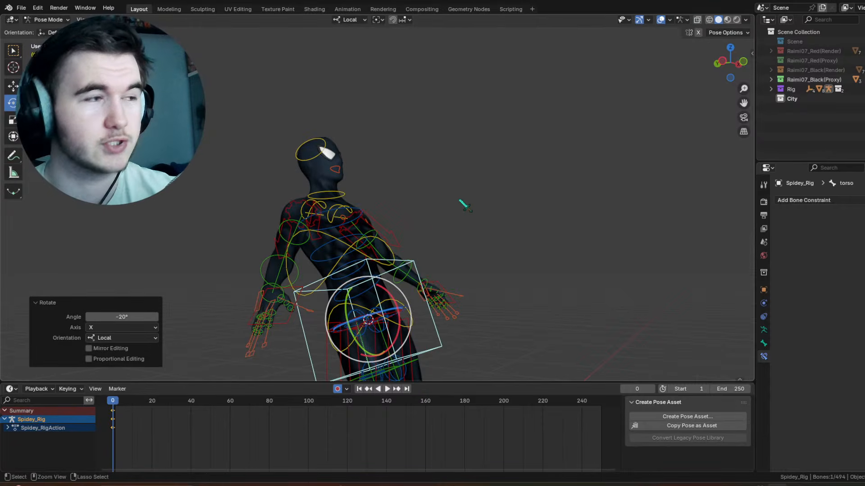
{"action": "key", "text": "ctrl+z"}
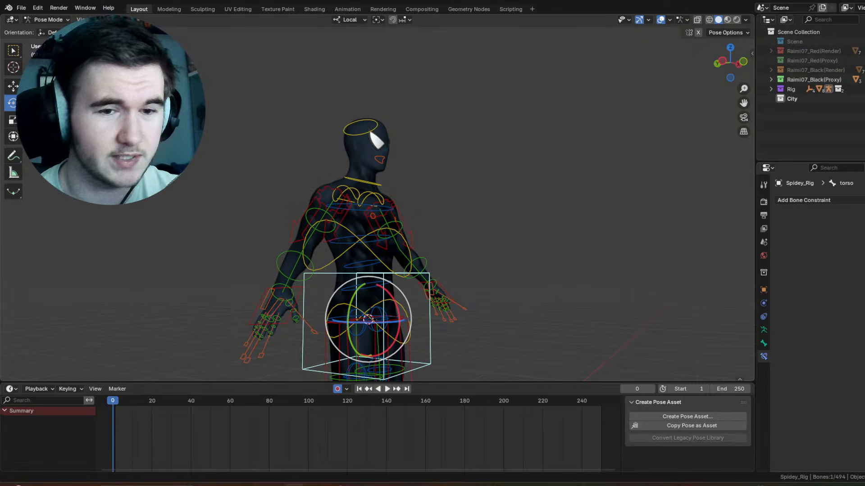
Step: Tilt the torso bone by about -27.4° around its local X axis
{"action": "scroll", "coordinate": [458, 219], "scroll_direction": "up", "scroll_amount": 4}
{"action": "middle_click_drag", "start_coordinate": [458, 219], "coordinate": [449, 194]}
{"action": "scroll", "coordinate": [380, 201], "scroll_direction": "down", "scroll_amount": 5}
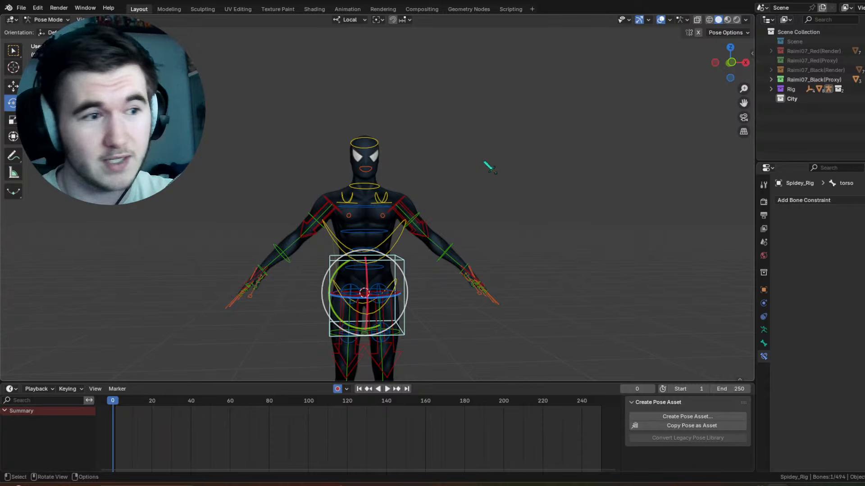
{"action": "middle_click_drag", "start_coordinate": [398, 250], "coordinate": [418, 166], "text": "shift"}
{"action": "scroll", "coordinate": [418, 171], "scroll_direction": "up", "scroll_amount": 2}
{"action": "middle_click_drag", "start_coordinate": [407, 234], "coordinate": [405, 165], "text": "shift"}
{"action": "middle_click_drag", "start_coordinate": [394, 135], "coordinate": [425, 127]}
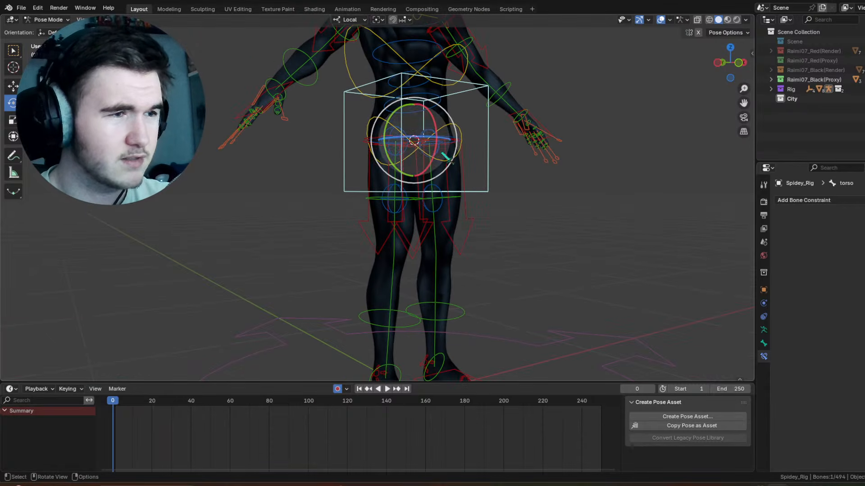
{"action": "left_click_drag", "start_coordinate": [436, 150], "coordinate": [441, 135]}
{"action": "middle_click_drag", "start_coordinate": [445, 181], "coordinate": [424, 192]}
{"action": "middle_click_drag", "start_coordinate": [424, 191], "coordinate": [397, 229], "text": "shift"}
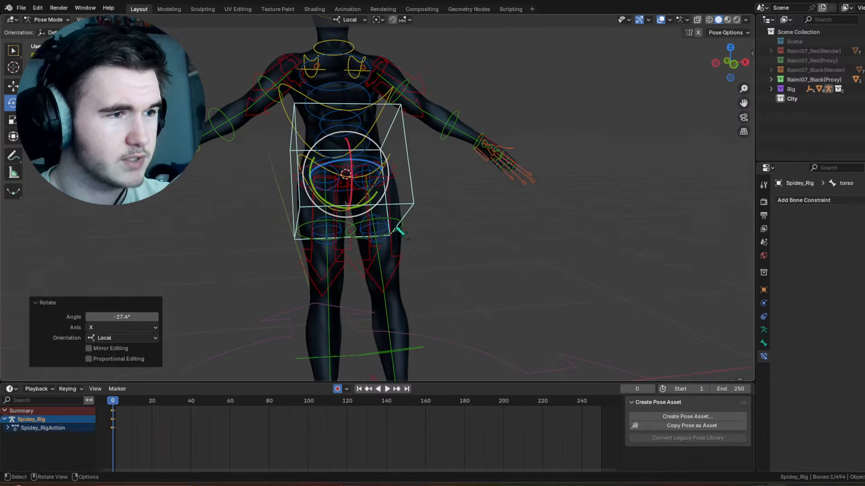
Step: Rotate the left thigh FK bone to swing the straight leg forward and outward
{"action": "left_click", "coordinate": [393, 223]}
{"action": "left_click", "coordinate": [391, 218]}
{"action": "left_click", "coordinate": [408, 229]}
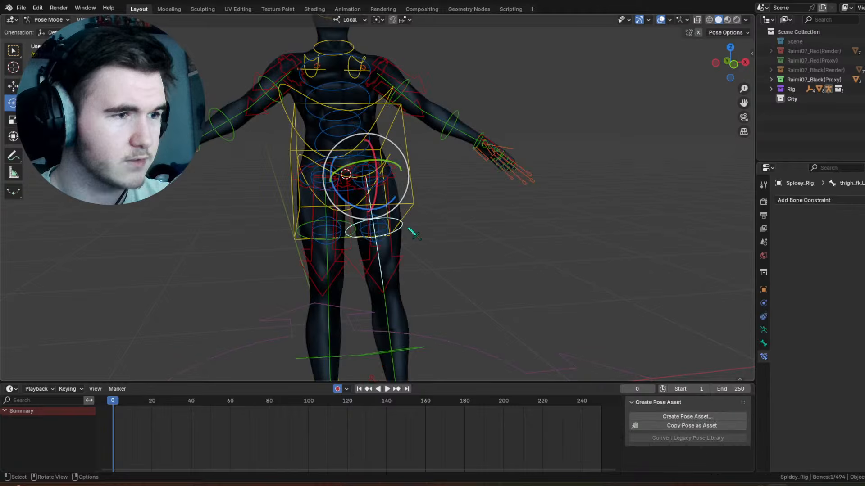
{"action": "left_click", "coordinate": [406, 225]}
{"action": "left_click", "coordinate": [406, 226]}
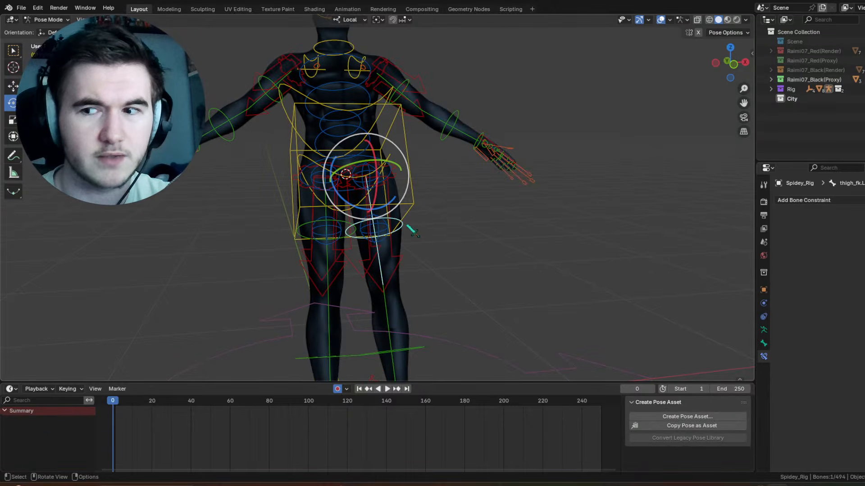
{"action": "left_click_drag", "start_coordinate": [373, 209], "coordinate": [386, 178]}
{"action": "middle_click_drag", "start_coordinate": [386, 179], "coordinate": [408, 187]}
Step: Expand the Raimi07_Black(Proxy) collection in the outliner, and return to posing Spidey_Rig with the torso bone selected
{"action": "left_click", "coordinate": [374, 209]}
{"action": "left_click", "coordinate": [319, 209]}
{"action": "left_click", "coordinate": [328, 208]}
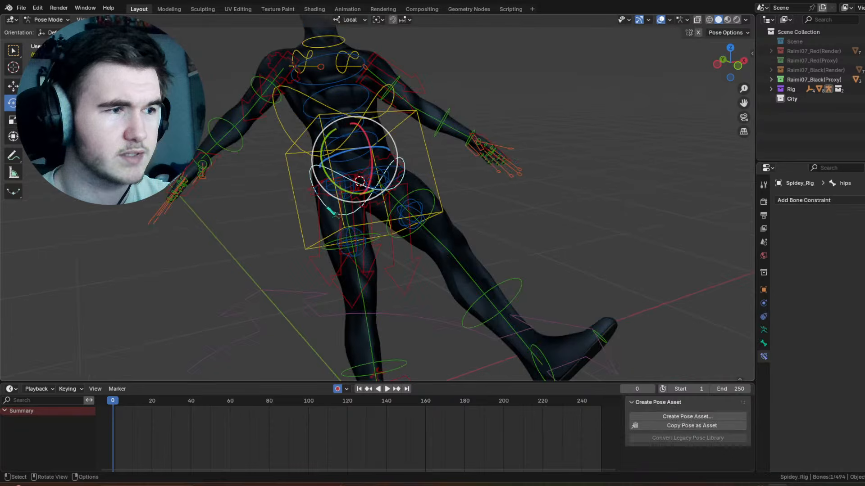
{"action": "left_click", "coordinate": [338, 229]}
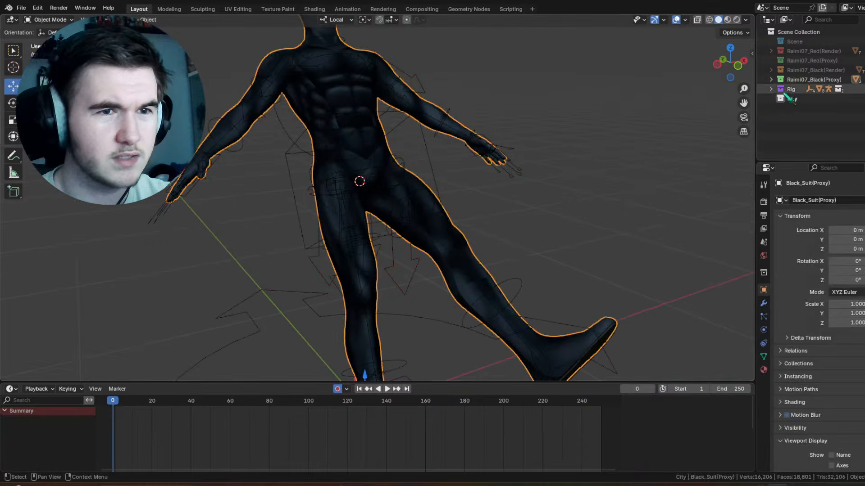
{"action": "left_click", "coordinate": [861, 19]}
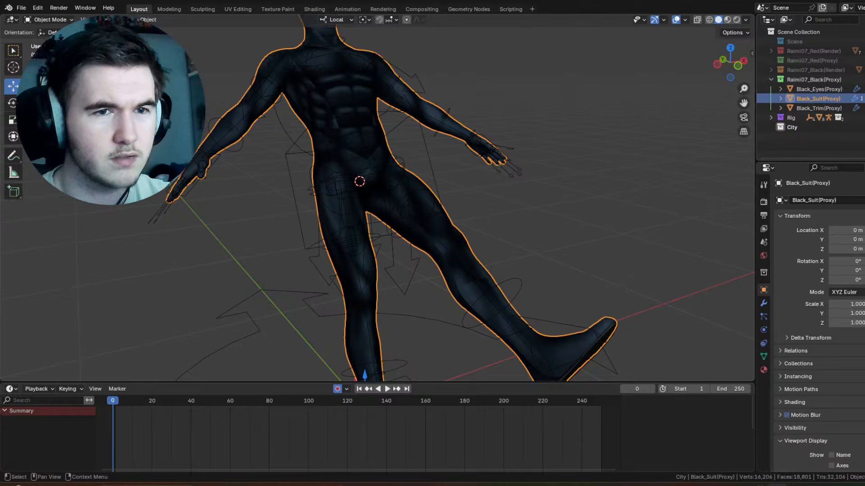
{"action": "left_click", "coordinate": [461, 151]}
{"action": "left_click", "coordinate": [431, 140]}
{"action": "left_click", "coordinate": [419, 138]}
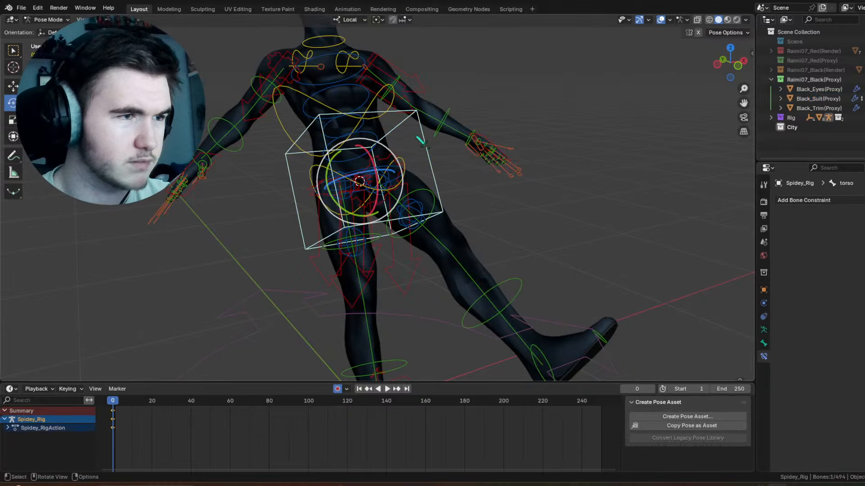
Step: Bend the left knee by rotating the left shin FK bone about 126° around its local X axis
{"action": "left_click", "coordinate": [507, 290]}
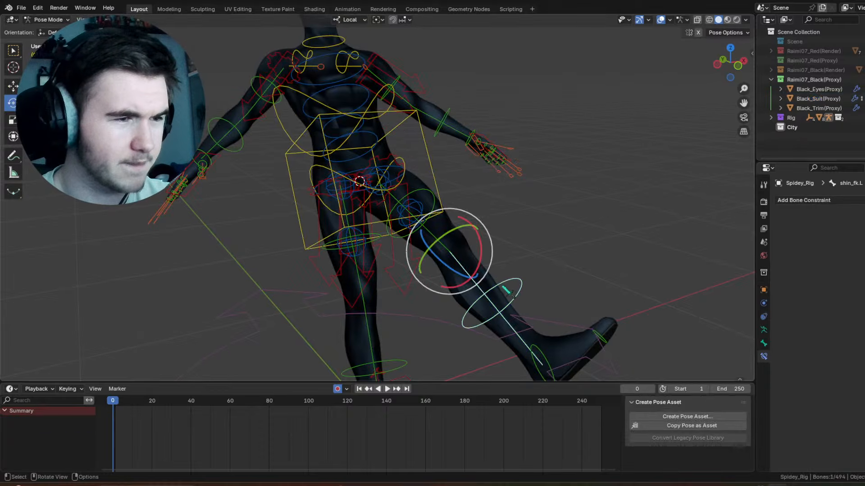
{"action": "key", "text": "r"}
{"action": "key", "text": "x"}
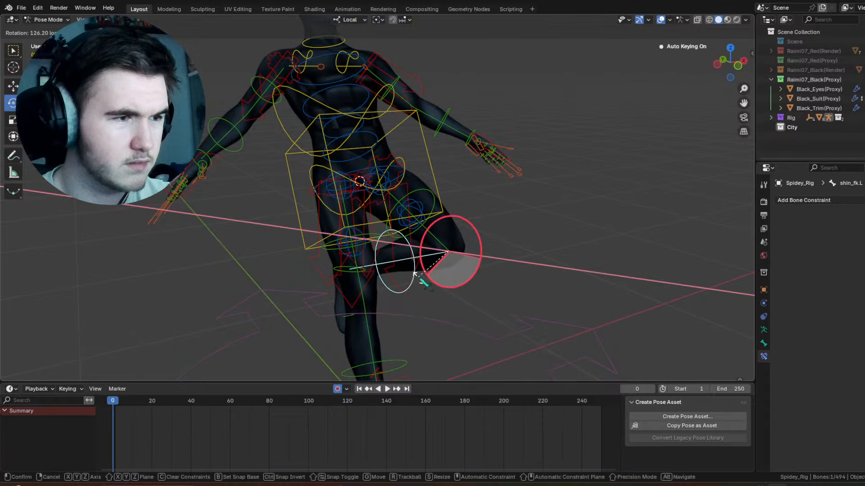
{"action": "left_click", "coordinate": [420, 279]}
Step: Rotate the hips bone about -13.6° around its local X axis
{"action": "left_click", "coordinate": [398, 194]}
{"action": "middle_click_drag", "start_coordinate": [397, 195], "coordinate": [482, 166]}
{"action": "scroll", "coordinate": [482, 164], "scroll_direction": "up", "scroll_amount": 2}
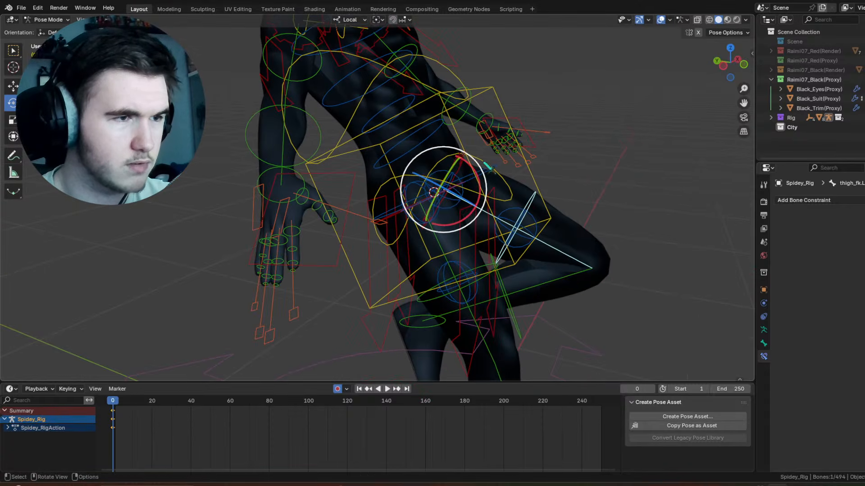
{"action": "left_click", "coordinate": [453, 150]}
{"action": "key", "text": "r"}
{"action": "key", "text": "x"}
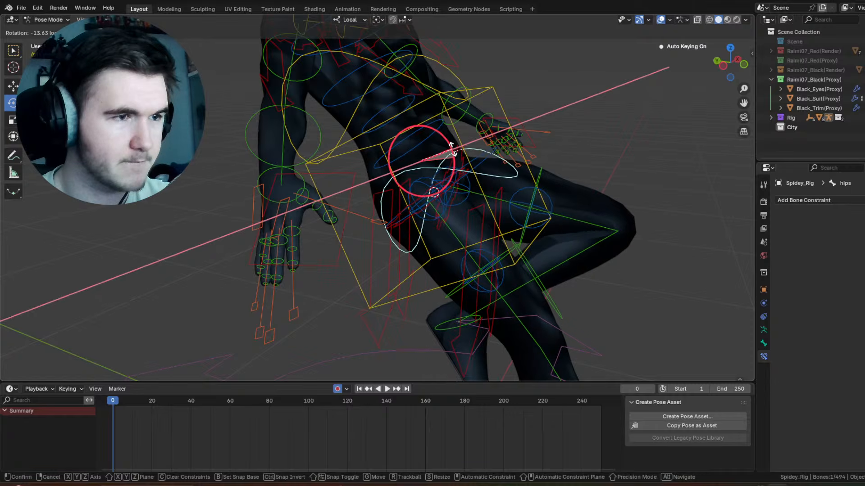
{"action": "left_click", "coordinate": [451, 149]}
Step: Raise and turn out the left thigh FK bone with two trackball rotations, about -48.7°/12° and 5.16°/17.2°
{"action": "middle_click_drag", "start_coordinate": [464, 156], "coordinate": [403, 155]}
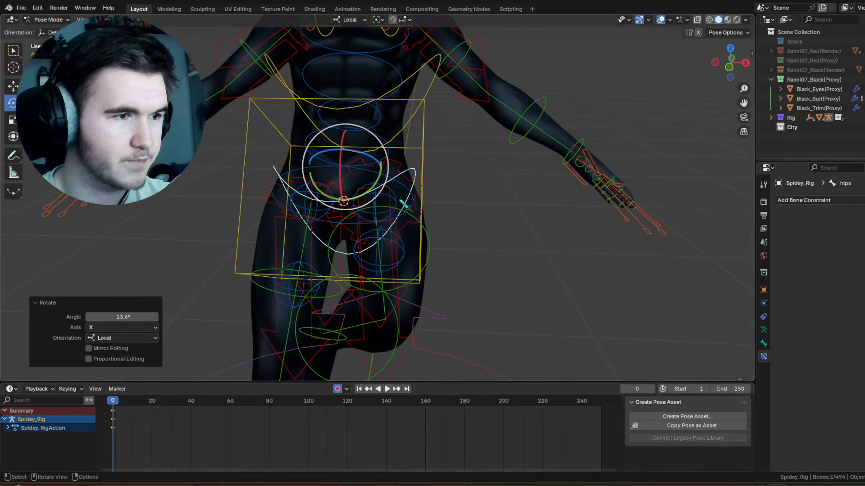
{"action": "left_click", "coordinate": [431, 230]}
{"action": "key", "text": "r"}
{"action": "key", "text": "r"}
{"action": "left_click", "coordinate": [427, 187]}
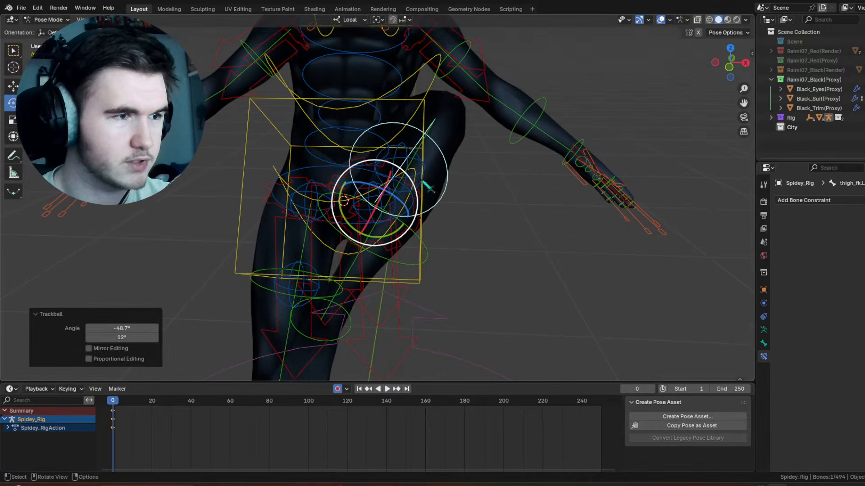
{"action": "key", "text": "r"}
{"action": "key", "text": "r"}
{"action": "left_click", "coordinate": [415, 192]}
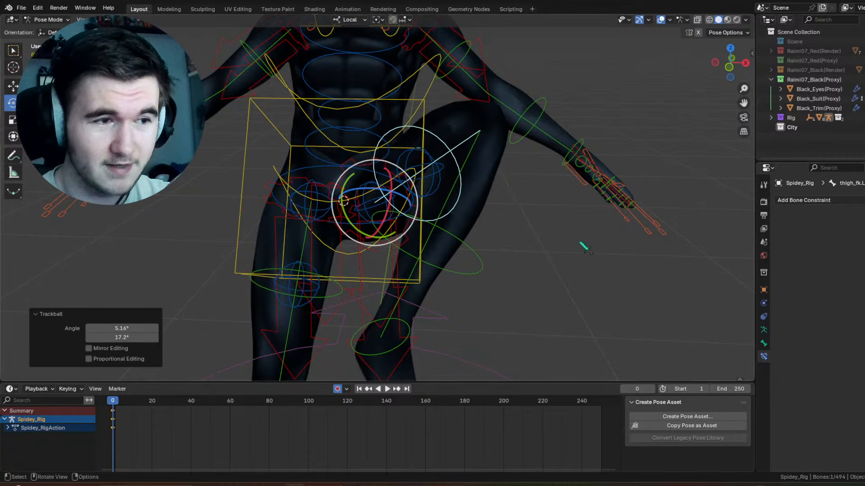
Step: Bend the right knee by rotating the right shin FK bone about 121° around its local X axis
{"action": "middle_click_drag", "start_coordinate": [555, 231], "coordinate": [442, 245]}
{"action": "left_click", "coordinate": [461, 247]}
{"action": "mouse_move", "coordinate": [408, 213]}
{"action": "left_mouse_down"}
{"action": "mouse_move", "coordinate": [413, 220]}
{"action": "mouse_move", "coordinate": [404, 217]}
{"action": "left_mouse_up"}
{"action": "scroll", "coordinate": [404, 217], "scroll_direction": "down", "scroll_amount": 2}
{"action": "middle_click_drag", "start_coordinate": [407, 221], "coordinate": [454, 265]}
{"action": "left_click", "coordinate": [477, 313]}
{"action": "left_click", "coordinate": [470, 262]}
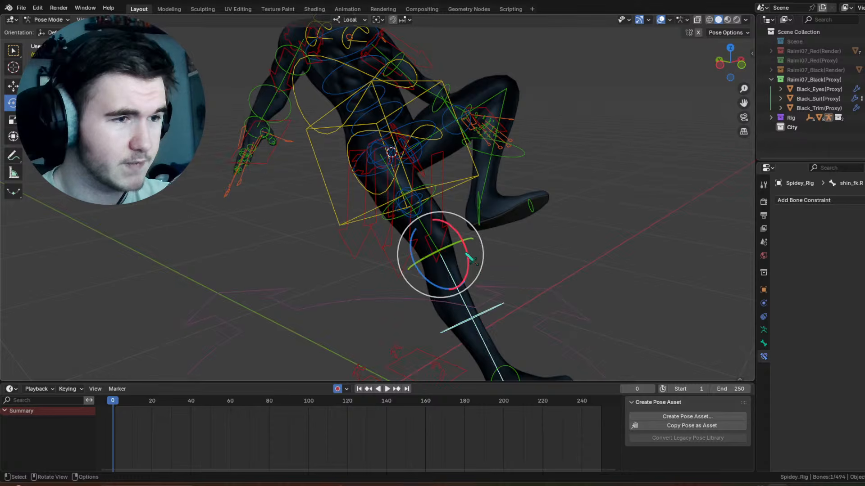
{"action": "key", "text": "r"}
{"action": "key", "text": "x"}
{"action": "left_click", "coordinate": [419, 298]}
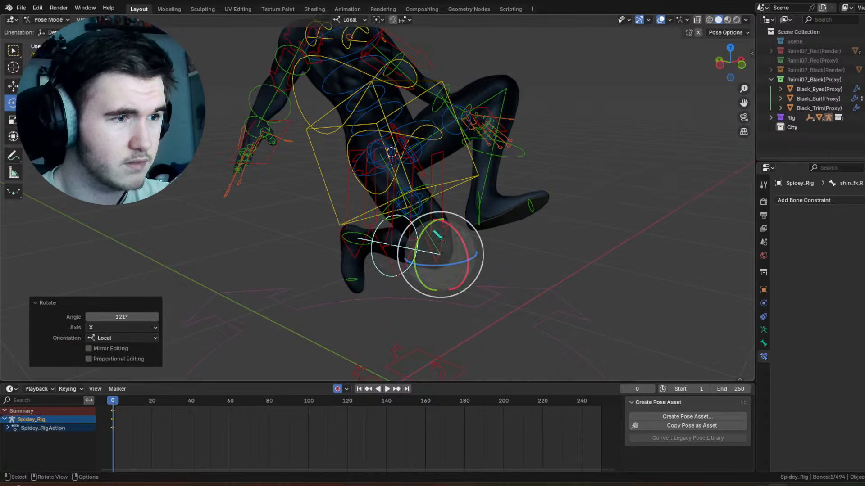
Step: Rotate the right thigh FK bone about 34.3° around local Y and -65.1° around local X
{"action": "left_click", "coordinate": [433, 193]}
{"action": "middle_click_drag", "start_coordinate": [434, 192], "coordinate": [376, 203]}
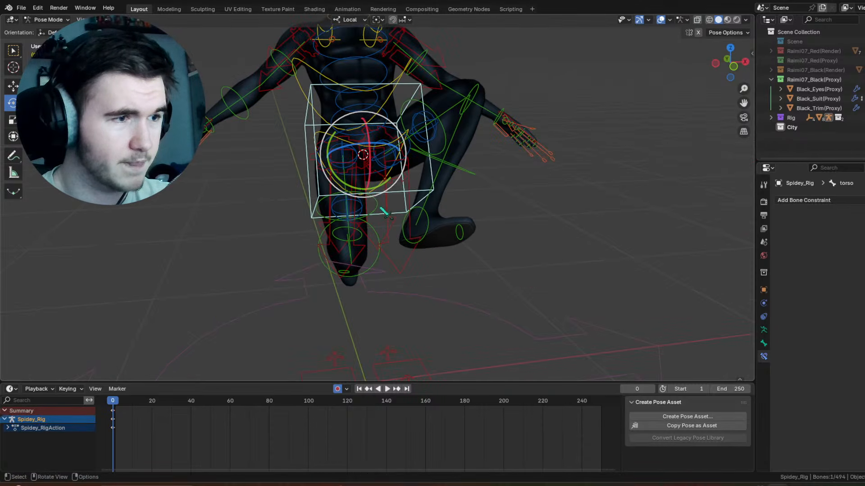
{"action": "left_click", "coordinate": [347, 208]}
{"action": "key", "text": "r"}
{"action": "key", "text": "y"}
{"action": "left_click", "coordinate": [344, 185]}
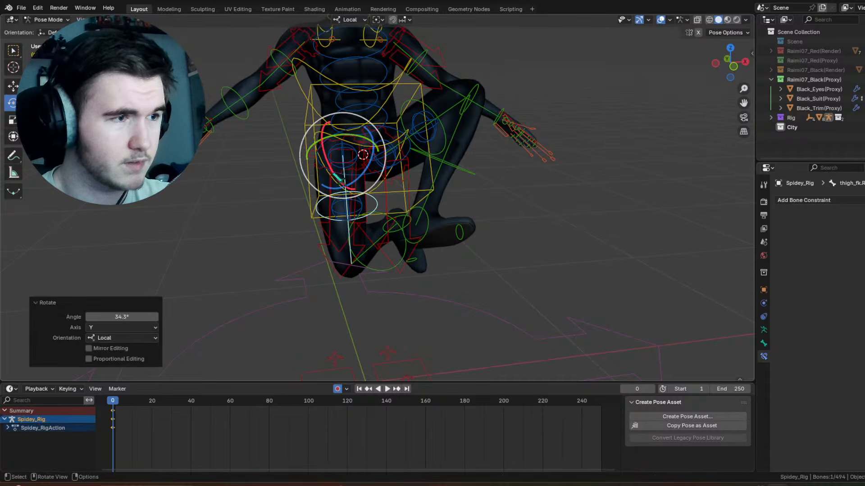
{"action": "key", "text": "r"}
{"action": "key", "text": "x"}
{"action": "left_click", "coordinate": [388, 173]}
{"action": "middle_click_drag", "start_coordinate": [386, 171], "coordinate": [417, 228], "text": "shift"}
{"action": "middle_click_drag", "start_coordinate": [417, 228], "coordinate": [406, 224]}
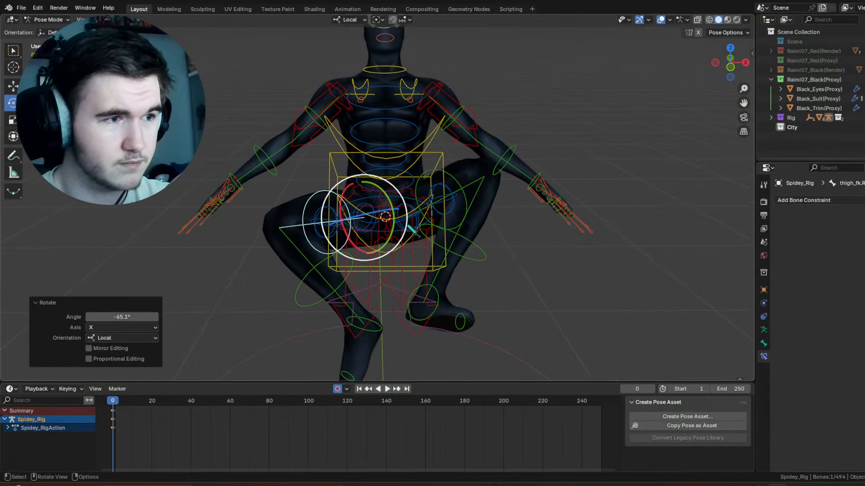
Step: Refine the right leg's rotation so its knee rises and the leg forms a crouch beside the left one
{"action": "left_click", "coordinate": [410, 165]}
{"action": "middle_click_drag", "start_coordinate": [410, 165], "coordinate": [429, 118], "text": "shift"}
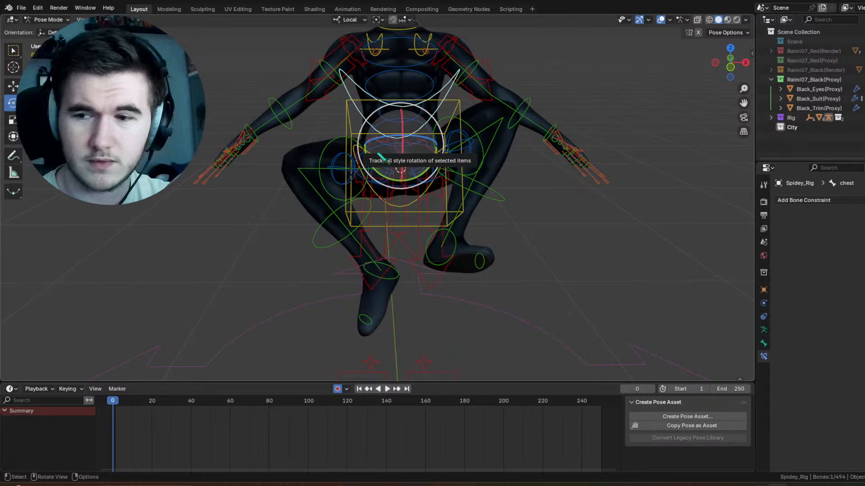
{"action": "left_click", "coordinate": [332, 142]}
{"action": "left_click_drag", "start_coordinate": [364, 149], "coordinate": [400, 152]}
{"action": "left_click_drag", "start_coordinate": [400, 156], "coordinate": [386, 150]}
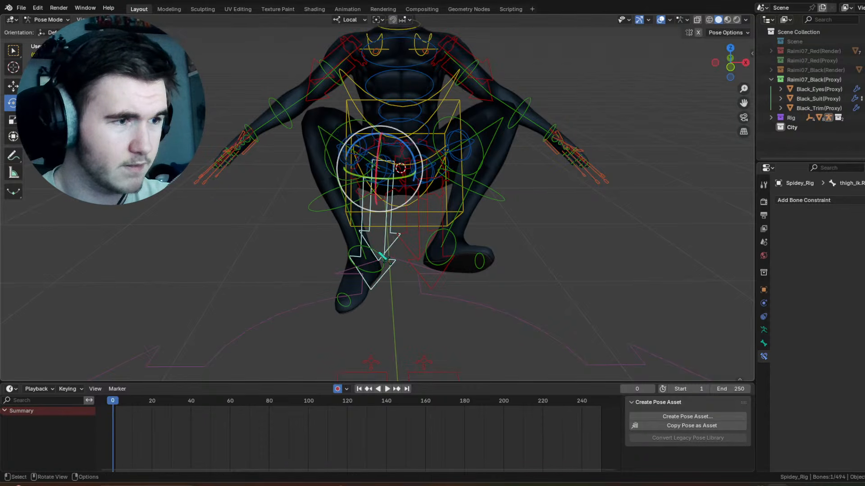
{"action": "left_click", "coordinate": [377, 261]}
{"action": "left_click_drag", "start_coordinate": [385, 238], "coordinate": [373, 225]}
{"action": "left_click_drag", "start_coordinate": [382, 220], "coordinate": [366, 213]}
Step: Bend the chest bone forward with a trackball rotation of about 85.9° and -5.73°
{"action": "middle_click_drag", "start_coordinate": [429, 182], "coordinate": [450, 274], "text": "shift"}
{"action": "left_click", "coordinate": [445, 210]}
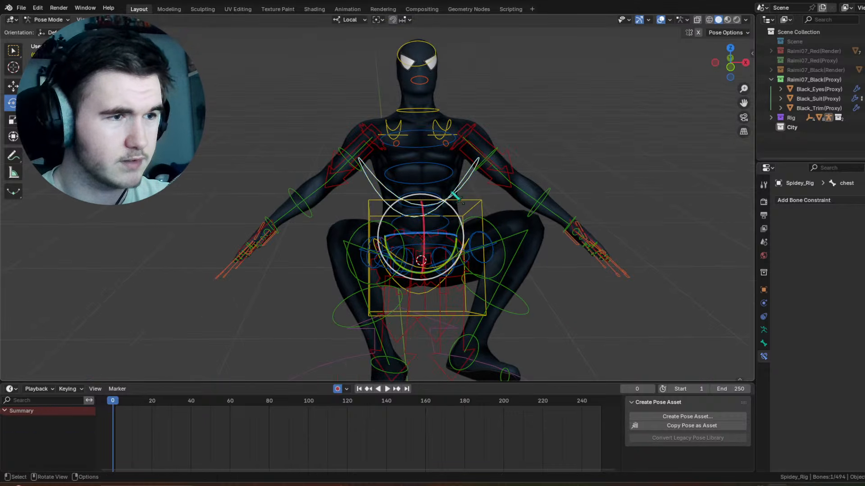
{"action": "left_click_drag", "start_coordinate": [422, 232], "coordinate": [415, 282]}
{"action": "middle_click_drag", "start_coordinate": [447, 271], "coordinate": [527, 253]}
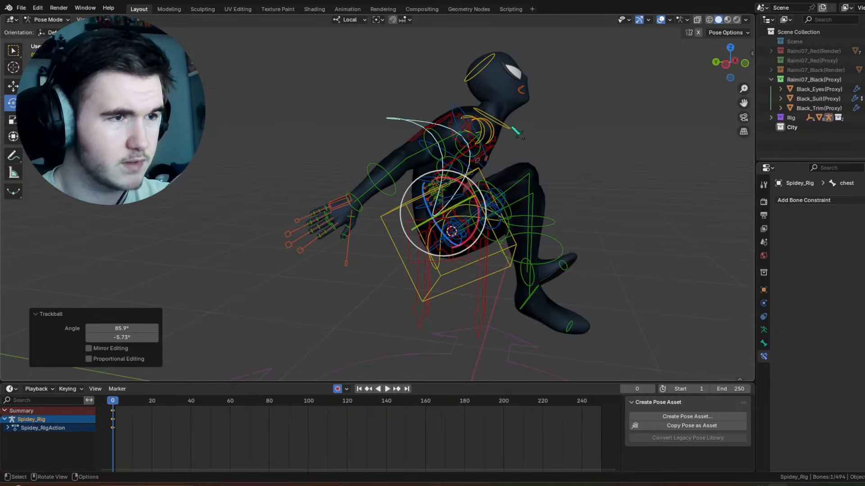
Step: Rotate the neck bone about 29.1° around its local X axis
{"action": "left_click", "coordinate": [496, 80]}
{"action": "scroll", "coordinate": [531, 117], "scroll_direction": "up", "scroll_amount": 4}
{"action": "left_click_drag", "start_coordinate": [529, 116], "coordinate": [500, 168]}
{"action": "left_click", "coordinate": [491, 158]}
{"action": "middle_click_drag", "start_coordinate": [500, 168], "coordinate": [416, 126]}
{"action": "scroll", "coordinate": [428, 164], "scroll_direction": "down", "scroll_amount": 4}
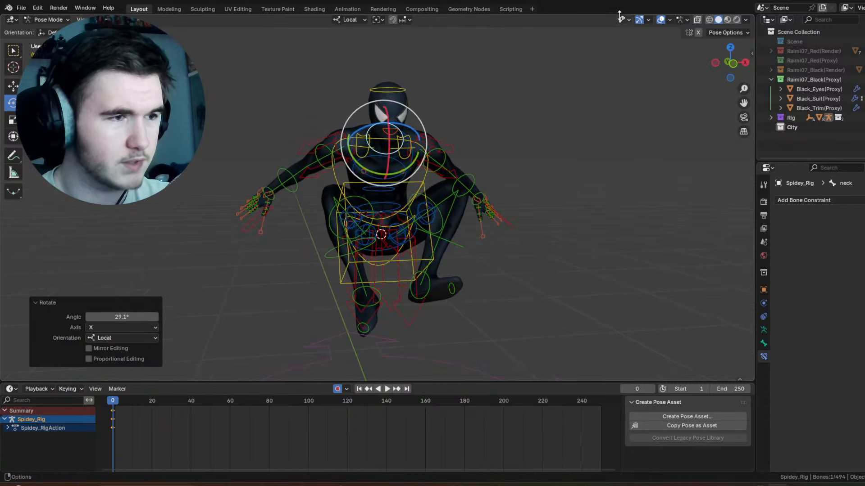
Step: Hide the viewport overlays to inspect the crouching pose from several sides, and show them again
{"action": "left_click", "coordinate": [660, 20]}
{"action": "middle_click_drag", "start_coordinate": [539, 121], "coordinate": [511, 162]}
{"action": "scroll", "coordinate": [472, 188], "scroll_direction": "up", "scroll_amount": 4}
{"action": "middle_click_drag", "start_coordinate": [473, 188], "coordinate": [435, 194]}
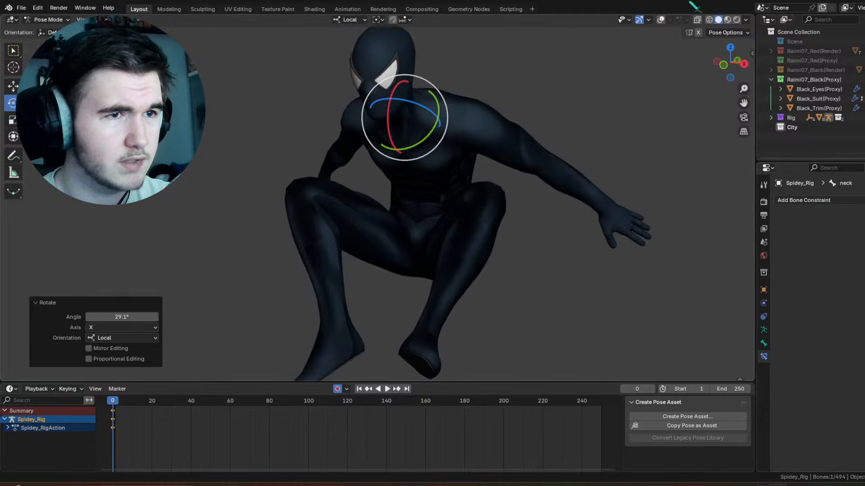
{"action": "left_click", "coordinate": [660, 19]}
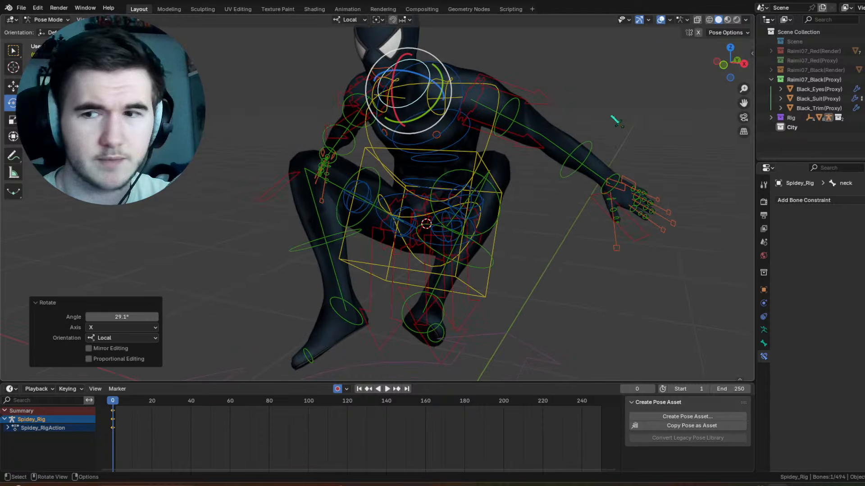
Step: Turn the whole crouched body by trackball-rotating the torso bone about -35.5° and -52.7°
{"action": "middle_click_drag", "start_coordinate": [533, 175], "coordinate": [534, 148]}
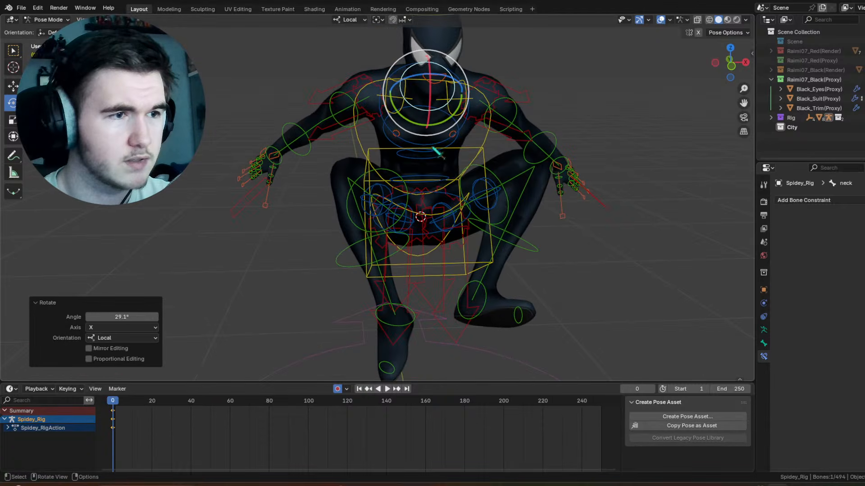
{"action": "left_click", "coordinate": [470, 155]}
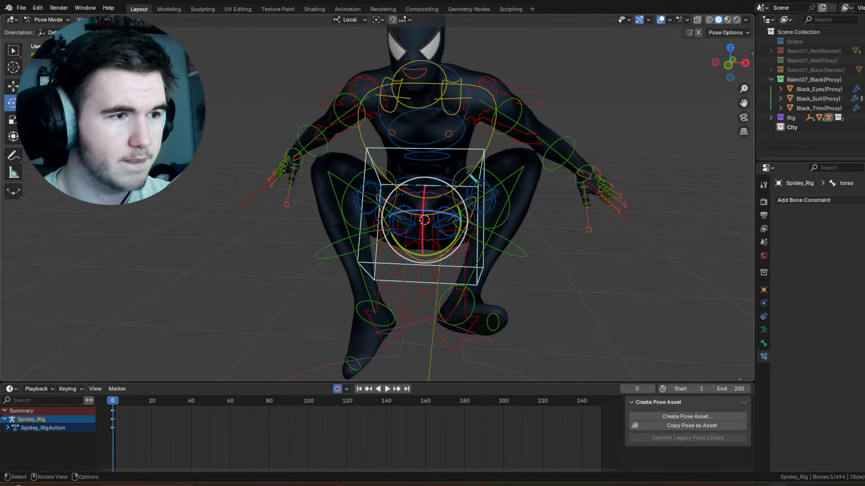
{"action": "mouse_move", "coordinate": [453, 194]}
{"action": "left_mouse_down"}
{"action": "mouse_move", "coordinate": [411, 218]}
{"action": "mouse_move", "coordinate": [436, 196]}
{"action": "left_mouse_up"}
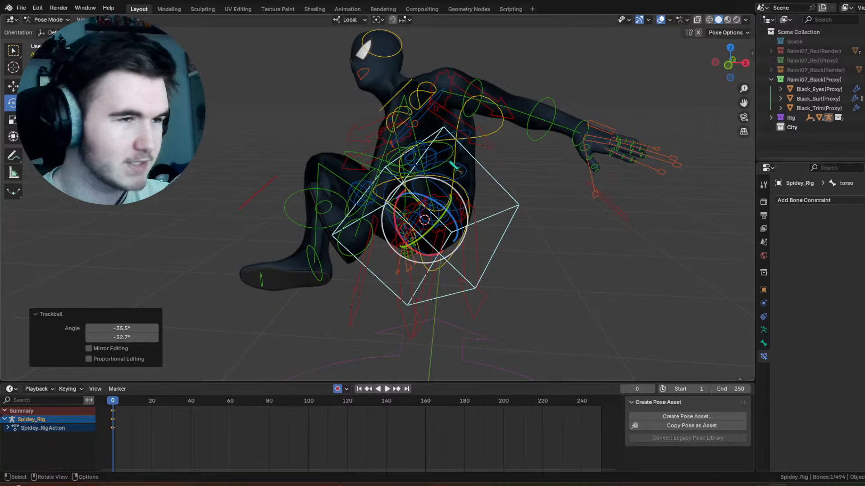
Step: Adjust the left thigh FK bone with a trackball rotation of about 8.02° and -23.5°
{"action": "left_click", "coordinate": [449, 162]}
{"action": "middle_click_drag", "start_coordinate": [450, 162], "coordinate": [535, 166]}
{"action": "left_click_drag", "start_coordinate": [434, 200], "coordinate": [425, 171]}
{"action": "left_click_drag", "start_coordinate": [408, 161], "coordinate": [391, 166]}
{"action": "left_click_drag", "start_coordinate": [420, 185], "coordinate": [402, 191]}
{"action": "left_click_drag", "start_coordinate": [501, 253], "coordinate": [501, 253]}
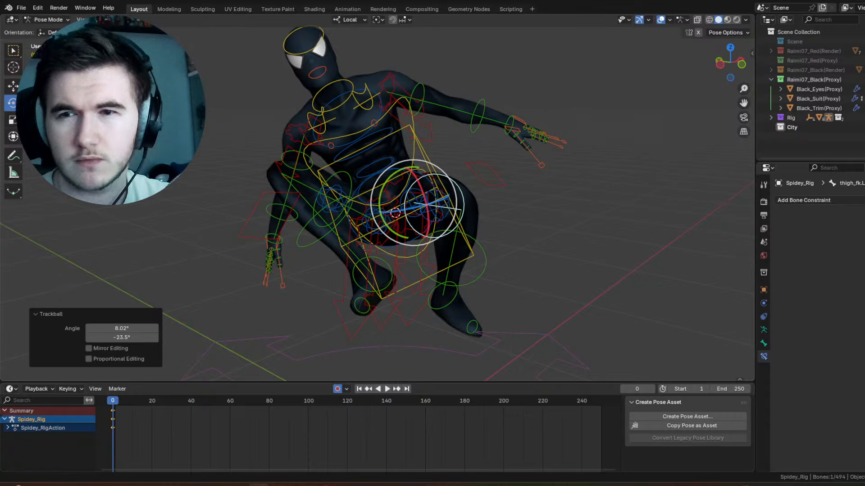
Step: Switch the rig to Object Mode and add the black-suit Spider-Man reference picture to the scene as an image empty
{"action": "left_click_drag", "start_coordinate": [611, 298], "coordinate": [604, 300]}
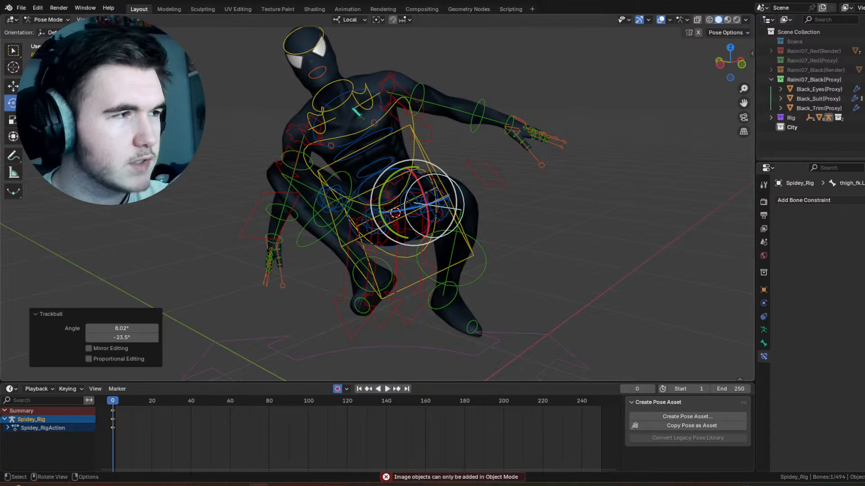
{"action": "left_click", "coordinate": [49, 19]}
{"action": "left_click", "coordinate": [48, 30]}
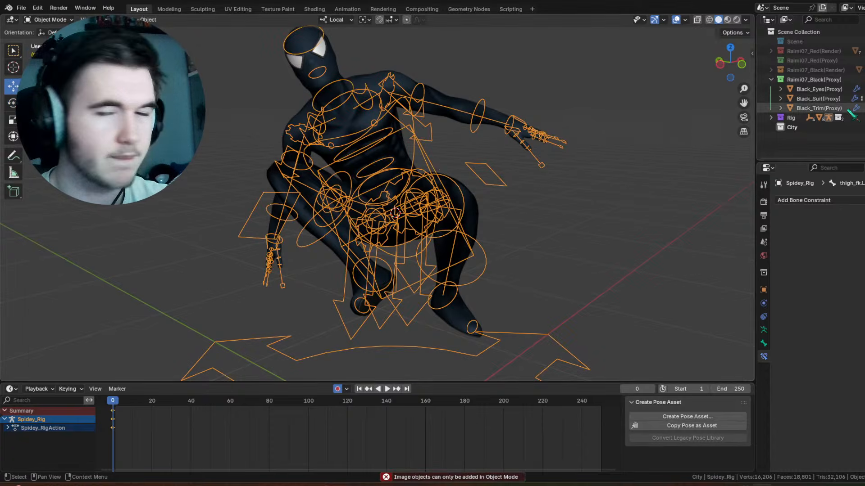
{"action": "left_click_drag", "start_coordinate": [660, 272], "coordinate": [657, 268]}
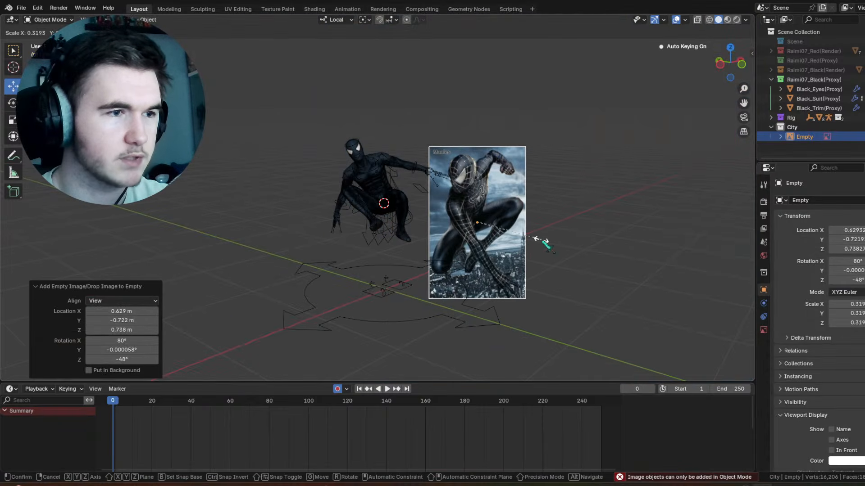
Step: Scale the reference image to about 0.317 and move it about 0.161, -0.097 and 0.310 m beside the character
{"action": "left_click", "coordinate": [544, 241]}
{"action": "key", "text": "g"}
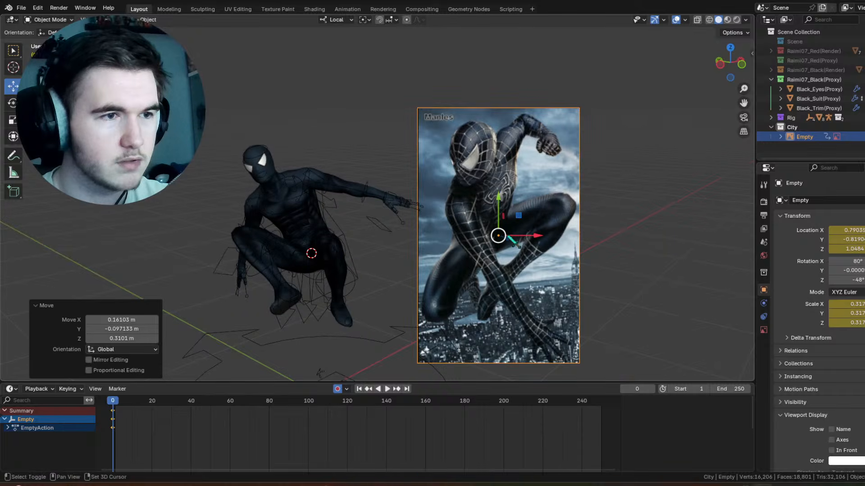
{"action": "middle_click_drag", "start_coordinate": [476, 246], "coordinate": [494, 228], "text": "shift"}
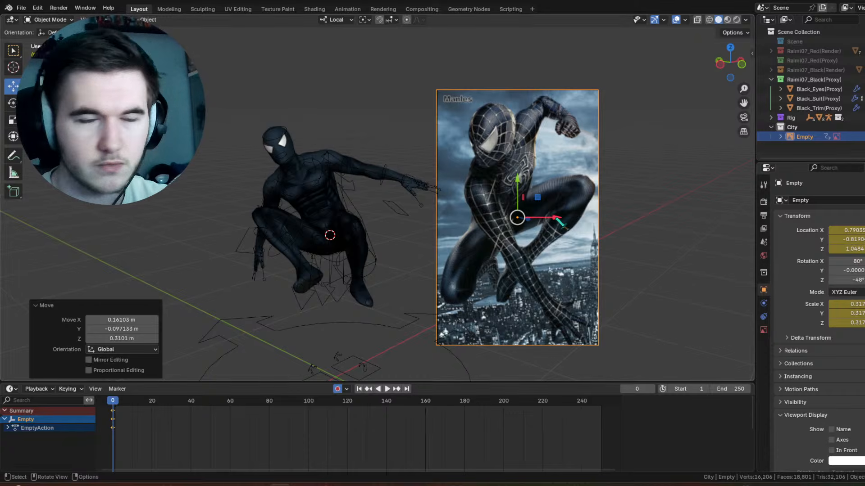
Step: Select the Spider-Man rig and return it to Pose Mode
{"action": "middle_click_drag", "start_coordinate": [399, 149], "coordinate": [440, 166]}
{"action": "left_click", "coordinate": [423, 136]}
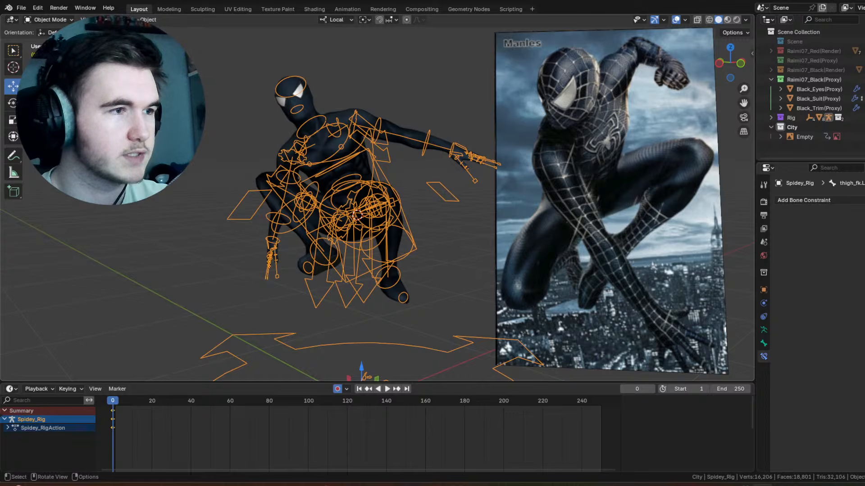
{"action": "left_click", "coordinate": [49, 19]}
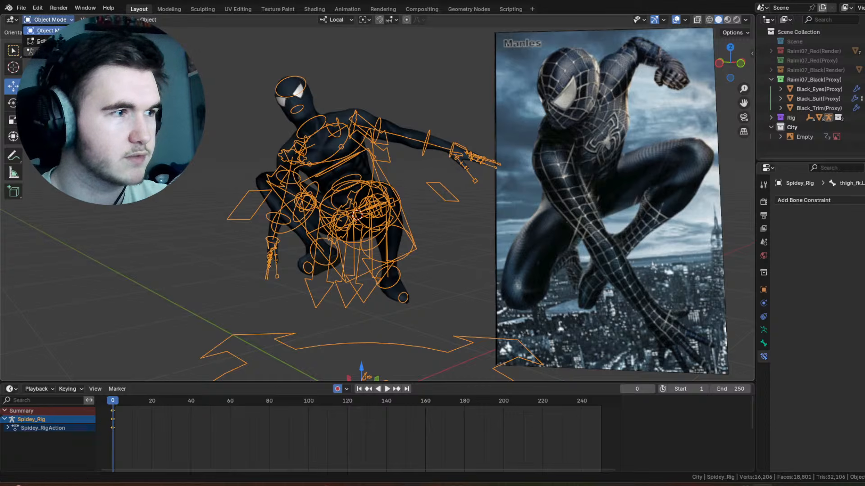
{"action": "left_click", "coordinate": [45, 52]}
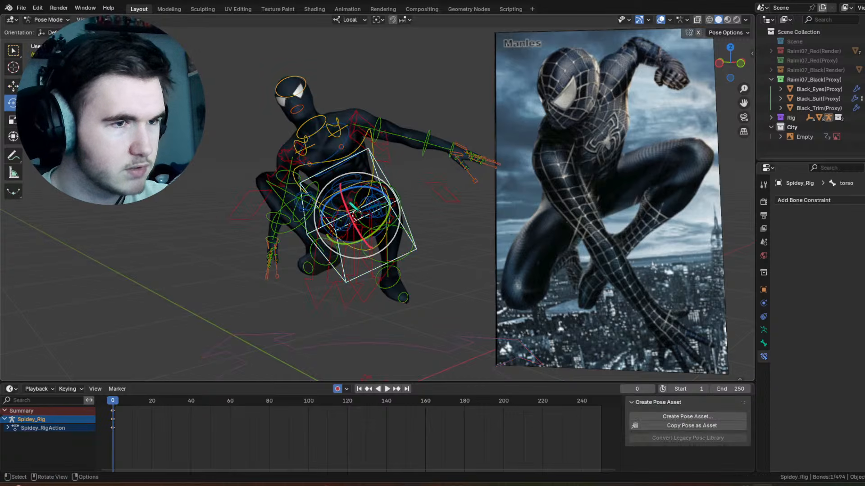
Step: Tip the body forward by trackball-rotating the torso bone about 57.9° and 33.2°, and refine it by about -2.86° and 1.15°
{"action": "left_click_drag", "start_coordinate": [356, 207], "coordinate": [421, 149]}
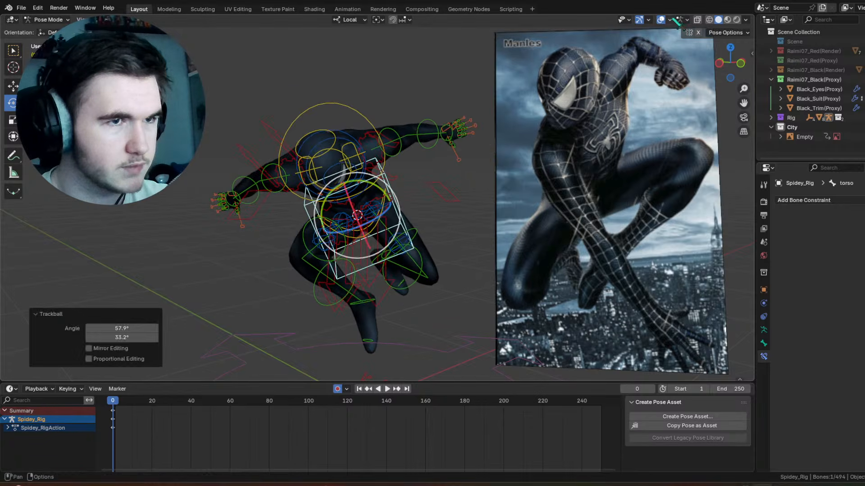
{"action": "left_click", "coordinate": [660, 20]}
{"action": "left_click", "coordinate": [660, 19]}
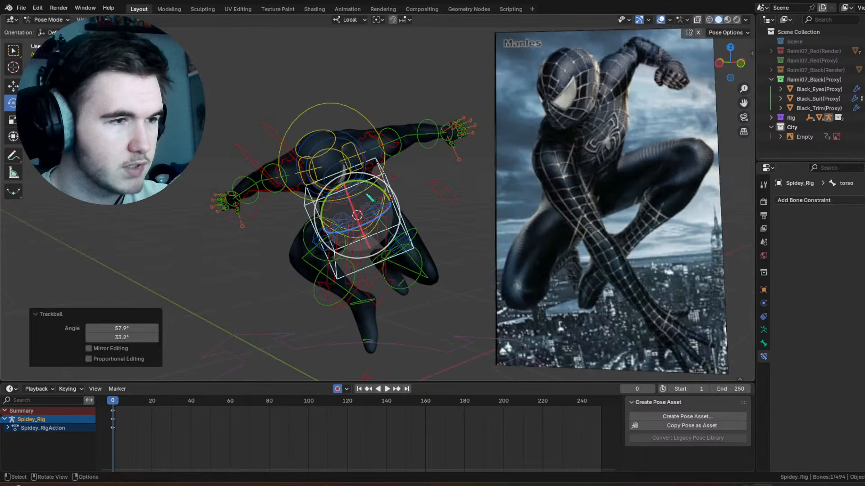
{"action": "key", "text": "r"}
{"action": "key", "text": "r"}
{"action": "left_click", "coordinate": [372, 195]}
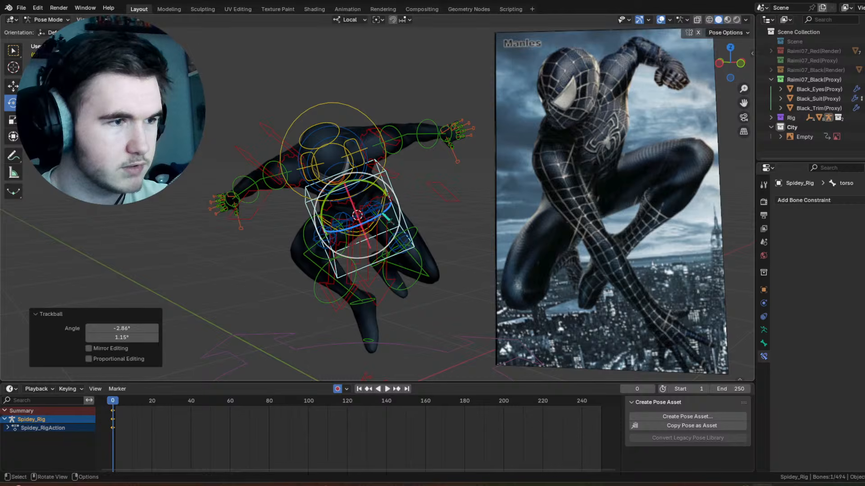
Step: Rotate the torso bone about 20.5° around its local Z axis
{"action": "key", "text": "r"}
{"action": "key", "text": "z"}
{"action": "left_click_drag", "start_coordinate": [395, 204], "coordinate": [395, 204]}
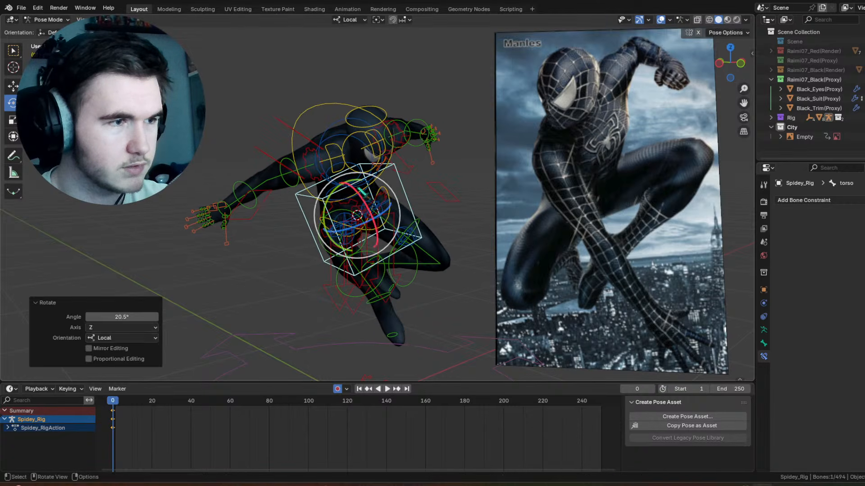
Step: Try rotating the spine FK bone about -18.7° around local X and by trackball about -17.2° and 8.59°, and undo both rotations
{"action": "left_click", "coordinate": [372, 179]}
{"action": "left_click", "coordinate": [368, 186]}
{"action": "left_click", "coordinate": [353, 20]}
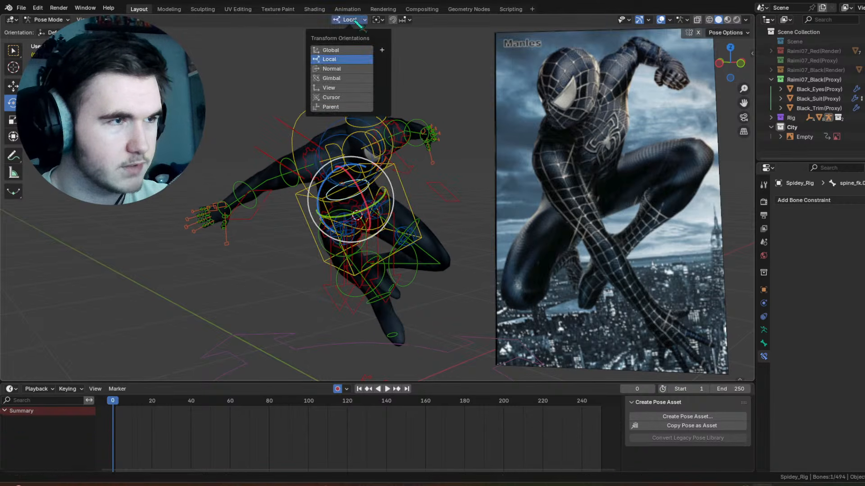
{"action": "key", "text": "r"}
{"action": "key", "text": "x"}
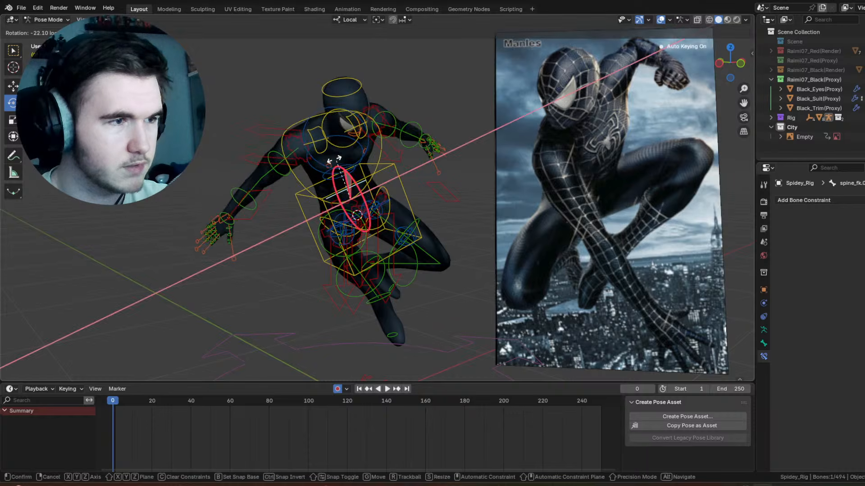
{"action": "left_click", "coordinate": [333, 163]}
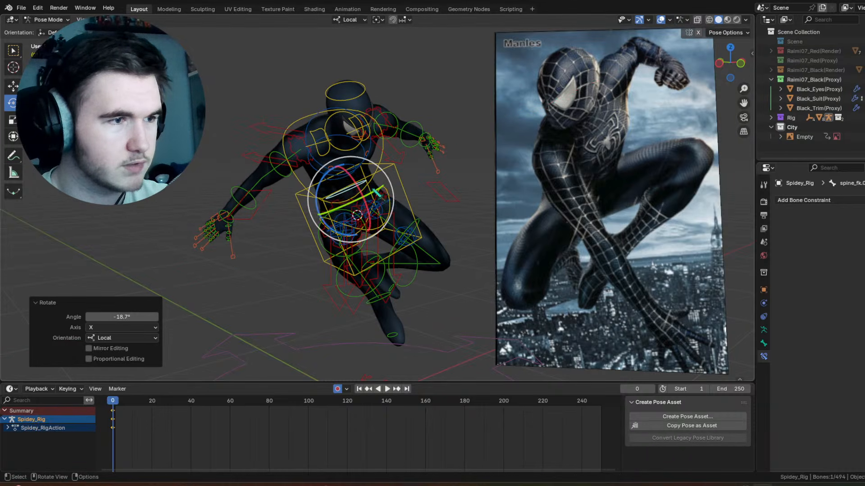
{"action": "key", "text": "r"}
{"action": "key", "text": "r"}
{"action": "key", "text": "Return"}
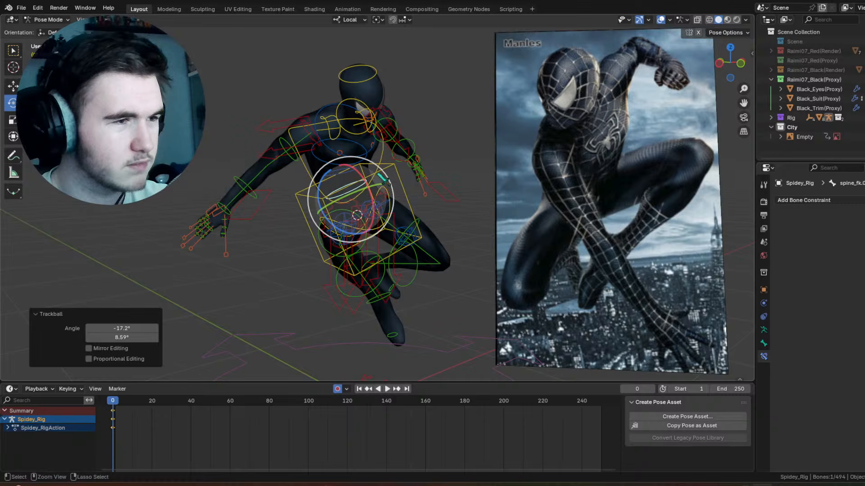
{"action": "key", "text": "ctrl+z"}
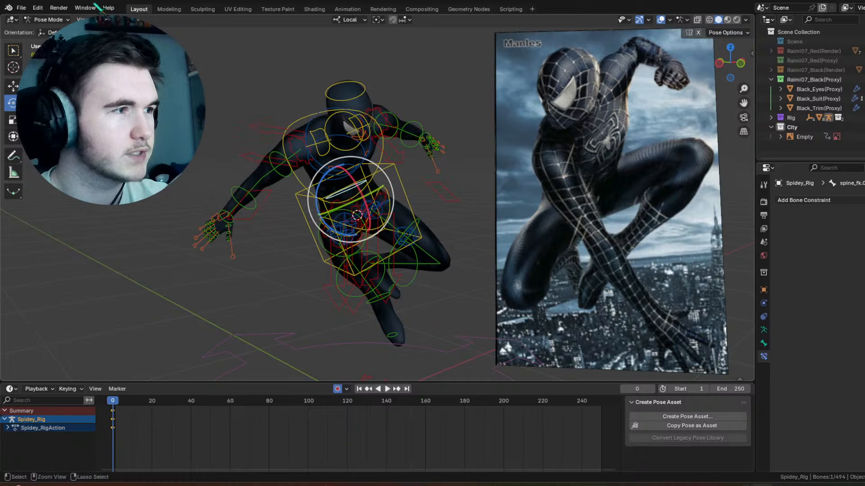
{"action": "key", "text": "ctrl+z"}
Step: Clear all transforms of the selected spine FK bone
{"action": "left_click", "coordinate": [123, 19]}
{"action": "mouse_move", "coordinate": [148, 40]}
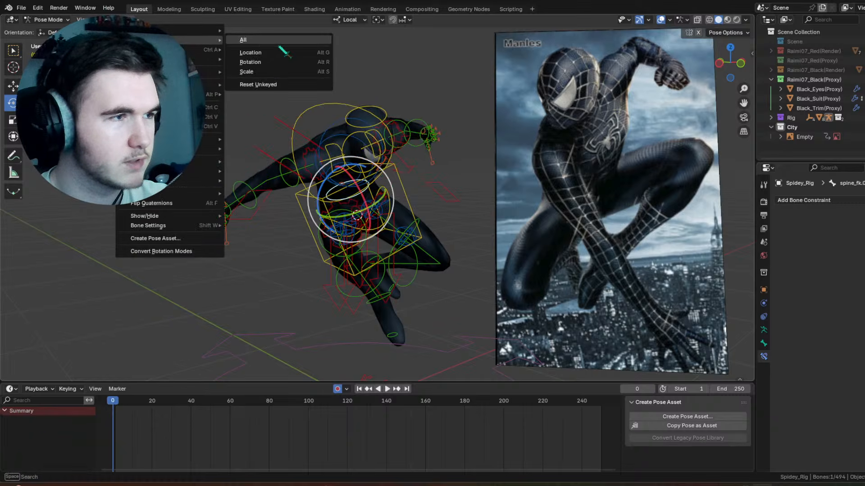
{"action": "left_click", "coordinate": [278, 45]}
{"action": "left_click", "coordinate": [314, 56]}
Step: Rotate the chest bone about 25.2° around its local Z axis
{"action": "left_click", "coordinate": [339, 194]}
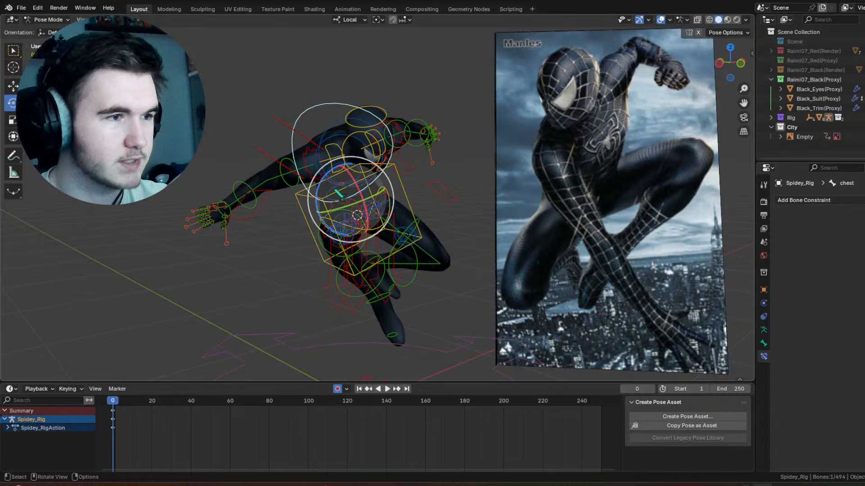
{"action": "left_click", "coordinate": [351, 20]}
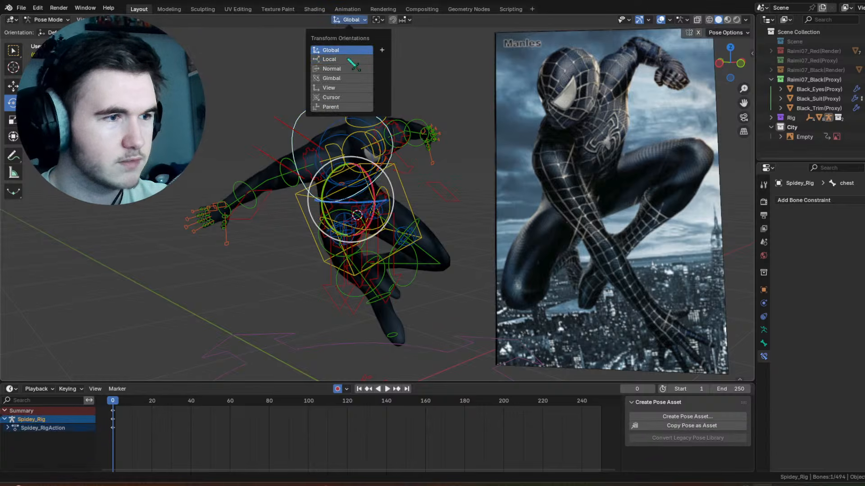
{"action": "middle_click_drag", "start_coordinate": [419, 172], "coordinate": [389, 199]}
{"action": "left_click_drag", "start_coordinate": [391, 202], "coordinate": [401, 185]}
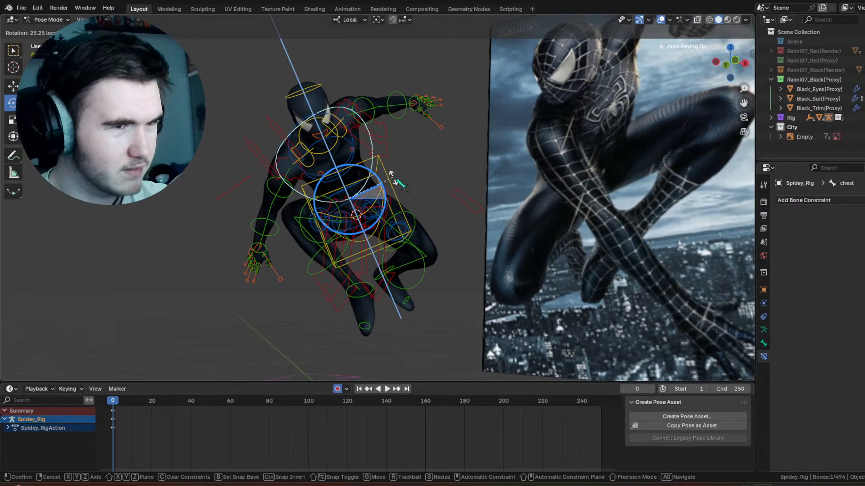
{"action": "middle_click_drag", "start_coordinate": [401, 184], "coordinate": [374, 190]}
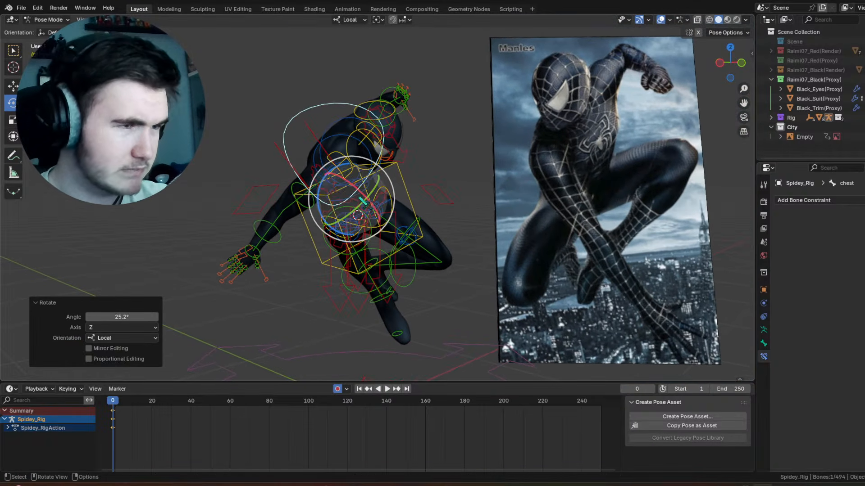
Step: Rotate the chest bone about -0.558° around local X and by trackball about -7.45° and -12.6°
{"action": "key", "text": "r"}
{"action": "key", "text": "x"}
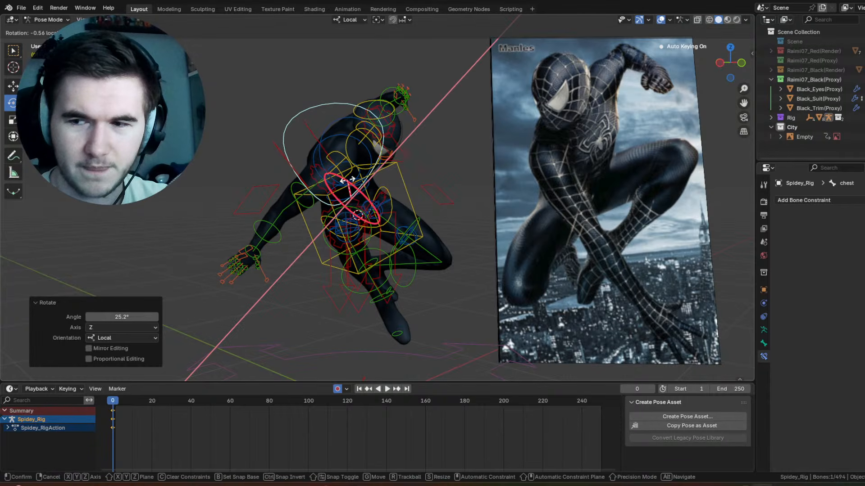
{"action": "key", "text": "r"}
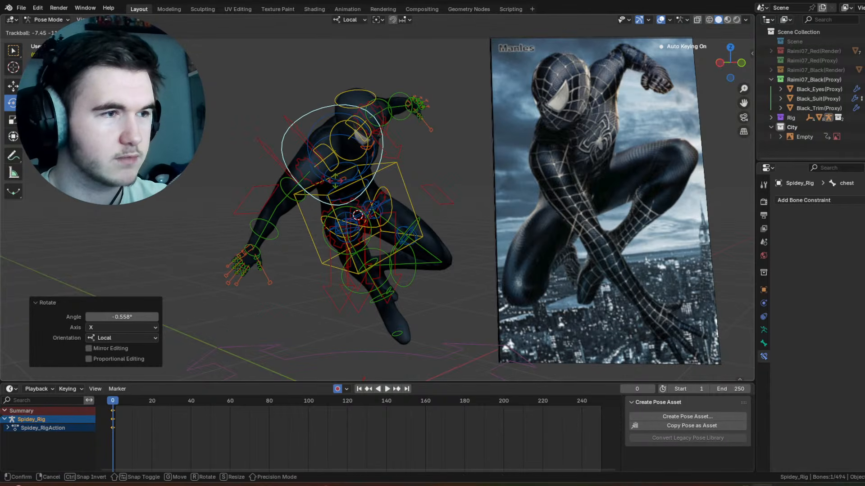
{"action": "left_click", "coordinate": [341, 187]}
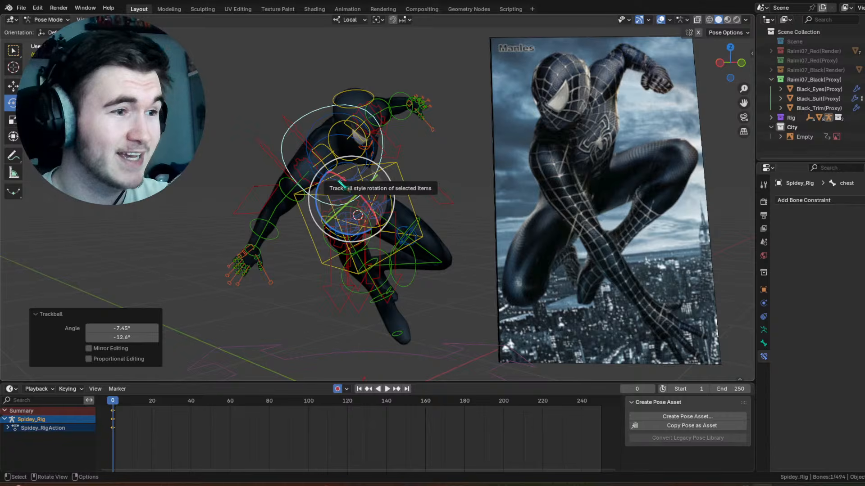
Step: Trackball-rotate the neck bone to bring the head closer to the reference pose
{"action": "left_click", "coordinate": [337, 138]}
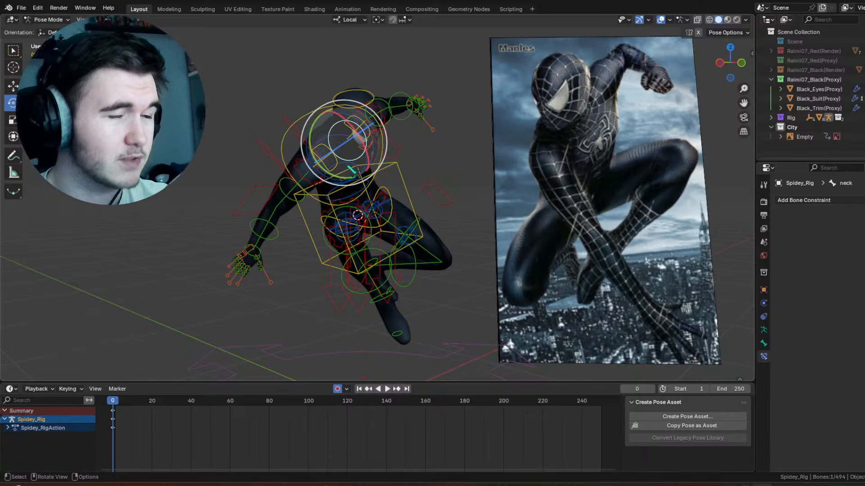
{"action": "key", "text": "r"}
{"action": "key", "text": "r"}
{"action": "left_click", "coordinate": [330, 159]}
Step: Trackball-rotate the head bone about -2.29° and -22.9°
{"action": "left_click", "coordinate": [363, 98]}
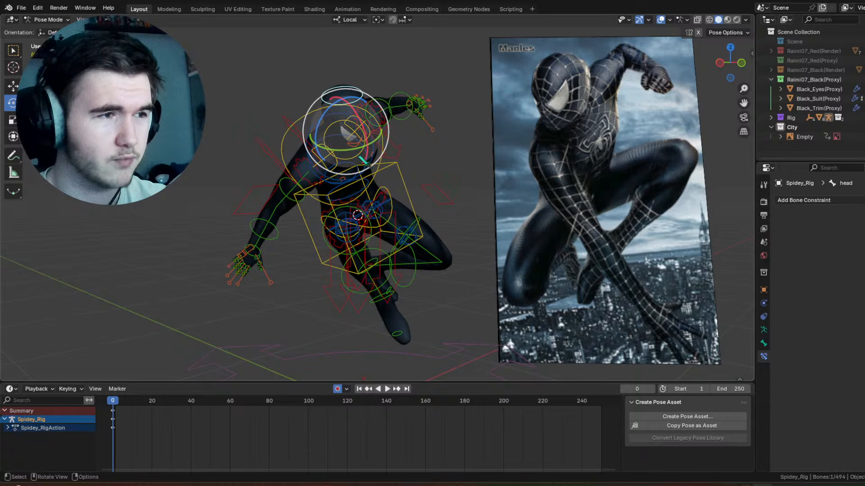
{"action": "key", "text": "r"}
{"action": "key", "text": "r"}
{"action": "left_click", "coordinate": [375, 110]}
Step: Turn the head bone around its Z axis and refine its direction with trackball rotations, the last about -2.29° and 0°
{"action": "key", "text": "r"}
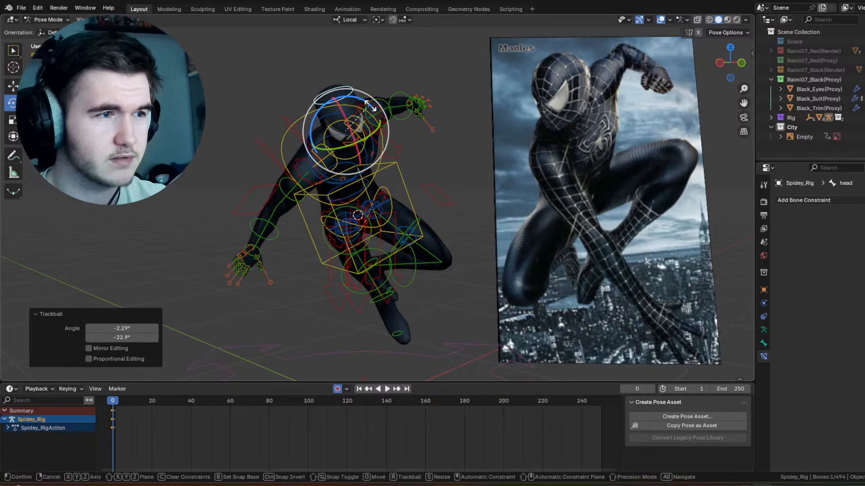
{"action": "key", "text": "z"}
{"action": "left_click", "coordinate": [388, 130]}
{"action": "left_click_drag", "start_coordinate": [370, 131], "coordinate": [348, 120]}
{"action": "left_click_drag", "start_coordinate": [346, 123], "coordinate": [346, 121]}
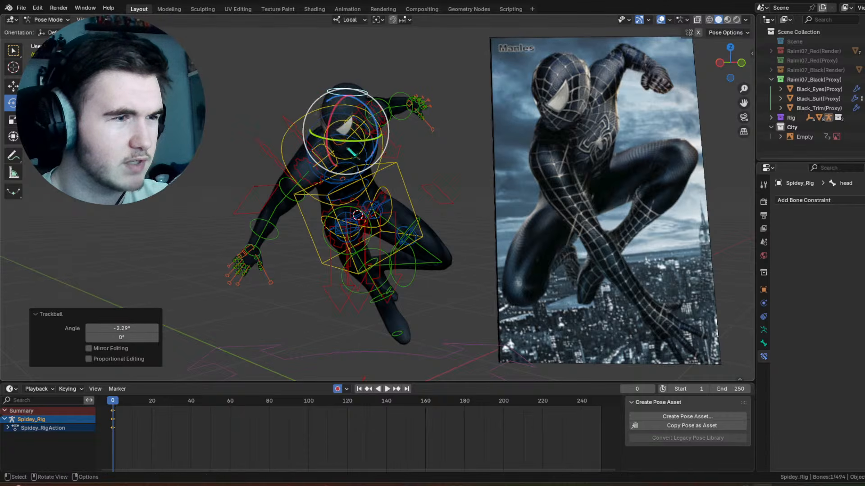
Step: Rotate the chest bone about -7.23° around the view axis, refine it by trackball, and check the pose briefly without overlays
{"action": "left_click", "coordinate": [389, 172]}
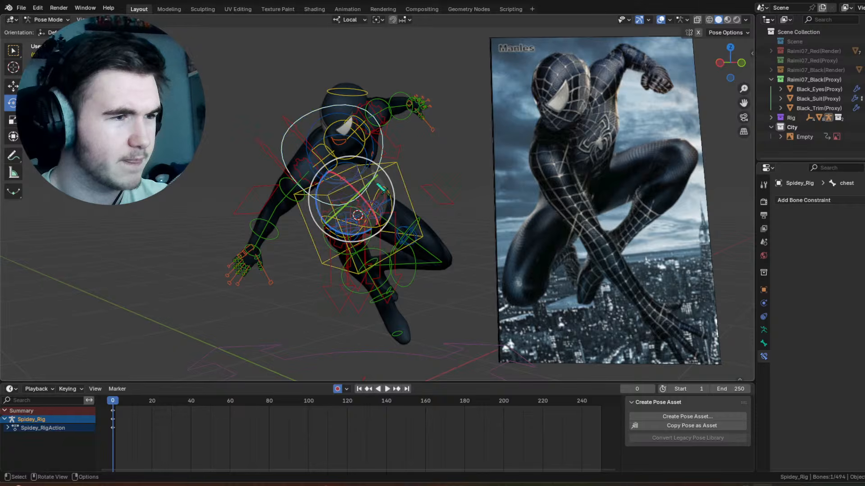
{"action": "left_click_drag", "start_coordinate": [389, 173], "coordinate": [380, 182]}
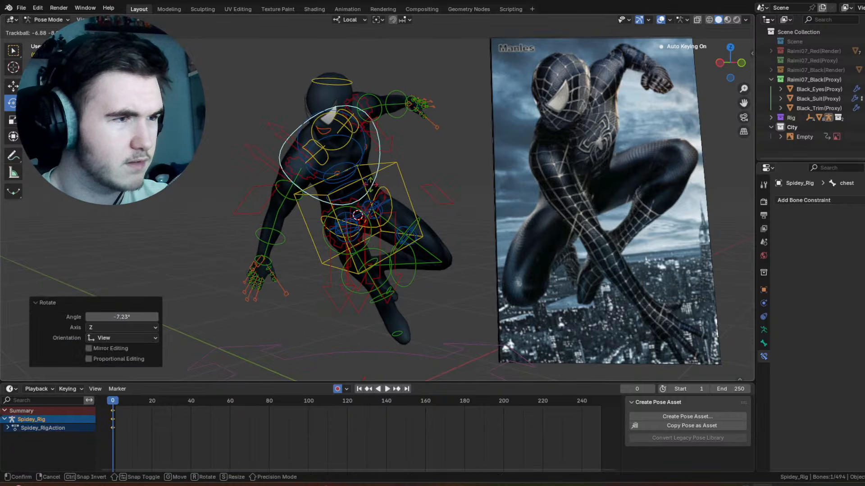
{"action": "left_click", "coordinate": [352, 82]}
{"action": "left_click", "coordinate": [661, 19]}
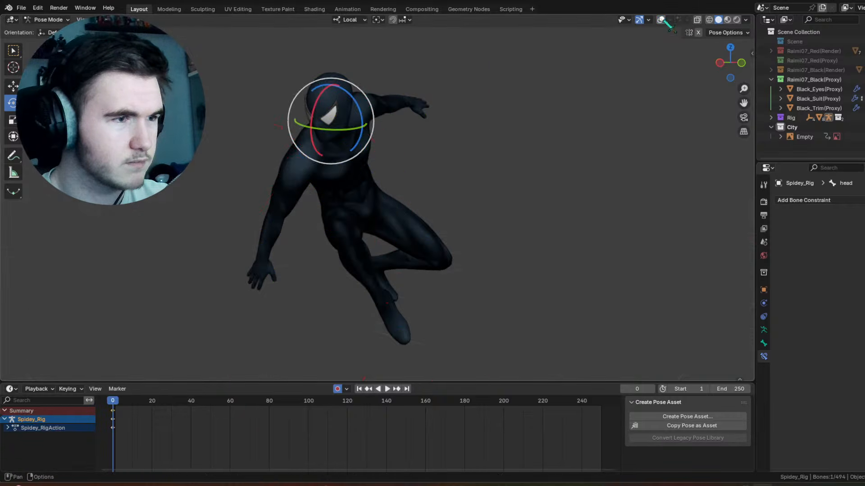
{"action": "left_click", "coordinate": [660, 20]}
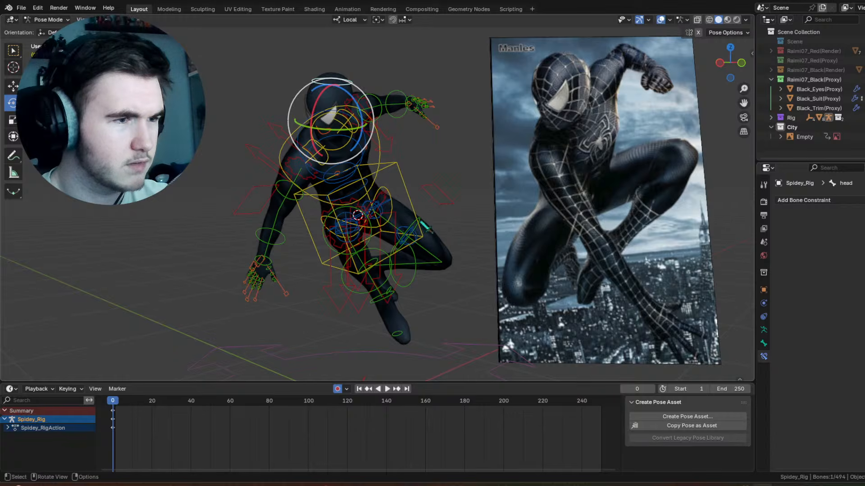
Step: Rotate the thigh FK bones to raise the left knee and swing the right leg toward the reference pose
{"action": "left_click", "coordinate": [391, 210]}
{"action": "left_click", "coordinate": [388, 193]}
{"action": "left_click_drag", "start_coordinate": [331, 184], "coordinate": [328, 197]}
{"action": "left_click_drag", "start_coordinate": [390, 175], "coordinate": [385, 168]}
{"action": "left_click_drag", "start_coordinate": [356, 181], "coordinate": [379, 185]}
{"action": "left_click", "coordinate": [419, 213]}
{"action": "left_click_drag", "start_coordinate": [379, 201], "coordinate": [377, 185]}
{"action": "left_click", "coordinate": [447, 201]}
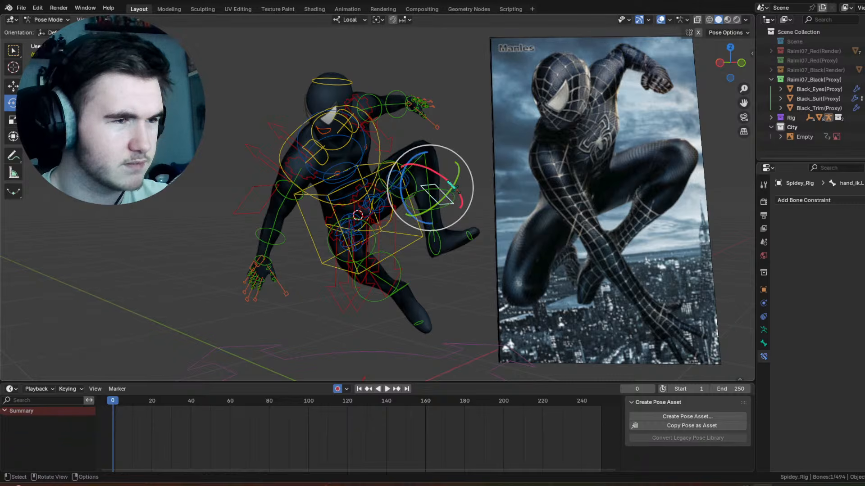
Step: Rotate the left shin FK bone to swing the lower leg inward, and rotate the left foot FK bone 55.2° about its local X axis
{"action": "key", "text": "alt+a"}
{"action": "left_click", "coordinate": [454, 197]}
{"action": "left_click_drag", "start_coordinate": [455, 169], "coordinate": [456, 180]}
{"action": "left_click", "coordinate": [419, 233]}
{"action": "left_click", "coordinate": [418, 233]}
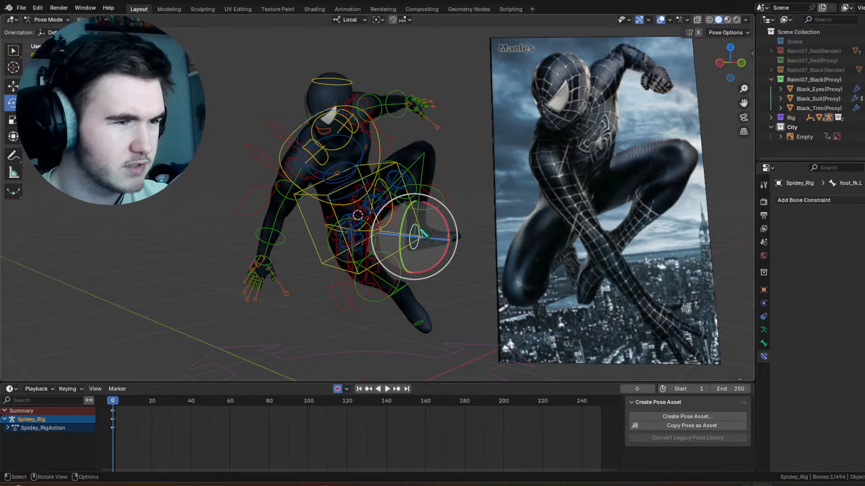
{"action": "left_click_drag", "start_coordinate": [435, 208], "coordinate": [444, 231]}
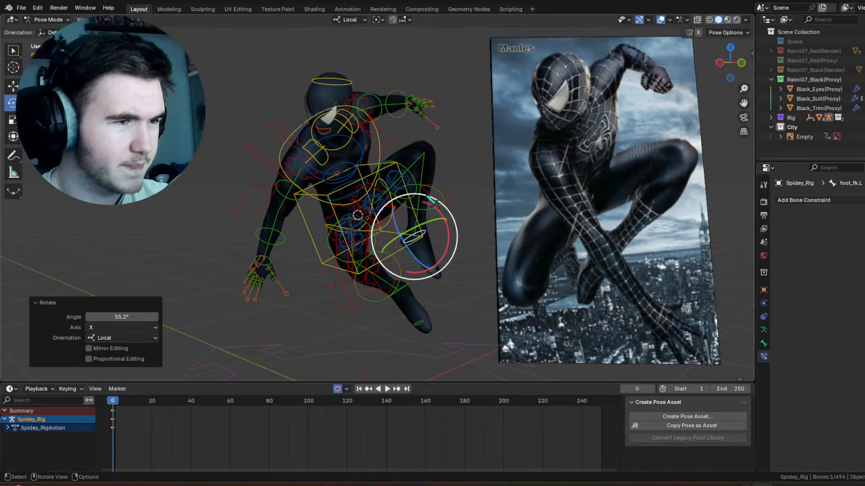
Step: Twist the left thigh FK bone so the lower left leg swings inward beneath the raised knee
{"action": "left_click", "coordinate": [395, 173]}
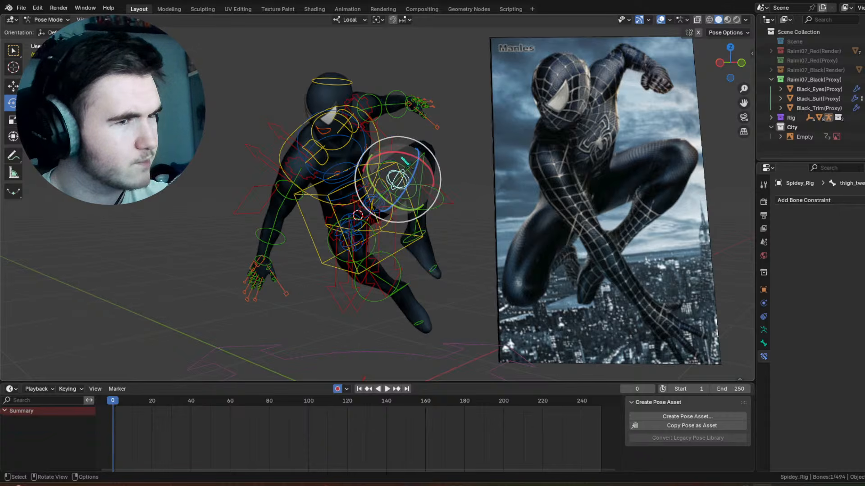
{"action": "left_click", "coordinate": [408, 167]}
{"action": "left_click", "coordinate": [409, 174]}
{"action": "left_click_drag", "start_coordinate": [379, 234], "coordinate": [365, 231]}
Step: Rotate the right thigh FK bone to bring the trailing right leg forward beneath the body
{"action": "left_click", "coordinate": [331, 244]}
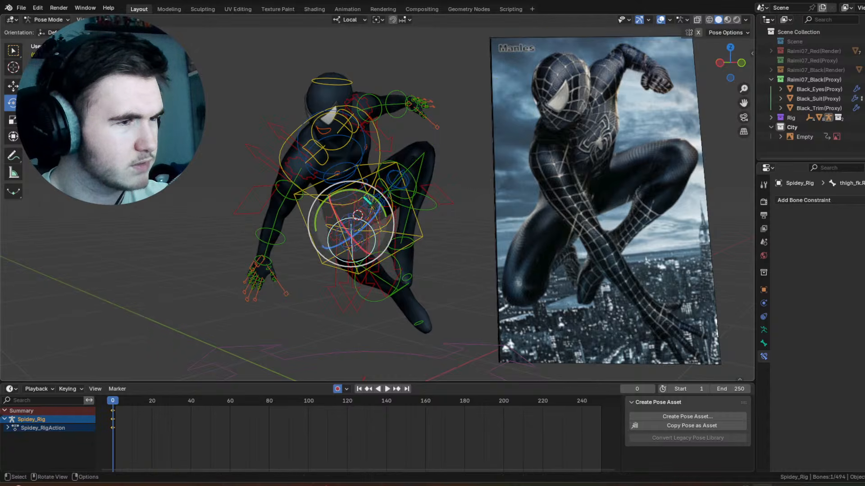
{"action": "left_click", "coordinate": [368, 201]}
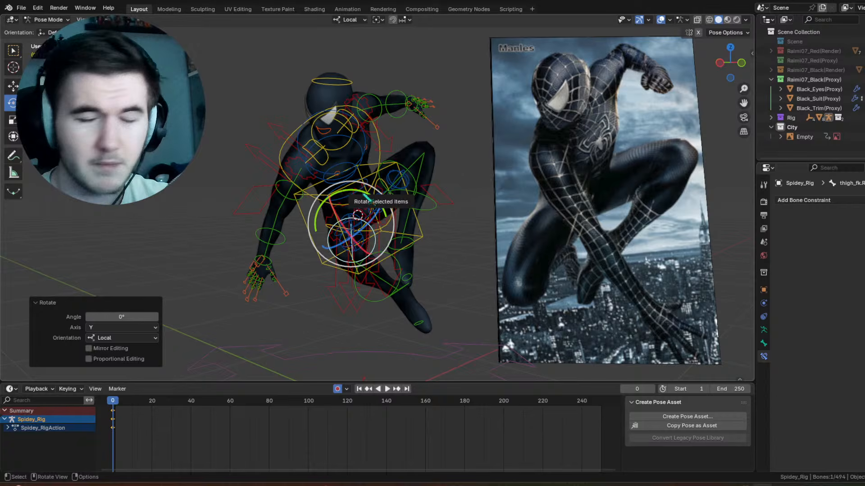
{"action": "left_click_drag", "start_coordinate": [379, 192], "coordinate": [384, 197]}
{"action": "left_click_drag", "start_coordinate": [364, 207], "coordinate": [353, 201]}
{"action": "left_click_drag", "start_coordinate": [330, 221], "coordinate": [339, 225]}
Step: Trackball-rotate the hips bone about 6.3° and 3.44°
{"action": "left_click", "coordinate": [342, 228]}
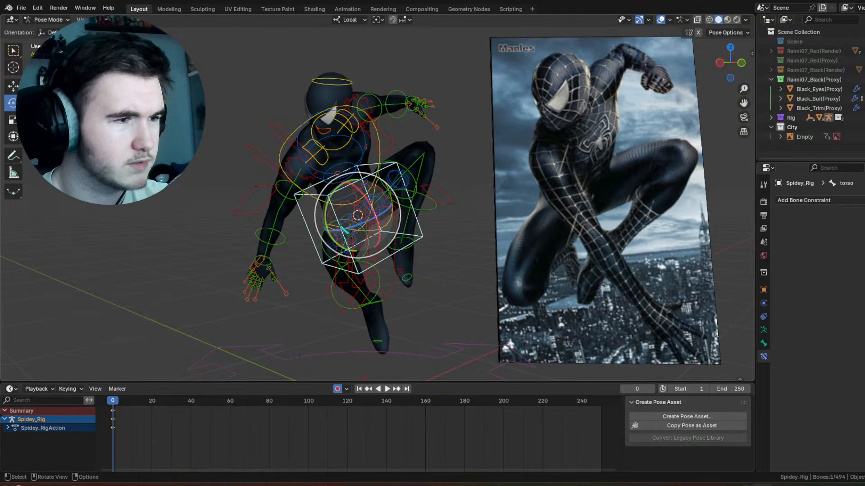
{"action": "left_click_drag", "start_coordinate": [377, 170], "coordinate": [377, 178]}
{"action": "left_click_drag", "start_coordinate": [364, 200], "coordinate": [366, 204]}
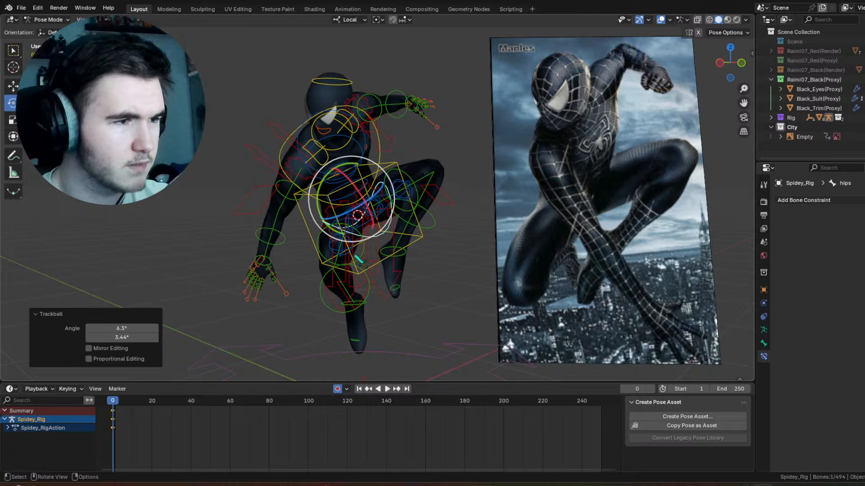
Step: Bend the right shin FK bone to fold the lower right leg up behind the knee
{"action": "left_click", "coordinate": [371, 275]}
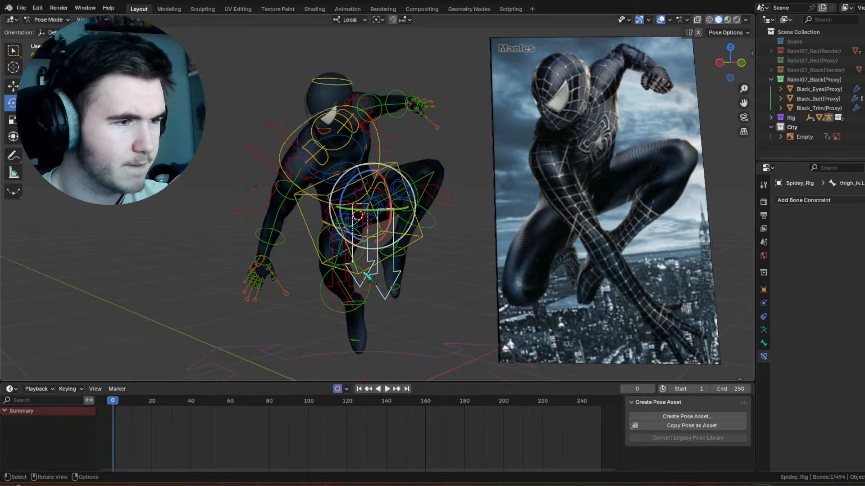
{"action": "left_click", "coordinate": [366, 273]}
{"action": "left_click", "coordinate": [365, 273]}
{"action": "left_click_drag", "start_coordinate": [325, 269], "coordinate": [326, 281]}
Step: Trackball-rotate the left thigh FK bone about -9.17° and 16.6°, refine it by 3.44° and -5.73°, and check the pose briefly without overlays
{"action": "left_click", "coordinate": [430, 227]}
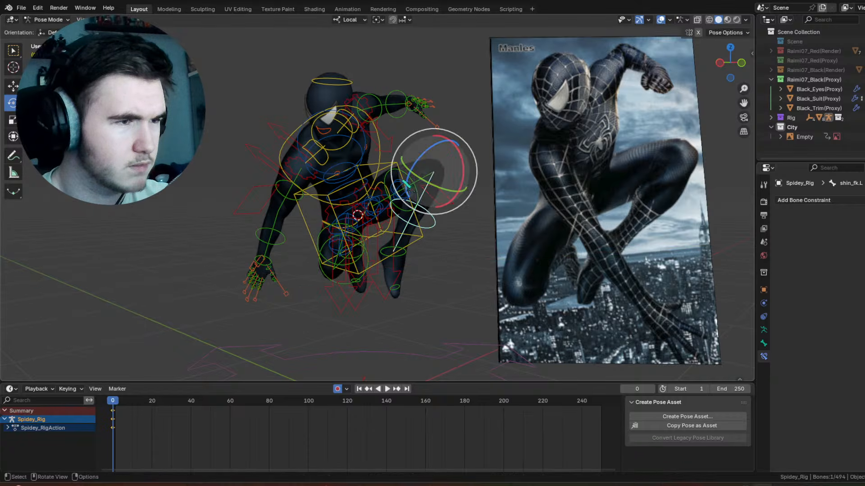
{"action": "left_click", "coordinate": [383, 170]}
{"action": "left_click", "coordinate": [398, 179]}
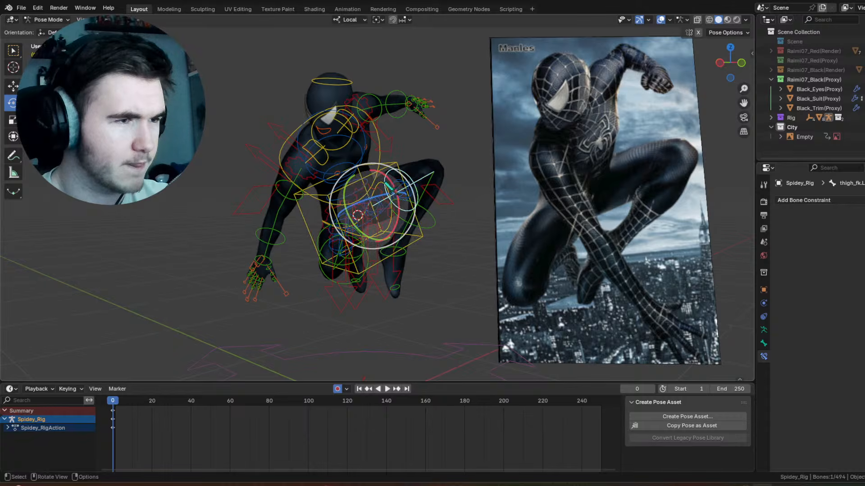
{"action": "key", "text": "r"}
{"action": "key", "text": "r"}
{"action": "left_click_drag", "start_coordinate": [386, 175], "coordinate": [387, 176]}
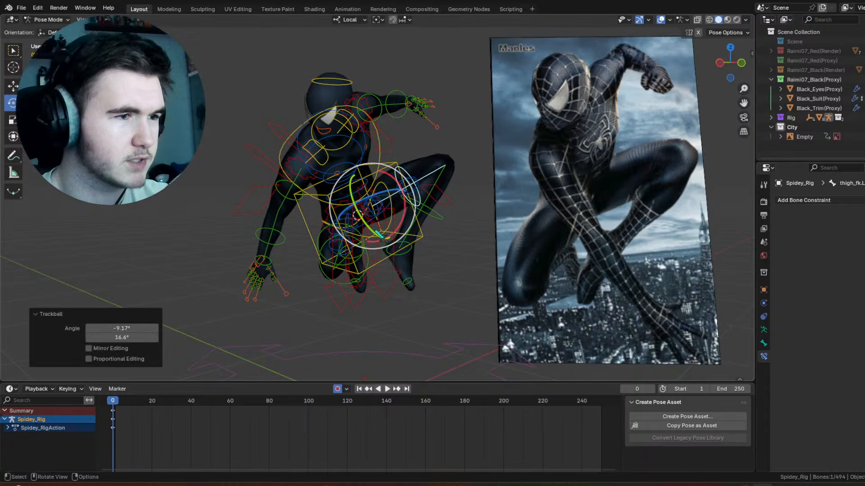
{"action": "left_click_drag", "start_coordinate": [367, 219], "coordinate": [370, 222]}
{"action": "left_click_drag", "start_coordinate": [375, 203], "coordinate": [371, 206]}
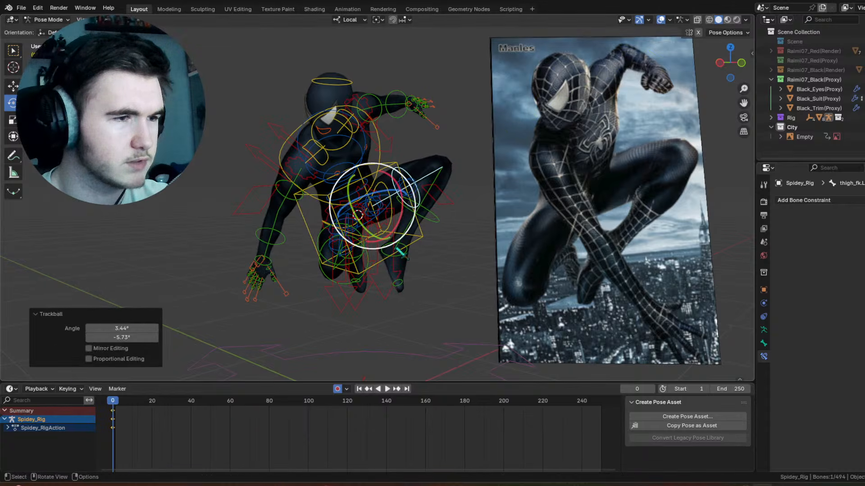
{"action": "left_click", "coordinate": [660, 20]}
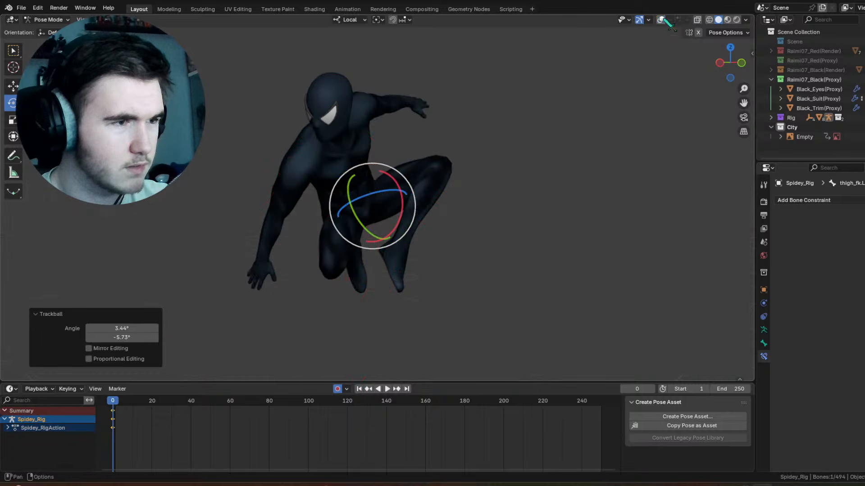
{"action": "left_click", "coordinate": [660, 20]}
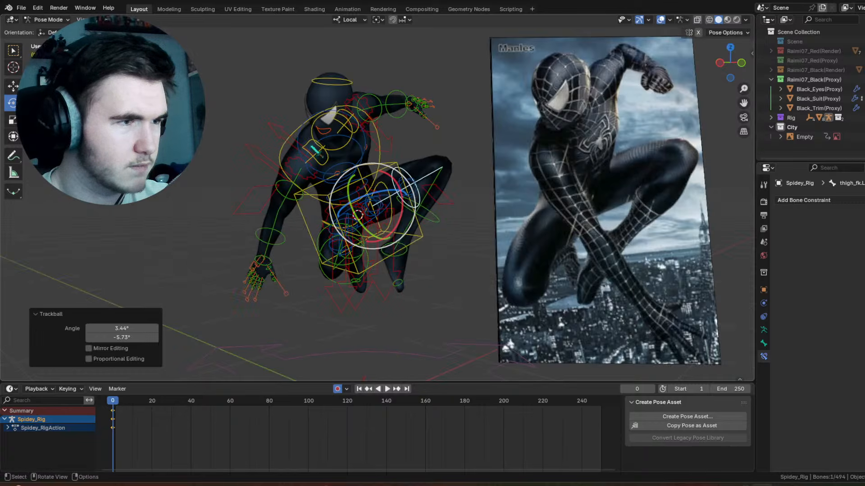
Step: Rotate the right shoulder and upper arm bones to swing the right arm down across the body
{"action": "left_click", "coordinate": [317, 151]}
{"action": "left_click_drag", "start_coordinate": [358, 114], "coordinate": [349, 107]}
{"action": "left_click_drag", "start_coordinate": [339, 155], "coordinate": [346, 131]}
{"action": "left_click", "coordinate": [313, 199]}
{"action": "left_click_drag", "start_coordinate": [313, 186], "coordinate": [351, 154]}
Step: Swing the right thigh FK bone outward and rotate the right shin FK bone about -7.24° around its local X axis
{"action": "left_click", "coordinate": [328, 226]}
{"action": "left_click_drag", "start_coordinate": [380, 198], "coordinate": [384, 205]}
{"action": "mouse_move", "coordinate": [363, 221]}
{"action": "left_mouse_down"}
{"action": "mouse_move", "coordinate": [336, 219]}
{"action": "mouse_move", "coordinate": [346, 217]}
{"action": "mouse_move", "coordinate": [315, 272]}
{"action": "mouse_move", "coordinate": [296, 247]}
{"action": "left_mouse_up"}
{"action": "left_click", "coordinate": [315, 272]}
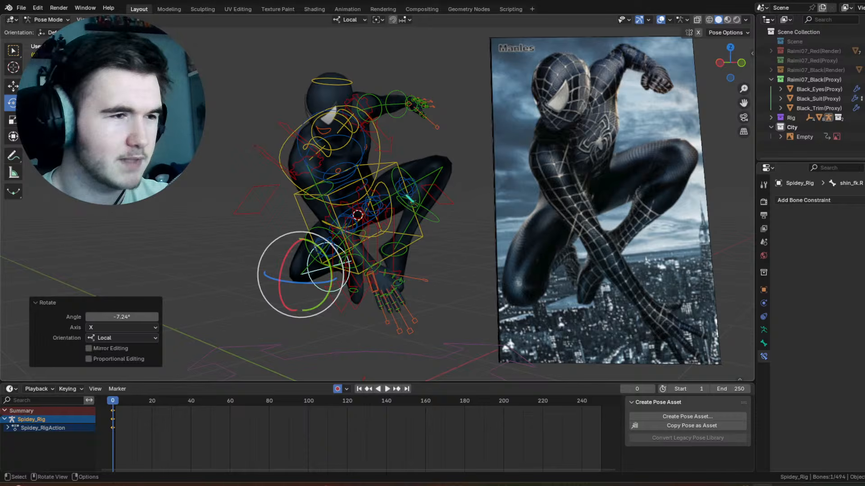
Step: Trackball-rotate the right upper arm, finishing with 0.573° and -2.86°, and rotate the right forearm 7.64° about its local X axis
{"action": "left_click", "coordinate": [306, 198]}
{"action": "left_click_drag", "start_coordinate": [336, 179], "coordinate": [338, 187]}
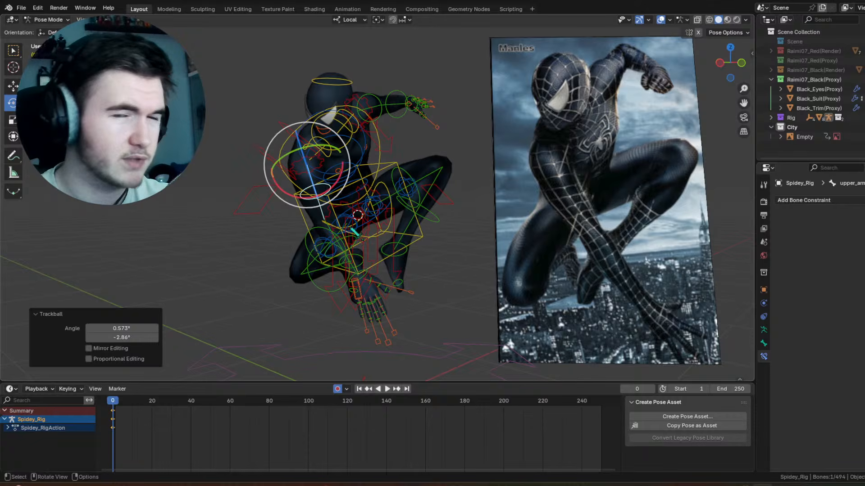
{"action": "left_click", "coordinate": [347, 248]}
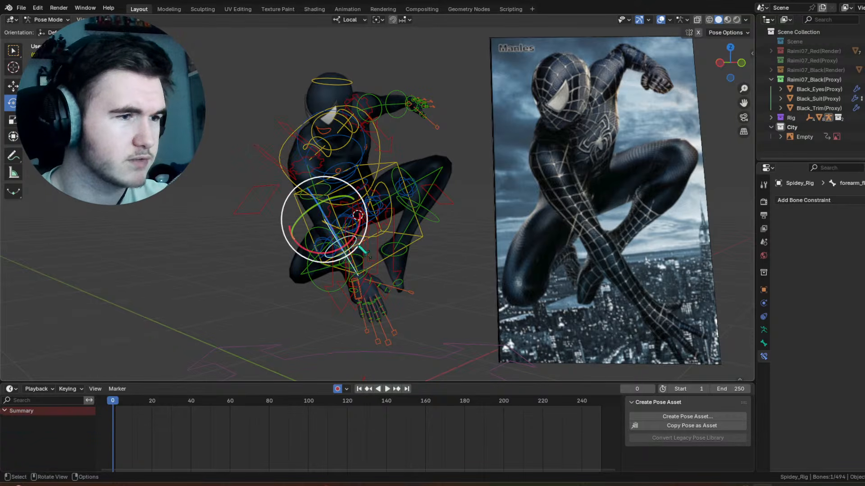
{"action": "left_click_drag", "start_coordinate": [358, 225], "coordinate": [371, 237]}
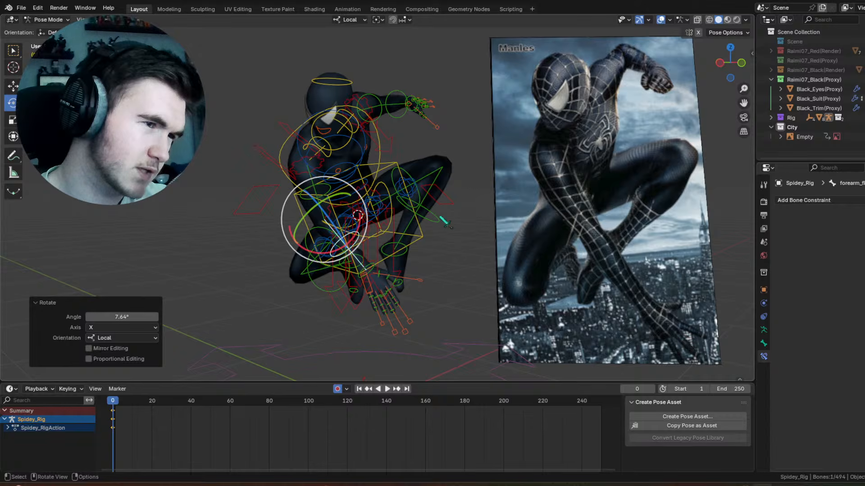
Step: Trackball-rotate the hips bone about 16.6° and 3.44°
{"action": "left_click", "coordinate": [381, 238]}
{"action": "left_click", "coordinate": [378, 236]}
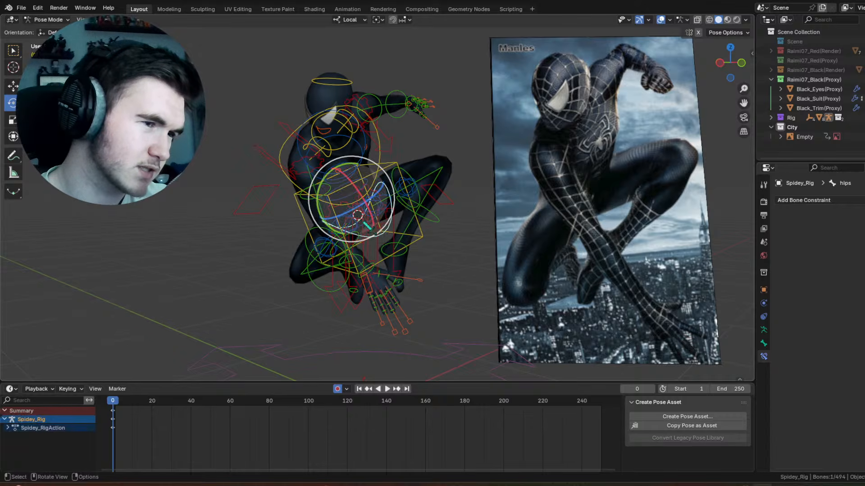
{"action": "left_click_drag", "start_coordinate": [363, 222], "coordinate": [366, 240]}
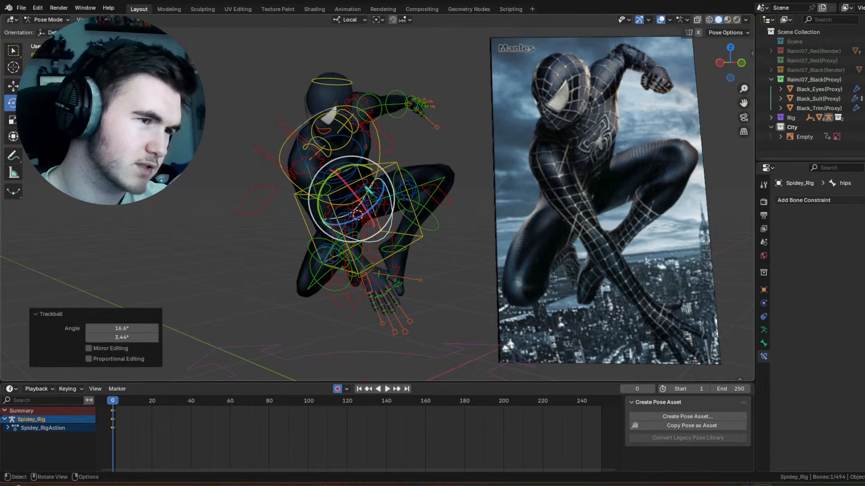
Step: Trackball-rotate the left shoulder bone about 4.01° and -12°
{"action": "middle_click_drag", "start_coordinate": [403, 182], "coordinate": [375, 178]}
{"action": "scroll", "coordinate": [363, 207], "scroll_direction": "up", "scroll_amount": 2}
{"action": "left_click", "coordinate": [349, 182]}
{"action": "left_click", "coordinate": [344, 184]}
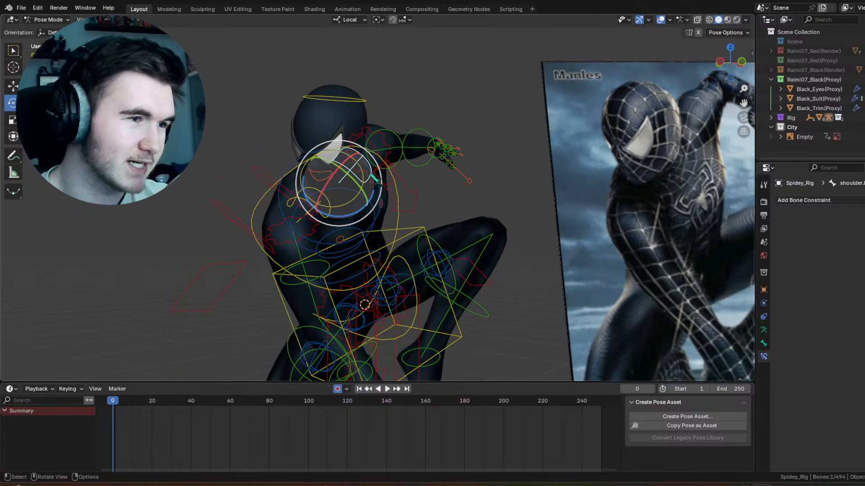
{"action": "key", "text": "r"}
{"action": "key", "text": "r"}
{"action": "left_click", "coordinate": [556, 168]}
Step: Examine the whole pose against the reference image from several angles and distances
{"action": "scroll", "coordinate": [555, 169], "scroll_direction": "down", "scroll_amount": 2}
{"action": "middle_click_drag", "start_coordinate": [555, 168], "coordinate": [469, 177], "text": "shift"}
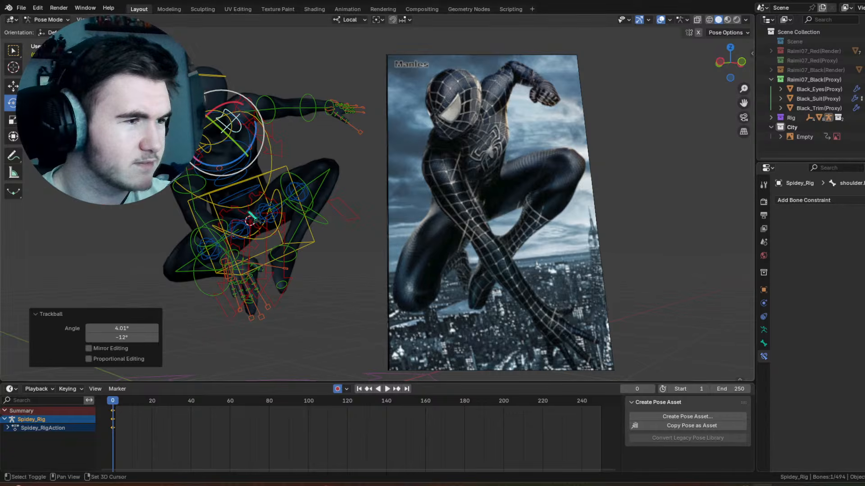
{"action": "middle_click_drag", "start_coordinate": [345, 198], "coordinate": [367, 225]}
{"action": "middle_click_drag", "start_coordinate": [367, 225], "coordinate": [463, 216], "text": "shift"}
{"action": "scroll", "coordinate": [399, 205], "scroll_direction": "up", "scroll_amount": 6}
{"action": "left_click", "coordinate": [521, 222]}
{"action": "middle_click_drag", "start_coordinate": [522, 222], "coordinate": [475, 223]}
{"action": "left_click_drag", "start_coordinate": [456, 191], "coordinate": [454, 204]}
{"action": "left_click_drag", "start_coordinate": [451, 171], "coordinate": [433, 177]}
{"action": "scroll", "coordinate": [433, 177], "scroll_direction": "down", "scroll_amount": 4}
{"action": "middle_click_drag", "start_coordinate": [434, 177], "coordinate": [478, 290]}
{"action": "middle_click_drag", "start_coordinate": [471, 192], "coordinate": [358, 169]}
Step: Bend the left forearm FK bone downward and rotate the left upper arm FK bone -32.2° about its local Y axis
{"action": "left_click", "coordinate": [285, 181]}
{"action": "middle_click_drag", "start_coordinate": [331, 203], "coordinate": [325, 175]}
{"action": "scroll", "coordinate": [359, 195], "scroll_direction": "down", "scroll_amount": 1}
{"action": "left_click_drag", "start_coordinate": [313, 151], "coordinate": [306, 155]}
{"action": "left_click", "coordinate": [435, 115]}
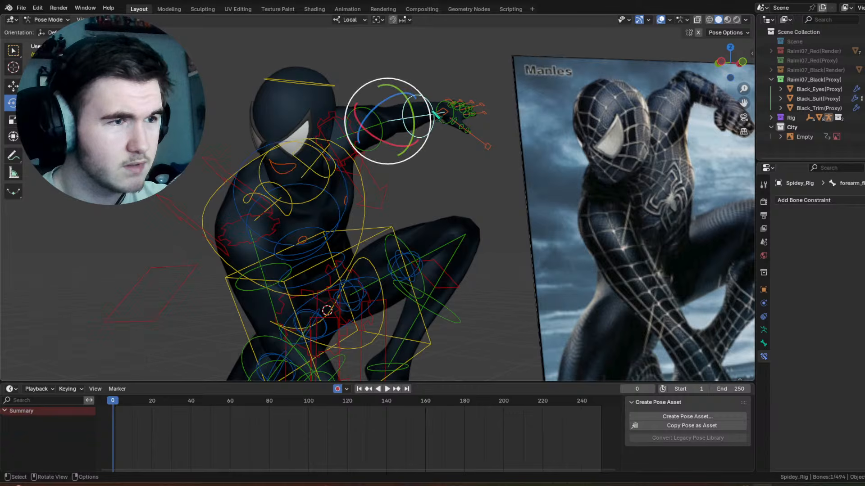
{"action": "left_click_drag", "start_coordinate": [409, 150], "coordinate": [356, 124]}
{"action": "left_click", "coordinate": [357, 125]}
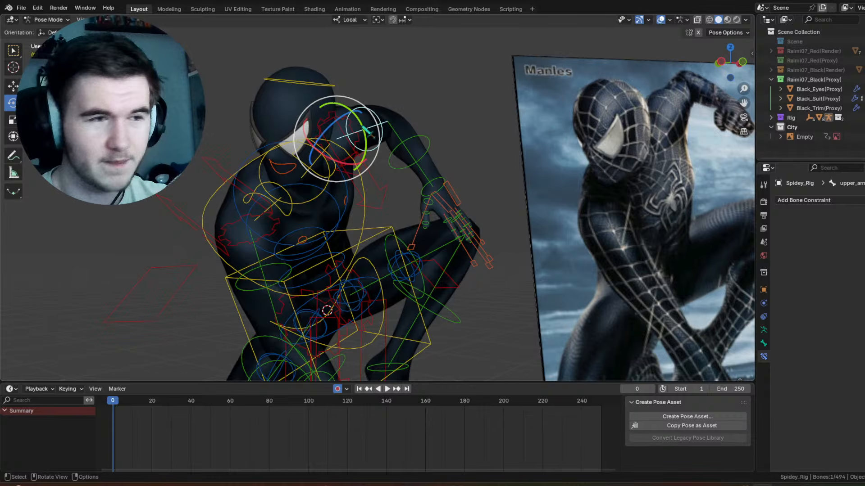
{"action": "left_click_drag", "start_coordinate": [346, 99], "coordinate": [308, 91]}
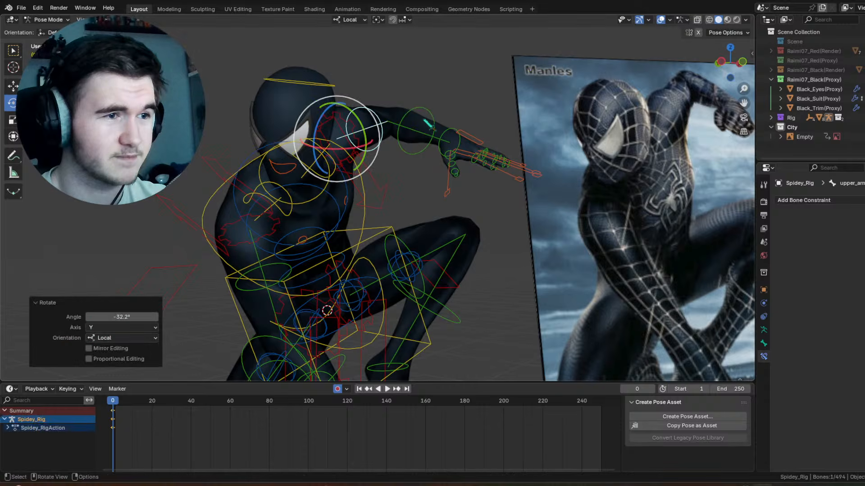
Step: Rotate the left hand at the wrist, and rotate the left upper arm FK bone -24.9° about its local X axis
{"action": "left_click", "coordinate": [452, 135]}
{"action": "mouse_move", "coordinate": [471, 105]}
{"action": "left_mouse_down"}
{"action": "mouse_move", "coordinate": [491, 119]}
{"action": "mouse_move", "coordinate": [460, 116]}
{"action": "left_mouse_up"}
{"action": "middle_click_drag", "start_coordinate": [461, 119], "coordinate": [440, 109]}
{"action": "left_click", "coordinate": [380, 91]}
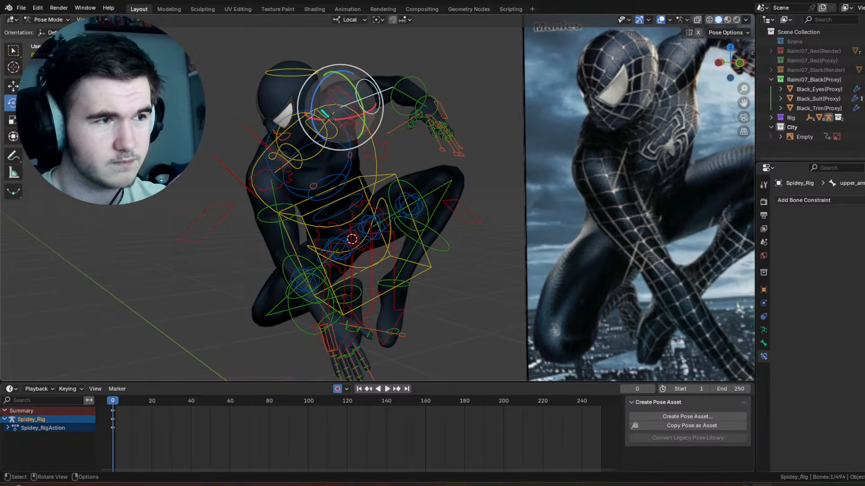
{"action": "left_click_drag", "start_coordinate": [365, 94], "coordinate": [356, 119]}
{"action": "middle_click_drag", "start_coordinate": [323, 189], "coordinate": [343, 196]}
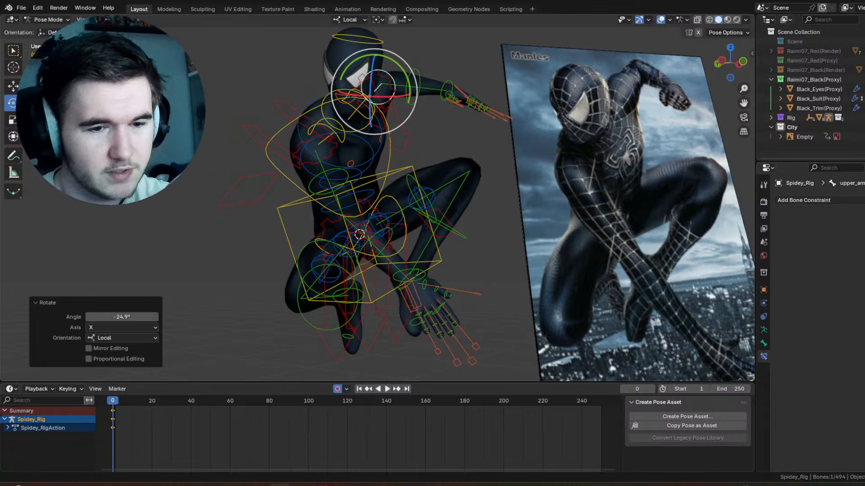
Step: Lower the system sound volume in the operating system's quick settings
{"action": "left_click", "coordinate": [864, 485]}
{"action": "left_click_drag", "start_coordinate": [864, 438], "coordinate": [795, 440]}
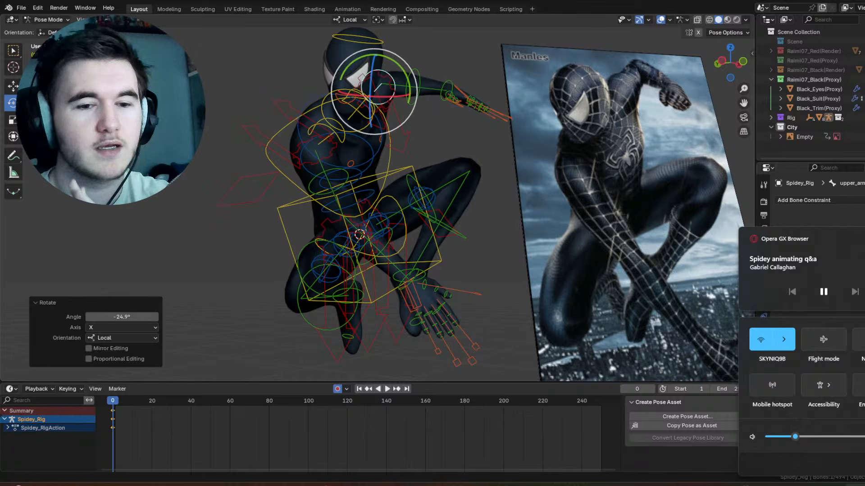
{"action": "key", "text": "Escape"}
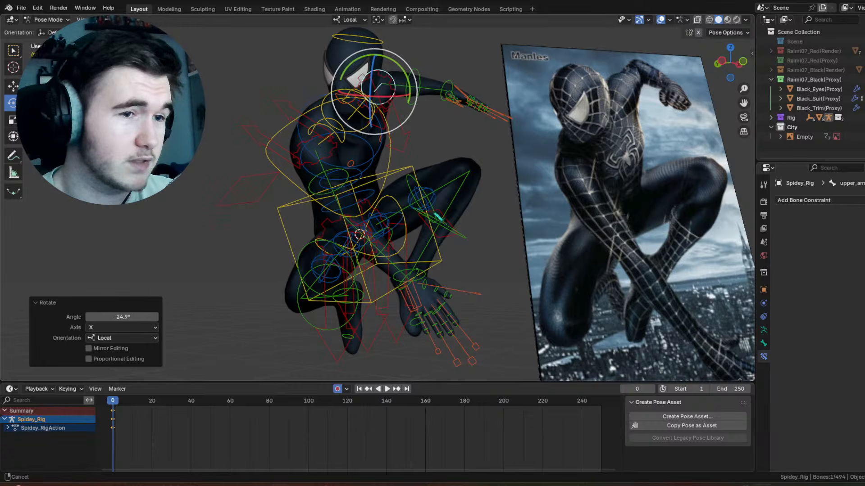
Step: Adjust the rotation of the right upper arm FK bone after examining the lowered right hand up close
{"action": "middle_click_drag", "start_coordinate": [426, 297], "coordinate": [392, 223], "text": "shift"}
{"action": "scroll", "coordinate": [392, 223], "scroll_direction": "up", "scroll_amount": 5}
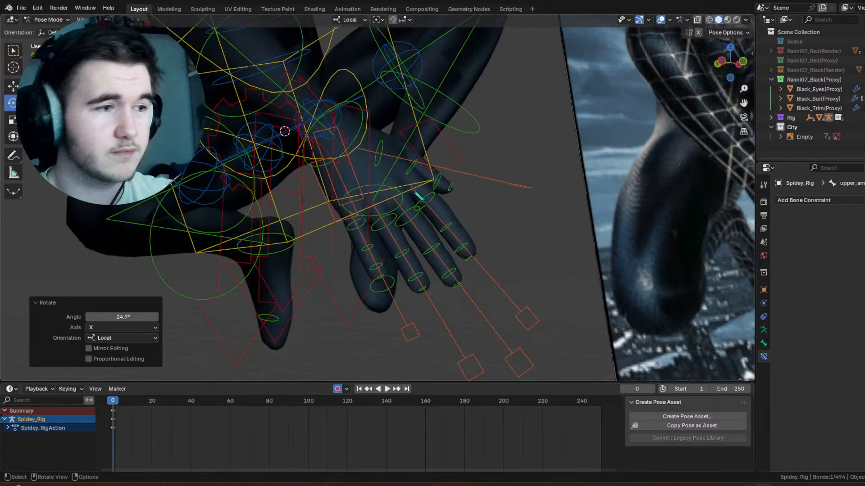
{"action": "scroll", "coordinate": [421, 199], "scroll_direction": "down", "scroll_amount": 4}
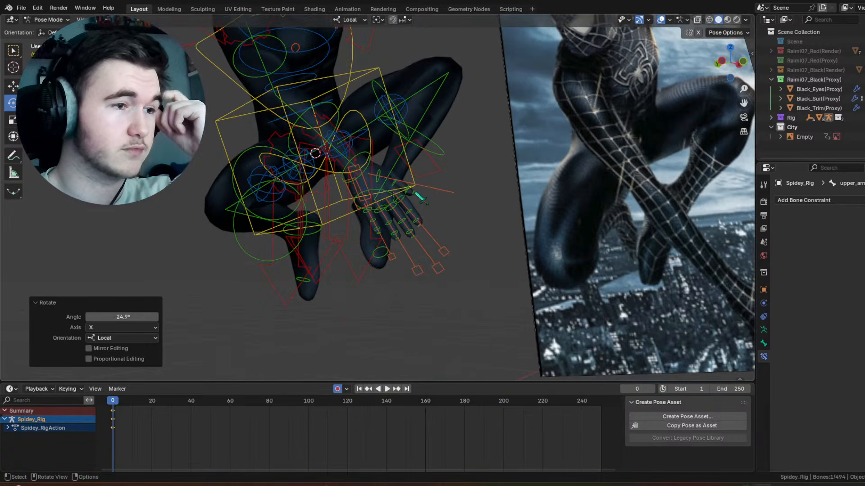
{"action": "middle_click_drag", "start_coordinate": [421, 199], "coordinate": [351, 187]}
{"action": "left_click", "coordinate": [344, 116]}
{"action": "left_click_drag", "start_coordinate": [359, 64], "coordinate": [367, 70]}
Step: Try a trackball rotation of the right forearm FK bone by about -15.5° and 19.5°, and undo it
{"action": "left_click", "coordinate": [324, 191]}
{"action": "key", "text": "r"}
{"action": "key", "text": "r"}
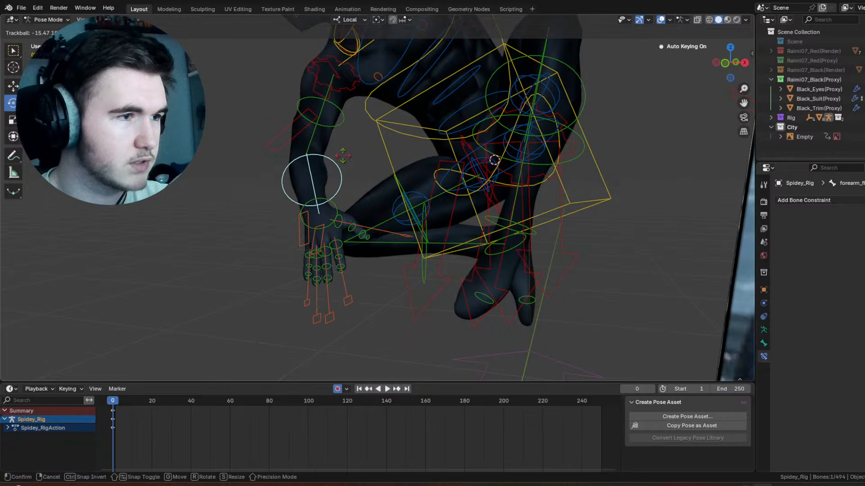
{"action": "left_click", "coordinate": [348, 160]}
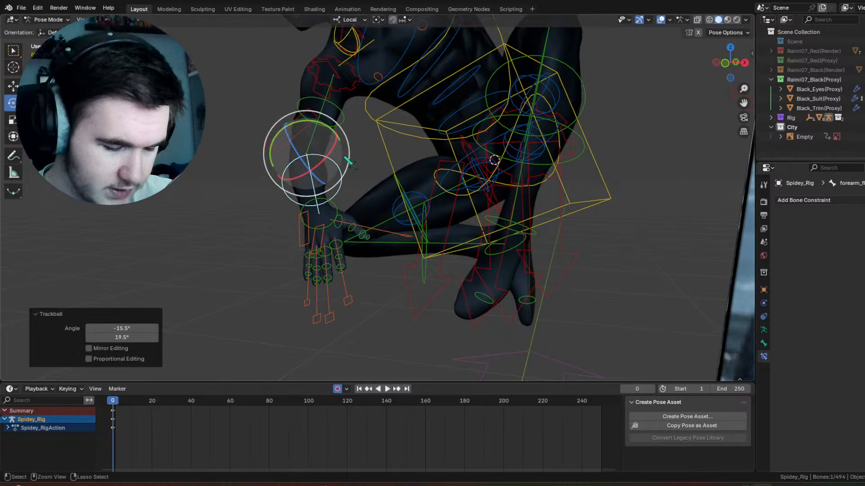
{"action": "key", "text": "ctrl+z"}
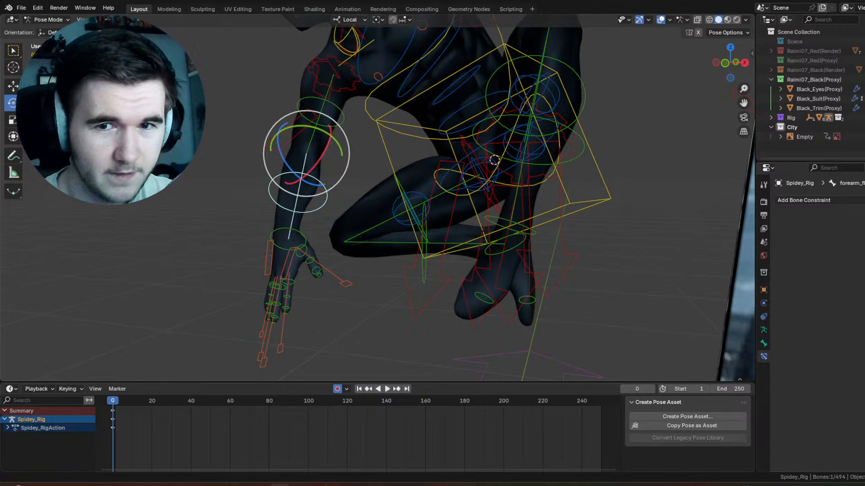
{"action": "scroll", "coordinate": [580, 171], "scroll_direction": "down", "scroll_amount": 3}
{"action": "middle_click_drag", "start_coordinate": [536, 190], "coordinate": [603, 193]}
{"action": "scroll", "coordinate": [528, 185], "scroll_direction": "down", "scroll_amount": 3}
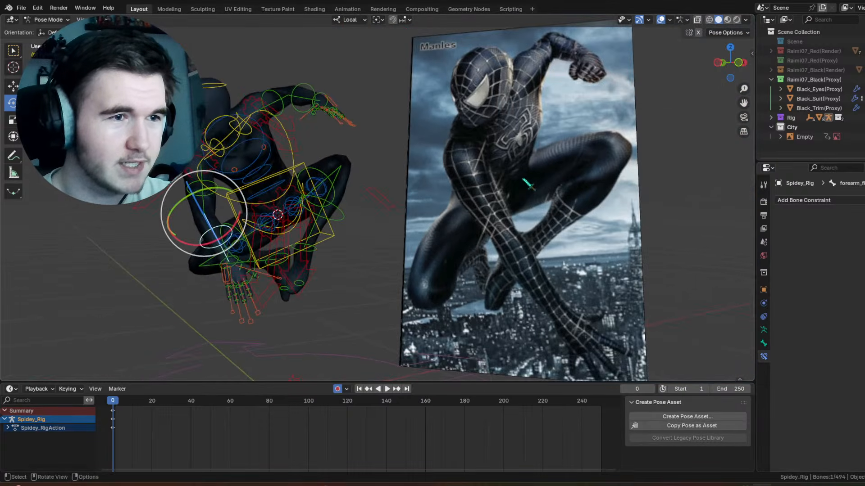
Step: Trackball-rotate the head bone by -7.45° and -0.573° to match the reference image
{"action": "middle_click_drag", "start_coordinate": [527, 185], "coordinate": [522, 196]}
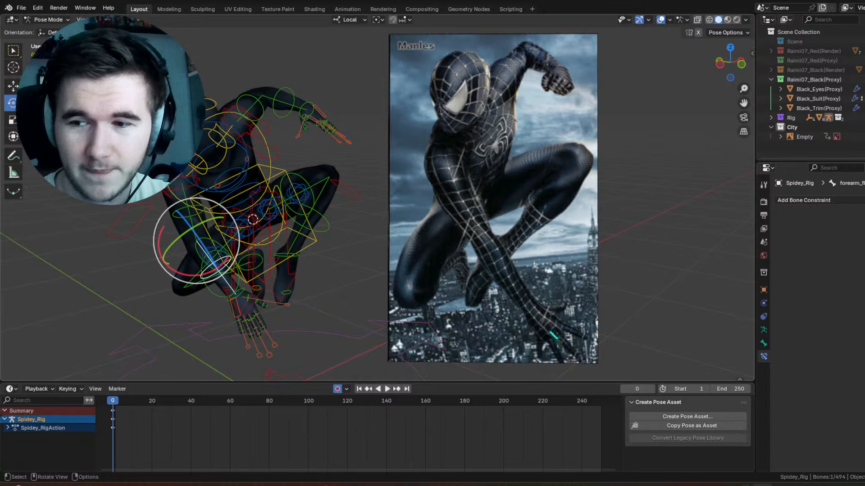
{"action": "middle_click_drag", "start_coordinate": [368, 124], "coordinate": [452, 118]}
{"action": "scroll", "coordinate": [451, 118], "scroll_direction": "up", "scroll_amount": 3}
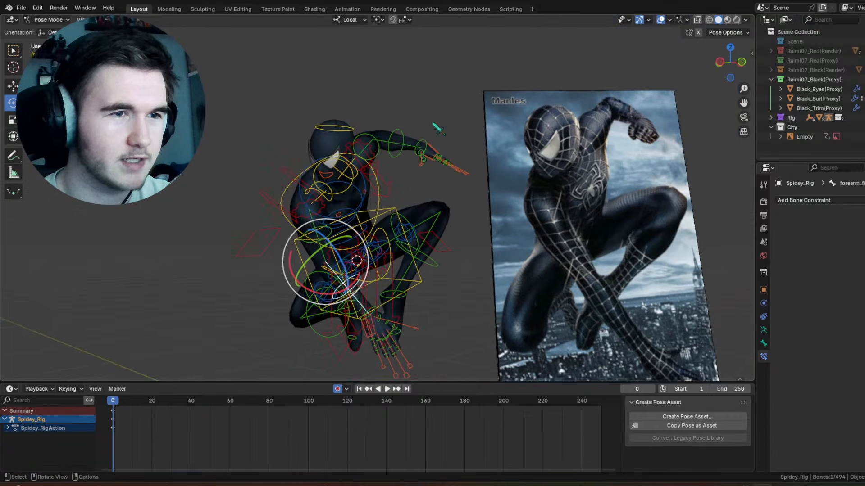
{"action": "left_click", "coordinate": [399, 109]}
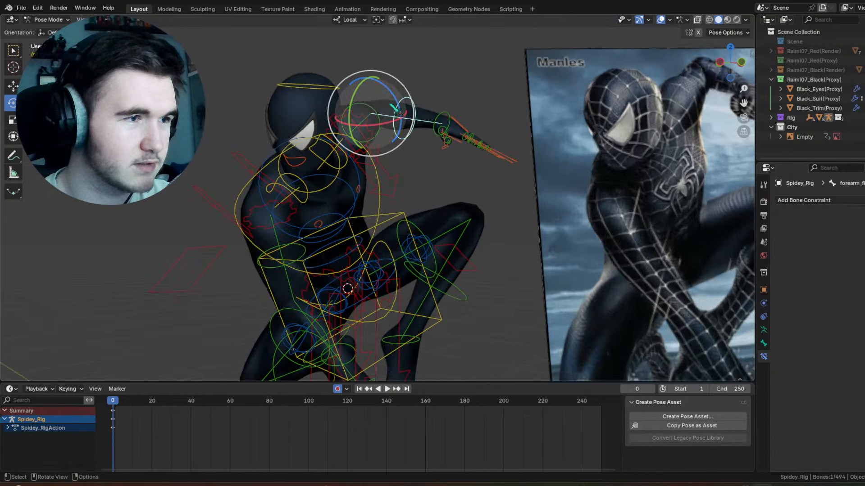
{"action": "left_click_drag", "start_coordinate": [396, 108], "coordinate": [374, 105]}
{"action": "left_click", "coordinate": [332, 89]}
{"action": "left_click_drag", "start_coordinate": [323, 116], "coordinate": [314, 118]}
Step: Examine the crouched pose from several angles, hiding the viewport overlays to view the clean figure and showing them again
{"action": "middle_click_drag", "start_coordinate": [358, 177], "coordinate": [369, 115], "text": "shift"}
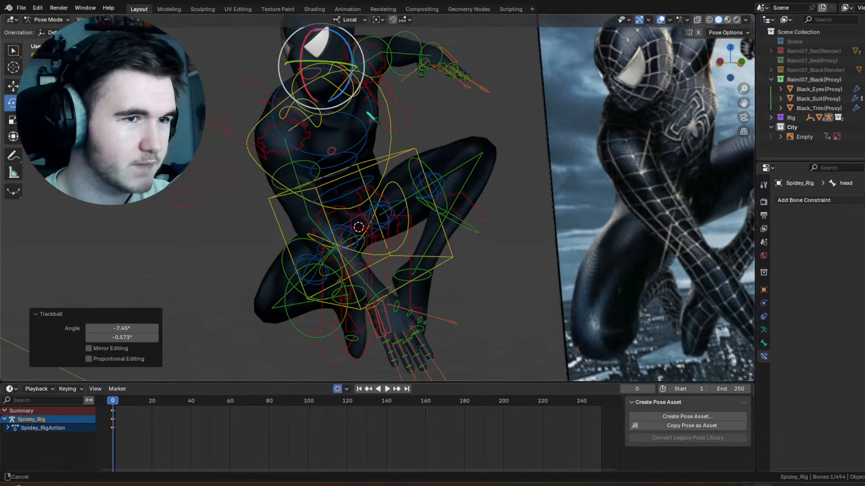
{"action": "middle_click_drag", "start_coordinate": [368, 194], "coordinate": [367, 207]}
{"action": "scroll", "coordinate": [366, 206], "scroll_direction": "up", "scroll_amount": 2}
{"action": "middle_click_drag", "start_coordinate": [366, 252], "coordinate": [395, 195], "text": "shift"}
{"action": "scroll", "coordinate": [480, 239], "scroll_direction": "down", "scroll_amount": 6}
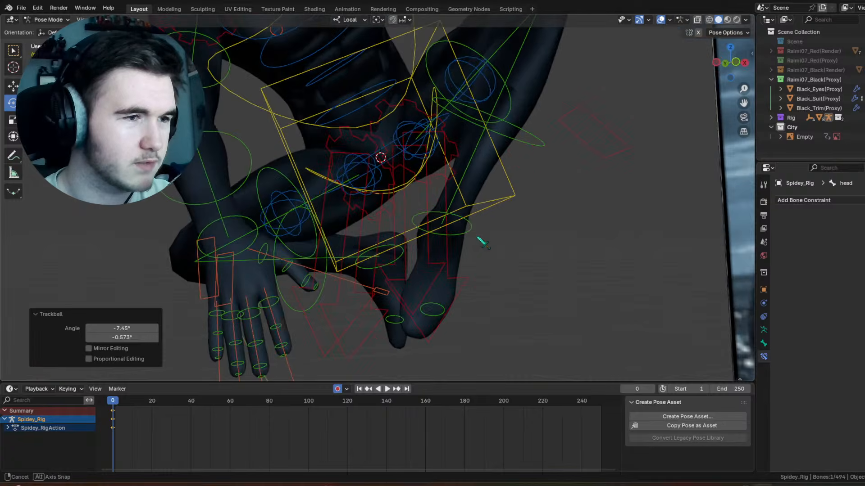
{"action": "left_click", "coordinate": [661, 20]}
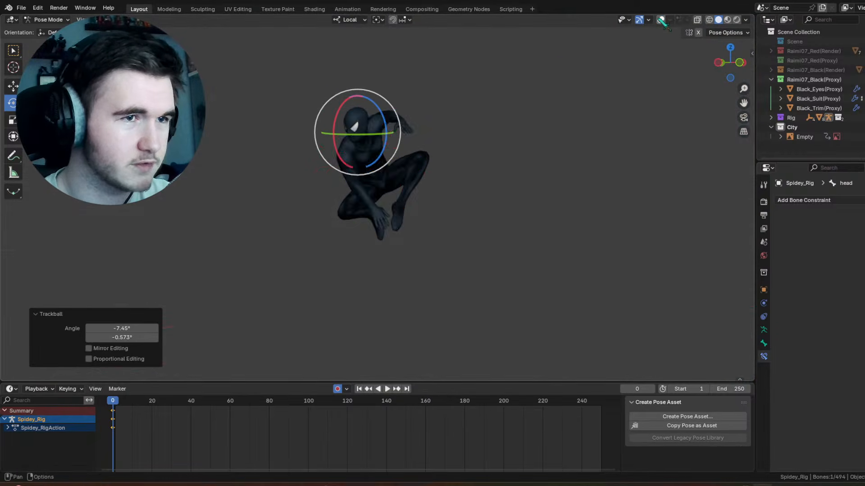
{"action": "middle_click_drag", "start_coordinate": [599, 63], "coordinate": [422, 150]}
{"action": "scroll", "coordinate": [421, 151], "scroll_direction": "up", "scroll_amount": 2}
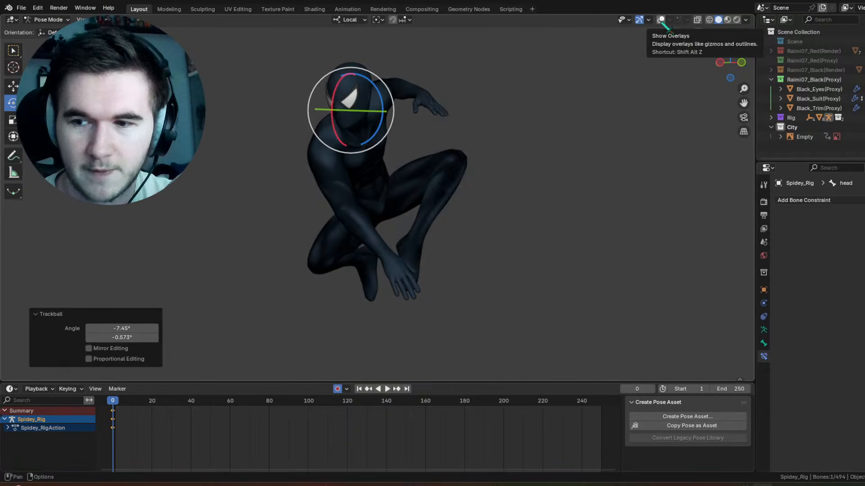
{"action": "scroll", "coordinate": [602, 103], "scroll_direction": "down", "scroll_amount": 1}
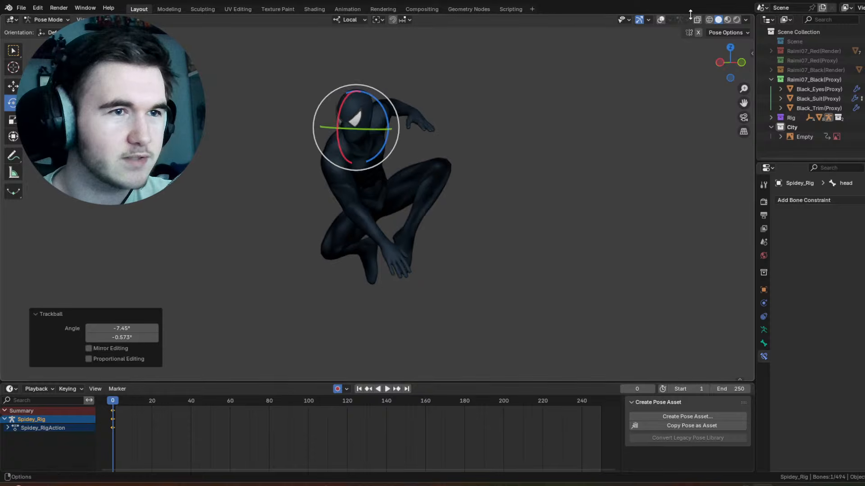
{"action": "left_click", "coordinate": [661, 20]}
Step: Rotate the right hand FK bone freely at the wrist, and rotate it 34.5° about its local Y axis
{"action": "scroll", "coordinate": [448, 144], "scroll_direction": "up", "scroll_amount": 3}
{"action": "middle_click_drag", "start_coordinate": [447, 144], "coordinate": [506, 170]}
{"action": "middle_click_drag", "start_coordinate": [536, 265], "coordinate": [457, 211], "text": "shift"}
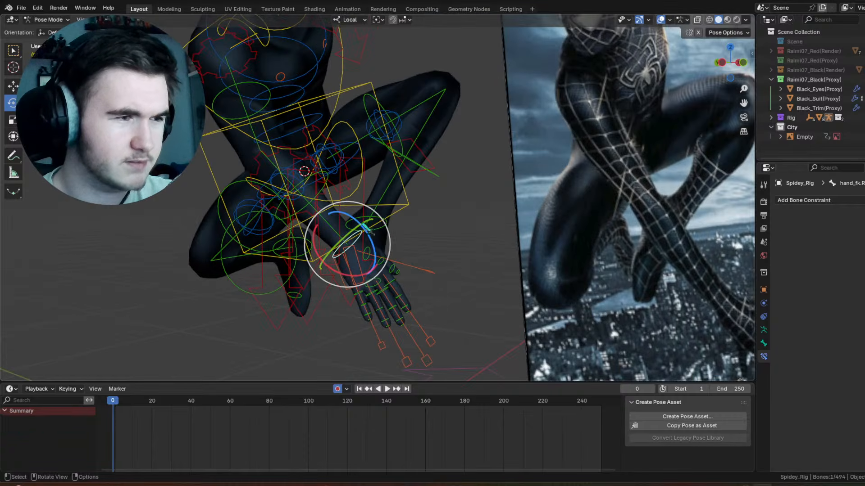
{"action": "key", "text": "r"}
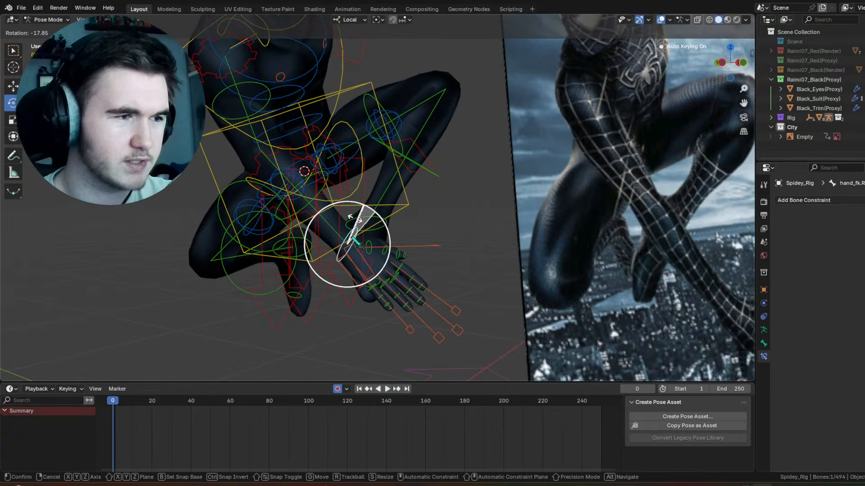
{"action": "left_click", "coordinate": [354, 238]}
{"action": "key", "text": "r"}
{"action": "key", "text": "y"}
{"action": "left_click", "coordinate": [396, 235]}
Step: Scale the main controls of the right hand's index, middle, ring and pinky fingers to 0.395 to bend the fingers
{"action": "middle_click_drag", "start_coordinate": [437, 212], "coordinate": [518, 221]}
{"action": "scroll", "coordinate": [562, 185], "scroll_direction": "up", "scroll_amount": 4}
{"action": "middle_click_drag", "start_coordinate": [518, 220], "coordinate": [516, 194], "text": "shift"}
{"action": "scroll", "coordinate": [517, 189], "scroll_direction": "up", "scroll_amount": 3}
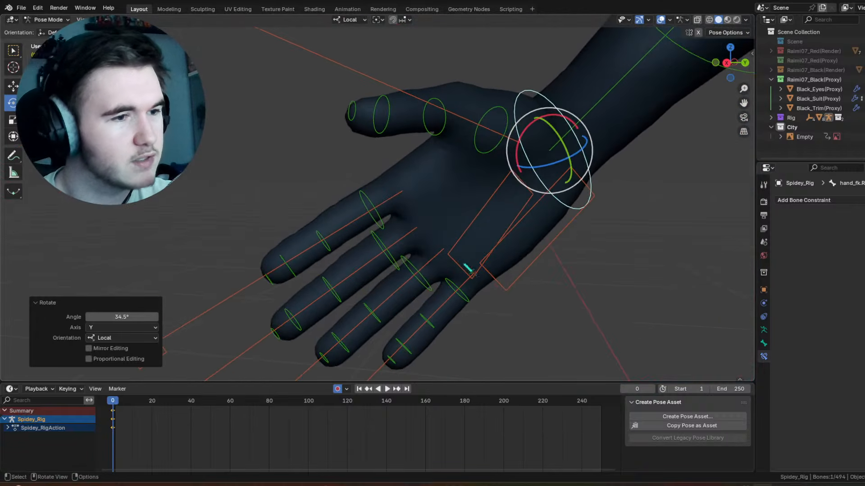
{"action": "left_click", "coordinate": [450, 295]}
{"action": "left_click", "coordinate": [428, 261], "text": "shift"}
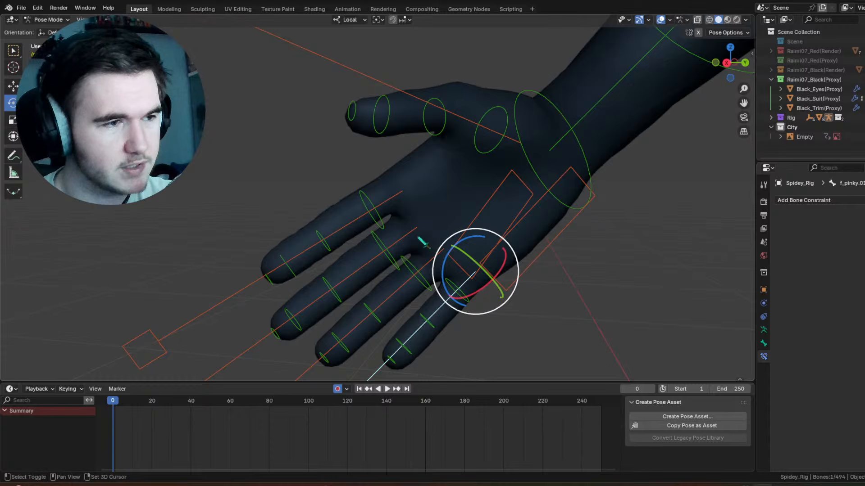
{"action": "left_click", "coordinate": [410, 231], "text": "shift"}
{"action": "left_click", "coordinate": [393, 203], "text": "shift"}
{"action": "key", "text": "s"}
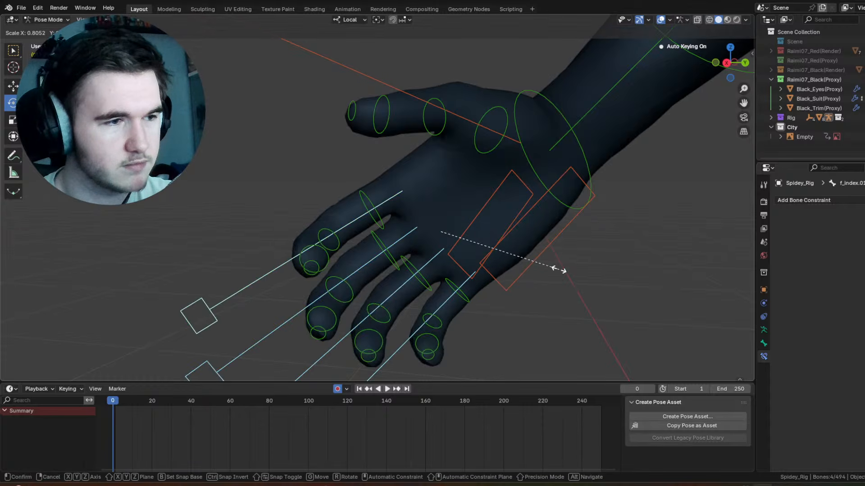
{"action": "left_click", "coordinate": [500, 235]}
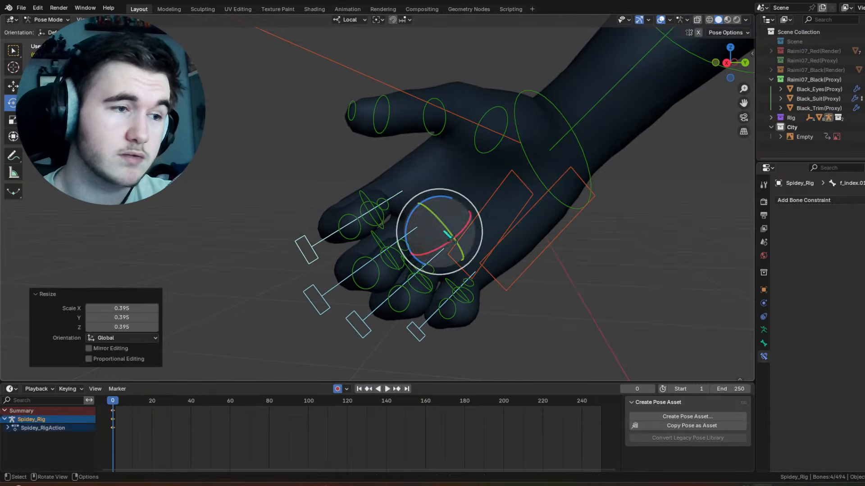
Step: Rotate the four selected right-hand finger controls 115° about their local X axes to curl them into a fist
{"action": "left_click_drag", "start_coordinate": [444, 254], "coordinate": [514, 216]}
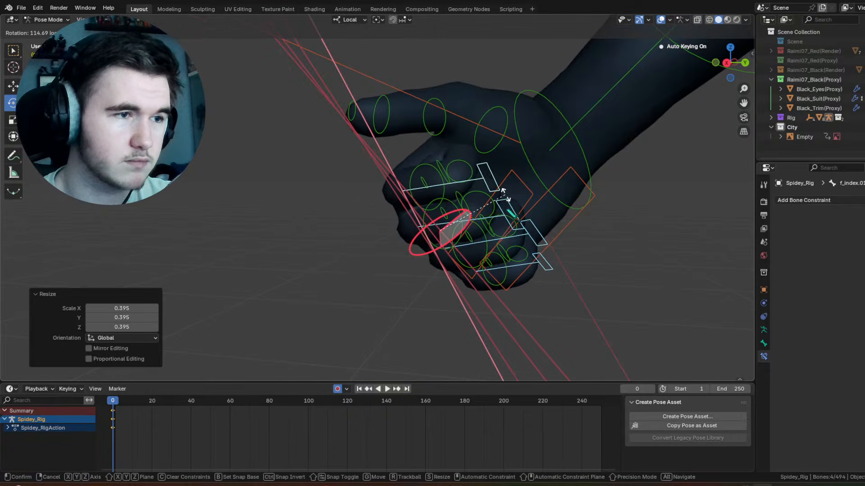
{"action": "middle_click_drag", "start_coordinate": [513, 216], "coordinate": [561, 219]}
{"action": "key", "text": "KP_Decimal"}
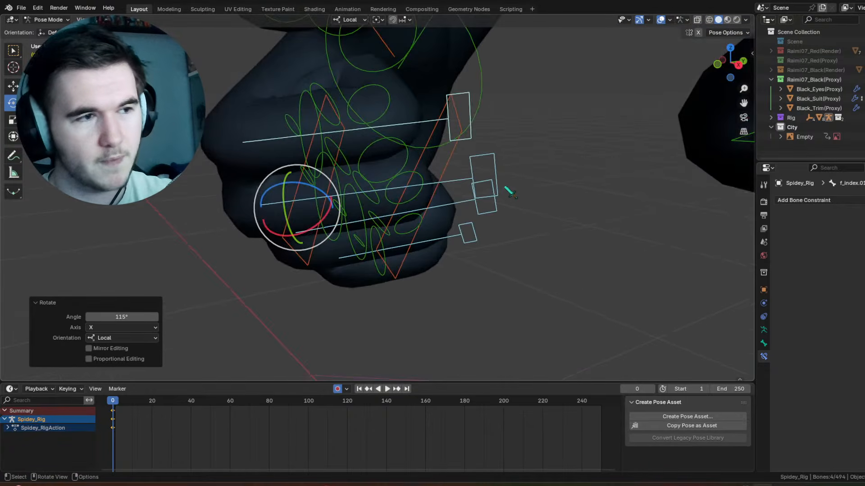
Step: Trackball-rotate the right palm bone by -19.5° and 0°
{"action": "middle_click_drag", "start_coordinate": [505, 186], "coordinate": [582, 167]}
{"action": "left_click", "coordinate": [508, 155]}
{"action": "key", "text": "r"}
{"action": "key", "text": "r"}
{"action": "left_click", "coordinate": [561, 148]}
{"action": "scroll", "coordinate": [581, 166], "scroll_direction": "down", "scroll_amount": 2}
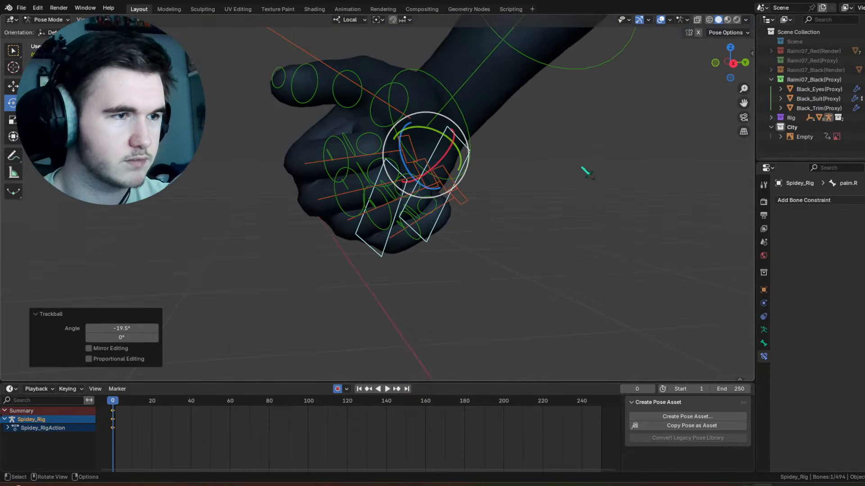
Step: Scale the right thumb's main control to 0.622 to bend the thumb
{"action": "left_click", "coordinate": [507, 228]}
{"action": "scroll", "coordinate": [508, 228], "scroll_direction": "down", "scroll_amount": 1}
{"action": "left_click", "coordinate": [249, 85]}
{"action": "middle_click_drag", "start_coordinate": [474, 178], "coordinate": [459, 171]}
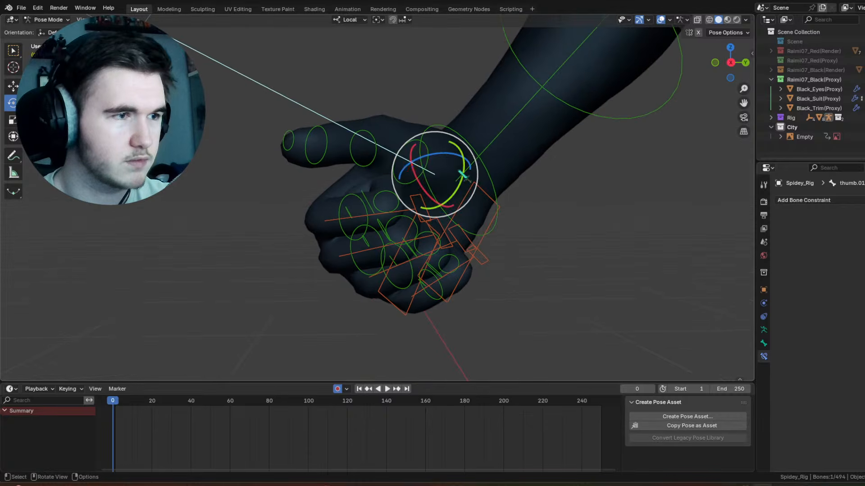
{"action": "key", "text": "s"}
{"action": "left_click", "coordinate": [510, 212]}
{"action": "middle_click_drag", "start_coordinate": [494, 210], "coordinate": [450, 173]}
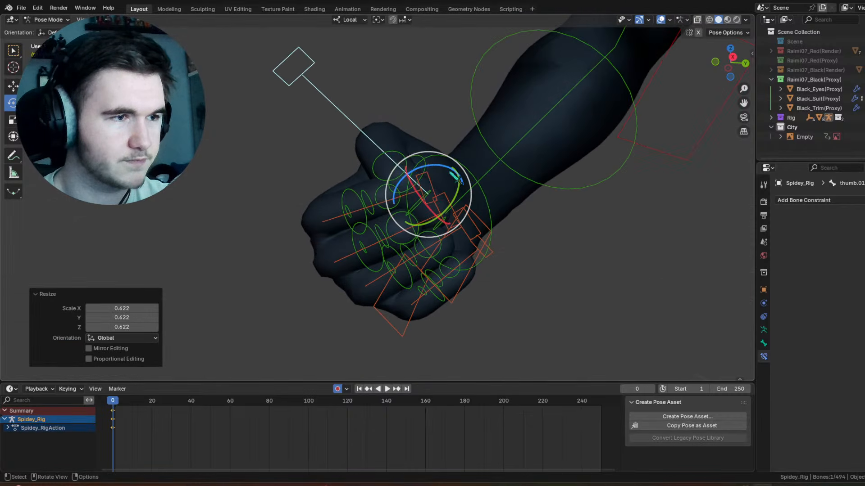
Step: Angle the right thumb over the fist with a 2.29° and 16° trackball rotation, a free rotation, and a -1.15° and -6.88° trackball correction
{"action": "key", "text": "r"}
{"action": "key", "text": "r"}
{"action": "left_click", "coordinate": [454, 179]}
{"action": "key", "text": "r"}
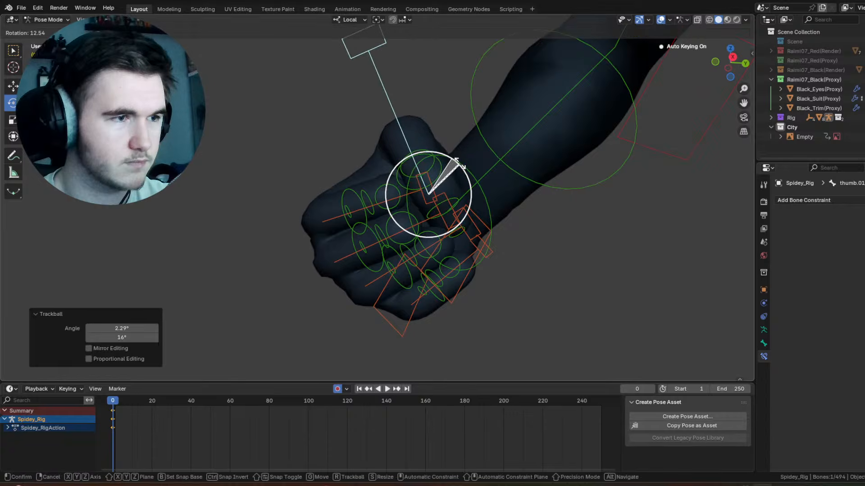
{"action": "left_click", "coordinate": [460, 164]}
{"action": "key", "text": "r"}
{"action": "key", "text": "r"}
{"action": "left_click", "coordinate": [445, 180]}
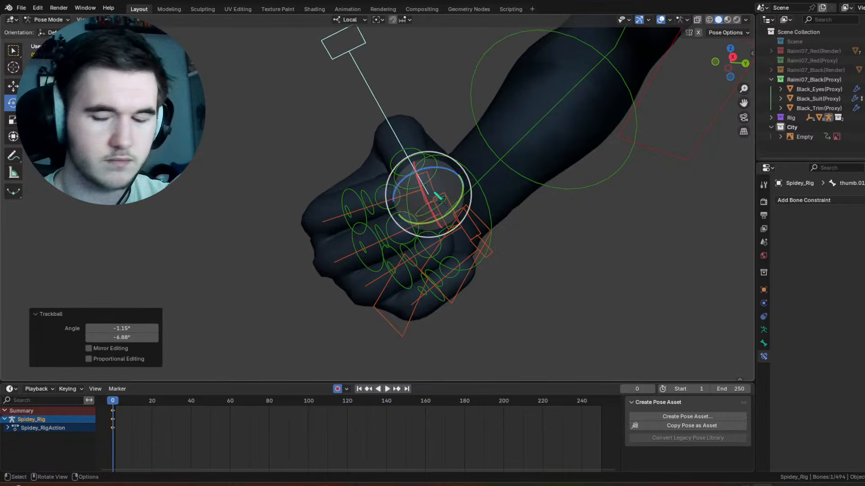
Step: Rotate the right hand FK bone 36.7° about its local Y axis
{"action": "middle_click_drag", "start_coordinate": [446, 180], "coordinate": [495, 175]}
{"action": "left_click_drag", "start_coordinate": [427, 187], "coordinate": [430, 193]}
{"action": "scroll", "coordinate": [431, 193], "scroll_direction": "down", "scroll_amount": 3}
{"action": "middle_click_drag", "start_coordinate": [435, 163], "coordinate": [587, 166]}
{"action": "left_click", "coordinate": [344, 161]}
{"action": "middle_click_drag", "start_coordinate": [346, 164], "coordinate": [383, 198]}
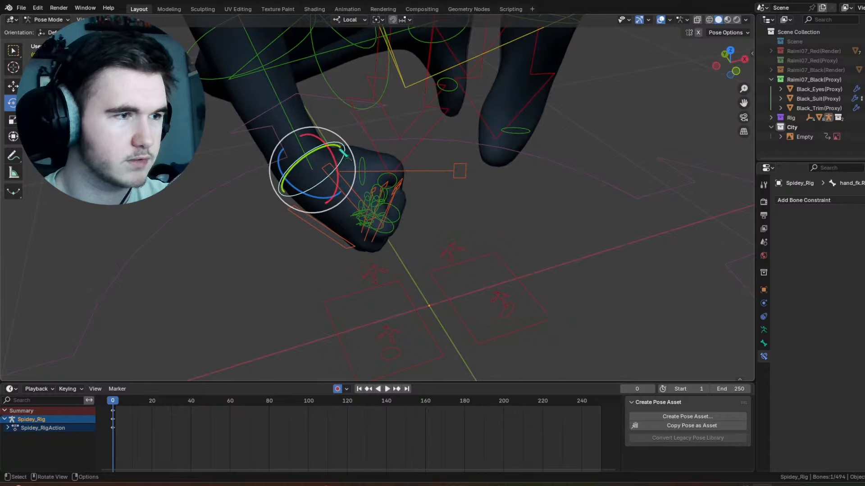
{"action": "left_click_drag", "start_coordinate": [343, 149], "coordinate": [348, 151]}
{"action": "middle_click_drag", "start_coordinate": [348, 152], "coordinate": [398, 138]}
{"action": "left_click_drag", "start_coordinate": [317, 151], "coordinate": [315, 154]}
{"action": "left_click_drag", "start_coordinate": [307, 163], "coordinate": [290, 168]}
Step: Check the whole figure with its closed right fist while the viewport overlays are hidden, and show the overlays again
{"action": "scroll", "coordinate": [361, 144], "scroll_direction": "down", "scroll_amount": 2}
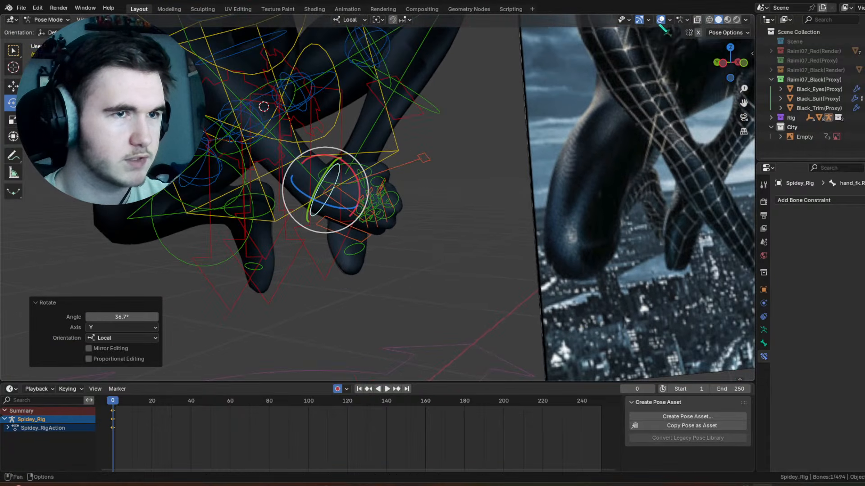
{"action": "left_click", "coordinate": [660, 21]}
{"action": "scroll", "coordinate": [615, 82], "scroll_direction": "down", "scroll_amount": 5}
{"action": "middle_click_drag", "start_coordinate": [564, 137], "coordinate": [580, 199], "text": "shift"}
{"action": "middle_click_drag", "start_coordinate": [581, 199], "coordinate": [560, 188]}
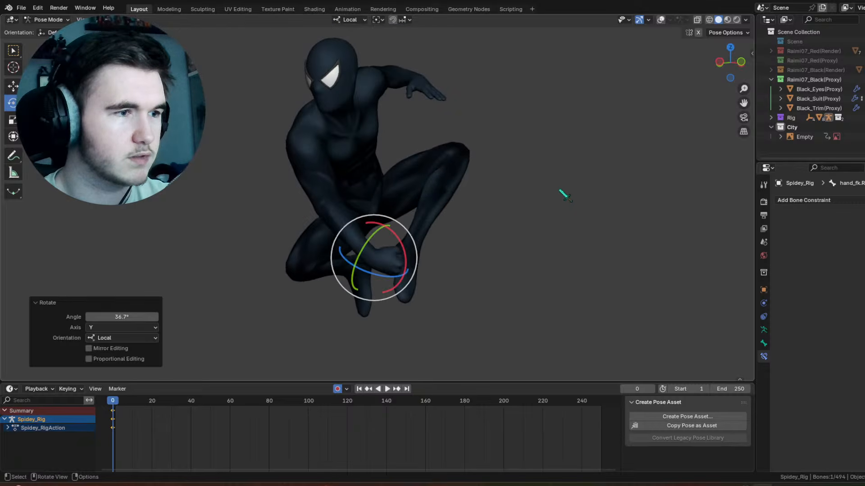
{"action": "left_click", "coordinate": [662, 20]}
Step: Rotate the right upper arm FK bone freely, and trackball-rotate it by -2.29° and 4.01°
{"action": "left_click", "coordinate": [320, 173]}
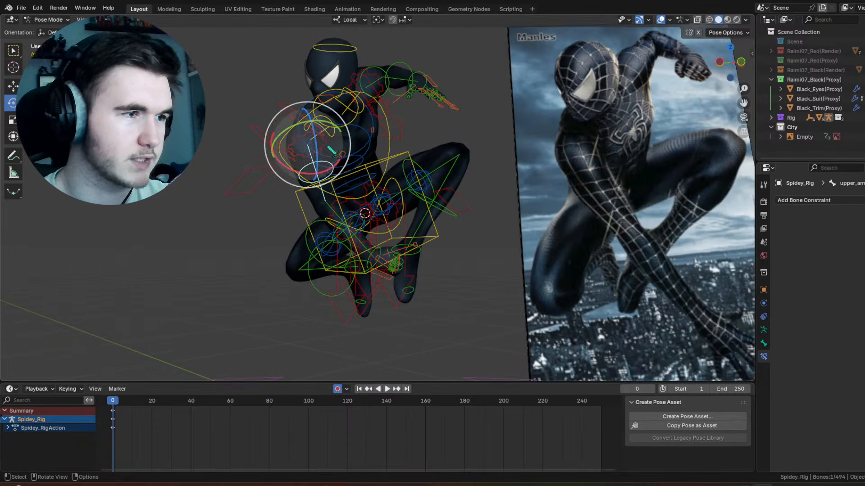
{"action": "mouse_move", "coordinate": [334, 128]}
{"action": "middle_mouse_down"}
{"action": "mouse_move", "coordinate": [351, 128]}
{"action": "mouse_move", "coordinate": [342, 131]}
{"action": "middle_mouse_up"}
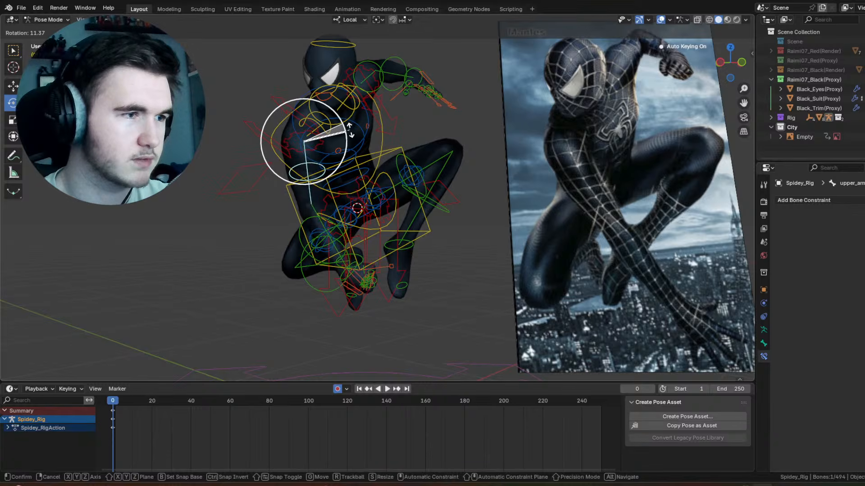
{"action": "left_click", "coordinate": [339, 135]}
{"action": "key", "text": "r"}
{"action": "key", "text": "r"}
{"action": "left_click", "coordinate": [327, 151]}
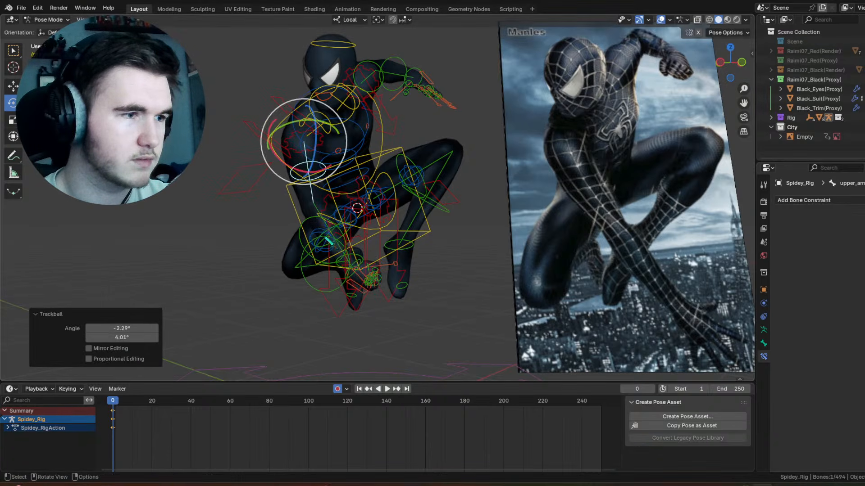
Step: Try a trackball rotation of the right upper arm FK bone by -12.6° and 17.2°, and undo it
{"action": "left_click", "coordinate": [327, 240]}
{"action": "left_click", "coordinate": [328, 152]}
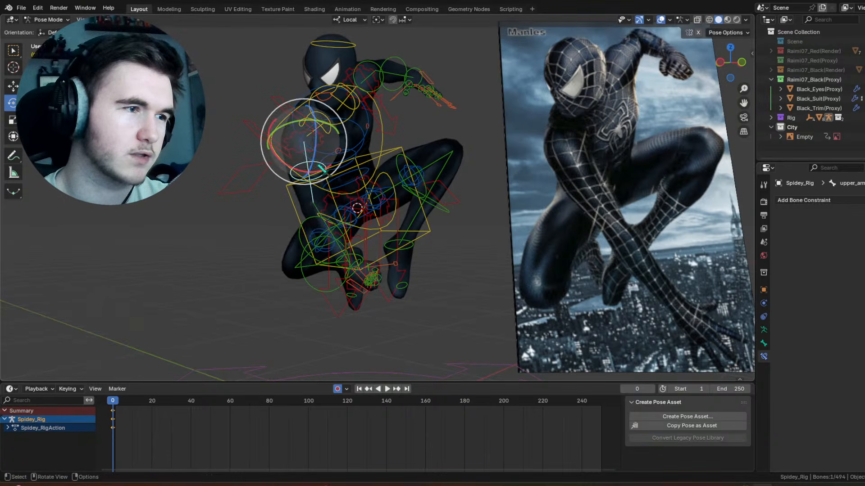
{"action": "key", "text": "r"}
{"action": "key", "text": "r"}
{"action": "left_click", "coordinate": [336, 153]}
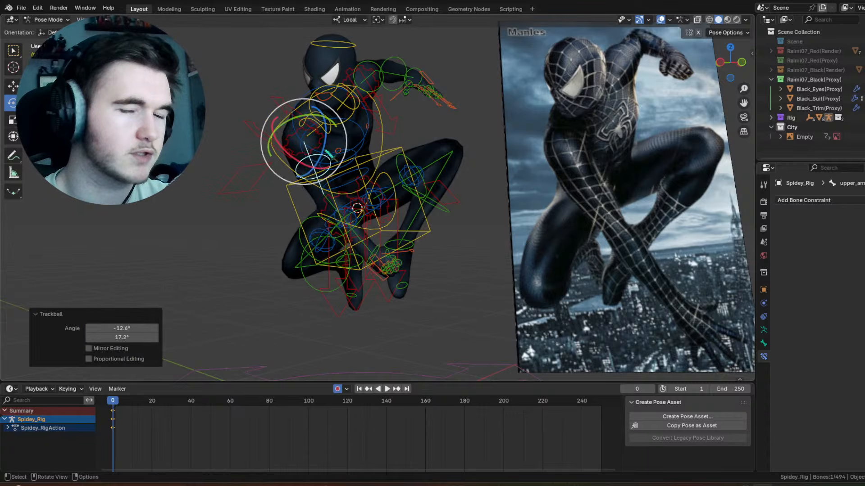
{"action": "key", "text": "ctrl+z"}
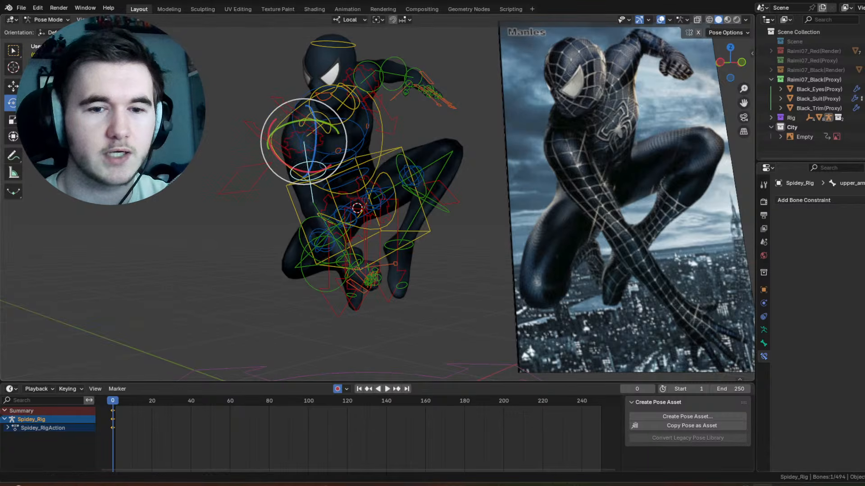
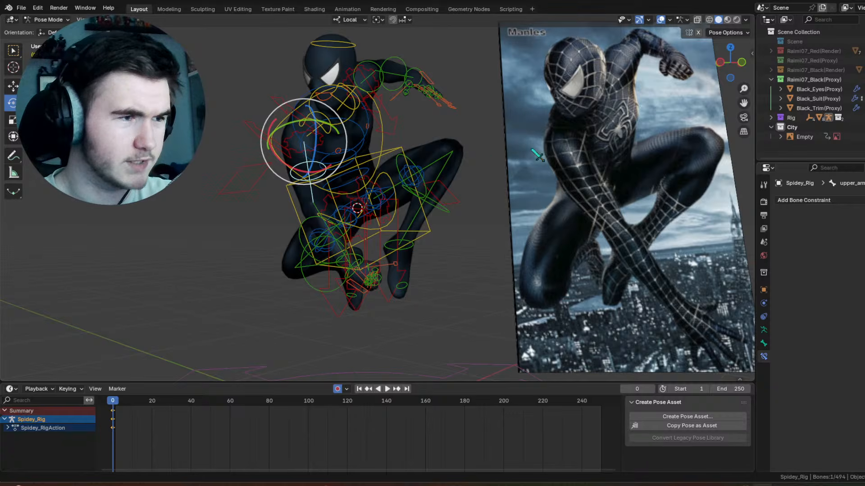
Step: Try rotating the right forearm FK bone -75° about its local Z axis, and undo it
{"action": "middle_click_drag", "start_coordinate": [503, 143], "coordinate": [466, 174]}
{"action": "middle_click_drag", "start_coordinate": [406, 164], "coordinate": [205, 216]}
{"action": "left_click", "coordinate": [370, 233]}
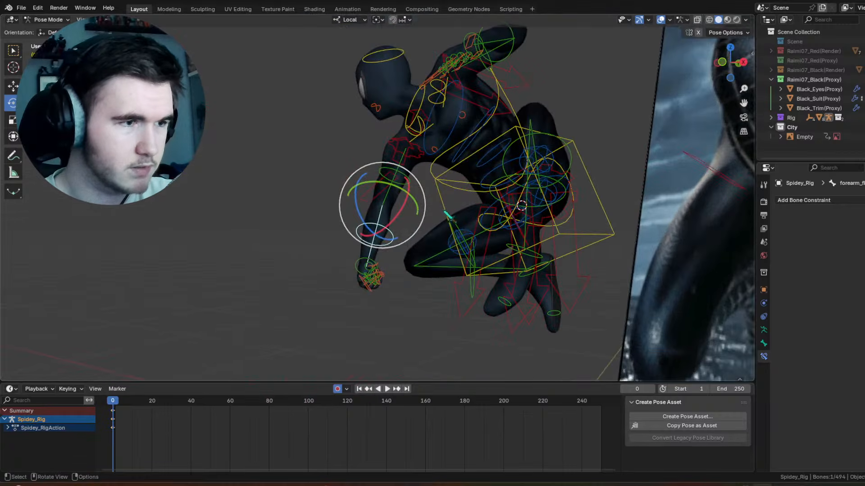
{"action": "middle_click_drag", "start_coordinate": [388, 218], "coordinate": [491, 219]}
{"action": "scroll", "coordinate": [409, 217], "scroll_direction": "up", "scroll_amount": 2}
{"action": "left_click_drag", "start_coordinate": [324, 214], "coordinate": [294, 140]}
{"action": "left_click", "coordinate": [660, 19]}
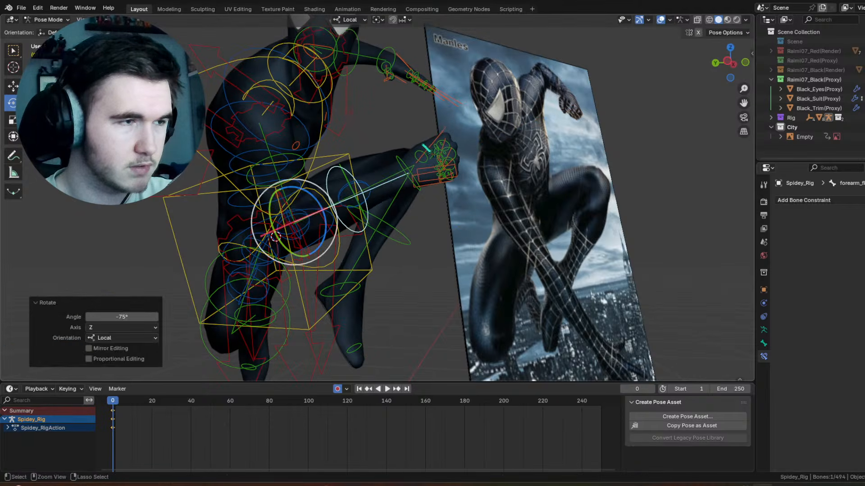
{"action": "key", "text": "ctrl+z"}
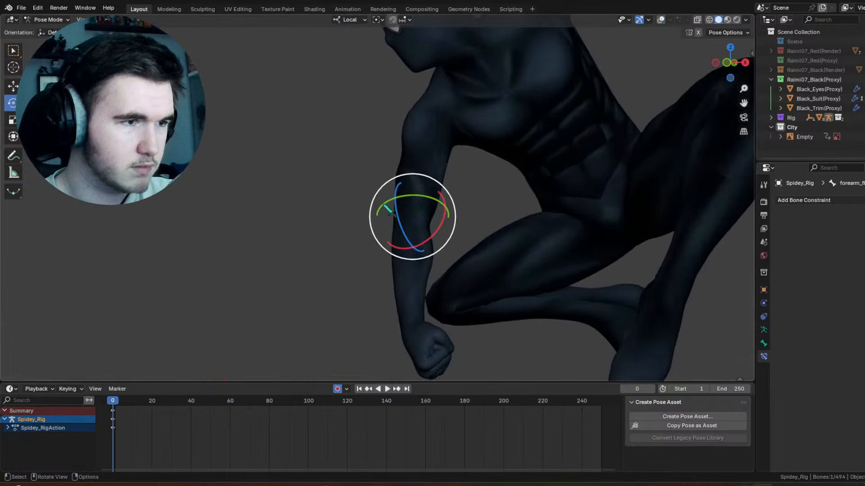
Step: Rotate the right forearm FK bone 36.4° about its local X axis and check the pose with the viewport overlays temporarily hidden
{"action": "left_click_drag", "start_coordinate": [408, 213], "coordinate": [445, 202]}
{"action": "middle_click_drag", "start_coordinate": [451, 193], "coordinate": [353, 198]}
{"action": "left_click_drag", "start_coordinate": [573, 228], "coordinate": [614, 216]}
{"action": "middle_click_drag", "start_coordinate": [614, 216], "coordinate": [560, 225]}
{"action": "scroll", "coordinate": [567, 188], "scroll_direction": "down", "scroll_amount": 3}
{"action": "scroll", "coordinate": [541, 211], "scroll_direction": "up", "scroll_amount": 3}
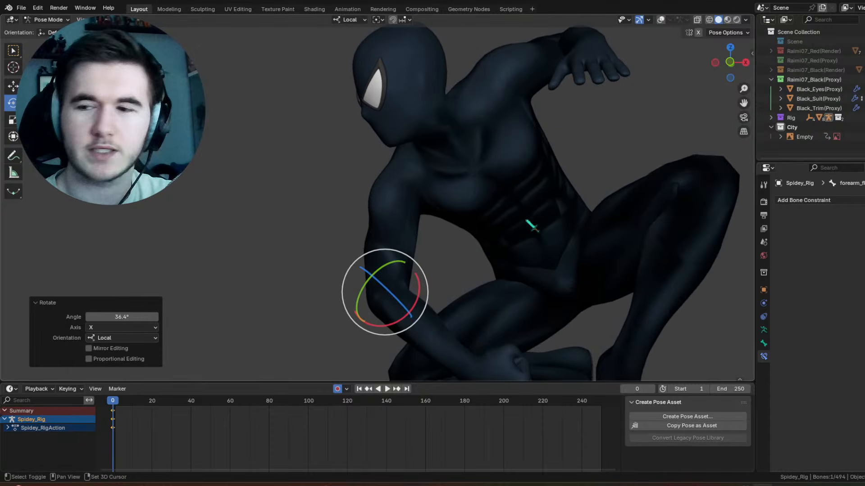
{"action": "middle_click_drag", "start_coordinate": [432, 255], "coordinate": [406, 216], "text": "shift"}
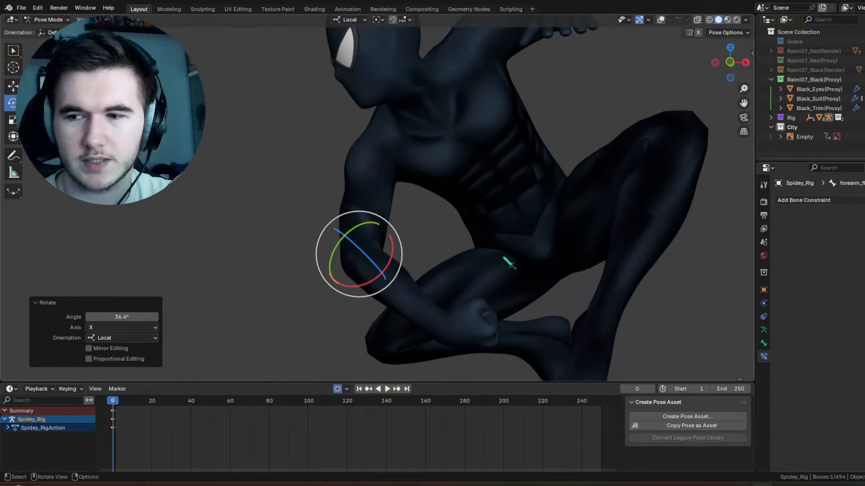
{"action": "left_click", "coordinate": [660, 20]}
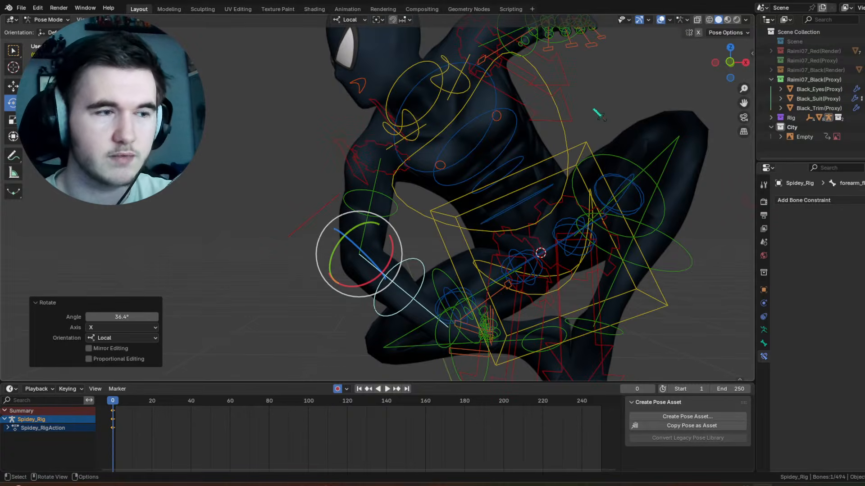
Step: Rotate the right upper arm FK bone 28.4° about its local X axis
{"action": "left_click", "coordinate": [402, 183]}
{"action": "left_click_drag", "start_coordinate": [401, 181], "coordinate": [423, 173]}
{"action": "middle_click_drag", "start_coordinate": [424, 174], "coordinate": [511, 178]}
{"action": "middle_click_drag", "start_coordinate": [377, 220], "coordinate": [359, 221]}
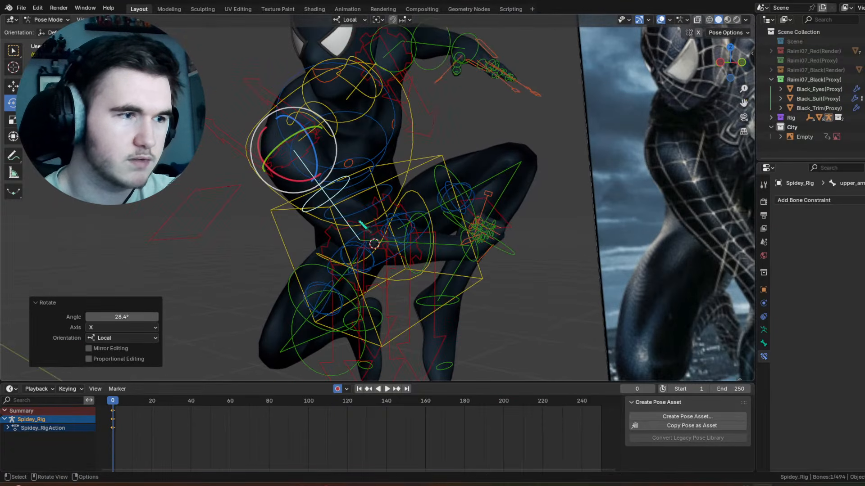
Step: Rotate the right forearm FK bone -30° about its local X axis and check the arm with the overlays temporarily hidden
{"action": "left_click", "coordinate": [427, 224]}
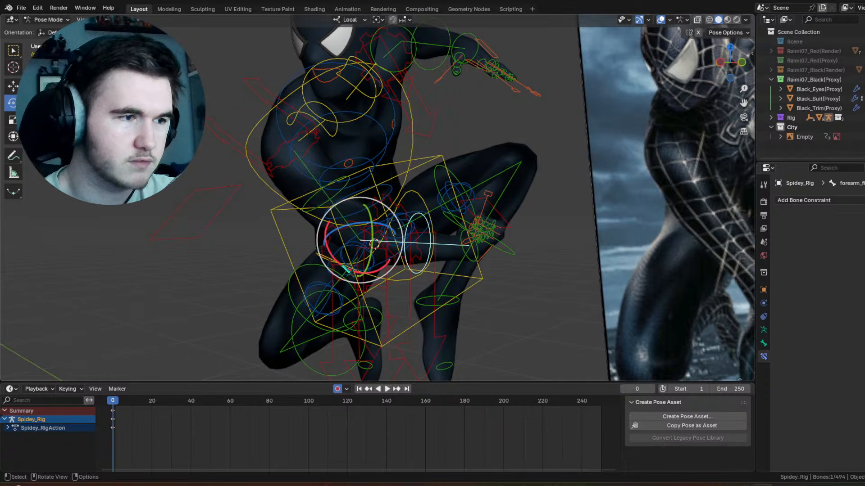
{"action": "left_click_drag", "start_coordinate": [326, 234], "coordinate": [322, 251]}
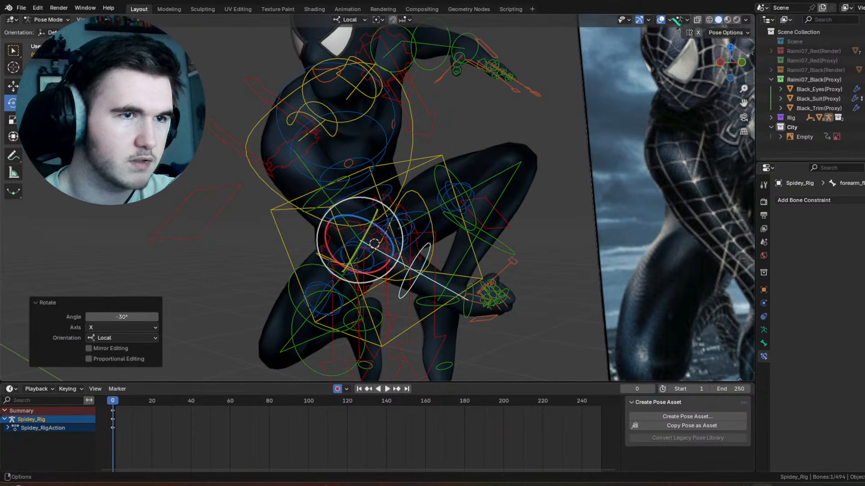
{"action": "middle_click_drag", "start_coordinate": [665, 45], "coordinate": [630, 164]}
{"action": "middle_click_drag", "start_coordinate": [458, 117], "coordinate": [499, 160], "text": "shift"}
{"action": "scroll", "coordinate": [505, 186], "scroll_direction": "up", "scroll_amount": 3}
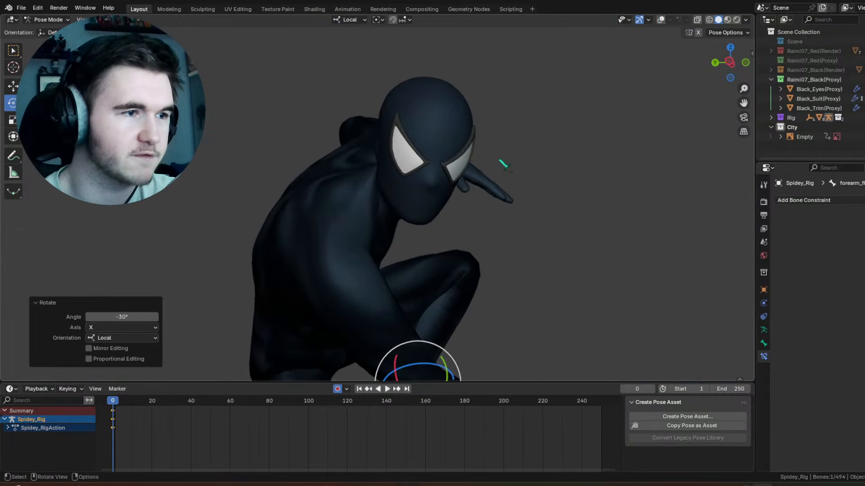
{"action": "left_click", "coordinate": [660, 19]}
Step: Trackball-rotate the neck bone by 4.58° and -35.5°
{"action": "middle_click_drag", "start_coordinate": [585, 90], "coordinate": [399, 232]}
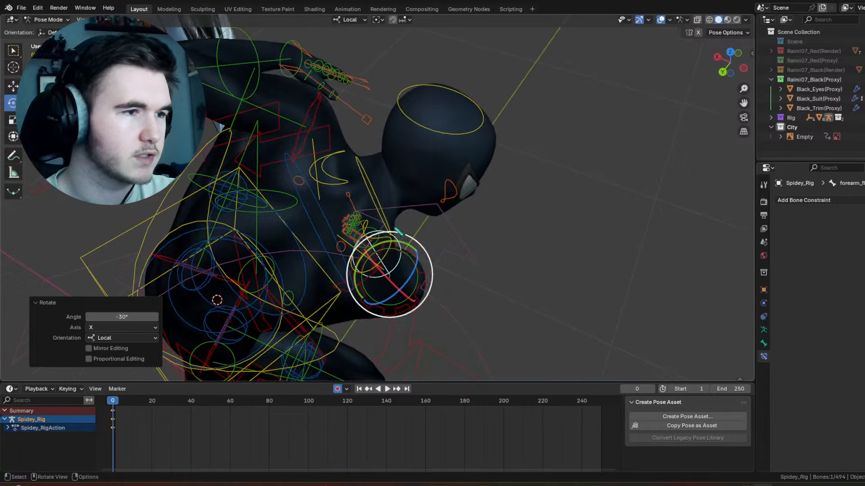
{"action": "left_click", "coordinate": [378, 198]}
{"action": "middle_click_drag", "start_coordinate": [377, 198], "coordinate": [431, 210]}
{"action": "scroll", "coordinate": [428, 214], "scroll_direction": "up", "scroll_amount": 4}
{"action": "key", "text": "r"}
{"action": "key", "text": "r"}
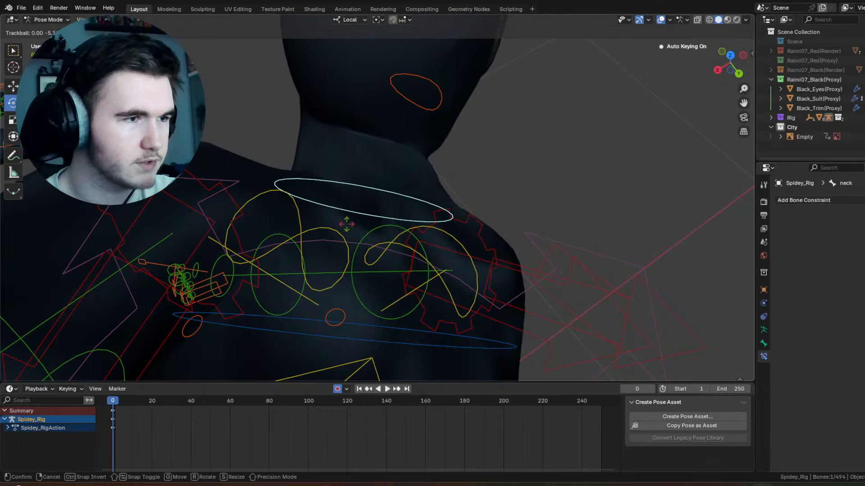
{"action": "left_click", "coordinate": [325, 228]}
Step: Compare the whole figure with the reference image, toggling the viewport overlays off and on, and clear the bone selection
{"action": "scroll", "coordinate": [351, 216], "scroll_direction": "down", "scroll_amount": 2}
{"action": "middle_click_drag", "start_coordinate": [377, 207], "coordinate": [561, 14]}
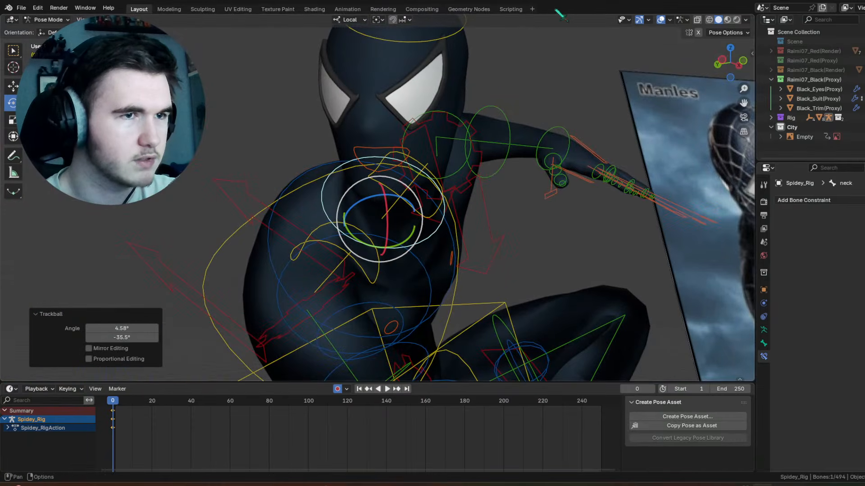
{"action": "left_click", "coordinate": [660, 21]}
{"action": "scroll", "coordinate": [518, 126], "scroll_direction": "down", "scroll_amount": 3}
{"action": "middle_click_drag", "start_coordinate": [518, 131], "coordinate": [398, 214]}
{"action": "left_click", "coordinate": [559, 163]}
{"action": "scroll", "coordinate": [398, 214], "scroll_direction": "up", "scroll_amount": 3}
{"action": "left_click", "coordinate": [660, 20]}
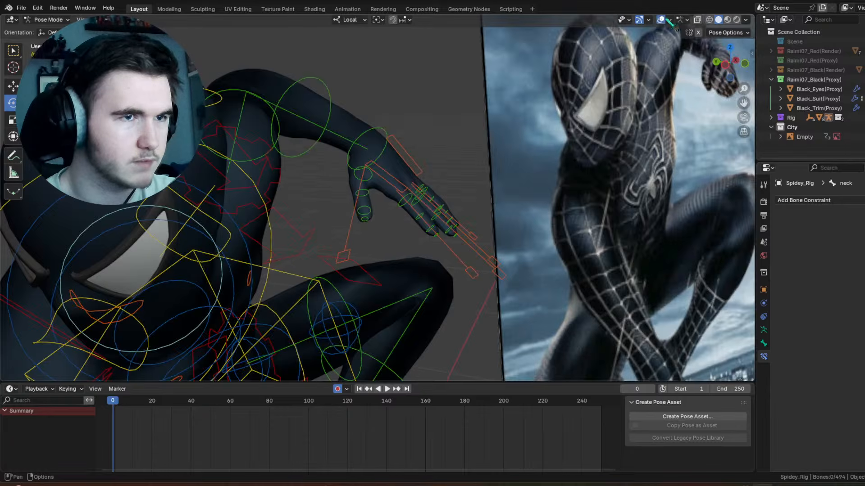
{"action": "left_click", "coordinate": [660, 21]}
{"action": "scroll", "coordinate": [572, 136], "scroll_direction": "down", "scroll_amount": 6}
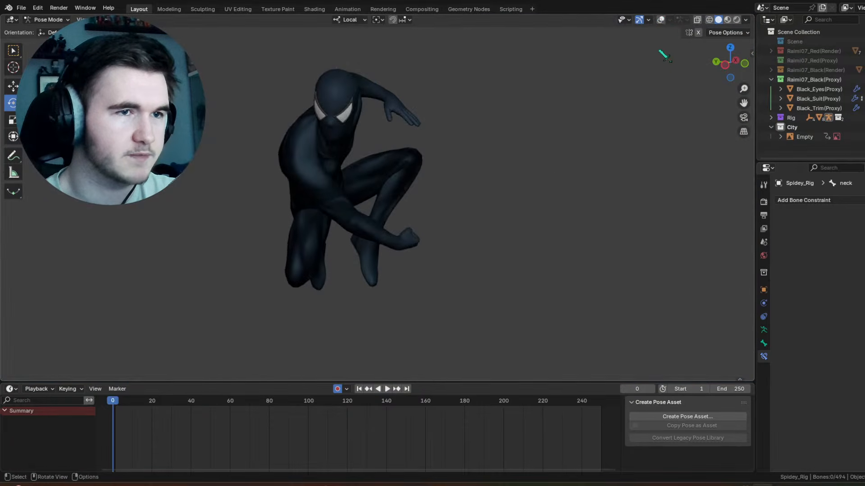
{"action": "left_click", "coordinate": [660, 20]}
Step: Select all finger bones of the right fist, copy their pose and paste it X-flipped onto the left hand
{"action": "scroll", "coordinate": [483, 281], "scroll_direction": "up", "scroll_amount": 5}
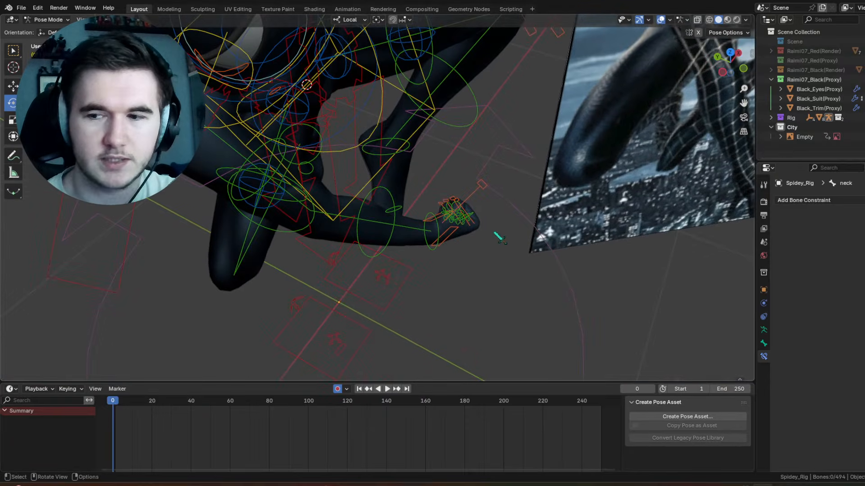
{"action": "middle_click_drag", "start_coordinate": [498, 235], "coordinate": [444, 178]}
{"action": "left_click_drag", "start_coordinate": [207, 56], "coordinate": [420, 292]}
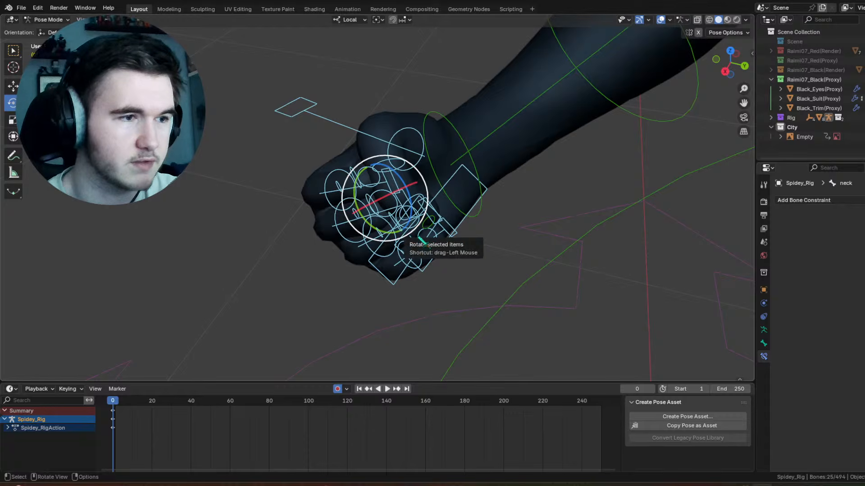
{"action": "left_click_drag", "start_coordinate": [456, 246], "coordinate": [423, 216], "text": "shift"}
{"action": "middle_click_drag", "start_coordinate": [448, 256], "coordinate": [467, 233]}
{"action": "scroll", "coordinate": [466, 234], "scroll_direction": "up", "scroll_amount": 5}
{"action": "right_click", "coordinate": [466, 233]}
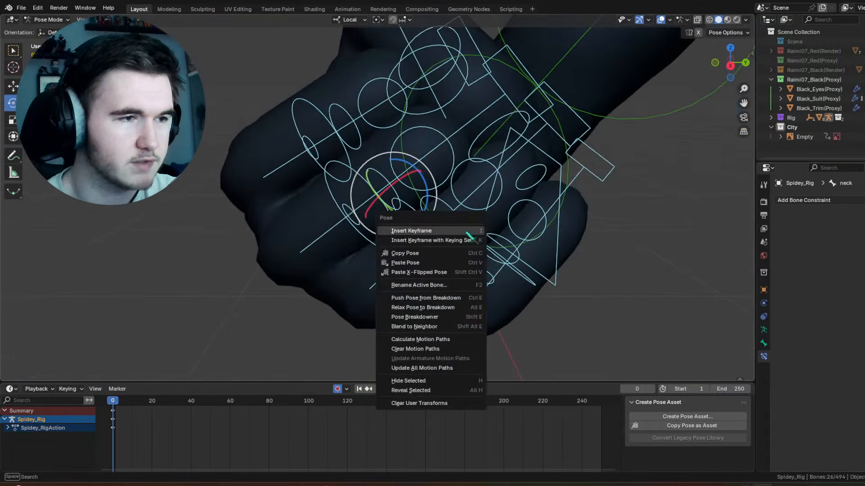
{"action": "left_click", "coordinate": [468, 254]}
{"action": "scroll", "coordinate": [439, 197], "scroll_direction": "down", "scroll_amount": 3}
{"action": "right_click", "coordinate": [439, 197]}
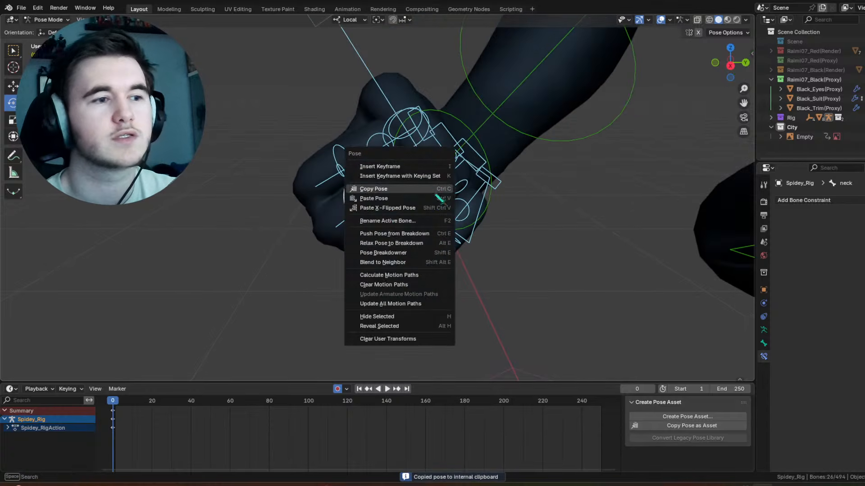
{"action": "left_click", "coordinate": [434, 207]}
Step: Rotate the left hand FK bone freely to angle the new fist like the reference, and deselect it
{"action": "scroll", "coordinate": [435, 207], "scroll_direction": "down", "scroll_amount": 6}
{"action": "middle_click_drag", "start_coordinate": [436, 208], "coordinate": [558, 181]}
{"action": "middle_click_drag", "start_coordinate": [558, 180], "coordinate": [473, 178], "text": "shift"}
{"action": "left_click", "coordinate": [454, 164]}
{"action": "scroll", "coordinate": [396, 151], "scroll_direction": "up", "scroll_amount": 3}
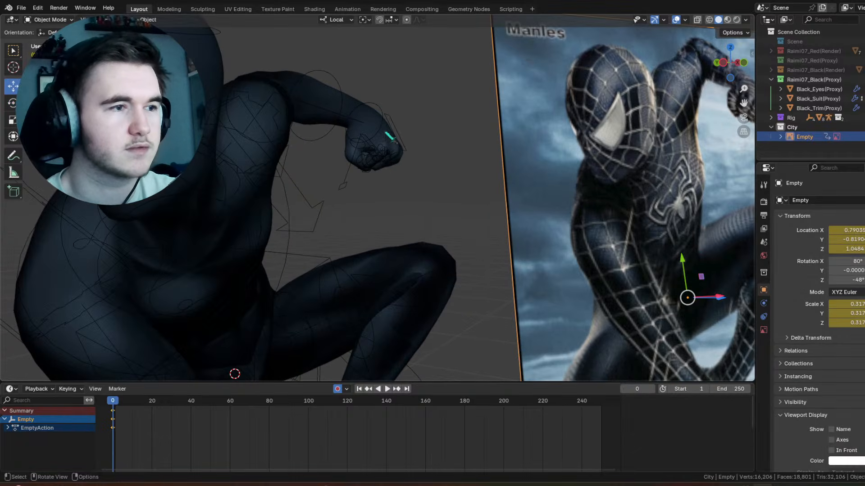
{"action": "left_click", "coordinate": [381, 124]}
{"action": "left_click_drag", "start_coordinate": [353, 92], "coordinate": [345, 98]}
{"action": "left_click_drag", "start_coordinate": [362, 113], "coordinate": [370, 112]}
{"action": "left_click_drag", "start_coordinate": [396, 94], "coordinate": [384, 89]}
{"action": "left_click_drag", "start_coordinate": [377, 114], "coordinate": [369, 115]}
{"action": "left_click", "coordinate": [442, 85]}
Step: Check the figure without overlays, show them again, and rotate the left upper arm FK bone 26.6° about its local X axis
{"action": "left_click", "coordinate": [661, 19]}
{"action": "scroll", "coordinate": [526, 239], "scroll_direction": "down", "scroll_amount": 4}
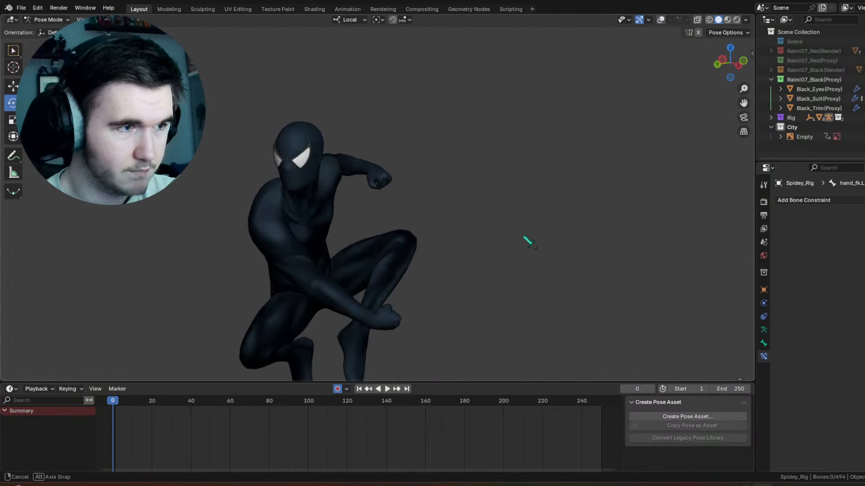
{"action": "middle_click_drag", "start_coordinate": [525, 240], "coordinate": [581, 303]}
{"action": "scroll", "coordinate": [581, 303], "scroll_direction": "up", "scroll_amount": 4}
{"action": "left_click", "coordinate": [660, 20]}
{"action": "middle_click_drag", "start_coordinate": [572, 162], "coordinate": [343, 189]}
{"action": "left_click", "coordinate": [356, 219]}
{"action": "left_click_drag", "start_coordinate": [405, 192], "coordinate": [398, 168]}
{"action": "left_click", "coordinate": [353, 73]}
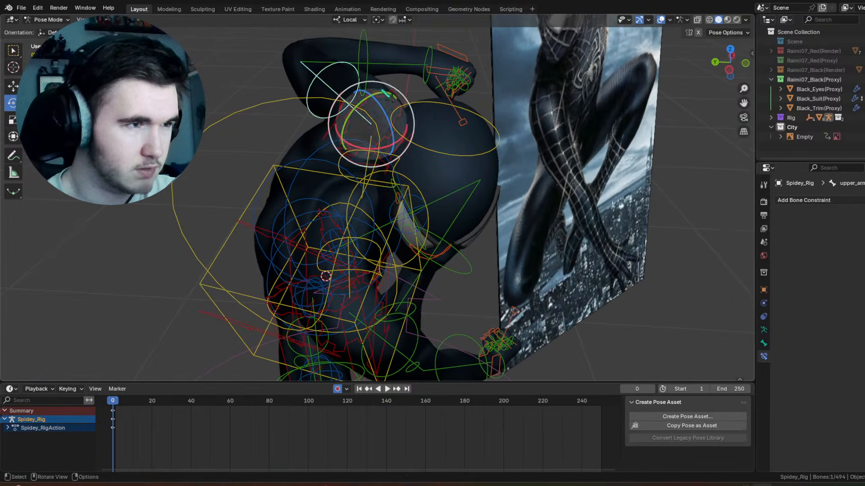
{"action": "key", "text": "r"}
{"action": "key", "text": "x"}
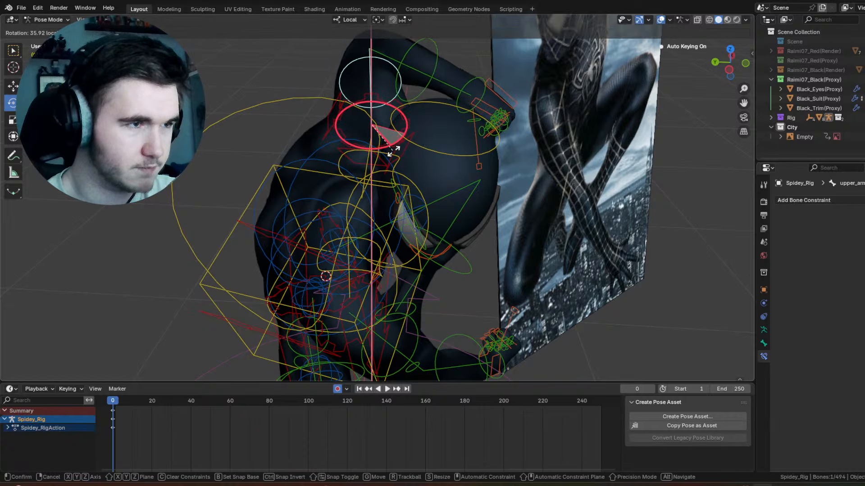
{"action": "left_click", "coordinate": [399, 147]}
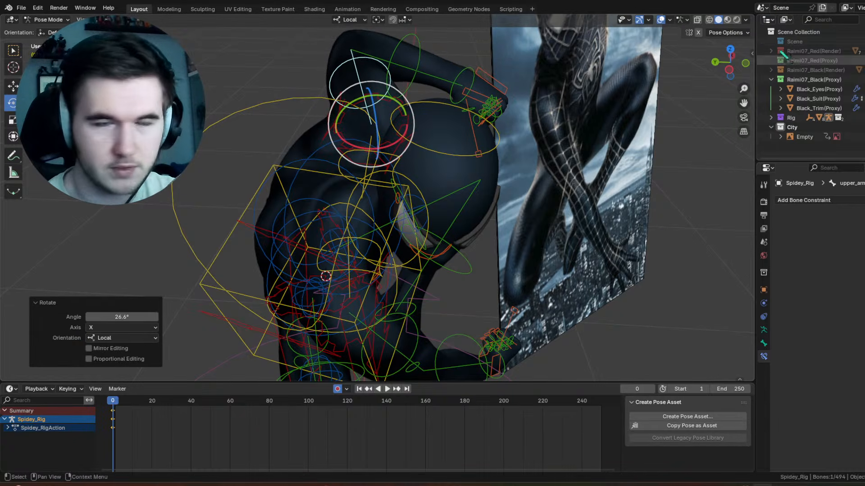
Step: Hide the overlays and refine the left upper arm FK bone with view-plane rotations of 11.8° and -30.7° and a trackball rotation
{"action": "left_click", "coordinate": [660, 20]}
{"action": "middle_click_drag", "start_coordinate": [614, 197], "coordinate": [557, 185]}
{"action": "scroll", "coordinate": [589, 157], "scroll_direction": "down", "scroll_amount": 3}
{"action": "left_click_drag", "start_coordinate": [361, 169], "coordinate": [345, 175]}
{"action": "middle_click_drag", "start_coordinate": [346, 174], "coordinate": [384, 134]}
{"action": "left_click_drag", "start_coordinate": [388, 91], "coordinate": [373, 107]}
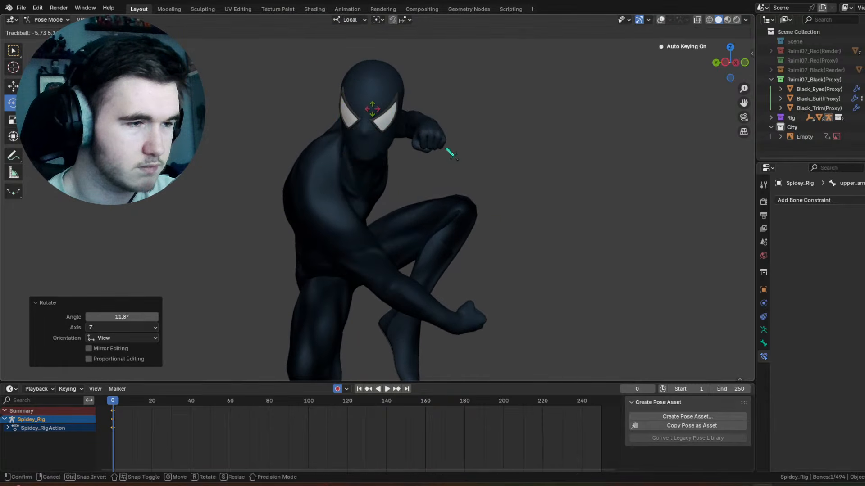
{"action": "middle_click_drag", "start_coordinate": [442, 145], "coordinate": [418, 148]}
{"action": "left_click_drag", "start_coordinate": [391, 152], "coordinate": [392, 93]}
Step: Try a trackball rotation of the left upper arm FK bone by -13.2° and 34.4°, and undo it
{"action": "key", "text": "r"}
{"action": "key", "text": "r"}
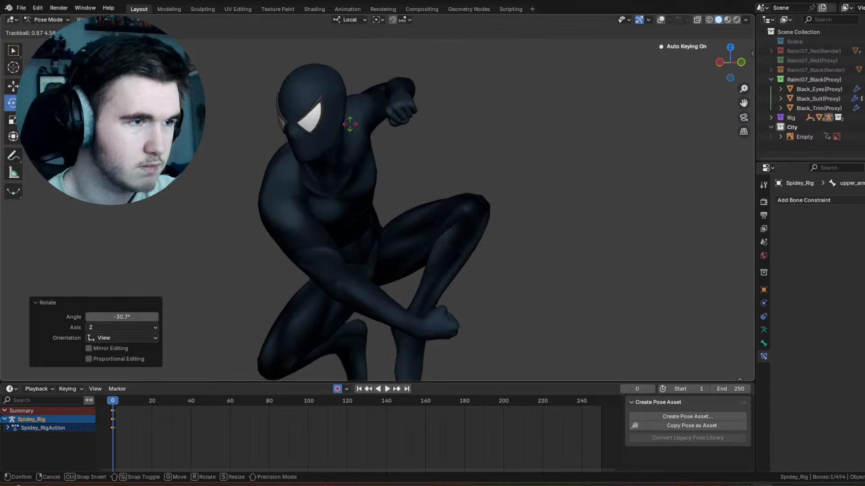
{"action": "left_click", "coordinate": [397, 101]}
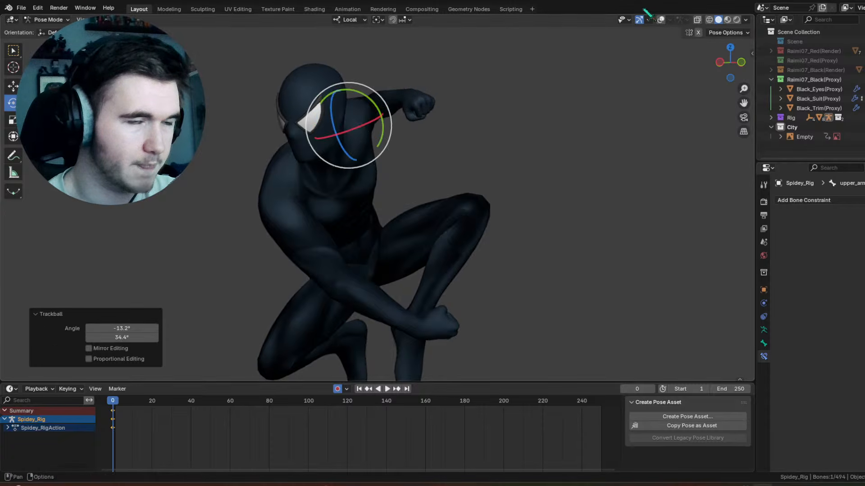
{"action": "key", "text": "ctrl+z"}
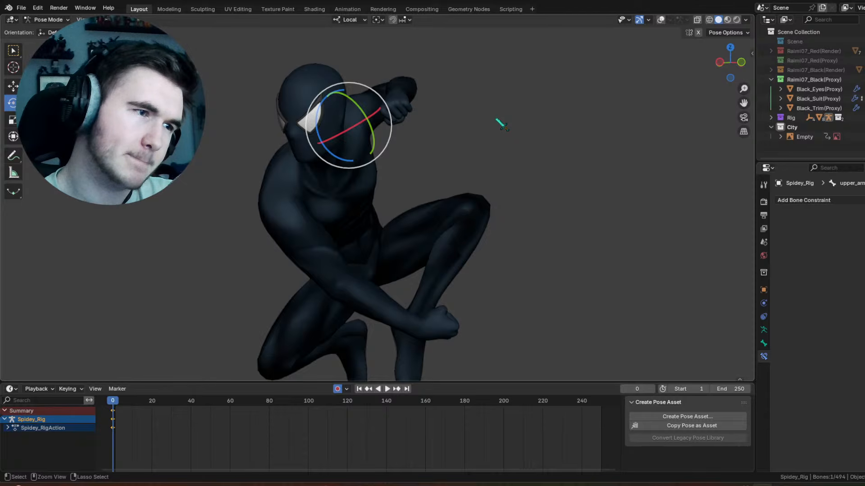
Step: Show the overlays, rotate the neck bone 54° about its local Y axis, and check the head with the overlays temporarily hidden
{"action": "middle_click_drag", "start_coordinate": [496, 120], "coordinate": [471, 120]}
{"action": "scroll", "coordinate": [435, 151], "scroll_direction": "up", "scroll_amount": 4}
{"action": "middle_click_drag", "start_coordinate": [370, 146], "coordinate": [440, 129], "text": "shift"}
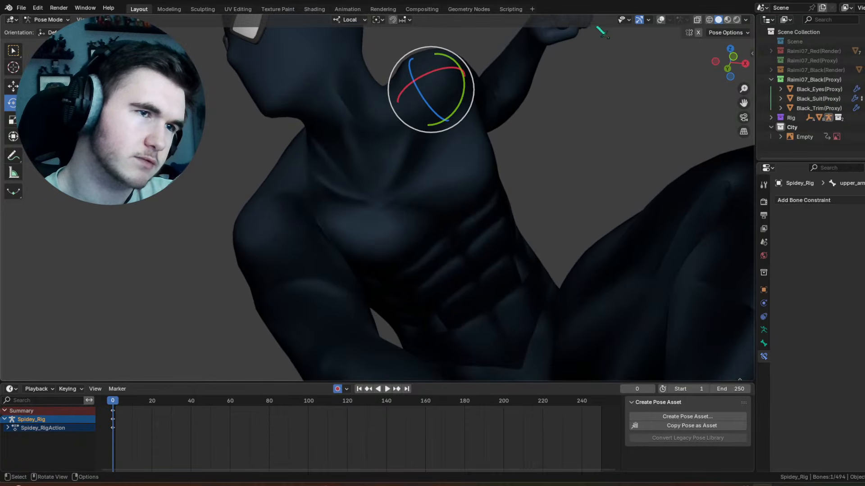
{"action": "left_click", "coordinate": [660, 19]}
{"action": "left_click", "coordinate": [336, 150]}
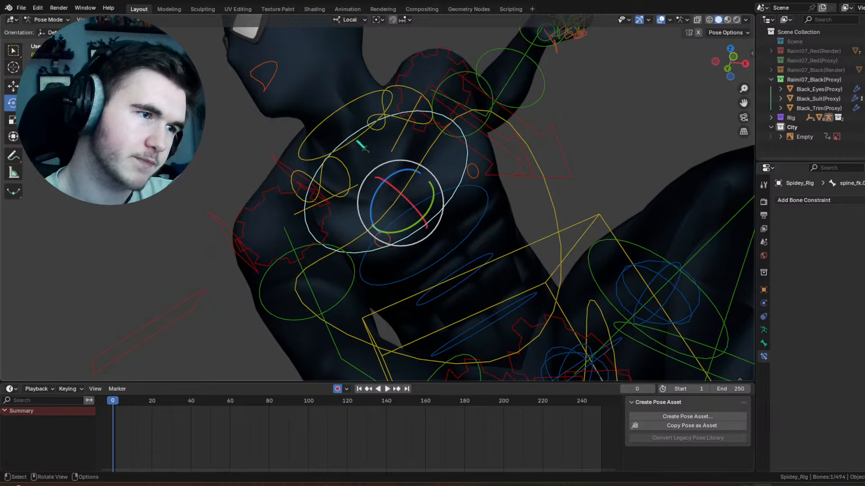
{"action": "left_click", "coordinate": [363, 147]}
{"action": "key", "text": "r"}
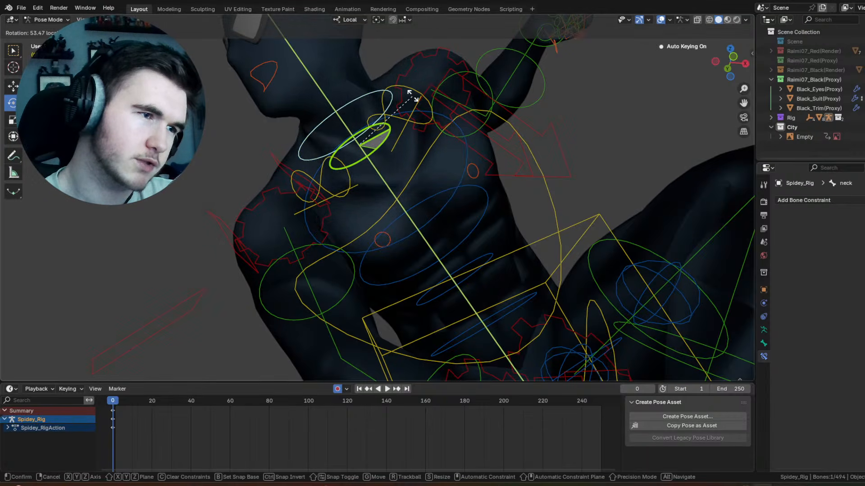
{"action": "left_click", "coordinate": [412, 96]}
{"action": "middle_click_drag", "start_coordinate": [412, 96], "coordinate": [397, 86]}
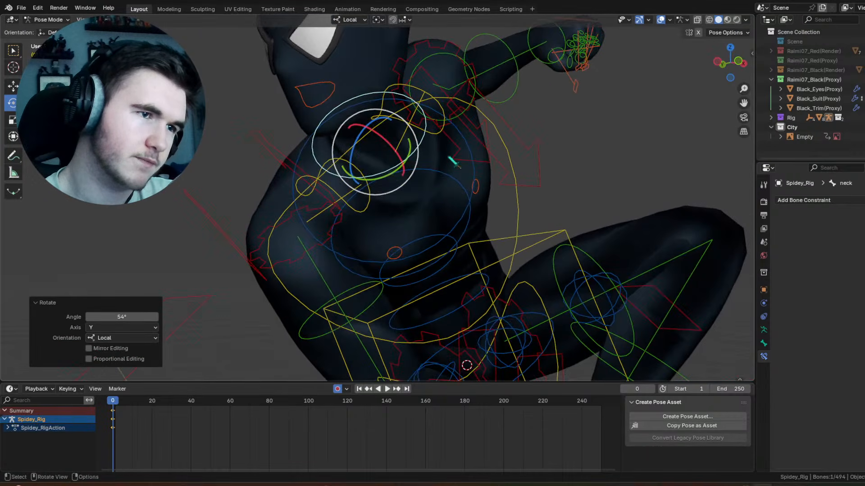
{"action": "scroll", "coordinate": [653, 25], "scroll_direction": "down", "scroll_amount": 2}
{"action": "left_click", "coordinate": [660, 21]}
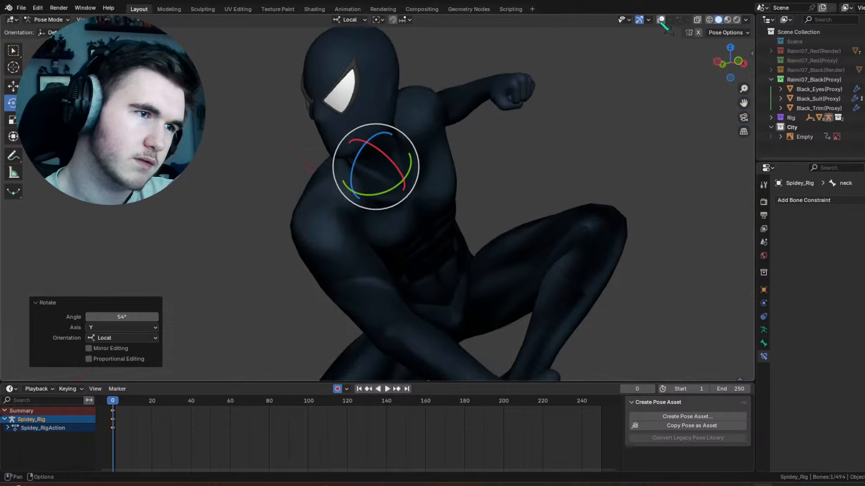
{"action": "left_click", "coordinate": [661, 22]}
Step: Rotate the left upper arm FK bone 42.5° about its local X axis
{"action": "middle_click_drag", "start_coordinate": [529, 124], "coordinate": [436, 109]}
{"action": "left_click", "coordinate": [429, 116]}
{"action": "left_click_drag", "start_coordinate": [450, 125], "coordinate": [428, 120]}
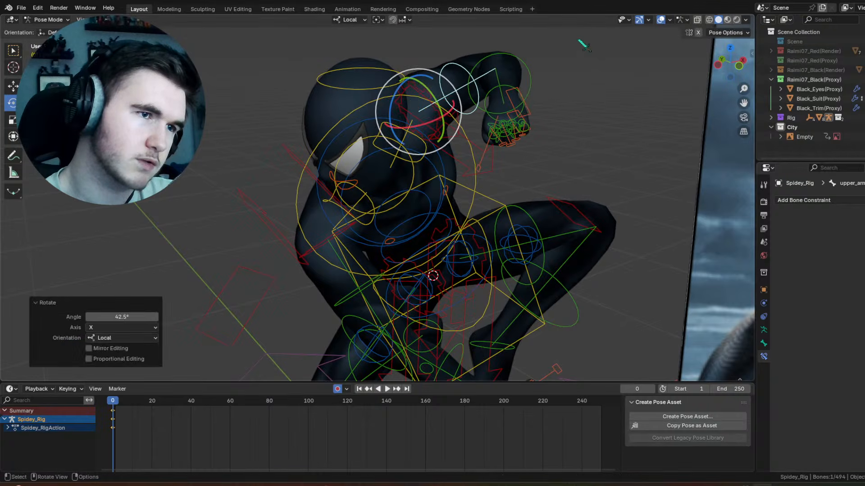
Step: Rotate the left hand FK bone, trackball-rotate it by 5.16° and 1.72°, and check the pose with the overlays temporarily hidden
{"action": "left_click", "coordinate": [504, 85]}
{"action": "left_click_drag", "start_coordinate": [510, 68], "coordinate": [539, 87]}
{"action": "mouse_move", "coordinate": [513, 79]}
{"action": "left_mouse_down"}
{"action": "mouse_move", "coordinate": [519, 96]}
{"action": "mouse_move", "coordinate": [527, 80]}
{"action": "mouse_move", "coordinate": [506, 84]}
{"action": "left_mouse_up"}
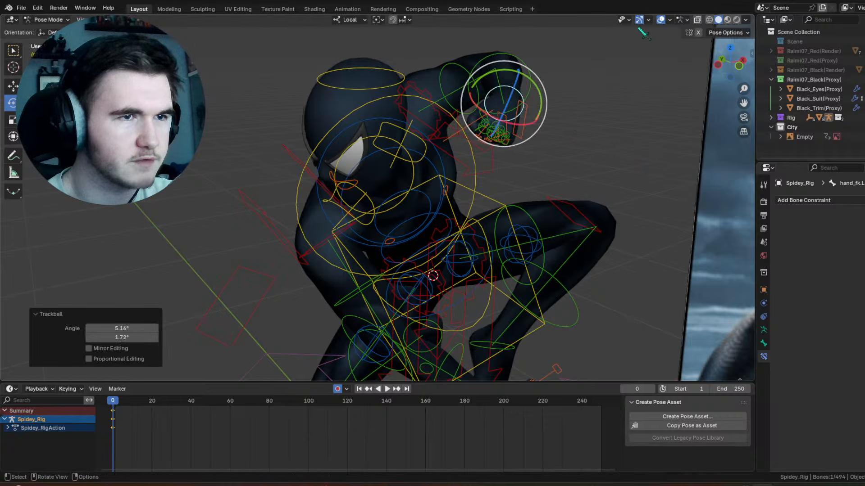
{"action": "left_click", "coordinate": [661, 20]}
{"action": "middle_click_drag", "start_coordinate": [606, 130], "coordinate": [668, 47]}
{"action": "left_click", "coordinate": [661, 20]}
{"action": "middle_click_drag", "start_coordinate": [546, 122], "coordinate": [517, 140]}
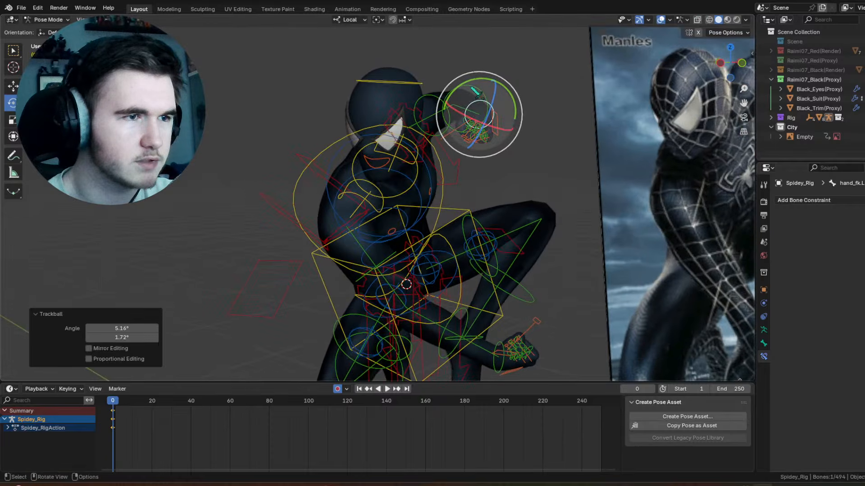
Step: Swing the left forearm outward and rotate the left hand FK bone 13.9° about its local Y axis
{"action": "left_click", "coordinate": [471, 90]}
{"action": "left_click_drag", "start_coordinate": [488, 114], "coordinate": [506, 112]}
{"action": "left_click", "coordinate": [519, 105]}
{"action": "left_click_drag", "start_coordinate": [520, 81], "coordinate": [509, 78]}
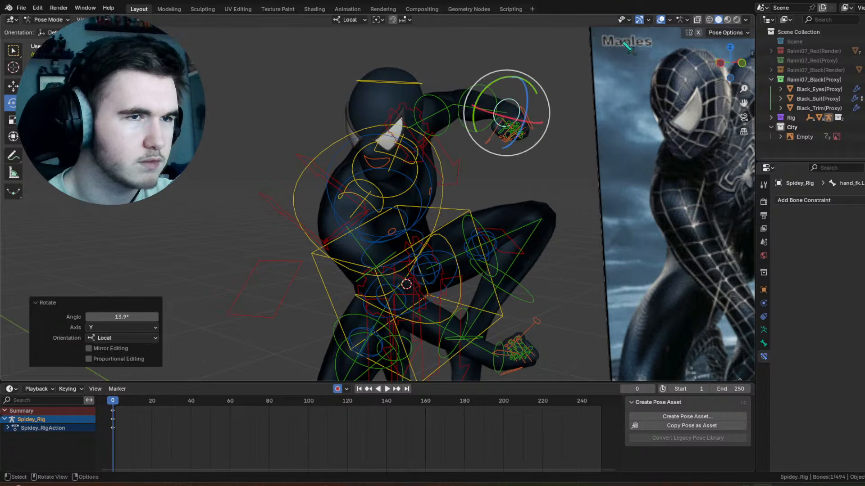
Step: Deselect the bones and check the whole pose with the overlays temporarily hidden
{"action": "left_click", "coordinate": [572, 63]}
{"action": "left_click", "coordinate": [661, 20]}
{"action": "scroll", "coordinate": [614, 90], "scroll_direction": "down", "scroll_amount": 2}
{"action": "middle_click_drag", "start_coordinate": [619, 93], "coordinate": [566, 158]}
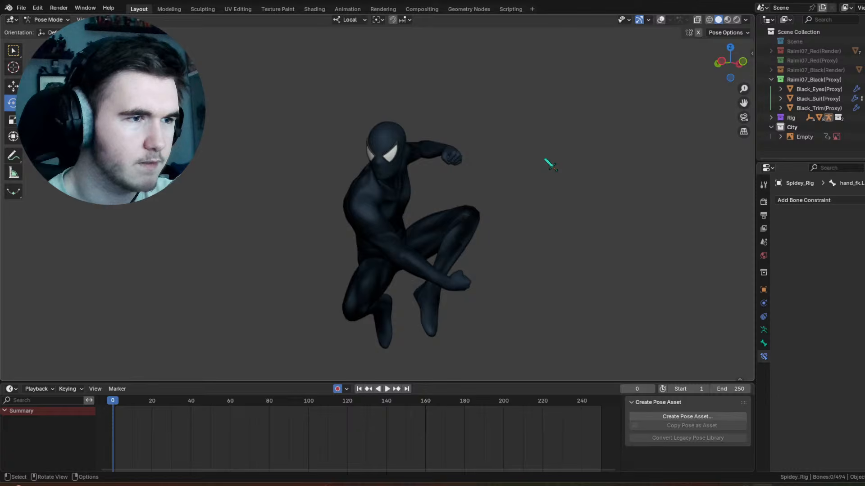
{"action": "left_click", "coordinate": [661, 20]}
Step: Rotate the left index finger's main control about its local X axis to extend the finger out of the fist
{"action": "middle_click_drag", "start_coordinate": [559, 115], "coordinate": [446, 162], "text": "shift"}
{"action": "scroll", "coordinate": [446, 161], "scroll_direction": "up", "scroll_amount": 5}
{"action": "middle_click_drag", "start_coordinate": [239, 184], "coordinate": [403, 183], "text": "shift"}
{"action": "scroll", "coordinate": [386, 172], "scroll_direction": "up", "scroll_amount": 3}
{"action": "left_click", "coordinate": [387, 178]}
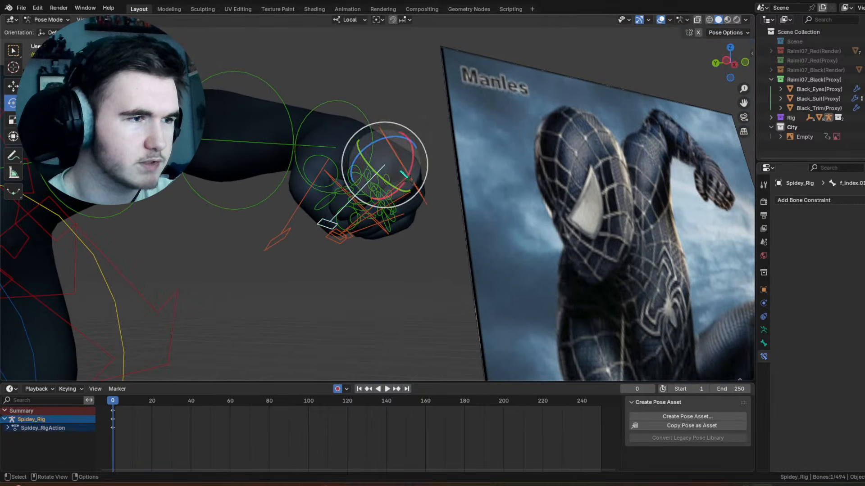
{"action": "key", "text": "r"}
{"action": "key", "text": "x"}
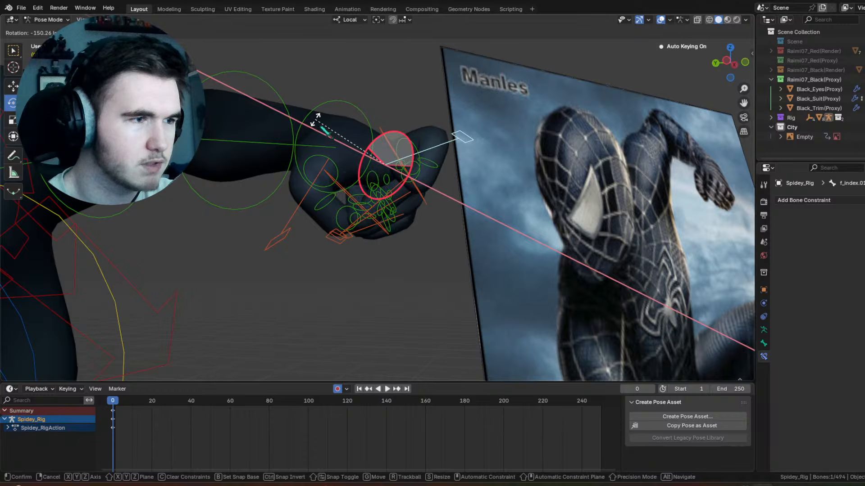
{"action": "left_click", "coordinate": [335, 110]}
Step: Rotate the left thumb's main control -28° about its local X axis and scale it by 1.384 to open the thumb
{"action": "left_click", "coordinate": [289, 223]}
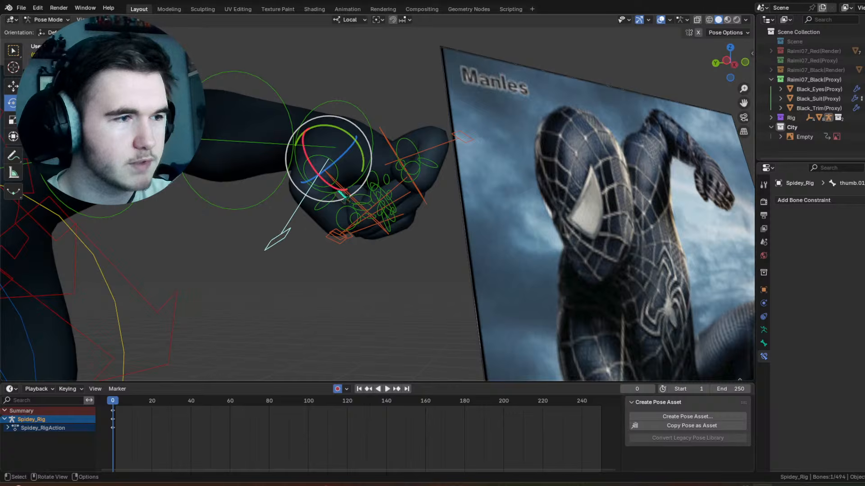
{"action": "key", "text": "r"}
{"action": "key", "text": "x"}
{"action": "key", "text": "x"}
{"action": "left_click", "coordinate": [383, 262]}
{"action": "key", "text": "s"}
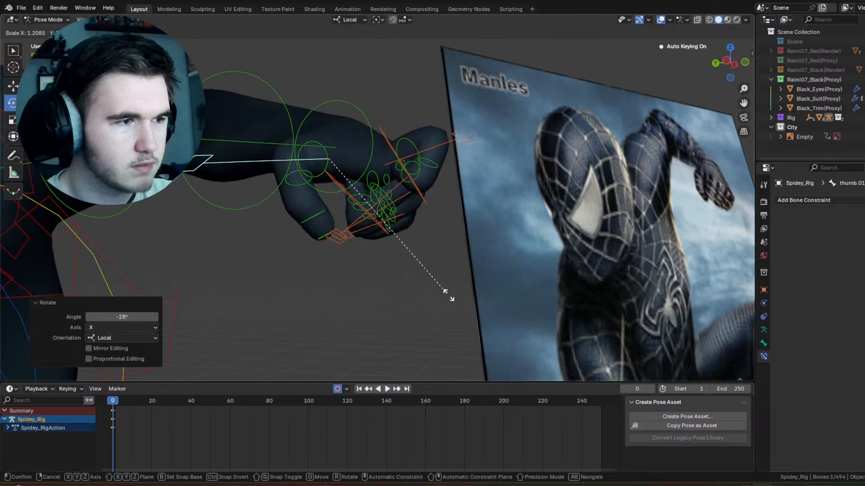
{"action": "left_click", "coordinate": [407, 247]}
Step: Rotate the left index finger's main control -12° in the view plane and scale it up to straighten the finger
{"action": "middle_click_drag", "start_coordinate": [408, 247], "coordinate": [396, 210]}
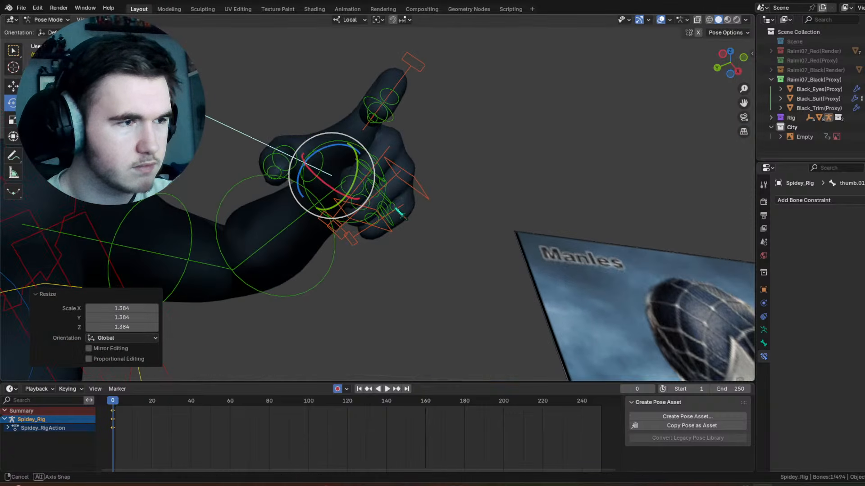
{"action": "left_click", "coordinate": [393, 158]}
{"action": "left_click", "coordinate": [390, 150]}
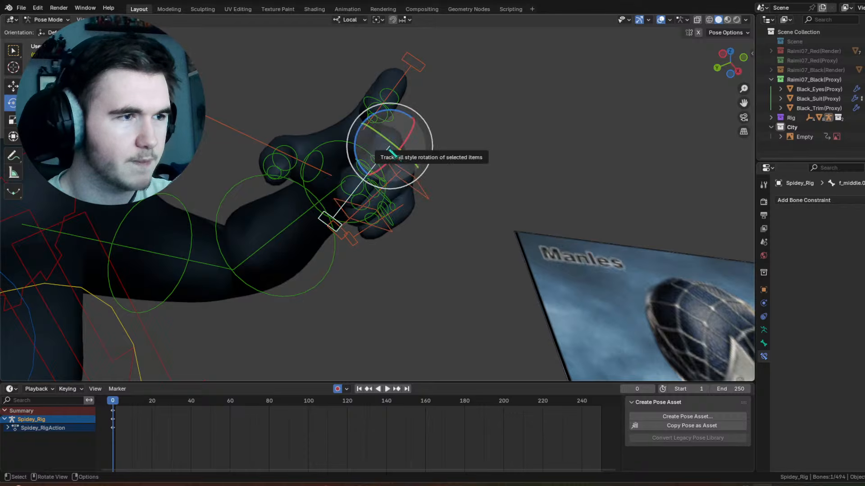
{"action": "left_click", "coordinate": [403, 60]}
{"action": "key", "text": "r"}
{"action": "left_click", "coordinate": [394, 96]}
{"action": "key", "text": "s"}
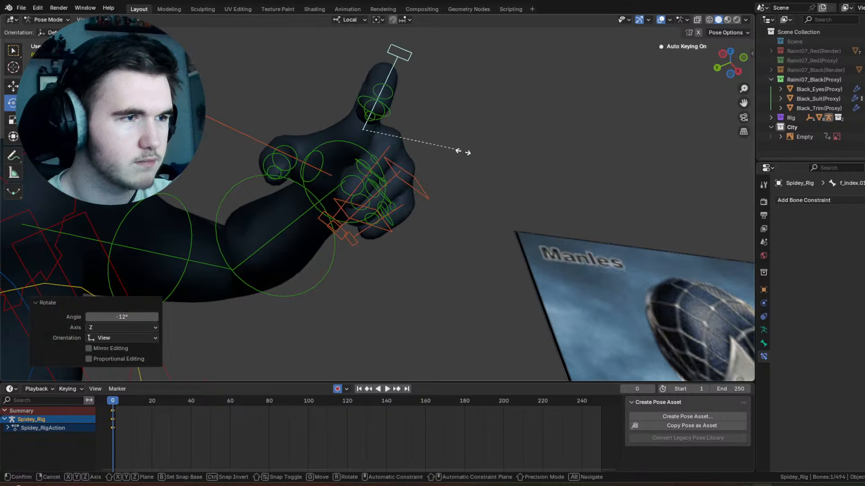
{"action": "left_click", "coordinate": [554, 175]}
Step: Rotate the left middle finger's main control -86.3° about its local X axis and scale it by 1.398
{"action": "middle_click_drag", "start_coordinate": [554, 176], "coordinate": [398, 175]}
{"action": "left_click", "coordinate": [400, 176]}
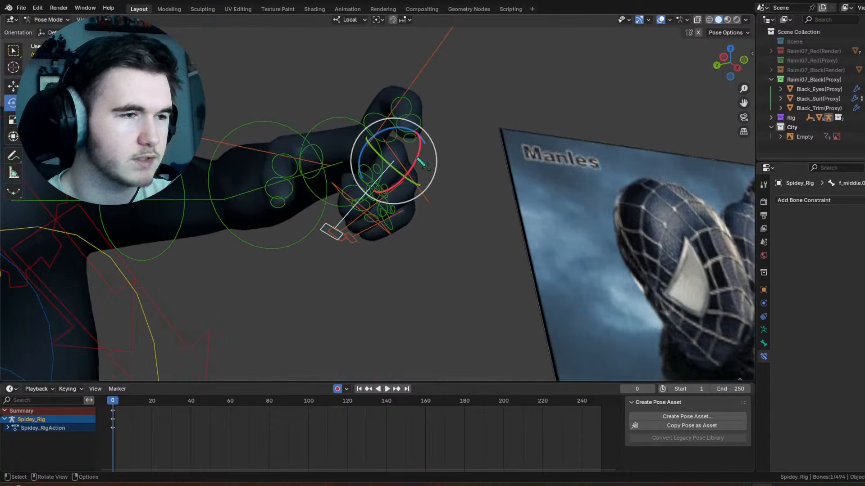
{"action": "left_click_drag", "start_coordinate": [418, 159], "coordinate": [482, 194]}
{"action": "key", "text": "s"}
{"action": "right_click", "coordinate": [509, 217]}
{"action": "key", "text": "s"}
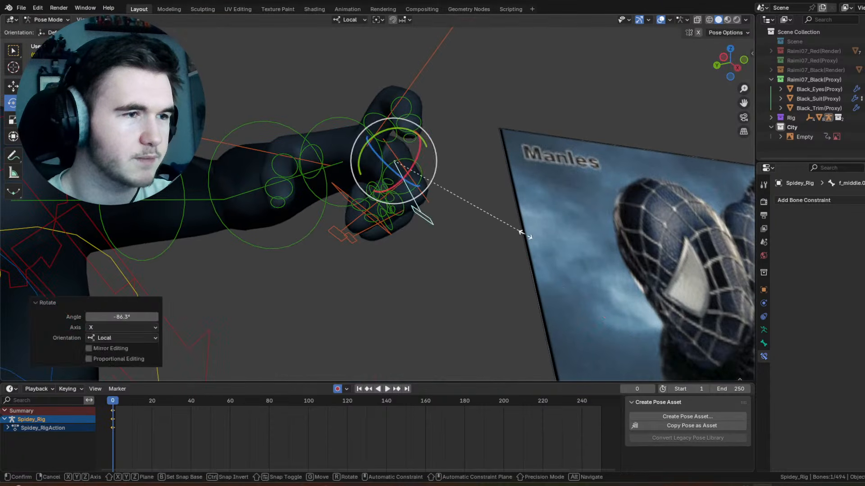
{"action": "left_click", "coordinate": [511, 245]}
Step: Rotate the left middle finger's main control a further -27.9° about its local X axis
{"action": "middle_click_drag", "start_coordinate": [511, 245], "coordinate": [360, 220]}
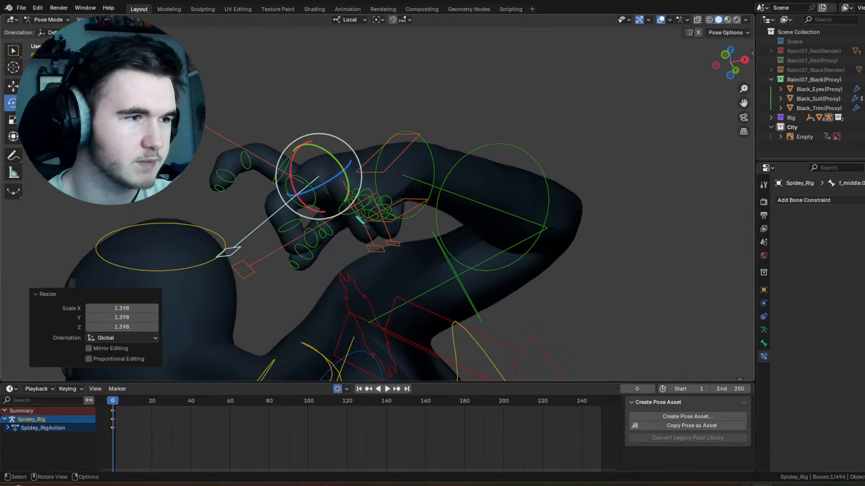
{"action": "left_click_drag", "start_coordinate": [316, 213], "coordinate": [297, 192]}
{"action": "middle_click_drag", "start_coordinate": [296, 191], "coordinate": [344, 210]}
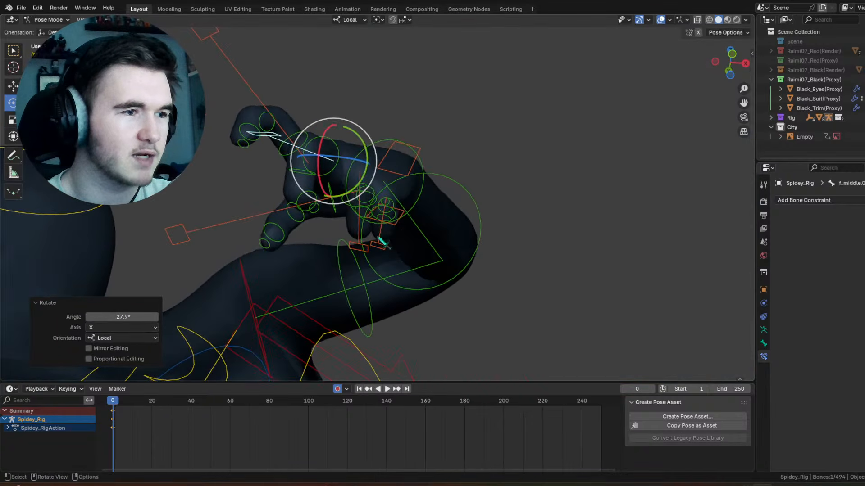
Step: Rotate the left ring finger's main control -43.5° about its local X axis and scale it up to uncurl the finger
{"action": "left_click", "coordinate": [381, 241]}
{"action": "middle_click_drag", "start_coordinate": [383, 245], "coordinate": [487, 240]}
{"action": "left_click", "coordinate": [335, 221]}
{"action": "middle_click_drag", "start_coordinate": [337, 222], "coordinate": [369, 226]}
{"action": "left_click_drag", "start_coordinate": [420, 219], "coordinate": [447, 221]}
{"action": "key", "text": "s"}
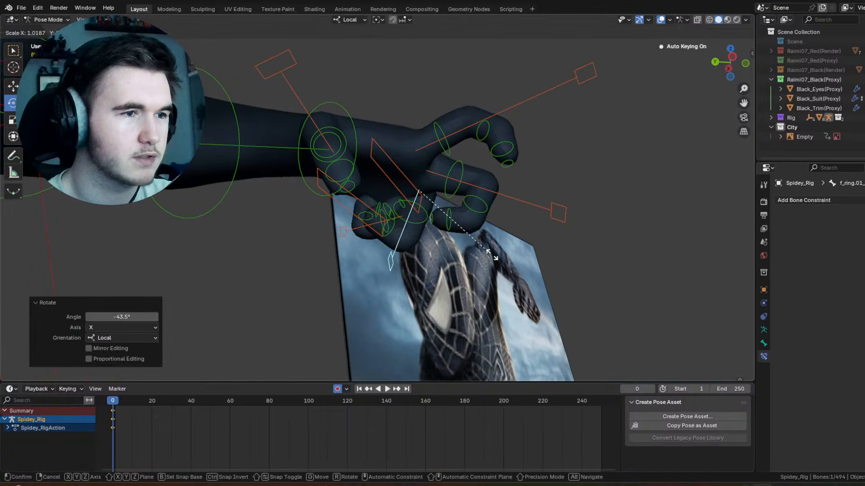
{"action": "left_click", "coordinate": [567, 258]}
Step: Trackball-rotate the left ring finger's main control by -14.3° and 22.9°
{"action": "middle_click_drag", "start_coordinate": [325, 169], "coordinate": [402, 178]}
{"action": "key", "text": "r"}
{"action": "key", "text": "r"}
{"action": "left_click", "coordinate": [399, 231]}
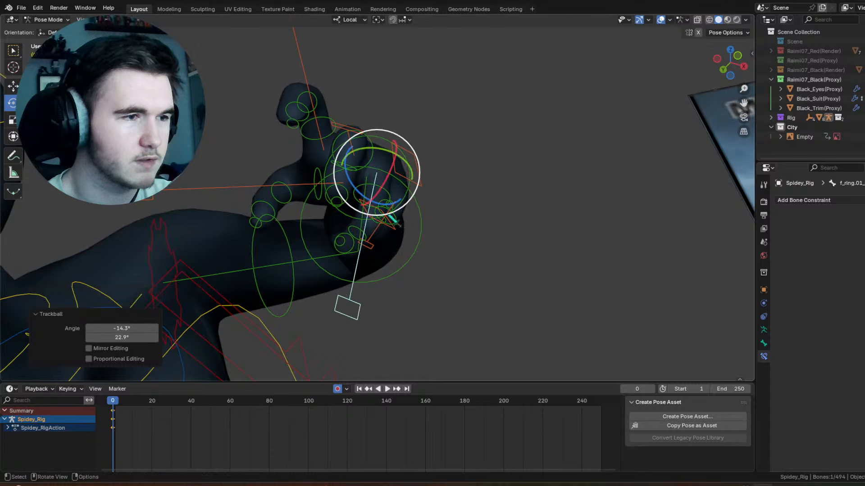
Step: Rotate the left pinky's main control -12° in the view plane and adjust it with a trackball rotation
{"action": "left_click", "coordinate": [395, 220]}
{"action": "key", "text": "r"}
{"action": "left_click", "coordinate": [407, 193]}
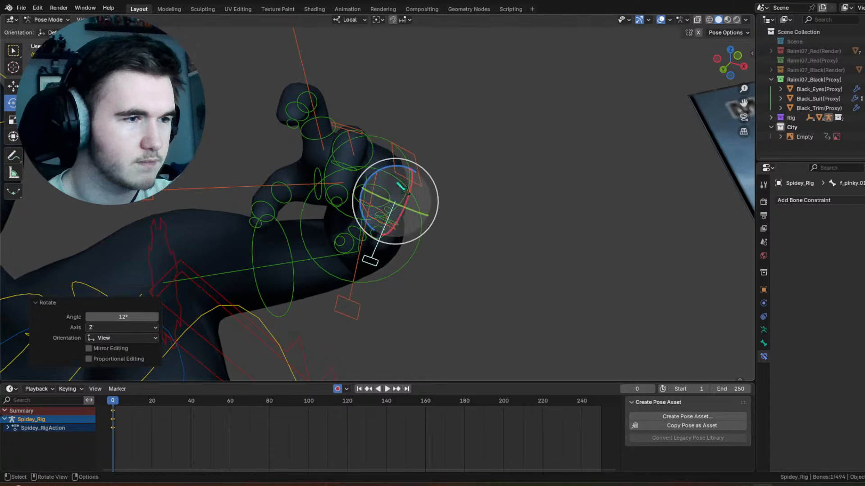
{"action": "key", "text": "r"}
{"action": "key", "text": "r"}
{"action": "left_click", "coordinate": [410, 191]}
Step: Try a trackball rotation of the left palm bone by -15.5° and 6.3°
{"action": "left_click", "coordinate": [397, 150]}
{"action": "key", "text": "r"}
{"action": "key", "text": "r"}
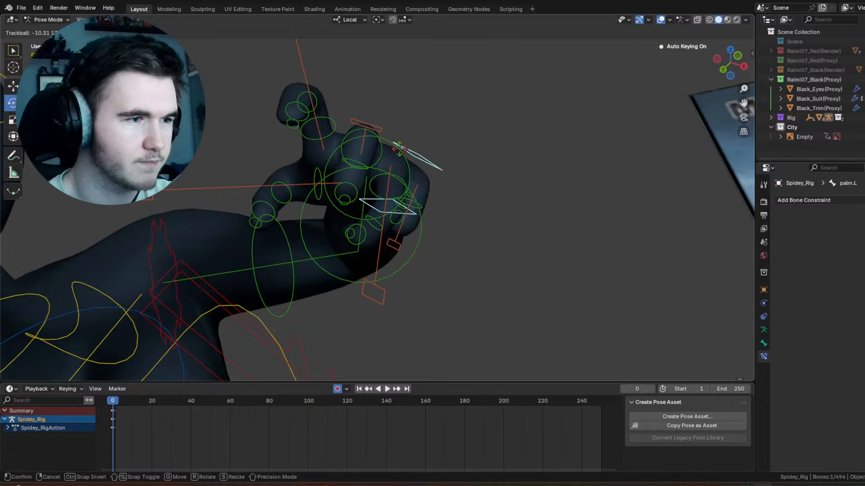
{"action": "left_click", "coordinate": [400, 149]}
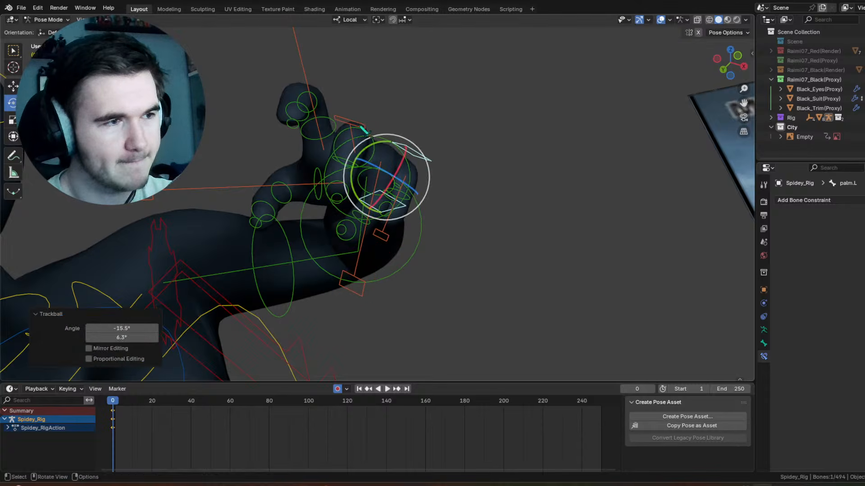
Step: Rotate the left index finger's main control about 12.5° around its local Y axis
{"action": "left_click", "coordinate": [346, 133]}
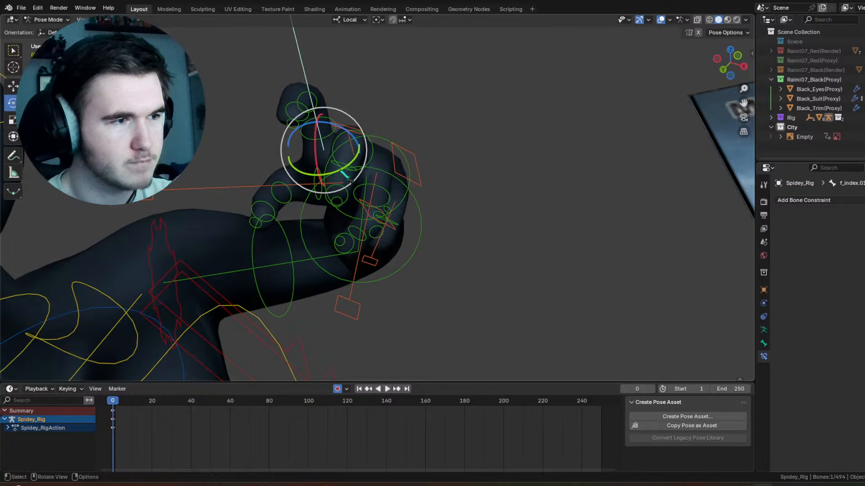
{"action": "key", "text": "r"}
{"action": "key", "text": "y"}
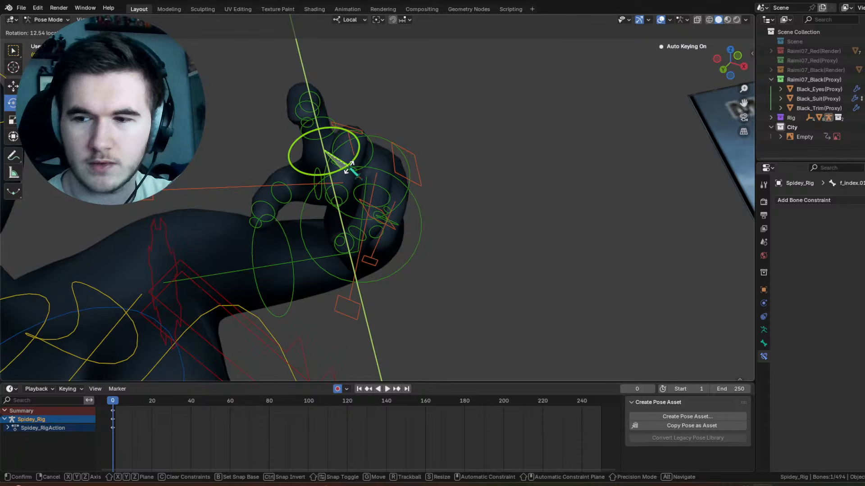
{"action": "left_click", "coordinate": [349, 167]}
Step: Trackball-rotate the left middle finger's main control by -15.5° and 3.44°
{"action": "left_click", "coordinate": [391, 142]}
{"action": "middle_click_drag", "start_coordinate": [391, 143], "coordinate": [405, 139]}
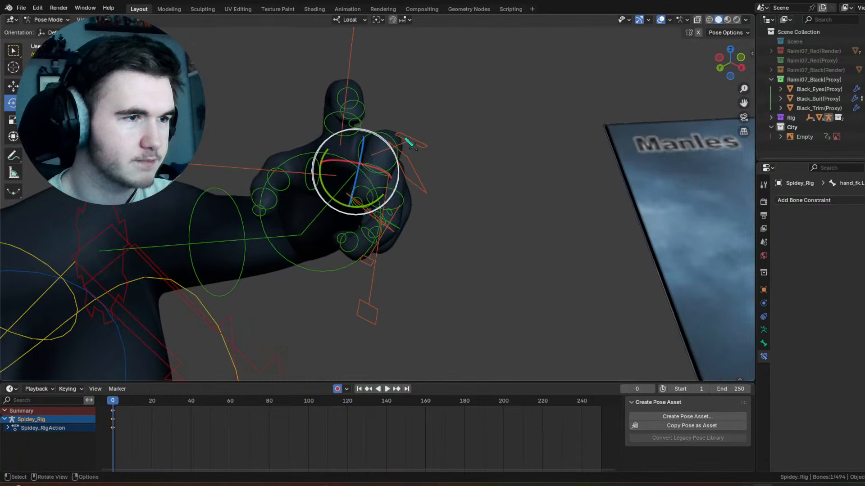
{"action": "left_click", "coordinate": [403, 144]}
{"action": "key", "text": "r"}
{"action": "key", "text": "r"}
{"action": "left_click", "coordinate": [407, 191]}
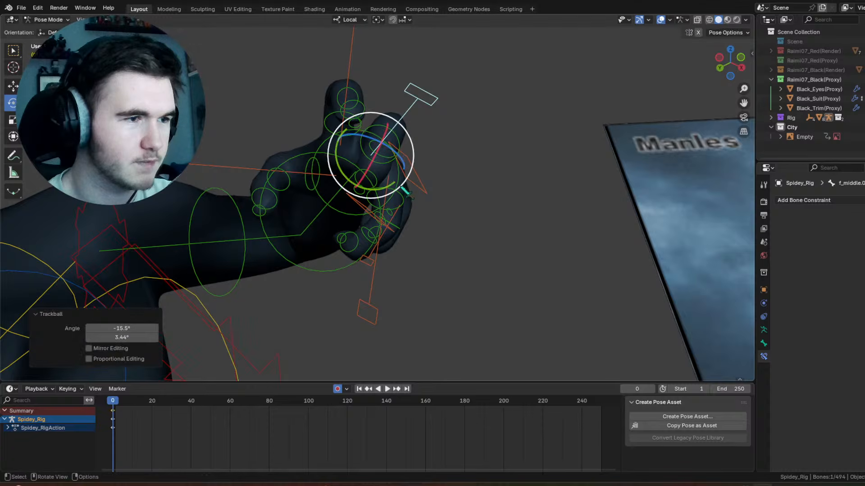
Step: Trackball-rotate the left ring finger's main control to lift the finger outward from the palm
{"action": "left_click", "coordinate": [396, 182]}
{"action": "middle_click_drag", "start_coordinate": [396, 183], "coordinate": [399, 163]}
{"action": "key", "text": "r"}
{"action": "key", "text": "r"}
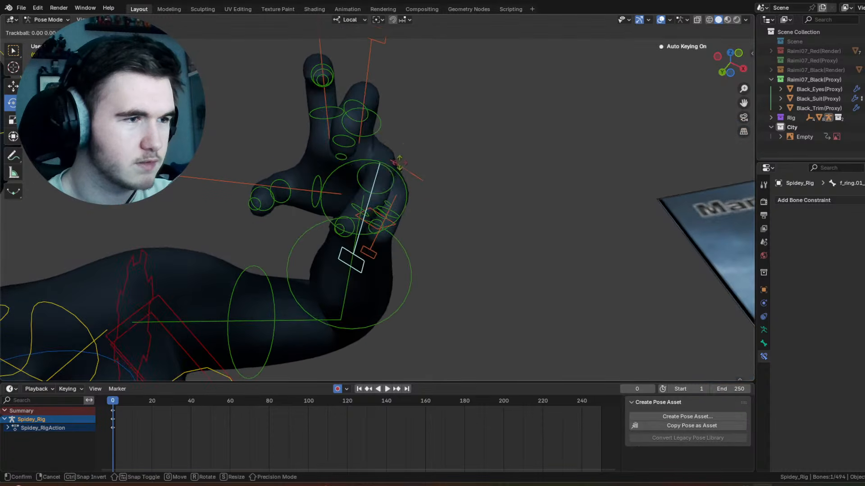
{"action": "left_click", "coordinate": [450, 158]}
Step: Rotate the left pinky's main control 40.9° in the view plane
{"action": "left_click", "coordinate": [397, 201]}
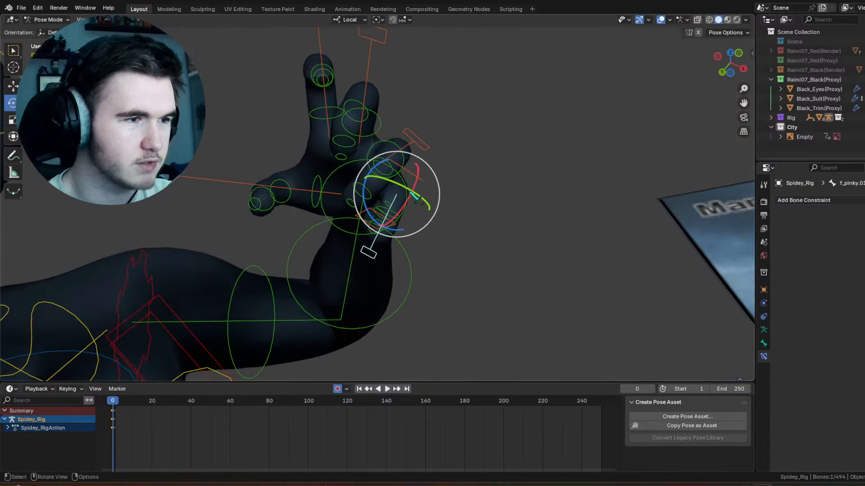
{"action": "middle_click_drag", "start_coordinate": [420, 196], "coordinate": [433, 158]}
{"action": "key", "text": "r"}
Step: Hide the overlays, scale up the left pinky's main control, and trackball-rotate it by -48.7° and 19.5°
{"action": "key", "text": "r"}
{"action": "left_click", "coordinate": [446, 174]}
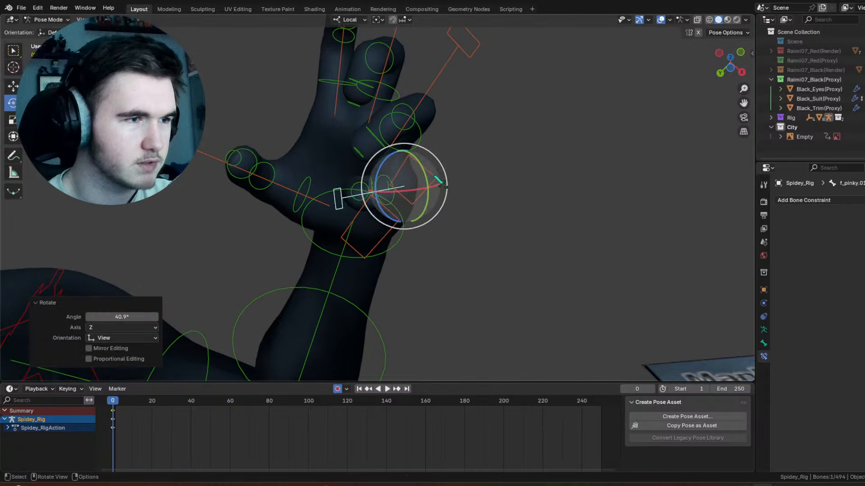
{"action": "left_click", "coordinate": [661, 20]}
{"action": "middle_click_drag", "start_coordinate": [426, 140], "coordinate": [390, 170]}
{"action": "key", "text": "s"}
{"action": "left_click", "coordinate": [586, 291]}
{"action": "key", "text": "r"}
{"action": "key", "text": "r"}
{"action": "left_click", "coordinate": [433, 156]}
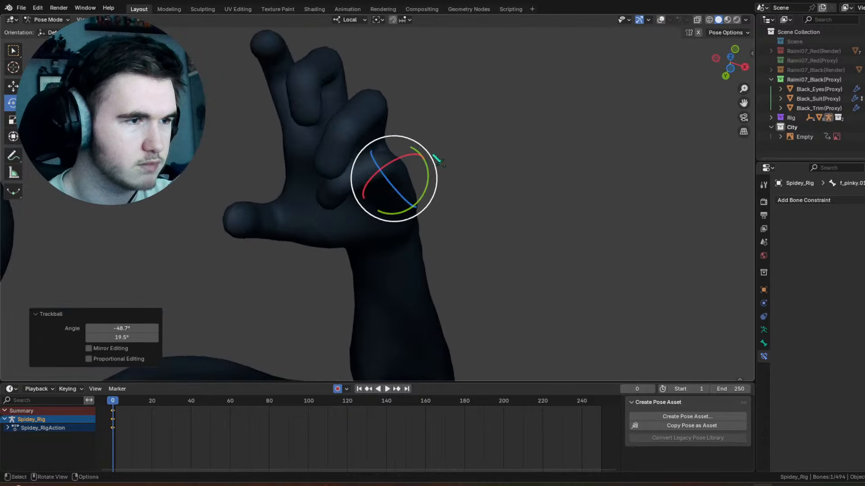
Step: Refine the left pinky's angle from several views, finishing with a trackball rotation of -1.72° and -10.3°
{"action": "key", "text": "r"}
{"action": "left_click", "coordinate": [423, 162]}
{"action": "key", "text": "r"}
{"action": "key", "text": "r"}
{"action": "left_click_drag", "start_coordinate": [431, 167], "coordinate": [432, 168]}
{"action": "middle_click_drag", "start_coordinate": [432, 169], "coordinate": [457, 191]}
{"action": "left_click_drag", "start_coordinate": [427, 167], "coordinate": [418, 182]}
{"action": "left_click_drag", "start_coordinate": [415, 181], "coordinate": [412, 175]}
{"action": "left_click", "coordinate": [414, 175]}
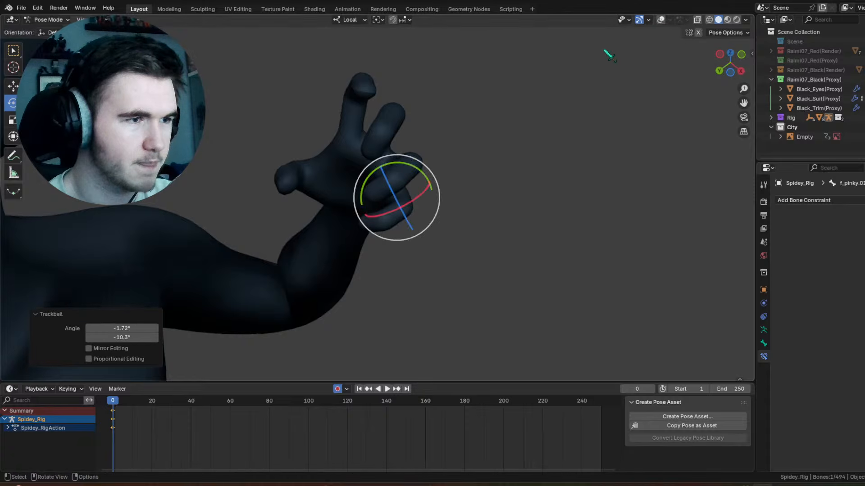
Step: Show the overlays and trackball-rotate the left ring finger's main control by -7.45° and -3.44°
{"action": "left_click", "coordinate": [660, 21]}
{"action": "scroll", "coordinate": [394, 160], "scroll_direction": "up", "scroll_amount": 3}
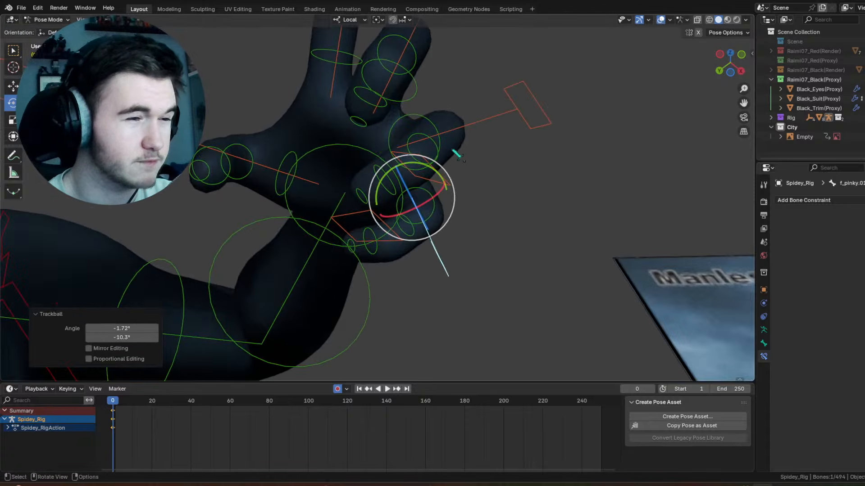
{"action": "middle_click_drag", "start_coordinate": [457, 154], "coordinate": [442, 139]}
{"action": "left_click", "coordinate": [401, 98]}
{"action": "left_click_drag", "start_coordinate": [402, 116], "coordinate": [399, 110]}
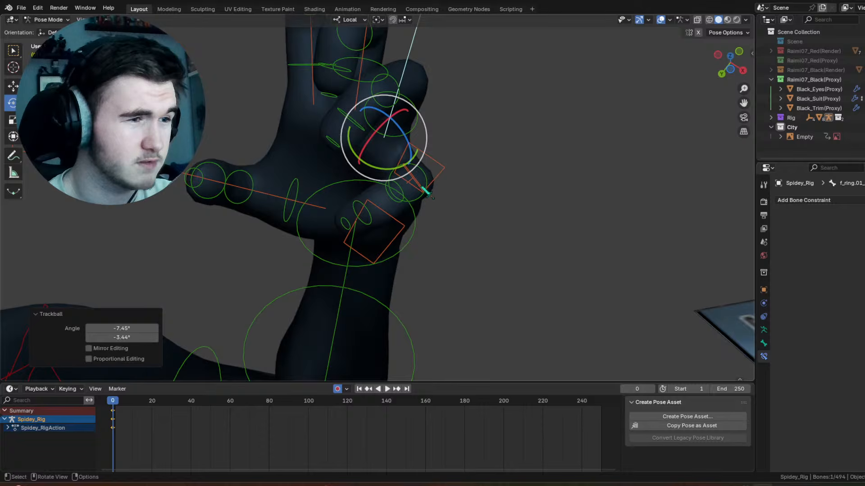
Step: Rotate the left pinky's main control outward, and clear the transforms on the left palm bone
{"action": "left_click", "coordinate": [430, 196]}
{"action": "left_click_drag", "start_coordinate": [429, 189], "coordinate": [428, 177]}
{"action": "left_click", "coordinate": [442, 172]}
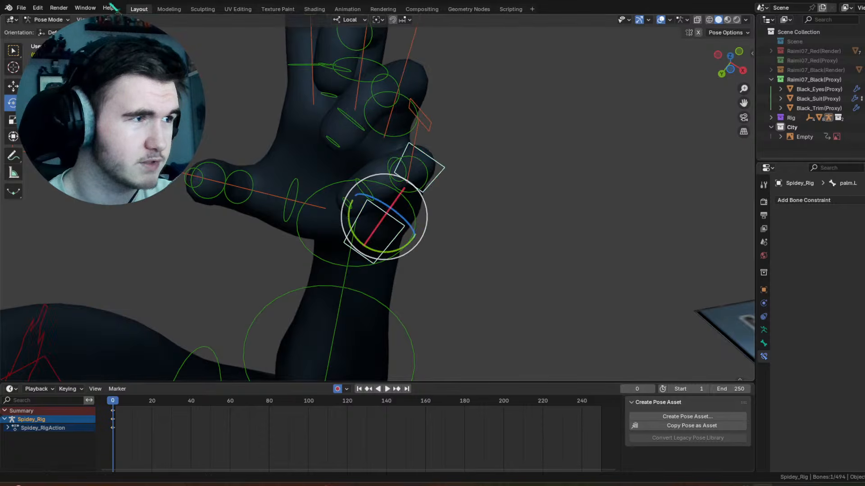
{"action": "left_click", "coordinate": [123, 20]}
{"action": "mouse_move", "coordinate": [173, 40]}
{"action": "left_click", "coordinate": [292, 42]}
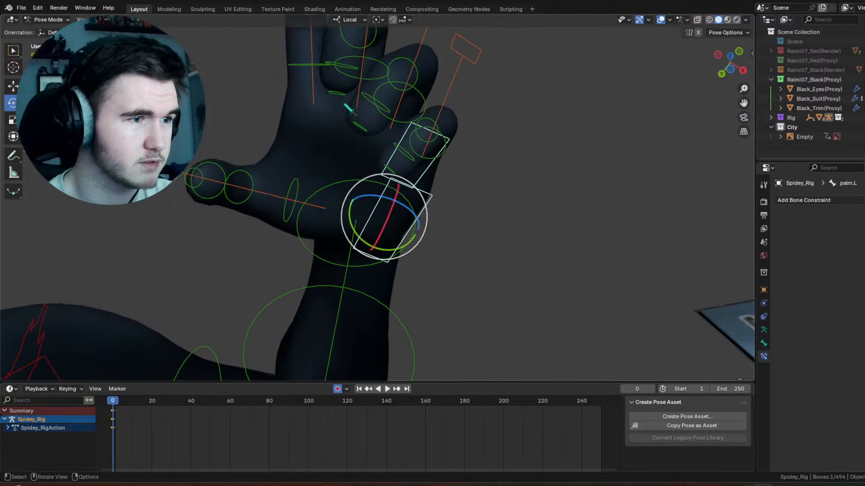
Step: Rotate the left palm bone slightly to tuck the outer side of the hand back in
{"action": "scroll", "coordinate": [427, 132], "scroll_direction": "down", "scroll_amount": 3}
{"action": "middle_click_drag", "start_coordinate": [428, 132], "coordinate": [397, 151]}
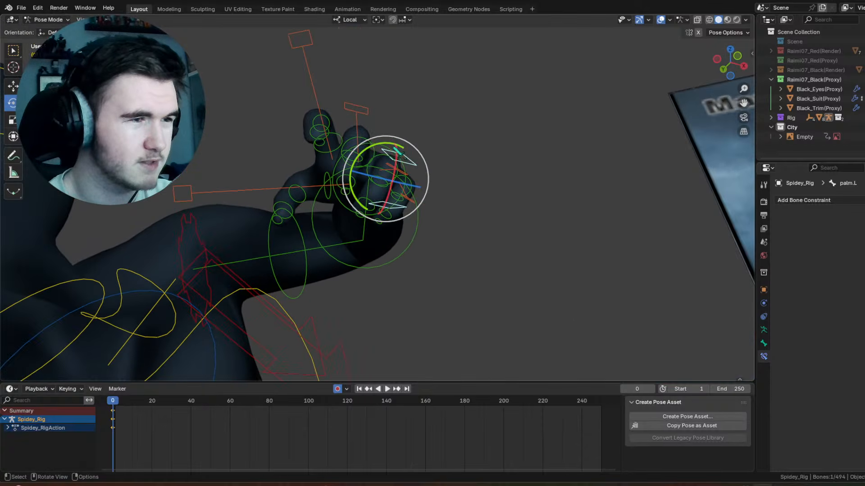
{"action": "left_click_drag", "start_coordinate": [409, 152], "coordinate": [407, 161]}
{"action": "left_click_drag", "start_coordinate": [405, 163], "coordinate": [400, 171]}
{"action": "left_click", "coordinate": [396, 222]}
Step: Trackball-rotate the left pinky's main control by 5.16° and 5.73°
{"action": "scroll", "coordinate": [396, 224], "scroll_direction": "up", "scroll_amount": 2}
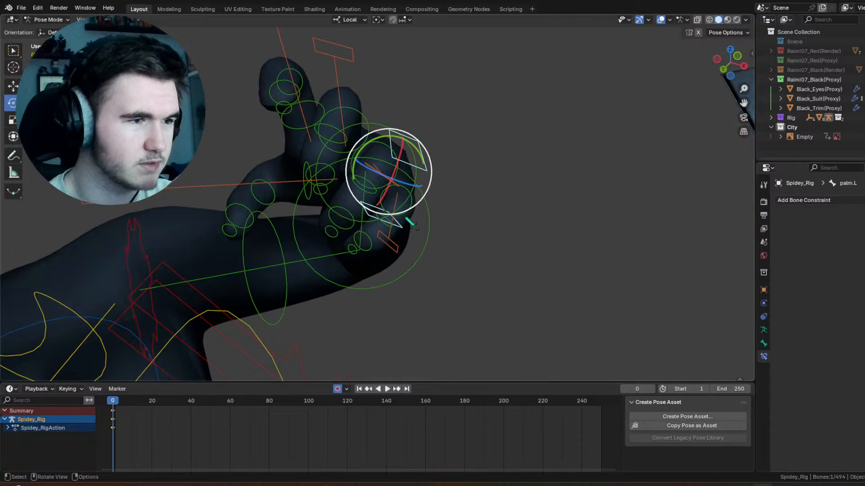
{"action": "left_click", "coordinate": [395, 230]}
{"action": "middle_click_drag", "start_coordinate": [395, 230], "coordinate": [398, 241]}
{"action": "left_click_drag", "start_coordinate": [431, 175], "coordinate": [430, 188]}
{"action": "left_click_drag", "start_coordinate": [421, 193], "coordinate": [426, 198]}
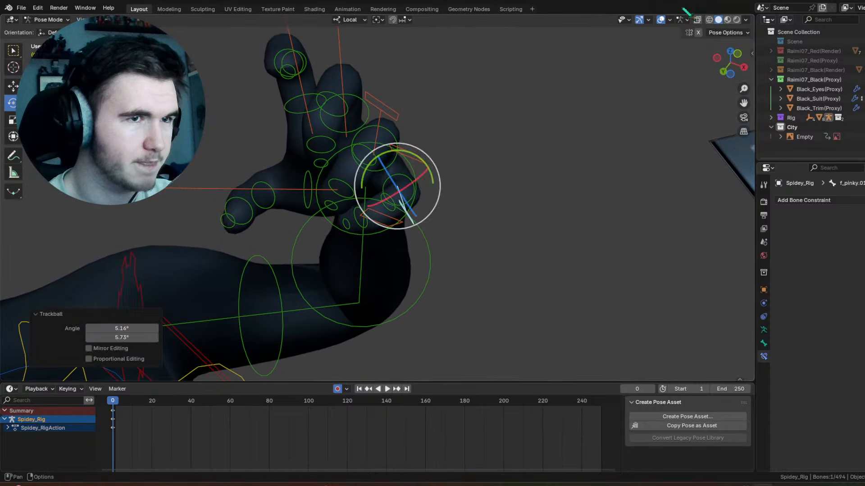
Step: Hide the overlays and check the opened left hand within the overall pose
{"action": "left_click", "coordinate": [661, 20]}
{"action": "scroll", "coordinate": [482, 135], "scroll_direction": "down", "scroll_amount": 6}
{"action": "middle_click_drag", "start_coordinate": [483, 136], "coordinate": [481, 172]}
{"action": "scroll", "coordinate": [521, 197], "scroll_direction": "down", "scroll_amount": 4}
{"action": "scroll", "coordinate": [524, 133], "scroll_direction": "up", "scroll_amount": 5}
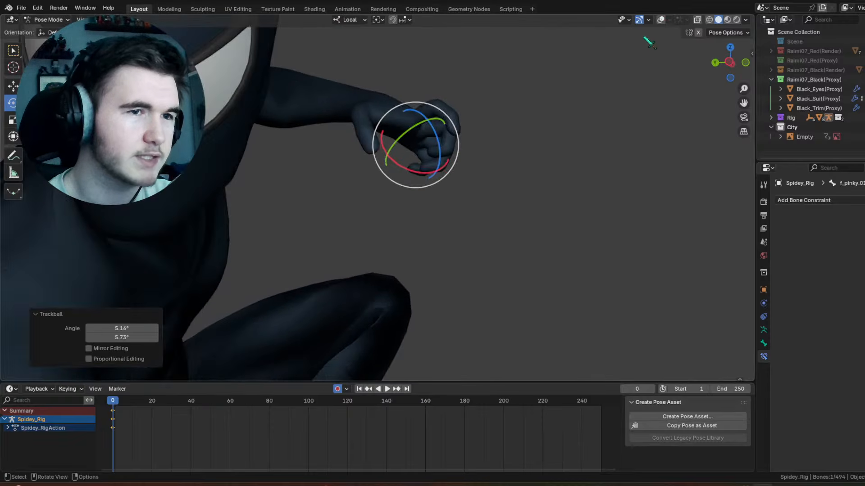
Step: Show the overlays and try scaling the left index finger's main control
{"action": "left_click", "coordinate": [660, 20]}
{"action": "left_click", "coordinate": [470, 101]}
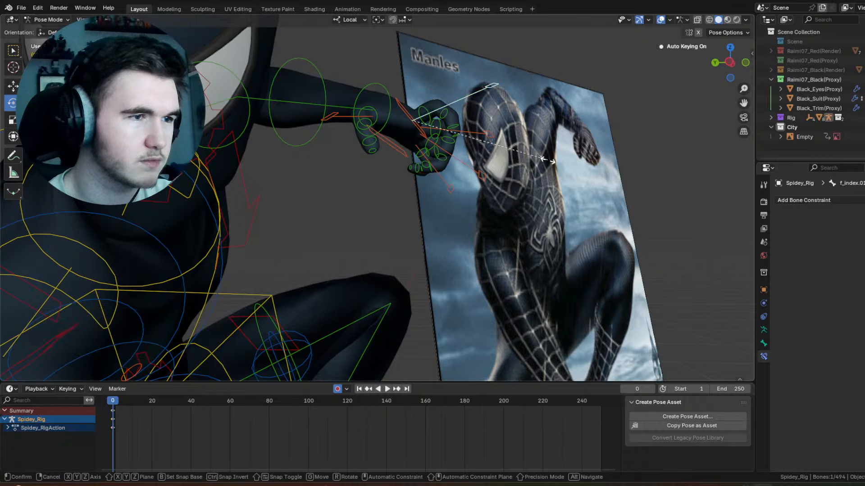
{"action": "key", "text": "s"}
{"action": "key", "text": "Escape"}
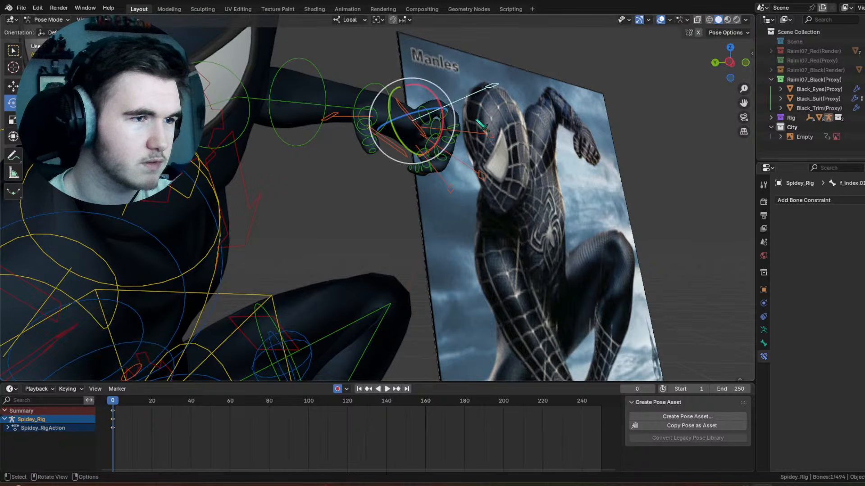
{"action": "left_click", "coordinate": [462, 118]}
{"action": "key", "text": "ctrl+z"}
{"action": "left_click", "coordinate": [483, 168]}
{"action": "key", "text": "s"}
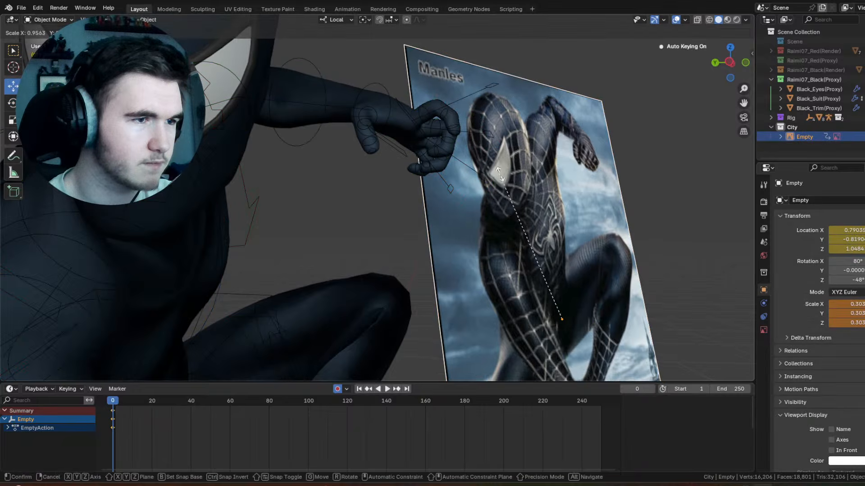
{"action": "key", "text": "Escape"}
{"action": "key", "text": "ctrl+z"}
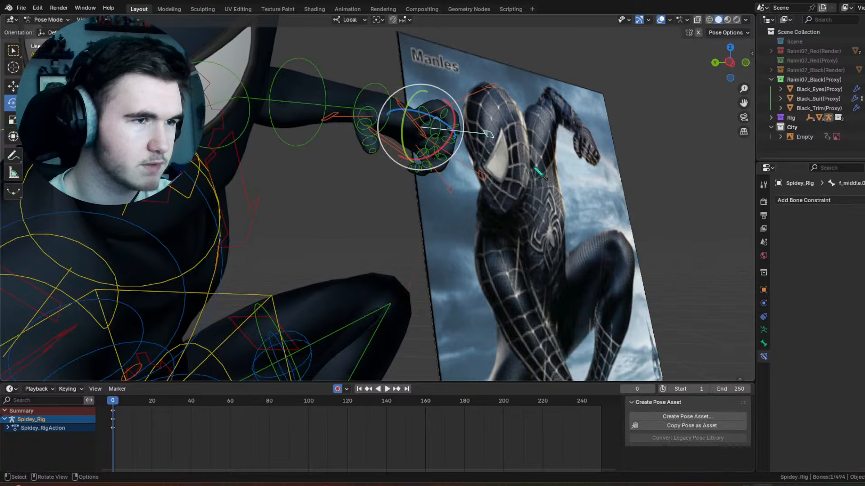
{"action": "key", "text": "s"}
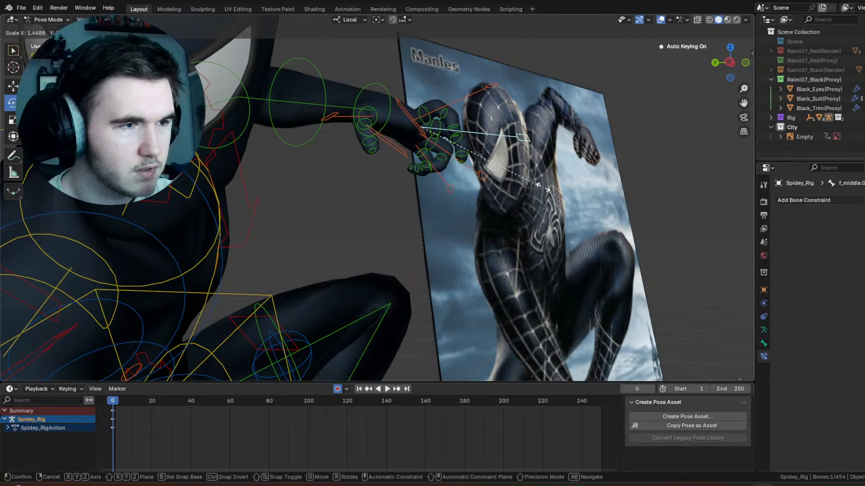
{"action": "right_click", "coordinate": [528, 187]}
Step: Scale the left pinky's main control by 1.251
{"action": "left_click", "coordinate": [446, 198]}
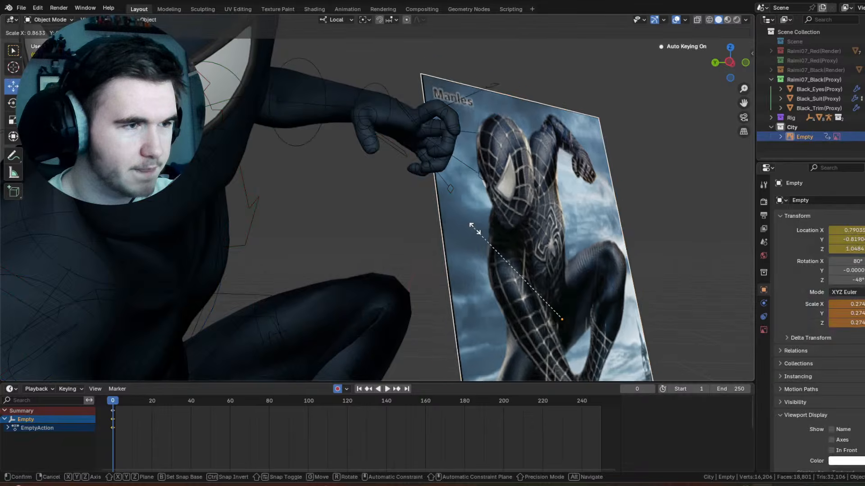
{"action": "key", "text": "ctrl+z"}
{"action": "key", "text": "s"}
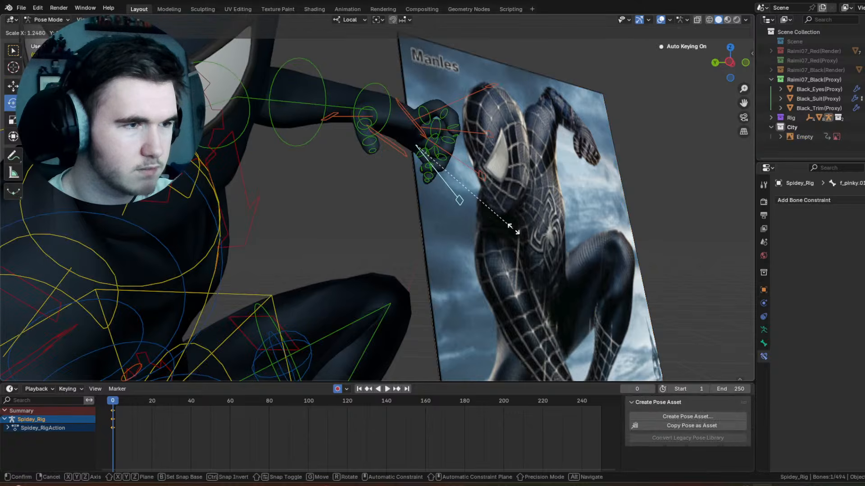
{"action": "left_click", "coordinate": [513, 229]}
Step: Trackball-rotate the left hand's FK control by -29.8° and 5.16°, with the overlays hidden
{"action": "middle_click_drag", "start_coordinate": [511, 170], "coordinate": [517, 142]}
{"action": "scroll", "coordinate": [396, 173], "scroll_direction": "up", "scroll_amount": 4}
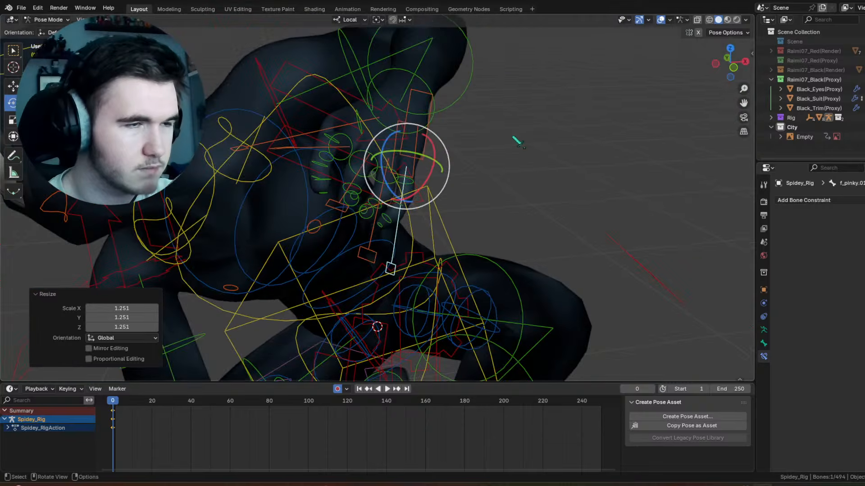
{"action": "left_click", "coordinate": [435, 97]}
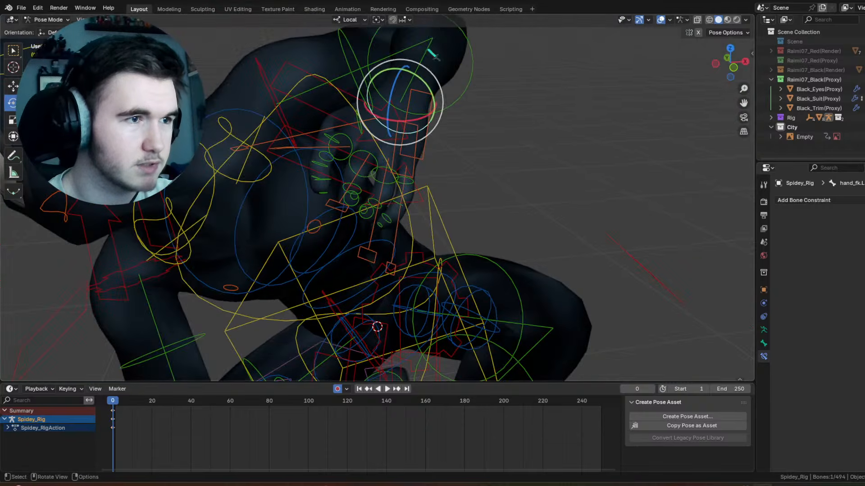
{"action": "left_click", "coordinate": [511, 113]}
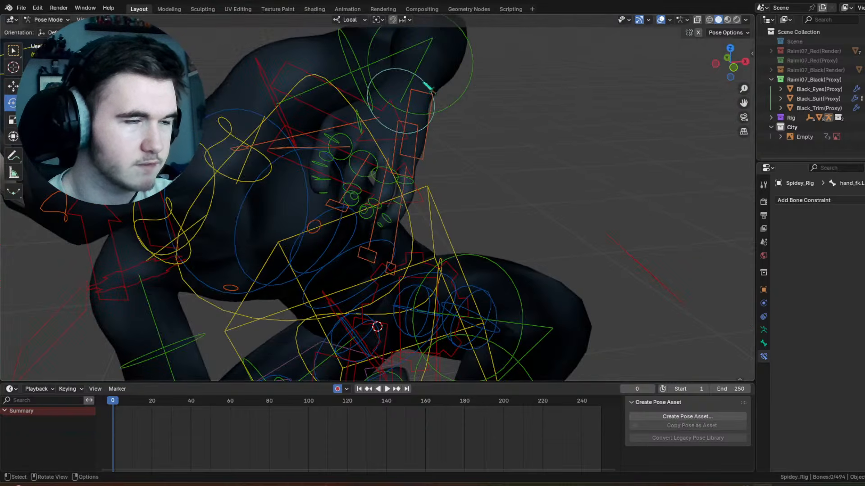
{"action": "left_click", "coordinate": [424, 83]}
{"action": "left_click", "coordinate": [660, 19]}
{"action": "middle_click_drag", "start_coordinate": [559, 88], "coordinate": [402, 141]}
{"action": "left_click", "coordinate": [360, 138]}
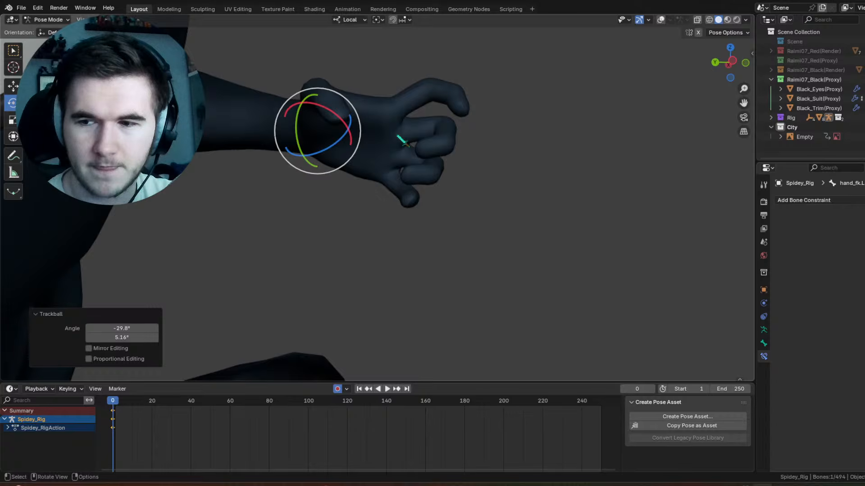
Step: Rotate the left hand's FK control by -10.8° about the view axis and -7.95° about its local X axis
{"action": "middle_click_drag", "start_coordinate": [402, 141], "coordinate": [437, 124]}
{"action": "left_click_drag", "start_coordinate": [431, 118], "coordinate": [426, 97]}
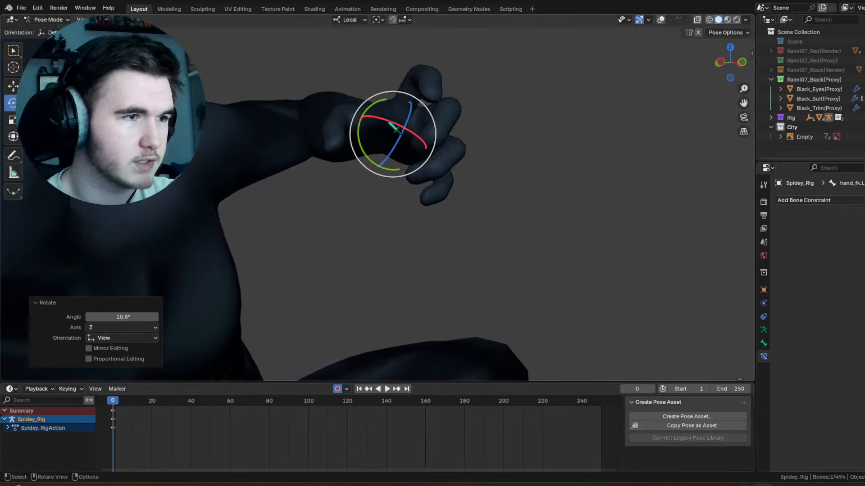
{"action": "left_click_drag", "start_coordinate": [393, 123], "coordinate": [391, 112]}
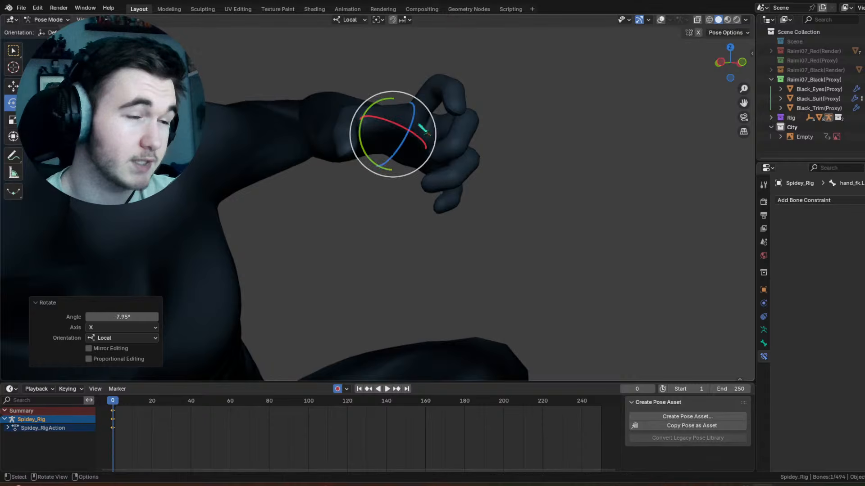
Step: Show the overlays and scale up the left middle finger's main control to extend that finger
{"action": "scroll", "coordinate": [418, 124], "scroll_direction": "down", "scroll_amount": 2}
{"action": "middle_click_drag", "start_coordinate": [418, 124], "coordinate": [461, 110]}
{"action": "scroll", "coordinate": [461, 110], "scroll_direction": "down", "scroll_amount": 2}
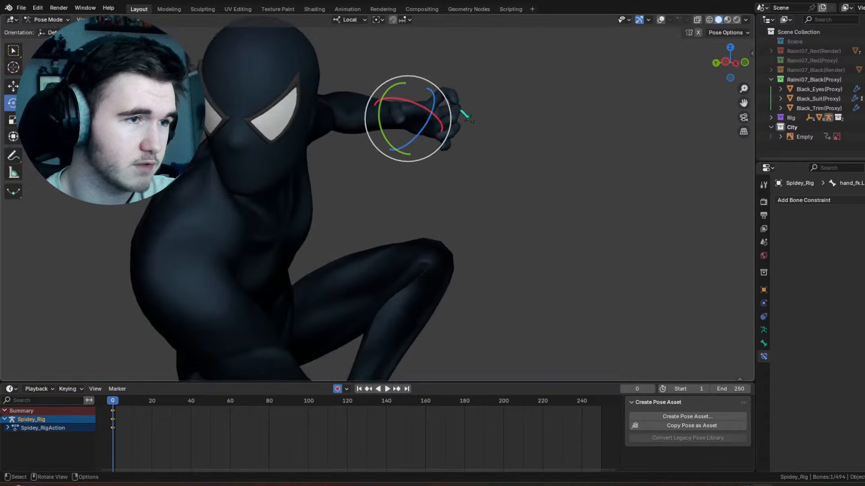
{"action": "left_click", "coordinate": [661, 19]}
{"action": "middle_click_drag", "start_coordinate": [521, 125], "coordinate": [498, 178], "text": "shift"}
{"action": "scroll", "coordinate": [495, 175], "scroll_direction": "up", "scroll_amount": 3}
{"action": "left_click", "coordinate": [485, 141]}
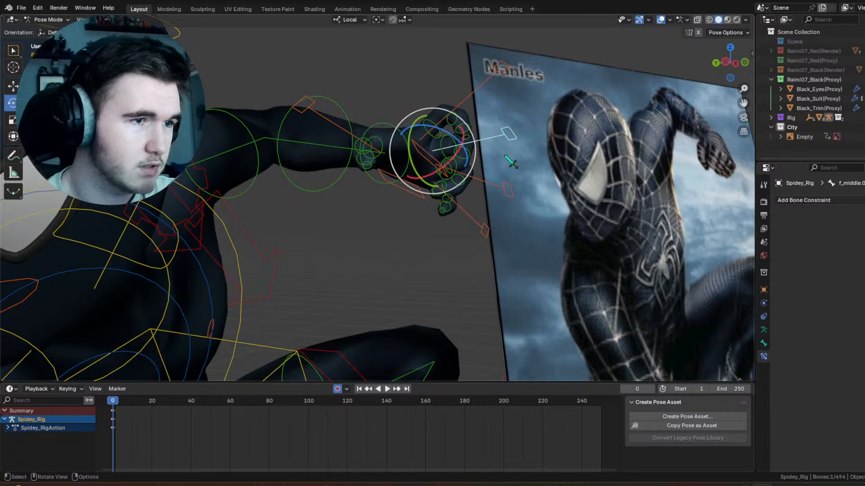
{"action": "key", "text": "s"}
{"action": "left_click", "coordinate": [518, 165]}
Step: Scale the left pinky's main control by about 0.82 and the left ring finger's main control by 1.263
{"action": "left_click", "coordinate": [483, 211]}
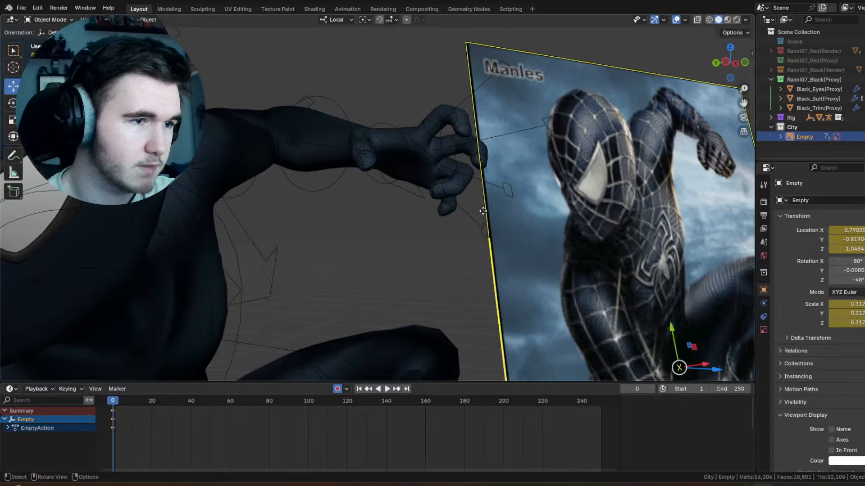
{"action": "left_click", "coordinate": [482, 227]}
{"action": "key", "text": "s"}
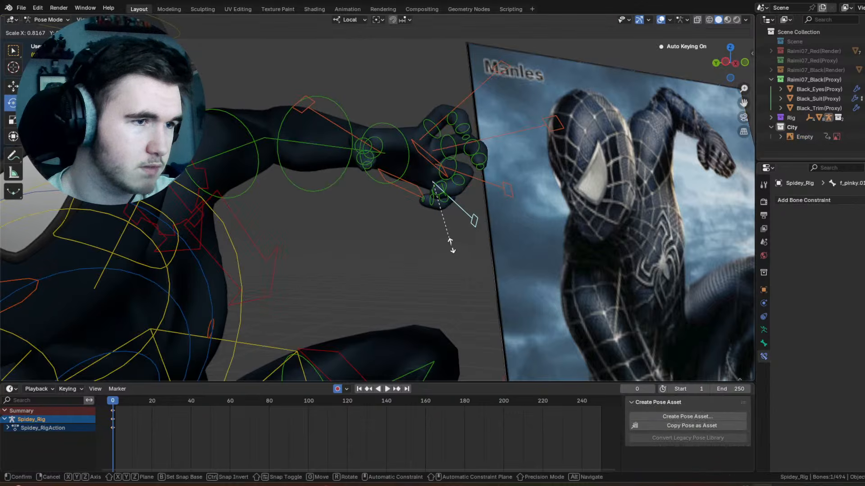
{"action": "left_click", "coordinate": [451, 246]}
{"action": "left_click", "coordinate": [486, 190]}
{"action": "key", "text": "s"}
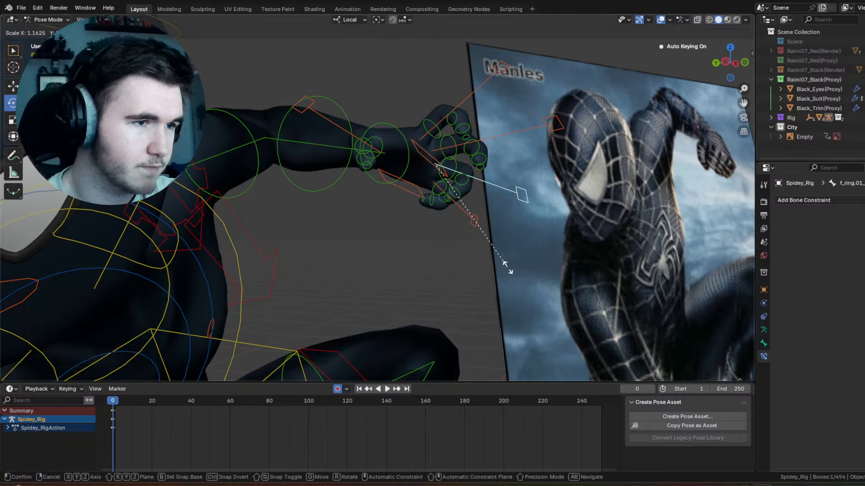
{"action": "left_click", "coordinate": [545, 258]}
Step: Trackball-rotate the left thumb's main control by about 19.5° and 8°
{"action": "scroll", "coordinate": [543, 217], "scroll_direction": "down", "scroll_amount": 2}
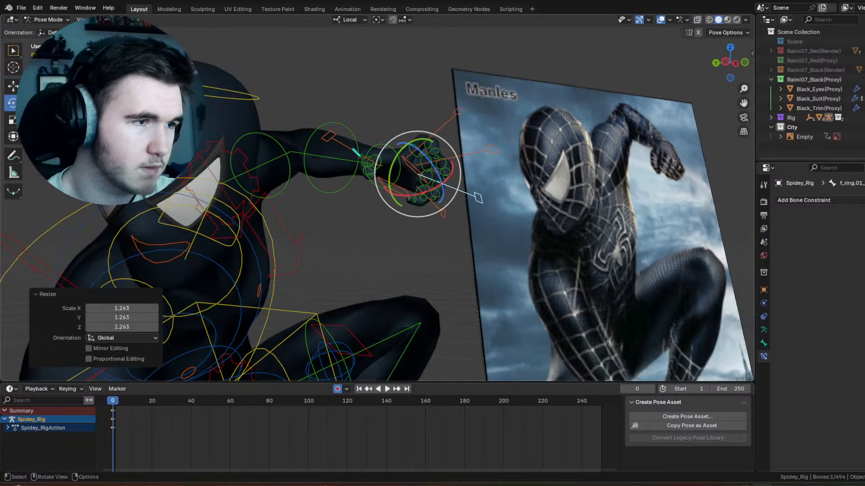
{"action": "left_click", "coordinate": [355, 153]}
{"action": "key", "text": "r"}
{"action": "key", "text": "r"}
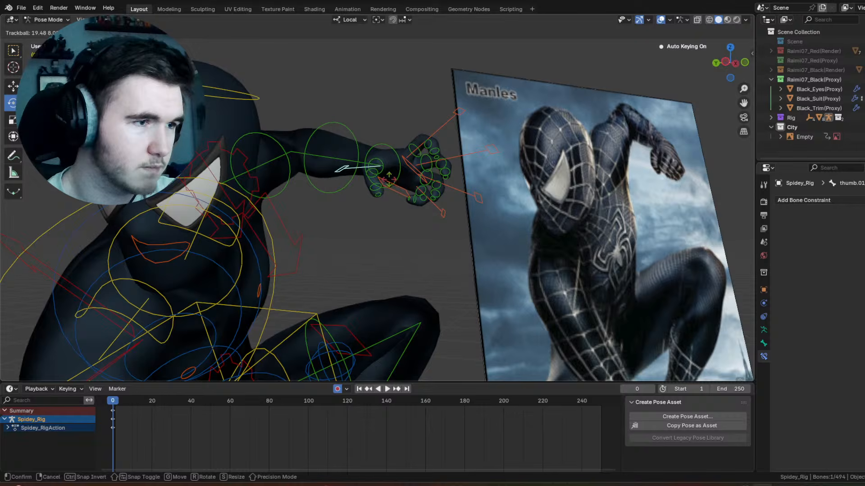
{"action": "left_click", "coordinate": [390, 176]}
Step: Hide the overlays and check the left hand's finger shapes against the whole pose
{"action": "left_click", "coordinate": [429, 86]}
{"action": "left_click", "coordinate": [660, 20]}
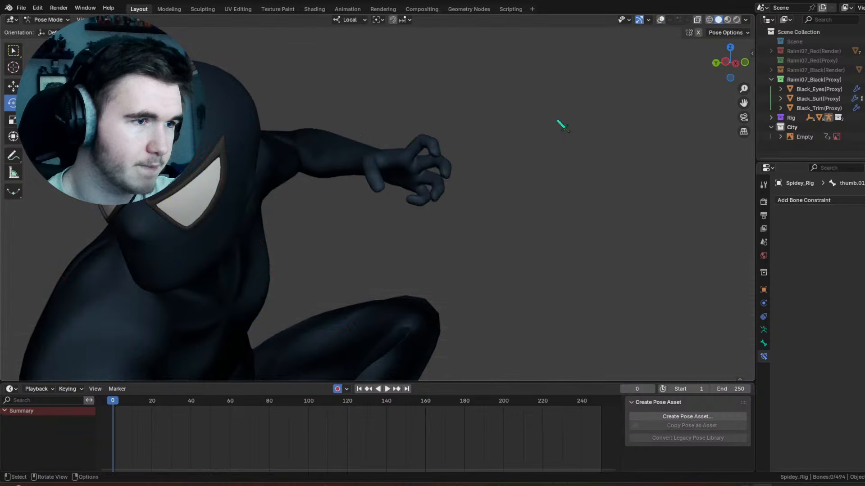
{"action": "scroll", "coordinate": [512, 168], "scroll_direction": "down", "scroll_amount": 4}
{"action": "middle_click_drag", "start_coordinate": [512, 140], "coordinate": [482, 129]}
{"action": "scroll", "coordinate": [505, 118], "scroll_direction": "up", "scroll_amount": 5}
Step: Show the overlays and scale the left middle finger's main control by 0.899
{"action": "left_click", "coordinate": [661, 20]}
{"action": "middle_click_drag", "start_coordinate": [463, 178], "coordinate": [500, 151]}
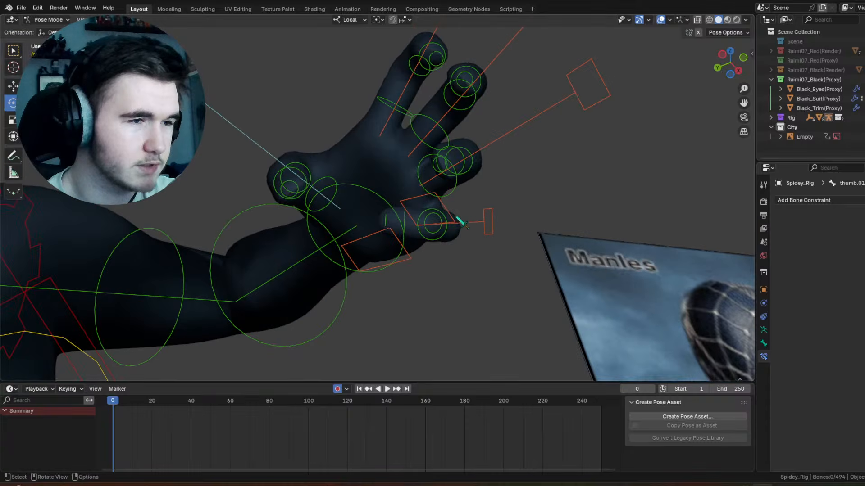
{"action": "left_click", "coordinate": [458, 219]}
{"action": "middle_click_drag", "start_coordinate": [459, 219], "coordinate": [444, 231]}
{"action": "left_click_drag", "start_coordinate": [466, 234], "coordinate": [485, 194]}
{"action": "left_click", "coordinate": [481, 125]}
{"action": "left_click_drag", "start_coordinate": [450, 170], "coordinate": [474, 58]}
{"action": "left_click", "coordinate": [455, 65]}
{"action": "key", "text": "s"}
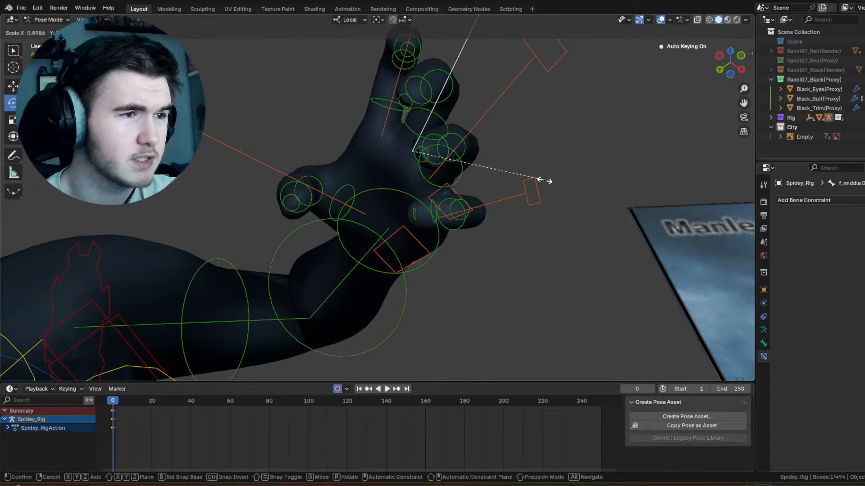
{"action": "left_click", "coordinate": [542, 179]}
Step: Rotate the left pinky's main control by 7.38° about its local X axis
{"action": "middle_click_drag", "start_coordinate": [543, 179], "coordinate": [473, 229]}
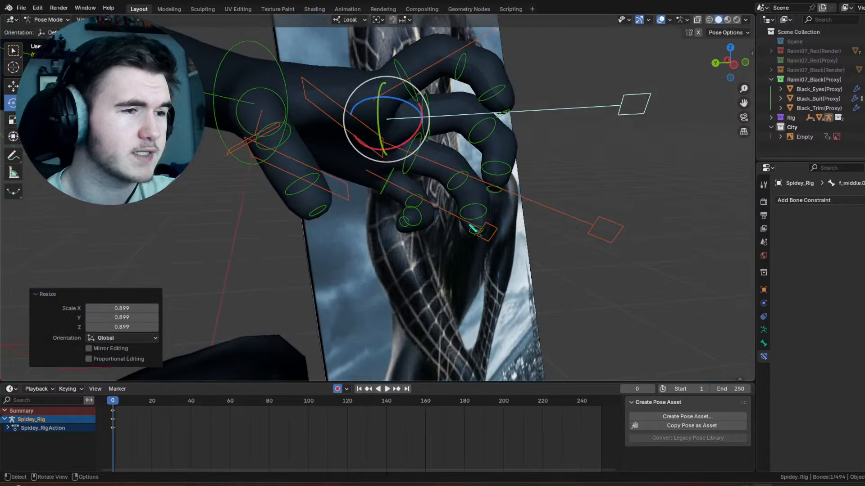
{"action": "left_click", "coordinate": [430, 209]}
{"action": "left_click_drag", "start_coordinate": [386, 192], "coordinate": [378, 193]}
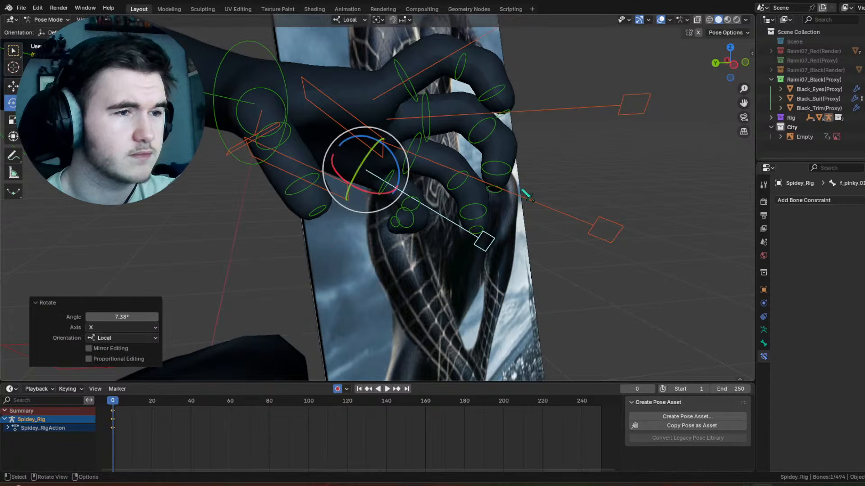
Step: Examine the reference image's hands and overall pose, and compare them with the rig
{"action": "left_click", "coordinate": [531, 205]}
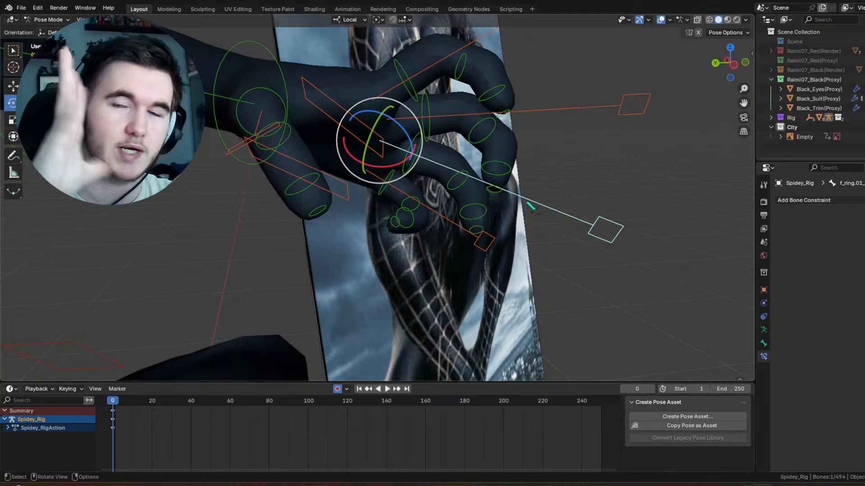
{"action": "scroll", "coordinate": [526, 208], "scroll_direction": "down", "scroll_amount": 4}
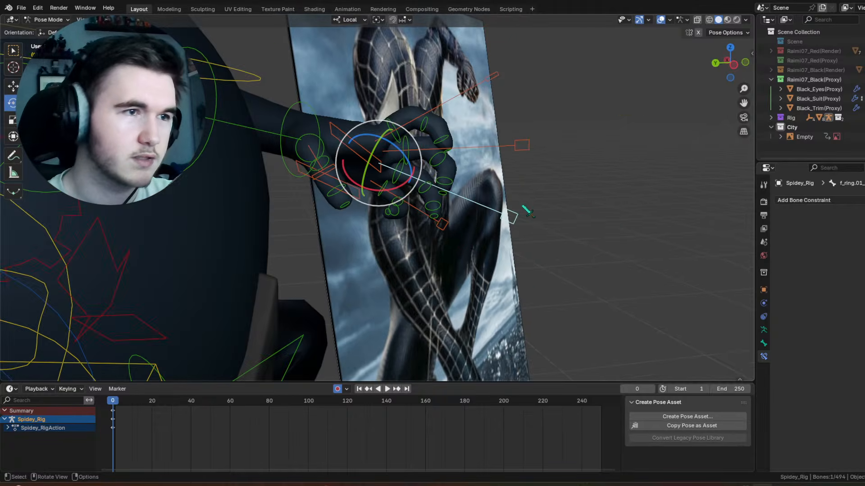
{"action": "middle_click_drag", "start_coordinate": [525, 209], "coordinate": [480, 217]}
{"action": "scroll", "coordinate": [450, 180], "scroll_direction": "down", "scroll_amount": 5}
{"action": "scroll", "coordinate": [450, 270], "scroll_direction": "up", "scroll_amount": 3}
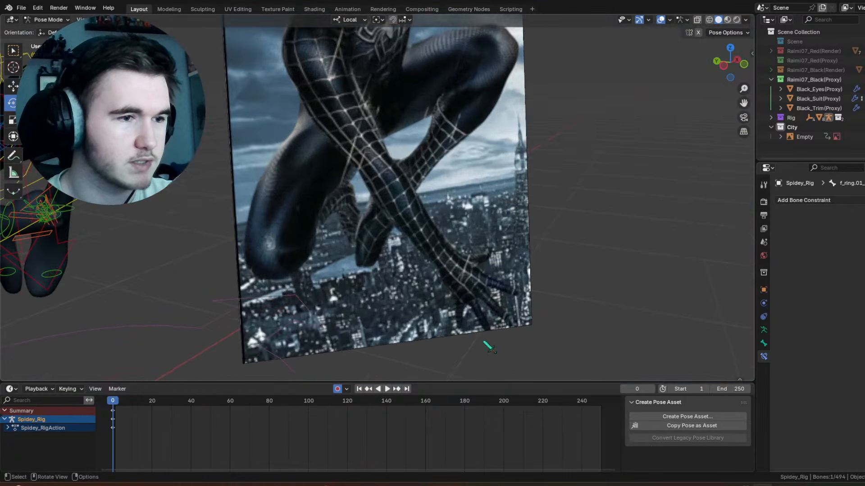
{"action": "scroll", "coordinate": [522, 193], "scroll_direction": "down", "scroll_amount": 5}
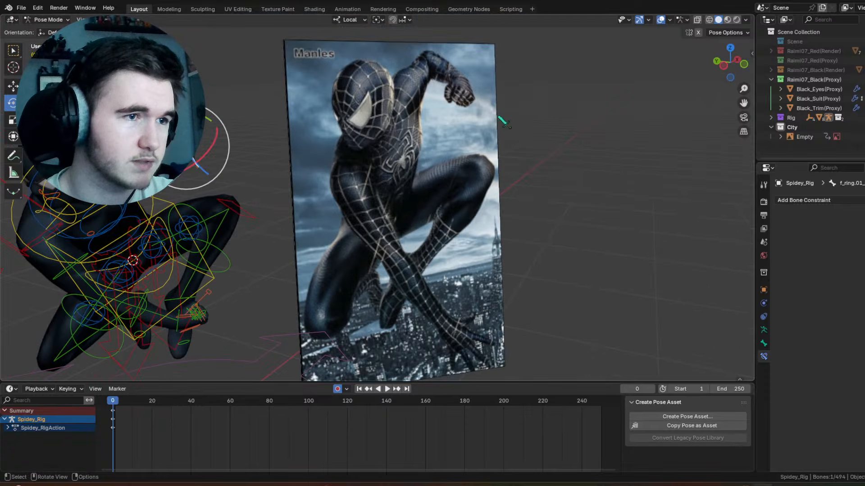
{"action": "middle_click_drag", "start_coordinate": [259, 205], "coordinate": [464, 151], "text": "shift"}
{"action": "scroll", "coordinate": [386, 196], "scroll_direction": "up", "scroll_amount": 4}
{"action": "scroll", "coordinate": [465, 188], "scroll_direction": "up", "scroll_amount": 1}
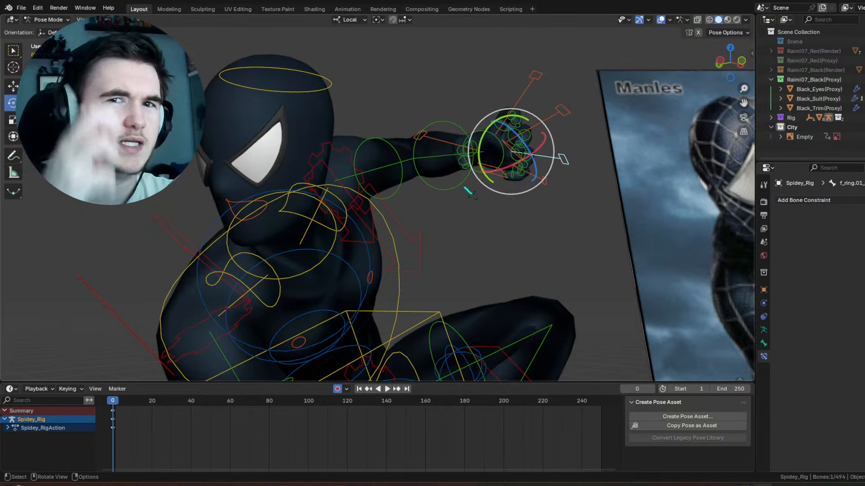
Step: Trackball-rotate the left hand's FK control by 20.6° and 4.01° to bend the wrist
{"action": "middle_click_drag", "start_coordinate": [512, 166], "coordinate": [481, 182], "text": "shift"}
{"action": "scroll", "coordinate": [469, 170], "scroll_direction": "up", "scroll_amount": 3}
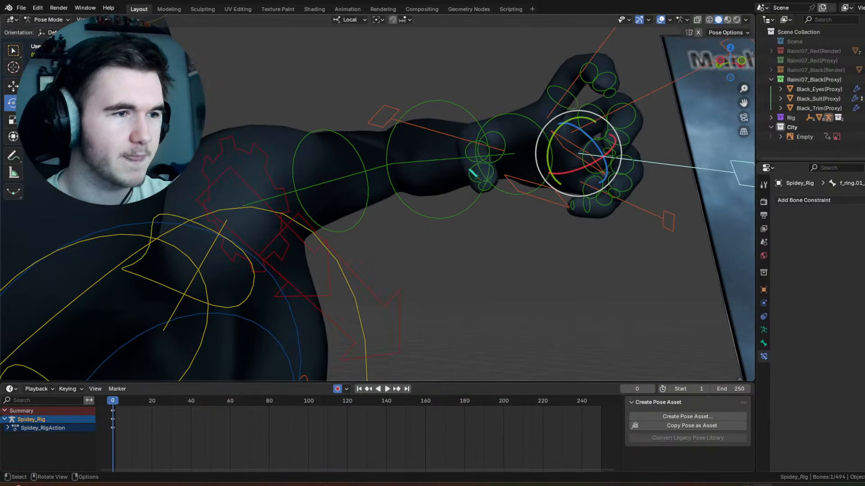
{"action": "left_click", "coordinate": [508, 109]}
{"action": "left_click_drag", "start_coordinate": [503, 130], "coordinate": [506, 145]}
{"action": "scroll", "coordinate": [527, 118], "scroll_direction": "down", "scroll_amount": 4}
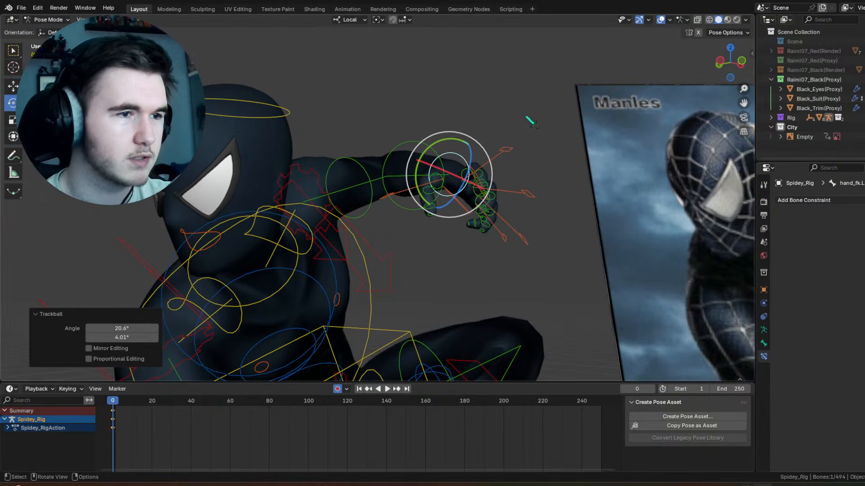
Step: Hide the overlays and inspect the crouching pose and left wrist from above
{"action": "left_click", "coordinate": [659, 20]}
{"action": "scroll", "coordinate": [541, 182], "scroll_direction": "down", "scroll_amount": 5}
{"action": "middle_click_drag", "start_coordinate": [480, 243], "coordinate": [469, 198], "text": "shift"}
{"action": "left_click", "coordinate": [502, 141]}
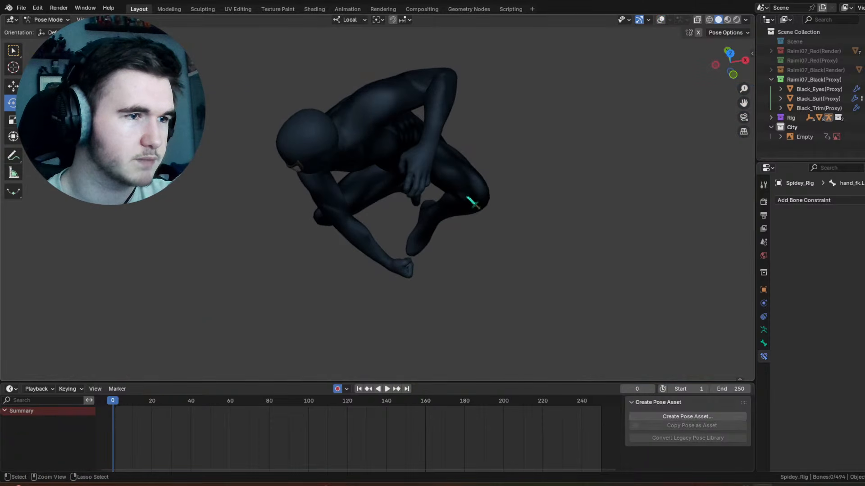
{"action": "key", "text": "ctrl+z"}
{"action": "middle_click_drag", "start_coordinate": [446, 164], "coordinate": [479, 158]}
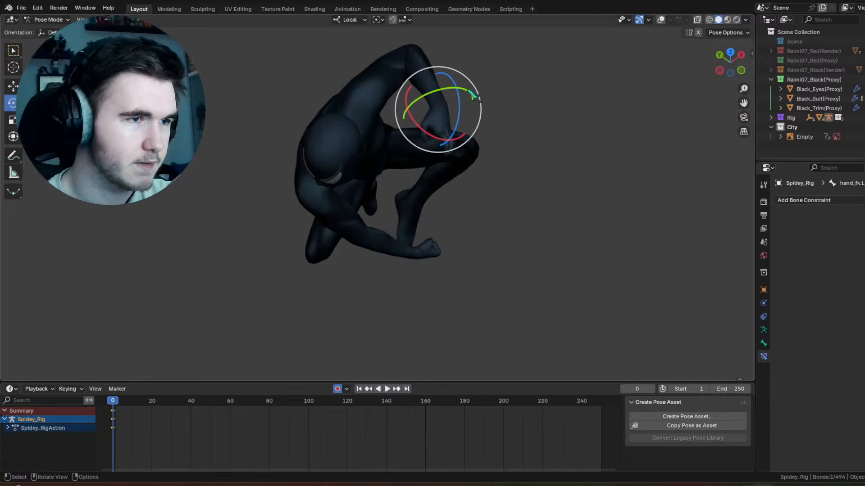
Step: Rotate the left hand's FK control to twist the hand further around the forearm
{"action": "left_click_drag", "start_coordinate": [473, 97], "coordinate": [446, 93]}
{"action": "mouse_move", "coordinate": [467, 132]}
{"action": "middle_mouse_down"}
{"action": "mouse_move", "coordinate": [470, 83]}
{"action": "mouse_move", "coordinate": [464, 153]}
{"action": "mouse_move", "coordinate": [467, 140]}
{"action": "middle_mouse_up"}
{"action": "scroll", "coordinate": [470, 83], "scroll_direction": "up", "scroll_amount": 3}
{"action": "scroll", "coordinate": [562, 94], "scroll_direction": "up", "scroll_amount": 4}
Step: Show the overlays and rotate the left index finger's main control 14.8° about the view axis
{"action": "middle_click_drag", "start_coordinate": [621, 61], "coordinate": [547, 131], "text": "shift"}
{"action": "left_click", "coordinate": [660, 19]}
{"action": "middle_click_drag", "start_coordinate": [548, 130], "coordinate": [511, 132]}
{"action": "left_click", "coordinate": [373, 72]}
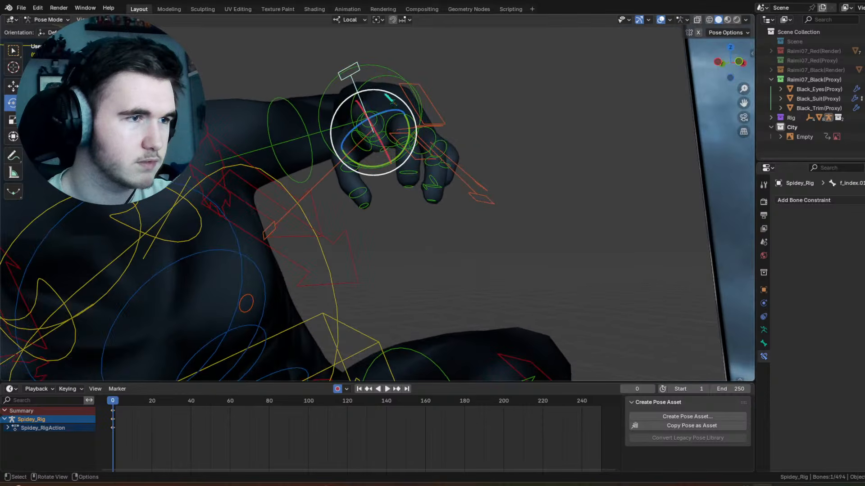
{"action": "left_click_drag", "start_coordinate": [386, 93], "coordinate": [397, 96]}
Step: Scale the left index finger's main control by 1.236 to straighten the finger, checking the shape without overlays
{"action": "left_click", "coordinate": [661, 20]}
{"action": "middle_click_drag", "start_coordinate": [564, 110], "coordinate": [508, 118]}
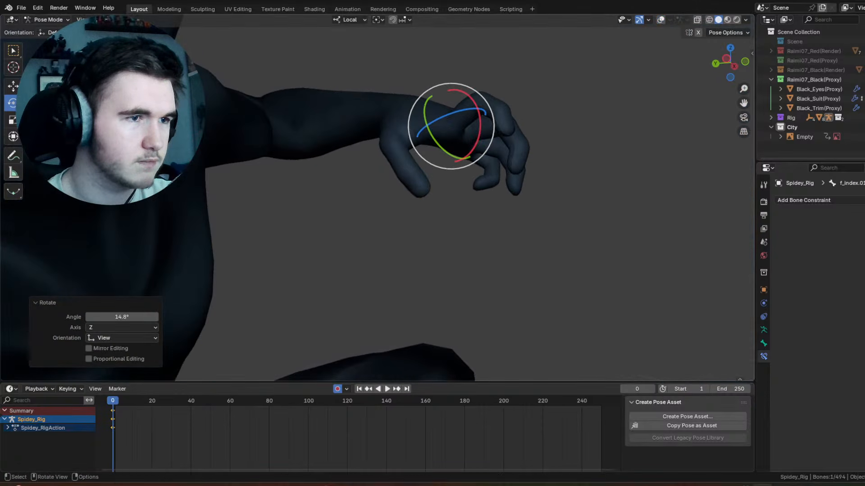
{"action": "key", "text": "s"}
{"action": "left_click", "coordinate": [671, 130]}
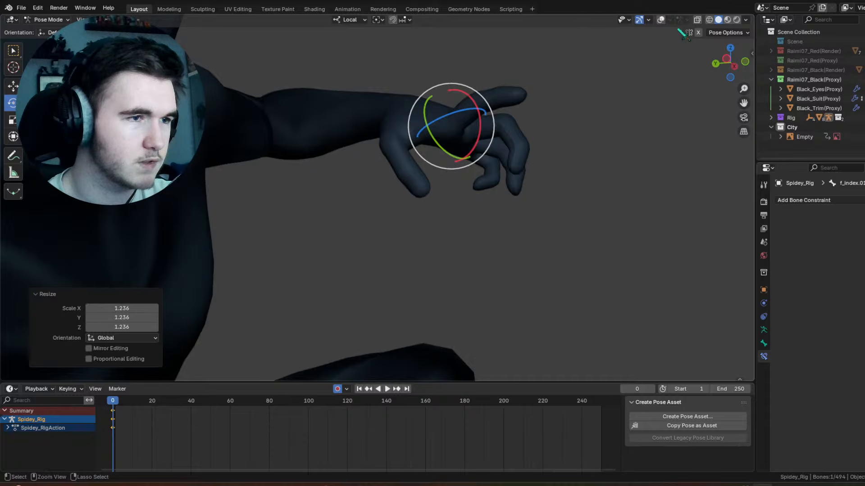
{"action": "left_click", "coordinate": [661, 19]}
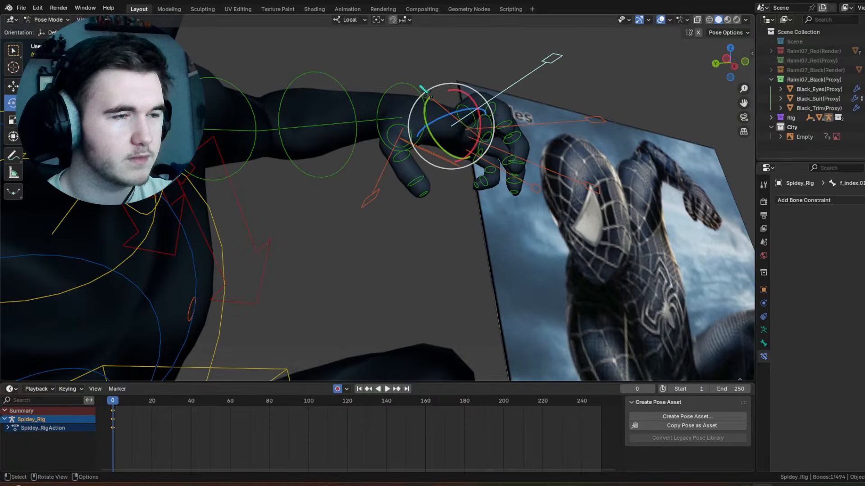
Step: Trackball-rotate the left thumb's main control by -13.8° and 20.1°
{"action": "left_click", "coordinate": [422, 139]}
{"action": "left_click_drag", "start_coordinate": [421, 138], "coordinate": [437, 120]}
{"action": "middle_click_drag", "start_coordinate": [436, 123], "coordinate": [351, 228], "text": "shift"}
{"action": "scroll", "coordinate": [376, 212], "scroll_direction": "up", "scroll_amount": 3}
{"action": "left_click", "coordinate": [333, 166]}
{"action": "left_click_drag", "start_coordinate": [382, 201], "coordinate": [509, 277]}
Step: Scale the left thumb's main control and rotate it 33° about its local Z axis
{"action": "key", "text": "s"}
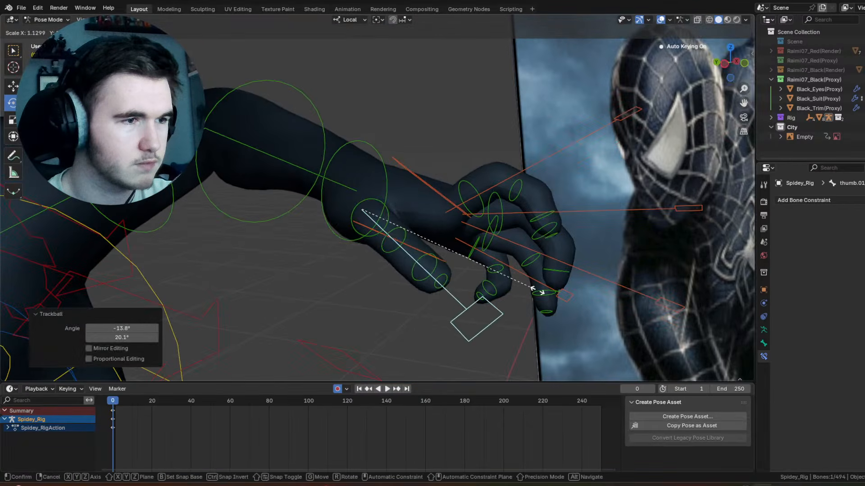
{"action": "left_click", "coordinate": [552, 297]}
{"action": "middle_click_drag", "start_coordinate": [552, 297], "coordinate": [525, 241]}
{"action": "left_click_drag", "start_coordinate": [398, 226], "coordinate": [379, 228]}
Step: Clear all transforms of the left thumb's main control and scale it by 0.812 to curl the thumb
{"action": "left_click", "coordinate": [124, 20]}
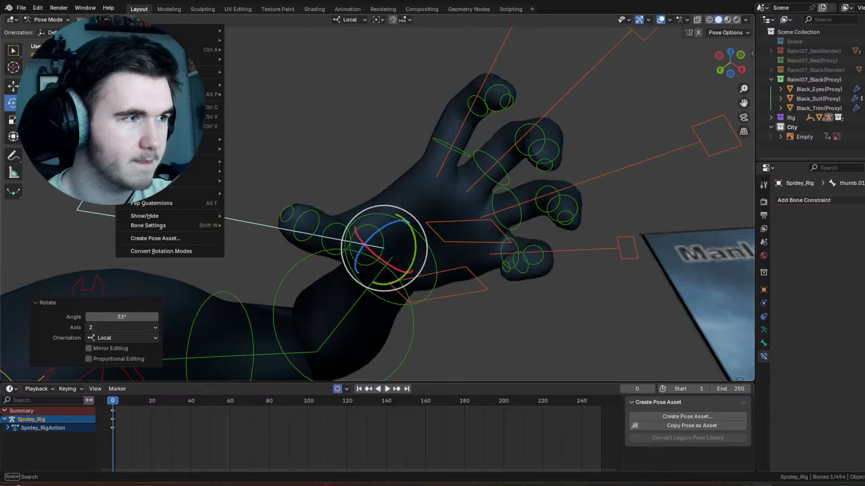
{"action": "mouse_move", "coordinate": [153, 40]}
{"action": "left_click", "coordinate": [239, 41]}
{"action": "key", "text": "s"}
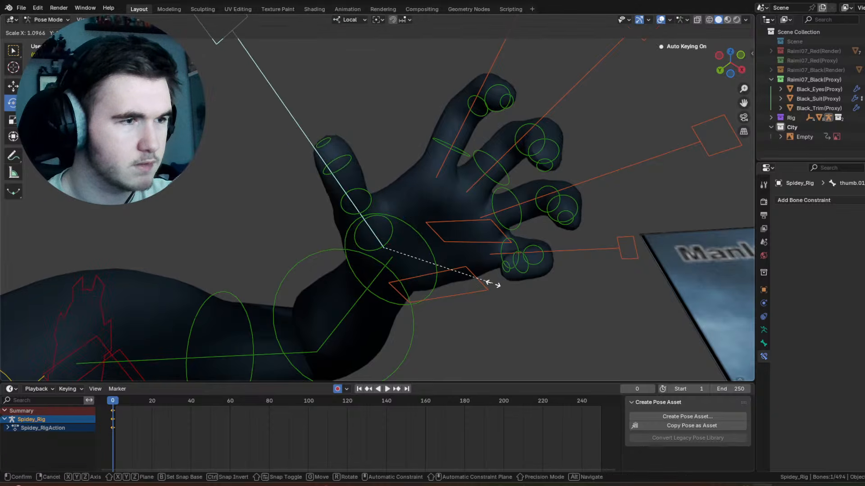
{"action": "left_click", "coordinate": [468, 257]}
{"action": "middle_click_drag", "start_coordinate": [469, 256], "coordinate": [424, 229]}
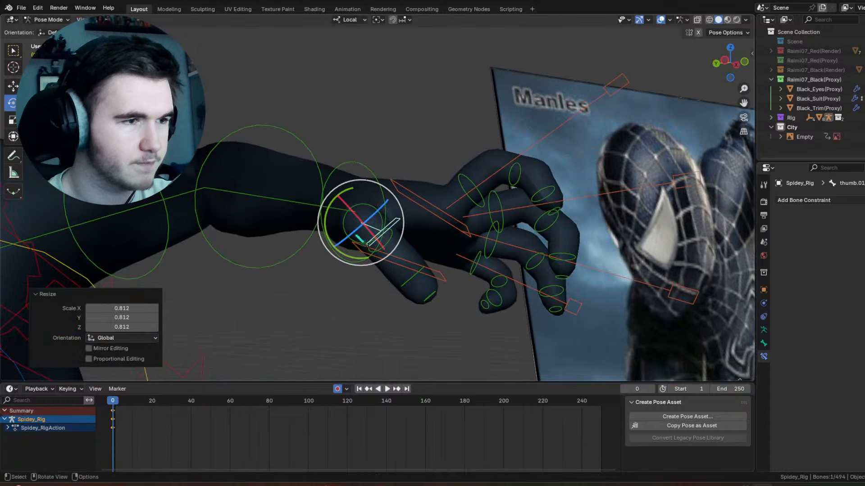
Step: Undo a trial rotation of the left thumb control and trackball-rotate it by -29.2° and -17.8°
{"action": "left_click_drag", "start_coordinate": [380, 208], "coordinate": [352, 210]}
{"action": "key", "text": "ctrl+z"}
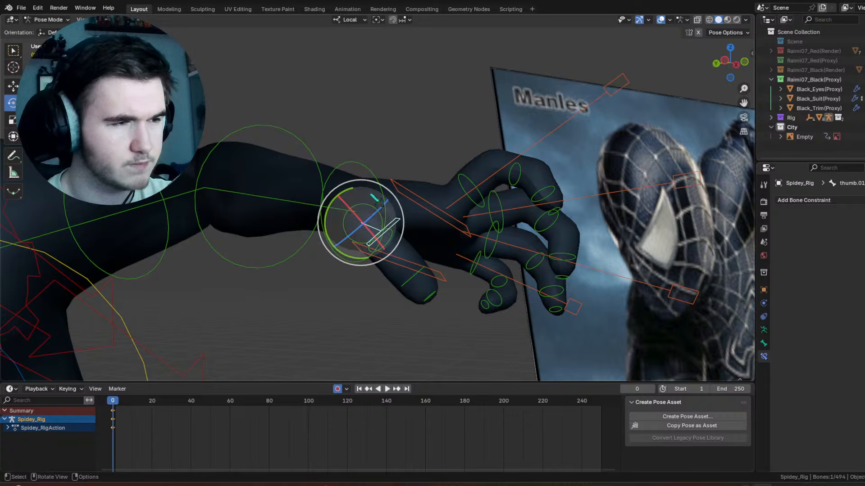
{"action": "left_click_drag", "start_coordinate": [338, 213], "coordinate": [319, 187]}
{"action": "middle_click_drag", "start_coordinate": [386, 191], "coordinate": [460, 144]}
Step: Hide the overlays and refine the left thumb control's angle with a further trackball rotation, checking the whole pose
{"action": "left_click", "coordinate": [660, 20]}
{"action": "scroll", "coordinate": [419, 230], "scroll_direction": "down", "scroll_amount": 6}
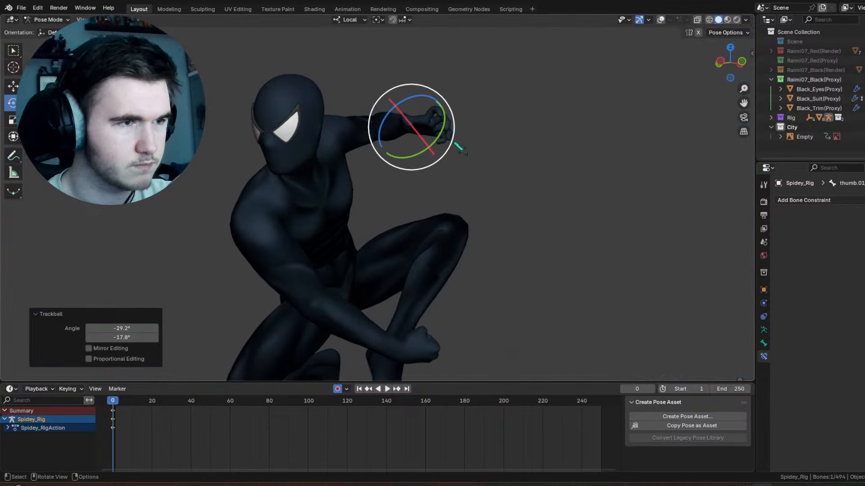
{"action": "left_click_drag", "start_coordinate": [427, 128], "coordinate": [420, 142]}
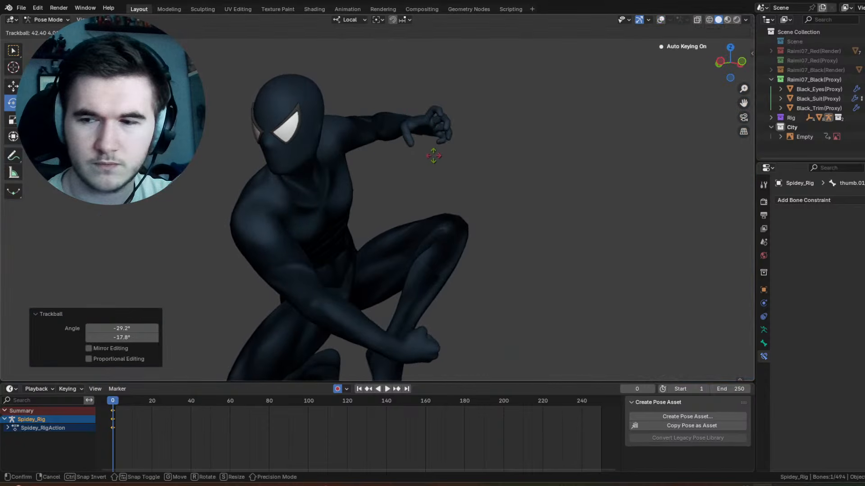
{"action": "left_click_drag", "start_coordinate": [440, 149], "coordinate": [440, 149]}
{"action": "left_click_drag", "start_coordinate": [430, 100], "coordinate": [419, 94]}
{"action": "left_click", "coordinate": [494, 117]}
{"action": "middle_click_drag", "start_coordinate": [495, 118], "coordinate": [506, 149]}
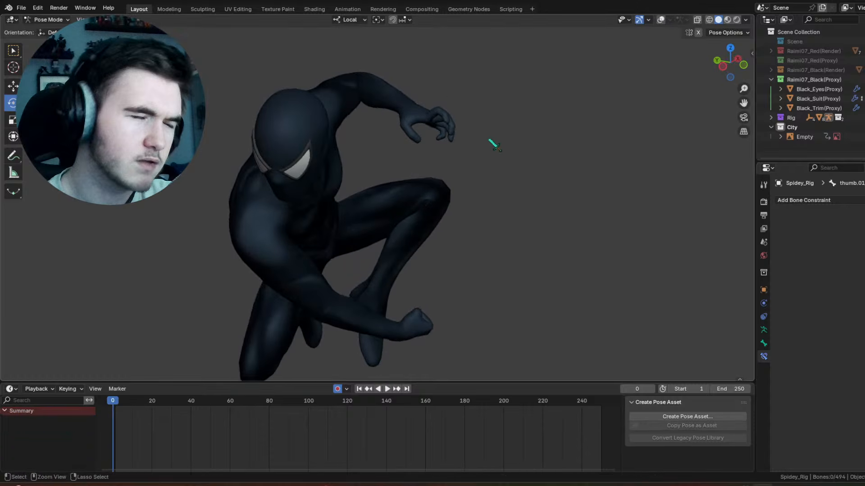
{"action": "key", "text": "ctrl+z"}
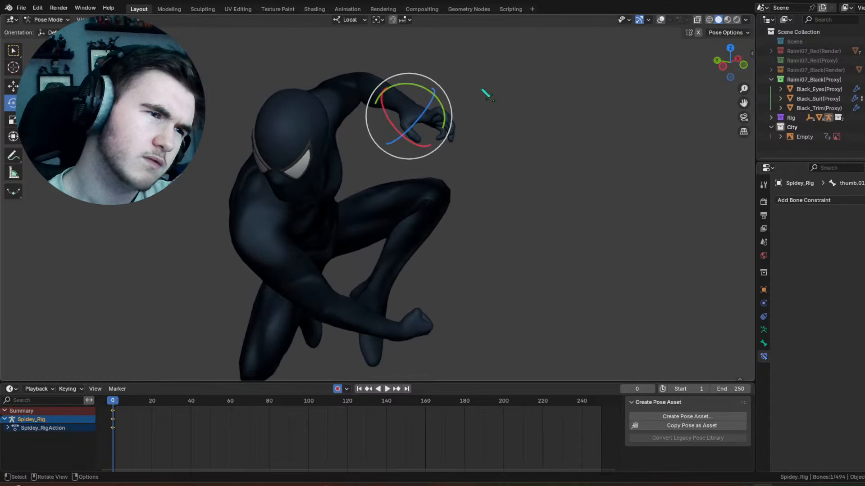
Step: Rotate the left index, middle, ring and pinky controls together 14.7° about local X and scale them by about 0.81
{"action": "scroll", "coordinate": [486, 95], "scroll_direction": "up", "scroll_amount": 8}
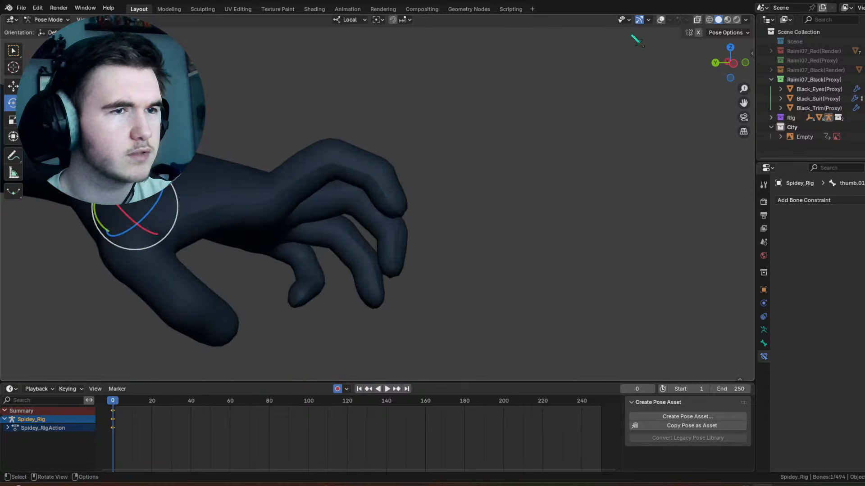
{"action": "left_click", "coordinate": [661, 20]}
{"action": "left_click", "coordinate": [423, 129]}
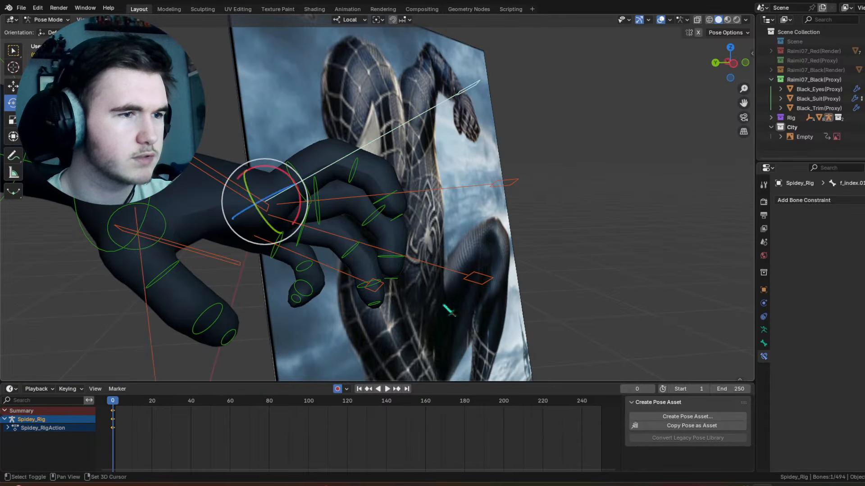
{"action": "left_click", "coordinate": [484, 177]}
{"action": "left_click", "coordinate": [550, 163]}
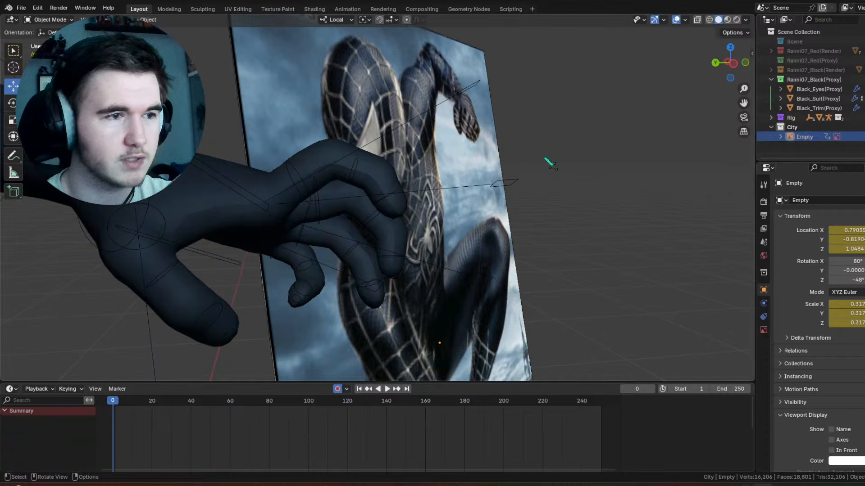
{"action": "left_click", "coordinate": [460, 185]}
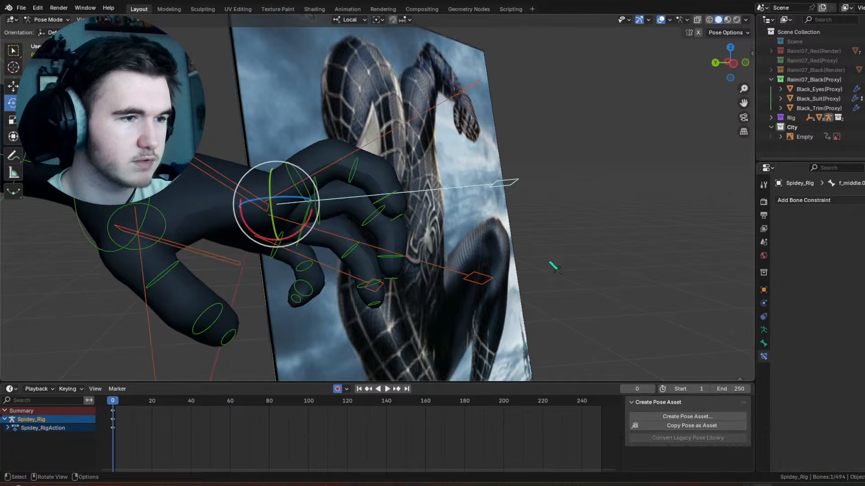
{"action": "left_click_drag", "start_coordinate": [533, 311], "coordinate": [455, 65]}
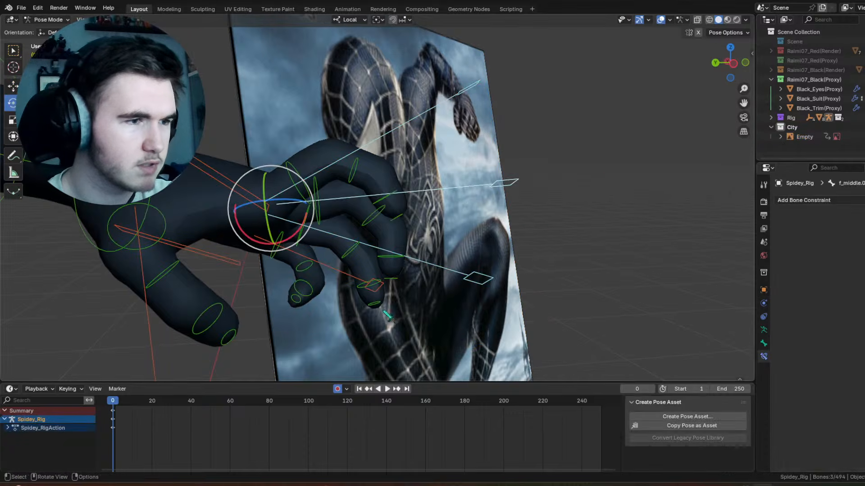
{"action": "left_click", "coordinate": [334, 276], "text": "shift"}
{"action": "key", "text": "r"}
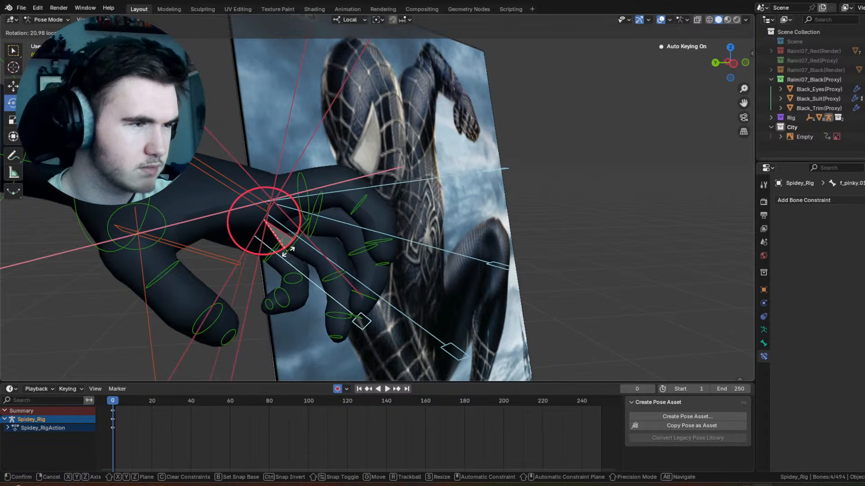
{"action": "left_click", "coordinate": [534, 310]}
{"action": "key", "text": "s"}
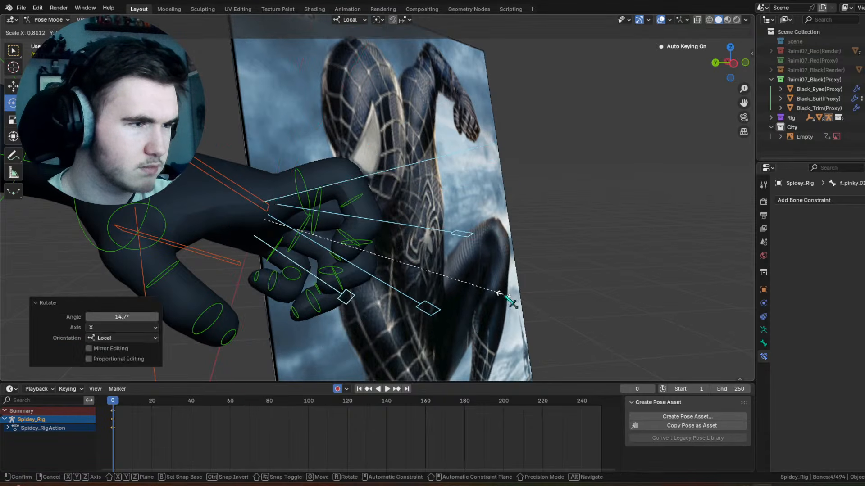
{"action": "left_click", "coordinate": [509, 301]}
Step: Scale the left index finger's main control by 1.398 to extend it beyond the other fingers
{"action": "left_click", "coordinate": [464, 153]}
{"action": "key", "text": "s"}
{"action": "right_click", "coordinate": [542, 239]}
{"action": "key", "text": "s"}
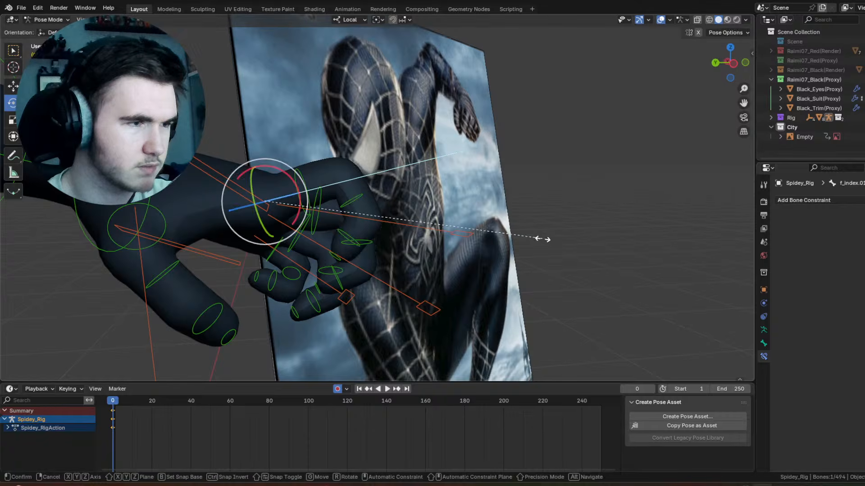
{"action": "left_click", "coordinate": [657, 177]}
{"action": "middle_click_drag", "start_coordinate": [547, 208], "coordinate": [501, 207]}
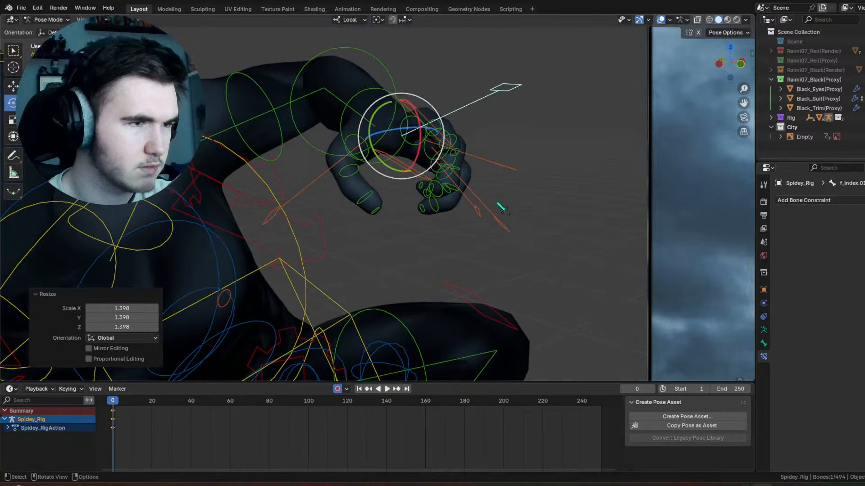
Step: Rotate the left thumb control -12.7° about local X and trackball-rotate it by -2.29° and 10.3°
{"action": "left_click", "coordinate": [356, 168]}
{"action": "left_click_drag", "start_coordinate": [368, 169], "coordinate": [356, 161]}
{"action": "middle_click_drag", "start_coordinate": [356, 161], "coordinate": [359, 186]}
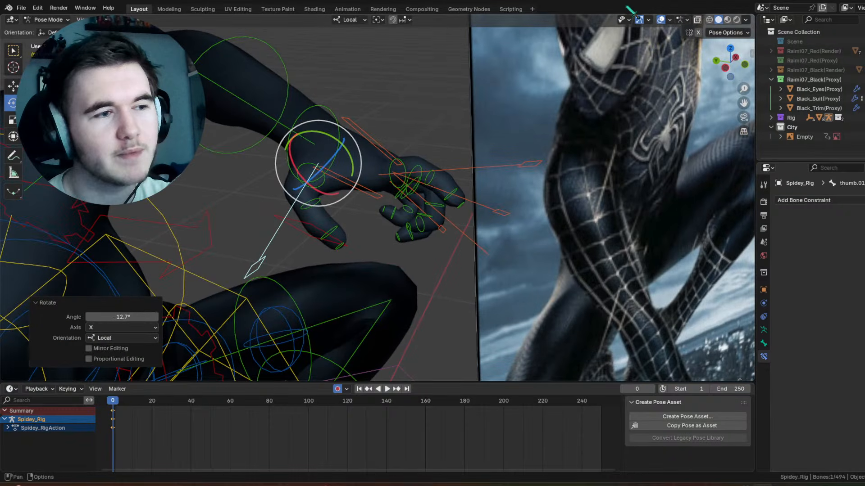
{"action": "mouse_move", "coordinate": [322, 160]}
{"action": "left_mouse_down"}
{"action": "mouse_move", "coordinate": [347, 147]}
{"action": "mouse_move", "coordinate": [329, 153]}
{"action": "left_mouse_up"}
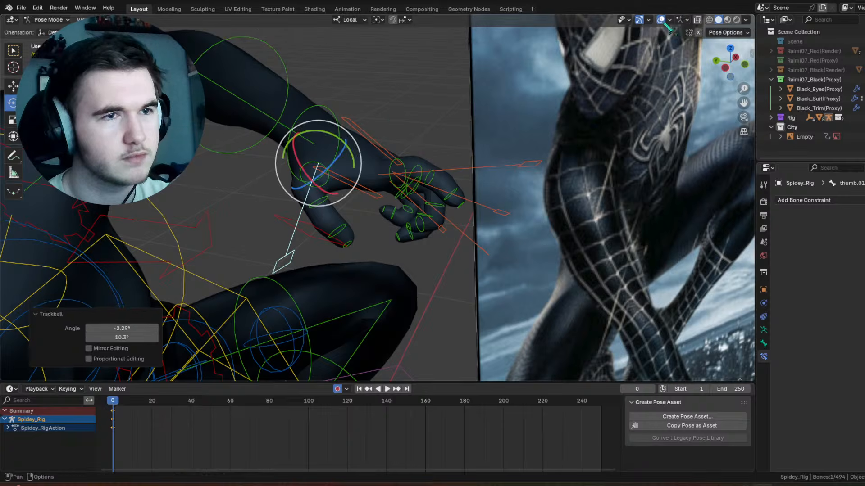
Step: Hide the overlays to inspect the left hand within the overall pose, and show them again
{"action": "left_click", "coordinate": [660, 20]}
{"action": "middle_click_drag", "start_coordinate": [588, 104], "coordinate": [500, 203]}
{"action": "scroll", "coordinate": [461, 180], "scroll_direction": "down", "scroll_amount": 4}
{"action": "left_click", "coordinate": [500, 144]}
{"action": "middle_click_drag", "start_coordinate": [500, 143], "coordinate": [486, 171], "text": "shift"}
{"action": "scroll", "coordinate": [486, 172], "scroll_direction": "up", "scroll_amount": 6}
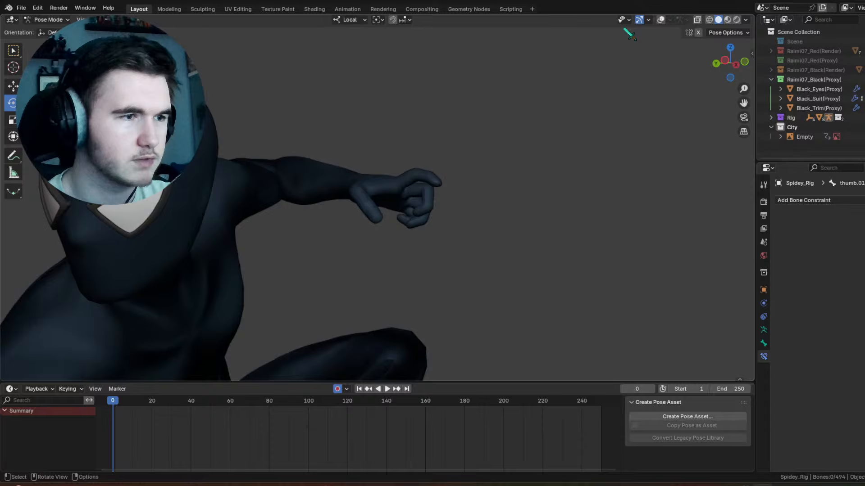
{"action": "key", "text": "ctrl+z"}
{"action": "left_click", "coordinate": [662, 19]}
Step: Scale up the left thumb's main control and rotate it 29.4° about its local Y axis
{"action": "scroll", "coordinate": [414, 176], "scroll_direction": "up", "scroll_amount": 4}
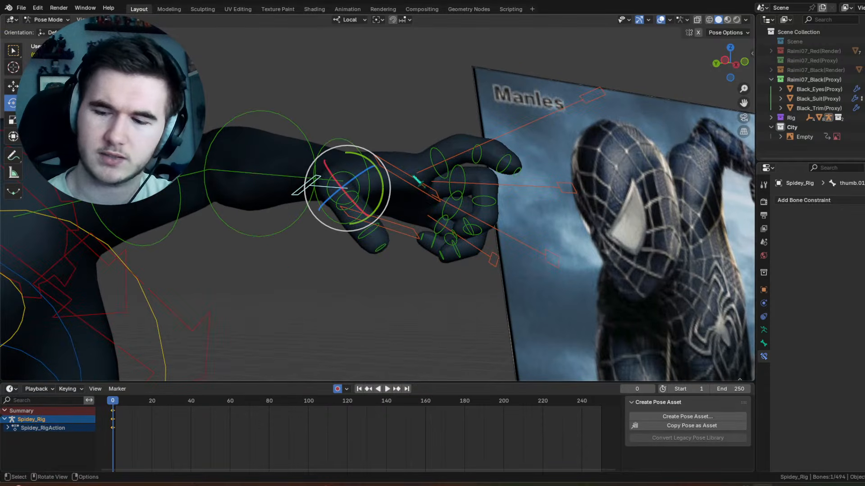
{"action": "scroll", "coordinate": [417, 179], "scroll_direction": "up", "scroll_amount": 3}
{"action": "key", "text": "s"}
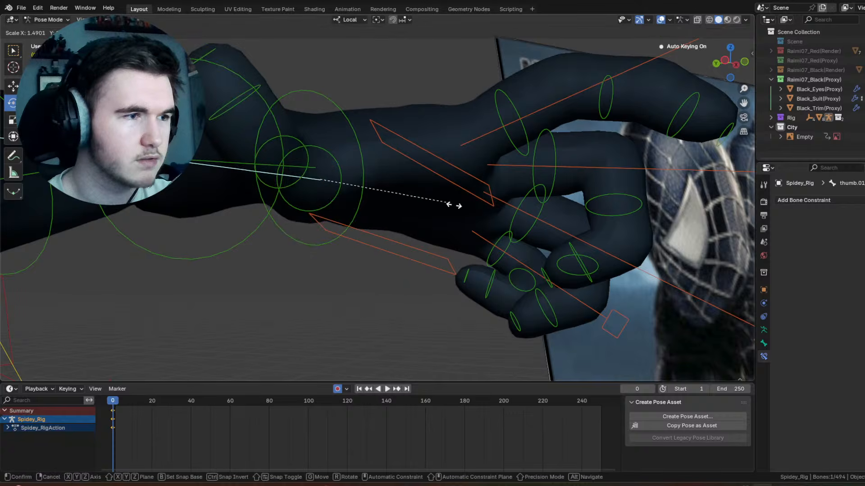
{"action": "left_click", "coordinate": [436, 184]}
{"action": "middle_click_drag", "start_coordinate": [436, 185], "coordinate": [397, 181]}
{"action": "left_click_drag", "start_coordinate": [408, 238], "coordinate": [409, 207]}
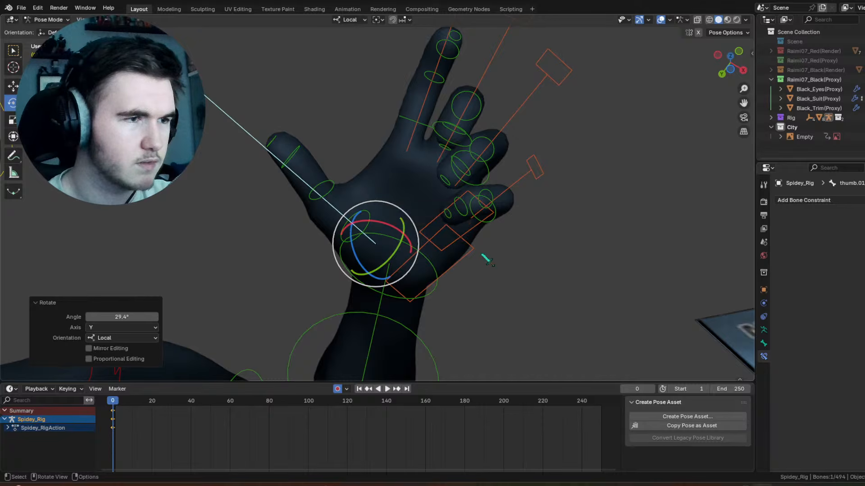
Step: Bend the left thumb's tip by rotating its control 66.4° about the local X axis
{"action": "left_click", "coordinate": [309, 146]}
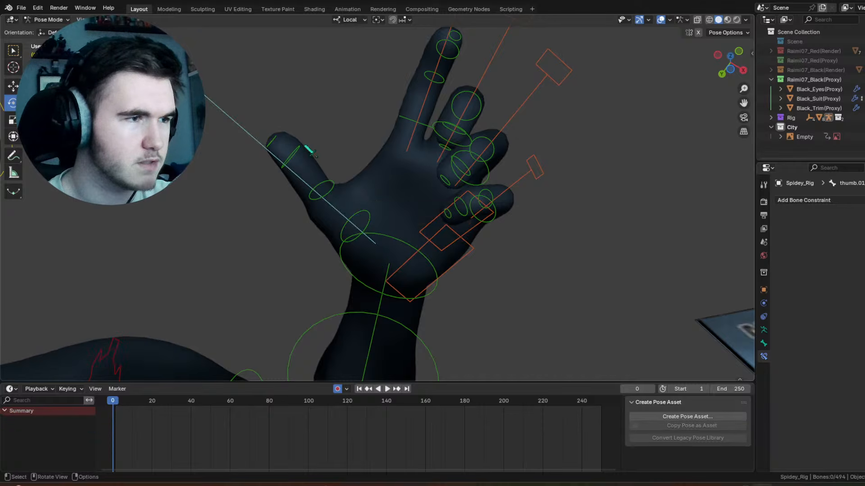
{"action": "left_click", "coordinate": [309, 149]}
{"action": "left_click_drag", "start_coordinate": [341, 173], "coordinate": [347, 165]}
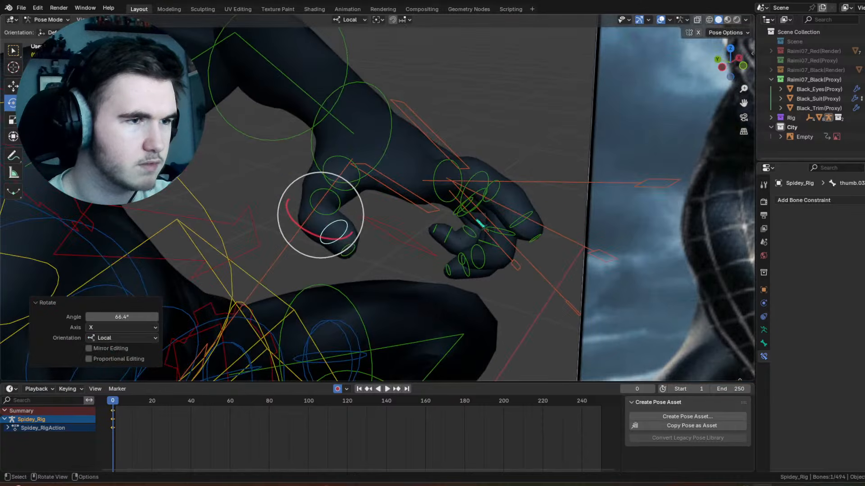
Step: Adjust the left ring finger's curl by scaling its main control, and scale the middle finger's control by about 1.106
{"action": "middle_click_drag", "start_coordinate": [411, 295], "coordinate": [539, 168]}
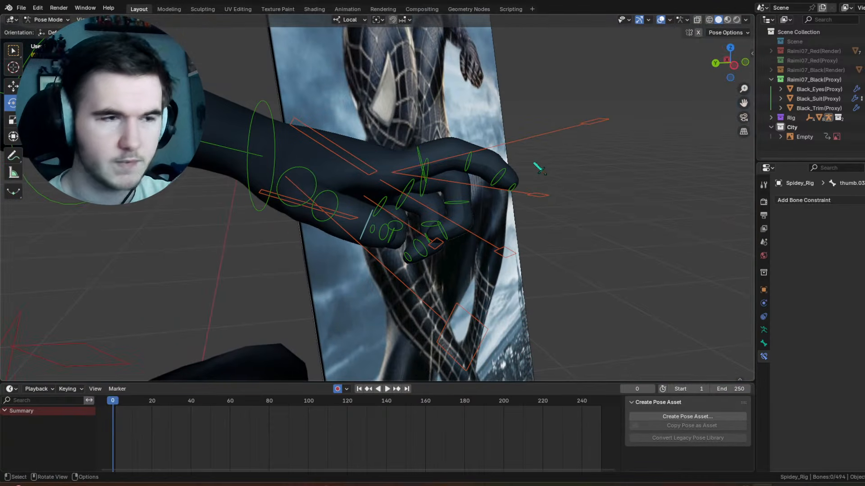
{"action": "scroll", "coordinate": [540, 189], "scroll_direction": "up", "scroll_amount": 3}
{"action": "left_click", "coordinate": [538, 263]}
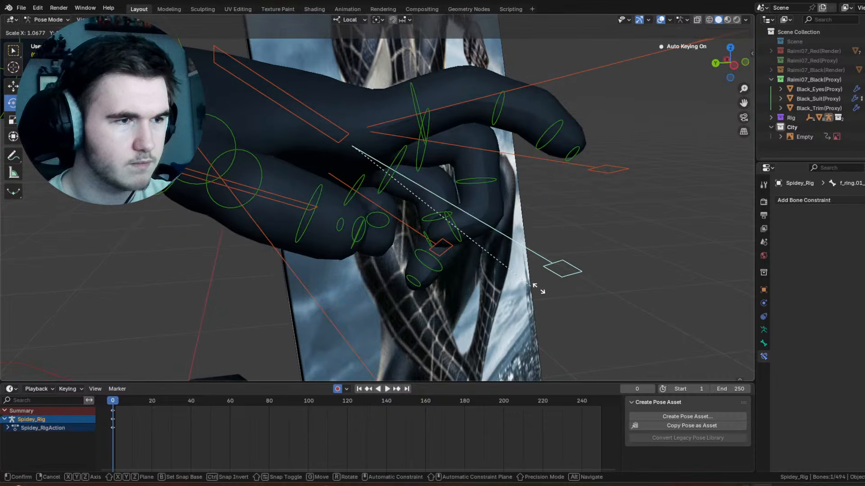
{"action": "left_click", "coordinate": [565, 164]}
{"action": "key", "text": "s"}
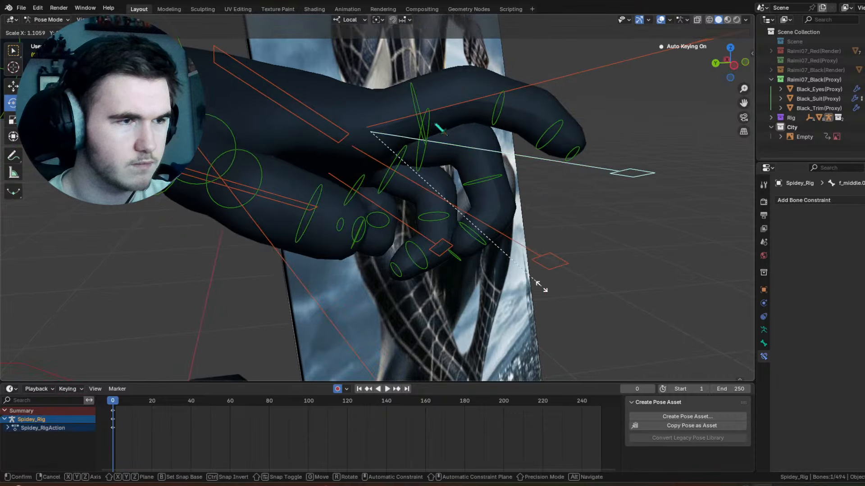
{"action": "left_click", "coordinate": [541, 287]}
{"action": "left_click_drag", "start_coordinate": [391, 161], "coordinate": [390, 162]}
{"action": "middle_click_drag", "start_coordinate": [517, 203], "coordinate": [426, 150]}
Step: Scale the left pinky's main control by 1.620 to open the finger's curl
{"action": "left_click", "coordinate": [590, 210]}
{"action": "middle_click_drag", "start_coordinate": [591, 211], "coordinate": [598, 154]}
{"action": "left_click", "coordinate": [577, 100]}
{"action": "middle_click_drag", "start_coordinate": [565, 189], "coordinate": [586, 217]}
{"action": "key", "text": "s"}
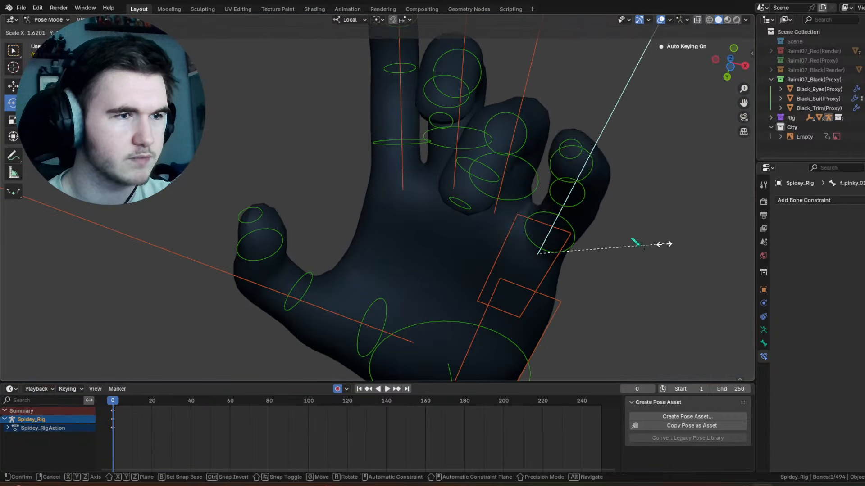
{"action": "left_click", "coordinate": [640, 241]}
{"action": "middle_click_drag", "start_coordinate": [639, 242], "coordinate": [499, 259]}
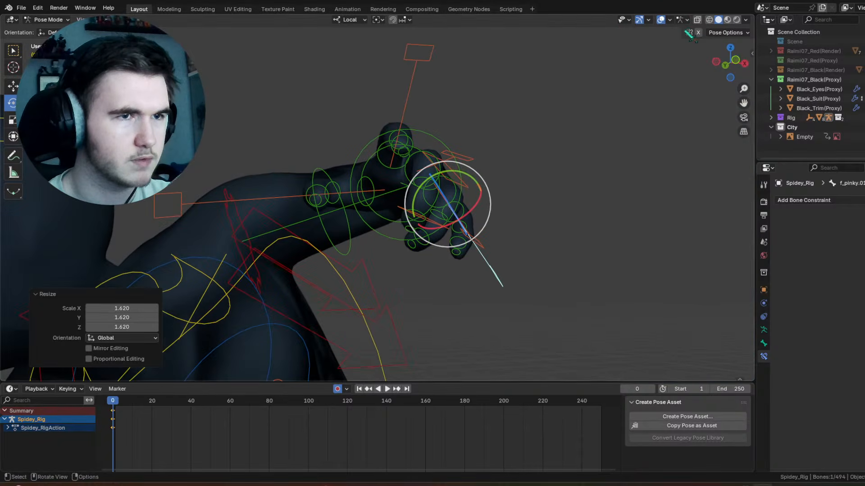
Step: Examine the whole character's pose from several angles and distances with the viewport overlays hidden
{"action": "left_click", "coordinate": [660, 20]}
{"action": "scroll", "coordinate": [490, 195], "scroll_direction": "down", "scroll_amount": 7}
{"action": "middle_click_drag", "start_coordinate": [491, 195], "coordinate": [513, 166], "text": "shift"}
{"action": "left_click", "coordinate": [513, 166]}
{"action": "scroll", "coordinate": [513, 166], "scroll_direction": "up", "scroll_amount": 3}
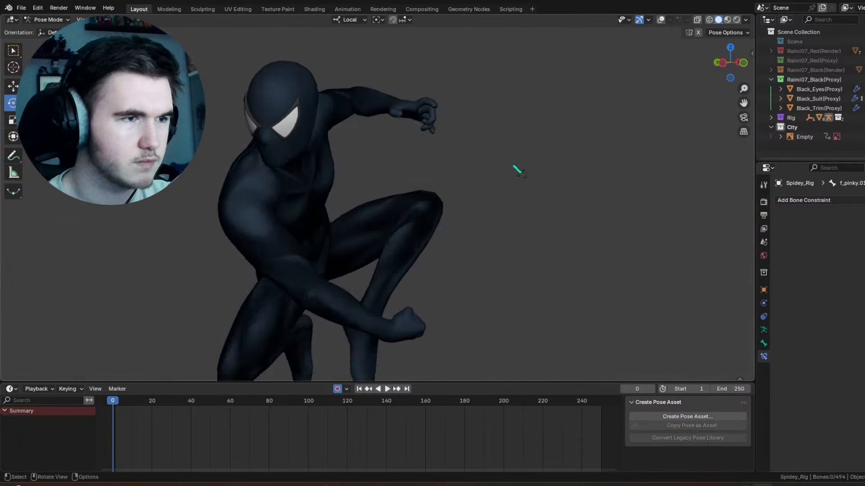
{"action": "scroll", "coordinate": [518, 171], "scroll_direction": "down", "scroll_amount": 2}
{"action": "scroll", "coordinate": [558, 81], "scroll_direction": "down", "scroll_amount": 1}
{"action": "scroll", "coordinate": [531, 136], "scroll_direction": "down", "scroll_amount": 1}
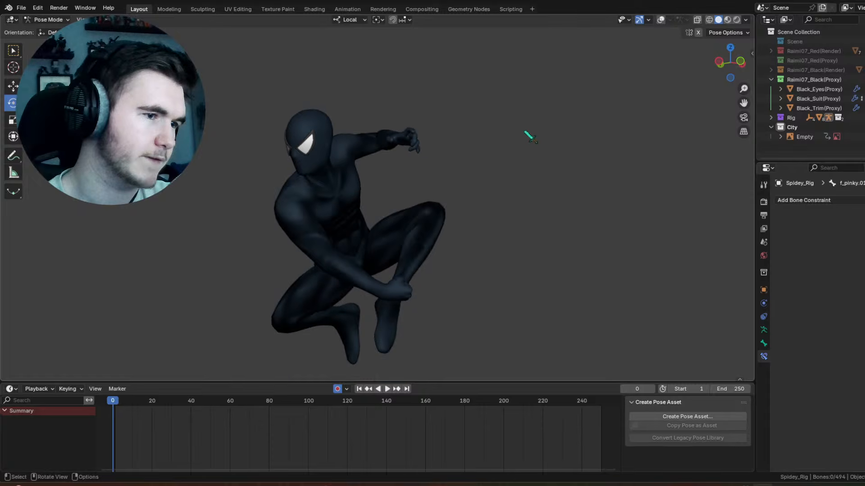
{"action": "middle_click_drag", "start_coordinate": [531, 136], "coordinate": [570, 130]}
{"action": "middle_click_drag", "start_coordinate": [473, 127], "coordinate": [491, 163]}
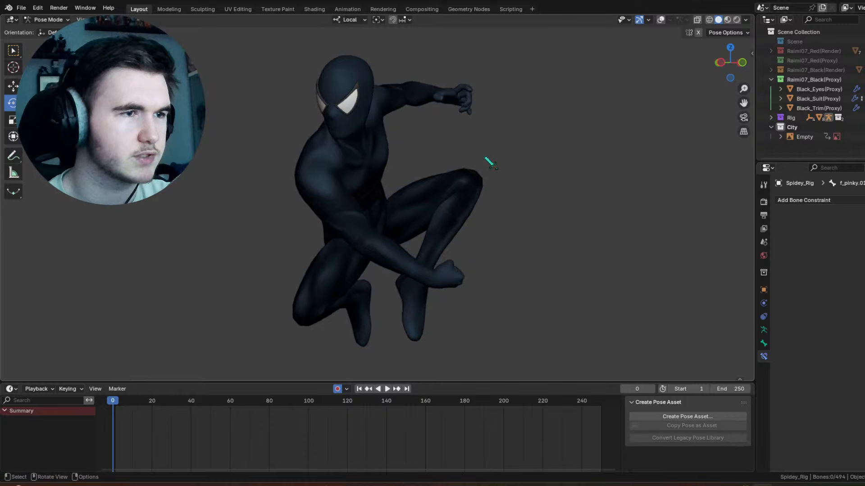
Step: Restore the overlays and adjust the raised left upper arm by freely rotating its FK control in trackball mode
{"action": "left_click", "coordinate": [661, 20]}
{"action": "left_click", "coordinate": [419, 94]}
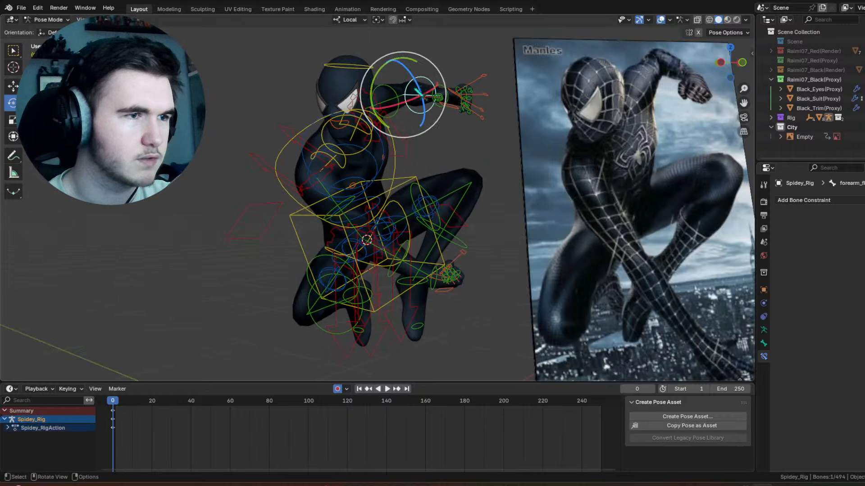
{"action": "left_click", "coordinate": [370, 98]}
{"action": "left_click_drag", "start_coordinate": [368, 98], "coordinate": [369, 100]}
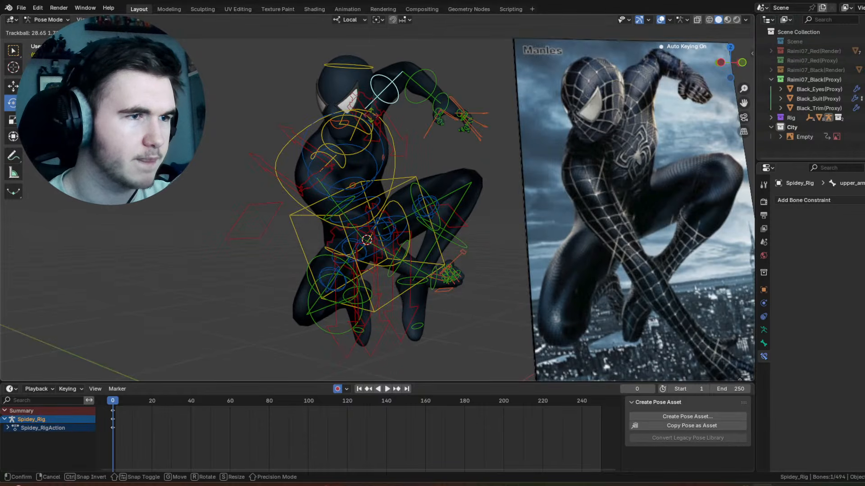
{"action": "left_click", "coordinate": [376, 95]}
Step: Bend the left wrist by freely rotating the hand's FK control, and check the arm with the overlays hidden
{"action": "left_click", "coordinate": [441, 97]}
{"action": "key", "text": "r"}
{"action": "key", "text": "r"}
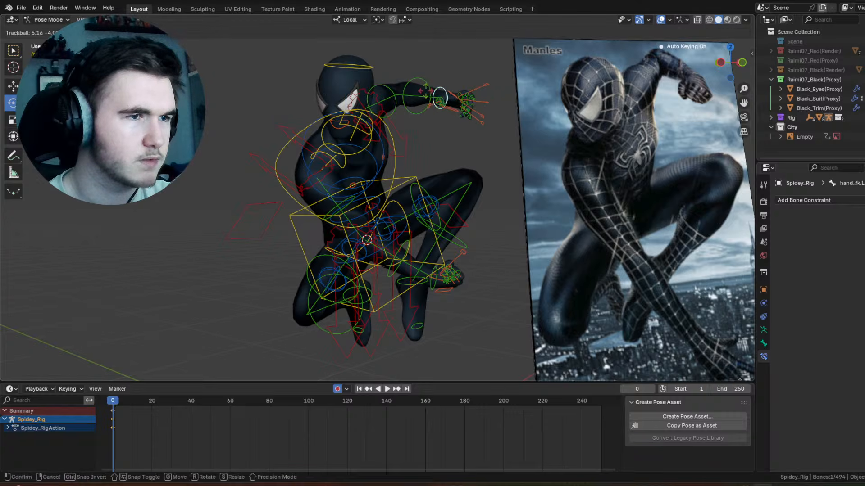
{"action": "left_click", "coordinate": [431, 92]}
{"action": "left_click", "coordinate": [661, 20]}
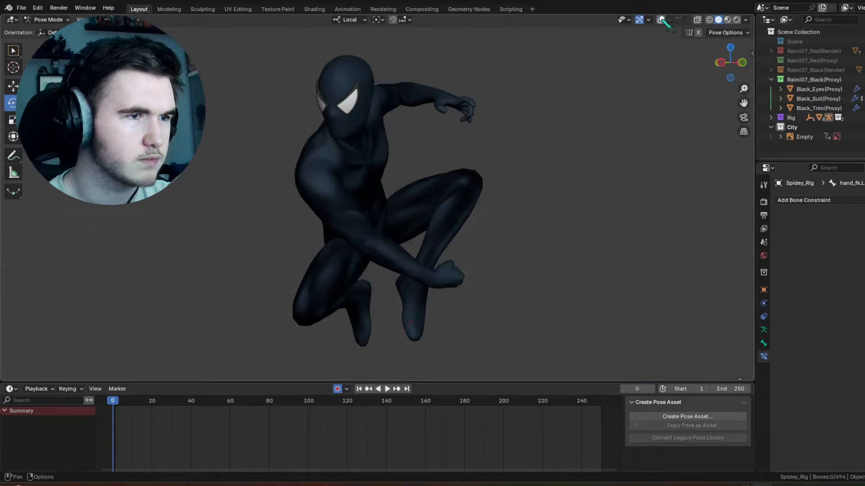
{"action": "left_click", "coordinate": [428, 89]}
{"action": "left_click_drag", "start_coordinate": [425, 67], "coordinate": [457, 56]}
{"action": "left_click_drag", "start_coordinate": [409, 103], "coordinate": [411, 114]}
{"action": "left_click", "coordinate": [590, 43]}
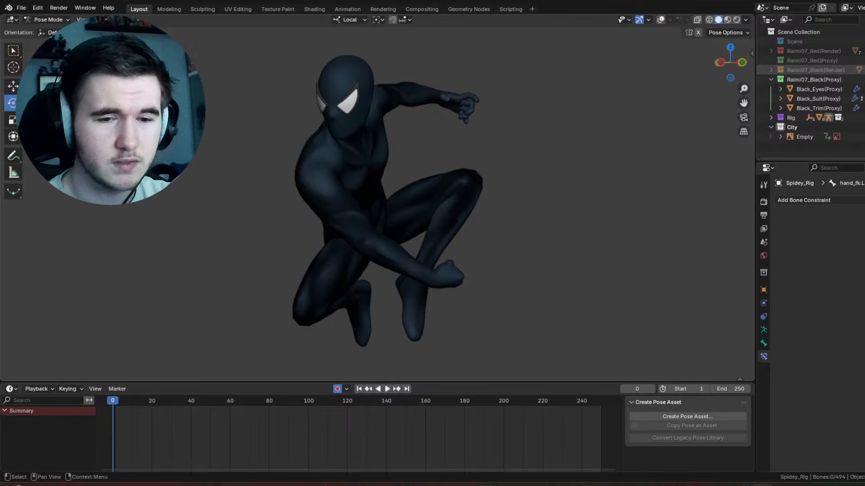
Step: Show the Raimi07_Black(Render) collection and hide the Raimi07_Black(Proxy) collection
{"action": "left_click", "coordinate": [863, 70]}
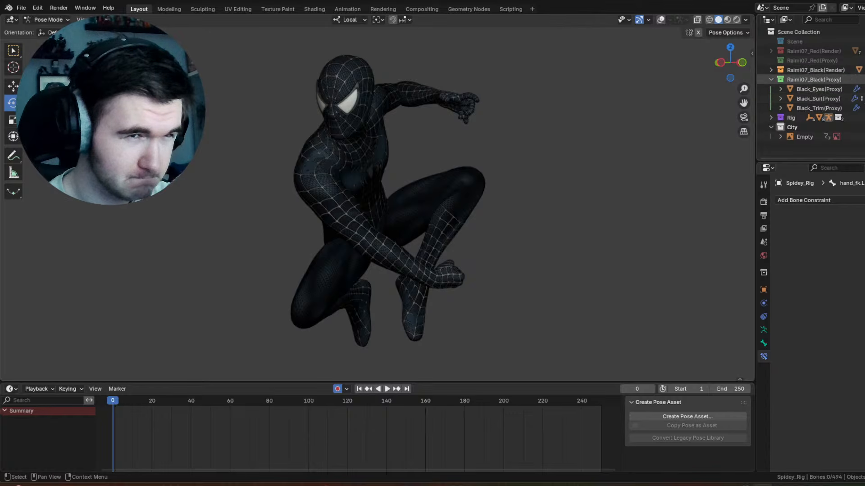
{"action": "middle_click_drag", "start_coordinate": [464, 152], "coordinate": [751, 196]}
{"action": "middle_click_drag", "start_coordinate": [593, 192], "coordinate": [627, 157]}
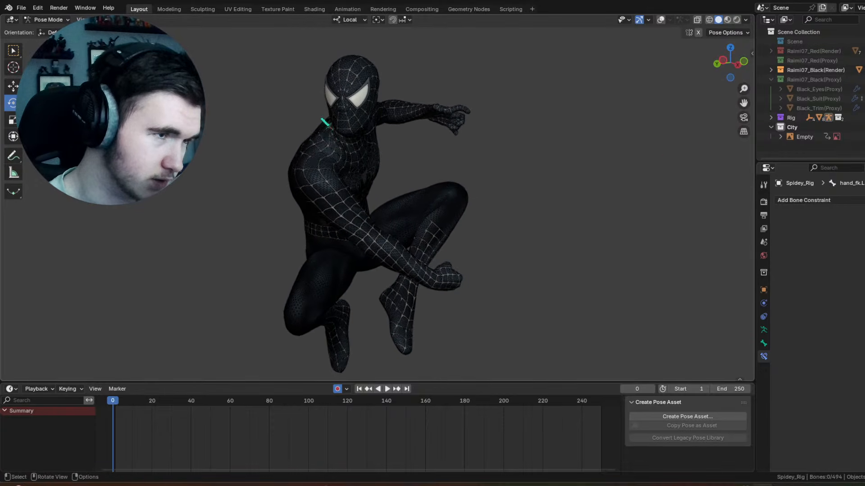
{"action": "scroll", "coordinate": [377, 202], "scroll_direction": "up", "scroll_amount": 3}
{"action": "middle_click_drag", "start_coordinate": [274, 64], "coordinate": [432, 194]}
Step: Try rotating the neck control about its local Y axis, first by -25.6° and again by -3.55°
{"action": "left_click", "coordinate": [661, 20]}
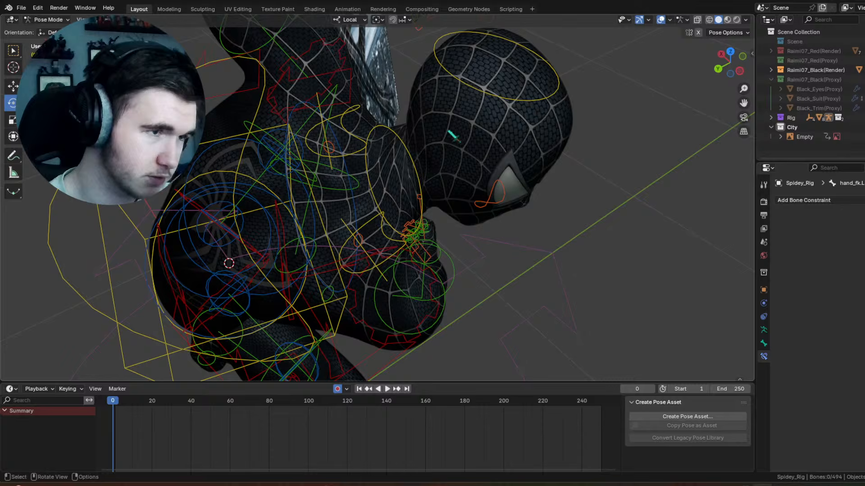
{"action": "left_click", "coordinate": [379, 136]}
{"action": "middle_click_drag", "start_coordinate": [500, 212], "coordinate": [424, 181]}
{"action": "scroll", "coordinate": [424, 181], "scroll_direction": "up", "scroll_amount": 3}
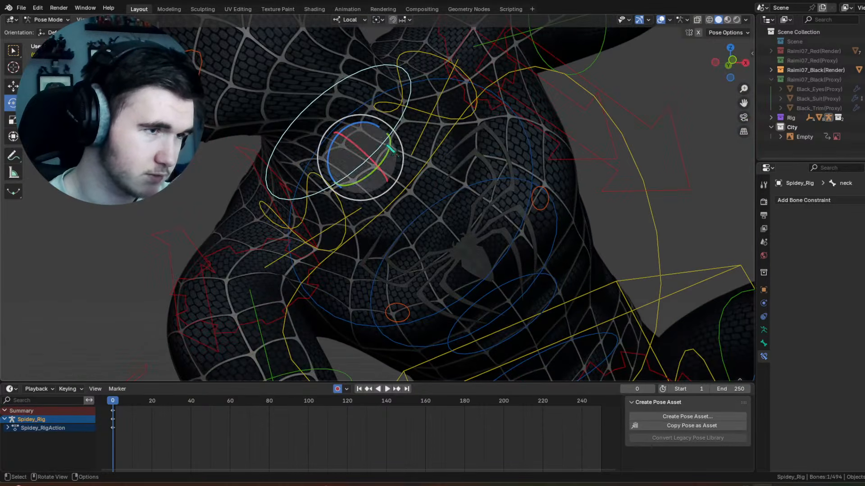
{"action": "left_click_drag", "start_coordinate": [390, 149], "coordinate": [423, 163]}
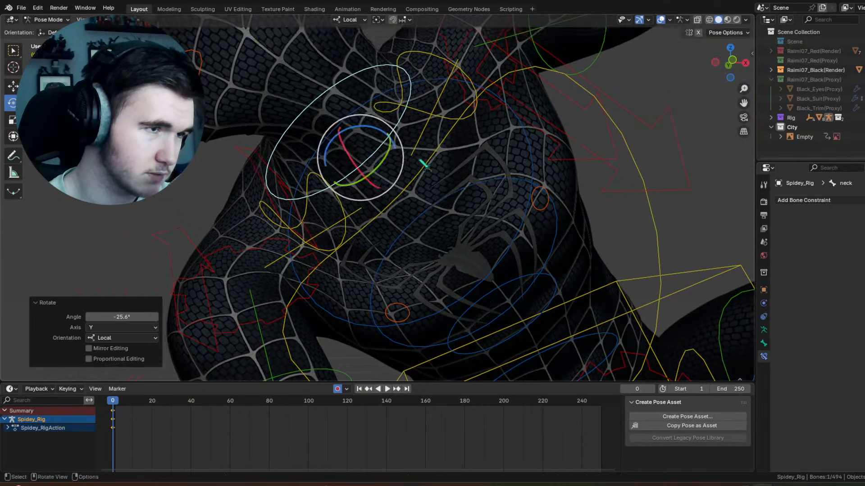
{"action": "middle_click_drag", "start_coordinate": [420, 160], "coordinate": [477, 149]}
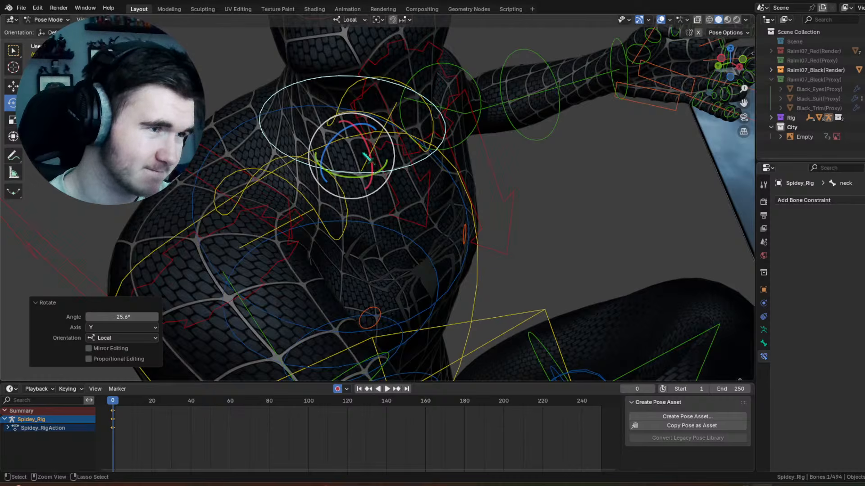
{"action": "key", "text": "ctrl+z"}
{"action": "mouse_move", "coordinate": [364, 175]}
{"action": "left_mouse_down"}
{"action": "mouse_move", "coordinate": [337, 168]}
{"action": "mouse_move", "coordinate": [362, 175]}
{"action": "left_mouse_up"}
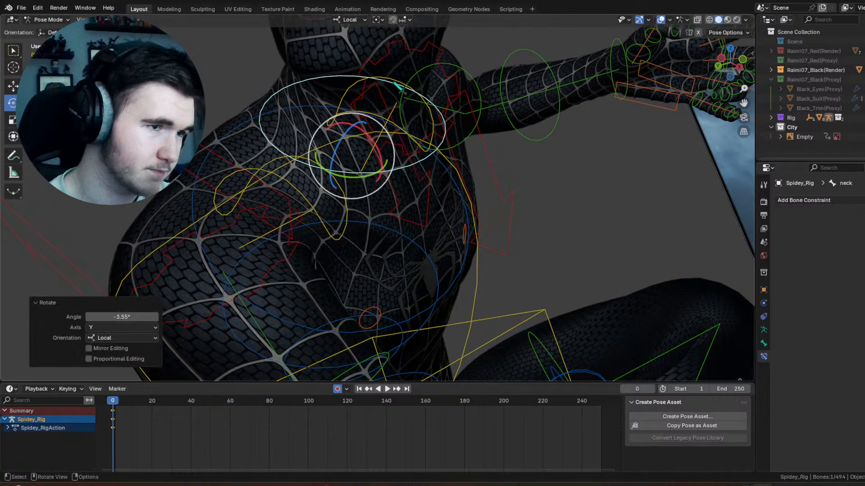
{"action": "key", "text": "ctrl+z"}
{"action": "scroll", "coordinate": [390, 90], "scroll_direction": "down", "scroll_amount": 5}
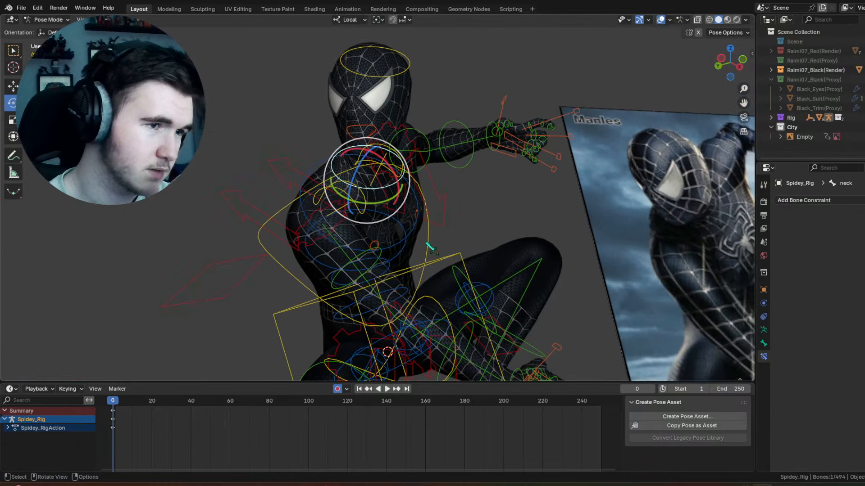
Step: Select the chest control, show the Raimi07_Black(Proxy) collection and hide the Raimi07_Black(Render) collection
{"action": "left_click", "coordinate": [428, 239]}
{"action": "middle_click_drag", "start_coordinate": [388, 264], "coordinate": [406, 254]}
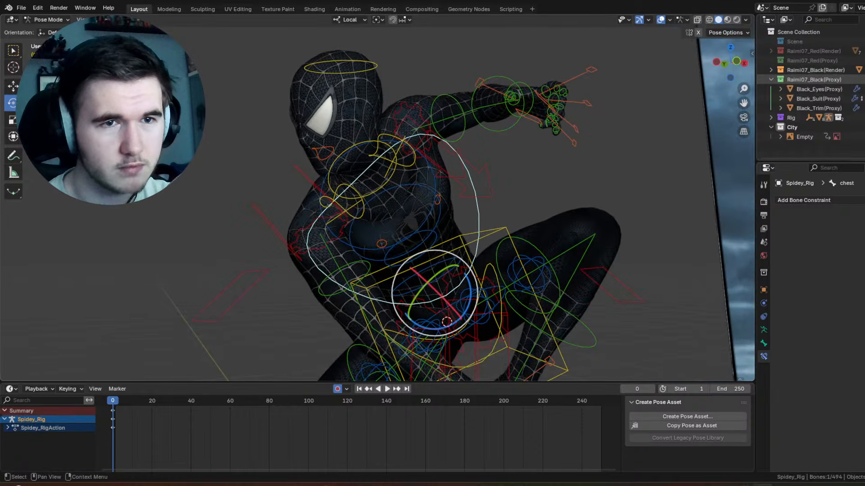
{"action": "left_click", "coordinate": [864, 70]}
{"action": "scroll", "coordinate": [387, 252], "scroll_direction": "down", "scroll_amount": 2}
{"action": "middle_click_drag", "start_coordinate": [376, 272], "coordinate": [425, 219], "text": "shift"}
{"action": "left_click_drag", "start_coordinate": [397, 256], "coordinate": [377, 252]}
{"action": "left_click_drag", "start_coordinate": [372, 181], "coordinate": [364, 183]}
Step: Try a trackball rotation of -1.72° and 17.2° on the neck control
{"action": "left_click", "coordinate": [374, 133]}
{"action": "scroll", "coordinate": [375, 135], "scroll_direction": "up", "scroll_amount": 4}
{"action": "middle_click_drag", "start_coordinate": [376, 142], "coordinate": [377, 180], "text": "shift"}
{"action": "middle_click_drag", "start_coordinate": [378, 179], "coordinate": [404, 181]}
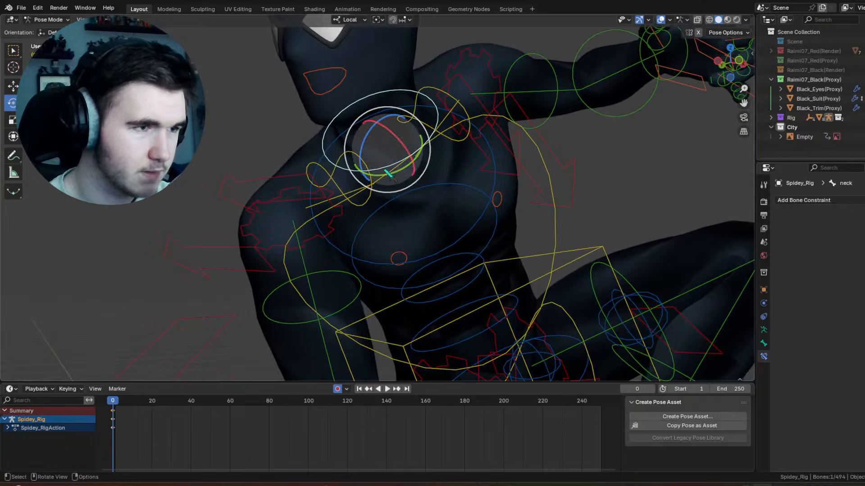
{"action": "left_click_drag", "start_coordinate": [383, 170], "coordinate": [396, 169]}
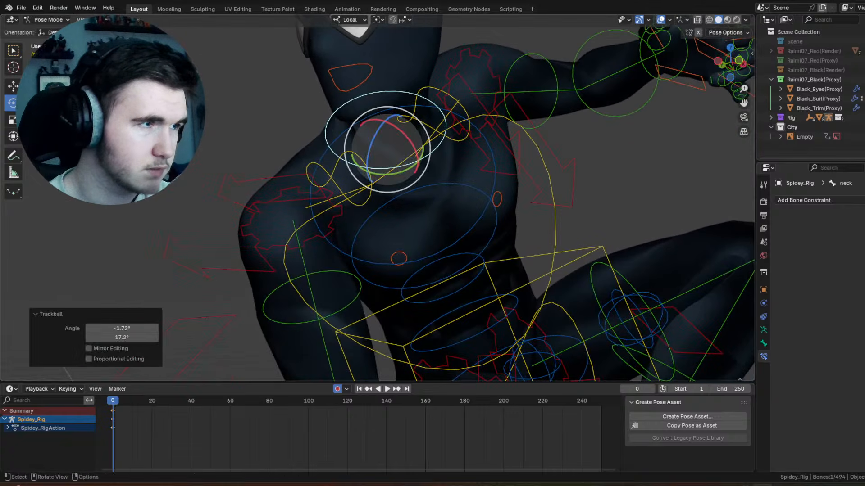
{"action": "key", "text": "ctrl+z"}
Step: Clear all pose transforms of the neck control and check the neck and shoulders with the overlays hidden
{"action": "left_click", "coordinate": [124, 20]}
{"action": "left_click", "coordinate": [249, 39]}
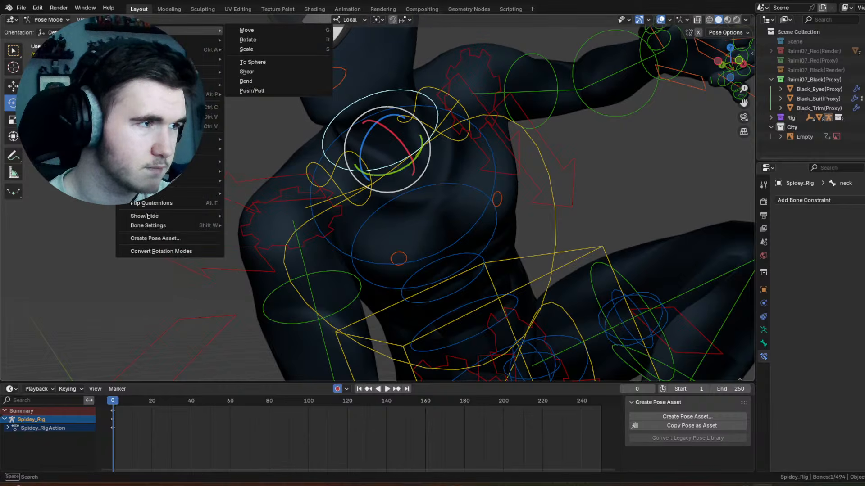
{"action": "mouse_move", "coordinate": [190, 40]}
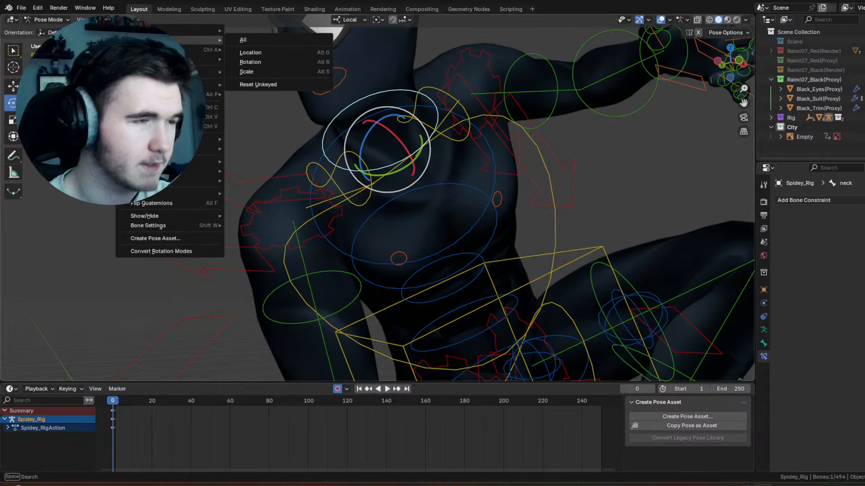
{"action": "left_click", "coordinate": [301, 40]}
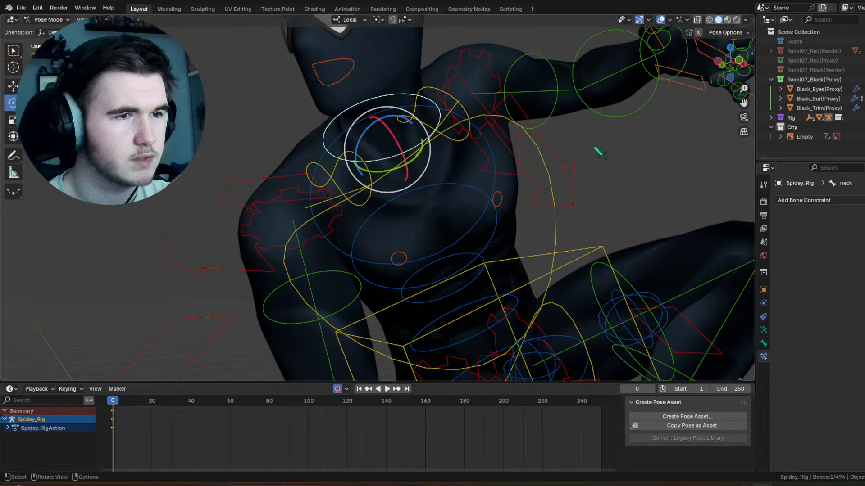
{"action": "left_click", "coordinate": [661, 20]}
{"action": "middle_click_drag", "start_coordinate": [334, 129], "coordinate": [534, 203]}
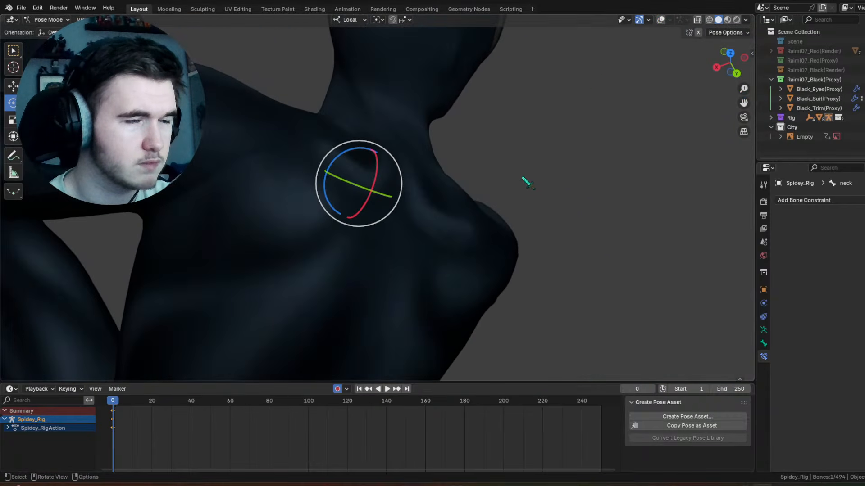
{"action": "scroll", "coordinate": [513, 162], "scroll_direction": "down", "scroll_amount": 4}
{"action": "middle_click_drag", "start_coordinate": [492, 142], "coordinate": [313, 81]}
{"action": "middle_click_drag", "start_coordinate": [415, 170], "coordinate": [419, 113], "text": "shift"}
Step: Try to reorient the torso by rotating the chest control, including 10.3° about its local X axis
{"action": "left_click", "coordinate": [662, 20]}
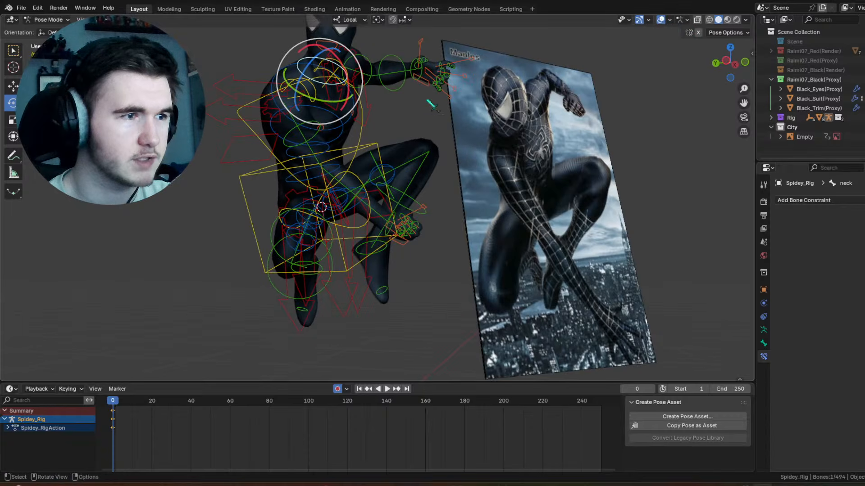
{"action": "left_click", "coordinate": [313, 182]}
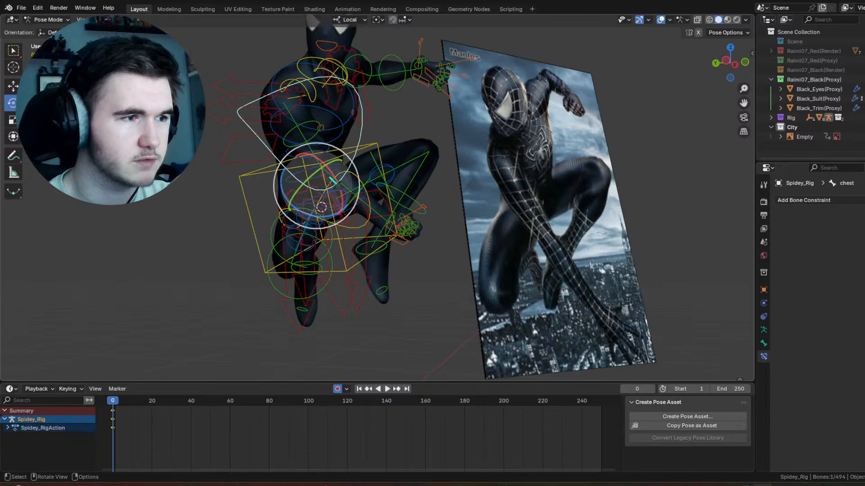
{"action": "left_click_drag", "start_coordinate": [327, 179], "coordinate": [334, 175]}
{"action": "mouse_move", "coordinate": [356, 171]}
{"action": "middle_mouse_down"}
{"action": "mouse_move", "coordinate": [383, 170]}
{"action": "mouse_move", "coordinate": [384, 162]}
{"action": "mouse_move", "coordinate": [367, 161]}
{"action": "middle_mouse_up"}
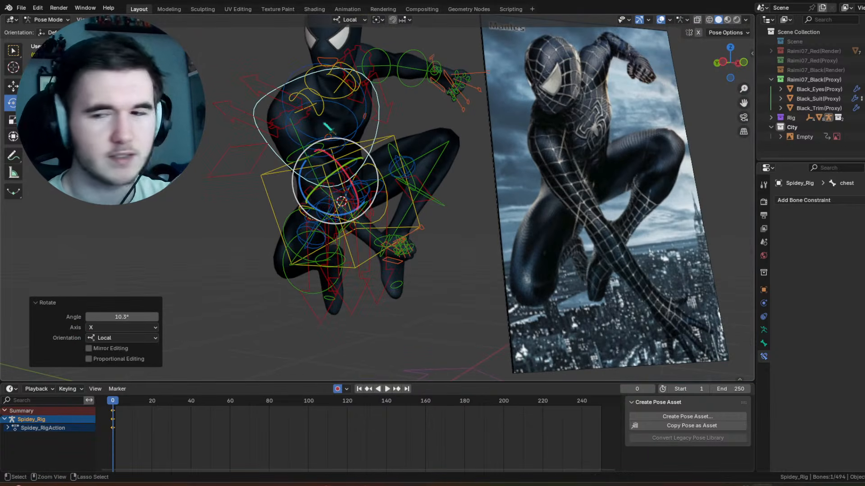
Step: Undo the trial chest and neck changes and the switch back to the proxy suit
{"action": "key", "text": "ctrl+z"}
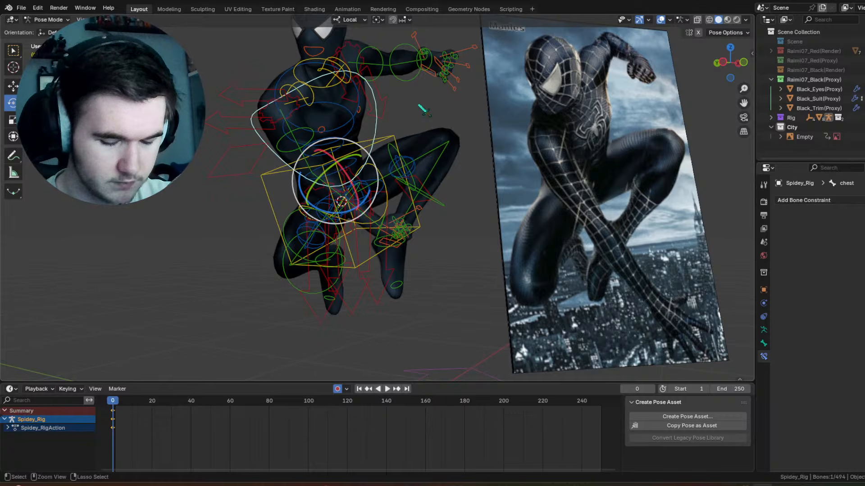
{"action": "key", "text": "ctrl+z"}
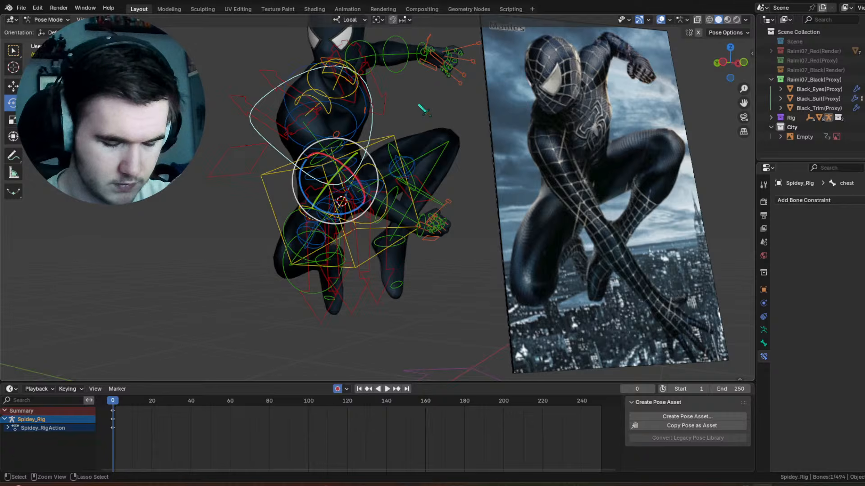
{"action": "middle_click_drag", "start_coordinate": [422, 109], "coordinate": [423, 110]}
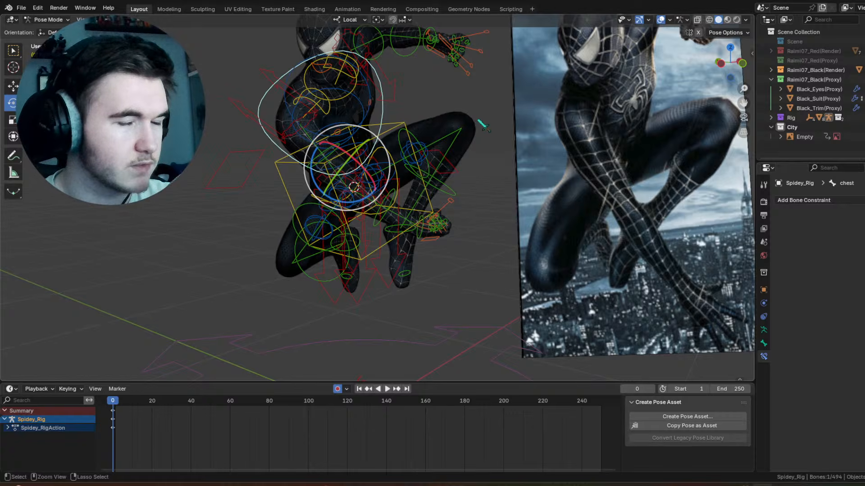
{"action": "middle_click_drag", "start_coordinate": [481, 118], "coordinate": [481, 150], "text": "ctrl"}
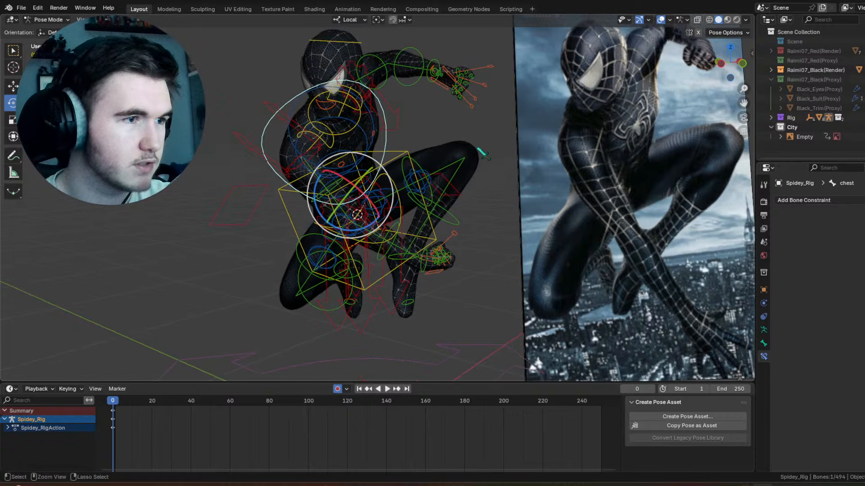
{"action": "key", "text": "ctrl+z"}
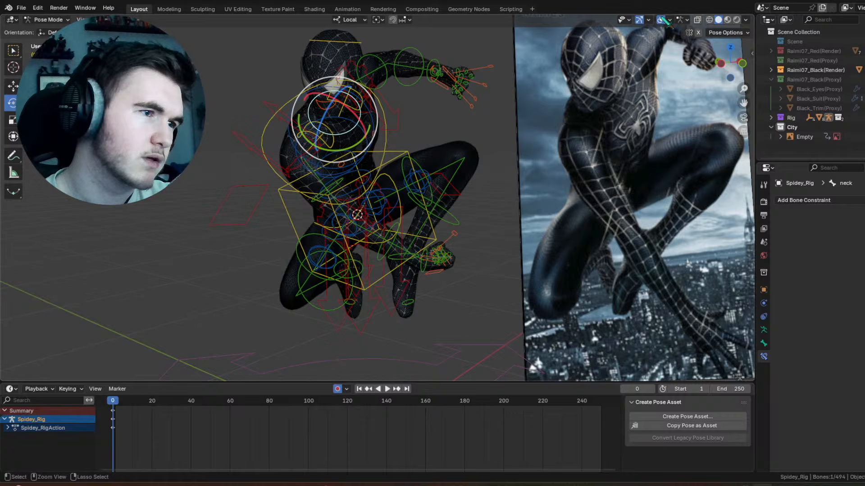
{"action": "left_click", "coordinate": [661, 18]}
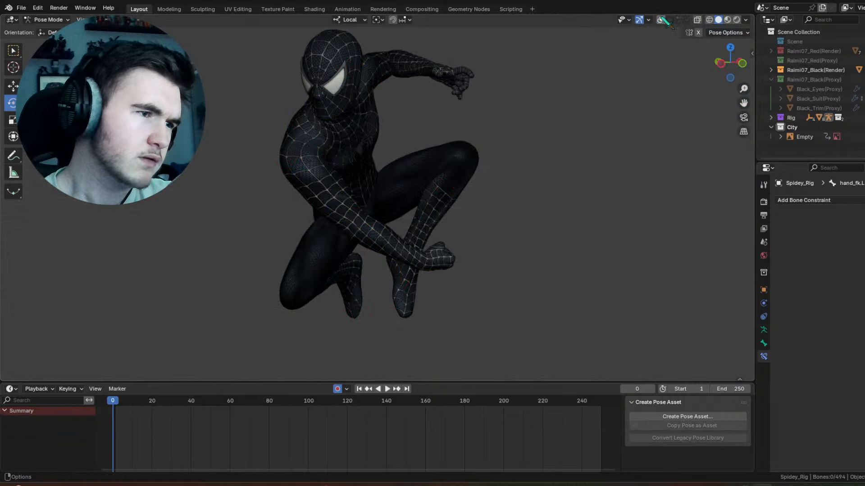
{"action": "middle_click_drag", "start_coordinate": [449, 89], "coordinate": [455, 42]}
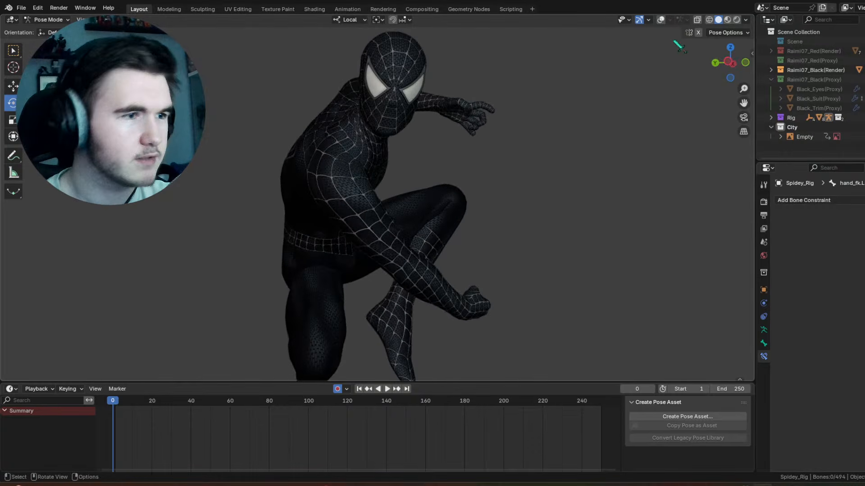
Step: Restore the overlays and rotate the neck control slightly about its local X axis
{"action": "left_click", "coordinate": [661, 19]}
{"action": "left_click", "coordinate": [401, 144]}
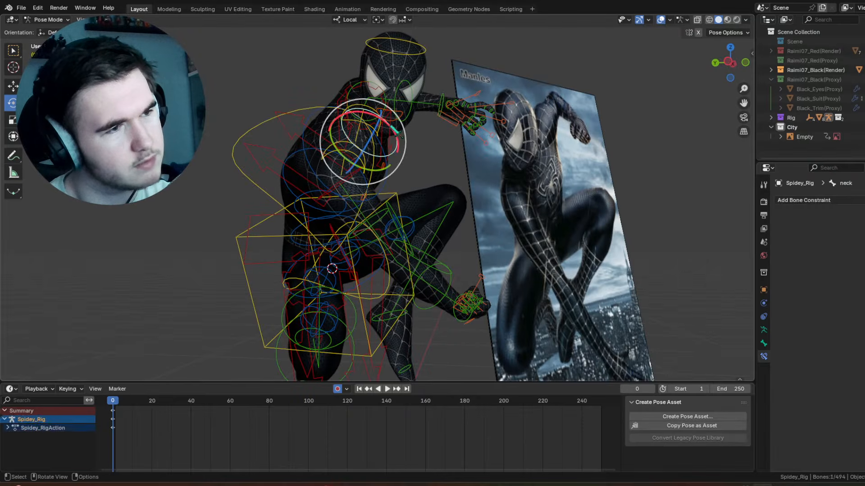
{"action": "key", "text": "r"}
{"action": "key", "text": "x"}
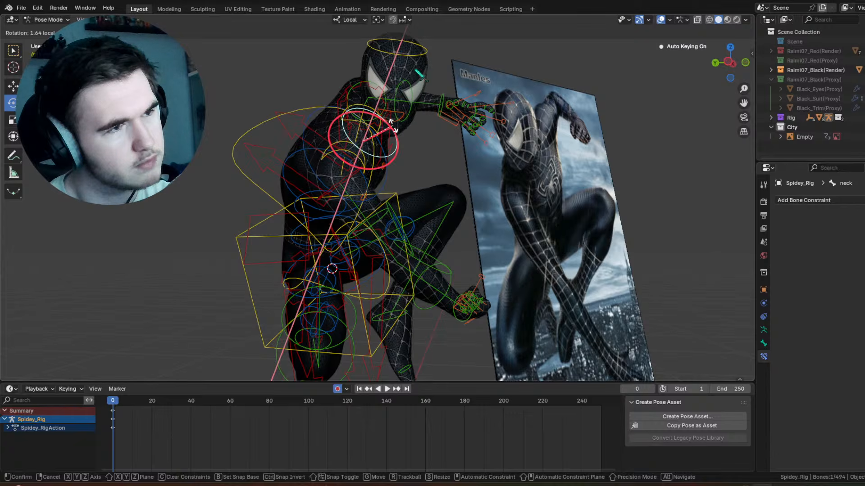
{"action": "left_click", "coordinate": [395, 131]}
Step: Try rotating the head control 18.8° around the view axis, and undo the rotation
{"action": "left_click", "coordinate": [424, 53]}
{"action": "key", "text": "r"}
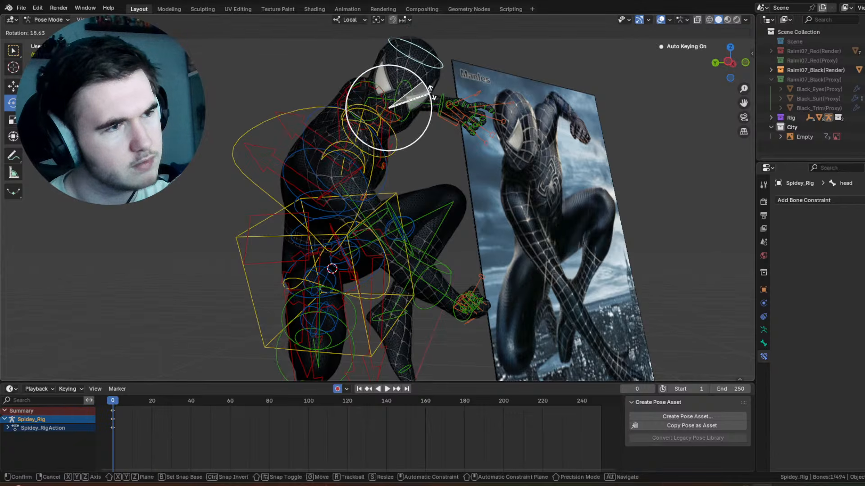
{"action": "left_click", "coordinate": [407, 107]}
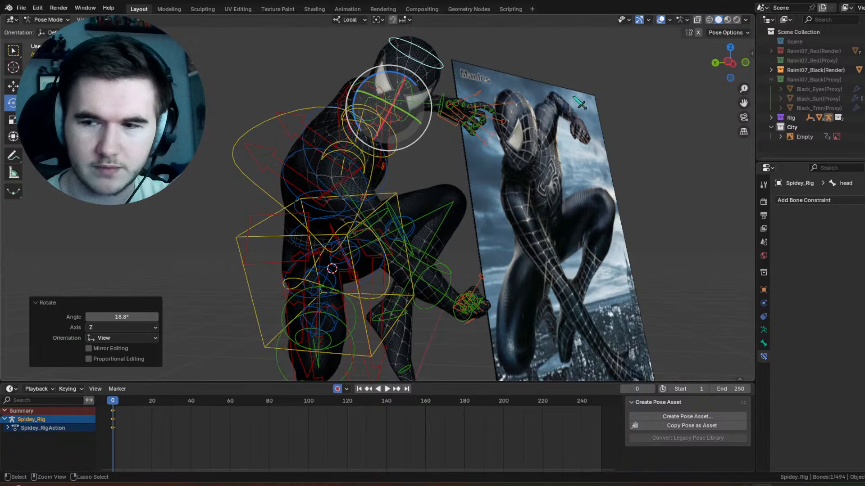
{"action": "key", "text": "ctrl+z"}
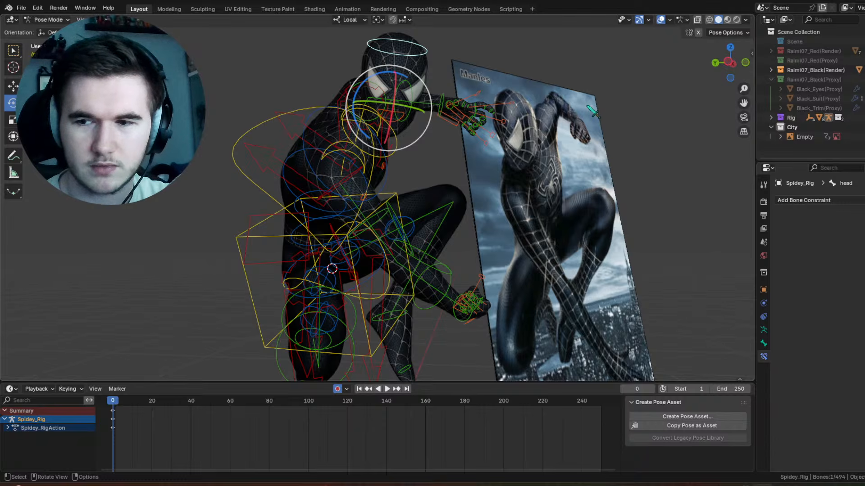
Step: Examine the whole crouching pose next to the reference image from a frontal angle and up close
{"action": "middle_click_drag", "start_coordinate": [597, 111], "coordinate": [503, 154]}
{"action": "left_click", "coordinate": [585, 143]}
{"action": "scroll", "coordinate": [586, 143], "scroll_direction": "down", "scroll_amount": 3}
{"action": "scroll", "coordinate": [527, 132], "scroll_direction": "up", "scroll_amount": 3}
{"action": "scroll", "coordinate": [505, 147], "scroll_direction": "down", "scroll_amount": 3}
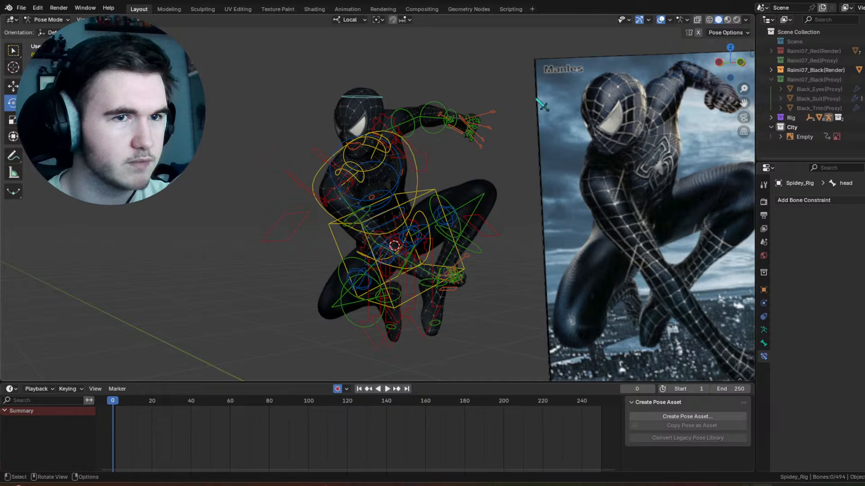
{"action": "scroll", "coordinate": [503, 141], "scroll_direction": "up", "scroll_amount": 2}
{"action": "middle_click_drag", "start_coordinate": [503, 141], "coordinate": [424, 113], "text": "shift"}
{"action": "left_click", "coordinate": [432, 180]}
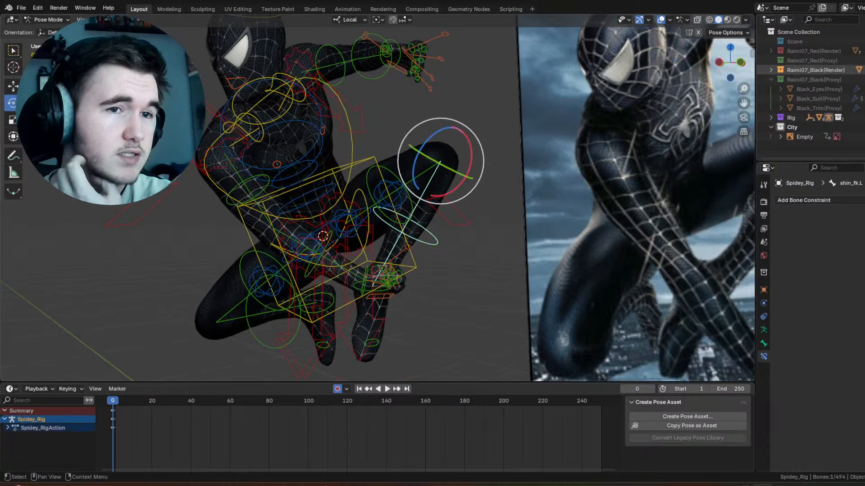
Step: Swap the visible Raimi07_Black(Render) suit for Raimi07_Black(Proxy), previewing Raimi07_Red(Proxy) in between, and deselect all bones
{"action": "left_click", "coordinate": [864, 70]}
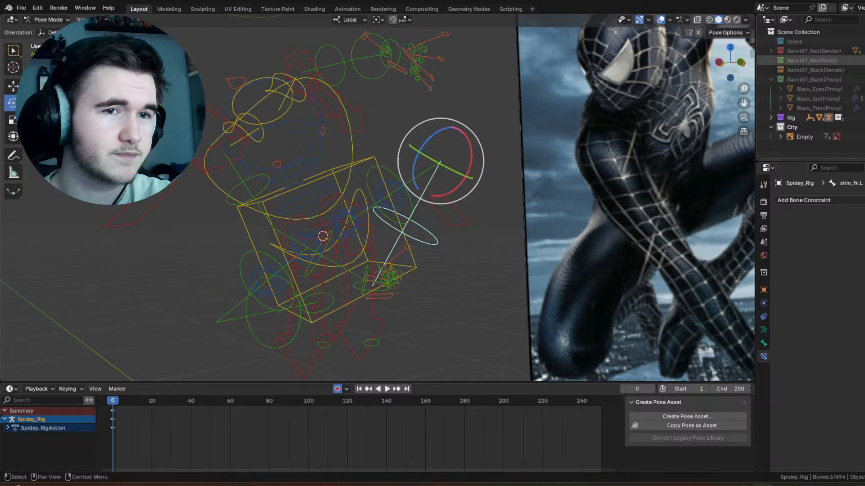
{"action": "left_click", "coordinate": [864, 60]}
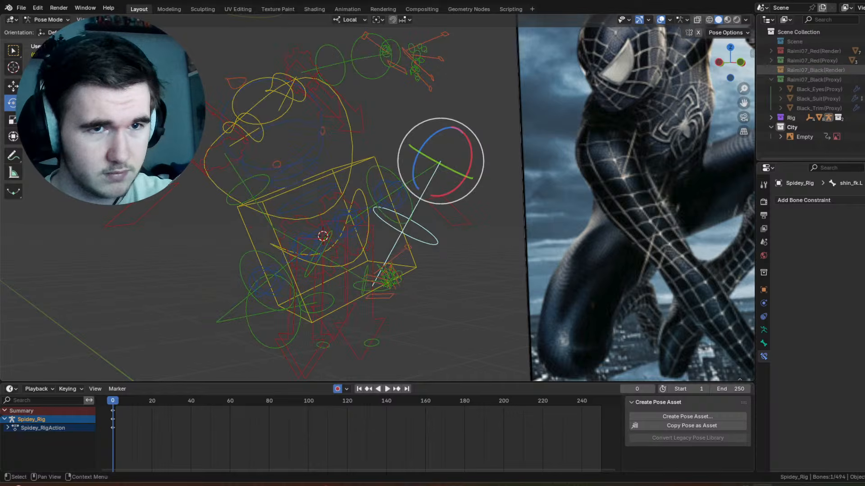
{"action": "left_click", "coordinate": [863, 60]}
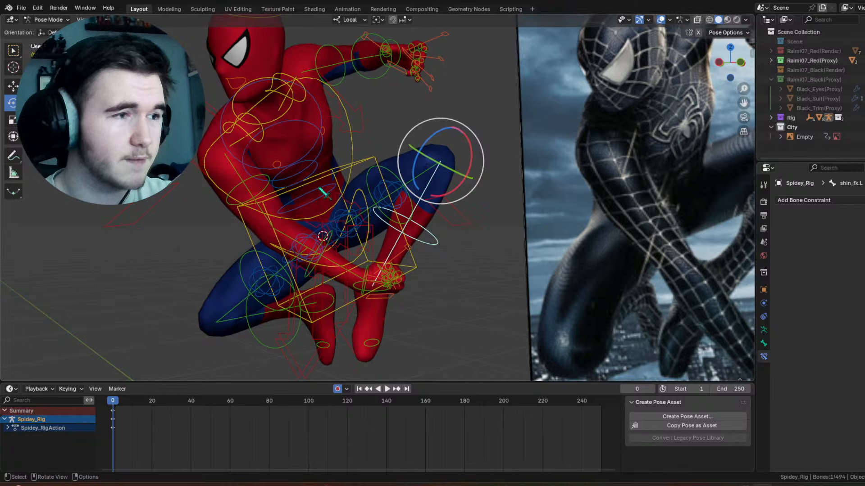
{"action": "left_click", "coordinate": [864, 61]}
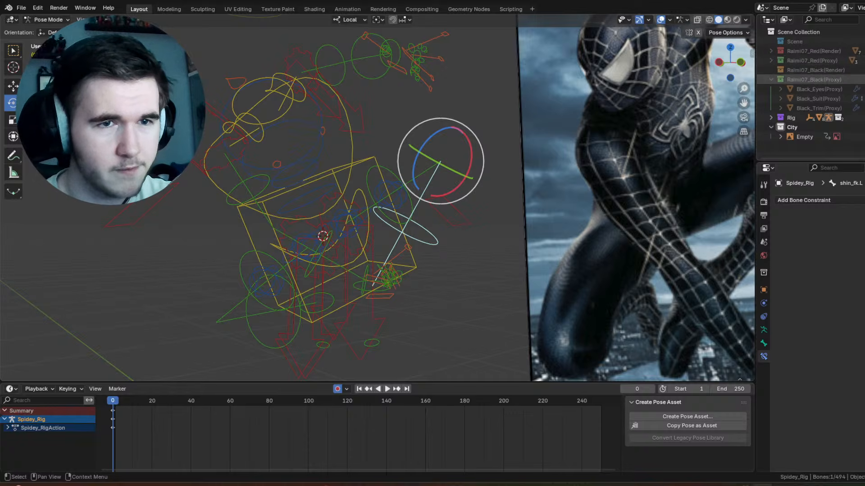
{"action": "left_click", "coordinate": [863, 79]}
{"action": "scroll", "coordinate": [378, 198], "scroll_direction": "down", "scroll_amount": 3}
{"action": "middle_click_drag", "start_coordinate": [379, 203], "coordinate": [386, 208]}
{"action": "key", "text": "alt+a"}
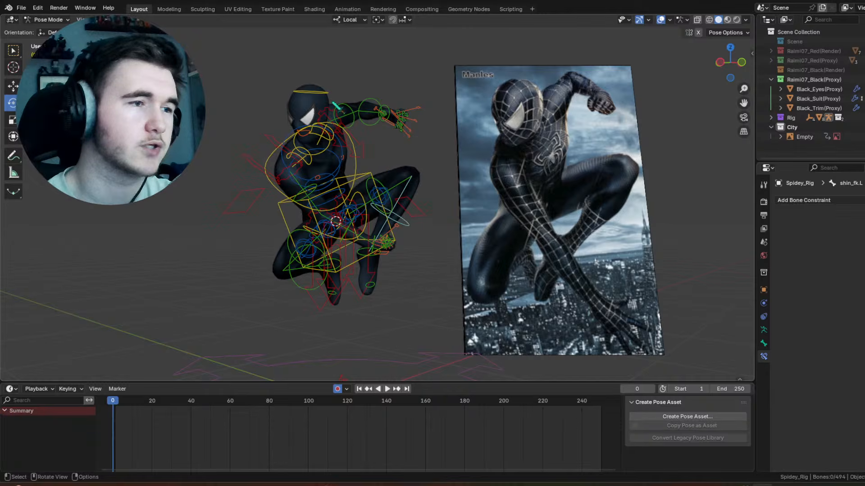
Step: Try a free trackball rotation of the left forearm FK control
{"action": "scroll", "coordinate": [342, 203], "scroll_direction": "up", "scroll_amount": 6}
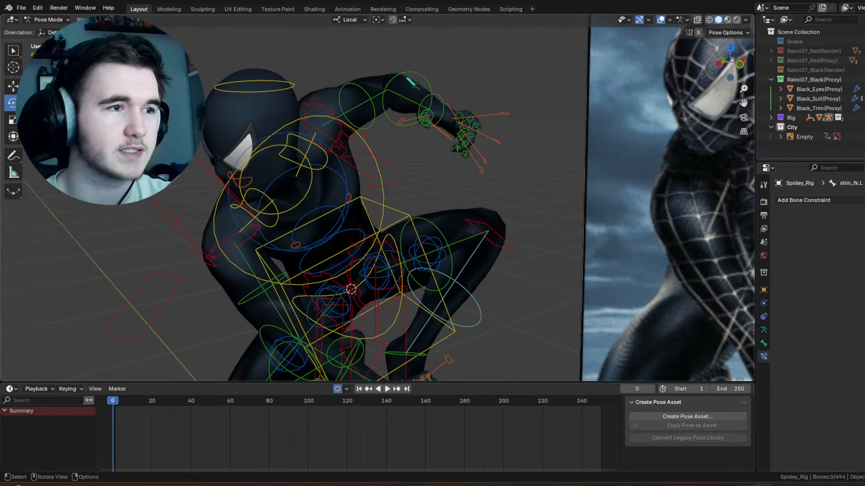
{"action": "left_click", "coordinate": [410, 82]}
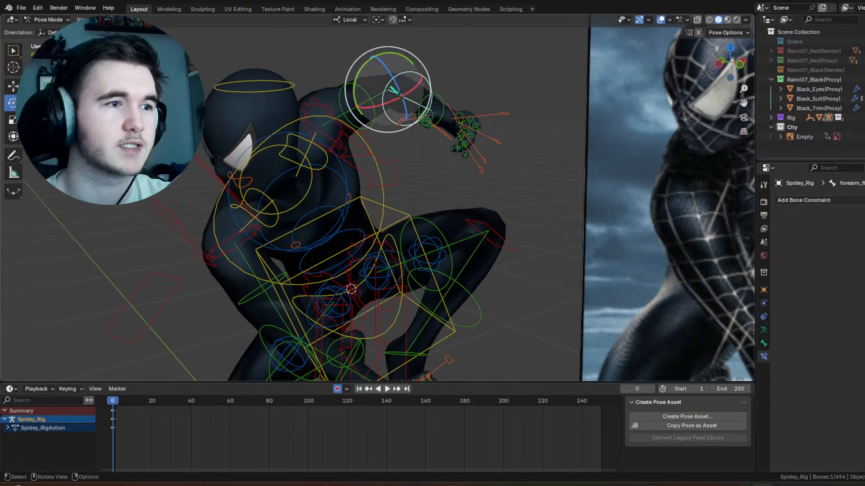
{"action": "key", "text": "r"}
{"action": "key", "text": "r"}
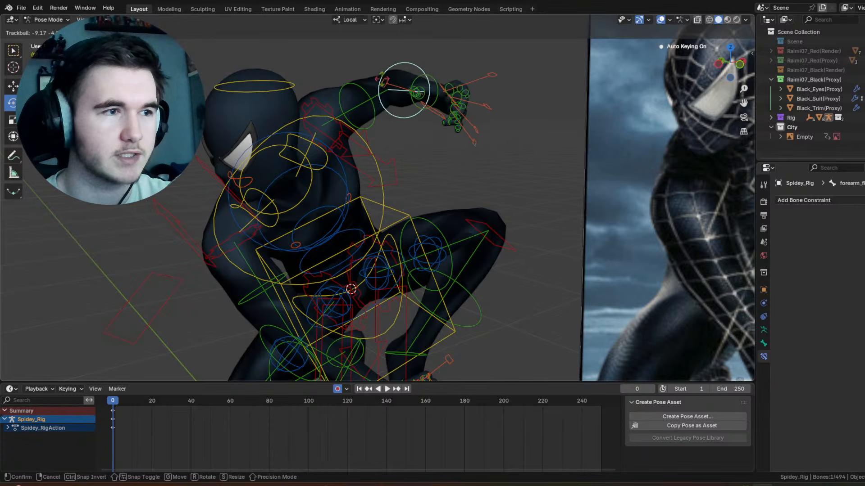
{"action": "left_click", "coordinate": [387, 89]}
{"action": "left_click", "coordinate": [386, 89]}
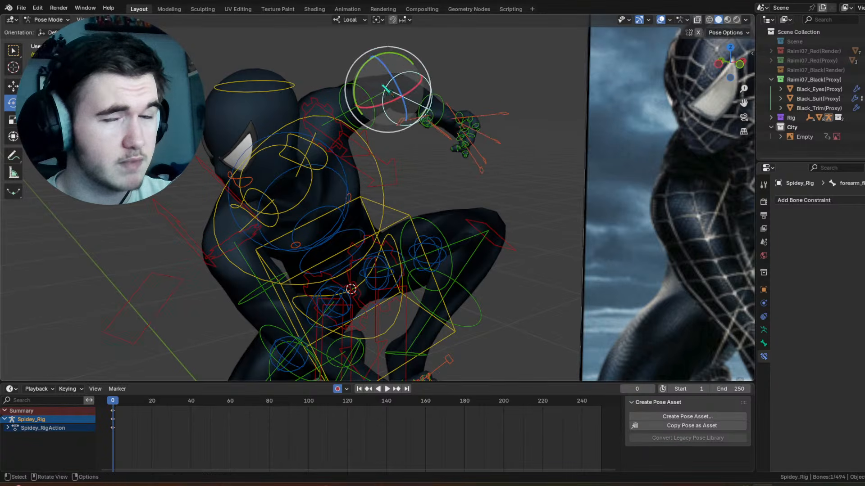
Step: Select the right hand IK control and set its IK-FK (hand.R) property to 0.000
{"action": "scroll", "coordinate": [379, 88], "scroll_direction": "down", "scroll_amount": 4}
{"action": "scroll", "coordinate": [521, 191], "scroll_direction": "up", "scroll_amount": 4}
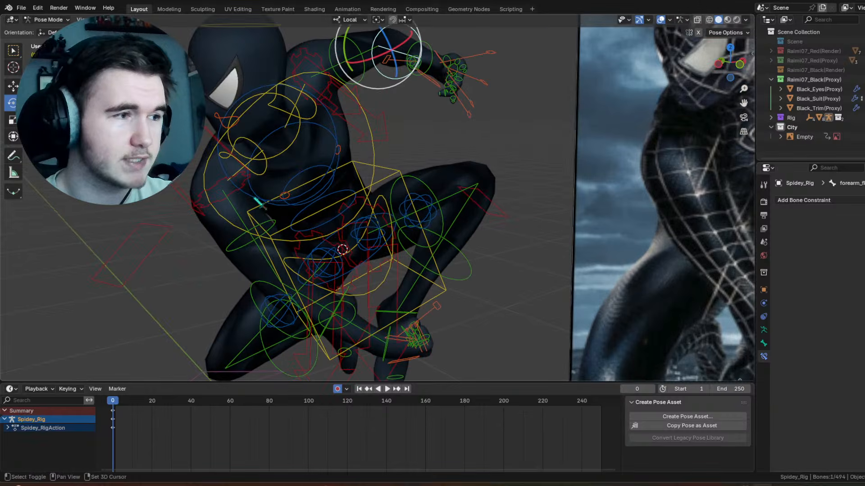
{"action": "left_click", "coordinate": [332, 182]}
{"action": "key", "text": "g"}
{"action": "left_click_drag", "start_coordinate": [316, 167], "coordinate": [261, 204]}
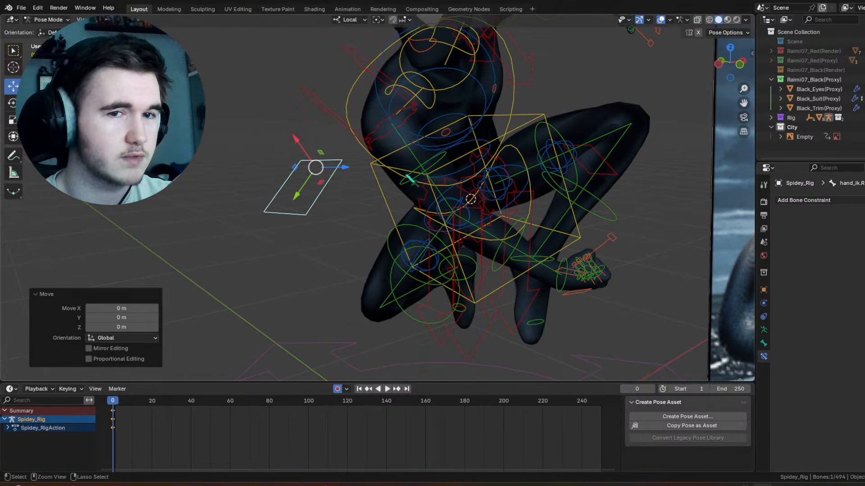
{"action": "middle_click_drag", "start_coordinate": [412, 181], "coordinate": [500, 175]}
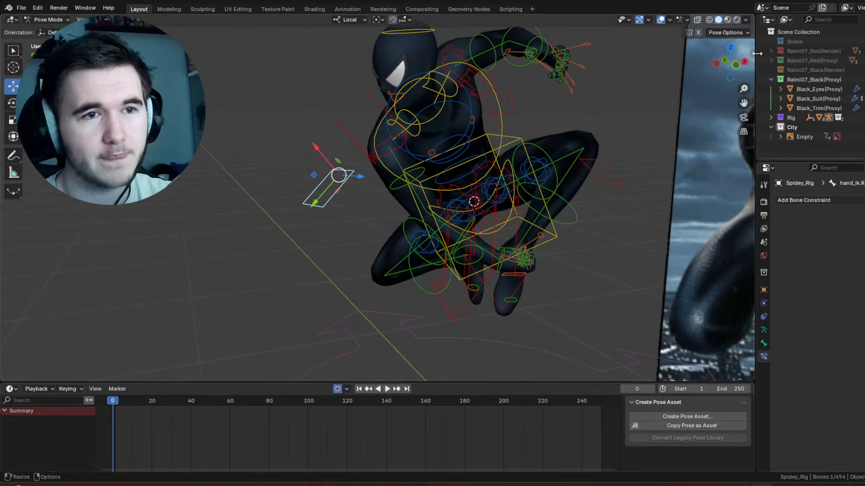
{"action": "key", "text": "n"}
{"action": "left_click_drag", "start_coordinate": [701, 267], "coordinate": [630, 271]}
Step: Move the right hand IK control by -0.067713, 0.004757 and -0.12123 m in X, Y and Z, undoing a further trial move
{"action": "key", "text": "g"}
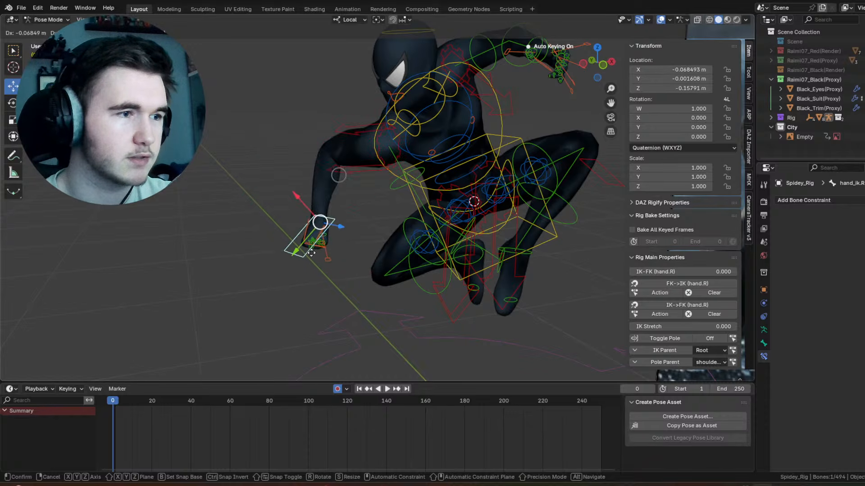
{"action": "left_click", "coordinate": [317, 213]}
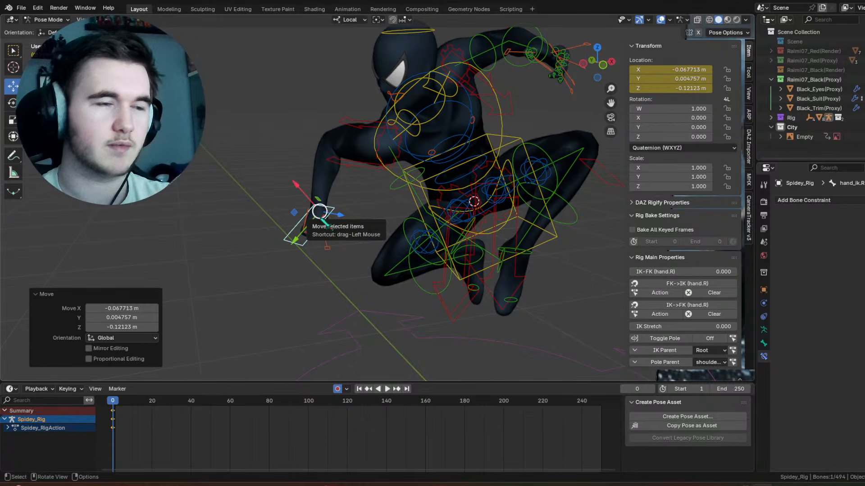
{"action": "left_click_drag", "start_coordinate": [318, 199], "coordinate": [336, 213]}
{"action": "key", "text": "ctrl+z"}
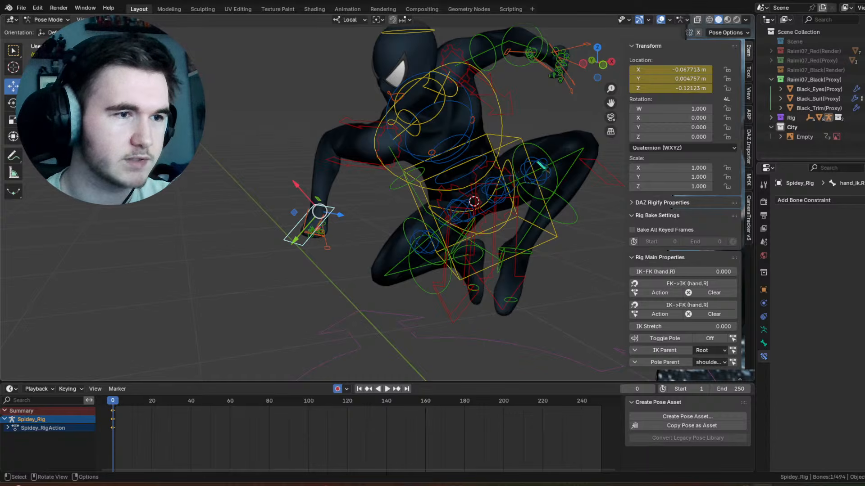
Step: Try a trackball rotation of -10° and -30° on the left thigh tweak control, and undo it
{"action": "left_click", "coordinate": [535, 170]}
{"action": "middle_click_drag", "start_coordinate": [536, 169], "coordinate": [417, 181], "text": "shift"}
{"action": "scroll", "coordinate": [417, 181], "scroll_direction": "up", "scroll_amount": 3}
{"action": "mouse_move", "coordinate": [417, 181]}
{"action": "middle_mouse_down"}
{"action": "mouse_move", "coordinate": [425, 183]}
{"action": "mouse_move", "coordinate": [415, 177]}
{"action": "middle_mouse_up"}
{"action": "key", "text": "r"}
{"action": "left_click_drag", "start_coordinate": [414, 177], "coordinate": [390, 169], "text": "ctrl"}
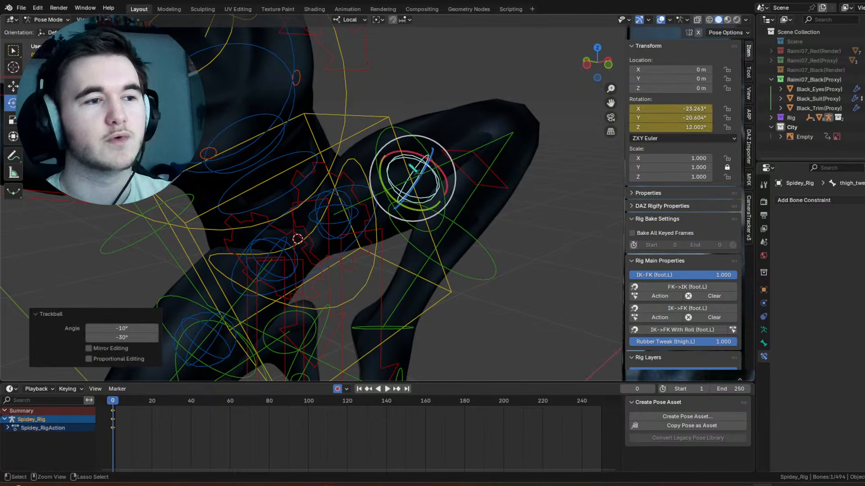
{"action": "key", "text": "ctrl+z"}
{"action": "scroll", "coordinate": [377, 198], "scroll_direction": "down", "scroll_amount": 4}
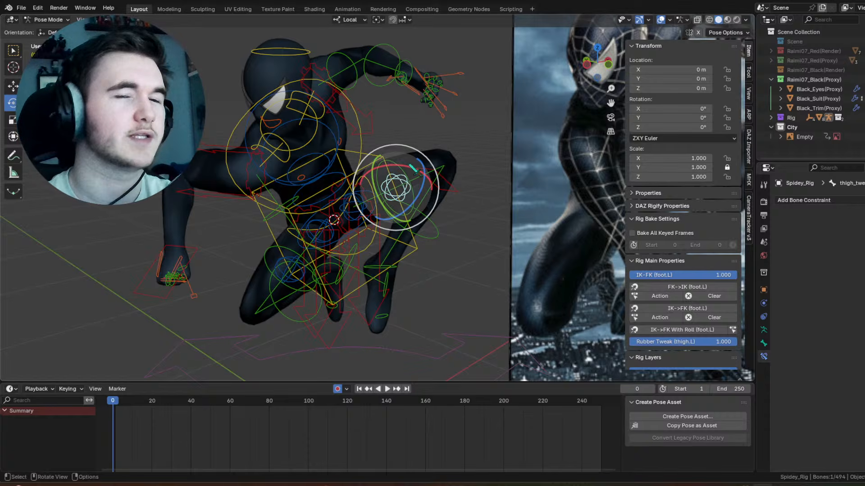
Step: Set IK-FK (hand.R) to 1.000 on the right hand IK control and deselect it
{"action": "left_click", "coordinate": [200, 267]}
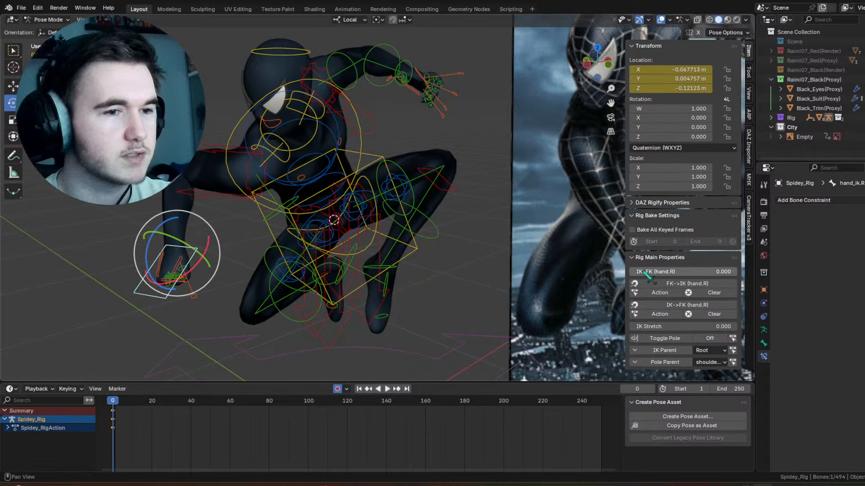
{"action": "left_click_drag", "start_coordinate": [647, 274], "coordinate": [743, 274]}
{"action": "left_click", "coordinate": [422, 133]}
Step: Check the proxy suit's pose with the overlays hidden, close the transform sidebar, and compare the pose with the reference image with overlays restored
{"action": "middle_click_drag", "start_coordinate": [423, 134], "coordinate": [427, 128]}
{"action": "scroll", "coordinate": [457, 133], "scroll_direction": "down", "scroll_amount": 1}
{"action": "left_click", "coordinate": [661, 20]}
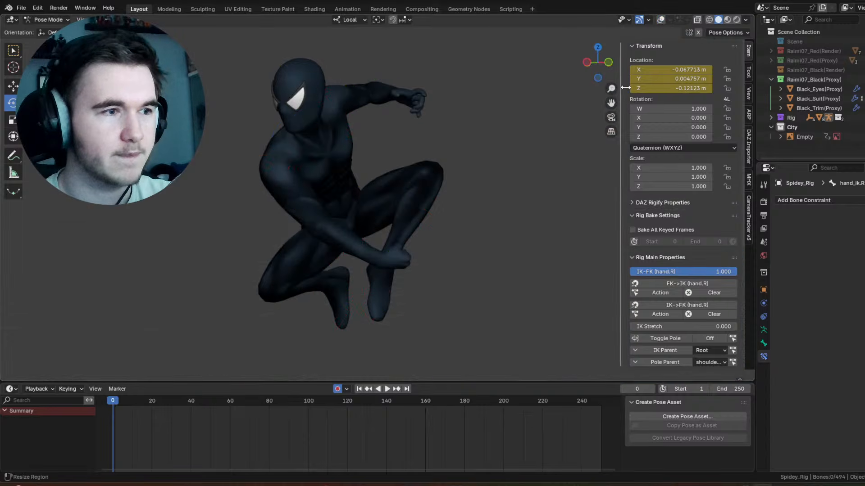
{"action": "left_click_drag", "start_coordinate": [625, 88], "coordinate": [840, 103]}
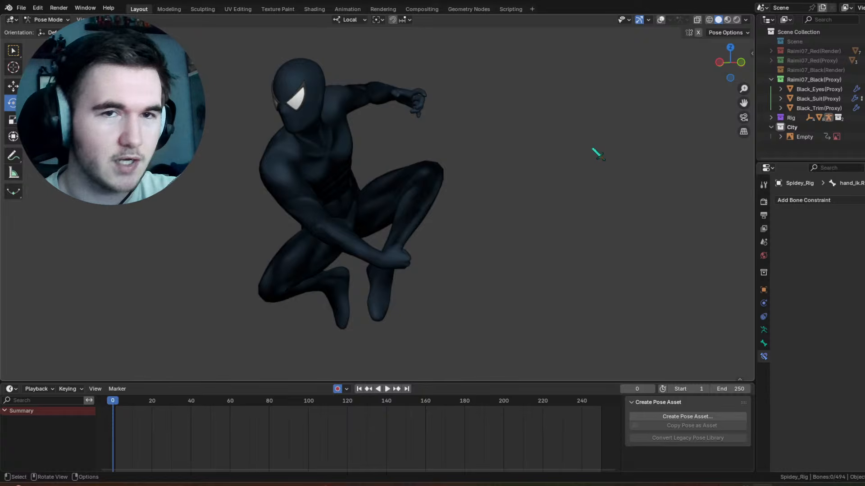
{"action": "left_click", "coordinate": [660, 19]}
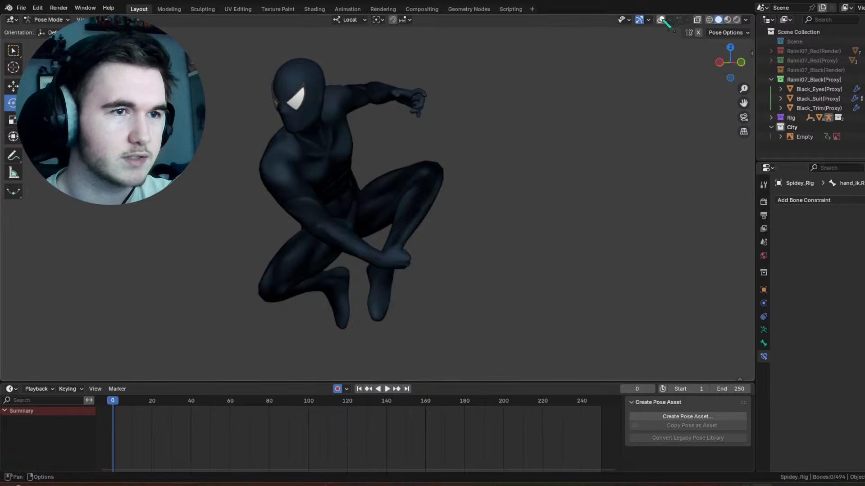
{"action": "middle_click_drag", "start_coordinate": [589, 112], "coordinate": [568, 116]}
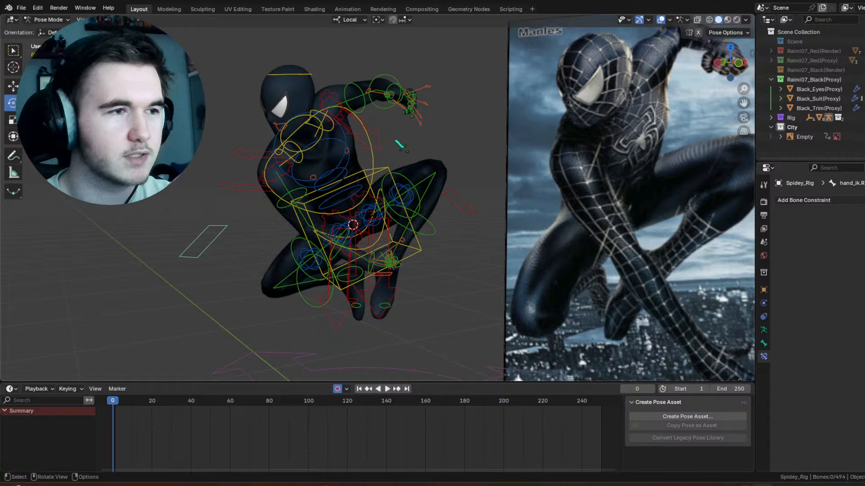
{"action": "middle_click_drag", "start_coordinate": [413, 129], "coordinate": [445, 158]}
{"action": "scroll", "coordinate": [445, 157], "scroll_direction": "up", "scroll_amount": 3}
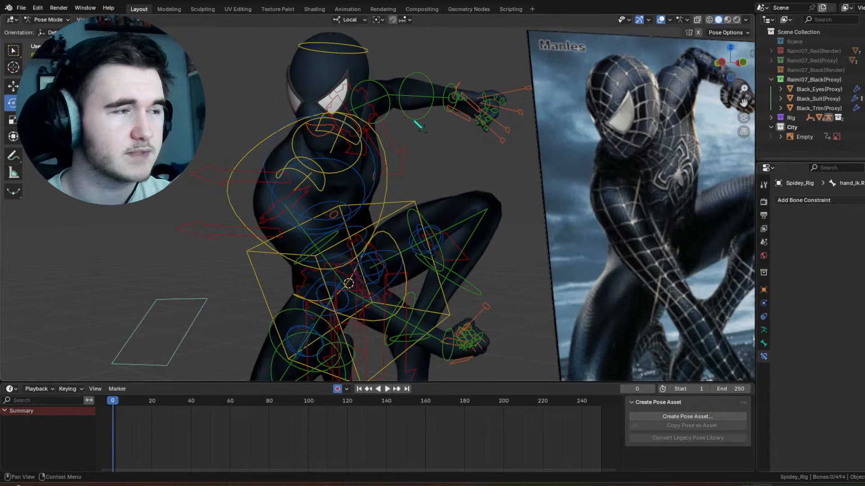
{"action": "scroll", "coordinate": [505, 125], "scroll_direction": "down", "scroll_amount": 5}
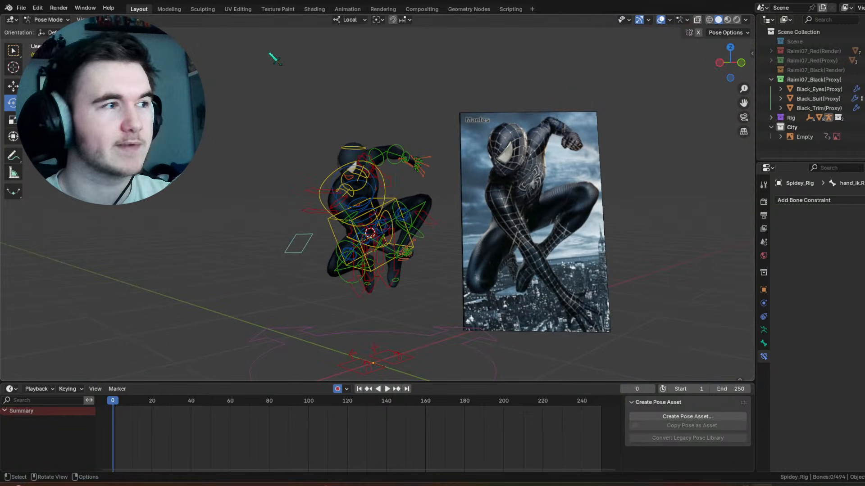
Step: Save the scene as a separate file named Shot1-Swing.blend
{"action": "left_click", "coordinate": [21, 8]}
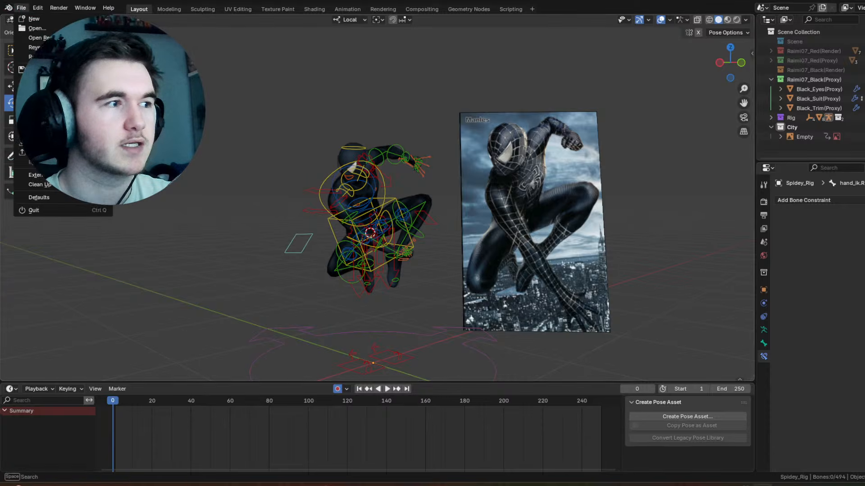
{"action": "left_click", "coordinate": [38, 75]}
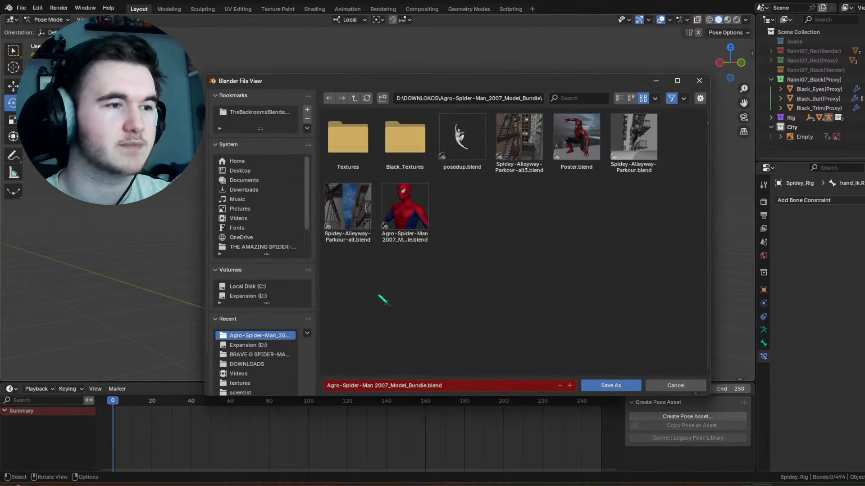
{"action": "left_click", "coordinate": [412, 386]}
{"action": "left_click", "coordinate": [418, 97]}
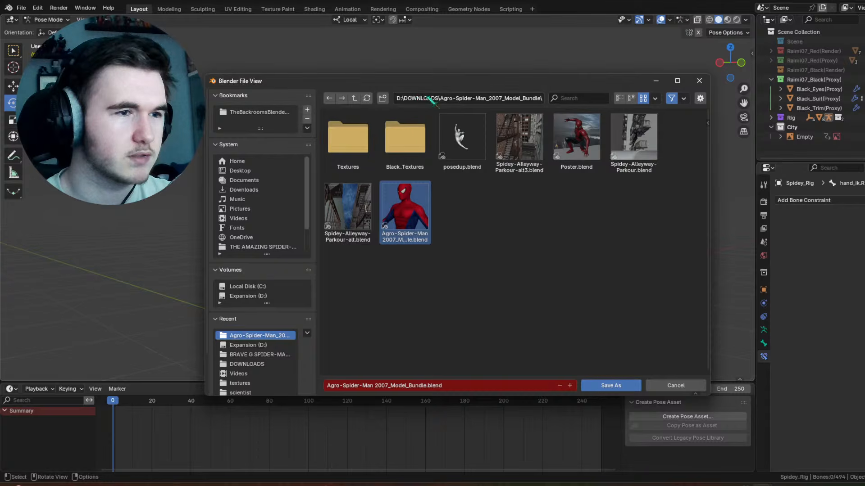
{"action": "left_click_drag", "start_coordinate": [445, 83], "coordinate": [658, 141]}
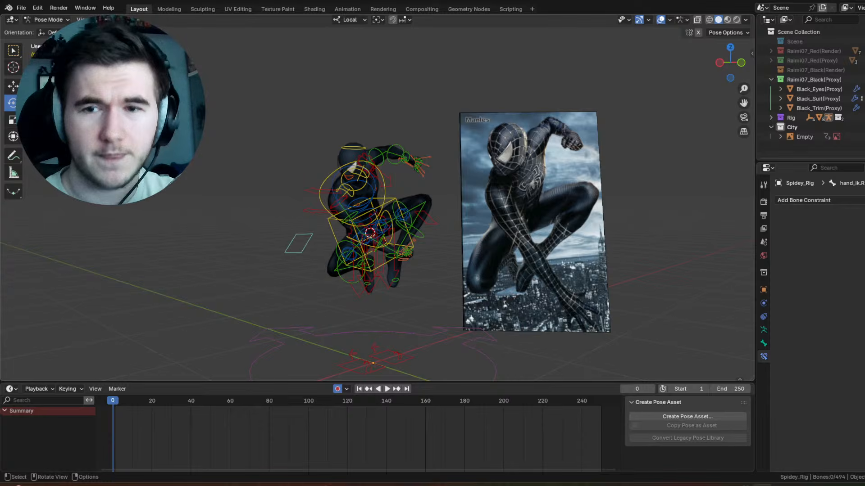
{"action": "key", "text": "ctrl+s"}
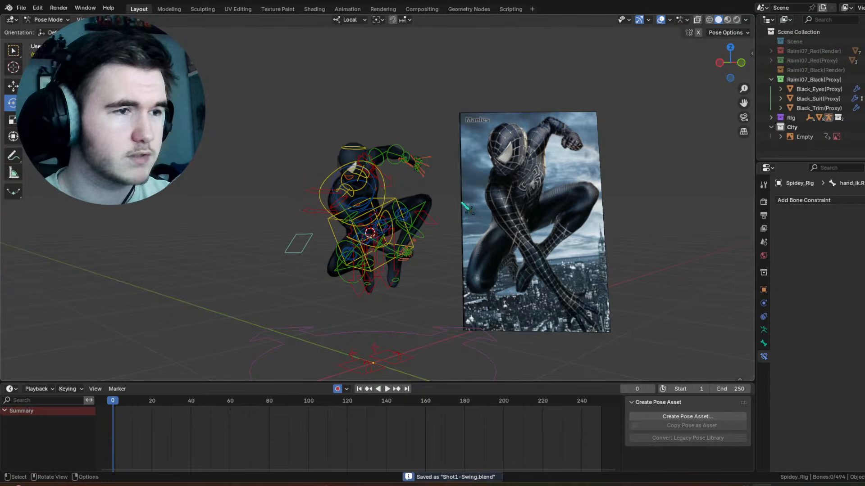
Step: Inspect the pose up close with the overlays hidden, and turn the overlays back on
{"action": "left_click", "coordinate": [660, 19]}
{"action": "scroll", "coordinate": [405, 201], "scroll_direction": "up", "scroll_amount": 4}
{"action": "middle_click_drag", "start_coordinate": [405, 201], "coordinate": [487, 181]}
{"action": "left_click", "coordinate": [661, 19]}
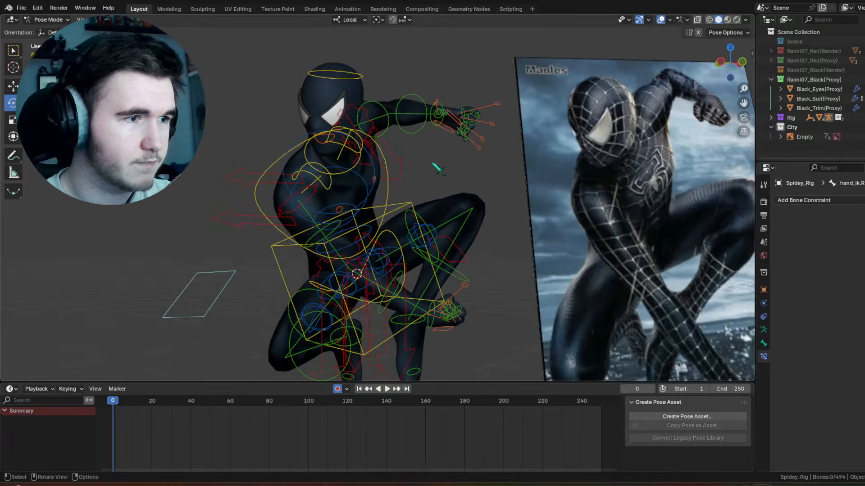
Step: Select every control of the rig except the root control on the ground, and bring frame 0 further into view
{"action": "scroll", "coordinate": [419, 192], "scroll_direction": "down", "scroll_amount": 4}
{"action": "scroll", "coordinate": [419, 191], "scroll_direction": "up", "scroll_amount": 3}
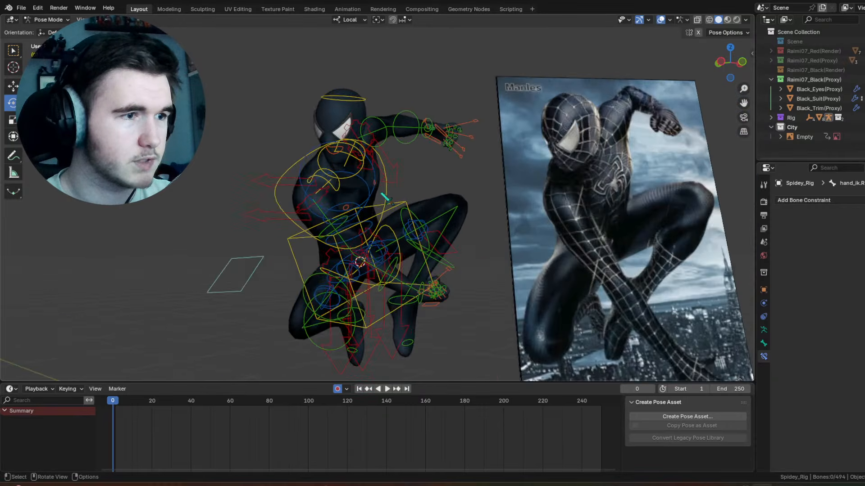
{"action": "left_click", "coordinate": [385, 196]}
{"action": "left_click", "coordinate": [386, 195]}
{"action": "key", "text": "a"}
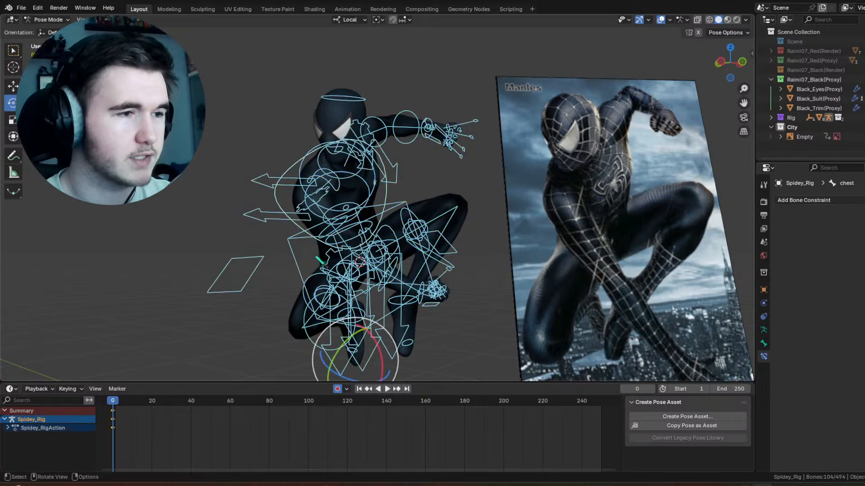
{"action": "scroll", "coordinate": [303, 248], "scroll_direction": "down", "scroll_amount": 4}
{"action": "scroll", "coordinate": [299, 253], "scroll_direction": "up", "scroll_amount": 2}
{"action": "scroll", "coordinate": [304, 356], "scroll_direction": "down", "scroll_amount": 2}
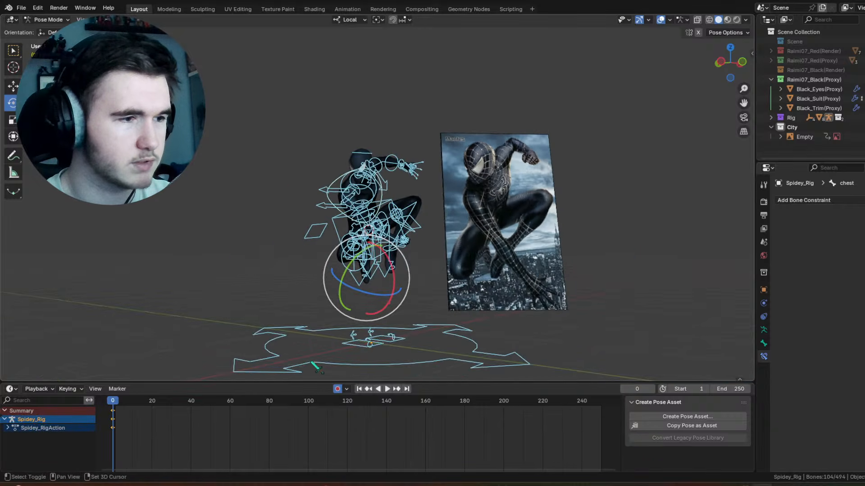
{"action": "left_click", "coordinate": [311, 335], "text": "shift"}
{"action": "left_click", "coordinate": [312, 334], "text": "shift"}
{"action": "middle_click_drag", "start_coordinate": [199, 421], "coordinate": [299, 441]}
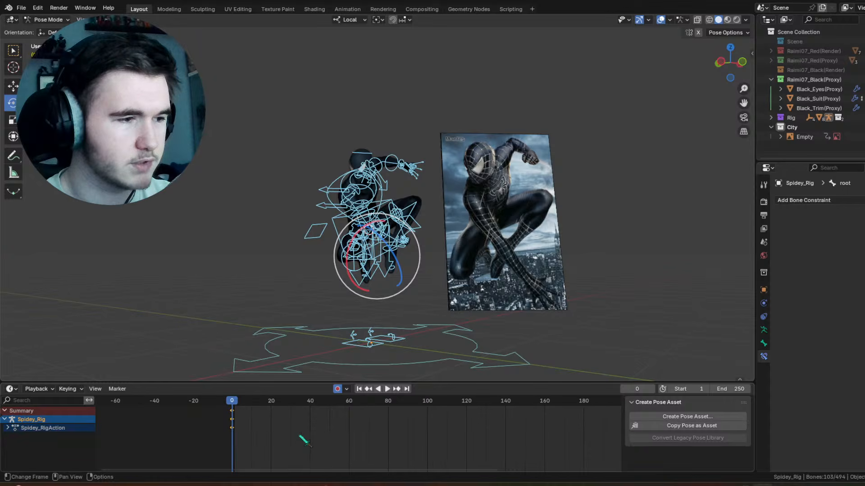
Step: Switch the animation editor to the Dope Sheet and back to the Timeline, and collapse the Summary channel
{"action": "left_click", "coordinate": [11, 389]}
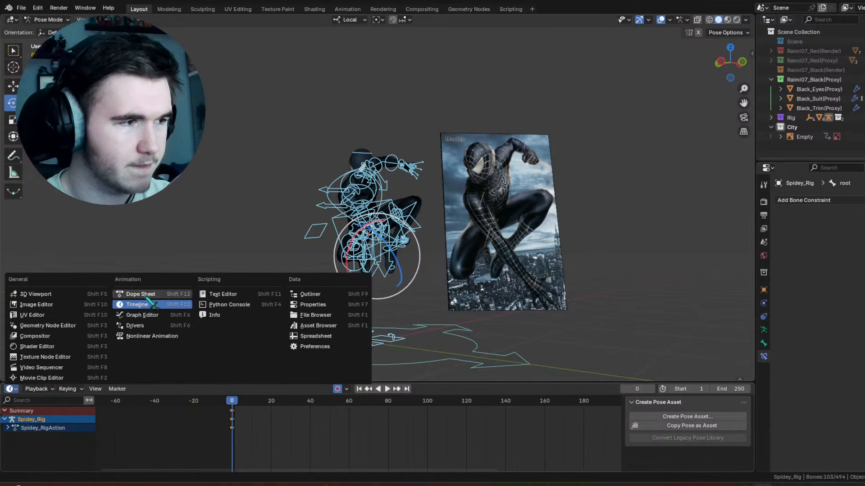
{"action": "left_click", "coordinate": [148, 300]}
{"action": "left_click", "coordinate": [11, 389]}
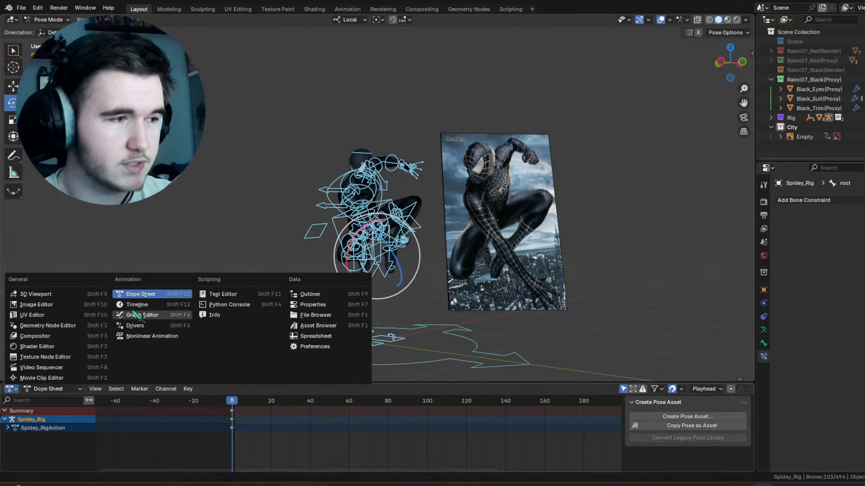
{"action": "left_click", "coordinate": [144, 310]}
{"action": "left_click", "coordinate": [4, 411]}
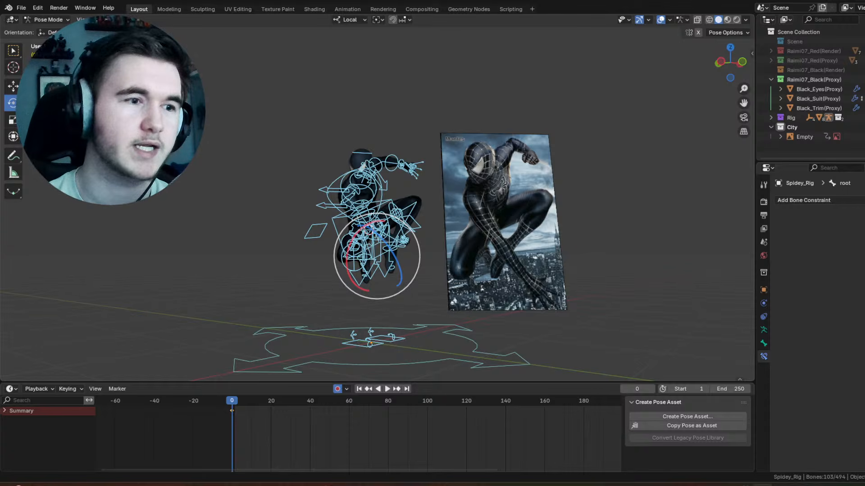
Step: Show the root control under the figure by selecting it alone, and select the torso control in its place
{"action": "middle_click_drag", "start_coordinate": [478, 321], "coordinate": [460, 322]}
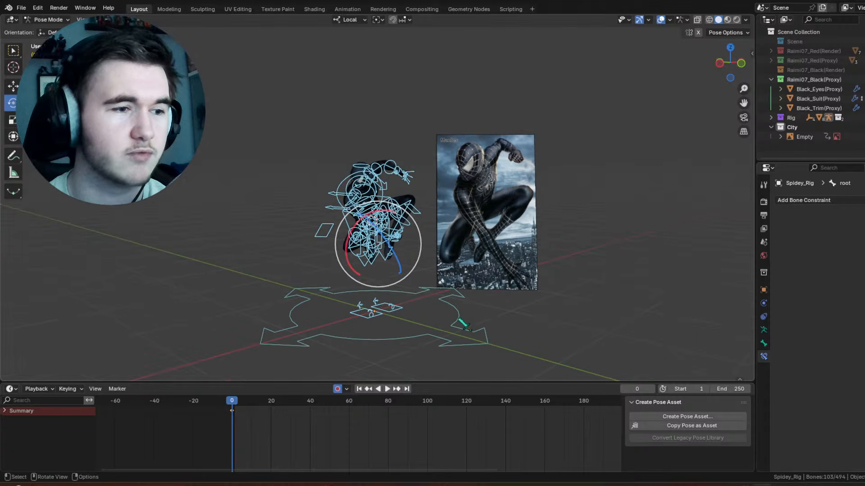
{"action": "left_click", "coordinate": [465, 325]}
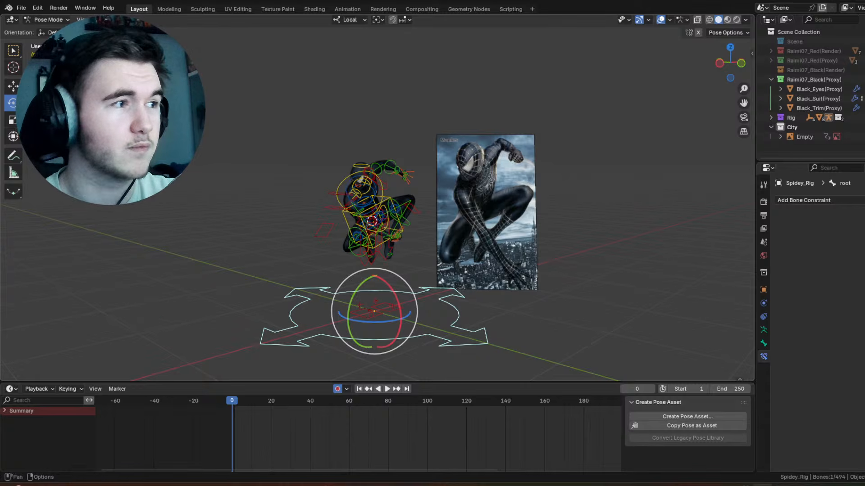
{"action": "scroll", "coordinate": [450, 235], "scroll_direction": "up", "scroll_amount": 2}
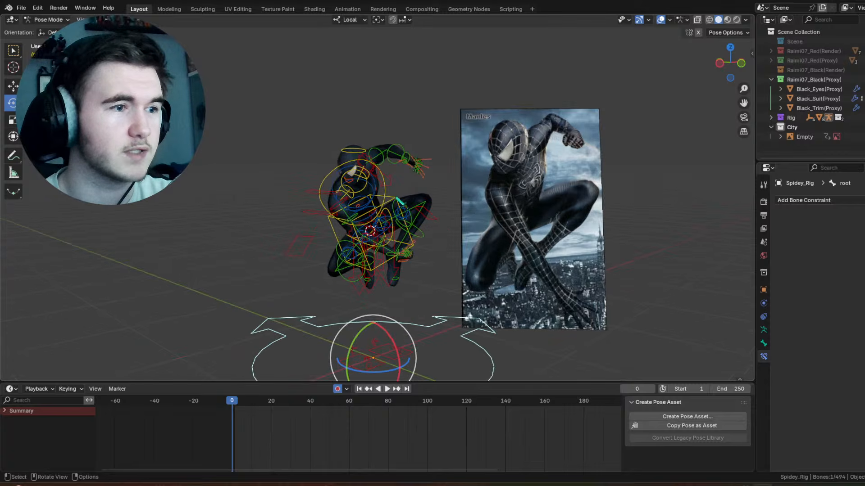
{"action": "left_click", "coordinate": [399, 201]}
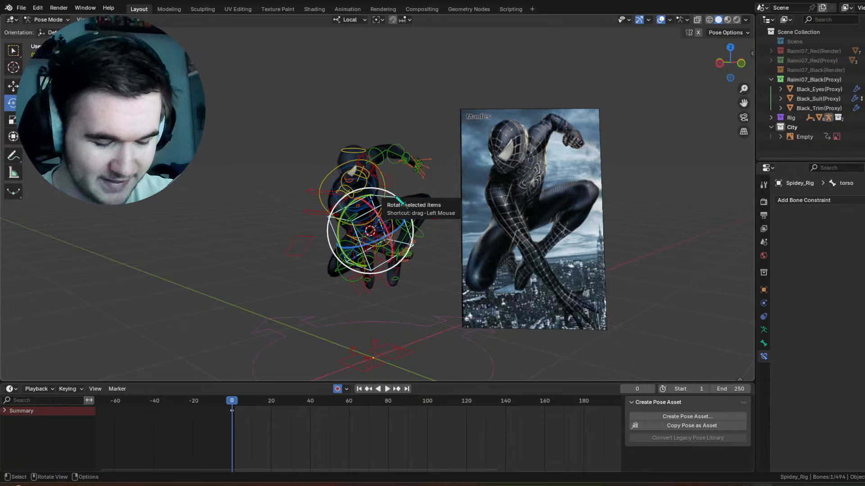
Step: Inspect the crossing right hand and the legs up close with the overlays hidden, and turn the overlays back on
{"action": "scroll", "coordinate": [399, 201], "scroll_direction": "up", "scroll_amount": 4}
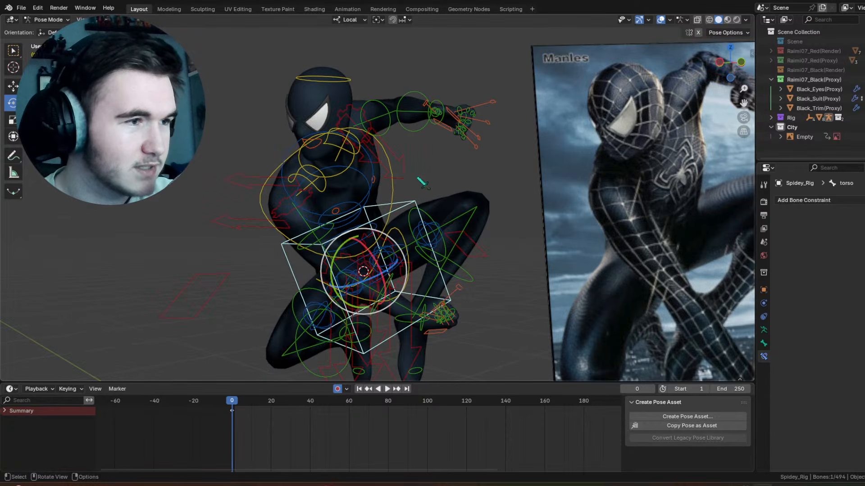
{"action": "left_click", "coordinate": [661, 19]}
{"action": "middle_click_drag", "start_coordinate": [289, 154], "coordinate": [749, 136]}
{"action": "scroll", "coordinate": [455, 180], "scroll_direction": "down", "scroll_amount": 3}
{"action": "scroll", "coordinate": [455, 182], "scroll_direction": "up", "scroll_amount": 3}
{"action": "middle_click_drag", "start_coordinate": [458, 197], "coordinate": [453, 125], "text": "shift"}
{"action": "scroll", "coordinate": [453, 124], "scroll_direction": "up", "scroll_amount": 5}
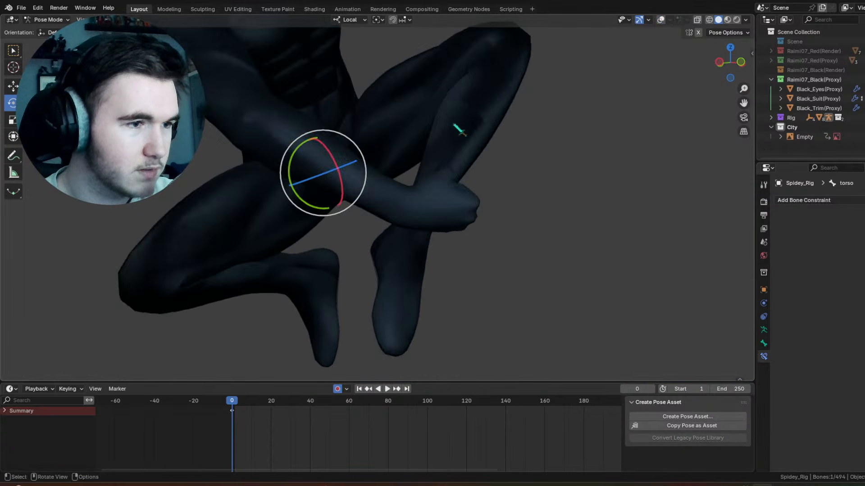
{"action": "left_click", "coordinate": [661, 19]}
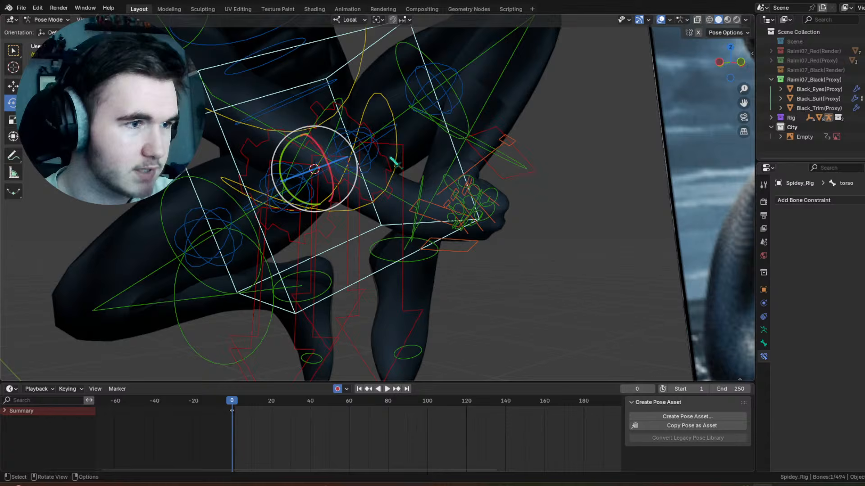
Step: Adjust the right wrist by trackball-rotating the hand's FK control, finishing with a 21.2° turn
{"action": "left_click", "coordinate": [419, 183]}
{"action": "middle_click_drag", "start_coordinate": [419, 183], "coordinate": [455, 166]}
{"action": "middle_click_drag", "start_coordinate": [455, 167], "coordinate": [511, 171]}
{"action": "left_click_drag", "start_coordinate": [430, 208], "coordinate": [419, 200]}
{"action": "left_click_drag", "start_coordinate": [419, 200], "coordinate": [434, 201]}
{"action": "middle_click_drag", "start_coordinate": [450, 189], "coordinate": [503, 145]}
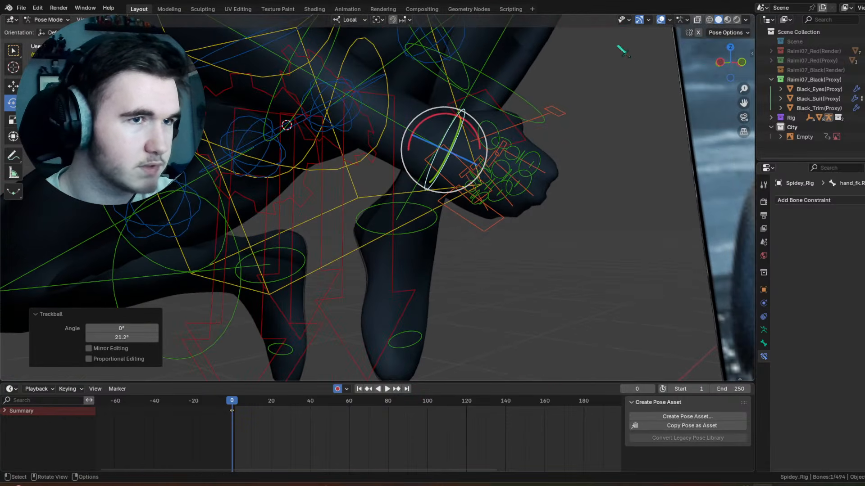
Step: Hide the overlays, deselect the hand control, and examine the adjusted fist and the whole pose from another angle
{"action": "left_click", "coordinate": [661, 19]}
{"action": "scroll", "coordinate": [568, 138], "scroll_direction": "down", "scroll_amount": 4}
{"action": "left_click", "coordinate": [552, 160]}
{"action": "mouse_move", "coordinate": [553, 161]}
{"action": "middle_mouse_down"}
{"action": "mouse_move", "coordinate": [490, 183]}
{"action": "mouse_move", "coordinate": [374, 181]}
{"action": "mouse_move", "coordinate": [556, 170]}
{"action": "mouse_move", "coordinate": [549, 169]}
{"action": "middle_mouse_up"}
{"action": "scroll", "coordinate": [549, 169], "scroll_direction": "down", "scroll_amount": 4}
{"action": "middle_click_drag", "start_coordinate": [482, 160], "coordinate": [417, 161]}
{"action": "scroll", "coordinate": [454, 176], "scroll_direction": "up", "scroll_amount": 3}
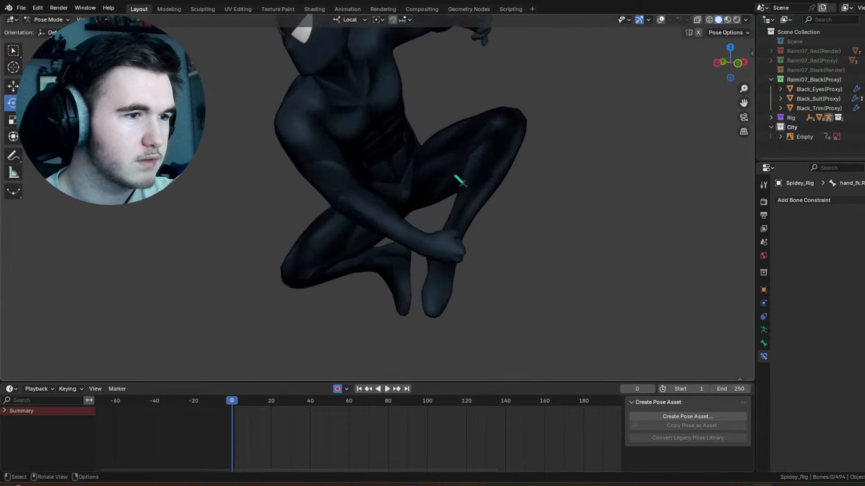
{"action": "scroll", "coordinate": [444, 148], "scroll_direction": "down", "scroll_amount": 3}
Step: With the overlays restored, select every rig control except the root and move their frame 0 keyframes 10 frames later
{"action": "key", "text": "a"}
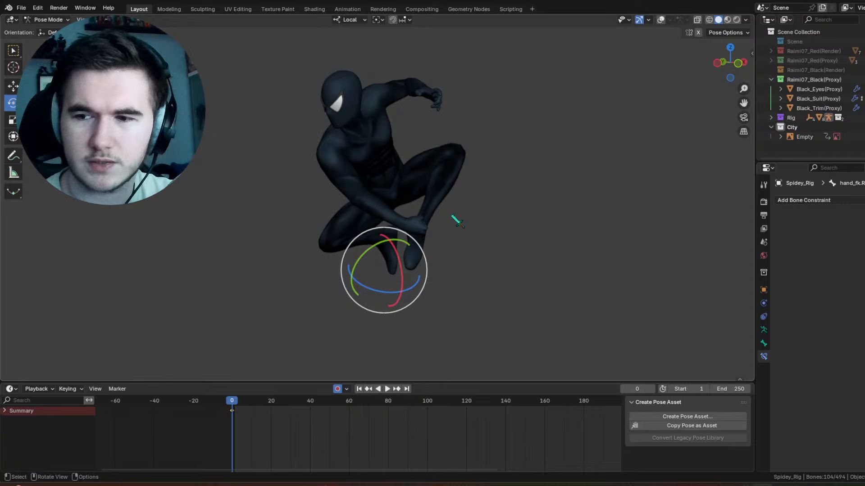
{"action": "key", "text": "shift+alt+z"}
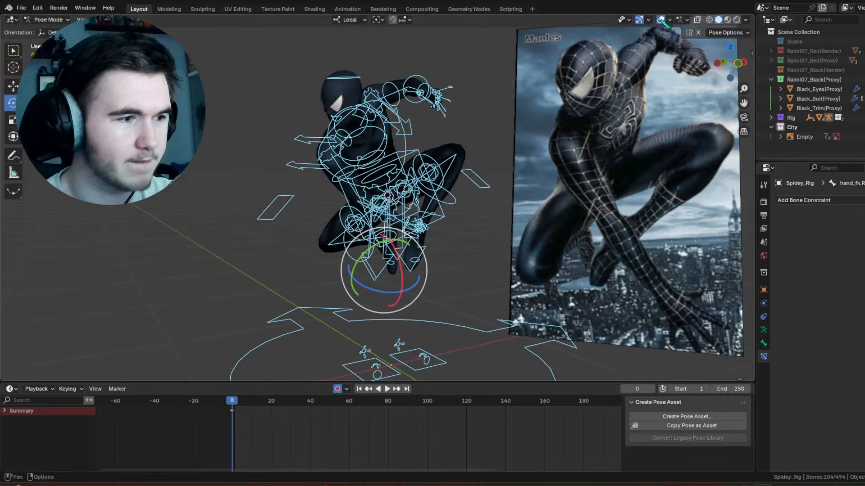
{"action": "left_click", "coordinate": [451, 328], "text": "shift"}
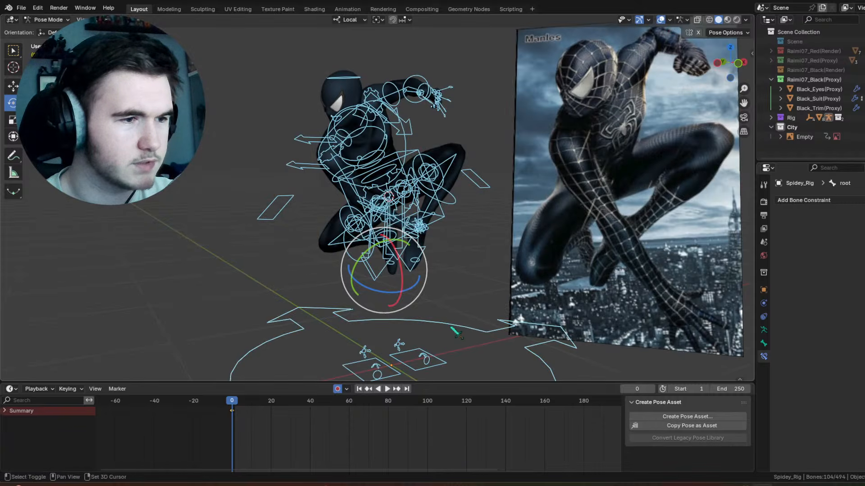
{"action": "left_click", "coordinate": [451, 328], "text": "shift"}
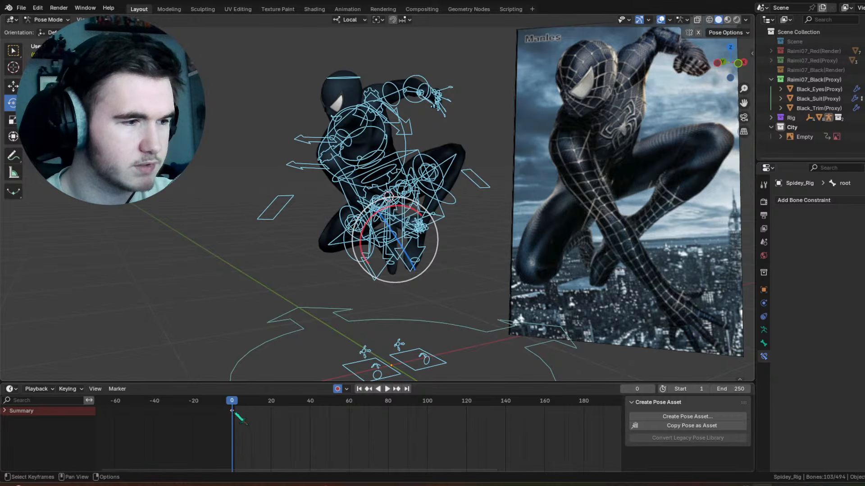
{"action": "key", "text": "g"}
{"action": "left_click", "coordinate": [263, 418]}
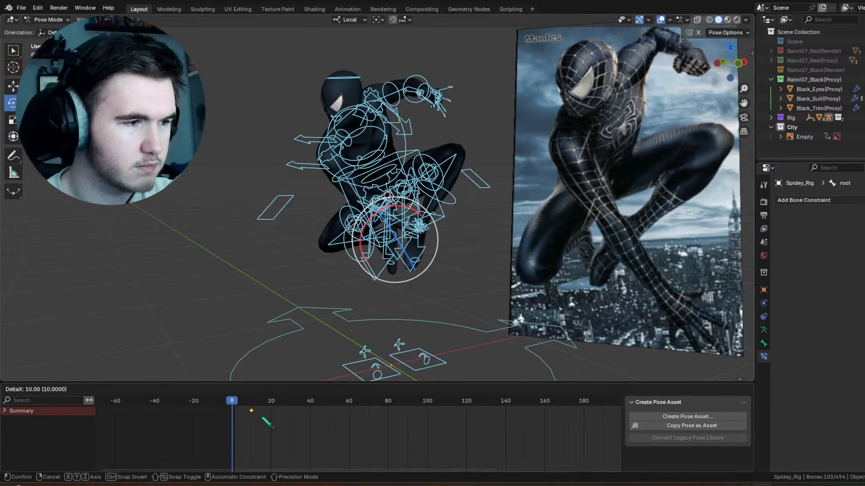
Step: Take the torso control out of the selection and insert a keyframe for the remaining controls at frame 0
{"action": "scroll", "coordinate": [369, 194], "scroll_direction": "up", "scroll_amount": 4}
{"action": "middle_click_drag", "start_coordinate": [387, 173], "coordinate": [393, 173]}
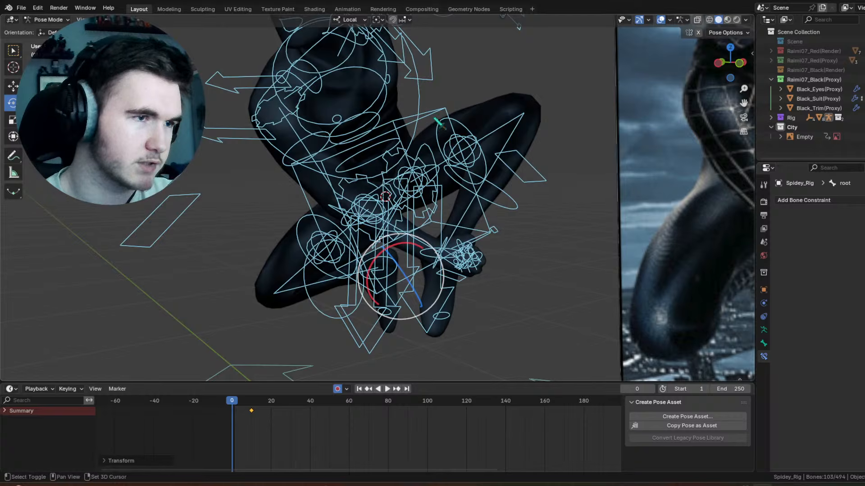
{"action": "left_click", "coordinate": [288, 367], "text": "shift"}
{"action": "left_click", "coordinate": [433, 112], "text": "shift"}
{"action": "right_click", "coordinate": [380, 234]}
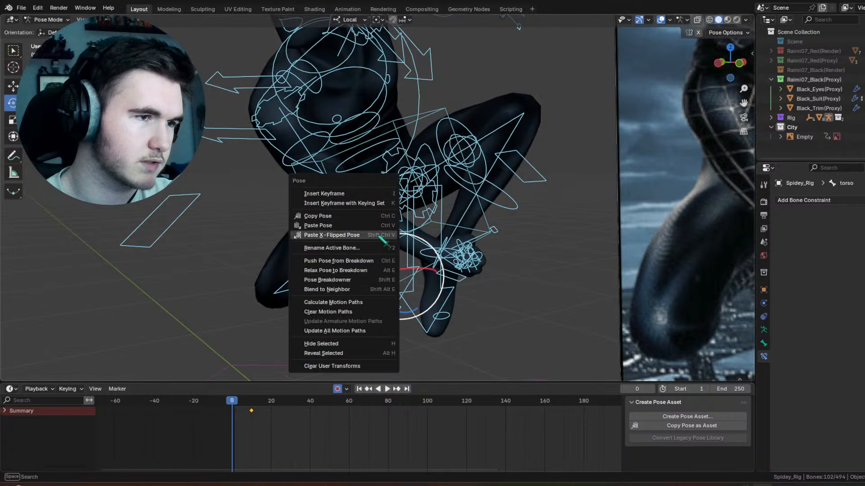
{"action": "left_click", "coordinate": [351, 192]}
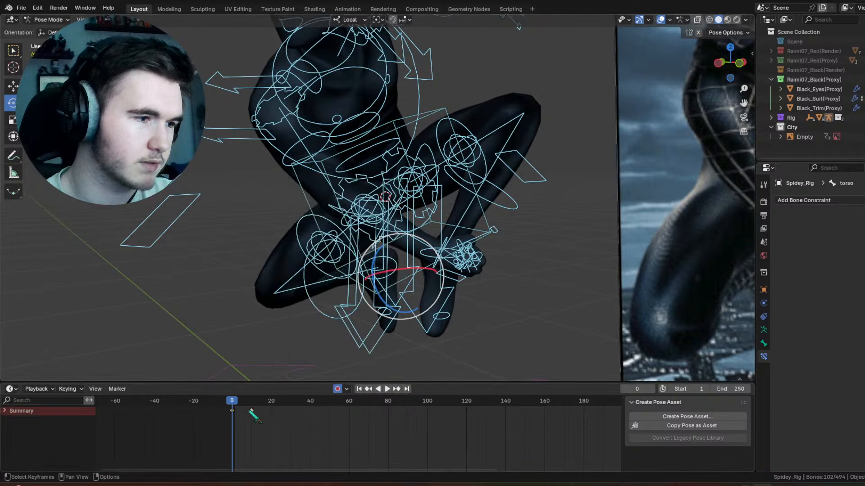
Step: Delete the keyframes at frame 10 from the timeline
{"action": "right_click", "coordinate": [255, 416]}
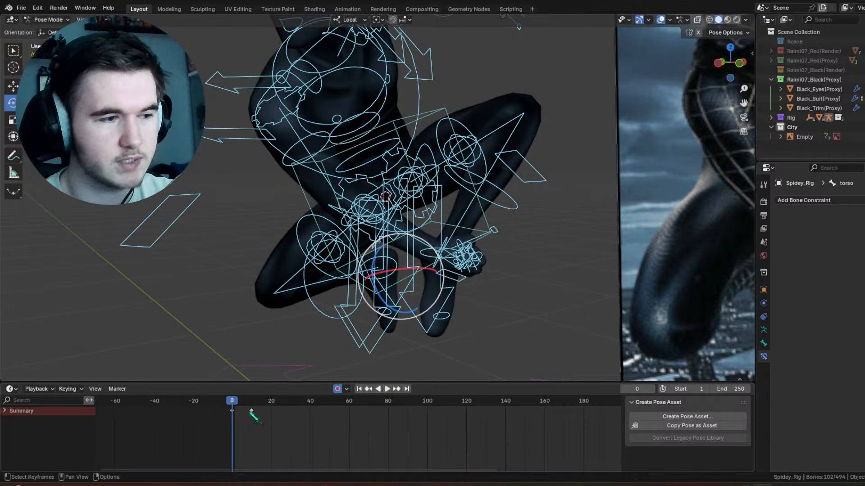
{"action": "right_click", "coordinate": [250, 412]}
{"action": "mouse_move", "coordinate": [264, 415]}
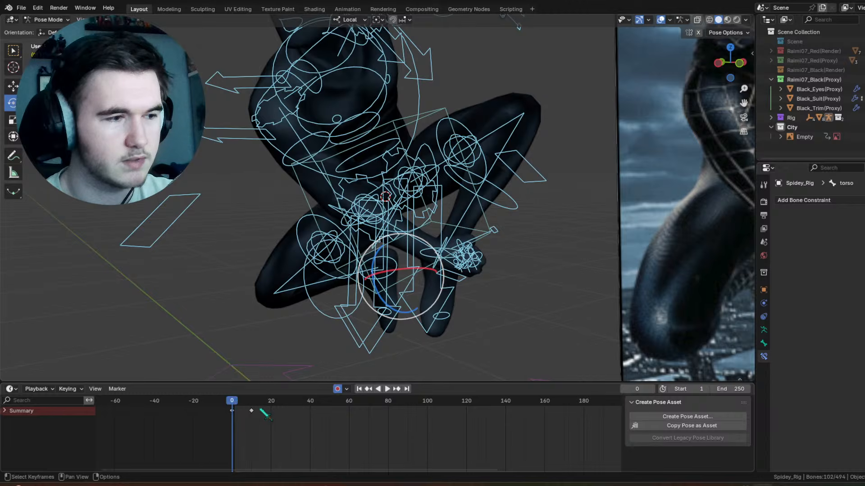
{"action": "right_click", "coordinate": [251, 410]}
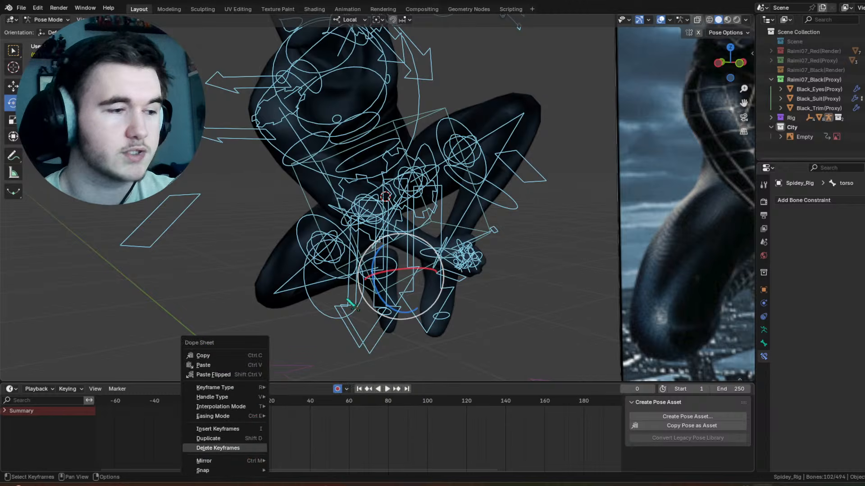
{"action": "left_click", "coordinate": [241, 447]}
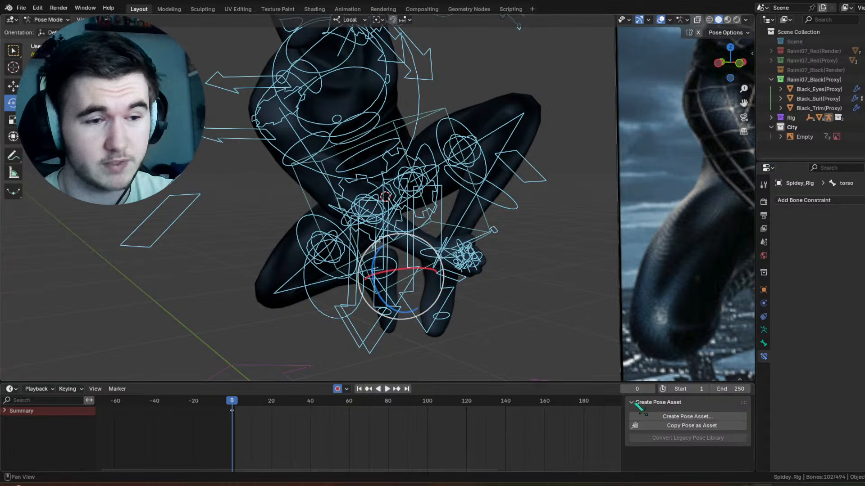
Step: Create a pose asset named Webpull in the User Library from the selected controls
{"action": "scroll", "coordinate": [399, 239], "scroll_direction": "down", "scroll_amount": 5}
{"action": "middle_click_drag", "start_coordinate": [397, 239], "coordinate": [408, 240]}
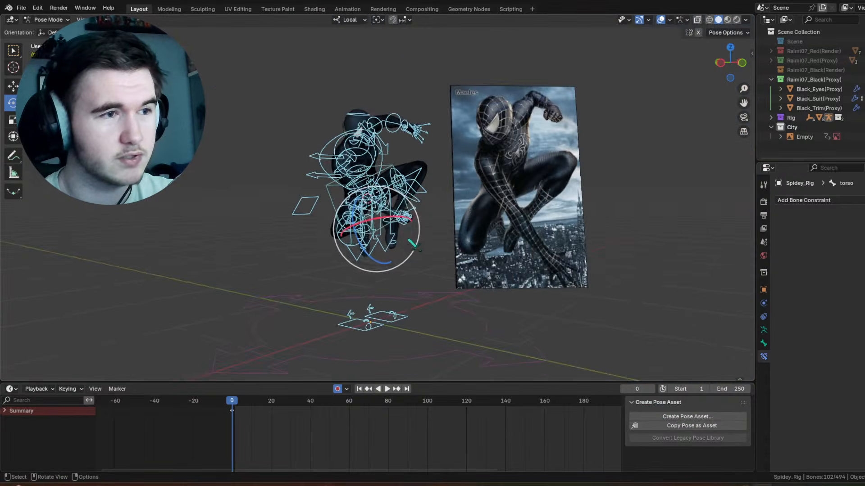
{"action": "scroll", "coordinate": [409, 240], "scroll_direction": "up", "scroll_amount": 2}
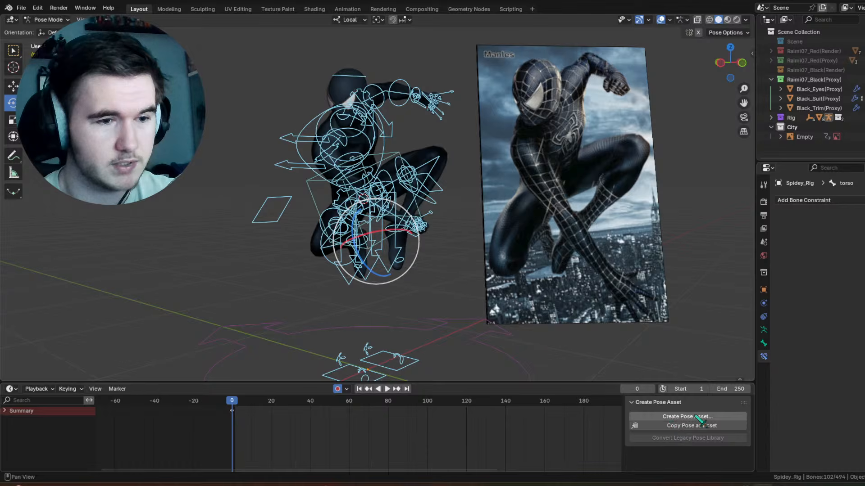
{"action": "left_click", "coordinate": [694, 417]}
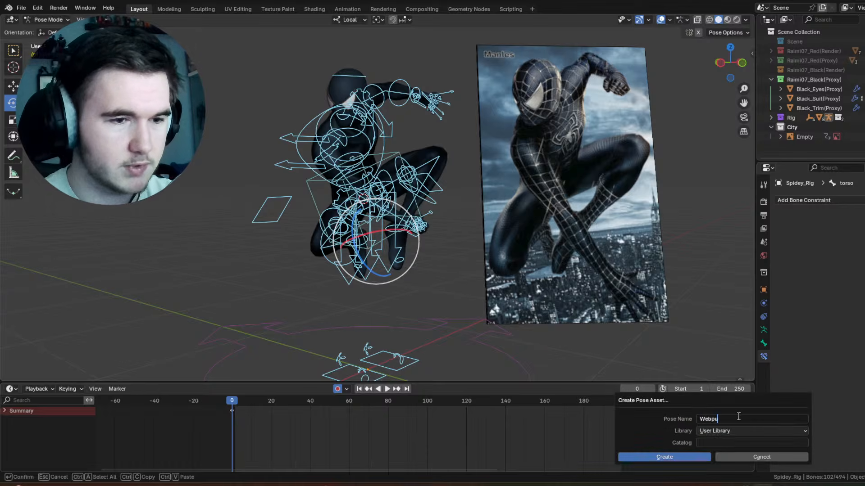
{"action": "type", "text": "Webpull"}
{"action": "key", "text": "Return"}
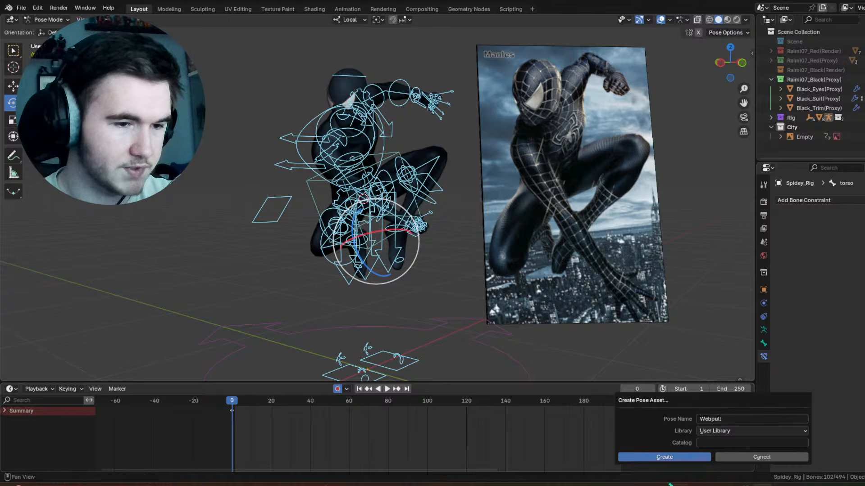
{"action": "left_click", "coordinate": [671, 457]}
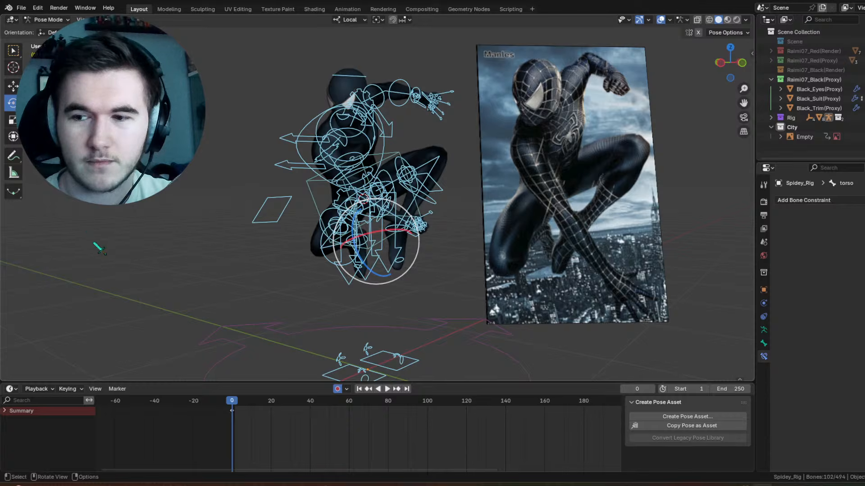
Step: Deselect all rig controls, hide the viewport overlays and examine the pose from the front and back
{"action": "left_click", "coordinate": [272, 152]}
{"action": "scroll", "coordinate": [358, 160], "scroll_direction": "up", "scroll_amount": 4}
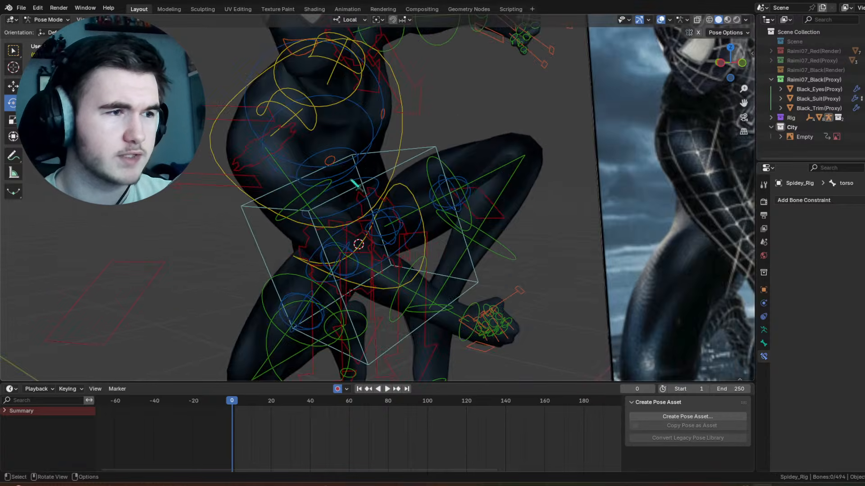
{"action": "middle_click_drag", "start_coordinate": [350, 180], "coordinate": [437, 163]}
{"action": "scroll", "coordinate": [437, 162], "scroll_direction": "down", "scroll_amount": 3}
{"action": "left_click", "coordinate": [661, 20]}
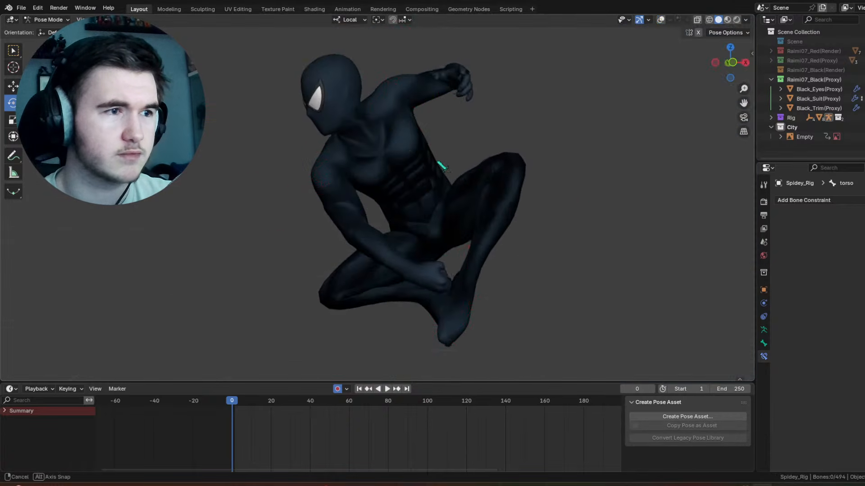
{"action": "middle_click_drag", "start_coordinate": [400, 206], "coordinate": [446, 158]}
{"action": "scroll", "coordinate": [393, 177], "scroll_direction": "up", "scroll_amount": 6}
{"action": "scroll", "coordinate": [502, 120], "scroll_direction": "down", "scroll_amount": 6}
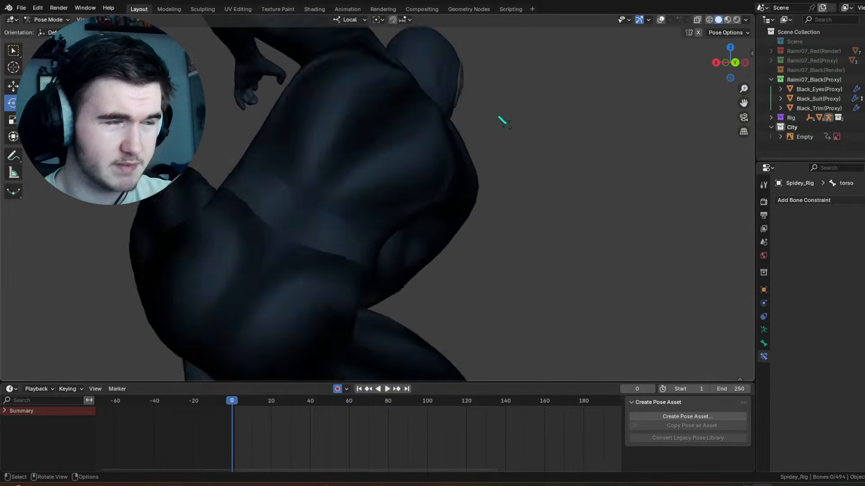
Step: Set the viewport's object color to Material and view the plain-shaded pose from the front
{"action": "left_click", "coordinate": [745, 20]}
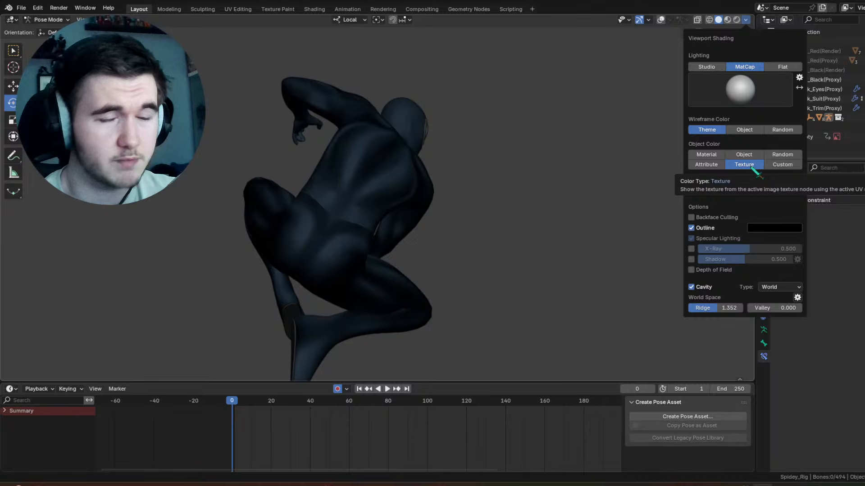
{"action": "left_click", "coordinate": [717, 155]}
{"action": "middle_click_drag", "start_coordinate": [435, 128], "coordinate": [498, 169]}
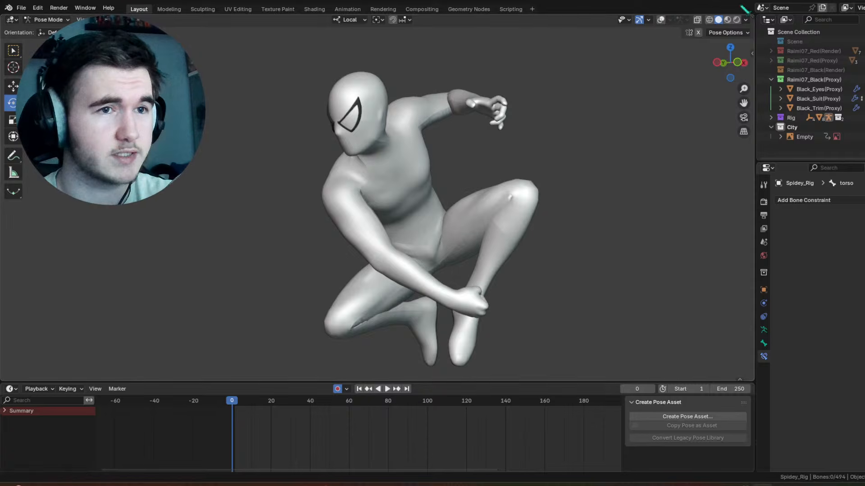
Step: Set the viewport's object color back to Texture and view the suit from the front
{"action": "left_click", "coordinate": [745, 20]}
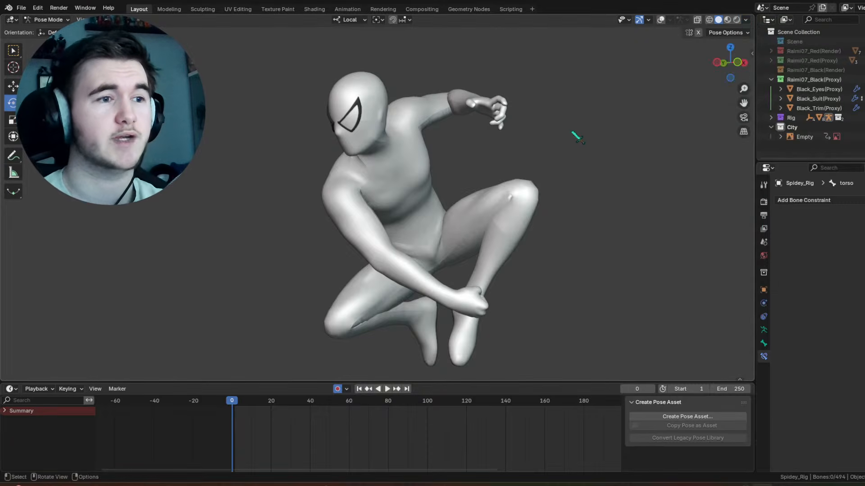
{"action": "left_click", "coordinate": [746, 20]}
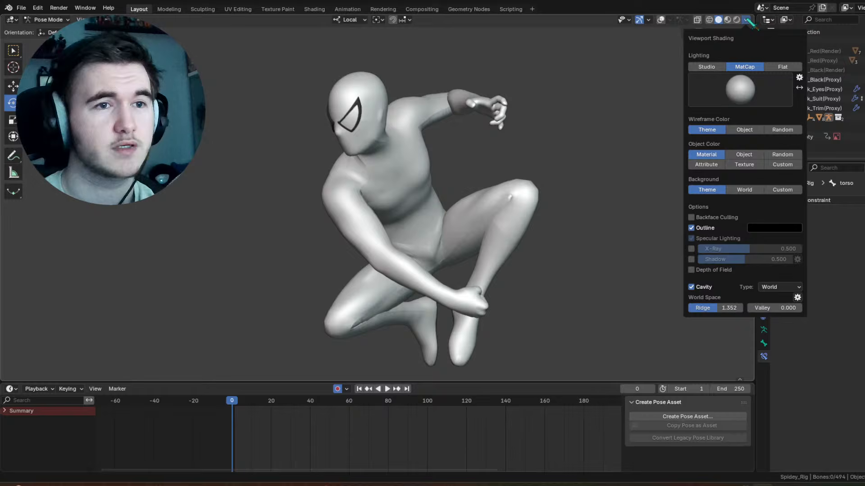
{"action": "left_click", "coordinate": [745, 165]}
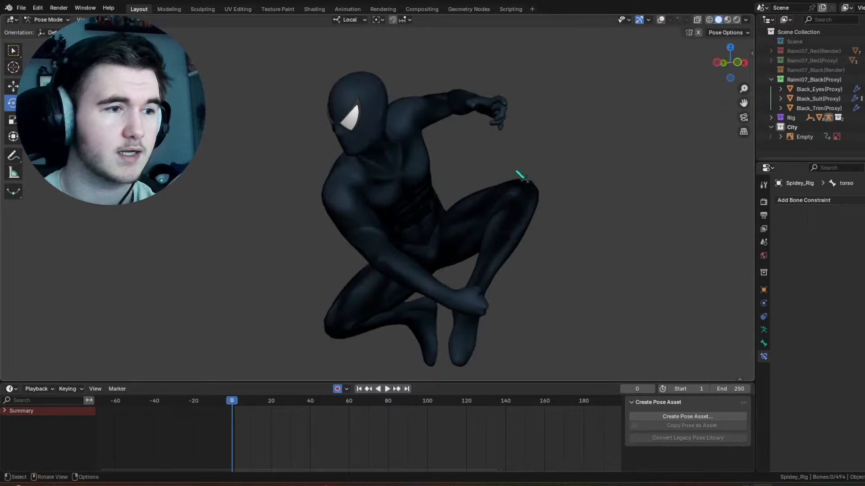
{"action": "mouse_move", "coordinate": [521, 178]}
{"action": "middle_mouse_down"}
{"action": "mouse_move", "coordinate": [570, 162]}
{"action": "mouse_move", "coordinate": [525, 162]}
{"action": "mouse_move", "coordinate": [614, 143]}
{"action": "middle_mouse_up"}
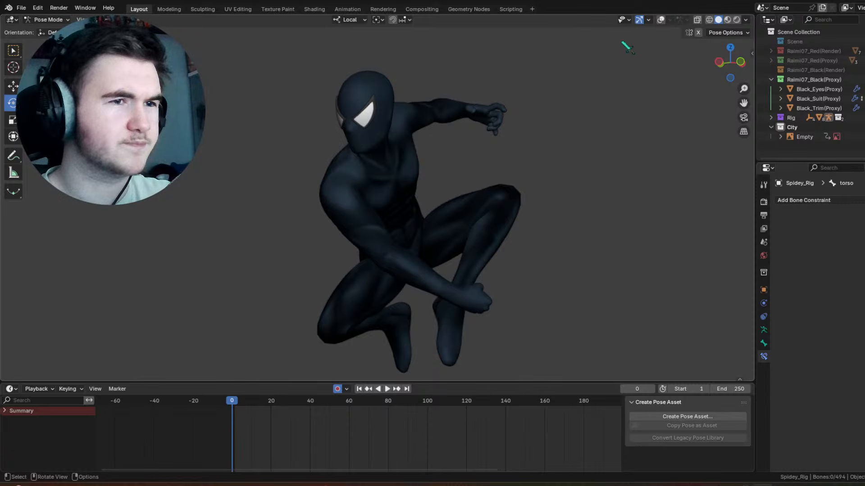
Step: Restore the viewport overlays, select all rig controls and move their frame 0 keyframes 10 frames later
{"action": "left_click", "coordinate": [662, 19]}
{"action": "key", "text": "a"}
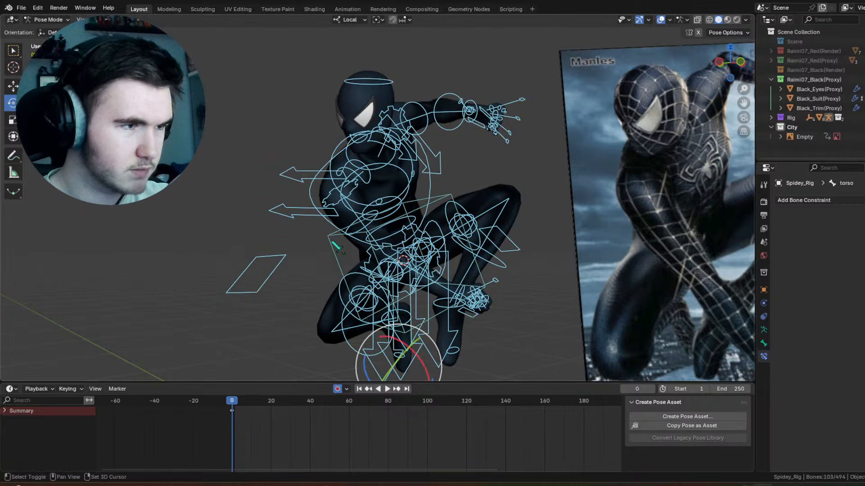
{"action": "left_click", "coordinate": [335, 263], "text": "shift"}
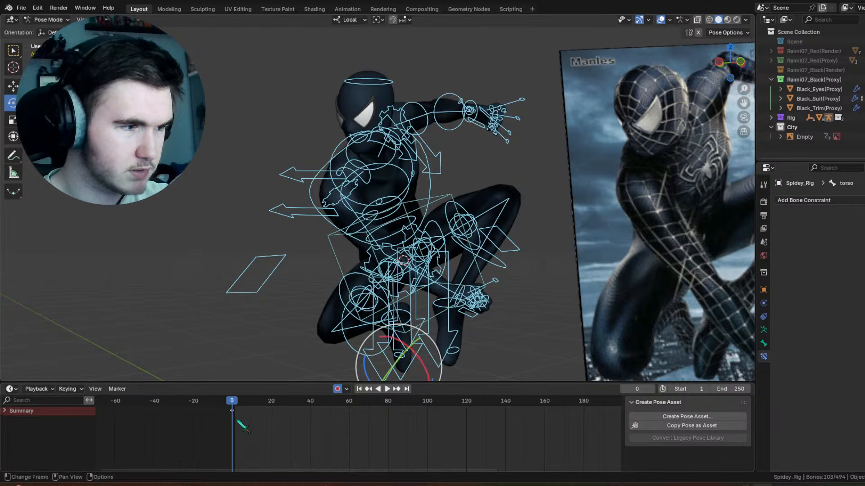
{"action": "key", "text": "a"}
{"action": "key", "text": "g"}
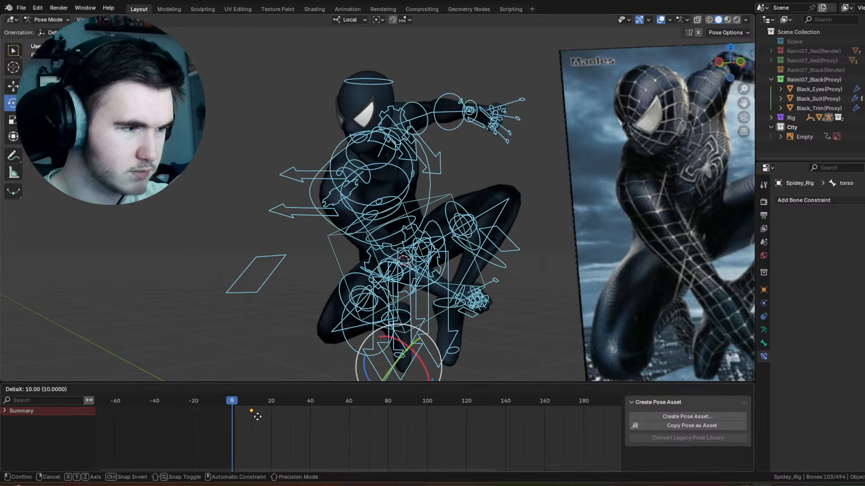
{"action": "left_click", "coordinate": [259, 418]}
{"action": "scroll", "coordinate": [316, 222], "scroll_direction": "down", "scroll_amount": 3}
{"action": "scroll", "coordinate": [321, 226], "scroll_direction": "down", "scroll_amount": 2}
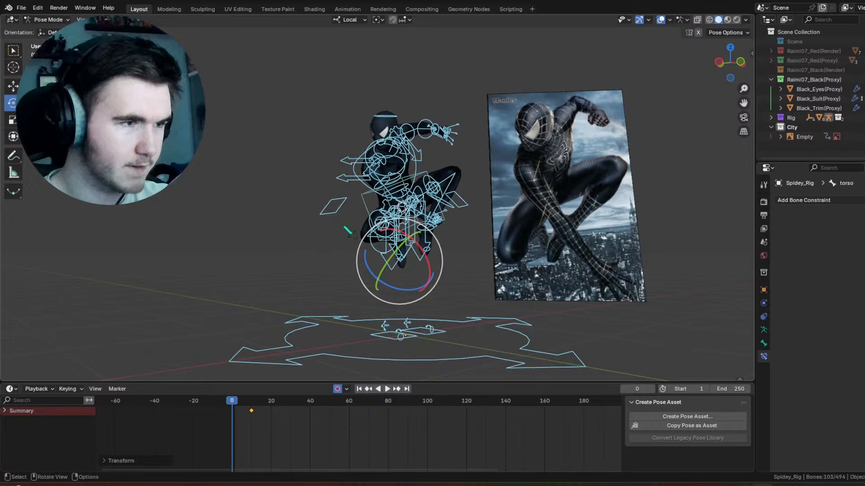
Step: Select only the torso control and insert a keyframe for it at frame 0
{"action": "left_click", "coordinate": [362, 197]}
{"action": "right_click", "coordinate": [251, 413]}
{"action": "left_click", "coordinate": [252, 413]}
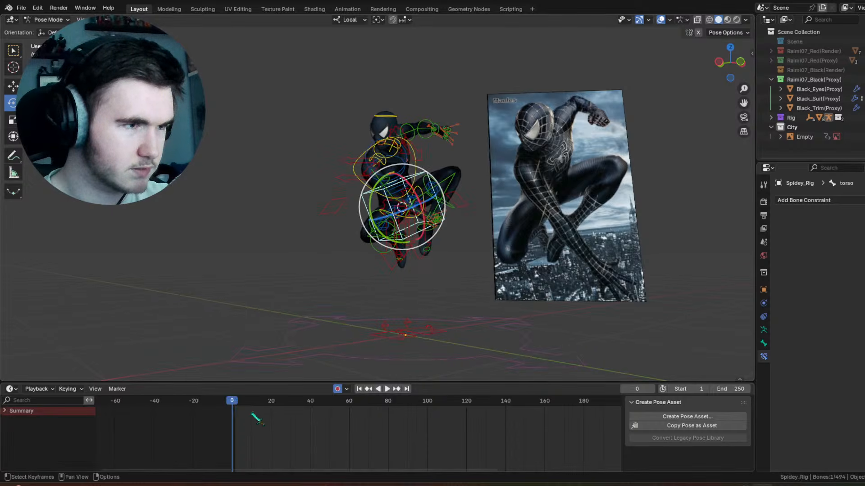
{"action": "right_click", "coordinate": [345, 153]}
{"action": "left_click", "coordinate": [345, 153]}
{"action": "scroll", "coordinate": [341, 217], "scroll_direction": "up", "scroll_amount": 5}
{"action": "middle_click_drag", "start_coordinate": [354, 222], "coordinate": [389, 233]}
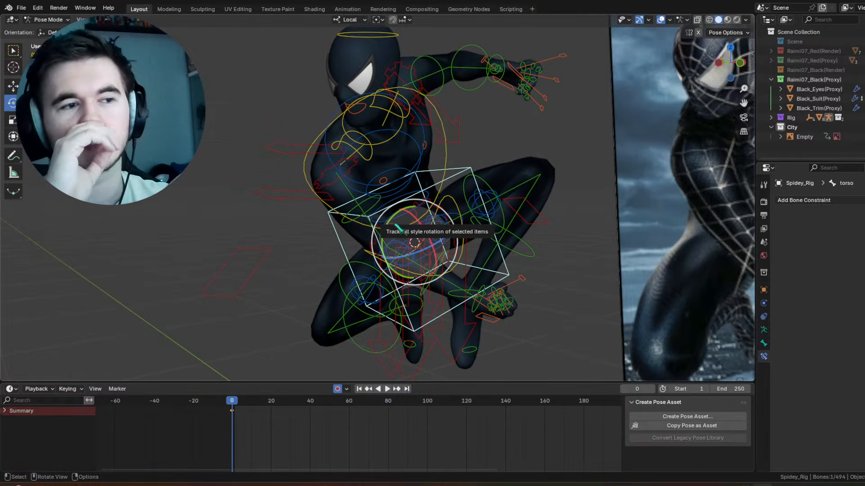
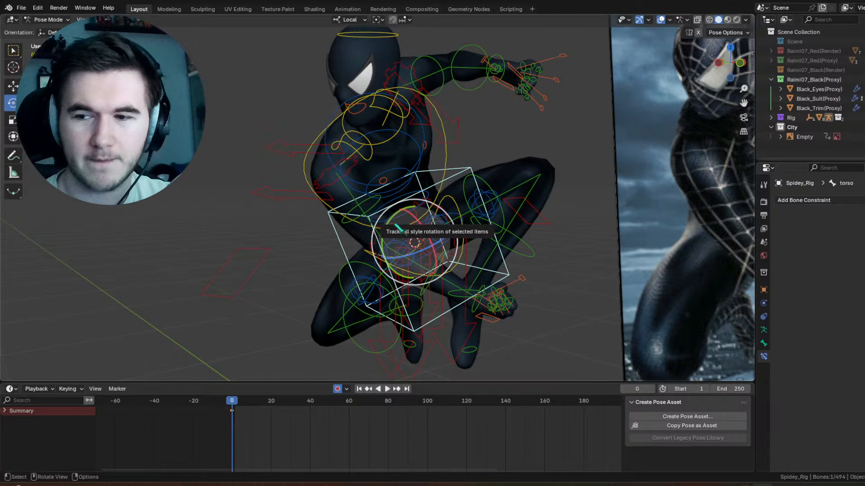
Step: Compare the crouched pose with the reference image from several angles, then hide the viewport overlays and examine the bare suit
{"action": "middle_click_drag", "start_coordinate": [456, 182], "coordinate": [381, 187]}
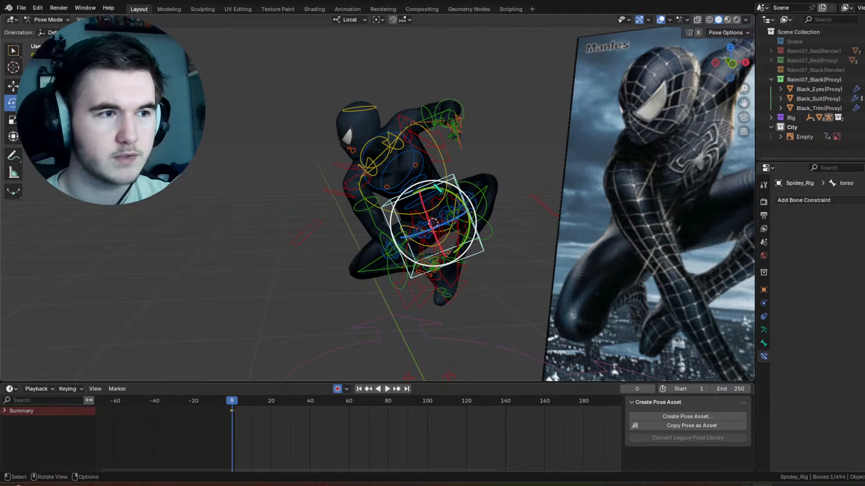
{"action": "middle_click_drag", "start_coordinate": [442, 189], "coordinate": [352, 186]}
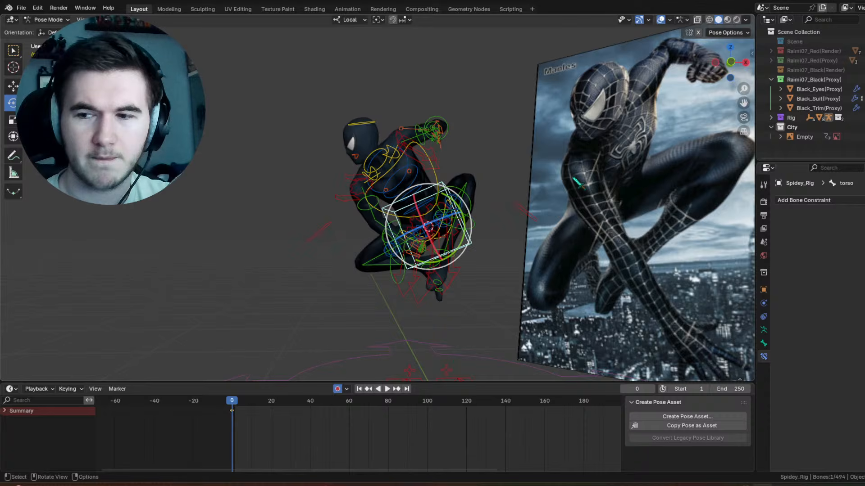
{"action": "scroll", "coordinate": [576, 182], "scroll_direction": "down", "scroll_amount": 3}
{"action": "scroll", "coordinate": [450, 203], "scroll_direction": "up", "scroll_amount": 8}
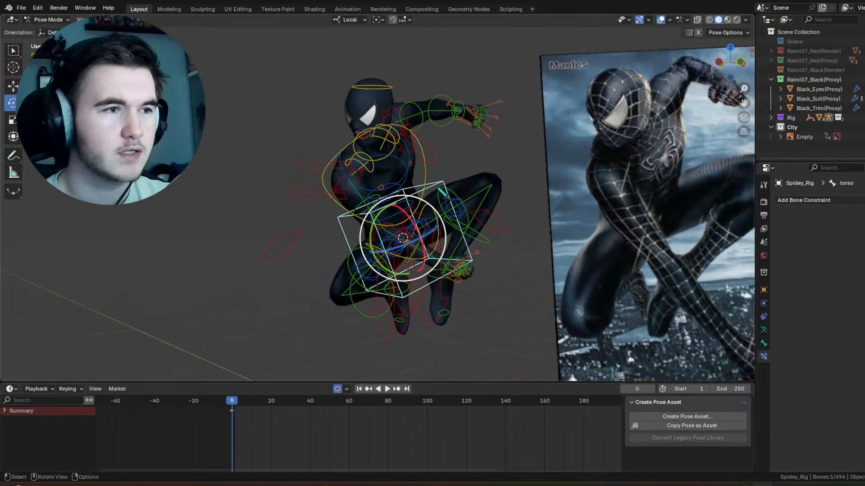
{"action": "scroll", "coordinate": [451, 203], "scroll_direction": "down", "scroll_amount": 1}
{"action": "left_click", "coordinate": [660, 20]}
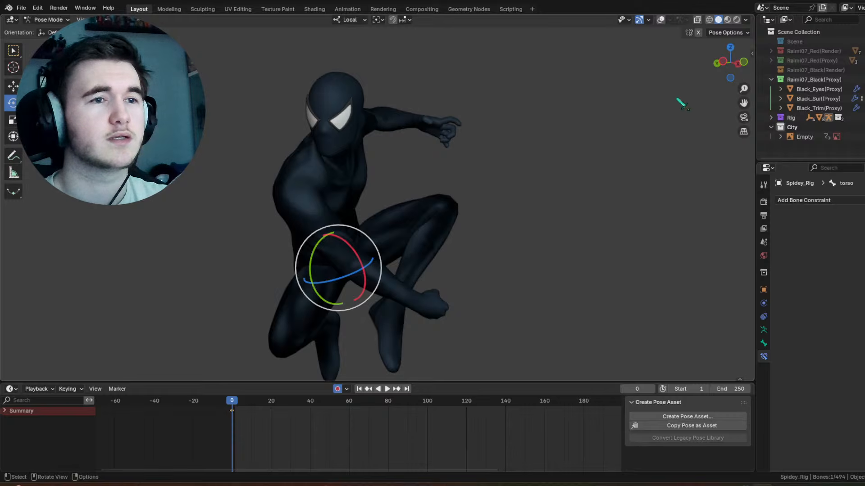
{"action": "middle_click_drag", "start_coordinate": [679, 101], "coordinate": [592, 124]}
{"action": "scroll", "coordinate": [585, 111], "scroll_direction": "down", "scroll_amount": 3}
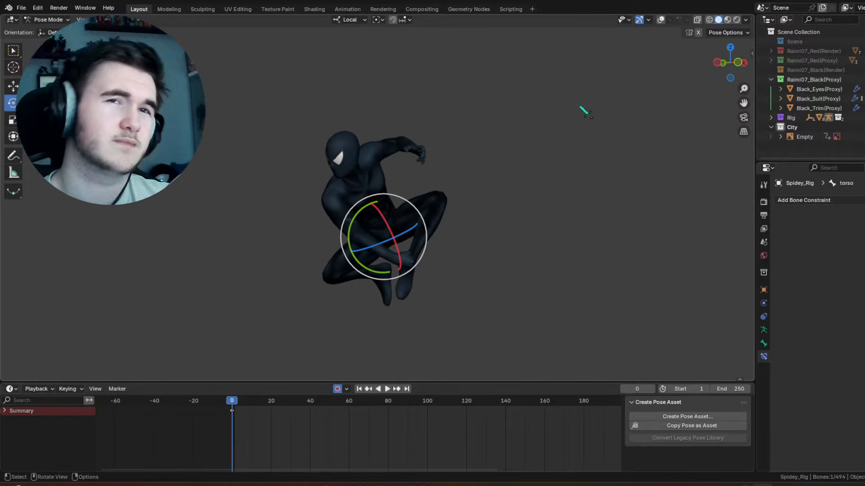
Step: Select all rig controls and scrub their keyframes from frame 0, then clear the selection and restore the viewport overlays
{"action": "key", "text": "a"}
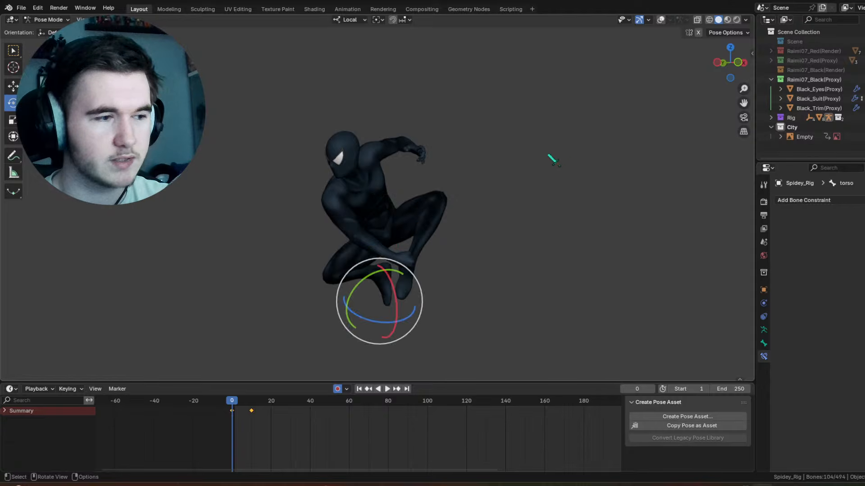
{"action": "left_click_drag", "start_coordinate": [267, 400], "coordinate": [232, 401]}
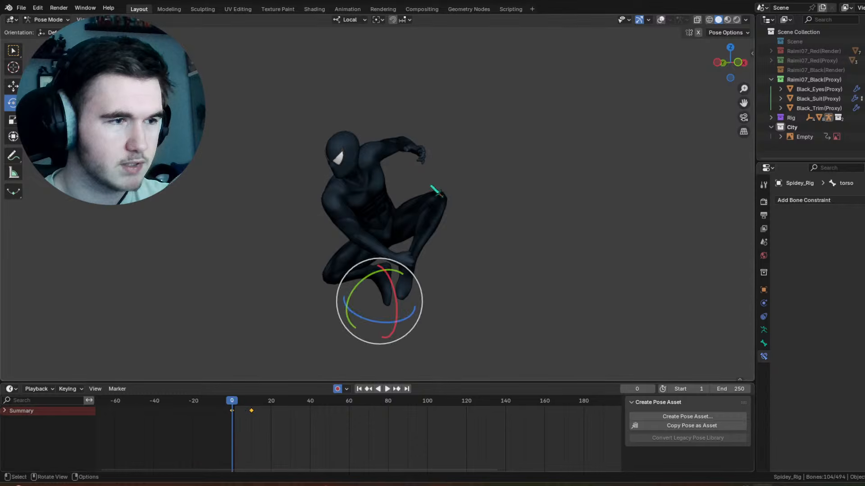
{"action": "scroll", "coordinate": [527, 163], "scroll_direction": "up", "scroll_amount": 4}
{"action": "key", "text": "alt+a"}
{"action": "left_click", "coordinate": [661, 19]}
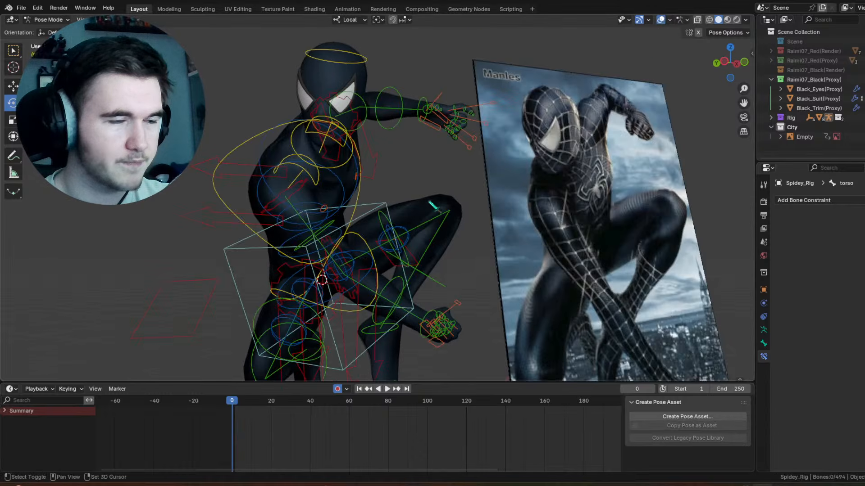
Step: Twist the chest control at frame 0 with a trackball rotation of about -25° and -48°, then select the torso and scrub its keyframes
{"action": "middle_click_drag", "start_coordinate": [428, 201], "coordinate": [514, 127], "text": "shift"}
{"action": "middle_click_drag", "start_coordinate": [513, 127], "coordinate": [467, 135]}
{"action": "left_click", "coordinate": [443, 129]}
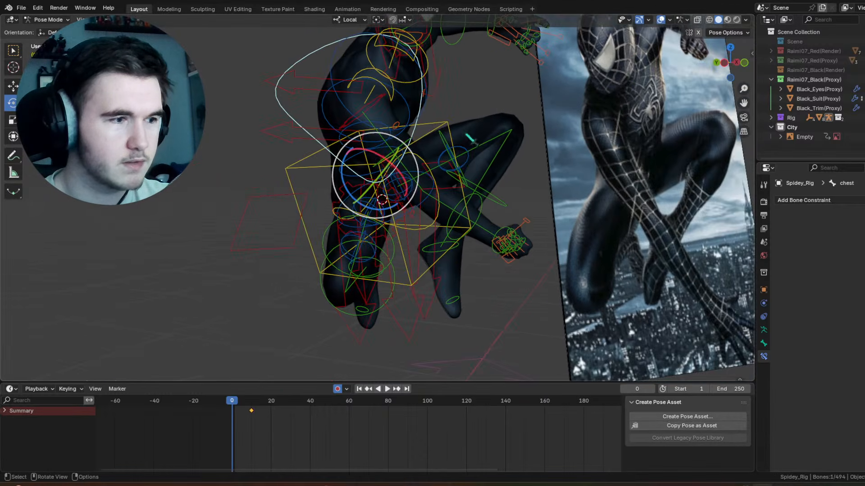
{"action": "left_click_drag", "start_coordinate": [379, 172], "coordinate": [353, 164]}
{"action": "middle_click_drag", "start_coordinate": [353, 164], "coordinate": [392, 169]}
{"action": "scroll", "coordinate": [398, 198], "scroll_direction": "down", "scroll_amount": 2}
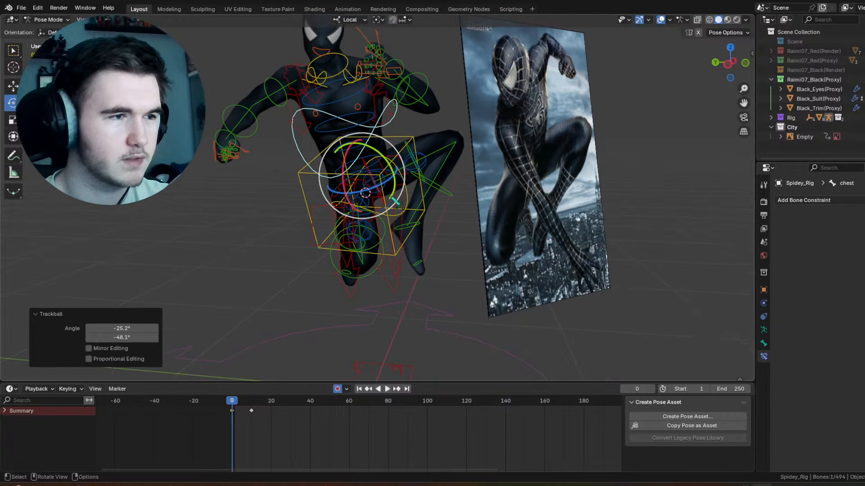
{"action": "scroll", "coordinate": [373, 212], "scroll_direction": "up", "scroll_amount": 1}
{"action": "scroll", "coordinate": [372, 211], "scroll_direction": "up", "scroll_amount": 2}
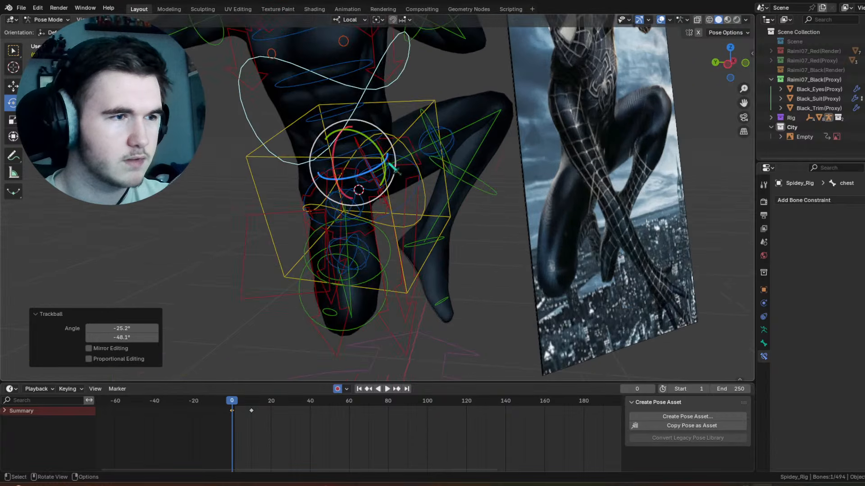
{"action": "left_click", "coordinate": [432, 104]}
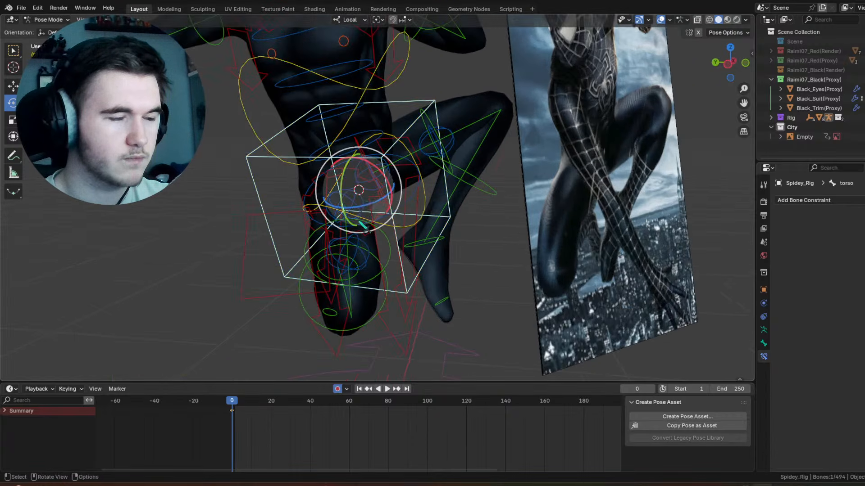
{"action": "mouse_move", "coordinate": [241, 405]}
{"action": "left_mouse_down"}
{"action": "mouse_move", "coordinate": [254, 413]}
{"action": "mouse_move", "coordinate": [231, 410]}
{"action": "mouse_move", "coordinate": [268, 412]}
{"action": "mouse_move", "coordinate": [233, 415]}
{"action": "left_mouse_up"}
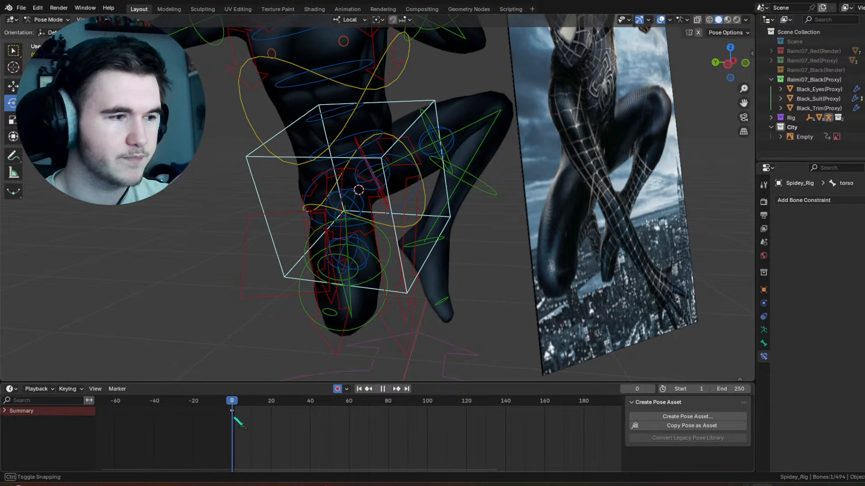
Step: Raise the right arm at frame 0 by rotating its upper arm control and bending the forearm control about 62° around local X
{"action": "middle_click_drag", "start_coordinate": [277, 83], "coordinate": [294, 147], "text": "shift"}
{"action": "left_click", "coordinate": [232, 76]}
{"action": "middle_click_drag", "start_coordinate": [262, 100], "coordinate": [308, 147], "text": "shift"}
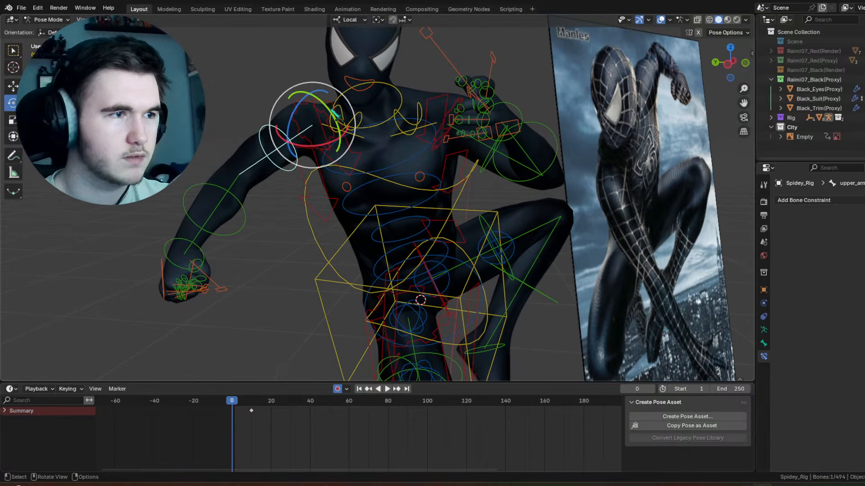
{"action": "left_click_drag", "start_coordinate": [331, 111], "coordinate": [298, 82]}
{"action": "left_click", "coordinate": [194, 159]}
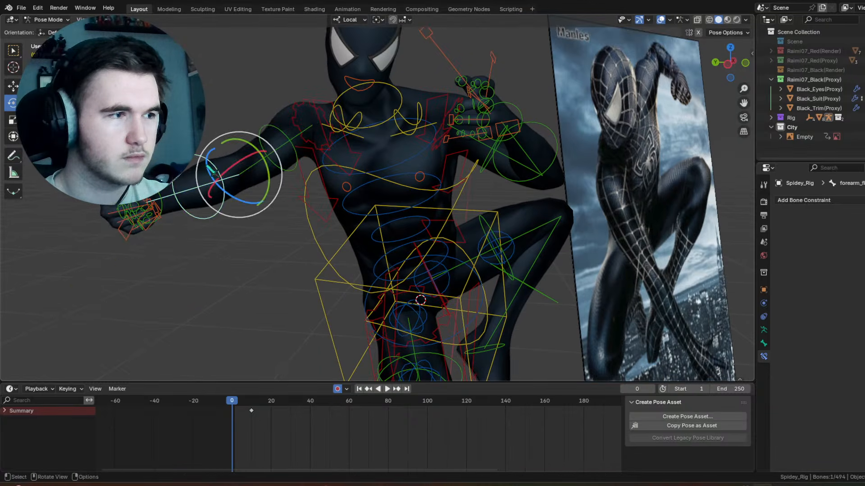
{"action": "left_click_drag", "start_coordinate": [230, 171], "coordinate": [309, 166]}
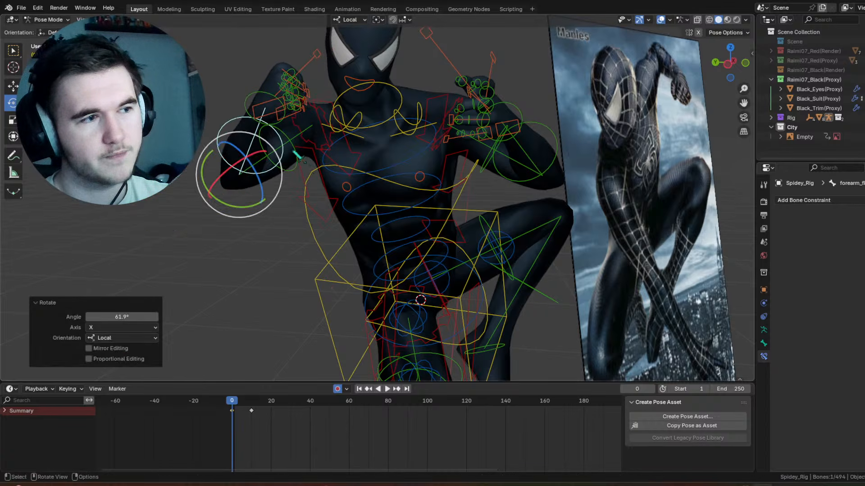
{"action": "left_click", "coordinate": [295, 156]}
{"action": "left_click_drag", "start_coordinate": [338, 128], "coordinate": [320, 82]}
Step: Turn the head control at frame 0 to suit the raised arm, including a tilt of about 5° around the view axis
{"action": "scroll", "coordinate": [401, 129], "scroll_direction": "down", "scroll_amount": 3}
{"action": "left_click", "coordinate": [395, 85]}
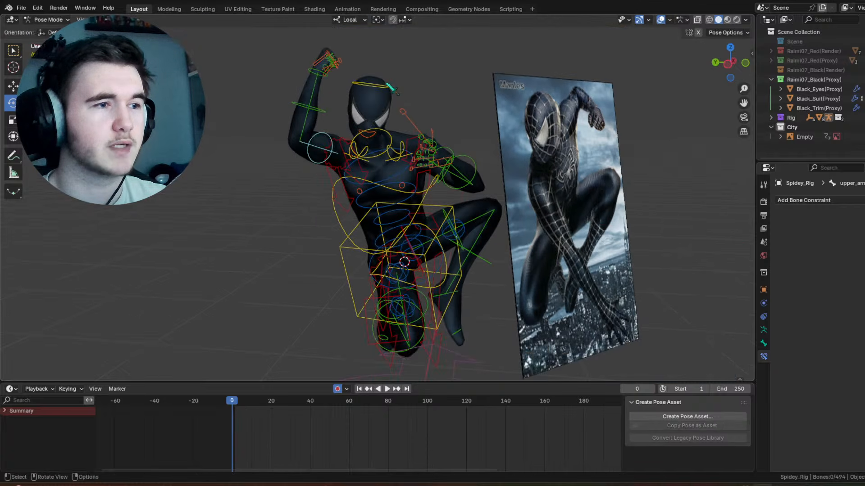
{"action": "left_click", "coordinate": [390, 88]}
{"action": "middle_click_drag", "start_coordinate": [390, 89], "coordinate": [391, 103]}
{"action": "left_click_drag", "start_coordinate": [390, 103], "coordinate": [397, 95]}
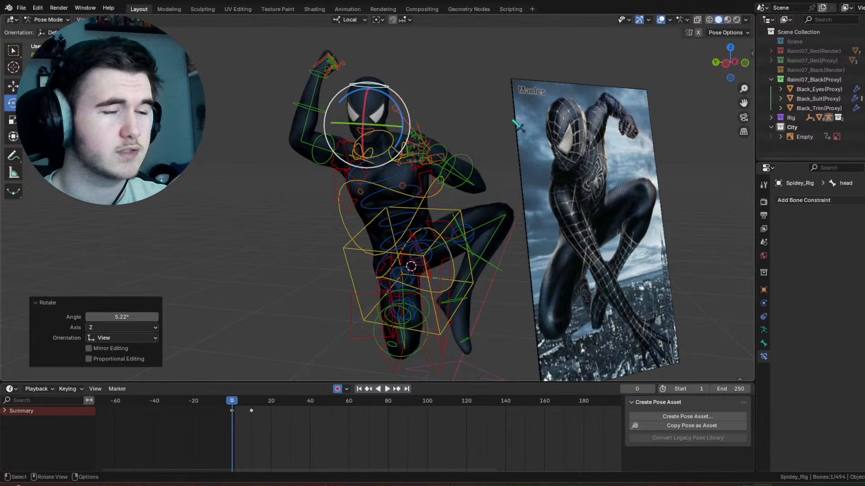
{"action": "middle_click_drag", "start_coordinate": [383, 168], "coordinate": [366, 166]}
{"action": "scroll", "coordinate": [396, 169], "scroll_direction": "up", "scroll_amount": 2}
{"action": "mouse_move", "coordinate": [392, 137]}
{"action": "middle_mouse_down"}
{"action": "mouse_move", "coordinate": [383, 124]}
{"action": "mouse_move", "coordinate": [387, 135]}
{"action": "middle_mouse_up"}
Step: Rotate the right hand's FK control at frame 0 with a trackball rotation and a turn of about -17.5° around the view axis
{"action": "middle_click_drag", "start_coordinate": [318, 50], "coordinate": [346, 134], "text": "shift"}
{"action": "left_click", "coordinate": [338, 126]}
{"action": "left_click_drag", "start_coordinate": [318, 124], "coordinate": [340, 125]}
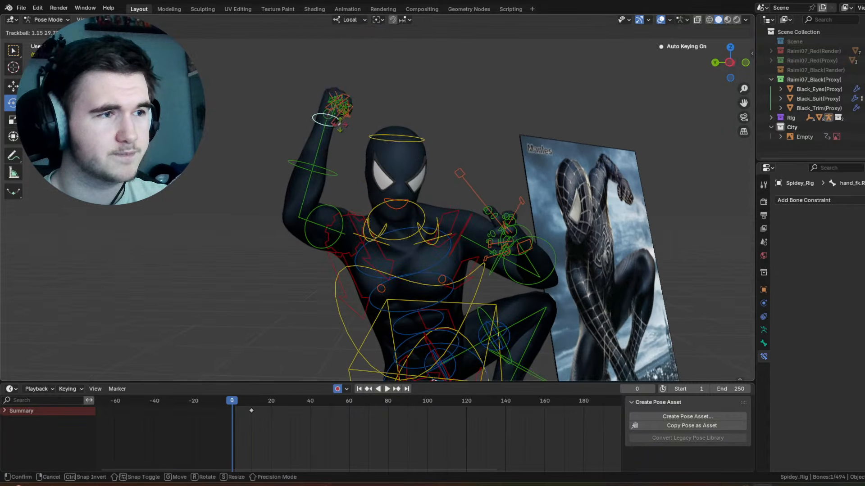
{"action": "left_click_drag", "start_coordinate": [318, 98], "coordinate": [318, 98]}
{"action": "middle_click_drag", "start_coordinate": [318, 97], "coordinate": [267, 105]}
{"action": "left_click_drag", "start_coordinate": [380, 116], "coordinate": [370, 106]}
{"action": "middle_click_drag", "start_coordinate": [370, 107], "coordinate": [316, 108]}
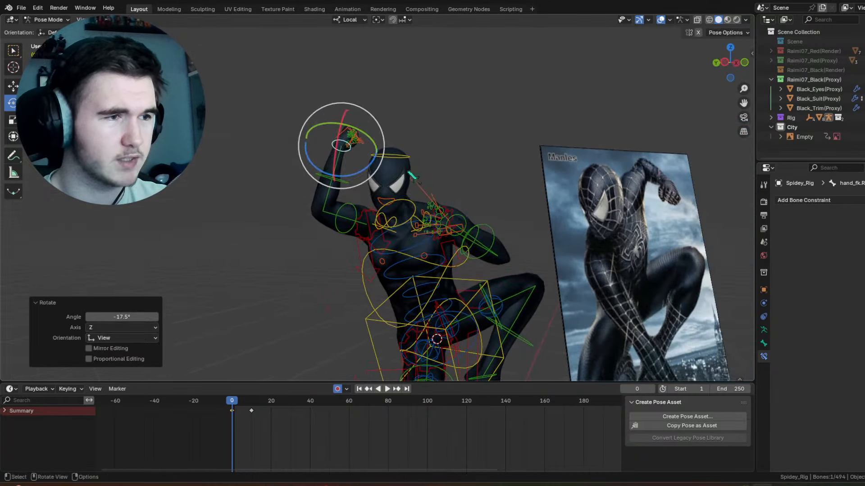
Step: Refine the head control's angle at frame 0 with a trackball rotation of about 8° and -1°
{"action": "left_click", "coordinate": [404, 156]}
{"action": "left_click_drag", "start_coordinate": [375, 154], "coordinate": [370, 157]}
{"action": "left_click_drag", "start_coordinate": [393, 172], "coordinate": [392, 179]}
Step: Insert a keyframe for the torso control at frame 10, and rotate the torso at frame 0
{"action": "middle_click_drag", "start_coordinate": [506, 318], "coordinate": [471, 264], "text": "shift"}
{"action": "scroll", "coordinate": [503, 239], "scroll_direction": "up", "scroll_amount": 2}
{"action": "middle_click_drag", "start_coordinate": [484, 224], "coordinate": [497, 212]}
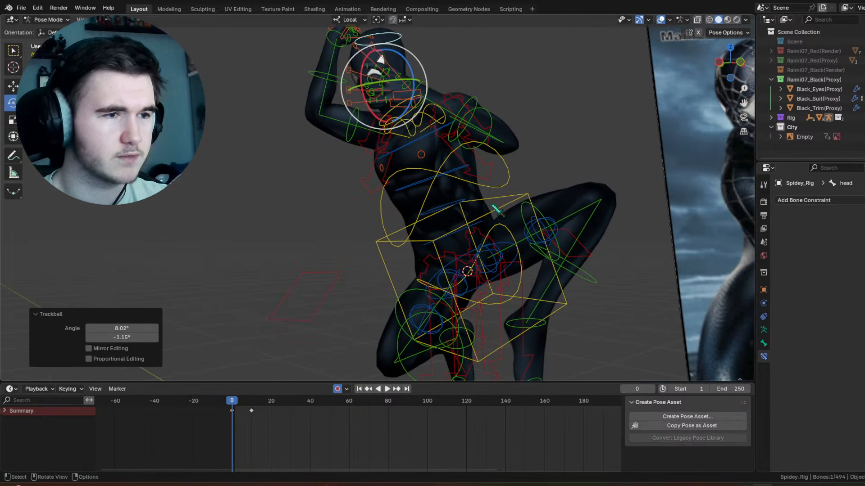
{"action": "left_click", "coordinate": [461, 239]}
{"action": "middle_click_drag", "start_coordinate": [459, 238], "coordinate": [490, 275]}
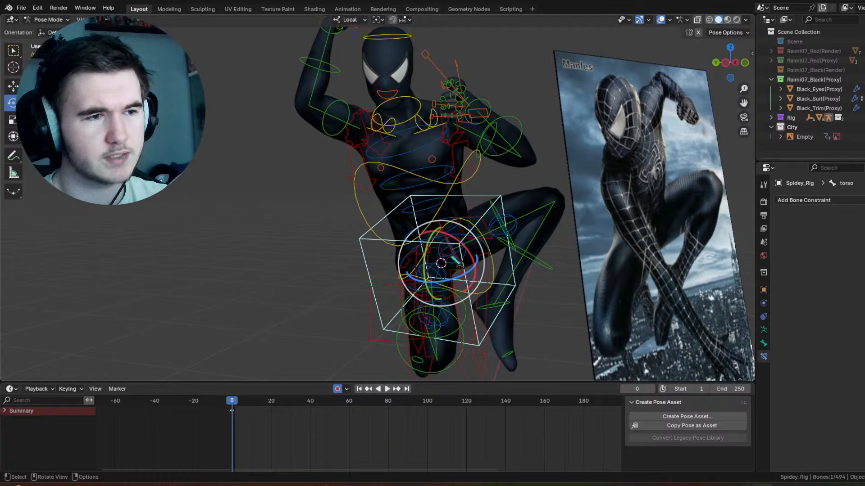
{"action": "middle_click_drag", "start_coordinate": [455, 262], "coordinate": [315, 297]}
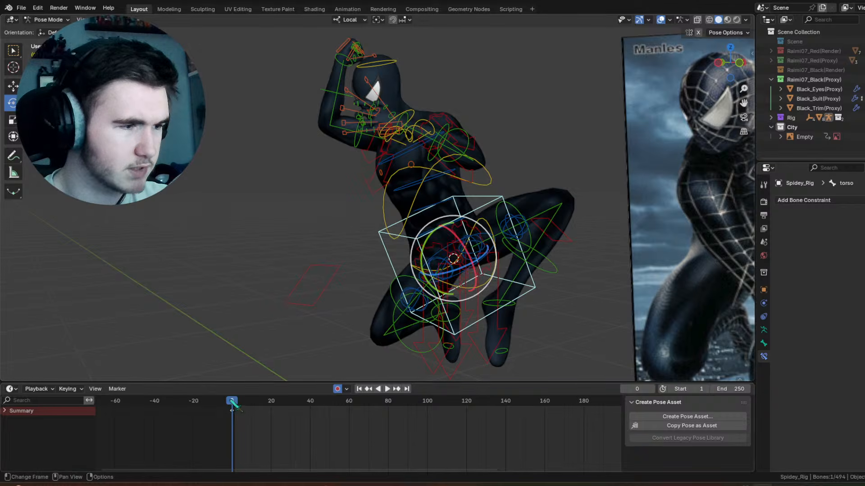
{"action": "mouse_move", "coordinate": [233, 403]}
{"action": "left_mouse_down"}
{"action": "mouse_move", "coordinate": [255, 414]}
{"action": "mouse_move", "coordinate": [237, 407]}
{"action": "left_mouse_up"}
{"action": "right_click", "coordinate": [314, 280]}
{"action": "key", "text": "i"}
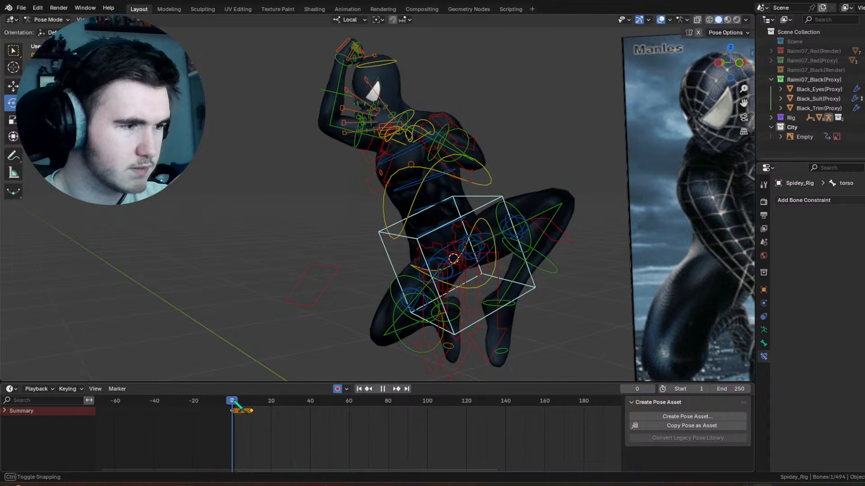
{"action": "middle_click_drag", "start_coordinate": [367, 202], "coordinate": [402, 204]}
{"action": "left_click_drag", "start_coordinate": [454, 266], "coordinate": [430, 272]}
Step: Rotate the chest control further at frame 0 and slightly tilt the head control
{"action": "left_click", "coordinate": [454, 201]}
{"action": "left_click_drag", "start_coordinate": [438, 219], "coordinate": [485, 202]}
{"action": "middle_click_drag", "start_coordinate": [485, 202], "coordinate": [504, 194]}
{"action": "left_click", "coordinate": [409, 66]}
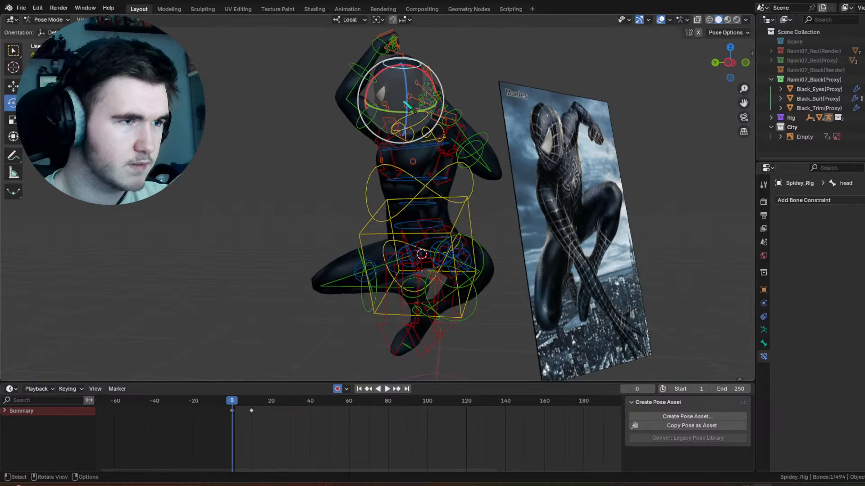
{"action": "left_click_drag", "start_coordinate": [410, 64], "coordinate": [429, 66]}
Step: Try turning the head with a trackball rotation of about 2° and 33°, preview the motion between frames 0 and 10, and undo the turn
{"action": "left_click_drag", "start_coordinate": [404, 92], "coordinate": [434, 96]}
{"action": "key", "text": "space"}
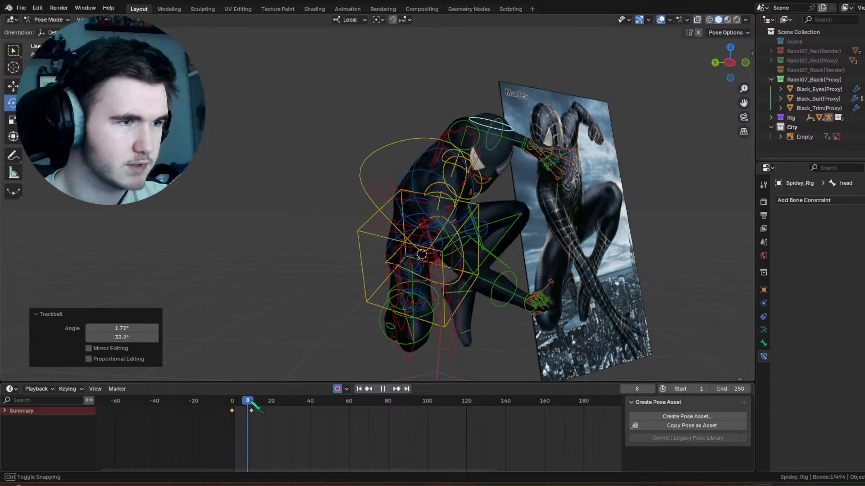
{"action": "left_click_drag", "start_coordinate": [263, 403], "coordinate": [231, 404]}
{"action": "key", "text": "space"}
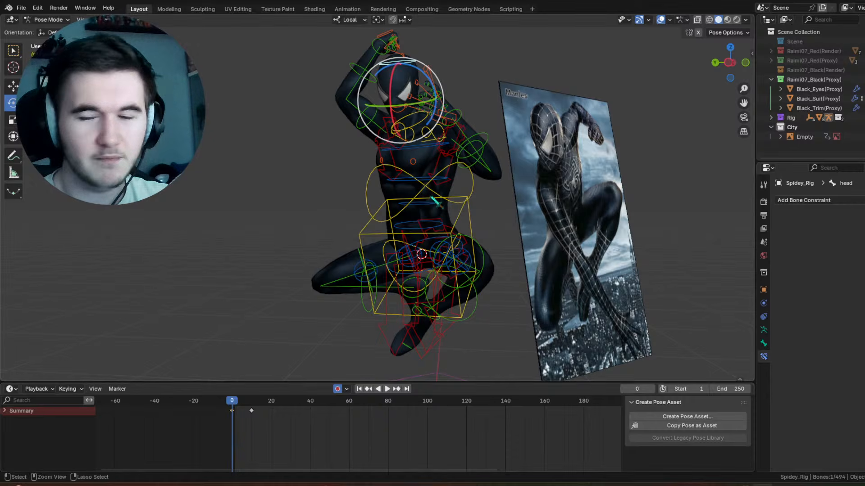
{"action": "key", "text": "ctrl+z"}
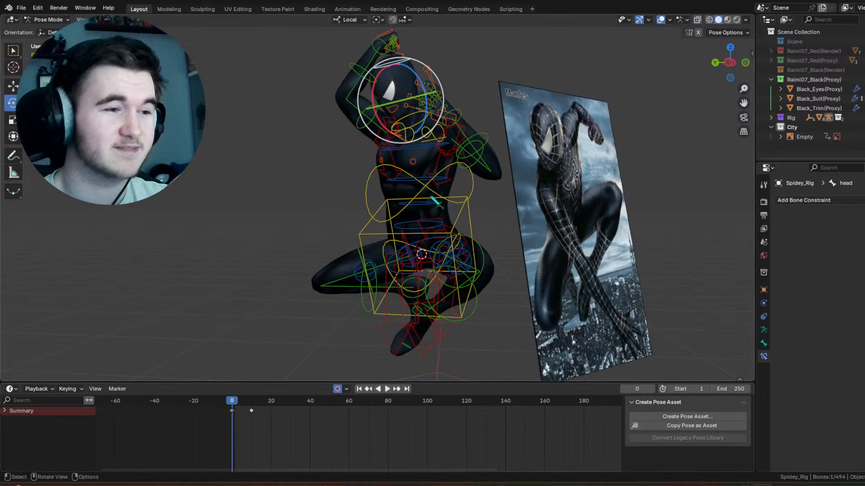
Step: Remove the torso control's frame 0 keyframe and rotate the torso there about -54° around its local Z axis
{"action": "left_click", "coordinate": [462, 221]}
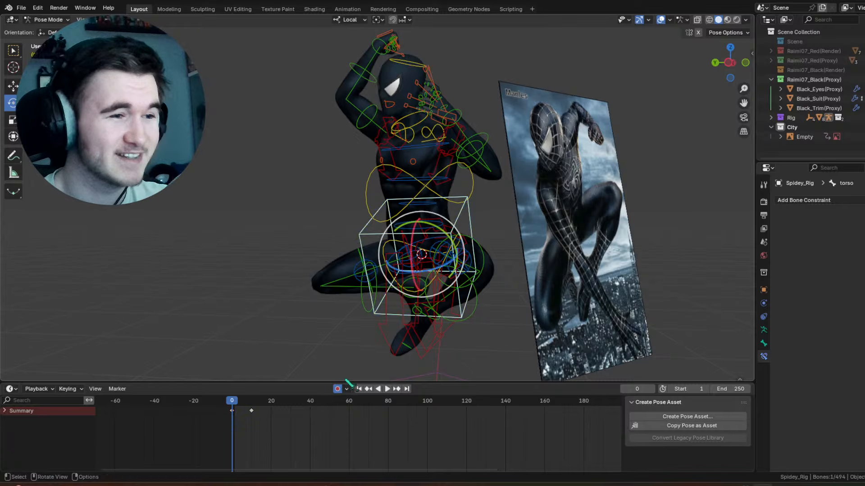
{"action": "right_click", "coordinate": [233, 412]}
{"action": "left_click", "coordinate": [234, 408]}
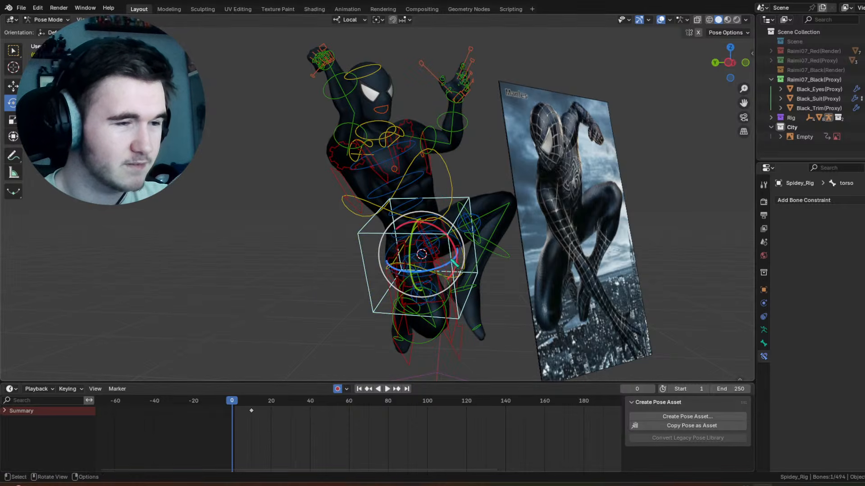
{"action": "left_click_drag", "start_coordinate": [452, 263], "coordinate": [424, 268]}
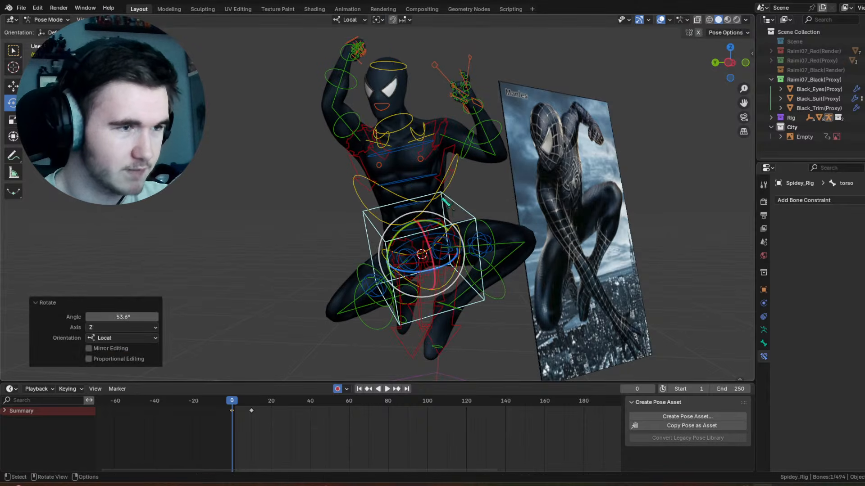
Step: Rotate the chest control at frame 0 to twist the upper body relative to the newly turned torso
{"action": "left_click", "coordinate": [443, 206]}
{"action": "left_click_drag", "start_coordinate": [449, 214], "coordinate": [451, 220]}
{"action": "left_click_drag", "start_coordinate": [429, 227], "coordinate": [375, 221]}
{"action": "left_click", "coordinate": [374, 221]}
Step: Swing the left upper arm control down at frame 0 with a trackball rotation of about -56° and 8°
{"action": "left_click", "coordinate": [437, 145]}
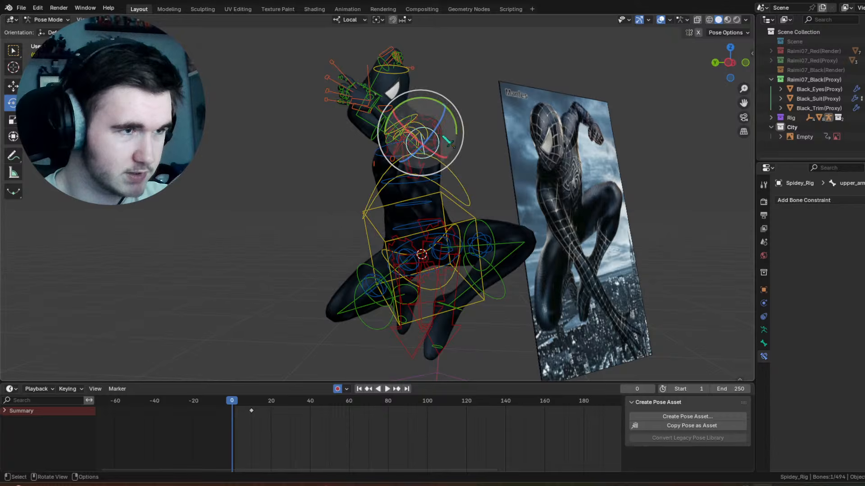
{"action": "left_click_drag", "start_coordinate": [448, 119], "coordinate": [420, 91]}
{"action": "left_click_drag", "start_coordinate": [413, 125], "coordinate": [418, 80]}
{"action": "left_click", "coordinate": [418, 81]}
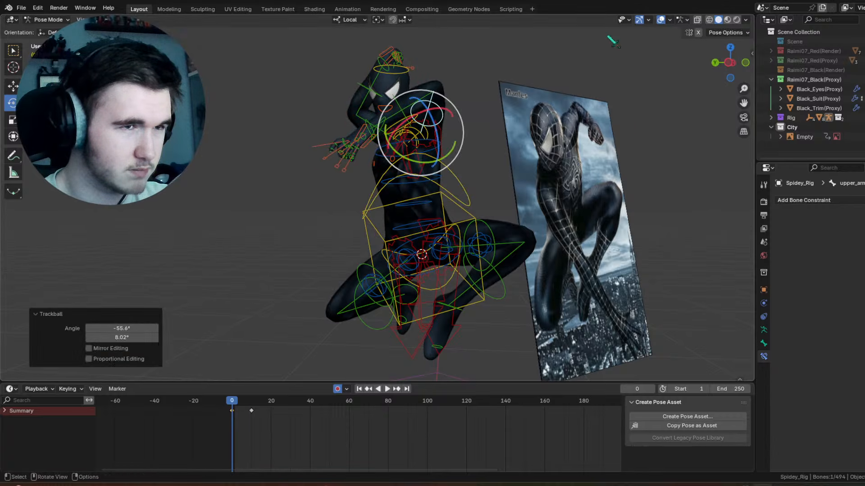
Step: Hide the viewport overlays and rotate the left upper arm about -50° around local Y, then by a trackball turn of about 2° and 79°
{"action": "key", "text": "shift+alt+z"}
{"action": "left_click_drag", "start_coordinate": [454, 150], "coordinate": [428, 168]}
{"action": "key", "text": "r"}
{"action": "key", "text": "r"}
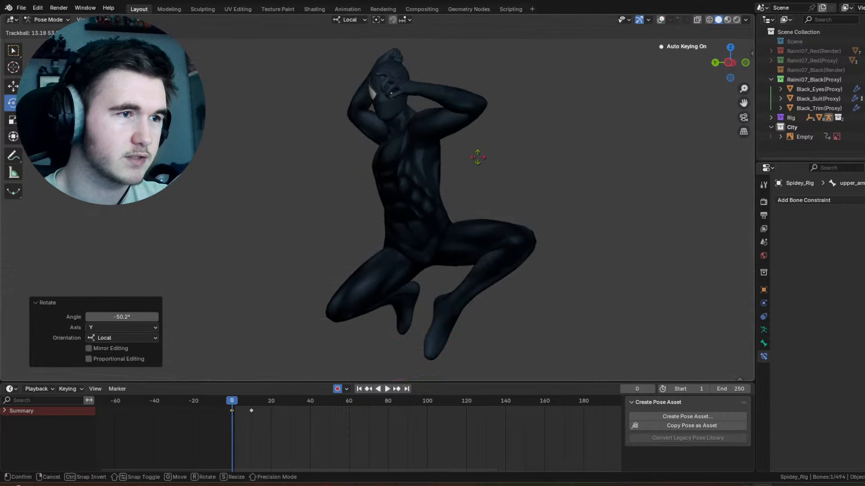
{"action": "left_click", "coordinate": [478, 170]}
{"action": "middle_click_drag", "start_coordinate": [478, 170], "coordinate": [495, 181]}
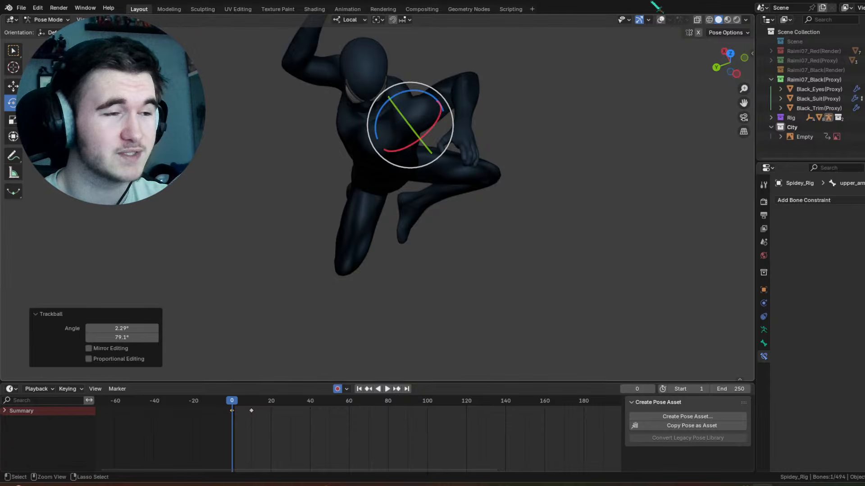
Step: Show the viewport overlays and rotate the chest control about 42° around its local Z axis at frame 0
{"action": "left_click", "coordinate": [660, 19]}
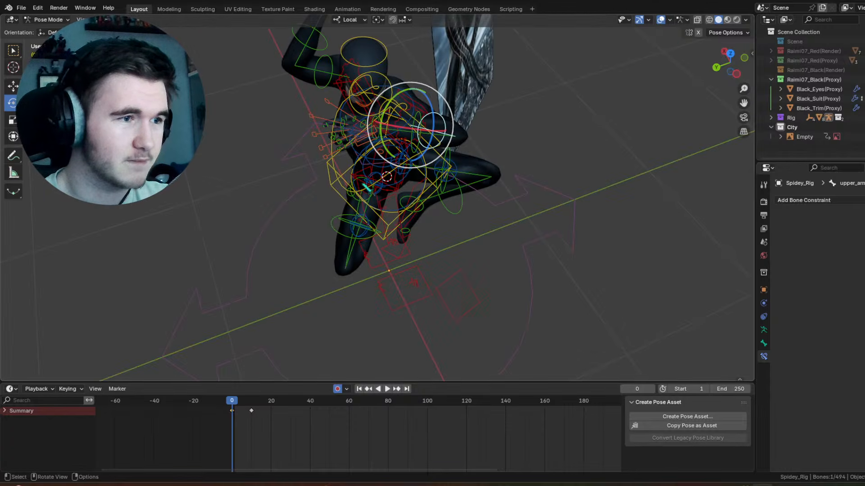
{"action": "left_click", "coordinate": [372, 189]}
{"action": "middle_click_drag", "start_coordinate": [373, 188], "coordinate": [375, 158]}
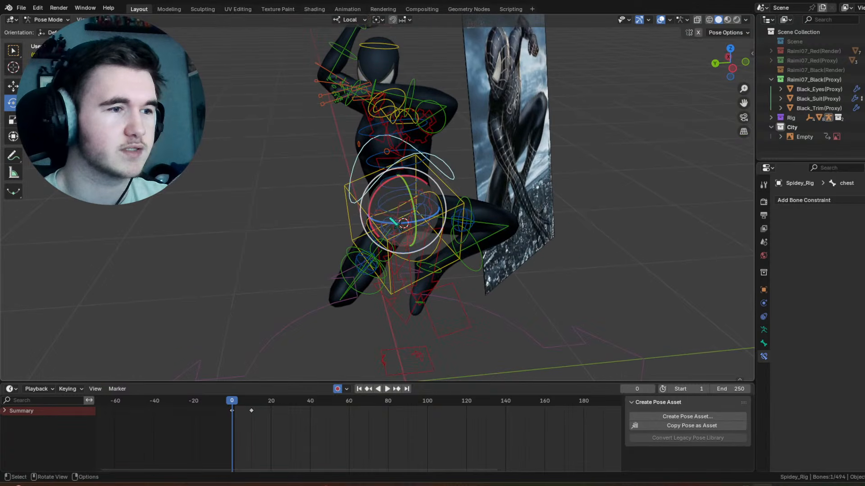
{"action": "left_click_drag", "start_coordinate": [391, 223], "coordinate": [407, 225]}
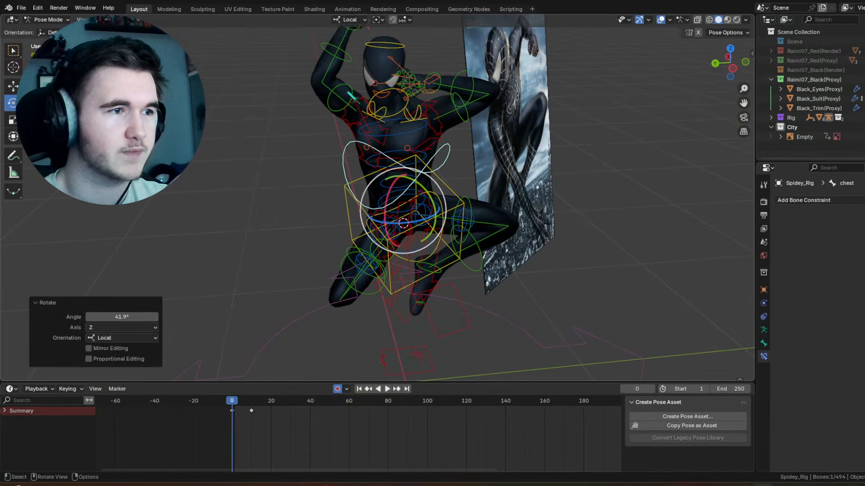
Step: Rotate the right upper arm control at frame 0 with a trackball turn of about -24° and -56°
{"action": "left_click", "coordinate": [351, 103]}
{"action": "left_click_drag", "start_coordinate": [371, 121], "coordinate": [327, 103]}
{"action": "mouse_move", "coordinate": [389, 85]}
{"action": "middle_mouse_down"}
{"action": "mouse_move", "coordinate": [444, 62]}
{"action": "mouse_move", "coordinate": [472, 66]}
{"action": "mouse_move", "coordinate": [391, 91]}
{"action": "middle_mouse_up"}
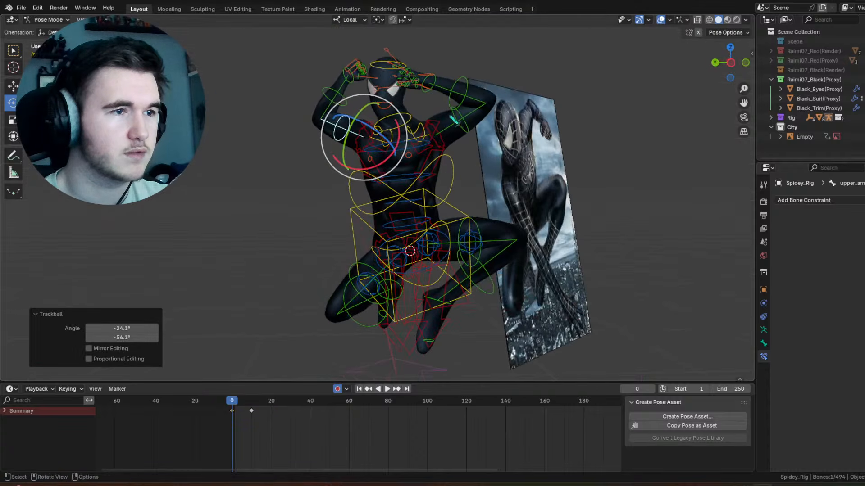
Step: Lower the left upper arm control toward horizontal at frame 0 and undo the stray last change
{"action": "left_click", "coordinate": [458, 122]}
{"action": "left_click_drag", "start_coordinate": [475, 129], "coordinate": [476, 142]}
{"action": "left_click_drag", "start_coordinate": [457, 125], "coordinate": [411, 133]}
{"action": "left_click", "coordinate": [422, 131]}
{"action": "key", "text": "ctrl+z"}
Step: Rotate the neck control at frame 0 to turn the head relative to the twisted chest
{"action": "middle_click_drag", "start_coordinate": [288, 92], "coordinate": [344, 105]}
{"action": "scroll", "coordinate": [333, 106], "scroll_direction": "up", "scroll_amount": 3}
{"action": "left_click", "coordinate": [341, 143]}
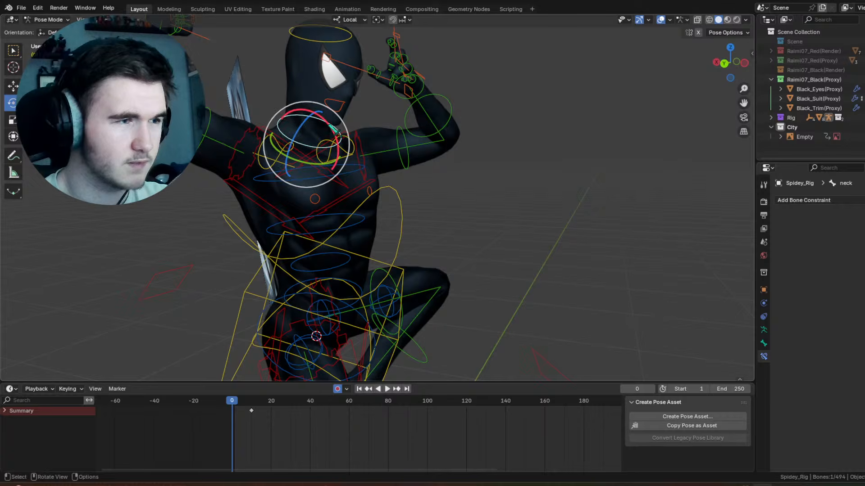
{"action": "left_click_drag", "start_coordinate": [339, 137], "coordinate": [334, 127]}
{"action": "middle_click_drag", "start_coordinate": [336, 125], "coordinate": [285, 124]}
Step: Clear all pose transforms on the left forearm control at frame 0
{"action": "left_click", "coordinate": [510, 106]}
{"action": "middle_click_drag", "start_coordinate": [506, 113], "coordinate": [515, 138]}
{"action": "left_click", "coordinate": [125, 20]}
{"action": "mouse_move", "coordinate": [180, 39]}
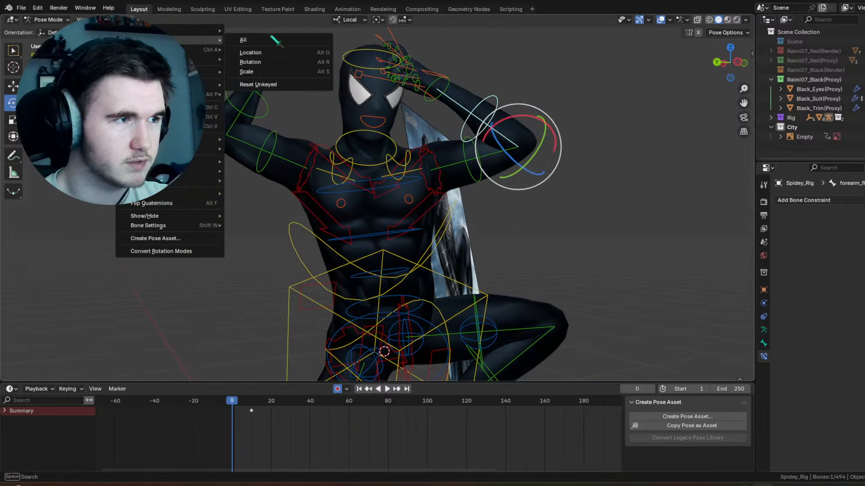
{"action": "left_click", "coordinate": [274, 39]}
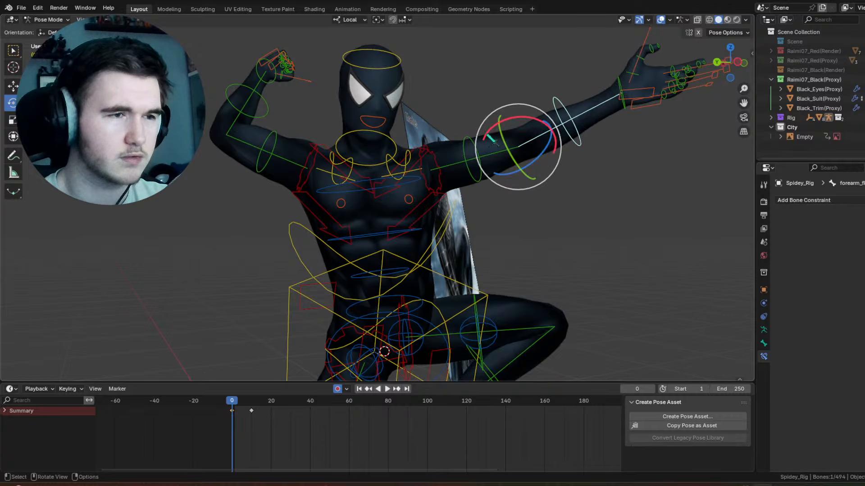
Step: Bend the left forearm upward and rotate the left hand control about 75° around its local Y axis
{"action": "left_click_drag", "start_coordinate": [491, 140], "coordinate": [597, 62]}
{"action": "left_click", "coordinate": [567, 62]}
{"action": "middle_click_drag", "start_coordinate": [596, 61], "coordinate": [532, 113]}
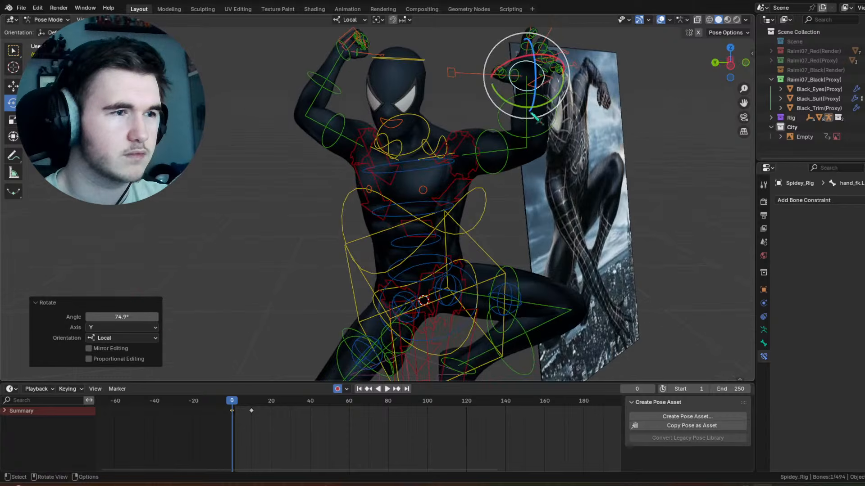
Step: Raise the right thigh control at frame 0 with a trackball rotation of about -76° and -7°
{"action": "scroll", "coordinate": [532, 114], "scroll_direction": "down", "scroll_amount": 3}
{"action": "scroll", "coordinate": [477, 198], "scroll_direction": "down", "scroll_amount": 4, "text": "shift"}
{"action": "scroll", "coordinate": [476, 210], "scroll_direction": "up", "scroll_amount": 3}
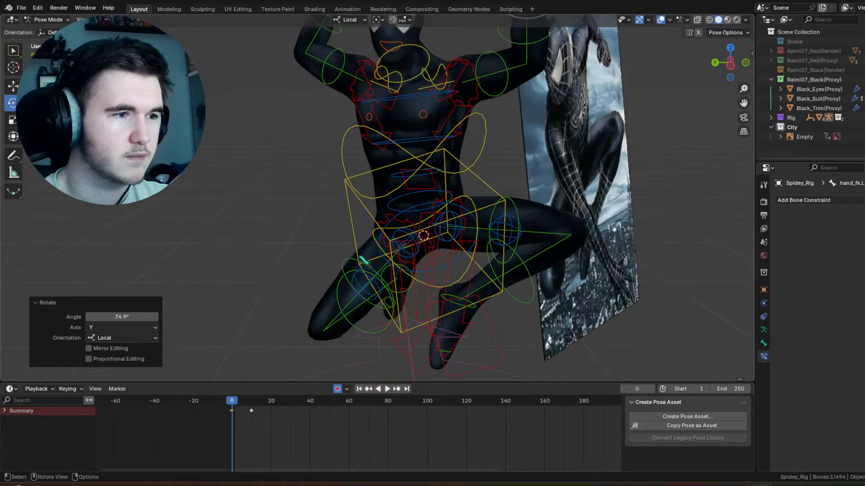
{"action": "left_click", "coordinate": [364, 261]}
{"action": "key", "text": "r"}
{"action": "key", "text": "r"}
{"action": "left_click", "coordinate": [420, 189]}
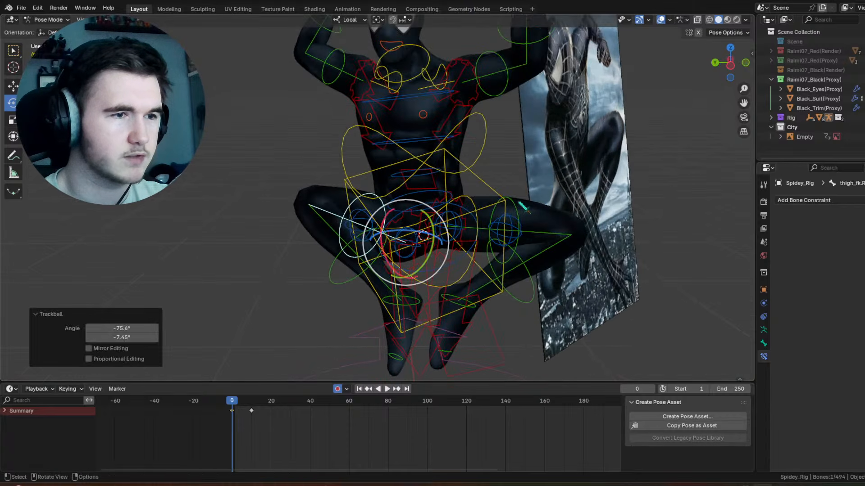
Step: Rotate the left thigh control at frame 0 so that the left knee drops lower
{"action": "left_click", "coordinate": [512, 200]}
{"action": "middle_click_drag", "start_coordinate": [512, 200], "coordinate": [488, 145], "text": "shift"}
{"action": "left_click_drag", "start_coordinate": [454, 181], "coordinate": [449, 201]}
Step: Clear all transforms on the hips control and rotate it with a trackball turn of about -5° and -18°
{"action": "left_click", "coordinate": [366, 196]}
{"action": "left_click", "coordinate": [367, 197]}
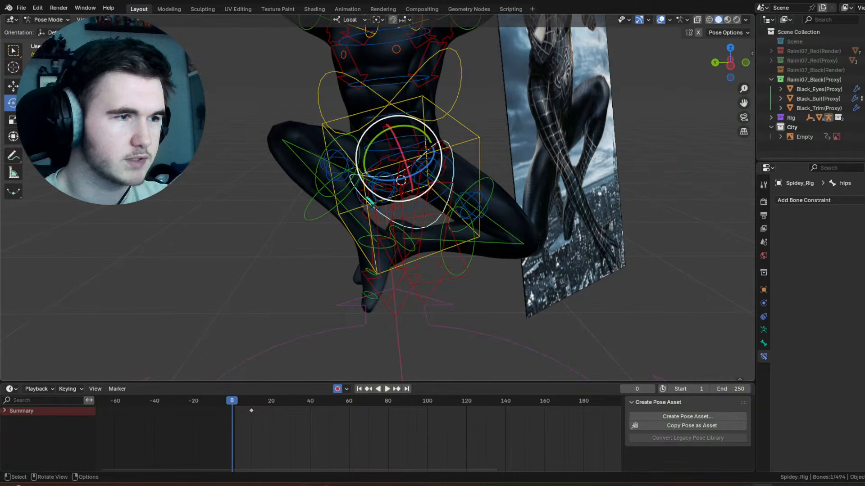
{"action": "left_click", "coordinate": [124, 20]}
{"action": "mouse_move", "coordinate": [212, 40]}
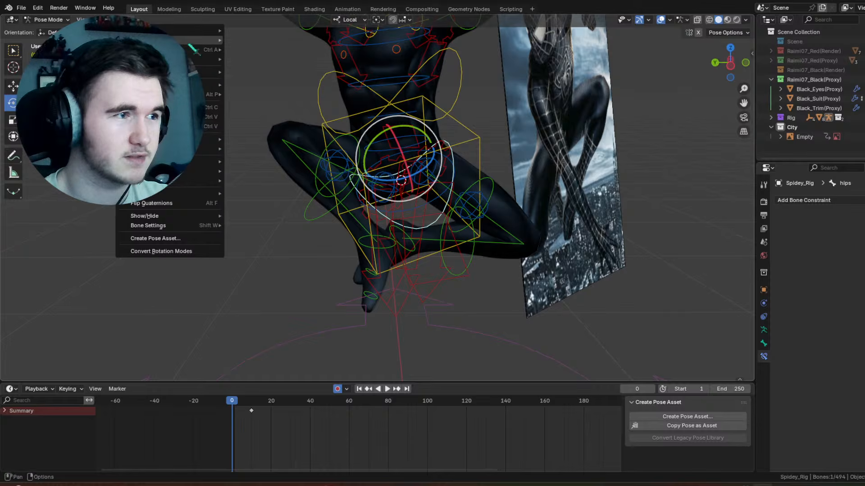
{"action": "left_click", "coordinate": [272, 41]}
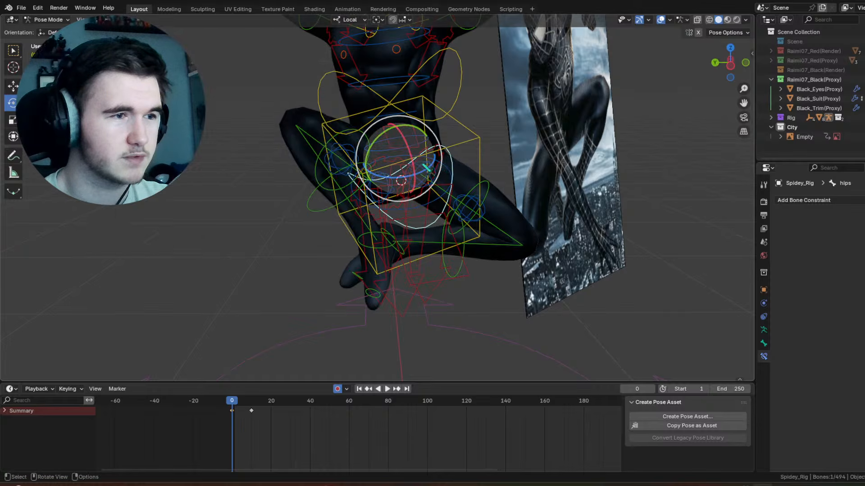
{"action": "left_click_drag", "start_coordinate": [424, 151], "coordinate": [330, 216]}
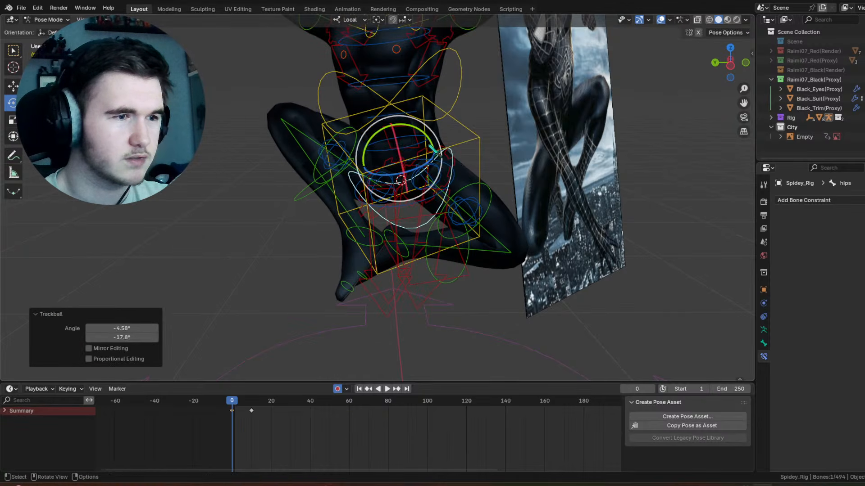
Step: Rotate the right foot control at frame 0 to swing the toes outward
{"action": "left_click", "coordinate": [346, 237]}
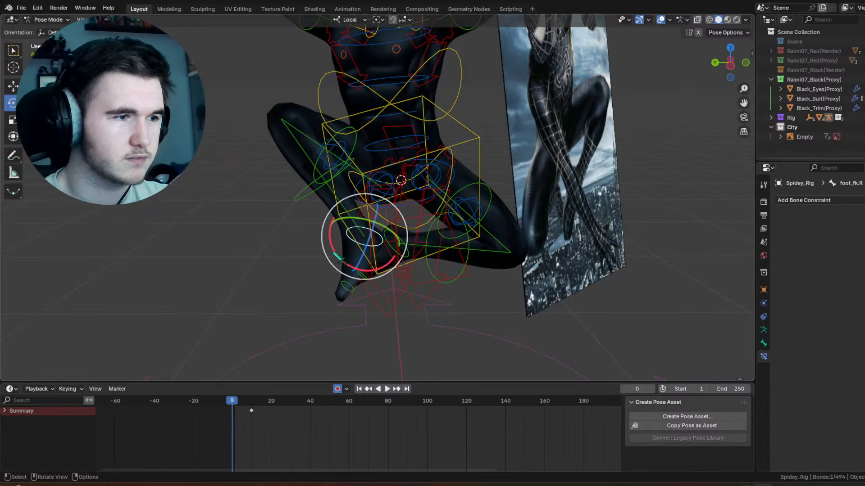
{"action": "left_click_drag", "start_coordinate": [340, 260], "coordinate": [330, 225]}
{"action": "left_click", "coordinate": [321, 182]}
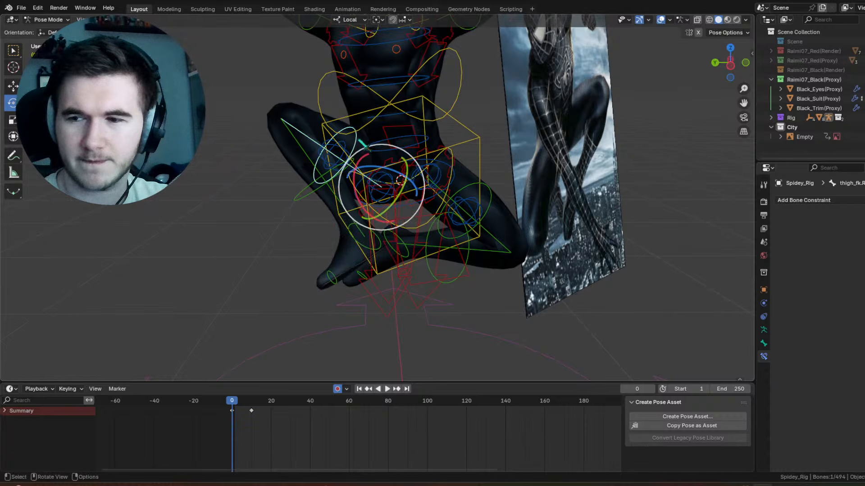
{"action": "left_click_drag", "start_coordinate": [386, 145], "coordinate": [393, 159]}
{"action": "left_click_drag", "start_coordinate": [391, 160], "coordinate": [413, 154]}
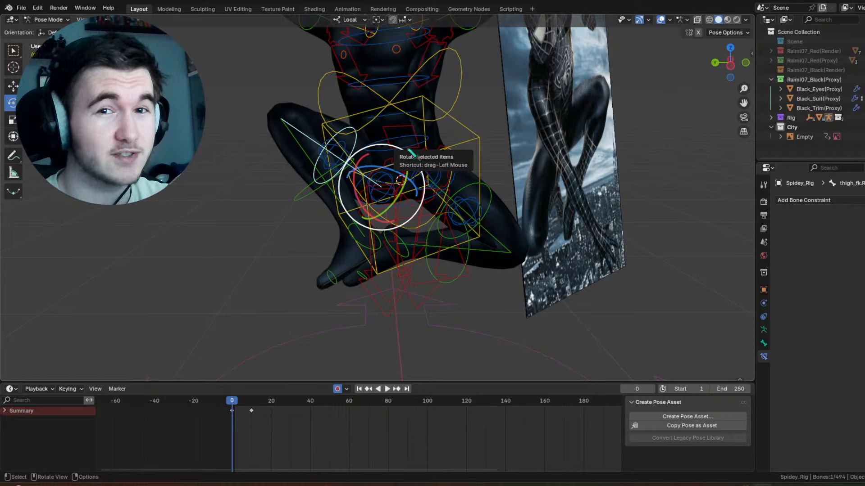
Step: Rotate the left shin control at frame 0 to unfold the lower leg downward
{"action": "left_click", "coordinate": [478, 266]}
{"action": "left_click_drag", "start_coordinate": [540, 263], "coordinate": [545, 243]}
{"action": "scroll", "coordinate": [522, 236], "scroll_direction": "down", "scroll_amount": 2}
Step: Rotate the right shin control about -15.5° around its local X axis at frame 0
{"action": "middle_click_drag", "start_coordinate": [359, 177], "coordinate": [347, 179]}
{"action": "left_click", "coordinate": [340, 197]}
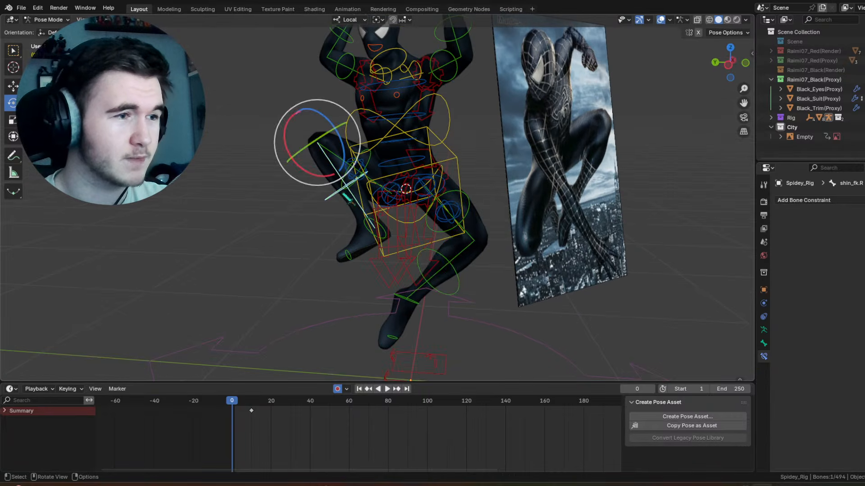
{"action": "mouse_move", "coordinate": [319, 185]}
{"action": "left_mouse_down"}
{"action": "mouse_move", "coordinate": [299, 174]}
{"action": "mouse_move", "coordinate": [316, 180]}
{"action": "left_mouse_up"}
Step: Adjust the right thigh's rotation slightly and rotate the left thigh to raise the left knee at frame 0
{"action": "scroll", "coordinate": [410, 149], "scroll_direction": "up", "scroll_amount": 3}
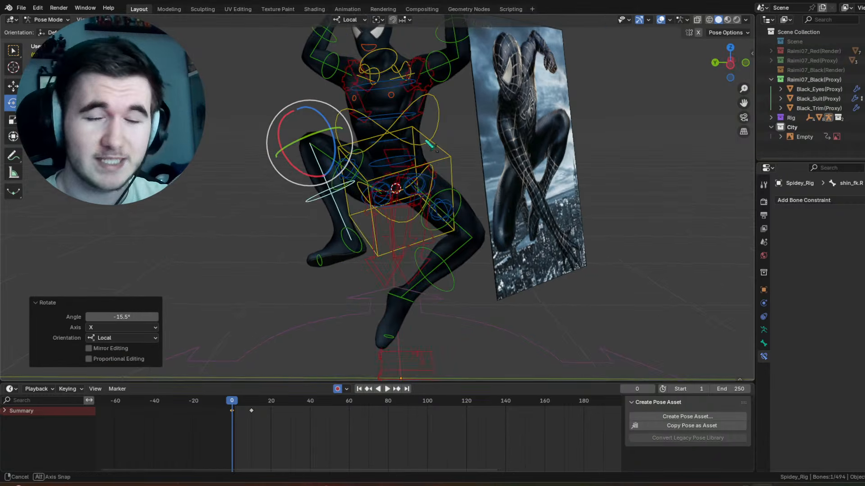
{"action": "left_click", "coordinate": [358, 146]}
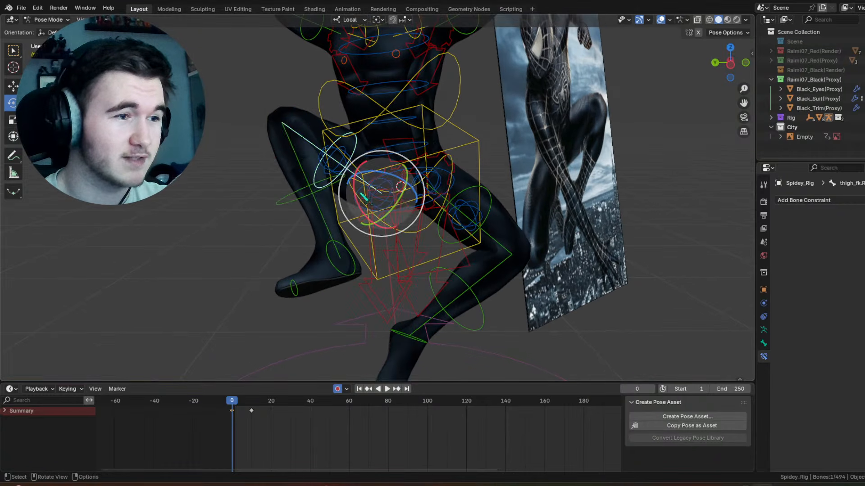
{"action": "left_click_drag", "start_coordinate": [356, 194], "coordinate": [358, 203]}
{"action": "left_click", "coordinate": [488, 193]}
{"action": "middle_click_drag", "start_coordinate": [489, 194], "coordinate": [470, 196]}
{"action": "left_click_drag", "start_coordinate": [456, 222], "coordinate": [455, 206]}
Step: Tilt the hips control at frame 0 with a trackball rotation of about -15° and -5°
{"action": "left_click", "coordinate": [434, 240]}
{"action": "middle_click_drag", "start_coordinate": [434, 240], "coordinate": [436, 211]}
{"action": "left_click_drag", "start_coordinate": [398, 173], "coordinate": [394, 161]}
{"action": "scroll", "coordinate": [580, 104], "scroll_direction": "down", "scroll_amount": 4}
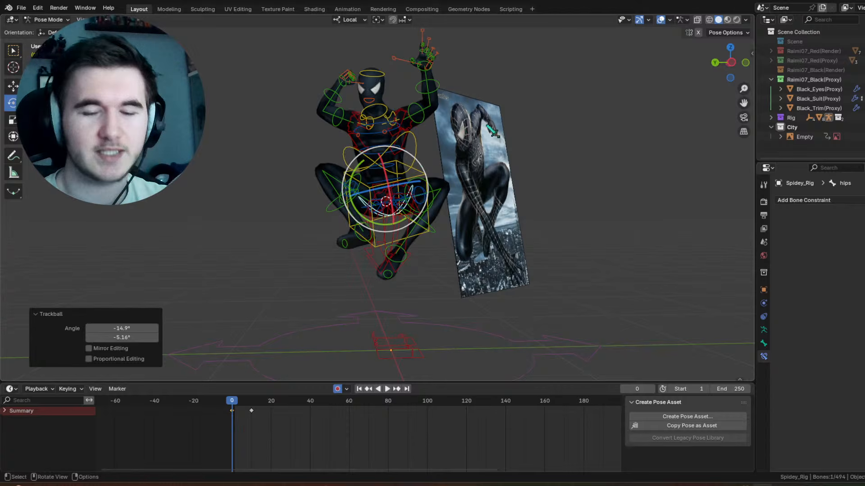
Step: Hide the viewport overlays and scrub the timeline around frame 0 to examine the pose from another angle
{"action": "key", "text": "shift+alt+z"}
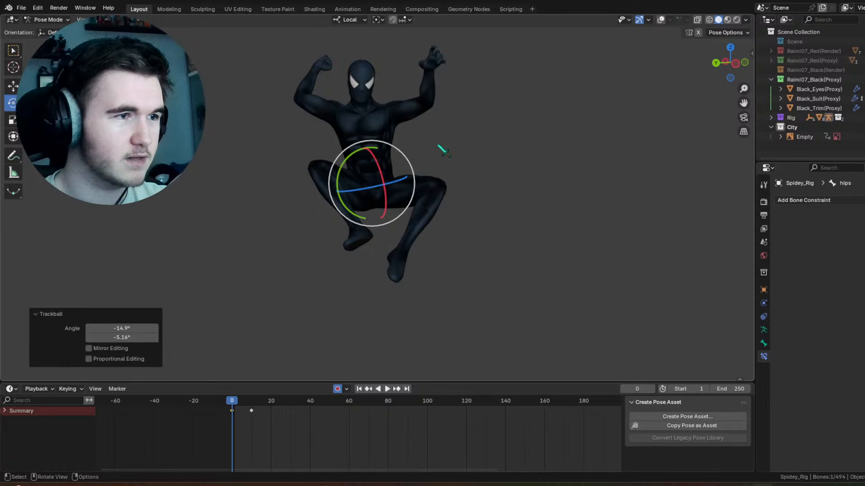
{"action": "mouse_move", "coordinate": [233, 406]}
{"action": "left_mouse_down"}
{"action": "mouse_move", "coordinate": [255, 406]}
{"action": "mouse_move", "coordinate": [233, 402]}
{"action": "left_mouse_up"}
{"action": "middle_click_drag", "start_coordinate": [348, 201], "coordinate": [348, 160]}
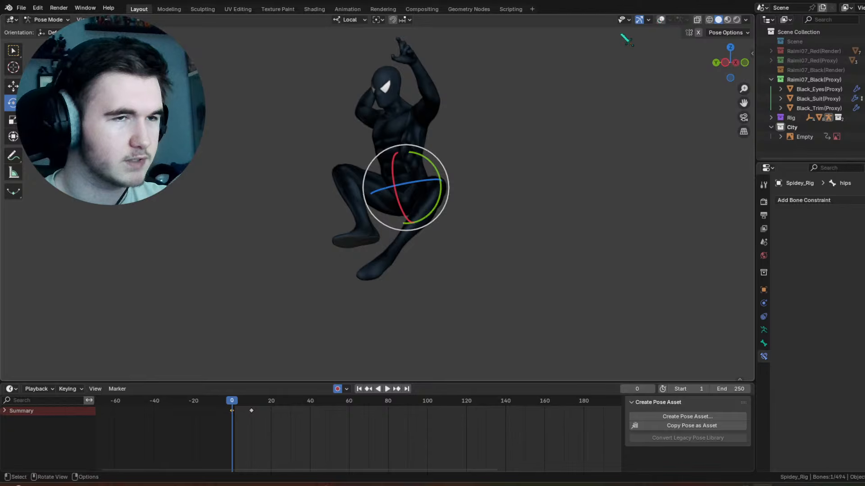
Step: Show the viewport overlays and rotate the torso control with a trackball turn of about 16° and 41°
{"action": "left_click", "coordinate": [661, 21]}
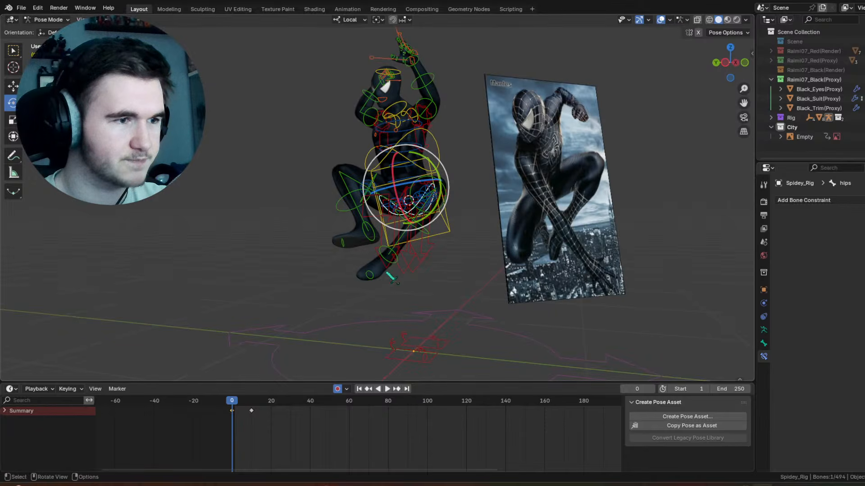
{"action": "left_click", "coordinate": [395, 262]}
{"action": "left_click_drag", "start_coordinate": [390, 253], "coordinate": [453, 182]}
{"action": "left_click", "coordinate": [448, 228]}
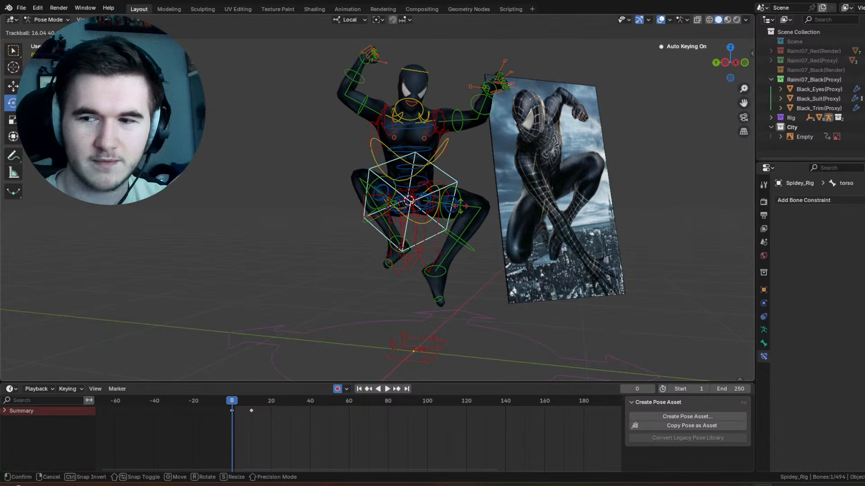
{"action": "left_click_drag", "start_coordinate": [467, 211], "coordinate": [465, 210]}
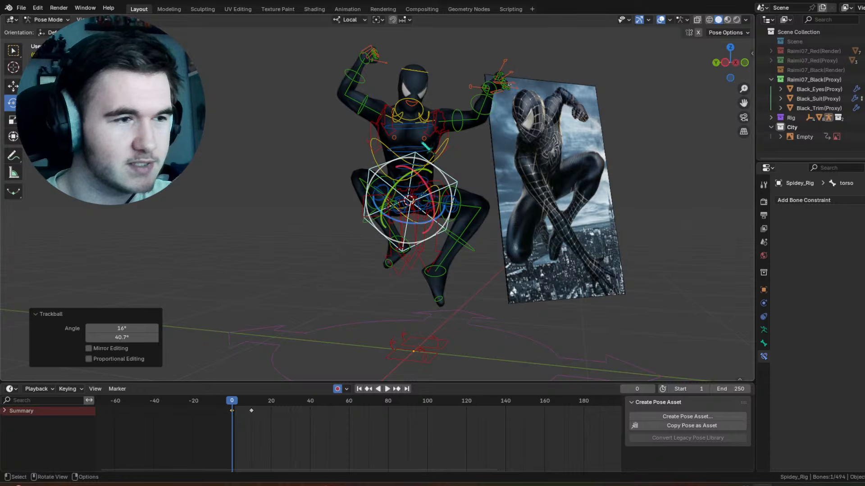
Step: Turn the head control at frame 0 with a trackball rotation of about -3° and -24°
{"action": "left_click", "coordinate": [431, 80]}
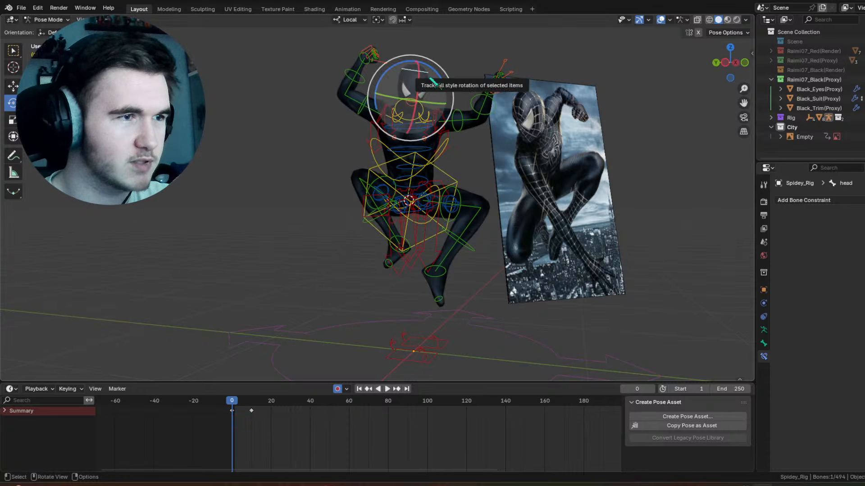
{"action": "left_click_drag", "start_coordinate": [412, 77], "coordinate": [408, 75]}
{"action": "left_click", "coordinate": [407, 76]}
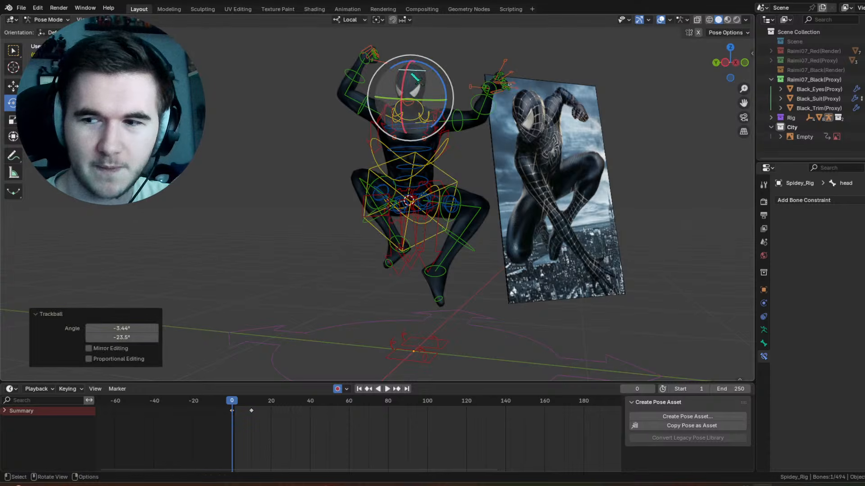
Step: Clear all transforms on the neck control and rotate it with a trackball turn of about 17° and -8°
{"action": "left_click", "coordinate": [420, 120]}
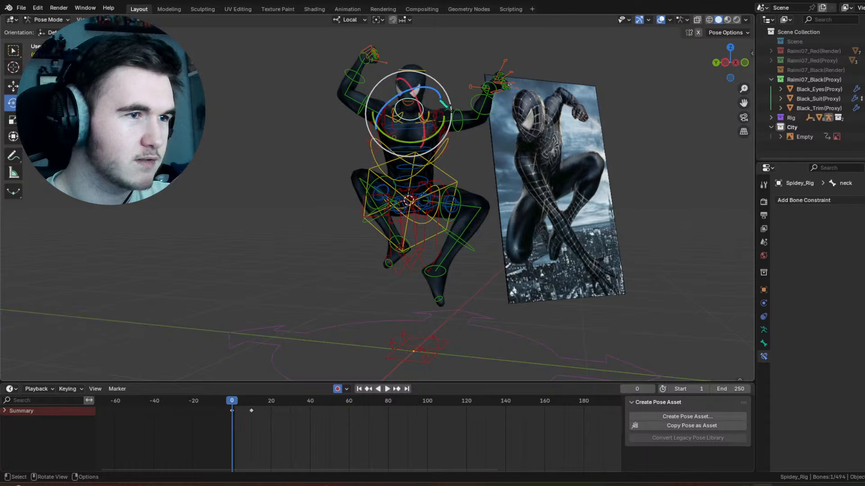
{"action": "left_click", "coordinate": [124, 20]}
{"action": "mouse_move", "coordinate": [144, 39]}
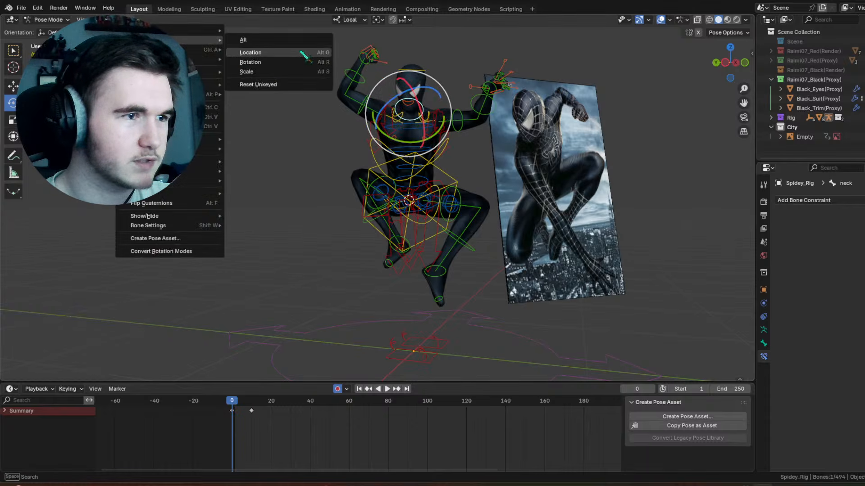
{"action": "left_click", "coordinate": [299, 52]}
{"action": "left_click", "coordinate": [124, 20]}
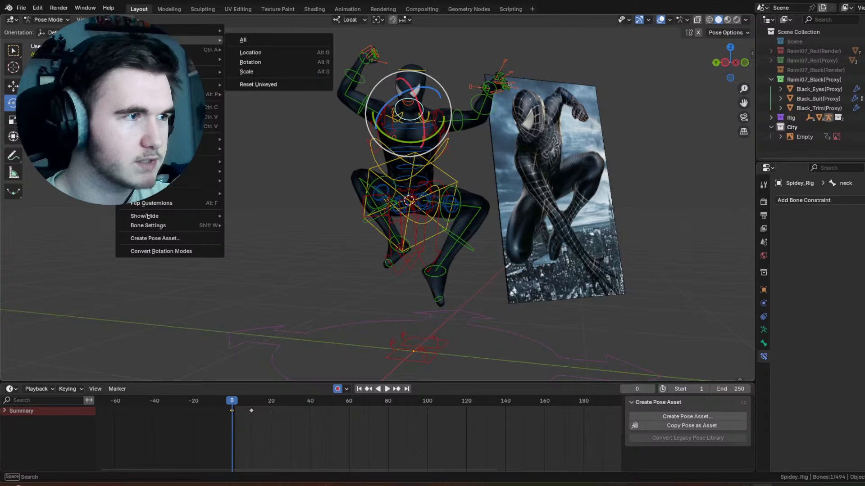
{"action": "left_click", "coordinate": [243, 40]}
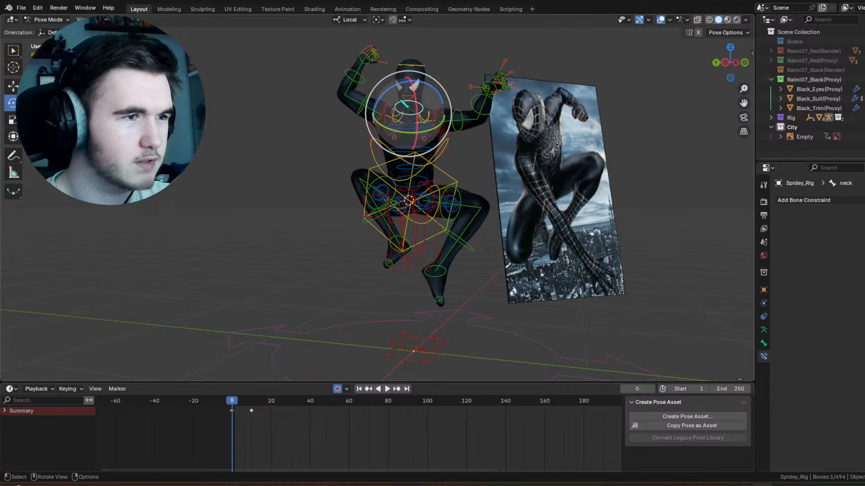
{"action": "key", "text": "r"}
{"action": "key", "text": "r"}
{"action": "left_click", "coordinate": [617, 120]}
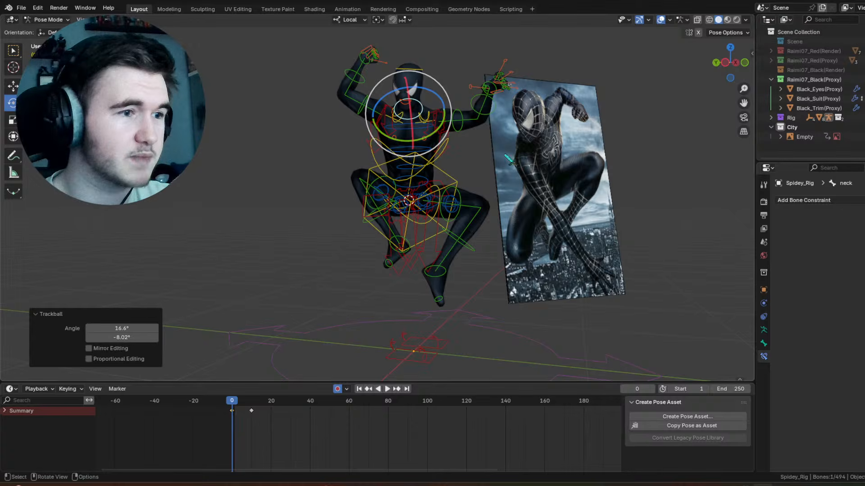
Step: Select the left thigh control, hide the viewport overlays and play the animation to review the motion
{"action": "left_click", "coordinate": [463, 197]}
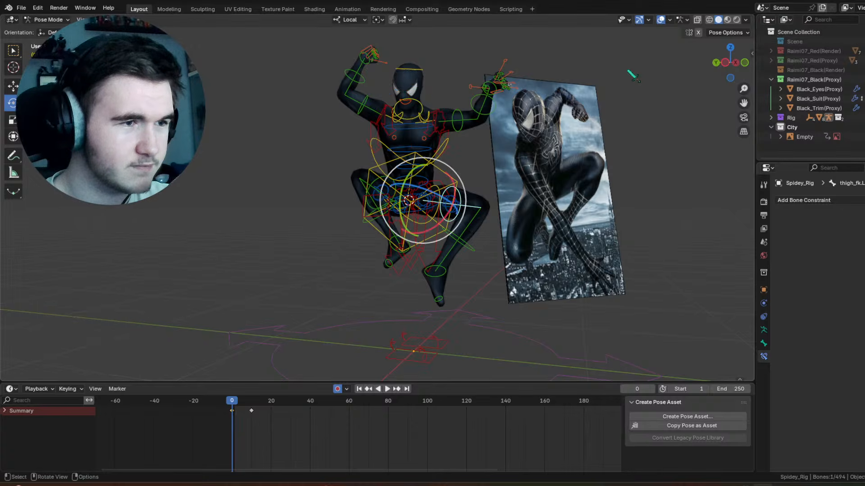
{"action": "key", "text": "shift+alt+z"}
{"action": "key", "text": "space"}
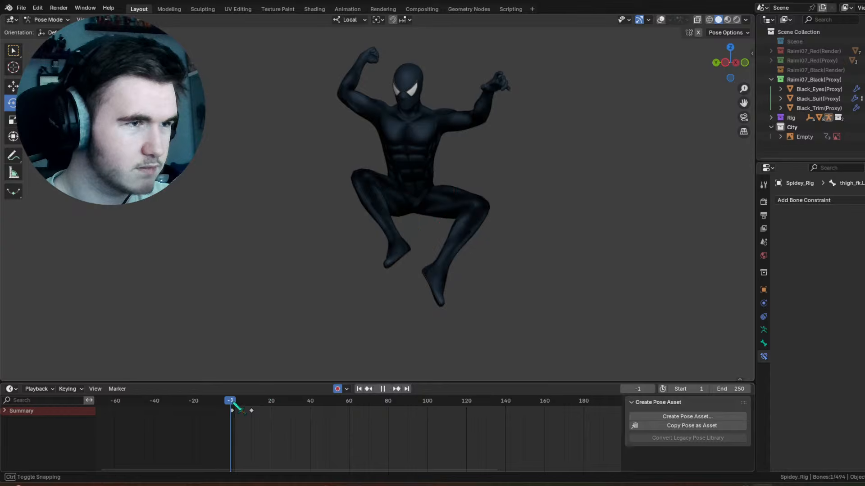
Step: Return to frame 0, show the viewport overlays and rotate the head control about 9° around its local Z axis
{"action": "left_click", "coordinate": [235, 404]}
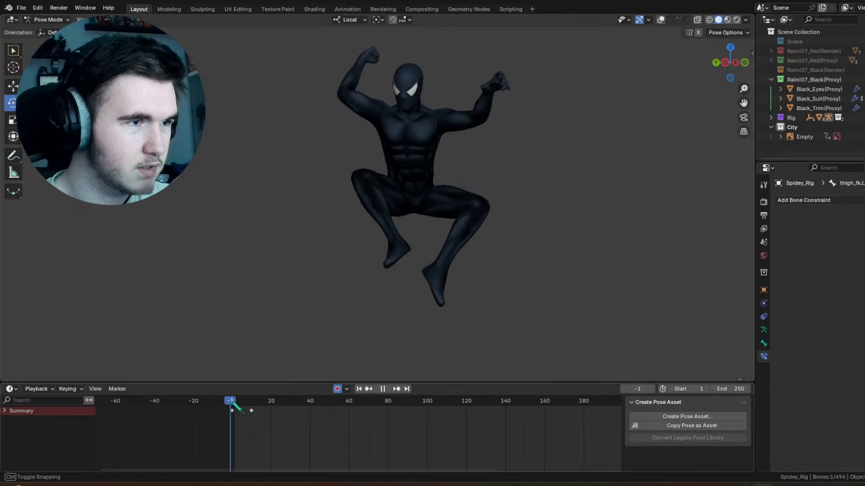
{"action": "left_click_drag", "start_coordinate": [235, 404], "coordinate": [232, 403]}
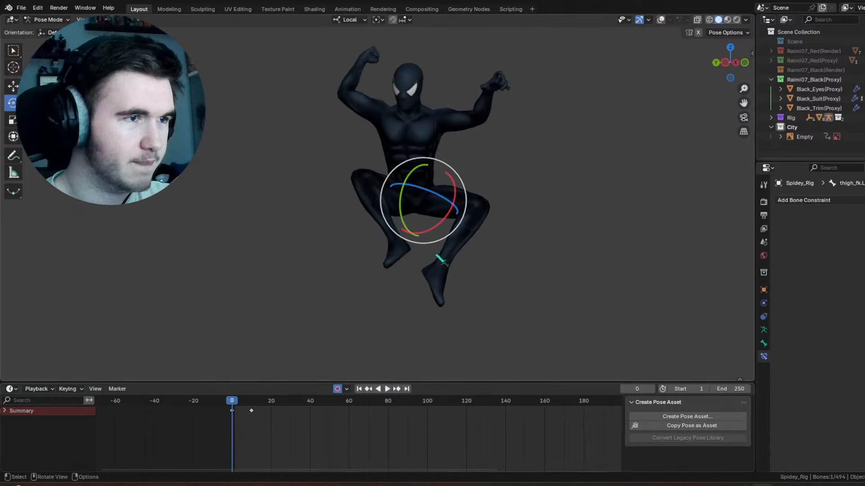
{"action": "left_click", "coordinate": [661, 20]}
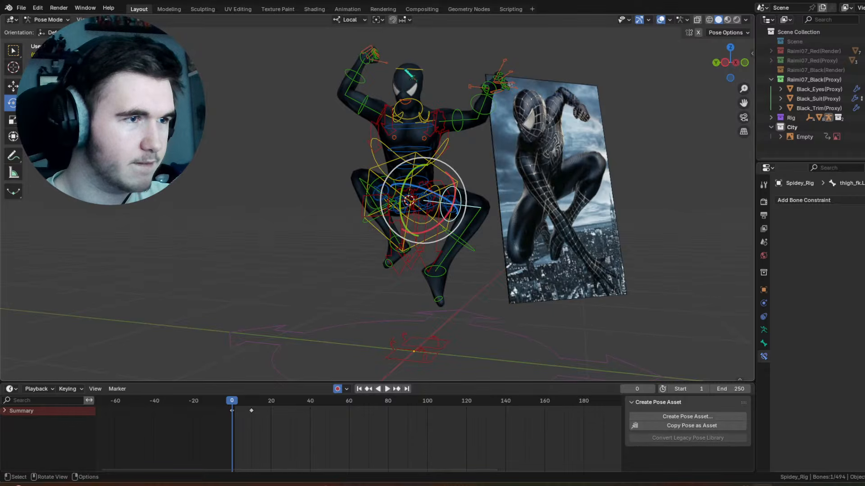
{"action": "left_click", "coordinate": [406, 70]}
{"action": "left_click_drag", "start_coordinate": [419, 75], "coordinate": [427, 62]}
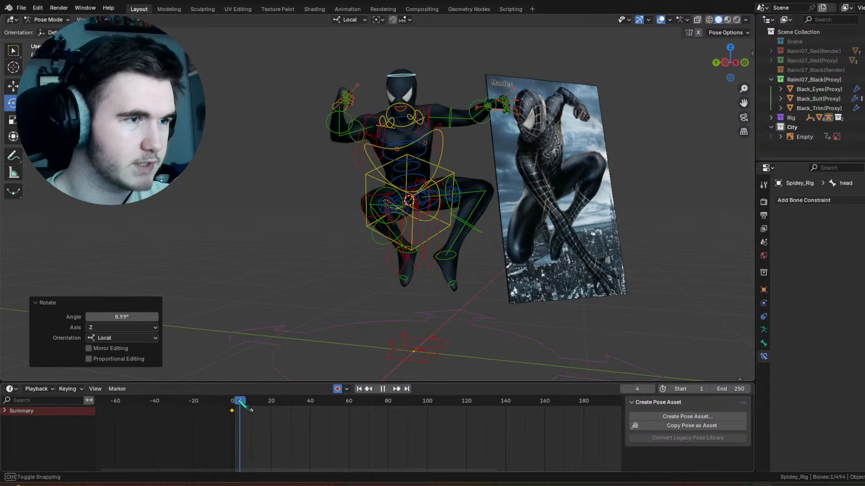
Step: Turn the right hand control at frame 4 with a trackball rotation of about -26° and -13°
{"action": "scroll", "coordinate": [476, 211], "scroll_direction": "up", "scroll_amount": 2}
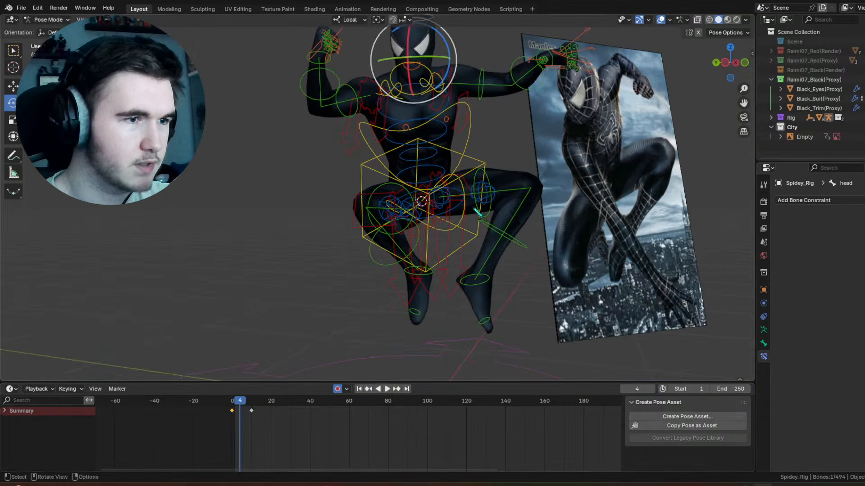
{"action": "left_click", "coordinate": [367, 107]}
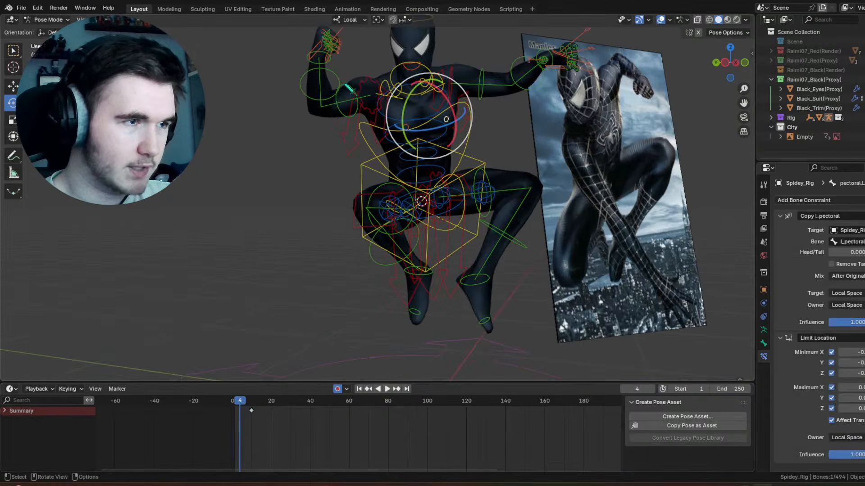
{"action": "left_click_drag", "start_coordinate": [382, 93], "coordinate": [366, 57]}
{"action": "middle_click_drag", "start_coordinate": [364, 55], "coordinate": [349, 68]}
{"action": "middle_click_drag", "start_coordinate": [349, 69], "coordinate": [378, 119], "text": "shift"}
{"action": "left_click", "coordinate": [365, 94]}
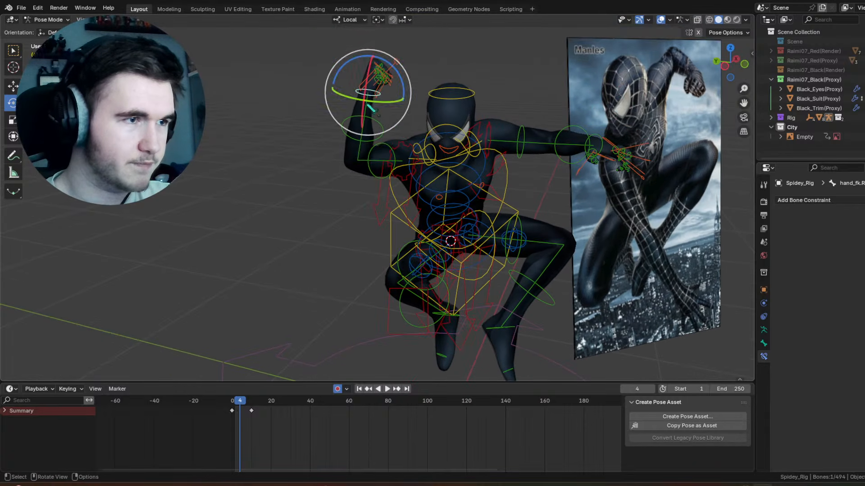
{"action": "left_click_drag", "start_coordinate": [377, 106], "coordinate": [365, 81]}
{"action": "middle_click_drag", "start_coordinate": [364, 82], "coordinate": [299, 67]}
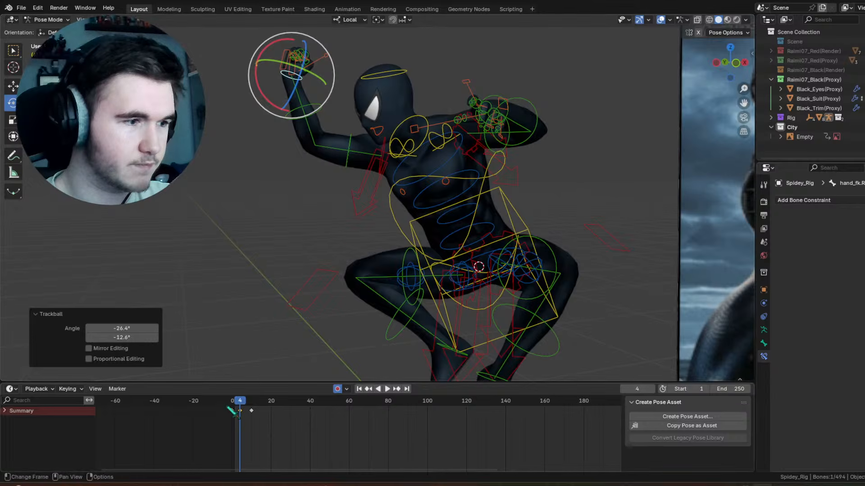
Step: Rotate the right upper arm control at frame 7 to adjust the arm's swing between the two poses
{"action": "mouse_move", "coordinate": [239, 411]}
{"action": "left_mouse_down"}
{"action": "mouse_move", "coordinate": [231, 411]}
{"action": "mouse_move", "coordinate": [248, 408]}
{"action": "left_mouse_up"}
{"action": "left_click", "coordinate": [398, 202]}
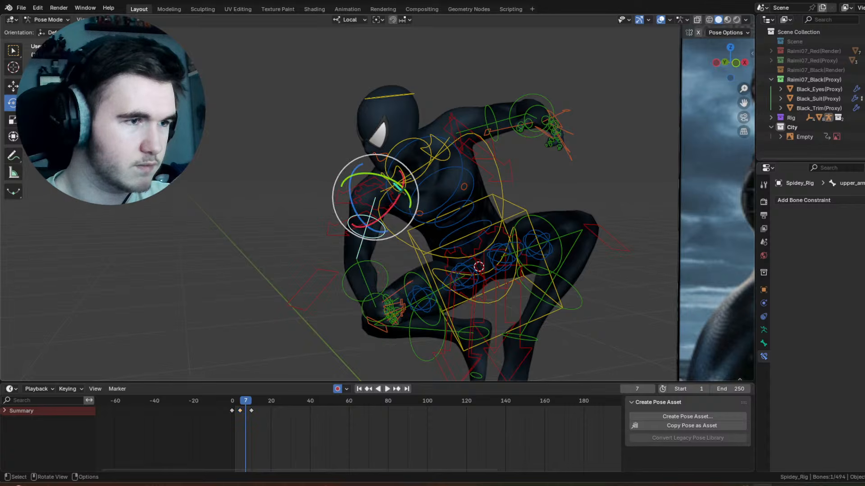
{"action": "left_click_drag", "start_coordinate": [379, 154], "coordinate": [353, 157]}
{"action": "left_click_drag", "start_coordinate": [374, 203], "coordinate": [345, 206]}
{"action": "middle_click_drag", "start_coordinate": [346, 208], "coordinate": [399, 213]}
Step: Play the animation from frame 0 and review the arm motion from the front and side
{"action": "mouse_move", "coordinate": [239, 405]}
{"action": "left_mouse_down"}
{"action": "mouse_move", "coordinate": [259, 410]}
{"action": "mouse_move", "coordinate": [232, 412]}
{"action": "left_mouse_up"}
{"action": "key", "text": "space"}
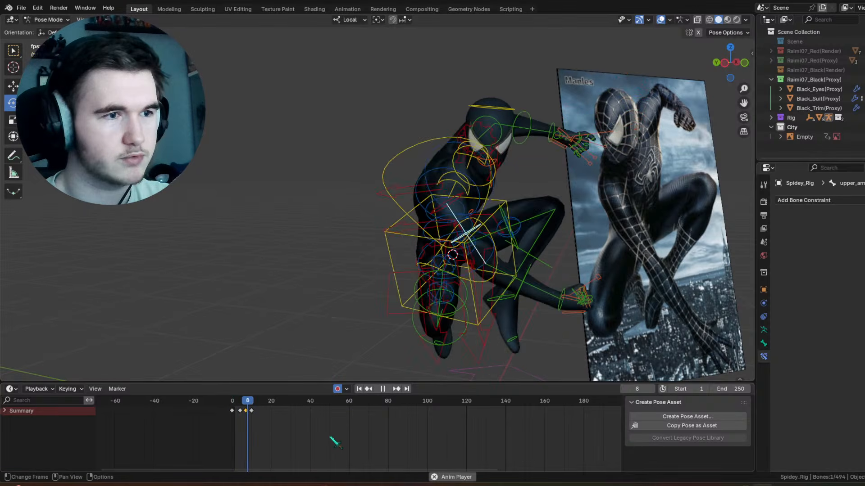
{"action": "key", "text": "space"}
{"action": "middle_click_drag", "start_coordinate": [491, 192], "coordinate": [463, 187]}
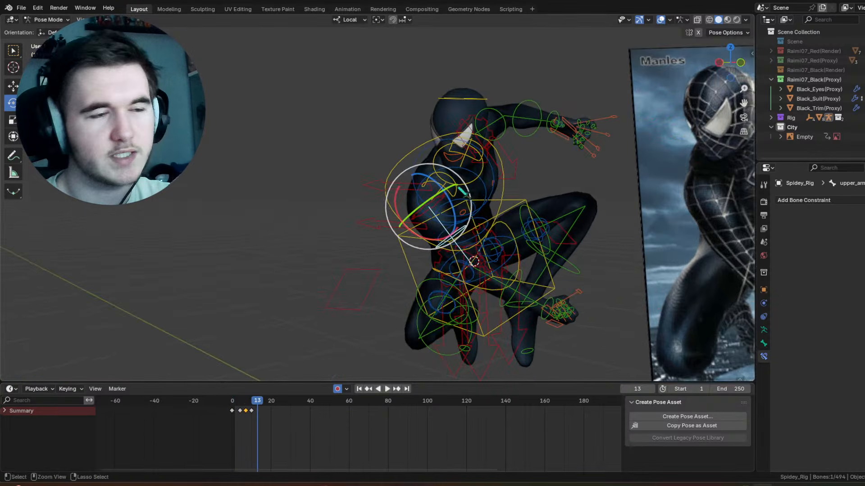
Step: Undo the last change, select all rig controls and delete the keyframes at frames 4 and 7
{"action": "key", "text": "ctrl+z"}
{"action": "key", "text": "a"}
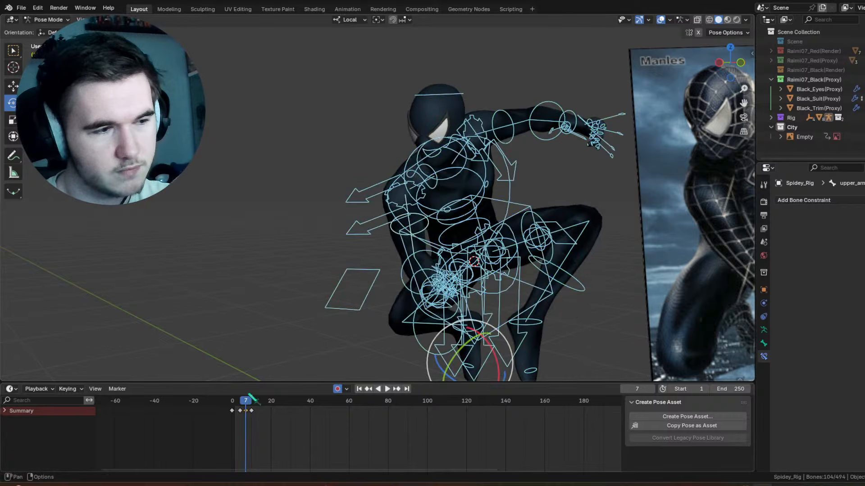
{"action": "right_click", "coordinate": [244, 415]}
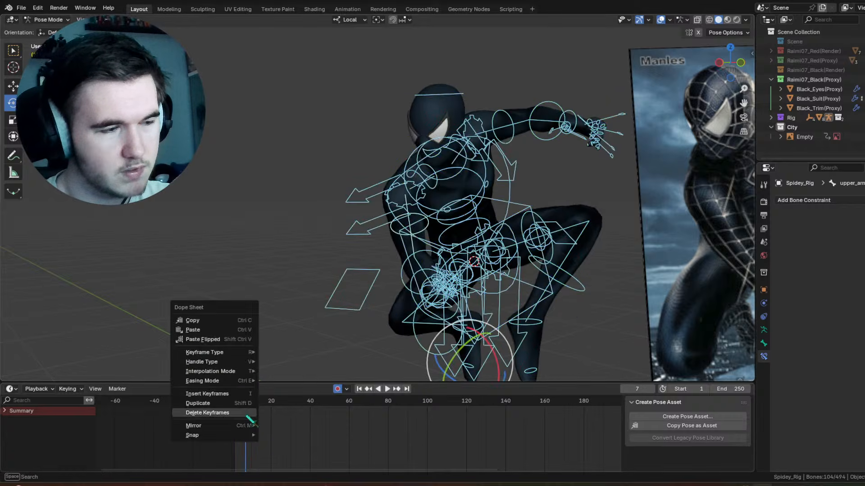
{"action": "left_click", "coordinate": [247, 414]}
{"action": "right_click", "coordinate": [251, 412]}
{"action": "left_click", "coordinate": [251, 412]}
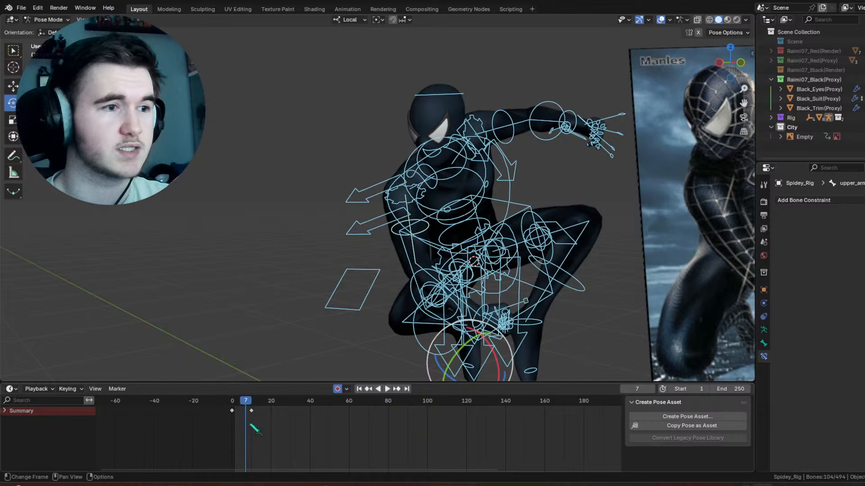
Step: Move the end pose's keyframes from frame 10 to frame 5 and play back the faster motion
{"action": "scroll", "coordinate": [251, 421], "scroll_direction": "up", "scroll_amount": 2}
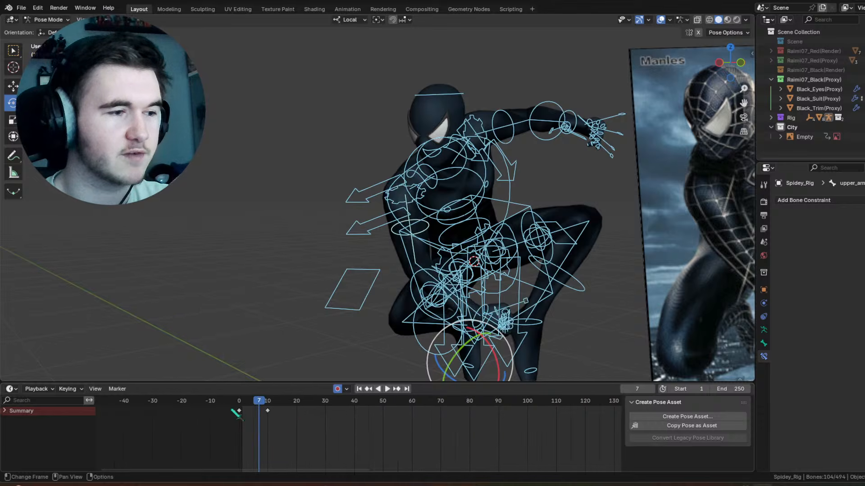
{"action": "left_click_drag", "start_coordinate": [226, 407], "coordinate": [283, 422]}
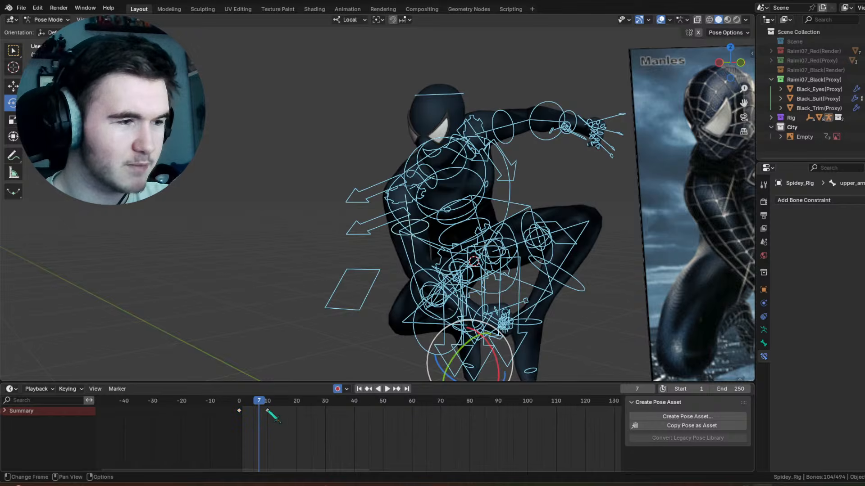
{"action": "mouse_move", "coordinate": [267, 410]}
{"action": "left_mouse_down"}
{"action": "mouse_move", "coordinate": [239, 414]}
{"action": "mouse_move", "coordinate": [254, 416]}
{"action": "left_mouse_up"}
{"action": "key", "text": "g"}
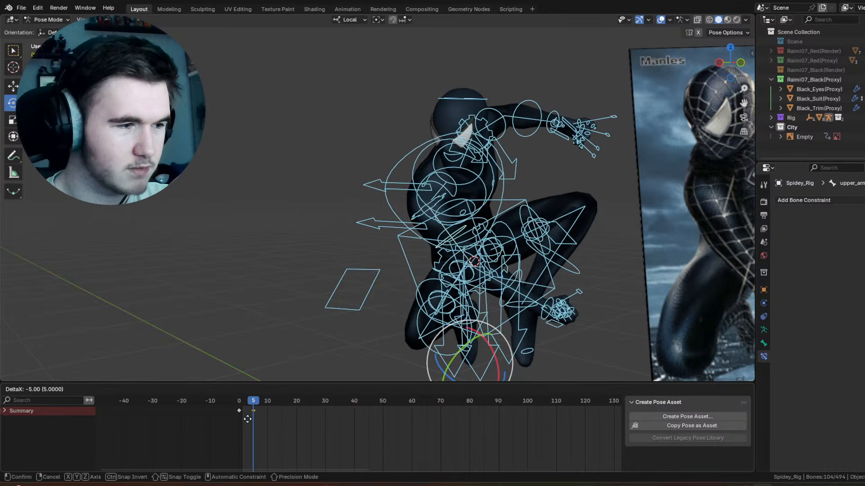
{"action": "left_click", "coordinate": [246, 418]}
{"action": "left_click", "coordinate": [236, 402]}
{"action": "key", "text": "space"}
Step: Move the end pose's keyframes to frame 7 and play the animation to check the timing
{"action": "key", "text": "space"}
{"action": "left_click", "coordinate": [242, 405]}
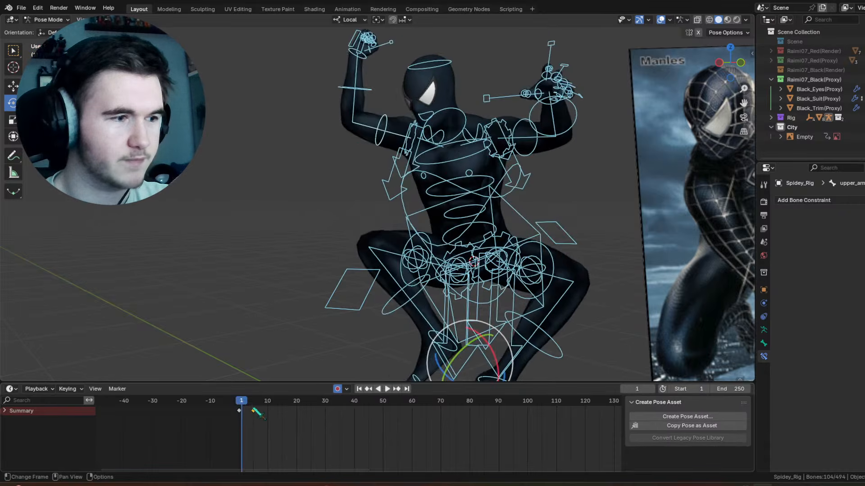
{"action": "key", "text": "g"}
{"action": "left_click", "coordinate": [261, 417]}
{"action": "key", "text": "space"}
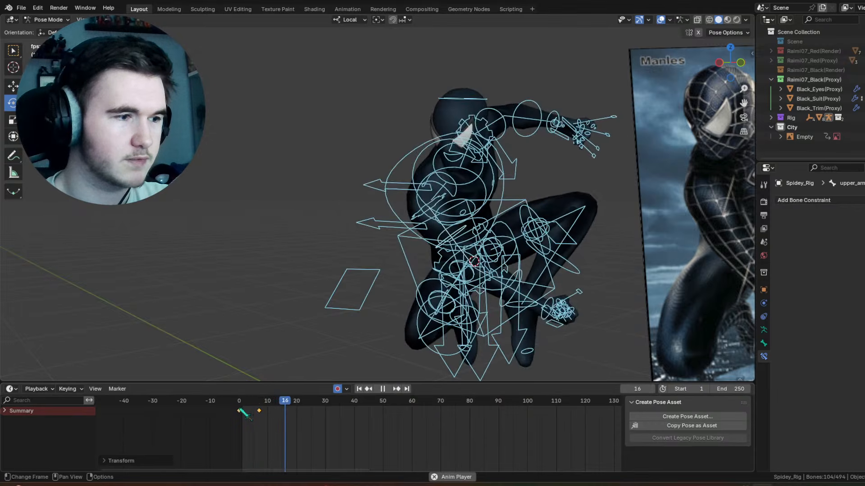
{"action": "left_click", "coordinate": [239, 409]}
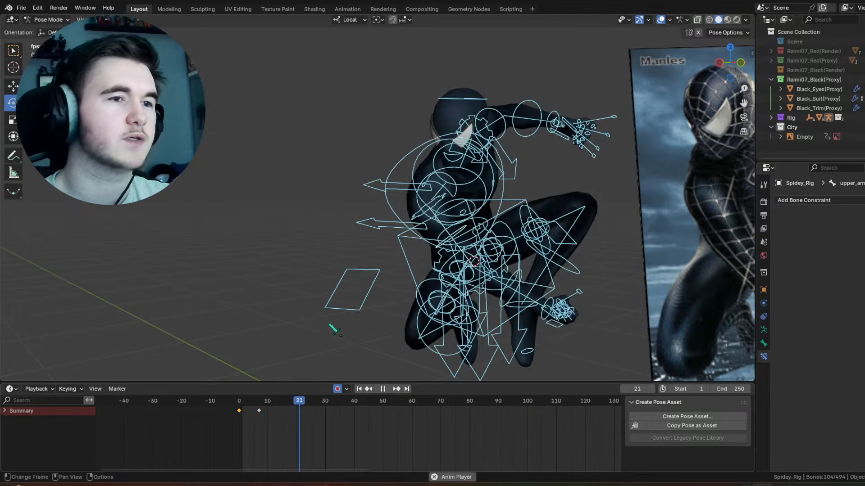
{"action": "key", "text": "Escape"}
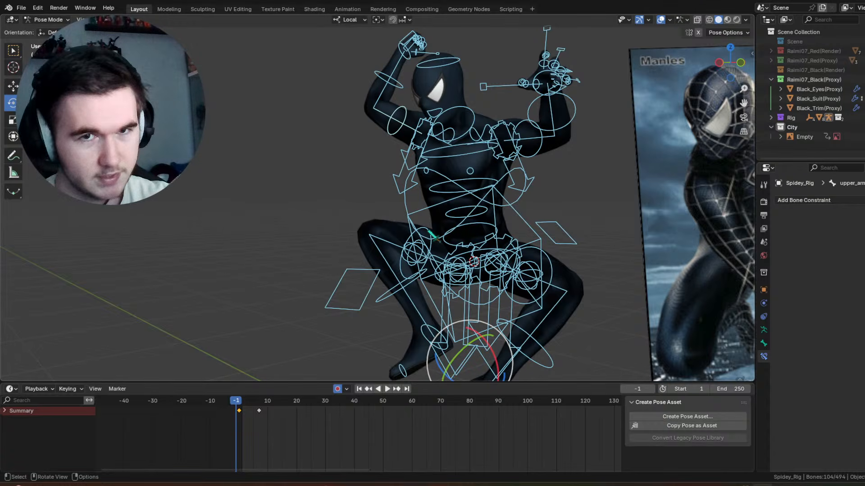
Step: Examine the starting pose from the side with the viewport overlays hidden, and show the overlays again
{"action": "left_click", "coordinate": [669, 20]}
{"action": "left_click", "coordinate": [660, 19]}
{"action": "scroll", "coordinate": [531, 124], "scroll_direction": "down", "scroll_amount": 4}
{"action": "scroll", "coordinate": [437, 199], "scroll_direction": "up", "scroll_amount": 2}
{"action": "middle_click_drag", "start_coordinate": [437, 199], "coordinate": [324, 205]}
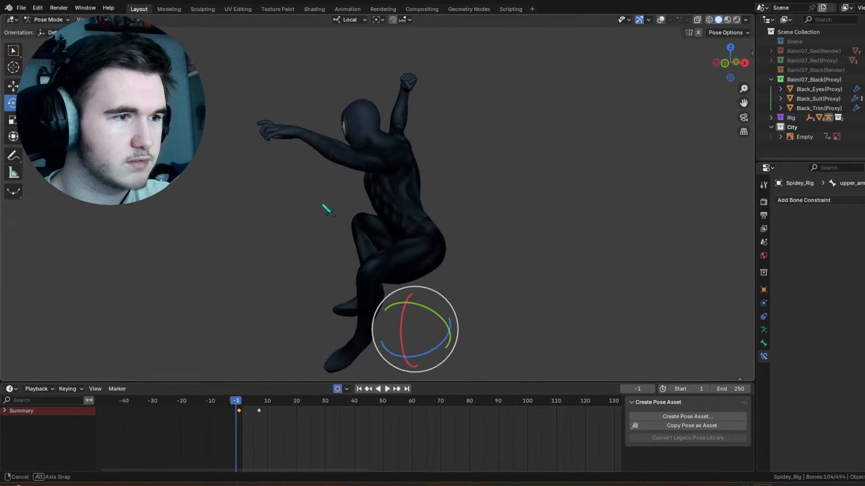
{"action": "scroll", "coordinate": [633, 67], "scroll_direction": "up", "scroll_amount": 3}
{"action": "left_click", "coordinate": [661, 20]}
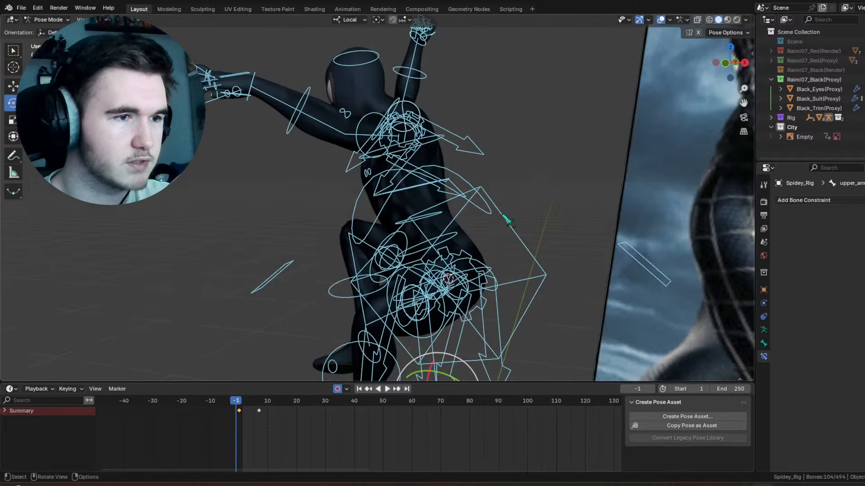
Step: Select the torso control and rotate it at frame 1 in the front view so the body tilts backward
{"action": "left_click", "coordinate": [508, 221]}
{"action": "left_click", "coordinate": [396, 389]}
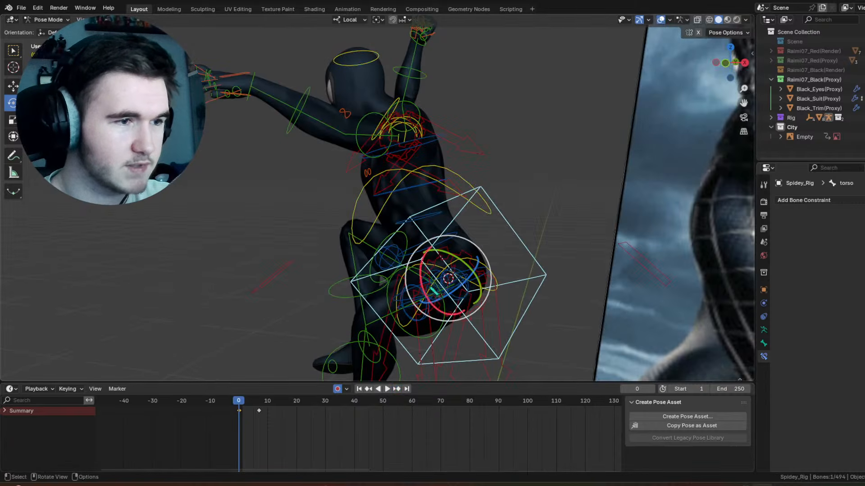
{"action": "key", "text": "KP_1"}
{"action": "key", "text": "Right"}
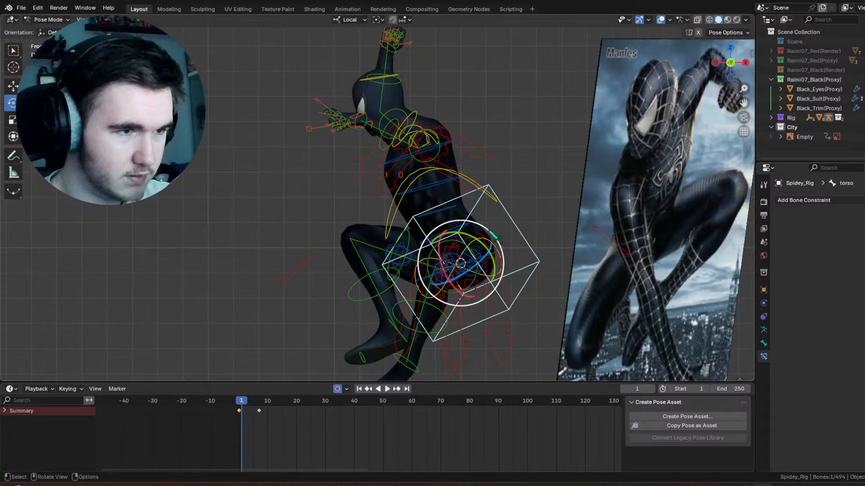
{"action": "left_click_drag", "start_coordinate": [495, 235], "coordinate": [514, 215]}
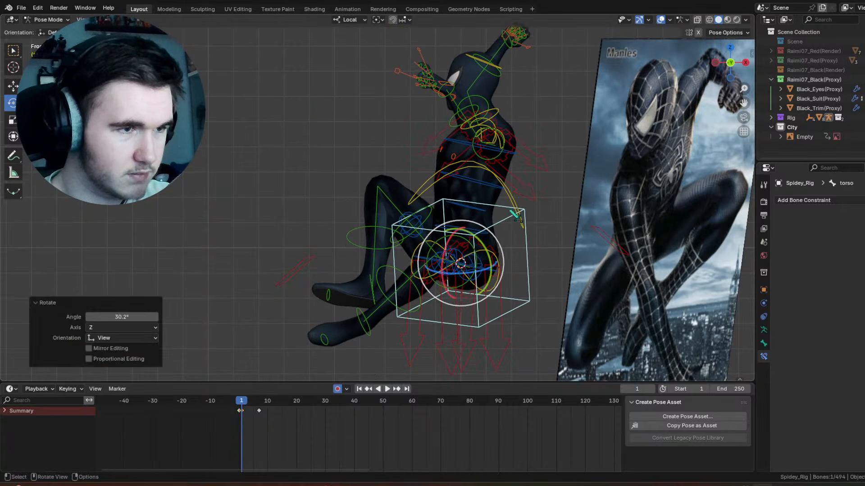
Step: Rotate the chest control at frame 1 by about 52° around its local X axis
{"action": "left_click", "coordinate": [512, 208]}
{"action": "key", "text": "r"}
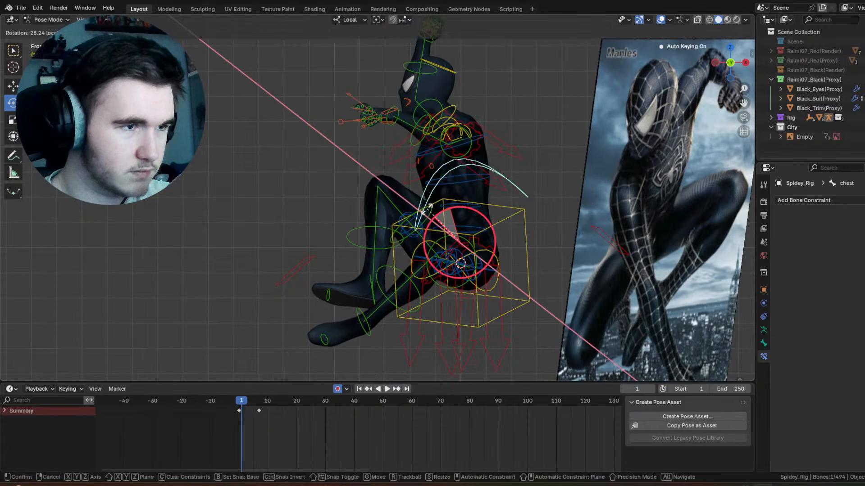
{"action": "left_click_drag", "start_coordinate": [405, 220], "coordinate": [403, 221]}
{"action": "middle_click_drag", "start_coordinate": [404, 221], "coordinate": [481, 231]}
Step: Try to turn the hips control at frame 1 with a trackball rotation of about 26° and -1°
{"action": "scroll", "coordinate": [432, 248], "scroll_direction": "up", "scroll_amount": 3}
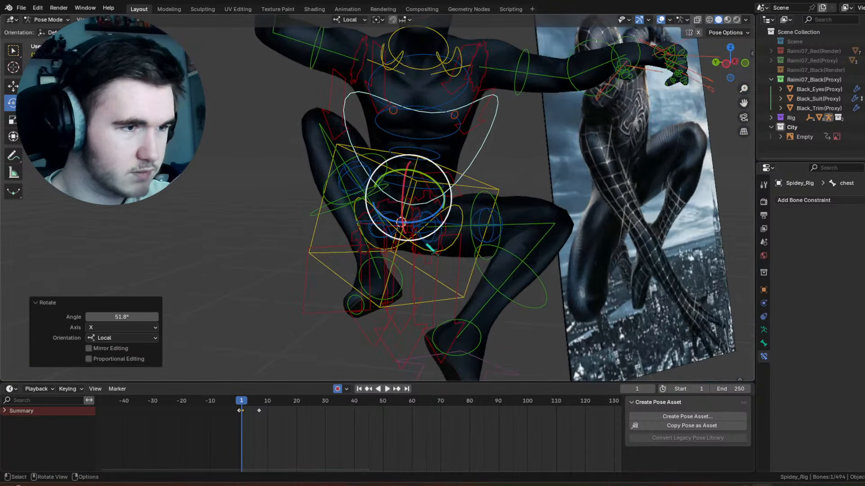
{"action": "left_click", "coordinate": [407, 245]}
{"action": "key", "text": "r"}
{"action": "key", "text": "r"}
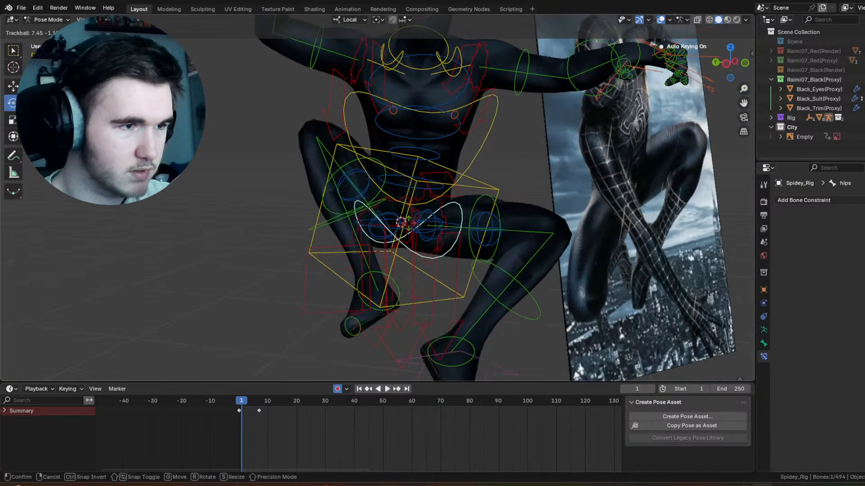
{"action": "left_click", "coordinate": [404, 239]}
{"action": "middle_click_drag", "start_coordinate": [404, 239], "coordinate": [494, 241]}
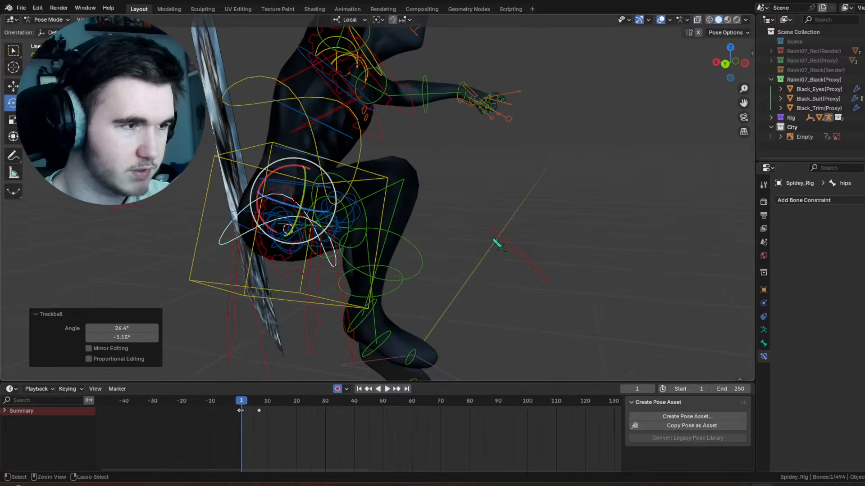
{"action": "key", "text": "ctrl+z"}
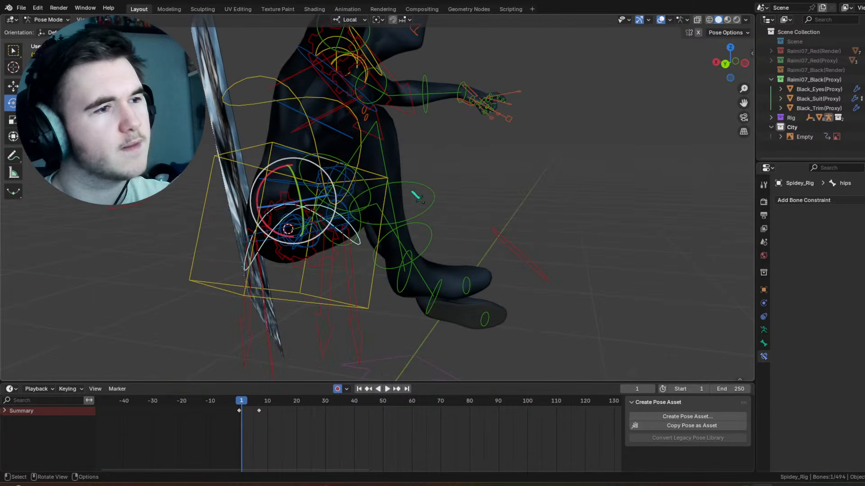
Step: Select the chest control, hide the viewport overlays and step through the first frames to compare the poses
{"action": "left_click", "coordinate": [360, 164]}
{"action": "middle_click_drag", "start_coordinate": [361, 165], "coordinate": [348, 185]}
{"action": "scroll", "coordinate": [505, 128], "scroll_direction": "down", "scroll_amount": 3}
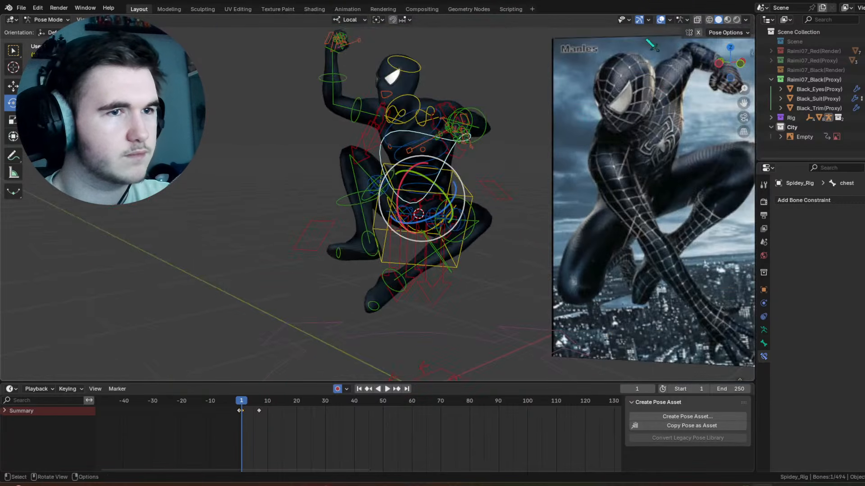
{"action": "left_click", "coordinate": [661, 20]}
{"action": "scroll", "coordinate": [451, 225], "scroll_direction": "down", "scroll_amount": 2}
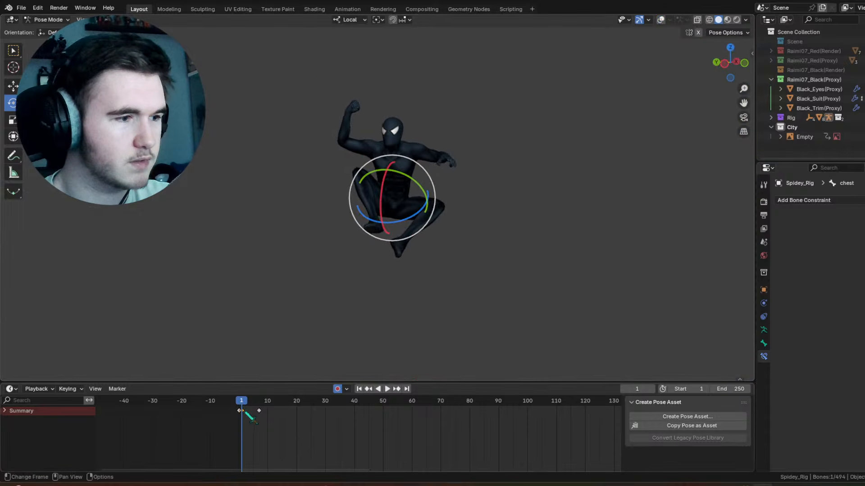
{"action": "left_click_drag", "start_coordinate": [250, 410], "coordinate": [237, 405]}
{"action": "key", "text": "Right"}
{"action": "key", "text": "Right"}
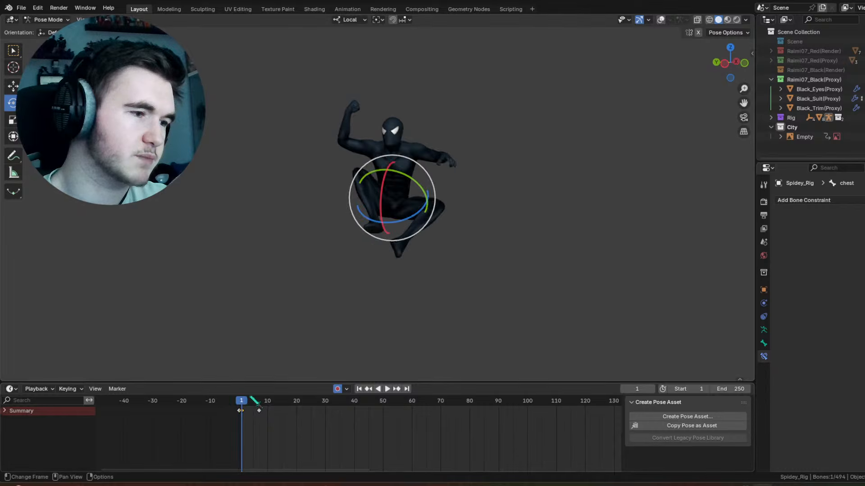
Step: Delete the keyframes of all the rig's bones at frame 1 and return to frame 0
{"action": "key", "text": "a"}
{"action": "right_click", "coordinate": [246, 413]}
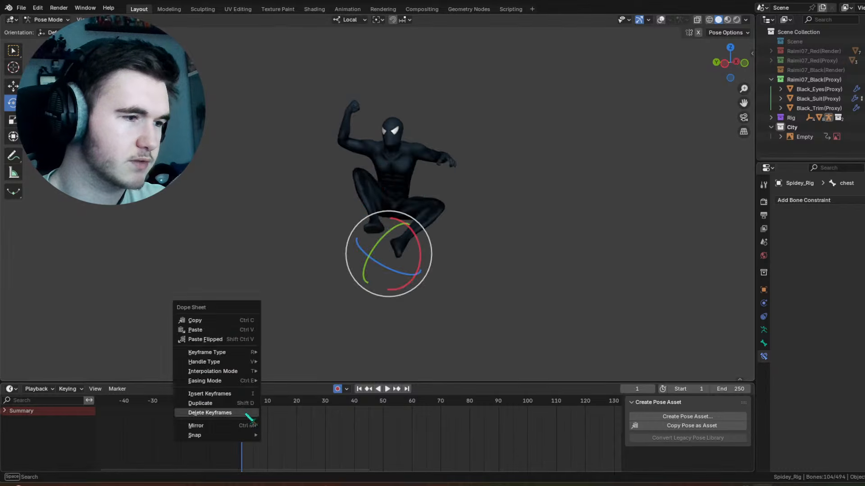
{"action": "left_click", "coordinate": [246, 413]}
{"action": "left_click_drag", "start_coordinate": [239, 411], "coordinate": [240, 400]}
{"action": "left_click", "coordinate": [239, 400]}
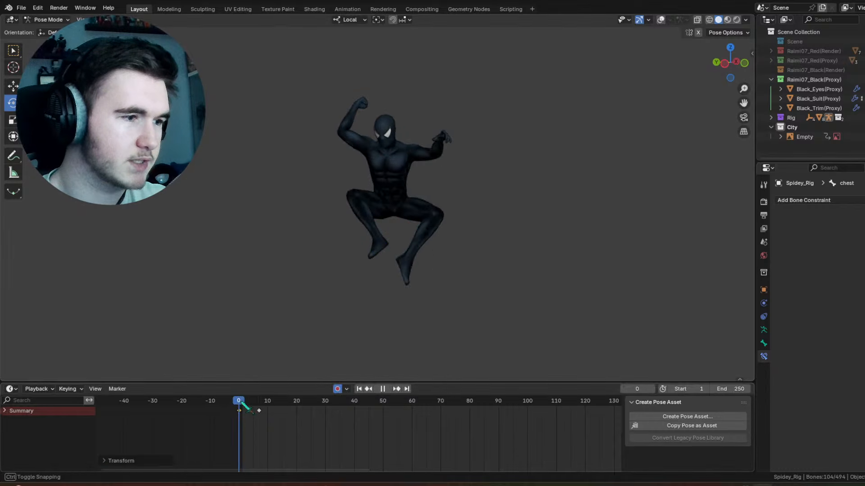
Step: Turn the viewport overlays back on and clear the bone selection to expose the rig controls from the side
{"action": "middle_click_drag", "start_coordinate": [495, 164], "coordinate": [413, 149]}
{"action": "scroll", "coordinate": [413, 149], "scroll_direction": "up", "scroll_amount": 6}
{"action": "middle_click_drag", "start_coordinate": [468, 152], "coordinate": [431, 151]}
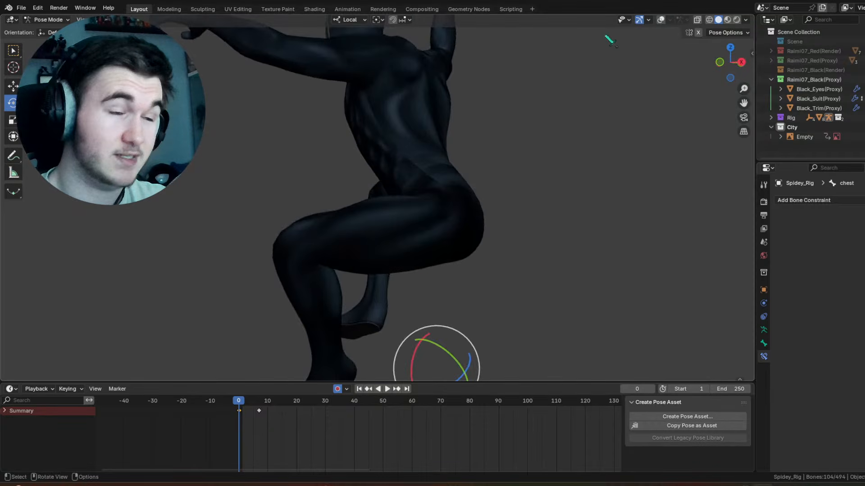
{"action": "left_click", "coordinate": [660, 20]}
{"action": "key", "text": "alt+a"}
{"action": "middle_click_drag", "start_coordinate": [435, 92], "coordinate": [461, 93]}
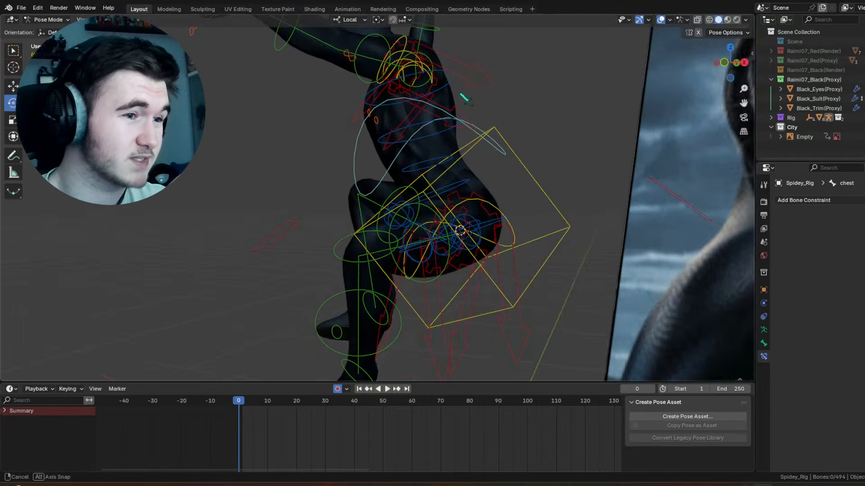
{"action": "middle_click_drag", "start_coordinate": [493, 161], "coordinate": [487, 163]}
Step: Try to bend the upper body forward at frame 0 by rotating the chest and lower spine controls
{"action": "left_click", "coordinate": [469, 137]}
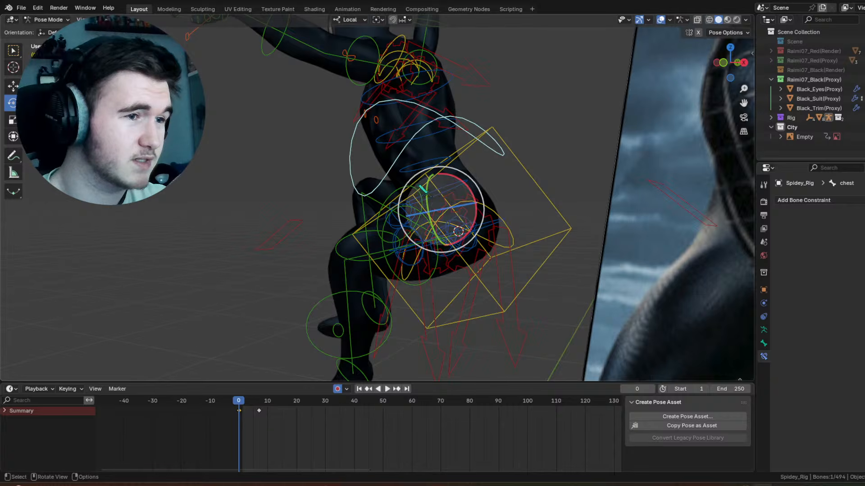
{"action": "left_click_drag", "start_coordinate": [469, 187], "coordinate": [417, 167]}
{"action": "left_click", "coordinate": [458, 177]}
{"action": "left_click_drag", "start_coordinate": [470, 189], "coordinate": [489, 194]}
{"action": "key", "text": "ctrl+z"}
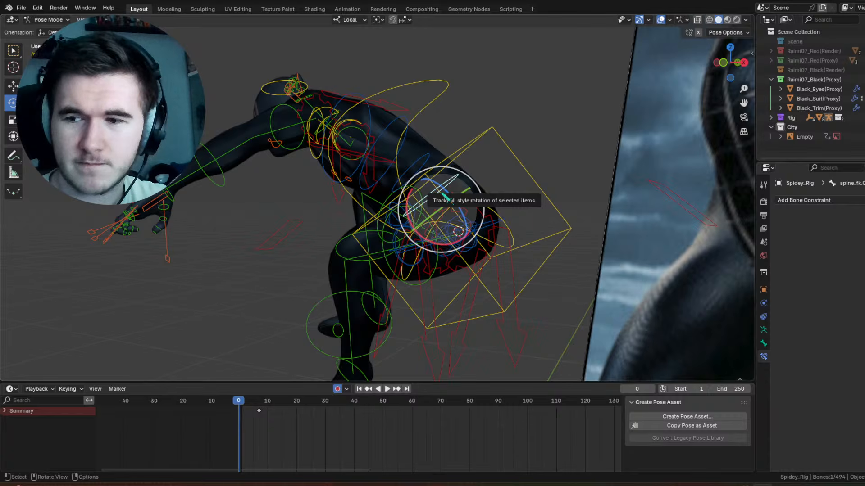
Step: Try to rotate the torso control at frame 0, scrub to frame 9 to compare the poses, and undo
{"action": "left_click", "coordinate": [505, 144]}
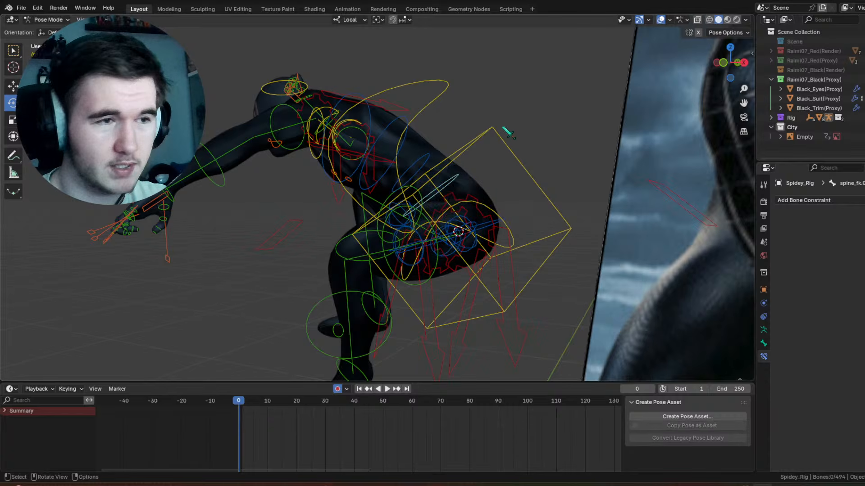
{"action": "scroll", "coordinate": [486, 137], "scroll_direction": "down", "scroll_amount": 6}
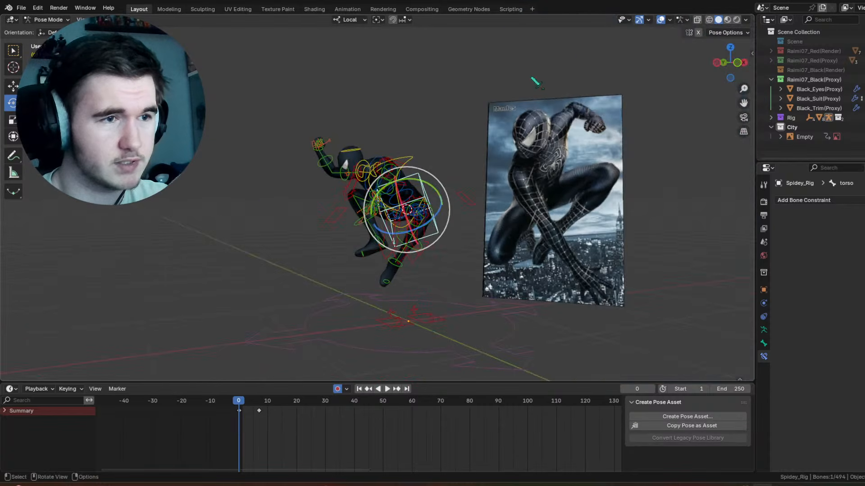
{"action": "scroll", "coordinate": [361, 161], "scroll_direction": "up", "scroll_amount": 4}
{"action": "middle_click_drag", "start_coordinate": [361, 161], "coordinate": [416, 163]}
{"action": "left_click_drag", "start_coordinate": [382, 210], "coordinate": [355, 179]}
{"action": "left_click_drag", "start_coordinate": [240, 403], "coordinate": [266, 406]}
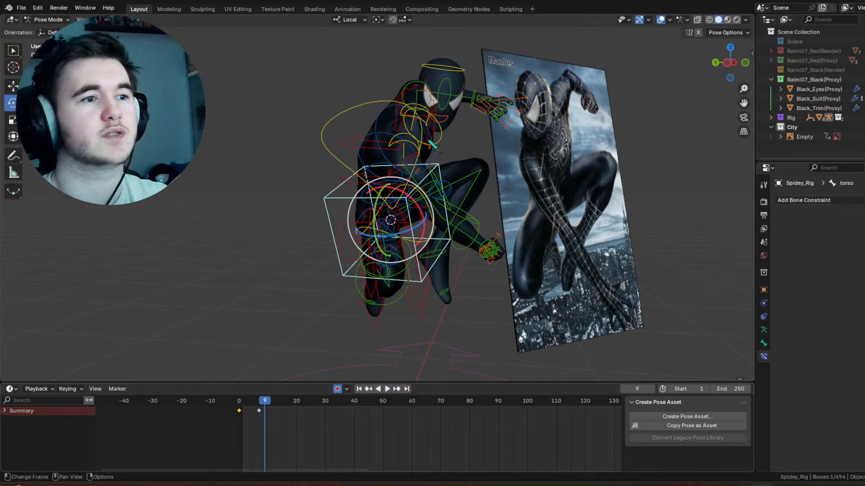
{"action": "key", "text": "ctrl+z"}
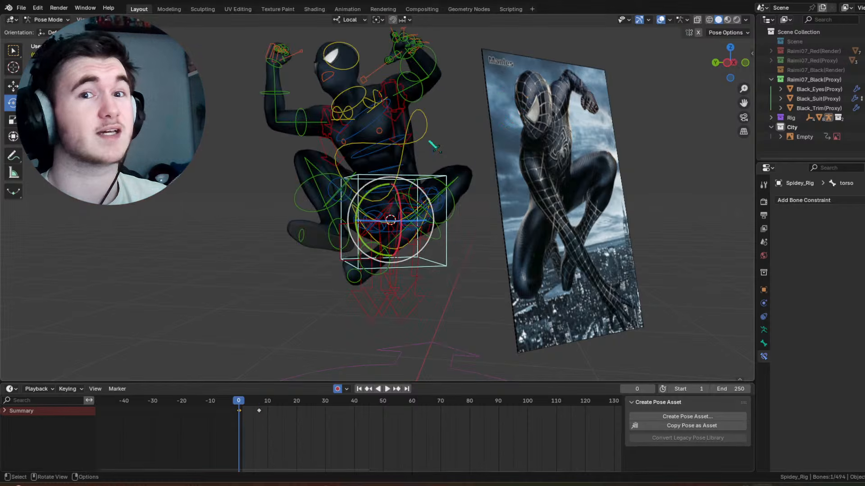
Step: Select all the rig's bones and delete their keyframes at frame 7
{"action": "key", "text": "a"}
{"action": "left_click_drag", "start_coordinate": [270, 432], "coordinate": [250, 413]}
{"action": "right_click", "coordinate": [250, 413]}
{"action": "left_click", "coordinate": [251, 412]}
Step: Clear all pose transforms on the selected bones at frame 0 to restore the rest pose, and deselect everything
{"action": "left_click", "coordinate": [124, 19]}
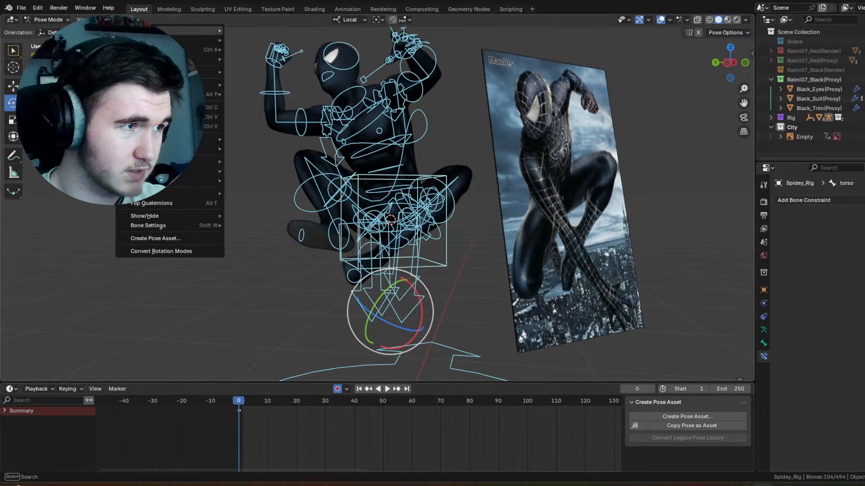
{"action": "mouse_move", "coordinate": [189, 39]}
{"action": "left_click", "coordinate": [303, 42]}
{"action": "middle_click_drag", "start_coordinate": [372, 135], "coordinate": [476, 140]}
{"action": "key", "text": "alt+a"}
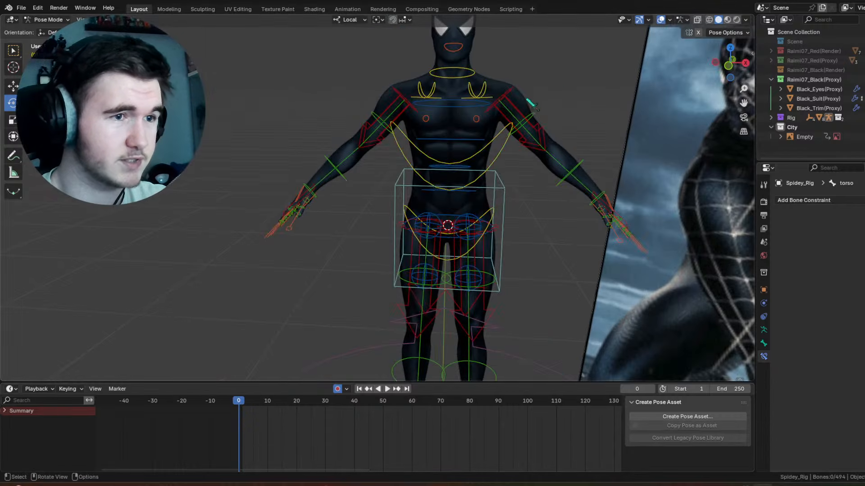
Step: Try to turn the torso control about -56.7° around its local Z axis at frame 0, and undo it
{"action": "scroll", "coordinate": [569, 93], "scroll_direction": "down", "scroll_amount": 4}
{"action": "middle_click_drag", "start_coordinate": [461, 90], "coordinate": [428, 153]}
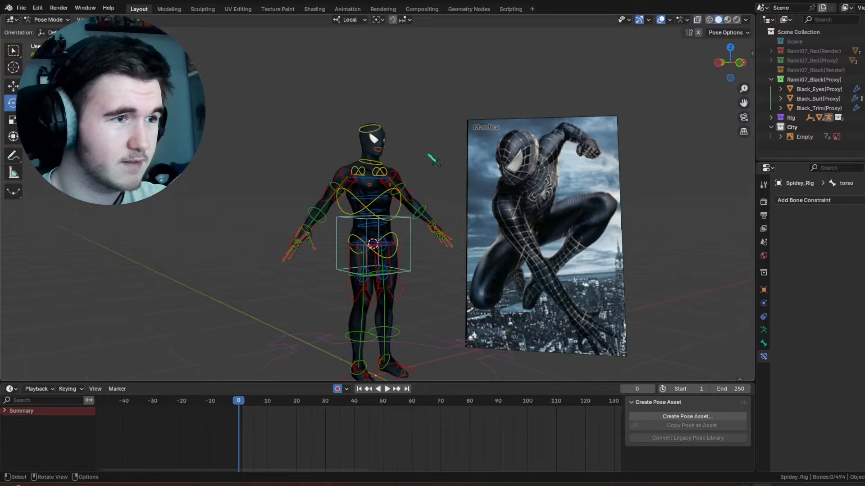
{"action": "scroll", "coordinate": [427, 153], "scroll_direction": "up", "scroll_amount": 5}
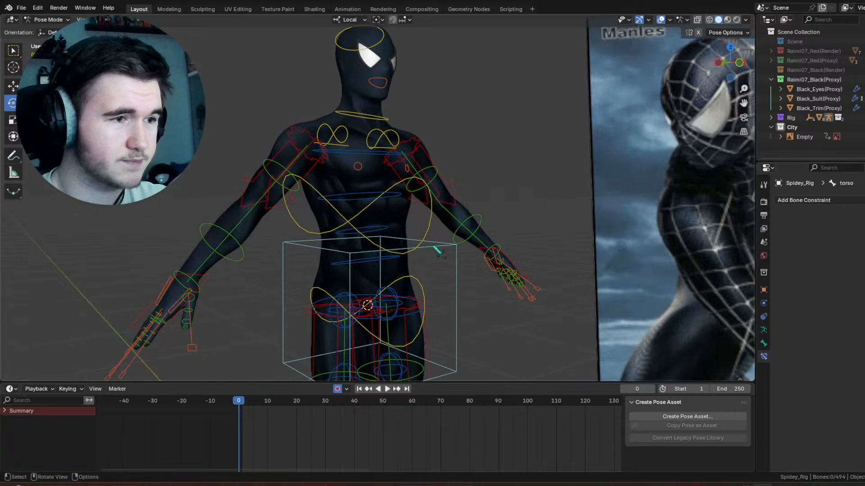
{"action": "scroll", "coordinate": [437, 251], "scroll_direction": "down", "scroll_amount": 4}
{"action": "left_click", "coordinate": [421, 220]}
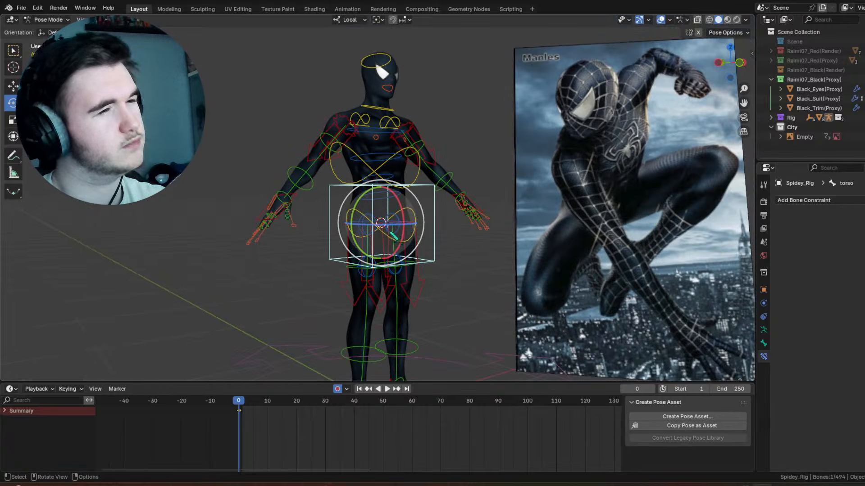
{"action": "left_click_drag", "start_coordinate": [404, 223], "coordinate": [457, 136]}
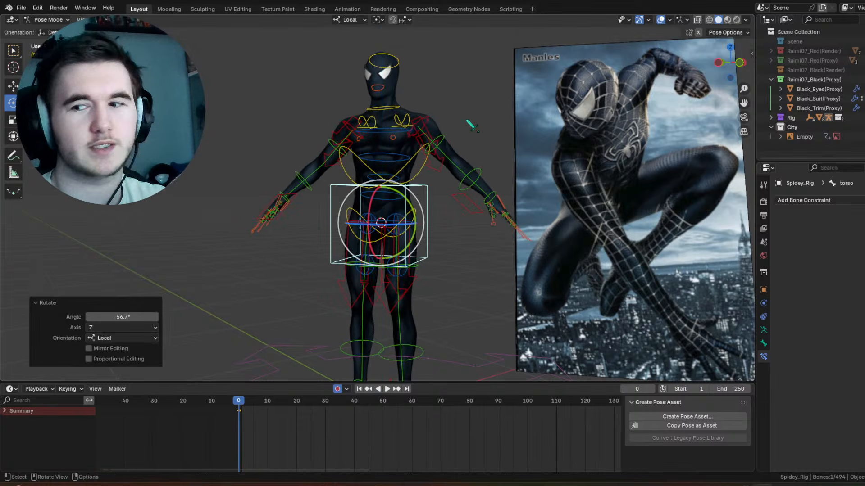
{"action": "key", "text": "ctrl+z"}
{"action": "key", "text": "ctrl+z"}
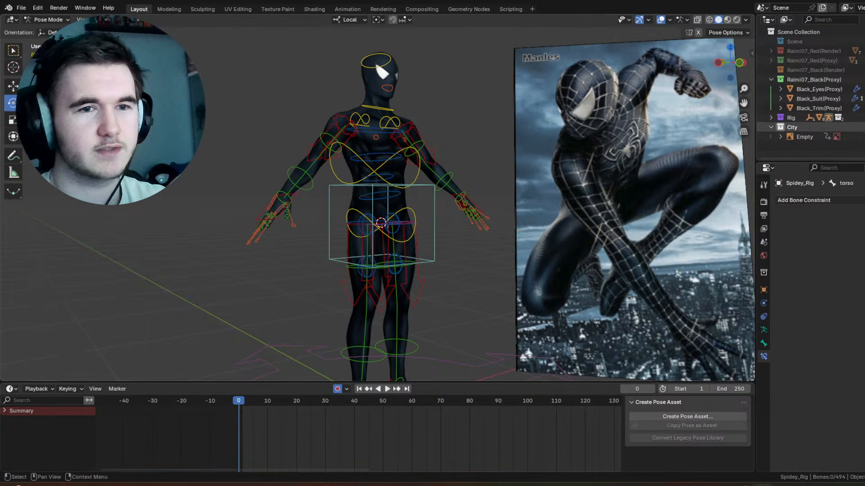
Step: Delete the Spider-Man reference image and return to posing the rig with the torso control selected
{"action": "left_click", "coordinate": [663, 143]}
{"action": "key", "text": "Delete"}
{"action": "middle_click_drag", "start_coordinate": [468, 155], "coordinate": [422, 158]}
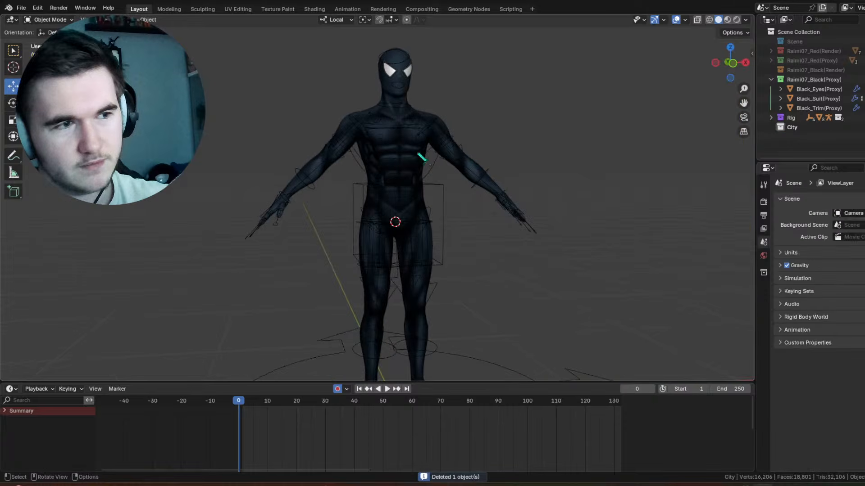
{"action": "scroll", "coordinate": [450, 192], "scroll_direction": "up", "scroll_amount": 3}
{"action": "left_click", "coordinate": [493, 176]}
{"action": "scroll", "coordinate": [349, 140], "scroll_direction": "down", "scroll_amount": 3}
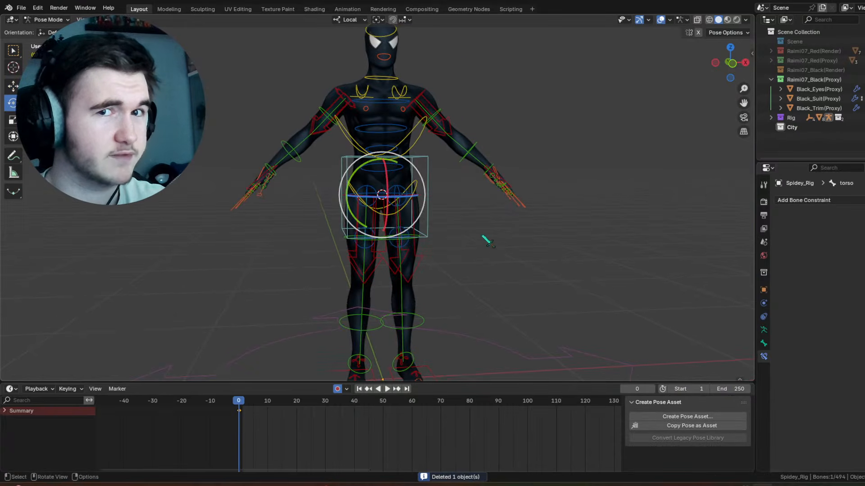
Step: Try to tilt the torso control of the rest-posed rig at frame 0 and reset its rotation
{"action": "scroll", "coordinate": [451, 223], "scroll_direction": "up", "scroll_amount": 2}
{"action": "middle_click_drag", "start_coordinate": [450, 223], "coordinate": [366, 184]}
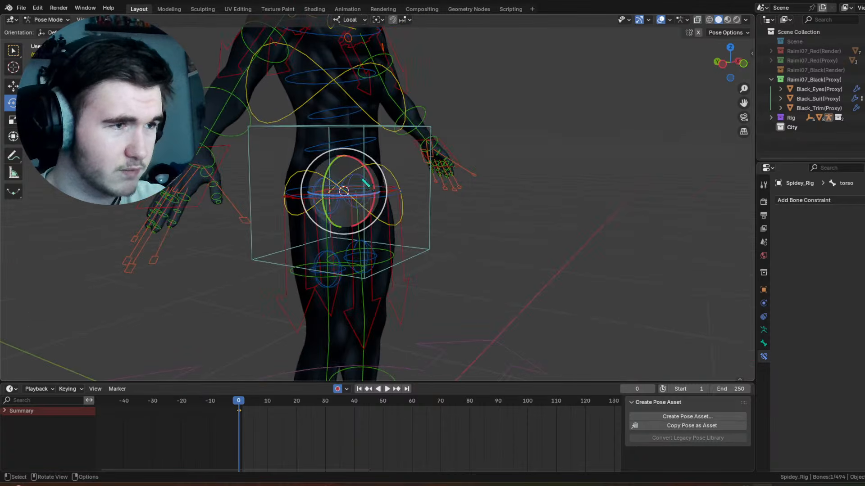
{"action": "left_click_drag", "start_coordinate": [370, 168], "coordinate": [378, 176]}
{"action": "left_click", "coordinate": [393, 171]}
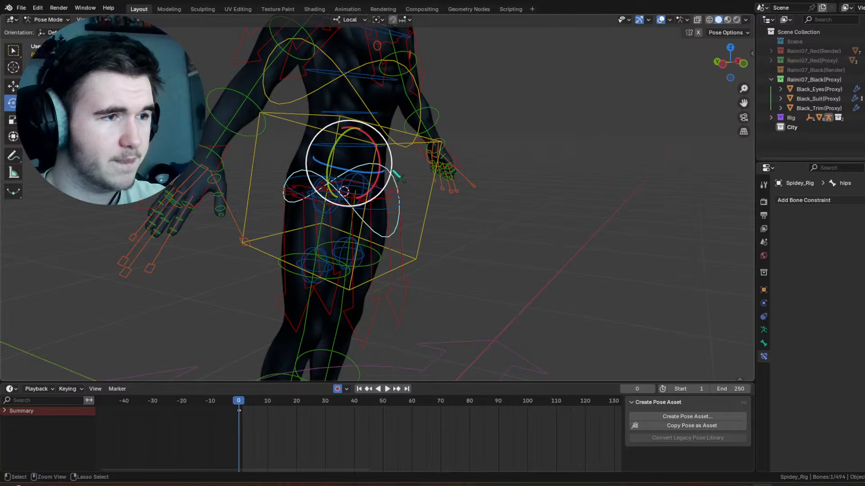
{"action": "left_click", "coordinate": [396, 174]}
{"action": "key", "text": "alt+r"}
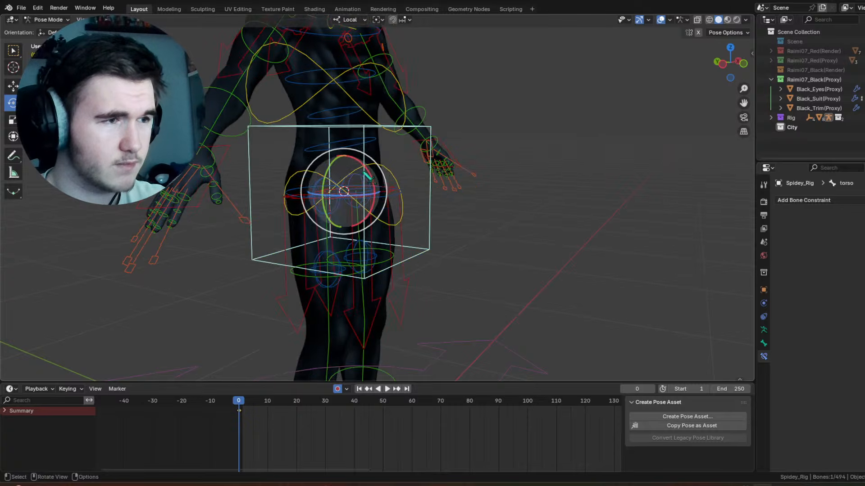
{"action": "left_click", "coordinate": [386, 172]}
{"action": "left_click_drag", "start_coordinate": [374, 155], "coordinate": [368, 140]}
Step: With X-axis mirroring on, trackball-rotate the left thigh control so both legs lift forward and spread to the sides
{"action": "key", "text": "KP_1"}
{"action": "left_click", "coordinate": [468, 265]}
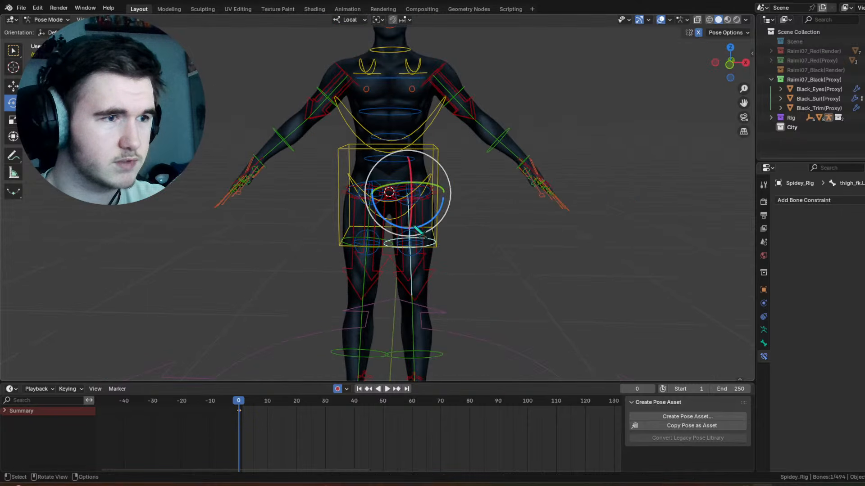
{"action": "key", "text": "r"}
{"action": "key", "text": "r"}
{"action": "left_click", "coordinate": [477, 190]}
{"action": "left_click", "coordinate": [493, 190]}
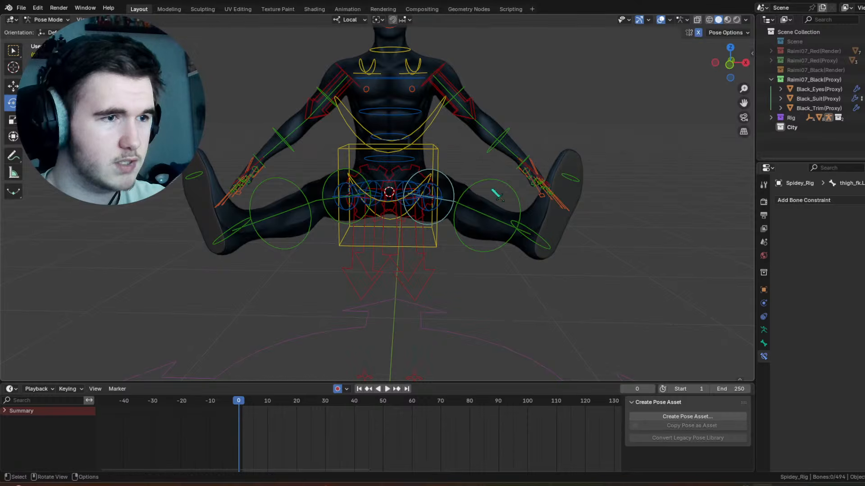
Step: Rotate the left shin control 143° around its local X axis with mirroring so both knees fold into a crouch
{"action": "left_click", "coordinate": [500, 197]}
{"action": "key", "text": "r"}
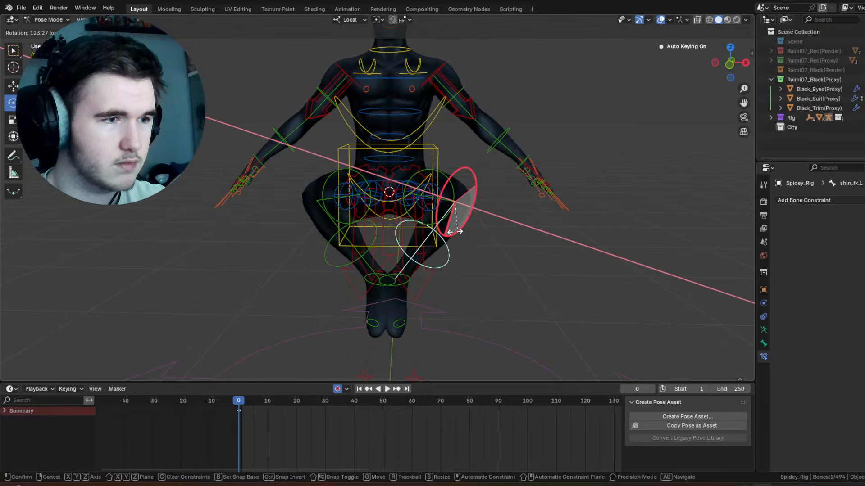
{"action": "left_click_drag", "start_coordinate": [450, 235], "coordinate": [447, 235]}
Step: Rotate the chest control about 75.5° around its local X axis so the upper body leans forward
{"action": "middle_click_drag", "start_coordinate": [459, 118], "coordinate": [471, 207], "text": "shift"}
{"action": "scroll", "coordinate": [472, 207], "scroll_direction": "up", "scroll_amount": 2}
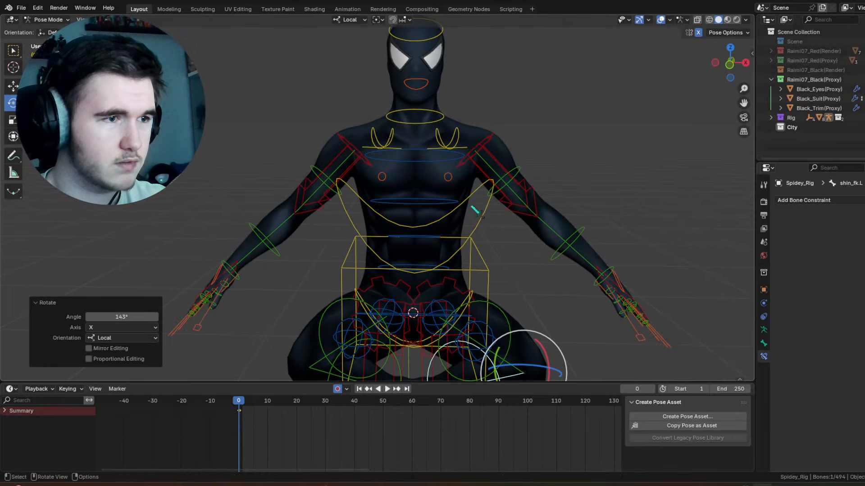
{"action": "left_click", "coordinate": [481, 229]}
{"action": "middle_click_drag", "start_coordinate": [425, 236], "coordinate": [483, 249]}
{"action": "left_click_drag", "start_coordinate": [400, 262], "coordinate": [413, 301]}
{"action": "key", "text": "KP_1"}
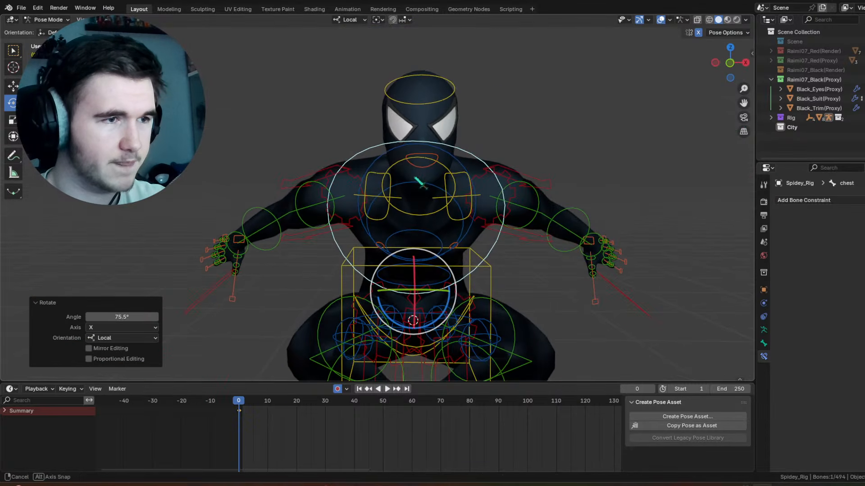
{"action": "key", "text": "r"}
{"action": "key", "text": "r"}
{"action": "left_click", "coordinate": [523, 145]}
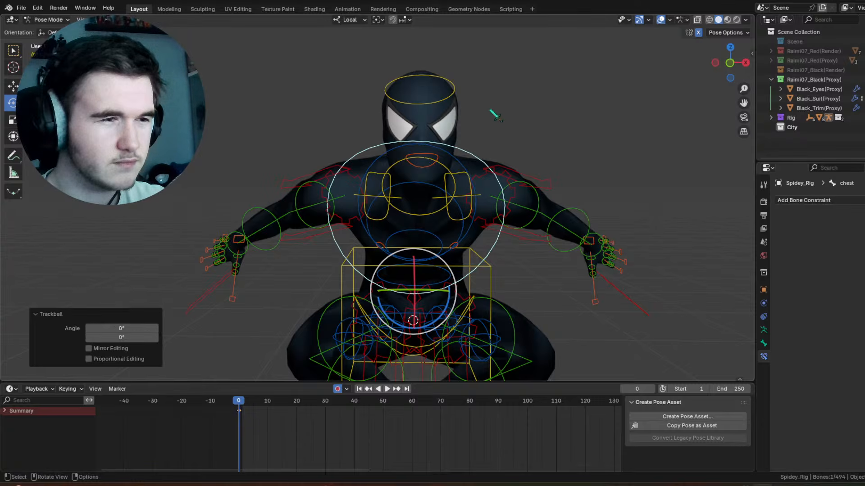
Step: Select the right shoulder control and rotate it about 26.3° in the view plane with mirroring to raise both shoulders
{"action": "scroll", "coordinate": [485, 217], "scroll_direction": "down", "scroll_amount": 1}
{"action": "middle_click_drag", "start_coordinate": [457, 246], "coordinate": [466, 233]}
{"action": "left_click_drag", "start_coordinate": [421, 299], "coordinate": [422, 305]}
{"action": "left_click", "coordinate": [390, 176]}
{"action": "scroll", "coordinate": [396, 174], "scroll_direction": "up", "scroll_amount": 3}
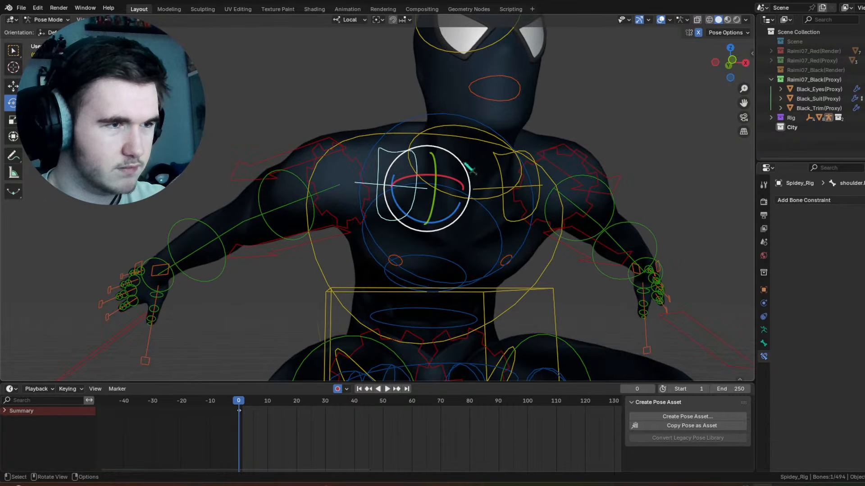
{"action": "left_click_drag", "start_coordinate": [462, 164], "coordinate": [466, 181]}
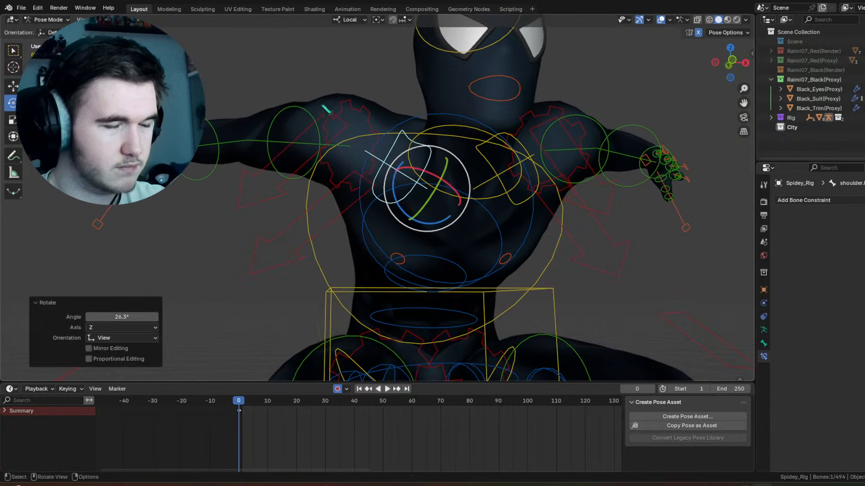
Step: Rotate the right upper arm control with mirroring, including about 32.3° around its local Y axis, to spread both arms outward
{"action": "left_click", "coordinate": [365, 120]}
{"action": "left_click_drag", "start_coordinate": [366, 119], "coordinate": [387, 130]}
{"action": "left_click_drag", "start_coordinate": [342, 155], "coordinate": [337, 151]}
{"action": "scroll", "coordinate": [337, 152], "scroll_direction": "down", "scroll_amount": 3}
{"action": "middle_click_drag", "start_coordinate": [337, 152], "coordinate": [532, 160]}
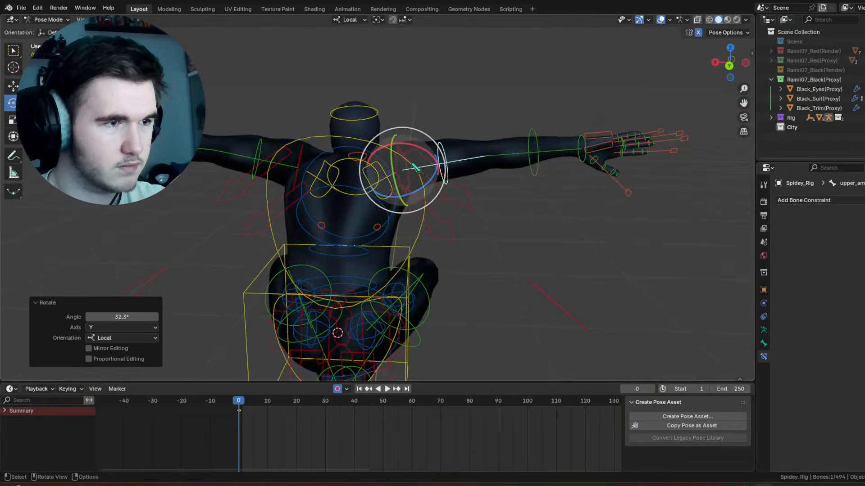
{"action": "left_click_drag", "start_coordinate": [400, 158], "coordinate": [373, 152]}
{"action": "middle_click_drag", "start_coordinate": [373, 152], "coordinate": [499, 162]}
Step: Rotate the left thigh control on its own, with X-axis mirroring off, to swing the left leg slightly outward
{"action": "scroll", "coordinate": [496, 165], "scroll_direction": "down", "scroll_amount": 5}
{"action": "middle_click_drag", "start_coordinate": [437, 187], "coordinate": [433, 229]}
{"action": "scroll", "coordinate": [477, 185], "scroll_direction": "up", "scroll_amount": 4}
{"action": "key", "text": "ctrl+z"}
{"action": "left_click", "coordinate": [473, 172]}
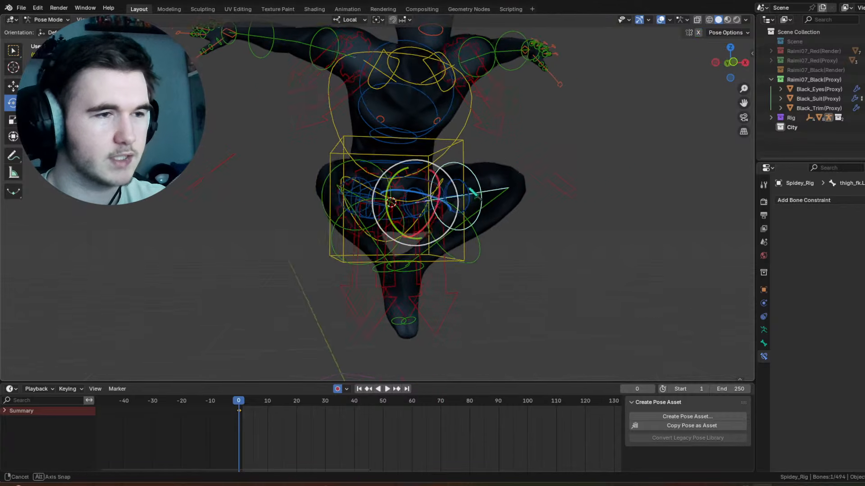
{"action": "middle_click_drag", "start_coordinate": [451, 189], "coordinate": [442, 195]}
{"action": "left_click_drag", "start_coordinate": [417, 205], "coordinate": [373, 222]}
Step: Swing the right thigh outward, rotating it about -17.8° around its local Y axis, and select the right foot control
{"action": "left_click", "coordinate": [380, 172]}
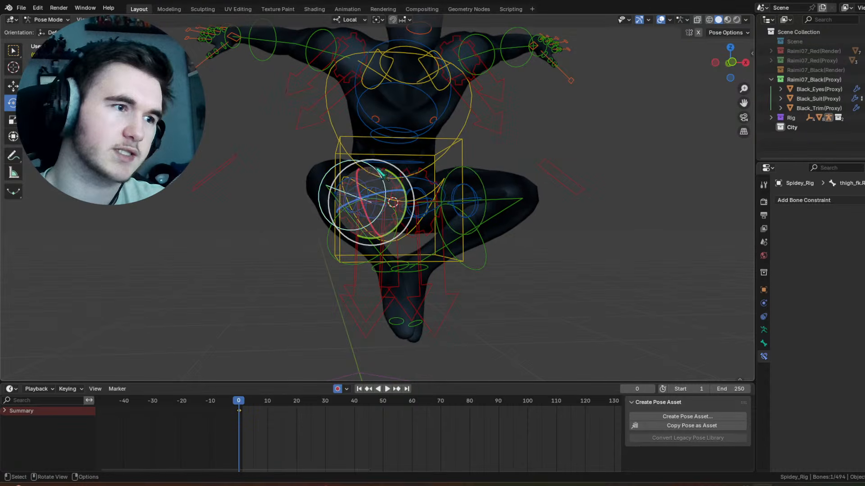
{"action": "mouse_move", "coordinate": [388, 189]}
{"action": "left_mouse_down"}
{"action": "mouse_move", "coordinate": [385, 210]}
{"action": "mouse_move", "coordinate": [397, 186]}
{"action": "left_mouse_up"}
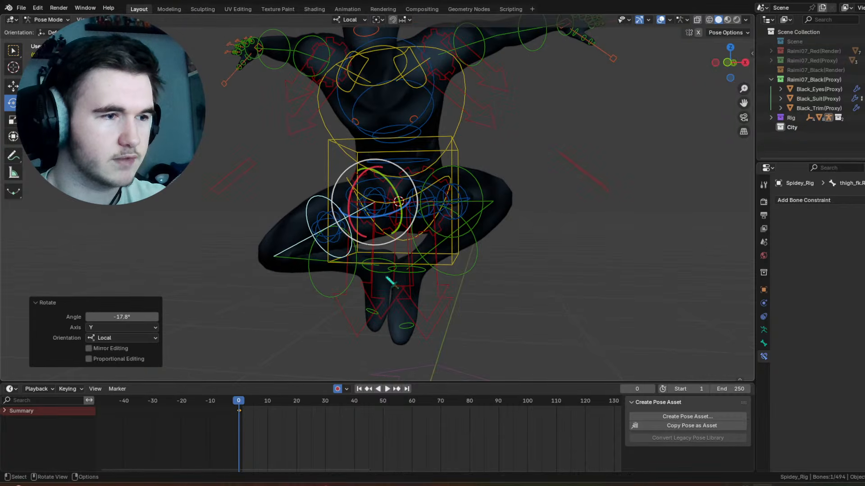
{"action": "left_click", "coordinate": [383, 265]}
{"action": "key", "text": "ctrl+z"}
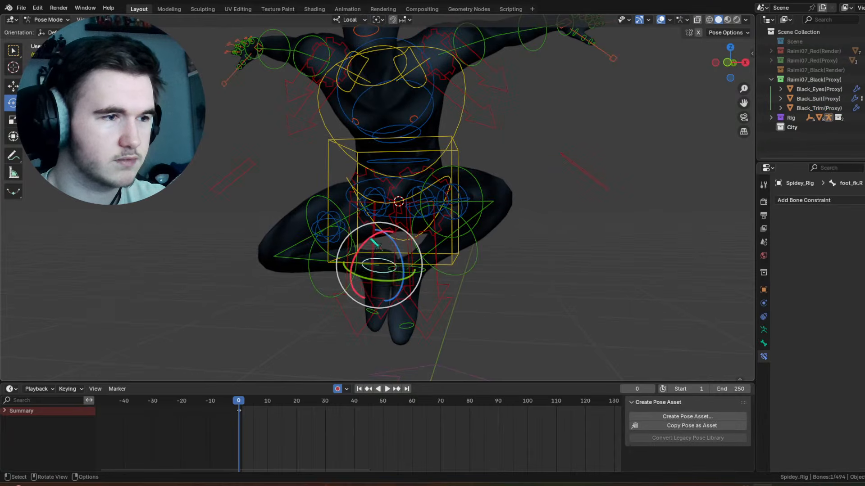
Step: Rotate the right foot control 29.5° and the left shin control about -6.08°, each around its local X axis
{"action": "left_click_drag", "start_coordinate": [377, 246], "coordinate": [356, 250]}
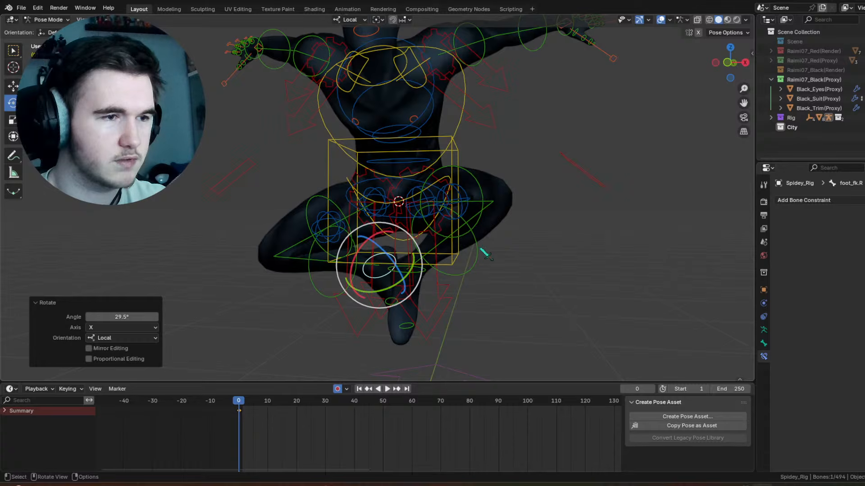
{"action": "left_click", "coordinate": [471, 268]}
{"action": "middle_click_drag", "start_coordinate": [471, 268], "coordinate": [513, 266]}
{"action": "left_click_drag", "start_coordinate": [561, 226], "coordinate": [562, 216]}
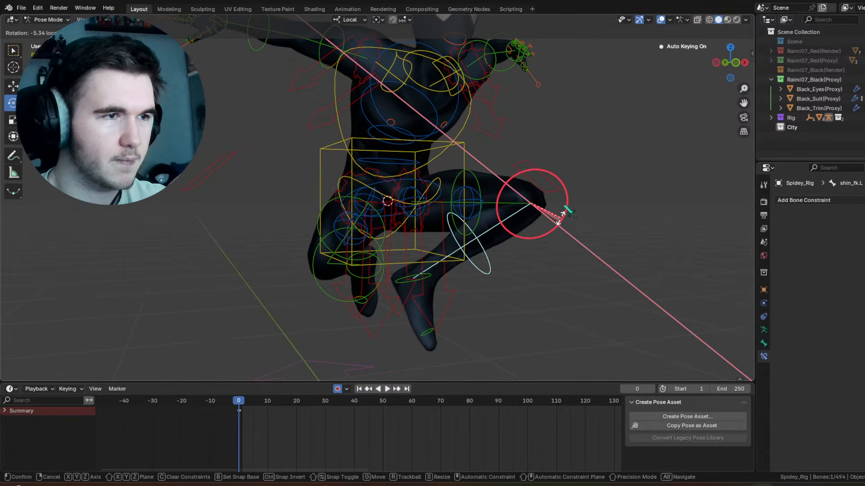
Step: Check the pose with overlays hidden, then restore them and adjust the right shoulder control with a free trackball rotation
{"action": "left_click", "coordinate": [661, 20]}
{"action": "scroll", "coordinate": [594, 102], "scroll_direction": "down", "scroll_amount": 4}
{"action": "middle_click_drag", "start_coordinate": [508, 135], "coordinate": [531, 265]}
{"action": "scroll", "coordinate": [488, 174], "scroll_direction": "up", "scroll_amount": 5}
{"action": "left_click", "coordinate": [660, 20]}
{"action": "middle_click_drag", "start_coordinate": [550, 162], "coordinate": [526, 186]}
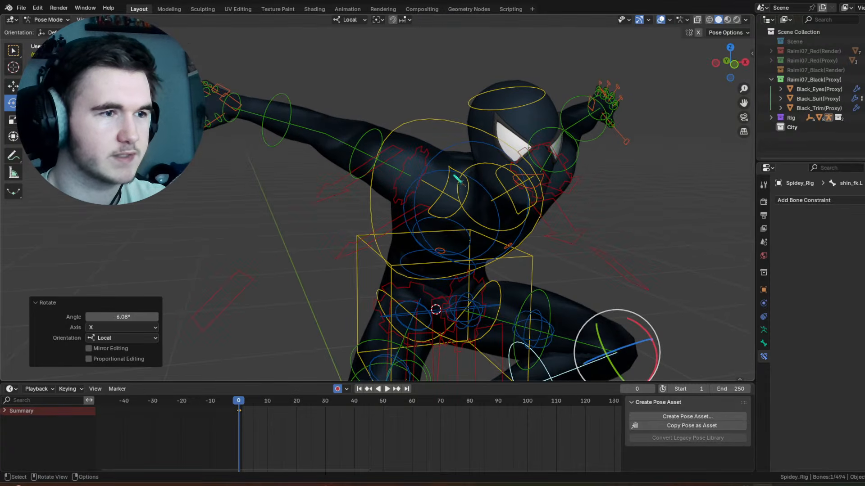
{"action": "left_click", "coordinate": [450, 167]}
{"action": "middle_click_drag", "start_coordinate": [449, 167], "coordinate": [437, 156]}
{"action": "key", "text": "r"}
{"action": "key", "text": "r"}
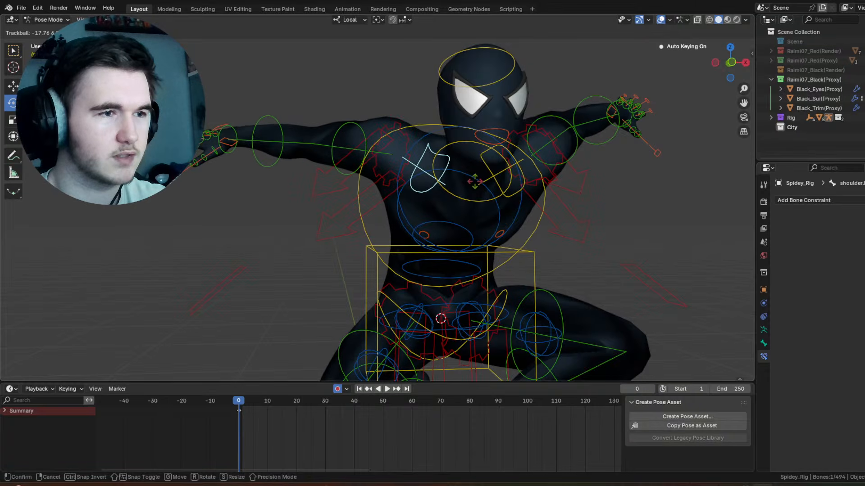
{"action": "left_click", "coordinate": [480, 189]}
Step: Rotate the right forearm control about 4.25° around its local X axis
{"action": "left_click", "coordinate": [281, 120]}
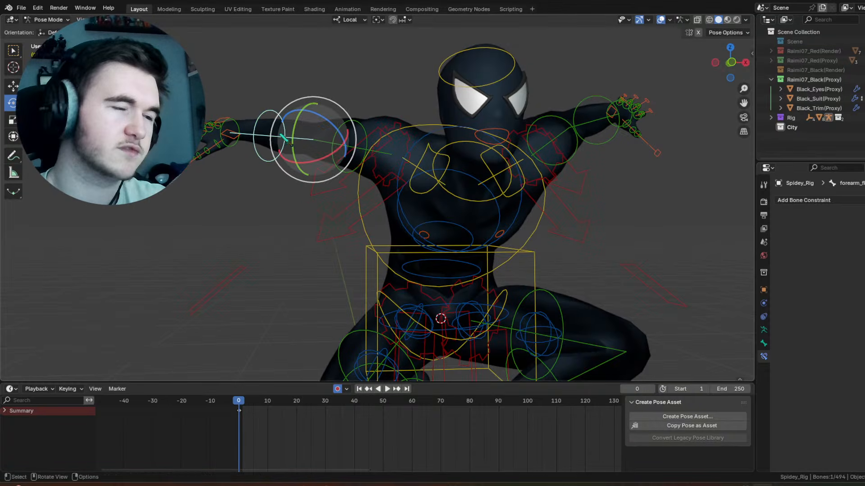
{"action": "key", "text": "r"}
{"action": "key", "text": "x"}
{"action": "key", "text": "x"}
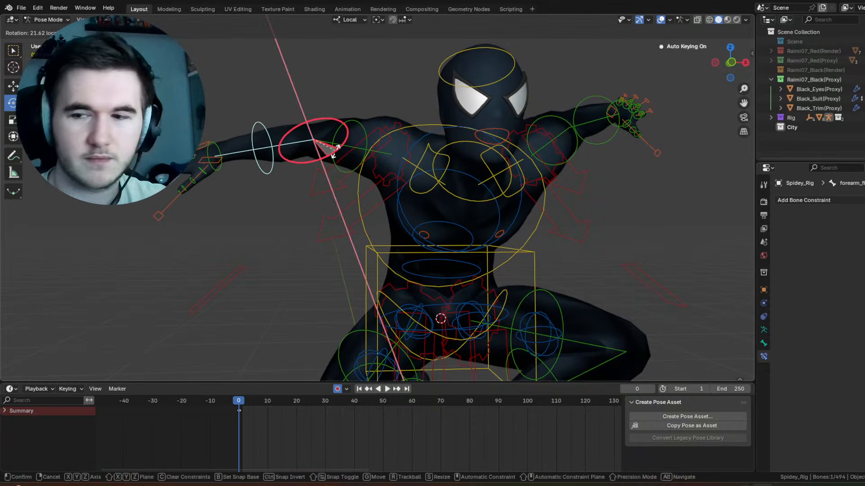
{"action": "left_click", "coordinate": [333, 158]}
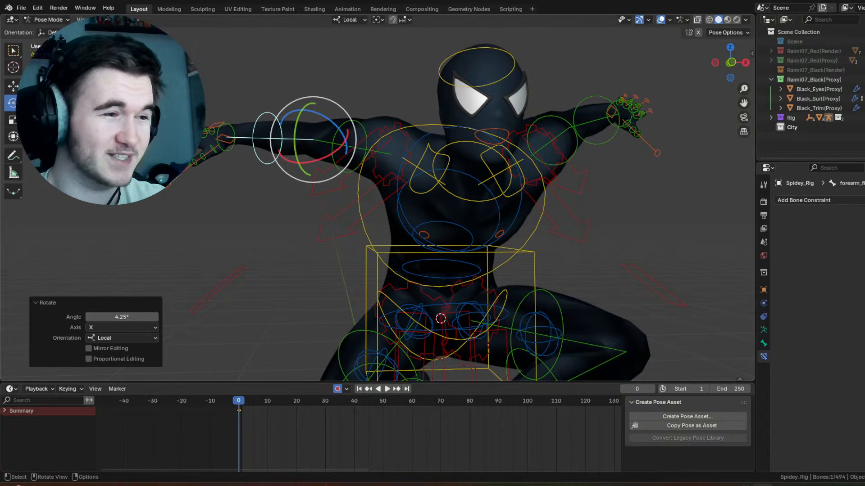
Step: Rotate the right hand control about 12.5° around its local Y axis
{"action": "left_click", "coordinate": [225, 132]}
{"action": "key", "text": "r"}
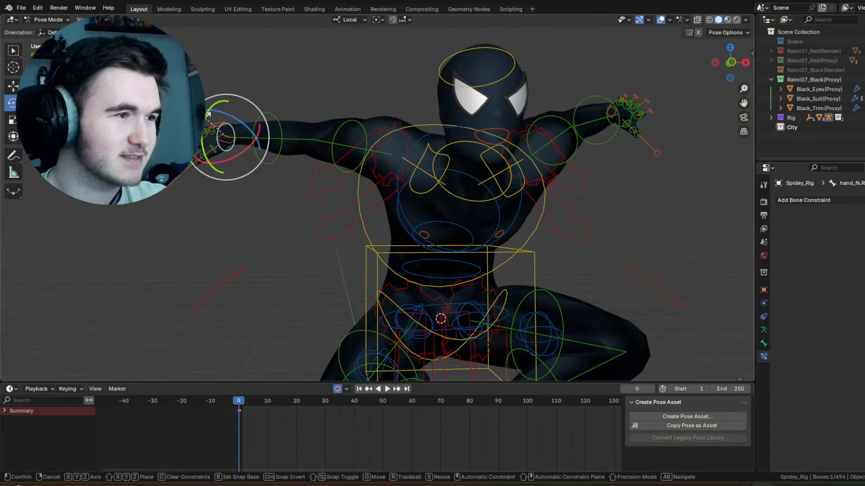
{"action": "key", "text": "y"}
{"action": "key", "text": "y"}
{"action": "left_click", "coordinate": [214, 104]}
Step: Paste the copied fist pose onto the right hand and finger controls, paste it X-flipped for the left hand, and deselect everything
{"action": "middle_click_drag", "start_coordinate": [252, 122], "coordinate": [527, 161]}
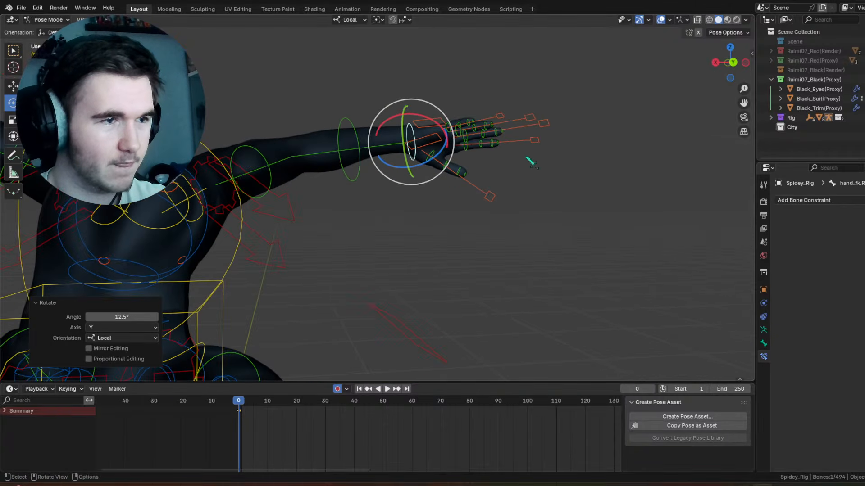
{"action": "key", "text": "b"}
{"action": "left_click_drag", "start_coordinate": [556, 227], "coordinate": [431, 93]}
{"action": "right_click", "coordinate": [559, 196]}
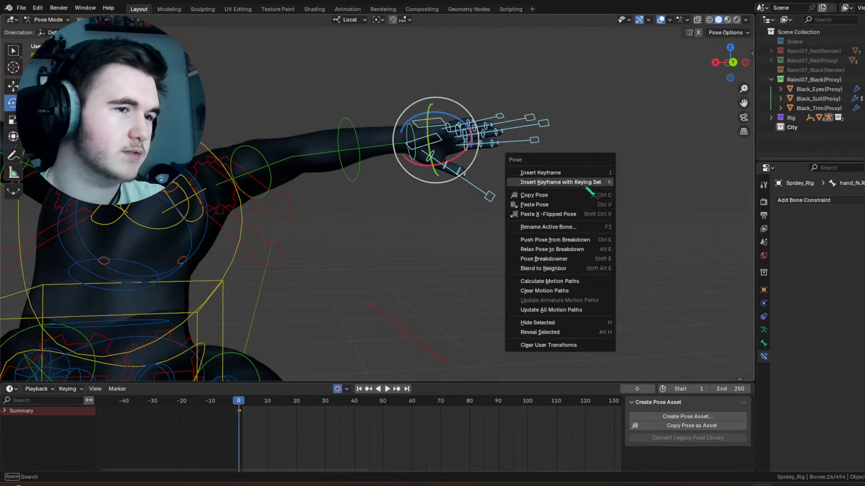
{"action": "left_click", "coordinate": [573, 206]}
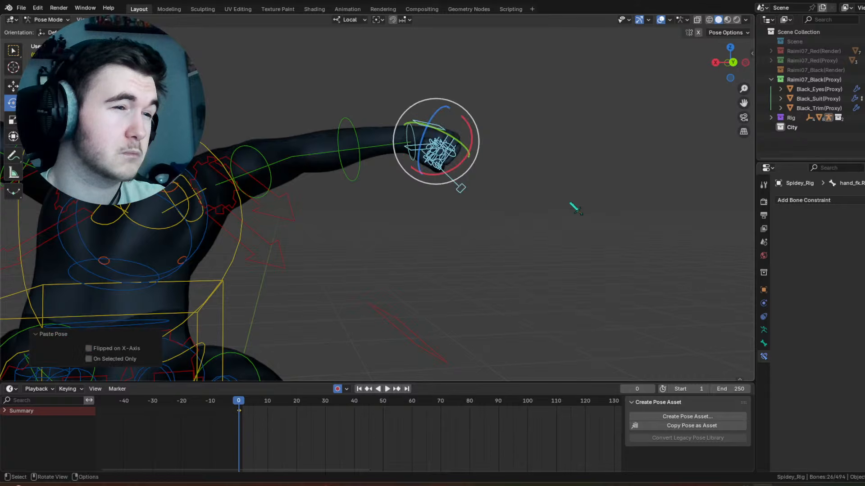
{"action": "middle_click_drag", "start_coordinate": [509, 169], "coordinate": [397, 187]}
{"action": "right_click", "coordinate": [483, 178]}
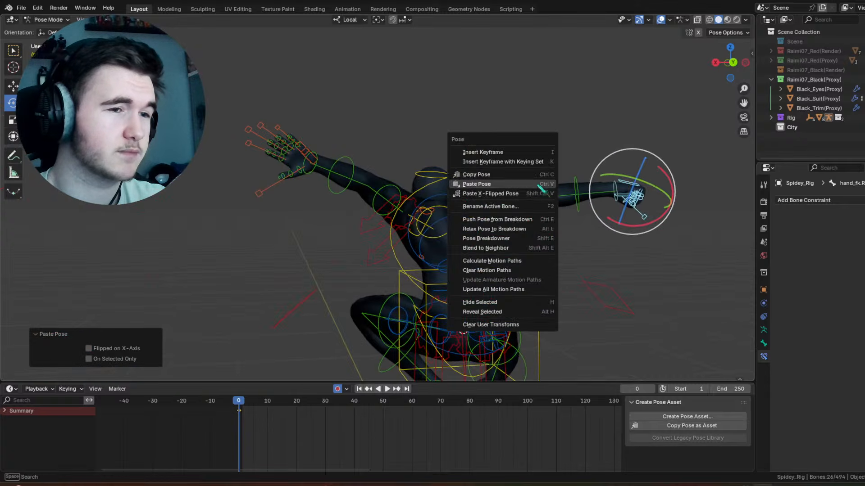
{"action": "left_click", "coordinate": [532, 198]}
{"action": "key", "text": "alt+a"}
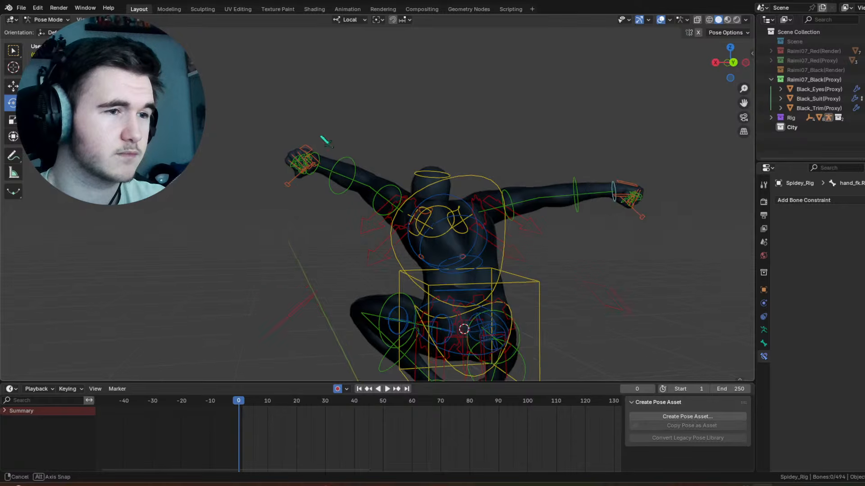
Step: Adjust the left forearm control's rotation around its local X axis
{"action": "middle_click_drag", "start_coordinate": [325, 139], "coordinate": [436, 160]}
{"action": "left_click", "coordinate": [429, 181]}
{"action": "scroll", "coordinate": [429, 181], "scroll_direction": "up", "scroll_amount": 2}
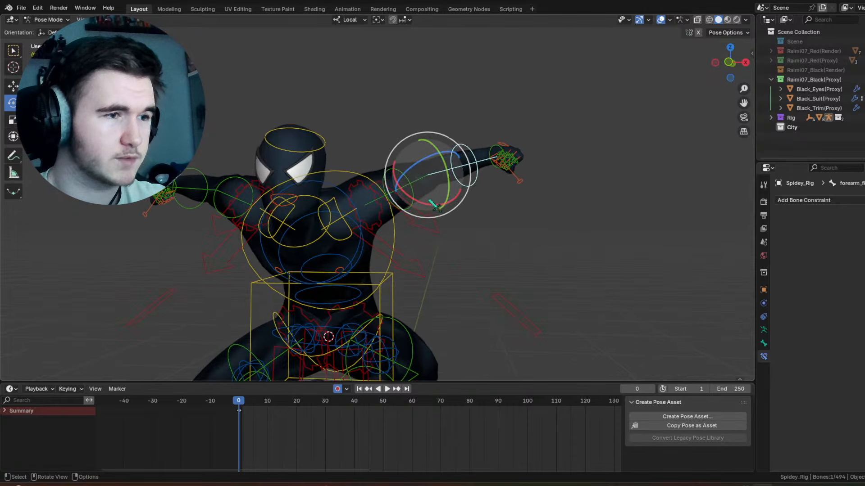
{"action": "left_click_drag", "start_coordinate": [435, 205], "coordinate": [384, 179]}
{"action": "left_click", "coordinate": [384, 194]}
Step: Tilt the head control around its local X axis and rotate the neck control about 14.4° around its local X axis
{"action": "left_click", "coordinate": [317, 156]}
{"action": "middle_click_drag", "start_coordinate": [317, 157], "coordinate": [388, 109], "text": "shift"}
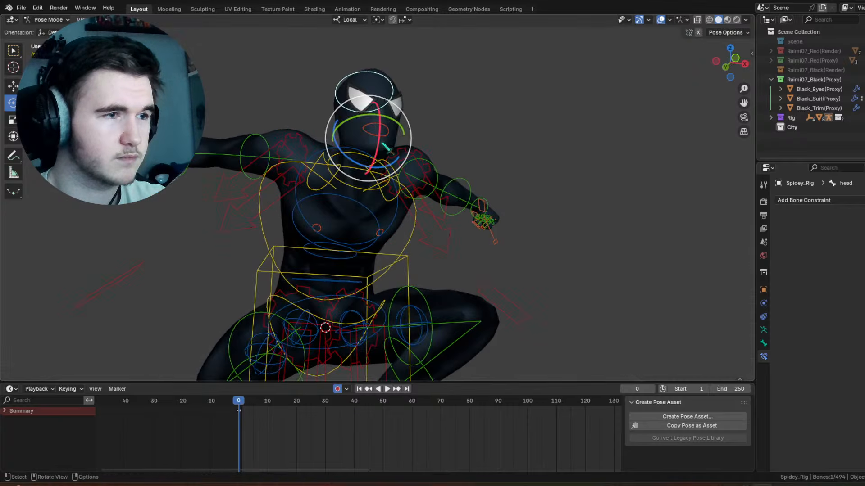
{"action": "mouse_move", "coordinate": [380, 137]}
{"action": "left_mouse_down"}
{"action": "mouse_move", "coordinate": [376, 150]}
{"action": "mouse_move", "coordinate": [381, 140]}
{"action": "left_mouse_up"}
{"action": "left_click", "coordinate": [360, 192]}
{"action": "middle_click_drag", "start_coordinate": [360, 193], "coordinate": [409, 202]}
{"action": "left_click_drag", "start_coordinate": [409, 201], "coordinate": [407, 193]}
Step: Inspect the pose with overlays hidden, restore them, and bend the right hand control at the wrist with a trackball rotation
{"action": "left_click", "coordinate": [659, 20]}
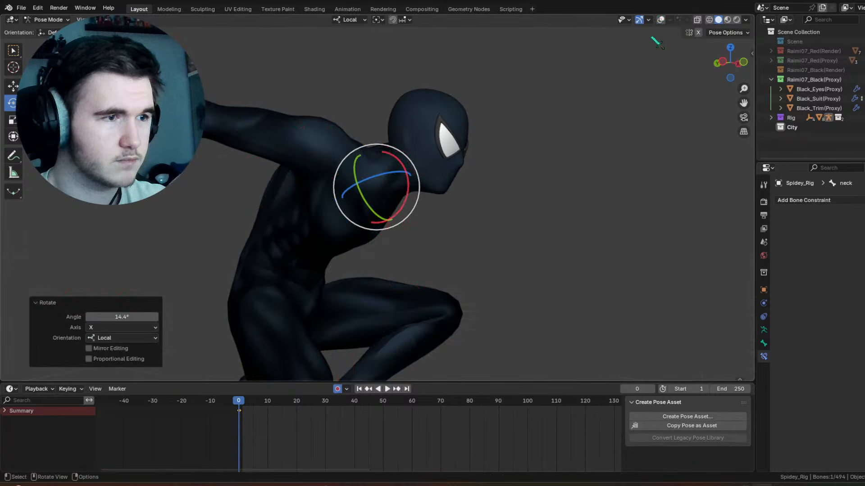
{"action": "middle_click_drag", "start_coordinate": [650, 37], "coordinate": [453, 152]}
{"action": "middle_click_drag", "start_coordinate": [453, 152], "coordinate": [405, 195], "text": "shift"}
{"action": "middle_click_drag", "start_coordinate": [406, 195], "coordinate": [540, 262], "text": "shift"}
{"action": "scroll", "coordinate": [445, 239], "scroll_direction": "up", "scroll_amount": 6}
{"action": "left_click", "coordinate": [661, 21]}
{"action": "scroll", "coordinate": [385, 178], "scroll_direction": "down", "scroll_amount": 4}
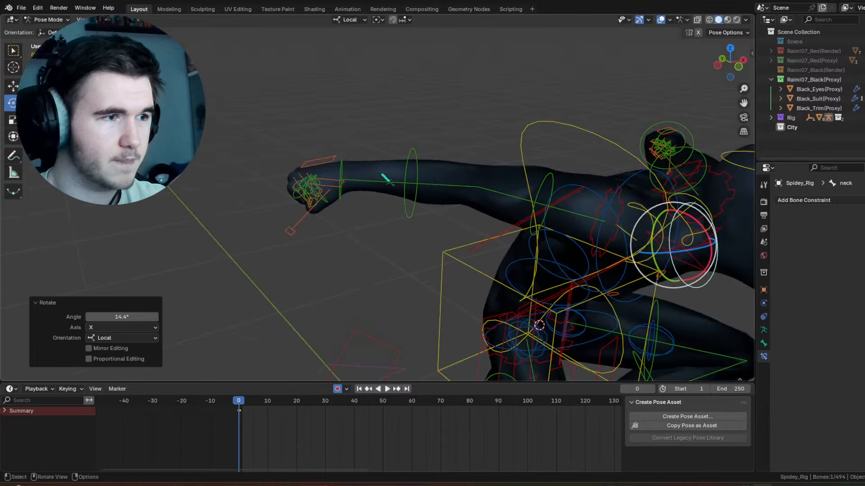
{"action": "left_click", "coordinate": [340, 188]}
{"action": "left_click_drag", "start_coordinate": [342, 189], "coordinate": [338, 166]}
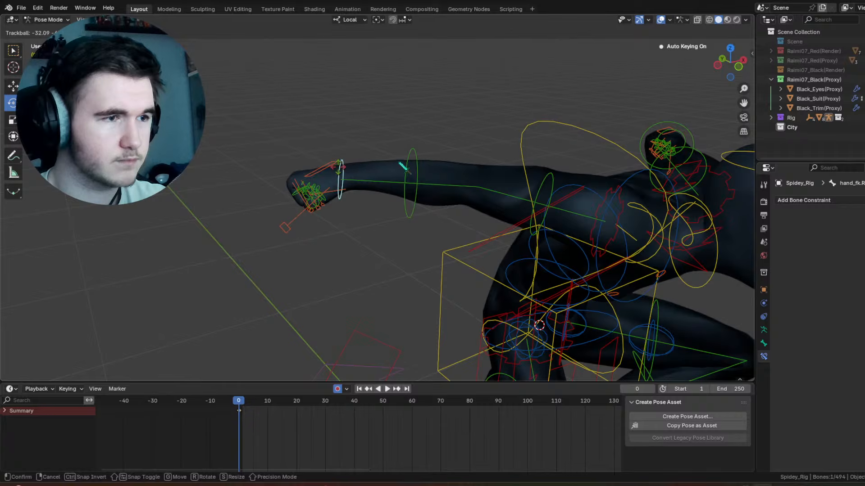
{"action": "left_click", "coordinate": [446, 185]}
Step: Try a different rotation on the right forearm control, then undo it
{"action": "middle_click_drag", "start_coordinate": [471, 193], "coordinate": [437, 158]}
{"action": "left_click_drag", "start_coordinate": [418, 122], "coordinate": [489, 114]}
{"action": "middle_click_drag", "start_coordinate": [477, 146], "coordinate": [460, 160]}
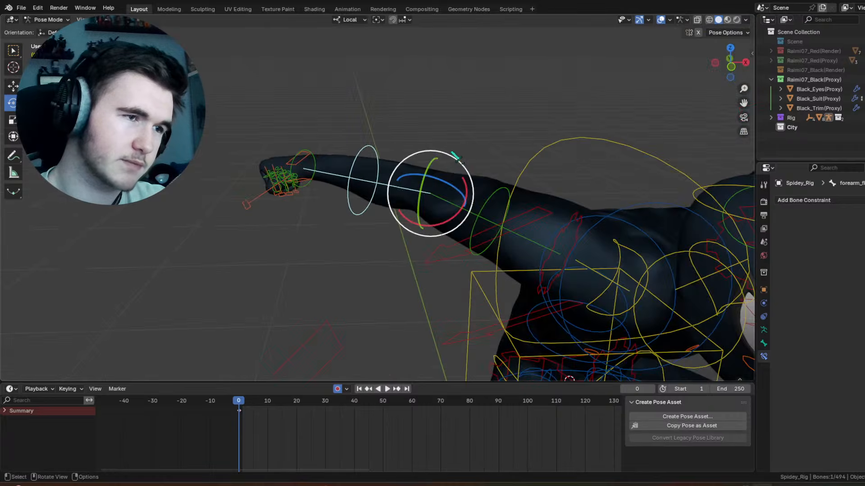
{"action": "left_click_drag", "start_coordinate": [451, 202], "coordinate": [484, 162]}
{"action": "key", "text": "ctrl+z"}
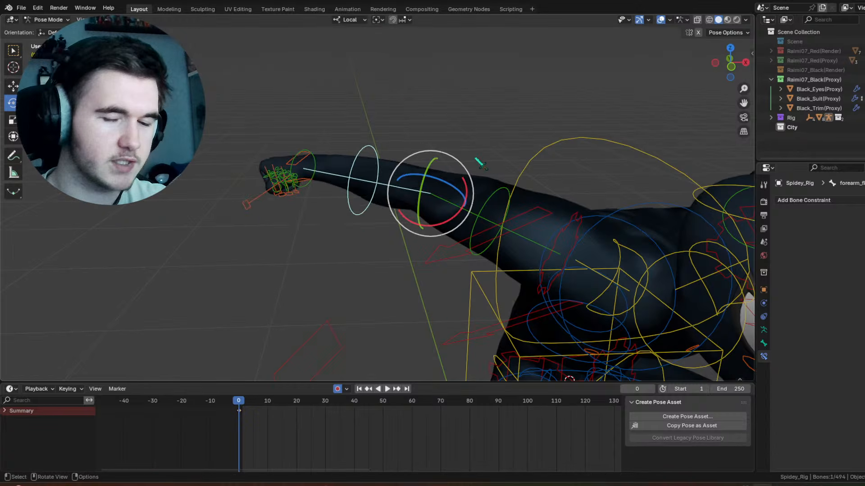
Step: After checking the pose without overlays, extend the right index finger by rotating its base control -138° around local X and scaling it up
{"action": "middle_click_drag", "start_coordinate": [481, 164], "coordinate": [590, 55]}
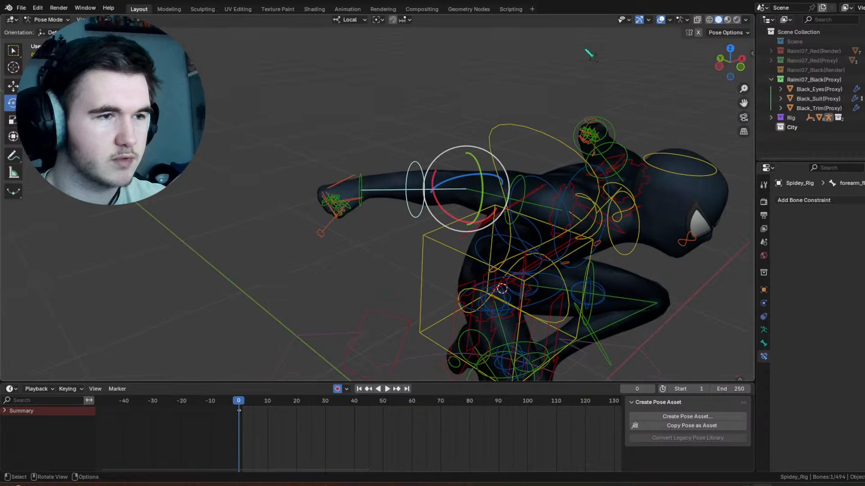
{"action": "left_click", "coordinate": [661, 19]}
{"action": "middle_click_drag", "start_coordinate": [606, 90], "coordinate": [639, 45]}
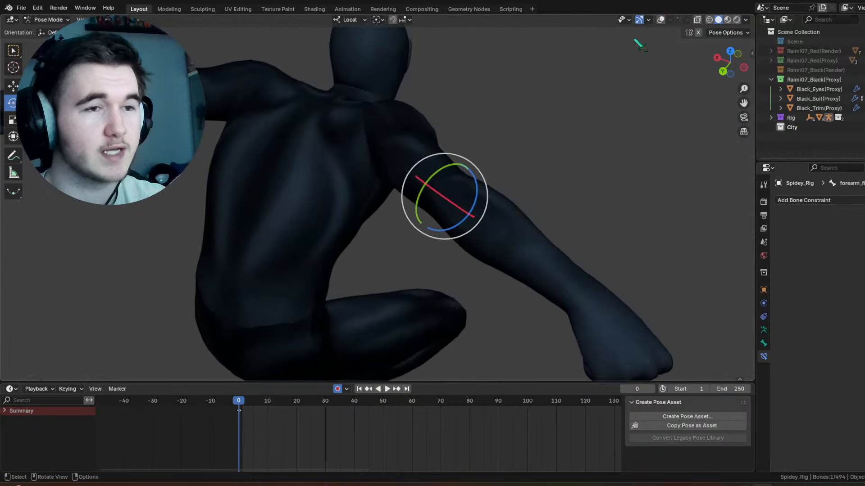
{"action": "left_click", "coordinate": [660, 20]}
{"action": "middle_click_drag", "start_coordinate": [612, 158], "coordinate": [529, 89], "text": "shift"}
{"action": "left_click", "coordinate": [489, 219]}
{"action": "middle_click_drag", "start_coordinate": [529, 231], "coordinate": [515, 167]}
{"action": "left_click", "coordinate": [542, 165]}
{"action": "scroll", "coordinate": [531, 182], "scroll_direction": "up", "scroll_amount": 1}
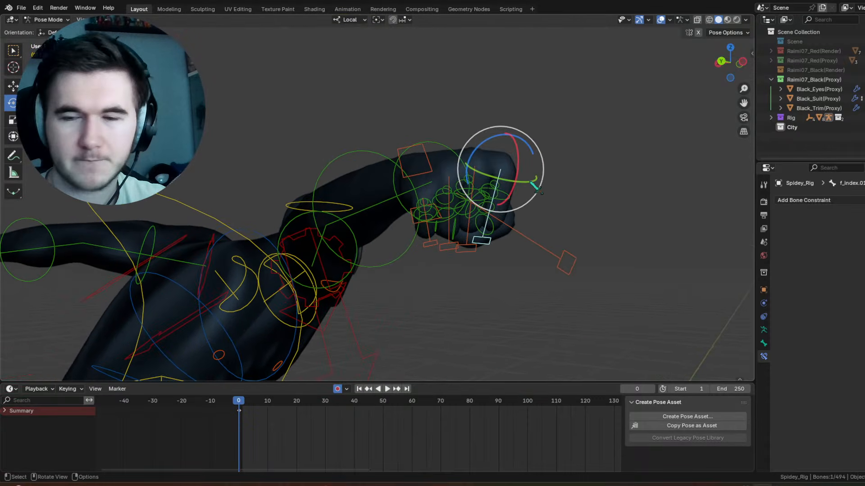
{"action": "left_click_drag", "start_coordinate": [528, 166], "coordinate": [393, 176]}
{"action": "key", "text": "s"}
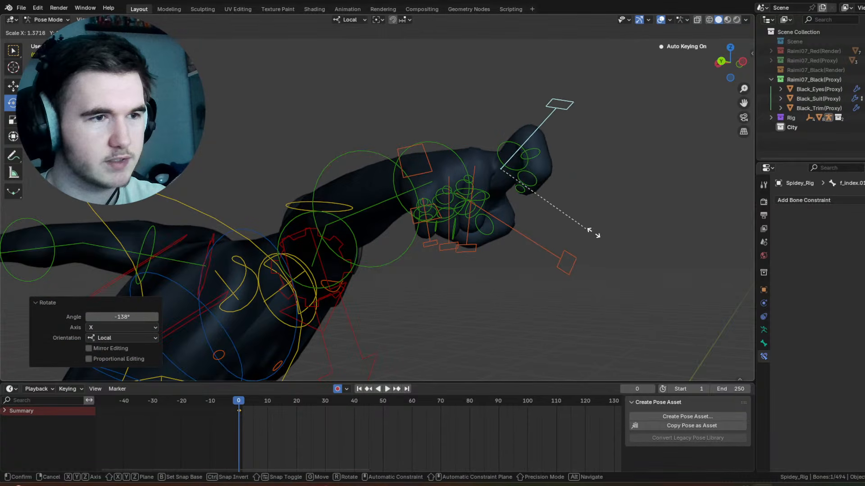
{"action": "left_click", "coordinate": [632, 236]}
Step: Partly open the right middle finger by scaling up its base control and rotating it outward around its local X axis
{"action": "left_click", "coordinate": [479, 174]}
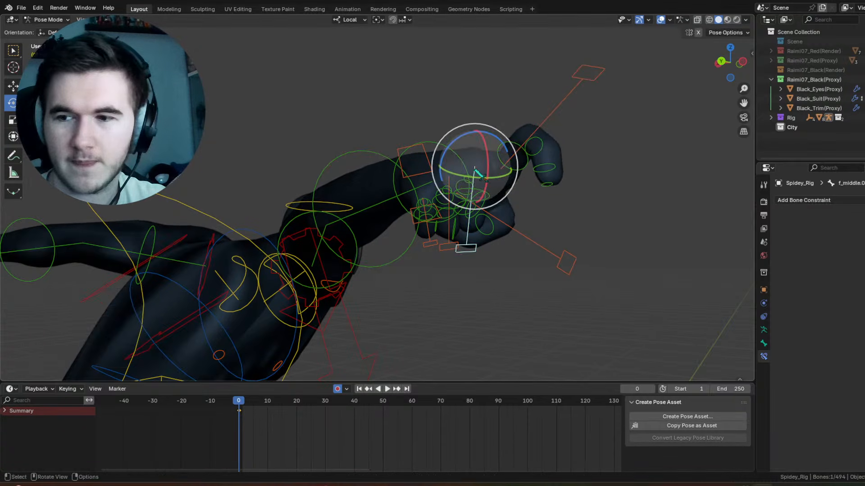
{"action": "middle_click_drag", "start_coordinate": [530, 185], "coordinate": [476, 195], "text": "shift"}
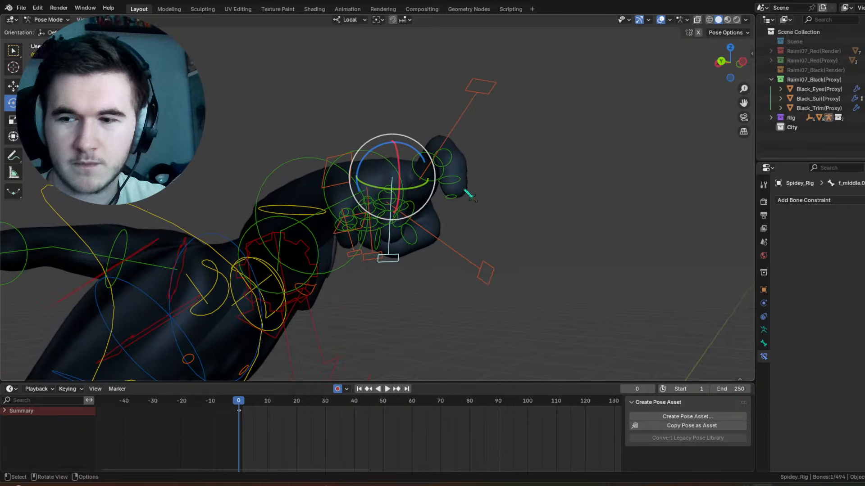
{"action": "middle_click_drag", "start_coordinate": [482, 191], "coordinate": [563, 202]}
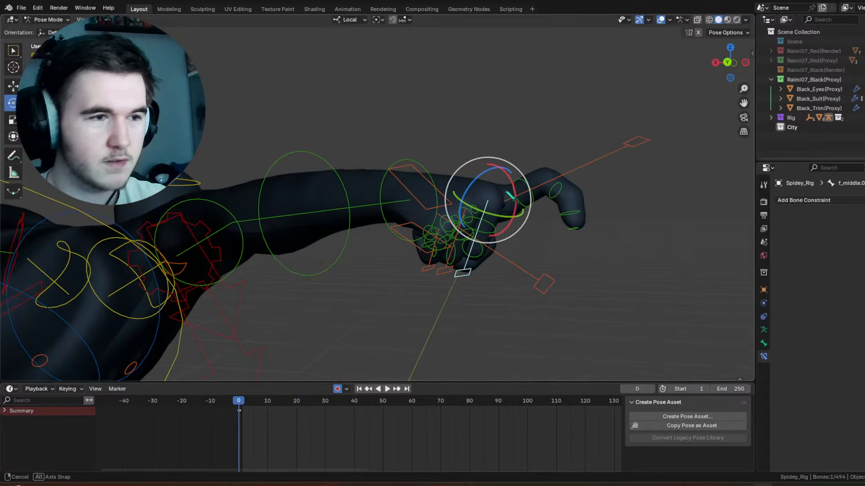
{"action": "key", "text": "s"}
{"action": "right_click", "coordinate": [685, 236]}
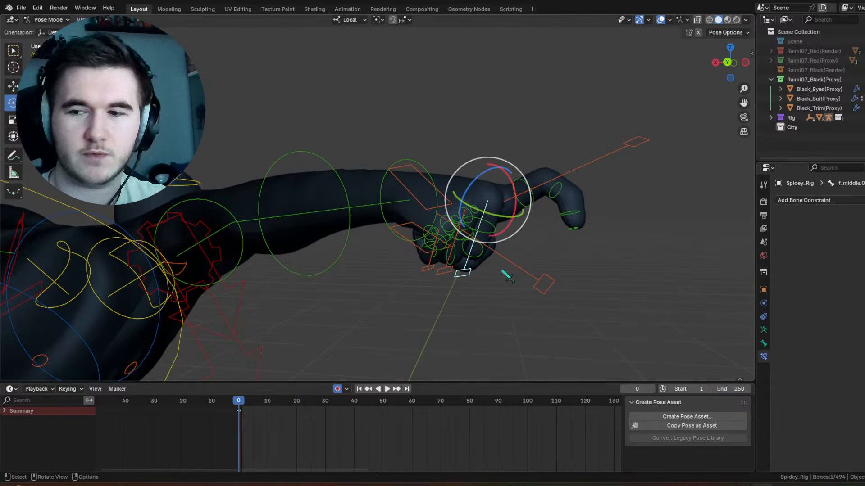
{"action": "key", "text": "s"}
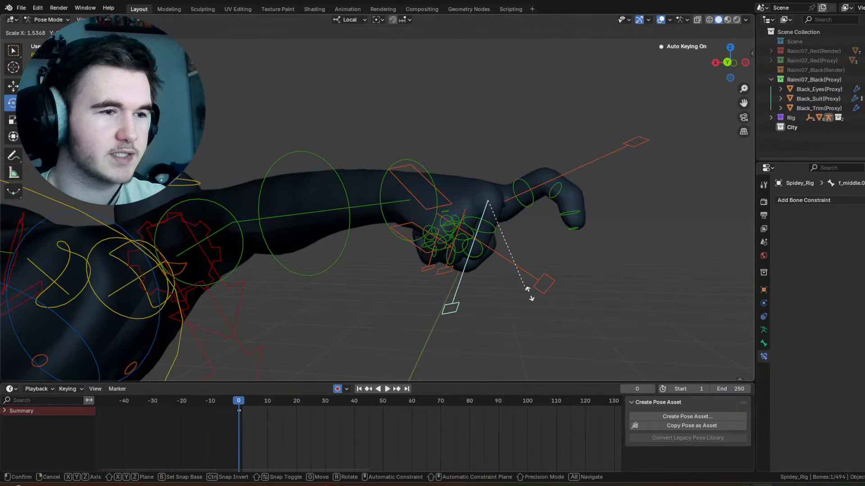
{"action": "left_click", "coordinate": [534, 300]}
{"action": "left_click_drag", "start_coordinate": [515, 211], "coordinate": [495, 161]}
Step: Loosen the right ring finger by rotating its base control -66.7° around local X and scaling it to about 1.376
{"action": "left_click", "coordinate": [445, 276]}
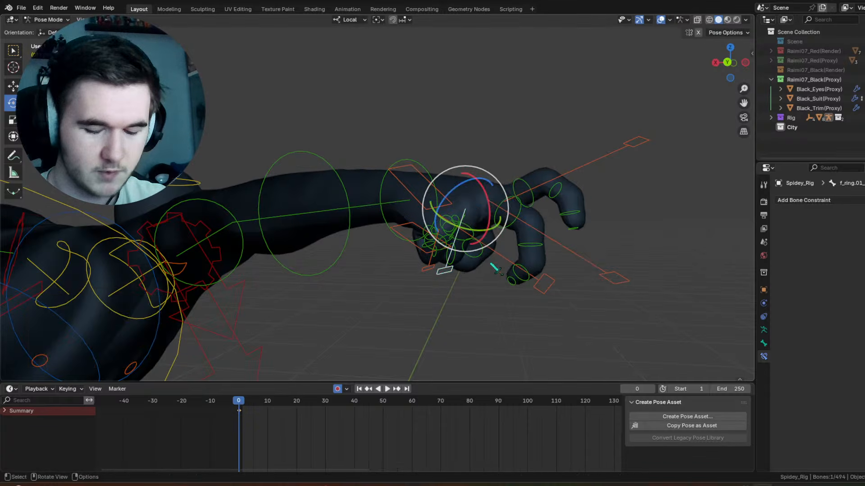
{"action": "left_click_drag", "start_coordinate": [501, 235], "coordinate": [489, 184]}
{"action": "key", "text": "s"}
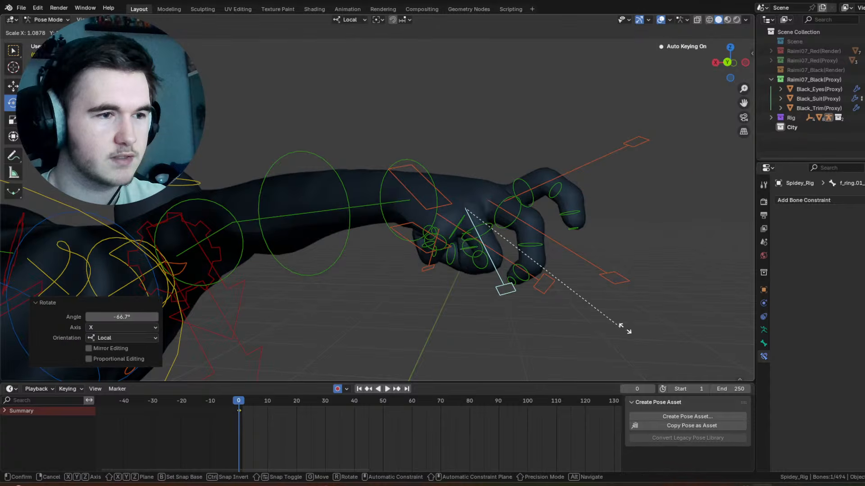
{"action": "left_click", "coordinate": [671, 358]}
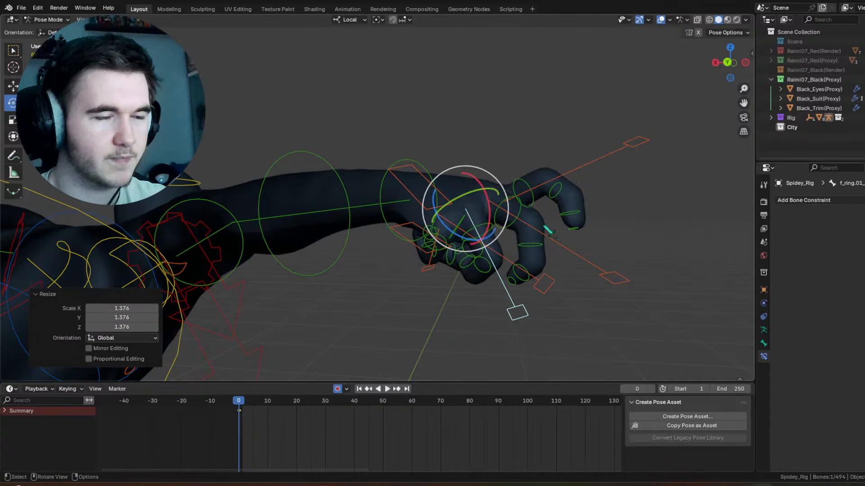
Step: Open the right thumb by scaling its base control to about 1.359 and rotating it outward, including about -23° in the view plane
{"action": "middle_click_drag", "start_coordinate": [529, 156], "coordinate": [428, 247]}
{"action": "left_click", "coordinate": [423, 244]}
{"action": "key", "text": "s"}
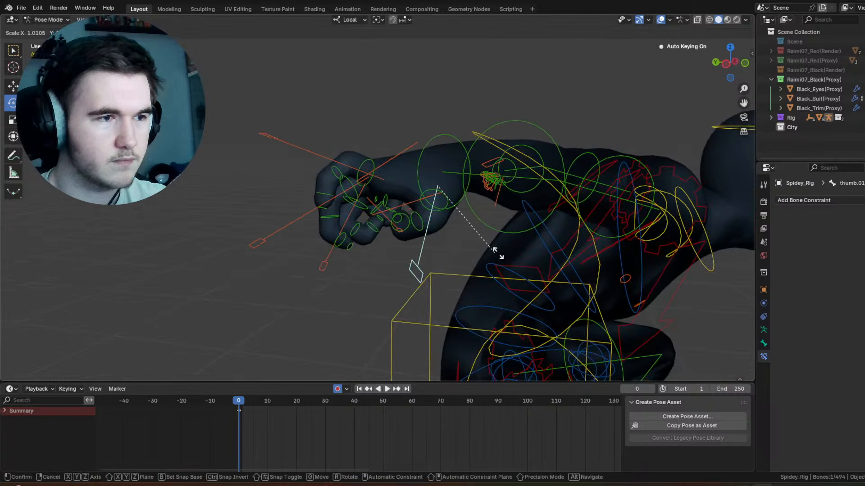
{"action": "left_click", "coordinate": [539, 247]}
{"action": "middle_click_drag", "start_coordinate": [429, 202], "coordinate": [471, 182]}
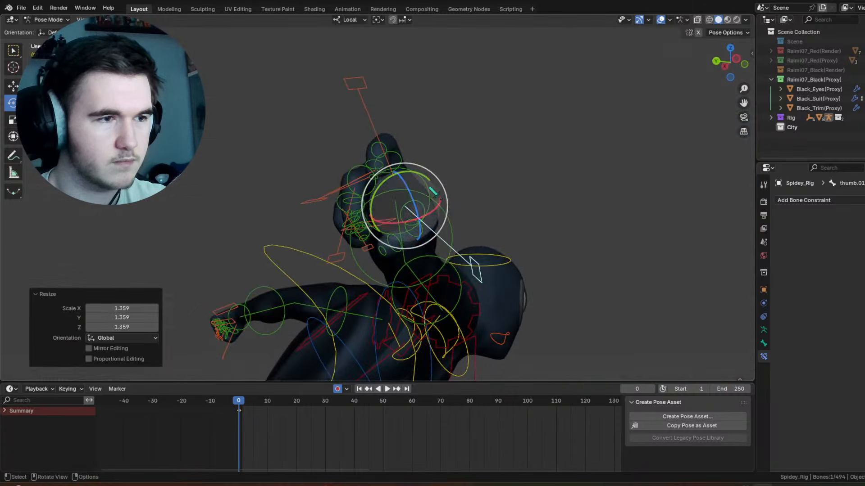
{"action": "left_click_drag", "start_coordinate": [433, 197], "coordinate": [467, 202]}
{"action": "left_click_drag", "start_coordinate": [403, 204], "coordinate": [414, 162]}
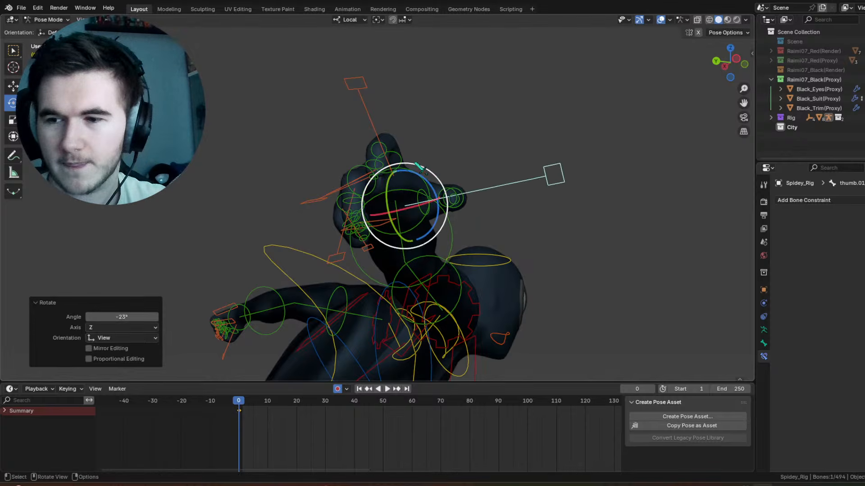
Step: Undo the last right thumb rotation and clear all transforms on the thumb's base control
{"action": "middle_click_drag", "start_coordinate": [421, 167], "coordinate": [433, 244]}
{"action": "left_click_drag", "start_coordinate": [433, 243], "coordinate": [432, 255]}
{"action": "key", "text": "ctrl+z"}
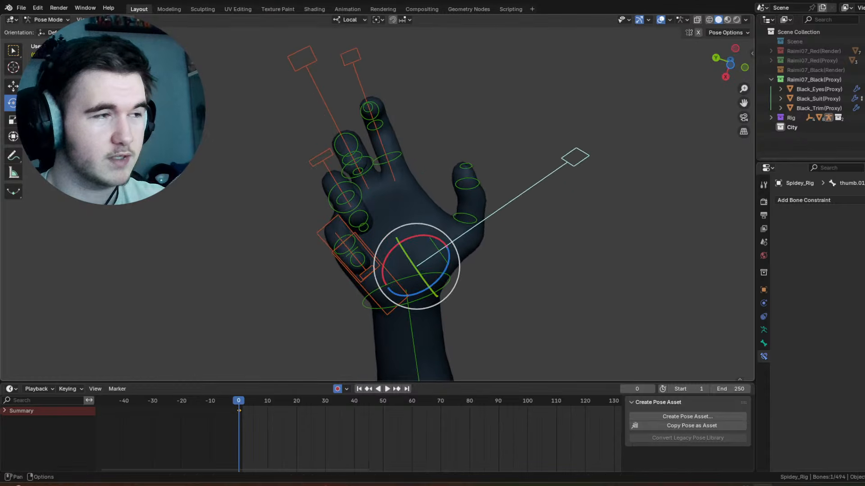
{"action": "left_click", "coordinate": [125, 20]}
{"action": "mouse_move", "coordinate": [149, 40]}
{"action": "left_click", "coordinate": [328, 43]}
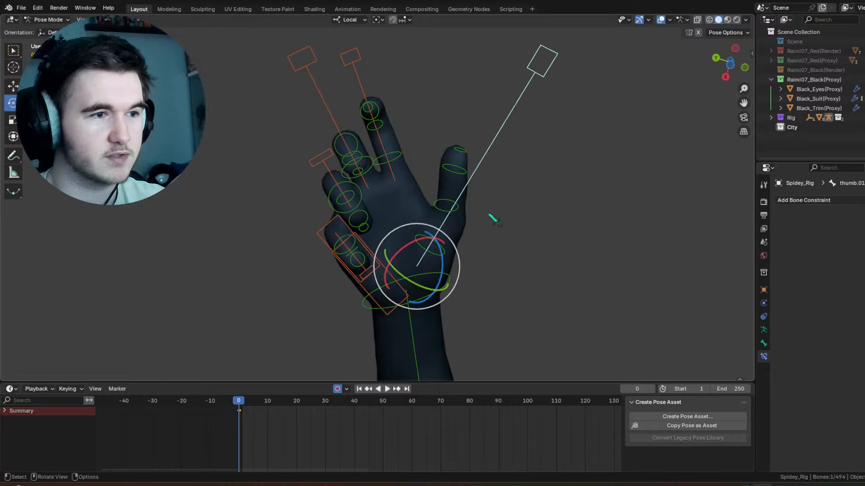
Step: Swing the right thumb outward with its base control, including a -18.3° rotation around local X
{"action": "left_click_drag", "start_coordinate": [427, 240], "coordinate": [443, 241]}
{"action": "middle_click_drag", "start_coordinate": [443, 241], "coordinate": [444, 264]}
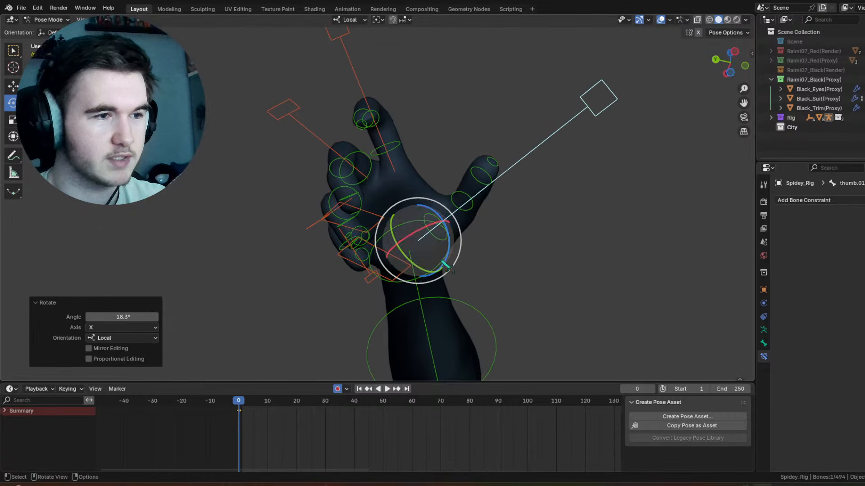
{"action": "left_click_drag", "start_coordinate": [449, 243], "coordinate": [508, 255]}
{"action": "middle_click_drag", "start_coordinate": [504, 249], "coordinate": [499, 190]}
Step: Bend the right thumb's tip inward and rotate its base control 20° around local X
{"action": "left_click", "coordinate": [490, 172]}
{"action": "left_click_drag", "start_coordinate": [484, 167], "coordinate": [459, 177]}
{"action": "left_click", "coordinate": [431, 262]}
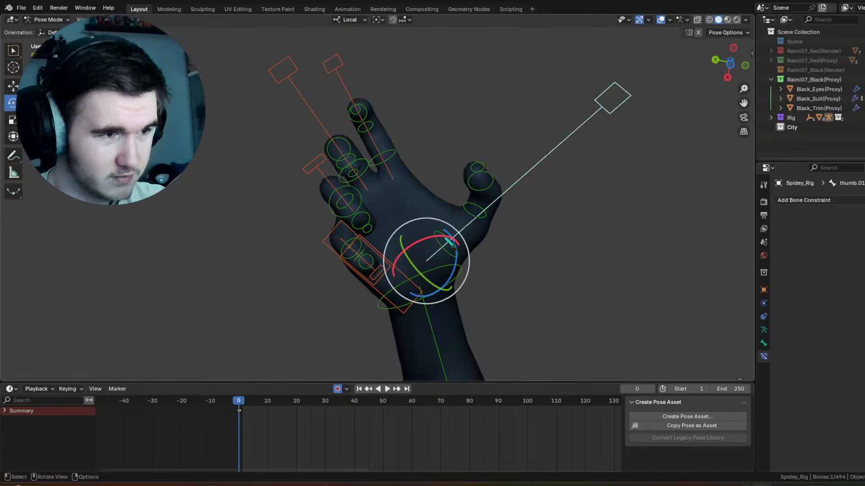
{"action": "mouse_move", "coordinate": [447, 239]}
{"action": "left_mouse_down"}
{"action": "mouse_move", "coordinate": [434, 235]}
{"action": "mouse_move", "coordinate": [447, 222]}
{"action": "left_mouse_up"}
{"action": "middle_click_drag", "start_coordinate": [389, 218], "coordinate": [341, 235]}
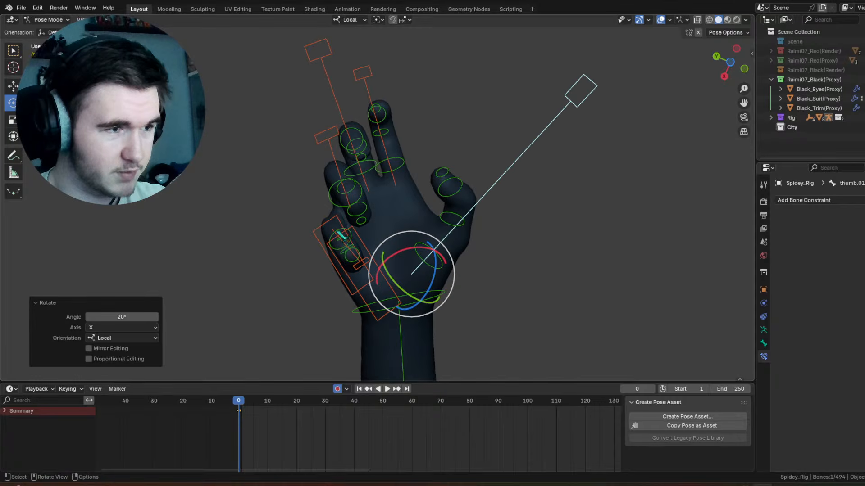
Step: Spread the right hand's fingers by rotating the index base control 13.5° in the view plane and angling the ring finger outward
{"action": "left_click", "coordinate": [342, 231]}
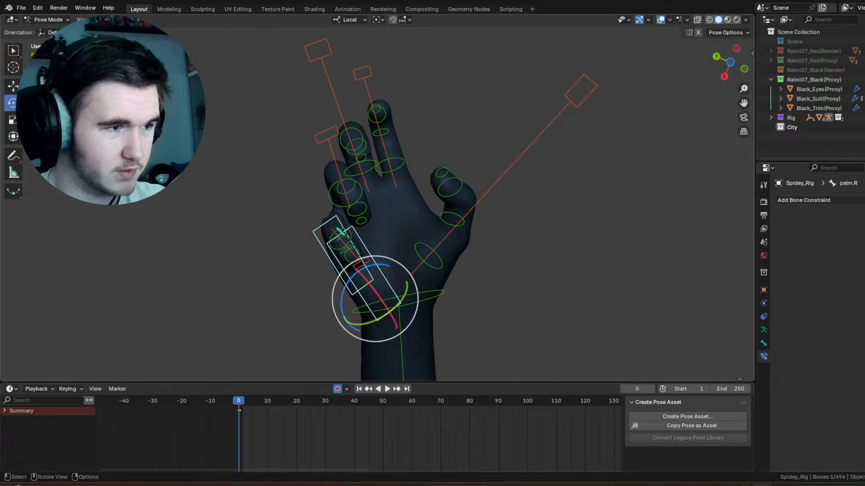
{"action": "left_click", "coordinate": [369, 81]}
{"action": "left_click_drag", "start_coordinate": [424, 155], "coordinate": [431, 163]}
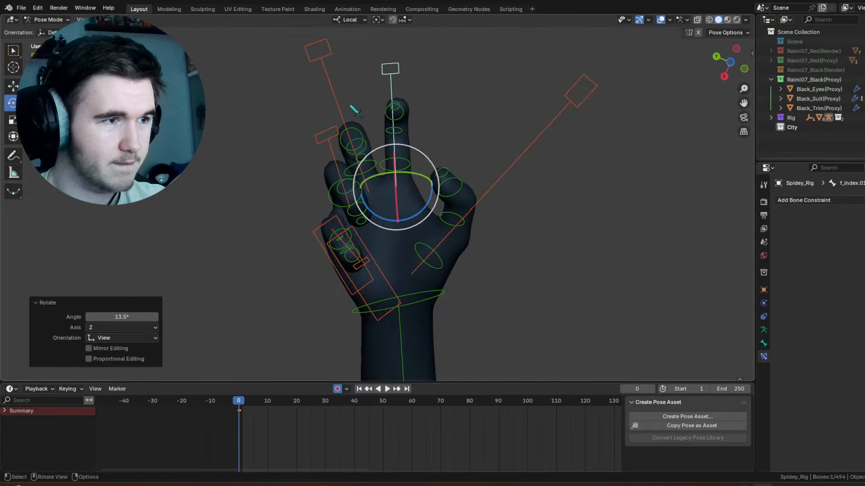
{"action": "left_click", "coordinate": [358, 161]}
{"action": "left_click", "coordinate": [337, 163]}
{"action": "left_click_drag", "start_coordinate": [362, 167], "coordinate": [350, 163]}
Step: Undo a first pinky rotation and reorient the right pinky's base control with a trackball rotation of -4.58° and -24.6°
{"action": "left_click", "coordinate": [339, 233]}
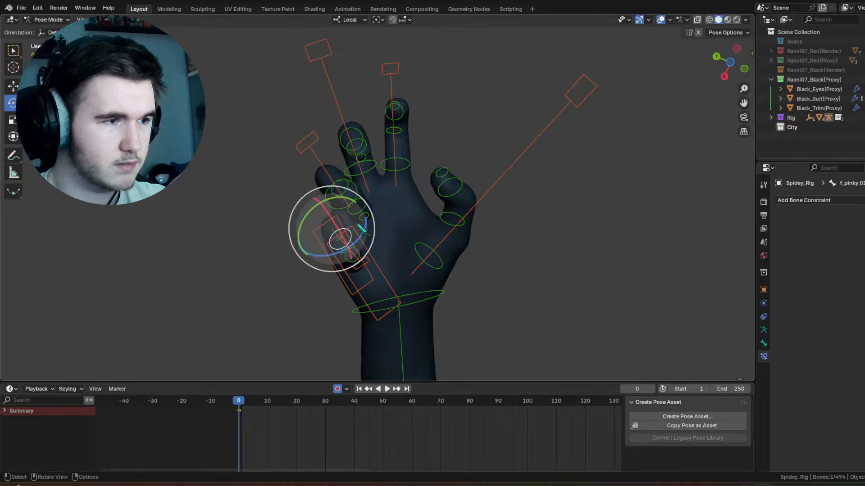
{"action": "mouse_move", "coordinate": [360, 211]}
{"action": "left_mouse_down"}
{"action": "mouse_move", "coordinate": [359, 257]}
{"action": "mouse_move", "coordinate": [367, 207]}
{"action": "left_mouse_up"}
{"action": "key", "text": "ctrl+z"}
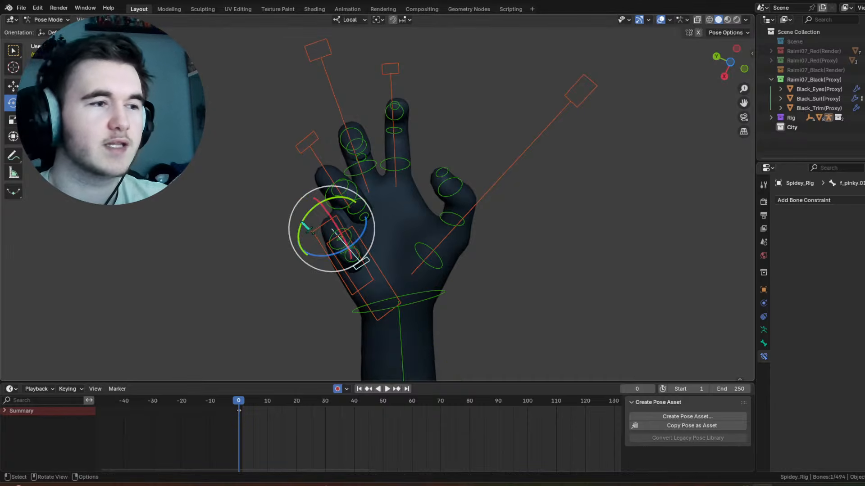
{"action": "left_click_drag", "start_coordinate": [366, 220], "coordinate": [316, 209]}
{"action": "middle_click_drag", "start_coordinate": [317, 212], "coordinate": [332, 174]}
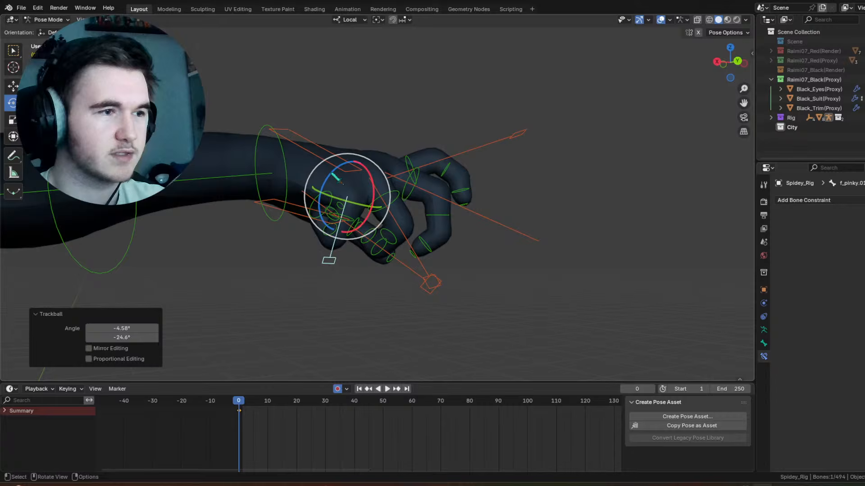
{"action": "left_click", "coordinate": [273, 150]}
{"action": "left_click_drag", "start_coordinate": [307, 156], "coordinate": [260, 171]}
{"action": "middle_click_drag", "start_coordinate": [260, 171], "coordinate": [354, 144]}
{"action": "scroll", "coordinate": [409, 158], "scroll_direction": "up", "scroll_amount": 6}
Step: Uncurl the right ring fingertip by rotating its end joint control about -39° around local X
{"action": "left_click", "coordinate": [334, 138]}
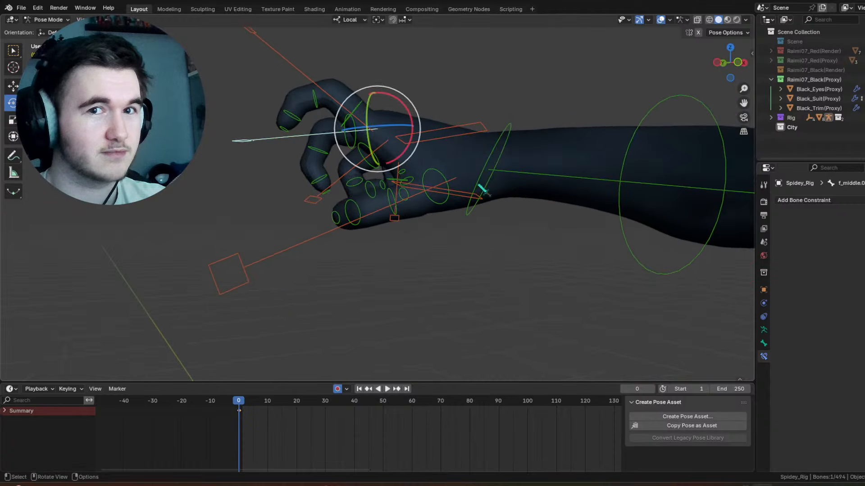
{"action": "middle_click_drag", "start_coordinate": [398, 186], "coordinate": [359, 194]}
{"action": "middle_click_drag", "start_coordinate": [319, 169], "coordinate": [365, 189]}
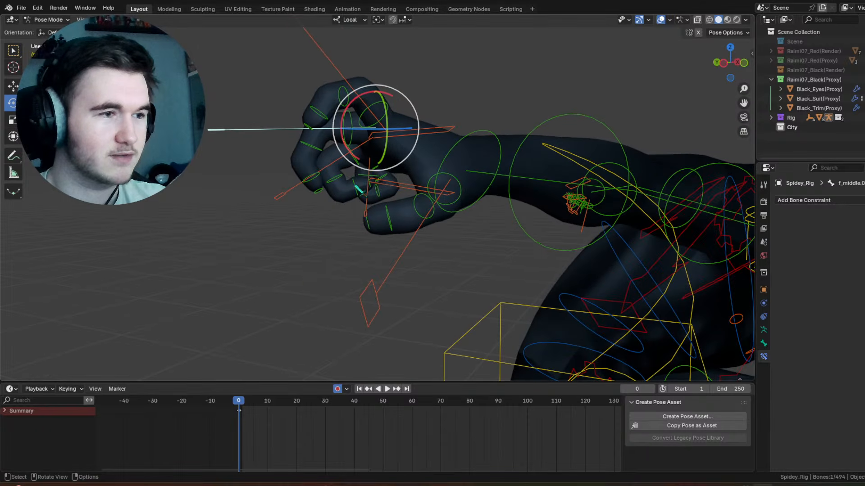
{"action": "left_click", "coordinate": [356, 194]}
{"action": "key", "text": "r"}
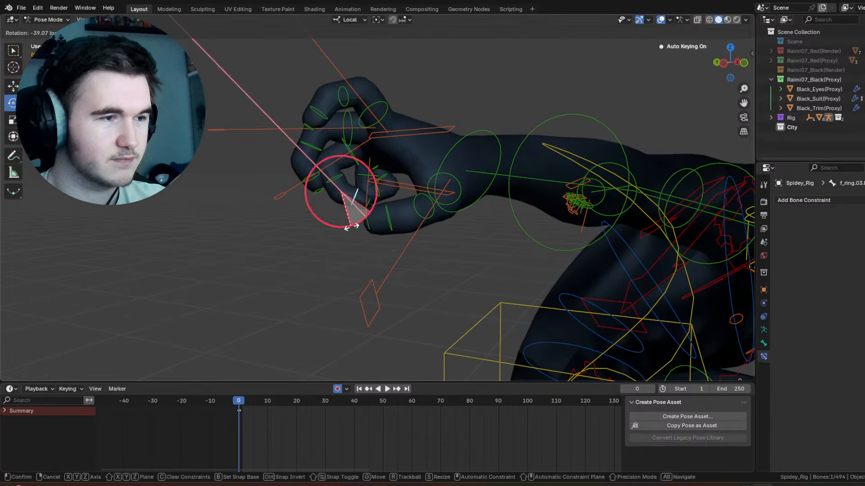
{"action": "left_click_drag", "start_coordinate": [355, 225], "coordinate": [354, 225]}
{"action": "middle_click_drag", "start_coordinate": [356, 225], "coordinate": [577, 201]}
{"action": "left_click", "coordinate": [577, 201]}
{"action": "scroll", "coordinate": [406, 203], "scroll_direction": "up", "scroll_amount": 3}
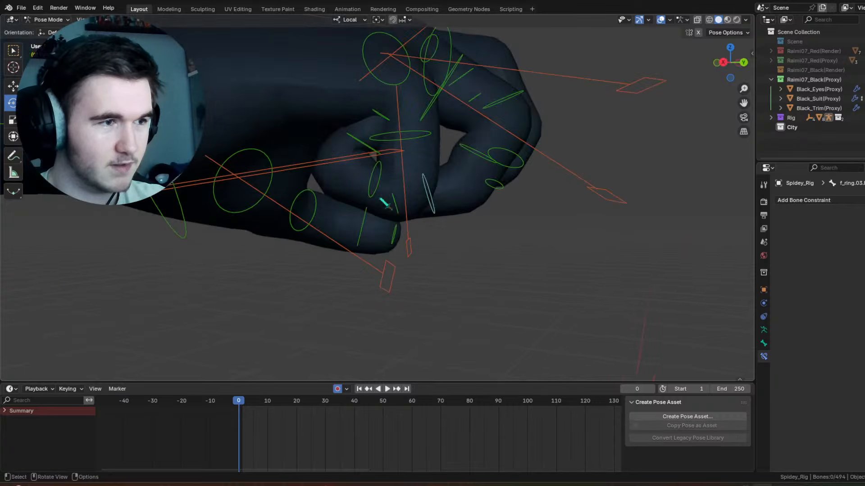
Step: Loosen the right pinky's curl by scaling up its base control
{"action": "left_click", "coordinate": [401, 233]}
{"action": "key", "text": "s"}
{"action": "left_click", "coordinate": [516, 250]}
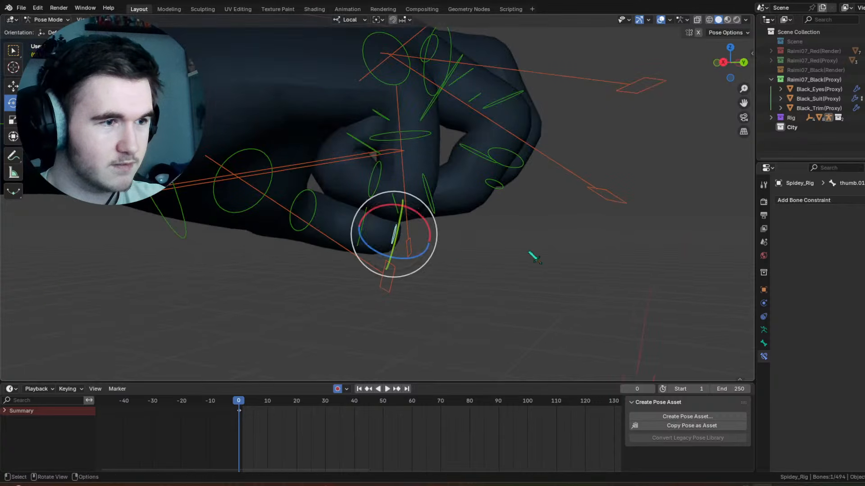
{"action": "left_click", "coordinate": [412, 248]}
{"action": "key", "text": "s"}
{"action": "left_click", "coordinate": [484, 210]}
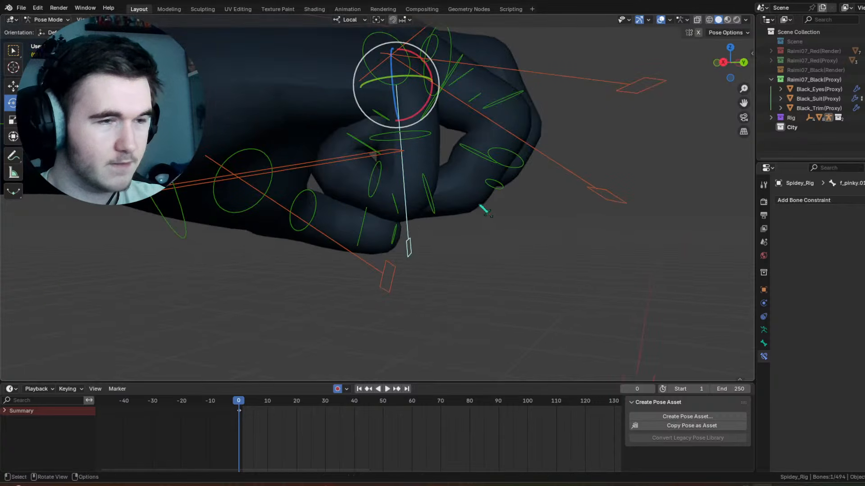
{"action": "key", "text": "s"}
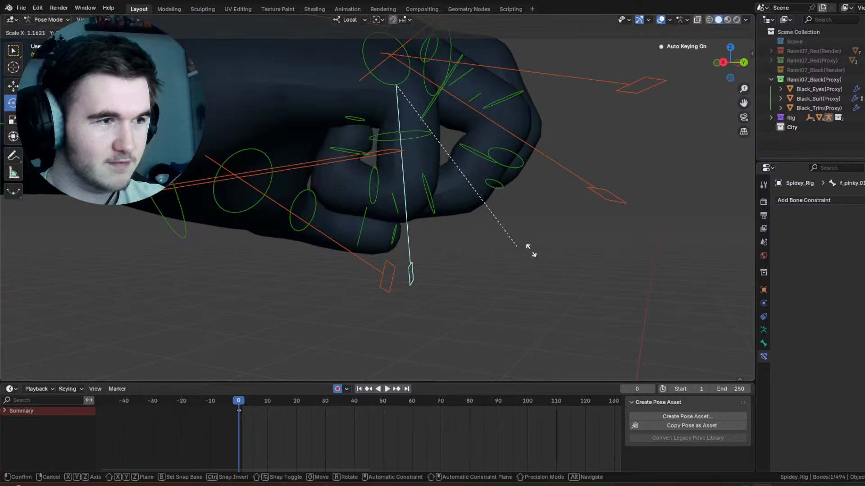
{"action": "left_click", "coordinate": [567, 214]}
Step: Scale the right ring finger's base control and straighten its fingertip by rotating the end joint -37.7° around local X
{"action": "middle_click_drag", "start_coordinate": [566, 213], "coordinate": [346, 197]}
{"action": "left_click", "coordinate": [534, 201]}
{"action": "key", "text": "s"}
{"action": "left_click", "coordinate": [542, 214]}
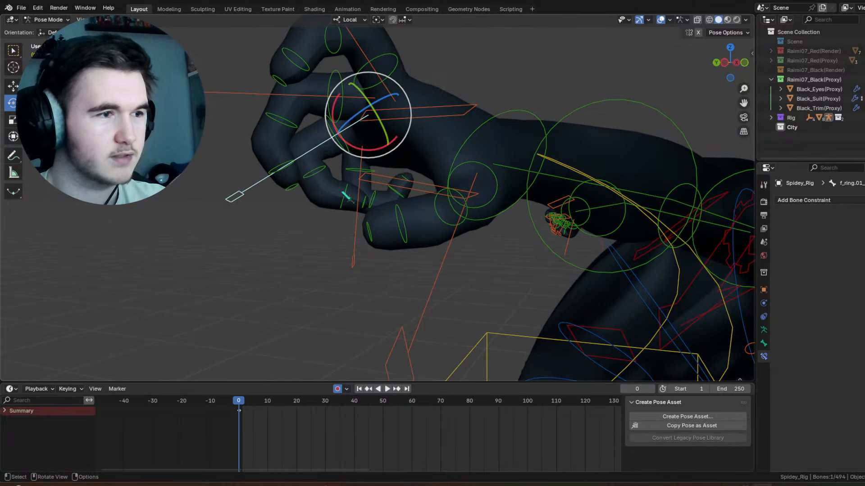
{"action": "left_click", "coordinate": [347, 198]}
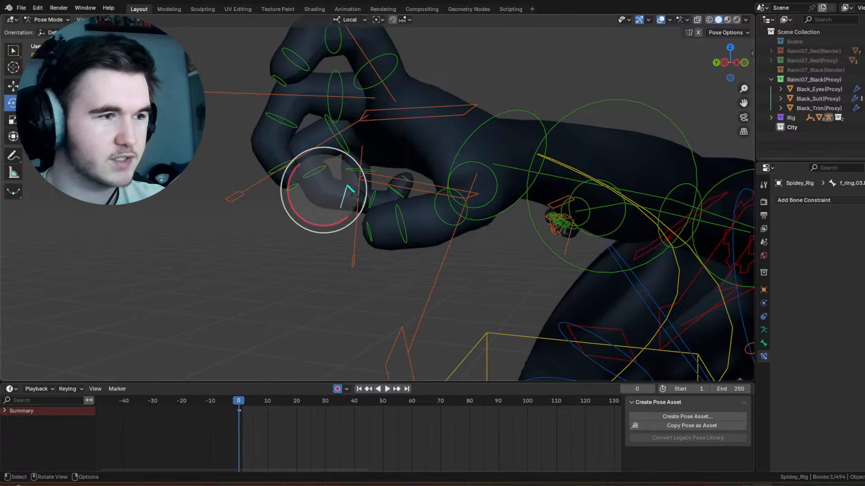
{"action": "mouse_move", "coordinate": [341, 221]}
{"action": "left_mouse_down"}
{"action": "mouse_move", "coordinate": [310, 225]}
{"action": "mouse_move", "coordinate": [335, 232]}
{"action": "left_mouse_up"}
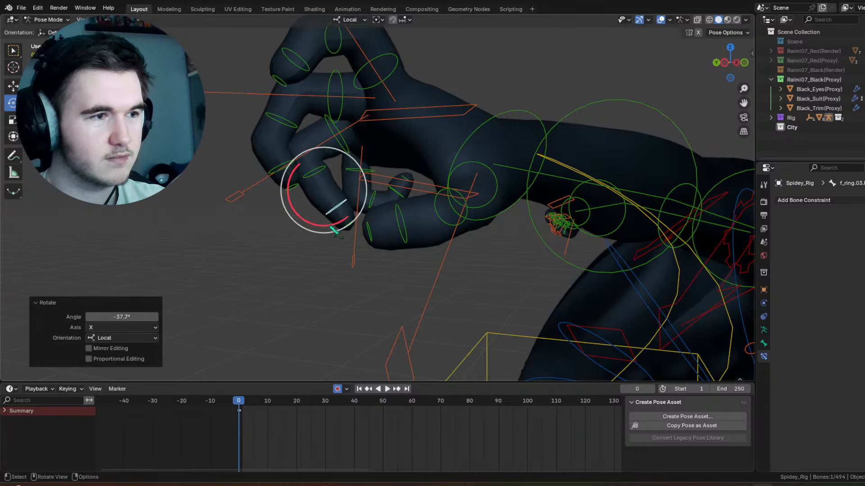
Step: Hide the overlays and bend the right ring fingertip back by rotating its end joint 19° around local X
{"action": "left_click", "coordinate": [499, 72]}
{"action": "key", "text": "shift+alt+z"}
{"action": "scroll", "coordinate": [427, 155], "scroll_direction": "down", "scroll_amount": 4}
{"action": "middle_click_drag", "start_coordinate": [423, 154], "coordinate": [573, 180]}
{"action": "middle_click_drag", "start_coordinate": [463, 207], "coordinate": [467, 171]}
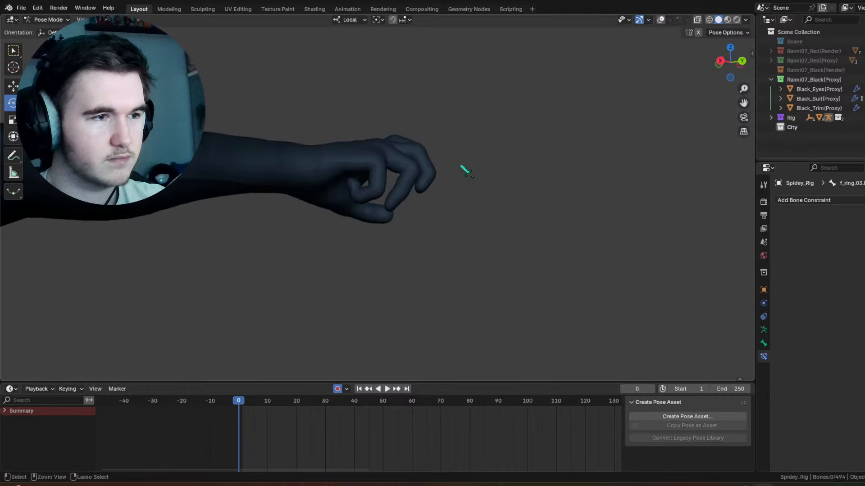
{"action": "scroll", "coordinate": [460, 189], "scroll_direction": "up", "scroll_amount": 3}
{"action": "left_click", "coordinate": [461, 191]}
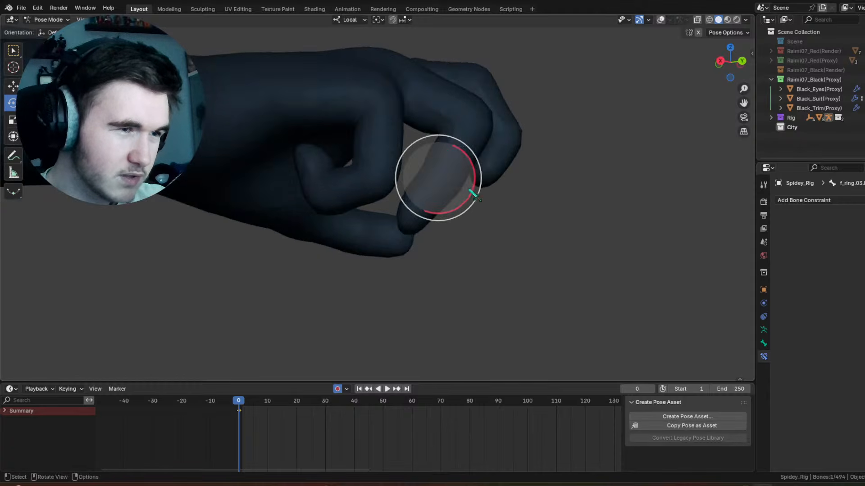
{"action": "mouse_move", "coordinate": [473, 194]}
{"action": "left_mouse_down"}
{"action": "mouse_move", "coordinate": [458, 207]}
{"action": "mouse_move", "coordinate": [465, 203]}
{"action": "left_mouse_up"}
Step: Examine the right hand's finger pose from several angles without overlays, and show the overlays again
{"action": "scroll", "coordinate": [465, 203], "scroll_direction": "down", "scroll_amount": 6}
{"action": "middle_click_drag", "start_coordinate": [466, 203], "coordinate": [233, 207]}
{"action": "scroll", "coordinate": [232, 207], "scroll_direction": "down", "scroll_amount": 5}
{"action": "middle_click_drag", "start_coordinate": [509, 181], "coordinate": [517, 179]}
{"action": "scroll", "coordinate": [377, 197], "scroll_direction": "up", "scroll_amount": 5}
{"action": "scroll", "coordinate": [345, 164], "scroll_direction": "up", "scroll_amount": 4}
{"action": "middle_click_drag", "start_coordinate": [401, 203], "coordinate": [410, 171]}
{"action": "left_click", "coordinate": [661, 23]}
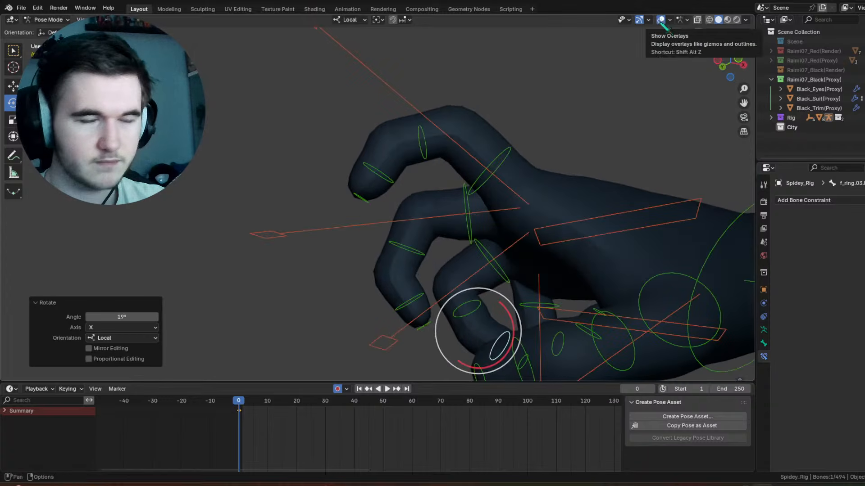
Step: Straighten the right index finger by rotating its end joint about -32° and its middle joint -15.3° around local X
{"action": "left_click", "coordinate": [367, 192]}
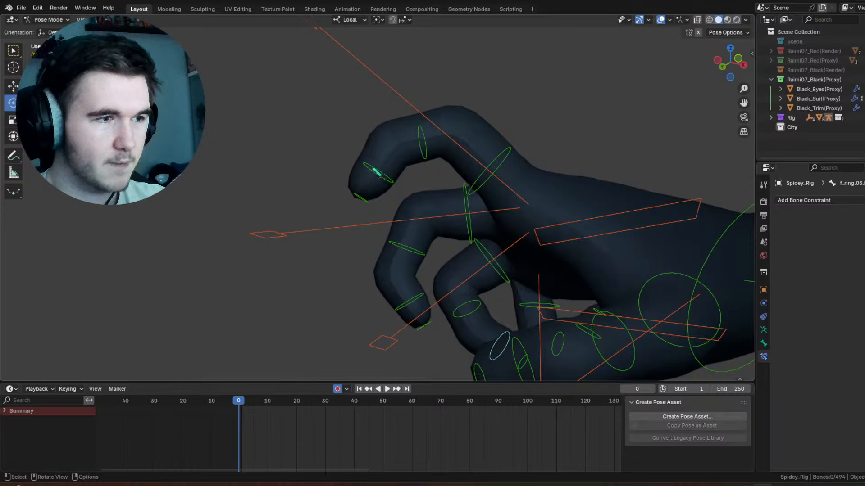
{"action": "key", "text": "r"}
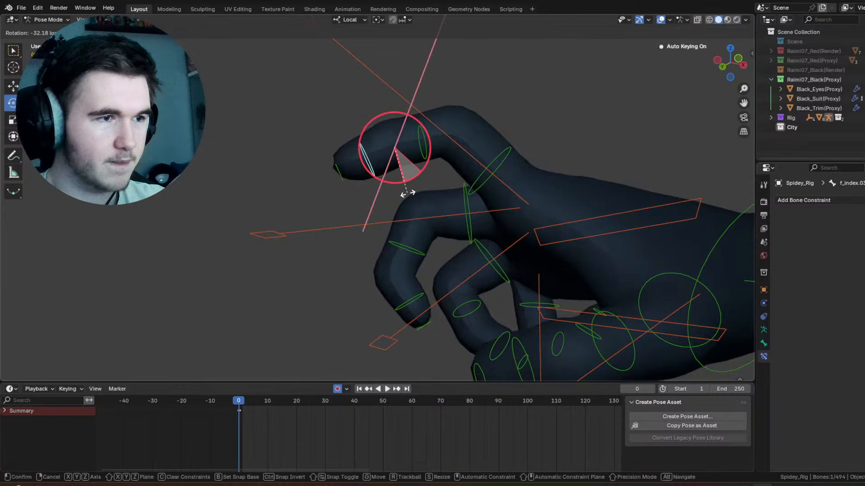
{"action": "left_click", "coordinate": [413, 193]}
{"action": "left_click", "coordinate": [439, 170]}
{"action": "key", "text": "r"}
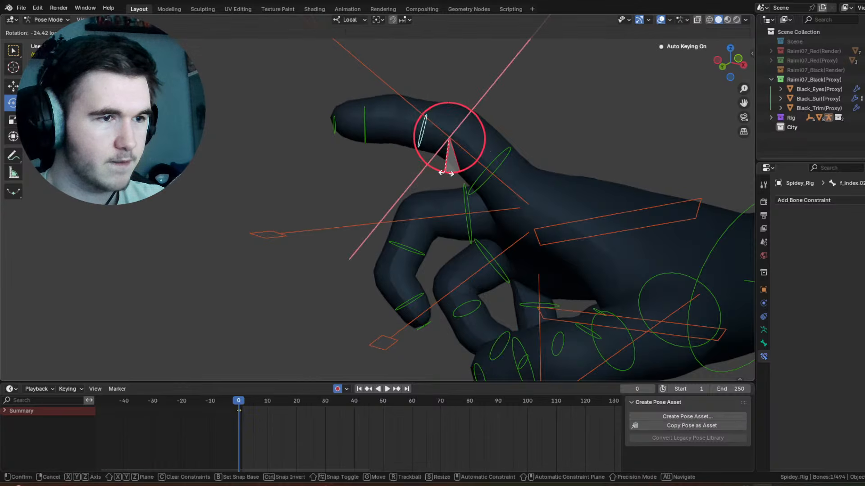
{"action": "left_click", "coordinate": [444, 167]}
Step: Check the whole pose without overlays and turn the right hand's FK control with a trackball rotation of -51° and 23.5°
{"action": "scroll", "coordinate": [477, 172], "scroll_direction": "down", "scroll_amount": 5}
{"action": "left_click", "coordinate": [661, 19]}
{"action": "scroll", "coordinate": [585, 172], "scroll_direction": "down", "scroll_amount": 4}
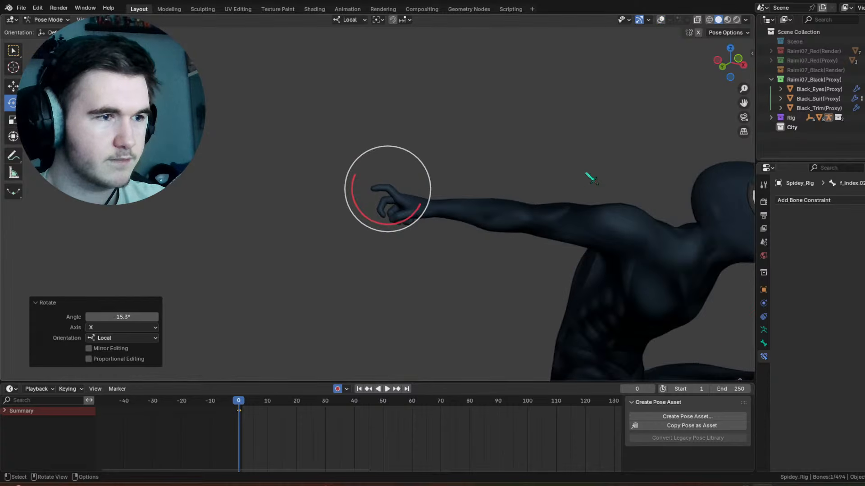
{"action": "middle_click_drag", "start_coordinate": [586, 172], "coordinate": [453, 180], "text": "shift"}
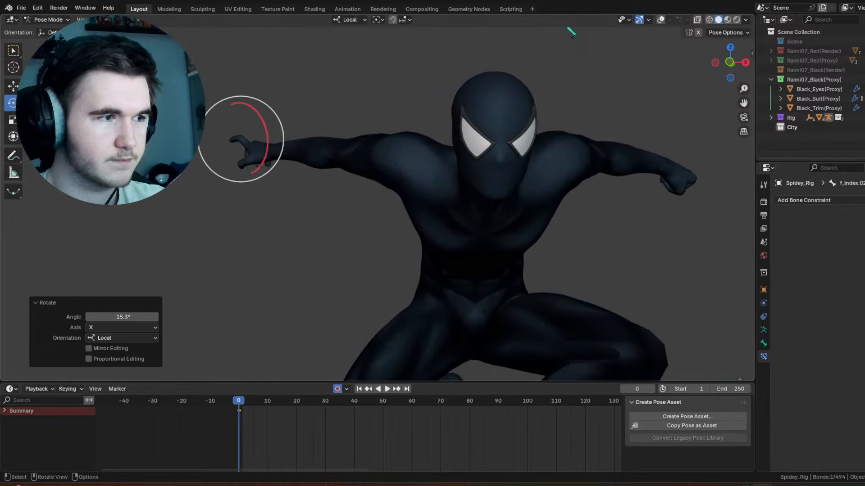
{"action": "left_click", "coordinate": [662, 20]}
{"action": "left_click", "coordinate": [274, 146]}
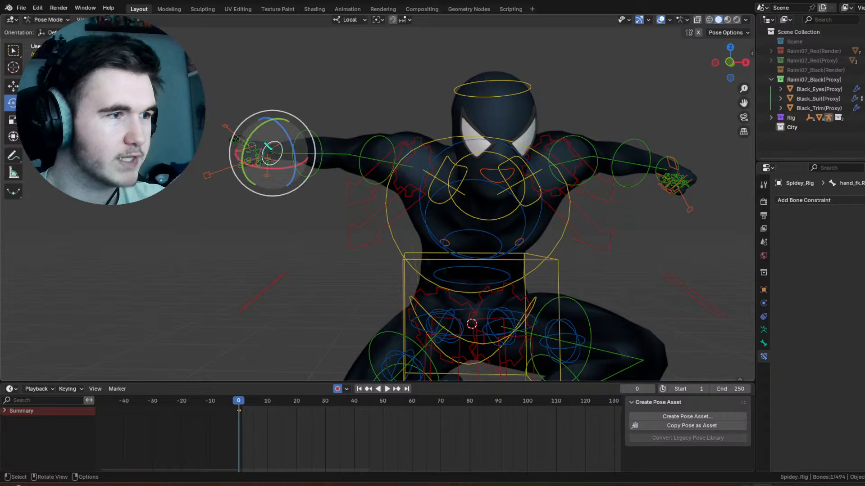
{"action": "left_click_drag", "start_coordinate": [265, 143], "coordinate": [279, 107]}
{"action": "left_click", "coordinate": [279, 108]}
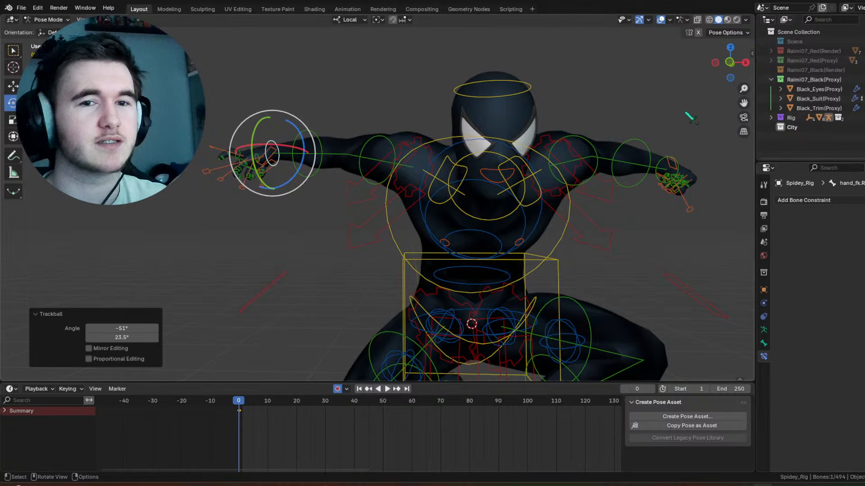
Step: Refine the right hand's orientation with overlays hidden, ending with a -10.3°, -10.3° trackball rotation, and restore the overlays
{"action": "left_click", "coordinate": [660, 19]}
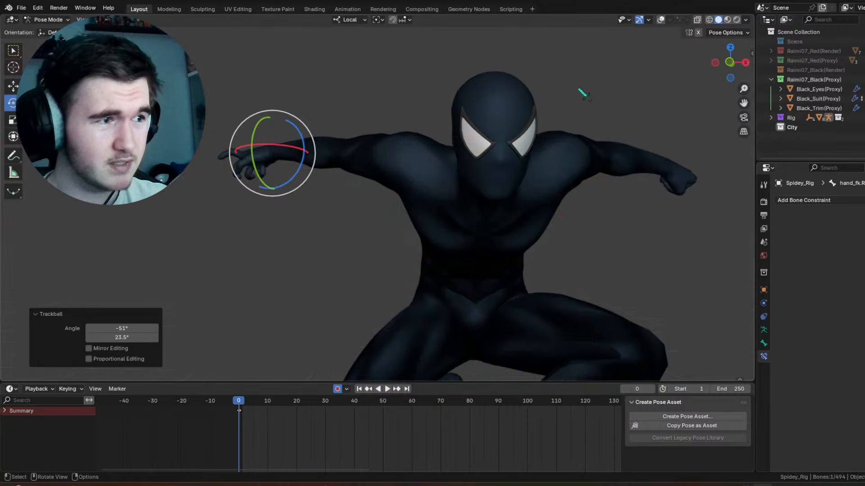
{"action": "key", "text": "g"}
{"action": "left_click_drag", "start_coordinate": [275, 157], "coordinate": [278, 193]}
{"action": "mouse_move", "coordinate": [288, 130]}
{"action": "left_mouse_down"}
{"action": "mouse_move", "coordinate": [291, 137]}
{"action": "mouse_move", "coordinate": [274, 121]}
{"action": "mouse_move", "coordinate": [301, 122]}
{"action": "mouse_move", "coordinate": [293, 114]}
{"action": "left_mouse_up"}
{"action": "left_click_drag", "start_coordinate": [273, 170], "coordinate": [267, 163]}
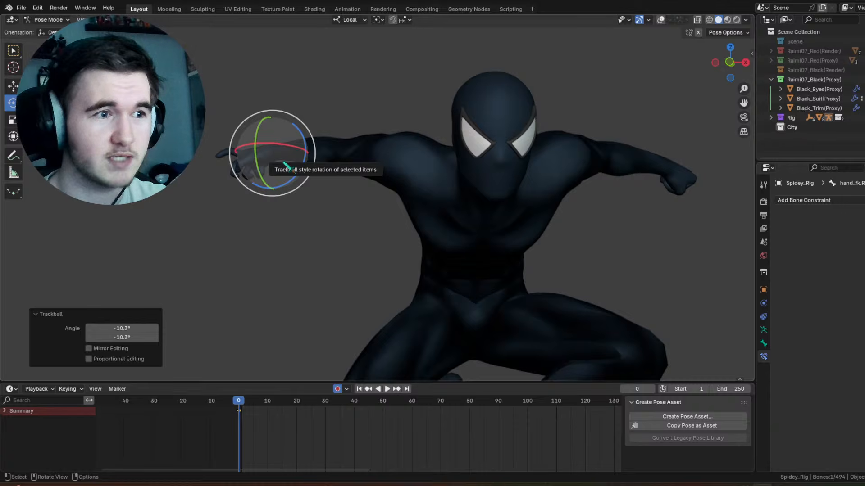
{"action": "left_click", "coordinate": [660, 19]}
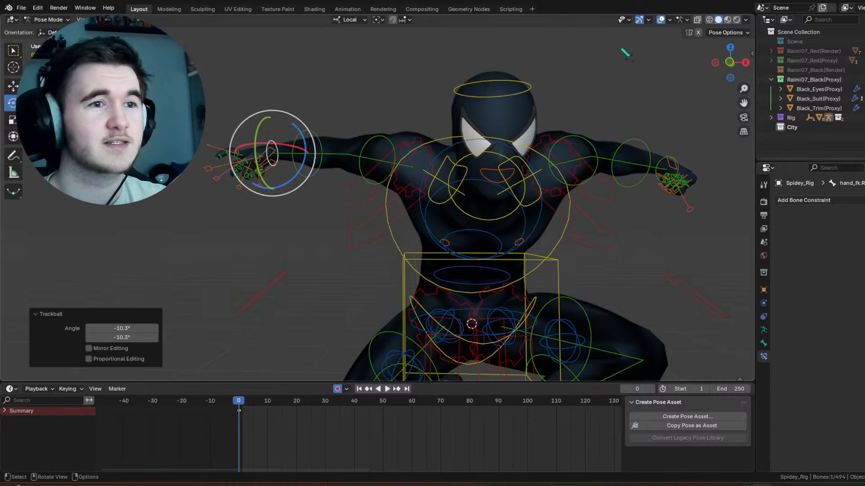
Step: Copy the pose of all the right hand and finger controls and paste it flipped on the X axis onto the left hand
{"action": "middle_click_drag", "start_coordinate": [239, 136], "coordinate": [295, 171]}
{"action": "scroll", "coordinate": [295, 172], "scroll_direction": "up", "scroll_amount": 3}
{"action": "middle_click_drag", "start_coordinate": [295, 171], "coordinate": [320, 182]}
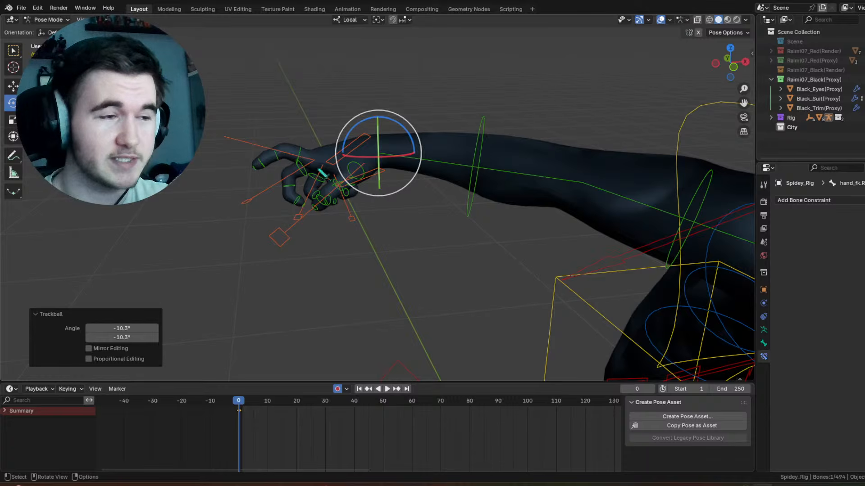
{"action": "left_click_drag", "start_coordinate": [204, 93], "coordinate": [320, 286]}
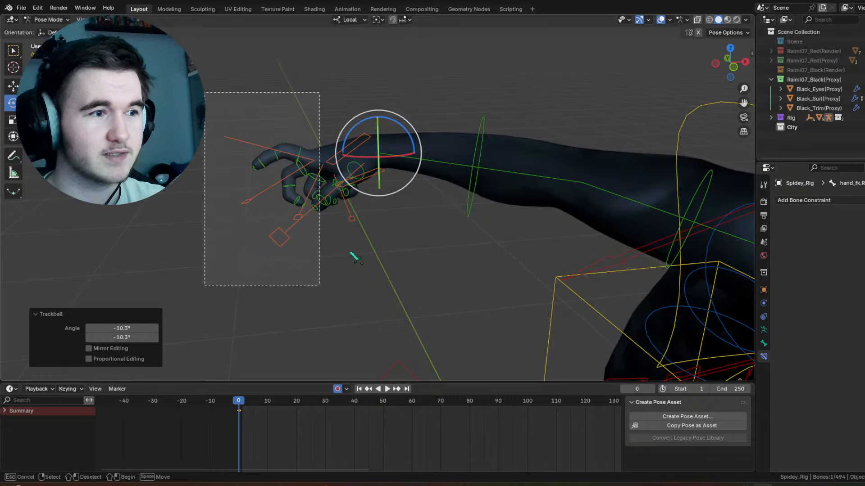
{"action": "left_click_drag", "start_coordinate": [409, 257], "coordinate": [171, 170]}
{"action": "middle_click_drag", "start_coordinate": [406, 201], "coordinate": [419, 197]}
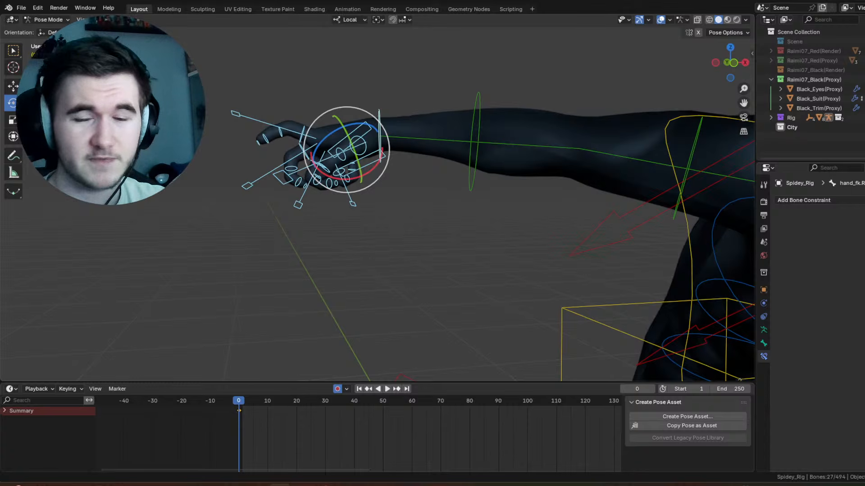
{"action": "right_click", "coordinate": [363, 132]}
{"action": "left_click", "coordinate": [338, 116]}
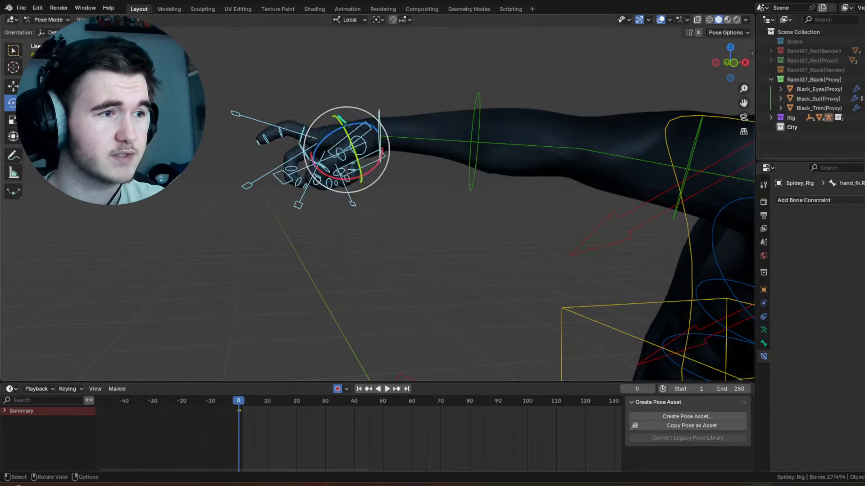
{"action": "right_click", "coordinate": [347, 153]}
{"action": "left_click", "coordinate": [363, 173]}
{"action": "scroll", "coordinate": [365, 180], "scroll_direction": "down", "scroll_amount": 3}
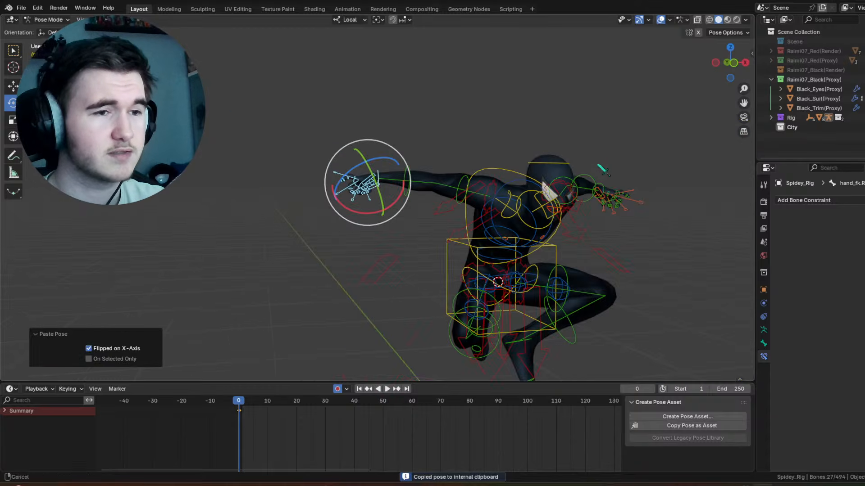
Step: Examine the mirrored left hand and the overall pose from several angles without overlays, and show the overlays again
{"action": "middle_click_drag", "start_coordinate": [598, 166], "coordinate": [571, 194]}
{"action": "left_click", "coordinate": [636, 68]}
{"action": "left_click", "coordinate": [660, 20]}
{"action": "middle_click_drag", "start_coordinate": [430, 203], "coordinate": [500, 207]}
{"action": "scroll", "coordinate": [461, 207], "scroll_direction": "up", "scroll_amount": 6}
{"action": "middle_click_drag", "start_coordinate": [645, 174], "coordinate": [482, 68], "text": "shift"}
{"action": "middle_click_drag", "start_coordinate": [467, 135], "coordinate": [362, 138]}
{"action": "scroll", "coordinate": [361, 140], "scroll_direction": "down", "scroll_amount": 5}
{"action": "left_click", "coordinate": [660, 20]}
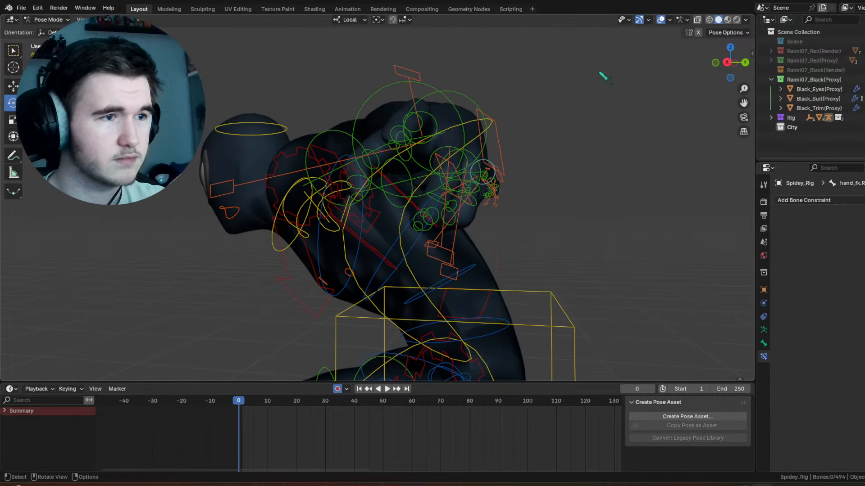
Step: Adjust the rotation of the left arm's upper arm and forearm FK controls from the side
{"action": "left_click", "coordinate": [420, 108]}
{"action": "left_click_drag", "start_coordinate": [430, 138], "coordinate": [430, 154]}
{"action": "left_click", "coordinate": [463, 134]}
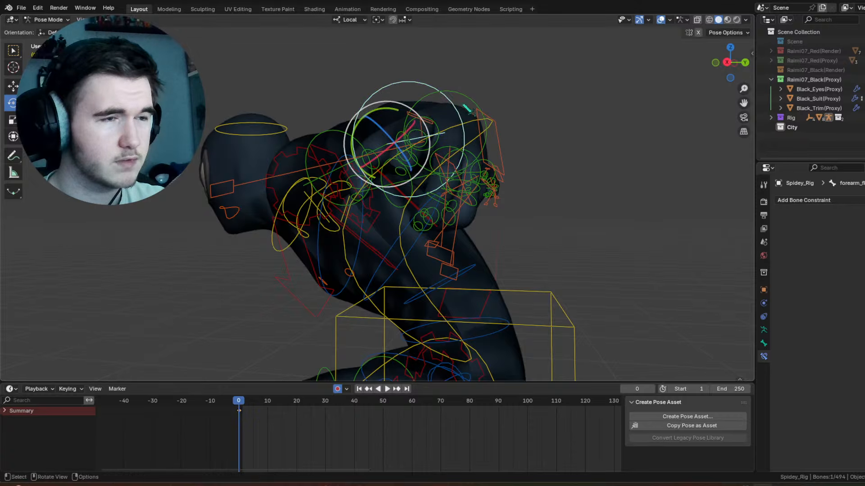
{"action": "middle_click_drag", "start_coordinate": [464, 107], "coordinate": [501, 158]}
Step: Turn the left hand's FK control with a trackball rotation of -26.4° and 13.8°, and check the pose without overlays
{"action": "left_click", "coordinate": [469, 74]}
{"action": "left_click", "coordinate": [474, 92]}
{"action": "left_click_drag", "start_coordinate": [478, 153], "coordinate": [490, 135]}
{"action": "middle_click_drag", "start_coordinate": [492, 153], "coordinate": [506, 130]}
{"action": "scroll", "coordinate": [503, 181], "scroll_direction": "down", "scroll_amount": 5}
{"action": "left_click", "coordinate": [661, 19]}
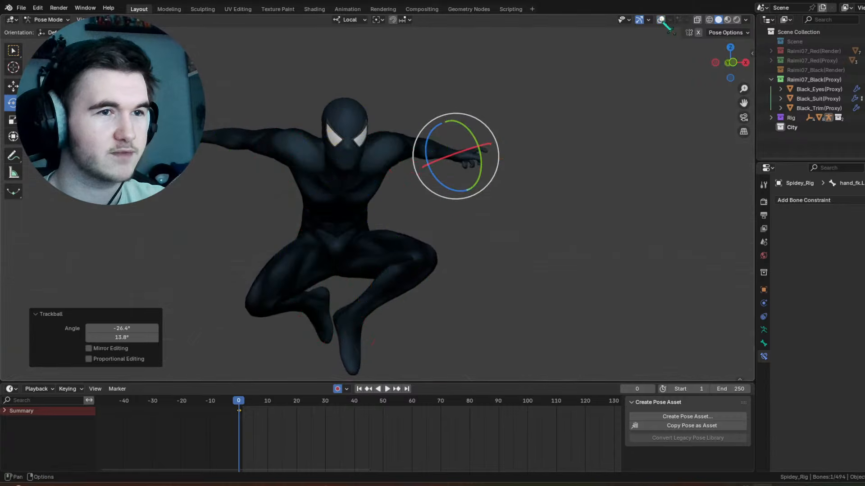
{"action": "middle_click_drag", "start_coordinate": [536, 163], "coordinate": [594, 52]}
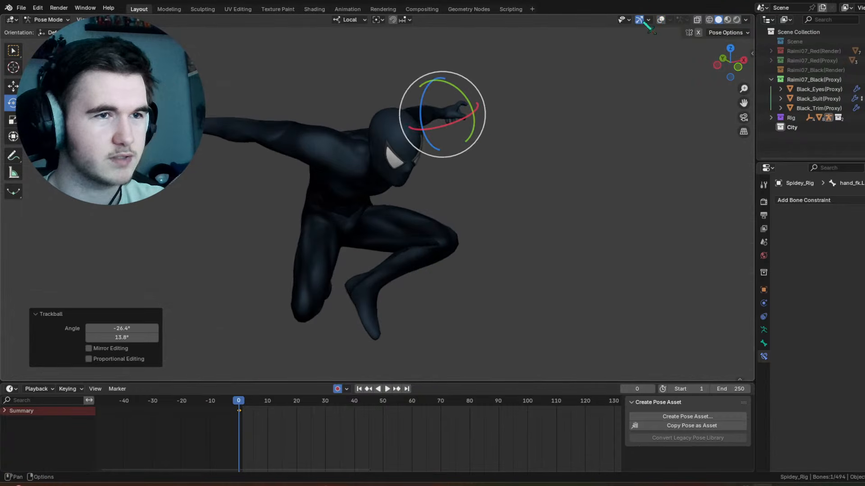
{"action": "left_click", "coordinate": [661, 20]}
Step: Bend the right forearm's FK control by 31.1° around its local X axis
{"action": "left_click", "coordinate": [256, 149]}
{"action": "middle_click_drag", "start_coordinate": [255, 149], "coordinate": [332, 105]}
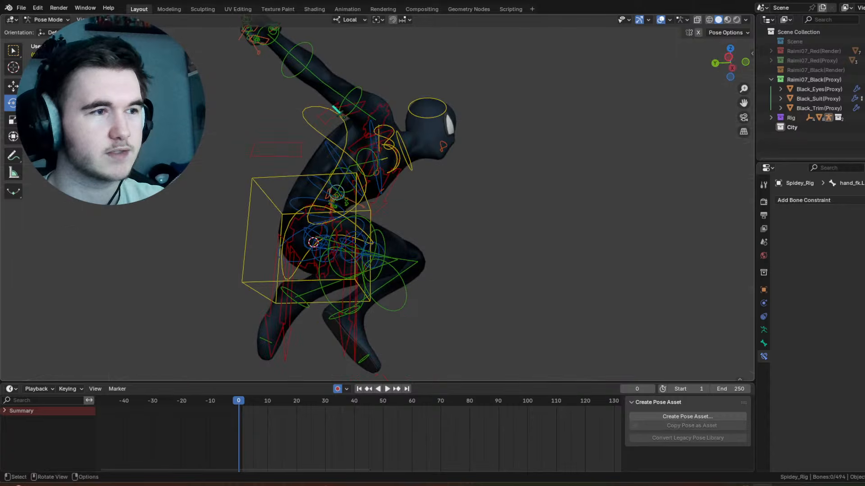
{"action": "left_click", "coordinate": [336, 70]}
{"action": "middle_click_drag", "start_coordinate": [344, 70], "coordinate": [338, 93]}
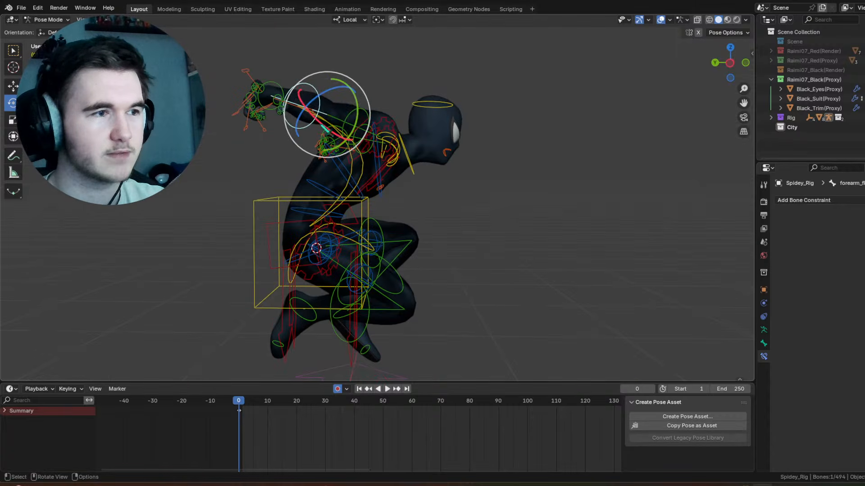
{"action": "left_click_drag", "start_coordinate": [316, 118], "coordinate": [361, 153]}
{"action": "middle_click_drag", "start_coordinate": [401, 155], "coordinate": [348, 143]}
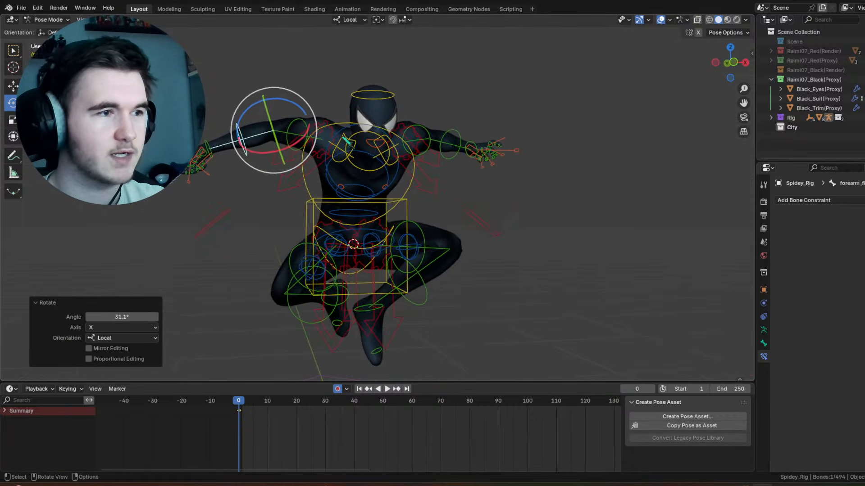
Step: Rotate the right upper arm's FK control 29.3° around local Y and -10.3° around the view axis
{"action": "left_click", "coordinate": [308, 128]}
{"action": "left_click_drag", "start_coordinate": [301, 127], "coordinate": [306, 109]}
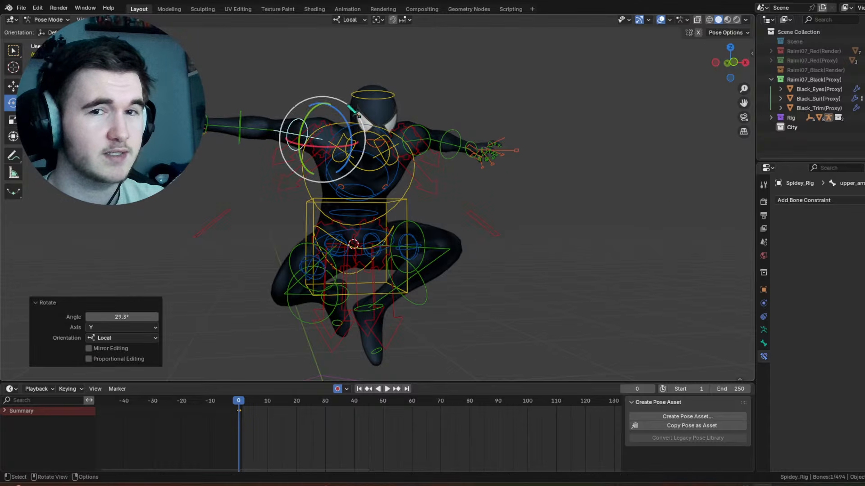
{"action": "left_click_drag", "start_coordinate": [359, 117], "coordinate": [346, 103]}
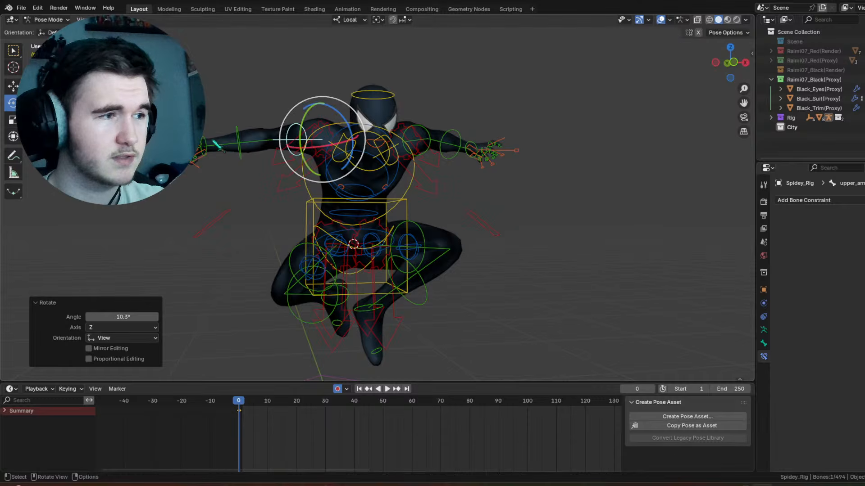
Step: Twist the right hand's FK control by -48.7° around its local Y axis
{"action": "left_click", "coordinate": [217, 145]}
{"action": "key", "text": "r"}
{"action": "key", "text": "y"}
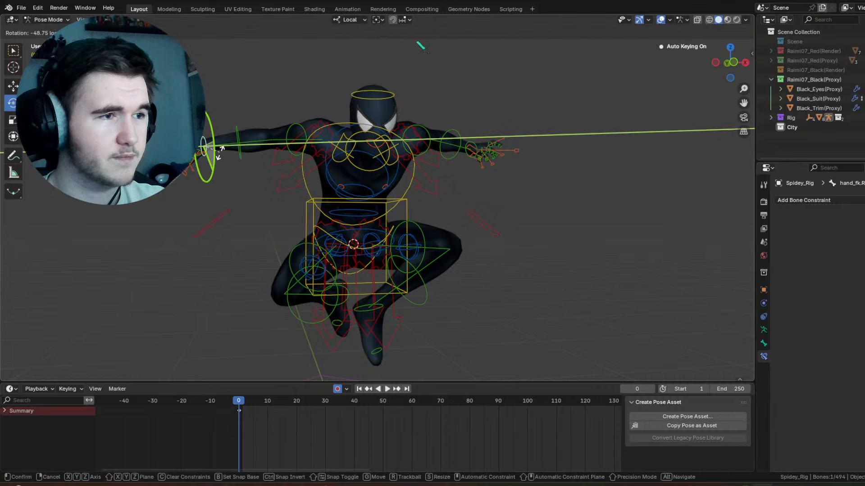
{"action": "left_click", "coordinate": [219, 153]}
Step: Examine the whole pose from the front, the back and close to the right hand without overlays, and restore the overlays
{"action": "left_click", "coordinate": [660, 20]}
{"action": "mouse_move", "coordinate": [562, 142]}
{"action": "middle_mouse_down"}
{"action": "mouse_move", "coordinate": [528, 142]}
{"action": "mouse_move", "coordinate": [573, 148]}
{"action": "middle_mouse_up"}
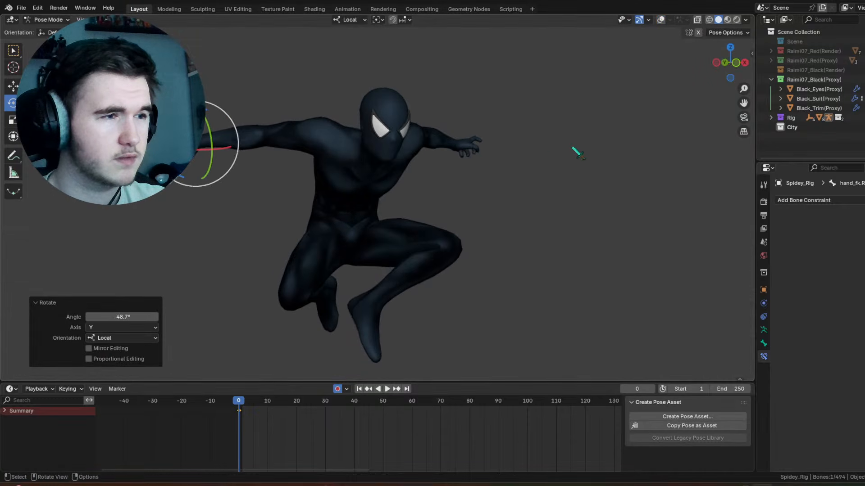
{"action": "left_click", "coordinate": [484, 180]}
{"action": "middle_click_drag", "start_coordinate": [484, 180], "coordinate": [452, 193]}
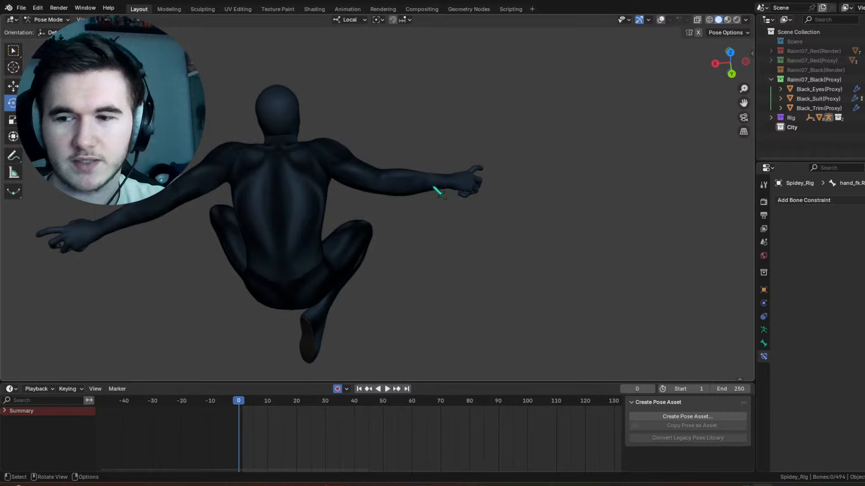
{"action": "middle_click_drag", "start_coordinate": [290, 167], "coordinate": [256, 207], "text": "shift"}
{"action": "scroll", "coordinate": [406, 205], "scroll_direction": "up", "scroll_amount": 3}
{"action": "middle_click_drag", "start_coordinate": [499, 236], "coordinate": [412, 171], "text": "shift"}
{"action": "scroll", "coordinate": [412, 170], "scroll_direction": "up", "scroll_amount": 1}
{"action": "middle_click_drag", "start_coordinate": [412, 169], "coordinate": [390, 159]}
{"action": "left_click", "coordinate": [661, 20]}
Step: Scale the right index finger's master control by 1.161 and rotate it 30° around local X
{"action": "middle_click_drag", "start_coordinate": [363, 108], "coordinate": [455, 164], "text": "shift"}
{"action": "scroll", "coordinate": [455, 164], "scroll_direction": "up", "scroll_amount": 2}
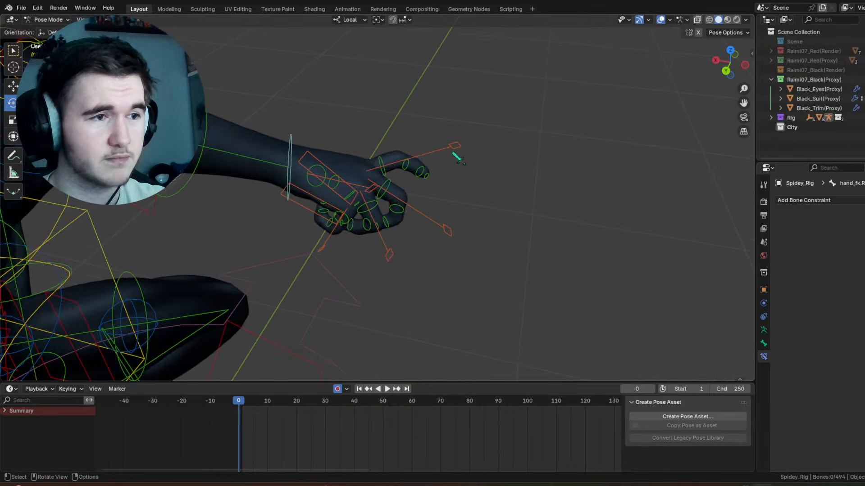
{"action": "left_click", "coordinate": [453, 152]}
{"action": "scroll", "coordinate": [518, 186], "scroll_direction": "up", "scroll_amount": 6}
{"action": "middle_click_drag", "start_coordinate": [570, 184], "coordinate": [523, 182]}
{"action": "key", "text": "s"}
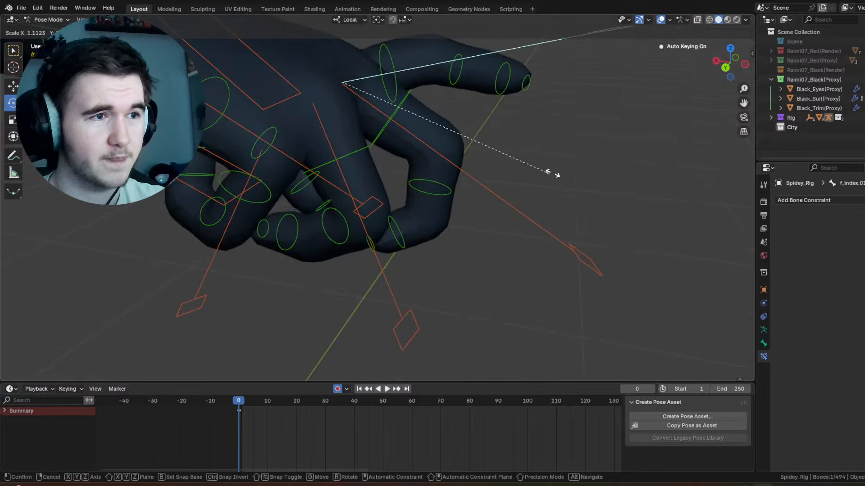
{"action": "left_click", "coordinate": [564, 168]}
{"action": "key", "text": "r"}
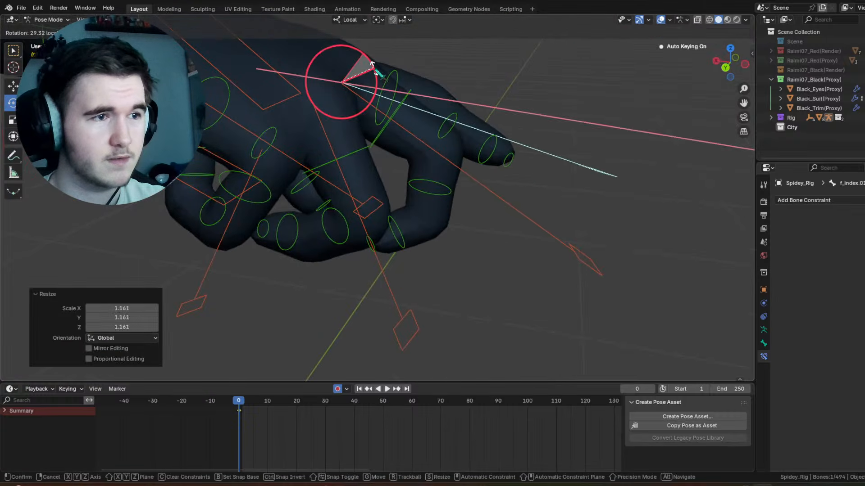
{"action": "left_click_drag", "start_coordinate": [373, 69], "coordinate": [374, 70]}
Step: Scale the right index finger's master control by 0.866 and rotate it -8.65° around local X
{"action": "middle_click_drag", "start_coordinate": [356, 180], "coordinate": [525, 188]}
{"action": "key", "text": "s"}
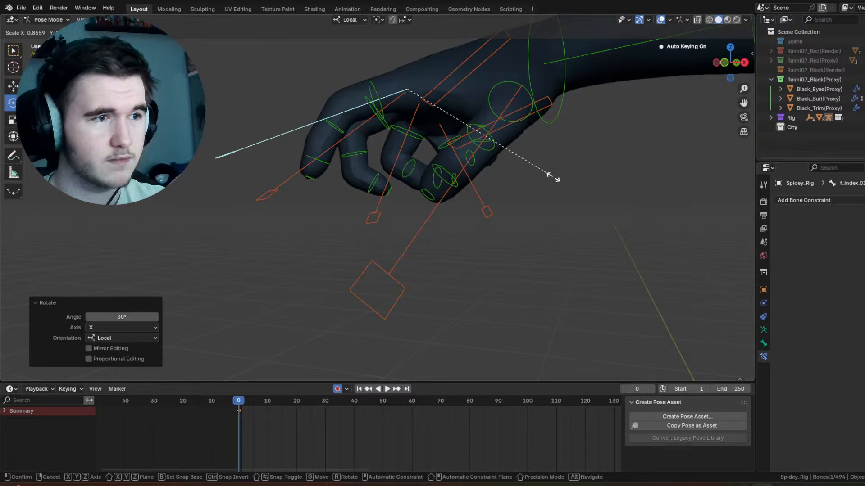
{"action": "left_click", "coordinate": [558, 183]}
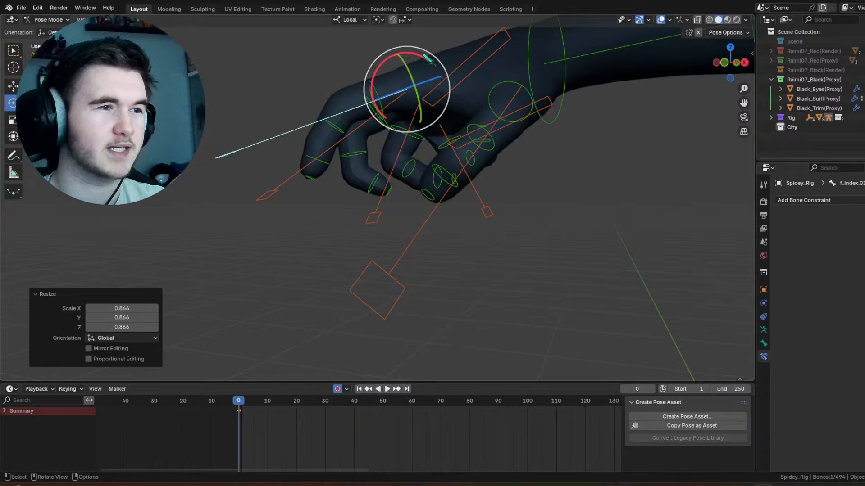
{"action": "left_click_drag", "start_coordinate": [420, 54], "coordinate": [428, 58]}
{"action": "scroll", "coordinate": [473, 158], "scroll_direction": "down", "scroll_amount": 4}
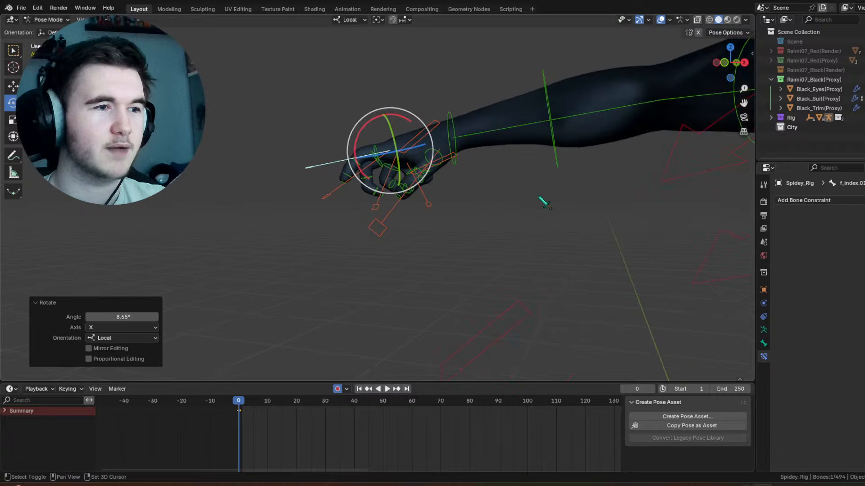
Step: Turn the right upper arm's FK control with a trackball rotation of 17.2° and 2.29°, and check the pose without overlays
{"action": "scroll", "coordinate": [367, 190], "scroll_direction": "down", "scroll_amount": 4}
{"action": "middle_click_drag", "start_coordinate": [543, 201], "coordinate": [411, 209], "text": "shift"}
{"action": "left_click", "coordinate": [477, 150]}
{"action": "middle_click_drag", "start_coordinate": [477, 150], "coordinate": [390, 156]}
{"action": "mouse_move", "coordinate": [399, 143]}
{"action": "left_mouse_down"}
{"action": "mouse_move", "coordinate": [387, 142]}
{"action": "mouse_move", "coordinate": [388, 162]}
{"action": "mouse_move", "coordinate": [399, 160]}
{"action": "left_mouse_up"}
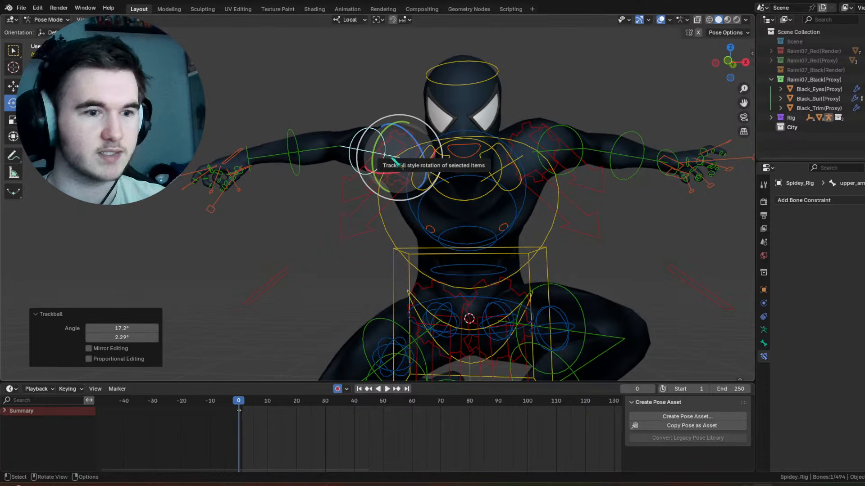
{"action": "left_click", "coordinate": [662, 20]}
{"action": "scroll", "coordinate": [532, 162], "scroll_direction": "down", "scroll_amount": 3}
{"action": "middle_click_drag", "start_coordinate": [522, 169], "coordinate": [553, 194]}
{"action": "middle_click_drag", "start_coordinate": [553, 194], "coordinate": [505, 161], "text": "shift"}
{"action": "scroll", "coordinate": [510, 163], "scroll_direction": "up", "scroll_amount": 5}
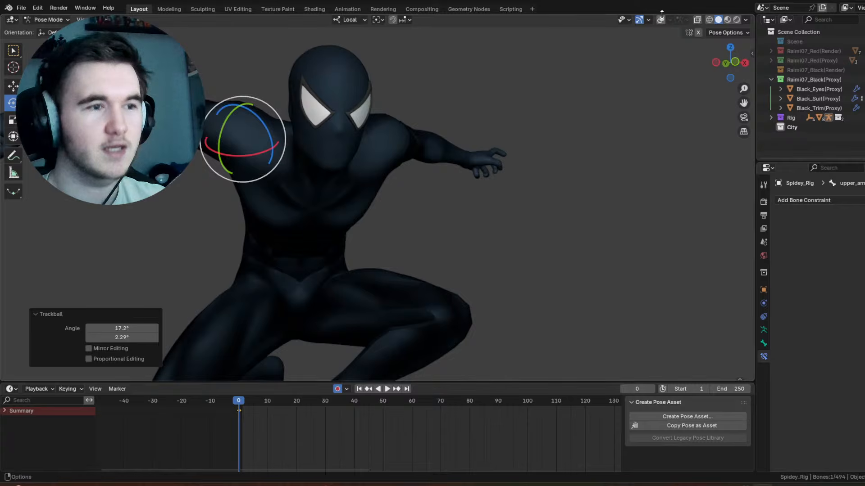
{"action": "left_click", "coordinate": [661, 20]}
Step: Turn the left hand's FK control with a trackball rotation of 19.5° and 7.45°
{"action": "scroll", "coordinate": [586, 129], "scroll_direction": "down", "scroll_amount": 2}
{"action": "middle_click_drag", "start_coordinate": [580, 135], "coordinate": [451, 167]}
{"action": "left_click", "coordinate": [507, 142]}
{"action": "scroll", "coordinate": [427, 173], "scroll_direction": "up", "scroll_amount": 2}
{"action": "left_click_drag", "start_coordinate": [484, 75], "coordinate": [490, 90]}
{"action": "middle_click_drag", "start_coordinate": [491, 91], "coordinate": [518, 172], "text": "shift"}
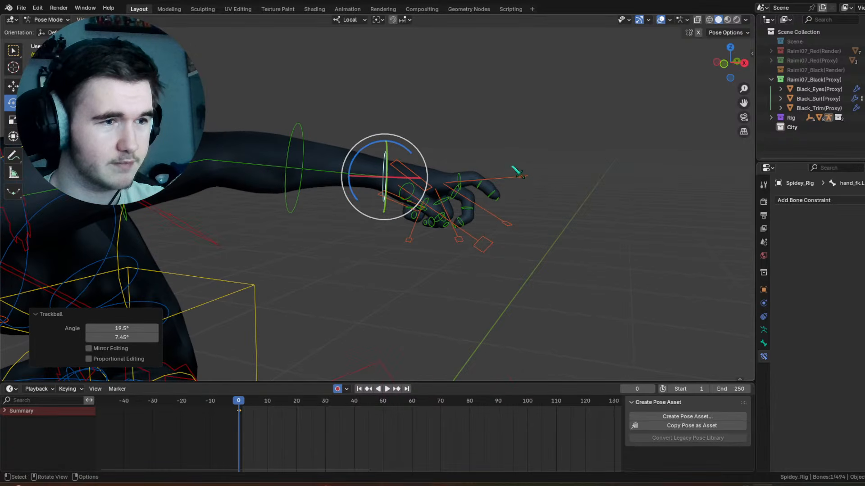
Step: Rotate the left index finger's master control 4.77° around local X and scale it by 0.777 to curl the finger
{"action": "left_click", "coordinate": [520, 181]}
{"action": "scroll", "coordinate": [536, 190], "scroll_direction": "up", "scroll_amount": 4}
{"action": "mouse_move", "coordinate": [560, 182]}
{"action": "left_mouse_down"}
{"action": "mouse_move", "coordinate": [554, 198]}
{"action": "mouse_move", "coordinate": [557, 179]}
{"action": "left_mouse_up"}
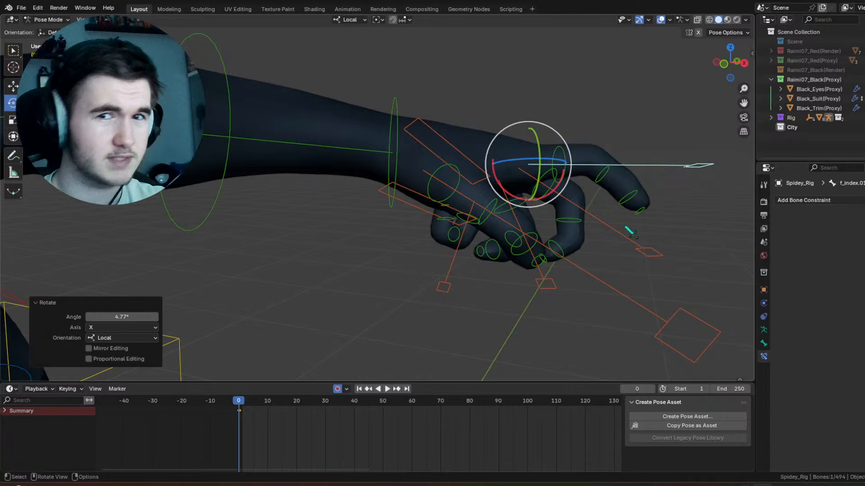
{"action": "left_click", "coordinate": [642, 205]}
{"action": "left_click_drag", "start_coordinate": [624, 221], "coordinate": [633, 215]}
{"action": "left_click", "coordinate": [648, 168]}
{"action": "key", "text": "s"}
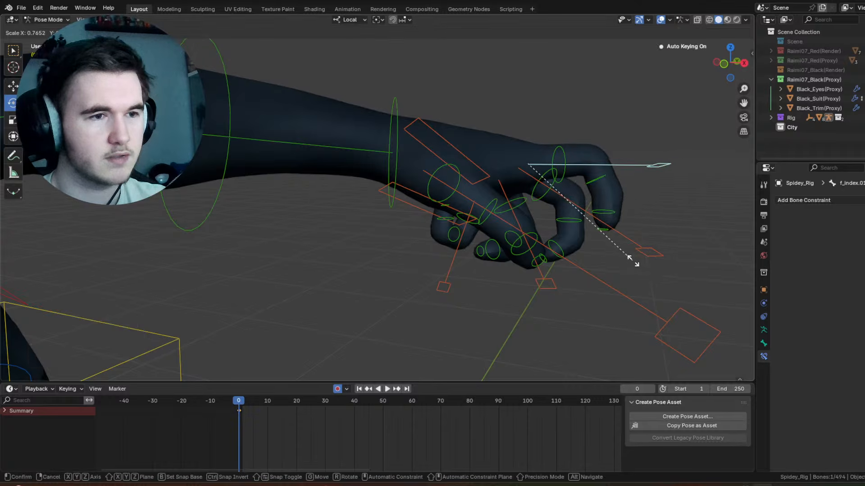
{"action": "left_click", "coordinate": [639, 263]}
{"action": "scroll", "coordinate": [606, 231], "scroll_direction": "down", "scroll_amount": 7}
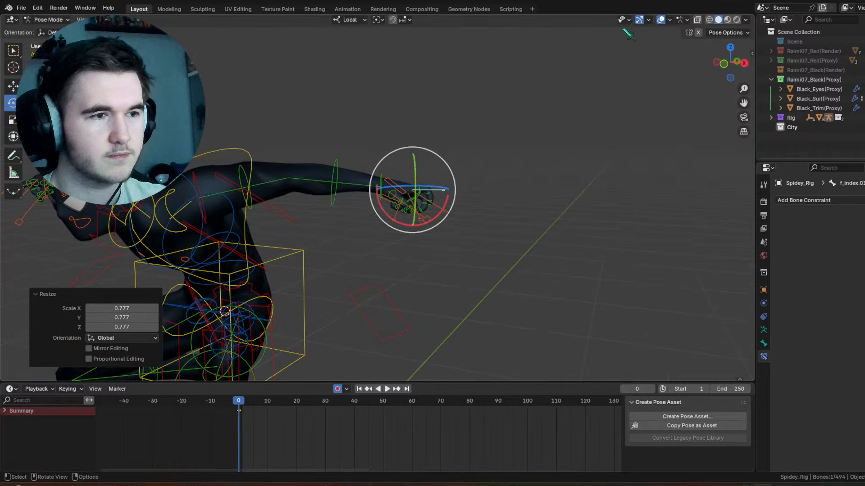
Step: Examine the left hand's finger pose from the palm side without overlays, and show the overlays again
{"action": "left_click", "coordinate": [661, 20]}
{"action": "middle_click_drag", "start_coordinate": [468, 277], "coordinate": [497, 199]}
{"action": "scroll", "coordinate": [497, 198], "scroll_direction": "up", "scroll_amount": 4}
{"action": "middle_click_drag", "start_coordinate": [577, 181], "coordinate": [516, 168]}
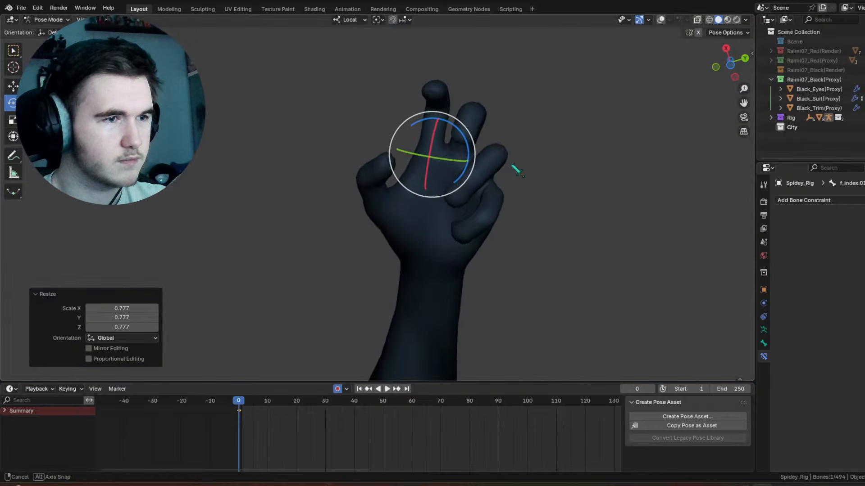
{"action": "scroll", "coordinate": [522, 171], "scroll_direction": "up", "scroll_amount": 3}
{"action": "left_click", "coordinate": [661, 19]}
{"action": "middle_click_drag", "start_coordinate": [559, 228], "coordinate": [493, 227], "text": "shift"}
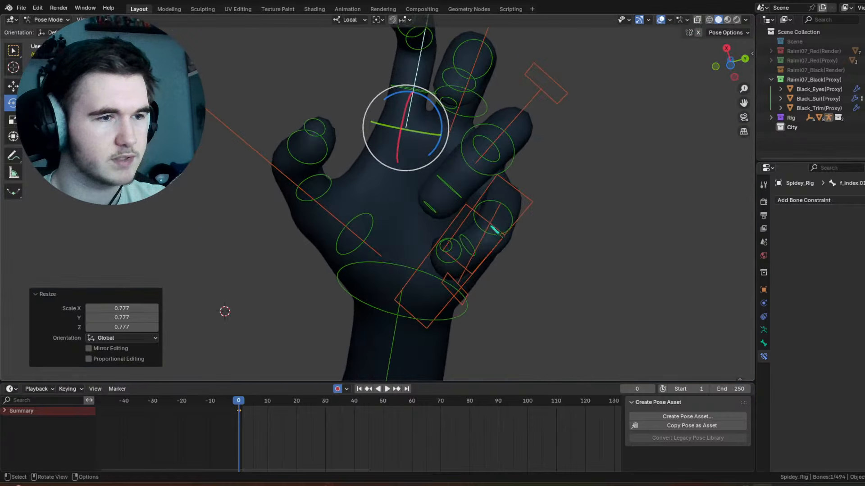
Step: Adjust the left little finger's rotation and select the left ring finger's master control
{"action": "left_click", "coordinate": [495, 213]}
{"action": "left_click_drag", "start_coordinate": [504, 197], "coordinate": [527, 178]}
{"action": "left_click", "coordinate": [541, 89]}
{"action": "middle_click_drag", "start_coordinate": [513, 231], "coordinate": [458, 270]}
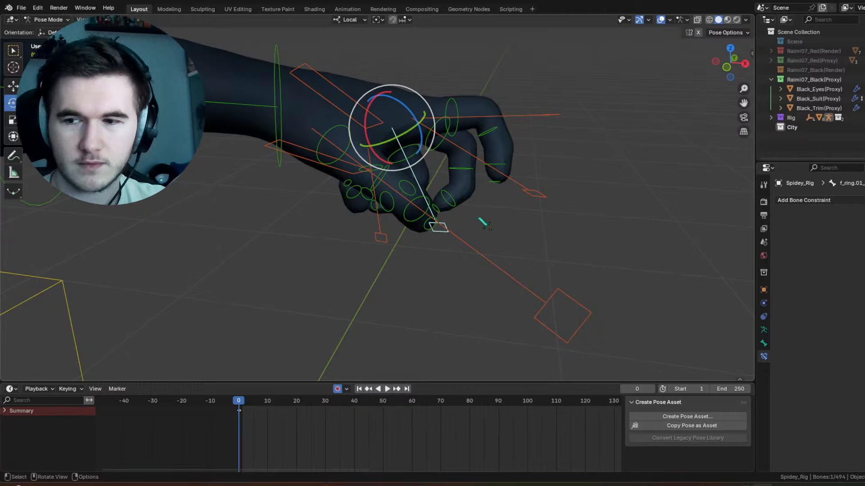
Step: Check the full pose from the front and the crouched legs from the side without overlays
{"action": "scroll", "coordinate": [471, 217], "scroll_direction": "down", "scroll_amount": 9}
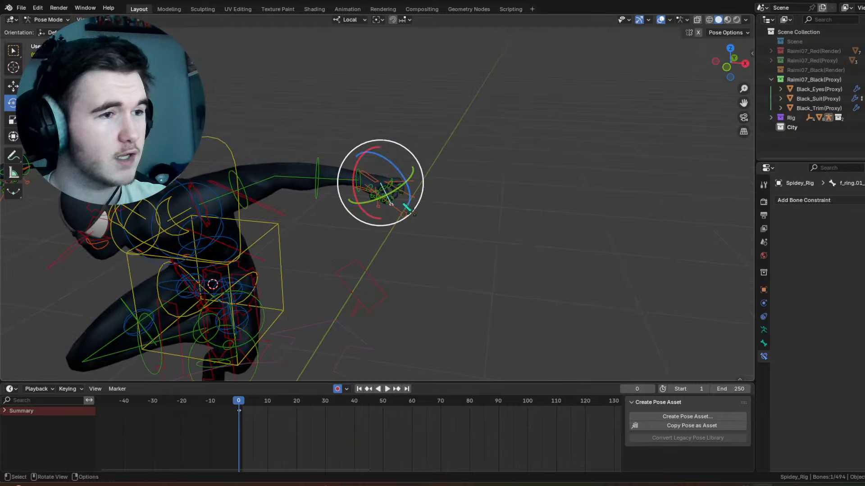
{"action": "middle_click_drag", "start_coordinate": [372, 247], "coordinate": [493, 216], "text": "shift"}
{"action": "left_click", "coordinate": [660, 20]}
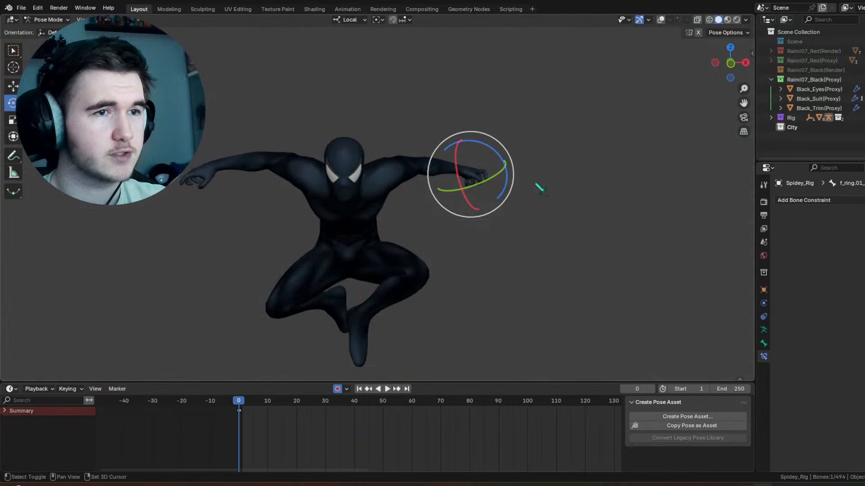
{"action": "middle_click_drag", "start_coordinate": [376, 299], "coordinate": [407, 213], "text": "shift"}
{"action": "middle_click_drag", "start_coordinate": [407, 213], "coordinate": [484, 214]}
{"action": "scroll", "coordinate": [466, 237], "scroll_direction": "up", "scroll_amount": 4}
{"action": "middle_click_drag", "start_coordinate": [376, 230], "coordinate": [538, 239]}
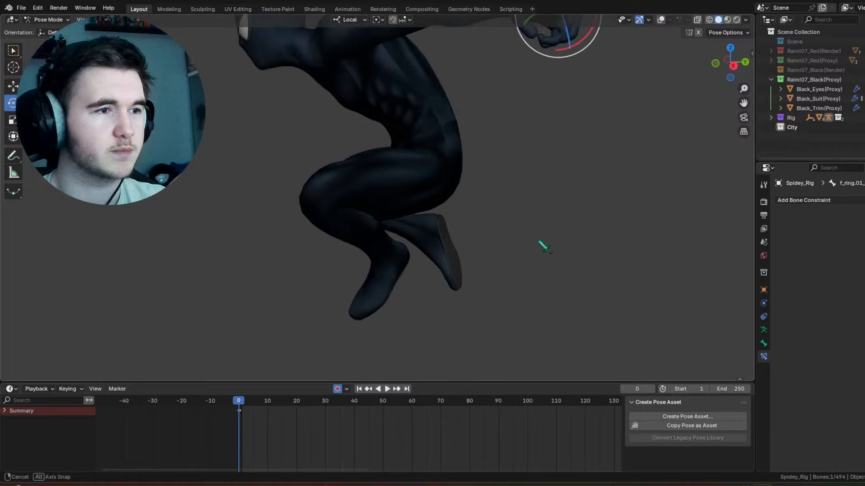
Step: Show the overlays again and rotate the left toe's FK control 14.8° around its local X axis
{"action": "left_click", "coordinate": [661, 19]}
{"action": "middle_click_drag", "start_coordinate": [509, 222], "coordinate": [492, 202]}
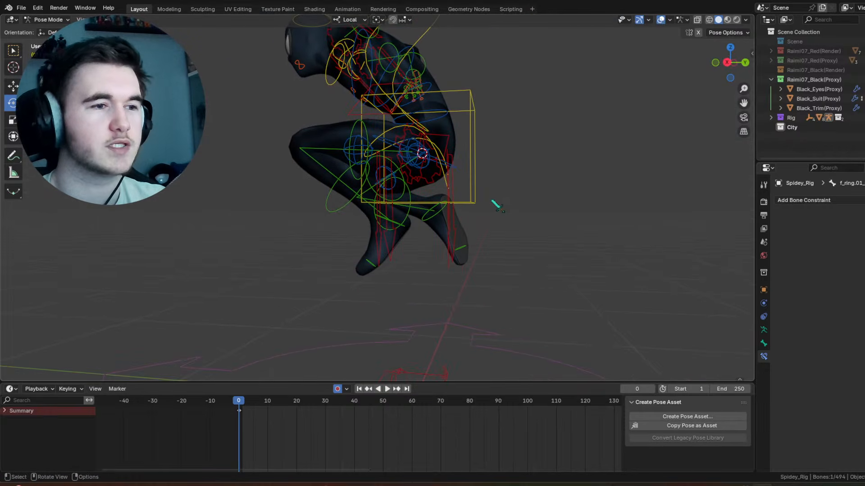
{"action": "scroll", "coordinate": [389, 225], "scroll_direction": "up", "scroll_amount": 3}
{"action": "middle_click_drag", "start_coordinate": [389, 225], "coordinate": [405, 209], "text": "shift"}
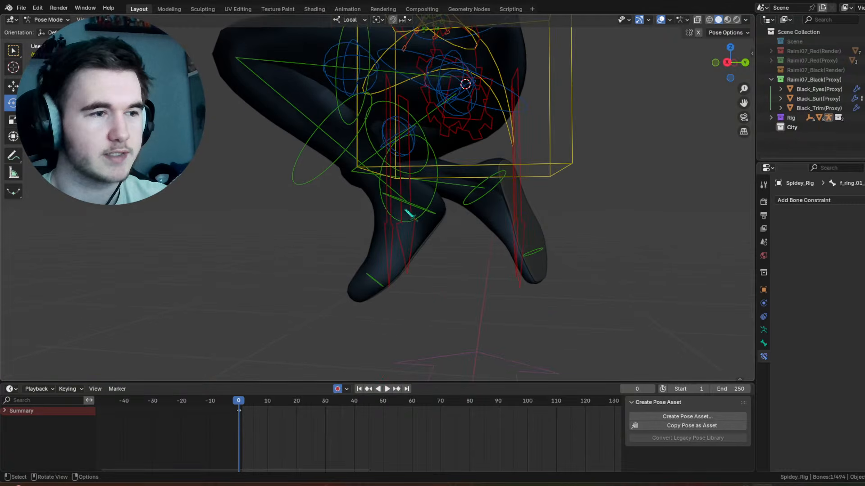
{"action": "left_click", "coordinate": [382, 274]}
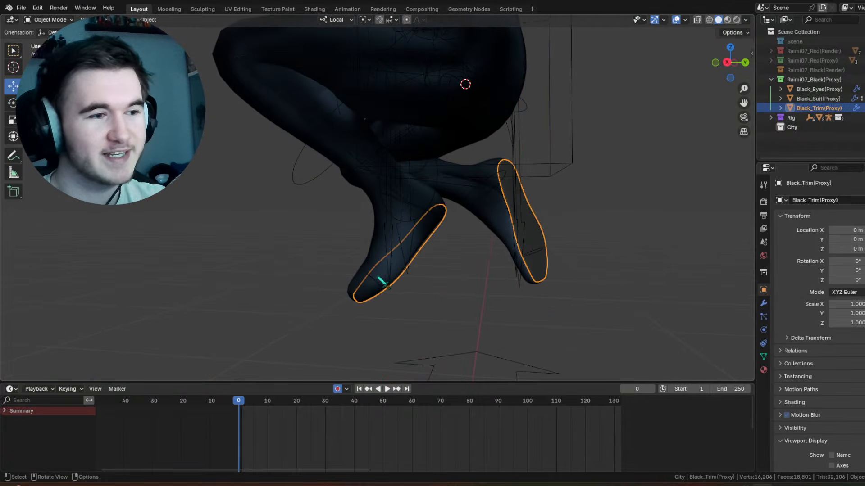
{"action": "left_click", "coordinate": [376, 282]}
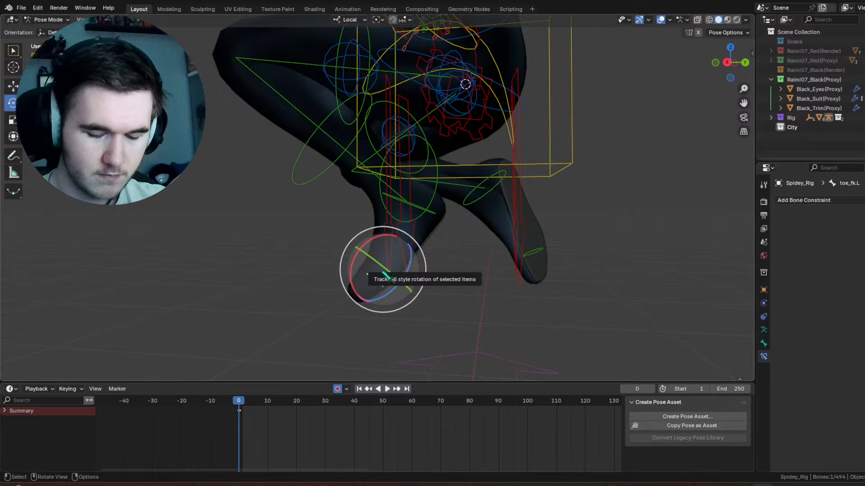
{"action": "middle_click_drag", "start_coordinate": [388, 276], "coordinate": [500, 276]}
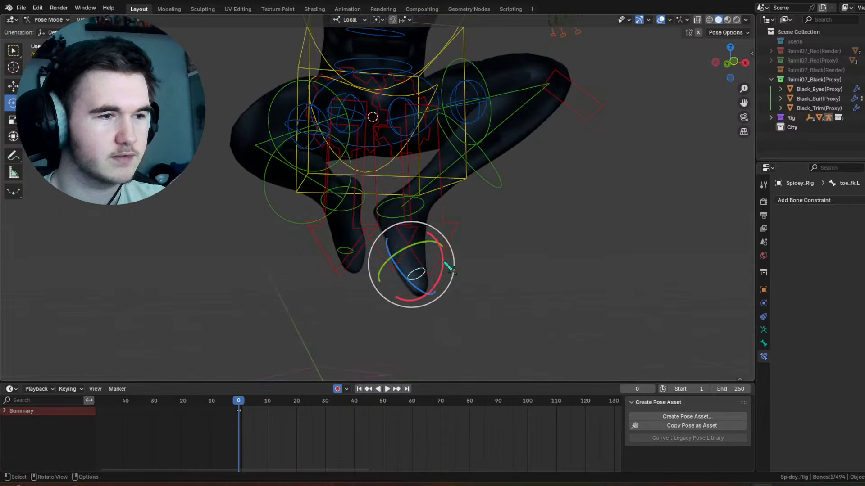
{"action": "left_click_drag", "start_coordinate": [446, 268], "coordinate": [446, 249]}
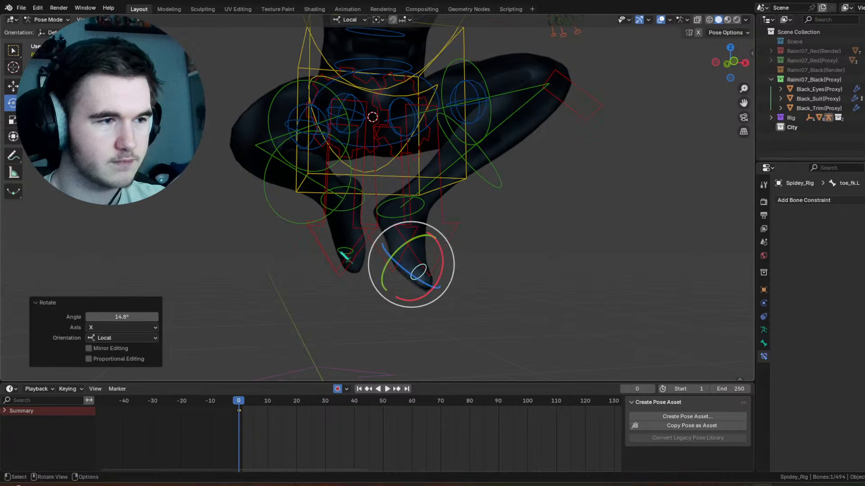
Step: Rotate the right toe's FK control 22.3° around its local X axis
{"action": "left_click", "coordinate": [341, 250]}
{"action": "middle_click_drag", "start_coordinate": [312, 275], "coordinate": [336, 280]}
{"action": "left_click_drag", "start_coordinate": [377, 208], "coordinate": [387, 214]}
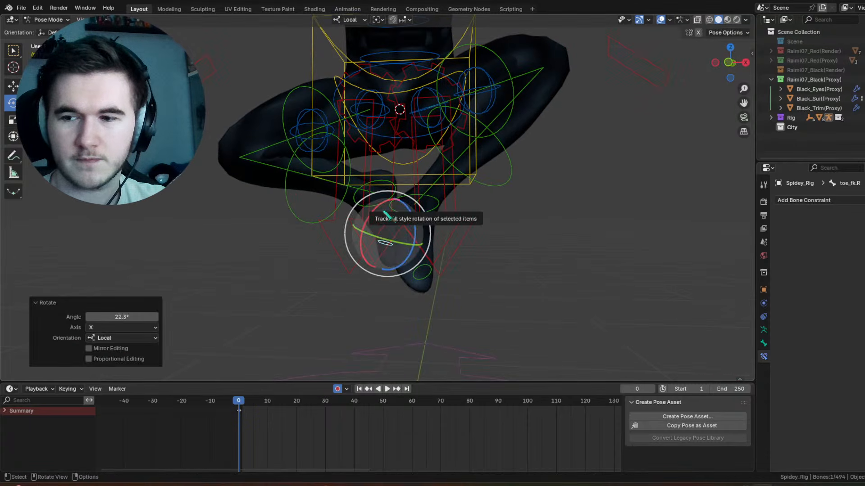
Step: Rotate the right shoulder control by trackball −16.6° and 0°, checking the upper body with the overlays hidden
{"action": "middle_click_drag", "start_coordinate": [386, 215], "coordinate": [455, 193]}
{"action": "scroll", "coordinate": [455, 193], "scroll_direction": "up", "scroll_amount": 2}
{"action": "left_click", "coordinate": [496, 158]}
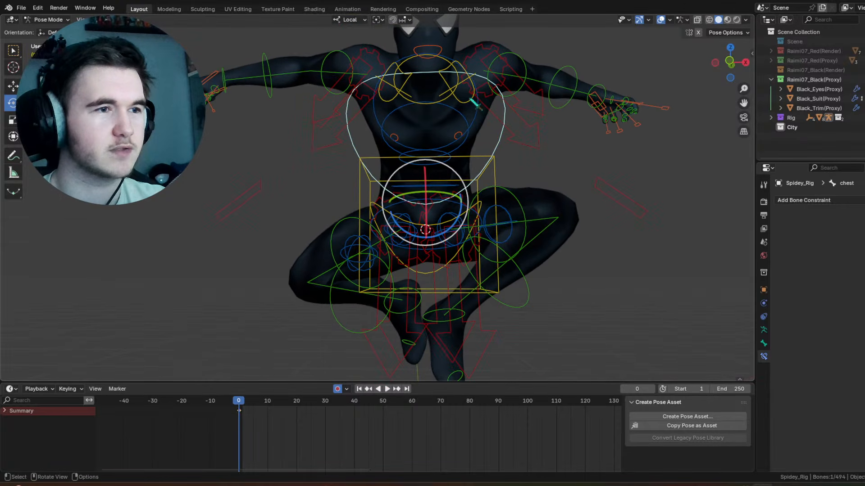
{"action": "left_click", "coordinate": [474, 108]}
{"action": "left_click", "coordinate": [418, 92]}
{"action": "left_click", "coordinate": [399, 86]}
{"action": "middle_click_drag", "start_coordinate": [399, 87], "coordinate": [402, 200]}
{"action": "mouse_move", "coordinate": [398, 213]}
{"action": "left_mouse_down"}
{"action": "mouse_move", "coordinate": [389, 204]}
{"action": "mouse_move", "coordinate": [397, 202]}
{"action": "left_mouse_up"}
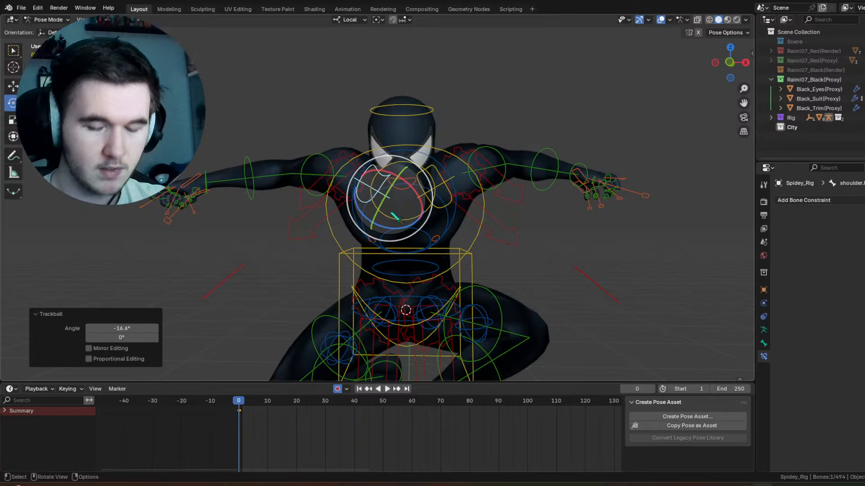
{"action": "left_click", "coordinate": [660, 20]}
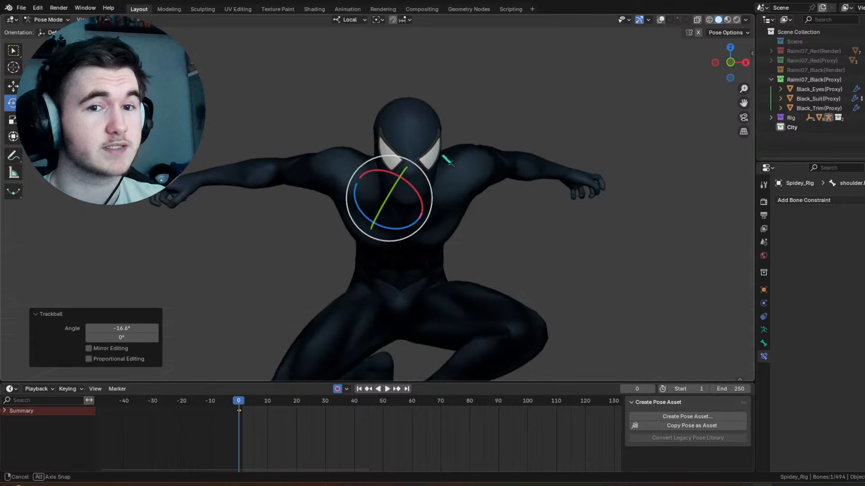
{"action": "middle_click_drag", "start_coordinate": [447, 159], "coordinate": [491, 172]}
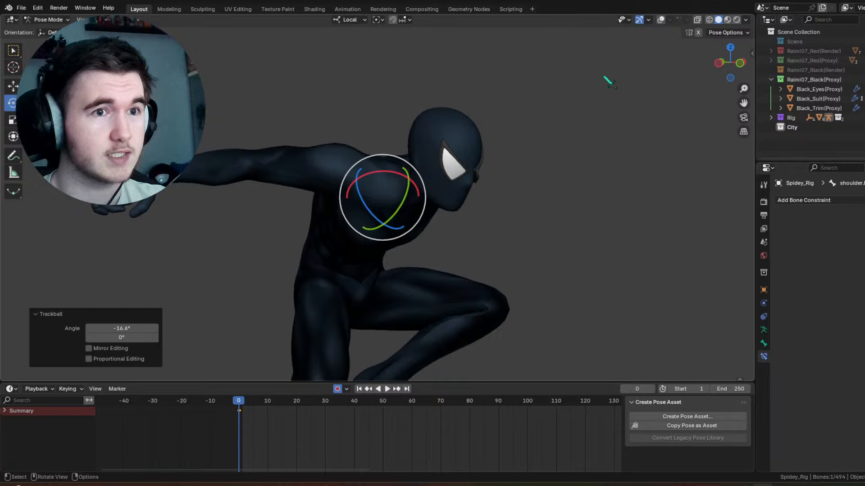
{"action": "left_click", "coordinate": [660, 19]}
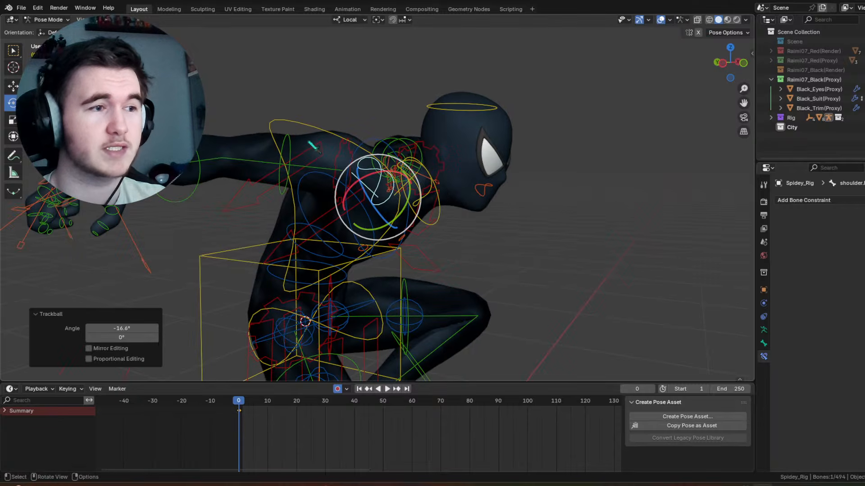
Step: Clear the right shoulder control's transform and rotate the shoulder by trackball −11.5° and −29.8°
{"action": "left_click", "coordinate": [287, 149]}
{"action": "middle_click_drag", "start_coordinate": [289, 148], "coordinate": [410, 195]}
{"action": "left_click", "coordinate": [395, 192]}
{"action": "left_click_drag", "start_coordinate": [392, 173], "coordinate": [386, 164]}
{"action": "left_click", "coordinate": [326, 180]}
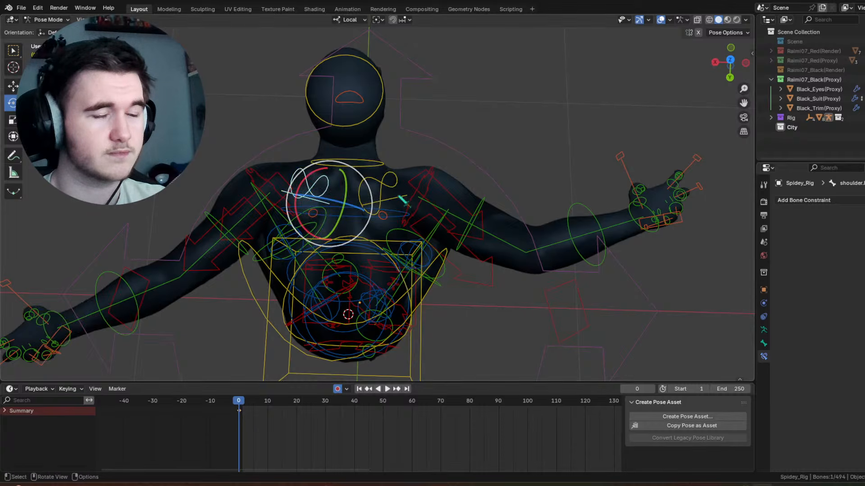
{"action": "left_click", "coordinate": [391, 186]}
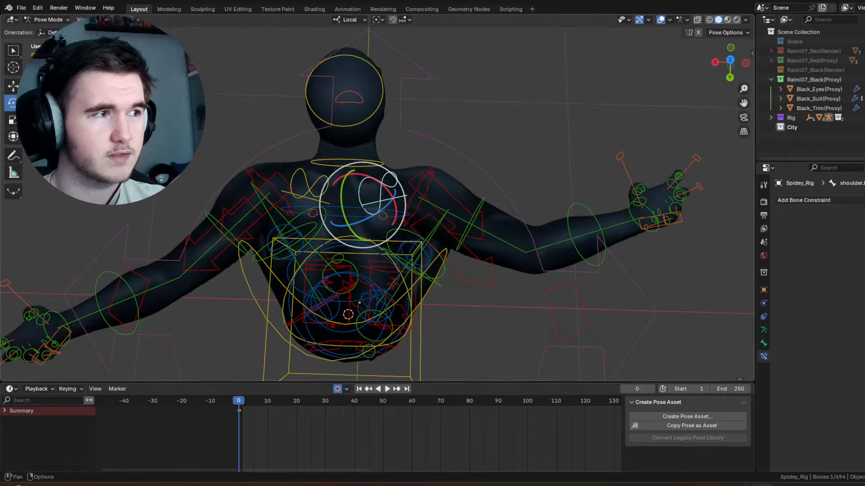
{"action": "left_click", "coordinate": [120, 19]}
{"action": "mouse_move", "coordinate": [190, 40]}
{"action": "left_click", "coordinate": [244, 40]}
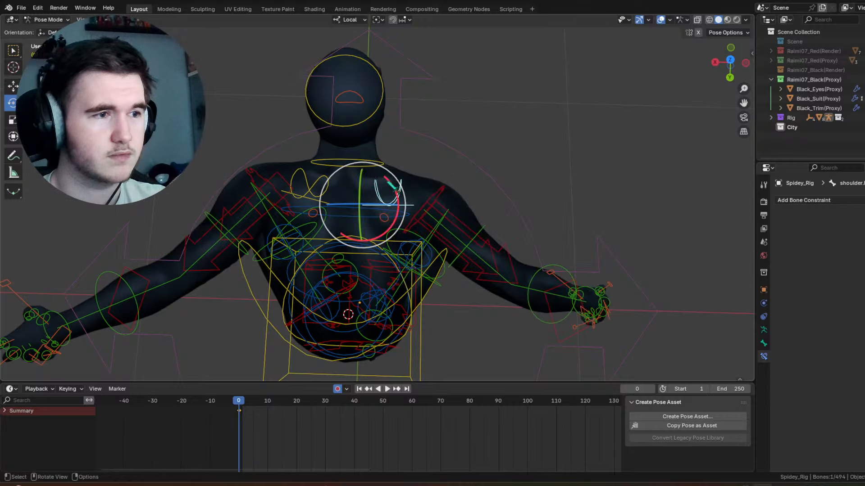
{"action": "key", "text": "r"}
{"action": "key", "text": "r"}
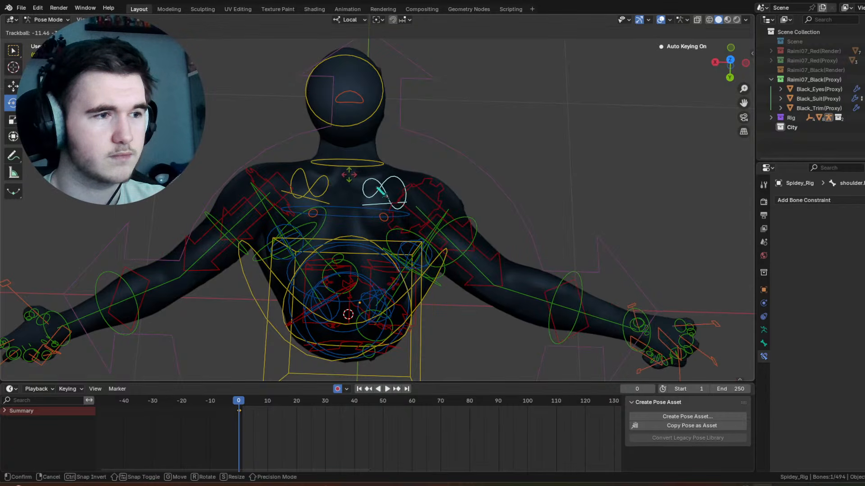
{"action": "left_click", "coordinate": [349, 176]}
Step: Rotate the right upper arm control by trackball −16.6° and 5.16°
{"action": "middle_click_drag", "start_coordinate": [437, 189], "coordinate": [473, 164]}
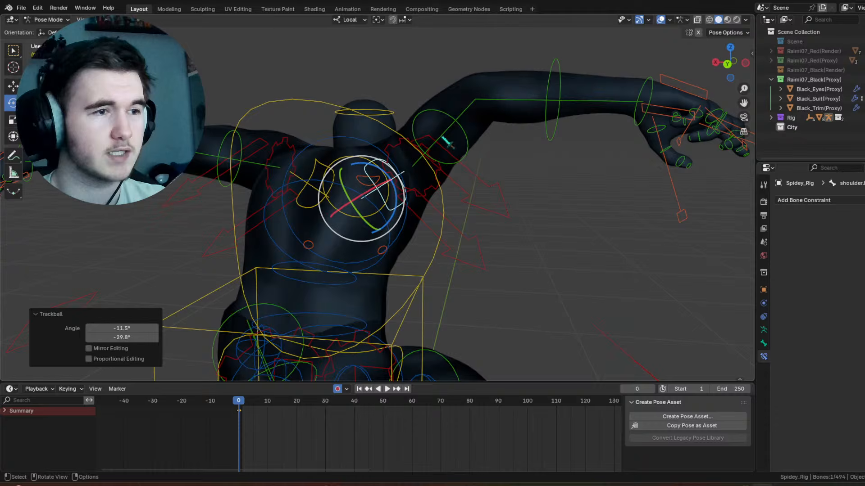
{"action": "left_click", "coordinate": [439, 110]}
{"action": "middle_click_drag", "start_coordinate": [572, 124], "coordinate": [483, 160]}
{"action": "key", "text": "r"}
{"action": "key", "text": "r"}
{"action": "left_click", "coordinate": [387, 168]}
Step: Examine the shoulders, back and arms from the side, front and rear without overlays, and show the overlays again
{"action": "scroll", "coordinate": [486, 157], "scroll_direction": "up", "scroll_amount": 3}
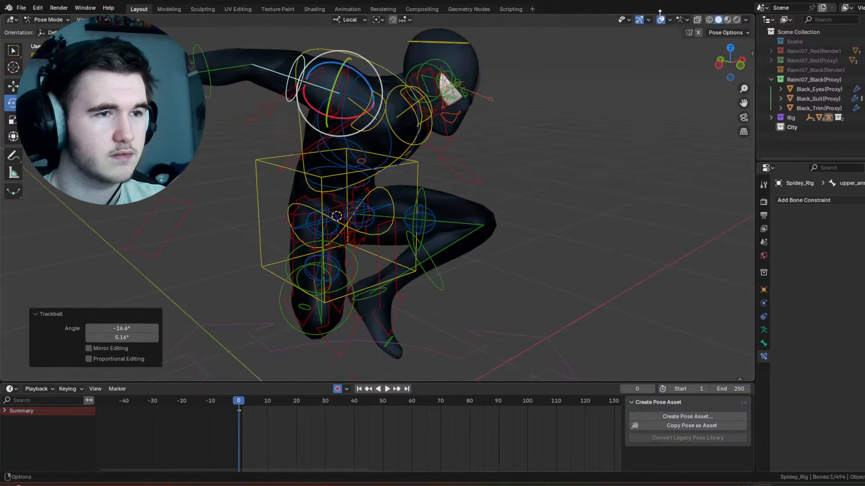
{"action": "left_click", "coordinate": [660, 20]}
{"action": "middle_click_drag", "start_coordinate": [609, 127], "coordinate": [530, 159]}
{"action": "scroll", "coordinate": [507, 132], "scroll_direction": "down", "scroll_amount": 3}
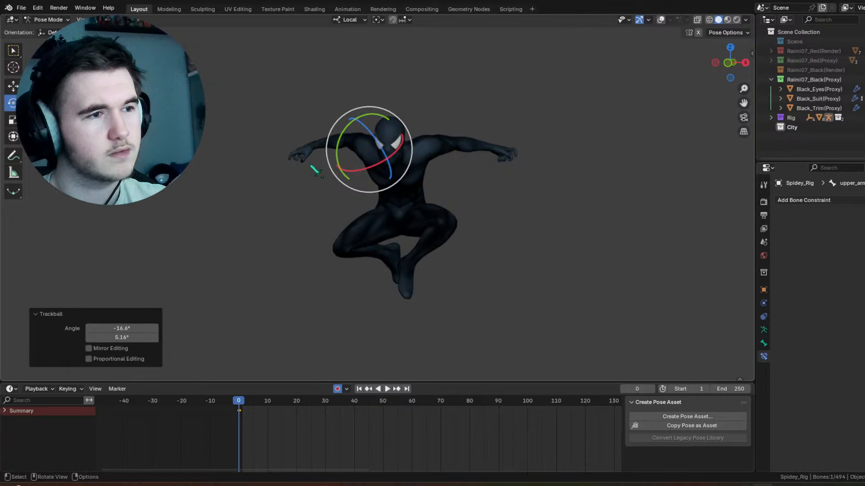
{"action": "middle_click_drag", "start_coordinate": [314, 168], "coordinate": [399, 232]}
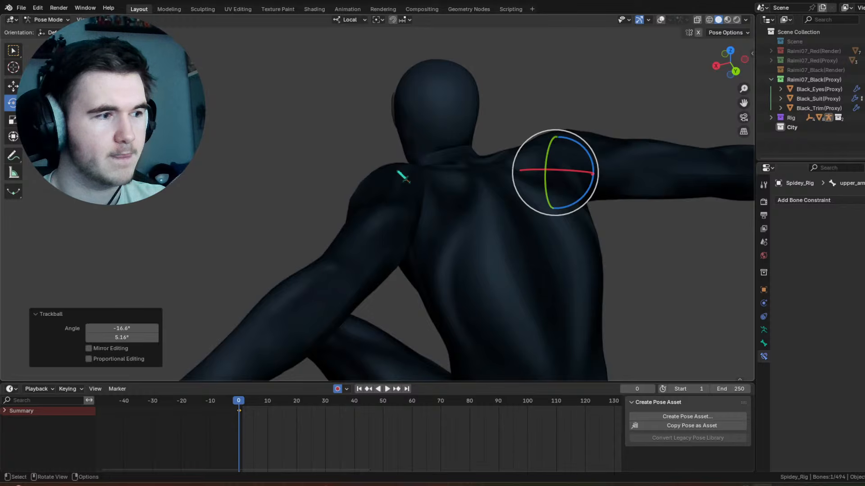
{"action": "scroll", "coordinate": [397, 171], "scroll_direction": "down", "scroll_amount": 8}
{"action": "middle_click_drag", "start_coordinate": [399, 174], "coordinate": [431, 168]}
{"action": "scroll", "coordinate": [411, 188], "scroll_direction": "up", "scroll_amount": 4}
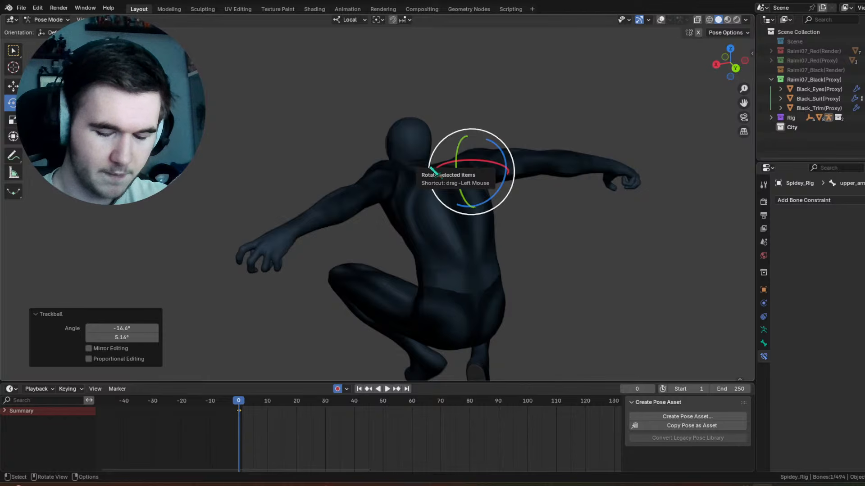
{"action": "scroll", "coordinate": [348, 113], "scroll_direction": "down", "scroll_amount": 3}
{"action": "middle_click_drag", "start_coordinate": [383, 130], "coordinate": [500, 152]}
{"action": "middle_click_drag", "start_coordinate": [392, 150], "coordinate": [464, 149]}
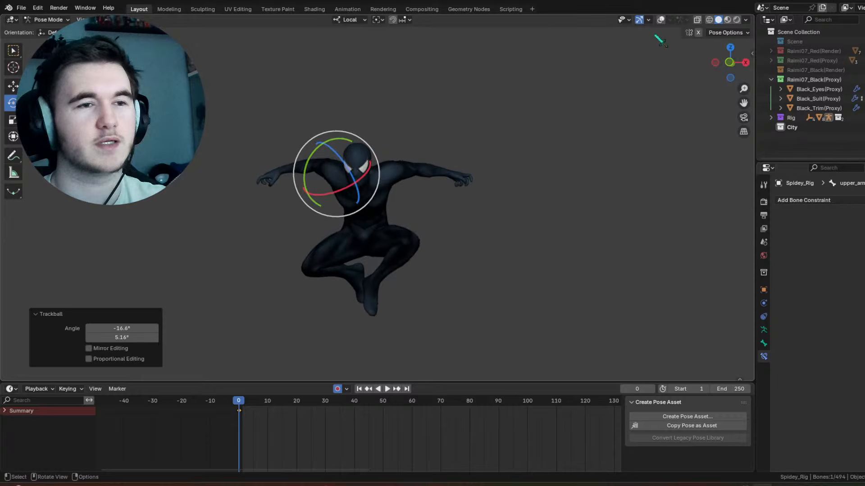
{"action": "left_click", "coordinate": [661, 20]}
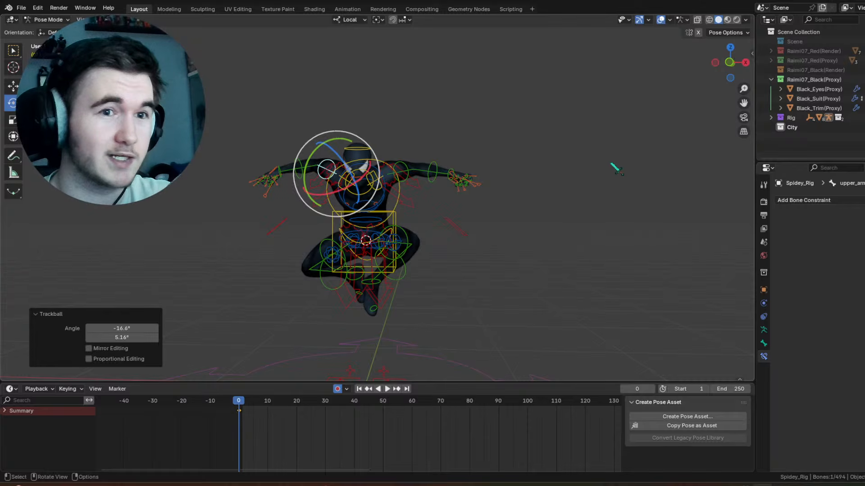
Step: Check the full crouched pose from several front angles with the rig controls shown, and from the front and below with them hidden
{"action": "scroll", "coordinate": [572, 182], "scroll_direction": "up", "scroll_amount": 3}
{"action": "middle_click_drag", "start_coordinate": [482, 177], "coordinate": [533, 166], "text": "shift"}
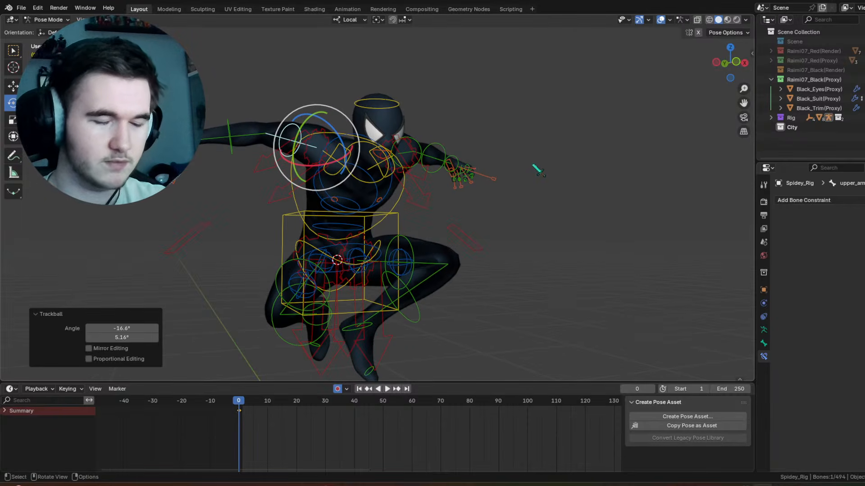
{"action": "middle_click_drag", "start_coordinate": [369, 173], "coordinate": [424, 172]}
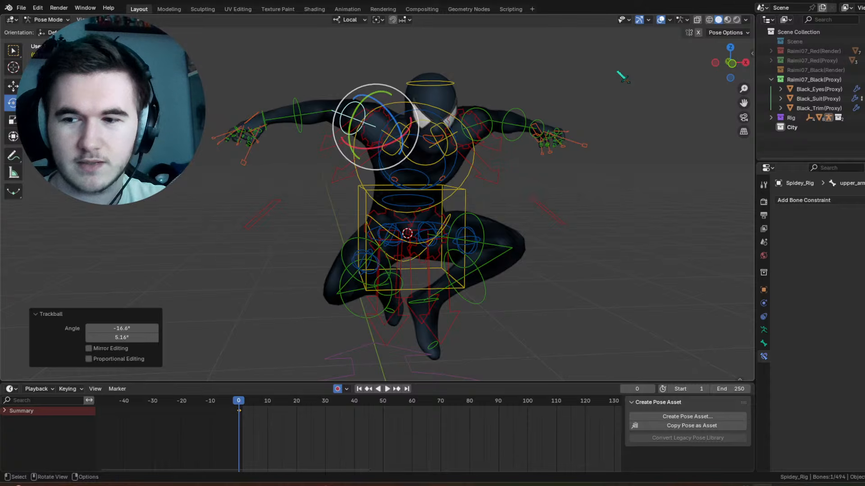
{"action": "scroll", "coordinate": [623, 77], "scroll_direction": "down", "scroll_amount": 1}
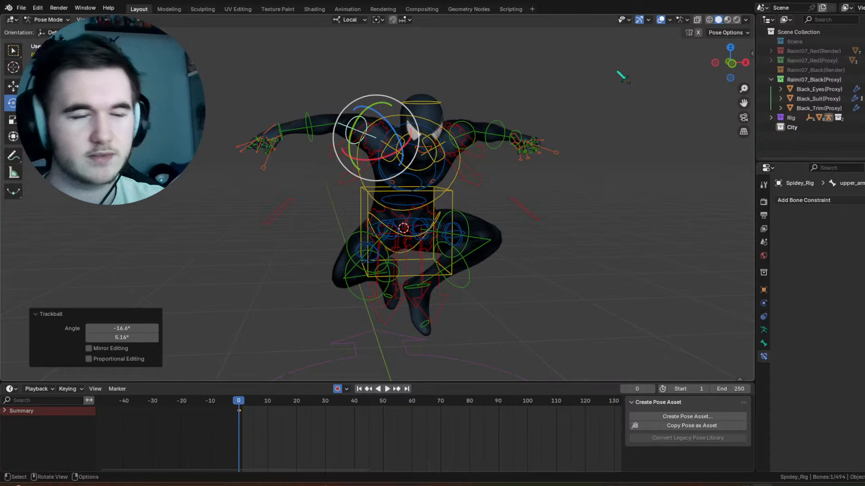
{"action": "scroll", "coordinate": [532, 87], "scroll_direction": "up", "scroll_amount": 3}
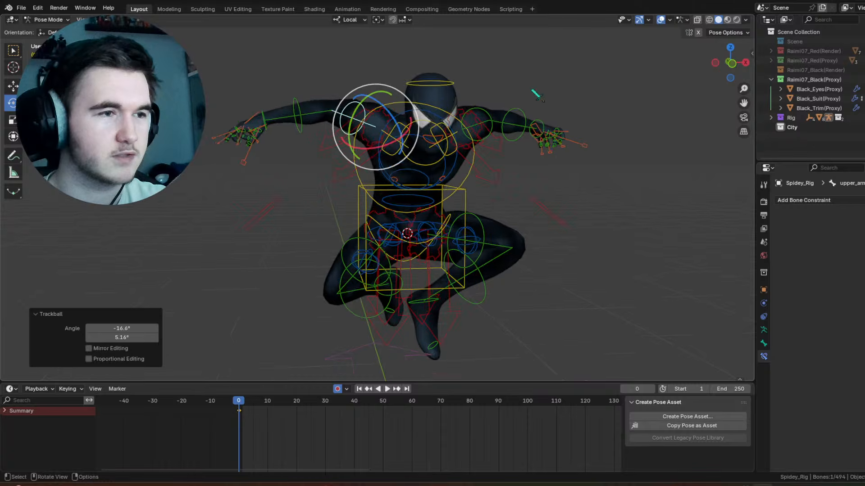
{"action": "middle_click_drag", "start_coordinate": [510, 91], "coordinate": [471, 98]}
{"action": "scroll", "coordinate": [472, 97], "scroll_direction": "down", "scroll_amount": 3}
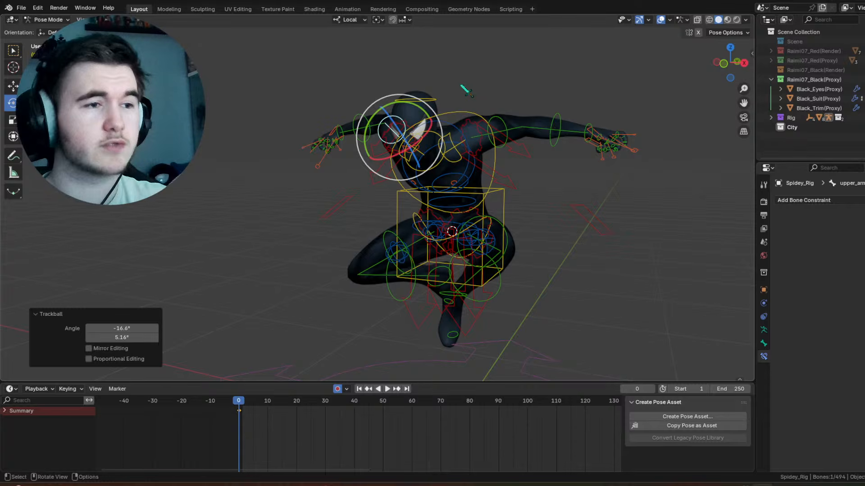
{"action": "middle_click_drag", "start_coordinate": [464, 89], "coordinate": [452, 163]}
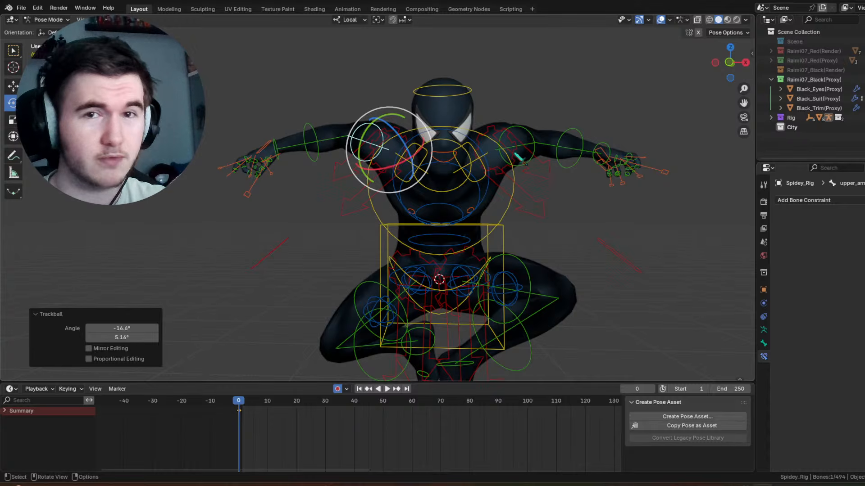
{"action": "middle_click_drag", "start_coordinate": [518, 157], "coordinate": [475, 270]}
{"action": "middle_click_drag", "start_coordinate": [489, 224], "coordinate": [521, 200]}
{"action": "scroll", "coordinate": [483, 188], "scroll_direction": "down", "scroll_amount": 4}
{"action": "key", "text": "shift+alt+z"}
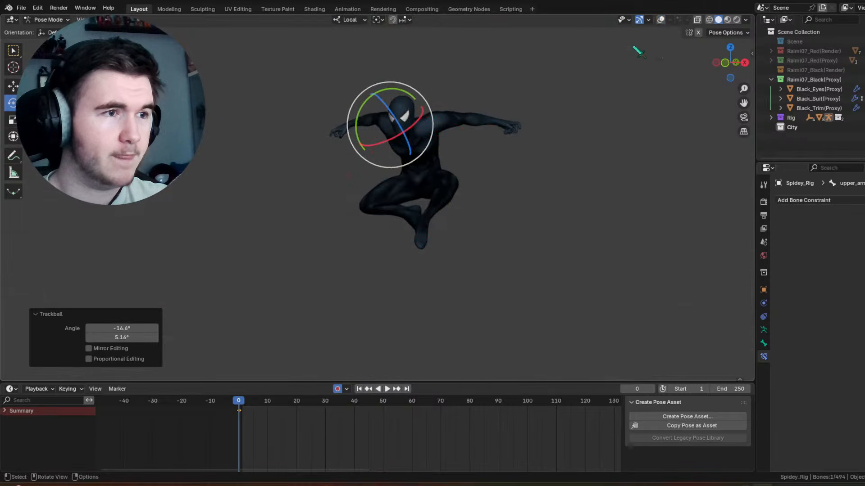
{"action": "middle_click_drag", "start_coordinate": [507, 160], "coordinate": [533, 158]}
{"action": "middle_click_drag", "start_coordinate": [504, 130], "coordinate": [500, 169], "text": "shift"}
{"action": "scroll", "coordinate": [500, 169], "scroll_direction": "up", "scroll_amount": 3}
{"action": "middle_click_drag", "start_coordinate": [500, 169], "coordinate": [501, 144]}
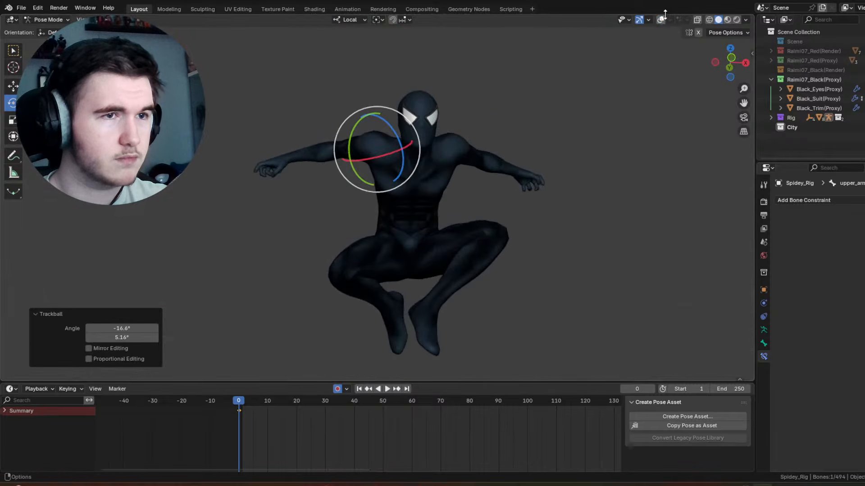
Step: Rotate the head control 34.1° in the side view plane to tilt the head forward, and check the pose without overlays
{"action": "left_click", "coordinate": [661, 19]}
{"action": "left_click", "coordinate": [433, 110]}
{"action": "scroll", "coordinate": [430, 130], "scroll_direction": "up", "scroll_amount": 3}
{"action": "middle_click_drag", "start_coordinate": [430, 130], "coordinate": [515, 134]}
{"action": "left_click_drag", "start_coordinate": [454, 85], "coordinate": [451, 110]}
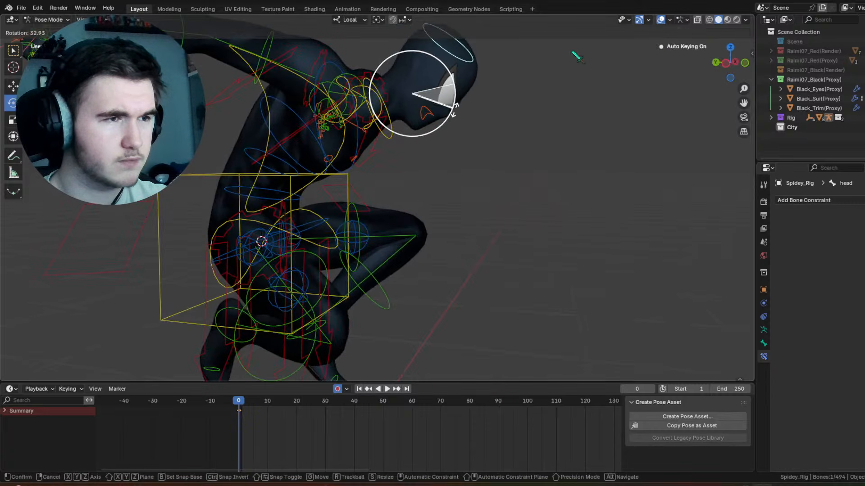
{"action": "mouse_move", "coordinate": [568, 135]}
{"action": "middle_mouse_down"}
{"action": "mouse_move", "coordinate": [495, 187]}
{"action": "mouse_move", "coordinate": [479, 173]}
{"action": "mouse_move", "coordinate": [584, 133]}
{"action": "middle_mouse_up"}
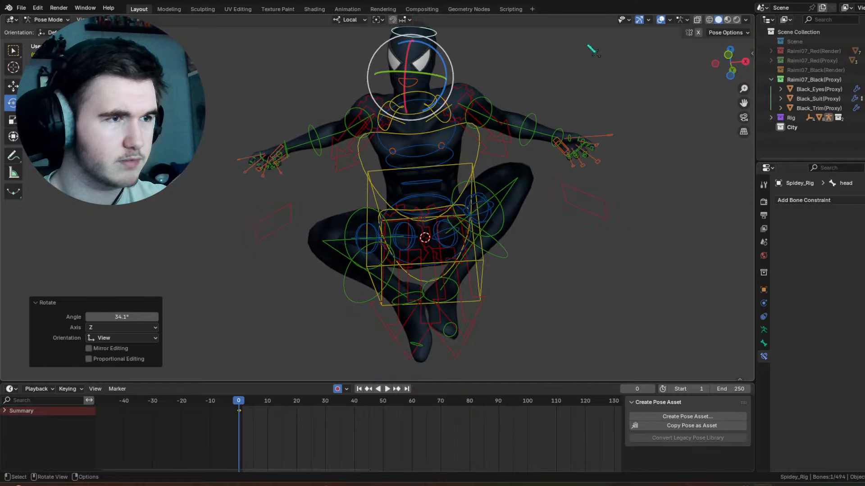
{"action": "key", "text": "shift+alt+z"}
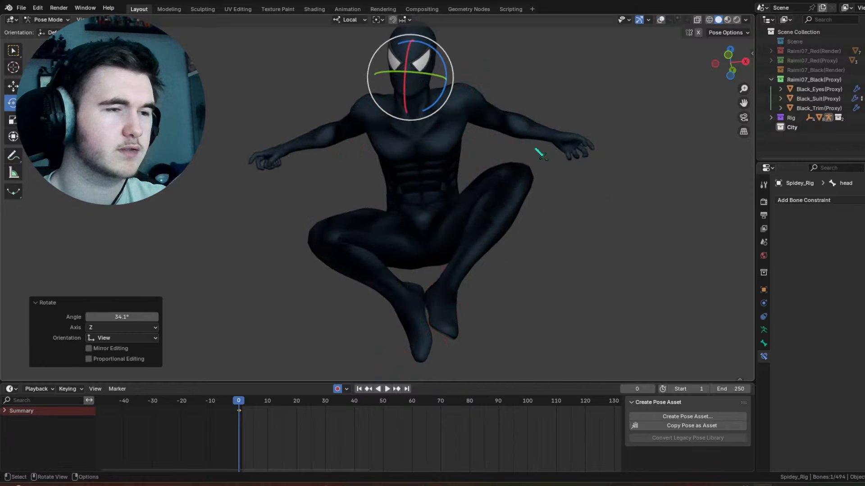
{"action": "scroll", "coordinate": [520, 149], "scroll_direction": "down", "scroll_amount": 1}
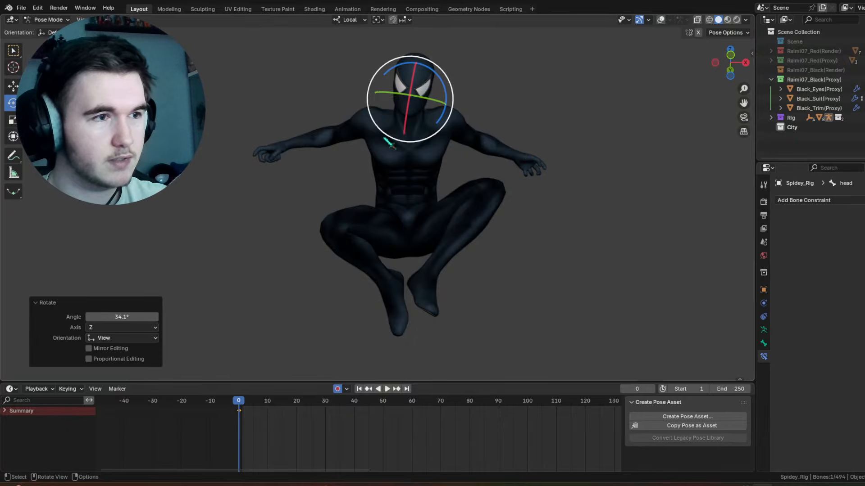
Step: Rotate the neck control 29° about its local X axis and check the pose from the side without overlays
{"action": "middle_click_drag", "start_coordinate": [382, 136], "coordinate": [485, 151]}
{"action": "scroll", "coordinate": [580, 83], "scroll_direction": "up", "scroll_amount": 3}
{"action": "key", "text": "shift+alt+z"}
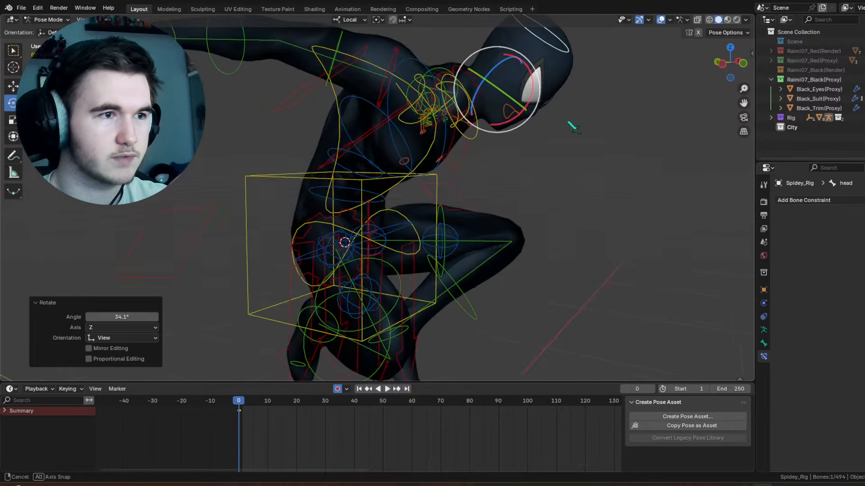
{"action": "middle_click_drag", "start_coordinate": [571, 128], "coordinate": [480, 140]}
{"action": "left_click", "coordinate": [481, 140]}
{"action": "left_click", "coordinate": [479, 138]}
{"action": "left_click_drag", "start_coordinate": [475, 130], "coordinate": [465, 143]}
{"action": "middle_click_drag", "start_coordinate": [506, 155], "coordinate": [516, 158]}
{"action": "middle_click_drag", "start_coordinate": [482, 104], "coordinate": [518, 162]}
{"action": "left_click", "coordinate": [661, 20]}
{"action": "scroll", "coordinate": [531, 135], "scroll_direction": "down", "scroll_amount": 4}
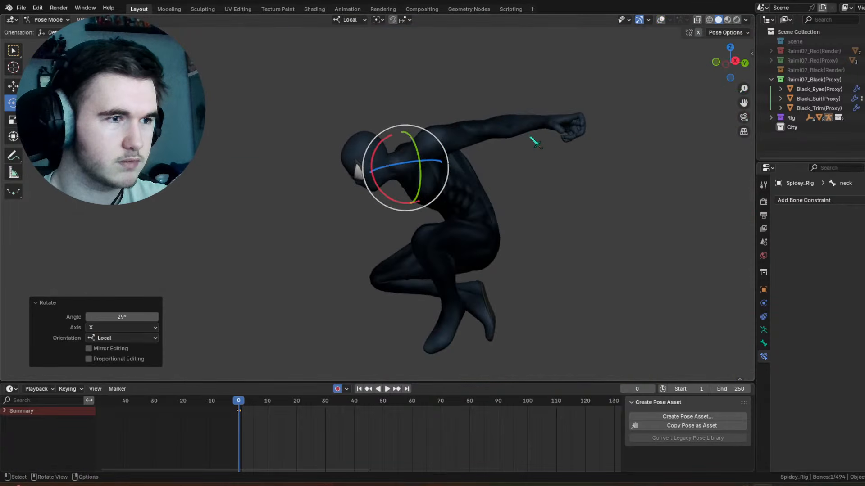
Step: Show the rig controls again and rotate the head control slightly from the front three-quarter view
{"action": "left_click", "coordinate": [496, 176]}
{"action": "mouse_move", "coordinate": [473, 180]}
{"action": "middle_mouse_down"}
{"action": "mouse_move", "coordinate": [524, 190]}
{"action": "mouse_move", "coordinate": [495, 138]}
{"action": "mouse_move", "coordinate": [459, 181]}
{"action": "middle_mouse_up"}
{"action": "scroll", "coordinate": [524, 190], "scroll_direction": "up", "scroll_amount": 2}
{"action": "left_click", "coordinate": [661, 20]}
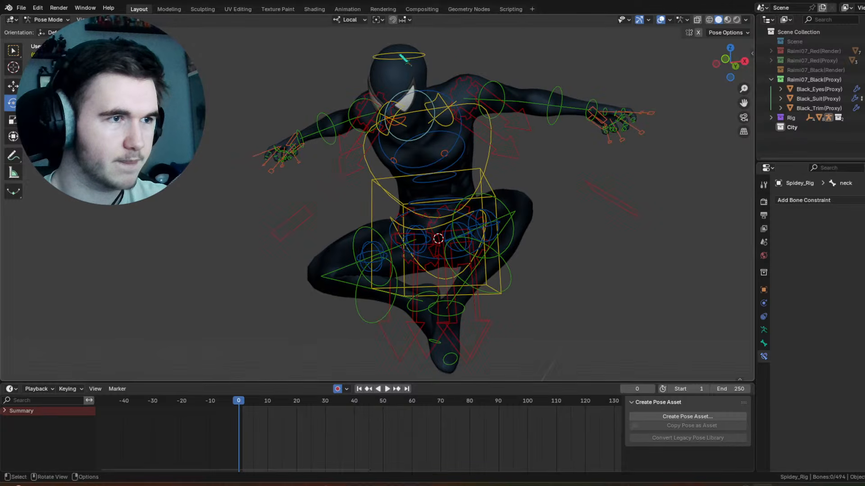
{"action": "left_click", "coordinate": [399, 55]}
{"action": "left_click_drag", "start_coordinate": [419, 77], "coordinate": [425, 83]}
{"action": "left_click", "coordinate": [545, 52]}
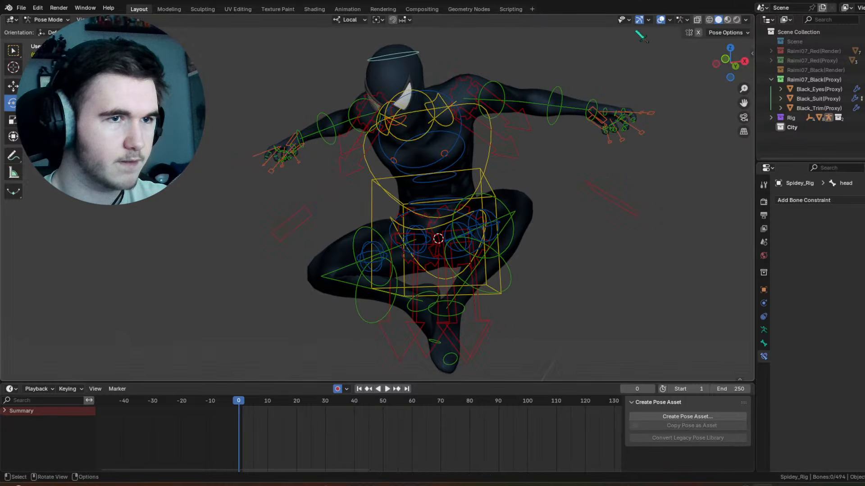
Step: Examine the chest, shoulders, neck and back up close, and the full pose from behind, with overlays hidden
{"action": "left_click", "coordinate": [661, 20]}
{"action": "scroll", "coordinate": [483, 136], "scroll_direction": "up", "scroll_amount": 5}
{"action": "middle_click_drag", "start_coordinate": [484, 136], "coordinate": [424, 184], "text": "shift"}
{"action": "scroll", "coordinate": [438, 216], "scroll_direction": "up", "scroll_amount": 4}
{"action": "scroll", "coordinate": [479, 154], "scroll_direction": "down", "scroll_amount": 10}
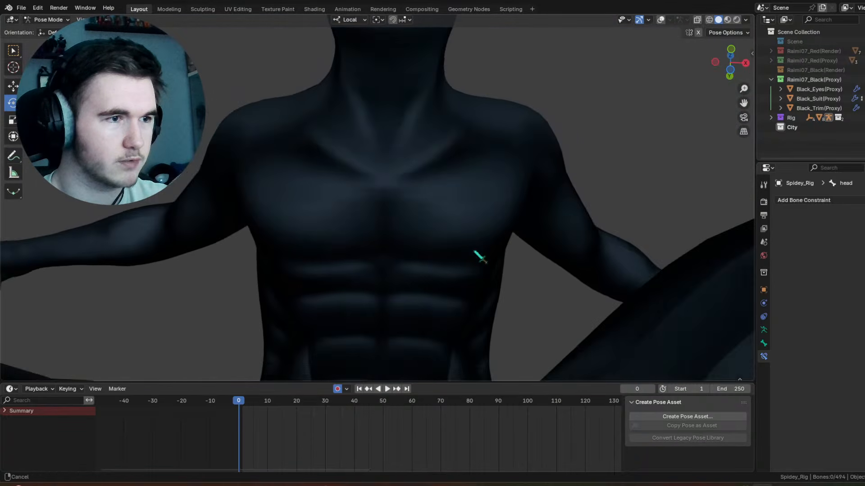
{"action": "middle_click_drag", "start_coordinate": [454, 336], "coordinate": [257, 295]}
{"action": "scroll", "coordinate": [457, 139], "scroll_direction": "up", "scroll_amount": 5}
{"action": "scroll", "coordinate": [458, 139], "scroll_direction": "down", "scroll_amount": 4}
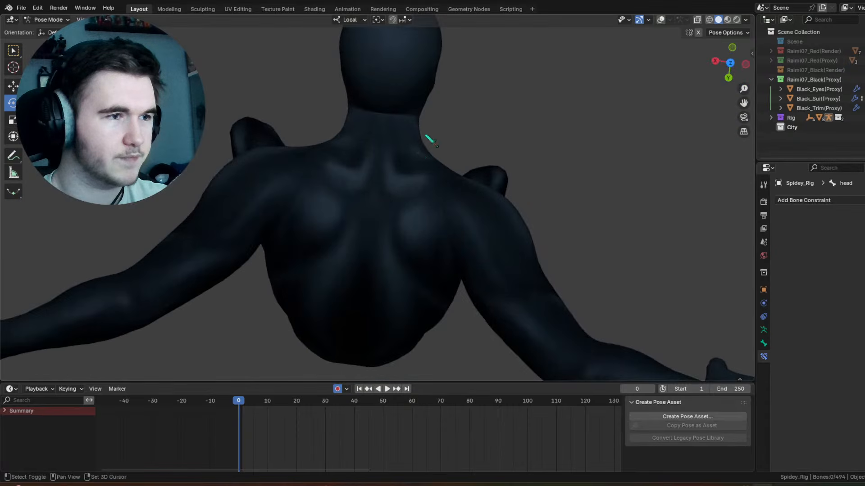
{"action": "middle_click_drag", "start_coordinate": [433, 139], "coordinate": [466, 106]}
{"action": "scroll", "coordinate": [460, 139], "scroll_direction": "down", "scroll_amount": 2}
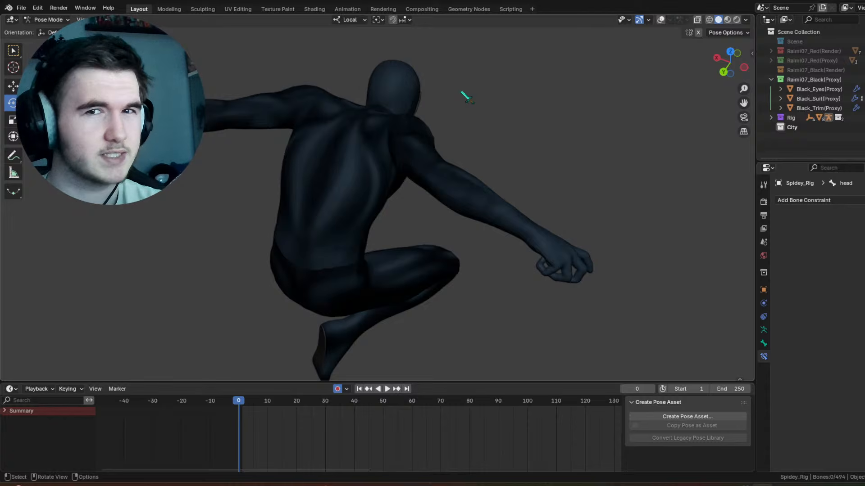
{"action": "scroll", "coordinate": [467, 97], "scroll_direction": "down", "scroll_amount": 2}
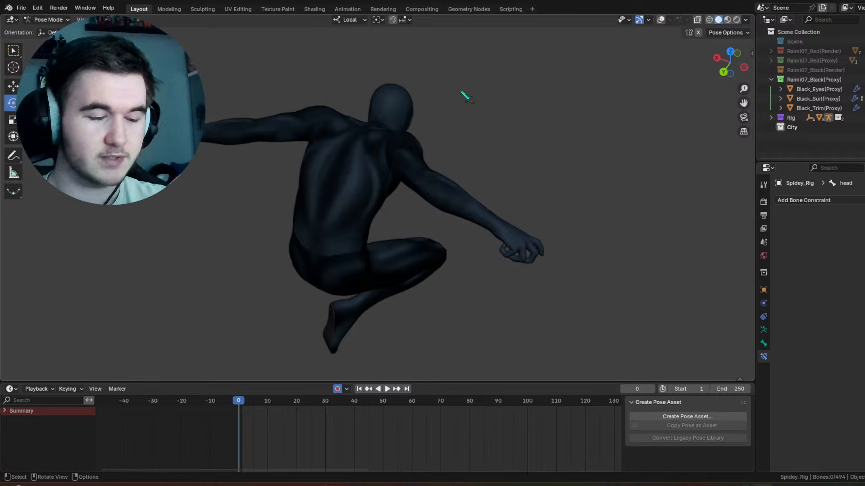
Step: Compare the crouched pose from the front and front three-quarter views with the rig controls shown and hidden
{"action": "left_click", "coordinate": [660, 20]}
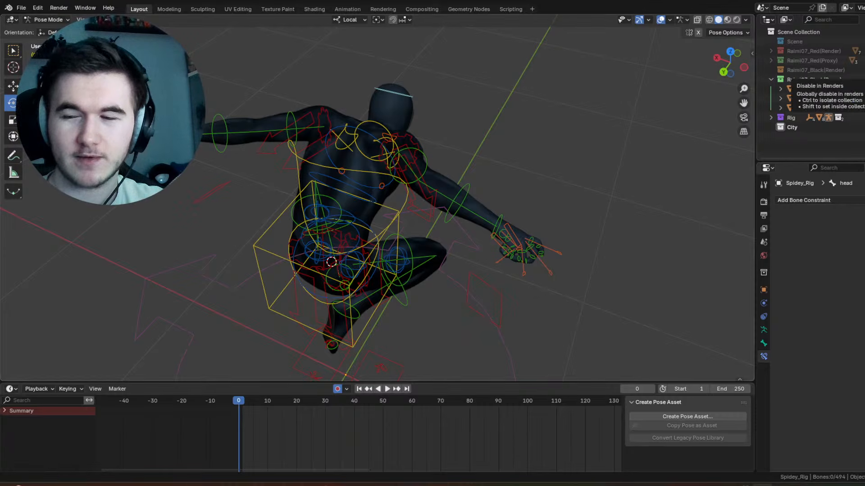
{"action": "middle_click_drag", "start_coordinate": [537, 188], "coordinate": [377, 138]}
{"action": "scroll", "coordinate": [646, 41], "scroll_direction": "up", "scroll_amount": 2}
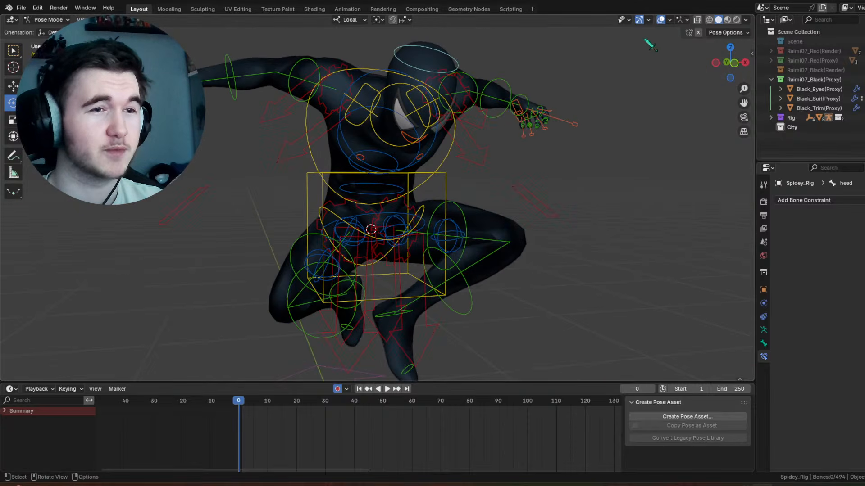
{"action": "left_click", "coordinate": [661, 20]}
{"action": "mouse_move", "coordinate": [571, 174]}
{"action": "middle_mouse_down"}
{"action": "mouse_move", "coordinate": [544, 157]}
{"action": "mouse_move", "coordinate": [550, 137]}
{"action": "mouse_move", "coordinate": [557, 169]}
{"action": "middle_mouse_up"}
{"action": "left_click", "coordinate": [660, 21]}
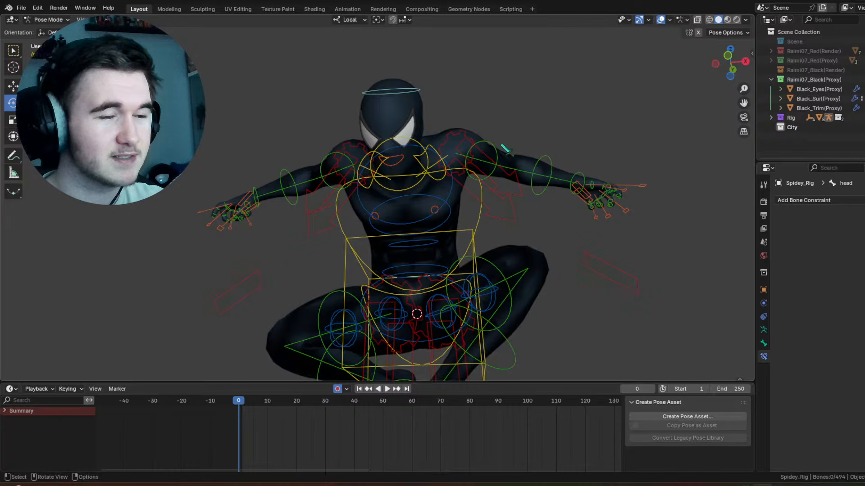
Step: Rotate the left upper arm control 24.3° about its local Y axis and 4.89° about its local Z axis
{"action": "left_click", "coordinate": [483, 153]}
{"action": "key", "text": "r"}
{"action": "left_click", "coordinate": [485, 154]}
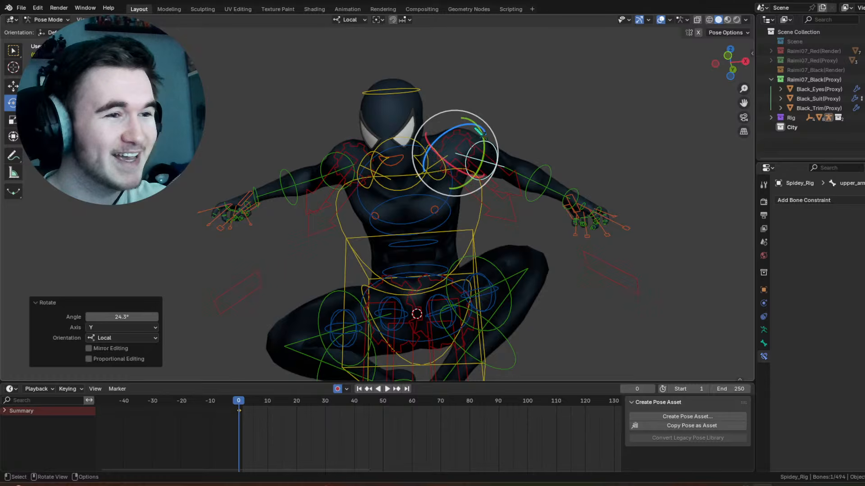
{"action": "left_click_drag", "start_coordinate": [465, 112], "coordinate": [471, 116]}
{"action": "left_click_drag", "start_coordinate": [466, 118], "coordinate": [445, 133]}
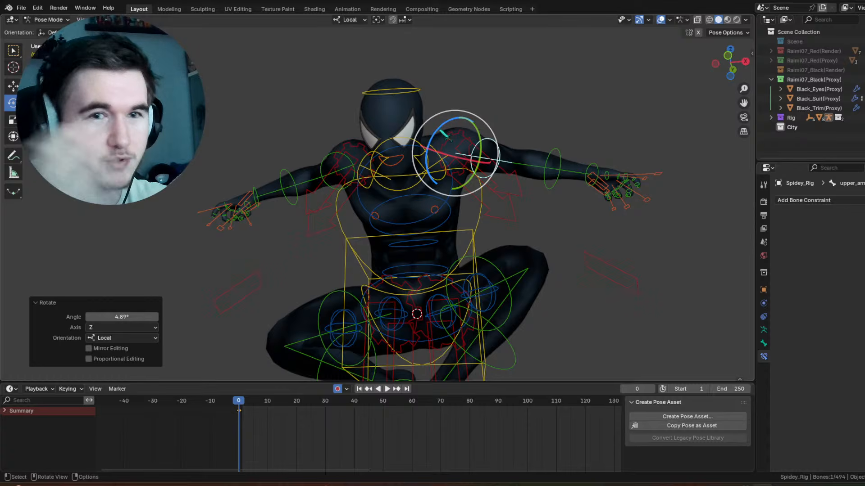
Step: Adjust the head control, including a trackball rotation of 2.86° and 4.01°, and check the pose from the side without overlays
{"action": "left_click", "coordinate": [404, 90]}
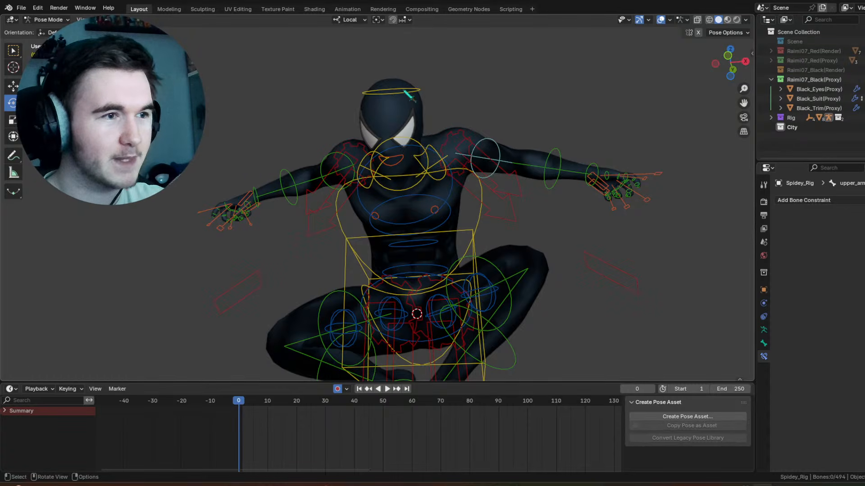
{"action": "left_click", "coordinate": [409, 93]}
{"action": "middle_click_drag", "start_coordinate": [408, 93], "coordinate": [420, 107]}
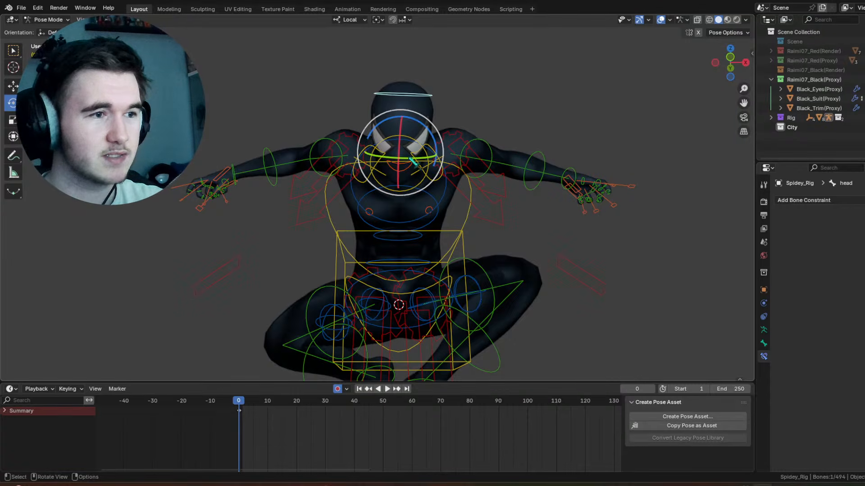
{"action": "left_click_drag", "start_coordinate": [412, 171], "coordinate": [416, 174]}
{"action": "scroll", "coordinate": [419, 189], "scroll_direction": "down", "scroll_amount": 4}
{"action": "middle_click_drag", "start_coordinate": [427, 205], "coordinate": [498, 238]}
{"action": "scroll", "coordinate": [498, 238], "scroll_direction": "up", "scroll_amount": 1}
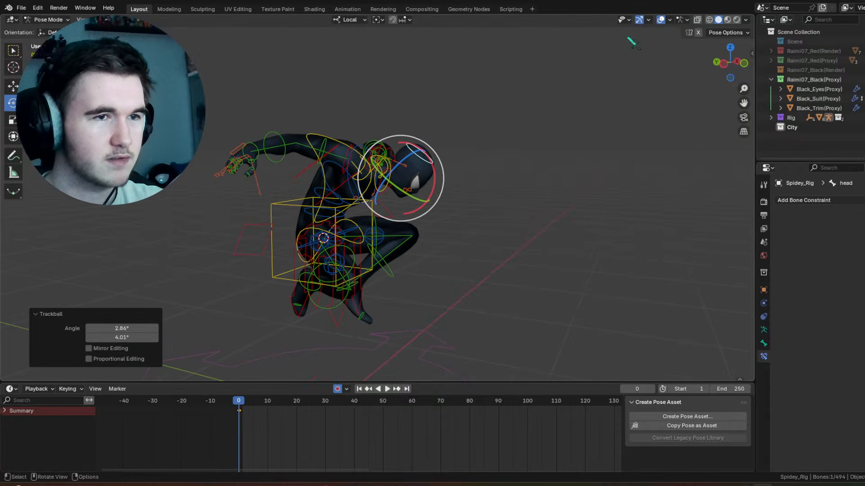
{"action": "middle_click_drag", "start_coordinate": [501, 159], "coordinate": [524, 142]}
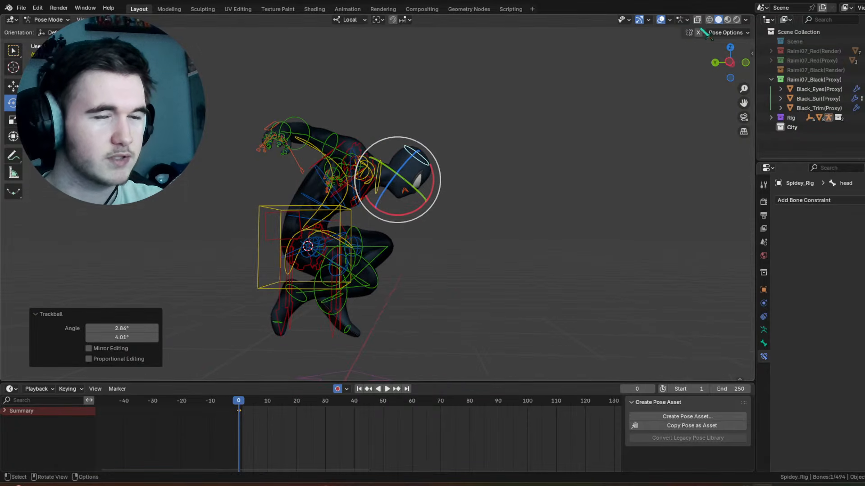
{"action": "left_click", "coordinate": [661, 20]}
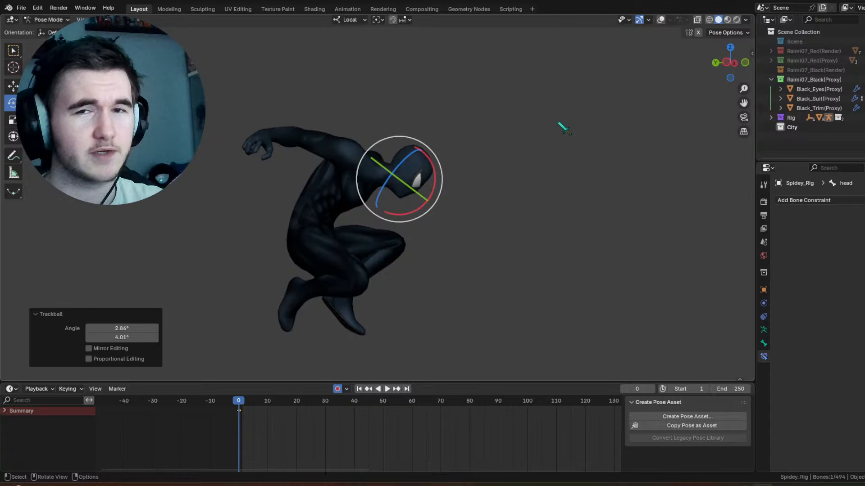
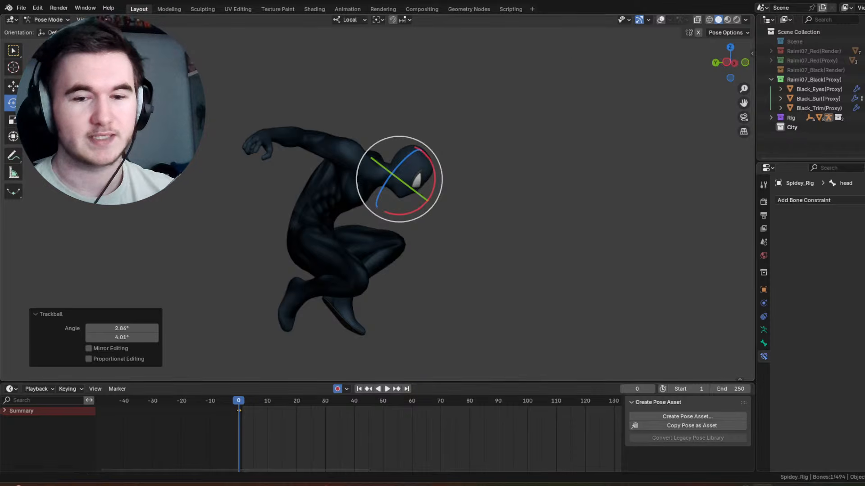
Step: Turn the viewport overlays back on and select the rig's torso control
{"action": "scroll", "coordinate": [513, 193], "scroll_direction": "up", "scroll_amount": 4}
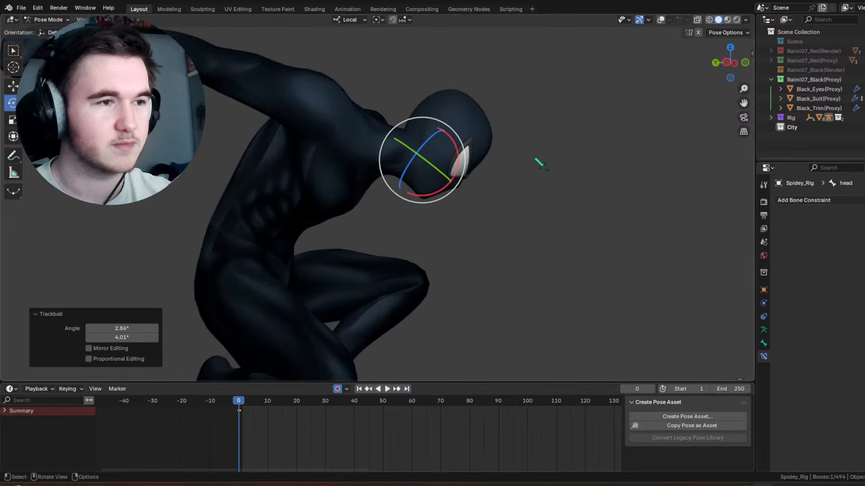
{"action": "left_click", "coordinate": [660, 20]}
{"action": "middle_click_drag", "start_coordinate": [624, 73], "coordinate": [525, 132]}
{"action": "scroll", "coordinate": [525, 132], "scroll_direction": "down", "scroll_amount": 4}
{"action": "scroll", "coordinate": [469, 182], "scroll_direction": "up", "scroll_amount": 2}
{"action": "scroll", "coordinate": [493, 157], "scroll_direction": "up", "scroll_amount": 3}
{"action": "middle_click_drag", "start_coordinate": [472, 176], "coordinate": [423, 210]}
{"action": "scroll", "coordinate": [408, 208], "scroll_direction": "down", "scroll_amount": 5}
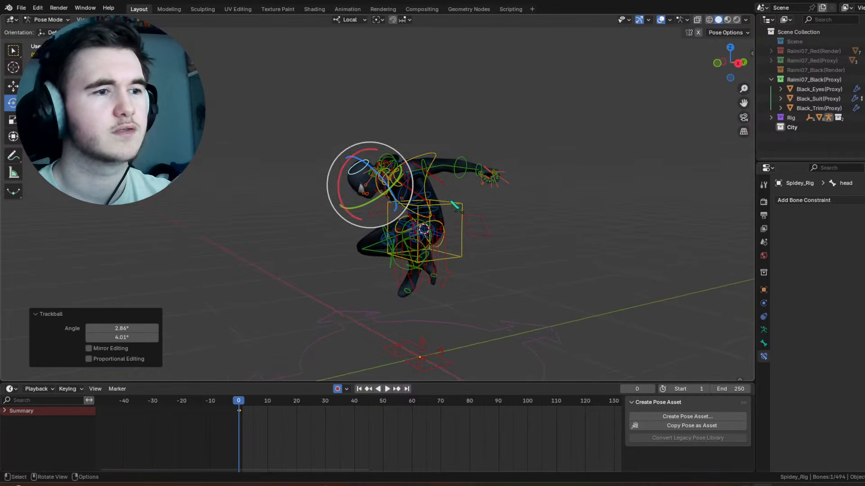
{"action": "left_click", "coordinate": [453, 206]}
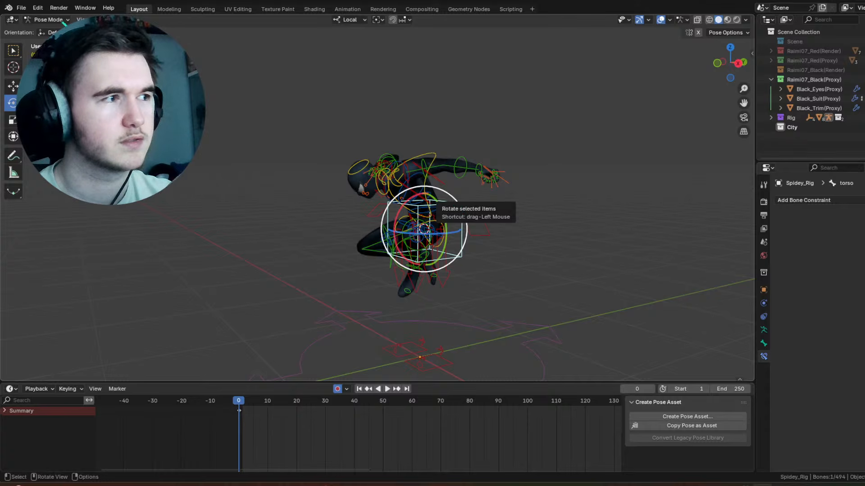
Step: Switch to Object Mode, add a sphere empty at the character's hips, and scale it to 0.281
{"action": "left_click", "coordinate": [48, 20]}
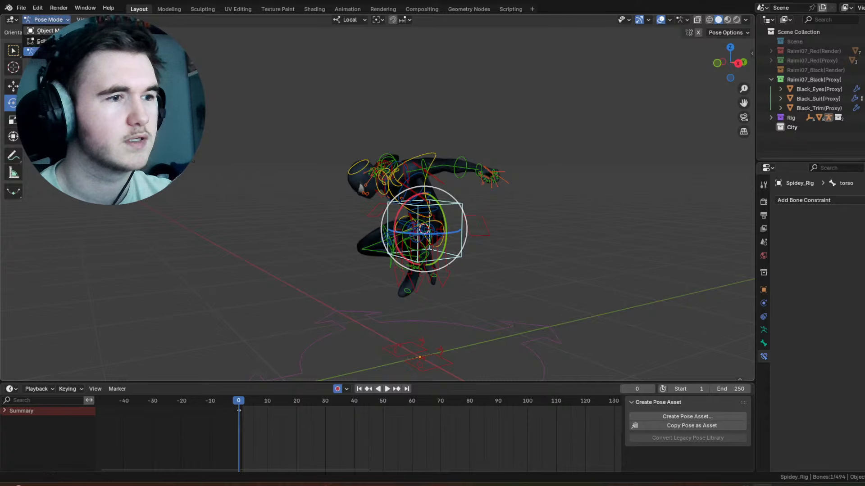
{"action": "left_click", "coordinate": [46, 30]}
{"action": "scroll", "coordinate": [424, 228], "scroll_direction": "up", "scroll_amount": 4}
{"action": "middle_click_drag", "start_coordinate": [424, 225], "coordinate": [466, 177]}
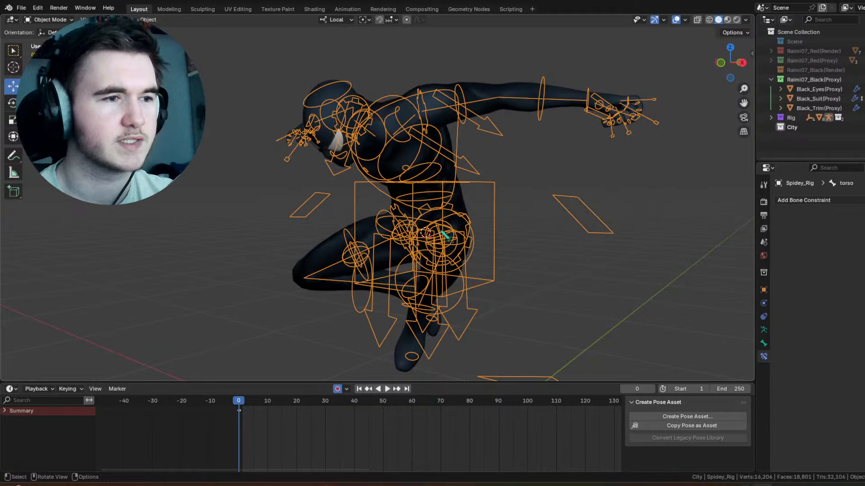
{"action": "middle_click_drag", "start_coordinate": [445, 236], "coordinate": [480, 237]}
{"action": "key", "text": "shift+a"}
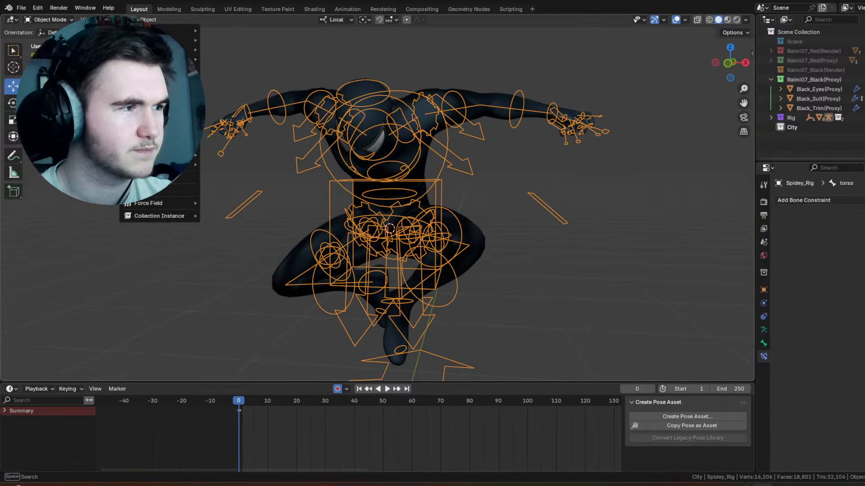
{"action": "mouse_move", "coordinate": [189, 131]}
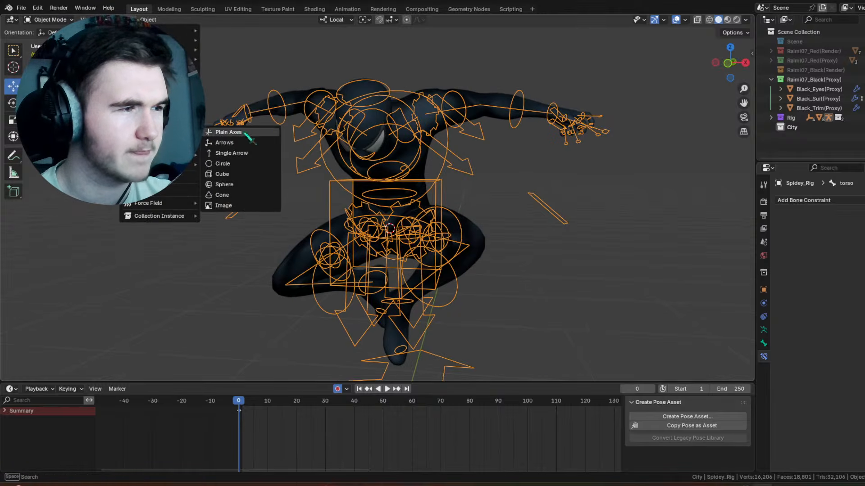
{"action": "left_click", "coordinate": [224, 185]}
{"action": "key", "text": "s"}
{"action": "left_click", "coordinate": [473, 213]}
Step: Add a Child Of constraint targeting the sphere empty to the torso bone in Pose Mode, and return to Object Mode
{"action": "middle_click_drag", "start_coordinate": [473, 212], "coordinate": [366, 201]}
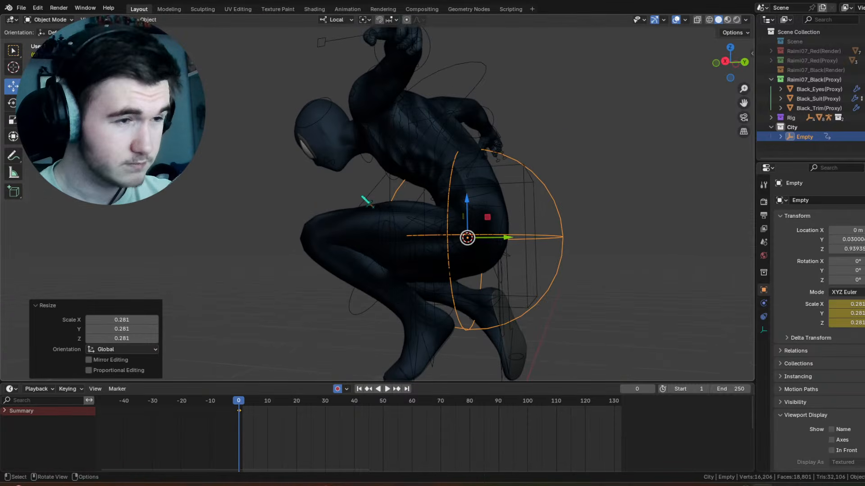
{"action": "left_click", "coordinate": [501, 171]}
{"action": "left_click", "coordinate": [50, 20]}
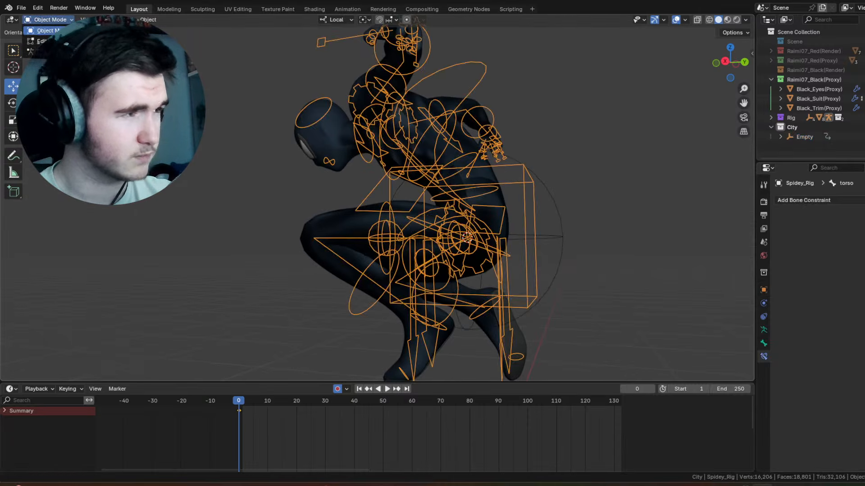
{"action": "left_click", "coordinate": [43, 51]}
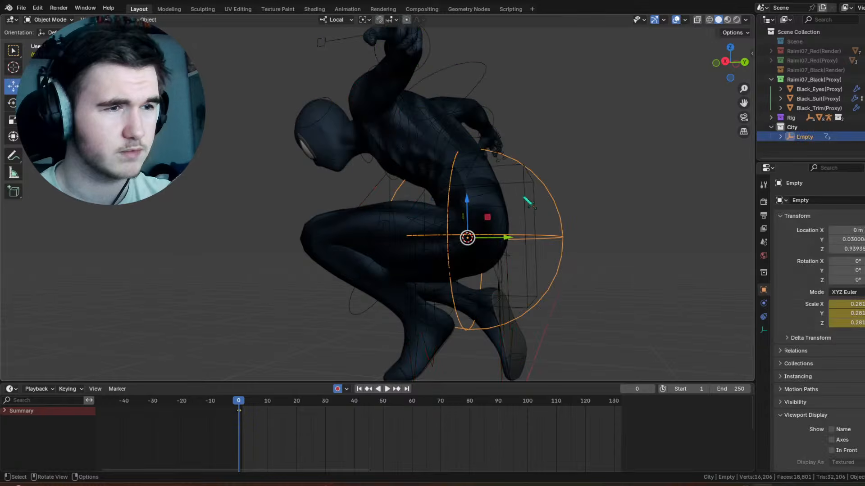
{"action": "left_click", "coordinate": [813, 201]}
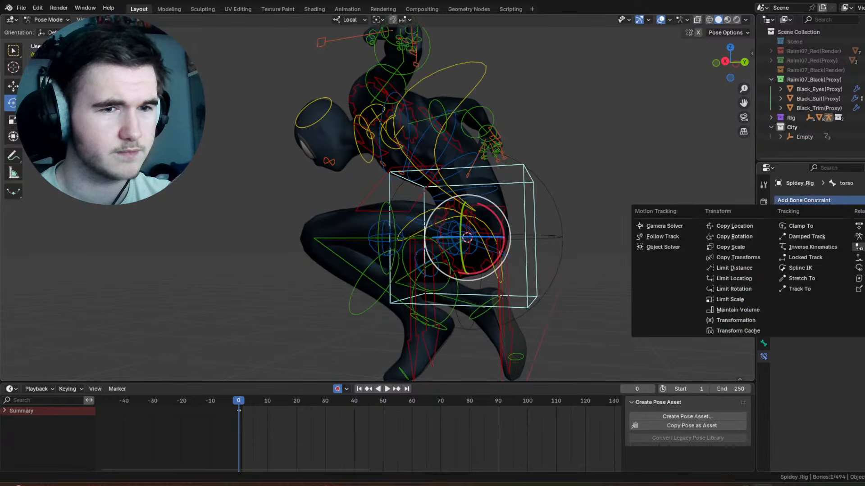
{"action": "left_click", "coordinate": [860, 247]}
{"action": "left_click", "coordinate": [863, 230]}
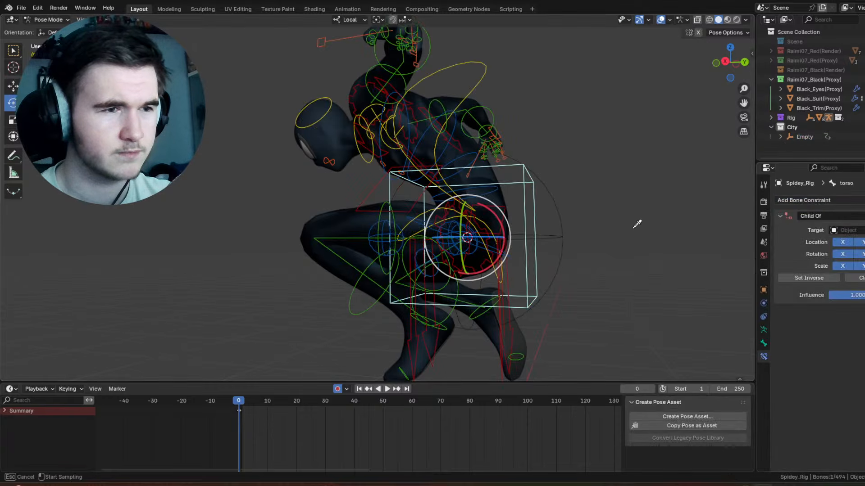
{"action": "left_click", "coordinate": [566, 221]}
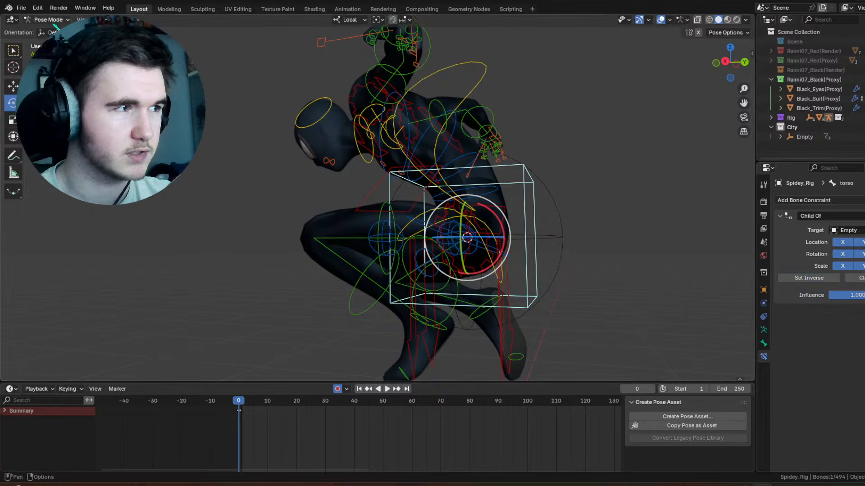
{"action": "key", "text": "ctrl+Tab"}
Step: Try moving the sphere empty to test the constraint, and undo the move
{"action": "left_click", "coordinate": [546, 194]}
{"action": "scroll", "coordinate": [502, 211], "scroll_direction": "down", "scroll_amount": 5}
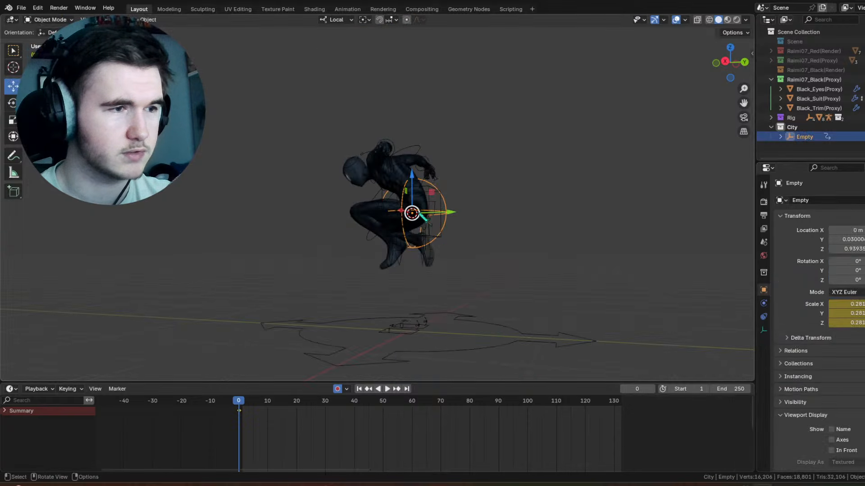
{"action": "left_click_drag", "start_coordinate": [420, 215], "coordinate": [396, 172]}
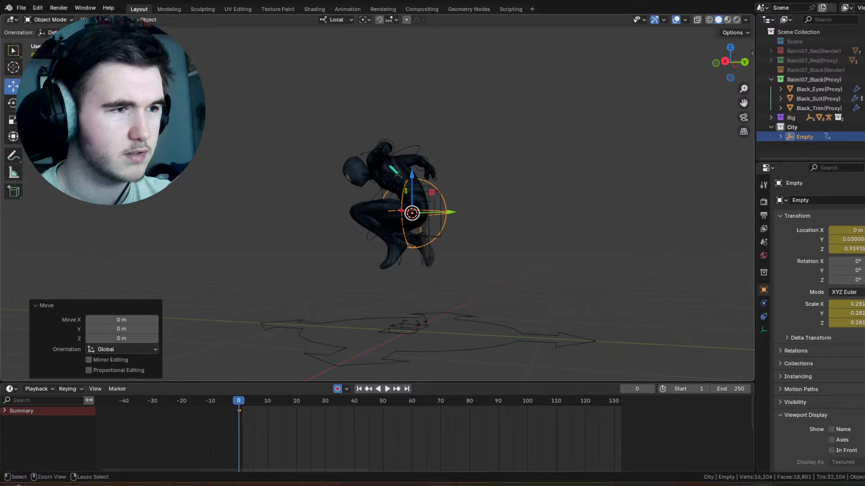
{"action": "key", "text": "ctrl+z"}
Step: Create a new collection in the scene and name it WEb setup
{"action": "scroll", "coordinate": [383, 162], "scroll_direction": "down", "scroll_amount": 12}
{"action": "middle_click_drag", "start_coordinate": [383, 162], "coordinate": [448, 202]}
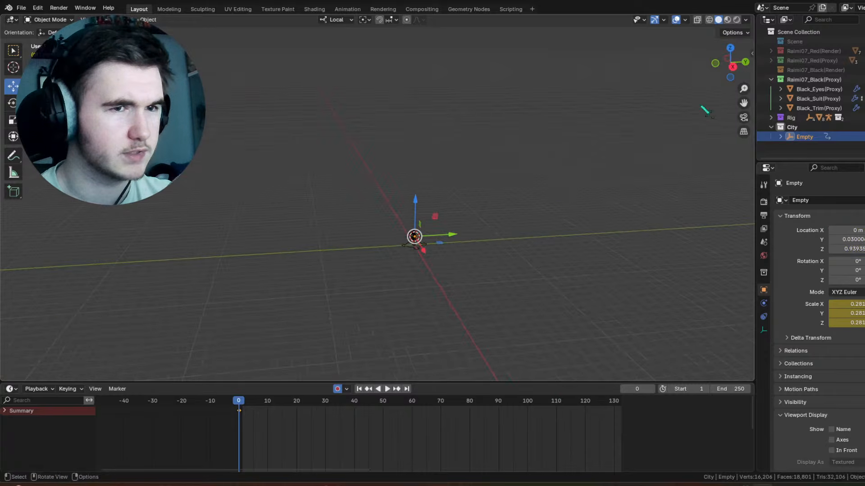
{"action": "right_click", "coordinate": [812, 141]}
{"action": "left_click", "coordinate": [814, 145]}
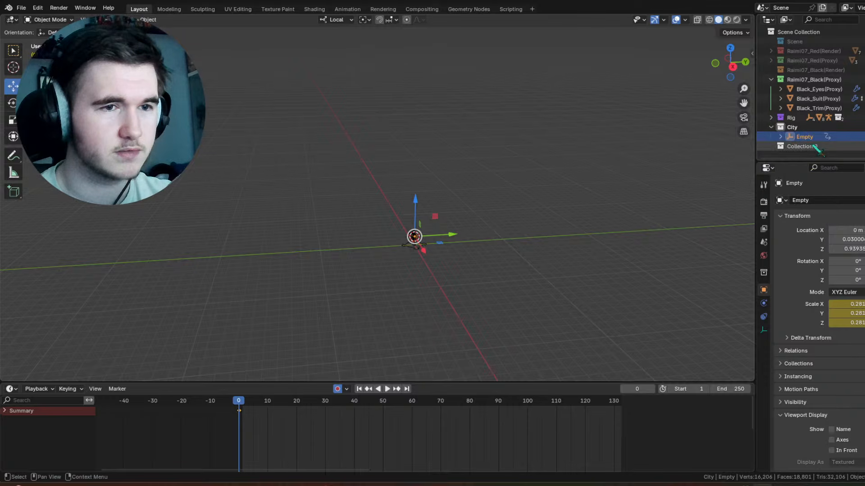
{"action": "double_click", "coordinate": [812, 144]}
{"action": "type", "text": "Sky"}
{"action": "key", "text": "BackSpace"}
{"action": "key", "text": "BackSpace"}
{"action": "key", "text": "BackSpace"}
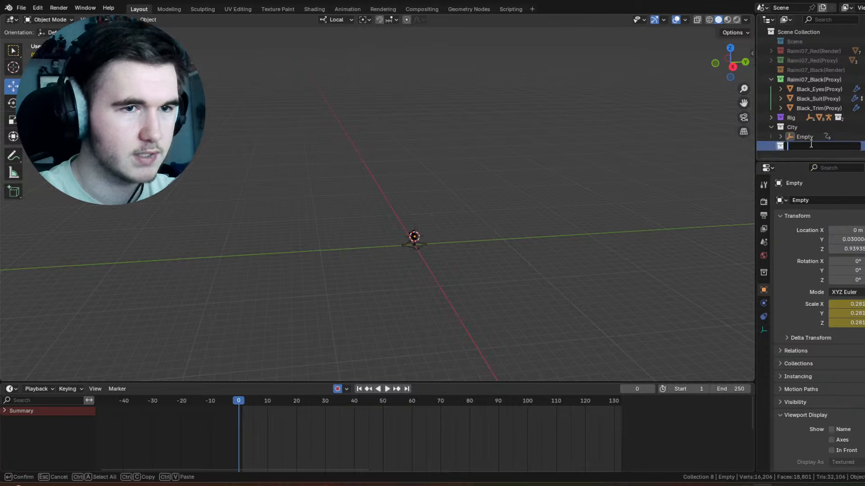
{"action": "type", "text": "WEb setu"}
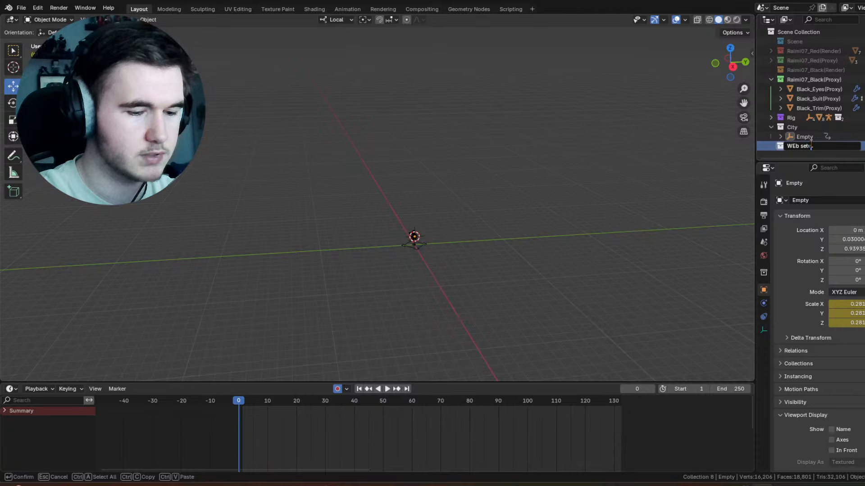
{"action": "type", "text": "p"}
{"action": "key", "text": "Return"}
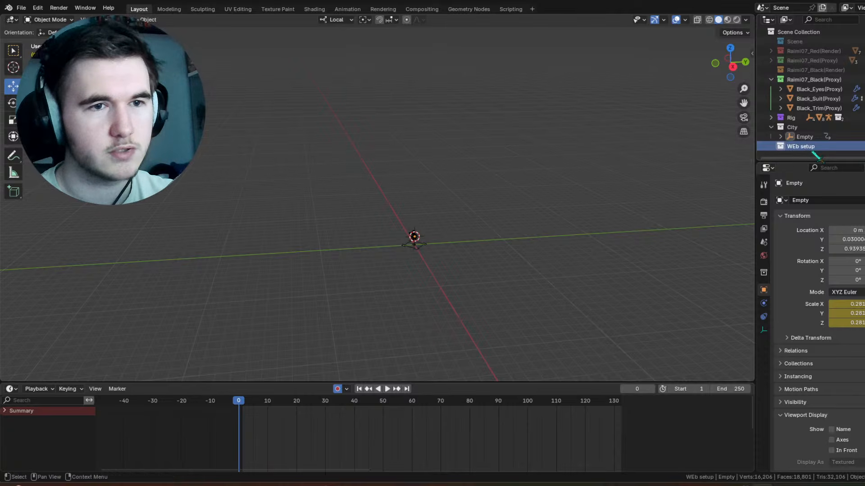
Step: Move the sphere empty from the City collection into the WEb setup collection
{"action": "left_click", "coordinate": [807, 137]}
{"action": "left_click_drag", "start_coordinate": [811, 143], "coordinate": [803, 146]}
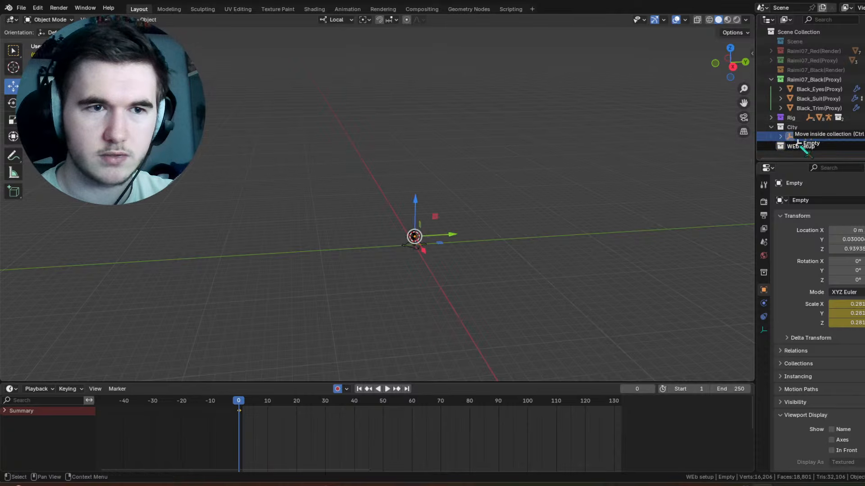
{"action": "left_click", "coordinate": [771, 136]}
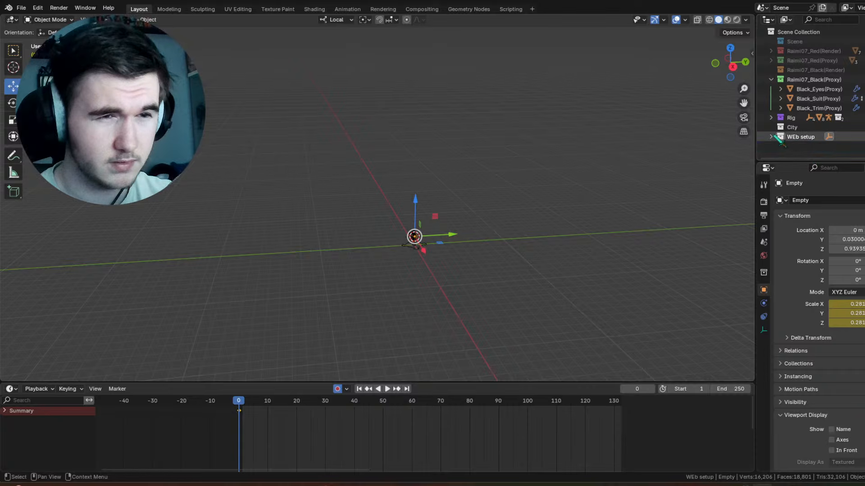
Step: Make City the active collection and add a plain axes empty at the character's hips
{"action": "left_click", "coordinate": [792, 127]}
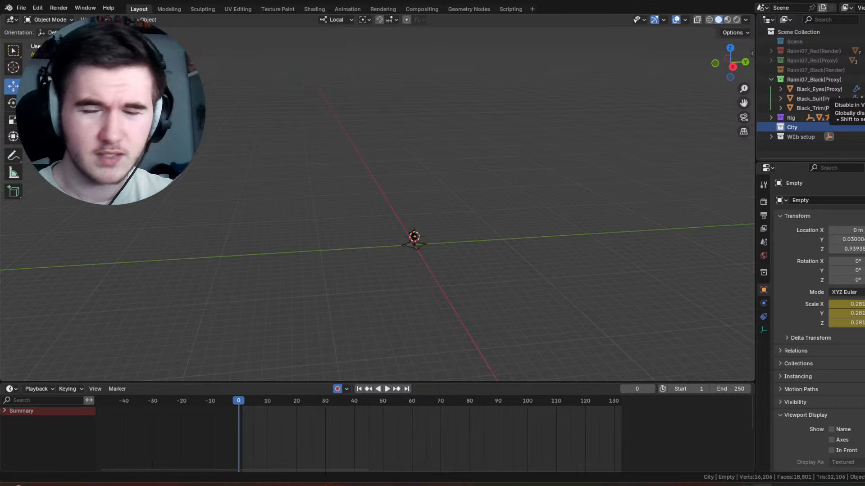
{"action": "scroll", "coordinate": [464, 194], "scroll_direction": "up", "scroll_amount": 6}
{"action": "scroll", "coordinate": [422, 183], "scroll_direction": "up", "scroll_amount": 5}
{"action": "middle_click_drag", "start_coordinate": [536, 262], "coordinate": [452, 193], "text": "shift"}
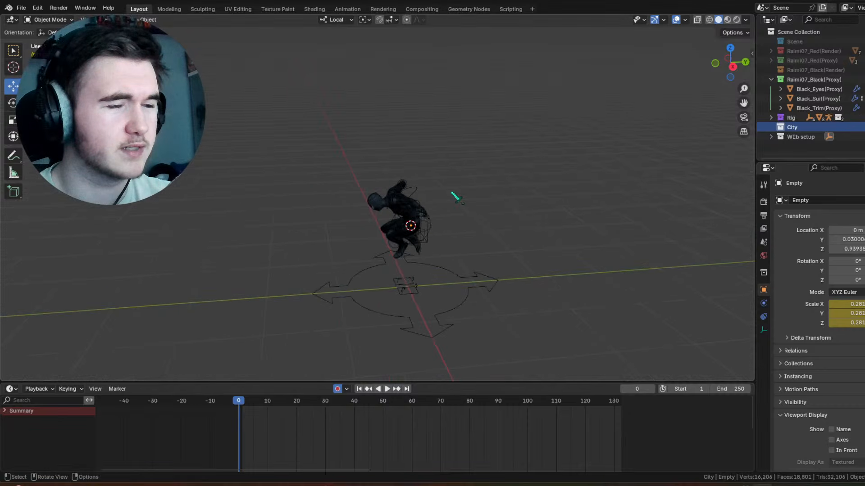
{"action": "scroll", "coordinate": [453, 194], "scroll_direction": "up", "scroll_amount": 3}
{"action": "left_click", "coordinate": [475, 246]}
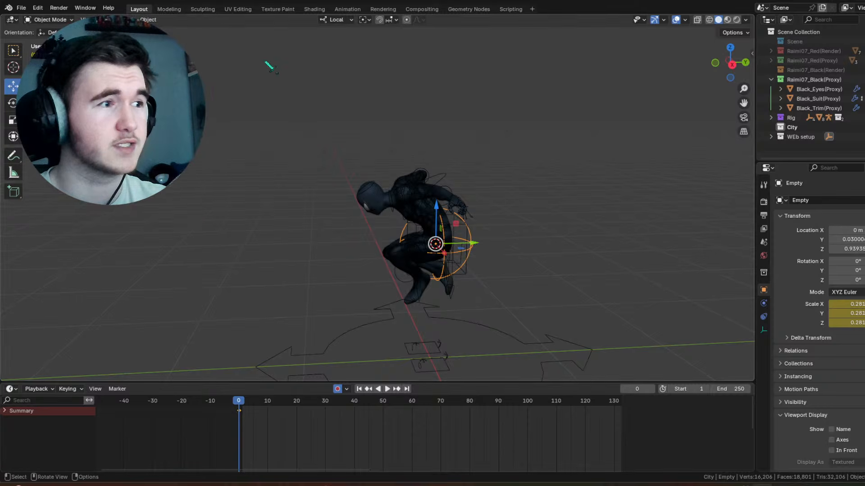
{"action": "key", "text": "shift+a"}
{"action": "mouse_move", "coordinate": [198, 97]}
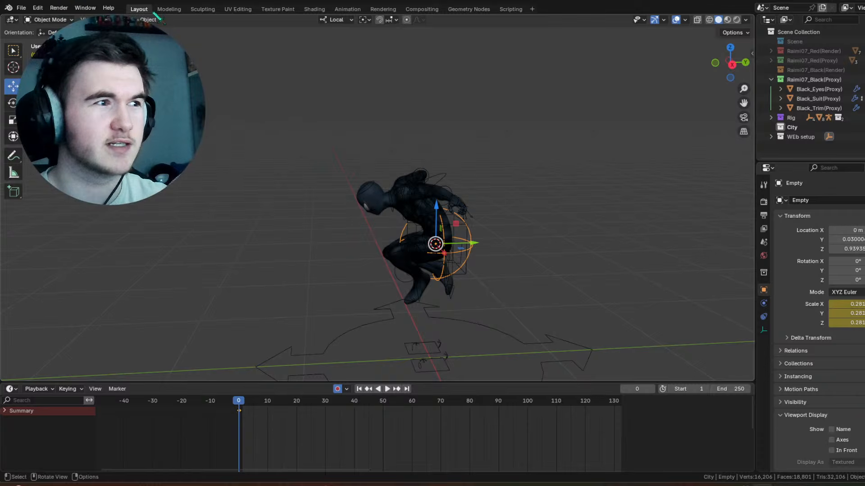
{"action": "left_click", "coordinate": [128, 20]}
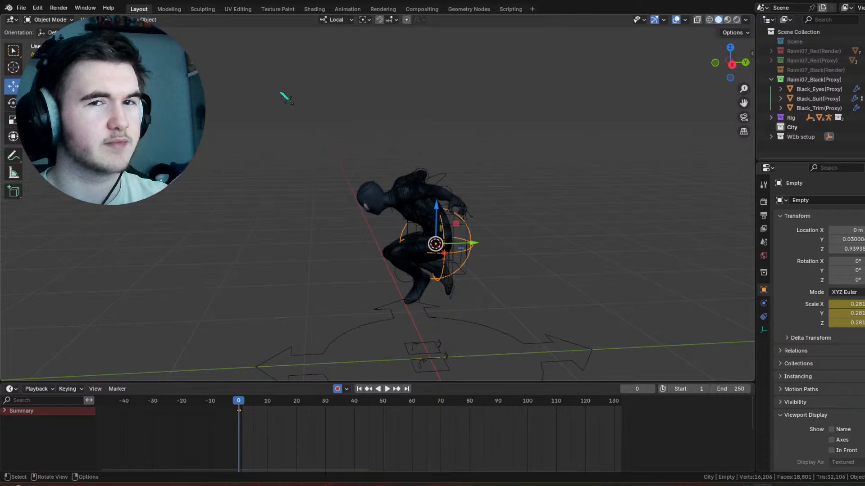
{"action": "left_click", "coordinate": [128, 20]}
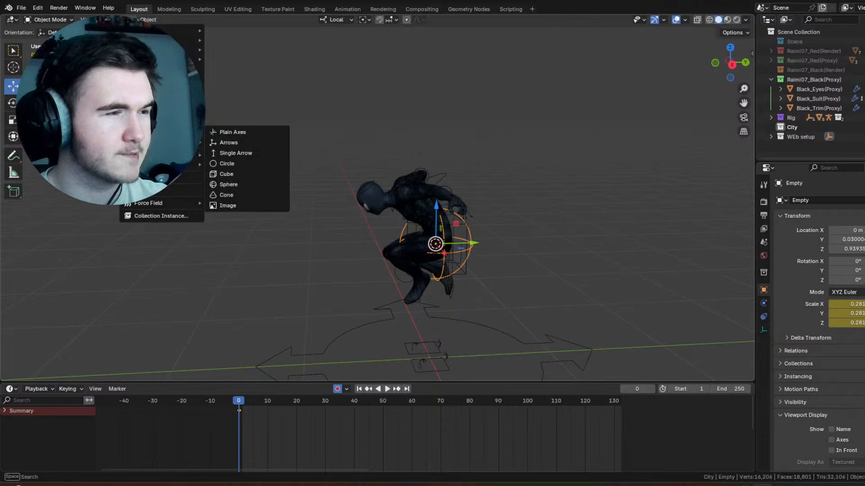
{"action": "left_click", "coordinate": [234, 131]}
Step: Move the plain axes empty forward and up to about Y -14.1 m and Z 32 m, and view it from the right side
{"action": "scroll", "coordinate": [463, 225], "scroll_direction": "down", "scroll_amount": 3}
{"action": "scroll", "coordinate": [463, 225], "scroll_direction": "down", "scroll_amount": 3}
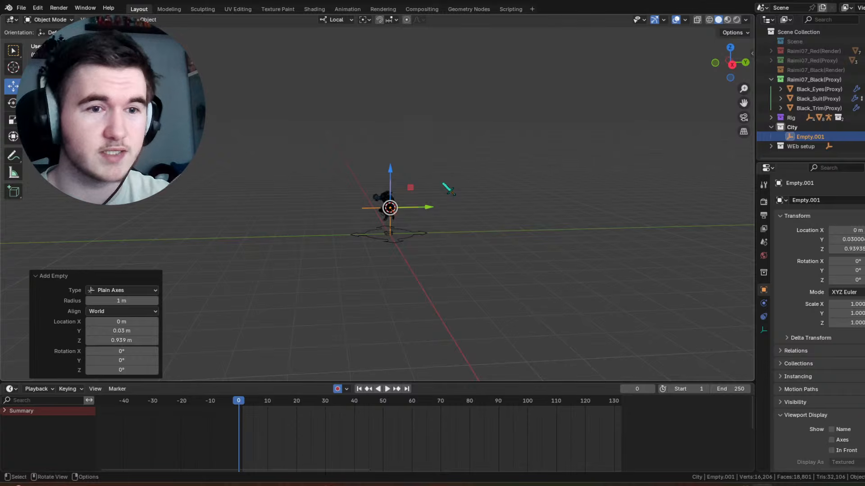
{"action": "scroll", "coordinate": [439, 181], "scroll_direction": "down", "scroll_amount": 5}
{"action": "middle_click_drag", "start_coordinate": [402, 181], "coordinate": [423, 245], "text": "shift"}
{"action": "middle_click_drag", "start_coordinate": [422, 245], "coordinate": [435, 247]}
{"action": "left_click_drag", "start_coordinate": [436, 267], "coordinate": [277, 270]}
{"action": "scroll", "coordinate": [408, 277], "scroll_direction": "down", "scroll_amount": 3}
{"action": "left_click_drag", "start_coordinate": [316, 233], "coordinate": [322, 24]}
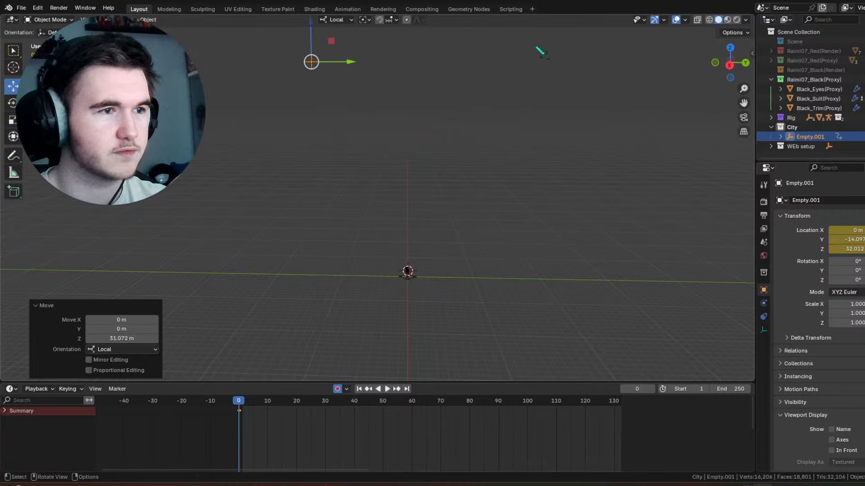
{"action": "key", "text": "KP_3"}
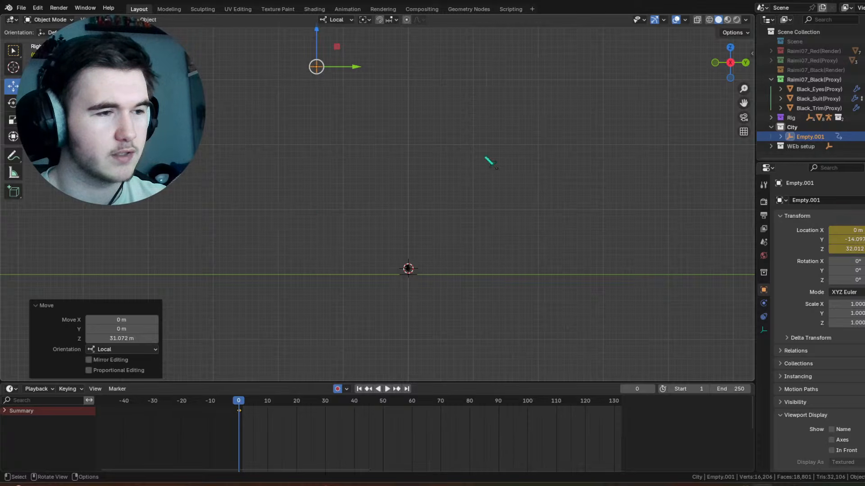
Step: Select the sphere empty at the character's hips and add a Child Of object constraint to it
{"action": "scroll", "coordinate": [469, 288], "scroll_direction": "up", "scroll_amount": 3}
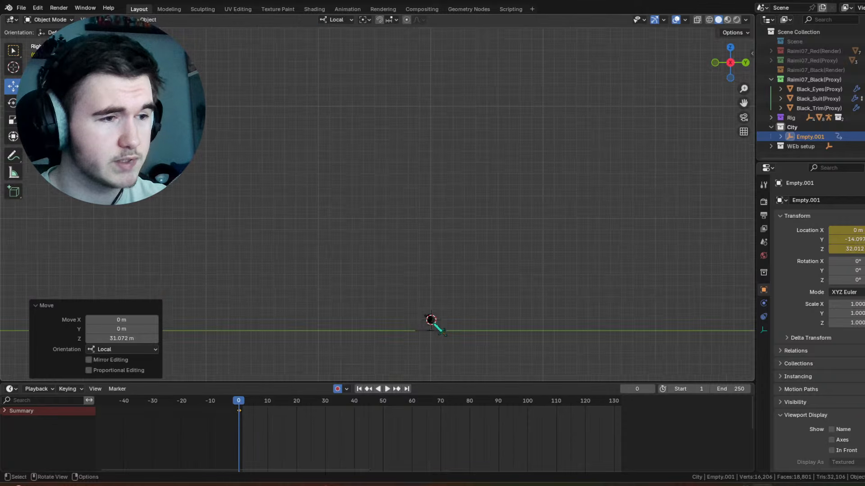
{"action": "left_click", "coordinate": [432, 318]}
{"action": "middle_click_drag", "start_coordinate": [477, 313], "coordinate": [455, 224], "text": "shift"}
{"action": "scroll", "coordinate": [500, 234], "scroll_direction": "up", "scroll_amount": 5}
{"action": "middle_click_drag", "start_coordinate": [520, 243], "coordinate": [421, 127], "text": "shift"}
{"action": "scroll", "coordinate": [420, 126], "scroll_direction": "up", "scroll_amount": 8}
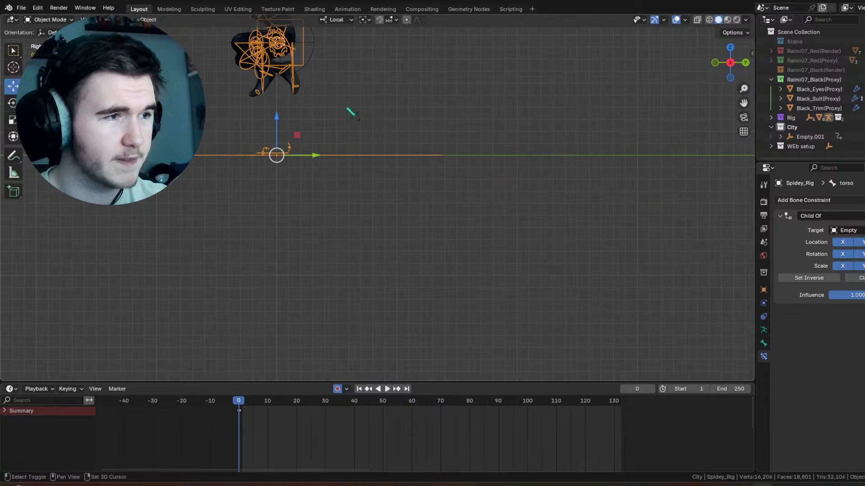
{"action": "middle_click_drag", "start_coordinate": [346, 107], "coordinate": [445, 216], "text": "shift"}
{"action": "left_click", "coordinate": [413, 143]}
{"action": "scroll", "coordinate": [424, 150], "scroll_direction": "down", "scroll_amount": 5}
{"action": "scroll", "coordinate": [430, 155], "scroll_direction": "down", "scroll_amount": 3}
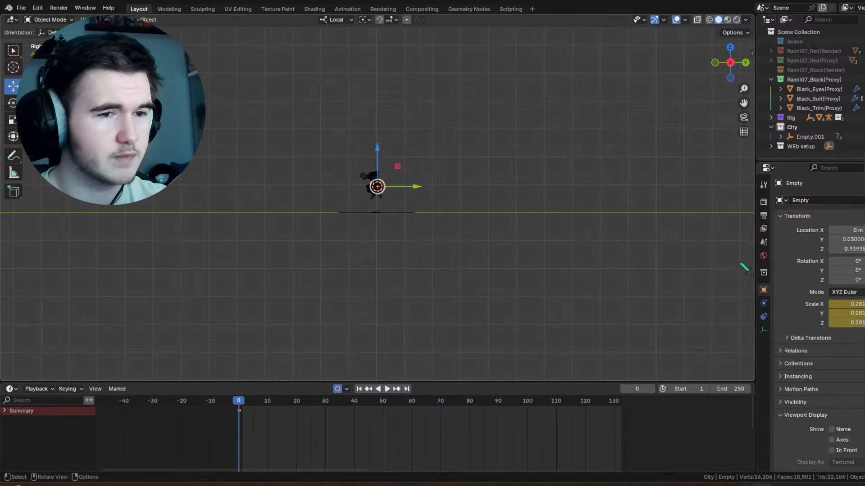
{"action": "left_click", "coordinate": [763, 316]}
{"action": "left_click", "coordinate": [805, 200]}
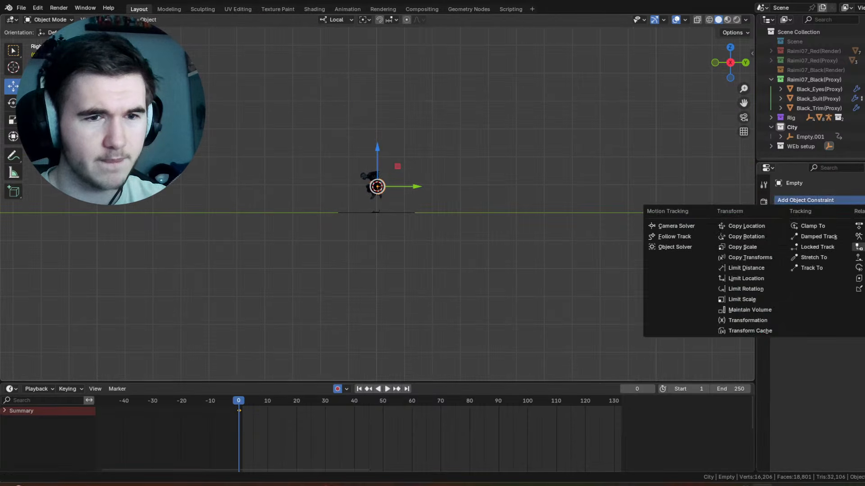
{"action": "left_click", "coordinate": [859, 247]}
Step: Set the high plain axes empty as the target of the sphere empty's Child Of constraint
{"action": "scroll", "coordinate": [509, 153], "scroll_direction": "down", "scroll_amount": 2}
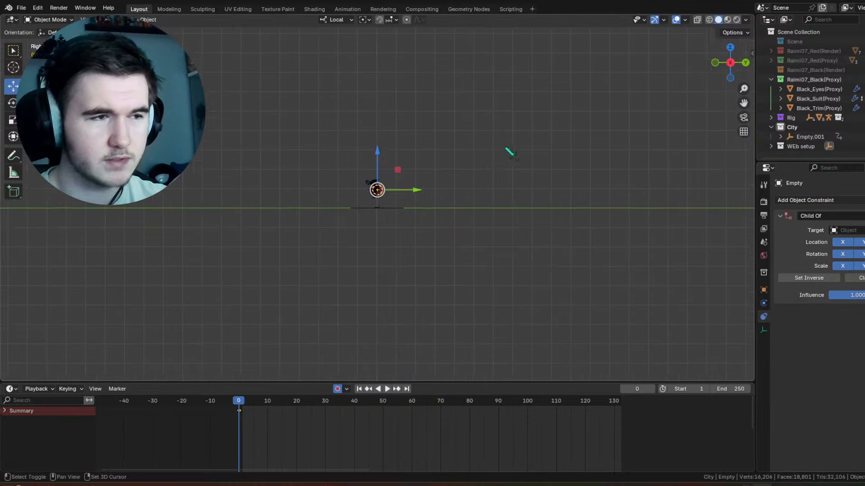
{"action": "middle_click_drag", "start_coordinate": [415, 59], "coordinate": [490, 220], "text": "shift"}
{"action": "scroll", "coordinate": [488, 215], "scroll_direction": "down", "scroll_amount": 4}
{"action": "middle_click_drag", "start_coordinate": [462, 156], "coordinate": [496, 245], "text": "shift"}
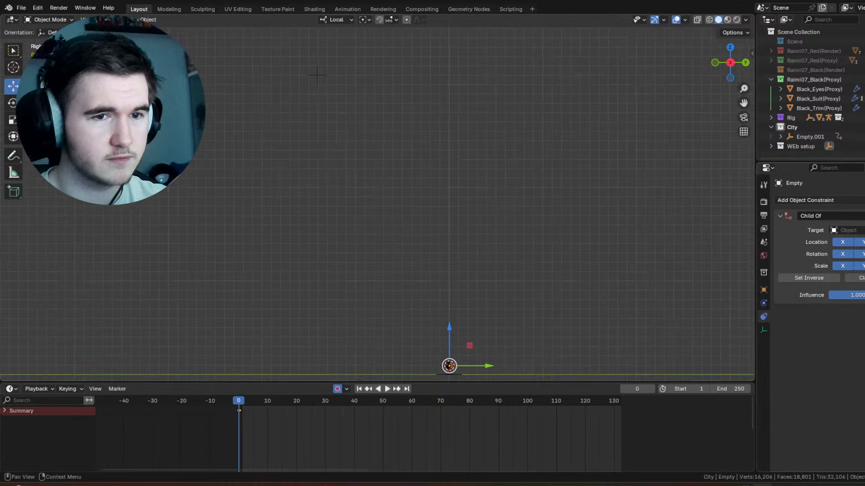
{"action": "left_click", "coordinate": [863, 230]}
{"action": "left_click", "coordinate": [324, 74]}
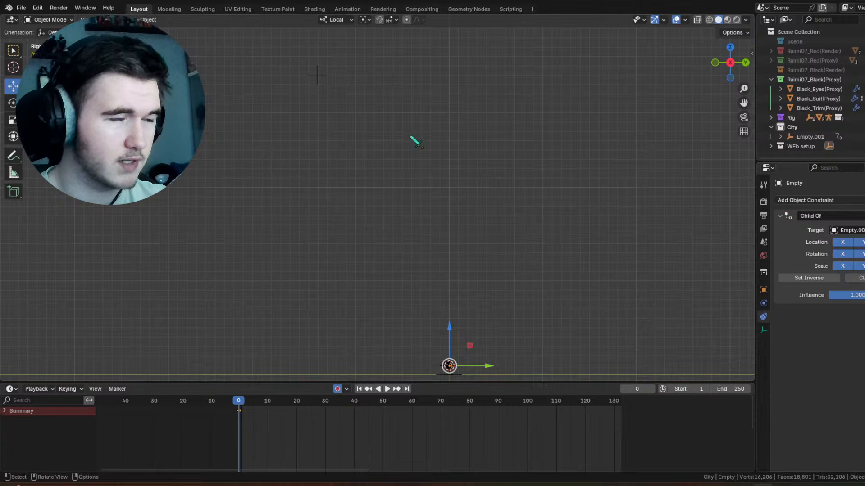
{"action": "middle_click_drag", "start_coordinate": [455, 220], "coordinate": [411, 116], "text": "shift"}
{"action": "scroll", "coordinate": [410, 116], "scroll_direction": "up", "scroll_amount": 3}
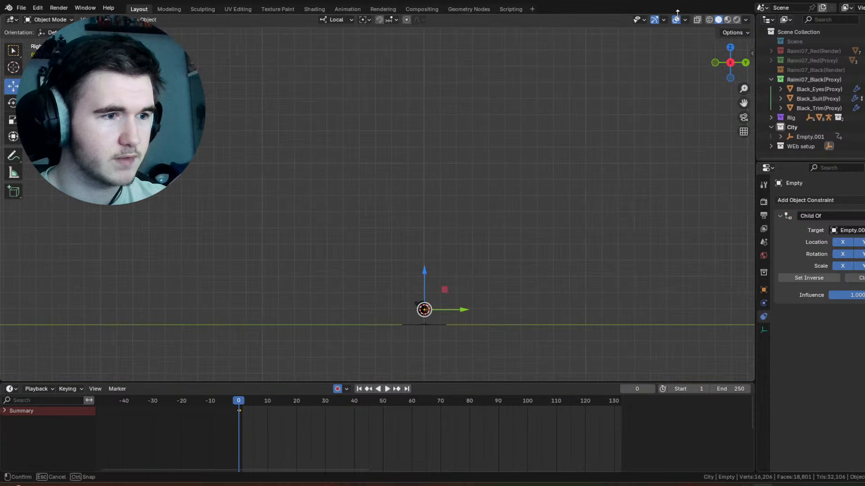
{"action": "left_click", "coordinate": [676, 20]}
{"action": "middle_click_drag", "start_coordinate": [460, 308], "coordinate": [441, 261], "text": "shift"}
{"action": "middle_click_drag", "start_coordinate": [649, 63], "coordinate": [660, 50]}
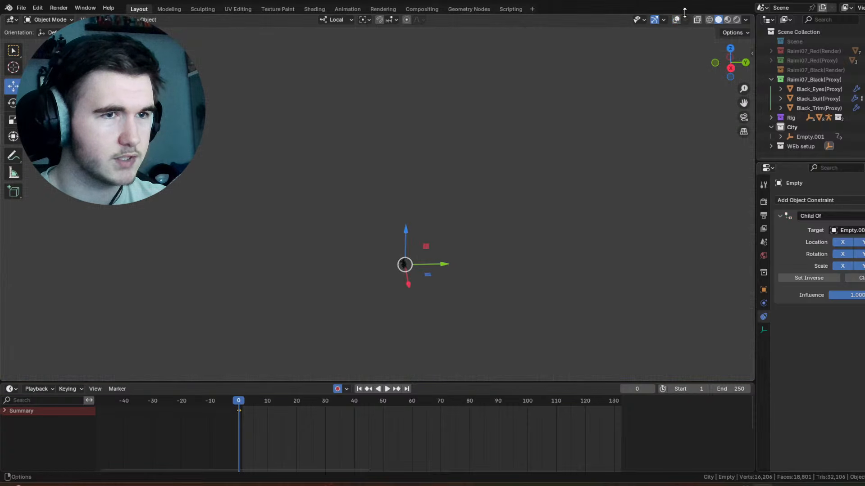
{"action": "left_click", "coordinate": [676, 20]}
Step: Move the plain axes empty Empty.001 from the City collection into the WEb setup collection
{"action": "left_click", "coordinate": [832, 129]}
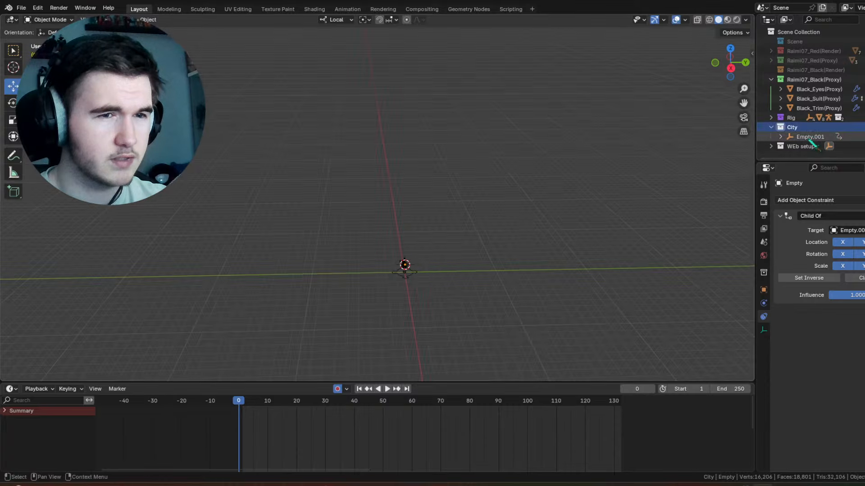
{"action": "left_click", "coordinate": [809, 138]}
{"action": "left_click_drag", "start_coordinate": [810, 138], "coordinate": [799, 146]}
Step: Make City the active collection and add a 2 m plane at the 3D cursor
{"action": "left_click", "coordinate": [809, 130]}
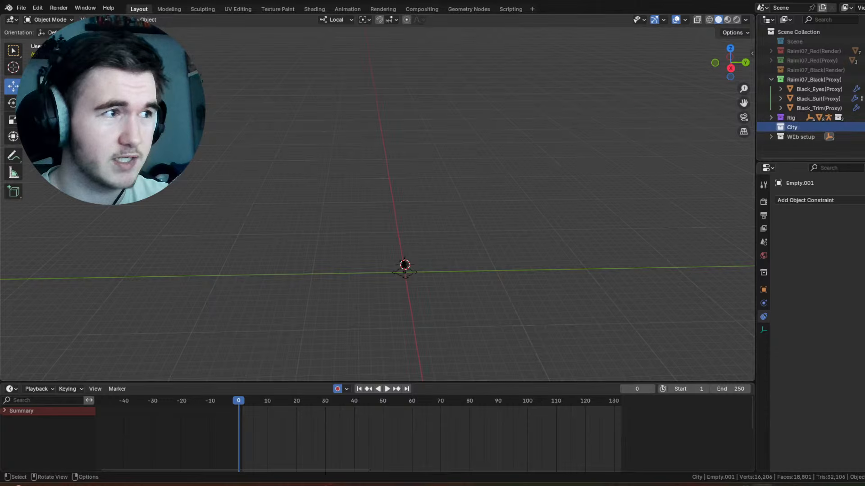
{"action": "key", "text": "shift+a"}
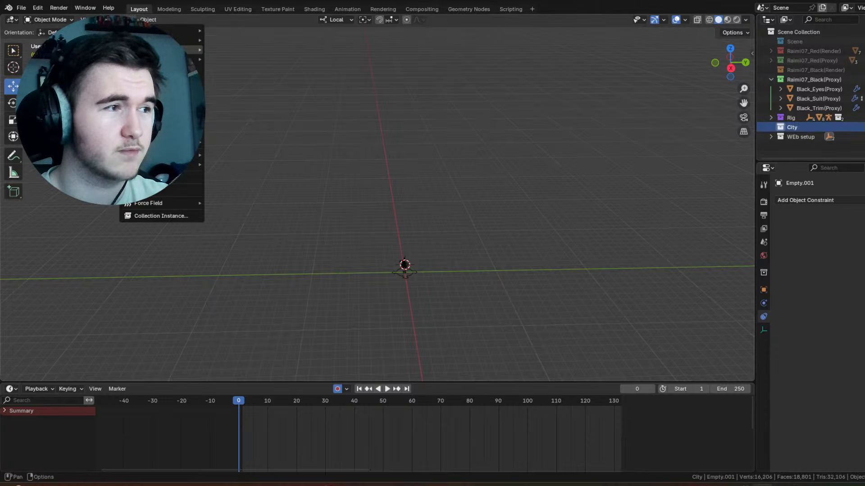
{"action": "mouse_move", "coordinate": [180, 30]}
{"action": "left_click", "coordinate": [270, 31]}
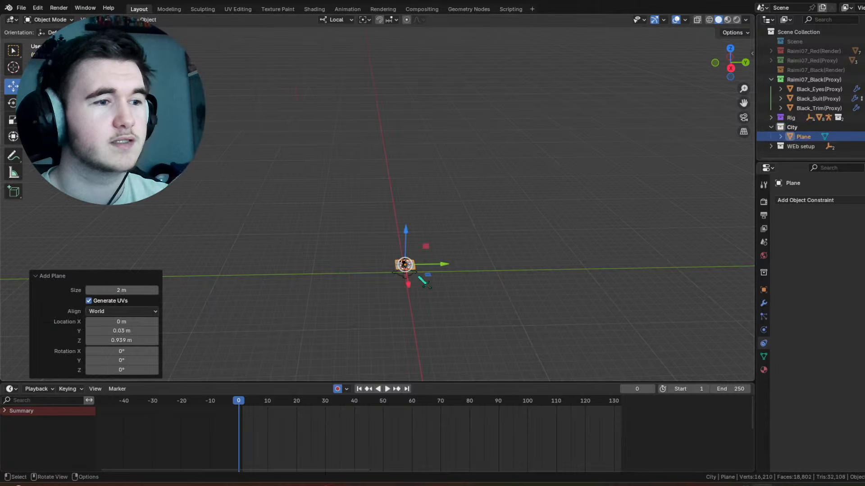
Step: Scale the plane up uniformly by a factor of about 35.7 and again by about 4.13
{"action": "key", "text": "s"}
{"action": "left_click", "coordinate": [673, 236]}
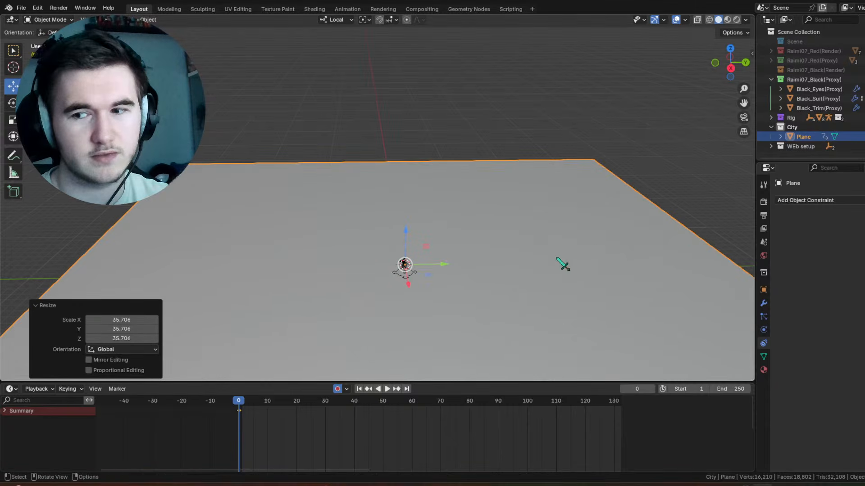
{"action": "key", "text": "s"}
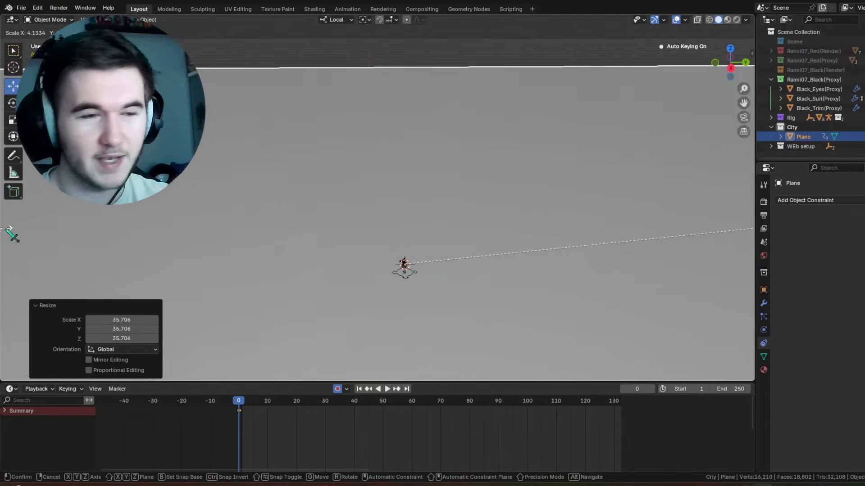
{"action": "left_click", "coordinate": [9, 230]}
{"action": "scroll", "coordinate": [365, 174], "scroll_direction": "down", "scroll_amount": 6}
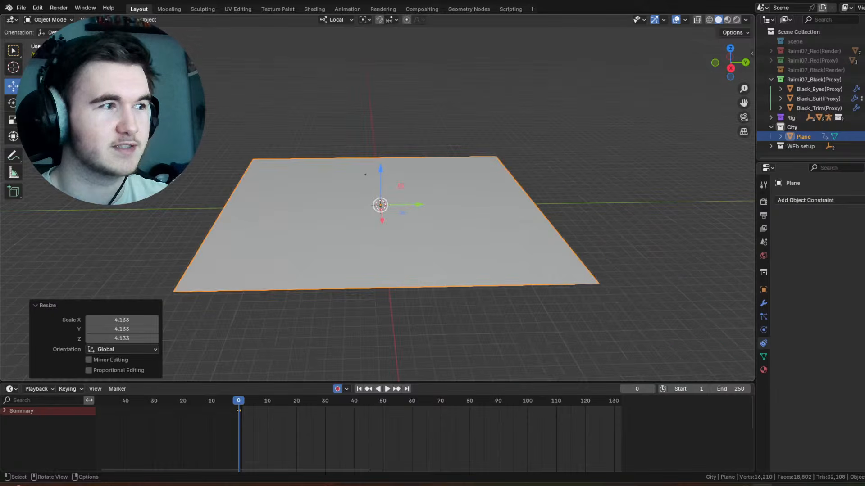
Step: Stretch the plane along its Y axis with the Scale tool and deselect it
{"action": "left_click", "coordinate": [13, 119]}
{"action": "left_click_drag", "start_coordinate": [421, 207], "coordinate": [466, 208]}
{"action": "left_click", "coordinate": [455, 128]}
{"action": "scroll", "coordinate": [451, 185], "scroll_direction": "up", "scroll_amount": 4}
{"action": "middle_click_drag", "start_coordinate": [423, 187], "coordinate": [501, 290]}
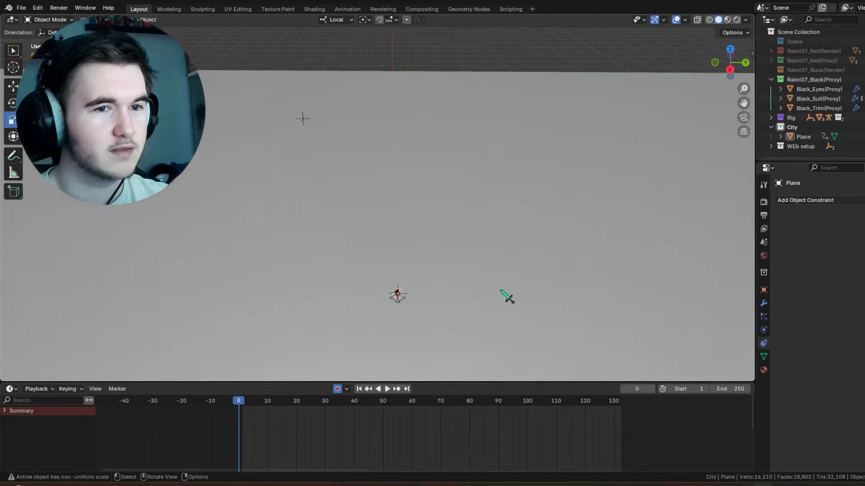
Step: Make the ground plane in the City collection unselectable in the viewport
{"action": "left_click", "coordinate": [514, 292]}
{"action": "left_click", "coordinate": [862, 137]}
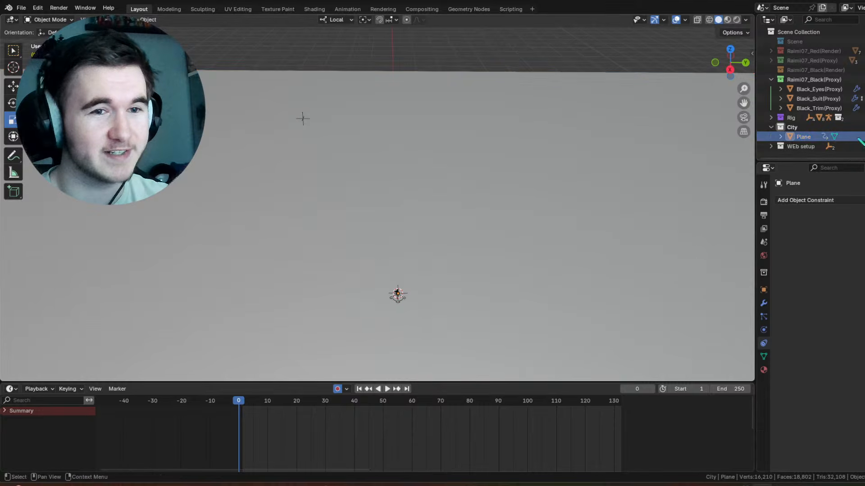
{"action": "middle_click_drag", "start_coordinate": [518, 135], "coordinate": [396, 141]}
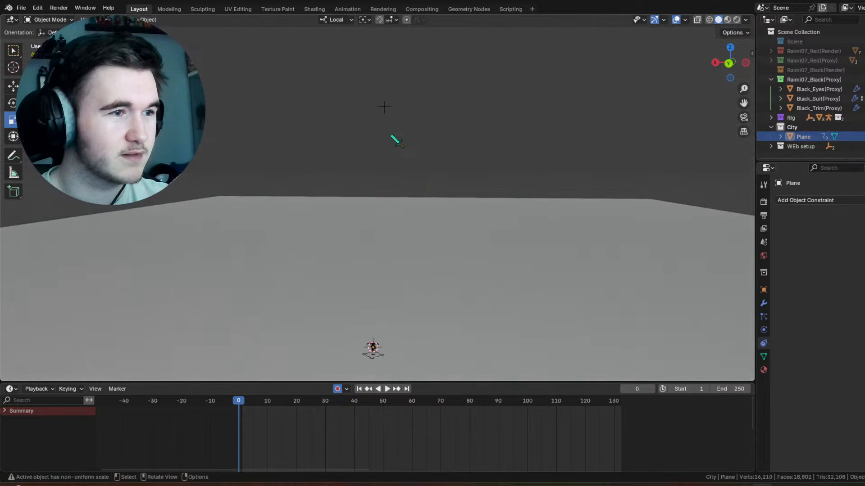
Step: Test the linked rig by moving the high pivot empty about -13 m along X, and undo the move
{"action": "left_click", "coordinate": [390, 108]}
{"action": "key", "text": "g"}
{"action": "left_click_drag", "start_coordinate": [372, 107], "coordinate": [488, 120]}
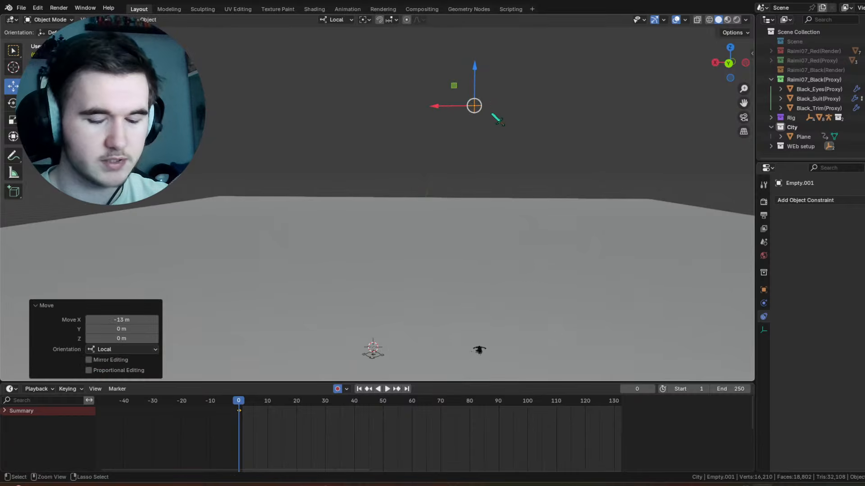
{"action": "key", "text": "ctrl+z"}
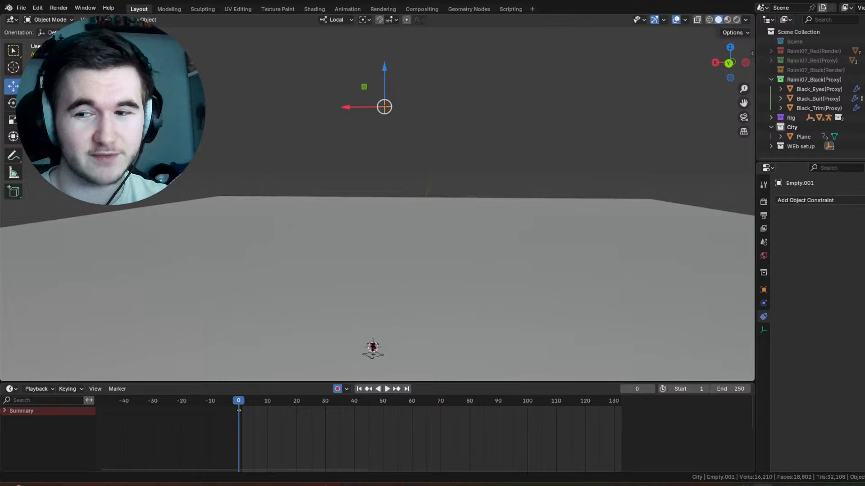
{"action": "middle_click_drag", "start_coordinate": [359, 133], "coordinate": [438, 117]}
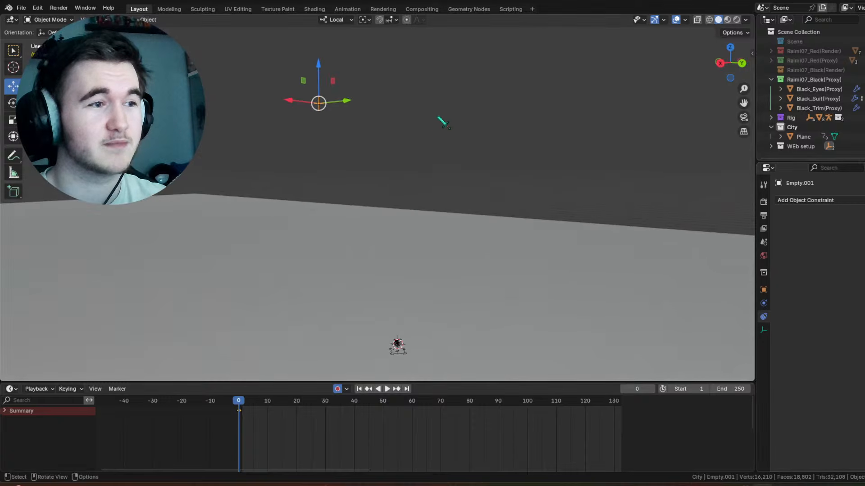
{"action": "middle_click_drag", "start_coordinate": [581, 73], "coordinate": [270, 58]}
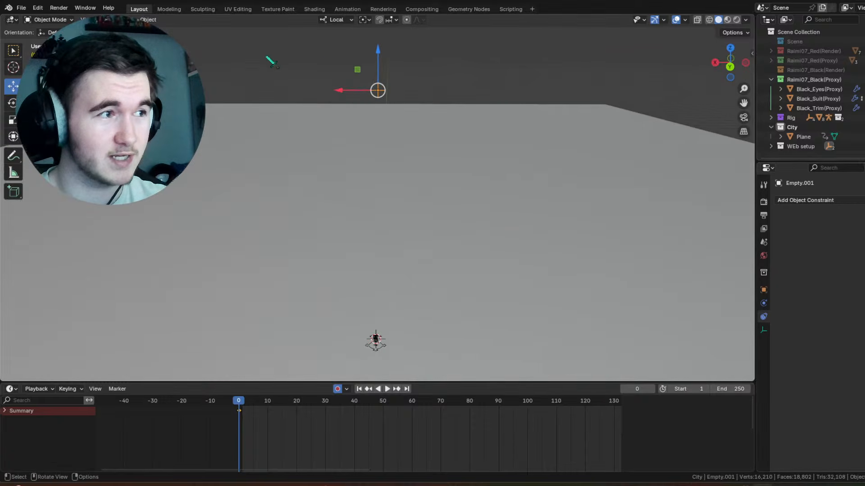
{"action": "key", "text": "shift+a"}
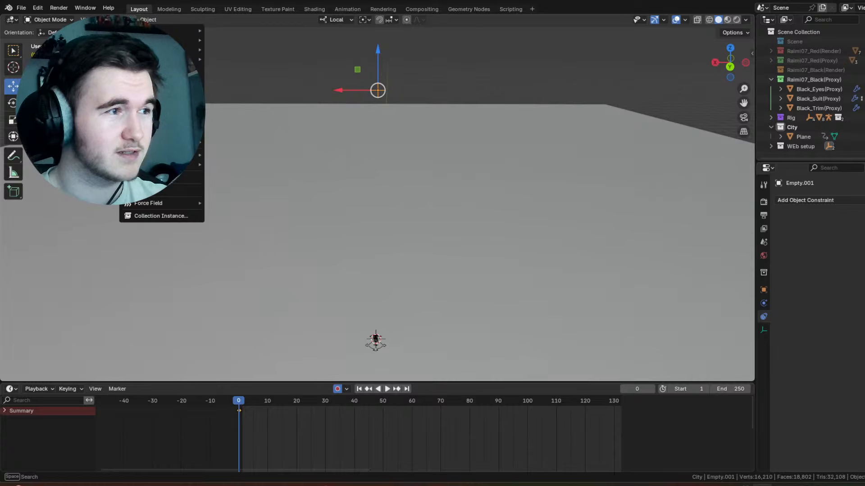
{"action": "middle_click_drag", "start_coordinate": [289, 185], "coordinate": [399, 179]}
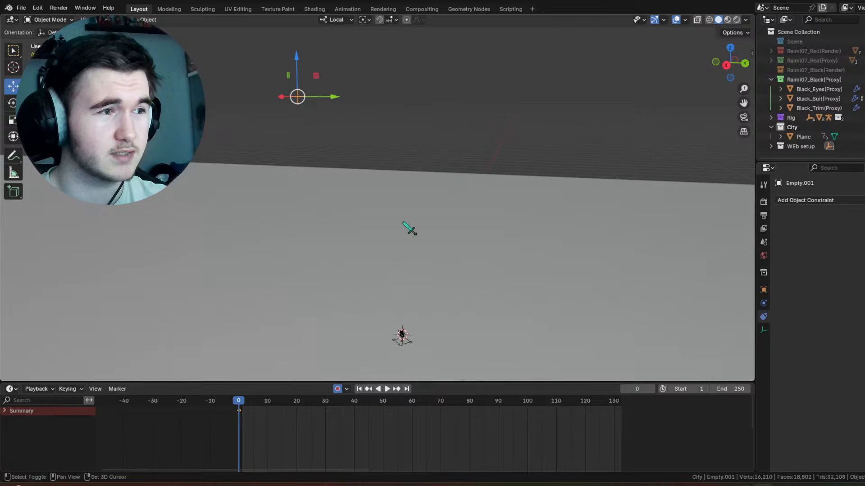
Step: Test the swing by rotating the high pivot empty about -97.2° around its local X axis, and undo the rotation
{"action": "middle_click_drag", "start_coordinate": [404, 222], "coordinate": [413, 142], "text": "shift"}
{"action": "middle_click_drag", "start_coordinate": [346, 126], "coordinate": [358, 167], "text": "shift"}
{"action": "middle_click_drag", "start_coordinate": [432, 198], "coordinate": [482, 241]}
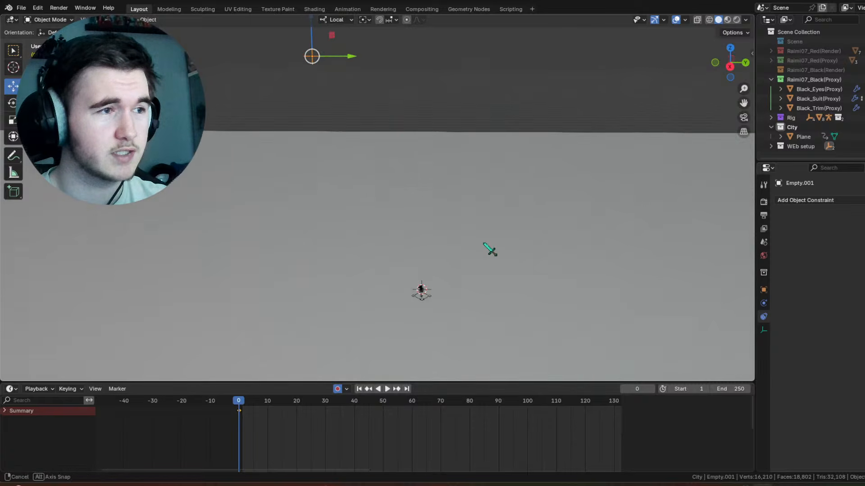
{"action": "middle_click_drag", "start_coordinate": [432, 333], "coordinate": [422, 283], "text": "shift"}
{"action": "scroll", "coordinate": [407, 254], "scroll_direction": "up", "scroll_amount": 5}
{"action": "middle_click_drag", "start_coordinate": [398, 216], "coordinate": [413, 227]}
{"action": "scroll", "coordinate": [412, 194], "scroll_direction": "down", "scroll_amount": 7}
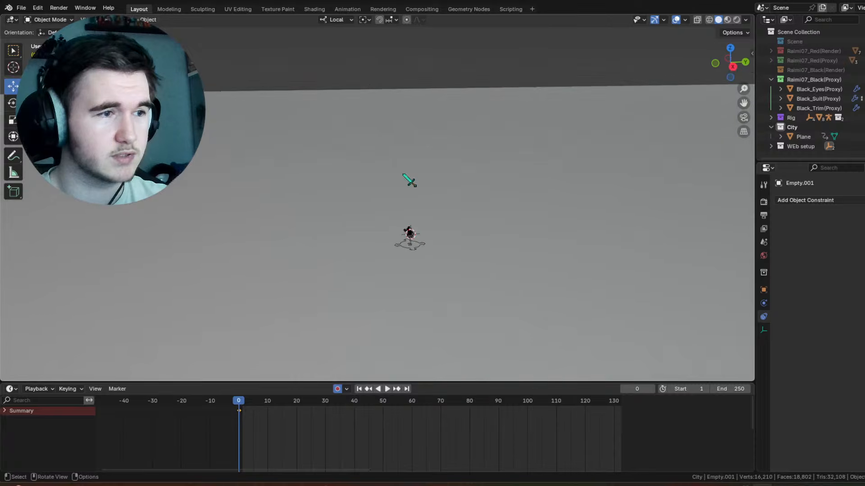
{"action": "key", "text": "r"}
{"action": "middle_click_drag", "start_coordinate": [394, 166], "coordinate": [390, 192], "text": "shift"}
{"action": "left_click_drag", "start_coordinate": [355, 44], "coordinate": [471, 183]}
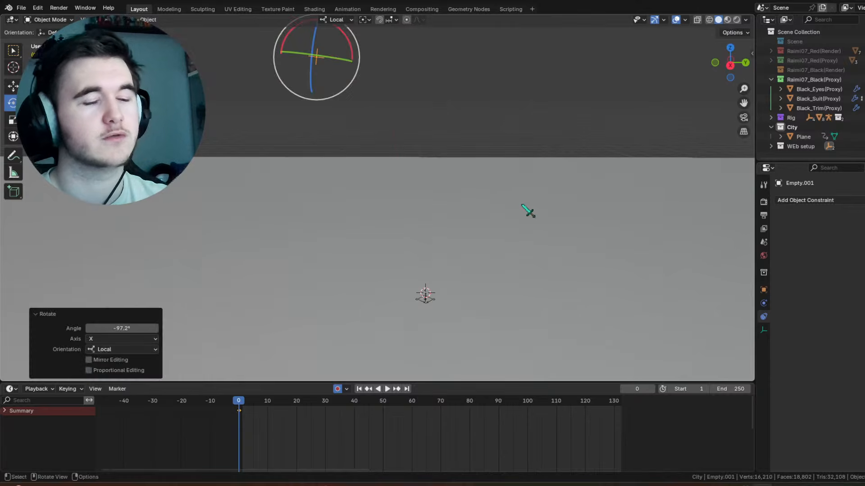
{"action": "key", "text": "ctrl+z"}
Step: Select the ground plane, view it from the right side and snap the 3D cursor to the world origin
{"action": "middle_click_drag", "start_coordinate": [477, 263], "coordinate": [447, 180], "text": "shift"}
{"action": "scroll", "coordinate": [444, 210], "scroll_direction": "up", "scroll_amount": 5}
{"action": "scroll", "coordinate": [450, 217], "scroll_direction": "up", "scroll_amount": 7}
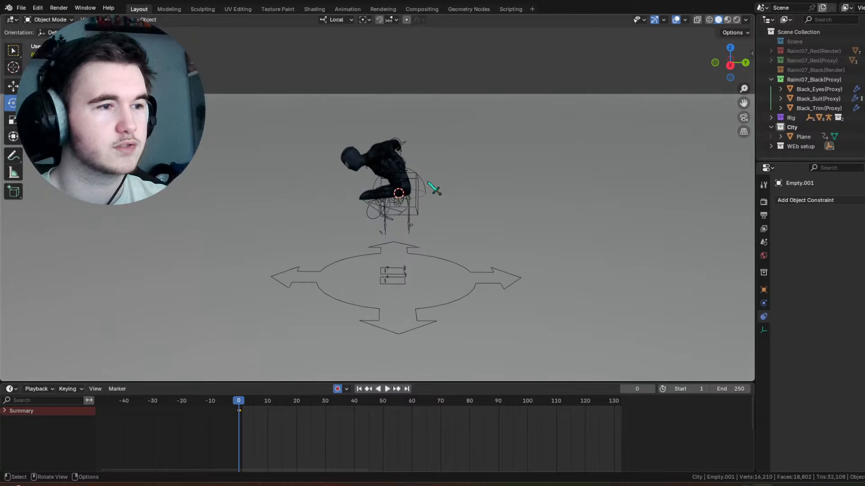
{"action": "key", "text": "KP_3"}
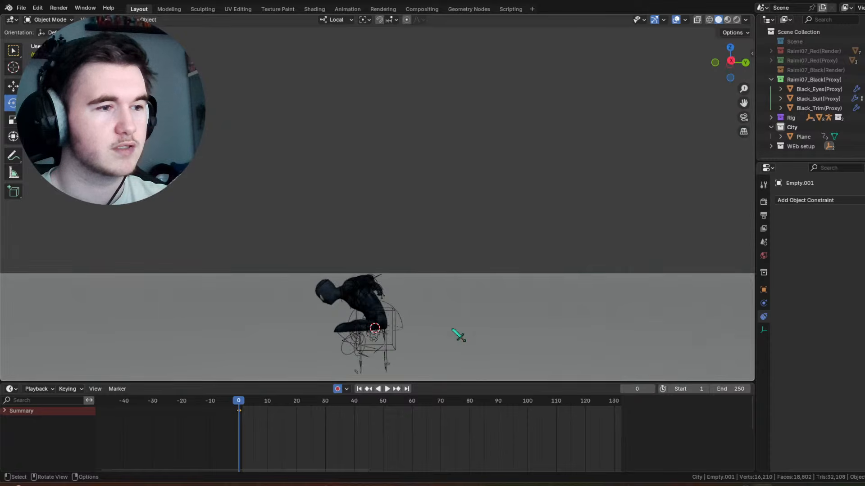
{"action": "scroll", "coordinate": [449, 276], "scroll_direction": "down", "scroll_amount": 4}
{"action": "key", "text": "KP_7"}
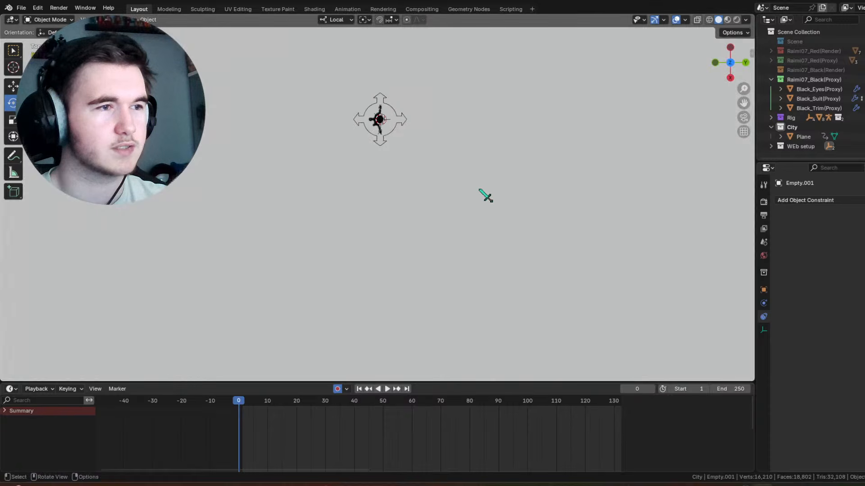
{"action": "middle_click_drag", "start_coordinate": [500, 191], "coordinate": [515, 181]}
{"action": "left_click", "coordinate": [484, 165]}
{"action": "key", "text": "KP_3"}
{"action": "left_click", "coordinate": [13, 86]}
{"action": "middle_click_drag", "start_coordinate": [323, 202], "coordinate": [461, 251], "text": "ctrl"}
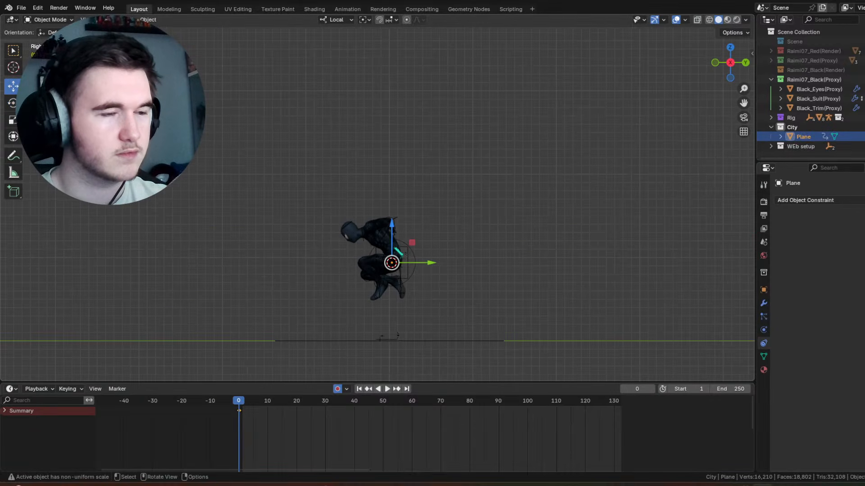
{"action": "key", "text": "shift+s"}
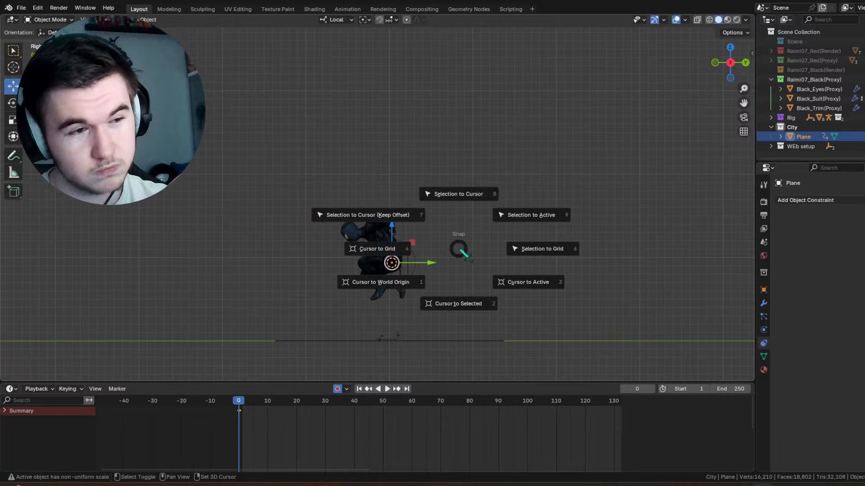
{"action": "left_click", "coordinate": [415, 284]}
Step: Snap the ground plane to the 3D cursor and make the plane unselectable
{"action": "key", "text": "shift+s"}
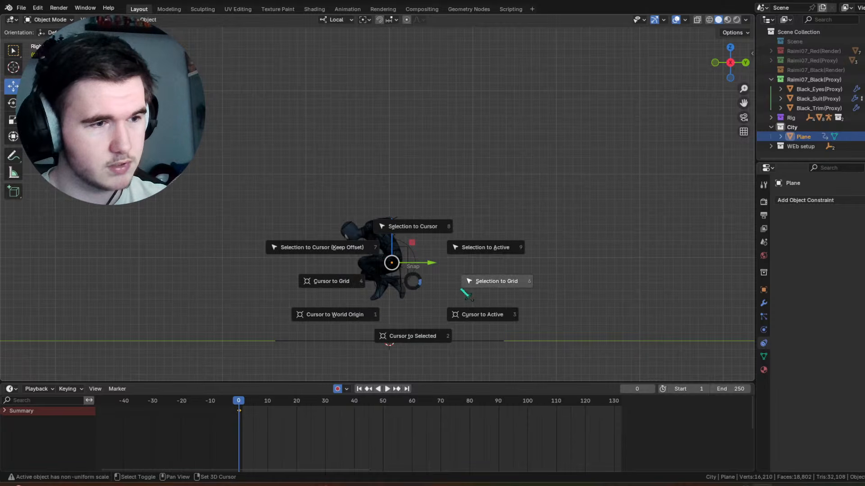
{"action": "left_click", "coordinate": [430, 210]}
{"action": "middle_click_drag", "start_coordinate": [428, 212], "coordinate": [515, 159]}
{"action": "left_click", "coordinate": [864, 137]}
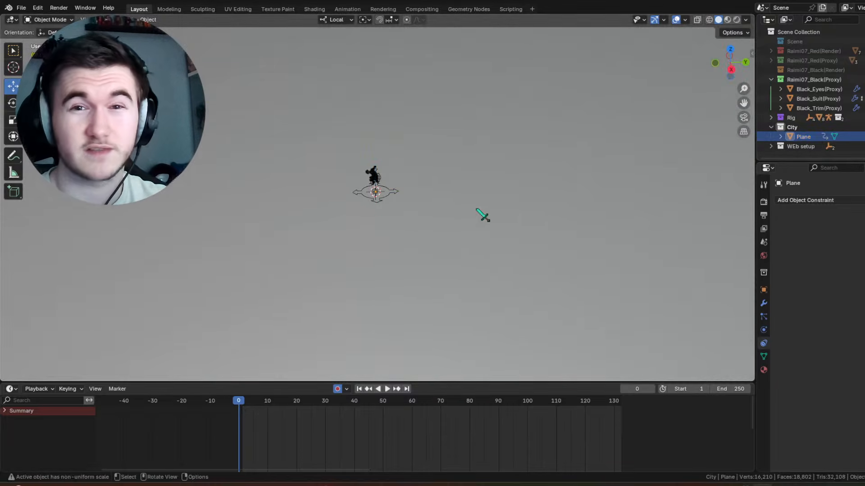
Step: Select Spider-Man's sphere empty and raise it about 27 m along its local Z axis, high above the ground plane
{"action": "middle_click_drag", "start_coordinate": [476, 208], "coordinate": [490, 166]}
{"action": "scroll", "coordinate": [492, 167], "scroll_direction": "up", "scroll_amount": 8}
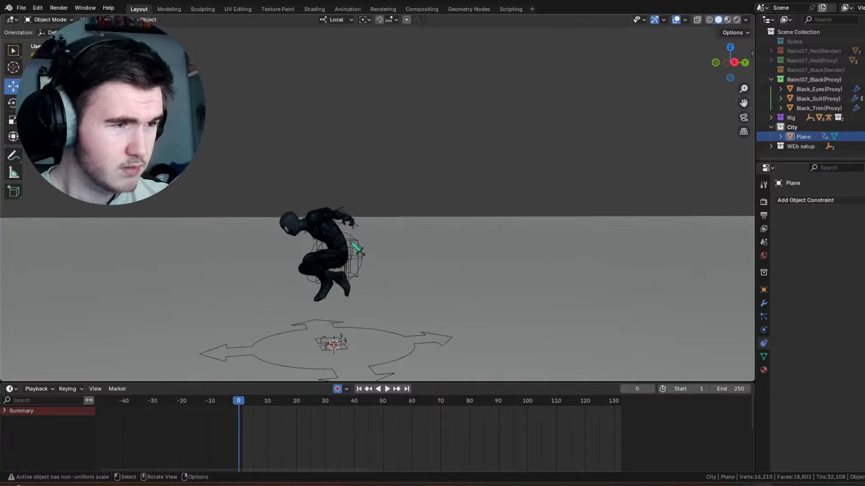
{"action": "left_click", "coordinate": [358, 244]}
{"action": "left_click", "coordinate": [358, 247]}
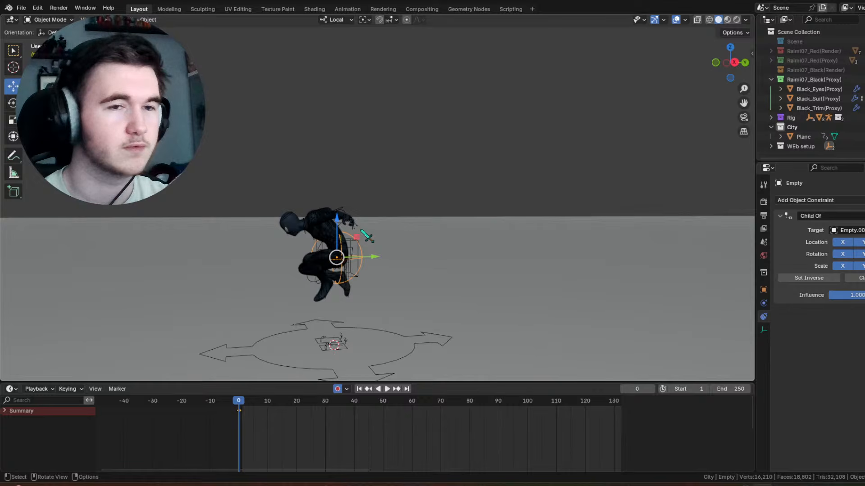
{"action": "scroll", "coordinate": [351, 225], "scroll_direction": "down", "scroll_amount": 5}
{"action": "middle_click_drag", "start_coordinate": [391, 168], "coordinate": [396, 244], "text": "shift"}
{"action": "scroll", "coordinate": [423, 216], "scroll_direction": "down", "scroll_amount": 6}
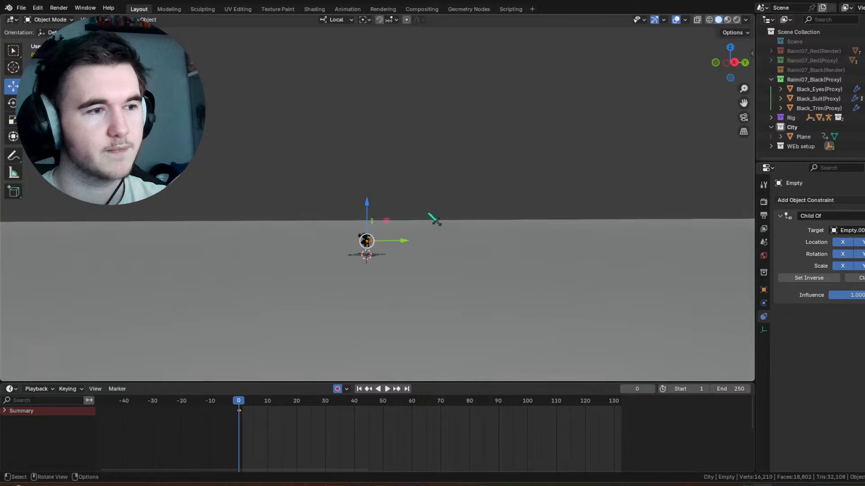
{"action": "middle_click_drag", "start_coordinate": [429, 211], "coordinate": [437, 252]}
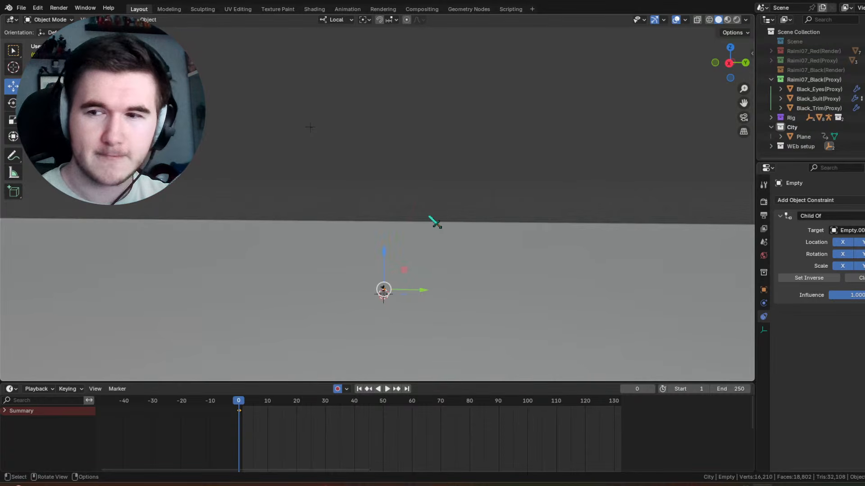
{"action": "middle_click_drag", "start_coordinate": [451, 255], "coordinate": [462, 206], "text": "shift"}
{"action": "scroll", "coordinate": [462, 206], "scroll_direction": "up", "scroll_amount": 2}
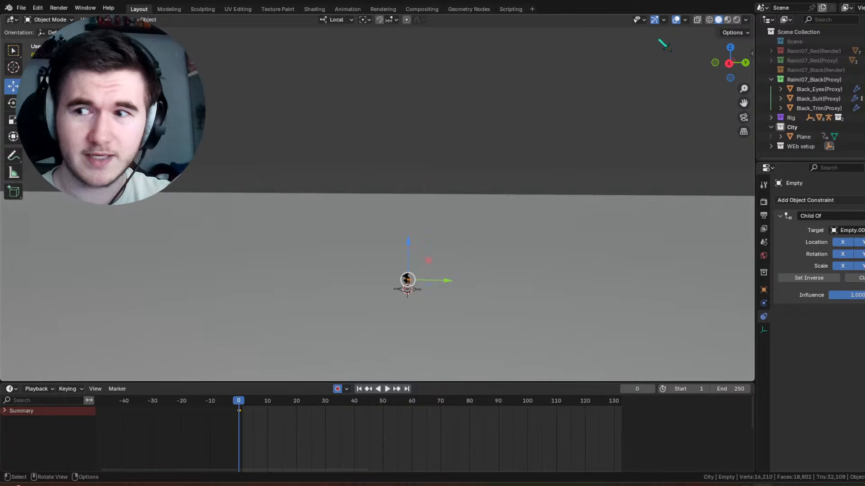
{"action": "middle_click_drag", "start_coordinate": [581, 151], "coordinate": [417, 193]}
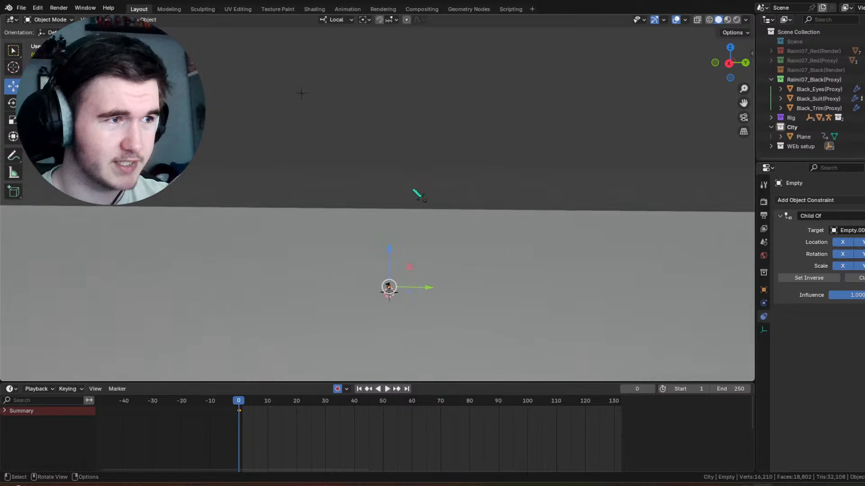
{"action": "key", "text": "g"}
{"action": "key", "text": "z"}
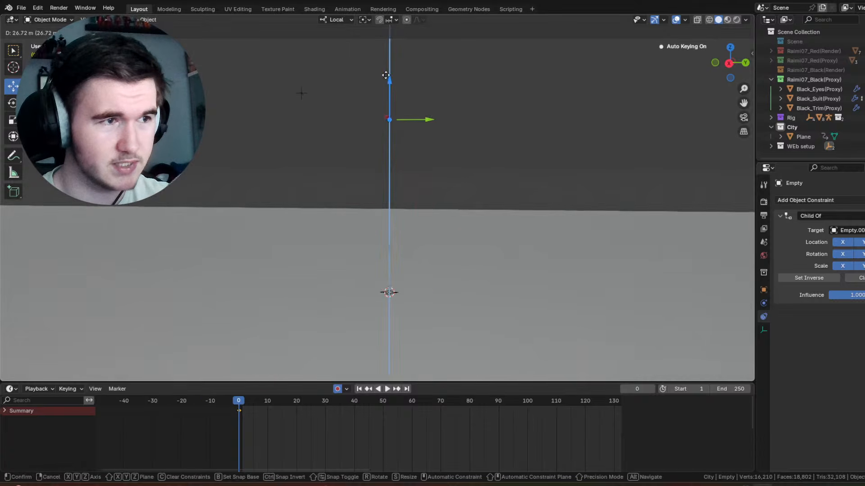
{"action": "left_click", "coordinate": [422, 100]}
Step: Move the sphere empty about 8.4 m along its local Y axis
{"action": "middle_click_drag", "start_coordinate": [414, 100], "coordinate": [400, 160], "text": "shift"}
{"action": "key", "text": "g"}
{"action": "key", "text": "y"}
{"action": "left_click", "coordinate": [446, 169]}
{"action": "middle_click_drag", "start_coordinate": [424, 198], "coordinate": [459, 116]}
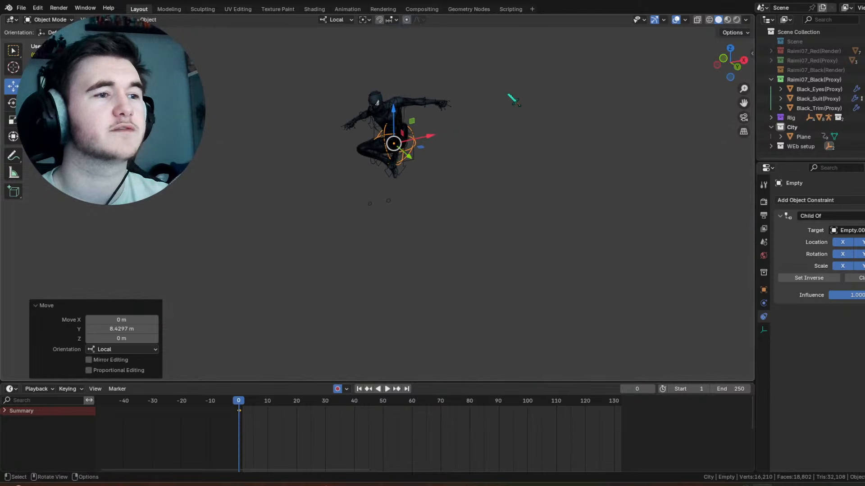
{"action": "middle_click_drag", "start_coordinate": [514, 100], "coordinate": [482, 151]}
{"action": "scroll", "coordinate": [469, 166], "scroll_direction": "up", "scroll_amount": 2}
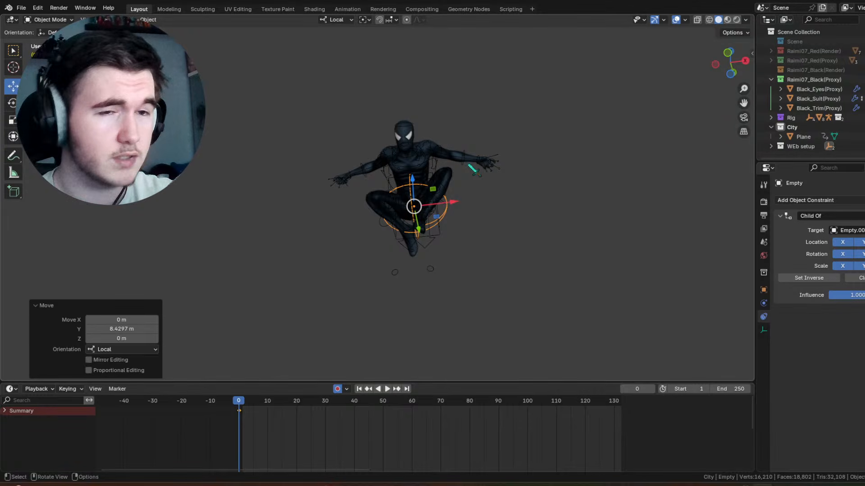
Step: Collapse the City collection and create a new collection named Cam in the scene
{"action": "left_click", "coordinate": [771, 127]}
{"action": "right_click", "coordinate": [784, 145]}
{"action": "left_click", "coordinate": [784, 145]}
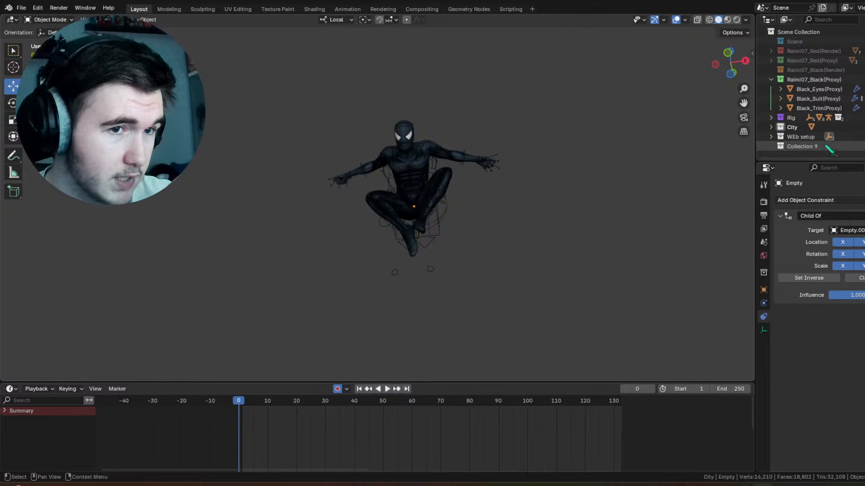
{"action": "double_click", "coordinate": [805, 147]}
{"action": "type", "text": "C"}
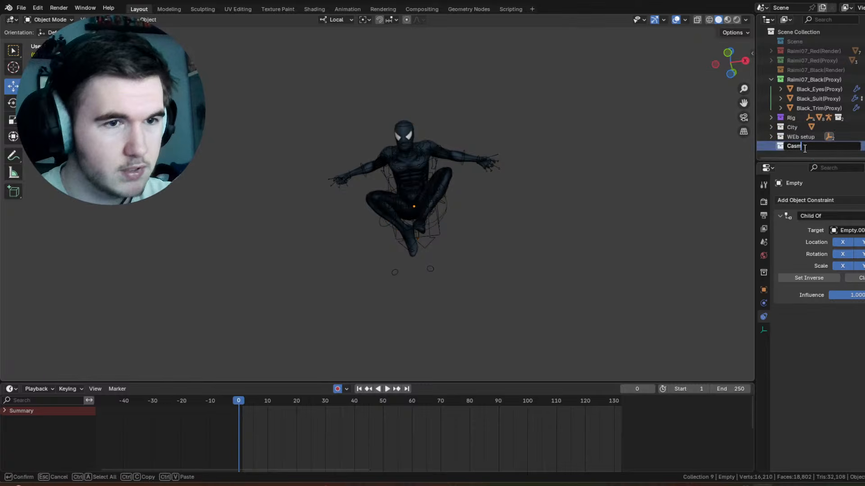
{"action": "type", "text": "am"}
{"action": "key", "text": "Return"}
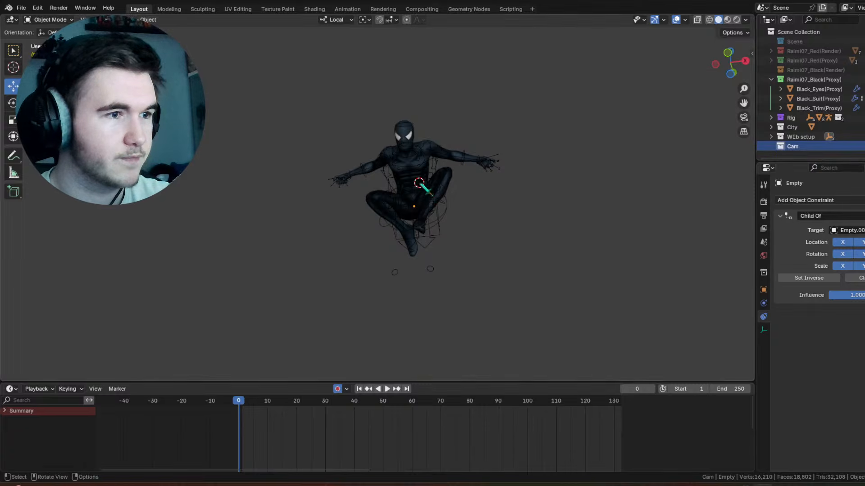
Step: Add a camera to the Cam collection at the 3D cursor near Spider-Man
{"action": "left_click", "coordinate": [127, 19]}
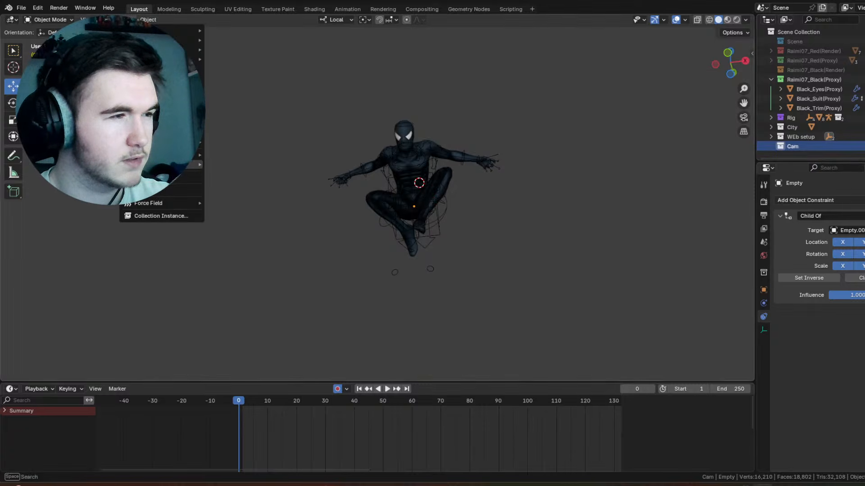
{"action": "left_click", "coordinate": [155, 177]}
{"action": "middle_click_drag", "start_coordinate": [518, 115], "coordinate": [428, 261]}
{"action": "scroll", "coordinate": [370, 149], "scroll_direction": "down", "scroll_amount": 5}
{"action": "scroll", "coordinate": [430, 256], "scroll_direction": "up", "scroll_amount": 3}
{"action": "middle_click_drag", "start_coordinate": [433, 205], "coordinate": [477, 130], "text": "shift"}
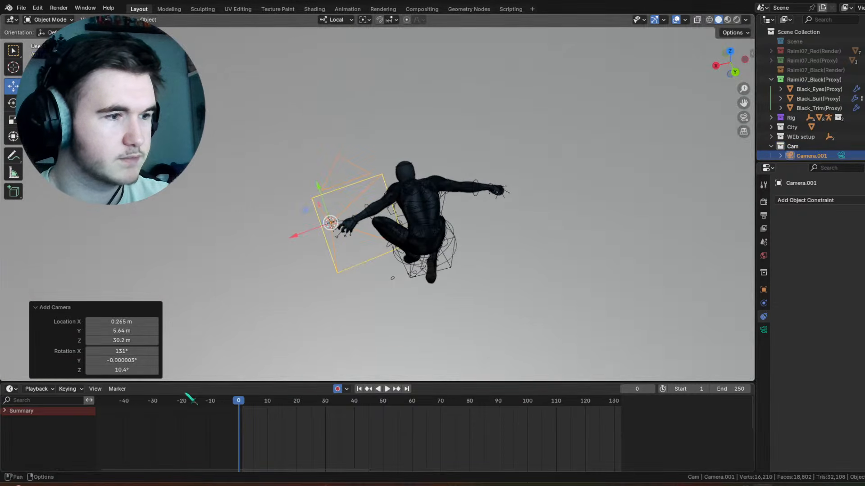
Step: Bind the new camera to a timeline marker at frame 0
{"action": "left_click", "coordinate": [117, 389]}
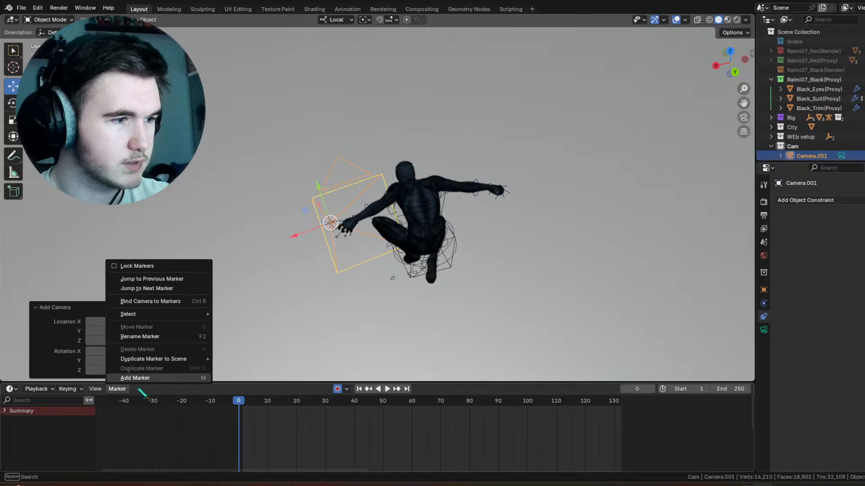
{"action": "left_click", "coordinate": [150, 301]}
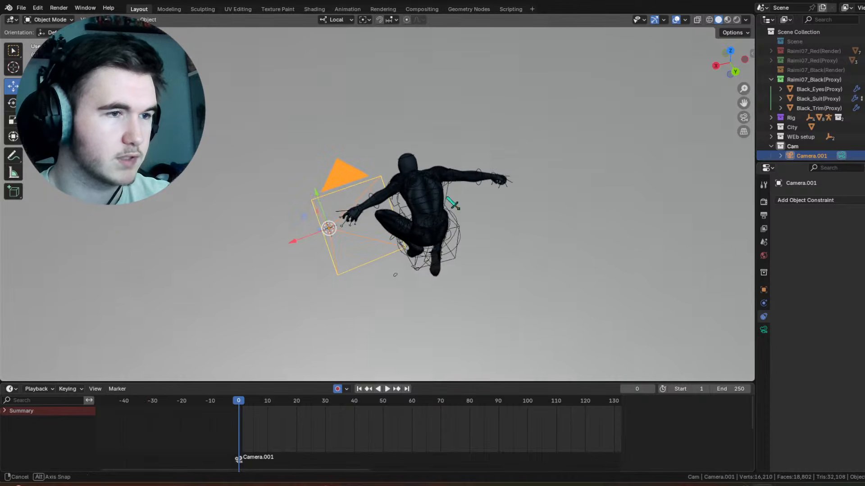
{"action": "scroll", "coordinate": [444, 196], "scroll_direction": "up", "scroll_amount": 3}
{"action": "middle_click_drag", "start_coordinate": [448, 197], "coordinate": [483, 223]}
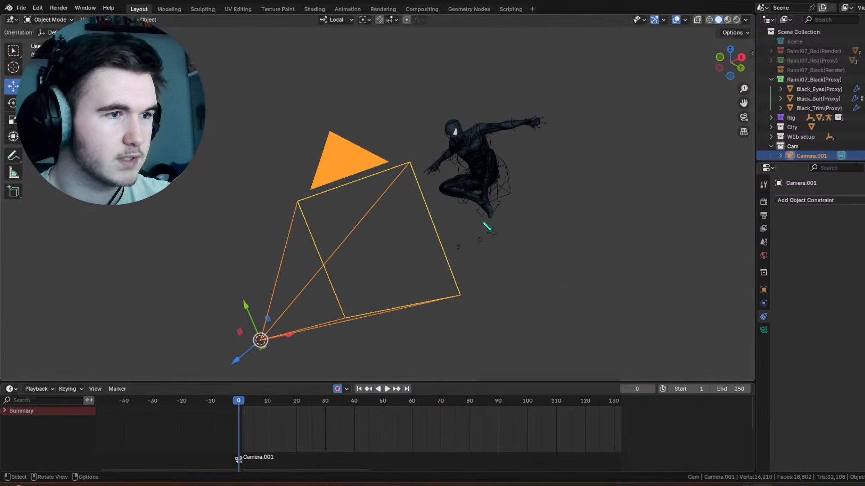
Step: Give the camera a Child Of constraint targeting Spider-Man's sphere empty, with rotation following turned off
{"action": "left_click", "coordinate": [806, 200]}
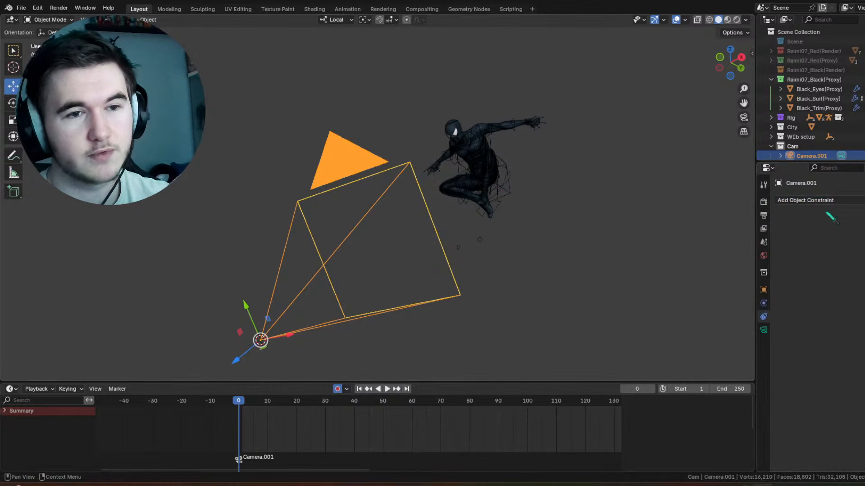
{"action": "left_click", "coordinate": [806, 200]}
{"action": "left_click", "coordinate": [860, 247]}
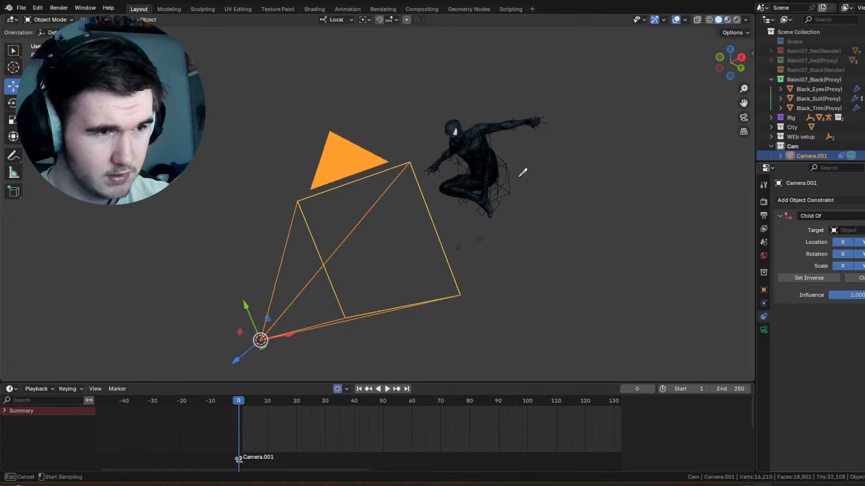
{"action": "left_click", "coordinate": [531, 186]}
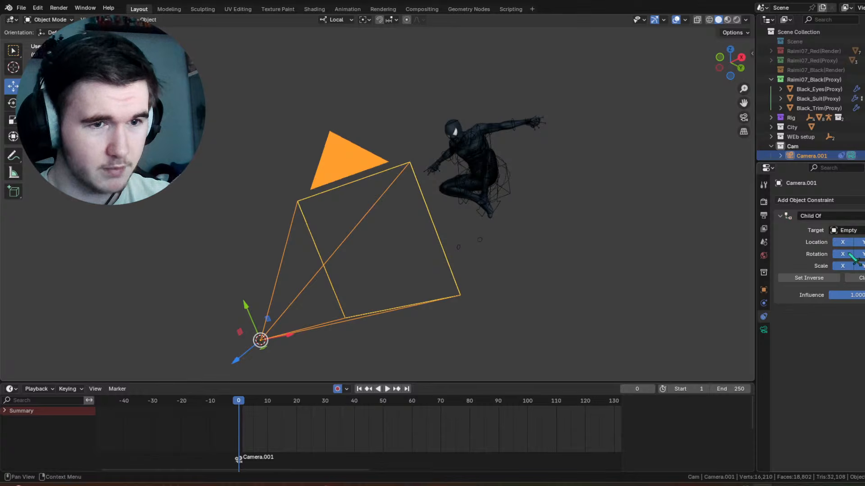
{"action": "left_click", "coordinate": [842, 254]}
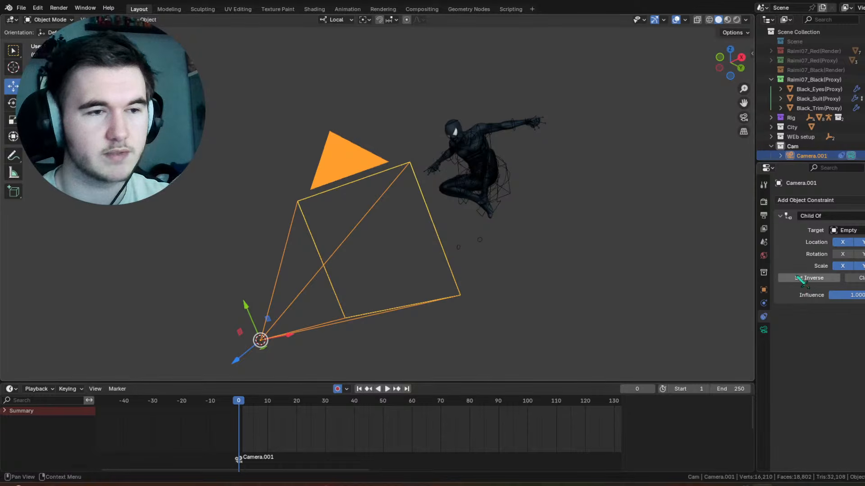
Step: Look through the camera and apply the HDTV 1080p format preset to the render output
{"action": "left_click", "coordinate": [743, 118]}
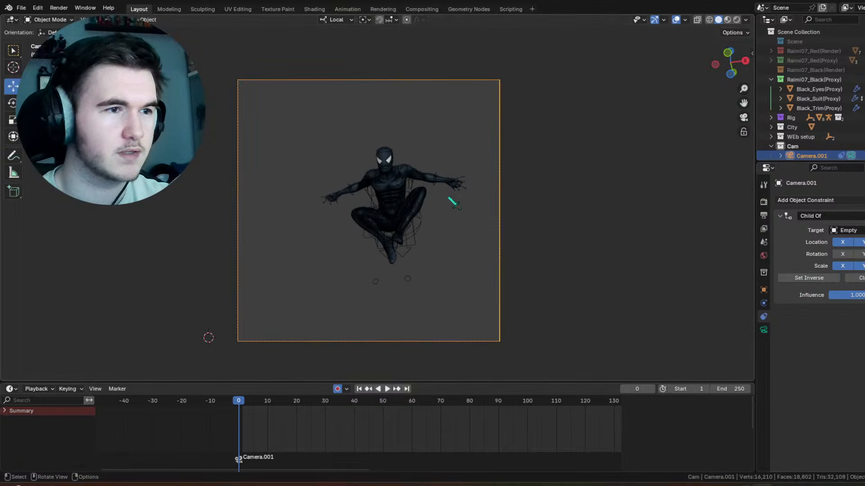
{"action": "left_click", "coordinate": [764, 215]}
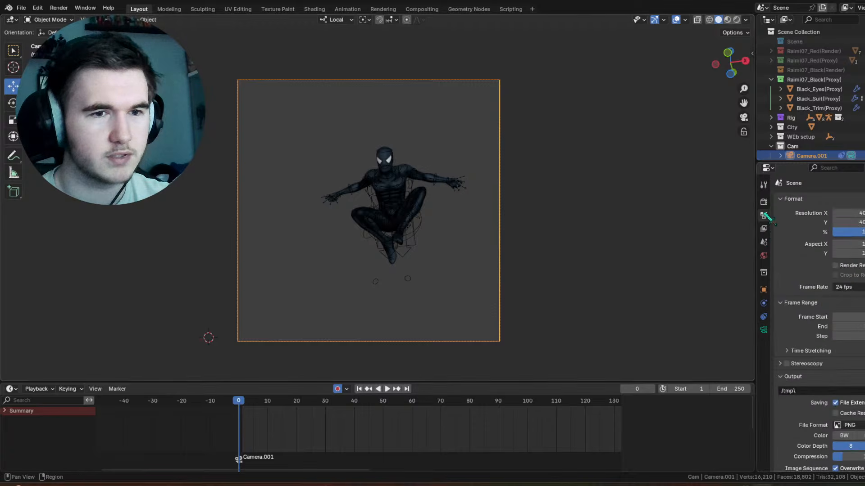
{"action": "left_click", "coordinate": [858, 199]}
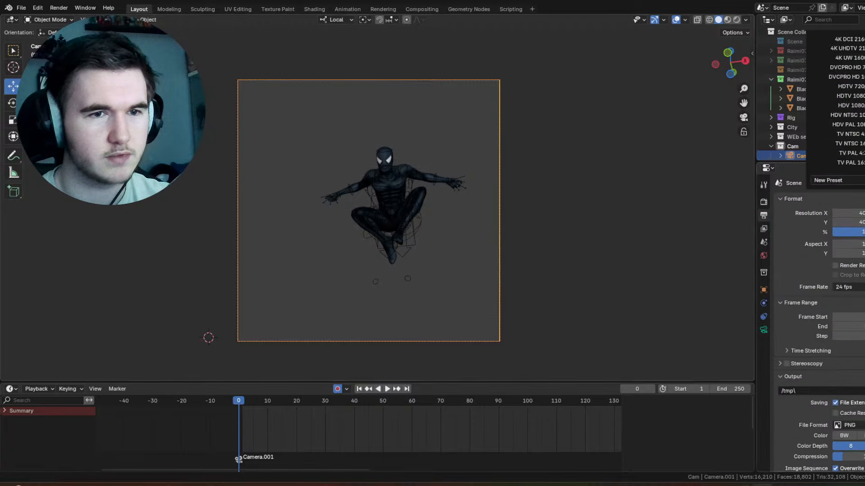
{"action": "left_click", "coordinate": [862, 96]}
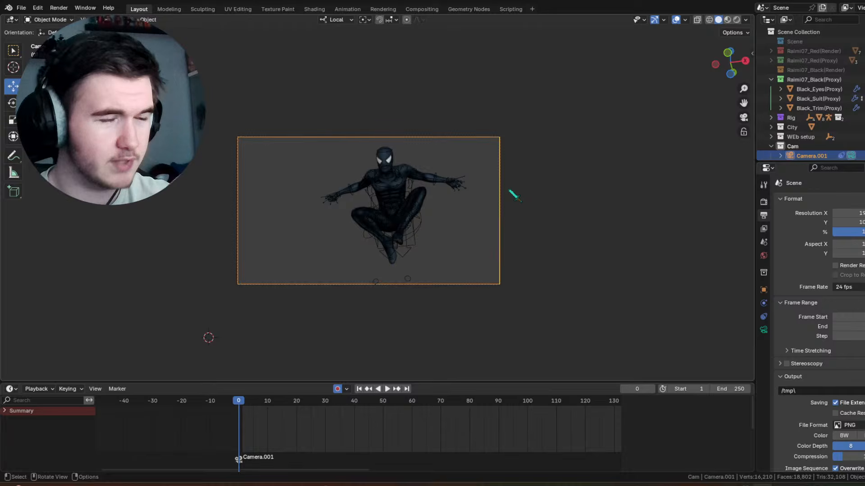
Step: Move the camera closer to Spider-Man, about -0.98 m along its local Z axis
{"action": "middle_click_drag", "start_coordinate": [512, 193], "coordinate": [484, 244]}
{"action": "scroll", "coordinate": [463, 203], "scroll_direction": "down", "scroll_amount": 7}
{"action": "middle_click_drag", "start_coordinate": [457, 190], "coordinate": [329, 214]}
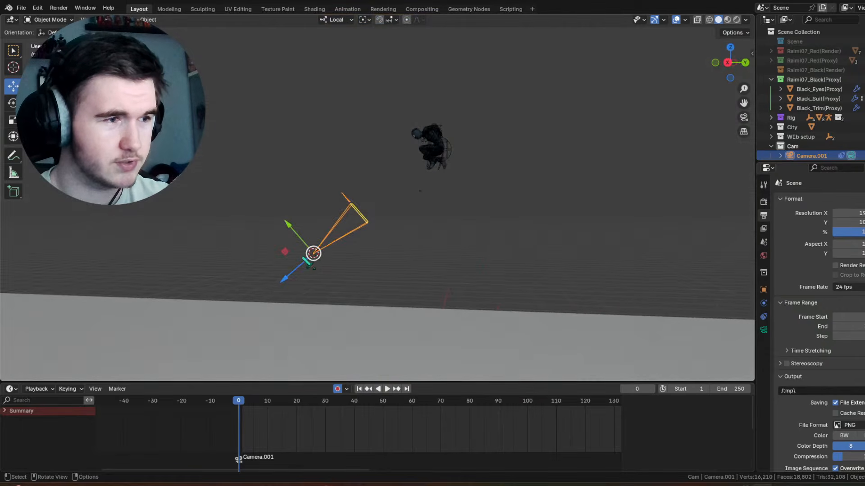
{"action": "left_click_drag", "start_coordinate": [294, 272], "coordinate": [317, 250]}
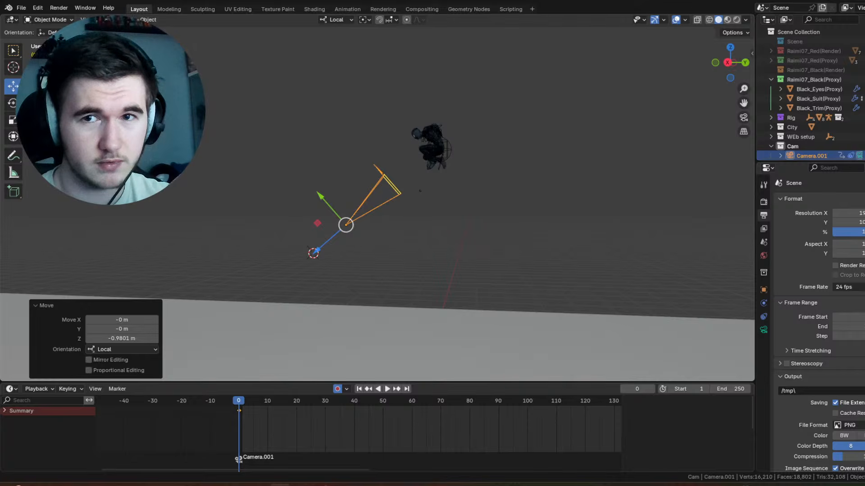
Step: Shift the camera about -0.48 m along its local Y axis
{"action": "middle_click_drag", "start_coordinate": [396, 189], "coordinate": [437, 179]}
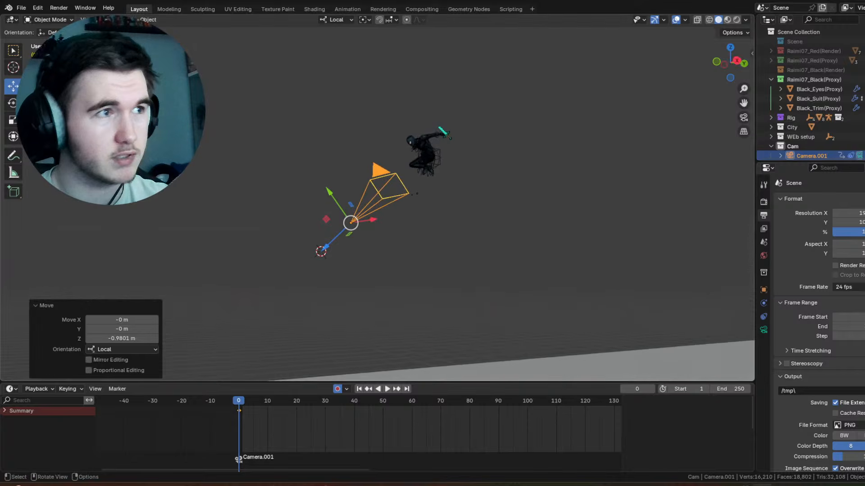
{"action": "middle_click_drag", "start_coordinate": [378, 147], "coordinate": [471, 178]}
{"action": "scroll", "coordinate": [445, 204], "scroll_direction": "up", "scroll_amount": 2}
{"action": "key", "text": "g"}
{"action": "key", "text": "y"}
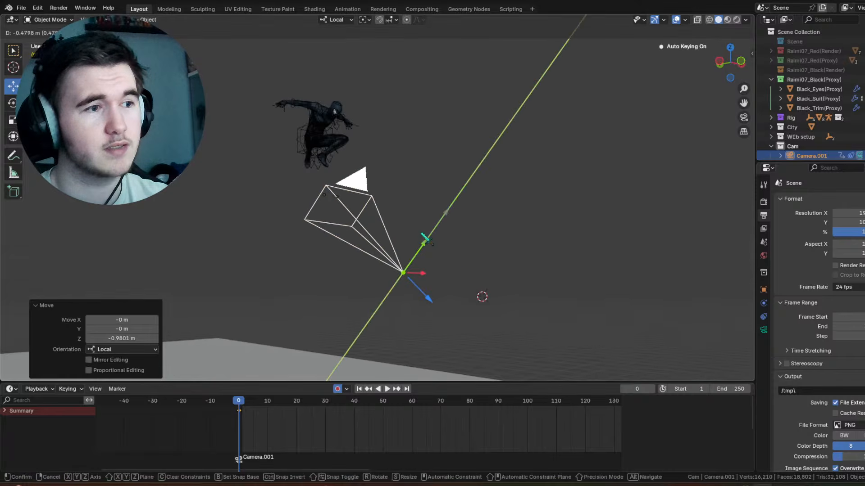
Step: Select Spider-Man's sphere empty again and raise it about 5.6 m along its local Z axis
{"action": "left_click", "coordinate": [304, 144]}
{"action": "left_click", "coordinate": [305, 142]}
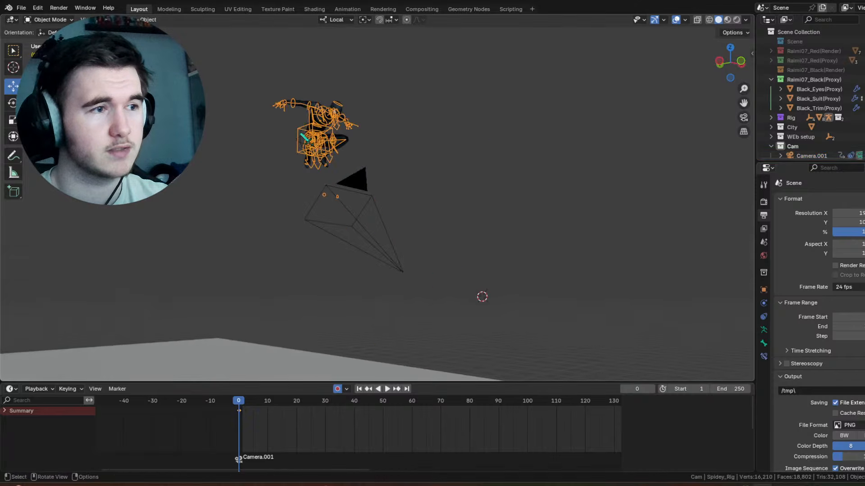
{"action": "left_click", "coordinate": [306, 139]}
{"action": "scroll", "coordinate": [306, 138], "scroll_direction": "down", "scroll_amount": 3}
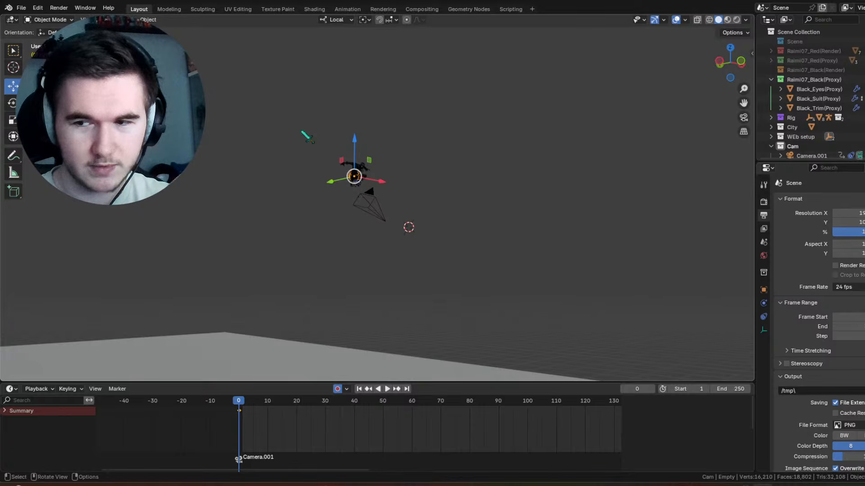
{"action": "middle_click_drag", "start_coordinate": [416, 178], "coordinate": [396, 184]}
{"action": "middle_click_drag", "start_coordinate": [338, 151], "coordinate": [421, 178]}
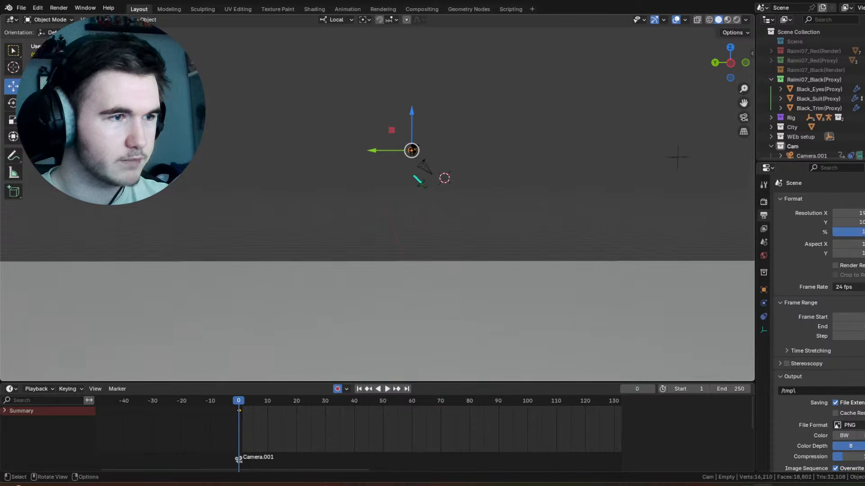
{"action": "key", "text": "g"}
{"action": "key", "text": "z"}
{"action": "left_click_drag", "start_coordinate": [414, 113], "coordinate": [414, 47]}
Step: Move the sphere empty about 1.48 m along its local Y axis
{"action": "left_click_drag", "start_coordinate": [374, 83], "coordinate": [355, 83]}
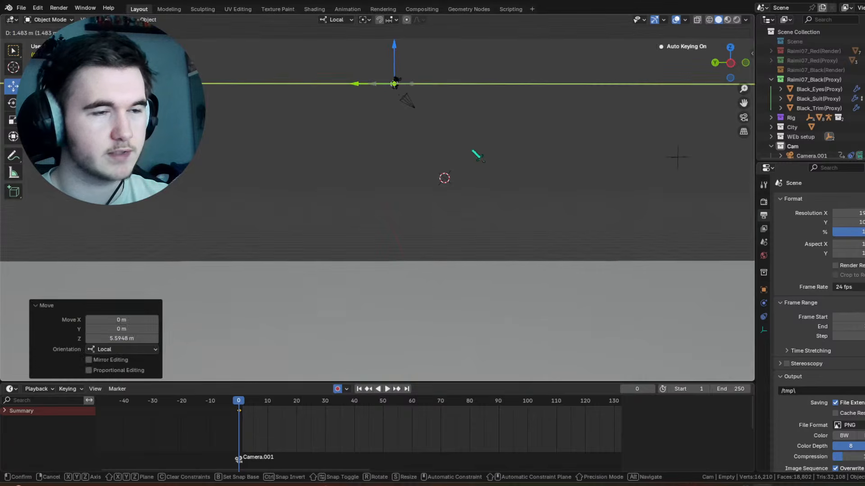
{"action": "middle_click_drag", "start_coordinate": [470, 153], "coordinate": [340, 115], "text": "shift"}
{"action": "middle_click_drag", "start_coordinate": [347, 226], "coordinate": [378, 207], "text": "shift"}
{"action": "scroll", "coordinate": [378, 208], "scroll_direction": "down", "scroll_amount": 3}
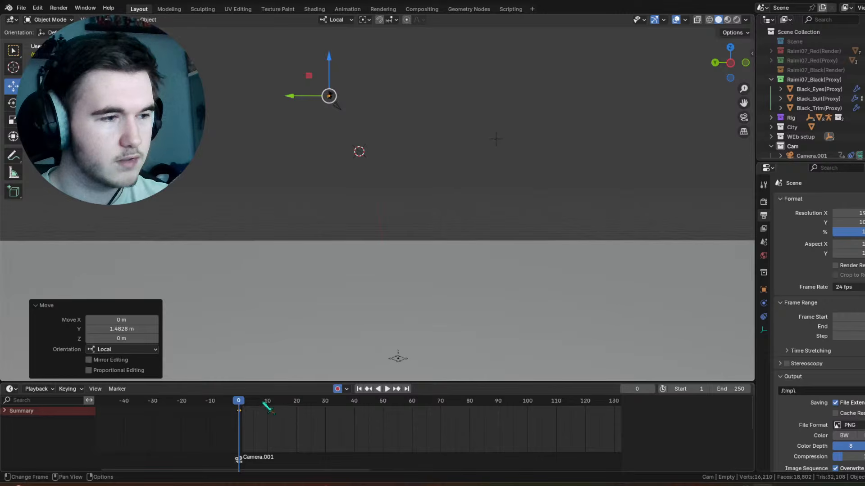
Step: At frame 40, lower Spider-Man's sphere empty and move it about -8.43 m along its local Y axis
{"action": "left_click_drag", "start_coordinate": [251, 405], "coordinate": [301, 406]}
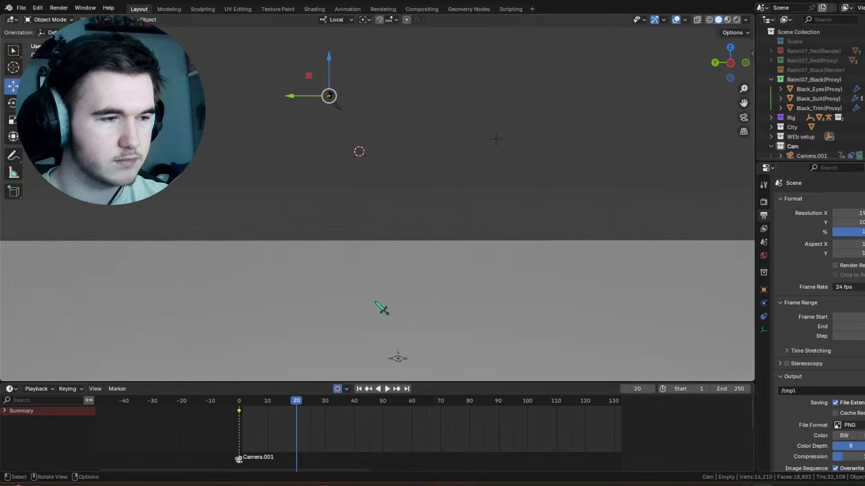
{"action": "left_click", "coordinate": [244, 402]}
{"action": "key", "text": "space"}
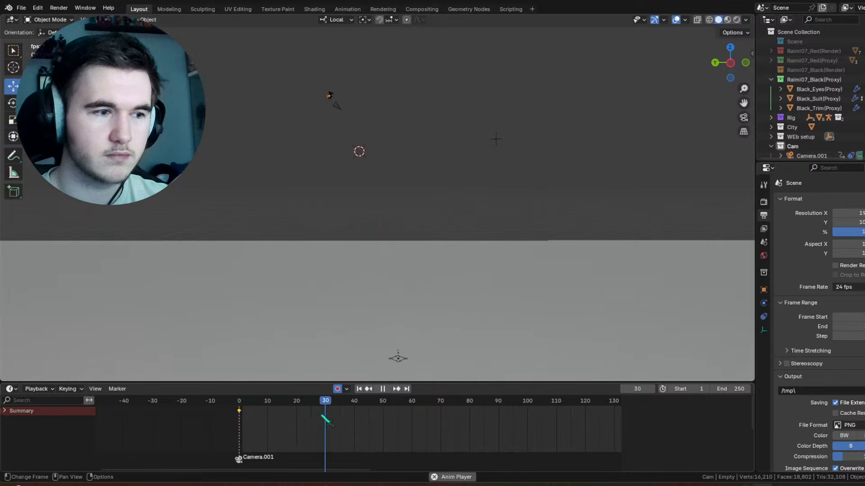
{"action": "key", "text": "space"}
{"action": "left_click_drag", "start_coordinate": [382, 412], "coordinate": [354, 412]}
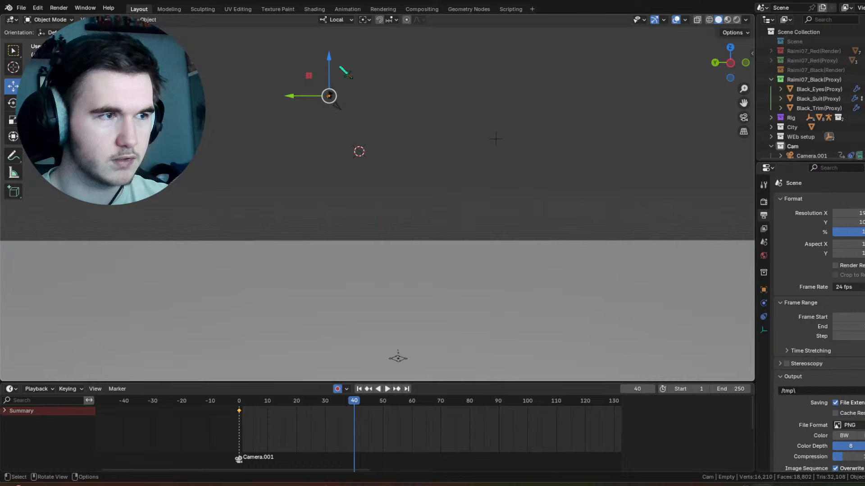
{"action": "left_click_drag", "start_coordinate": [340, 68], "coordinate": [332, 215]}
{"action": "left_click_drag", "start_coordinate": [294, 245], "coordinate": [351, 249]}
{"action": "middle_click_drag", "start_coordinate": [392, 208], "coordinate": [334, 217]}
Step: Play back the motion, and at frame 12 move the empty about -1.65 m along its local Y axis
{"action": "left_click", "coordinate": [239, 401]}
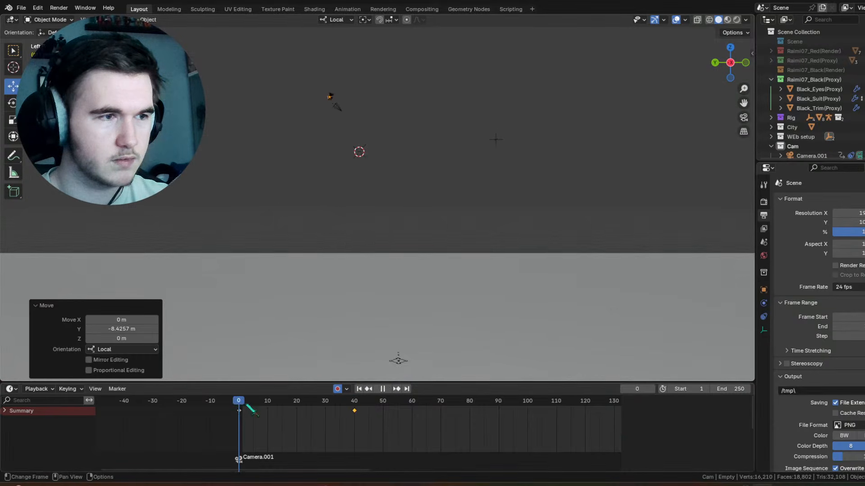
{"action": "key", "text": "space"}
{"action": "key", "text": "space"}
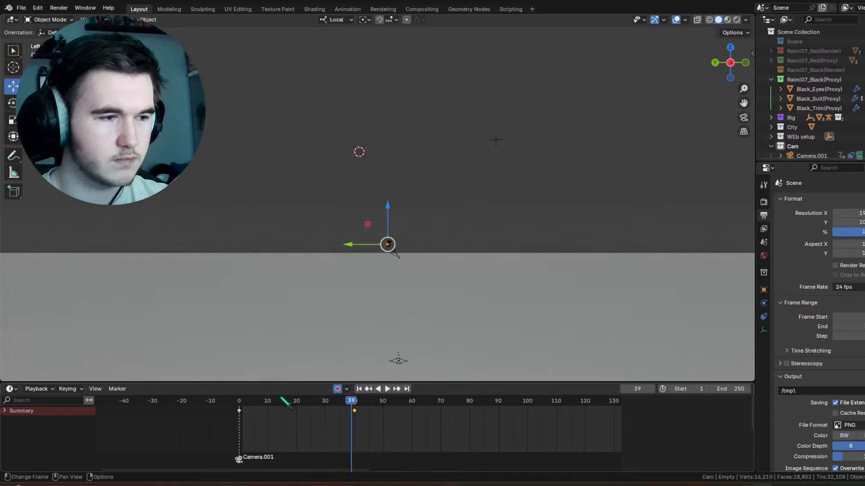
{"action": "left_click_drag", "start_coordinate": [243, 401], "coordinate": [274, 401]}
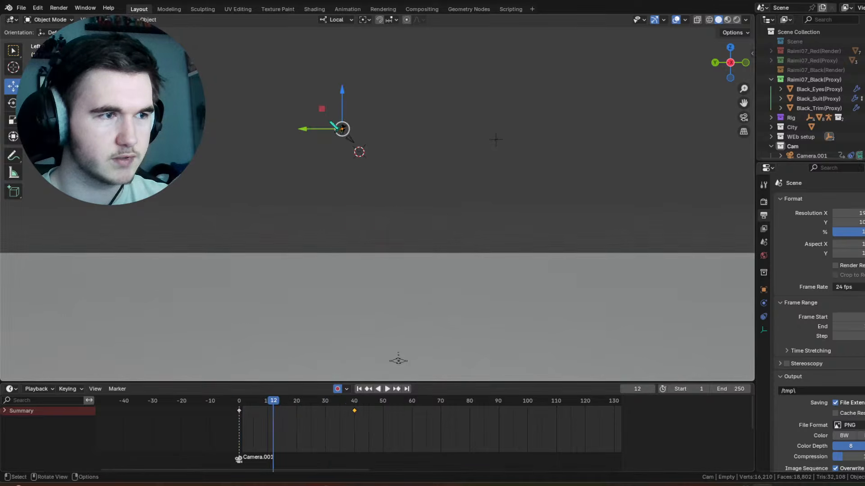
{"action": "left_click_drag", "start_coordinate": [314, 131], "coordinate": [327, 131]}
Step: Replay the animation and shift the empty's first keyframe back to about frame -5
{"action": "key", "text": "space"}
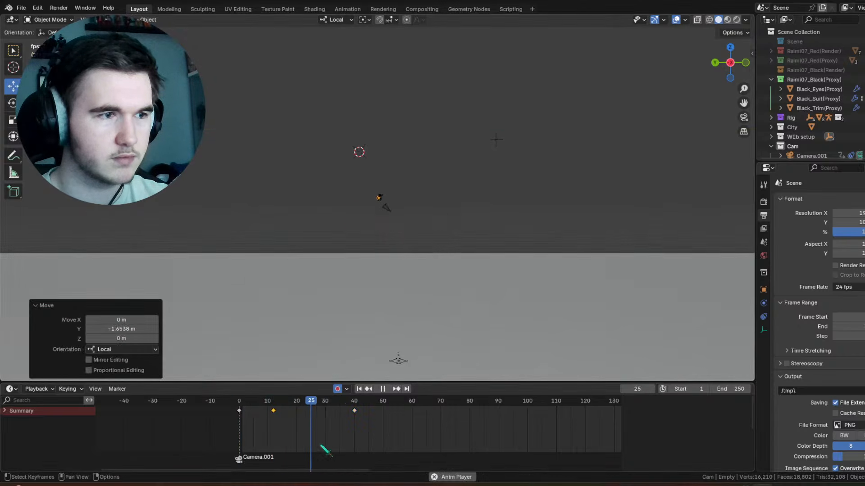
{"action": "left_click", "coordinate": [239, 402]}
{"action": "key", "text": "space"}
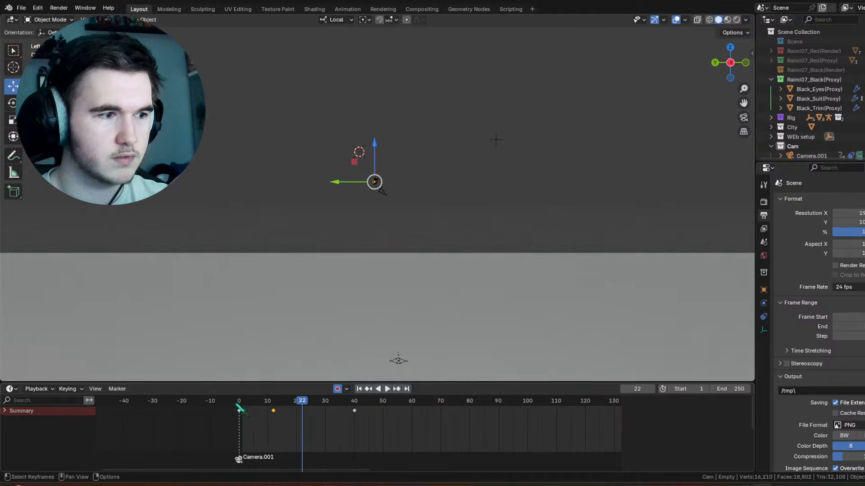
{"action": "left_click", "coordinate": [236, 402]}
{"action": "left_click_drag", "start_coordinate": [373, 423], "coordinate": [221, 417]}
{"action": "key", "text": "space"}
{"action": "key", "text": "space"}
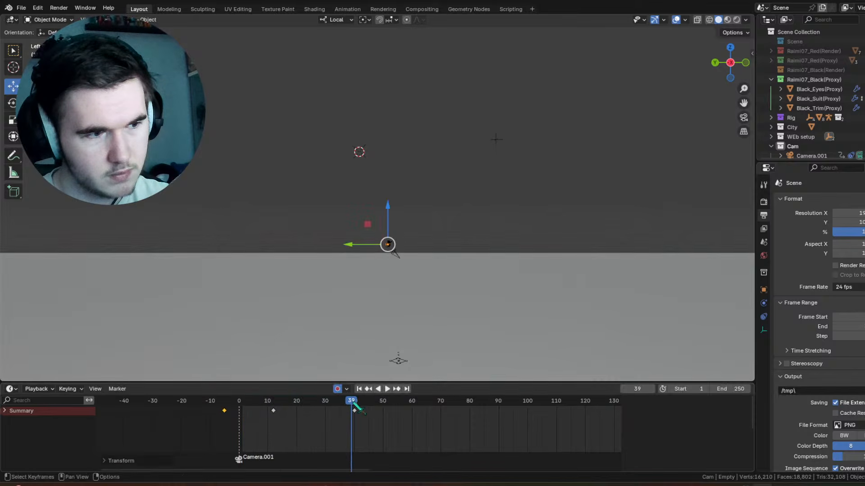
Step: Set the interpolation of the empty's keyframes at frames 12 and 40 to Linear
{"action": "mouse_move", "coordinate": [355, 410]}
{"action": "left_mouse_down"}
{"action": "mouse_move", "coordinate": [329, 407]}
{"action": "mouse_move", "coordinate": [354, 407]}
{"action": "mouse_move", "coordinate": [346, 414]}
{"action": "left_mouse_up"}
{"action": "left_click_drag", "start_coordinate": [375, 423], "coordinate": [271, 408]}
{"action": "right_click", "coordinate": [273, 407]}
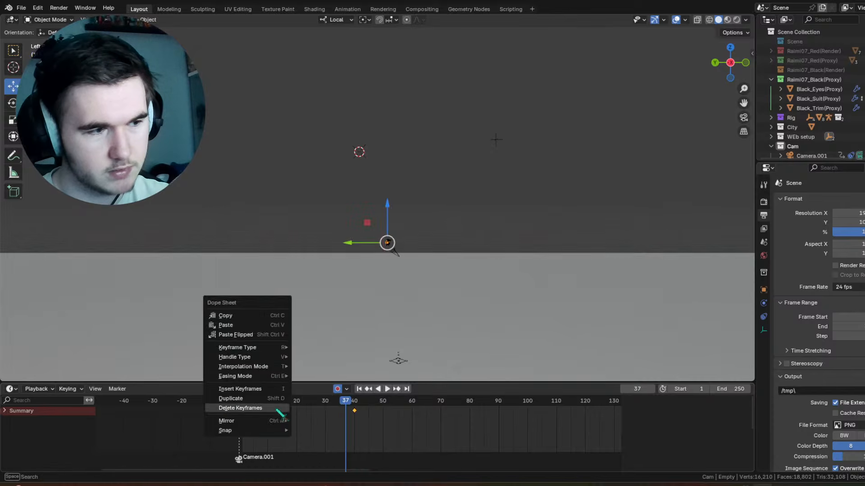
{"action": "mouse_move", "coordinate": [280, 367]}
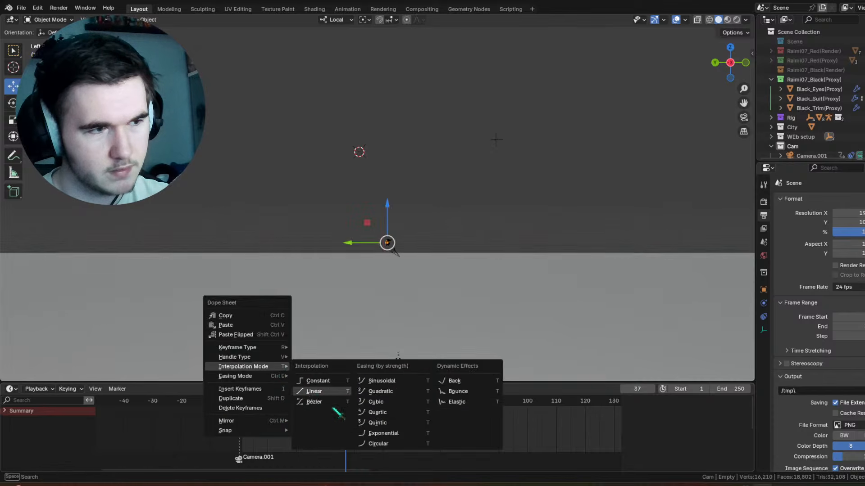
{"action": "left_click", "coordinate": [314, 391]}
{"action": "key", "text": "space"}
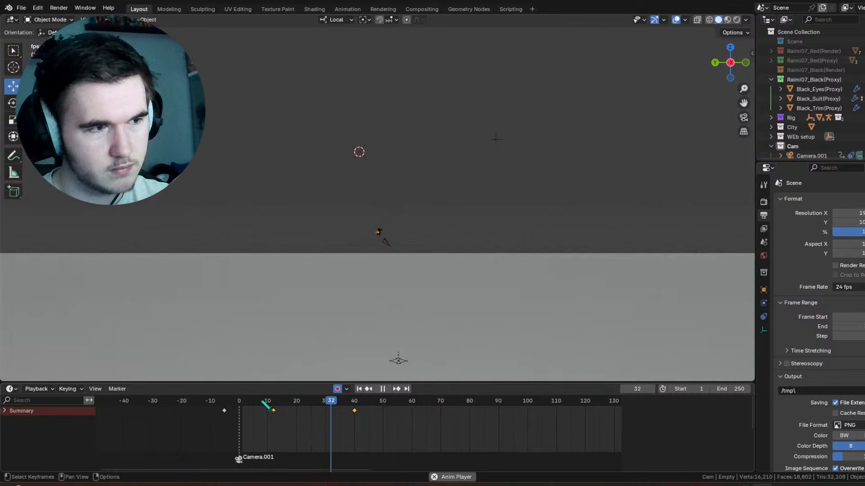
{"action": "key", "text": "space"}
{"action": "right_click", "coordinate": [343, 419]}
{"action": "mouse_move", "coordinate": [343, 417]}
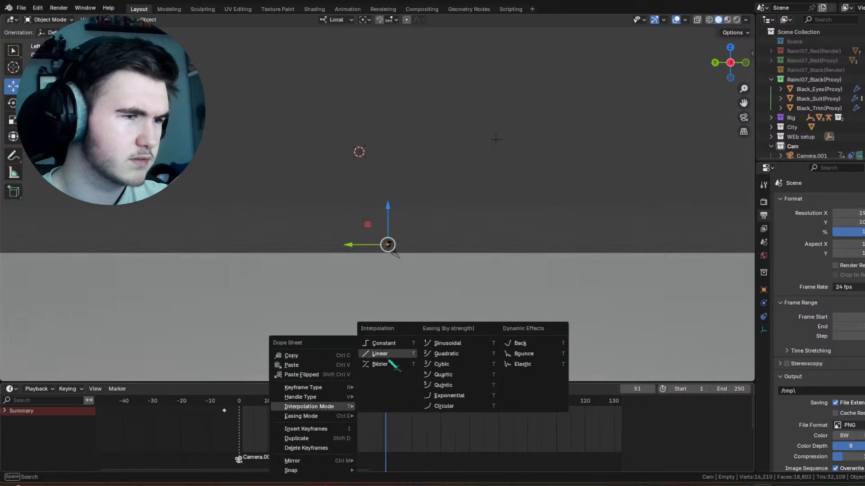
{"action": "left_click", "coordinate": [384, 354]}
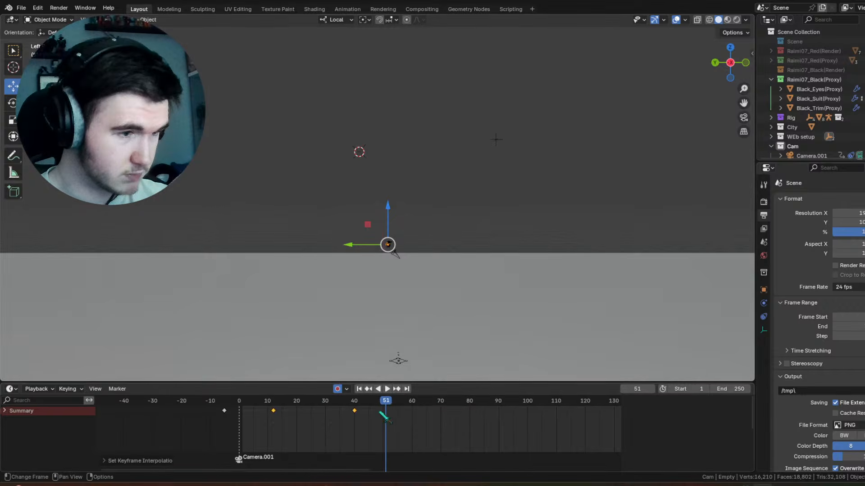
Step: Apply Linear interpolation to the frame 40 keyframe alone and play the animation
{"action": "left_click_drag", "start_coordinate": [378, 404], "coordinate": [272, 412]}
{"action": "right_click", "coordinate": [356, 416]}
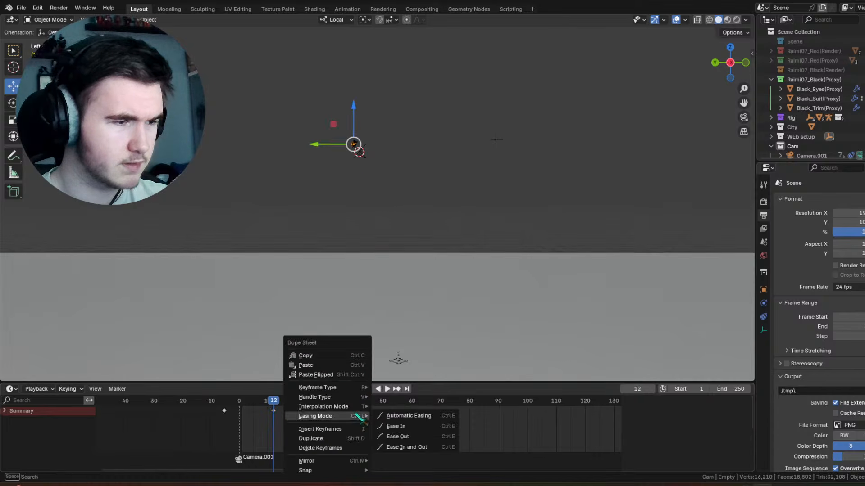
{"action": "mouse_move", "coordinate": [356, 407]}
{"action": "left_click", "coordinate": [404, 356]}
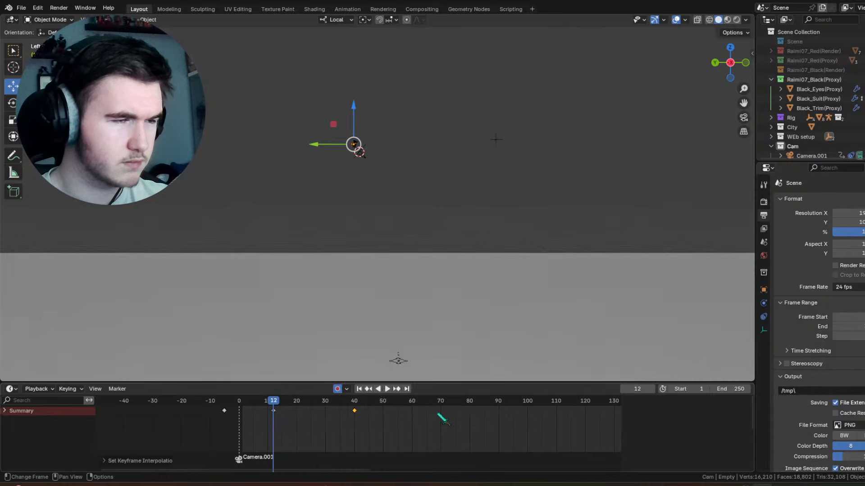
{"action": "key", "text": "space"}
{"action": "key", "text": "space"}
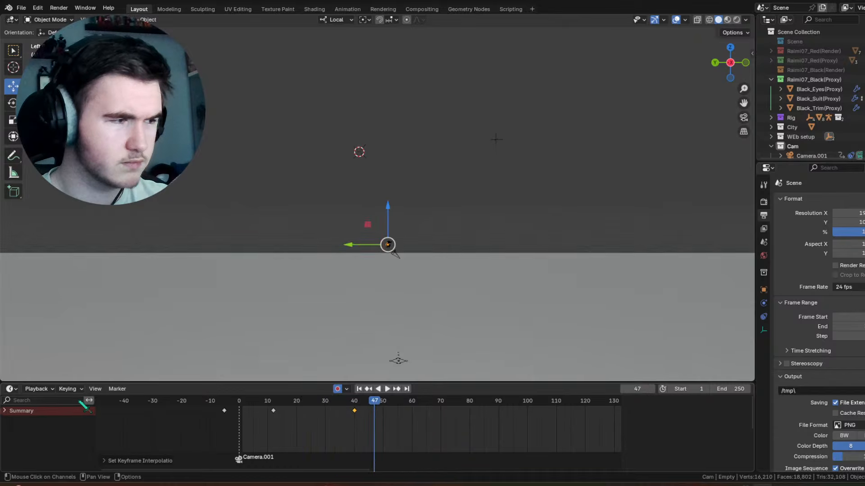
Step: Switch the timeline area to the Graph Editor, enlarge it and bring the empty's animation curves into view
{"action": "left_click", "coordinate": [11, 388]}
{"action": "left_click", "coordinate": [165, 328]}
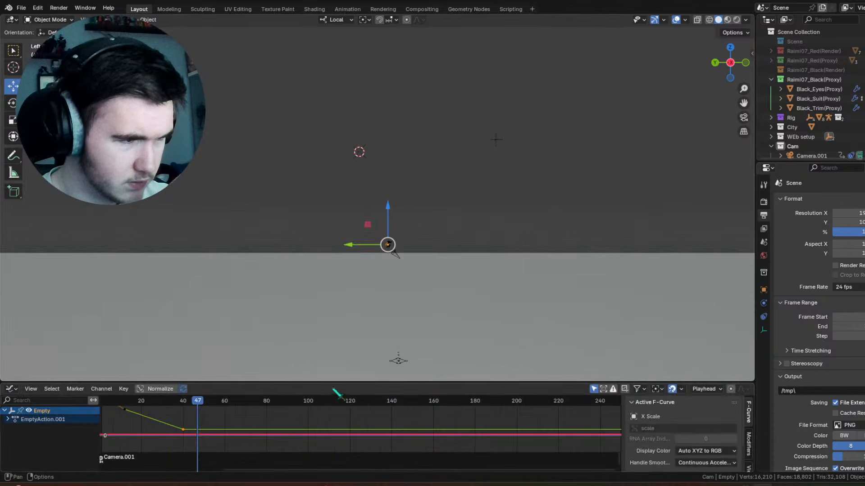
{"action": "left_click_drag", "start_coordinate": [328, 381], "coordinate": [328, 279]}
{"action": "key", "text": "Home"}
{"action": "scroll", "coordinate": [299, 398], "scroll_direction": "up", "scroll_amount": 6}
{"action": "middle_click_drag", "start_coordinate": [214, 391], "coordinate": [312, 422]}
{"action": "left_click", "coordinate": [284, 300]}
{"action": "key", "text": "space"}
{"action": "key", "text": "space"}
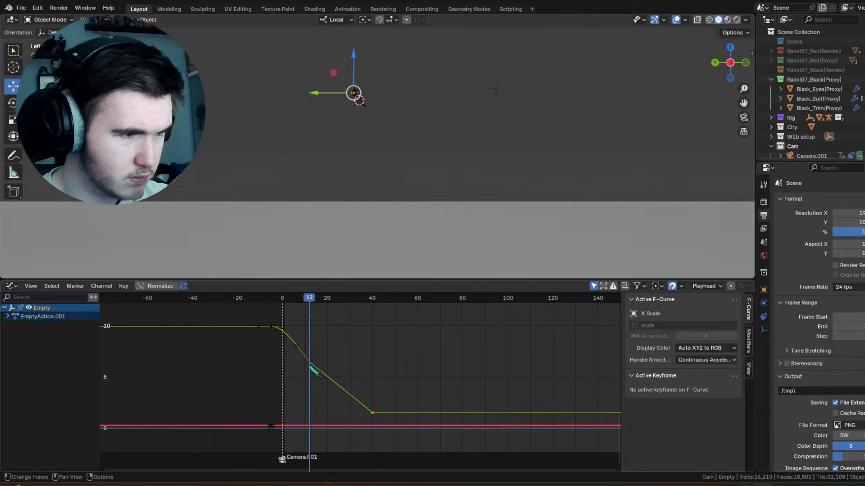
Step: Set the Y Location keyframes at frames 40 and 12 to Bézier interpolation
{"action": "left_click", "coordinate": [311, 368]}
{"action": "left_click", "coordinate": [371, 412]}
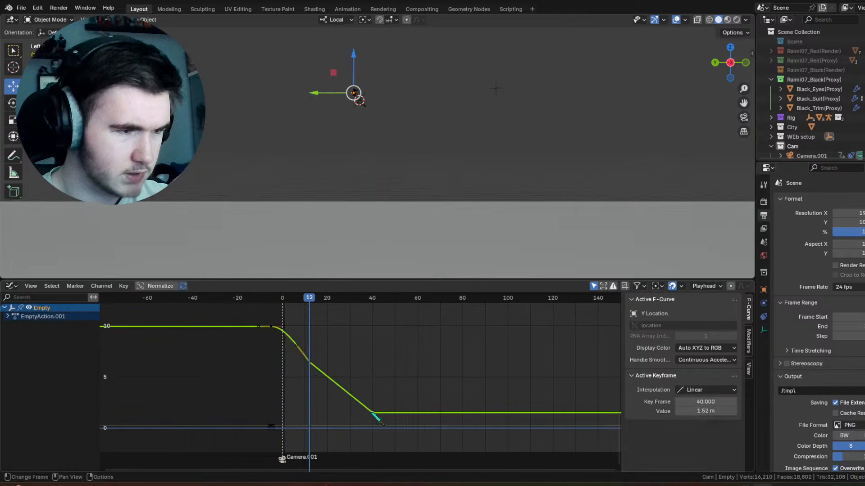
{"action": "left_click", "coordinate": [705, 390]}
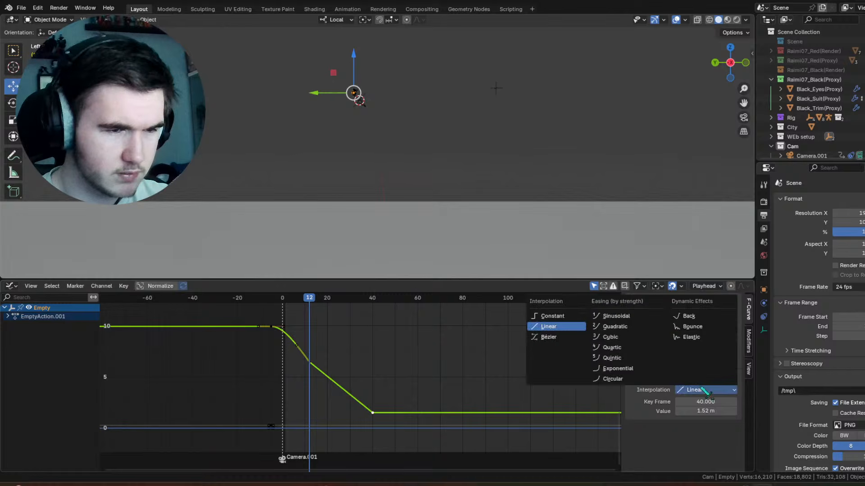
{"action": "left_click", "coordinate": [561, 338]}
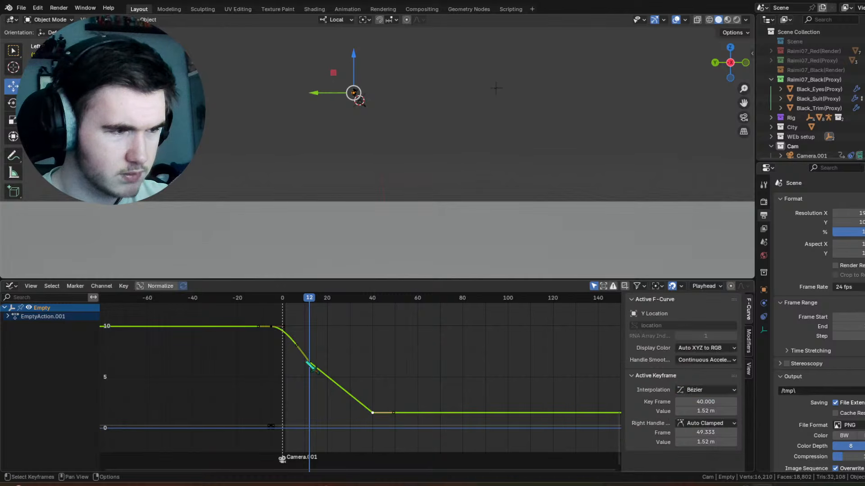
{"action": "left_click", "coordinate": [311, 365]}
{"action": "left_click", "coordinate": [696, 390]}
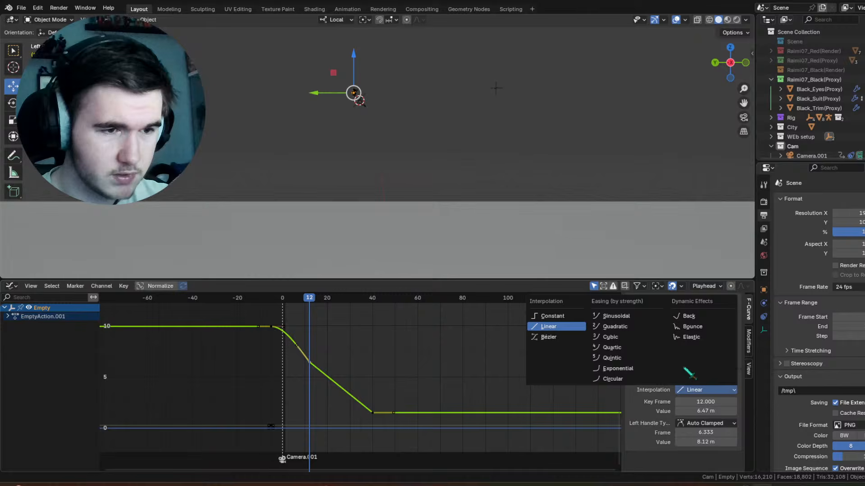
{"action": "left_click", "coordinate": [561, 337]}
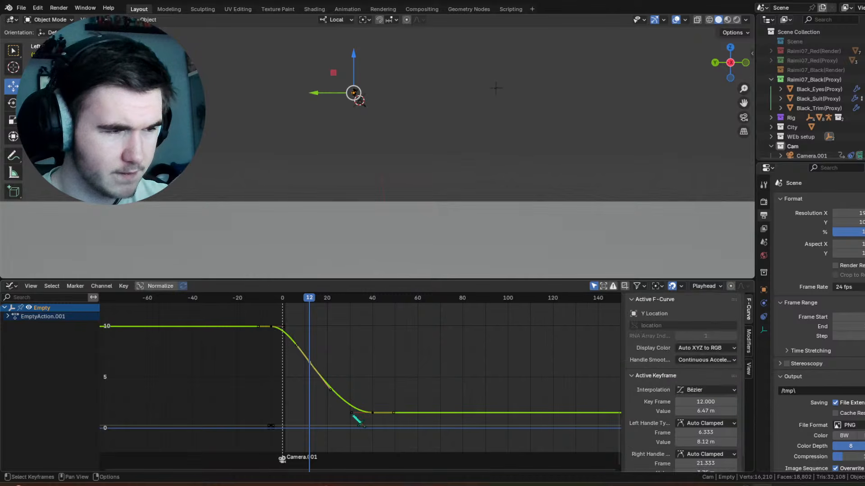
Step: Make the left handle of the frame 40 Y Location keyframe Free and raise it to about frame 34, value 2.64 m
{"action": "left_click_drag", "start_coordinate": [353, 416], "coordinate": [358, 408]}
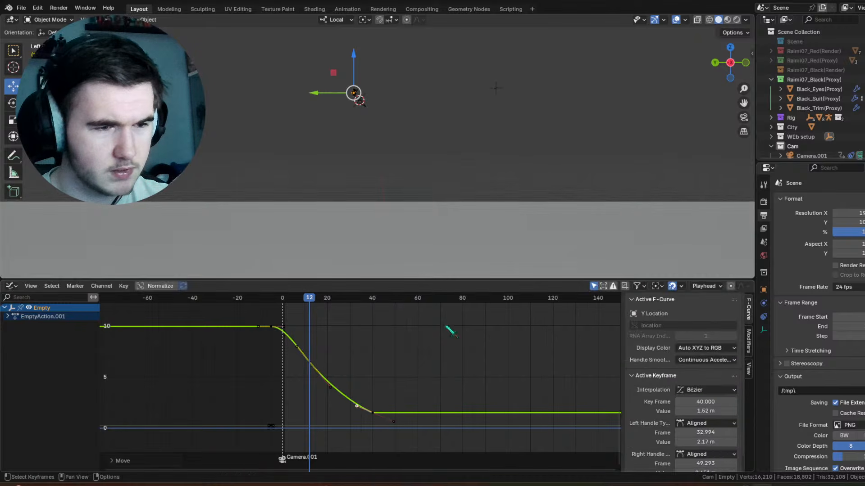
{"action": "key", "text": "ctrl+z"}
{"action": "scroll", "coordinate": [418, 369], "scroll_direction": "up", "scroll_amount": 5}
{"action": "middle_click_drag", "start_coordinate": [418, 370], "coordinate": [439, 298]}
{"action": "middle_click_drag", "start_coordinate": [381, 359], "coordinate": [377, 418]}
{"action": "scroll", "coordinate": [373, 385], "scroll_direction": "up", "scroll_amount": 3}
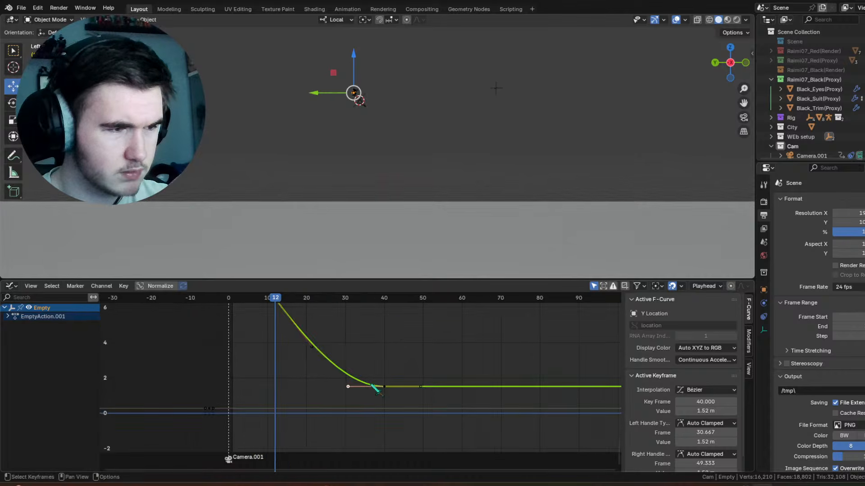
{"action": "left_click", "coordinate": [719, 424]}
{"action": "left_click", "coordinate": [695, 370]}
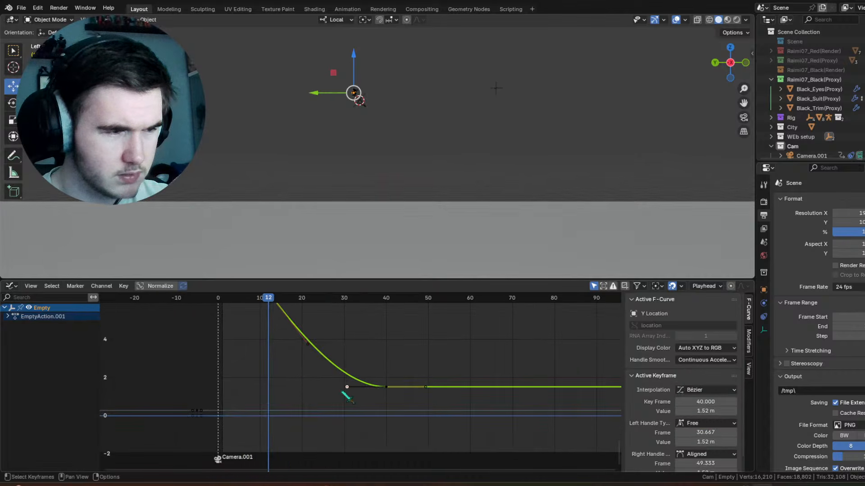
{"action": "left_click_drag", "start_coordinate": [350, 388], "coordinate": [364, 368]}
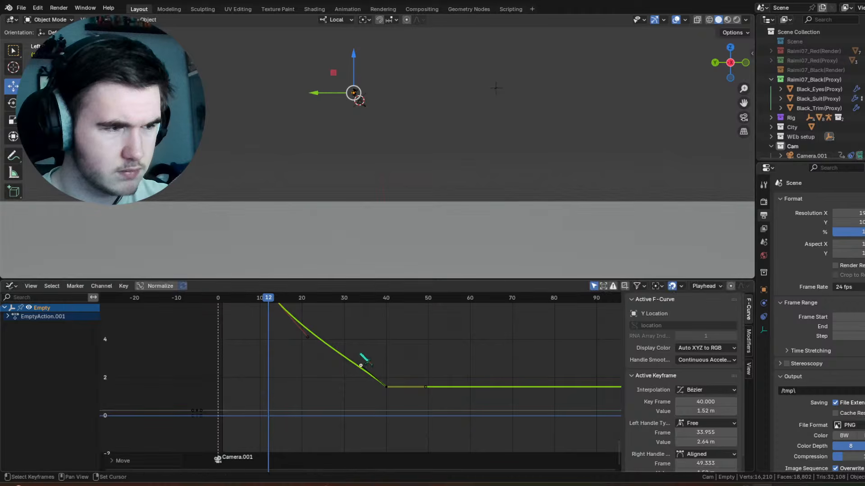
Step: Pull the right handle of the frame 12 Y Location keyframe to about frame 22.24 and move the keyframe to frame 13 at 6.76 m
{"action": "middle_click_drag", "start_coordinate": [364, 368], "coordinate": [378, 412]}
{"action": "left_click", "coordinate": [320, 386]}
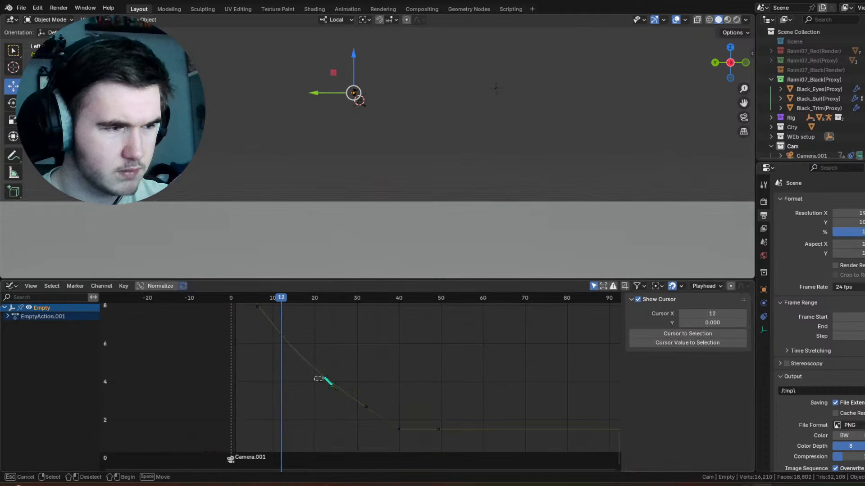
{"action": "left_click", "coordinate": [321, 381]}
{"action": "left_click_drag", "start_coordinate": [320, 381], "coordinate": [324, 375]}
{"action": "scroll", "coordinate": [307, 357], "scroll_direction": "down", "scroll_amount": 1}
{"action": "middle_click_drag", "start_coordinate": [308, 358], "coordinate": [356, 353]}
{"action": "mouse_move", "coordinate": [320, 309]}
{"action": "left_mouse_down"}
{"action": "mouse_move", "coordinate": [308, 310]}
{"action": "mouse_move", "coordinate": [410, 318]}
{"action": "mouse_move", "coordinate": [319, 324]}
{"action": "left_mouse_up"}
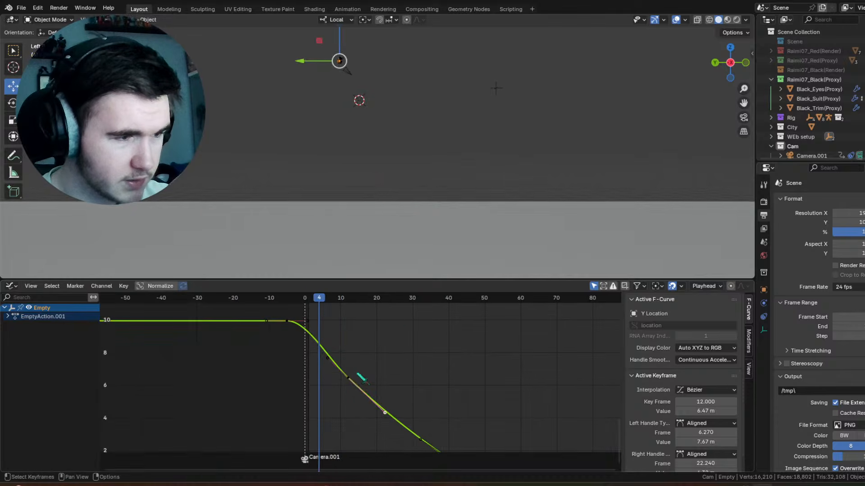
{"action": "left_click_drag", "start_coordinate": [350, 377], "coordinate": [353, 372]}
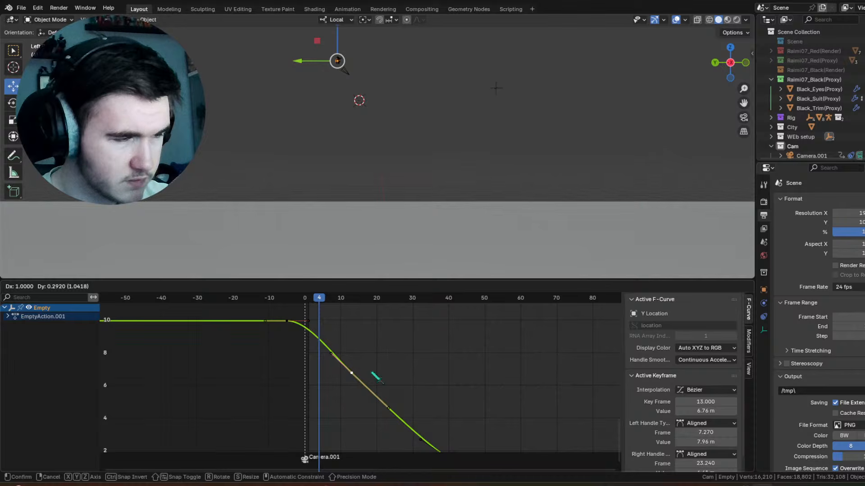
Step: Play the animation and try moving the frame 40 Y Location keyframe to frame 33
{"action": "key", "text": "space"}
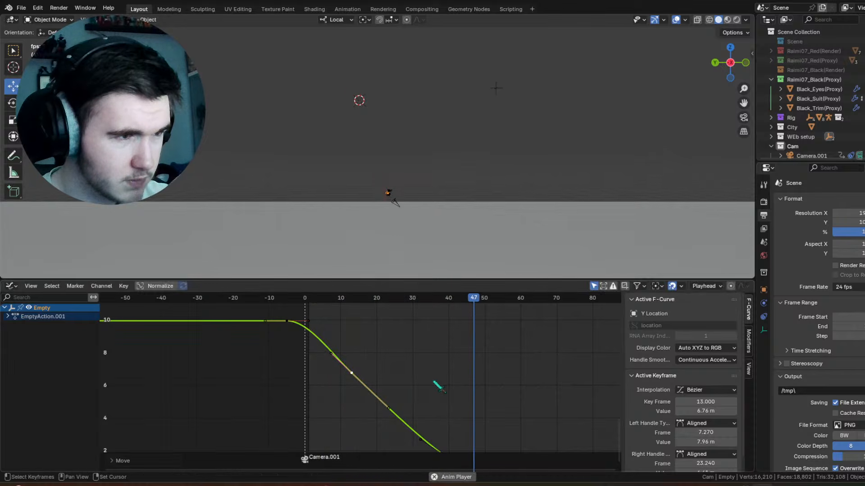
{"action": "middle_click_drag", "start_coordinate": [437, 386], "coordinate": [378, 350]}
{"action": "key", "text": "space"}
{"action": "left_click_drag", "start_coordinate": [386, 417], "coordinate": [360, 410]}
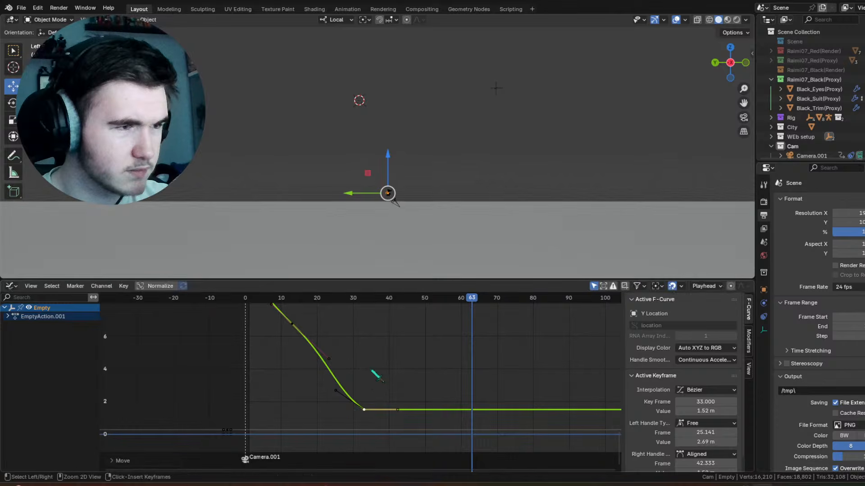
Step: Change the Graph Editor to the Timeline and delete the empty's keyframes at frames 13 and 40
{"action": "left_click", "coordinate": [11, 287]}
{"action": "left_click", "coordinate": [185, 325]}
{"action": "middle_click_drag", "start_coordinate": [391, 375], "coordinate": [398, 357]}
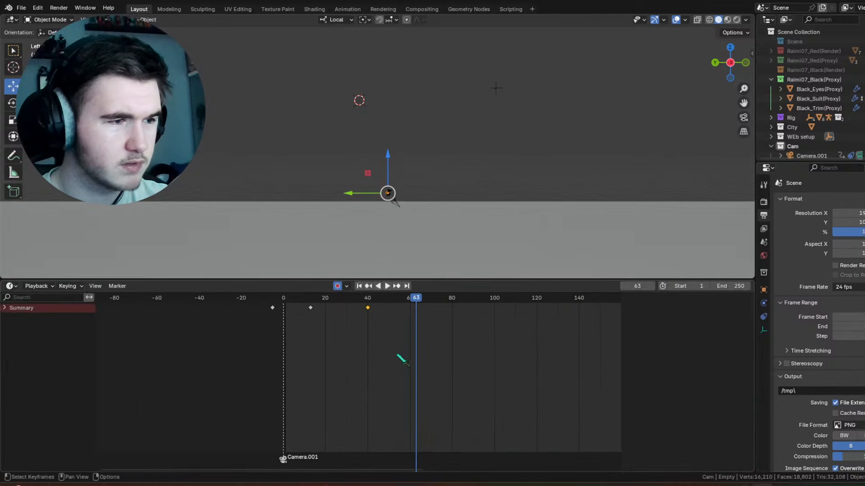
{"action": "left_click_drag", "start_coordinate": [398, 357], "coordinate": [303, 315]}
{"action": "right_click", "coordinate": [290, 356]}
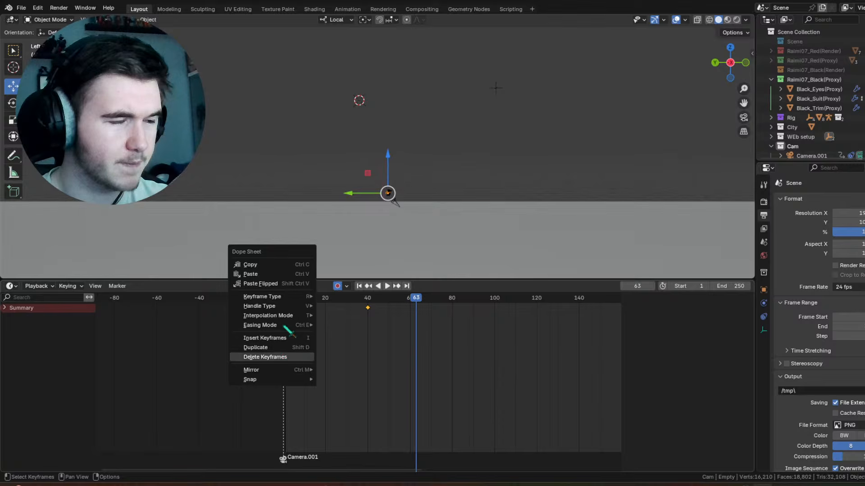
{"action": "left_click", "coordinate": [286, 357]}
Step: Play the animation, then keyframe the empty at frame 30 in a lower position shifted about -4.34 m along local Y
{"action": "left_click", "coordinate": [274, 300]}
{"action": "key", "text": "space"}
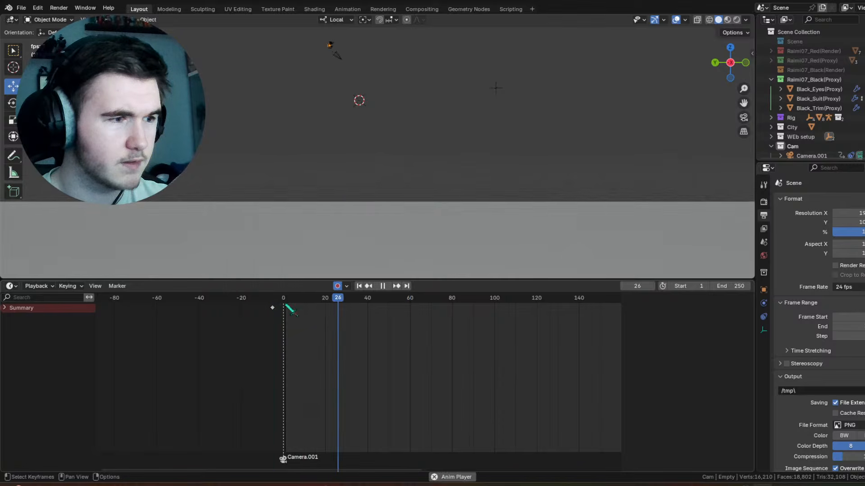
{"action": "key", "text": "space"}
{"action": "left_click_drag", "start_coordinate": [356, 301], "coordinate": [347, 300]}
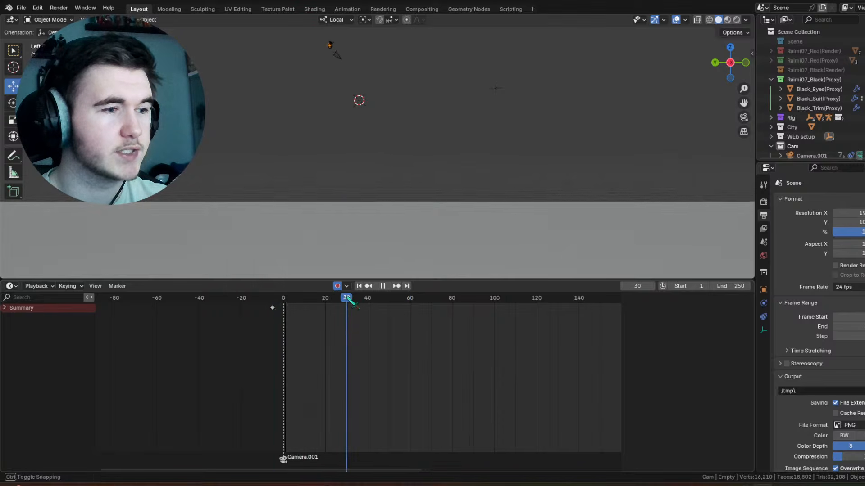
{"action": "left_click_drag", "start_coordinate": [330, 30], "coordinate": [332, 162]}
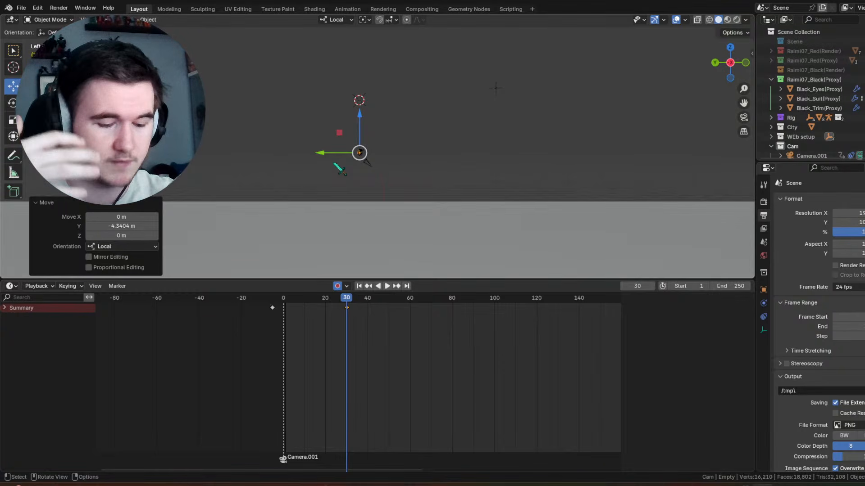
{"action": "scroll", "coordinate": [339, 169], "scroll_direction": "up", "scroll_amount": 1}
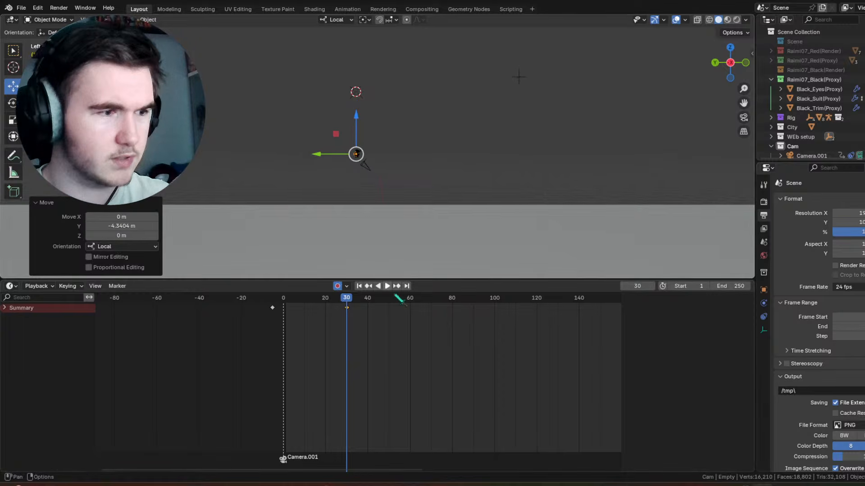
Step: Play the animation from the start and delete the empty's keyframe at frame 30
{"action": "left_click", "coordinate": [360, 286]}
{"action": "key", "text": "space"}
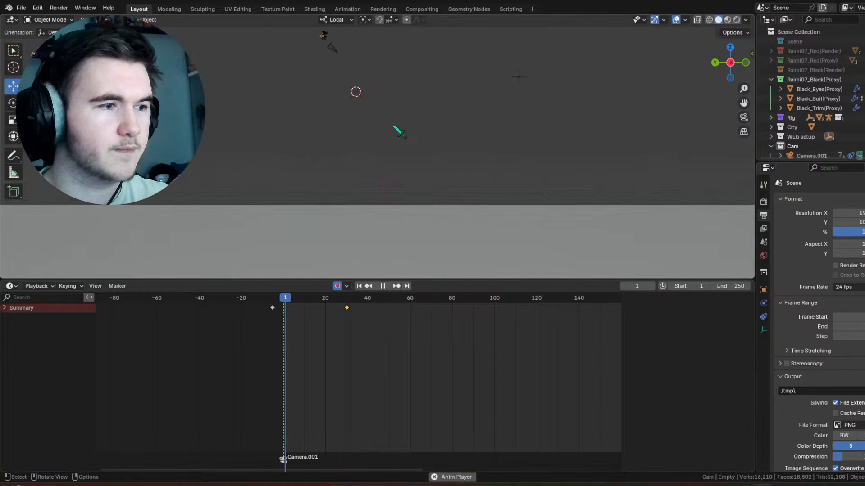
{"action": "key", "text": "space"}
{"action": "middle_click_drag", "start_coordinate": [421, 176], "coordinate": [459, 194]}
{"action": "right_click", "coordinate": [333, 307]}
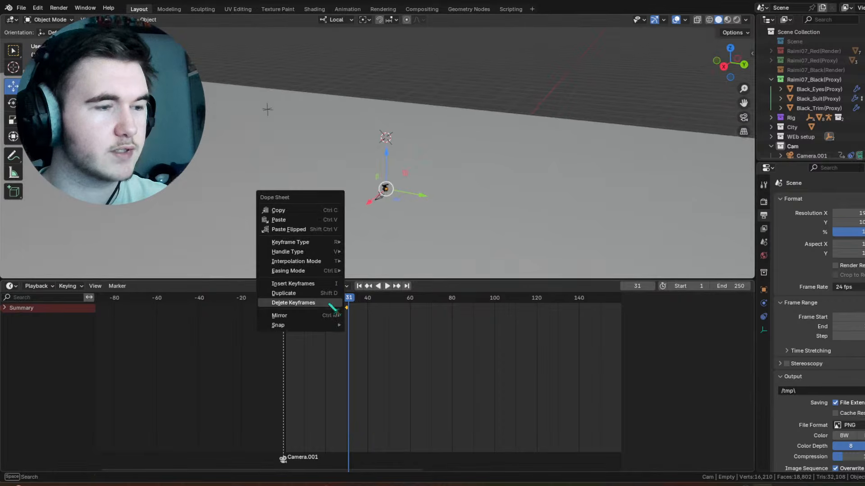
{"action": "left_click", "coordinate": [275, 303]}
Step: Move the empty's first keyframe to frame 0 and go to that frame
{"action": "left_click_drag", "start_coordinate": [274, 301], "coordinate": [283, 313]}
{"action": "left_click", "coordinate": [380, 298]}
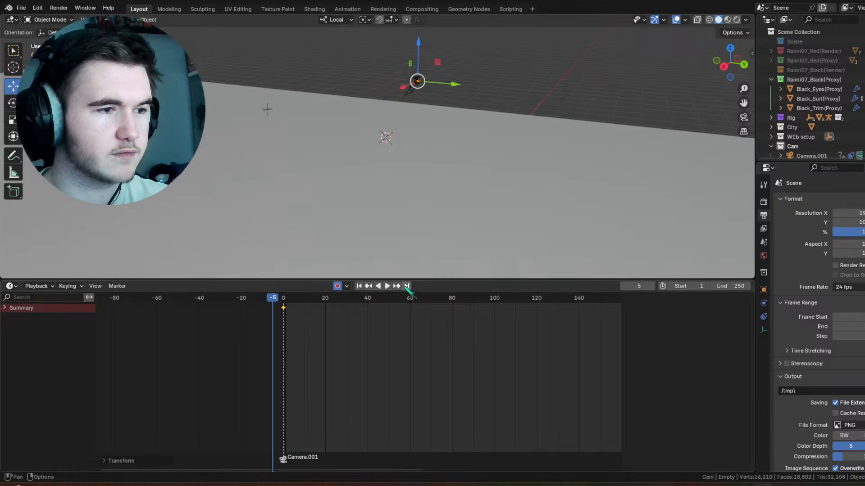
{"action": "key", "text": "Up"}
Step: At frame 0, raise the empty about 39.9 m along local Z and shift it about 5.23 m along local Y
{"action": "middle_click_drag", "start_coordinate": [412, 175], "coordinate": [416, 177]}
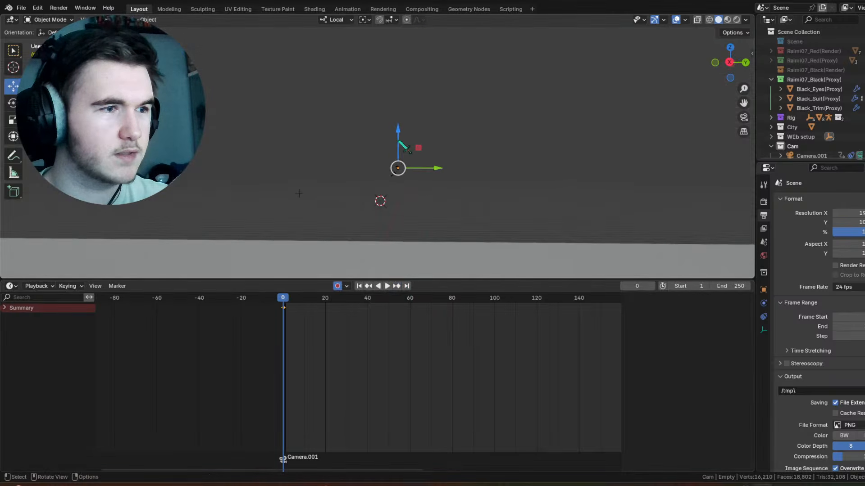
{"action": "left_click_drag", "start_coordinate": [398, 132], "coordinate": [406, 237]}
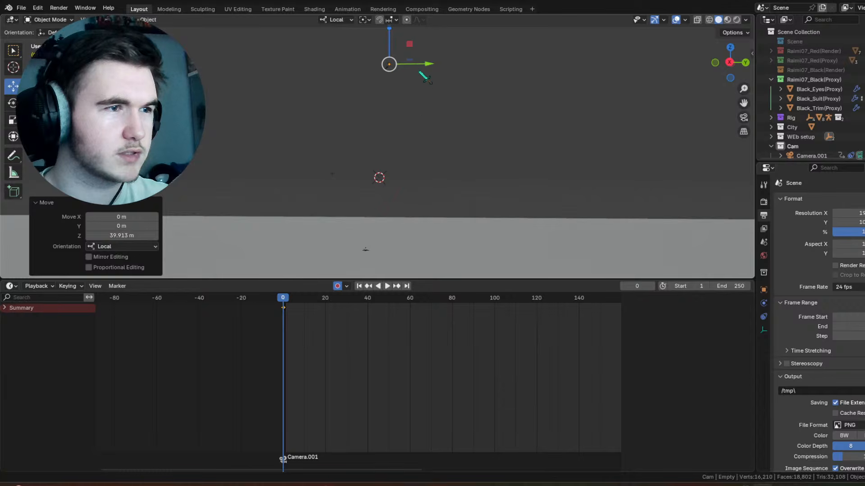
{"action": "key", "text": "g"}
{"action": "key", "text": "y"}
{"action": "left_click", "coordinate": [411, 66]}
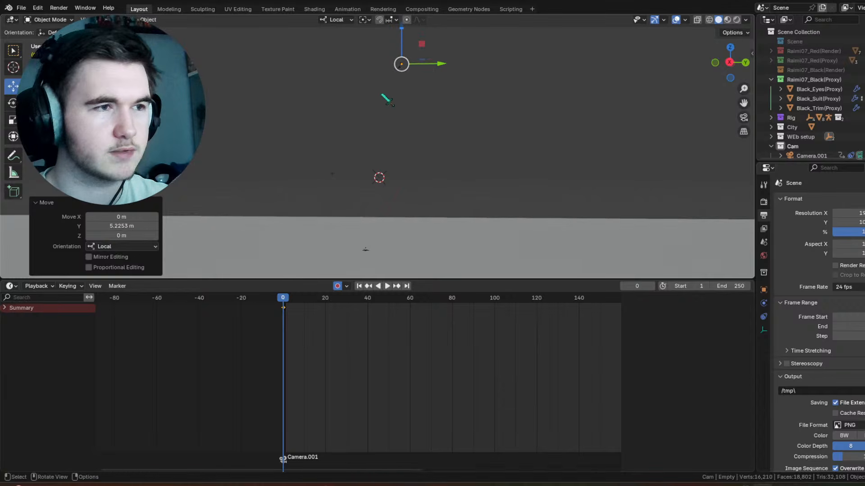
Step: At frame 40, lower the empty to near ground level and shift it along Y to key the end of the fall, then play it
{"action": "left_click_drag", "start_coordinate": [321, 320], "coordinate": [277, 304]}
{"action": "key", "text": "space"}
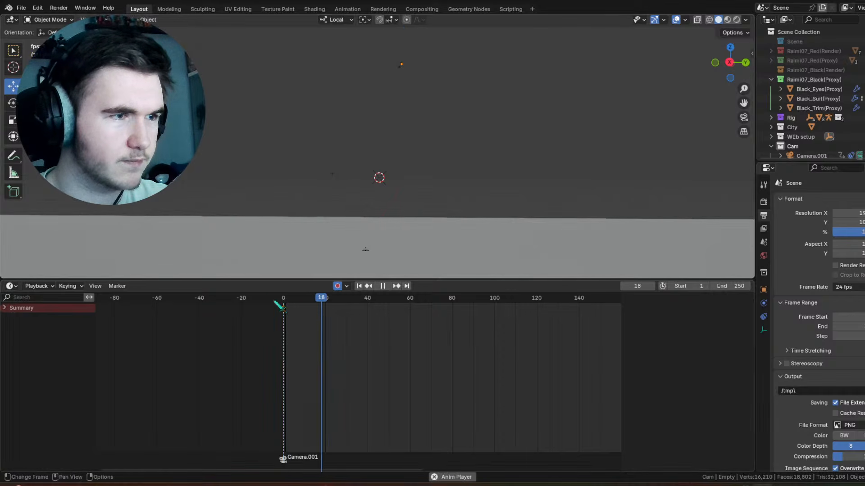
{"action": "key", "text": "space"}
{"action": "left_click_drag", "start_coordinate": [401, 57], "coordinate": [400, 60]}
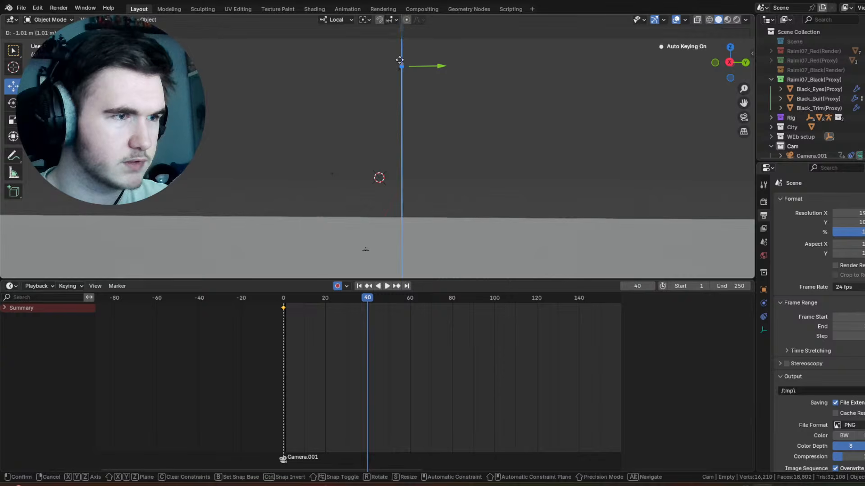
{"action": "left_click_drag", "start_coordinate": [393, 199], "coordinate": [391, 221]}
{"action": "left_click_drag", "start_coordinate": [324, 303], "coordinate": [283, 306]}
{"action": "key", "text": "space"}
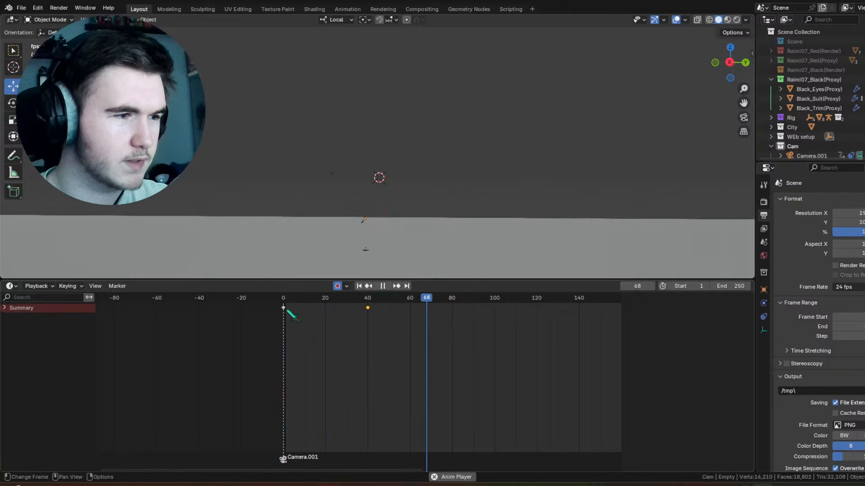
Step: Move the empty's frame 40 keyframe to frame 60 and play the fall from the start
{"action": "left_click_drag", "start_coordinate": [371, 309], "coordinate": [417, 315]}
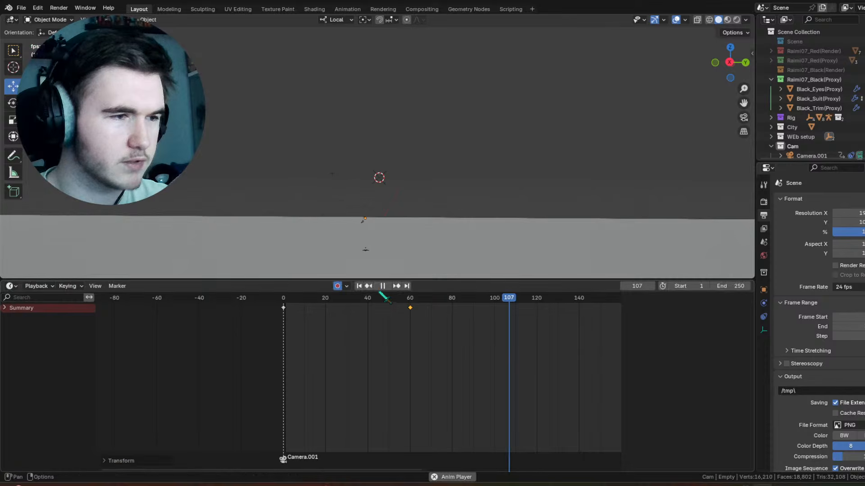
{"action": "left_click", "coordinate": [359, 286]}
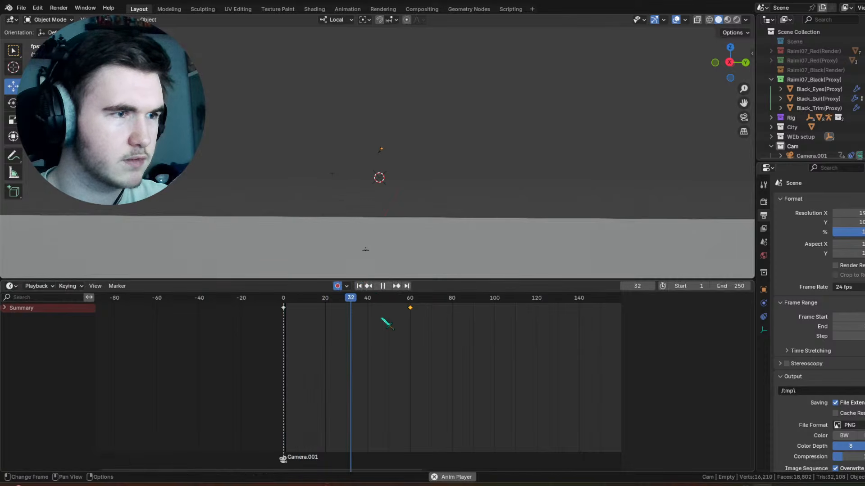
{"action": "key", "text": "space"}
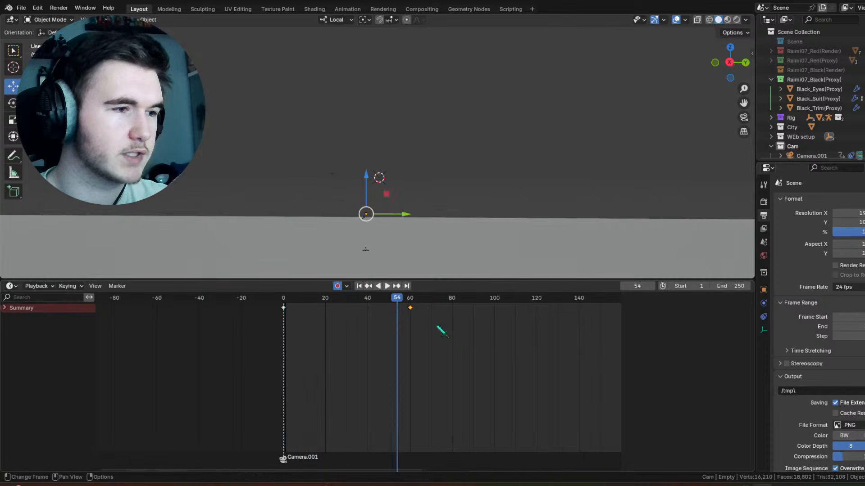
Step: Set both of the empty's fall keyframes to Linear interpolation and play the result
{"action": "left_click_drag", "start_coordinate": [439, 328], "coordinate": [265, 314]}
{"action": "left_click_drag", "start_coordinate": [422, 325], "coordinate": [249, 300]}
{"action": "right_click", "coordinate": [249, 300]}
{"action": "mouse_move", "coordinate": [247, 261]}
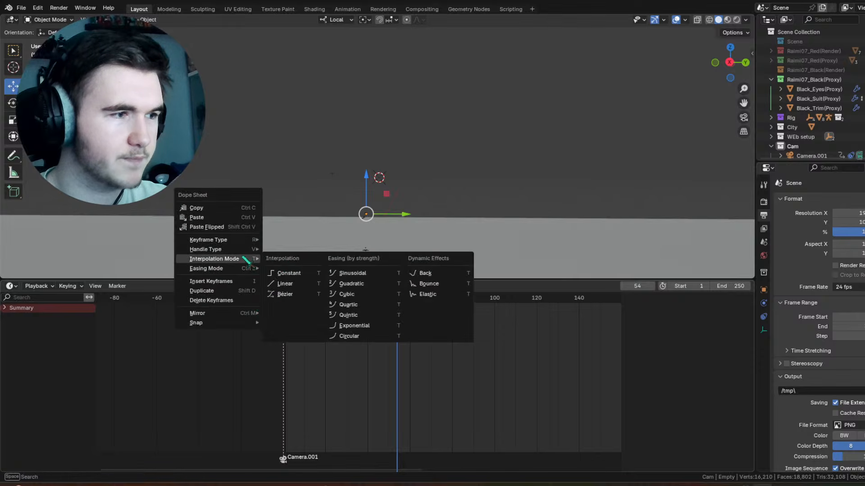
{"action": "left_click", "coordinate": [285, 284]}
{"action": "key", "text": "shift+Left"}
{"action": "key", "text": "space"}
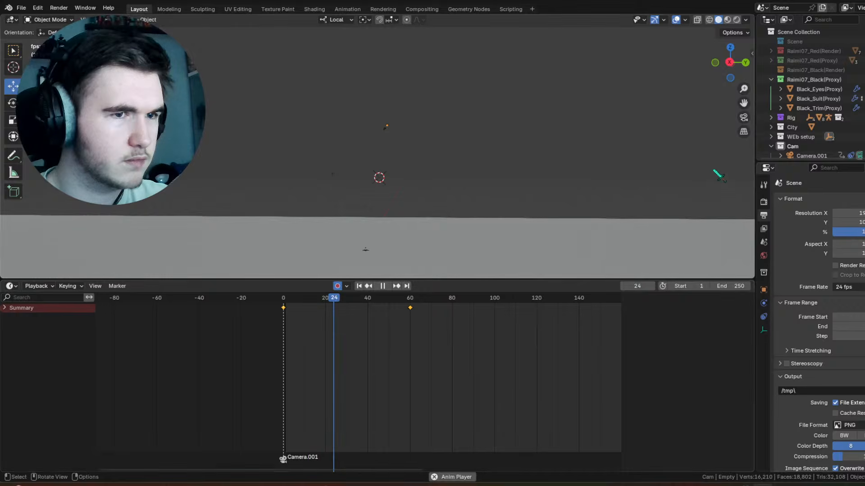
{"action": "key", "text": "space"}
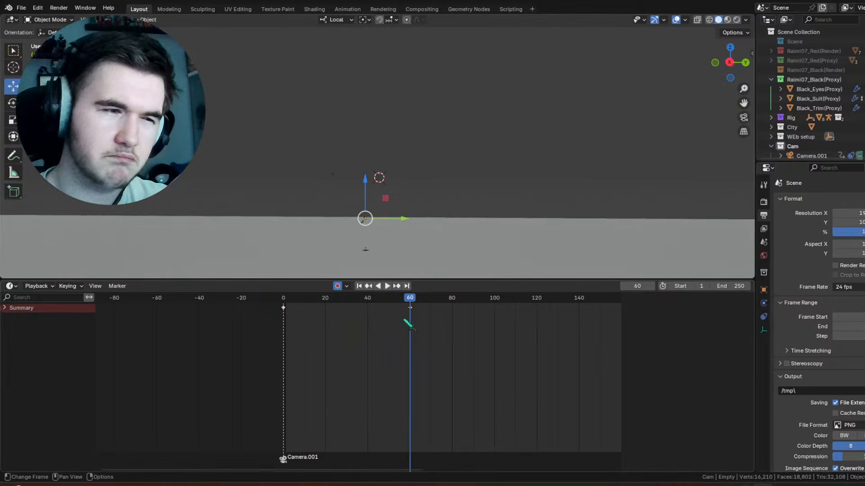
Step: Move the empty's frame 60 keyframe to frame 50 and play the faster fall
{"action": "left_click_drag", "start_coordinate": [411, 309], "coordinate": [381, 320]}
{"action": "left_click", "coordinate": [361, 288]}
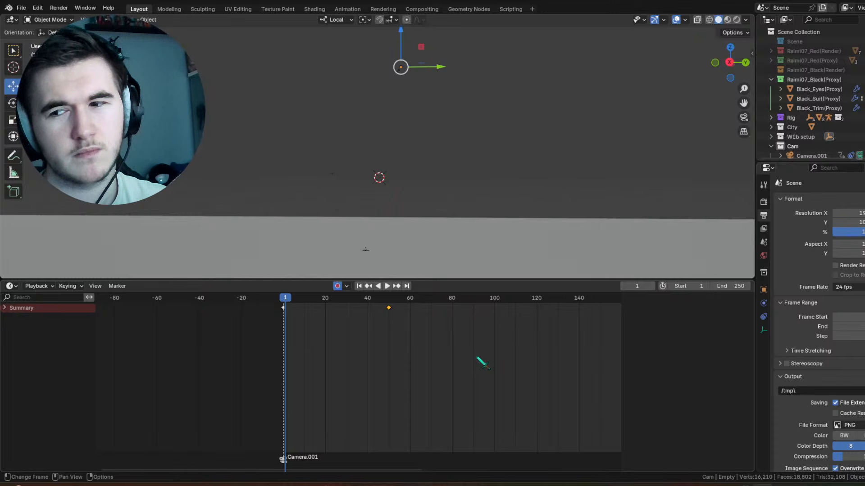
{"action": "key", "text": "space"}
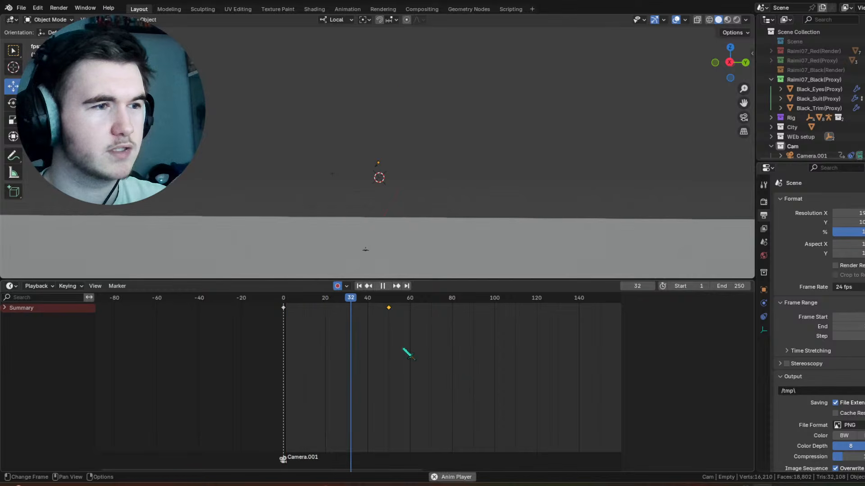
{"action": "left_click_drag", "start_coordinate": [317, 299], "coordinate": [288, 307]}
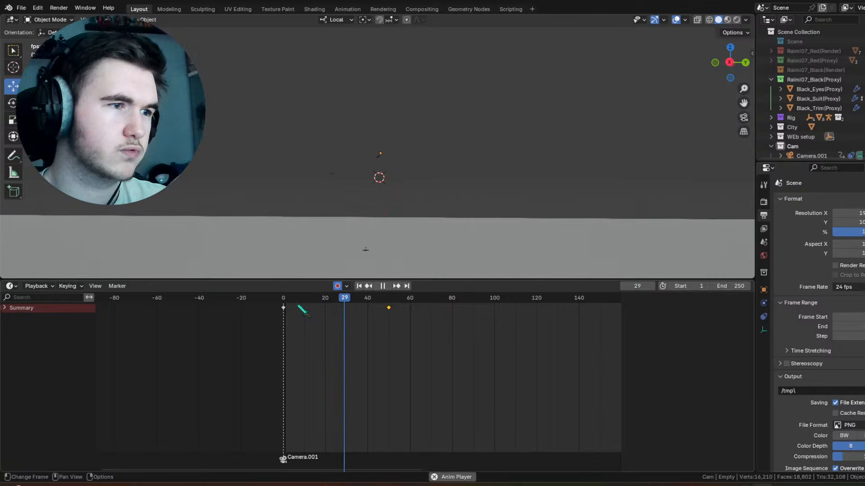
{"action": "key", "text": "space"}
Step: Select Empty.001 and insert a keyframe for it at frame 45
{"action": "left_click", "coordinate": [333, 175]}
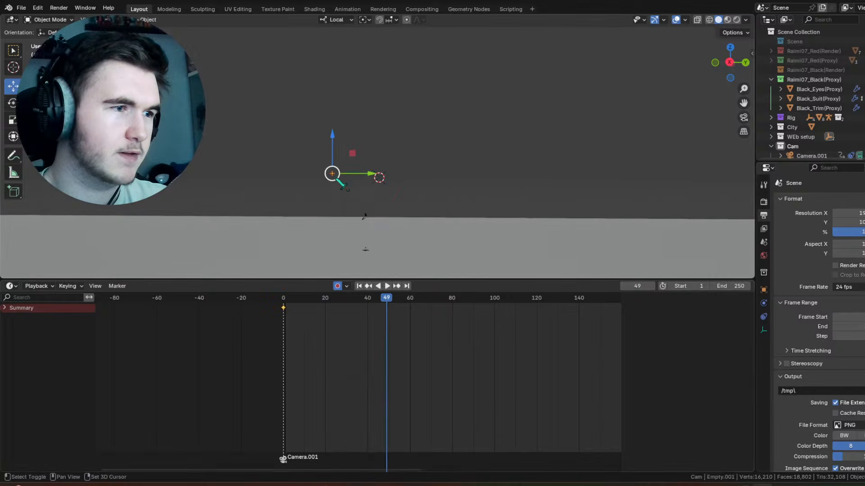
{"action": "middle_click_drag", "start_coordinate": [335, 175], "coordinate": [351, 126], "text": "shift"}
{"action": "scroll", "coordinate": [360, 141], "scroll_direction": "up", "scroll_amount": 6}
{"action": "left_click_drag", "start_coordinate": [356, 308], "coordinate": [378, 307]}
{"action": "right_click", "coordinate": [383, 277]}
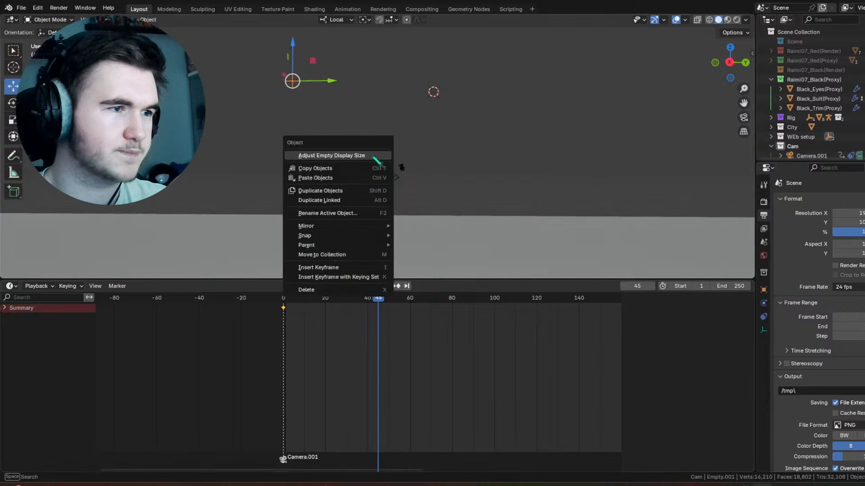
{"action": "left_click", "coordinate": [349, 269]}
Step: Rotate Empty.001 about -103° around its local X axis at frame 76 to key the swing, and play it back
{"action": "key", "text": "space"}
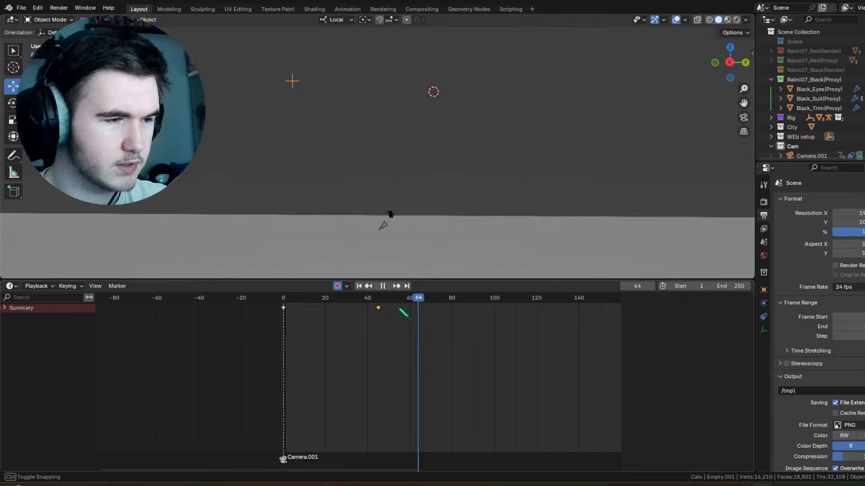
{"action": "left_click_drag", "start_coordinate": [404, 314], "coordinate": [380, 309]}
{"action": "key", "text": "space"}
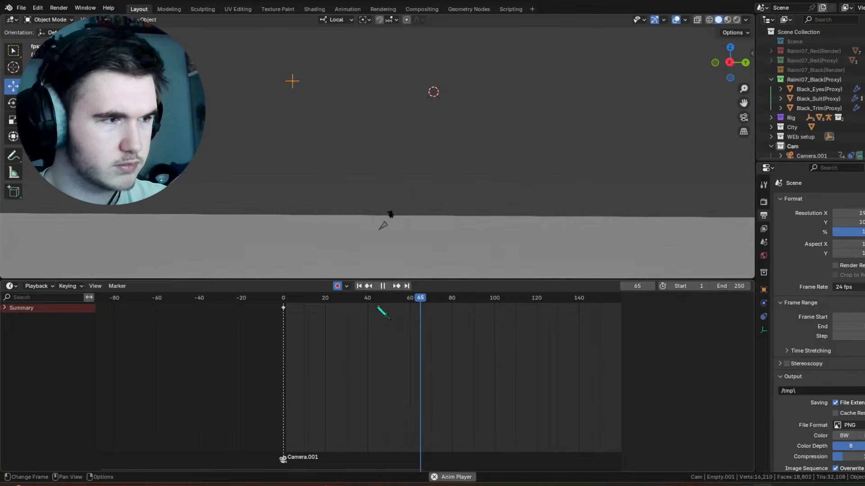
{"action": "key", "text": "space"}
{"action": "key", "text": "r"}
{"action": "left_click_drag", "start_coordinate": [334, 99], "coordinate": [264, 121]}
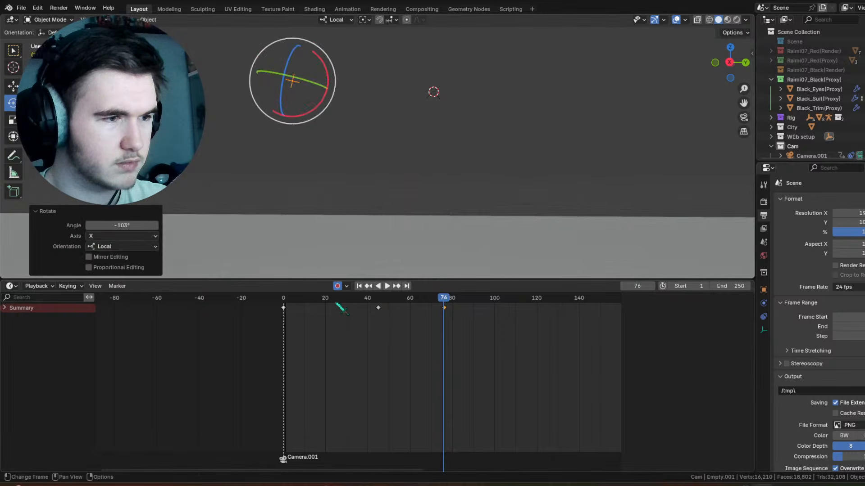
{"action": "left_click", "coordinate": [334, 299]}
{"action": "key", "text": "space"}
{"action": "key", "text": "space"}
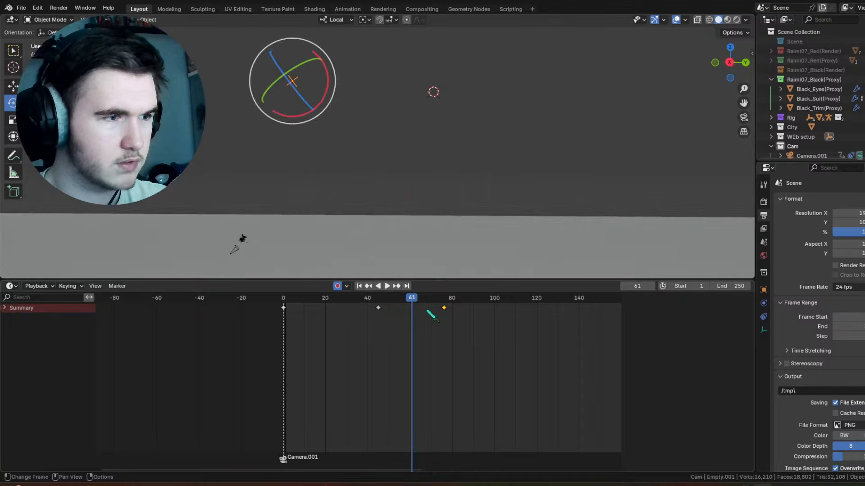
Step: Retime Empty.001's swing keyframes to start at frame 41 and end at frame 86, then play the swing
{"action": "left_click_drag", "start_coordinate": [447, 309], "coordinate": [362, 310]}
{"action": "left_click", "coordinate": [427, 308]}
{"action": "left_click_drag", "start_coordinate": [346, 298], "coordinate": [270, 298]}
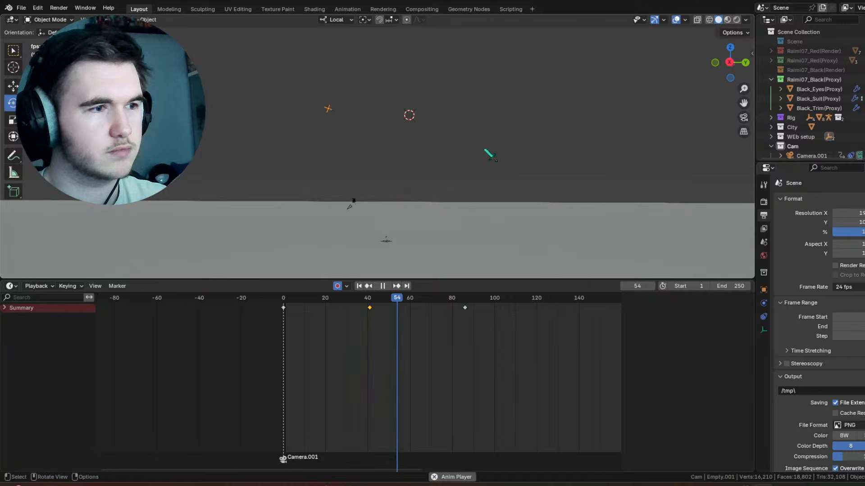
{"action": "key", "text": "space"}
Step: Select the character's empty, insert a keyframe for it at frame 75, and activate the Move tool
{"action": "left_click_drag", "start_coordinate": [369, 298], "coordinate": [411, 299]}
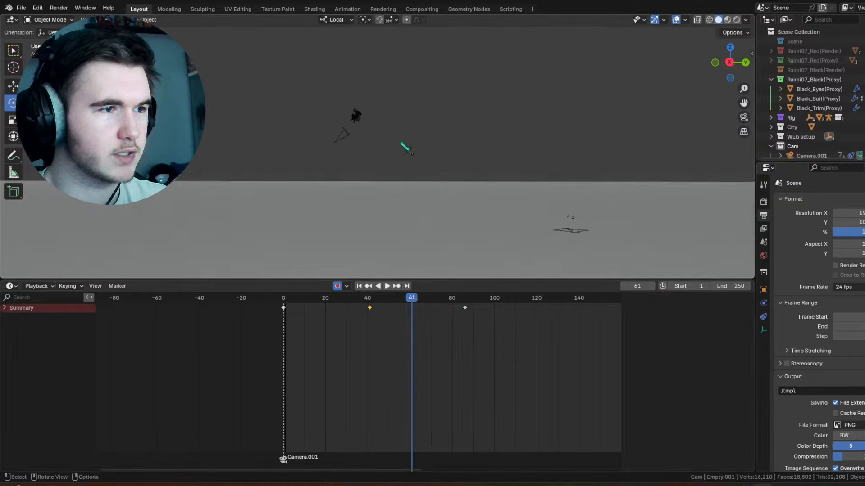
{"action": "left_click", "coordinate": [350, 114]}
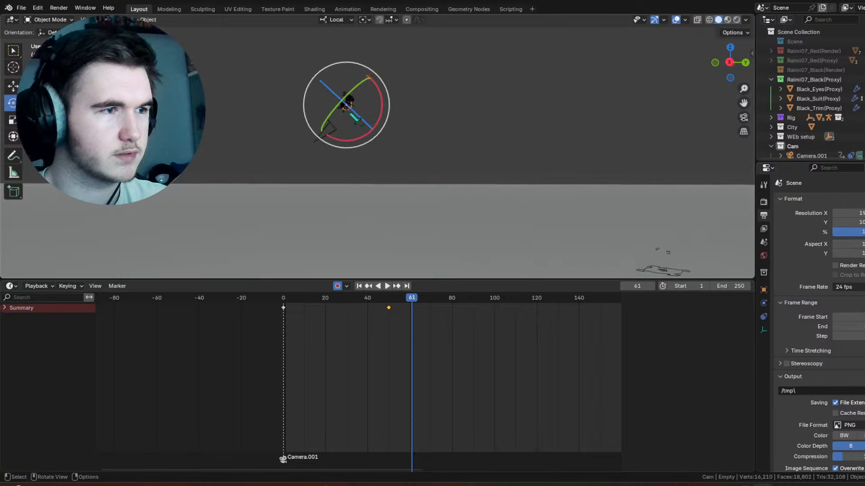
{"action": "mouse_move", "coordinate": [430, 317]}
{"action": "left_mouse_down"}
{"action": "mouse_move", "coordinate": [441, 309]}
{"action": "mouse_move", "coordinate": [419, 309]}
{"action": "left_mouse_up"}
{"action": "right_click", "coordinate": [430, 120]}
{"action": "left_click", "coordinate": [417, 140]}
{"action": "key", "text": "g"}
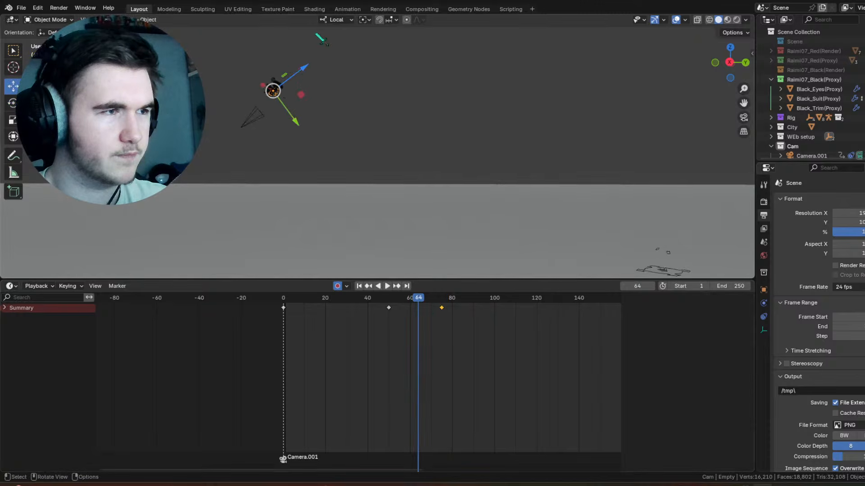
{"action": "left_click", "coordinate": [340, 10]}
{"action": "left_click", "coordinate": [139, 9]}
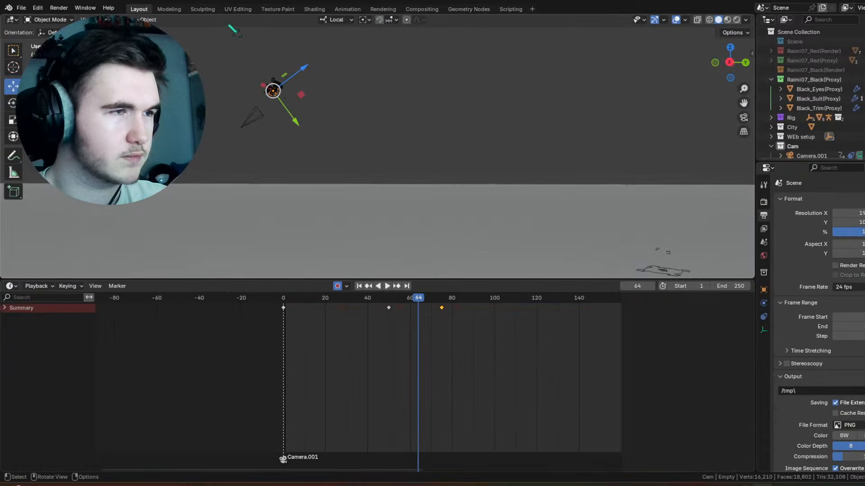
Step: Move the character's empty down about 3.96 m along global Z at frame 64, retime its last keyframe to frame 86, and play back
{"action": "left_click", "coordinate": [337, 19]}
{"action": "left_click", "coordinate": [325, 46]}
{"action": "left_click_drag", "start_coordinate": [272, 56], "coordinate": [271, 131]}
{"action": "key", "text": "Down"}
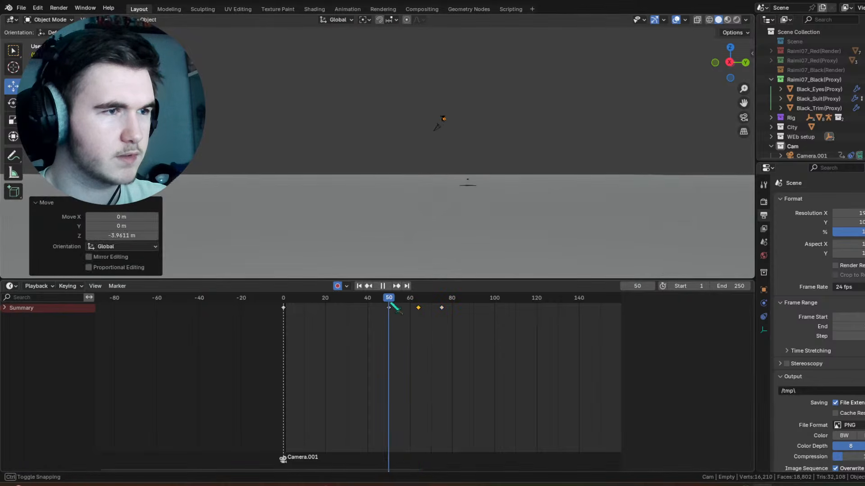
{"action": "key", "text": "space"}
{"action": "left_click_drag", "start_coordinate": [410, 306], "coordinate": [467, 309]}
{"action": "key", "text": "space"}
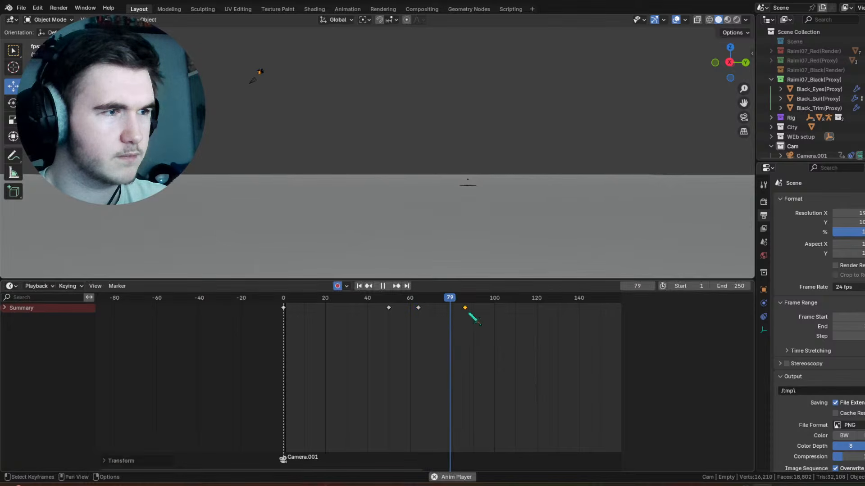
{"action": "left_click", "coordinate": [386, 302]}
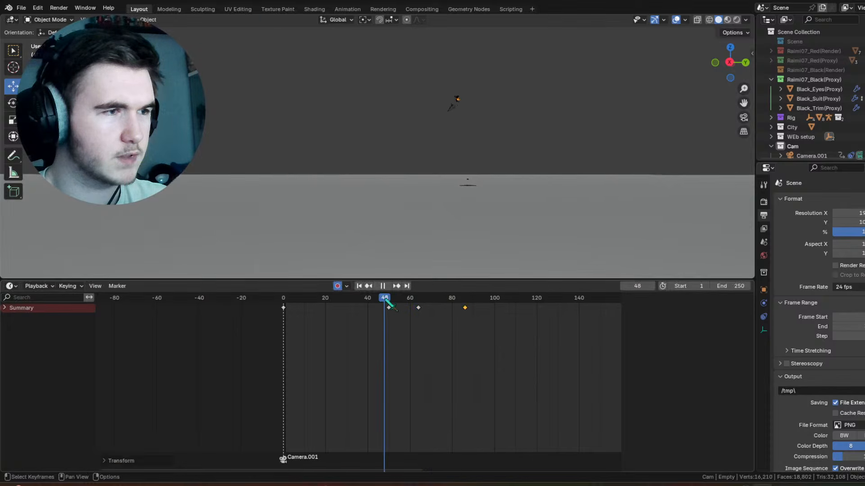
Step: Rotate Empty.001 further around its X axis at frame 86, play the swing, and retime that end keyframe to frame 72
{"action": "left_click", "coordinate": [372, 80]}
{"action": "left_click_drag", "start_coordinate": [421, 300], "coordinate": [451, 223]}
{"action": "key", "text": "shift+space"}
{"action": "key", "text": "r"}
{"action": "left_click_drag", "start_coordinate": [387, 101], "coordinate": [404, 109]}
{"action": "key", "text": "ctrl+z"}
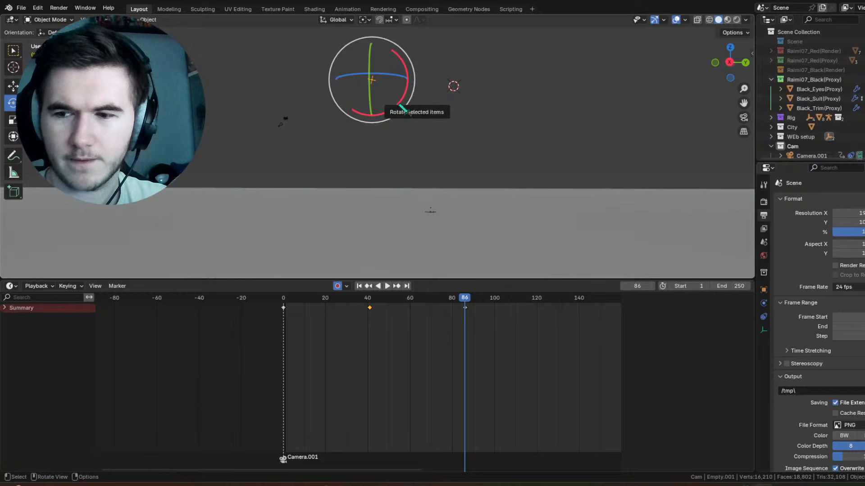
{"action": "left_click_drag", "start_coordinate": [405, 107], "coordinate": [407, 85]}
{"action": "left_click_drag", "start_coordinate": [465, 299], "coordinate": [366, 309]}
{"action": "key", "text": "space"}
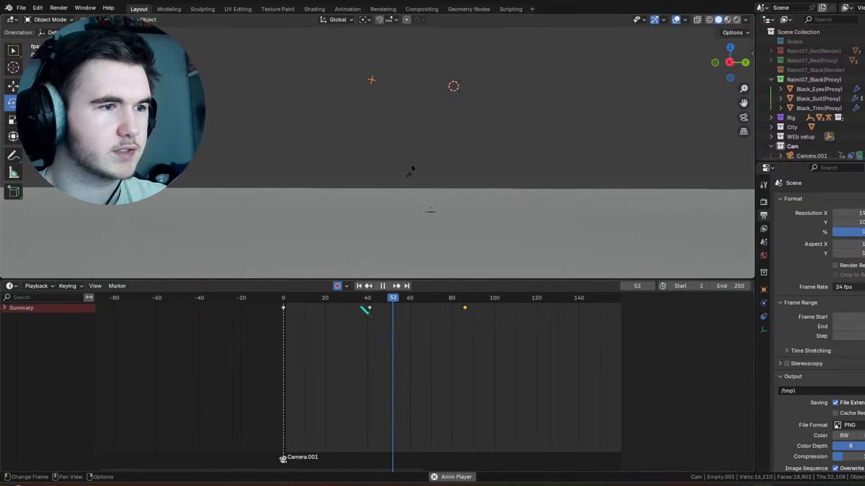
{"action": "key", "text": "space"}
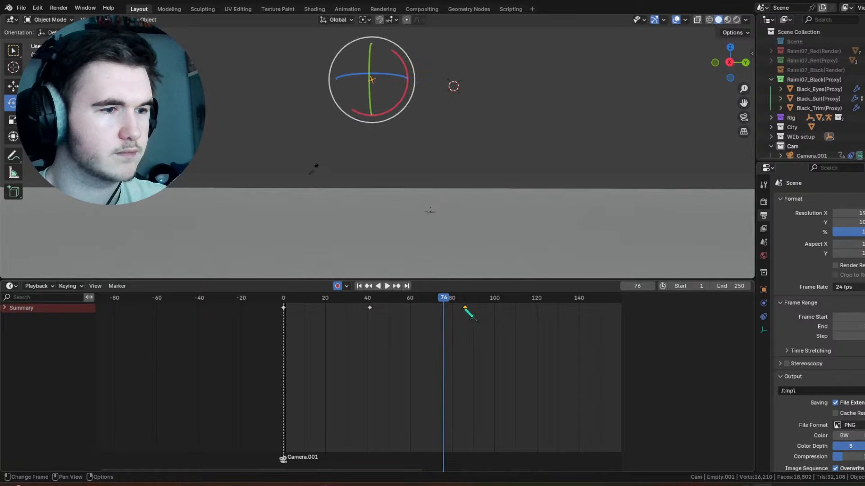
{"action": "left_click_drag", "start_coordinate": [465, 308], "coordinate": [435, 309]}
Step: Select the character's empty and its keyframes at frames 50, 64 and 86, then play the swing back
{"action": "left_click", "coordinate": [430, 211]}
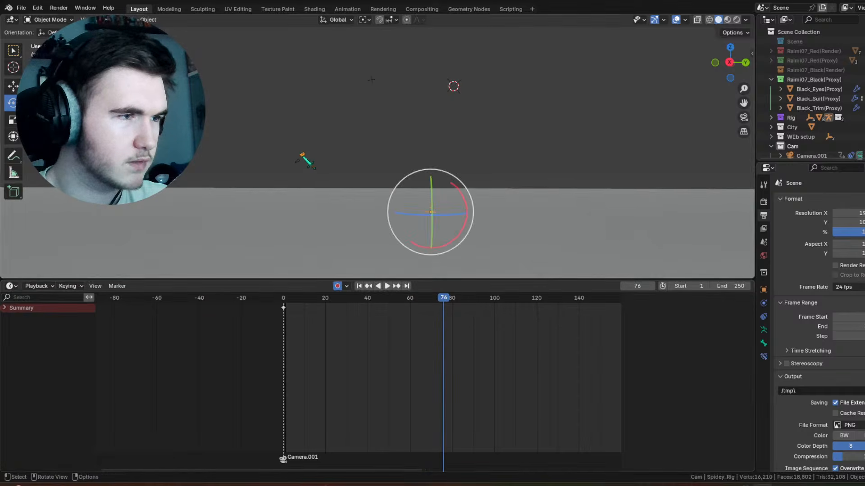
{"action": "left_click", "coordinate": [302, 155]}
{"action": "left_click_drag", "start_coordinate": [485, 329], "coordinate": [394, 307]}
{"action": "right_click", "coordinate": [381, 310]}
{"action": "mouse_move", "coordinate": [383, 314]}
{"action": "left_click", "coordinate": [420, 339]}
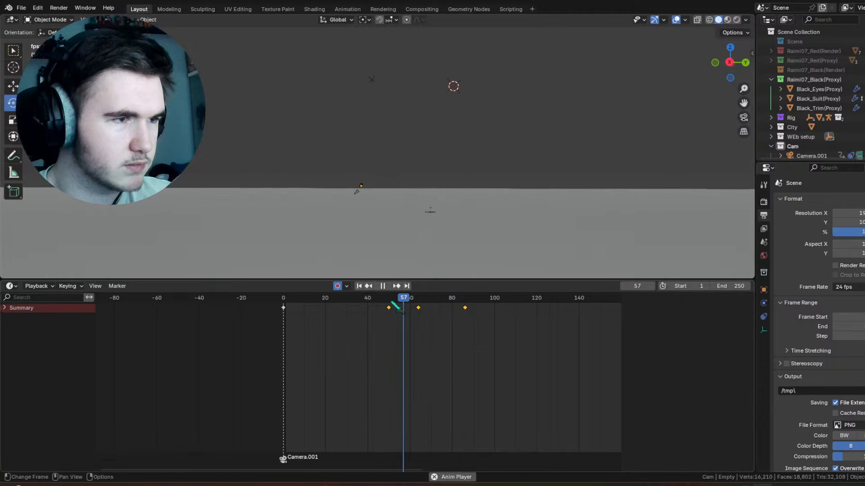
{"action": "key", "text": "space"}
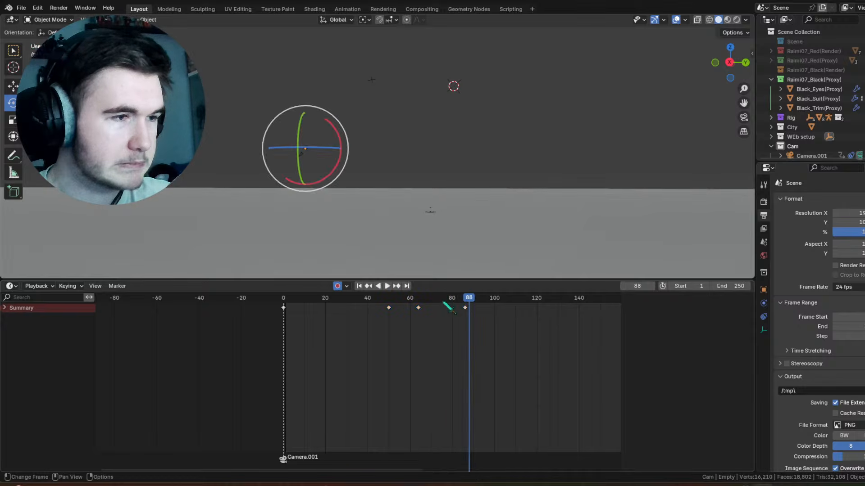
Step: Retime the character empty's last keyframe to frame 76 and the one at frame 64 to frame 59, then play the swing
{"action": "left_click_drag", "start_coordinate": [444, 302], "coordinate": [394, 306]}
{"action": "left_click", "coordinate": [465, 308]}
{"action": "key", "text": "g"}
{"action": "left_click", "coordinate": [430, 315]}
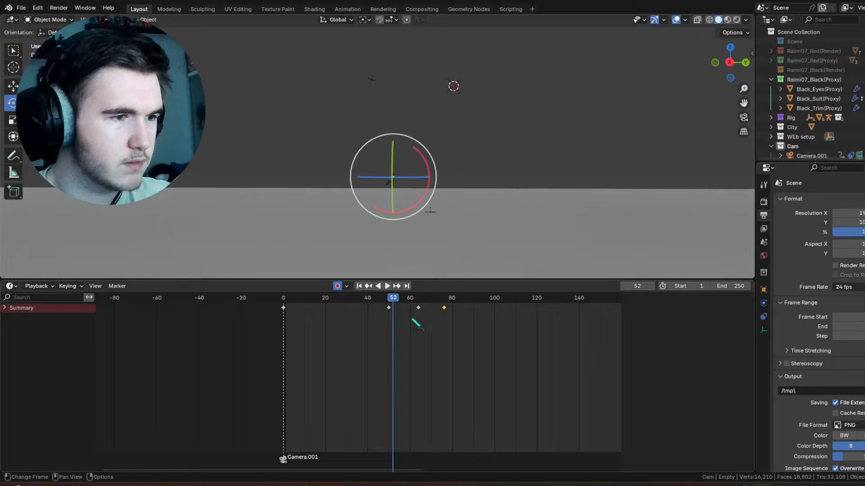
{"action": "left_click", "coordinate": [417, 309]}
{"action": "key", "text": "g"}
{"action": "left_click", "coordinate": [390, 310]}
{"action": "left_click", "coordinate": [383, 303]}
{"action": "key", "text": "space"}
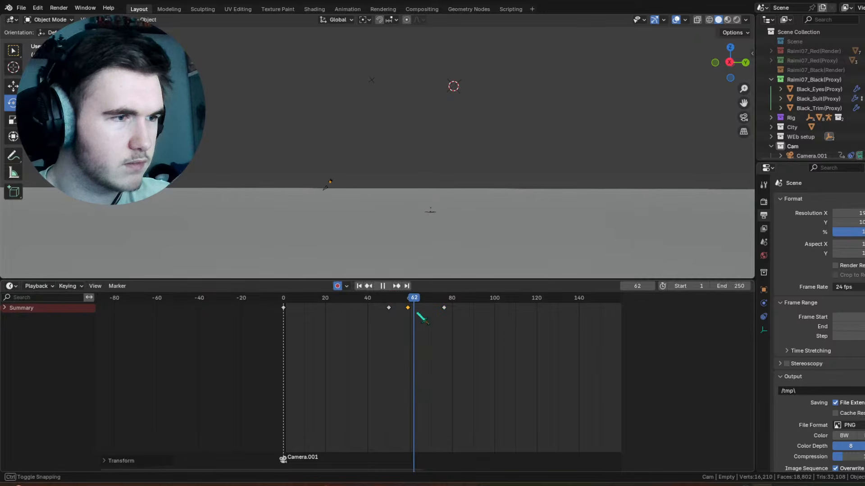
{"action": "key", "text": "Escape"}
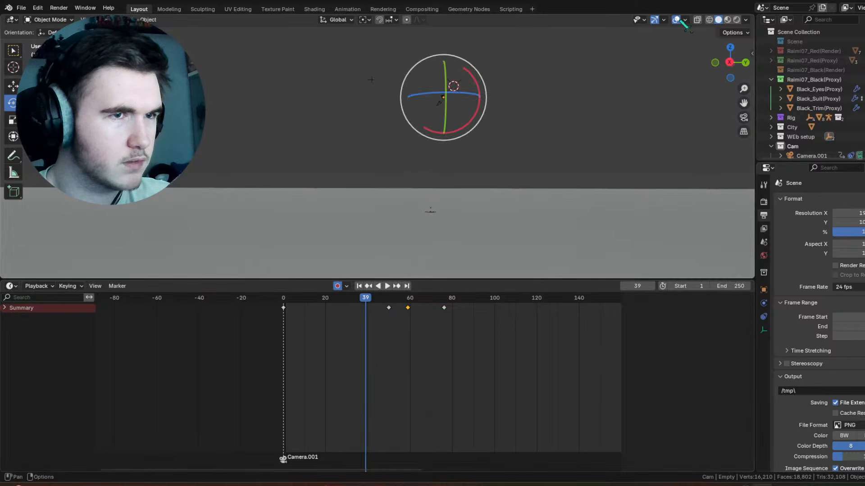
{"action": "key", "text": "space"}
Step: Retime the character empty's keyframe at frame 50 to frame 49 and play the swing again
{"action": "key", "text": "space"}
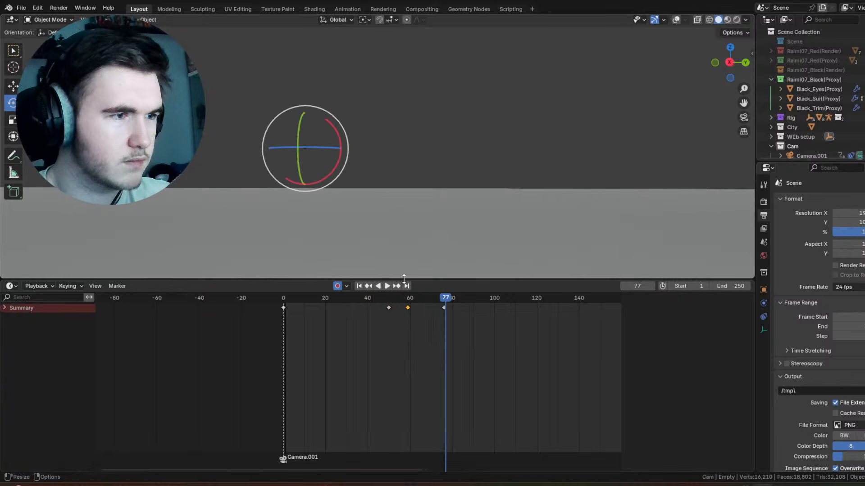
{"action": "left_click_drag", "start_coordinate": [390, 309], "coordinate": [388, 309]}
{"action": "left_click", "coordinate": [367, 297]}
{"action": "key", "text": "space"}
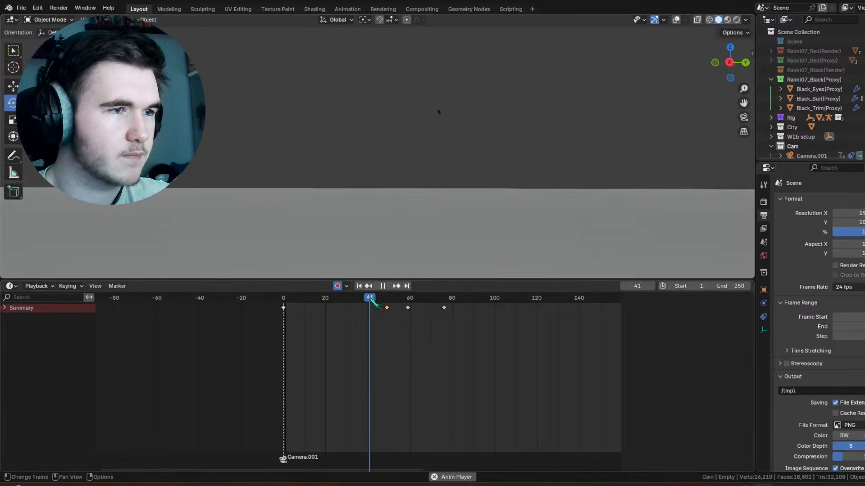
{"action": "key", "text": "space"}
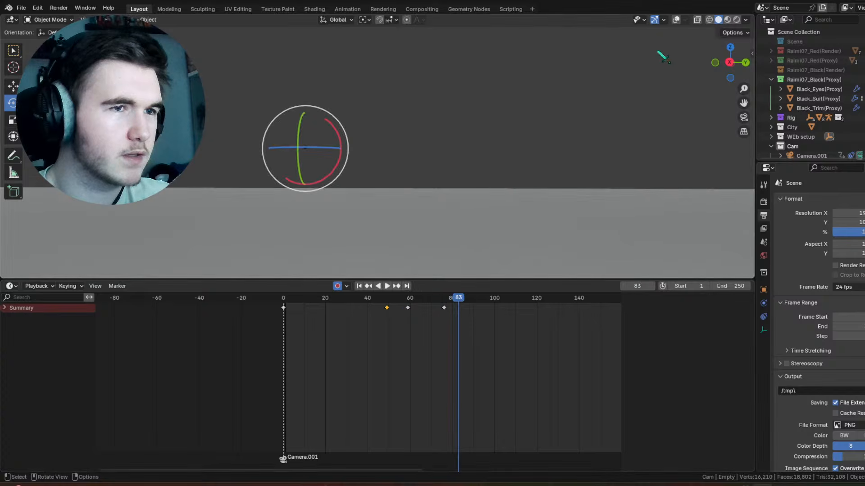
Step: Select Empty.001 and rotate it slightly further around its X axis at frame 89
{"action": "left_click_drag", "start_coordinate": [443, 298], "coordinate": [471, 301]}
{"action": "left_click", "coordinate": [371, 80]}
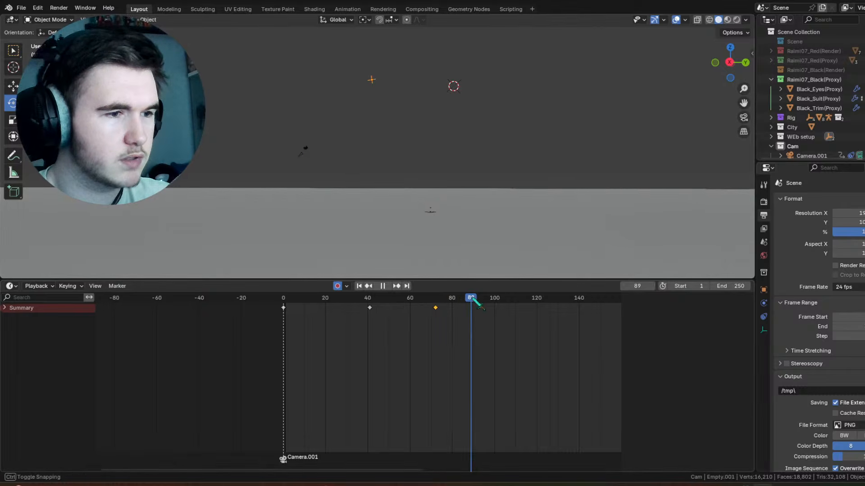
{"action": "mouse_move", "coordinate": [412, 105]}
{"action": "left_mouse_down"}
{"action": "mouse_move", "coordinate": [403, 100]}
{"action": "mouse_move", "coordinate": [403, 109]}
{"action": "left_mouse_up"}
Step: Select the character's empty among the overlapping camera and rig objects and insert a keyframe for it at frame 89
{"action": "left_click", "coordinate": [290, 137]}
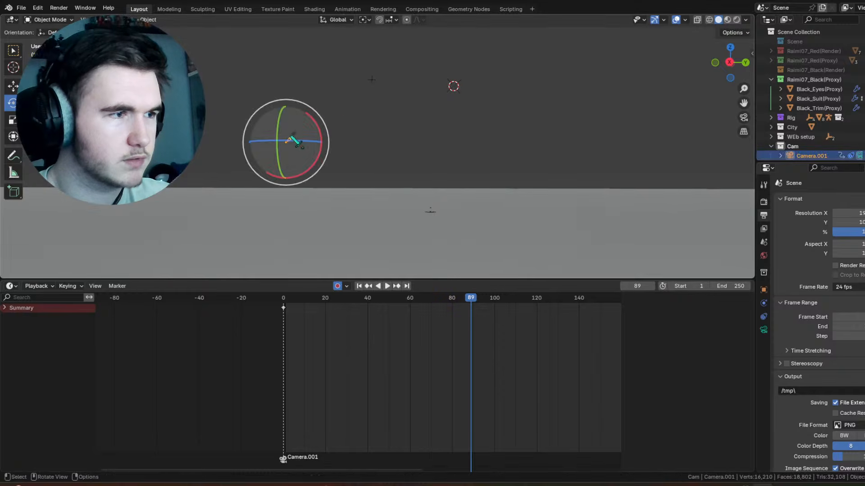
{"action": "left_click", "coordinate": [290, 137]}
{"action": "left_click", "coordinate": [290, 137]}
{"action": "left_click", "coordinate": [291, 137]}
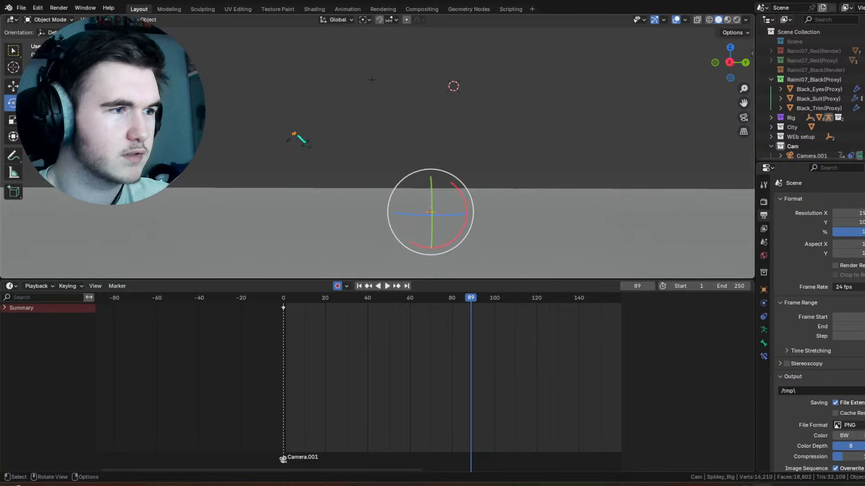
{"action": "left_click", "coordinate": [290, 137]}
{"action": "key", "text": "KP_Decimal"}
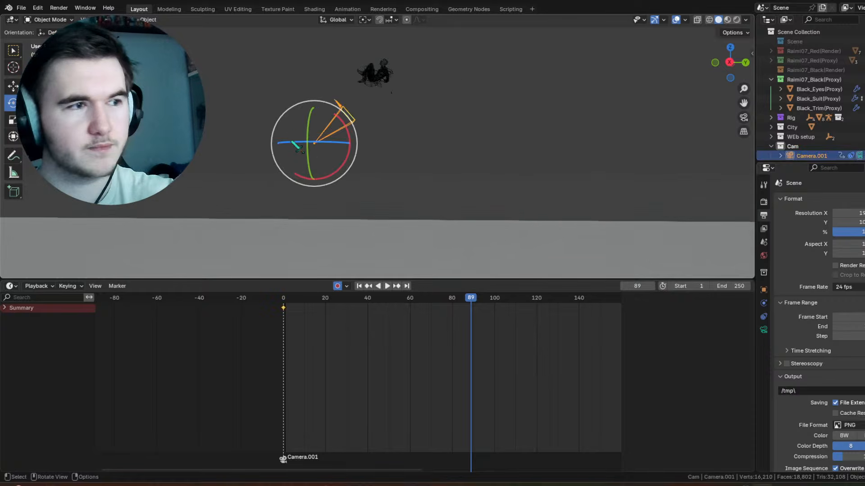
{"action": "scroll", "coordinate": [427, 63], "scroll_direction": "down", "scroll_amount": 4}
{"action": "middle_click_drag", "start_coordinate": [426, 63], "coordinate": [454, 137], "text": "shift"}
{"action": "scroll", "coordinate": [454, 136], "scroll_direction": "up", "scroll_amount": 2}
{"action": "left_click", "coordinate": [459, 133]}
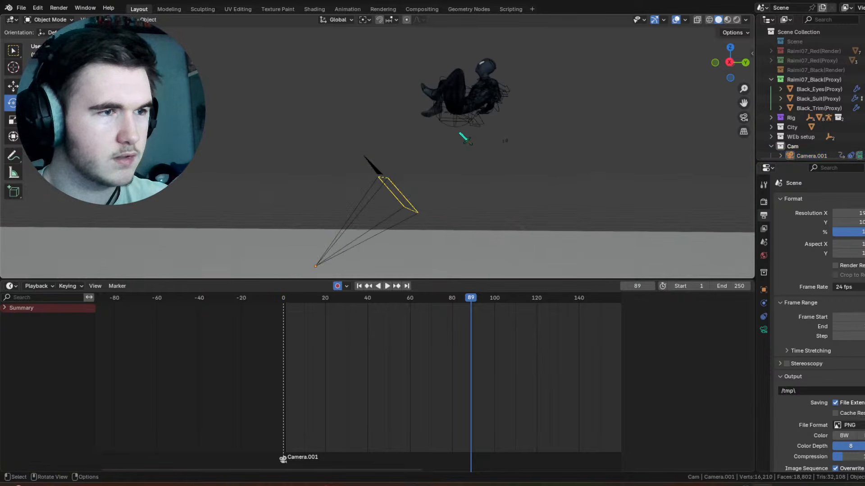
{"action": "left_click", "coordinate": [464, 130]}
{"action": "left_click", "coordinate": [464, 131]}
{"action": "right_click", "coordinate": [452, 139]}
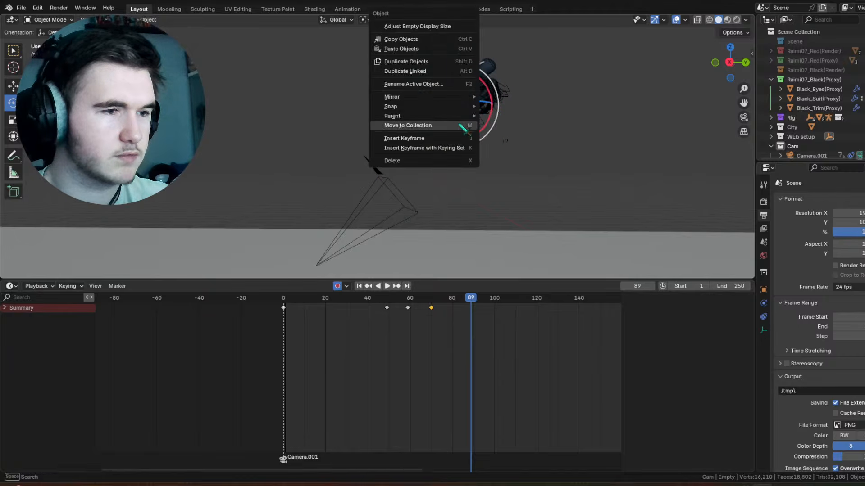
{"action": "left_click", "coordinate": [448, 139]}
Step: Key the empty's Child Of influence at 1.000 on frame 88, then try 0.000 with Set Inverse at frame 89 and undo it
{"action": "left_click", "coordinate": [763, 317]}
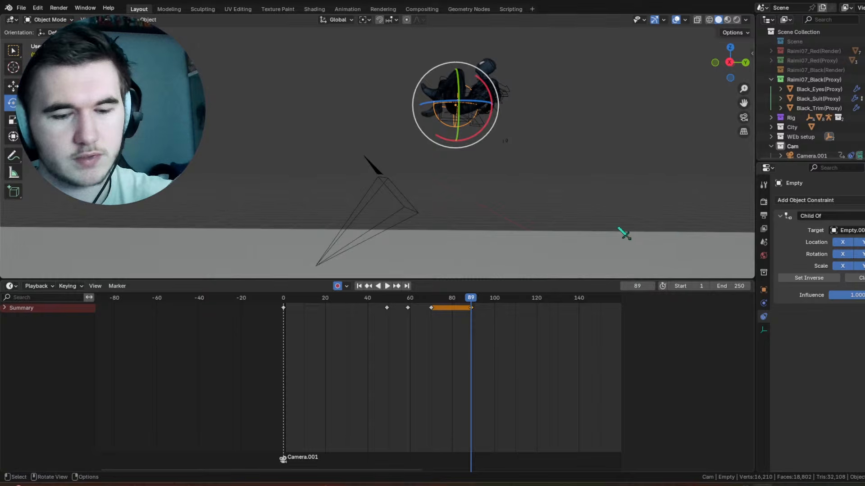
{"action": "key", "text": "Left"}
{"action": "key", "text": "Right"}
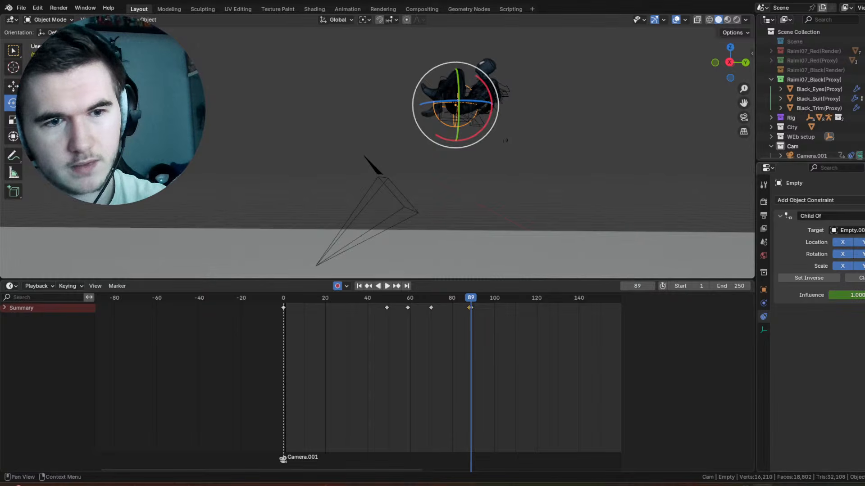
{"action": "left_click", "coordinate": [811, 278]}
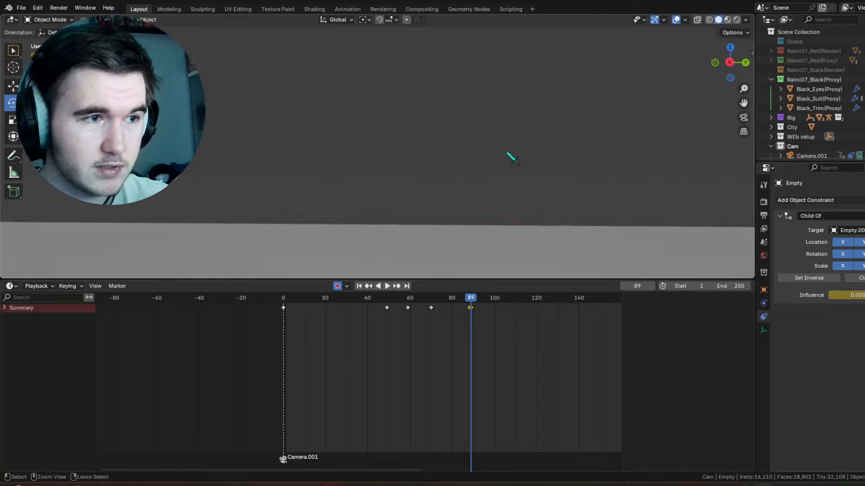
{"action": "key", "text": "ctrl+z"}
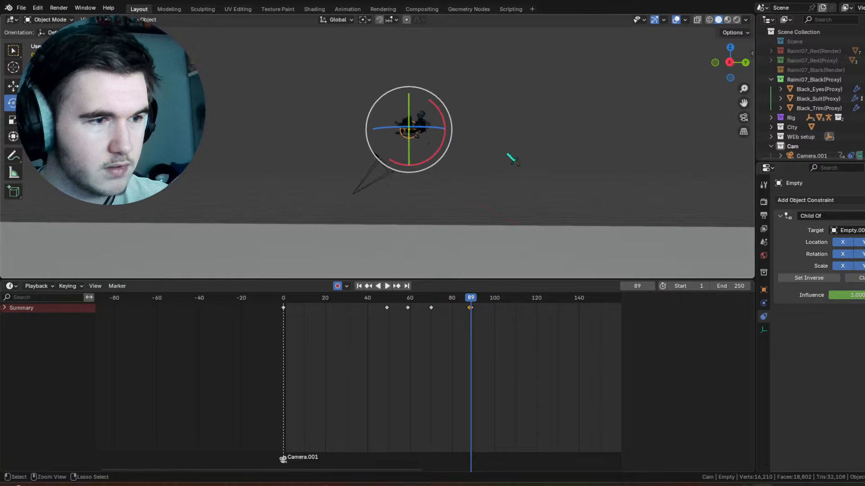
Step: Snap the 3D cursor to the character's empty at frame 89
{"action": "key", "text": "shift+s"}
{"action": "left_click", "coordinate": [494, 191]}
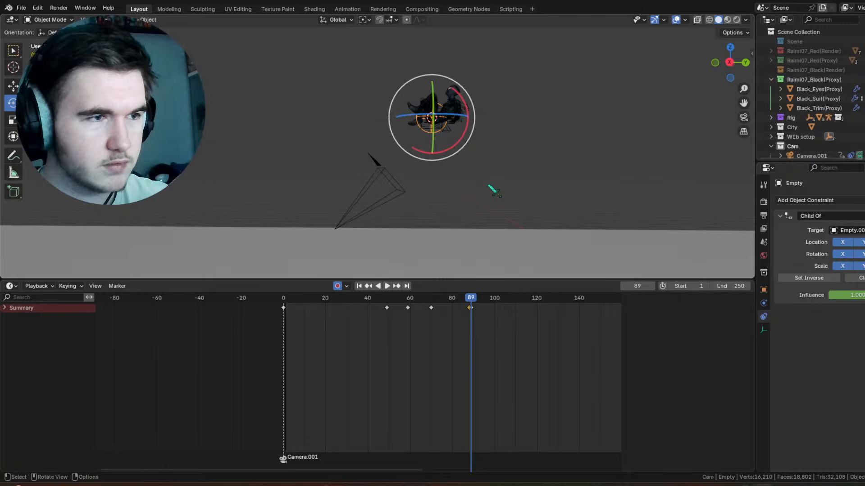
{"action": "right_click", "coordinate": [517, 198]}
{"action": "left_click", "coordinate": [517, 197]}
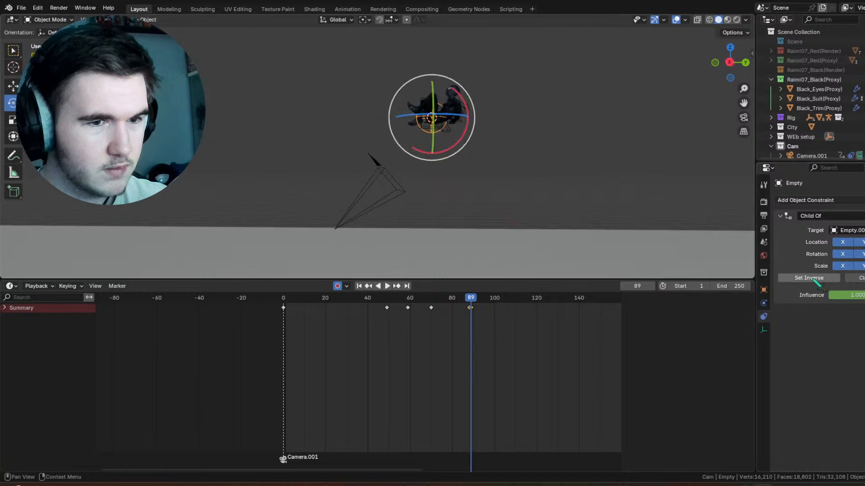
Step: Try a Child Of influence of 0.000 and a cleared inverse on the empty at frame 89, undoing each attempt
{"action": "left_click_drag", "start_coordinate": [843, 295], "coordinate": [833, 298]}
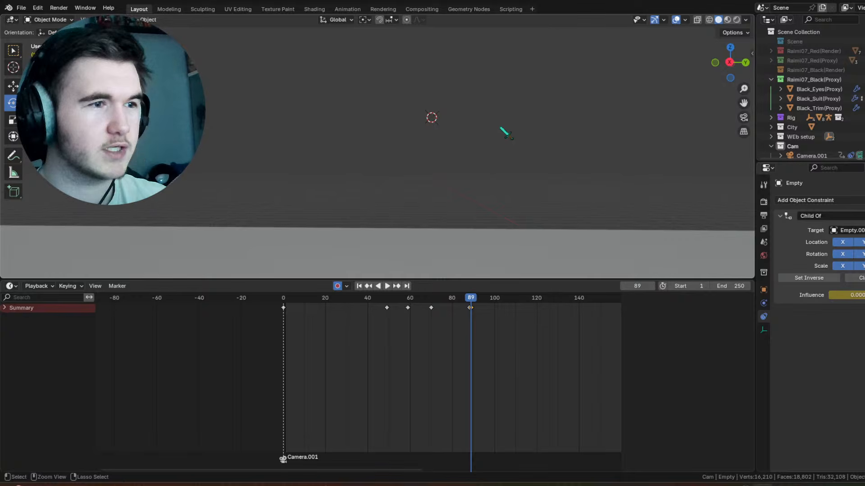
{"action": "key", "text": "ctrl+z"}
{"action": "middle_click_drag", "start_coordinate": [500, 128], "coordinate": [563, 153]}
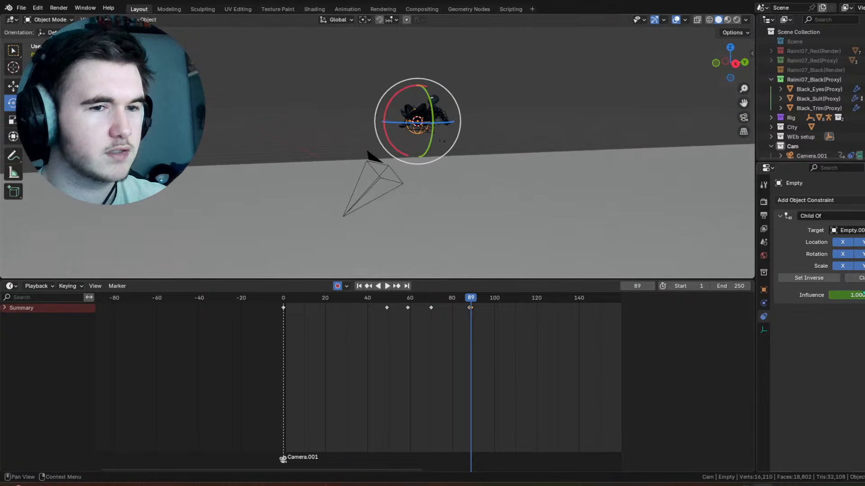
{"action": "left_click", "coordinate": [858, 278]}
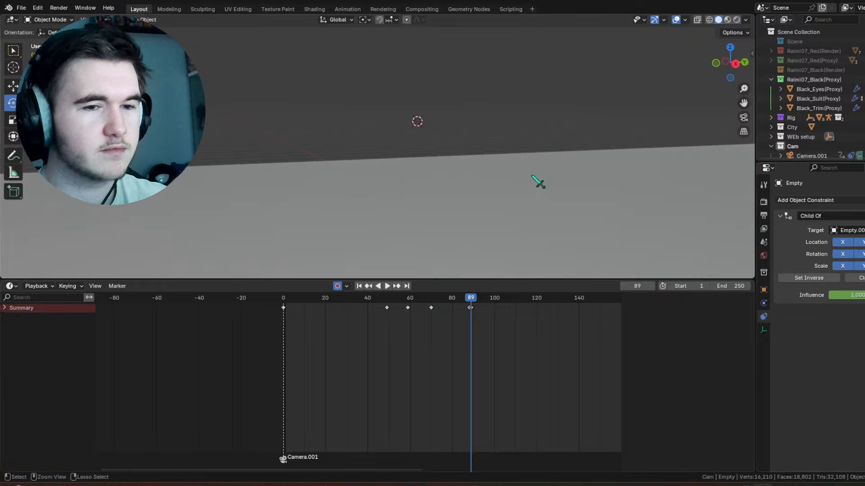
{"action": "key", "text": "ctrl+z"}
Step: Try the Child Of influence at 0.000 once more, check where the empty sits in the scene, and undo the change
{"action": "left_click_drag", "start_coordinate": [845, 295], "coordinate": [777, 295]}
{"action": "scroll", "coordinate": [576, 154], "scroll_direction": "down", "scroll_amount": 3}
{"action": "scroll", "coordinate": [581, 160], "scroll_direction": "down", "scroll_amount": 2}
{"action": "left_click", "coordinate": [578, 154]}
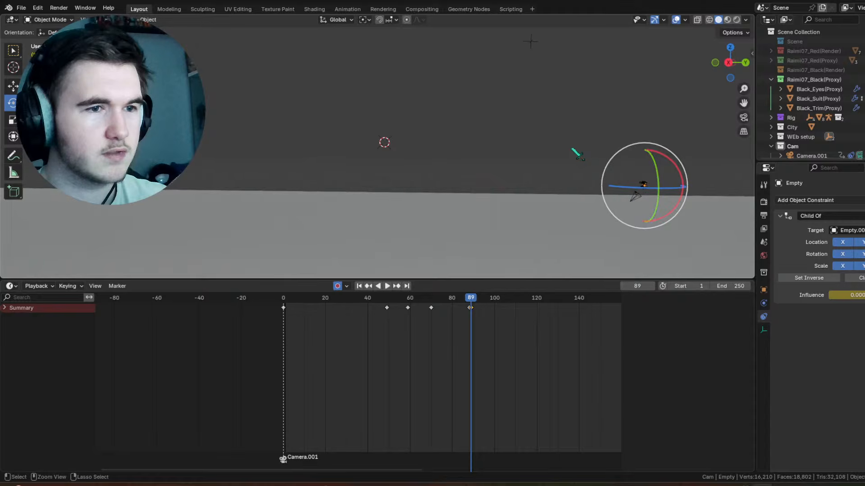
{"action": "key", "text": "ctrl+z"}
Step: Set the empty's Child Of influence to 0.000 at frame 89 and snap the 3D cursor to the selected empty
{"action": "scroll", "coordinate": [360, 131], "scroll_direction": "up", "scroll_amount": 12}
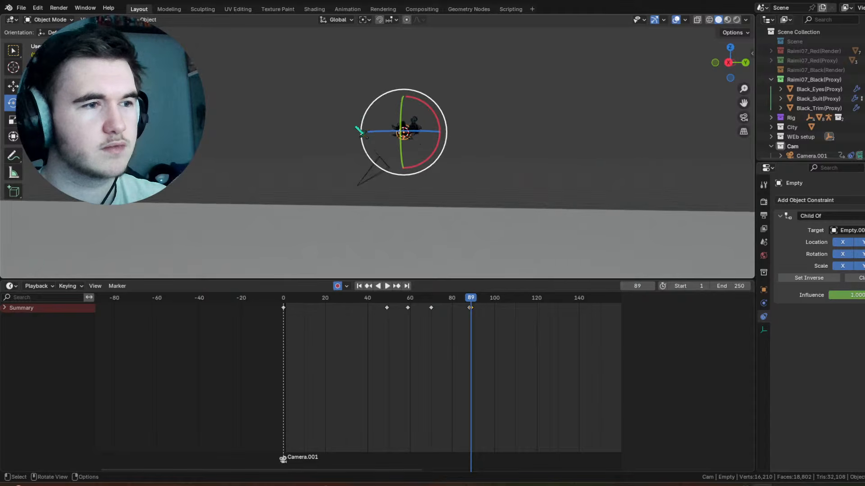
{"action": "scroll", "coordinate": [477, 124], "scroll_direction": "down", "scroll_amount": 7}
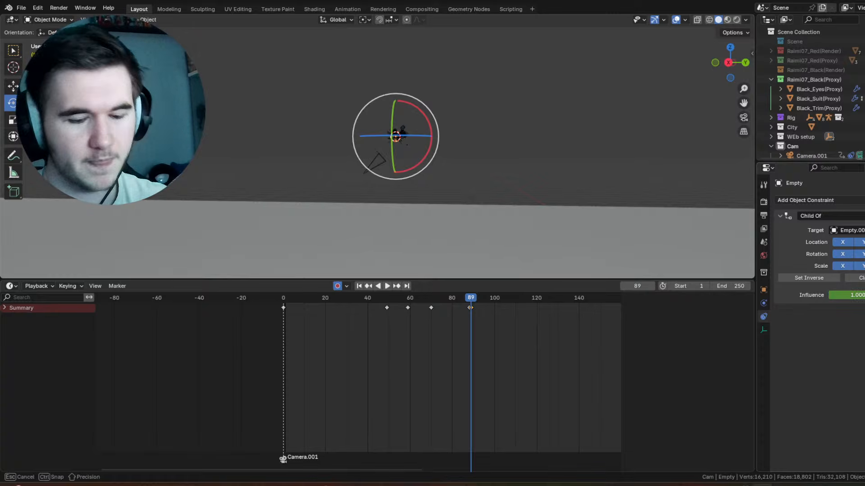
{"action": "left_click_drag", "start_coordinate": [858, 295], "coordinate": [800, 293]}
{"action": "key", "text": "shift+s"}
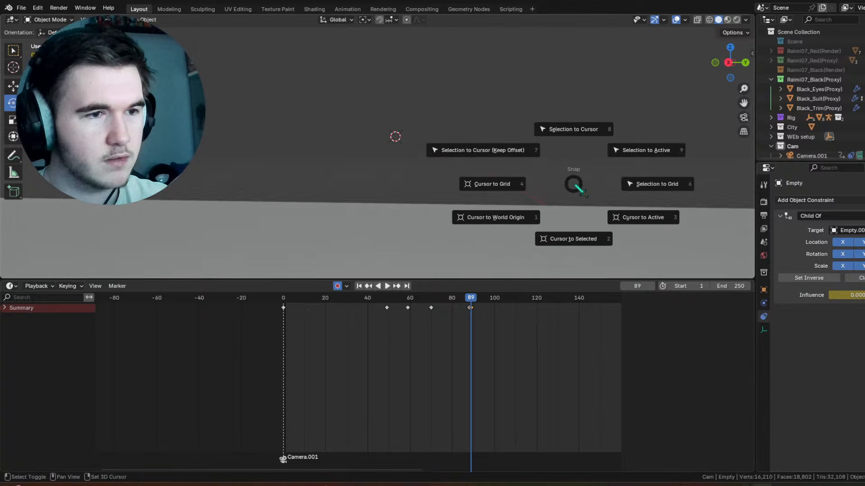
{"action": "left_click", "coordinate": [585, 222]}
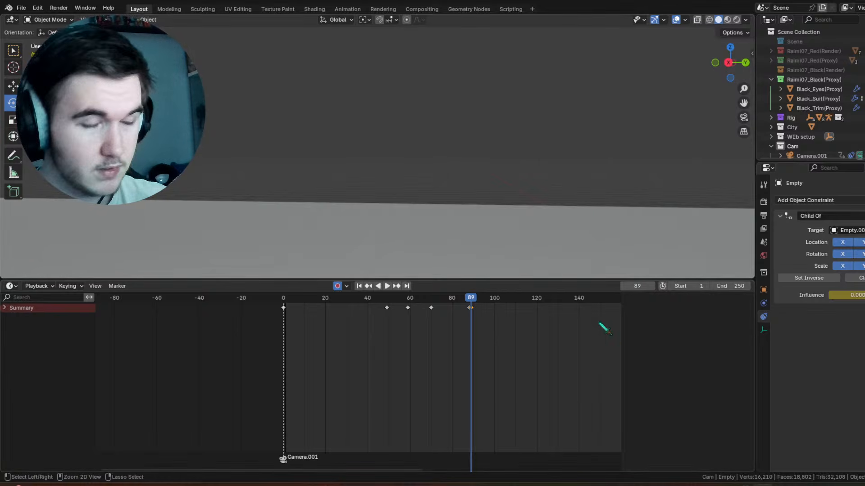
Step: Undo the Child Of influence change at frame 89 and snap the 3D cursor to the character's empty
{"action": "key", "text": "ctrl+z"}
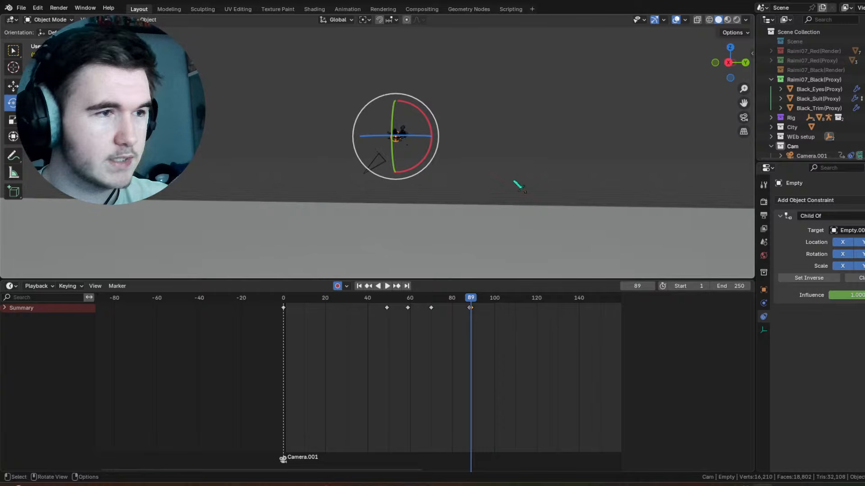
{"action": "scroll", "coordinate": [459, 136], "scroll_direction": "up", "scroll_amount": 2}
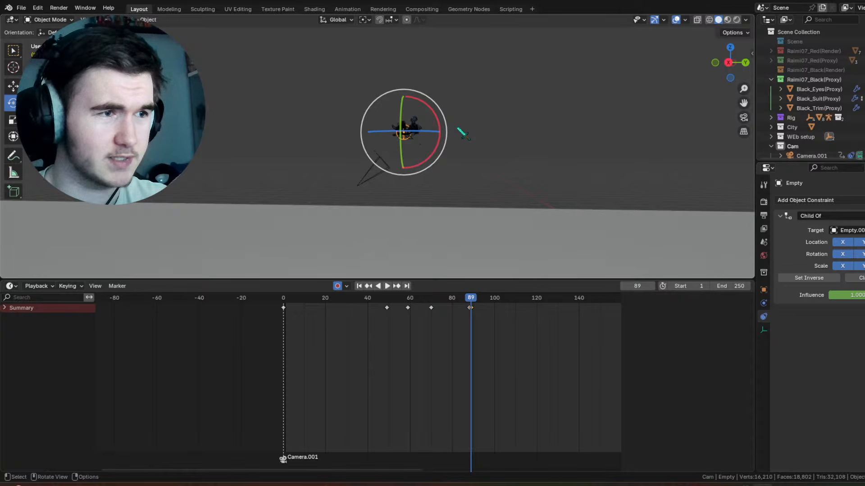
{"action": "mouse_move", "coordinate": [862, 295]}
{"action": "left_mouse_down"}
{"action": "mouse_move", "coordinate": [838, 295]}
{"action": "mouse_move", "coordinate": [862, 295]}
{"action": "left_mouse_up"}
{"action": "key", "text": "shift+s"}
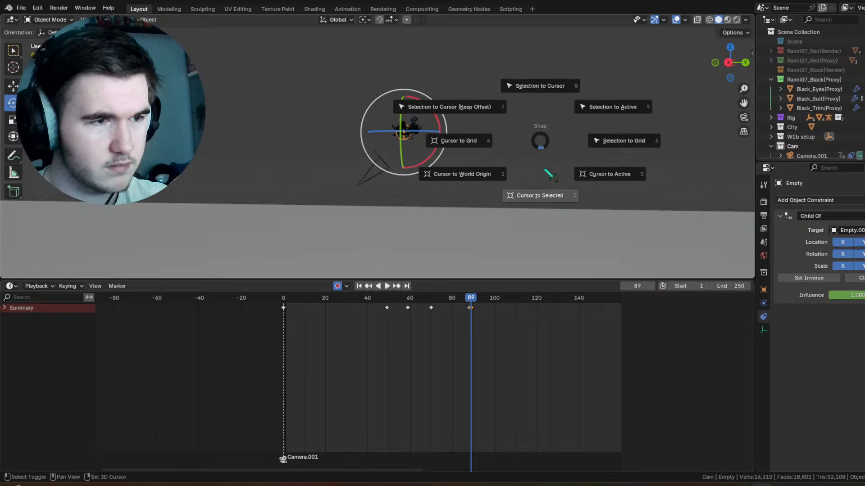
{"action": "left_click", "coordinate": [550, 183]}
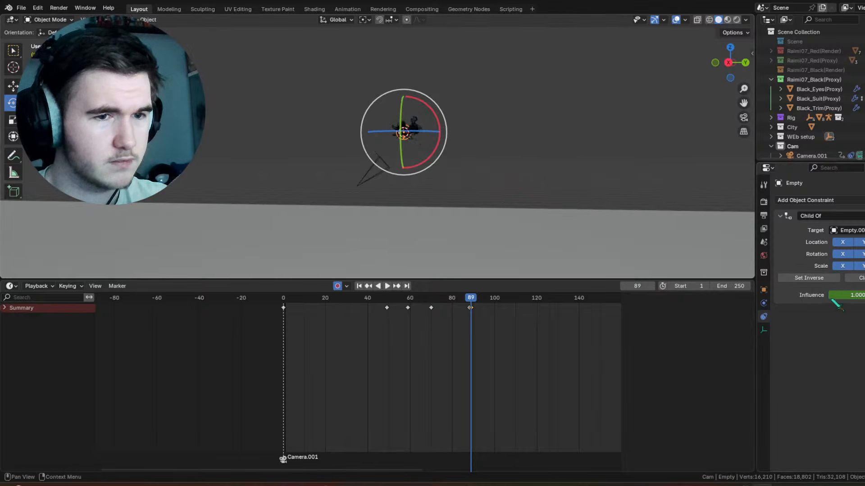
Step: Set the empty's Child Of influence to 0.000 at frame 89 and snap the empty back to the 3D cursor
{"action": "left_click_drag", "start_coordinate": [832, 297], "coordinate": [768, 297]}
{"action": "key", "text": "shift+s"}
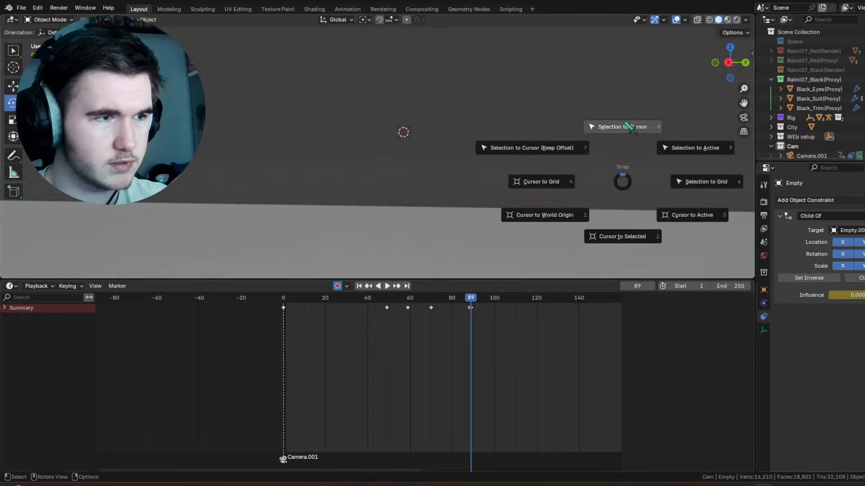
{"action": "left_click", "coordinate": [629, 129]}
Step: Play back the swing through frame 89 to check the character's release from the constraint
{"action": "left_click_drag", "start_coordinate": [430, 106], "coordinate": [445, 129]}
{"action": "left_click_drag", "start_coordinate": [448, 298], "coordinate": [409, 298]}
{"action": "scroll", "coordinate": [410, 296], "scroll_direction": "down", "scroll_amount": 1}
{"action": "scroll", "coordinate": [446, 181], "scroll_direction": "down", "scroll_amount": 6}
{"action": "key", "text": "space"}
{"action": "key", "text": "space"}
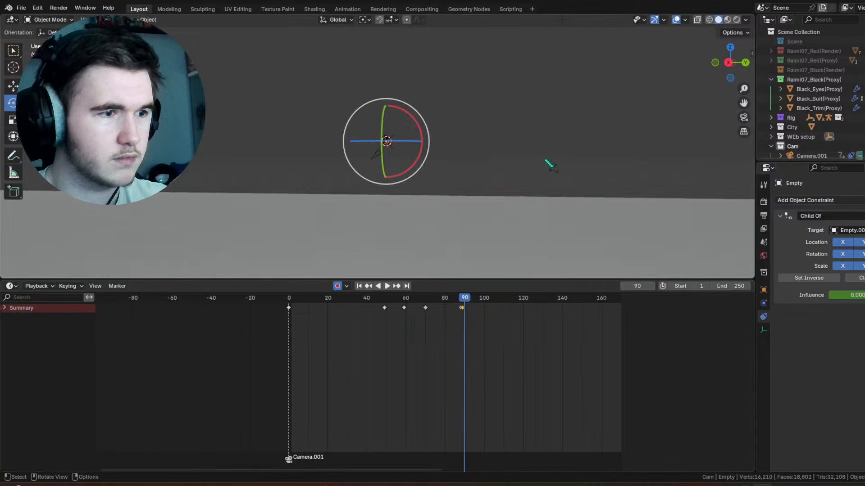
Step: Scrub the frames between 70 and 89 with Empty.001 and the character's empty selected in turn to compare their motion
{"action": "left_click", "coordinate": [461, 299]}
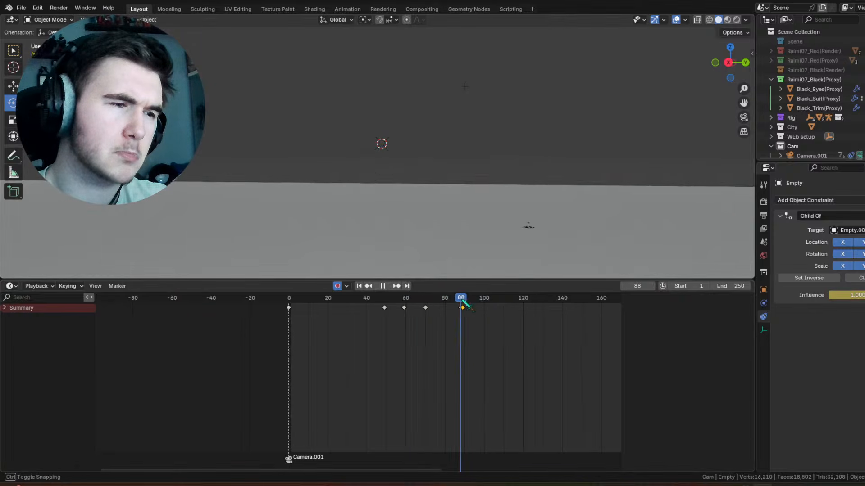
{"action": "left_click_drag", "start_coordinate": [460, 305], "coordinate": [434, 305]}
{"action": "left_click", "coordinate": [464, 89]}
{"action": "left_click", "coordinate": [464, 87]}
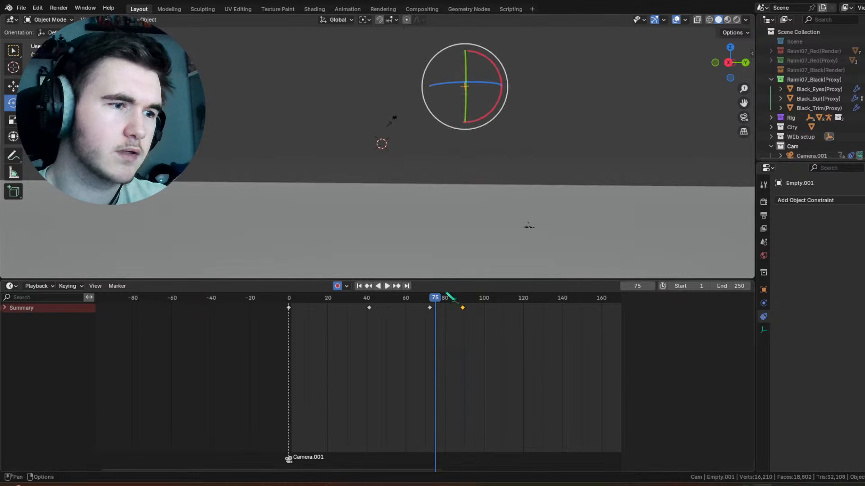
{"action": "key", "text": "space"}
{"action": "left_click_drag", "start_coordinate": [447, 307], "coordinate": [465, 305]}
{"action": "scroll", "coordinate": [416, 184], "scroll_direction": "up", "scroll_amount": 16}
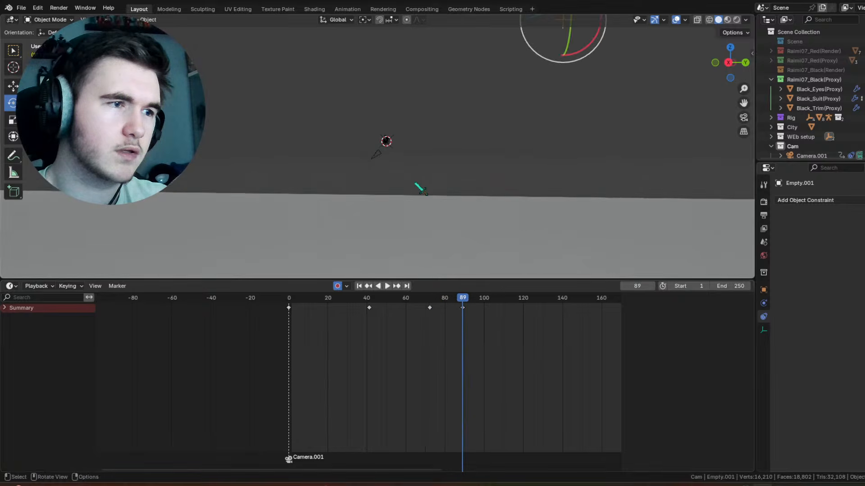
{"action": "left_click", "coordinate": [508, 123]}
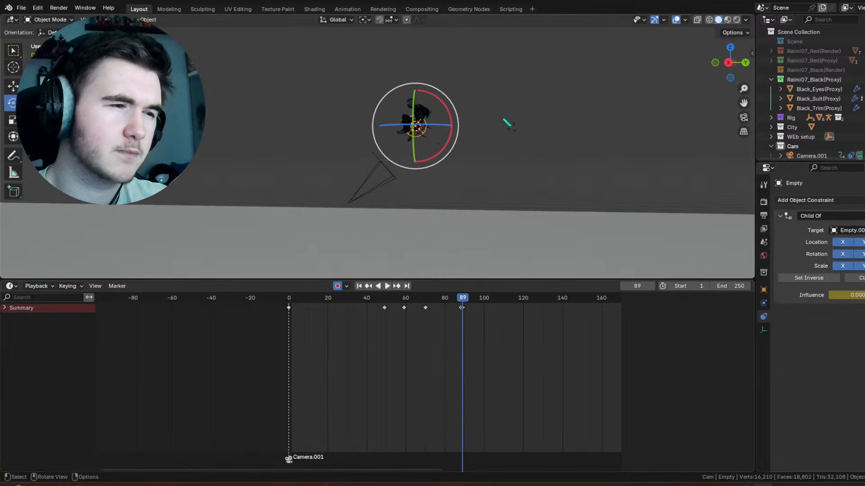
{"action": "left_click", "coordinate": [458, 307]}
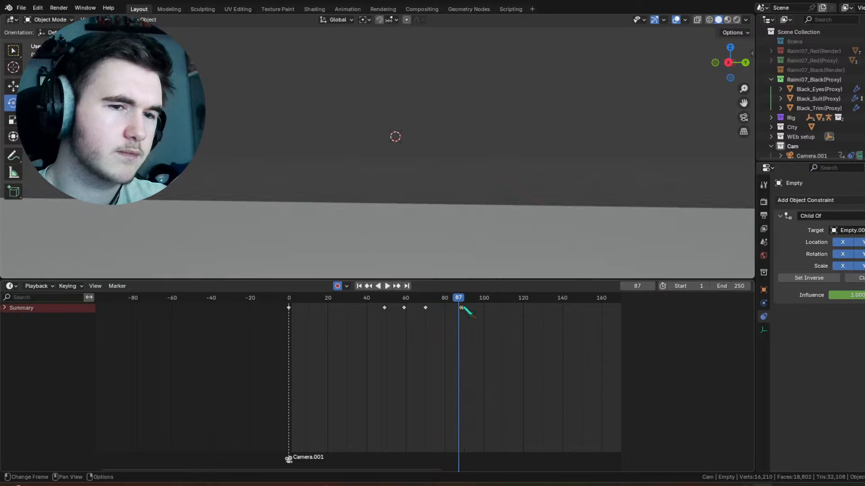
{"action": "left_click_drag", "start_coordinate": [465, 310], "coordinate": [431, 309]}
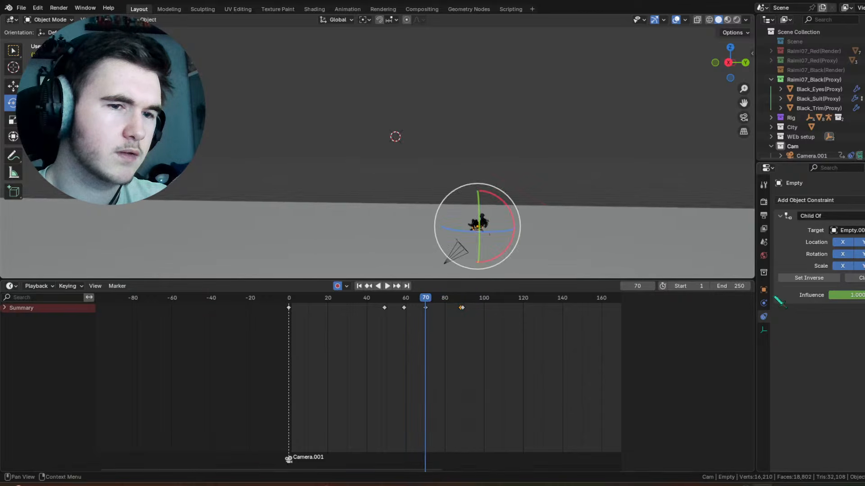
Step: Try Set Inverse on the empty's Child Of constraint at frame 70, play back the motion, and undo the change
{"action": "left_click", "coordinate": [809, 277]}
{"action": "key", "text": "space"}
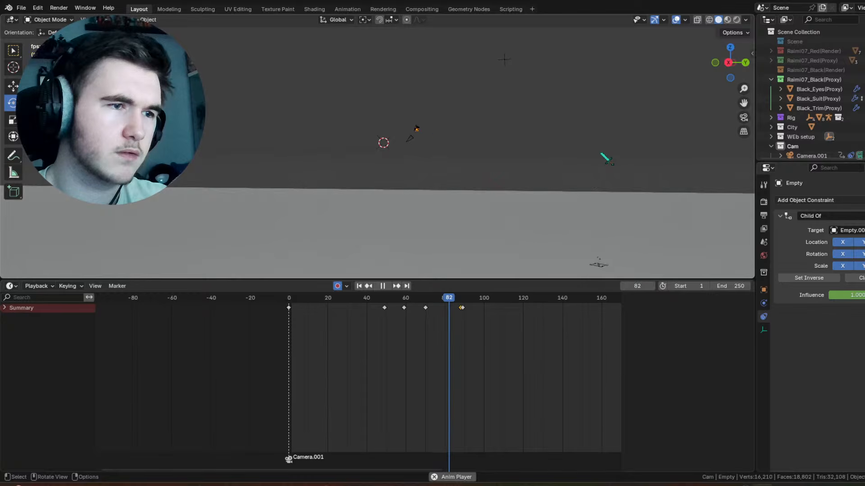
{"action": "key", "text": "space"}
{"action": "key", "text": "ctrl+z"}
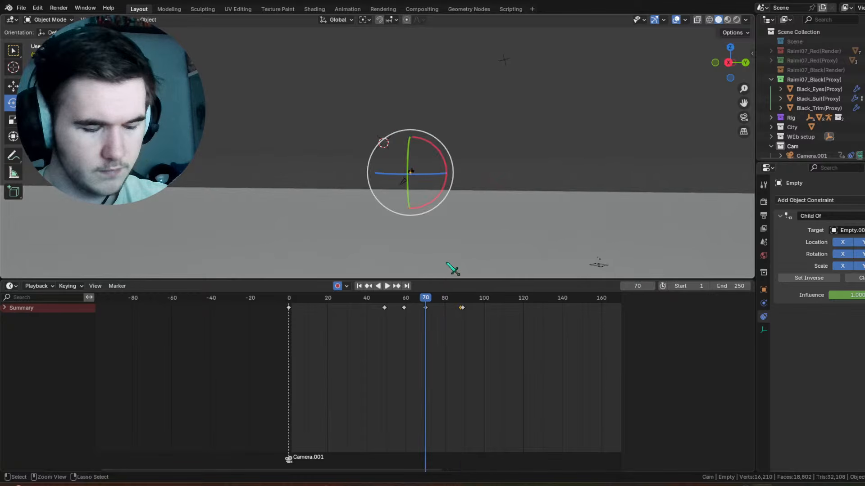
Step: Play and scrub through the swing from the start to review how the character travels
{"action": "key", "text": "space"}
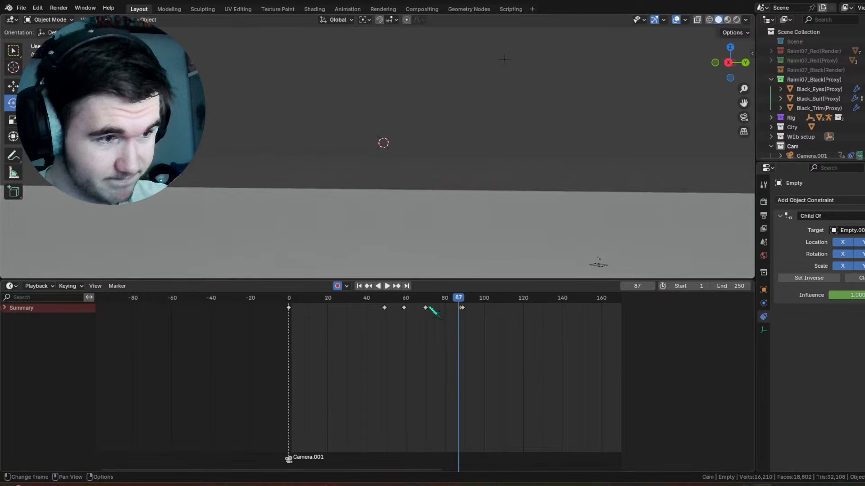
{"action": "left_click_drag", "start_coordinate": [396, 298], "coordinate": [412, 297]}
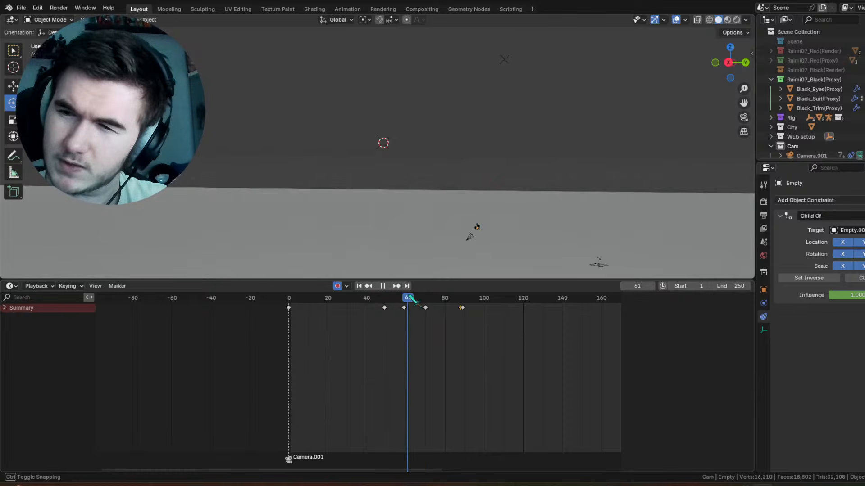
{"action": "left_click_drag", "start_coordinate": [412, 298], "coordinate": [412, 297]}
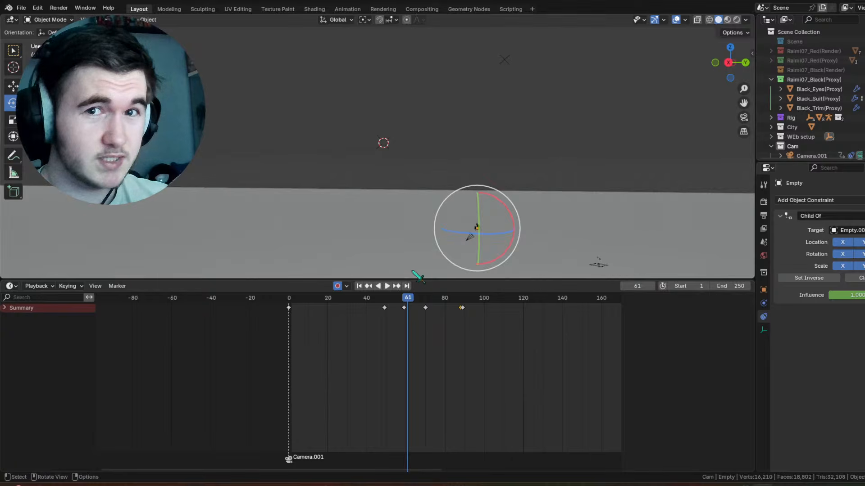
{"action": "middle_click_drag", "start_coordinate": [448, 253], "coordinate": [433, 231], "text": "shift"}
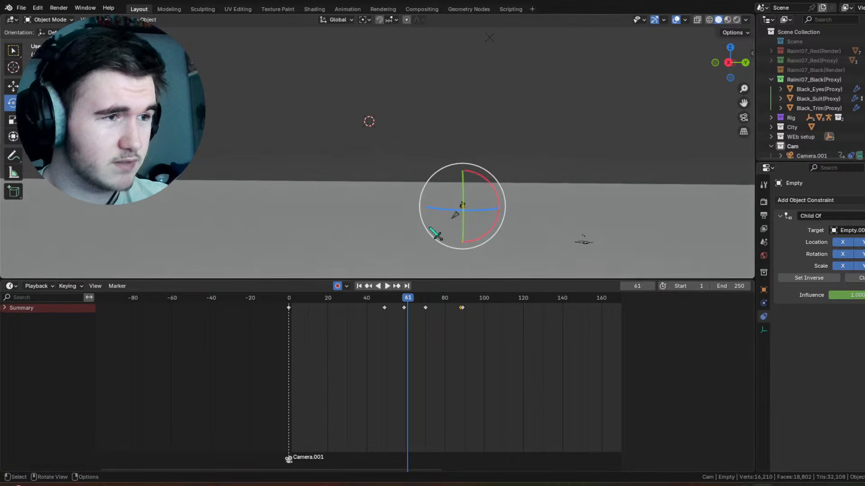
{"action": "left_click", "coordinate": [282, 299]}
{"action": "scroll", "coordinate": [292, 303], "scroll_direction": "down", "scroll_amount": 2}
{"action": "key", "text": "space"}
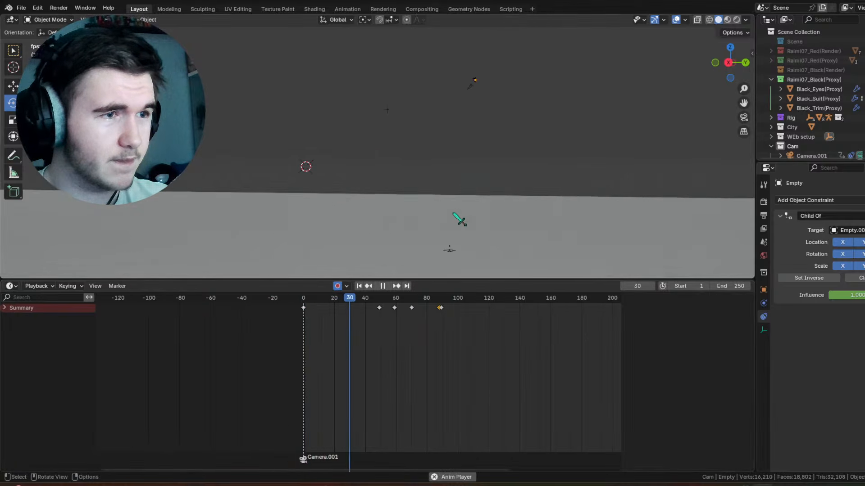
{"action": "key", "text": "space"}
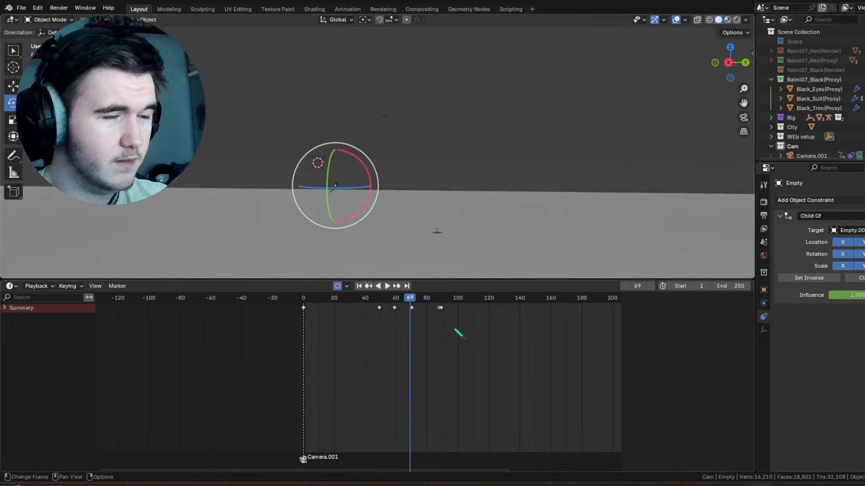
Step: Delete all keyframes after frame 0 from the character's empty
{"action": "left_click_drag", "start_coordinate": [468, 340], "coordinate": [349, 307]}
{"action": "right_click", "coordinate": [349, 308]}
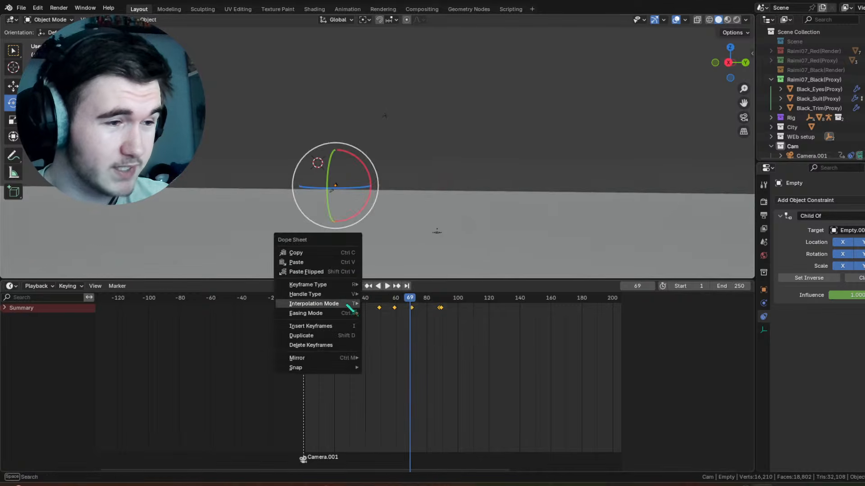
{"action": "left_click", "coordinate": [328, 348]}
Step: Delete all keyframes after frame 0 from Empty.001
{"action": "key", "text": "shift+space"}
{"action": "key", "text": "g"}
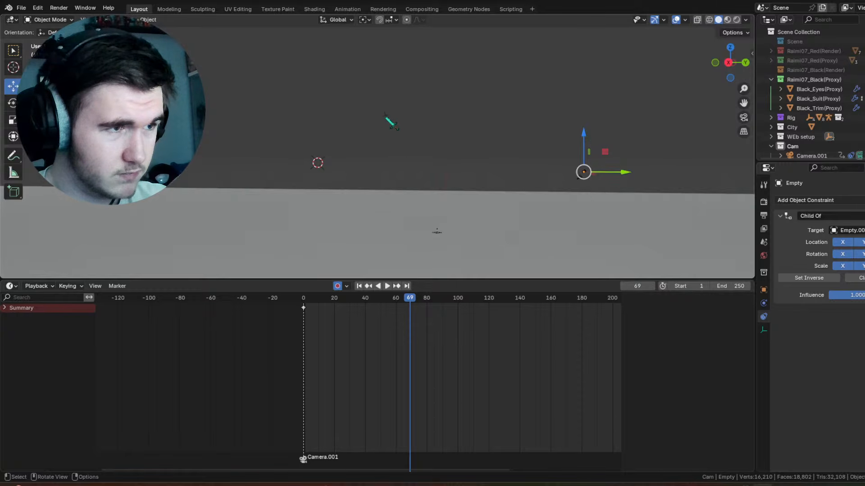
{"action": "left_click", "coordinate": [386, 118]}
{"action": "left_click_drag", "start_coordinate": [469, 345], "coordinate": [347, 305]}
{"action": "right_click", "coordinate": [347, 306]}
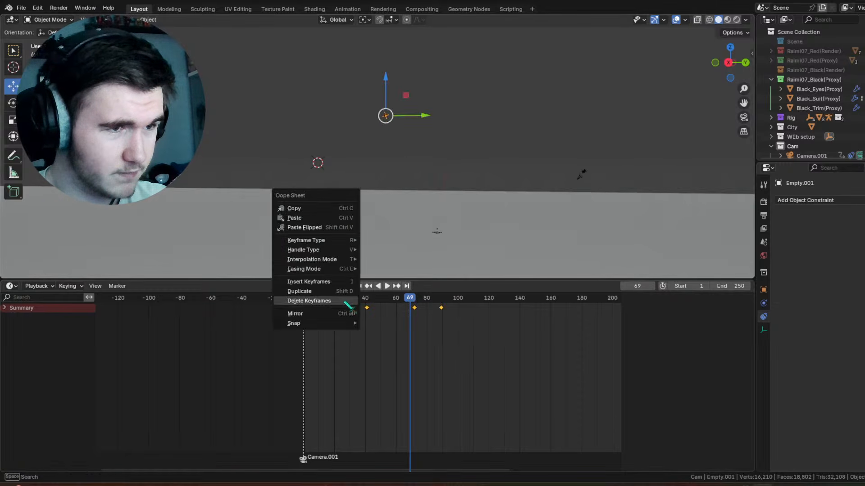
{"action": "left_click", "coordinate": [345, 304]}
Step: Select the circular empty at the character's hips and apply Set Inverse to its Child Of constraint
{"action": "left_click", "coordinate": [590, 170]}
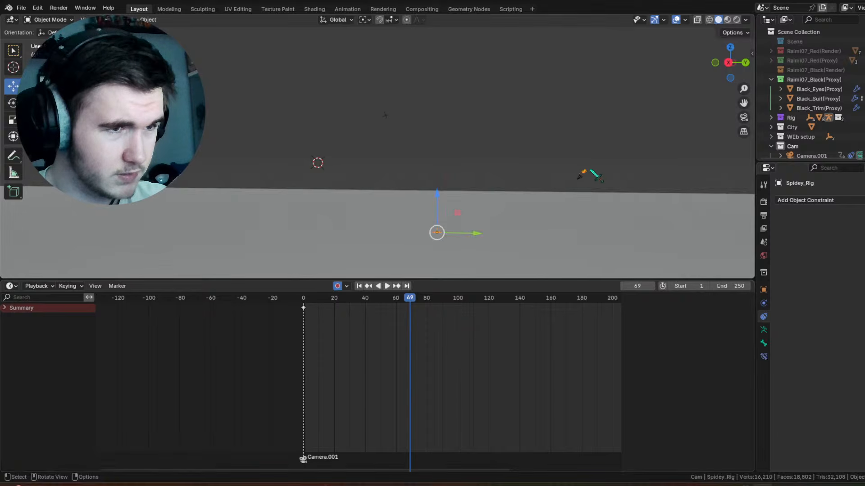
{"action": "left_click", "coordinate": [581, 178]}
{"action": "key", "text": "KP_Decimal"}
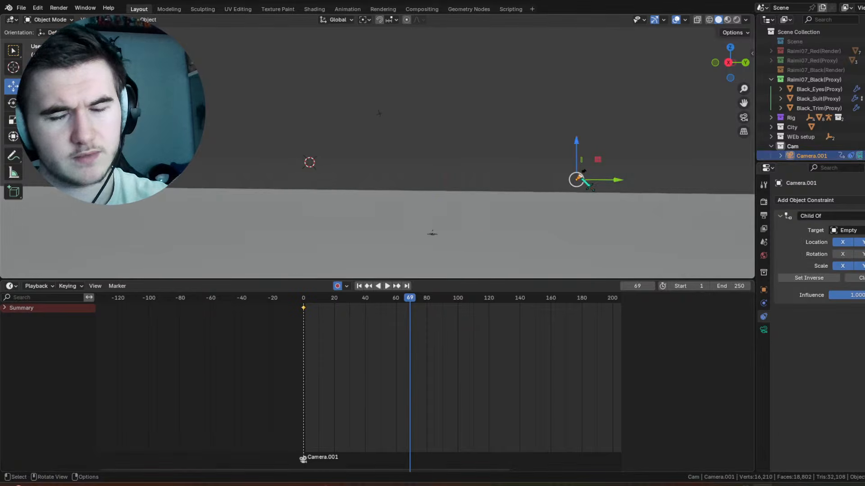
{"action": "scroll", "coordinate": [581, 101], "scroll_direction": "down", "scroll_amount": 3}
{"action": "middle_click_drag", "start_coordinate": [534, 82], "coordinate": [453, 178], "text": "shift"}
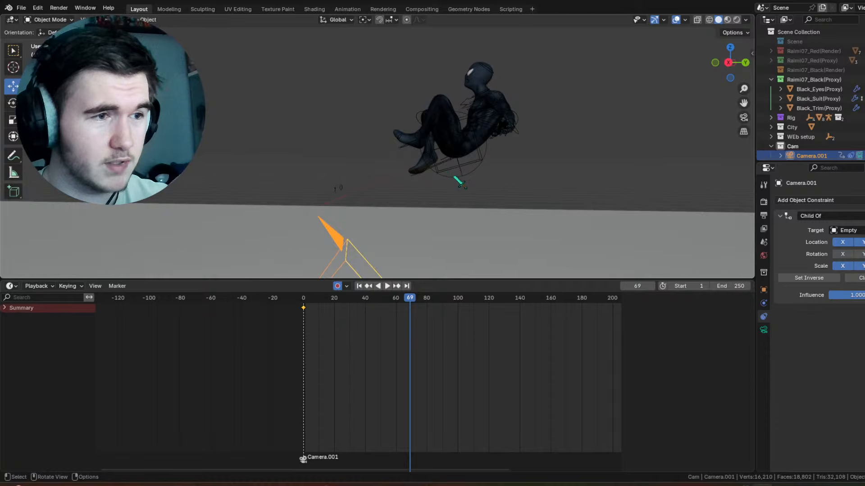
{"action": "left_click", "coordinate": [457, 179]}
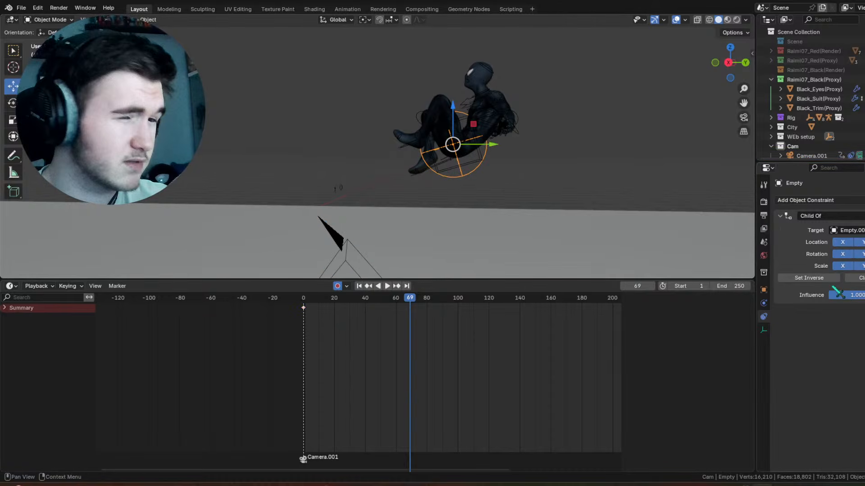
{"action": "left_click", "coordinate": [809, 278]}
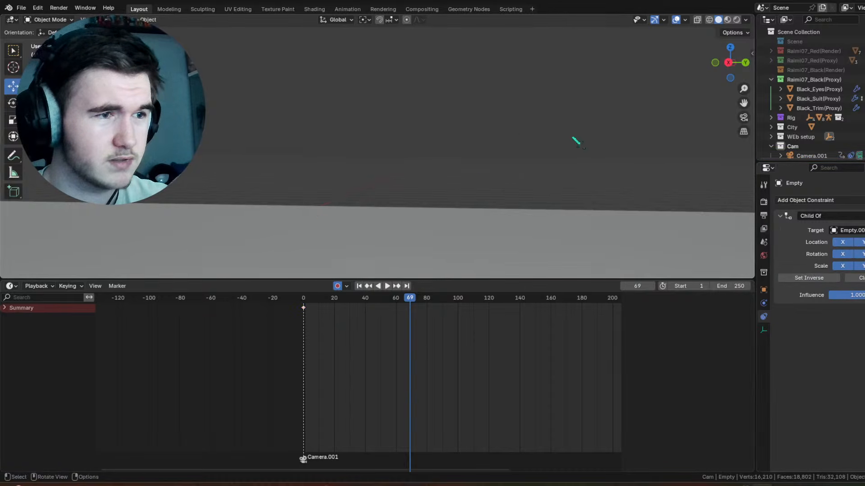
Step: Try moving the character's empty lower in the scene at frame 69 and remove the keyframe created there
{"action": "scroll", "coordinate": [498, 115], "scroll_direction": "down", "scroll_amount": 4}
{"action": "scroll", "coordinate": [411, 158], "scroll_direction": "down", "scroll_amount": 5}
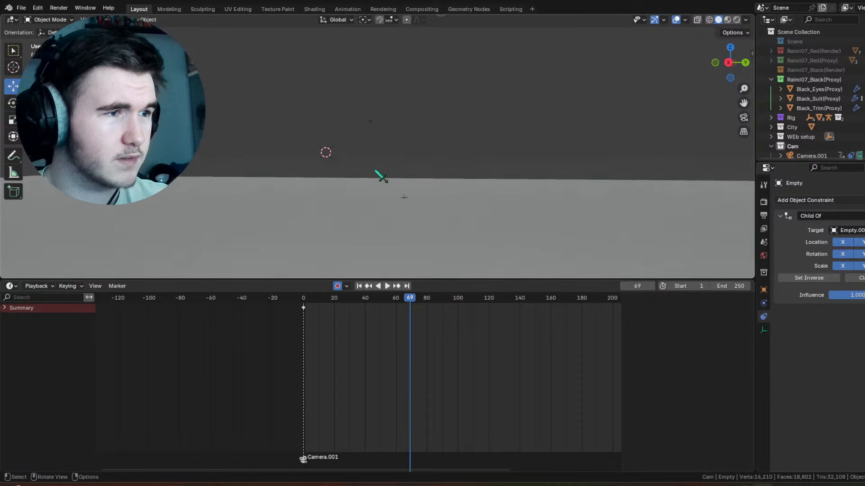
{"action": "scroll", "coordinate": [431, 117], "scroll_direction": "up", "scroll_amount": 1}
{"action": "middle_click_drag", "start_coordinate": [431, 117], "coordinate": [423, 143], "text": "shift"}
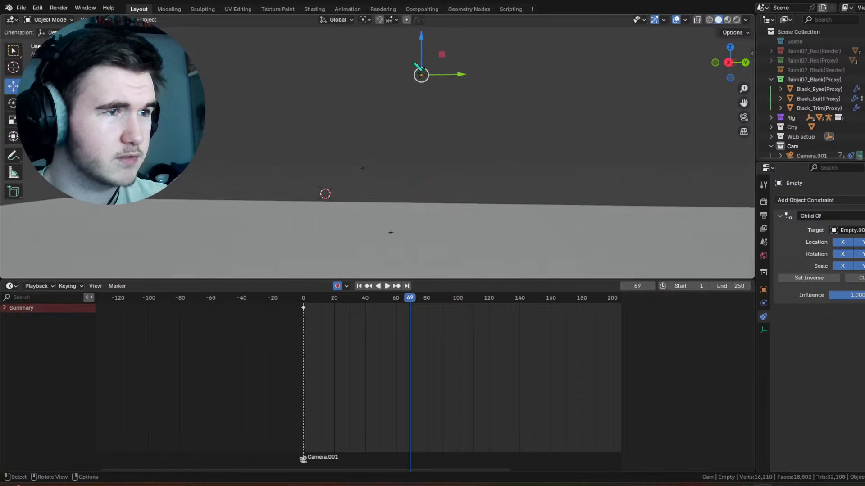
{"action": "left_click_drag", "start_coordinate": [421, 54], "coordinate": [428, 179]}
{"action": "middle_click_drag", "start_coordinate": [428, 179], "coordinate": [422, 160], "text": "shift"}
{"action": "right_click", "coordinate": [411, 311]}
{"action": "left_click", "coordinate": [411, 311]}
Step: Reposition the character's empty at frame 0, with a move of about 1.15 m in X, -7.95 m in Y and 4.94 m in Z
{"action": "left_click", "coordinate": [372, 286]}
{"action": "left_click_drag", "start_coordinate": [423, 45], "coordinate": [413, 148]}
{"action": "middle_click_drag", "start_coordinate": [414, 149], "coordinate": [457, 180], "text": "shift"}
{"action": "left_click_drag", "start_coordinate": [472, 168], "coordinate": [438, 147]}
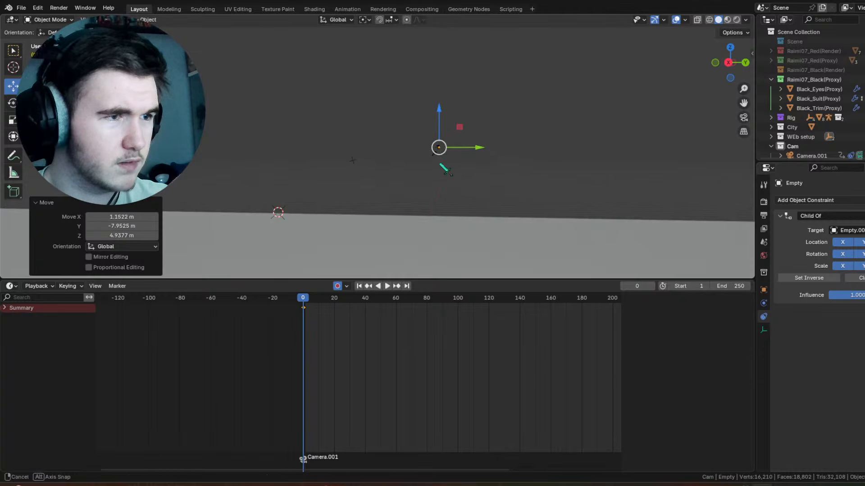
Step: Rotate the character's empty about -25.6° around the global X axis at frame 0
{"action": "middle_click_drag", "start_coordinate": [440, 164], "coordinate": [500, 142]}
{"action": "scroll", "coordinate": [343, 143], "scroll_direction": "up", "scroll_amount": 2}
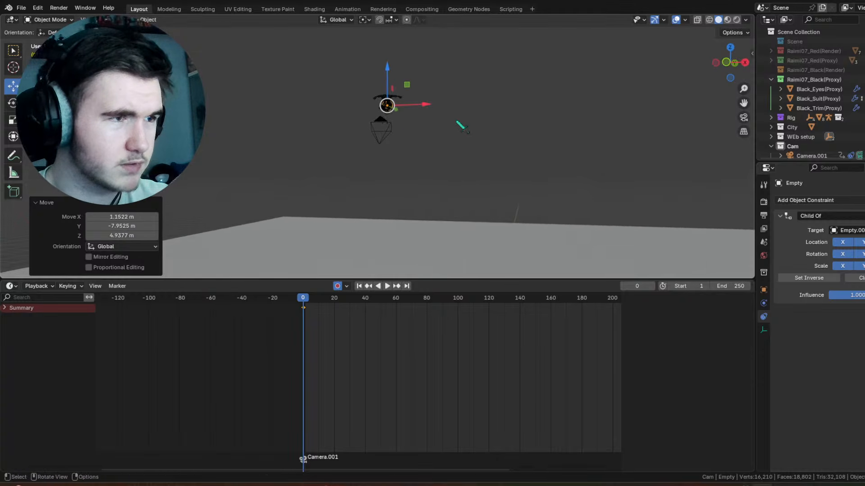
{"action": "middle_click_drag", "start_coordinate": [456, 122], "coordinate": [311, 119]}
{"action": "scroll", "coordinate": [428, 127], "scroll_direction": "down", "scroll_amount": 5}
{"action": "middle_click_drag", "start_coordinate": [393, 134], "coordinate": [421, 131]}
{"action": "key", "text": "r"}
{"action": "scroll", "coordinate": [480, 115], "scroll_direction": "up", "scroll_amount": 4}
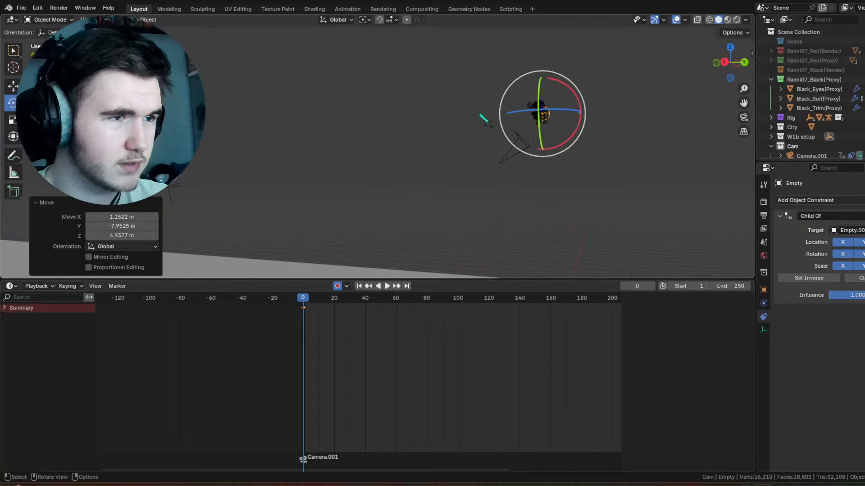
{"action": "left_click_drag", "start_coordinate": [558, 82], "coordinate": [572, 92]}
Step: Tilt the character's empty with a freehand trackball rotation of about 18.9° and 37.2° at frame 0
{"action": "middle_click_drag", "start_coordinate": [404, 165], "coordinate": [483, 110]}
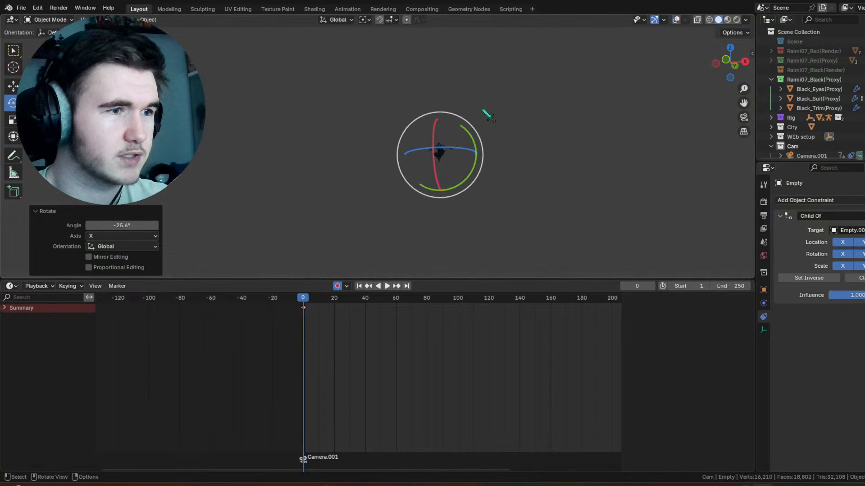
{"action": "left_click_drag", "start_coordinate": [464, 148], "coordinate": [494, 159]}
{"action": "middle_click_drag", "start_coordinate": [592, 141], "coordinate": [560, 163]}
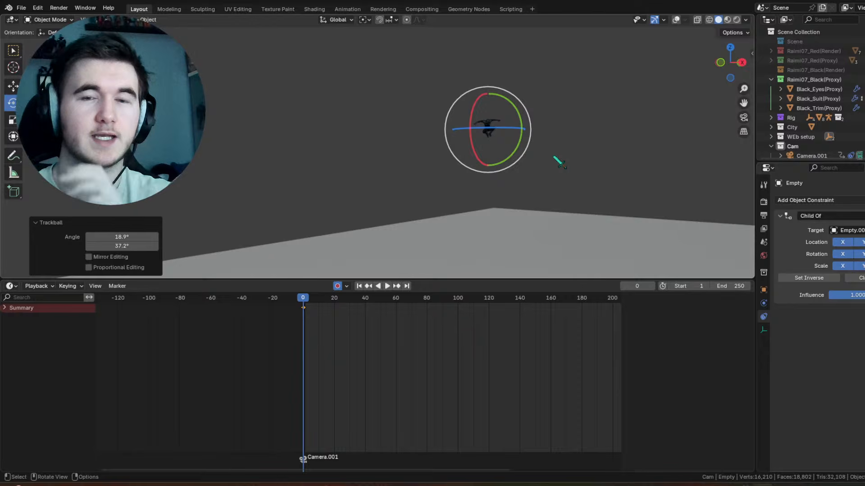
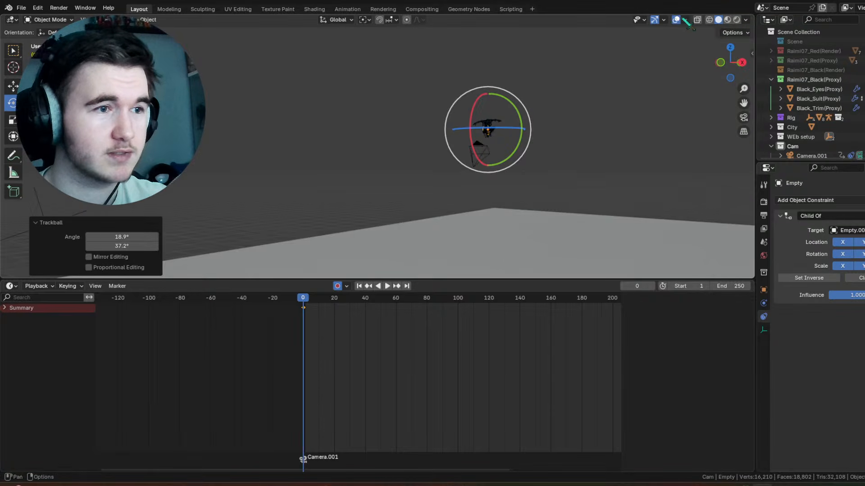
Step: Make the City collection active and enlarge the 3D viewport above the timeline
{"action": "scroll", "coordinate": [704, 43], "scroll_direction": "down", "scroll_amount": 3}
{"action": "scroll", "coordinate": [822, 97], "scroll_direction": "down", "scroll_amount": 2}
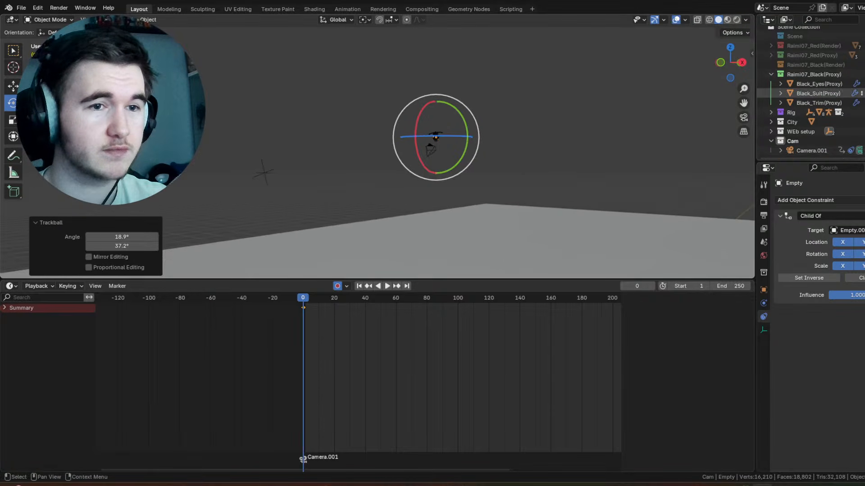
{"action": "left_click", "coordinate": [771, 141]}
{"action": "left_click", "coordinate": [792, 127]}
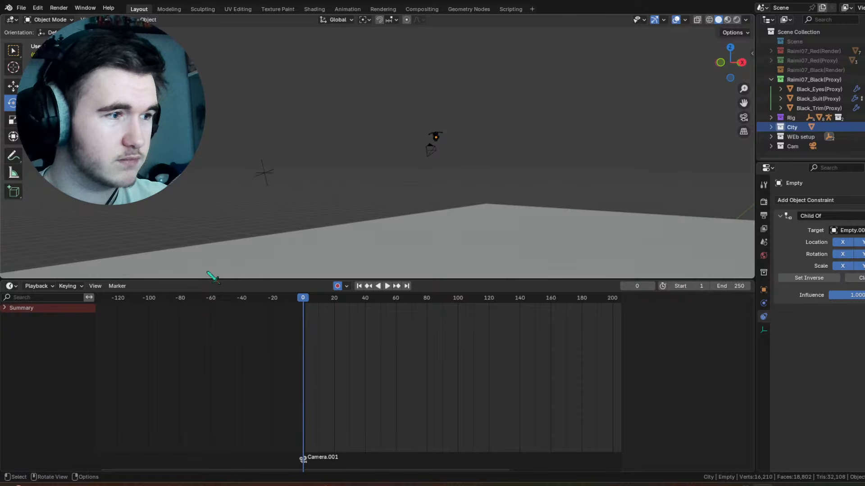
{"action": "left_click_drag", "start_coordinate": [207, 280], "coordinate": [175, 407]}
Step: Add a cube to the City collection and scale it up uniformly by about 17.5
{"action": "key", "text": "shift+a"}
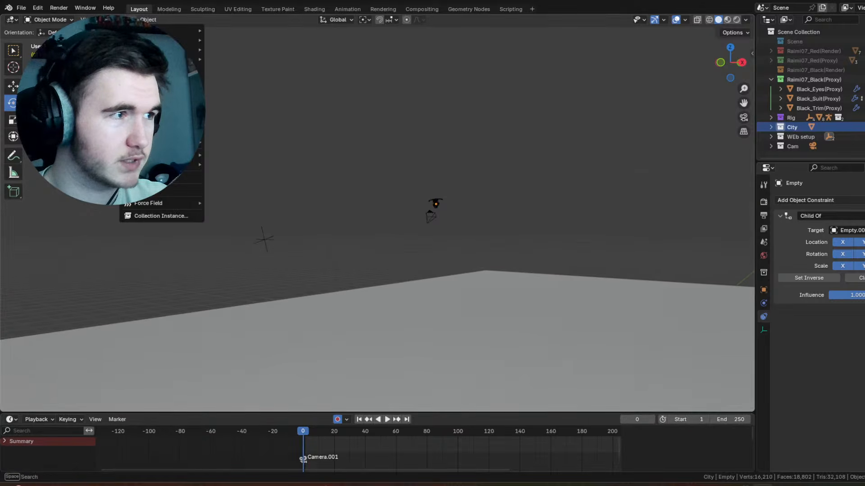
{"action": "mouse_move", "coordinate": [147, 31]}
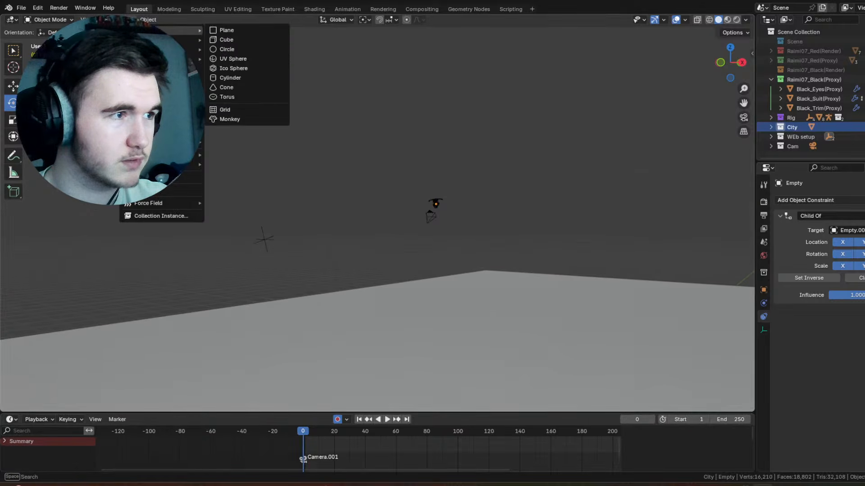
{"action": "left_click", "coordinate": [243, 39]}
{"action": "scroll", "coordinate": [434, 214], "scroll_direction": "down", "scroll_amount": 5}
{"action": "middle_click_drag", "start_coordinate": [473, 252], "coordinate": [456, 269]}
{"action": "key", "text": "s"}
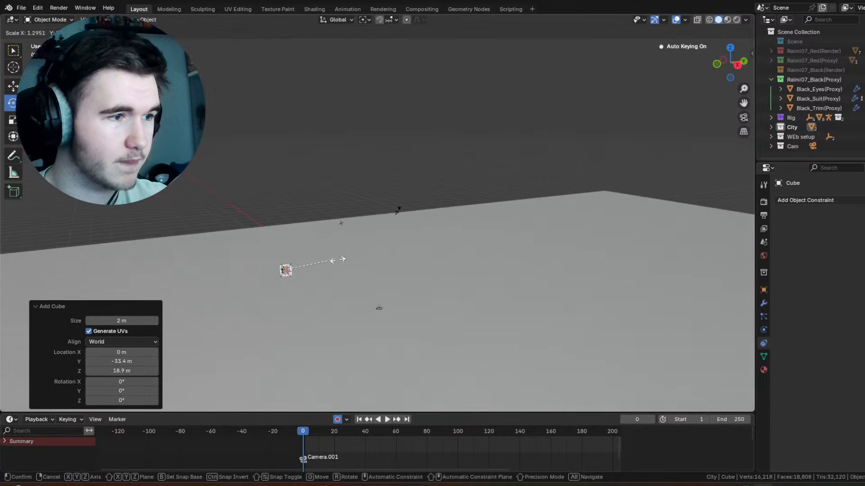
{"action": "left_click", "coordinate": [212, 238]}
{"action": "middle_click_drag", "start_coordinate": [208, 233], "coordinate": [294, 215]}
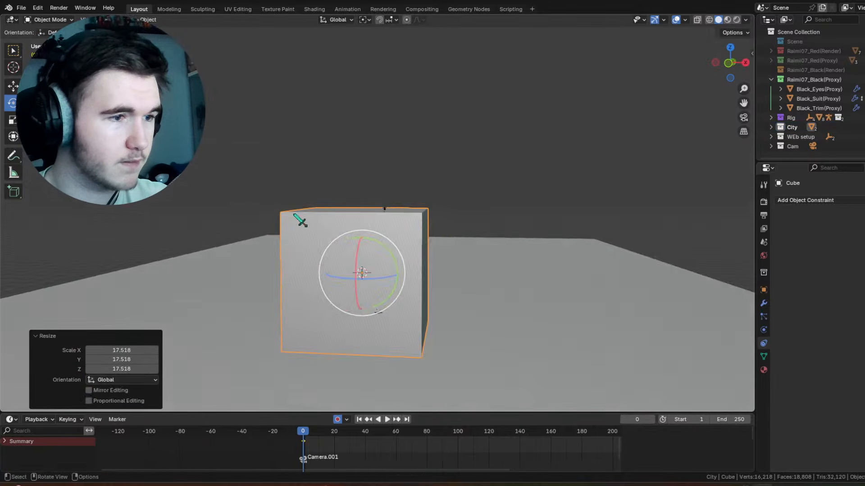
Step: Stretch the cube vertically along Z by a factor of about 1.98 to form a tall building
{"action": "middle_click_drag", "start_coordinate": [189, 185], "coordinate": [151, 182]}
{"action": "left_click", "coordinate": [13, 120]}
{"action": "left_click_drag", "start_coordinate": [316, 230], "coordinate": [321, 192]}
{"action": "middle_click_drag", "start_coordinate": [322, 192], "coordinate": [391, 277]}
Step: Move the building cube about -20.1 m along X and about -29.9 m along Y, beside the character's path
{"action": "key", "text": "shift+space"}
{"action": "key", "text": "g"}
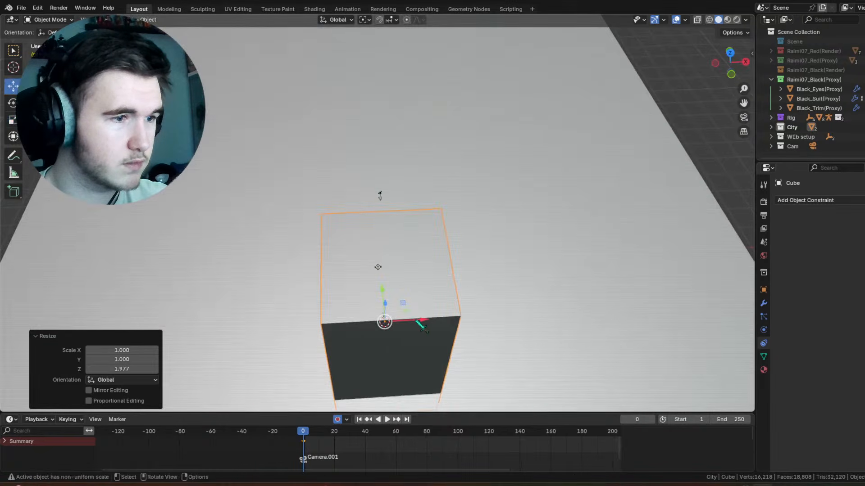
{"action": "left_click_drag", "start_coordinate": [418, 321], "coordinate": [343, 322]}
{"action": "middle_click_drag", "start_coordinate": [344, 322], "coordinate": [280, 309]}
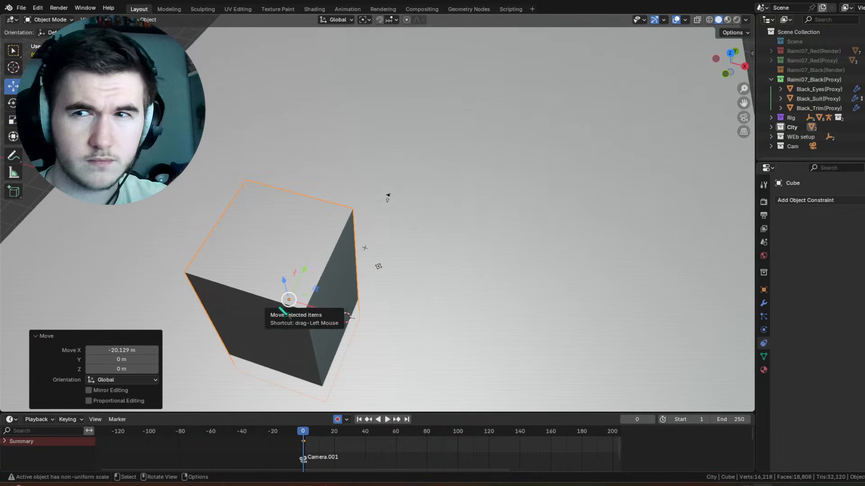
{"action": "left_click_drag", "start_coordinate": [305, 275], "coordinate": [356, 191]}
{"action": "scroll", "coordinate": [383, 188], "scroll_direction": "up", "scroll_amount": 4}
{"action": "middle_click_drag", "start_coordinate": [383, 188], "coordinate": [359, 186]}
{"action": "left_click_drag", "start_coordinate": [379, 215], "coordinate": [201, 257]}
{"action": "middle_click_drag", "start_coordinate": [383, 199], "coordinate": [449, 217]}
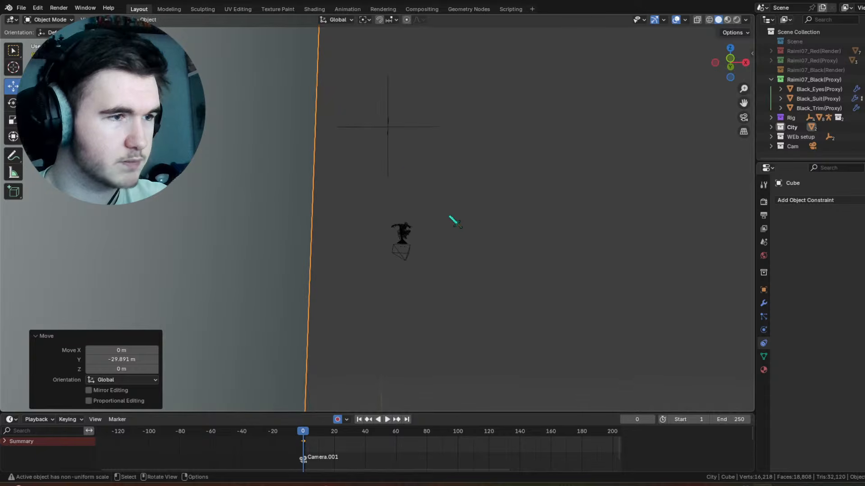
{"action": "middle_click_drag", "start_coordinate": [445, 147], "coordinate": [405, 182]}
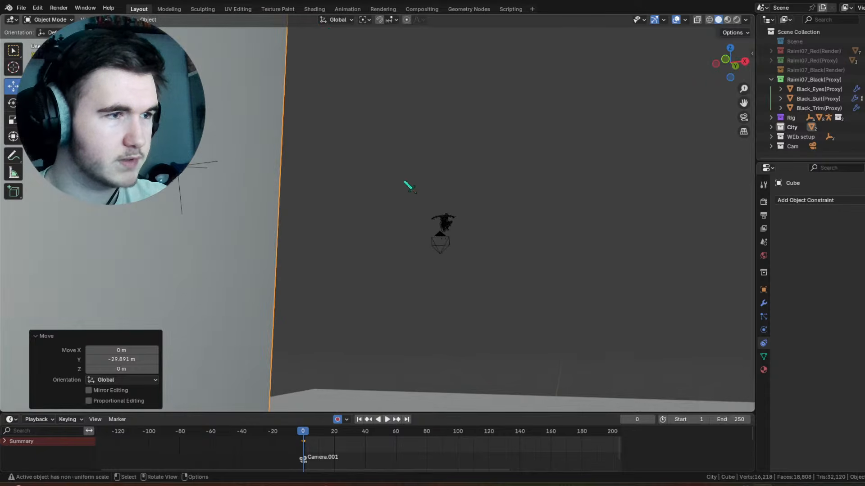
Step: Move Empty.001 in the negative X direction toward the building and raise it about 9.2 m along Z
{"action": "left_click", "coordinate": [214, 164]}
{"action": "key", "text": "KP_Decimal"}
{"action": "left_click_drag", "start_coordinate": [396, 247], "coordinate": [377, 242]}
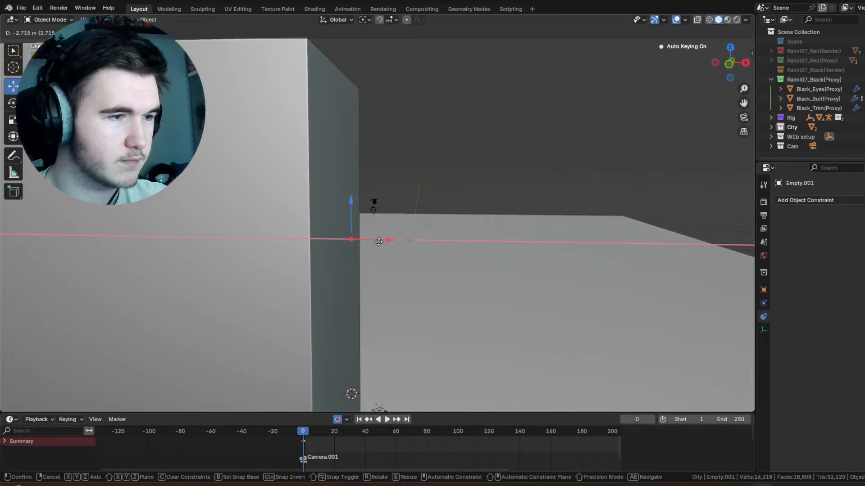
{"action": "left_click_drag", "start_coordinate": [380, 242], "coordinate": [380, 242]}
{"action": "left_click_drag", "start_coordinate": [353, 202], "coordinate": [355, 135]}
{"action": "scroll", "coordinate": [383, 146], "scroll_direction": "up", "scroll_amount": 5}
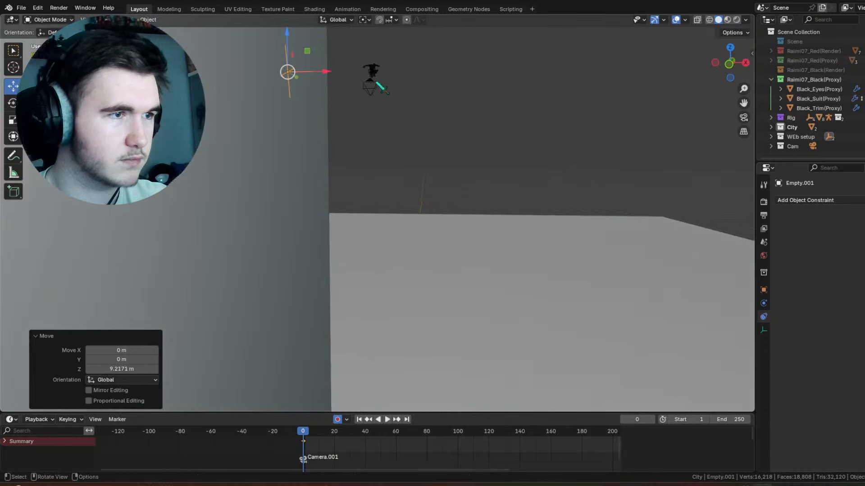
{"action": "left_click_drag", "start_coordinate": [287, 42], "coordinate": [276, 160]}
Step: Delete the camera located just below the character
{"action": "middle_click_drag", "start_coordinate": [400, 166], "coordinate": [288, 168]}
{"action": "left_click", "coordinate": [505, 123]}
{"action": "middle_click_drag", "start_coordinate": [505, 123], "coordinate": [429, 161]}
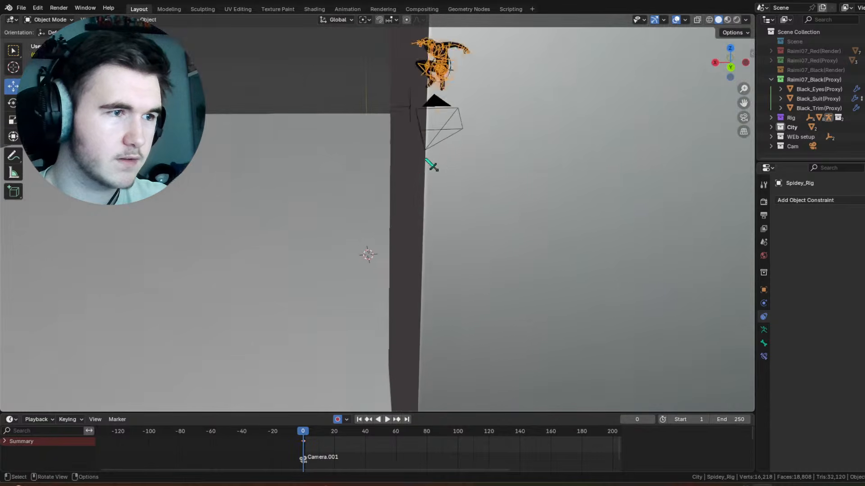
{"action": "scroll", "coordinate": [428, 162], "scroll_direction": "up", "scroll_amount": 1}
{"action": "left_click", "coordinate": [471, 111]}
{"action": "key", "text": "Delete"}
{"action": "scroll", "coordinate": [473, 101], "scroll_direction": "down", "scroll_amount": 5}
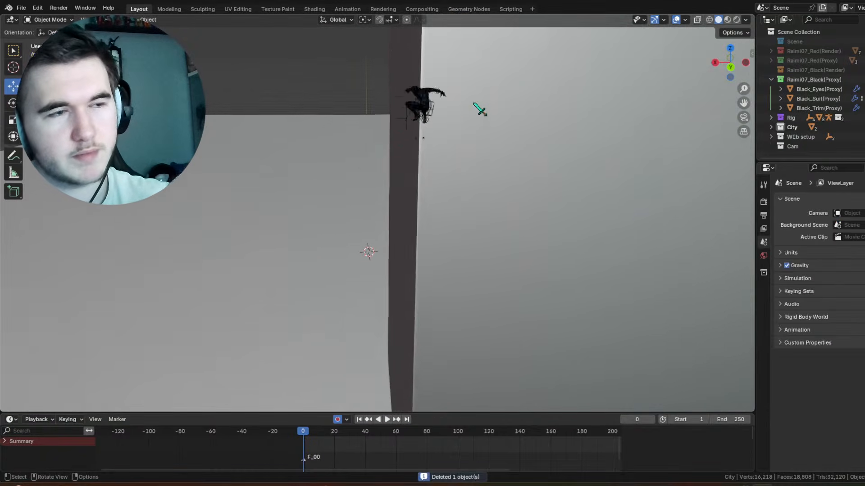
Step: Select the Spidey_Rig armature and switch it to Pose Mode
{"action": "middle_click_drag", "start_coordinate": [444, 106], "coordinate": [431, 141], "text": "shift"}
{"action": "scroll", "coordinate": [450, 151], "scroll_direction": "up", "scroll_amount": 5}
{"action": "left_click", "coordinate": [473, 101]}
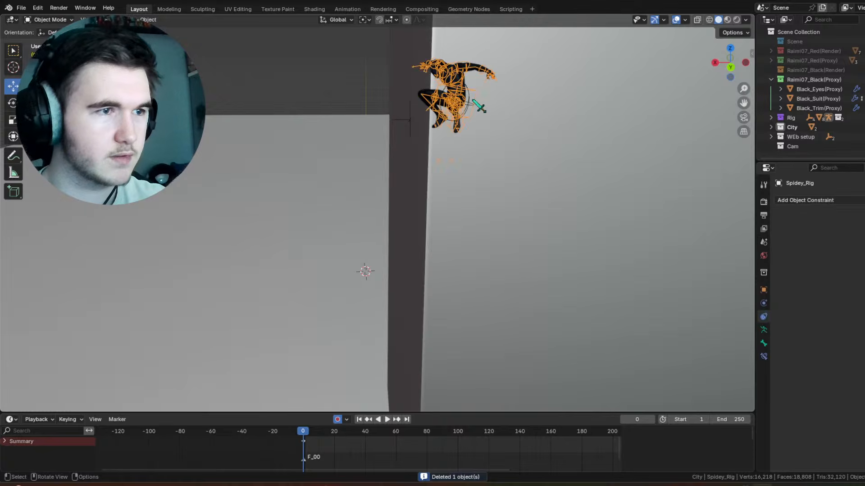
{"action": "left_click", "coordinate": [473, 101]}
{"action": "scroll", "coordinate": [459, 114], "scroll_direction": "down", "scroll_amount": 5}
{"action": "middle_click_drag", "start_coordinate": [429, 228], "coordinate": [387, 153]}
{"action": "left_click_drag", "start_coordinate": [456, 162], "coordinate": [531, 173]}
{"action": "middle_click_drag", "start_coordinate": [530, 173], "coordinate": [485, 176], "text": "shift"}
{"action": "scroll", "coordinate": [451, 174], "scroll_direction": "up", "scroll_amount": 4}
{"action": "left_click", "coordinate": [439, 104]}
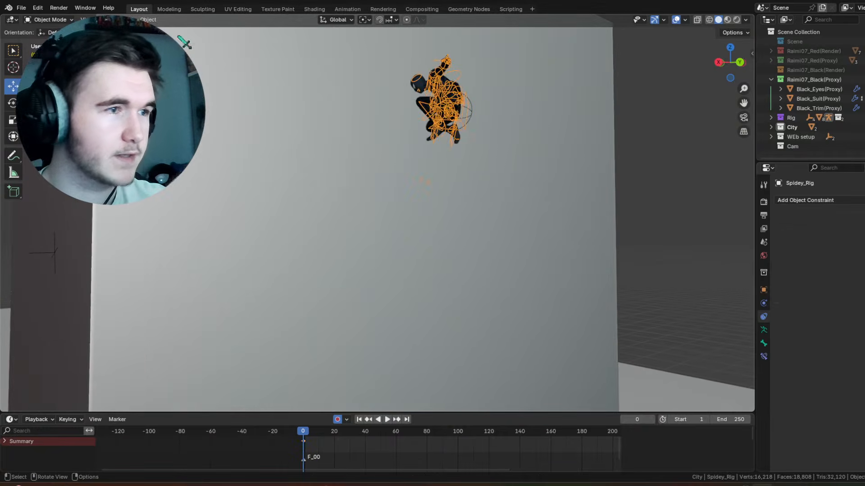
{"action": "left_click", "coordinate": [50, 19]}
{"action": "left_click", "coordinate": [45, 52]}
Step: Select all of the rig's bones, shift their frame 0 keyframes to about frame 8, and deselect the bones
{"action": "middle_click_drag", "start_coordinate": [423, 181], "coordinate": [534, 295]}
{"action": "middle_click_drag", "start_coordinate": [534, 295], "coordinate": [448, 313]}
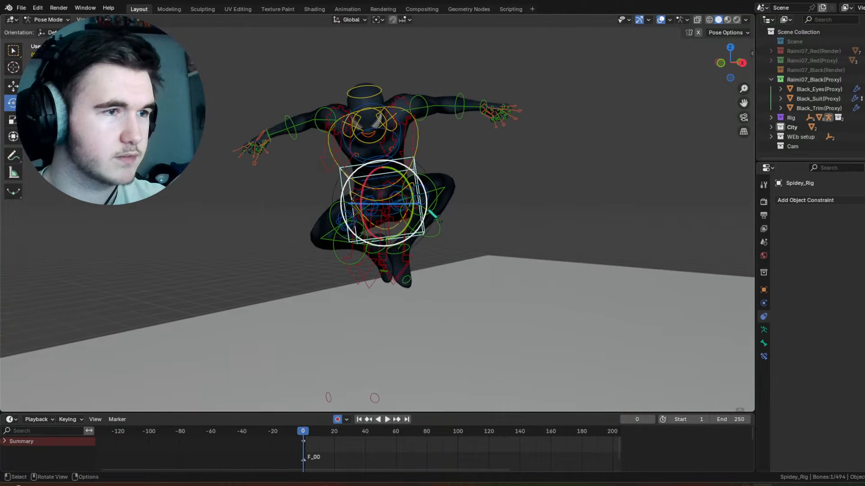
{"action": "key", "text": "a"}
{"action": "left_click_drag", "start_coordinate": [303, 443], "coordinate": [310, 444]}
{"action": "key", "text": "alt+a"}
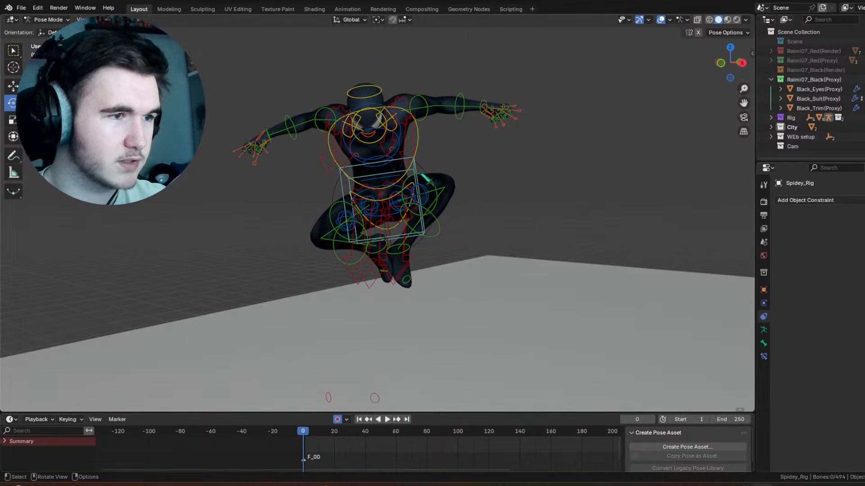
Step: Select the box-shaped torso control and set the transform orientation to Local
{"action": "left_click", "coordinate": [424, 179]}
{"action": "middle_click_drag", "start_coordinate": [400, 194], "coordinate": [406, 113]}
{"action": "left_click", "coordinate": [350, 20]}
{"action": "left_click", "coordinate": [347, 60]}
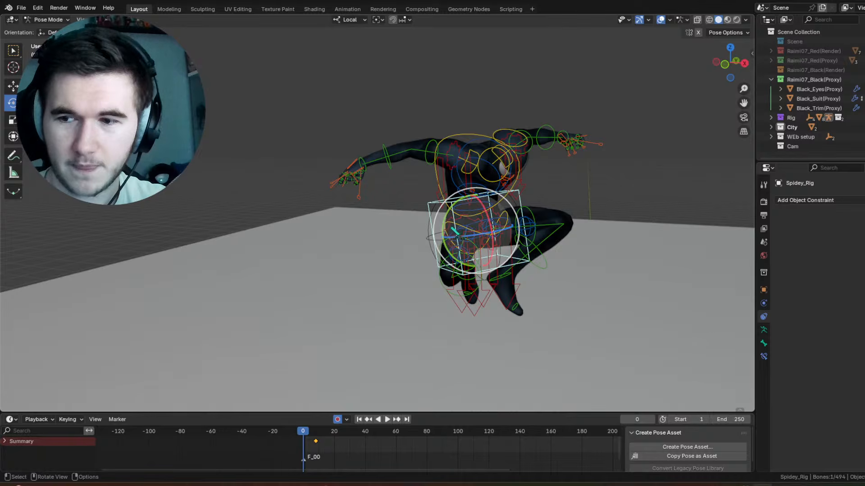
{"action": "mouse_move", "coordinate": [455, 226]}
{"action": "middle_mouse_down"}
{"action": "mouse_move", "coordinate": [447, 217]}
{"action": "mouse_move", "coordinate": [455, 223]}
{"action": "middle_mouse_up"}
{"action": "scroll", "coordinate": [457, 225], "scroll_direction": "up", "scroll_amount": 5}
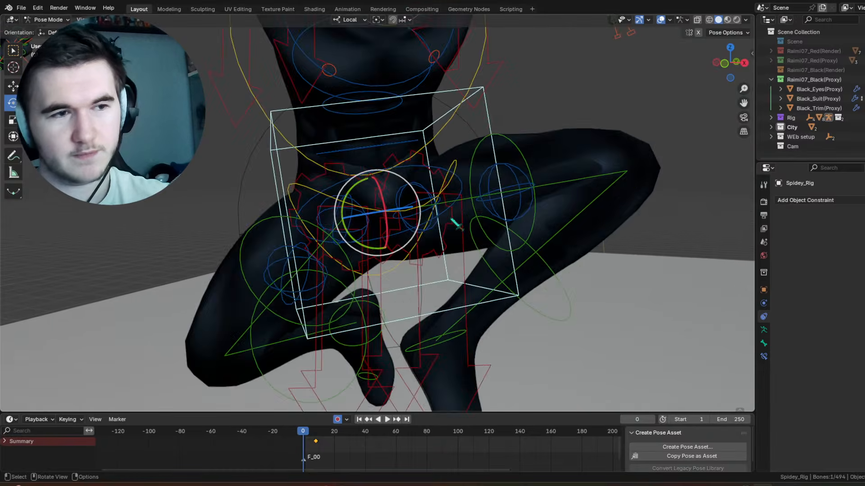
{"action": "scroll", "coordinate": [456, 223], "scroll_direction": "down", "scroll_amount": 5}
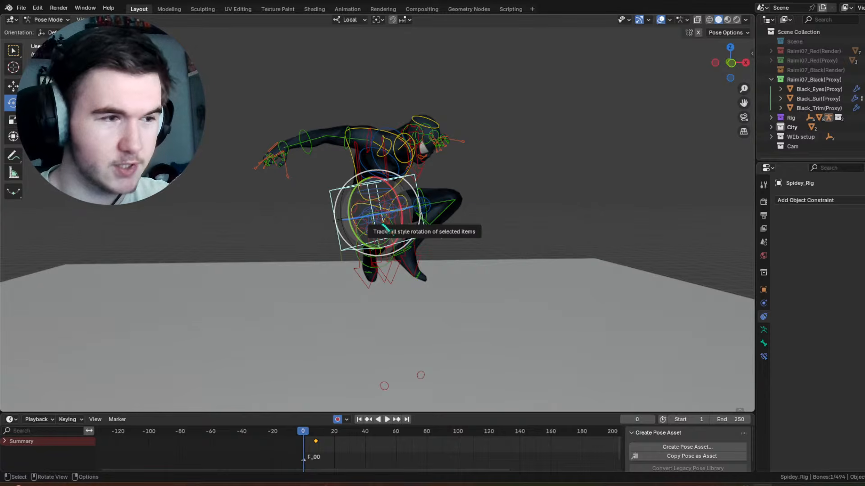
Step: Rotate the box-shaped torso control -90° about its local X axis to lay the body back
{"action": "left_click_drag", "start_coordinate": [395, 194], "coordinate": [332, 180]}
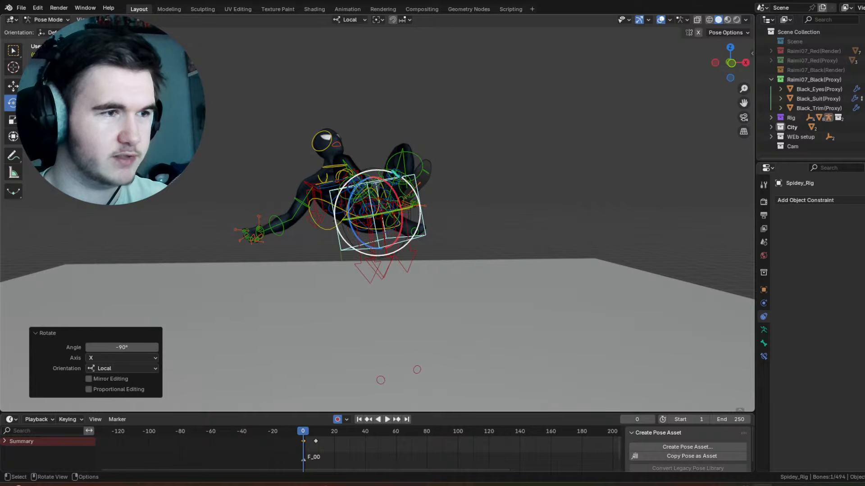
{"action": "middle_click_drag", "start_coordinate": [394, 178], "coordinate": [480, 181]}
{"action": "scroll", "coordinate": [315, 184], "scroll_direction": "up", "scroll_amount": 4}
{"action": "middle_click_drag", "start_coordinate": [290, 183], "coordinate": [309, 185]}
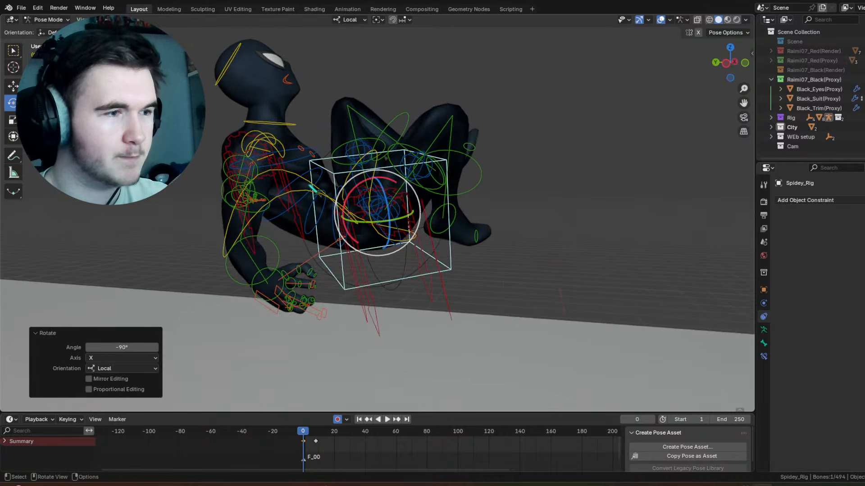
Step: Rotate the large chest ring control around its local axes, including about -78° on X, to twist the upper body
{"action": "left_click", "coordinate": [315, 185]}
{"action": "middle_click_drag", "start_coordinate": [396, 183], "coordinate": [370, 185]}
{"action": "left_click_drag", "start_coordinate": [359, 181], "coordinate": [299, 196]}
{"action": "middle_click_drag", "start_coordinate": [299, 195], "coordinate": [394, 203]}
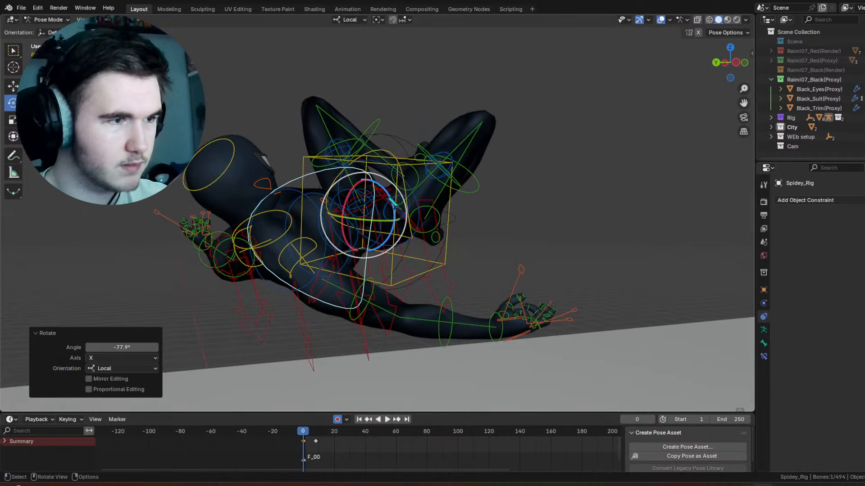
{"action": "left_click_drag", "start_coordinate": [394, 203], "coordinate": [387, 184]}
{"action": "middle_click_drag", "start_coordinate": [388, 185], "coordinate": [409, 191]}
{"action": "left_click_drag", "start_coordinate": [391, 212], "coordinate": [390, 209]}
{"action": "middle_click_drag", "start_coordinate": [390, 209], "coordinate": [384, 208]}
Step: Rotate the raised arm's shoulder control 13.8° about local X, adding a trackball rotation of -4.58° and -1.15°
{"action": "left_click", "coordinate": [340, 199]}
{"action": "right_click", "coordinate": [341, 199]}
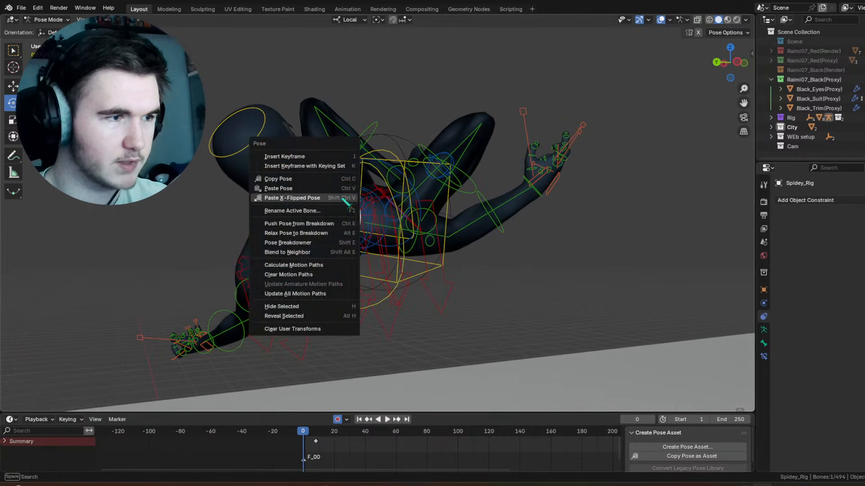
{"action": "left_click_drag", "start_coordinate": [346, 197], "coordinate": [323, 161]}
{"action": "middle_click_drag", "start_coordinate": [322, 162], "coordinate": [307, 127]}
{"action": "left_click_drag", "start_coordinate": [298, 133], "coordinate": [284, 119]}
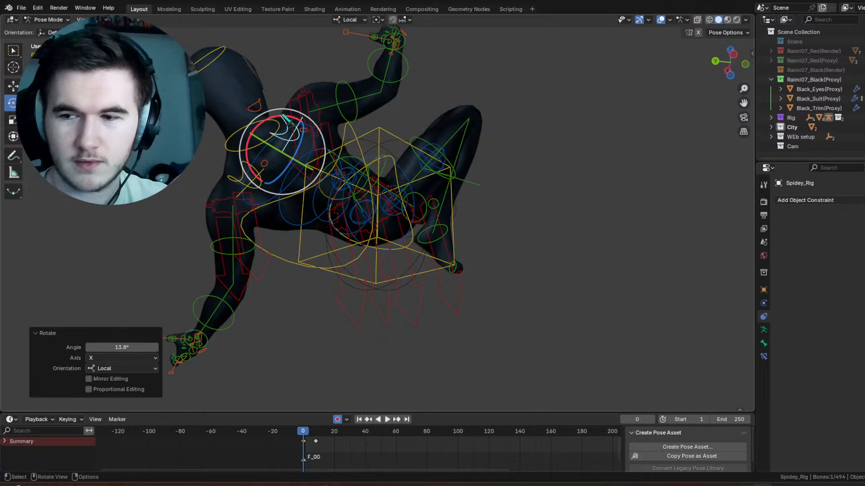
{"action": "middle_click_drag", "start_coordinate": [282, 115], "coordinate": [318, 175]}
{"action": "middle_click_drag", "start_coordinate": [318, 176], "coordinate": [341, 190]}
{"action": "left_click_drag", "start_coordinate": [340, 192], "coordinate": [339, 190]}
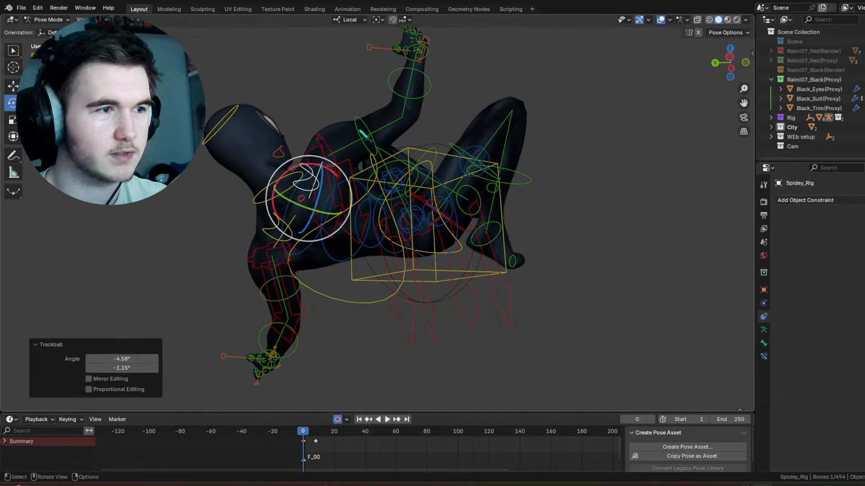
Step: Rotate the raised arm's upper arm control to swing the arm toward the head
{"action": "left_click", "coordinate": [366, 131]}
{"action": "left_click_drag", "start_coordinate": [363, 130], "coordinate": [340, 112]}
{"action": "left_click_drag", "start_coordinate": [337, 147], "coordinate": [341, 123]}
{"action": "middle_click_drag", "start_coordinate": [340, 123], "coordinate": [389, 157]}
Step: Bend the raised arm's forearm by rotating its control 48.9° about local X
{"action": "left_click", "coordinate": [409, 113]}
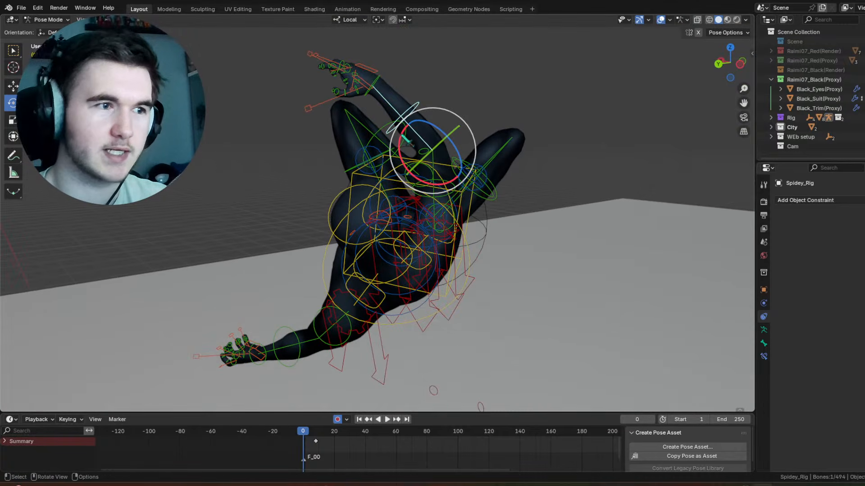
{"action": "left_click_drag", "start_coordinate": [400, 137], "coordinate": [407, 169]}
{"action": "middle_click_drag", "start_coordinate": [406, 170], "coordinate": [560, 182]}
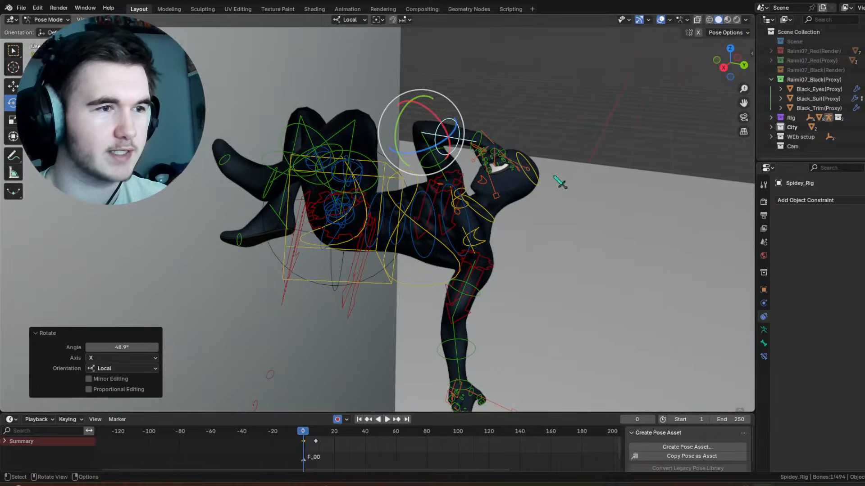
Step: Adjust the neck control's rotation and tilt the head control about 2° around local X
{"action": "middle_click_drag", "start_coordinate": [509, 152], "coordinate": [370, 224]}
{"action": "scroll", "coordinate": [415, 206], "scroll_direction": "up", "scroll_amount": 3}
{"action": "left_click", "coordinate": [475, 287]}
{"action": "key", "text": "ctrl+z"}
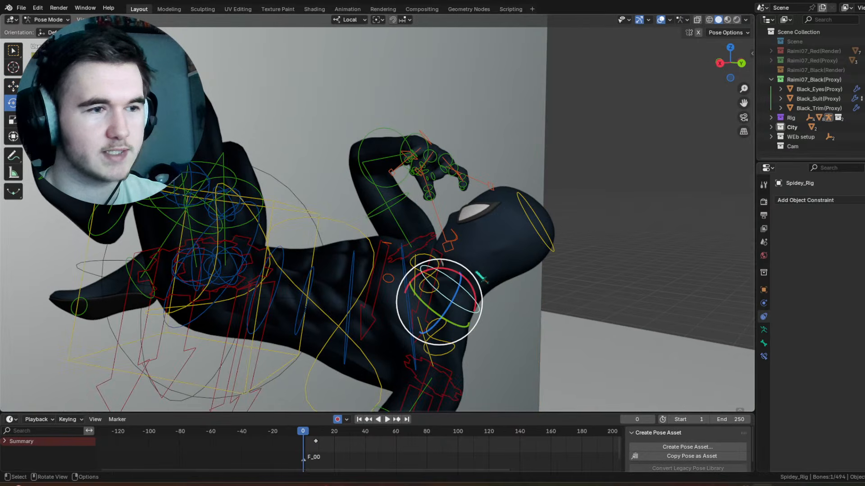
{"action": "left_click_drag", "start_coordinate": [477, 282], "coordinate": [483, 220]}
{"action": "left_click", "coordinate": [517, 223]}
{"action": "key", "text": "r"}
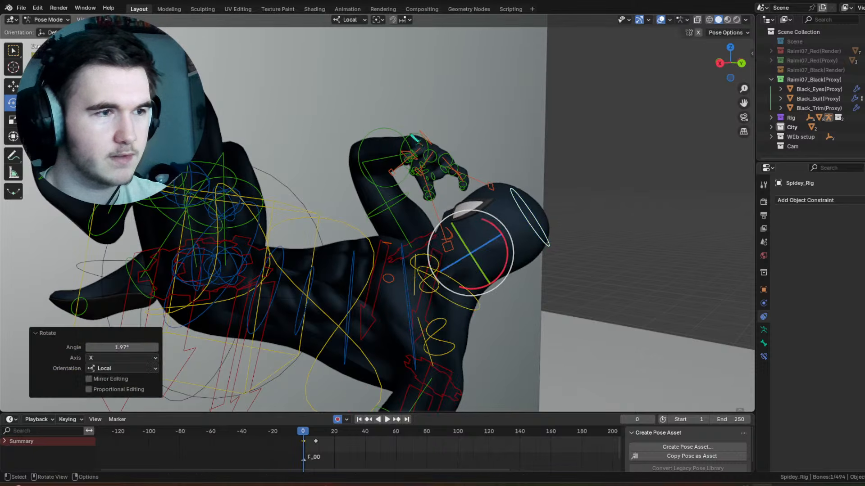
Step: Rotate the raised arm's hand and forearm controls to refine the hand's pose beside the head
{"action": "left_click", "coordinate": [425, 142]}
{"action": "middle_click_drag", "start_coordinate": [425, 142], "coordinate": [398, 141]}
{"action": "left_click_drag", "start_coordinate": [456, 114], "coordinate": [435, 95]}
{"action": "left_click_drag", "start_coordinate": [420, 135], "coordinate": [407, 116]}
{"action": "middle_click_drag", "start_coordinate": [408, 116], "coordinate": [467, 148]}
{"action": "key", "text": "r"}
{"action": "left_click", "coordinate": [364, 143]}
{"action": "left_click", "coordinate": [452, 148]}
Step: Straighten one leg by rotating its lower leg control about -120° around local X
{"action": "left_click_drag", "start_coordinate": [391, 195], "coordinate": [397, 240]}
{"action": "left_click", "coordinate": [456, 210]}
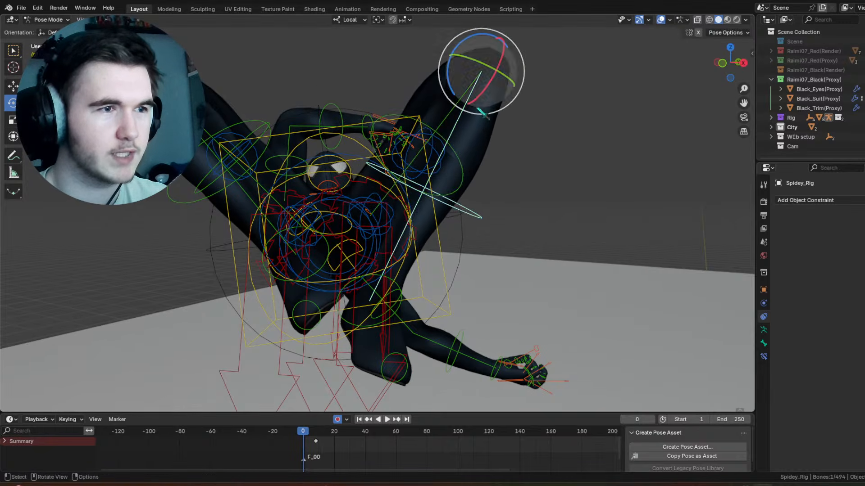
{"action": "key", "text": "r"}
{"action": "key", "text": "x"}
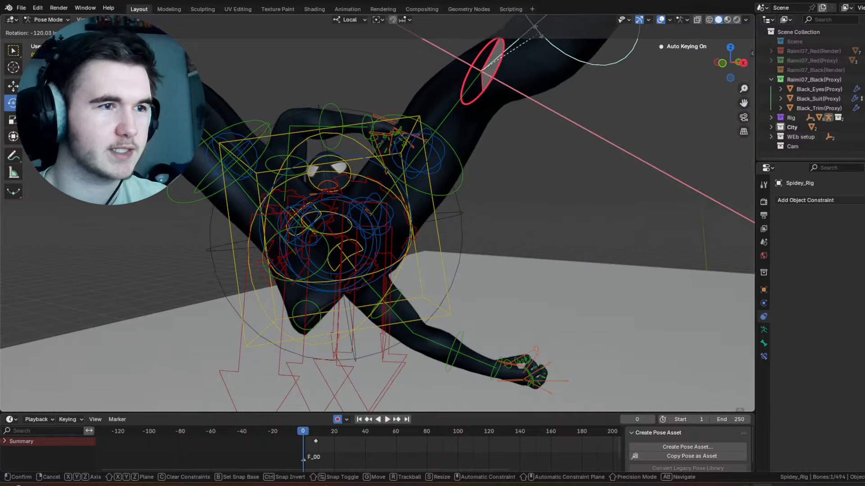
{"action": "left_click", "coordinate": [469, 158]}
Step: Rotate the extended leg's thigh control, including -10.6° about local X, to reposition the whole leg
{"action": "left_click", "coordinate": [435, 200]}
{"action": "left_click", "coordinate": [425, 197]}
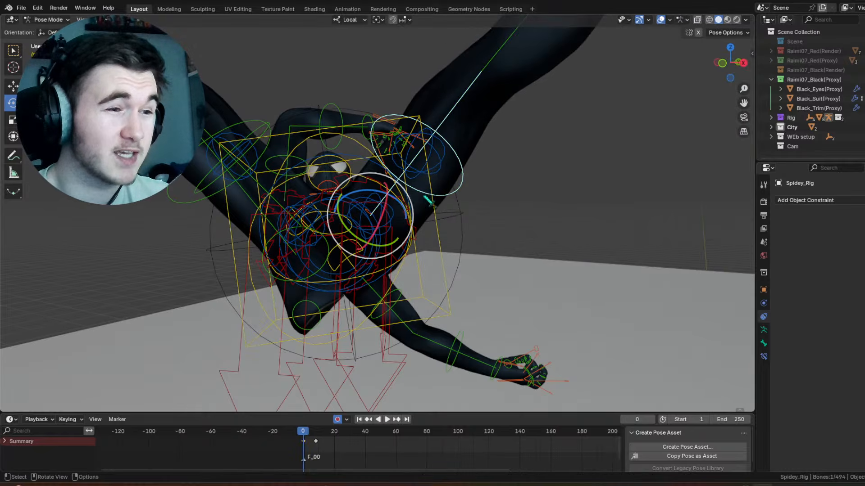
{"action": "left_click_drag", "start_coordinate": [362, 200], "coordinate": [340, 216]}
{"action": "scroll", "coordinate": [399, 216], "scroll_direction": "down", "scroll_amount": 3}
{"action": "middle_click_drag", "start_coordinate": [408, 178], "coordinate": [397, 212]}
{"action": "scroll", "coordinate": [398, 212], "scroll_direction": "up", "scroll_amount": 2}
{"action": "key", "text": "r"}
{"action": "key", "text": "x"}
{"action": "left_click", "coordinate": [522, 107]}
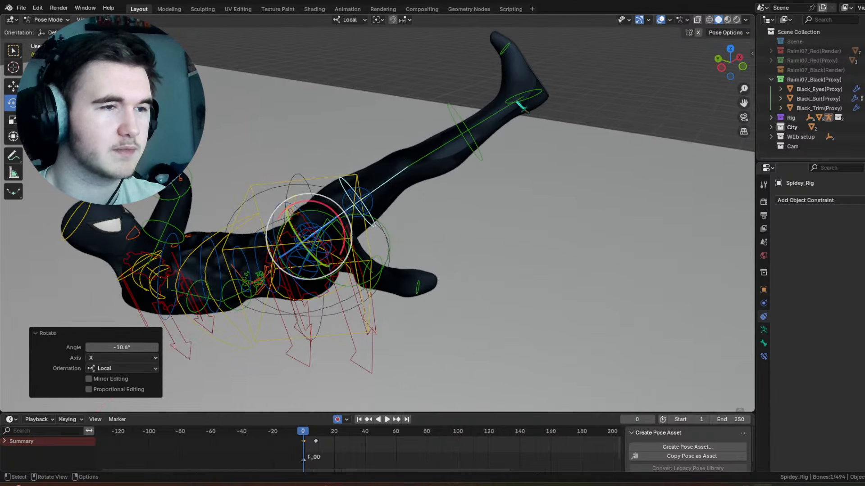
Step: Reset the extended leg's toe control to its rest transform and rotate the foot control 23.2° in the view plane
{"action": "left_click", "coordinate": [504, 51]}
{"action": "left_click", "coordinate": [504, 51]}
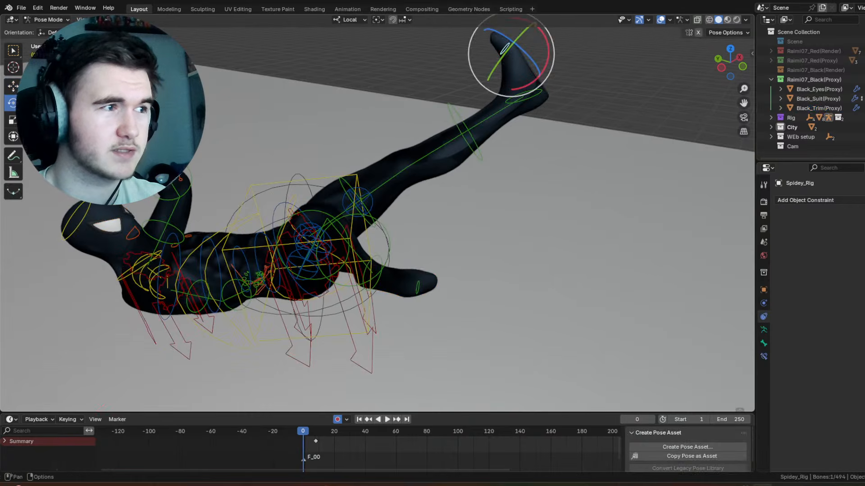
{"action": "left_click", "coordinate": [125, 20]}
{"action": "mouse_move", "coordinate": [189, 40]}
{"action": "left_click", "coordinate": [233, 39]}
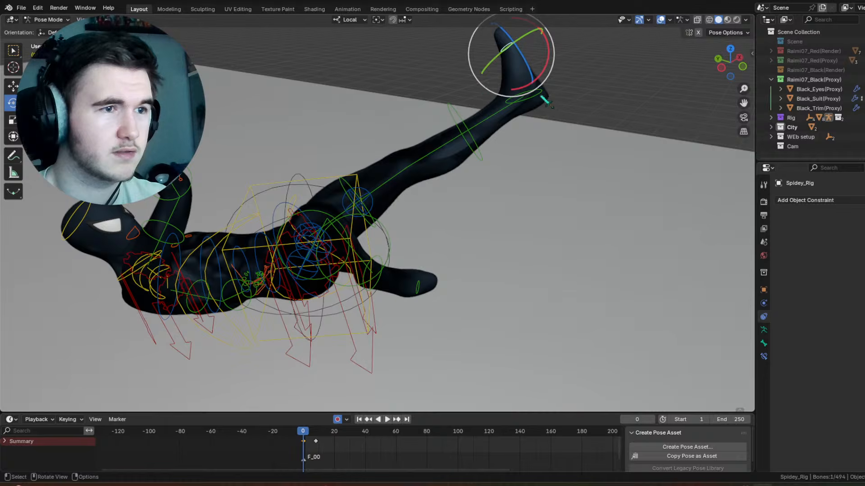
{"action": "key", "text": "r"}
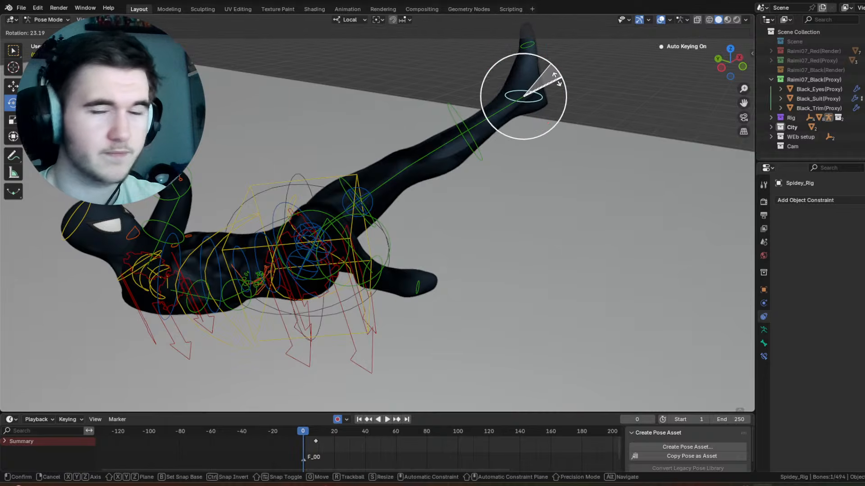
{"action": "left_click", "coordinate": [557, 79]}
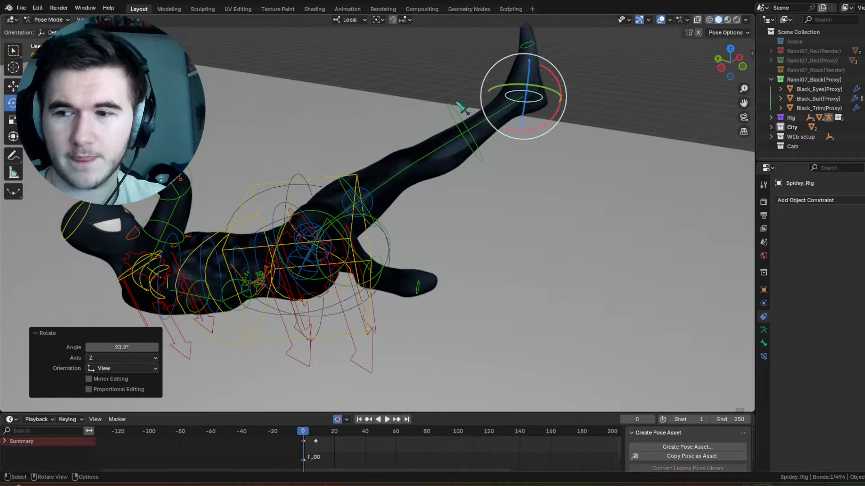
Step: Rotate the extended leg's lower leg control 8.06° around local X
{"action": "left_click", "coordinate": [443, 122]}
{"action": "key", "text": "r"}
{"action": "key", "text": "x"}
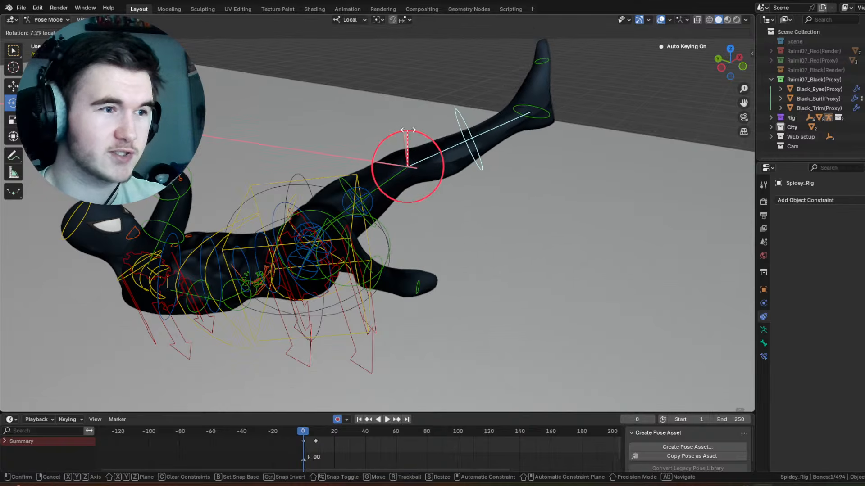
{"action": "left_click", "coordinate": [408, 130]}
{"action": "middle_click_drag", "start_coordinate": [408, 130], "coordinate": [455, 140]}
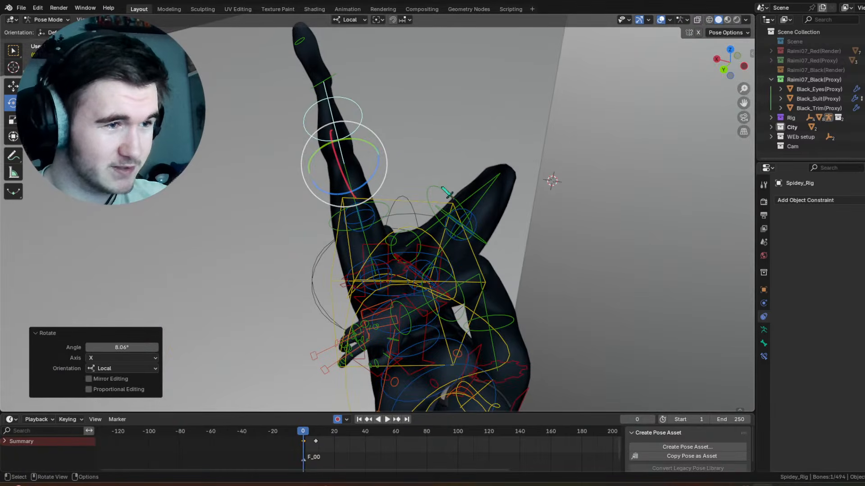
Step: Swing the folded leg's thigh control -28° around local Z and refine it with a free trackball rotation
{"action": "left_click", "coordinate": [499, 239]}
{"action": "middle_click_drag", "start_coordinate": [494, 247], "coordinate": [419, 252]}
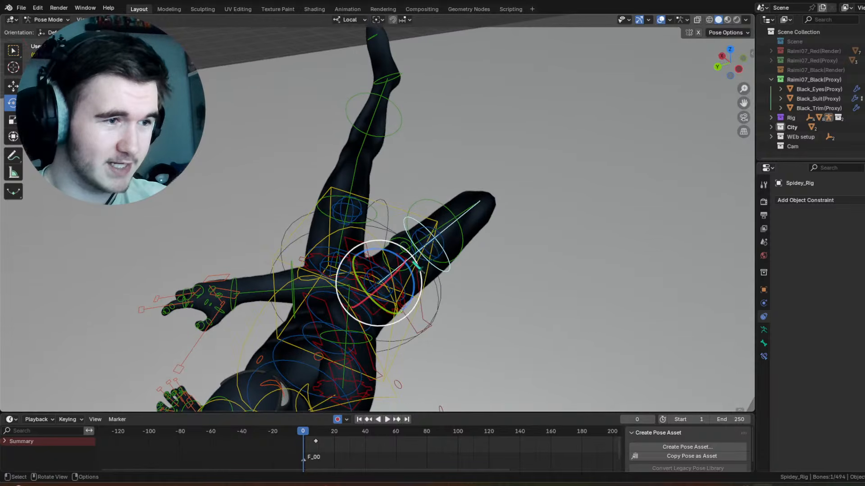
{"action": "key", "text": "r"}
{"action": "key", "text": "z"}
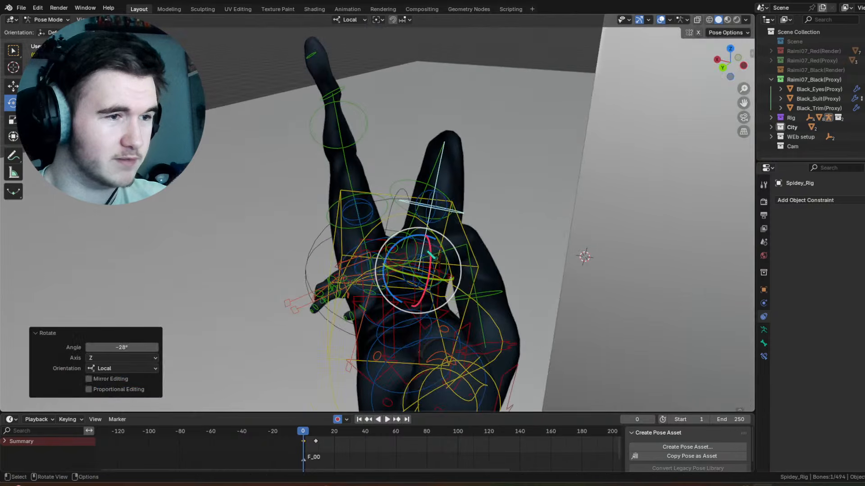
{"action": "key", "text": "r"}
{"action": "key", "text": "r"}
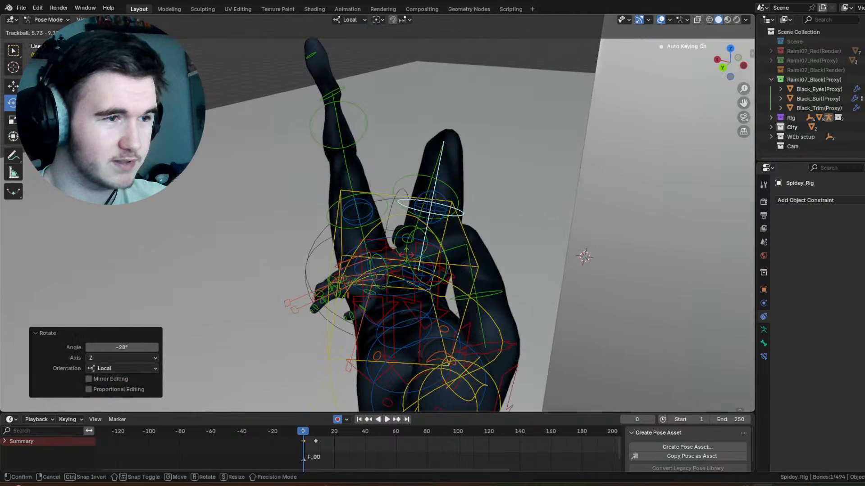
{"action": "left_click", "coordinate": [418, 175]}
Step: Unfold the bent leg by rotating its lower leg control -116° around local X
{"action": "left_click", "coordinate": [443, 182]}
{"action": "key", "text": "r"}
{"action": "key", "text": "x"}
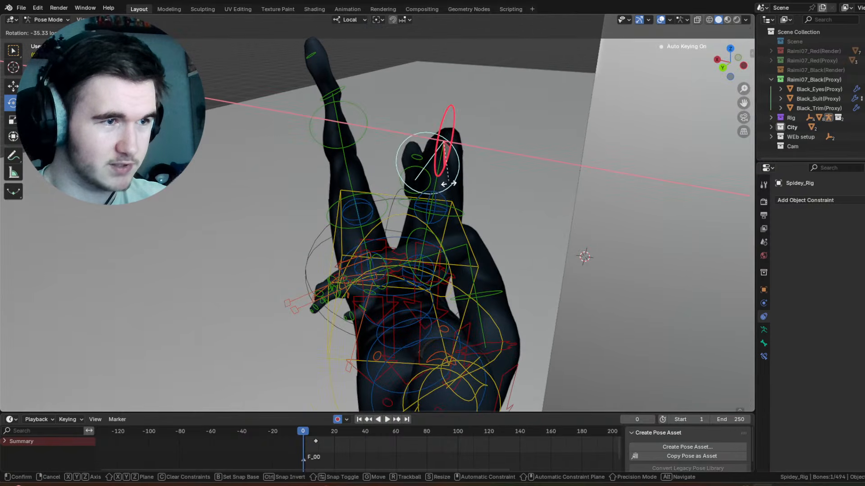
{"action": "left_click", "coordinate": [399, 181]}
{"action": "middle_click_drag", "start_coordinate": [398, 181], "coordinate": [468, 192]}
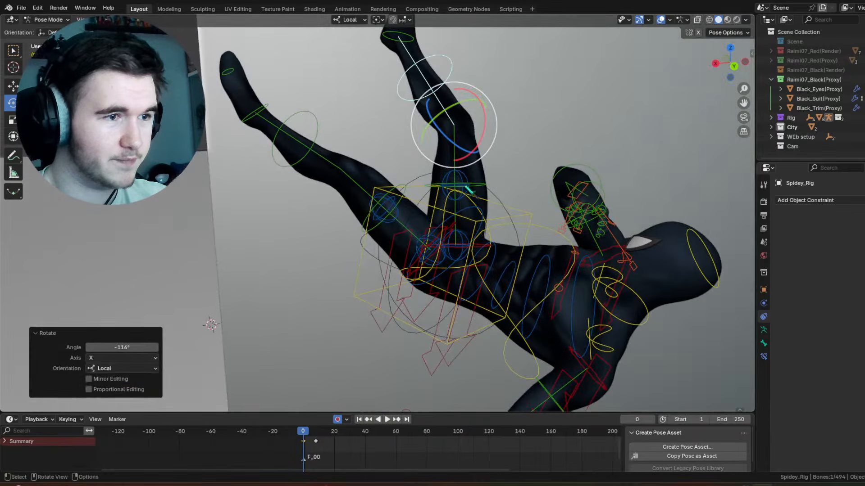
Step: Rotate the other leg's thigh control around local X and adjust its direction with a free trackball rotation
{"action": "left_click", "coordinate": [411, 208]}
{"action": "middle_click_drag", "start_coordinate": [411, 209], "coordinate": [418, 216]}
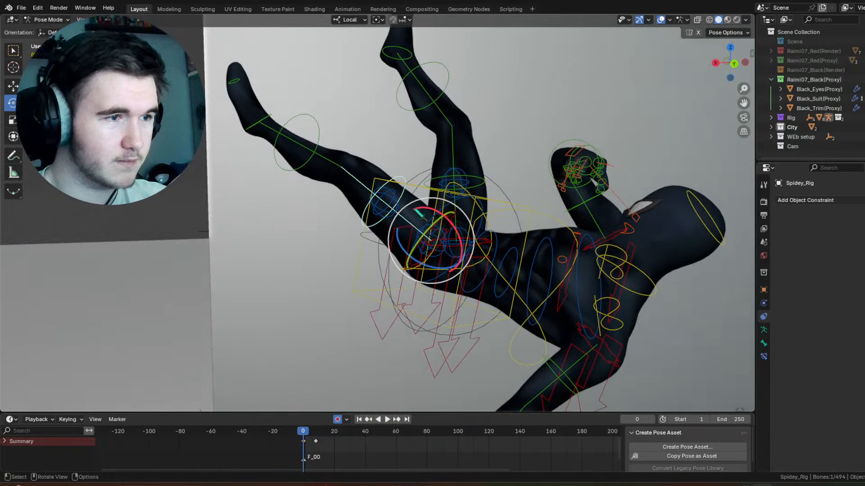
{"action": "key", "text": "r"}
{"action": "key", "text": "x"}
{"action": "left_click", "coordinate": [311, 208]}
{"action": "middle_click_drag", "start_coordinate": [311, 208], "coordinate": [415, 202]}
{"action": "key", "text": "r"}
{"action": "key", "text": "r"}
{"action": "left_click", "coordinate": [411, 207]}
Step: Rotate the hip control freely with a trackball rotation, then turn it 9.67° around local X
{"action": "left_click", "coordinate": [349, 175]}
{"action": "middle_click_drag", "start_coordinate": [350, 175], "coordinate": [351, 148]}
{"action": "left_click", "coordinate": [346, 182]}
{"action": "key", "text": "r"}
{"action": "key", "text": "r"}
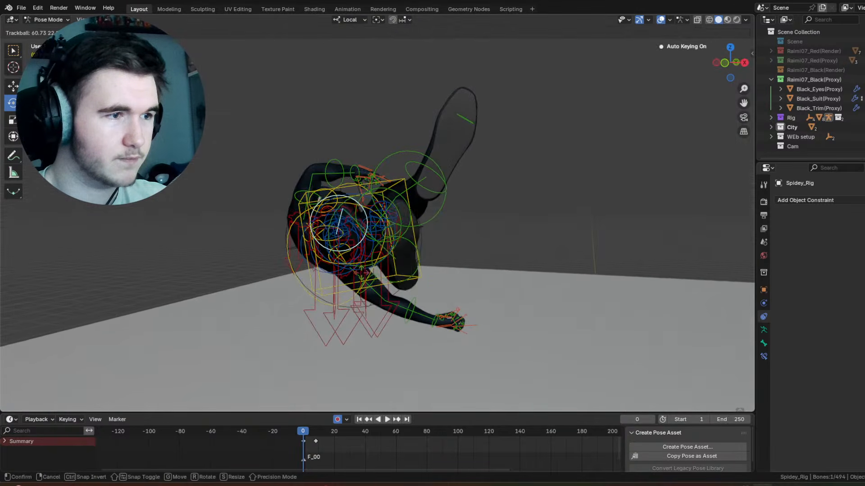
{"action": "left_click", "coordinate": [365, 236]}
{"action": "middle_click_drag", "start_coordinate": [364, 236], "coordinate": [393, 257]}
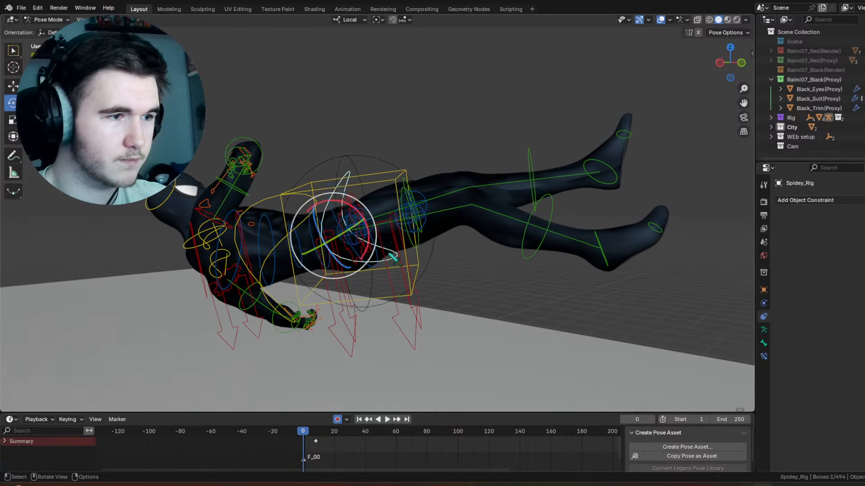
{"action": "left_click_drag", "start_coordinate": [367, 220], "coordinate": [360, 215]}
{"action": "middle_click_drag", "start_coordinate": [359, 215], "coordinate": [261, 220]}
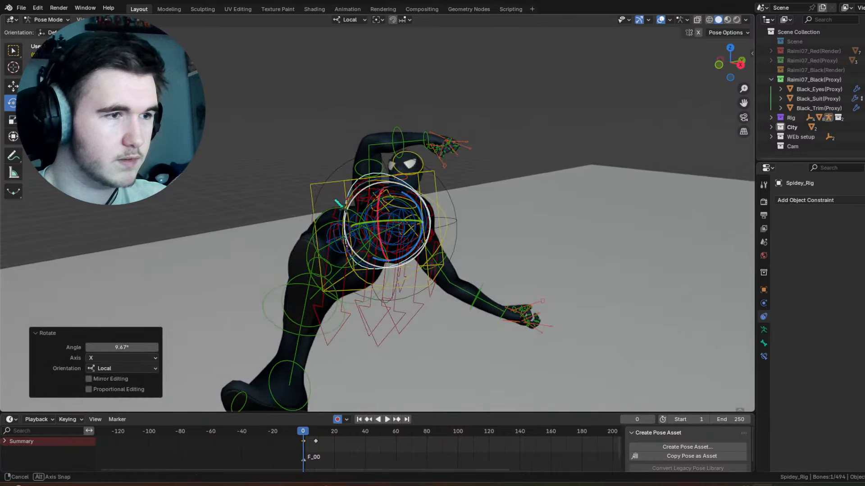
Step: Tilt the whole body by trackball-rotating the box-shaped torso control -25.2° and 1.72°
{"action": "left_click", "coordinate": [425, 174]}
{"action": "key", "text": "r"}
{"action": "key", "text": "r"}
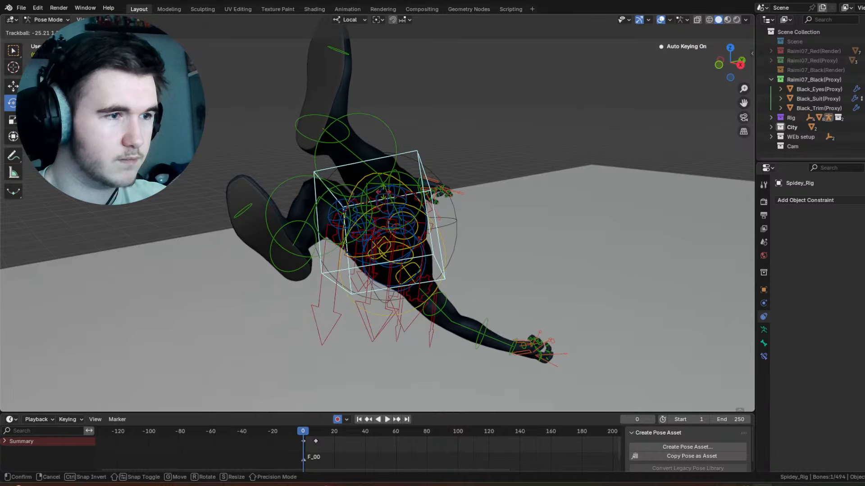
{"action": "left_click", "coordinate": [382, 197]}
{"action": "scroll", "coordinate": [382, 197], "scroll_direction": "down", "scroll_amount": 3}
{"action": "middle_click_drag", "start_coordinate": [383, 197], "coordinate": [428, 257]}
{"action": "scroll", "coordinate": [432, 264], "scroll_direction": "up", "scroll_amount": 5}
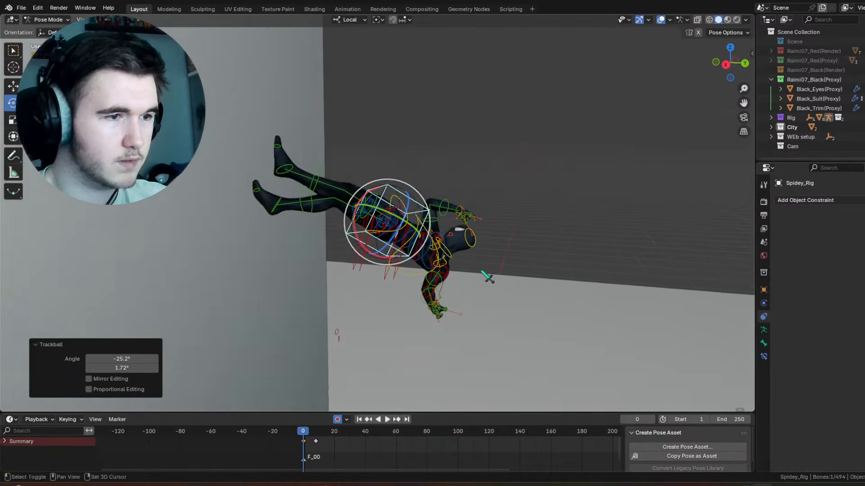
Step: Reposition the lowered arm by trackball-rotating its upper arm control -27.5° and 51.6°
{"action": "left_click", "coordinate": [369, 285]}
{"action": "middle_click_drag", "start_coordinate": [440, 290], "coordinate": [357, 257]}
{"action": "key", "text": "r"}
{"action": "key", "text": "r"}
{"action": "left_click", "coordinate": [424, 238]}
{"action": "scroll", "coordinate": [401, 261], "scroll_direction": "up", "scroll_amount": 4}
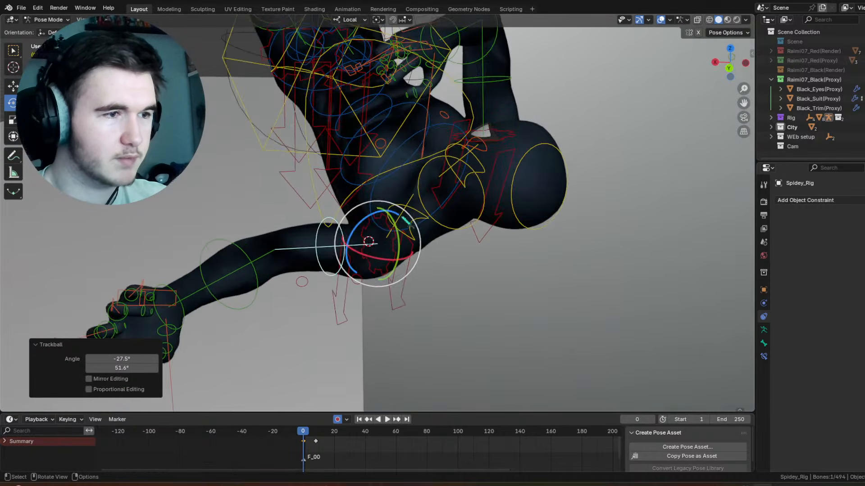
Step: Try trackball-rotating the lowered arm's shoulder control 0.573° and 32.7°
{"action": "left_click", "coordinate": [422, 243]}
{"action": "left_click", "coordinate": [413, 207]}
{"action": "middle_click_drag", "start_coordinate": [416, 244], "coordinate": [419, 211]}
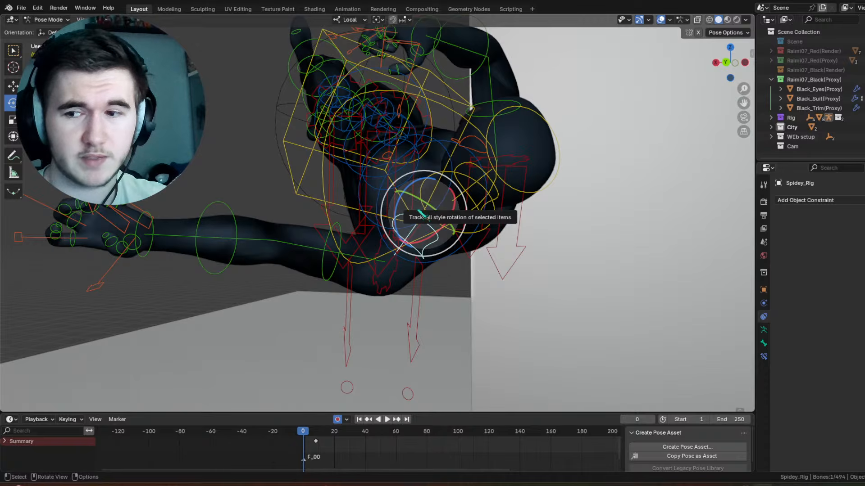
{"action": "left_click_drag", "start_coordinate": [421, 213], "coordinate": [412, 213]}
{"action": "middle_click_drag", "start_coordinate": [413, 213], "coordinate": [452, 167]}
Step: Clear the shoulder control's rotation and rotate it again to reposition the lowered arm
{"action": "left_click", "coordinate": [124, 20]}
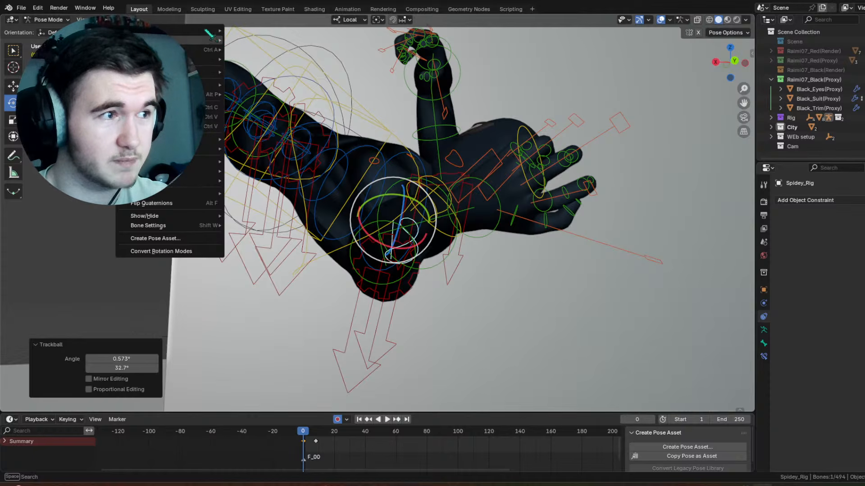
{"action": "mouse_move", "coordinate": [203, 55]}
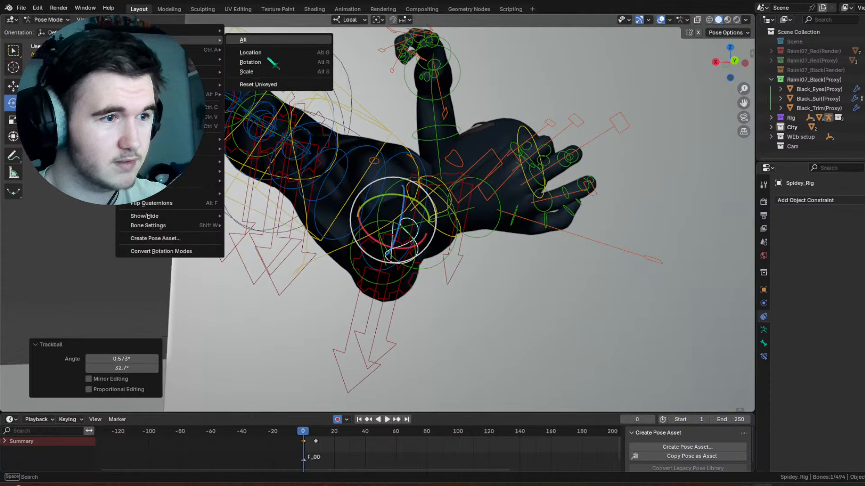
{"action": "left_click", "coordinate": [268, 60]}
{"action": "middle_click_drag", "start_coordinate": [272, 74], "coordinate": [353, 191]}
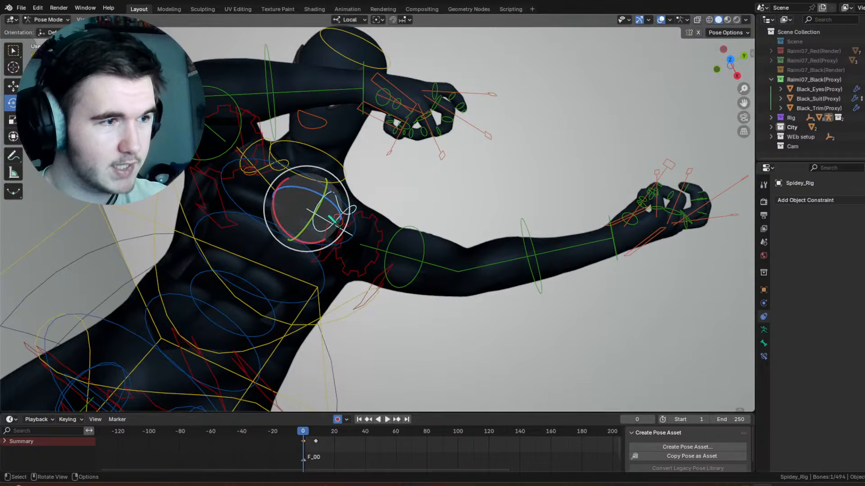
{"action": "left_click_drag", "start_coordinate": [311, 243], "coordinate": [332, 236]}
Step: Bend the lowered arm by rotating its forearm control -55.6° in the view plane, and adjust its hand control
{"action": "left_click", "coordinate": [427, 187]}
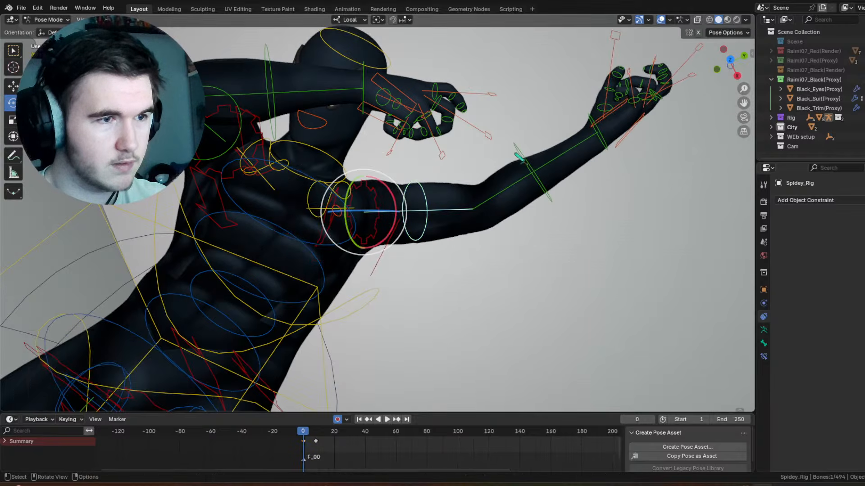
{"action": "left_click", "coordinate": [516, 153]}
{"action": "left_click_drag", "start_coordinate": [521, 220], "coordinate": [542, 191]}
{"action": "middle_click_drag", "start_coordinate": [542, 191], "coordinate": [581, 244]}
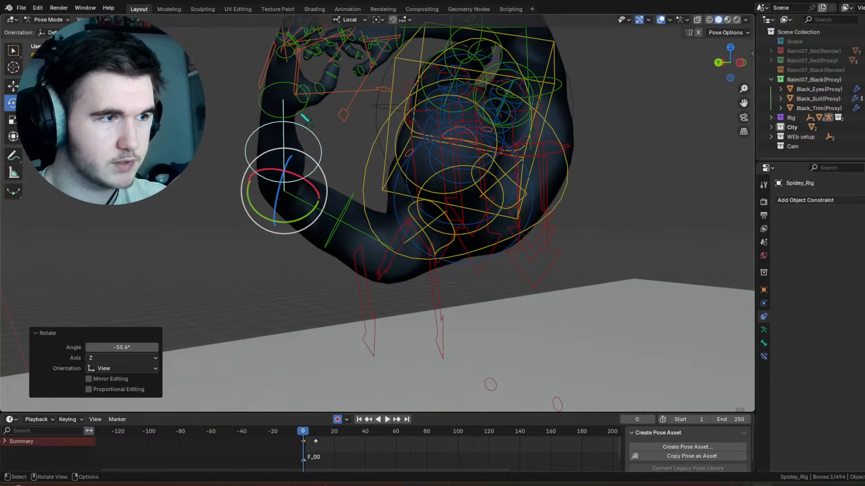
{"action": "left_click", "coordinate": [305, 117]}
{"action": "mouse_move", "coordinate": [313, 125]}
{"action": "left_mouse_down"}
{"action": "mouse_move", "coordinate": [297, 118]}
{"action": "mouse_move", "coordinate": [304, 126]}
{"action": "left_mouse_up"}
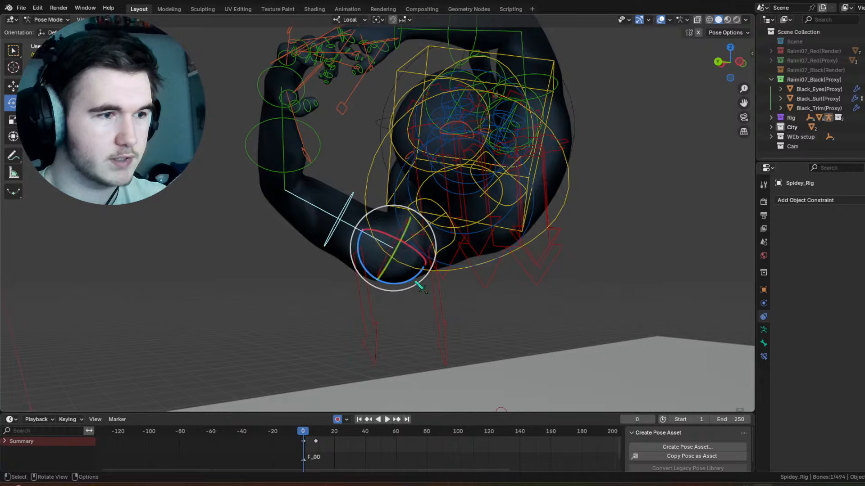
Step: Rotate the lowered arm's upper arm control and undo the last adjustment
{"action": "left_click_drag", "start_coordinate": [412, 279], "coordinate": [427, 235]}
{"action": "middle_click_drag", "start_coordinate": [435, 243], "coordinate": [536, 253]}
{"action": "left_click_drag", "start_coordinate": [383, 210], "coordinate": [359, 215]}
{"action": "key", "text": "ctrl+z"}
Step: Trackball-rotate the bent arm's shoulder control 11.5° and -17.2°, and rotate its hand control 36.7° in the view plane
{"action": "left_click", "coordinate": [330, 220]}
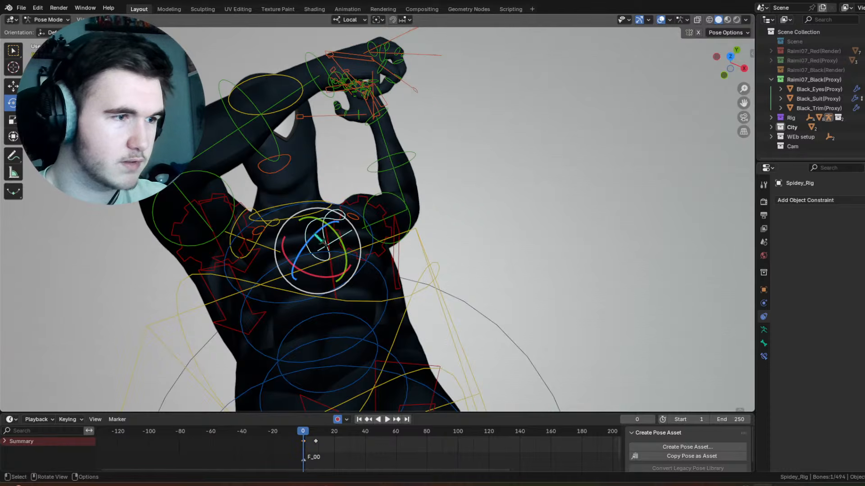
{"action": "mouse_move", "coordinate": [319, 239]}
{"action": "left_mouse_down"}
{"action": "mouse_move", "coordinate": [299, 251]}
{"action": "mouse_move", "coordinate": [321, 244]}
{"action": "left_mouse_up"}
{"action": "middle_click_drag", "start_coordinate": [320, 244], "coordinate": [460, 134]}
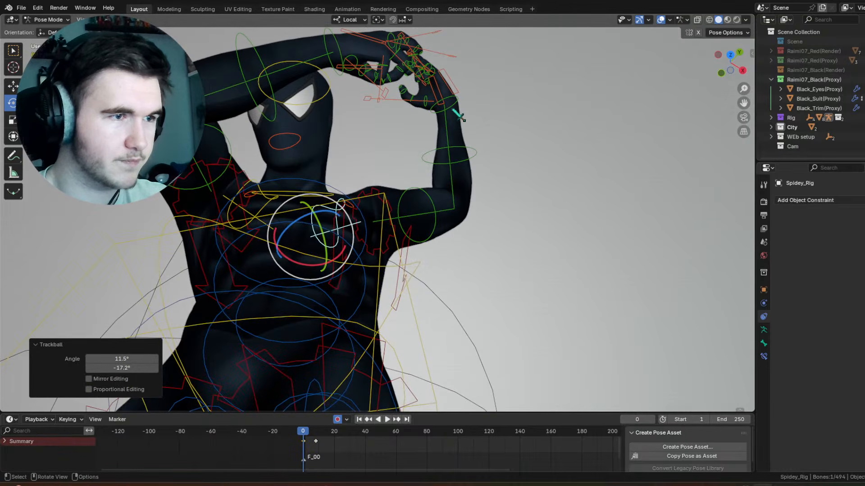
{"action": "left_click", "coordinate": [457, 115]}
{"action": "left_click_drag", "start_coordinate": [453, 111], "coordinate": [493, 93]}
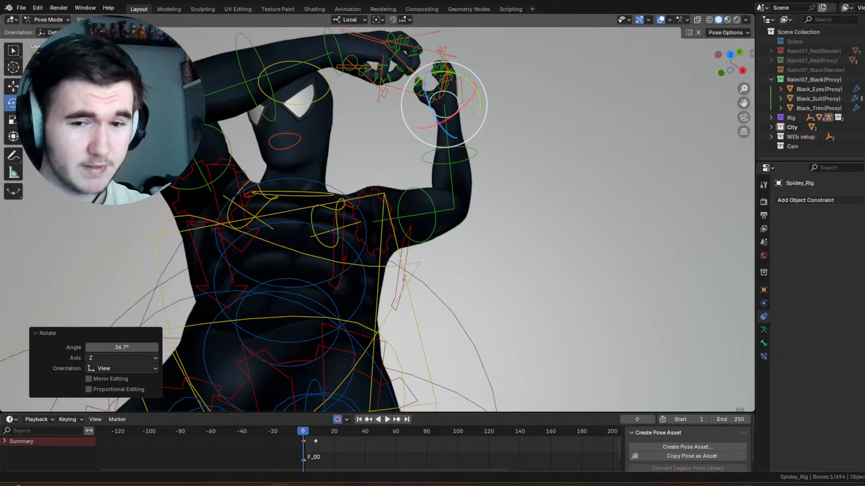
Step: Rotate the opposite arm's upper arm control -63.3° around local X
{"action": "middle_click_drag", "start_coordinate": [565, 261], "coordinate": [479, 175]}
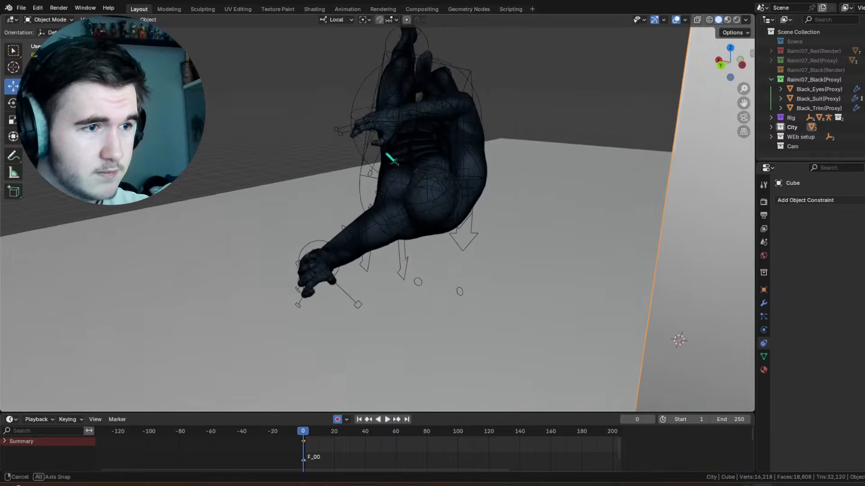
{"action": "middle_click_drag", "start_coordinate": [464, 177], "coordinate": [458, 173]}
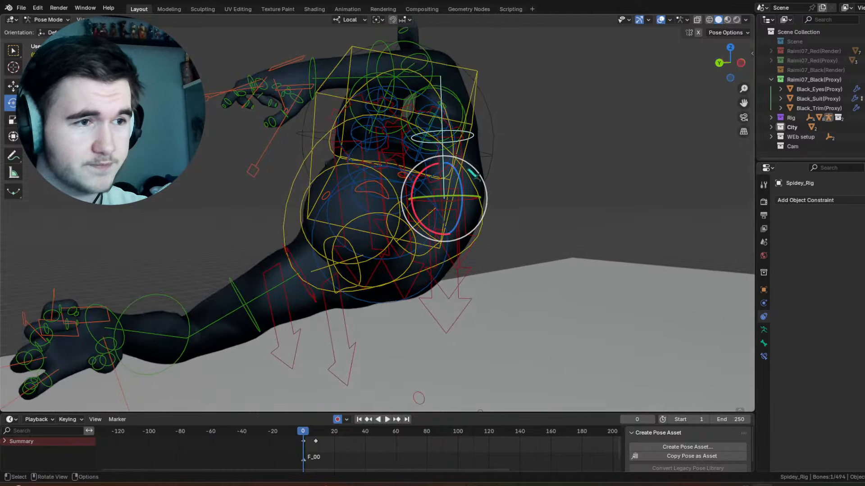
{"action": "left_click_drag", "start_coordinate": [472, 173], "coordinate": [531, 243]}
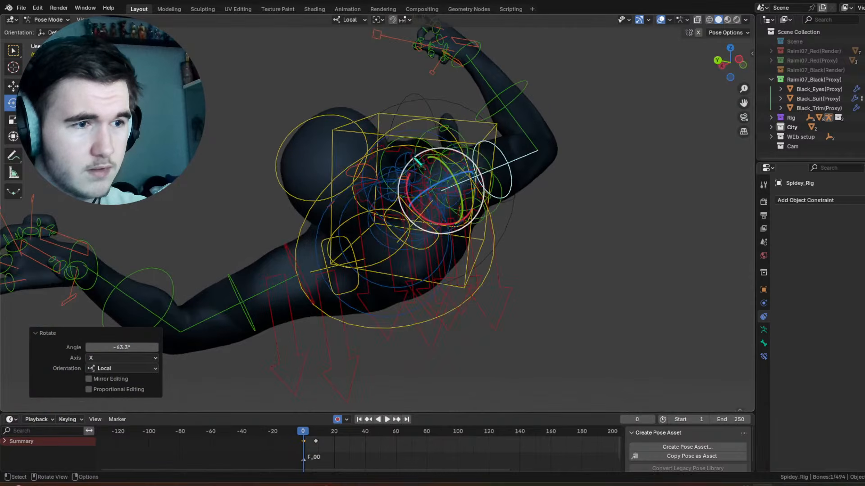
{"action": "left_click", "coordinate": [439, 249]}
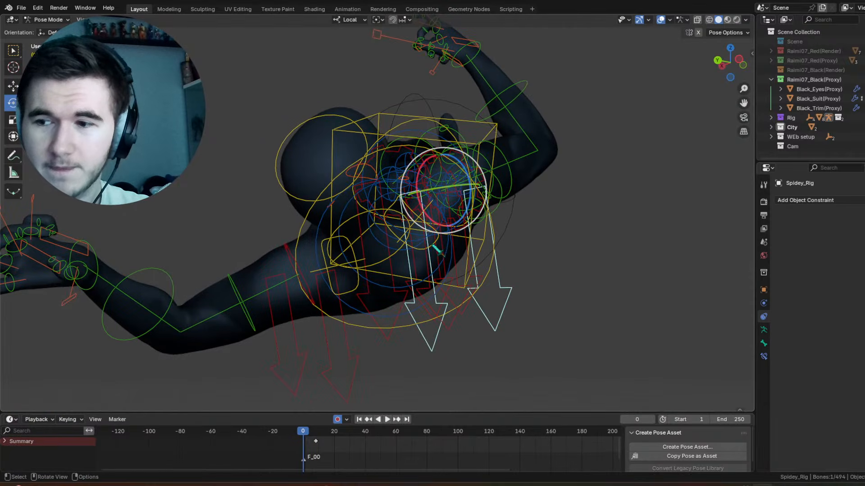
{"action": "left_click", "coordinate": [439, 248]}
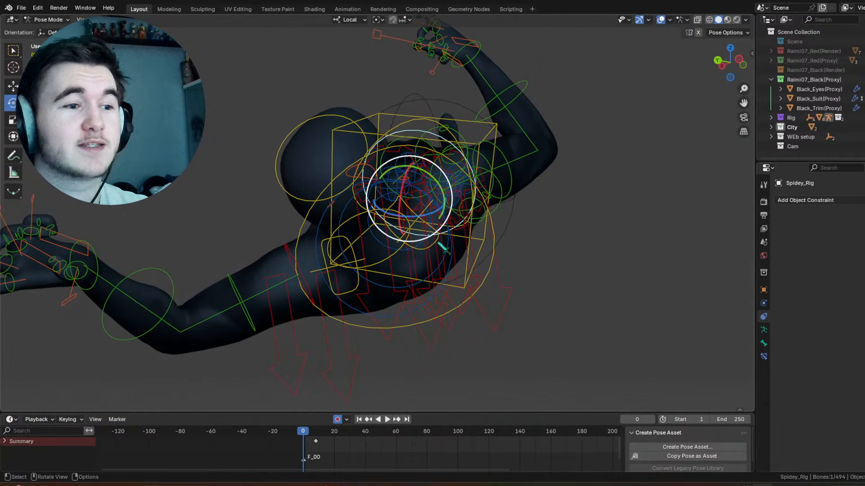
{"action": "middle_click_drag", "start_coordinate": [443, 247], "coordinate": [466, 259]}
{"action": "left_click_drag", "start_coordinate": [435, 232], "coordinate": [436, 245]}
{"action": "middle_click_drag", "start_coordinate": [439, 237], "coordinate": [480, 299]}
Step: Refine the arm pose, including a trackball rotation of the upper arm control by -32.1° and -10.9°
{"action": "left_click_drag", "start_coordinate": [345, 206], "coordinate": [359, 202]}
{"action": "middle_click_drag", "start_coordinate": [359, 202], "coordinate": [380, 199]}
{"action": "left_click", "coordinate": [281, 173]}
{"action": "left_click", "coordinate": [293, 173]}
{"action": "middle_click_drag", "start_coordinate": [293, 173], "coordinate": [331, 171]}
{"action": "left_click_drag", "start_coordinate": [335, 172], "coordinate": [334, 193]}
{"action": "left_click_drag", "start_coordinate": [313, 197], "coordinate": [305, 171]}
{"action": "middle_click_drag", "start_coordinate": [305, 172], "coordinate": [456, 140]}
{"action": "scroll", "coordinate": [344, 147], "scroll_direction": "down", "scroll_amount": 5}
Step: Preview the motion between the keyed poses with the viewport overlays hidden, stop at frame 4, and restore the overlays
{"action": "left_click", "coordinate": [668, 19]}
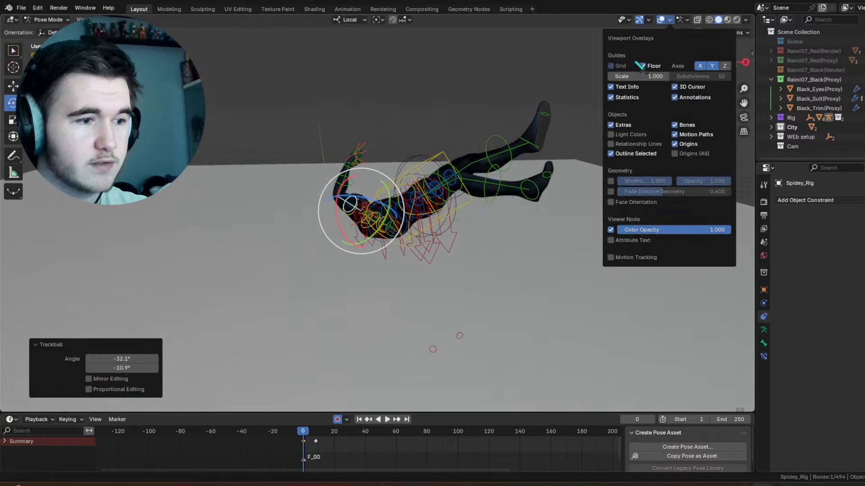
{"action": "left_click", "coordinate": [660, 21]}
{"action": "scroll", "coordinate": [475, 244], "scroll_direction": "down", "scroll_amount": 10, "text": "alt"}
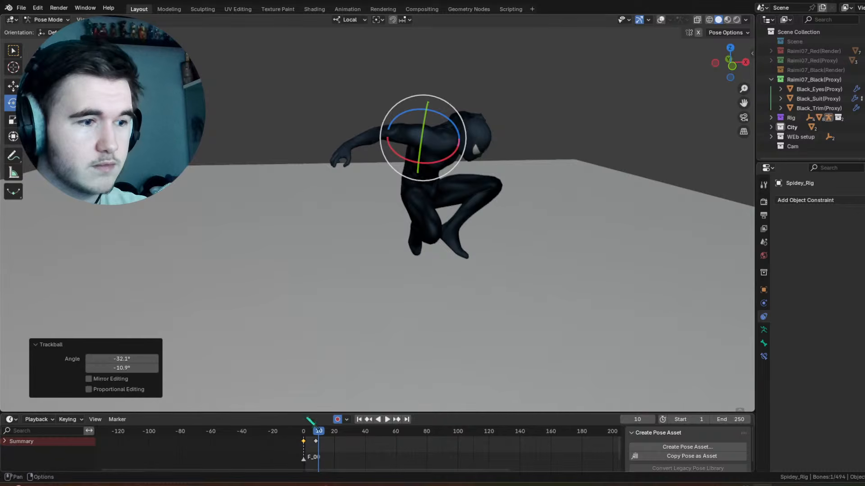
{"action": "left_click_drag", "start_coordinate": [311, 430], "coordinate": [310, 431]}
{"action": "middle_click_drag", "start_coordinate": [444, 252], "coordinate": [412, 245]}
{"action": "left_click", "coordinate": [660, 19]}
{"action": "scroll", "coordinate": [496, 139], "scroll_direction": "up", "scroll_amount": 4}
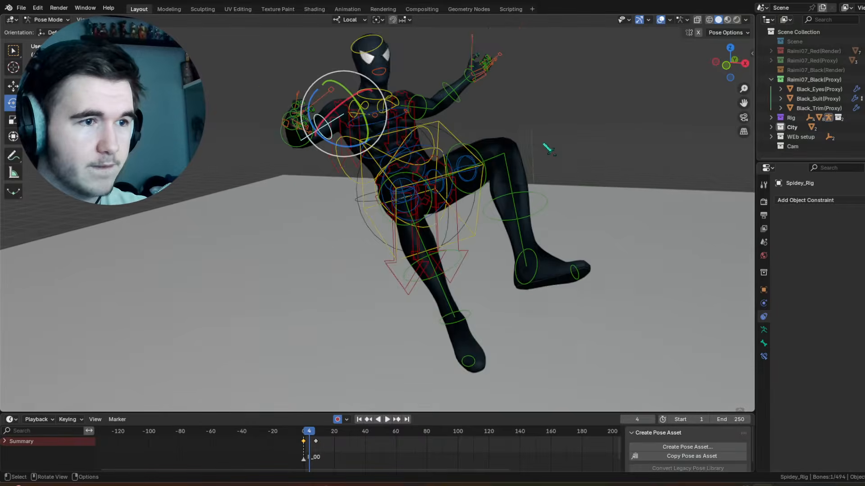
Step: At frame 4, trackball-rotate the character's right thigh control several times, including by -14.3° and 9.74° and by -0.573° and -9.17°
{"action": "left_click", "coordinate": [477, 184]}
{"action": "left_click", "coordinate": [443, 206]}
{"action": "middle_click_drag", "start_coordinate": [444, 205], "coordinate": [474, 203]}
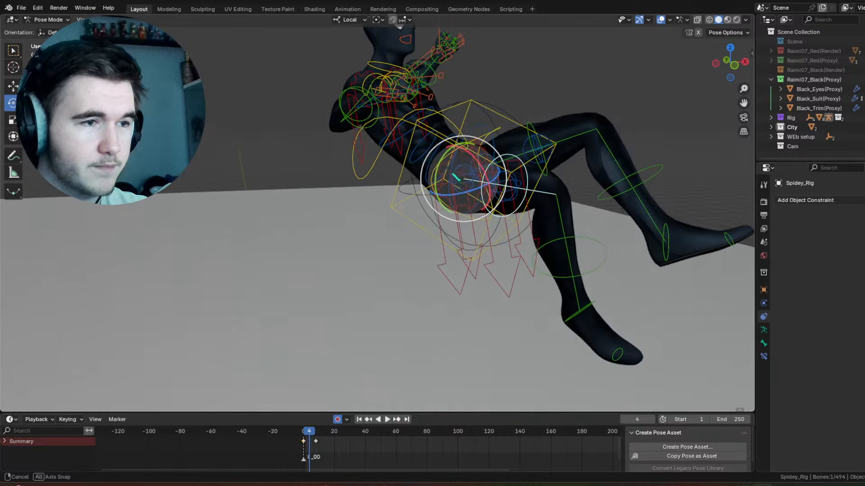
{"action": "mouse_move", "coordinate": [469, 153]}
{"action": "left_mouse_down"}
{"action": "mouse_move", "coordinate": [485, 175]}
{"action": "mouse_move", "coordinate": [480, 165]}
{"action": "left_mouse_up"}
{"action": "left_click_drag", "start_coordinate": [473, 177], "coordinate": [481, 166]}
{"action": "middle_click_drag", "start_coordinate": [478, 169], "coordinate": [402, 182]}
{"action": "key", "text": "r"}
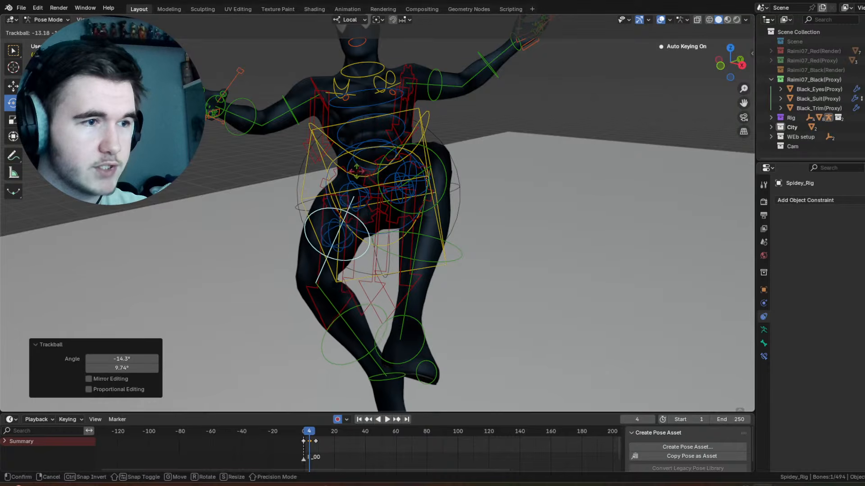
{"action": "left_click_drag", "start_coordinate": [373, 159], "coordinate": [373, 160]}
{"action": "left_click_drag", "start_coordinate": [370, 185], "coordinate": [377, 186]}
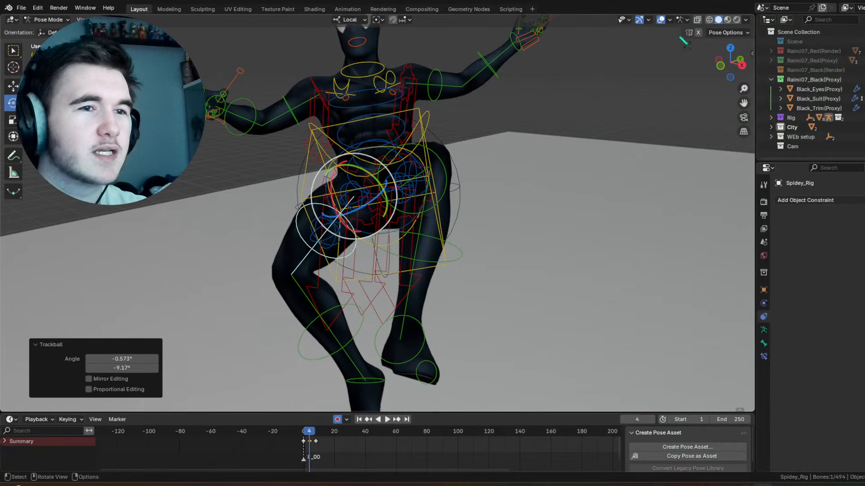
Step: Hide the viewport overlays, enlarge the early frames in the timeline, and scrub through the motion to frame 10
{"action": "left_click", "coordinate": [660, 19]}
{"action": "middle_click_drag", "start_coordinate": [470, 167], "coordinate": [509, 152]}
{"action": "middle_click_drag", "start_coordinate": [354, 455], "coordinate": [203, 443], "text": "ctrl"}
{"action": "left_click_drag", "start_coordinate": [223, 412], "coordinate": [220, 390]}
{"action": "middle_click_drag", "start_coordinate": [173, 425], "coordinate": [341, 422]}
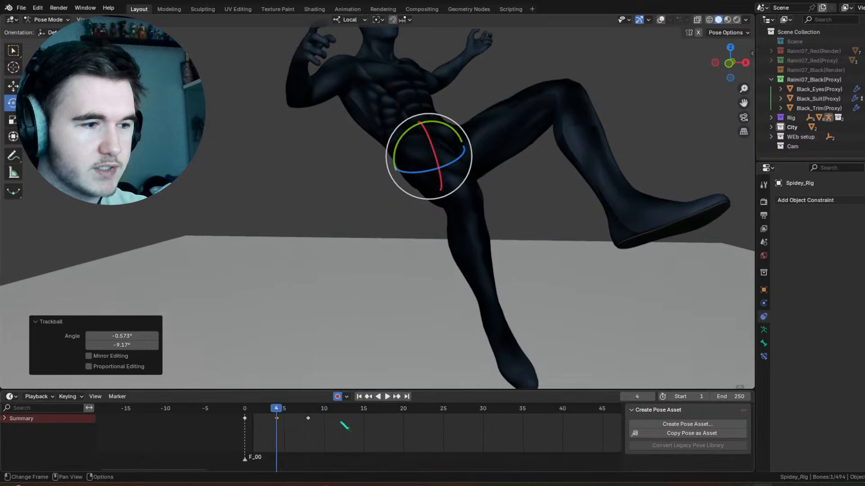
{"action": "left_click_drag", "start_coordinate": [248, 417], "coordinate": [325, 403]}
Step: Trackball-rotate the right thigh control by -17.8° and -3.44° at frame 10, and restore the viewport overlays
{"action": "middle_click_drag", "start_coordinate": [430, 196], "coordinate": [413, 183]}
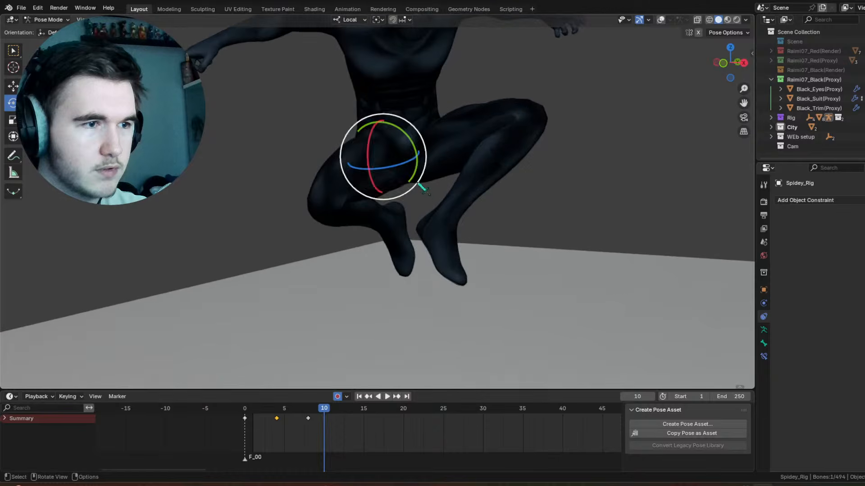
{"action": "key", "text": "r"}
{"action": "key", "text": "r"}
{"action": "left_click", "coordinate": [377, 136]}
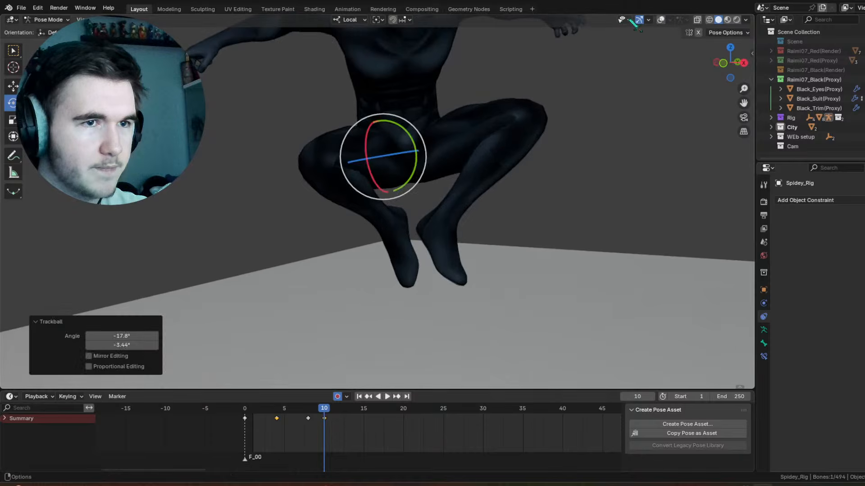
{"action": "left_click", "coordinate": [661, 20]}
Step: Adjust the left leg's pose at frame 10, including a -16.5° rotation of the foot control around local X
{"action": "left_click", "coordinate": [466, 115]}
{"action": "left_click_drag", "start_coordinate": [451, 126], "coordinate": [447, 116]}
{"action": "left_click", "coordinate": [508, 190]}
{"action": "left_click_drag", "start_coordinate": [537, 134], "coordinate": [479, 211]}
{"action": "left_click", "coordinate": [459, 225]}
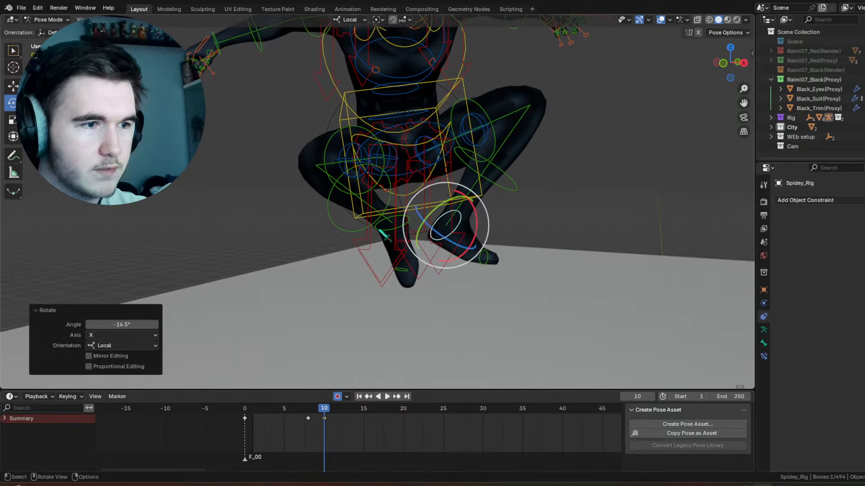
Step: At frame 10, adjust the right foot control and rotate the right lower leg control 6.55° around local X
{"action": "left_click", "coordinate": [383, 228]}
{"action": "left_click_drag", "start_coordinate": [373, 218], "coordinate": [372, 200]}
{"action": "left_click", "coordinate": [333, 211]}
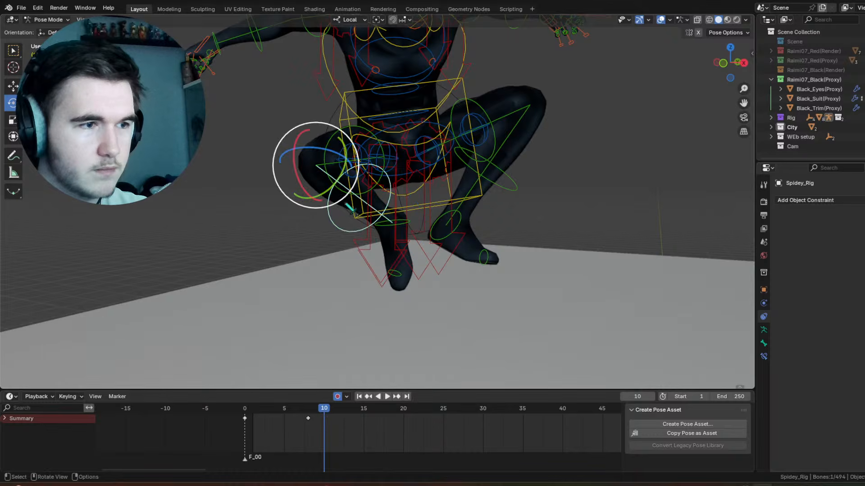
{"action": "left_click_drag", "start_coordinate": [297, 179], "coordinate": [309, 194]}
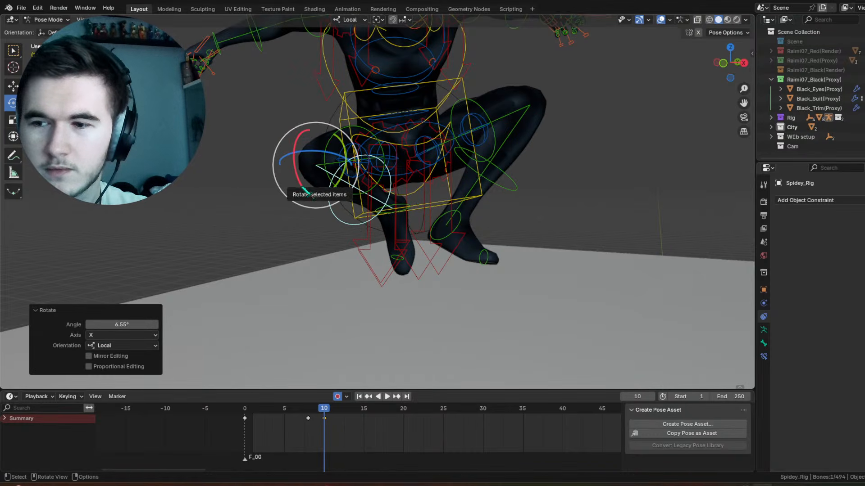
Step: Rotate the large torso control slightly to adjust the upper body's lean in the frame 10 crouch
{"action": "scroll", "coordinate": [309, 193], "scroll_direction": "down", "scroll_amount": 7}
{"action": "scroll", "coordinate": [446, 147], "scroll_direction": "up", "scroll_amount": 5}
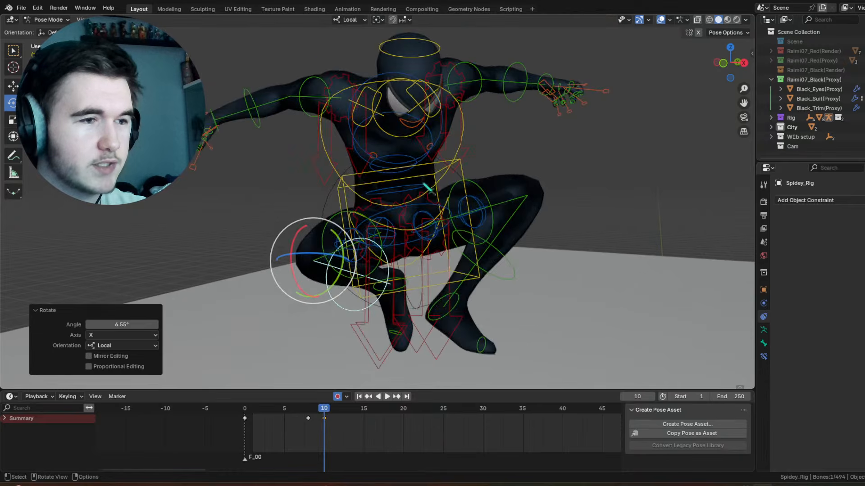
{"action": "left_click", "coordinate": [448, 158]}
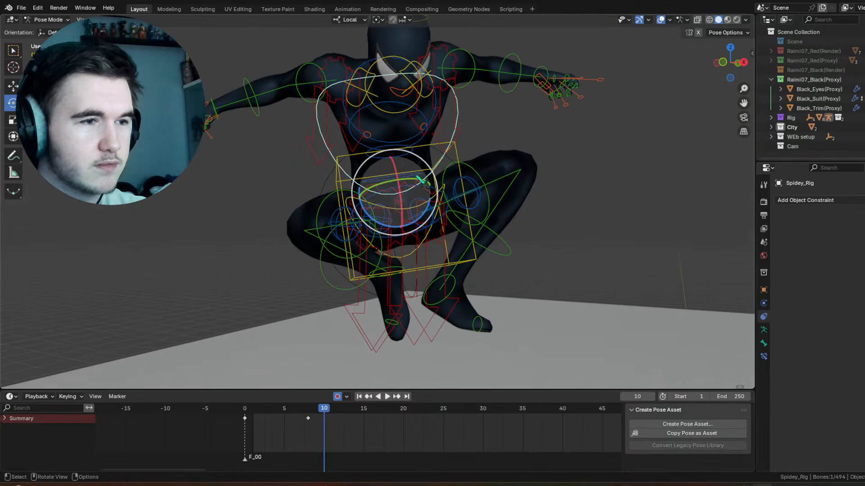
{"action": "left_click_drag", "start_coordinate": [419, 195], "coordinate": [420, 199]}
{"action": "left_click_drag", "start_coordinate": [424, 160], "coordinate": [426, 162]}
Step: Refine the outstretched arms at frame 10 with small rotations of both upper arm controls
{"action": "left_click", "coordinate": [312, 66]}
{"action": "middle_click_drag", "start_coordinate": [313, 68], "coordinate": [321, 99], "text": "shift"}
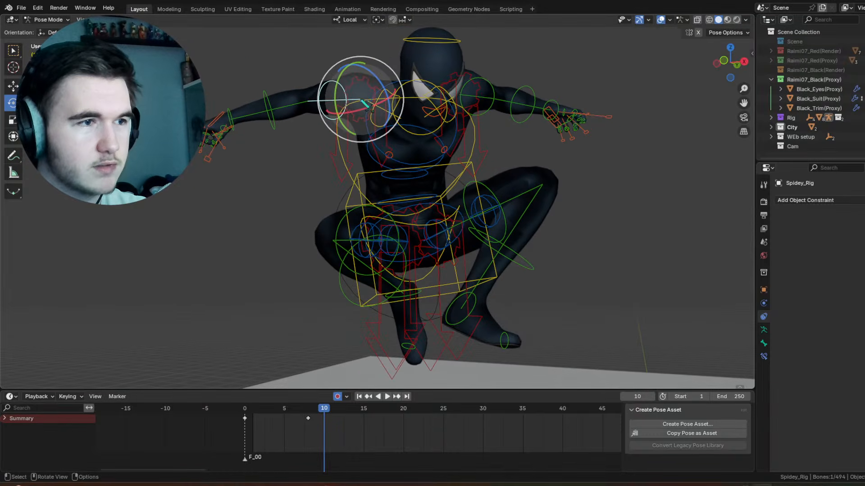
{"action": "left_click_drag", "start_coordinate": [356, 97], "coordinate": [358, 104]}
{"action": "middle_click_drag", "start_coordinate": [360, 104], "coordinate": [431, 117]}
{"action": "left_click", "coordinate": [456, 80]}
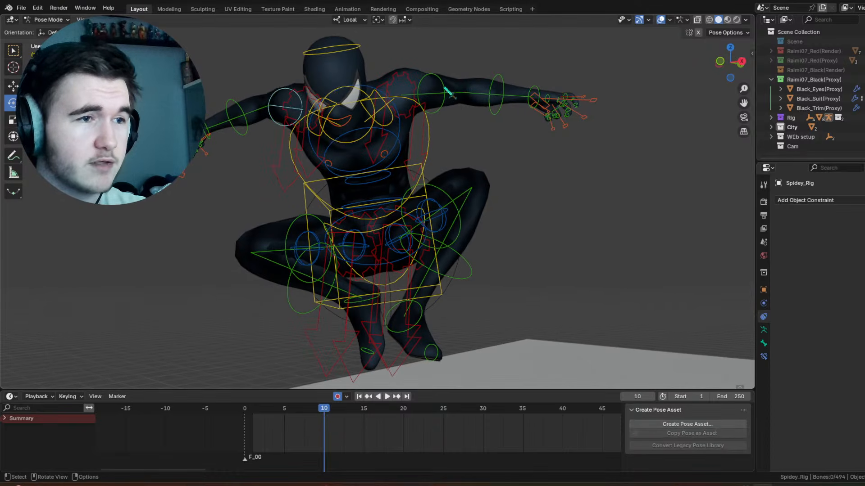
{"action": "left_click", "coordinate": [444, 88]}
{"action": "middle_click_drag", "start_coordinate": [445, 88], "coordinate": [464, 99]}
{"action": "left_click_drag", "start_coordinate": [472, 101], "coordinate": [446, 121]}
{"action": "left_click", "coordinate": [441, 72]}
{"action": "left_click", "coordinate": [473, 163]}
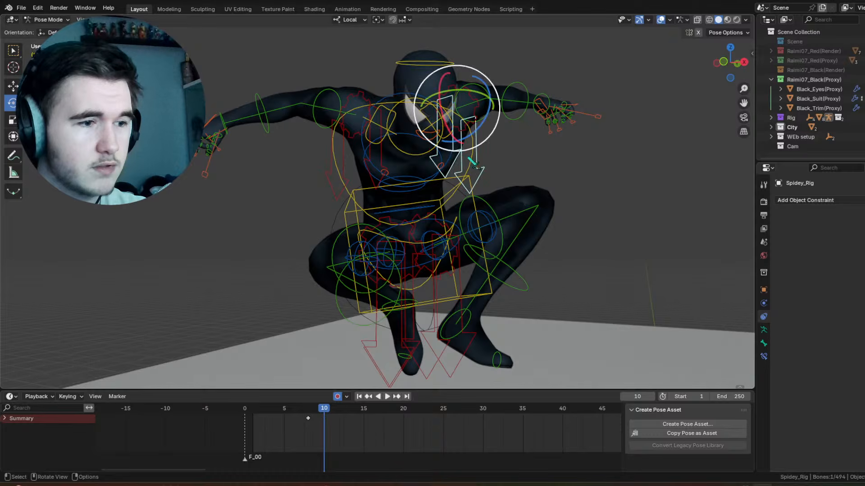
{"action": "left_click", "coordinate": [472, 159]}
{"action": "left_click_drag", "start_coordinate": [396, 237], "coordinate": [399, 242]}
Step: At frame 3, rotate the raised left leg's lower leg control -29.8° around local X
{"action": "mouse_move", "coordinate": [289, 415]}
{"action": "left_mouse_down"}
{"action": "mouse_move", "coordinate": [333, 410]}
{"action": "mouse_move", "coordinate": [246, 421]}
{"action": "mouse_move", "coordinate": [276, 426]}
{"action": "left_mouse_up"}
{"action": "middle_click_drag", "start_coordinate": [536, 223], "coordinate": [568, 224]}
{"action": "left_click", "coordinate": [624, 230]}
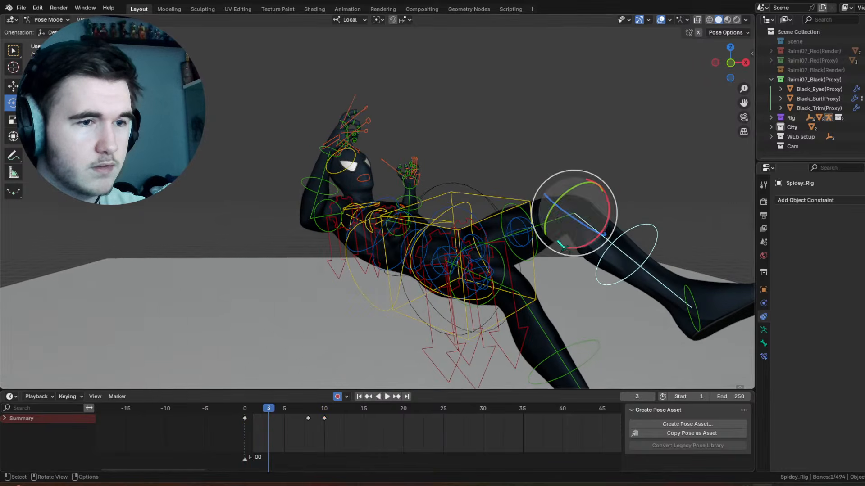
{"action": "left_click_drag", "start_coordinate": [609, 214], "coordinate": [610, 195]}
{"action": "middle_click_drag", "start_coordinate": [624, 197], "coordinate": [575, 209], "text": "shift"}
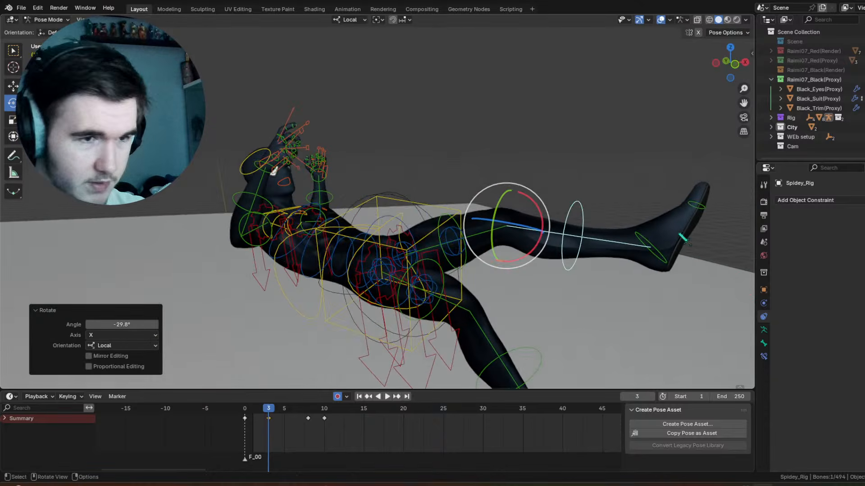
Step: Trackball-rotate the left foot control at frame 3 to adjust the angle of the raised foot
{"action": "left_click", "coordinate": [658, 240]}
{"action": "middle_click_drag", "start_coordinate": [696, 251], "coordinate": [631, 238]}
{"action": "key", "text": "r"}
{"action": "key", "text": "r"}
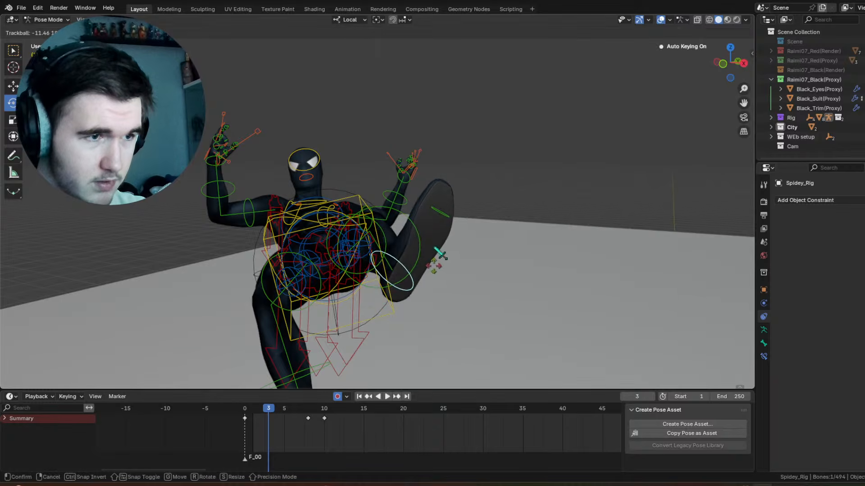
{"action": "left_click", "coordinate": [433, 267]}
{"action": "middle_click_drag", "start_coordinate": [433, 267], "coordinate": [434, 270]}
Step: Go to frame 0 and select the right foot's toe control
{"action": "left_click", "coordinate": [481, 266]}
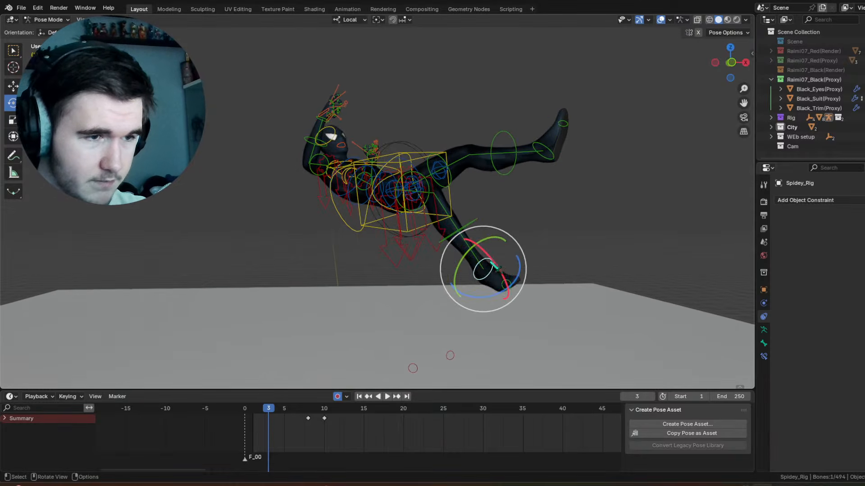
{"action": "left_click_drag", "start_coordinate": [269, 409], "coordinate": [247, 410]}
{"action": "left_click", "coordinate": [520, 148]}
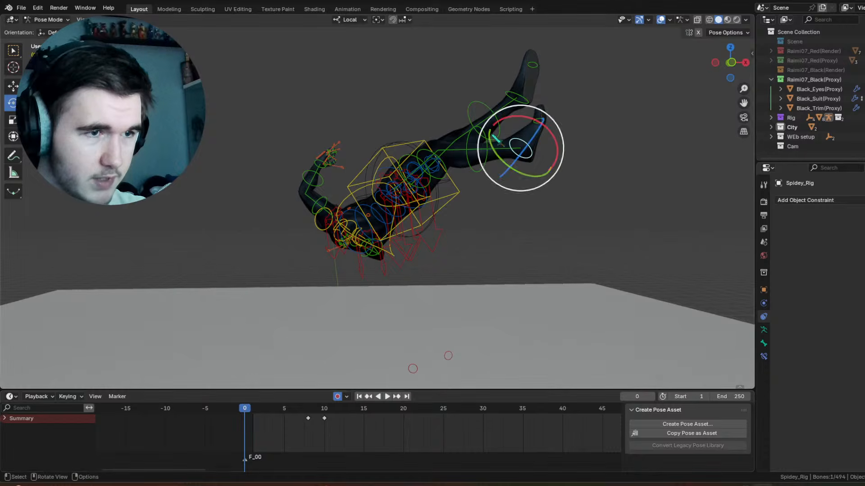
{"action": "left_click", "coordinate": [536, 122]}
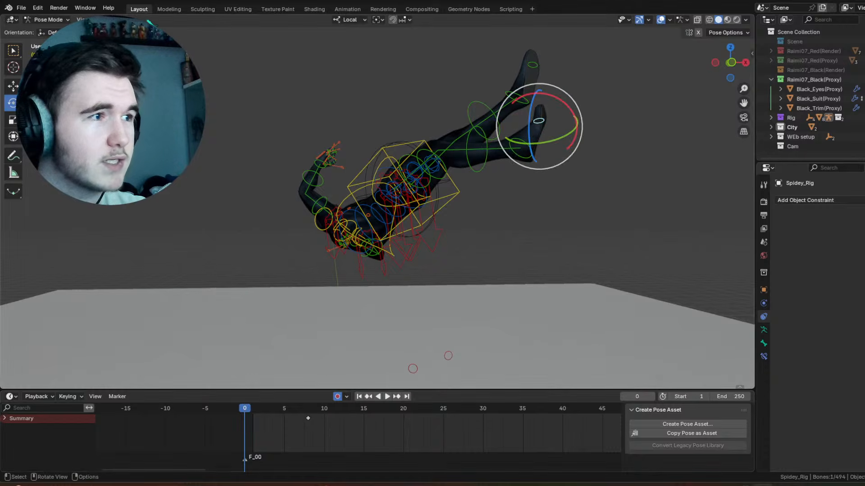
Step: Try to clear the right toe control's transform at frame 0
{"action": "left_click", "coordinate": [617, 130]}
{"action": "left_click", "coordinate": [542, 128]}
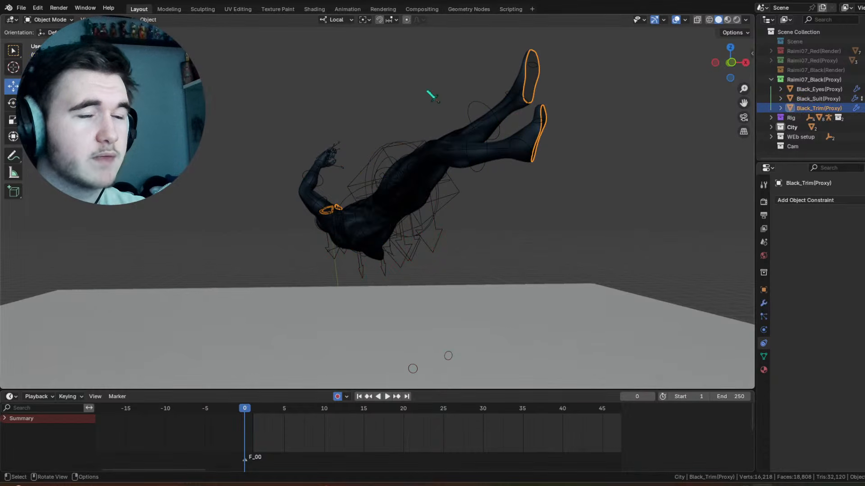
{"action": "left_click", "coordinate": [537, 123]}
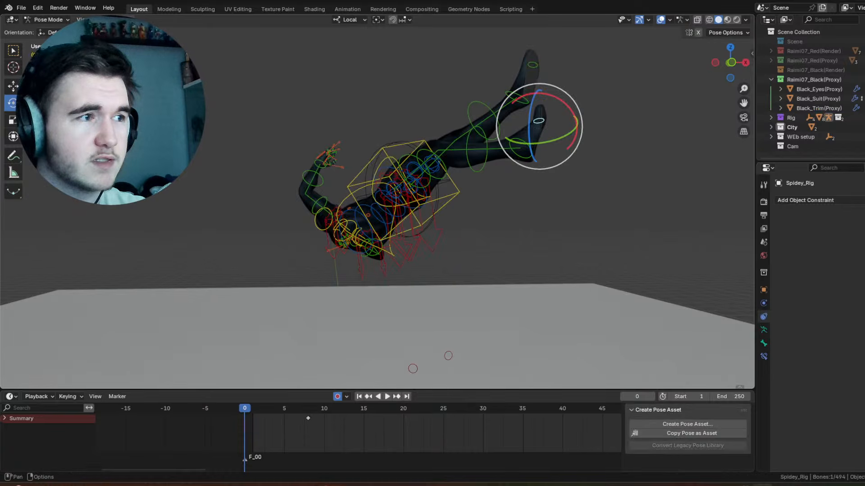
{"action": "left_click", "coordinate": [123, 20]}
{"action": "mouse_move", "coordinate": [183, 43]}
{"action": "left_click", "coordinate": [250, 52]}
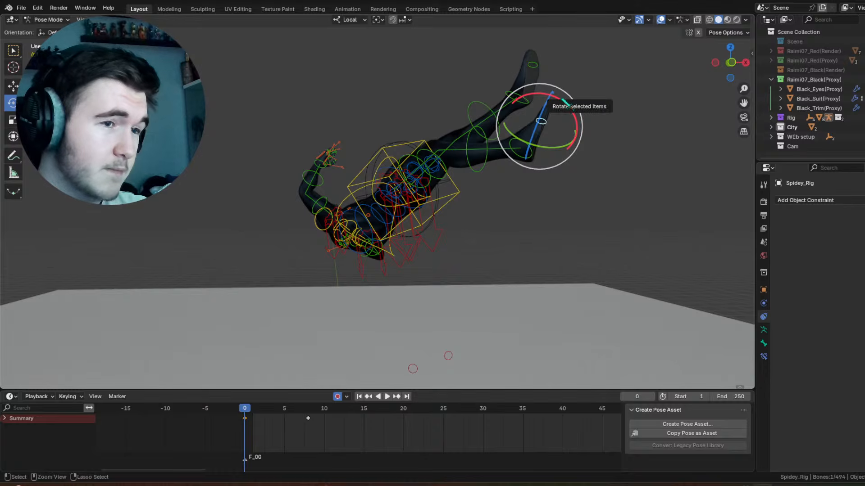
Step: Insert keyframes for the right toe control and the right foot control at frame 0
{"action": "right_click", "coordinate": [559, 129]}
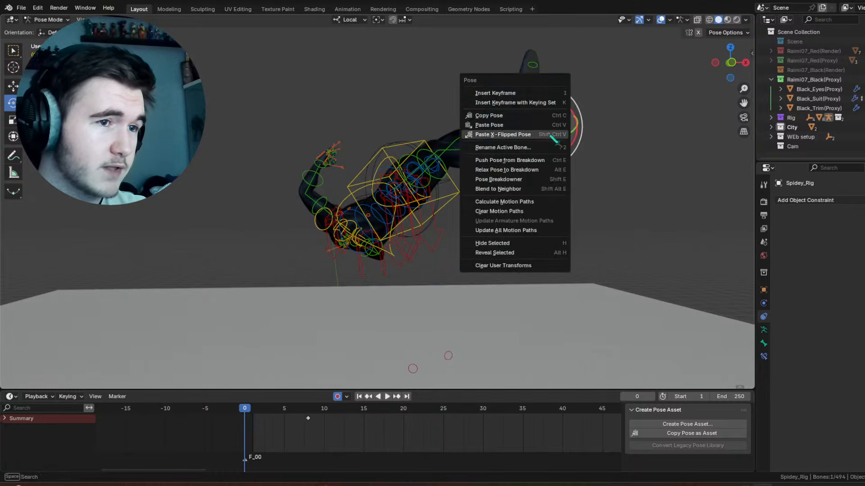
{"action": "left_click", "coordinate": [522, 93]}
{"action": "left_click", "coordinate": [510, 150]}
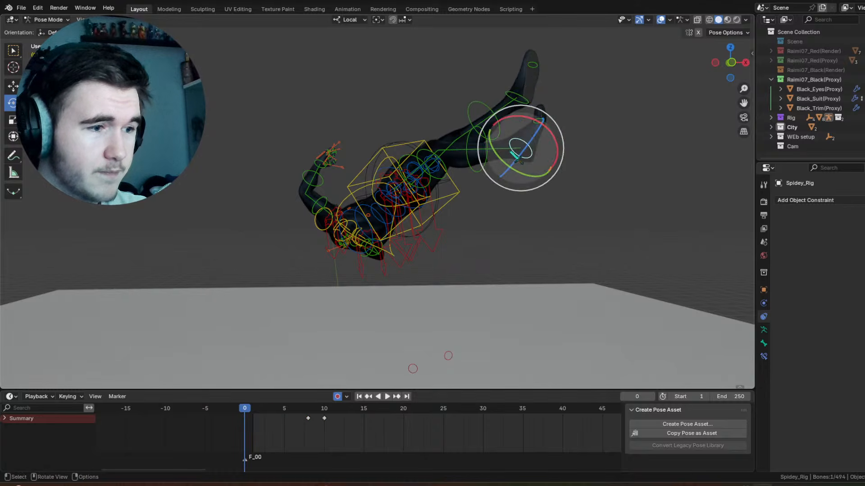
{"action": "right_click", "coordinate": [511, 147]}
{"action": "left_click", "coordinate": [511, 146]}
Step: At frame 3, rotate the right foot control -40.1° around local X
{"action": "left_click_drag", "start_coordinate": [249, 411], "coordinate": [268, 412]}
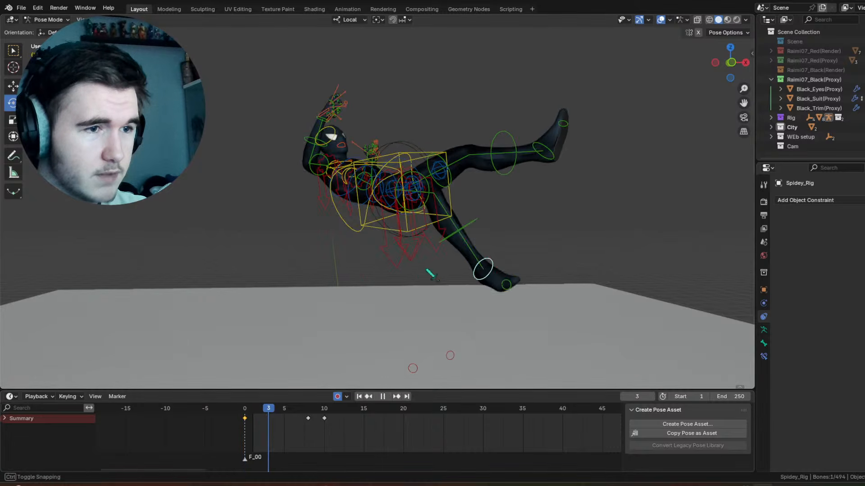
{"action": "left_click_drag", "start_coordinate": [485, 249], "coordinate": [453, 228]}
{"action": "middle_click_drag", "start_coordinate": [453, 227], "coordinate": [434, 266]}
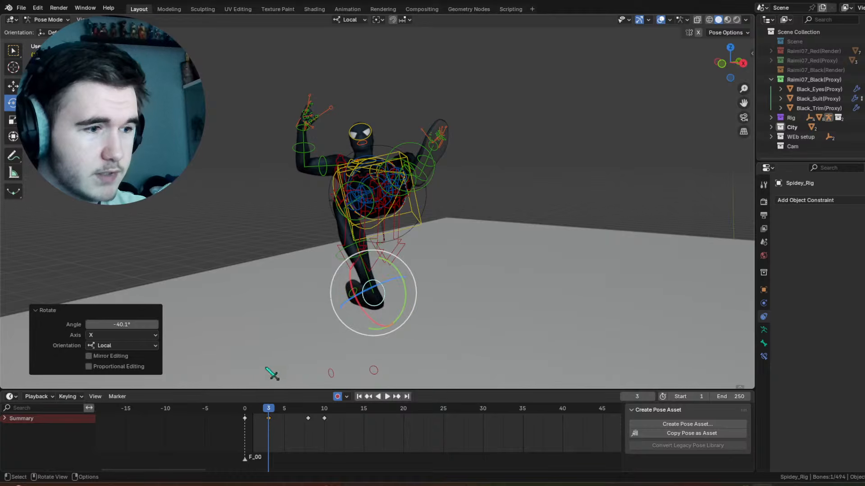
Step: Scrub to frame 3 and inspect the leg pose from the side with the viewport overlays hidden, then restore them
{"action": "left_click_drag", "start_coordinate": [246, 411], "coordinate": [269, 409]}
{"action": "middle_click_drag", "start_coordinate": [384, 260], "coordinate": [509, 228]}
{"action": "middle_click_drag", "start_coordinate": [543, 203], "coordinate": [489, 209], "text": "shift"}
{"action": "left_click", "coordinate": [660, 20]}
{"action": "scroll", "coordinate": [664, 28], "scroll_direction": "up", "scroll_amount": 5}
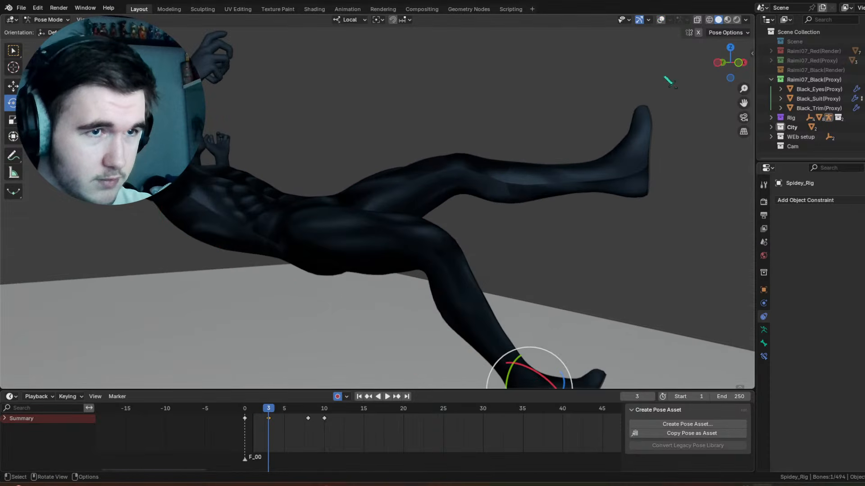
{"action": "left_click", "coordinate": [661, 20]}
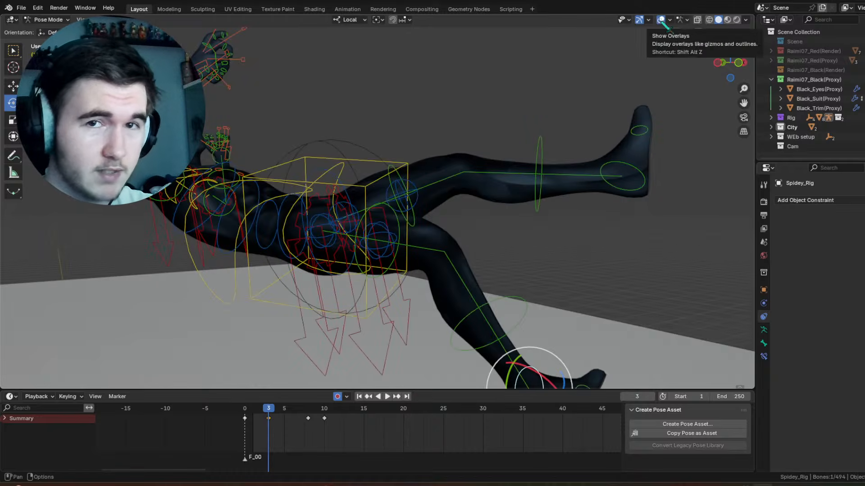
Step: Undo the last two changes, rotate the right lower leg control 22° around local X at frame 2, and play back the motion
{"action": "key", "text": "ctrl+z"}
{"action": "key", "text": "ctrl+z"}
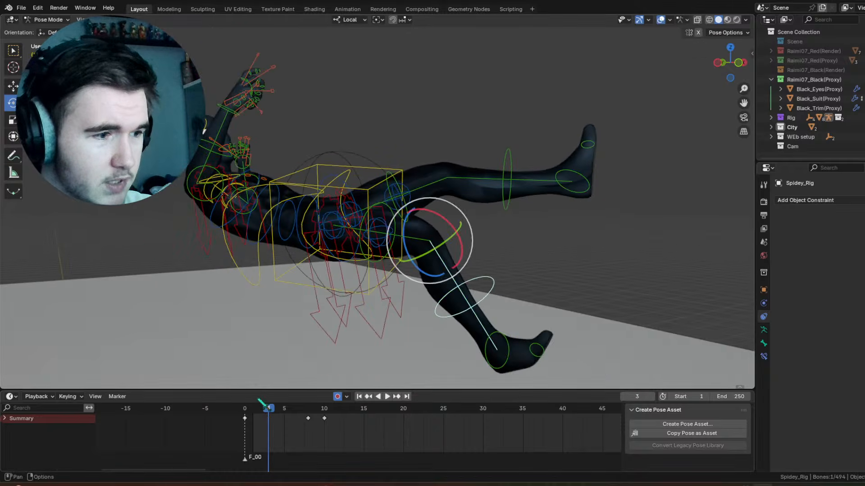
{"action": "mouse_move", "coordinate": [260, 408]}
{"action": "left_mouse_down"}
{"action": "mouse_move", "coordinate": [248, 409]}
{"action": "mouse_move", "coordinate": [265, 414]}
{"action": "mouse_move", "coordinate": [247, 413]}
{"action": "mouse_move", "coordinate": [319, 414]}
{"action": "mouse_move", "coordinate": [252, 413]}
{"action": "left_mouse_up"}
{"action": "key", "text": "r"}
{"action": "left_click", "coordinate": [468, 202]}
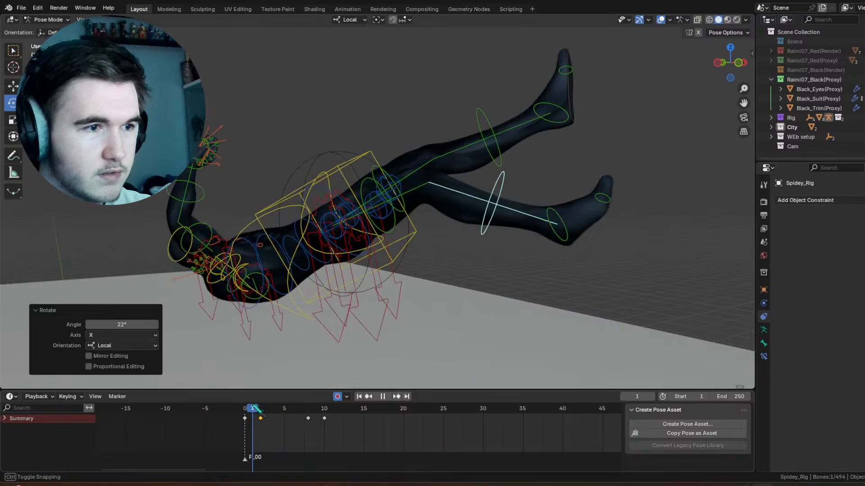
{"action": "key", "text": "space"}
{"action": "key", "text": "space"}
Step: At frame 15, trackball-rotate the right thigh control to adjust the crouched leg
{"action": "left_click_drag", "start_coordinate": [318, 419], "coordinate": [370, 412]}
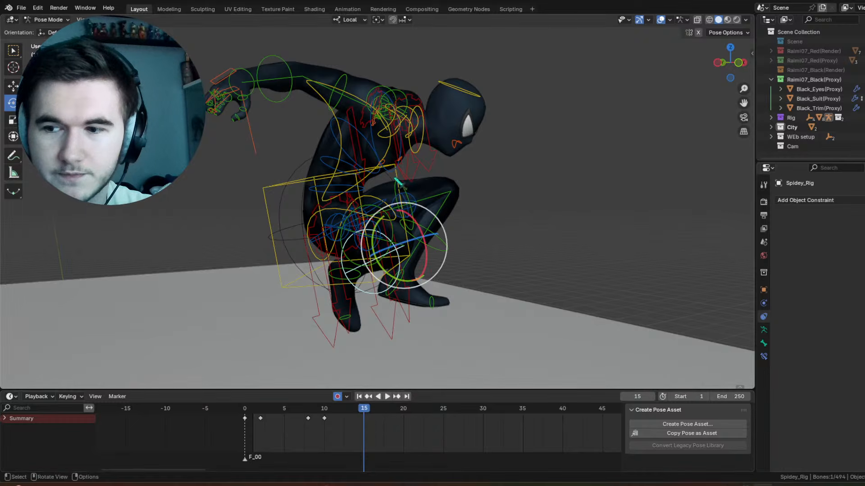
{"action": "middle_click_drag", "start_coordinate": [431, 182], "coordinate": [328, 200]}
{"action": "middle_click_drag", "start_coordinate": [328, 200], "coordinate": [387, 180], "text": "shift"}
{"action": "scroll", "coordinate": [387, 181], "scroll_direction": "up", "scroll_amount": 2}
{"action": "left_click", "coordinate": [337, 178]}
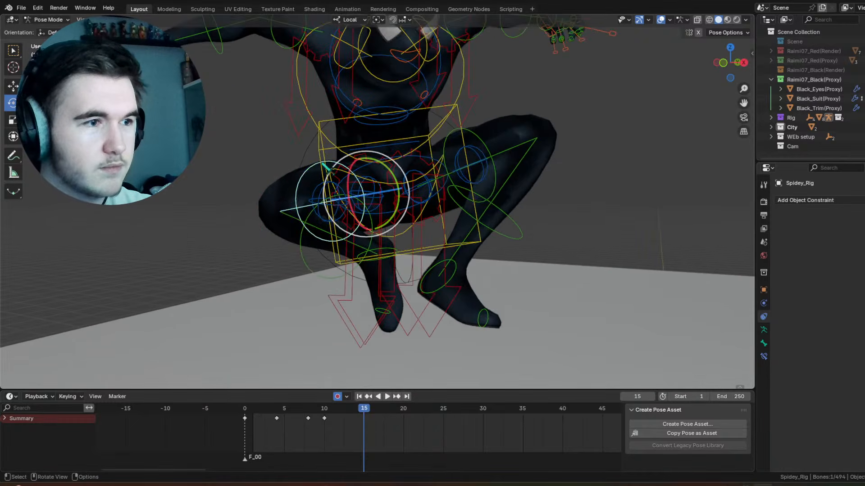
{"action": "key", "text": "r"}
{"action": "key", "text": "r"}
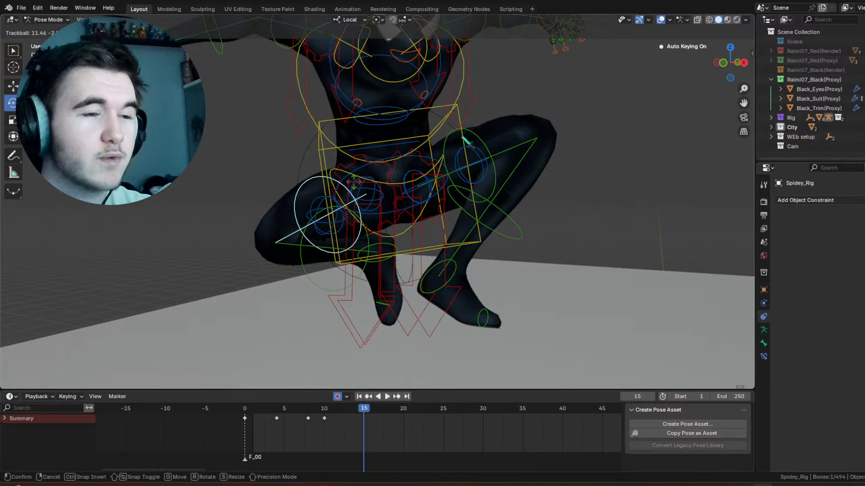
{"action": "left_click", "coordinate": [468, 142]}
Step: At frame 15, trackball-rotate the left thigh control and rotate the left lower leg control around local X
{"action": "left_click", "coordinate": [470, 143]}
{"action": "key", "text": "r"}
{"action": "key", "text": "r"}
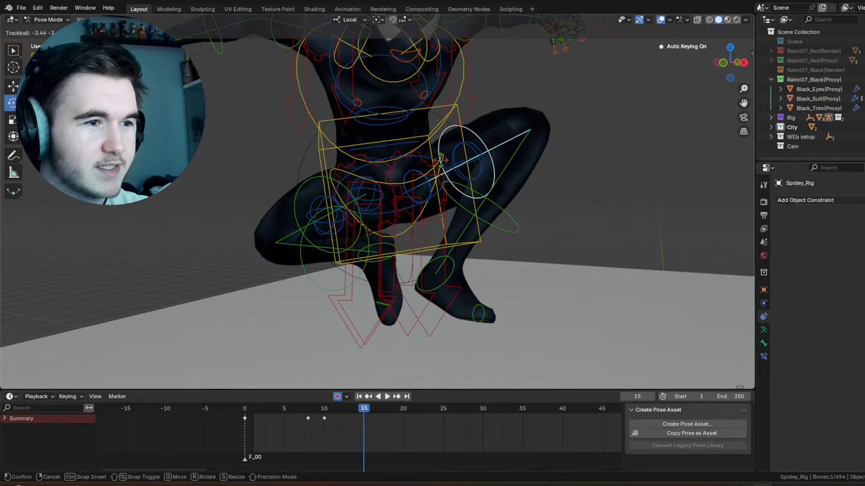
{"action": "left_click", "coordinate": [501, 208]}
{"action": "left_click", "coordinate": [504, 205]}
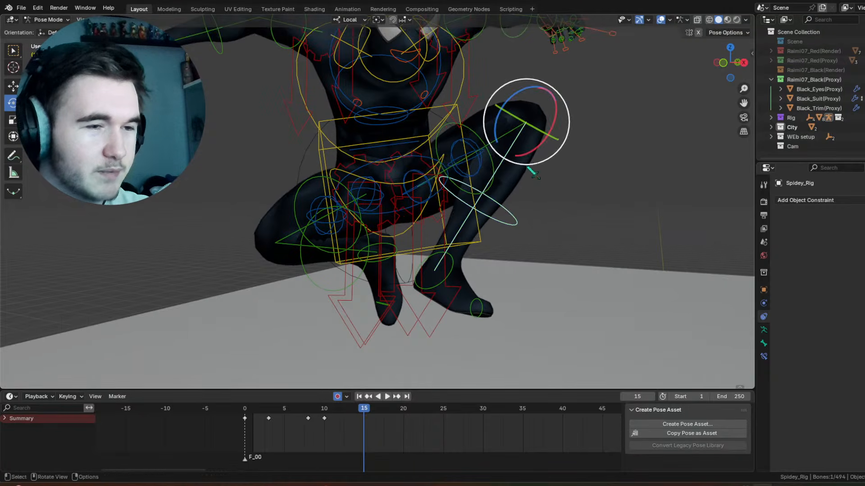
{"action": "key", "text": "r"}
{"action": "key", "text": "x"}
{"action": "left_click", "coordinate": [500, 243]}
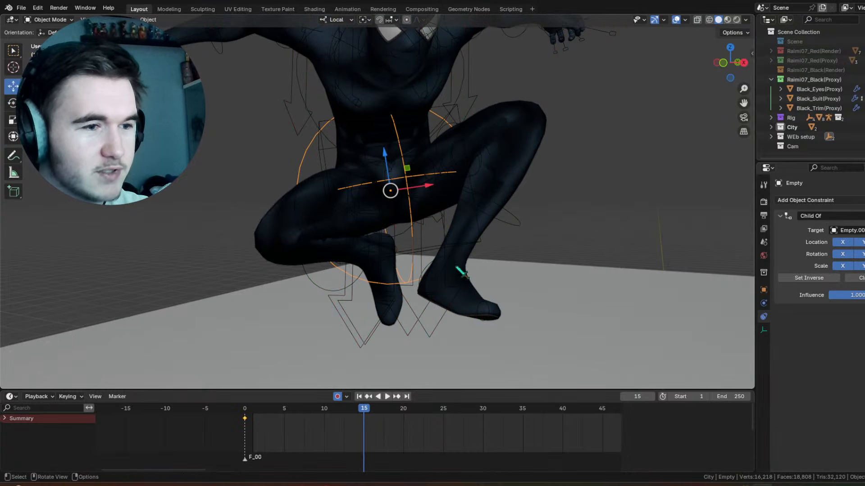
Step: Rotate the left foot control 11.4° around view Z and trackball-rotate it by 1.72° and -9.17°
{"action": "left_click", "coordinate": [457, 271]}
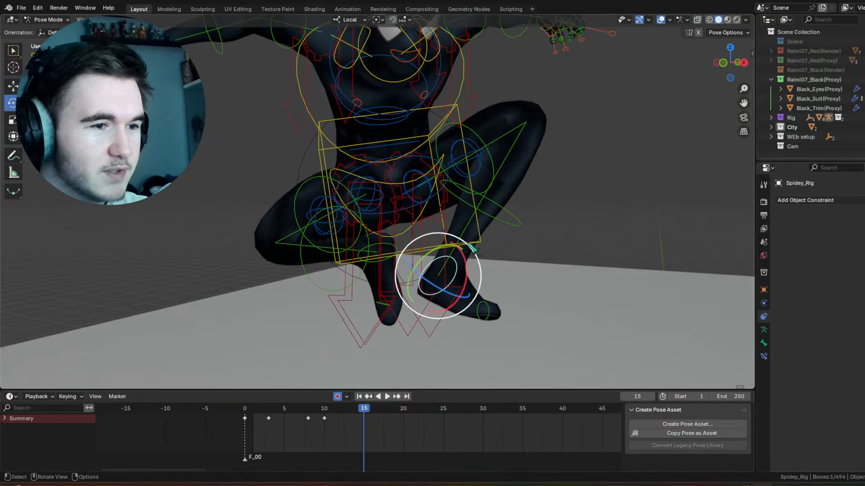
{"action": "left_click_drag", "start_coordinate": [478, 239], "coordinate": [471, 246]}
{"action": "left_click", "coordinate": [470, 247]}
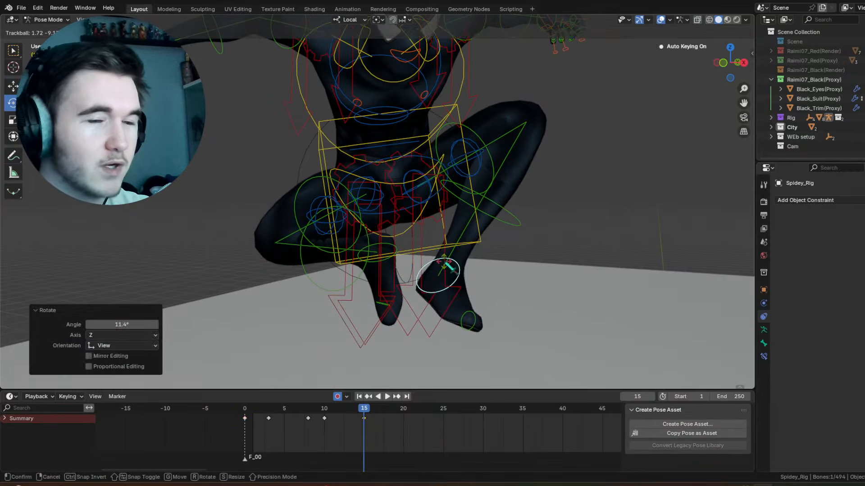
{"action": "key", "text": "r"}
{"action": "key", "text": "r"}
{"action": "left_click", "coordinate": [452, 268]}
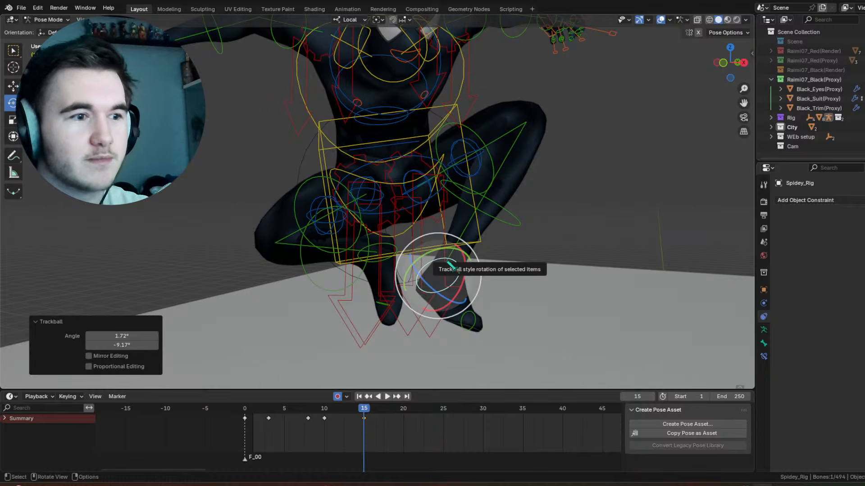
Step: Rotate the right foot control and trackball-rotate the upper torso control by 4.01° and -1.72°
{"action": "left_click", "coordinate": [391, 253]}
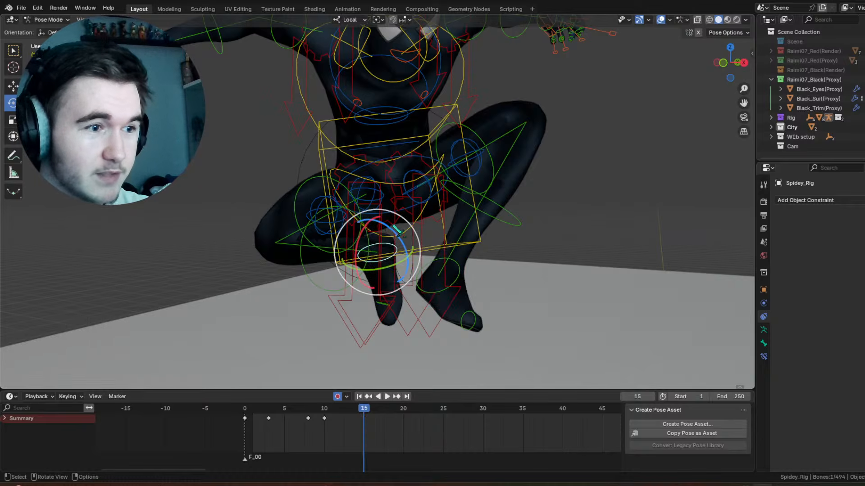
{"action": "left_click_drag", "start_coordinate": [397, 231], "coordinate": [373, 243]}
{"action": "left_click", "coordinate": [423, 173]}
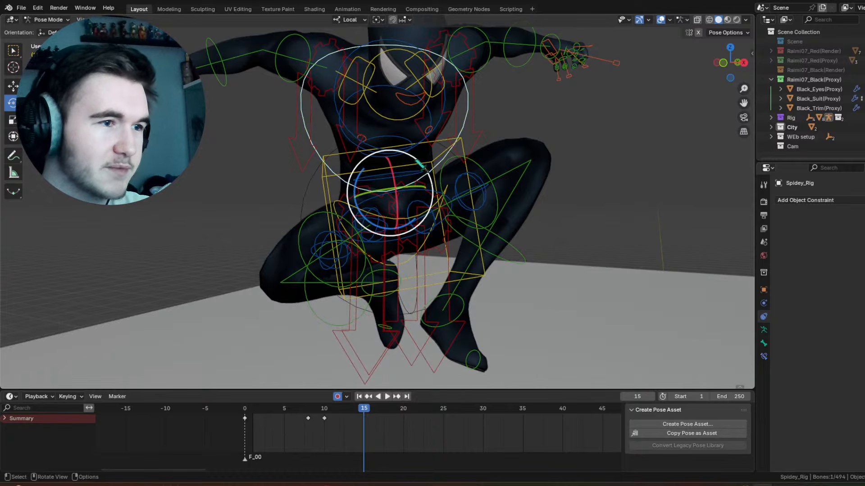
{"action": "left_click_drag", "start_coordinate": [422, 165], "coordinate": [453, 96]}
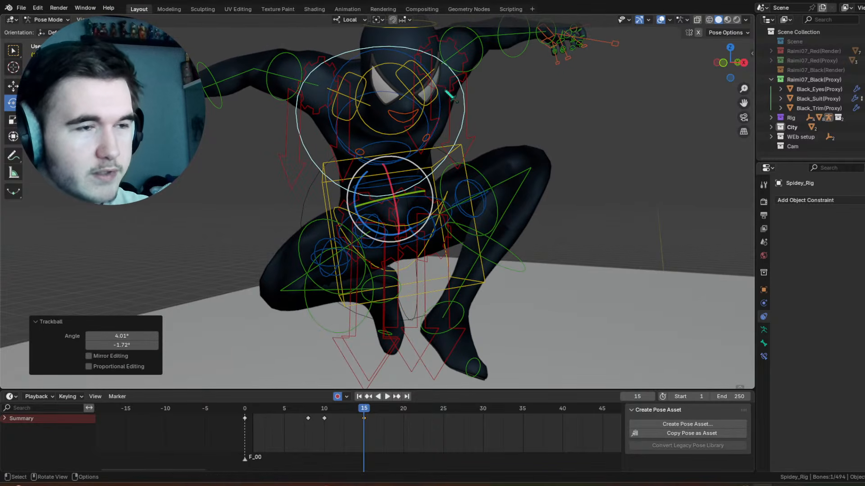
Step: Rotate the left forearm control -1.98° around local X and trackball-rotate the left hand control by 19.5°
{"action": "left_click", "coordinate": [480, 61]}
{"action": "left_click_drag", "start_coordinate": [448, 71], "coordinate": [467, 58]}
{"action": "left_click", "coordinate": [508, 72]}
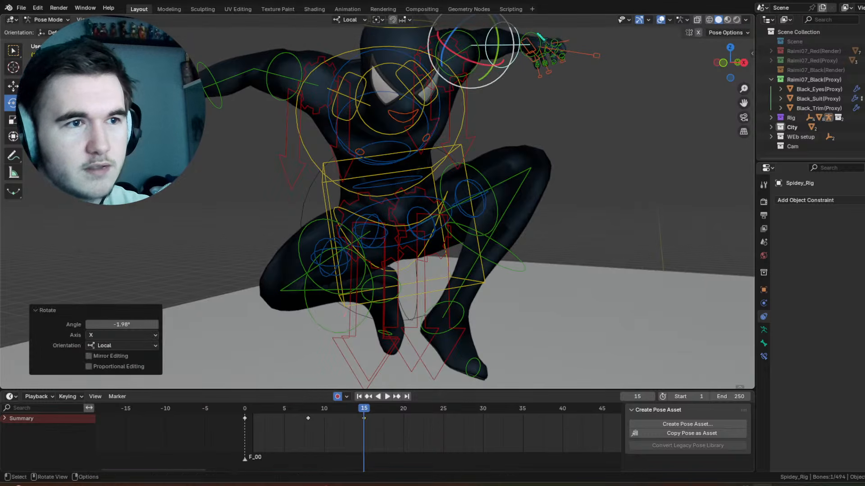
{"action": "left_click", "coordinate": [538, 34]}
{"action": "left_click_drag", "start_coordinate": [536, 38], "coordinate": [534, 51]}
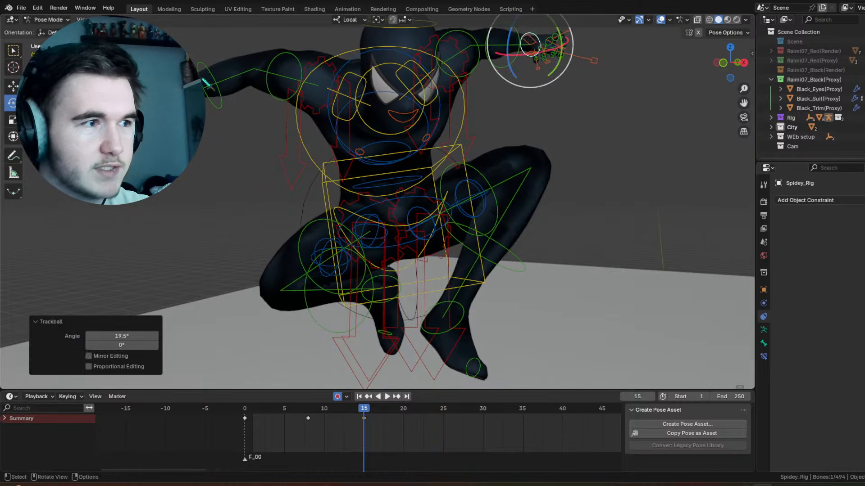
Step: Rotate the right forearm control -10.5° around local X and trackball-rotate the right hand control by 32.7° and -1.15°
{"action": "left_click", "coordinate": [234, 84]}
{"action": "left_click_drag", "start_coordinate": [280, 79], "coordinate": [275, 85]}
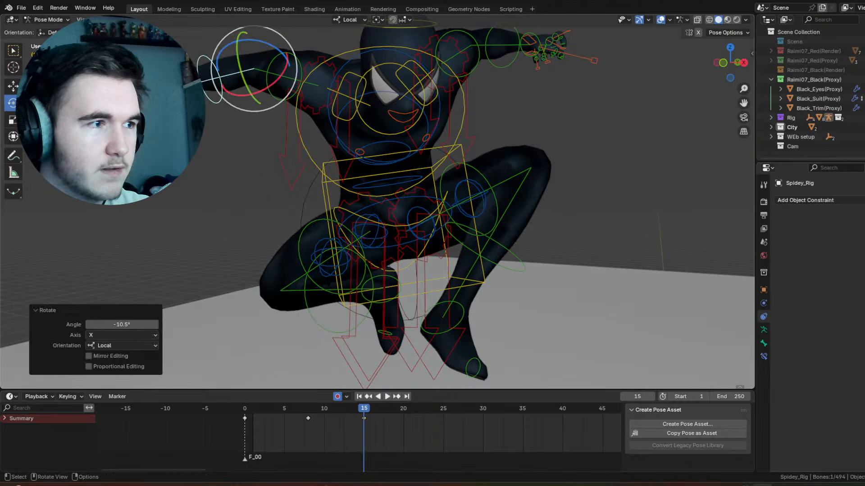
{"action": "left_click", "coordinate": [165, 90]}
{"action": "left_click_drag", "start_coordinate": [167, 88], "coordinate": [173, 107]}
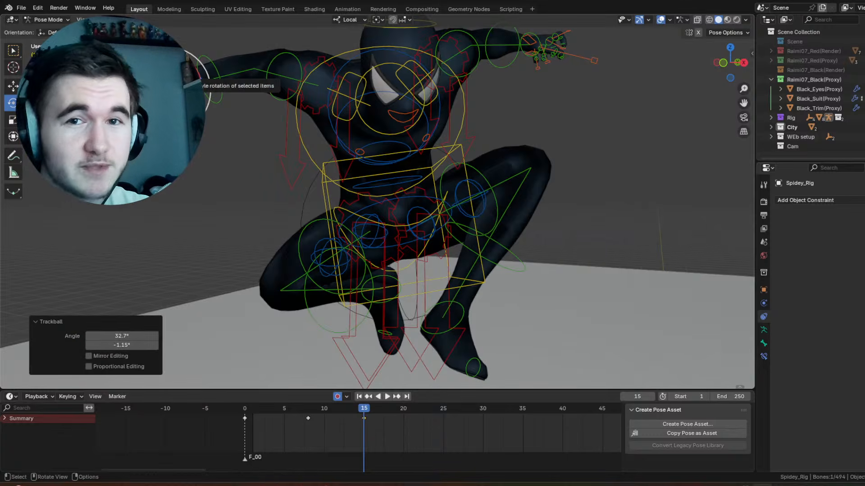
Step: Trackball-rotate the head control by 10.3° and -0.573° at frame 15
{"action": "scroll", "coordinate": [381, 79], "scroll_direction": "down", "scroll_amount": 1}
{"action": "left_click", "coordinate": [406, 66]}
{"action": "middle_click_drag", "start_coordinate": [407, 67], "coordinate": [400, 100]}
{"action": "left_click_drag", "start_coordinate": [407, 95], "coordinate": [401, 94]}
{"action": "left_click_drag", "start_coordinate": [497, 146], "coordinate": [496, 146]}
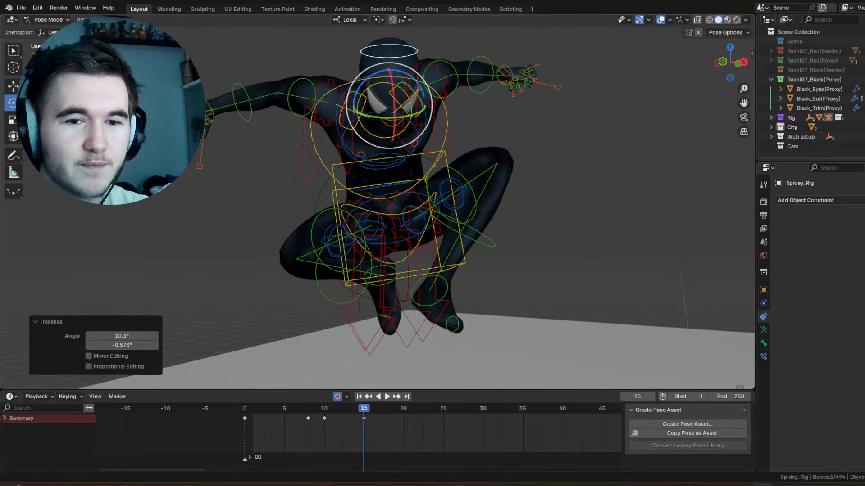
Step: Scrub to frame 13 to inspect the settling motion with the viewport overlays hidden, and restore the overlays
{"action": "key", "text": "shift+alt+z"}
{"action": "middle_click_drag", "start_coordinate": [497, 147], "coordinate": [489, 185]}
{"action": "left_click_drag", "start_coordinate": [313, 411], "coordinate": [349, 409]}
{"action": "left_click", "coordinate": [660, 21]}
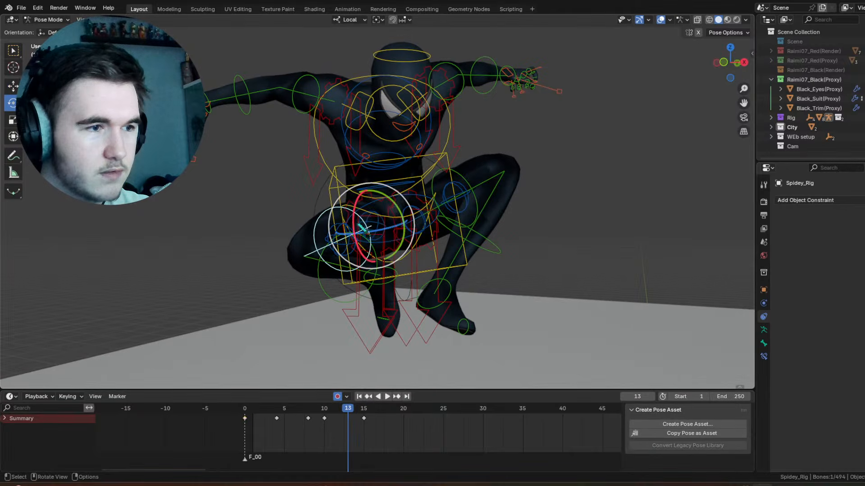
Step: Try a trackball rotation of the right thigh control at frame 13, scrub over it, and undo it
{"action": "key", "text": "r"}
{"action": "key", "text": "r"}
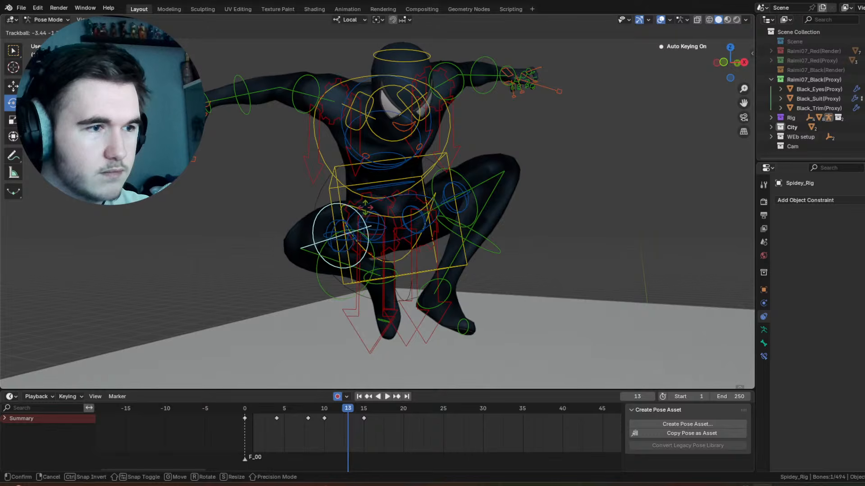
{"action": "left_click", "coordinate": [364, 210]}
{"action": "left_click_drag", "start_coordinate": [326, 409], "coordinate": [350, 423]}
{"action": "key", "text": "ctrl+z"}
Step: Try trackball-rotating the right thigh control by -2.86° and -2.29° at frame 13, move its key to frame 12, and delete that key
{"action": "key", "text": "r"}
{"action": "key", "text": "r"}
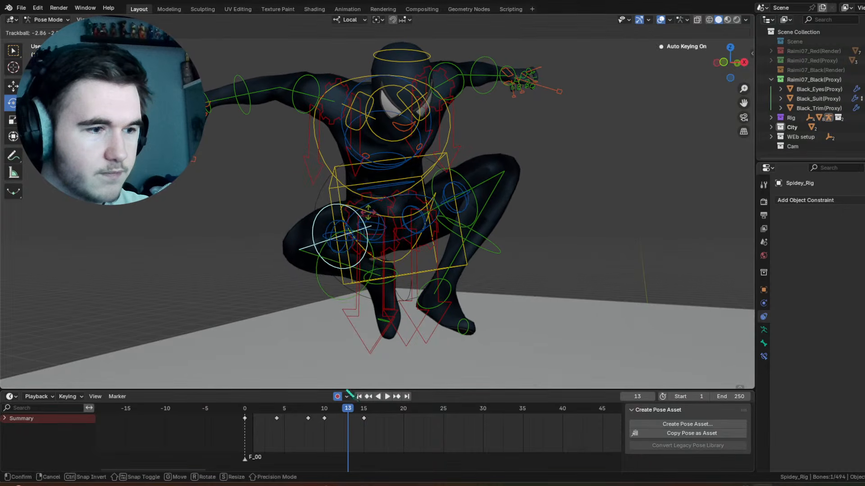
{"action": "left_click", "coordinate": [349, 393]}
{"action": "key", "text": "space"}
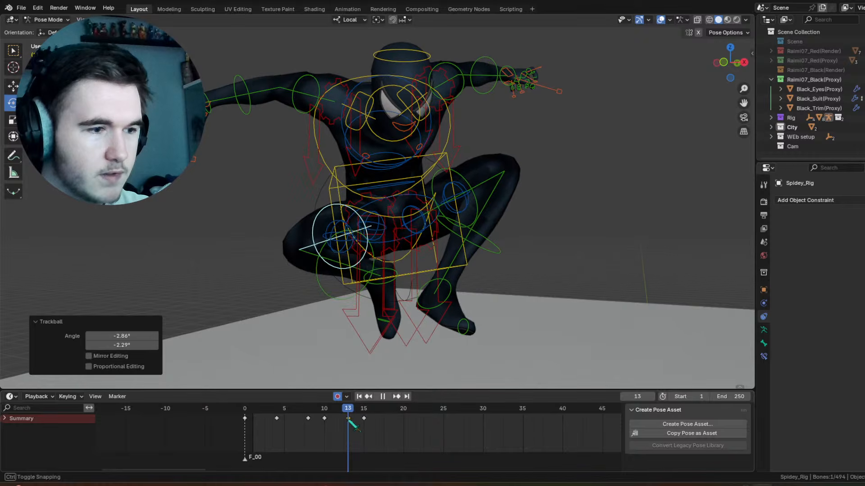
{"action": "left_click_drag", "start_coordinate": [348, 419], "coordinate": [329, 417]}
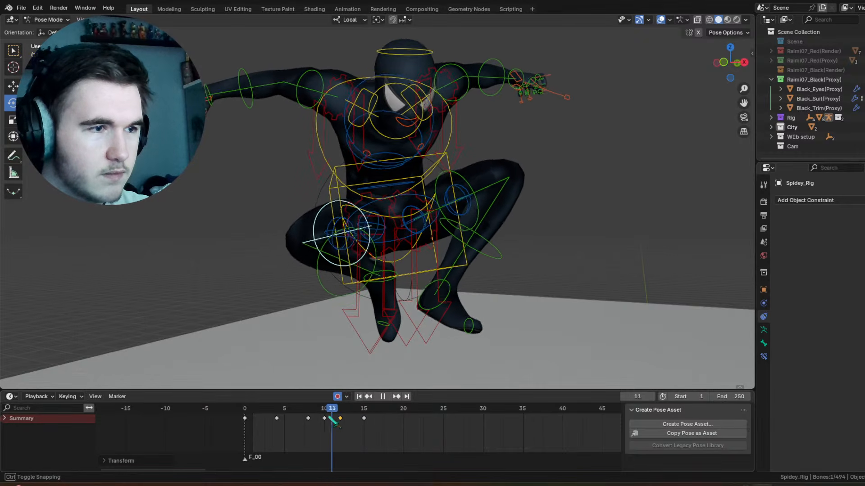
{"action": "key", "text": "space"}
{"action": "right_click", "coordinate": [356, 421]}
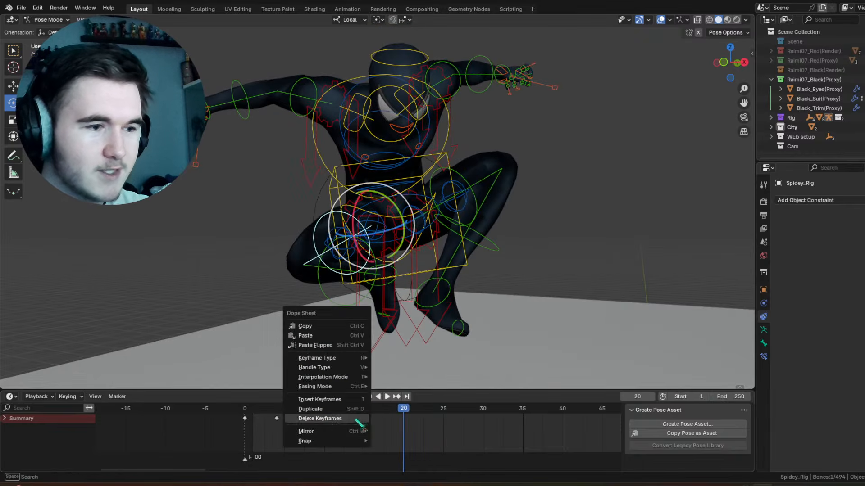
{"action": "left_click", "coordinate": [356, 418]}
Step: At frame 15, trackball-rotate the right thigh control by -9.17° and play back the motion
{"action": "left_click", "coordinate": [364, 410]}
{"action": "key", "text": "r"}
{"action": "key", "text": "r"}
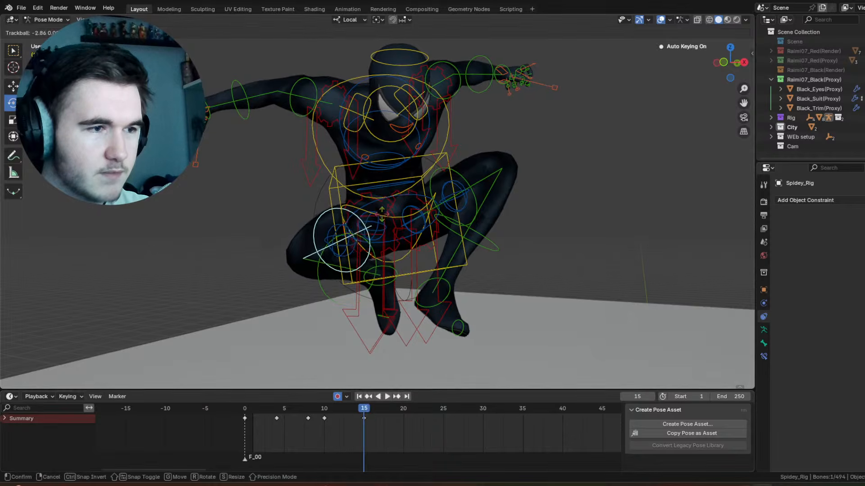
{"action": "left_click", "coordinate": [372, 366]}
{"action": "key", "text": "space"}
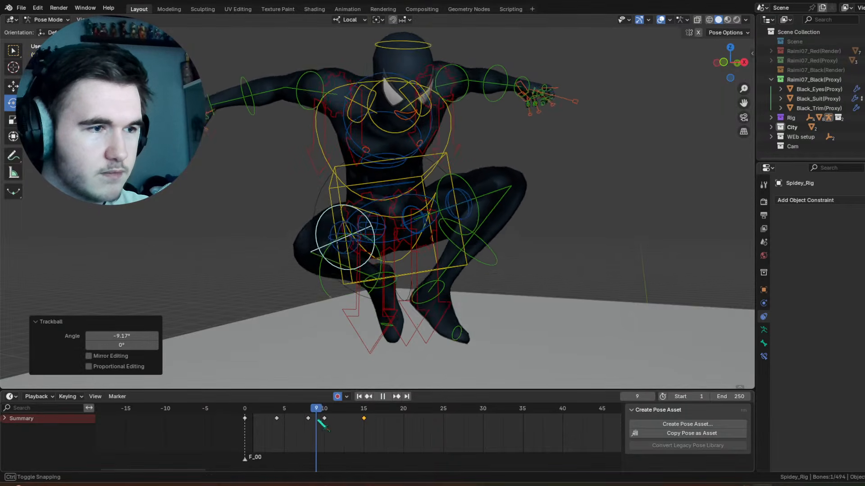
Step: Move the right thigh's frame 15 key to frame 16, trackball-rotate the thigh at frame 12, and play back from frame 0
{"action": "left_click_drag", "start_coordinate": [338, 422], "coordinate": [372, 419]}
{"action": "key", "text": "r"}
{"action": "key", "text": "r"}
{"action": "left_click", "coordinate": [376, 210]}
{"action": "key", "text": "space"}
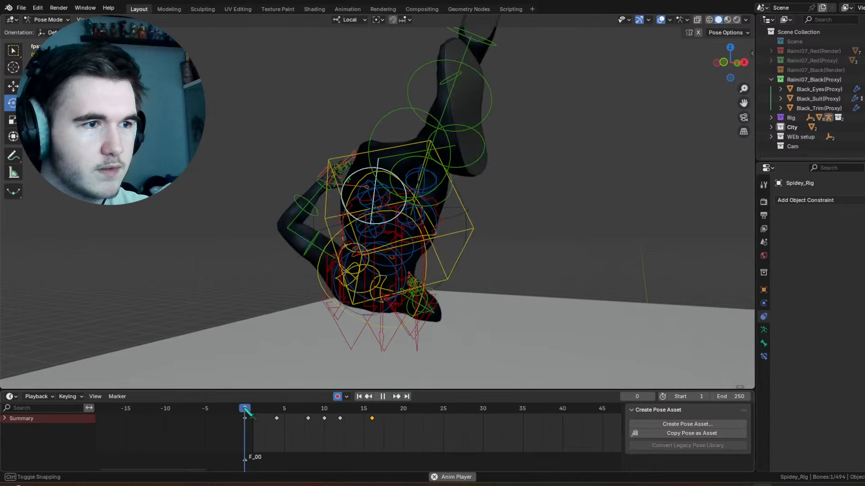
{"action": "key", "text": "space"}
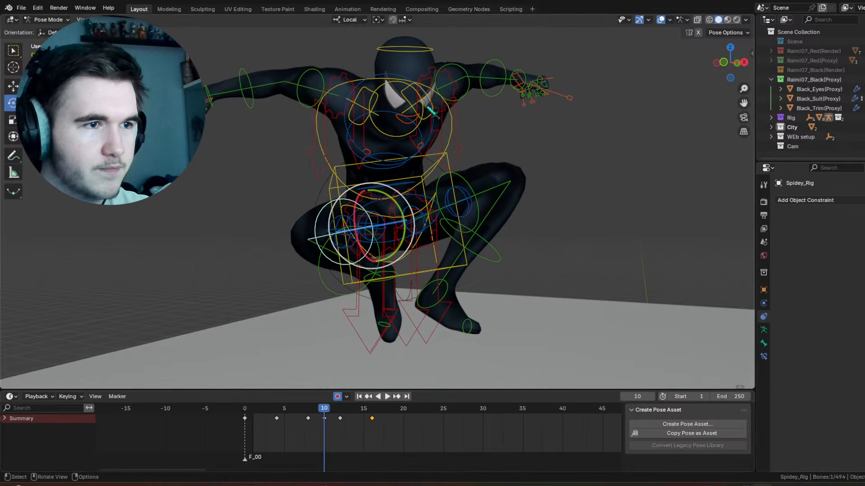
Step: Scrub to frame 4 and inspect the pose with the viewport overlays hidden, and restore the overlays
{"action": "left_click", "coordinate": [465, 67]}
{"action": "left_click", "coordinate": [660, 20]}
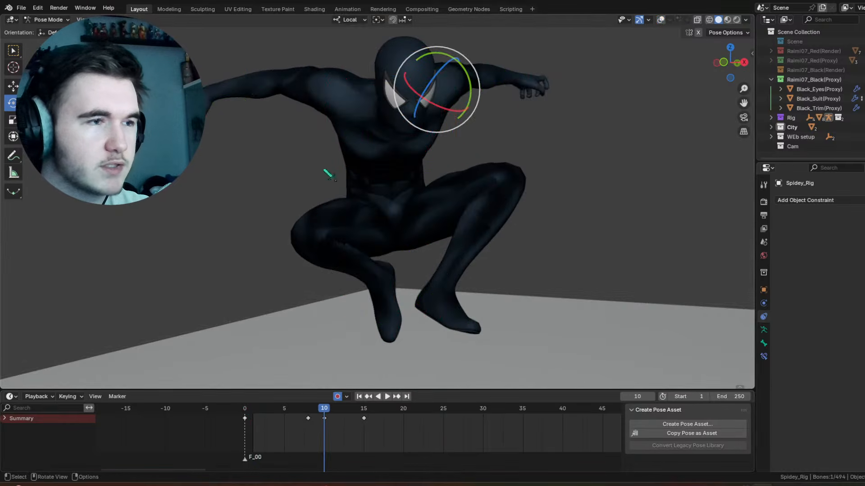
{"action": "left_click_drag", "start_coordinate": [252, 417], "coordinate": [277, 417]}
{"action": "left_click", "coordinate": [660, 20]}
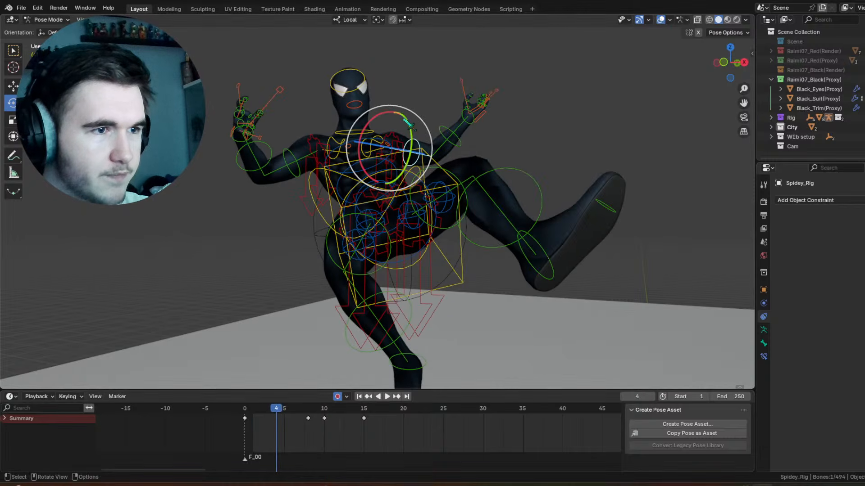
Step: At frame 4, rotate the left forearm control about 34° around local X
{"action": "left_click", "coordinate": [444, 129]}
{"action": "key", "text": "r"}
{"action": "key", "text": "x"}
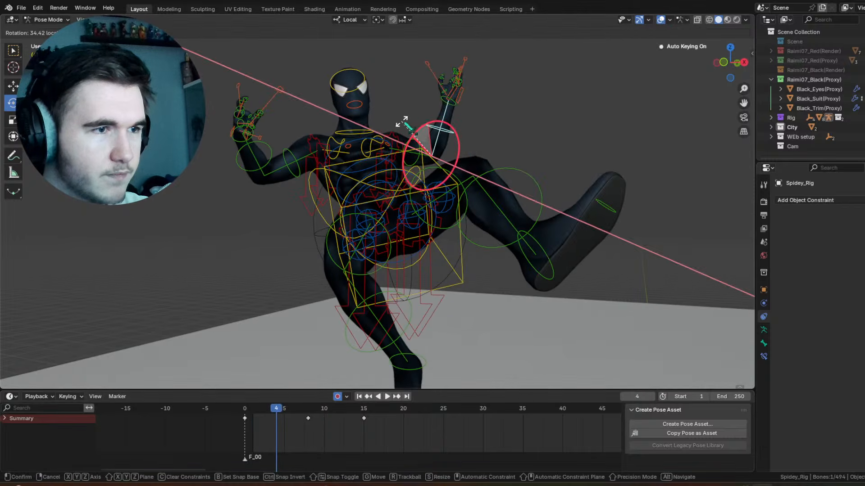
{"action": "left_click", "coordinate": [446, 108]}
Step: Trackball-rotate the left hand control by -42.4° and -8.02° at frame 4
{"action": "left_click", "coordinate": [447, 105]}
{"action": "key", "text": "r"}
{"action": "key", "text": "r"}
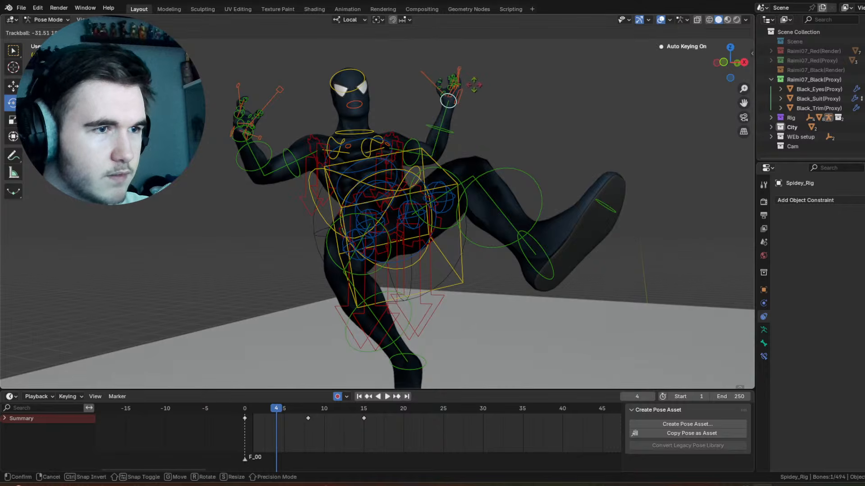
{"action": "left_click", "coordinate": [452, 77]}
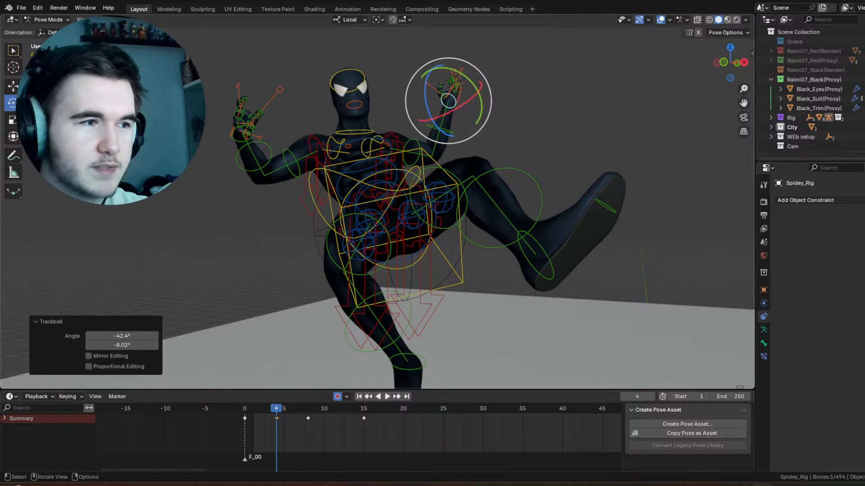
Step: At frame 4, trackball-rotate the right hand control and rotate the right forearm control 28.5° around local X
{"action": "left_click", "coordinate": [246, 135]}
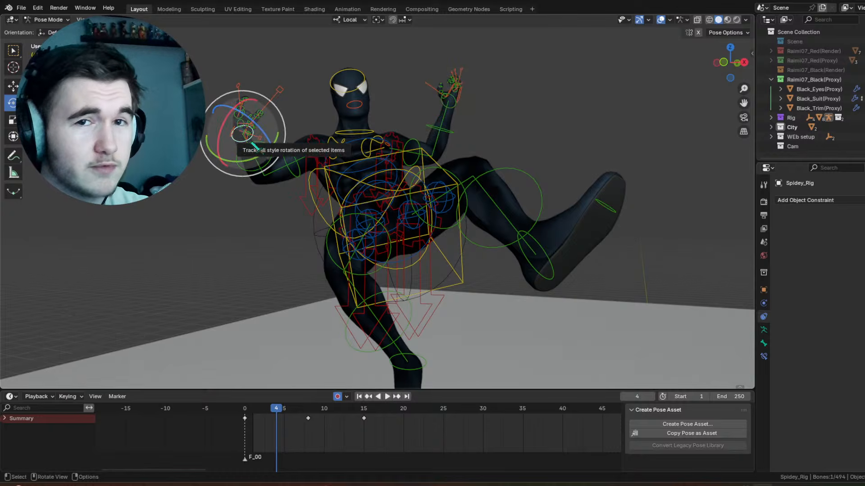
{"action": "left_click_drag", "start_coordinate": [258, 125], "coordinate": [230, 108]}
{"action": "left_click", "coordinate": [270, 158]}
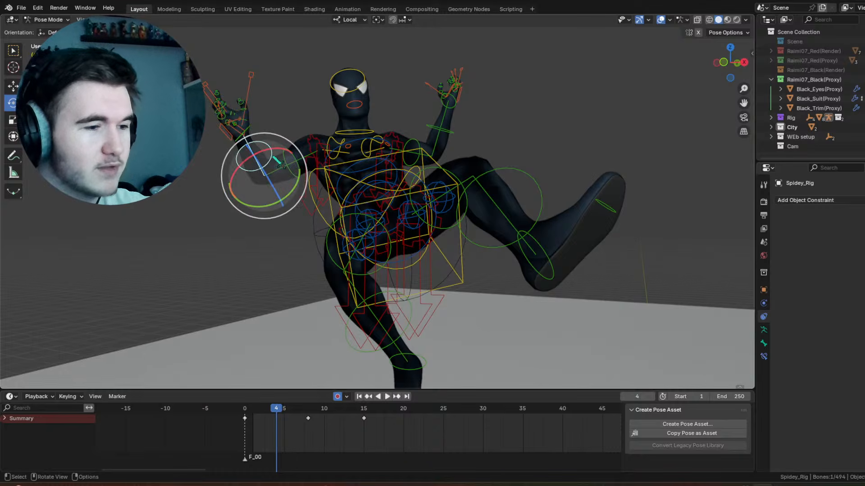
{"action": "left_click_drag", "start_coordinate": [289, 159], "coordinate": [302, 155]}
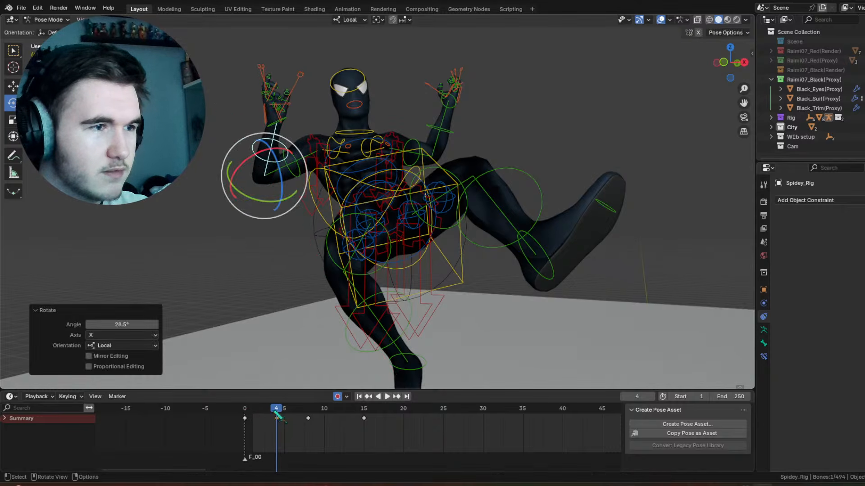
Step: At frame 6, trackball-rotate the right upper arm control, and the right hand control by 26.4° and 20.1°
{"action": "left_click_drag", "start_coordinate": [244, 408], "coordinate": [292, 410]}
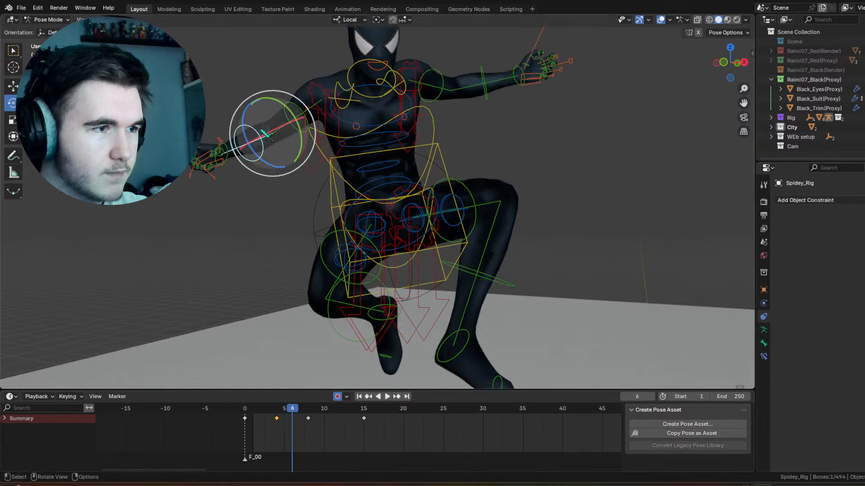
{"action": "left_click", "coordinate": [309, 103]}
{"action": "key", "text": "r"}
{"action": "key", "text": "r"}
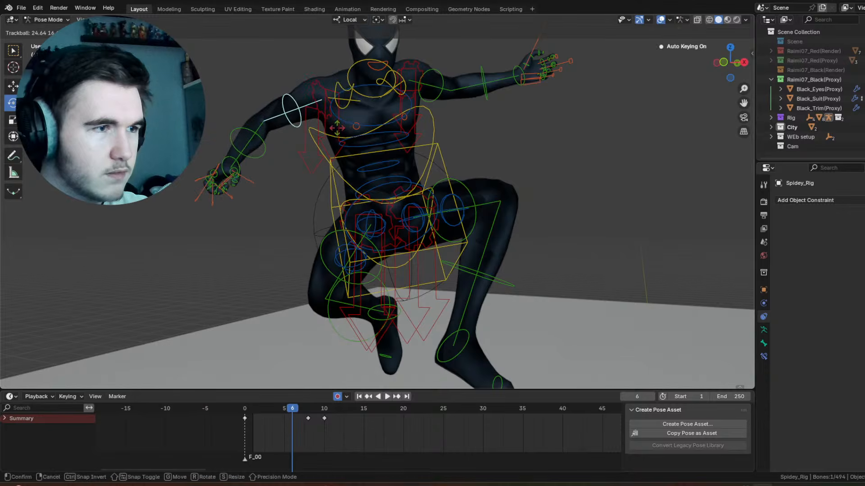
{"action": "left_click", "coordinate": [230, 161]}
{"action": "left_click", "coordinate": [229, 162]}
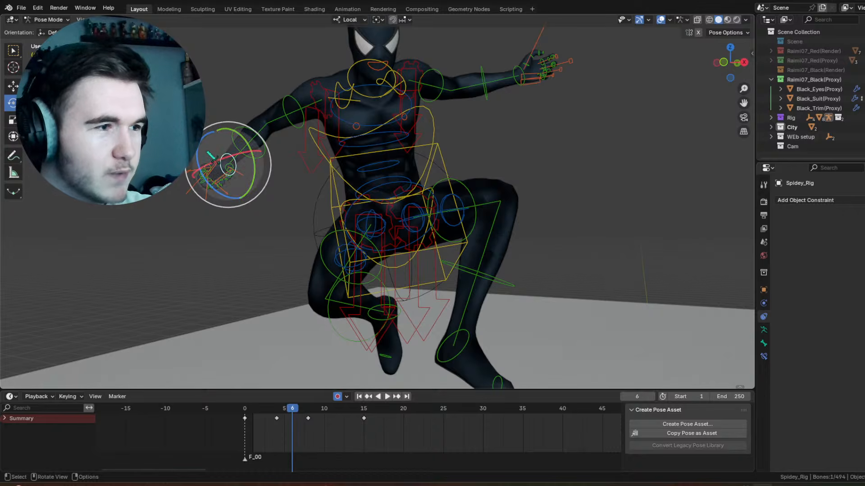
{"action": "left_click_drag", "start_coordinate": [225, 169], "coordinate": [243, 188]}
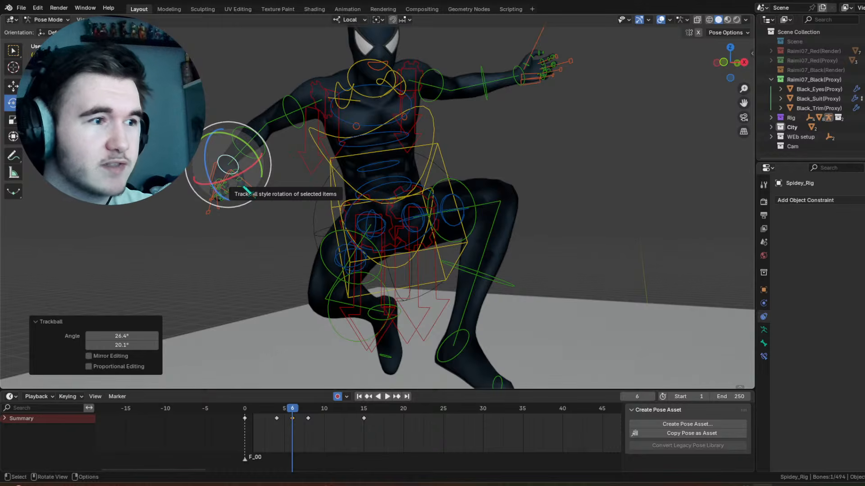
Step: At frame 6, rotate the right hand control 31.6° around local Y and rotate the left shoulder control to lower the left arm
{"action": "left_click_drag", "start_coordinate": [227, 134], "coordinate": [241, 142]}
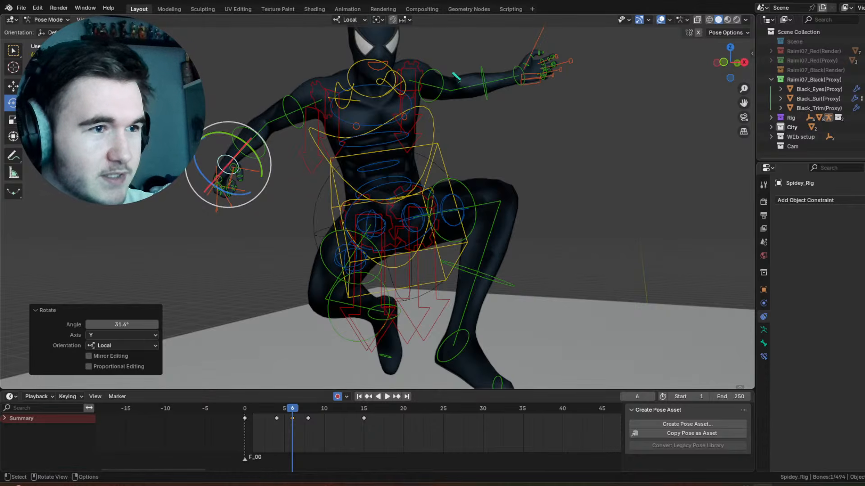
{"action": "left_click", "coordinate": [440, 92]}
{"action": "left_click_drag", "start_coordinate": [440, 92], "coordinate": [413, 102]}
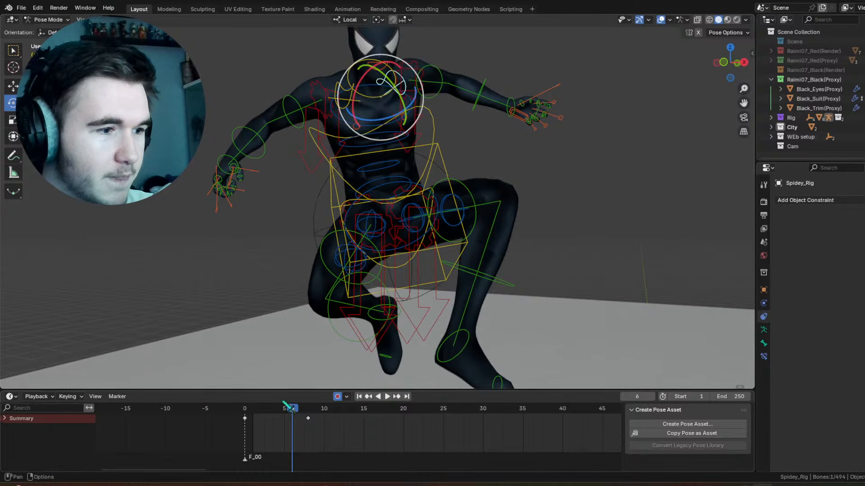
Step: At frame 4, trackball-rotate the left shoulder control by 6.3° and -2.86°, and rotate the left upper arm control around local Y
{"action": "mouse_move", "coordinate": [292, 408]}
{"action": "left_mouse_down"}
{"action": "mouse_move", "coordinate": [249, 411]}
{"action": "mouse_move", "coordinate": [277, 410]}
{"action": "left_mouse_up"}
{"action": "middle_click_drag", "start_coordinate": [459, 128], "coordinate": [418, 164]}
{"action": "left_click_drag", "start_coordinate": [418, 163], "coordinate": [423, 157]}
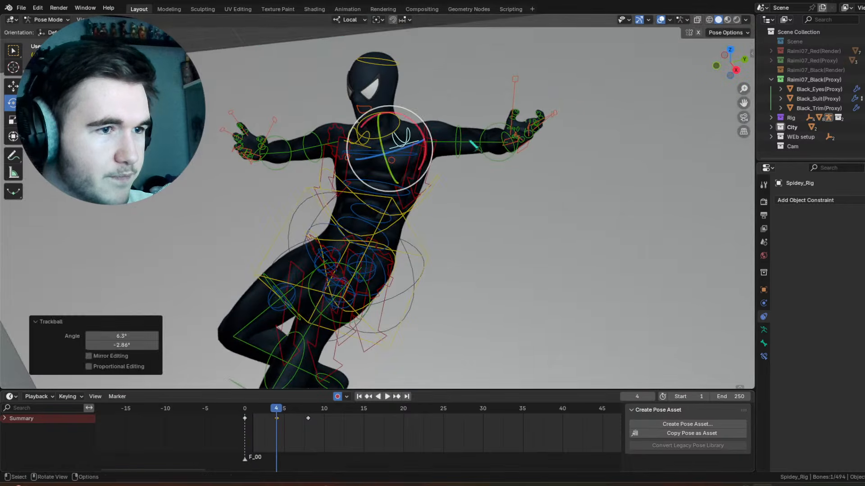
{"action": "left_click", "coordinate": [459, 131]}
{"action": "key", "text": "r"}
{"action": "key", "text": "y"}
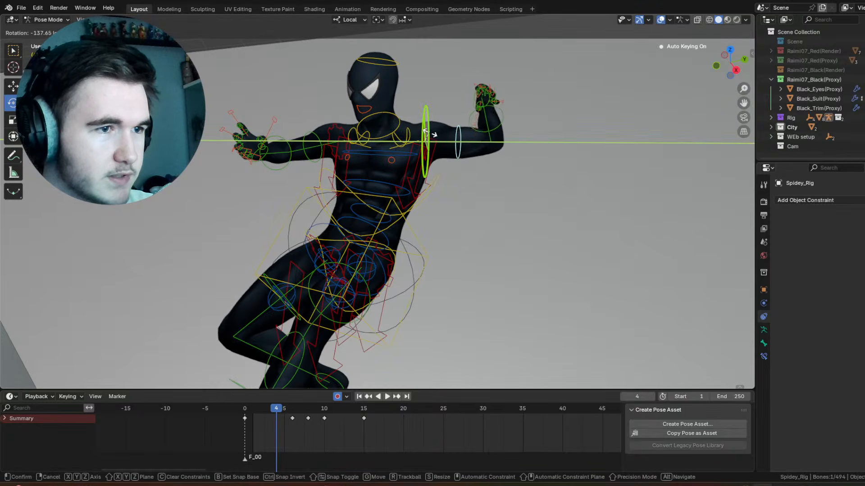
{"action": "left_click", "coordinate": [428, 140]}
Step: At frame 6, trackball-rotate the left upper arm control
{"action": "mouse_move", "coordinate": [276, 411]}
{"action": "left_mouse_down"}
{"action": "mouse_move", "coordinate": [251, 410]}
{"action": "mouse_move", "coordinate": [293, 411]}
{"action": "left_mouse_up"}
{"action": "middle_click_drag", "start_coordinate": [422, 200], "coordinate": [523, 126]}
{"action": "left_click", "coordinate": [496, 108]}
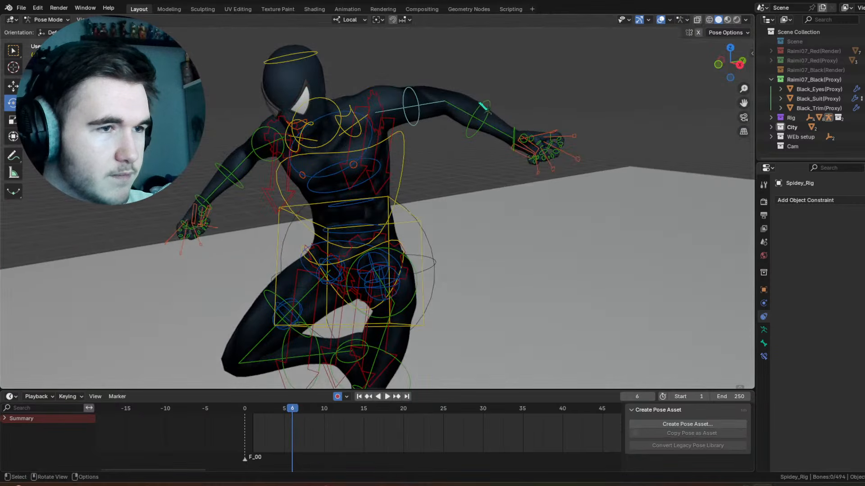
{"action": "left_click", "coordinate": [414, 93]}
{"action": "middle_click_drag", "start_coordinate": [405, 105], "coordinate": [417, 99]}
{"action": "key", "text": "r"}
{"action": "key", "text": "r"}
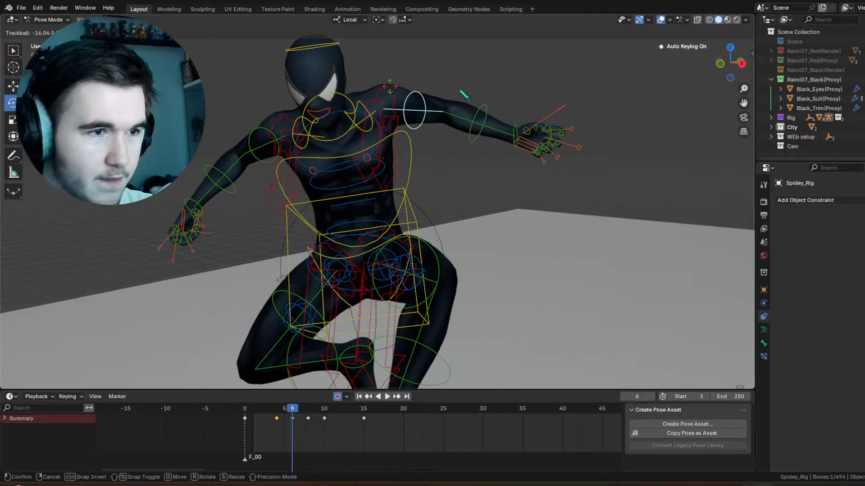
{"action": "left_click", "coordinate": [463, 92]}
Step: Trackball-rotate the left hand control by 47.6° and -21.8° at frame 6
{"action": "left_click", "coordinate": [514, 126]}
{"action": "key", "text": "r"}
{"action": "key", "text": "r"}
{"action": "left_click", "coordinate": [609, 170]}
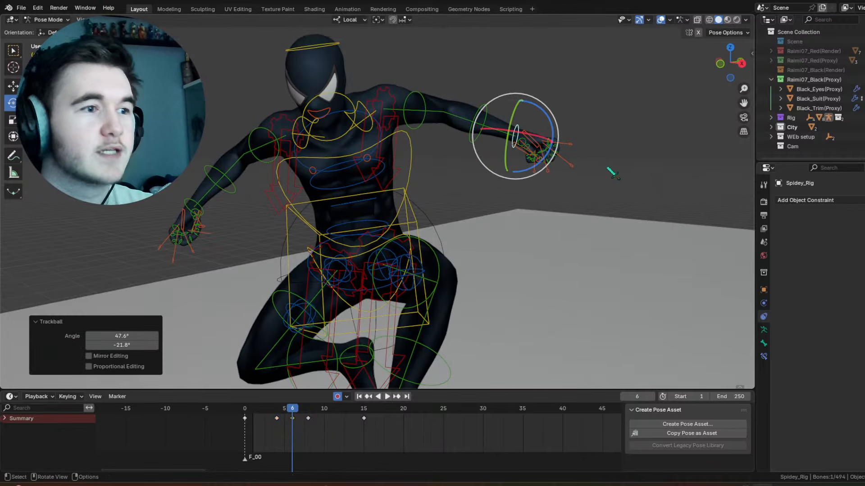
{"action": "middle_click_drag", "start_coordinate": [391, 106], "coordinate": [410, 97]}
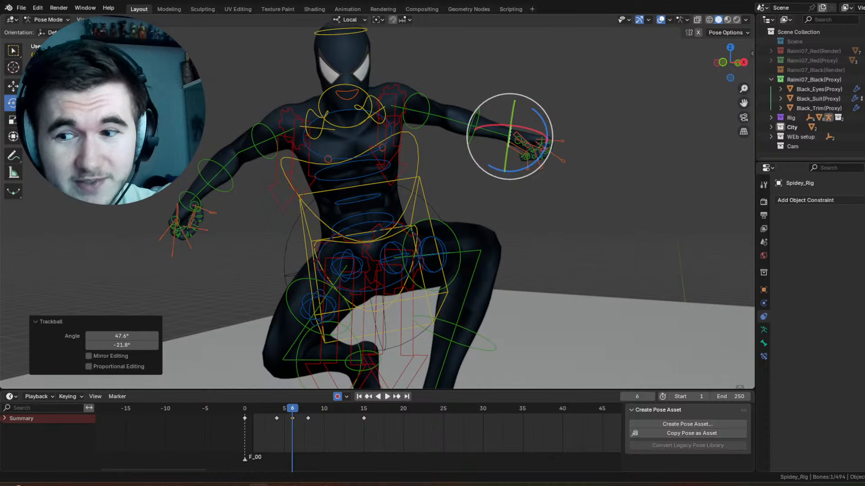
Step: Open the Venomsm3.png render in the image viewer, maximize it and examine the spider emblem and webbing on the suit's back
{"action": "left_click", "coordinate": [249, 485]}
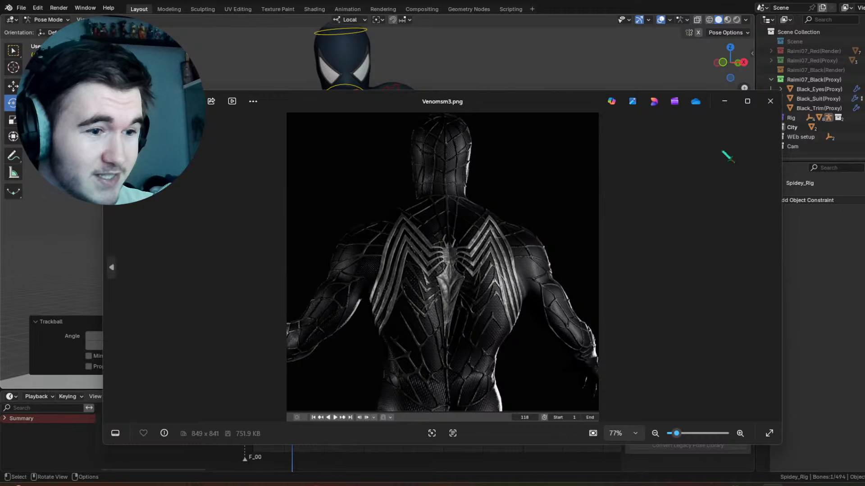
{"action": "left_click", "coordinate": [748, 101]}
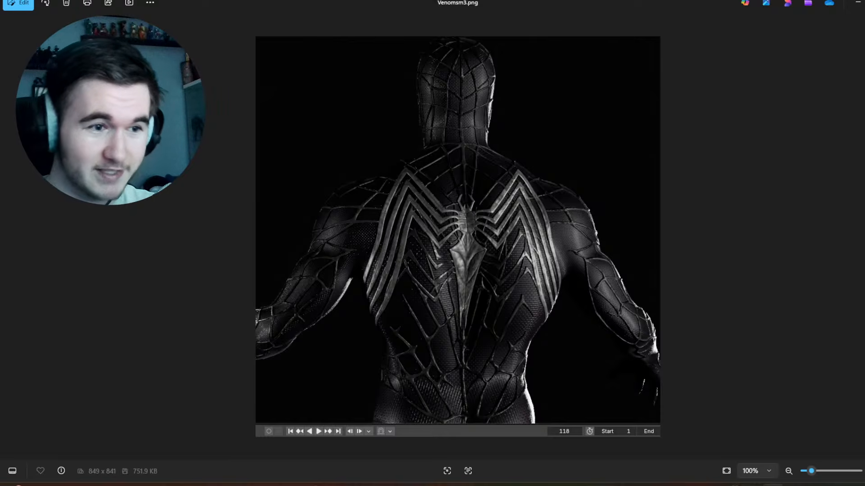
{"action": "scroll", "coordinate": [643, 291], "scroll_direction": "up", "scroll_amount": 6}
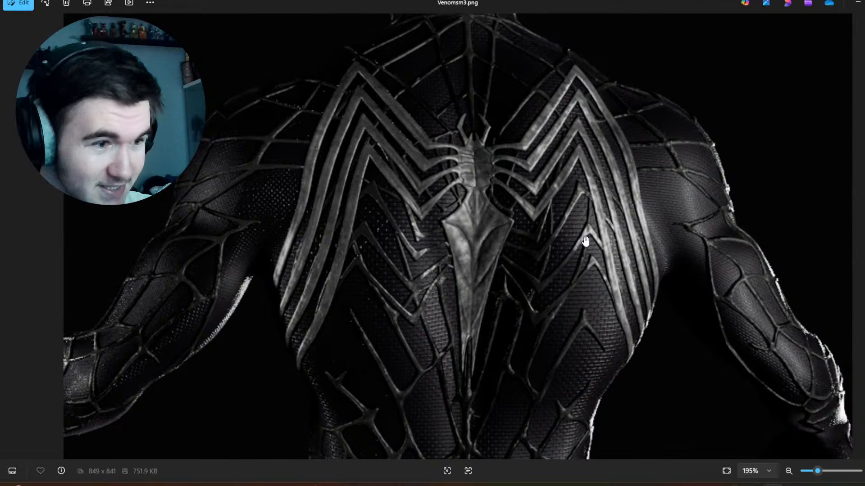
{"action": "scroll", "coordinate": [586, 241], "scroll_direction": "down", "scroll_amount": 5}
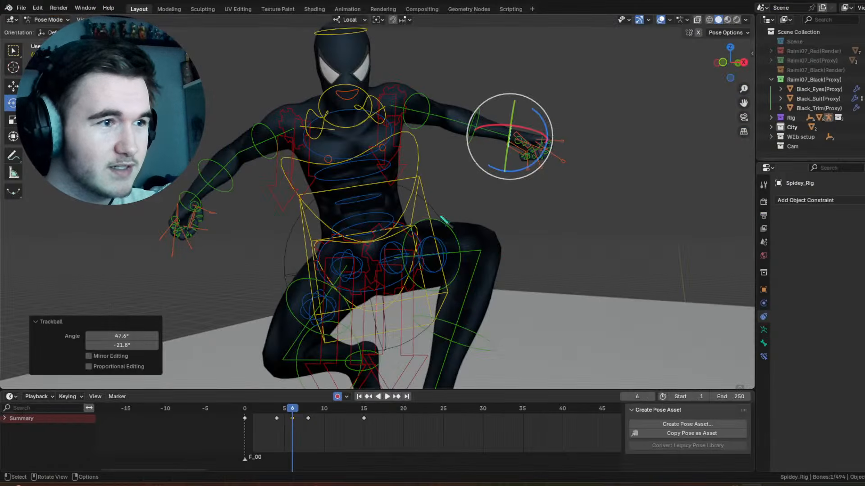
Step: Rotate the torso control 9.63° around the view Z axis at frame 6 and hide the viewport overlays
{"action": "left_click", "coordinate": [359, 161]}
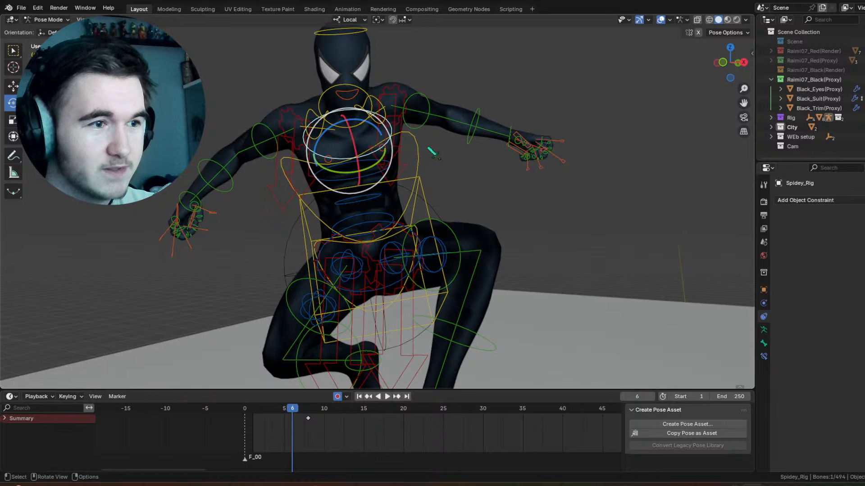
{"action": "left_click", "coordinate": [421, 149]}
{"action": "left_click", "coordinate": [404, 215]}
{"action": "left_click_drag", "start_coordinate": [394, 208], "coordinate": [591, 35]}
{"action": "left_click", "coordinate": [662, 21]}
{"action": "scroll", "coordinate": [407, 310], "scroll_direction": "down", "scroll_amount": 2}
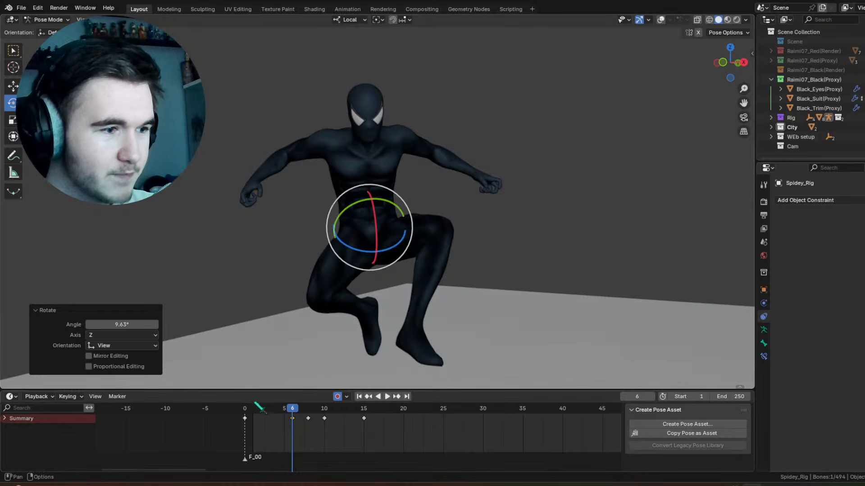
Step: At frame 3, rotate the torso control to adjust the body's lean
{"action": "left_click_drag", "start_coordinate": [245, 411], "coordinate": [269, 415]}
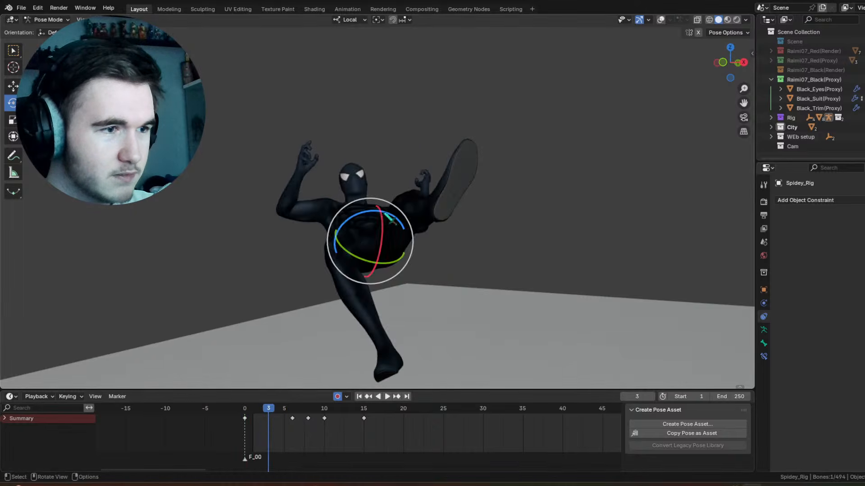
{"action": "left_click_drag", "start_coordinate": [390, 235], "coordinate": [392, 216]}
{"action": "middle_click_drag", "start_coordinate": [392, 221], "coordinate": [474, 220]}
Step: Rotate the torso control -32.4° around local X at frame 0 and play the animation from the start
{"action": "left_click_drag", "start_coordinate": [250, 407], "coordinate": [229, 423]}
{"action": "key", "text": "space"}
{"action": "key", "text": "Escape"}
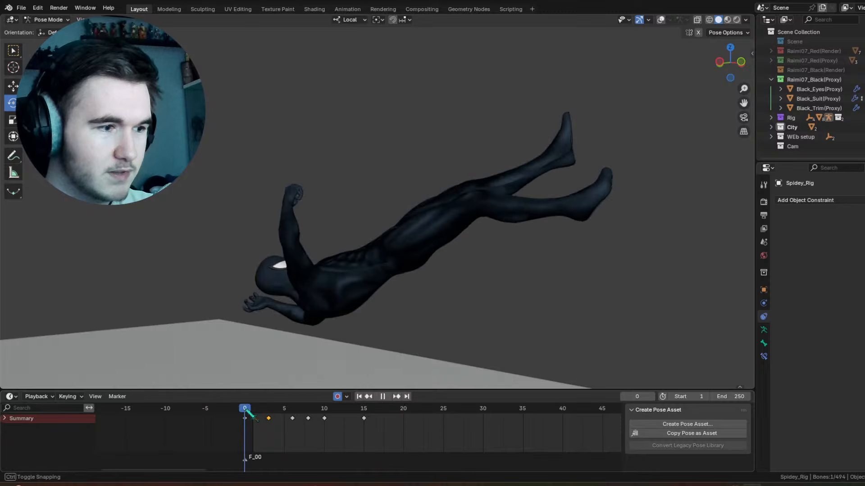
{"action": "mouse_move", "coordinate": [421, 275]}
{"action": "left_mouse_down"}
{"action": "mouse_move", "coordinate": [415, 257]}
{"action": "mouse_move", "coordinate": [408, 266]}
{"action": "left_mouse_up"}
{"action": "key", "text": "space"}
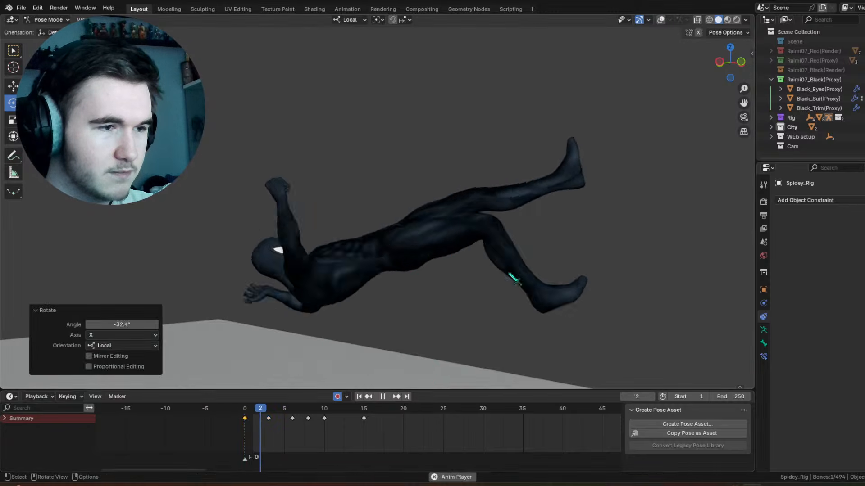
{"action": "left_click", "coordinate": [359, 396]}
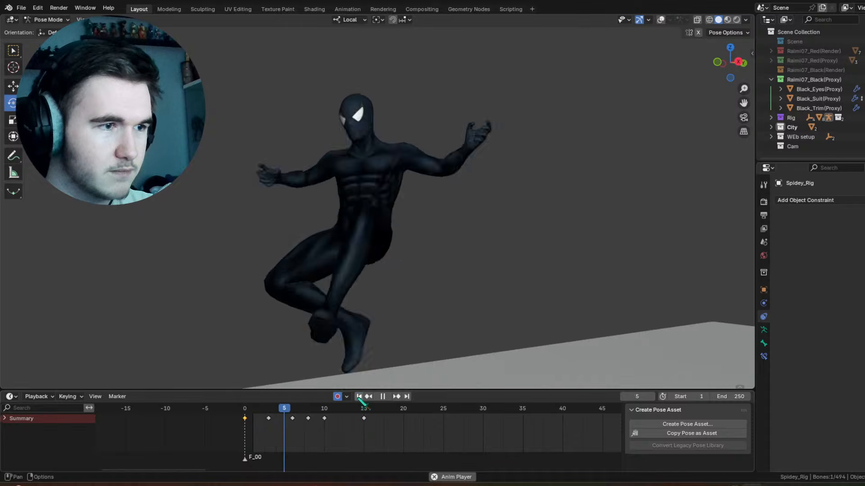
{"action": "left_click", "coordinate": [359, 397]}
Step: At frame 6, show the overlays and rotate the right upper arm control 43.6° around local Y
{"action": "left_click_drag", "start_coordinate": [239, 412], "coordinate": [293, 408]}
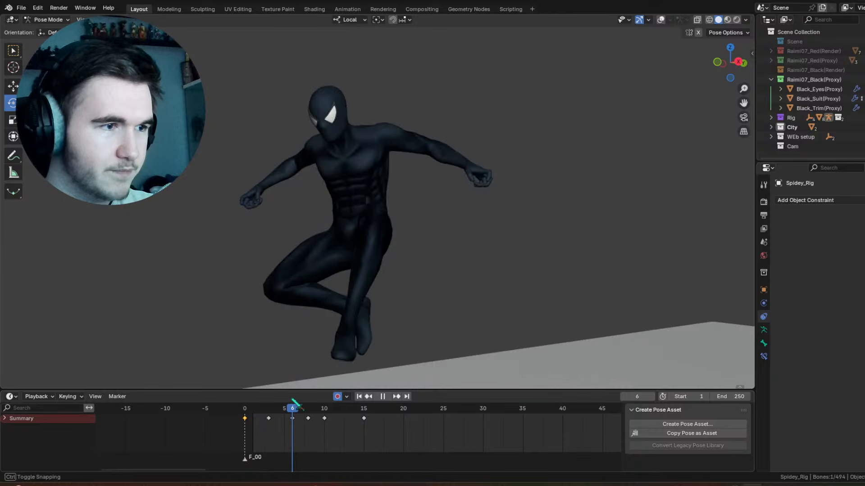
{"action": "middle_click_drag", "start_coordinate": [303, 179], "coordinate": [543, 152], "text": "shift"}
{"action": "scroll", "coordinate": [542, 151], "scroll_direction": "up", "scroll_amount": 6}
{"action": "left_click", "coordinate": [660, 21]}
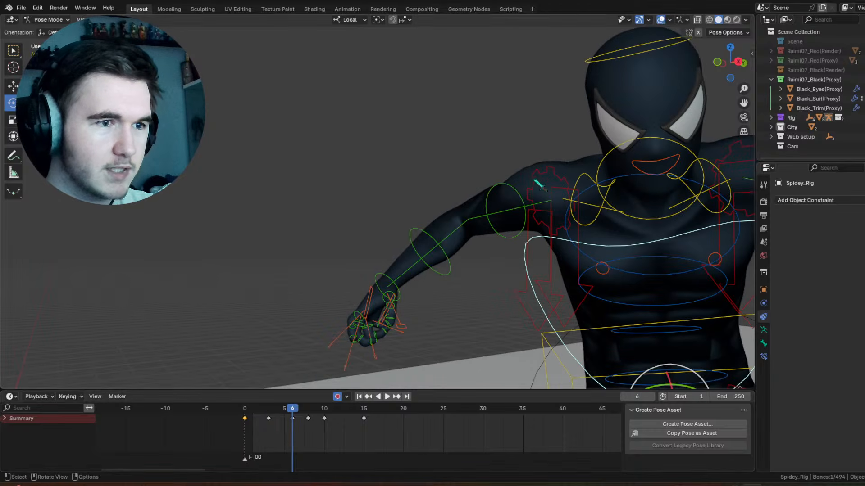
{"action": "left_click", "coordinate": [498, 188]}
{"action": "middle_click_drag", "start_coordinate": [499, 189], "coordinate": [514, 190]}
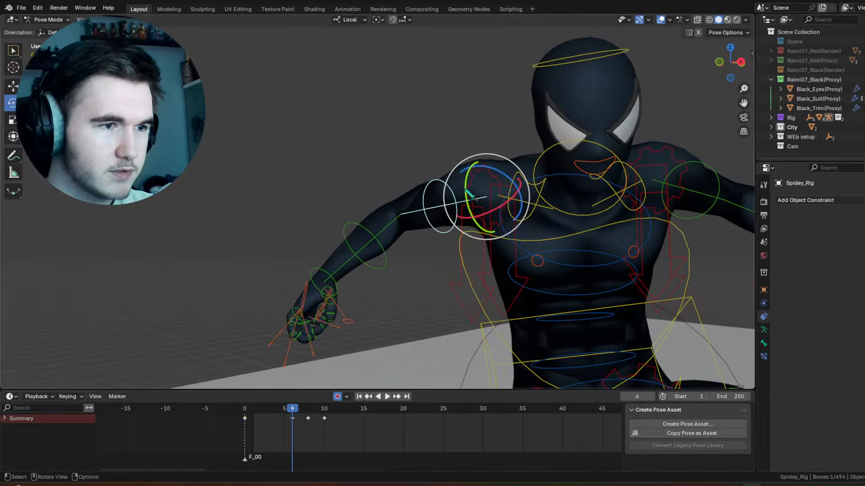
{"action": "left_click_drag", "start_coordinate": [467, 187], "coordinate": [469, 158]}
Step: At frame 8, rotate the right upper arm control 19.2° around local Y, and select the left upper arm control
{"action": "mouse_move", "coordinate": [293, 408]}
{"action": "left_mouse_down"}
{"action": "mouse_move", "coordinate": [271, 408]}
{"action": "mouse_move", "coordinate": [324, 414]}
{"action": "mouse_move", "coordinate": [299, 413]}
{"action": "mouse_move", "coordinate": [308, 414]}
{"action": "left_mouse_up"}
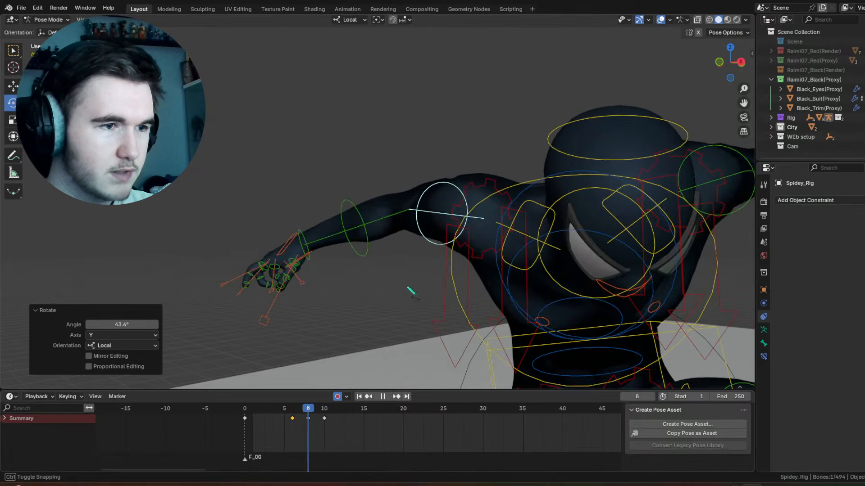
{"action": "left_click_drag", "start_coordinate": [469, 193], "coordinate": [478, 196]}
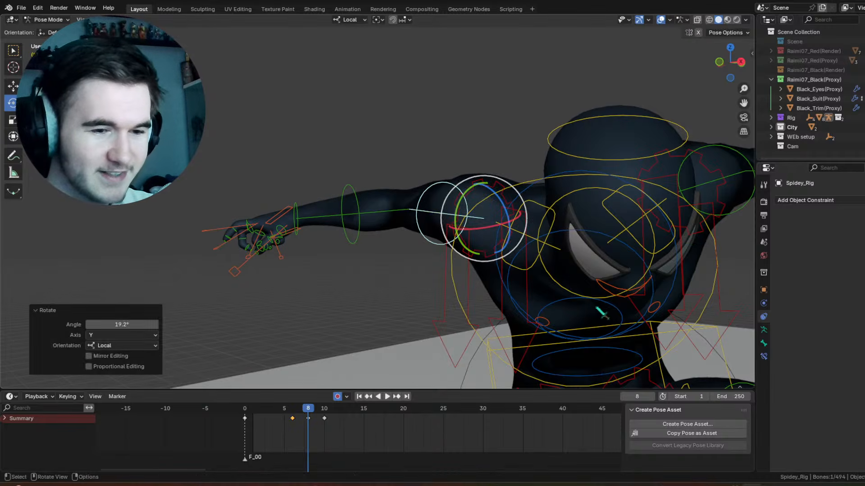
{"action": "scroll", "coordinate": [634, 231], "scroll_direction": "down", "scroll_amount": 2}
{"action": "middle_click_drag", "start_coordinate": [634, 231], "coordinate": [550, 173]}
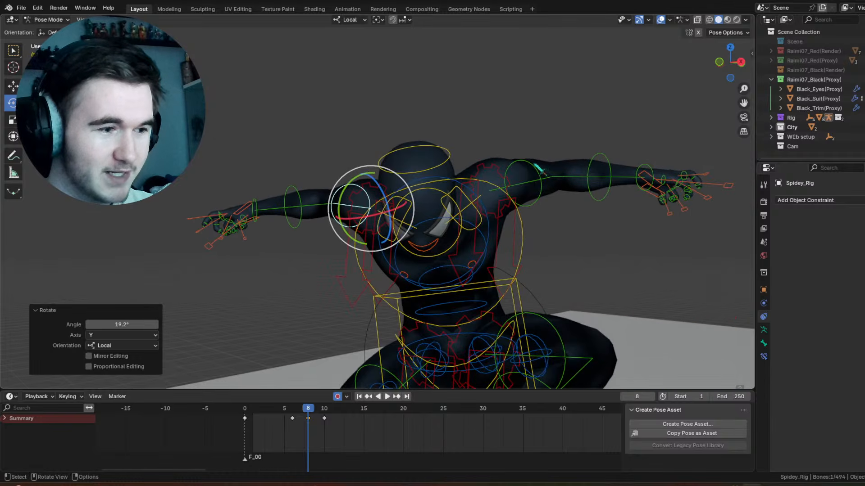
{"action": "left_click", "coordinate": [546, 179]}
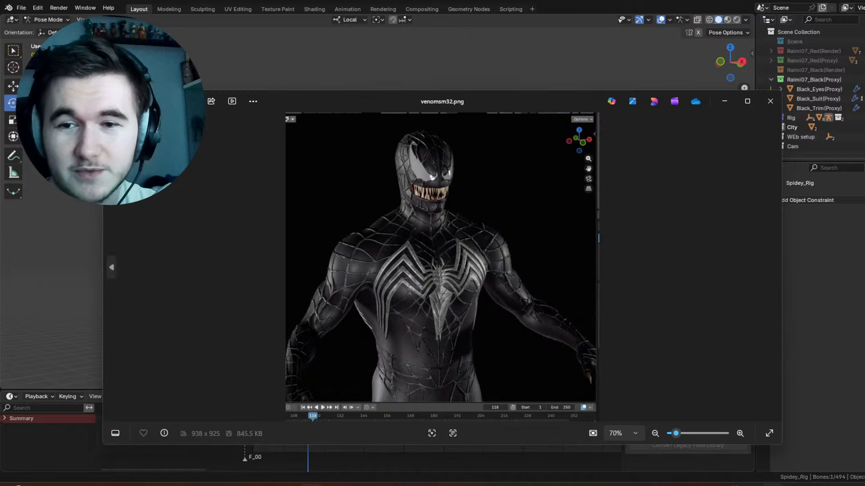
Step: Maximize the venomsm32.png render and examine the head and chest emblem up close
{"action": "left_click", "coordinate": [747, 101]}
{"action": "scroll", "coordinate": [484, 183], "scroll_direction": "up", "scroll_amount": 5}
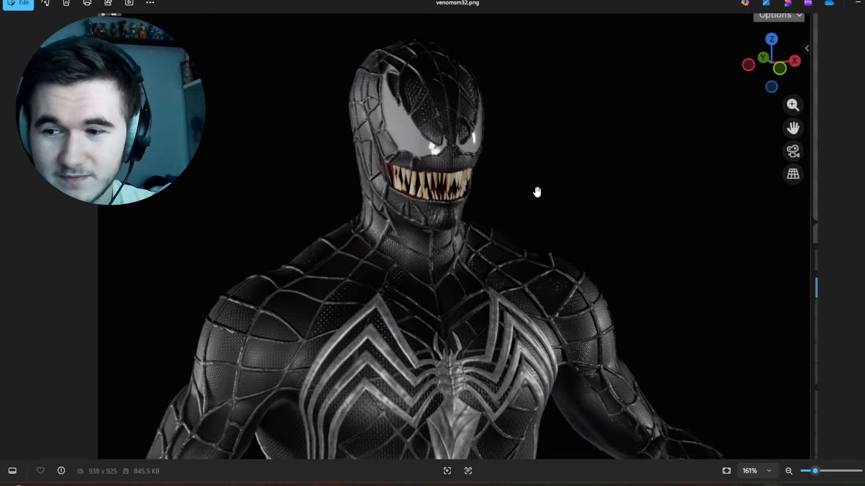
{"action": "scroll", "coordinate": [537, 192], "scroll_direction": "down", "scroll_amount": 5}
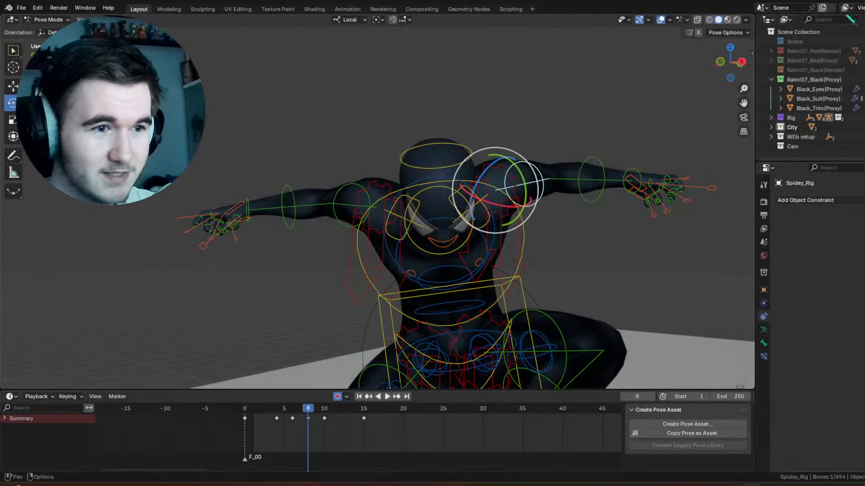
Step: Hide the overlays and examine the crouched pose at frame 8 and the movement from frame 0 to 3
{"action": "left_click", "coordinate": [659, 19]}
{"action": "scroll", "coordinate": [529, 214], "scroll_direction": "down", "scroll_amount": 4}
{"action": "scroll", "coordinate": [507, 185], "scroll_direction": "up", "scroll_amount": 4}
{"action": "middle_click_drag", "start_coordinate": [529, 215], "coordinate": [471, 191], "text": "shift"}
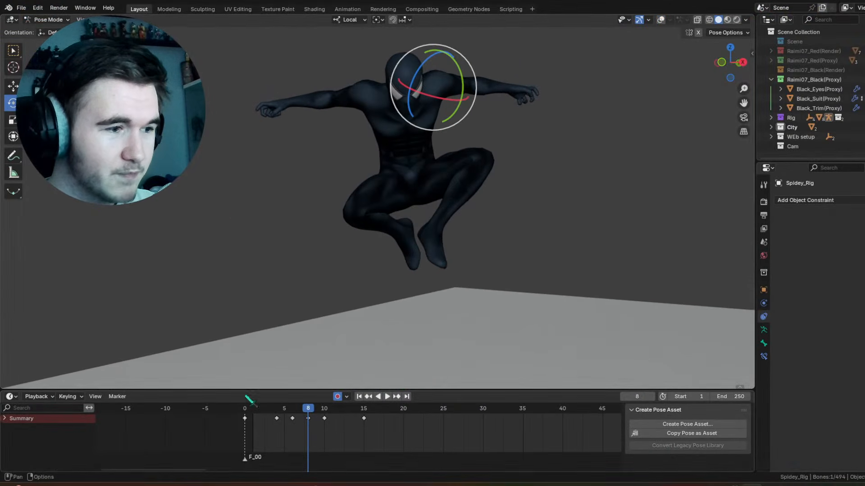
{"action": "left_click_drag", "start_coordinate": [247, 409], "coordinate": [269, 409]}
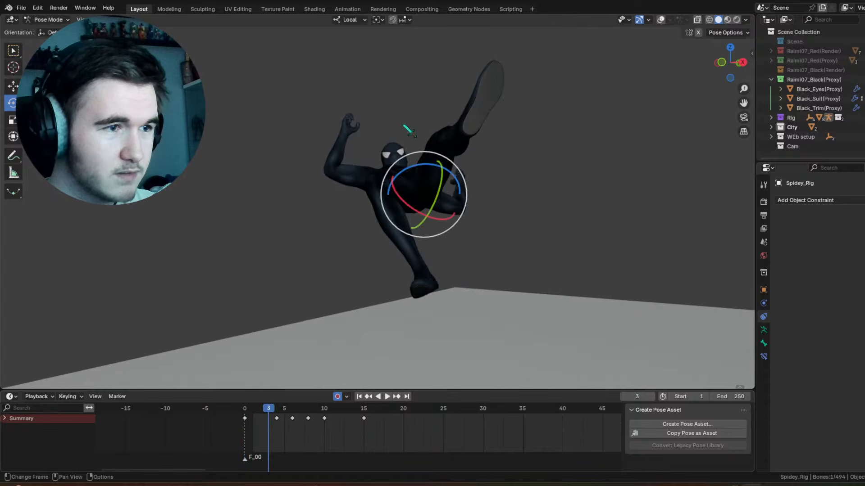
Step: Show the overlays, trackball-rotate the right hand control by -24.1° and 17.2° at frame 2, and scrub the animation to frame 14
{"action": "scroll", "coordinate": [407, 128], "scroll_direction": "up", "scroll_amount": 4}
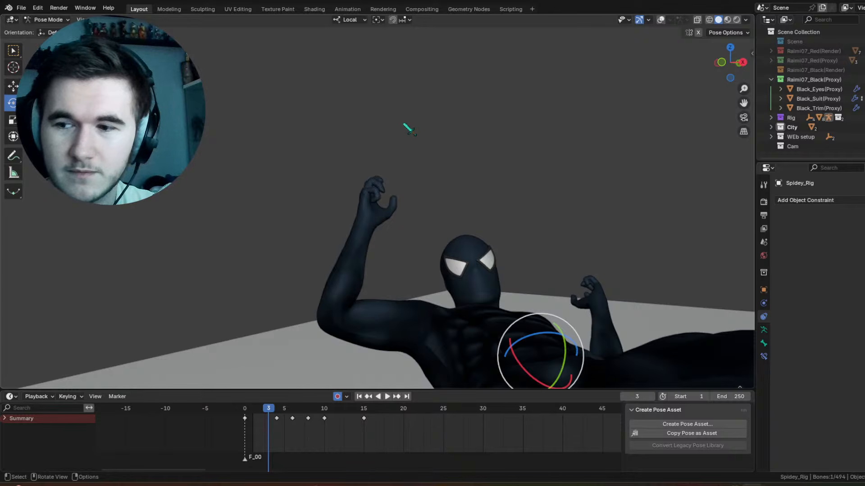
{"action": "middle_click_drag", "start_coordinate": [406, 124], "coordinate": [448, 171], "text": "shift"}
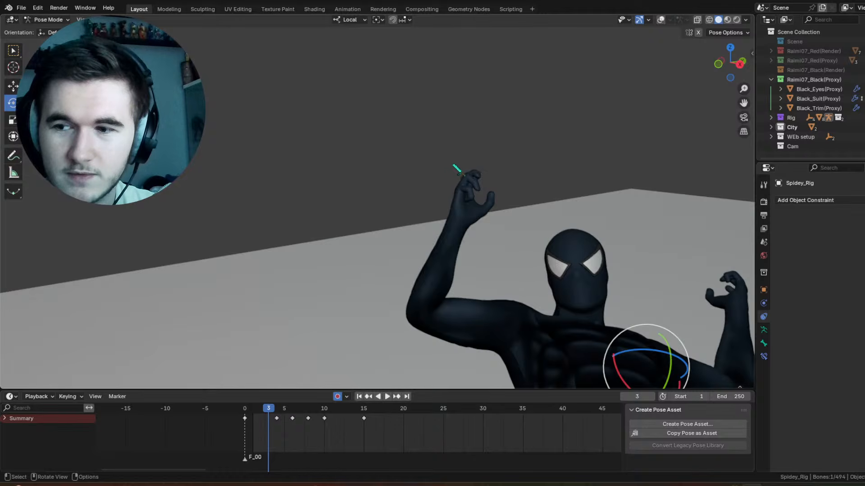
{"action": "middle_click_drag", "start_coordinate": [464, 162], "coordinate": [358, 113]}
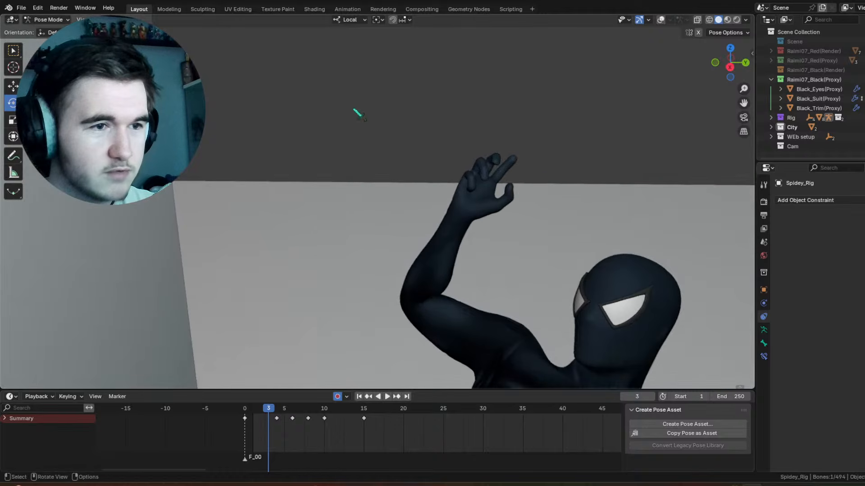
{"action": "left_click", "coordinate": [661, 19]}
{"action": "left_click", "coordinate": [471, 226]}
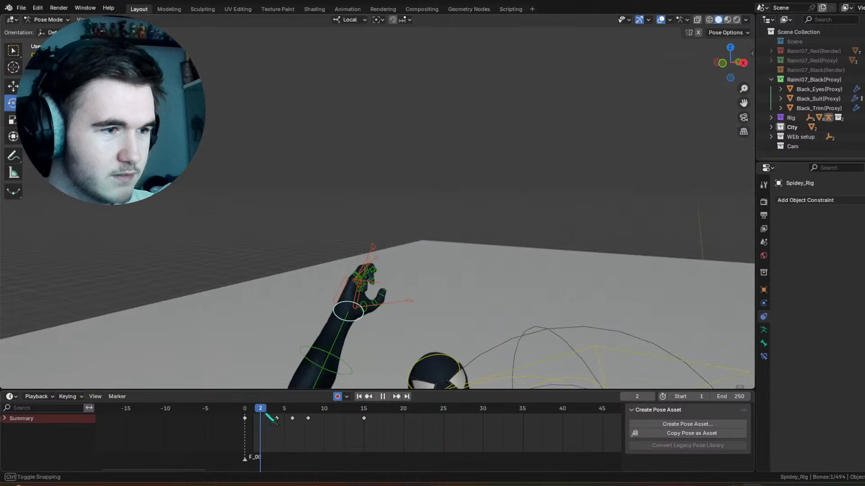
{"action": "left_click_drag", "start_coordinate": [375, 276], "coordinate": [385, 288]}
{"action": "mouse_move", "coordinate": [364, 299]}
{"action": "left_mouse_down"}
{"action": "mouse_move", "coordinate": [377, 282]}
{"action": "mouse_move", "coordinate": [377, 302]}
{"action": "left_mouse_up"}
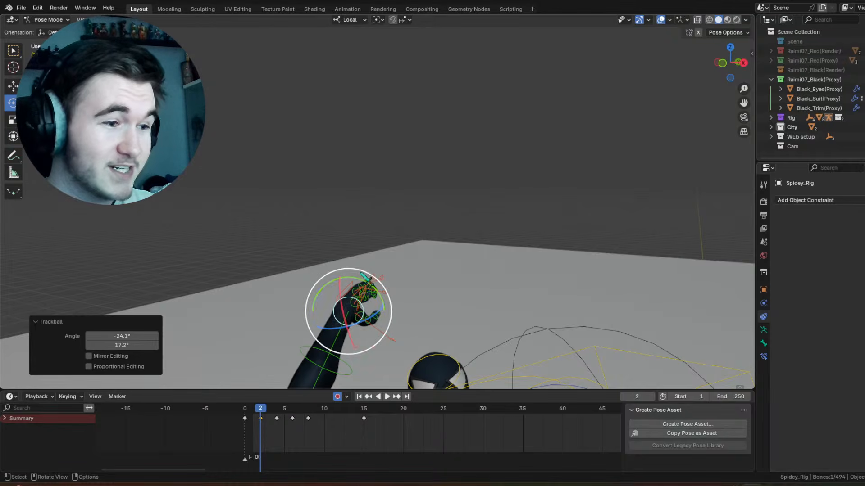
{"action": "left_click_drag", "start_coordinate": [358, 270], "coordinate": [345, 300]}
{"action": "left_click_drag", "start_coordinate": [247, 409], "coordinate": [355, 410]}
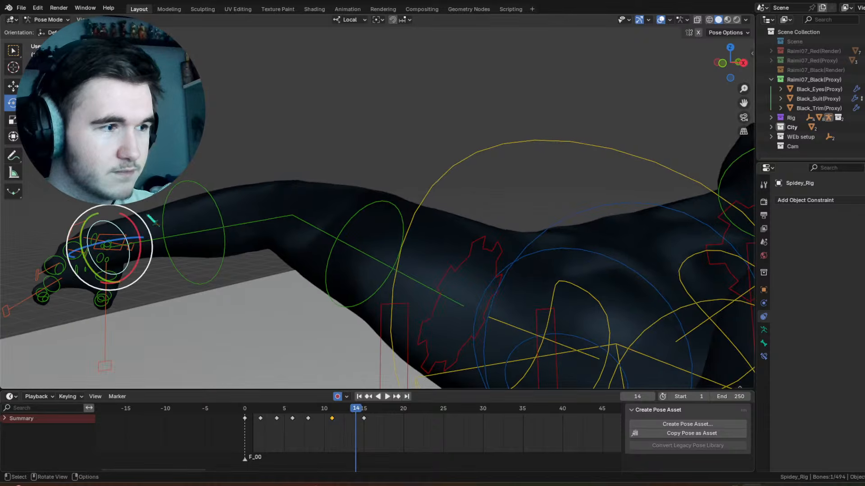
Step: Place the right hand control's keyframe at frame 13 and trackball-rotate the hand by -6.3° and 1.72°
{"action": "left_click_drag", "start_coordinate": [137, 215], "coordinate": [146, 225]}
{"action": "left_click_drag", "start_coordinate": [328, 409], "coordinate": [349, 420]}
{"action": "key", "text": "g"}
{"action": "left_click", "coordinate": [347, 426]}
{"action": "left_click_drag", "start_coordinate": [135, 233], "coordinate": [151, 237]}
{"action": "key", "text": "space"}
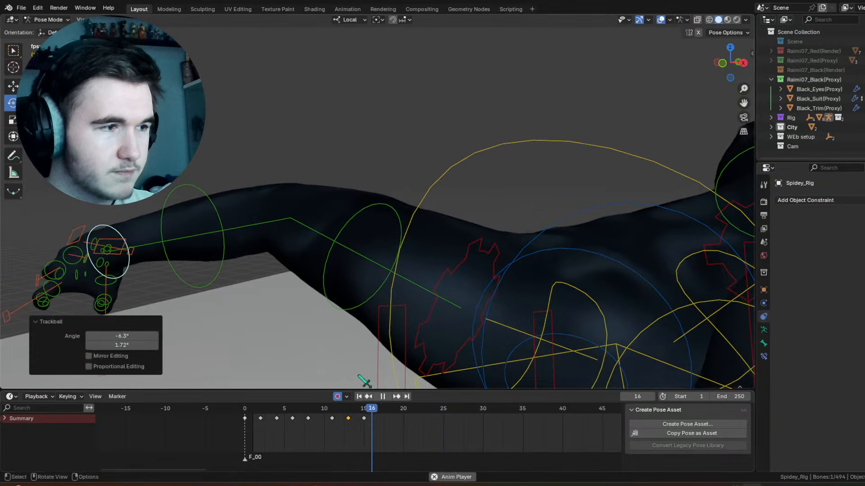
Step: At frame 15, rotate the right hand control 15.8° around the view Z axis, and scrub back to frame 2
{"action": "key", "text": "space"}
{"action": "left_click", "coordinate": [364, 409]}
{"action": "left_click_drag", "start_coordinate": [125, 211], "coordinate": [133, 220]}
{"action": "left_click_drag", "start_coordinate": [367, 409], "coordinate": [263, 416]}
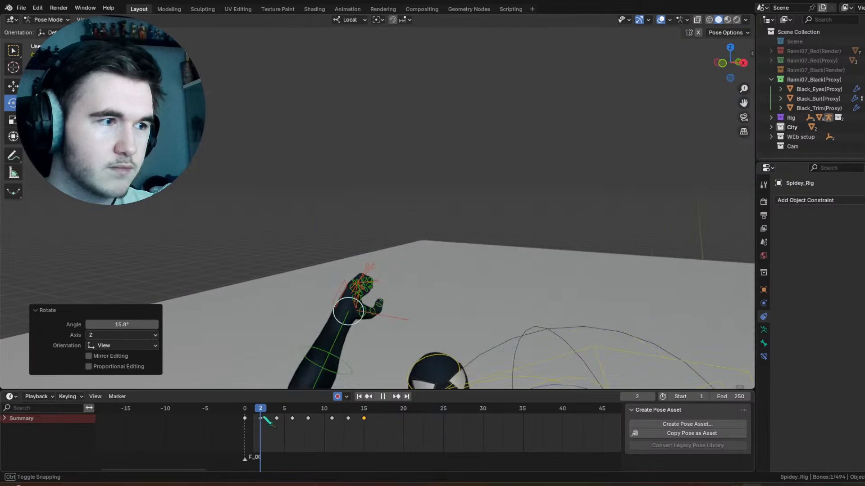
Step: Hide the overlays and play the animation to review the whole character's movement
{"action": "scroll", "coordinate": [262, 417], "scroll_direction": "down", "scroll_amount": 1}
{"action": "middle_click_drag", "start_coordinate": [439, 195], "coordinate": [467, 139]}
{"action": "key", "text": "space"}
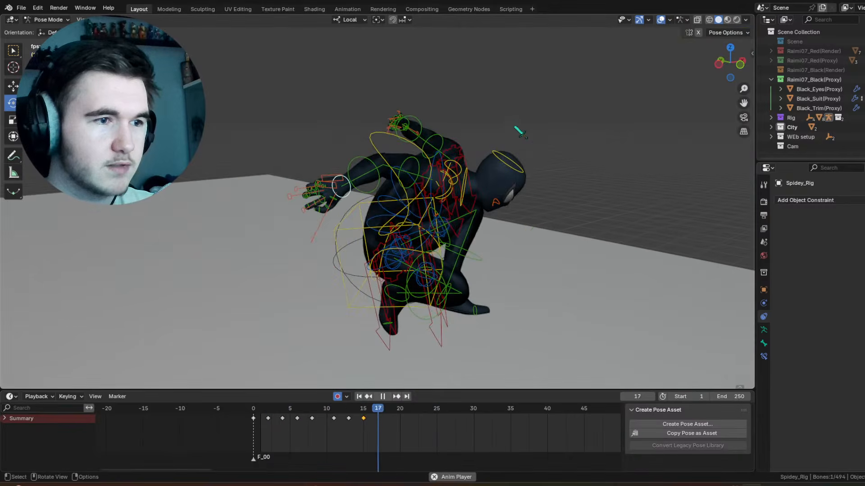
{"action": "left_click", "coordinate": [661, 19]}
{"action": "scroll", "coordinate": [603, 149], "scroll_direction": "down", "scroll_amount": 3}
{"action": "middle_click_drag", "start_coordinate": [602, 149], "coordinate": [563, 139]}
{"action": "key", "text": "space"}
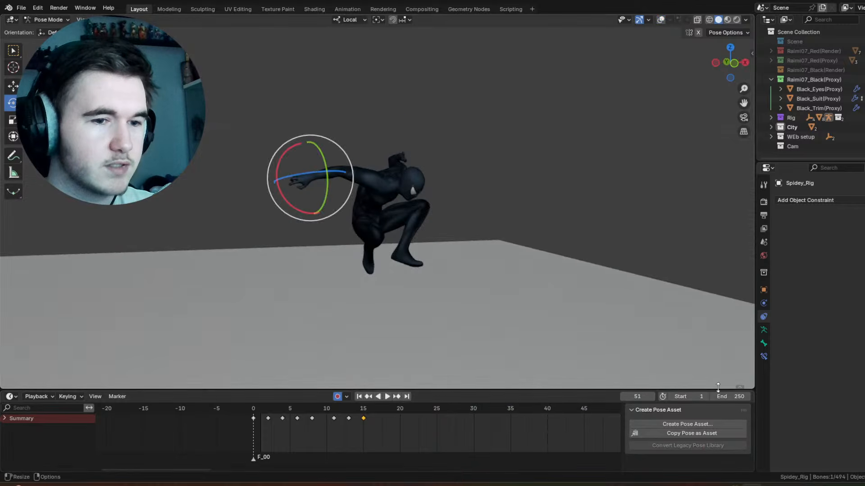
Step: Set the animation's end frame to 22 and review the looping playback from the front
{"action": "left_click_drag", "start_coordinate": [726, 397], "coordinate": [623, 396]}
{"action": "key", "text": "space"}
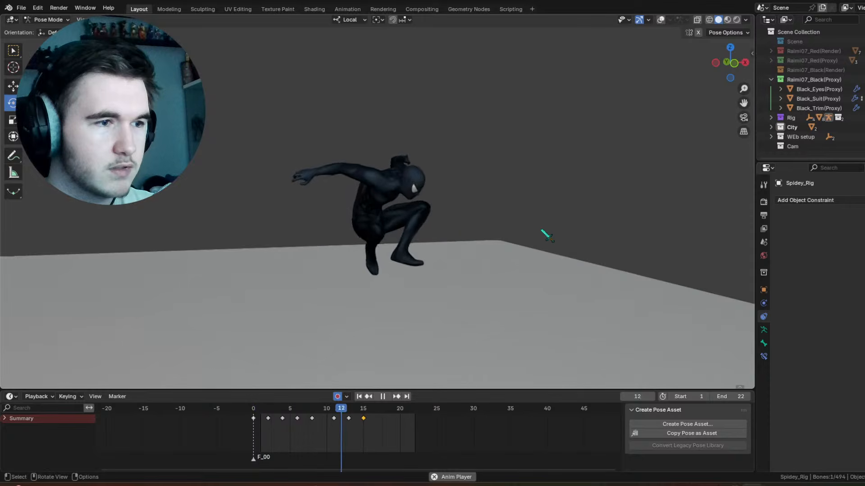
{"action": "middle_click_drag", "start_coordinate": [547, 233], "coordinate": [495, 218]}
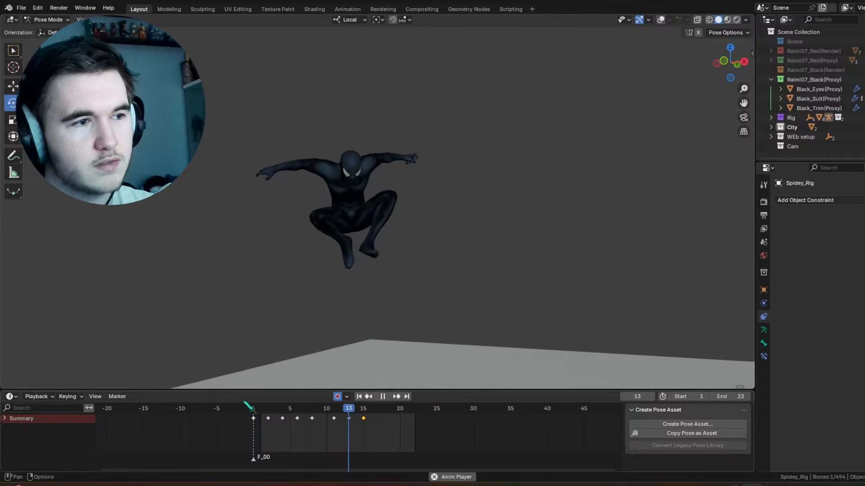
{"action": "key", "text": "space"}
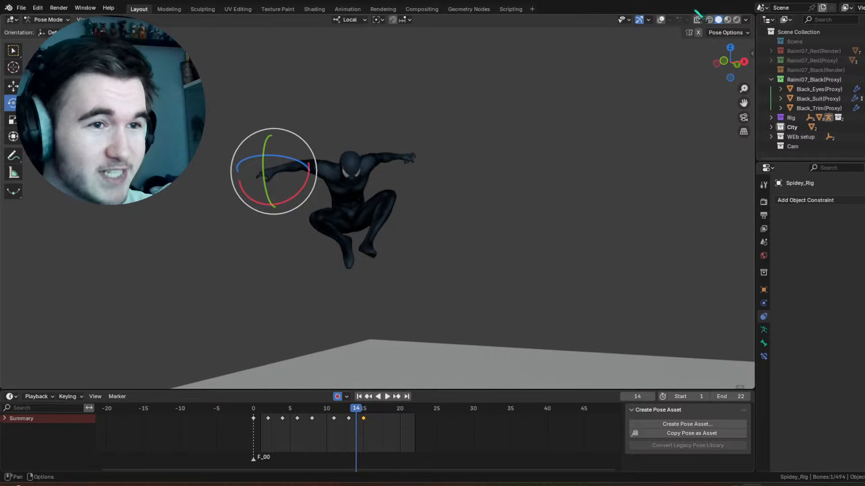
Step: Show the overlays and rotate the left upper arm control by -39.5° around local Y at frame 6
{"action": "left_click", "coordinate": [661, 20]}
{"action": "scroll", "coordinate": [396, 118], "scroll_direction": "up", "scroll_amount": 5}
{"action": "left_click", "coordinate": [379, 112]}
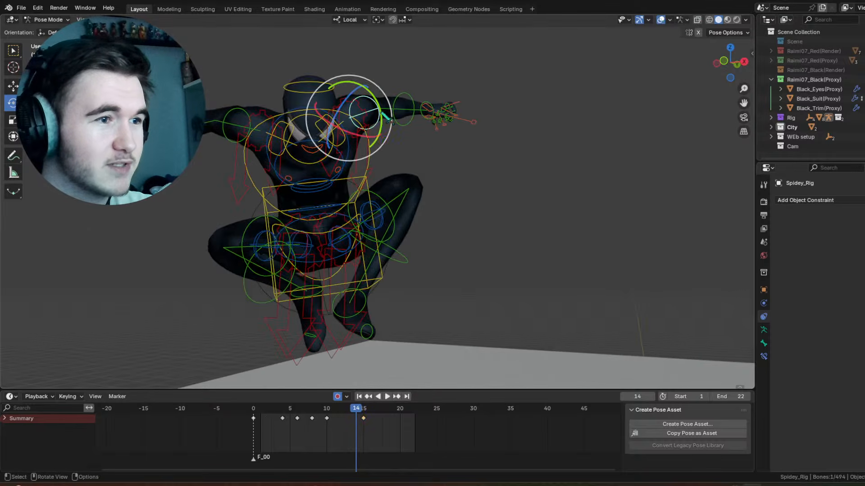
{"action": "left_click", "coordinate": [402, 93]}
{"action": "mouse_move", "coordinate": [313, 416]}
{"action": "left_mouse_down"}
{"action": "mouse_move", "coordinate": [320, 418]}
{"action": "mouse_move", "coordinate": [275, 420]}
{"action": "mouse_move", "coordinate": [298, 421]}
{"action": "left_mouse_up"}
{"action": "left_click", "coordinate": [383, 138]}
{"action": "left_click", "coordinate": [383, 138]}
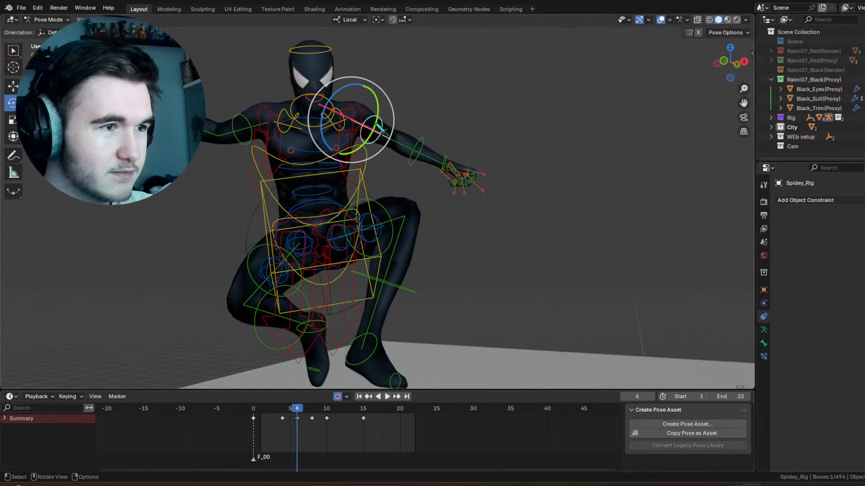
{"action": "left_click_drag", "start_coordinate": [381, 129], "coordinate": [399, 148]}
Step: Trackball-rotate the left upper arm control by 10.3° and 2.86° at frame 13, and check the playback
{"action": "key", "text": "space"}
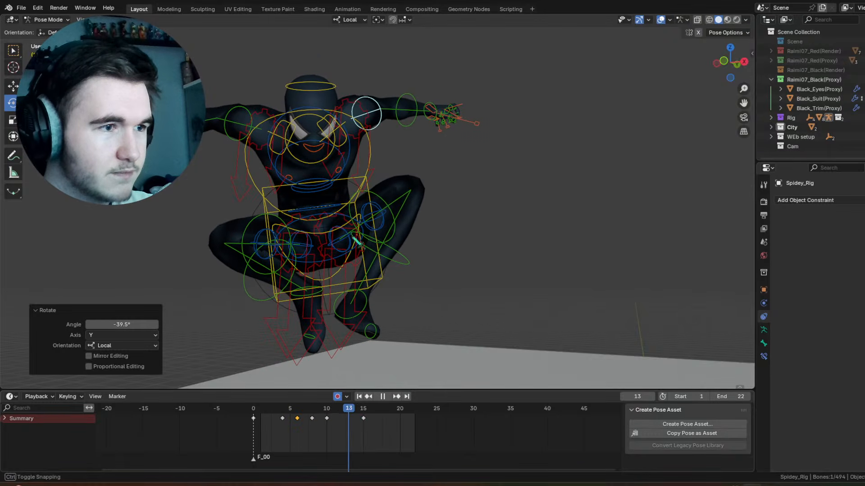
{"action": "key", "text": "space"}
{"action": "key", "text": "r"}
{"action": "key", "text": "r"}
{"action": "key", "text": "Return"}
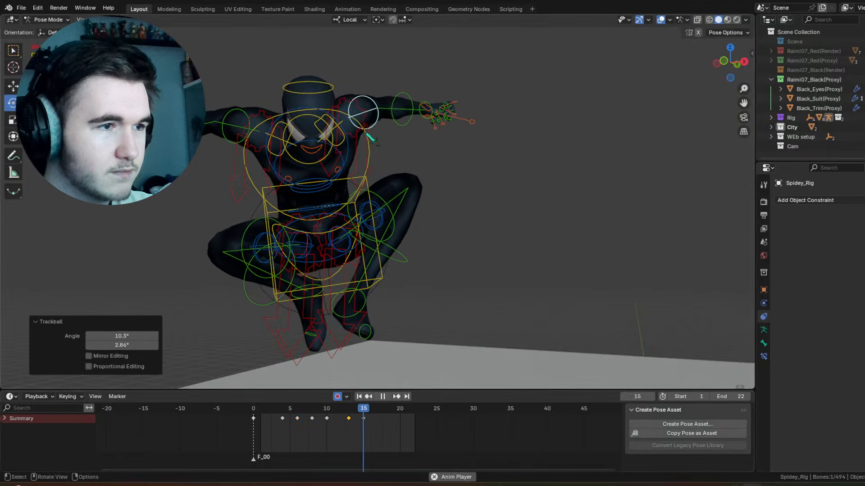
{"action": "key", "text": "space"}
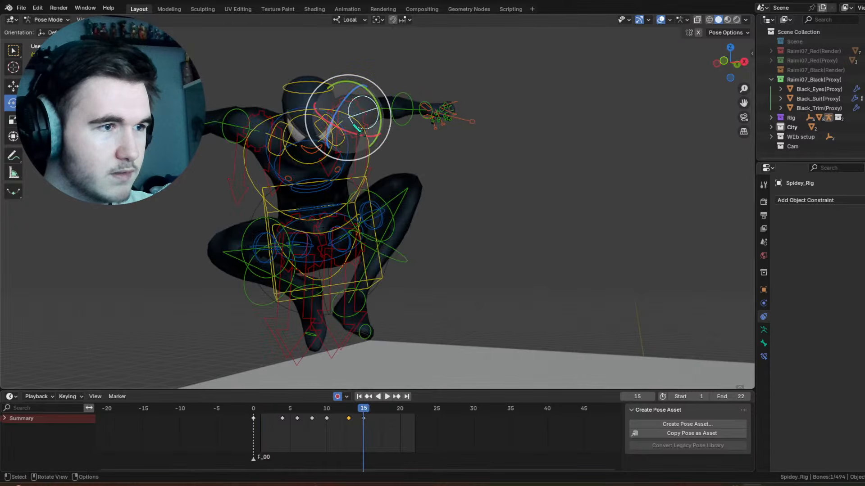
Step: Select the left forearm control, rotate it slightly at frame 12, and play back the arm's movement
{"action": "key", "text": "r"}
{"action": "key", "text": "r"}
{"action": "left_click", "coordinate": [407, 94]}
{"action": "left_click", "coordinate": [405, 92]}
{"action": "middle_click_drag", "start_coordinate": [406, 93], "coordinate": [415, 128]}
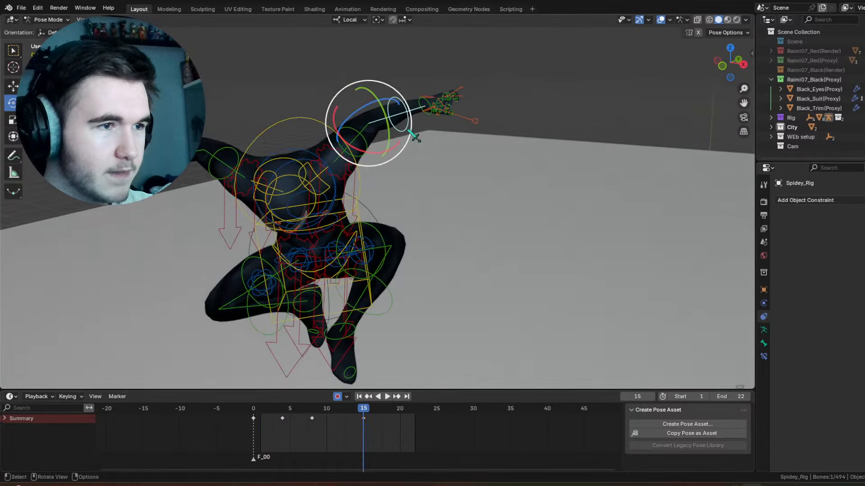
{"action": "left_click_drag", "start_coordinate": [319, 409], "coordinate": [341, 414]}
{"action": "key", "text": "space"}
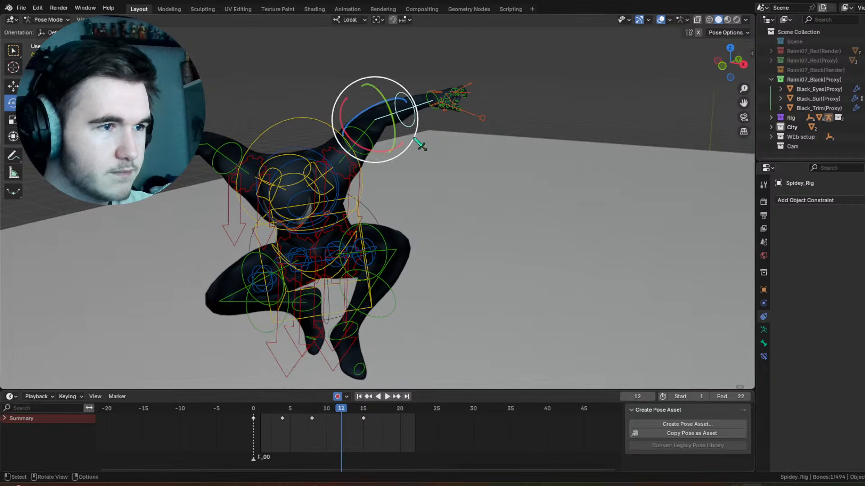
{"action": "left_click_drag", "start_coordinate": [401, 144], "coordinate": [388, 143]}
{"action": "left_click_drag", "start_coordinate": [318, 409], "coordinate": [243, 402]}
{"action": "key", "text": "space"}
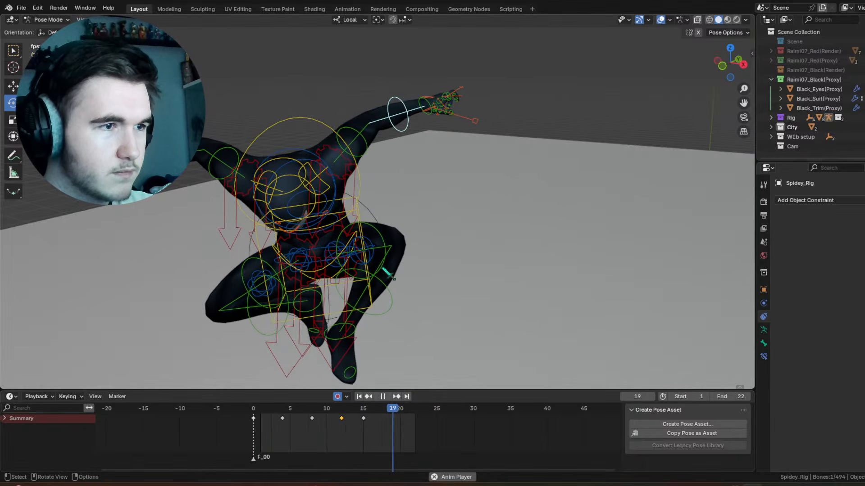
Step: At frame 22, lower the left upper arm control with a trackball rotation
{"action": "key", "text": "space"}
{"action": "left_click_drag", "start_coordinate": [379, 411], "coordinate": [420, 414]}
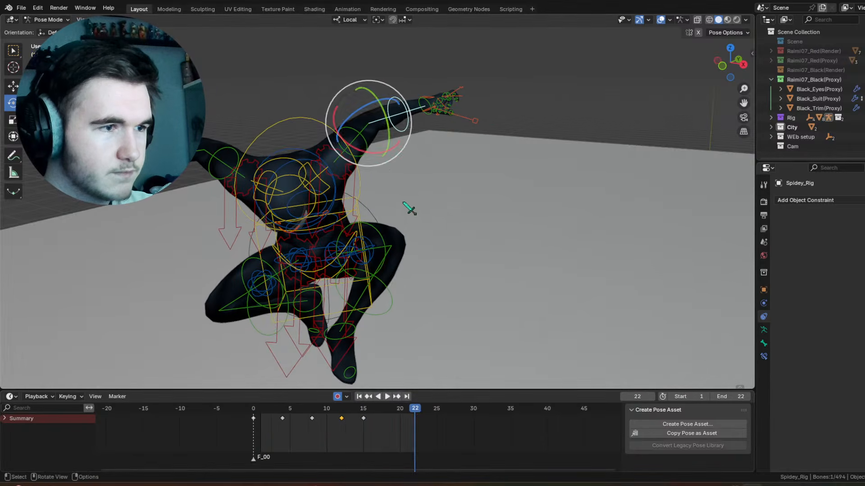
{"action": "middle_click_drag", "start_coordinate": [377, 153], "coordinate": [363, 98]}
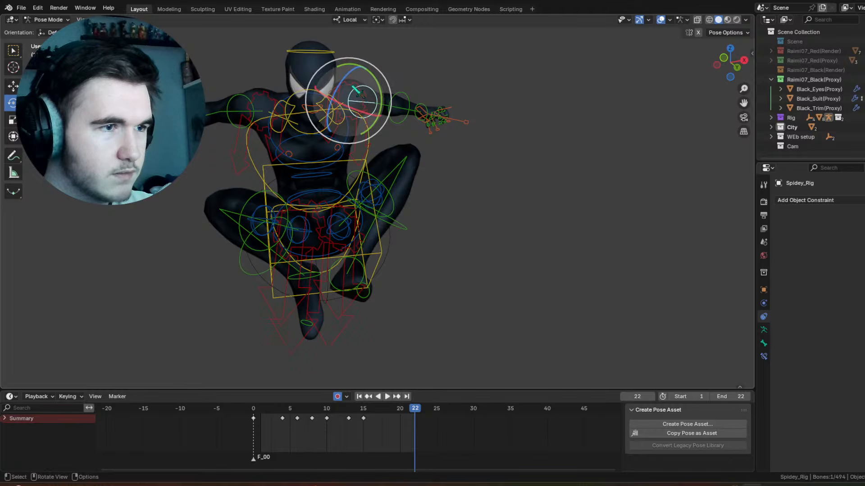
{"action": "left_click", "coordinate": [374, 101]}
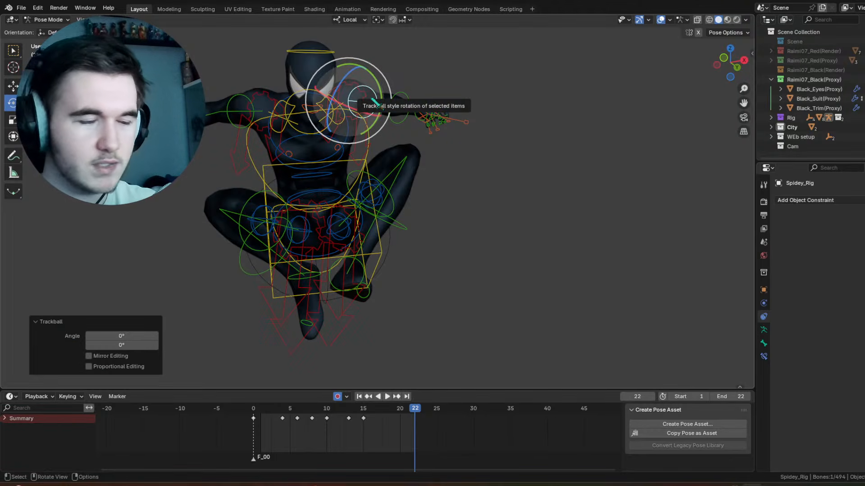
{"action": "middle_click_drag", "start_coordinate": [373, 101], "coordinate": [375, 158]}
{"action": "left_click_drag", "start_coordinate": [374, 166], "coordinate": [369, 176]}
Step: Trackball-rotate the left forearm control by -7.45° and -16.6° at frame 22
{"action": "left_click", "coordinate": [410, 157]}
{"action": "mouse_move", "coordinate": [409, 157]}
{"action": "middle_mouse_down"}
{"action": "mouse_move", "coordinate": [415, 139]}
{"action": "mouse_move", "coordinate": [411, 163]}
{"action": "middle_mouse_up"}
{"action": "left_click", "coordinate": [412, 165]}
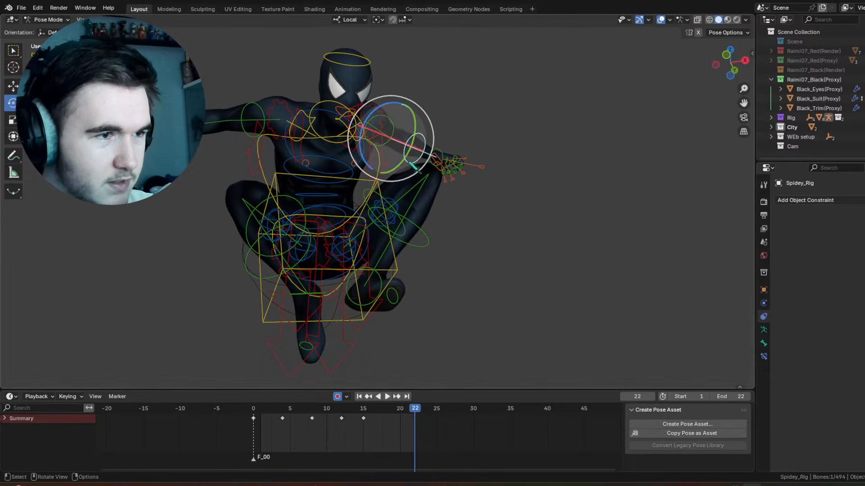
{"action": "left_click_drag", "start_coordinate": [405, 139], "coordinate": [392, 133]}
{"action": "middle_click_drag", "start_coordinate": [393, 133], "coordinate": [395, 144]}
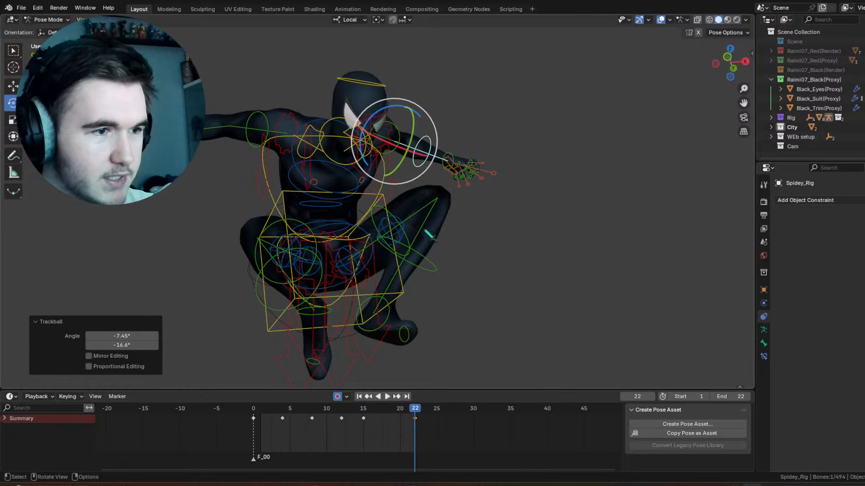
Step: At frame 22, trackball-rotate the left thigh control by 2.29° and 0°, and tilt the left foot's toes downward
{"action": "left_click", "coordinate": [387, 216]}
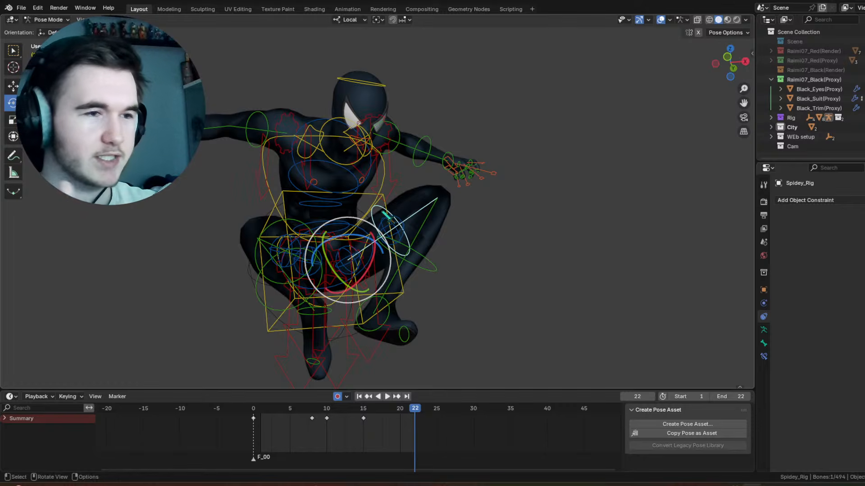
{"action": "left_click_drag", "start_coordinate": [356, 258], "coordinate": [367, 266]}
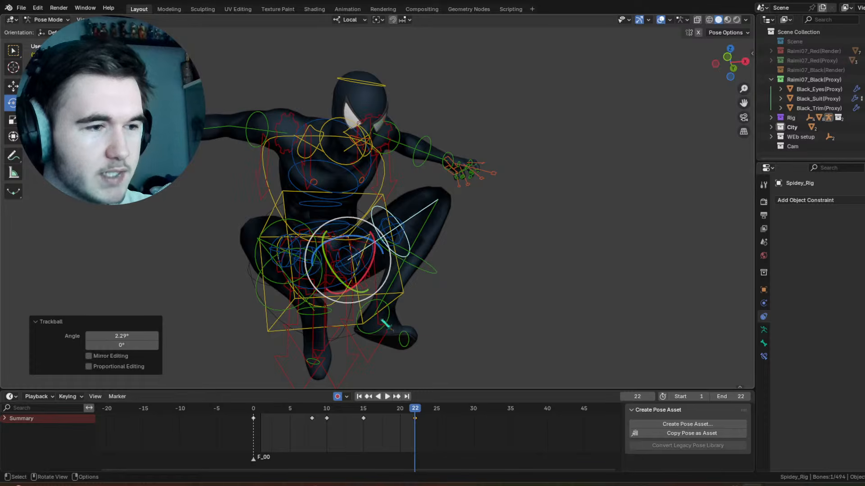
{"action": "left_click", "coordinate": [396, 339]}
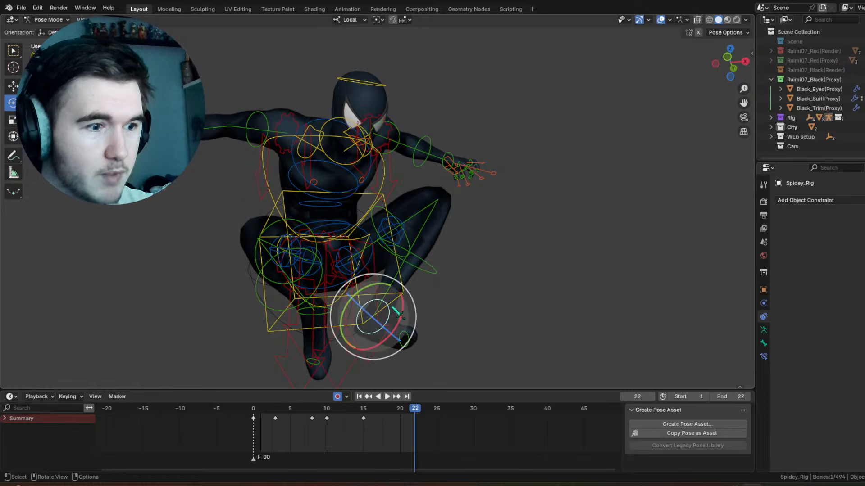
{"action": "left_click_drag", "start_coordinate": [392, 325], "coordinate": [413, 353]}
{"action": "left_click", "coordinate": [422, 343]}
Step: Trackball-rotate the right thigh control outward by 7.45° and -2.29° at frame 22
{"action": "left_click", "coordinate": [296, 224]}
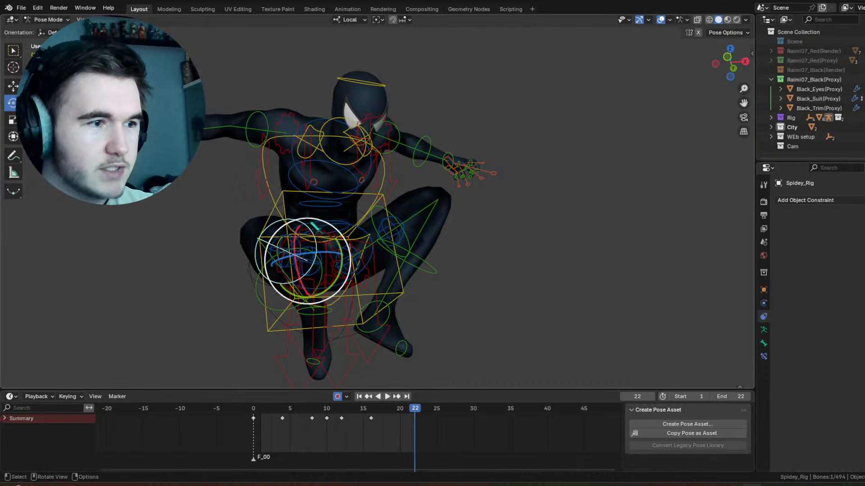
{"action": "left_click_drag", "start_coordinate": [308, 220], "coordinate": [295, 221]}
{"action": "left_click_drag", "start_coordinate": [323, 239], "coordinate": [320, 245]}
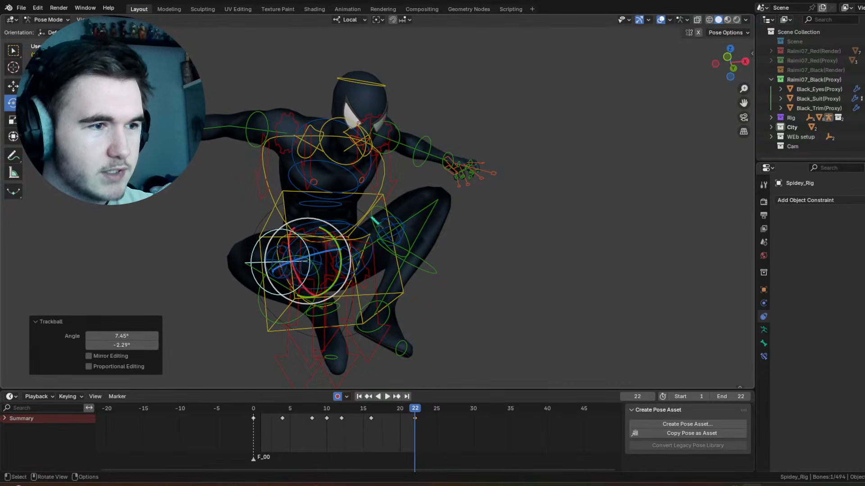
Step: Refine the left thigh control's rotation at frame 22, including a trackball rotation of 2.29° and 9.74°
{"action": "left_click", "coordinate": [377, 222]}
{"action": "key", "text": "r"}
{"action": "key", "text": "x"}
{"action": "left_click_drag", "start_coordinate": [374, 260], "coordinate": [373, 258]}
{"action": "mouse_move", "coordinate": [417, 265]}
{"action": "middle_mouse_down"}
{"action": "mouse_move", "coordinate": [401, 283]}
{"action": "mouse_move", "coordinate": [418, 259]}
{"action": "middle_mouse_up"}
{"action": "left_click_drag", "start_coordinate": [369, 232], "coordinate": [361, 234]}
{"action": "left_click_drag", "start_coordinate": [349, 269], "coordinate": [357, 267]}
{"action": "scroll", "coordinate": [356, 230], "scroll_direction": "down", "scroll_amount": 1}
{"action": "middle_click_drag", "start_coordinate": [355, 218], "coordinate": [373, 216]}
{"action": "scroll", "coordinate": [313, 173], "scroll_direction": "up", "scroll_amount": 3}
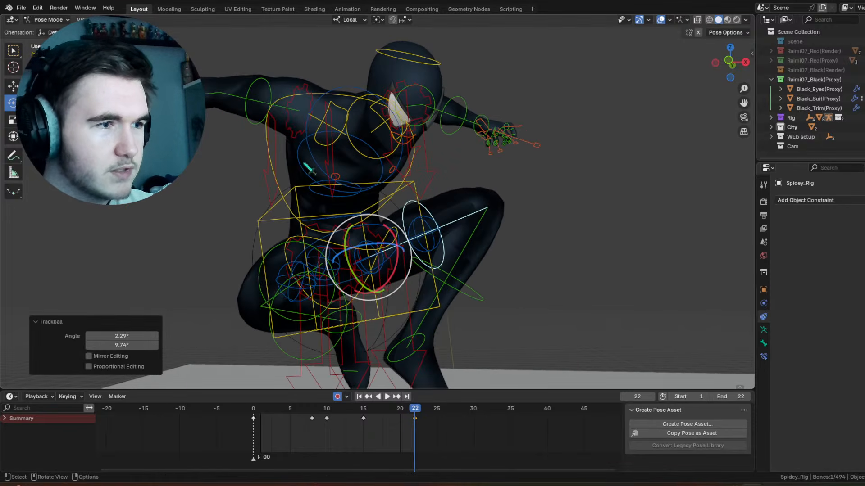
Step: Rotate the right upper arm control at frame 22 and adjust it again at frame 17
{"action": "left_click", "coordinate": [265, 83]}
{"action": "middle_click_drag", "start_coordinate": [300, 107], "coordinate": [327, 140], "text": "shift"}
{"action": "middle_click_drag", "start_coordinate": [327, 139], "coordinate": [336, 141]}
{"action": "left_click_drag", "start_coordinate": [332, 137], "coordinate": [327, 135]}
{"action": "left_click_drag", "start_coordinate": [341, 412], "coordinate": [375, 409]}
{"action": "left_click_drag", "start_coordinate": [318, 141], "coordinate": [318, 148]}
Step: Trackball-rotate the torso control by -6.88° and -1.15° at frame 17, and rotate it -2.76° around view Z at frame 22
{"action": "left_click", "coordinate": [304, 204]}
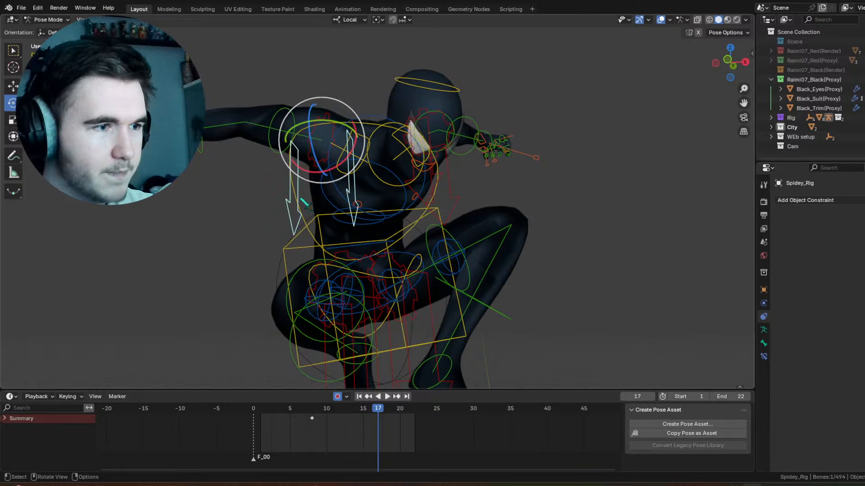
{"action": "left_click", "coordinate": [324, 225]}
{"action": "left_click_drag", "start_coordinate": [383, 250], "coordinate": [383, 239]}
{"action": "left_click", "coordinate": [383, 239]}
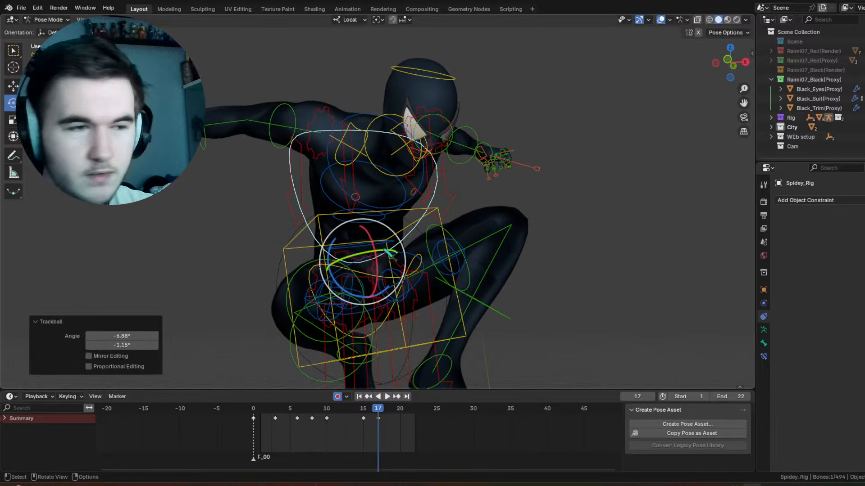
{"action": "key", "text": "shift+Left"}
{"action": "key", "text": "space"}
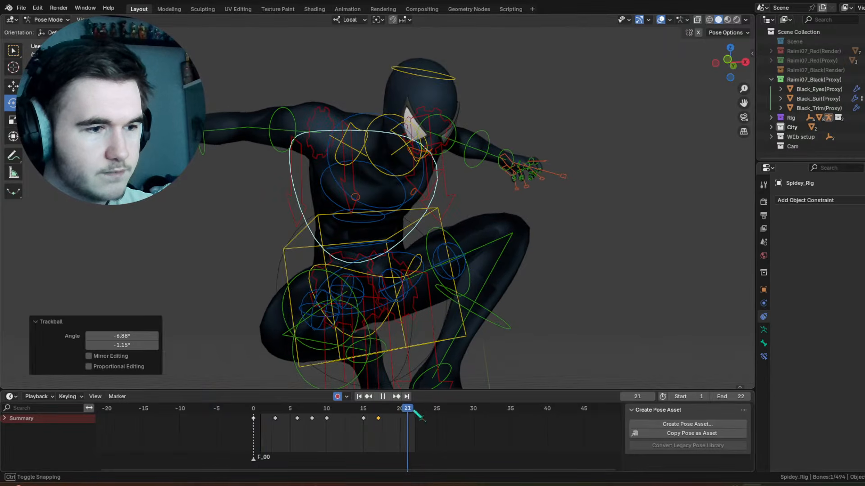
{"action": "key", "text": "space"}
{"action": "left_click_drag", "start_coordinate": [400, 243], "coordinate": [399, 240]}
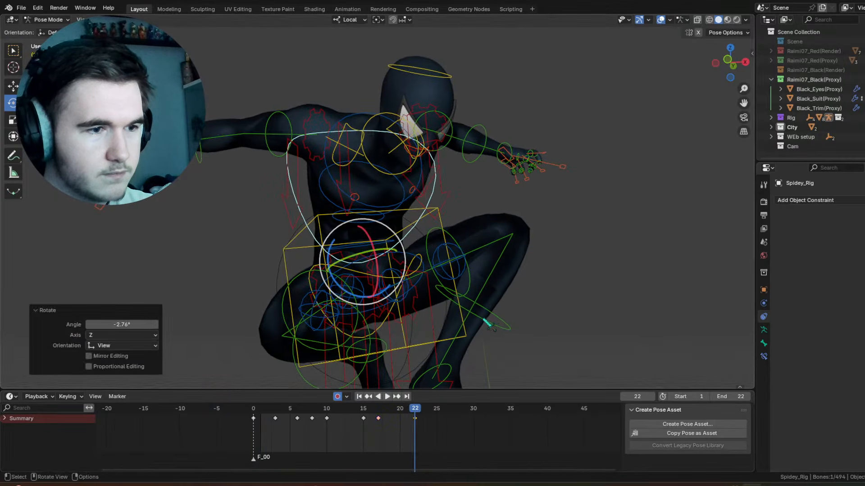
Step: Rotate the left shin control by -7.15° around local X at frame 19, and counter-rotate it slightly at frame 22
{"action": "left_click", "coordinate": [484, 320]}
{"action": "left_click_drag", "start_coordinate": [411, 407], "coordinate": [392, 408]}
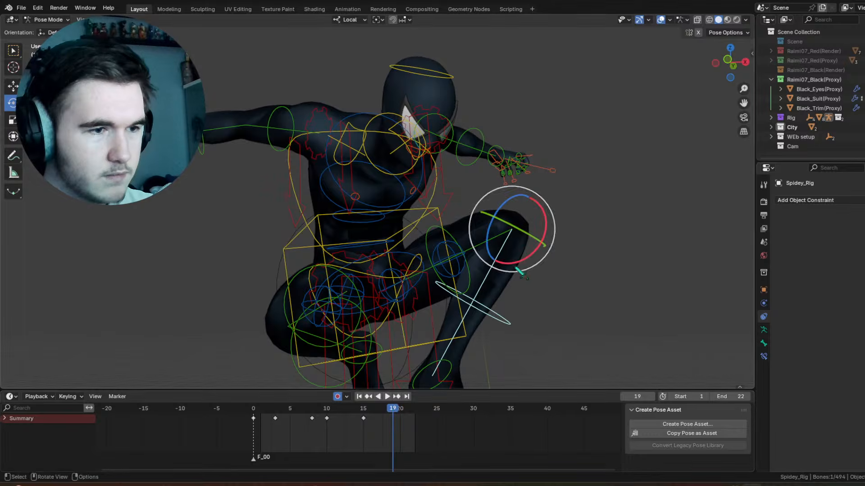
{"action": "left_click_drag", "start_coordinate": [522, 266], "coordinate": [526, 267]}
{"action": "key", "text": "space"}
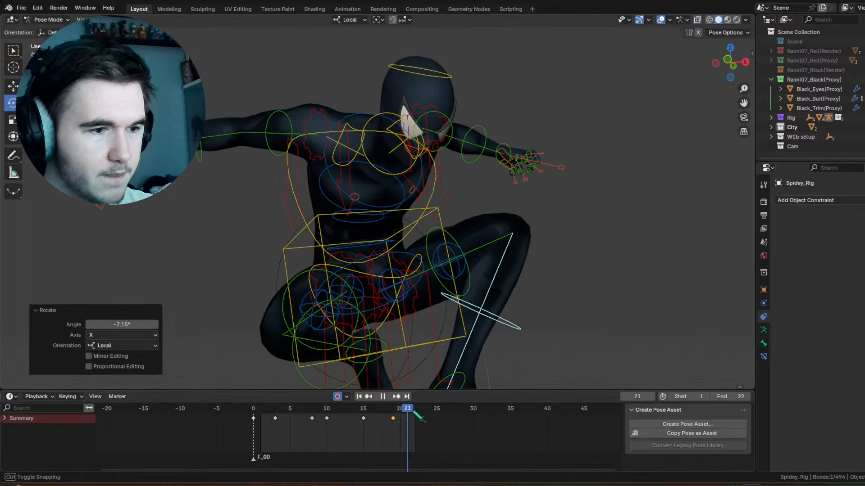
{"action": "left_click_drag", "start_coordinate": [417, 409], "coordinate": [417, 409]}
{"action": "left_click_drag", "start_coordinate": [523, 265], "coordinate": [518, 264]}
Step: Rotate the box-shaped hip control at frame 17, move its new keyframe to frame 22, and check the playback
{"action": "left_click_drag", "start_coordinate": [417, 409], "coordinate": [378, 408]}
{"action": "left_click", "coordinate": [315, 210]}
{"action": "left_click_drag", "start_coordinate": [389, 278], "coordinate": [380, 274]}
{"action": "left_click_drag", "start_coordinate": [354, 408], "coordinate": [372, 421]}
{"action": "key", "text": "g"}
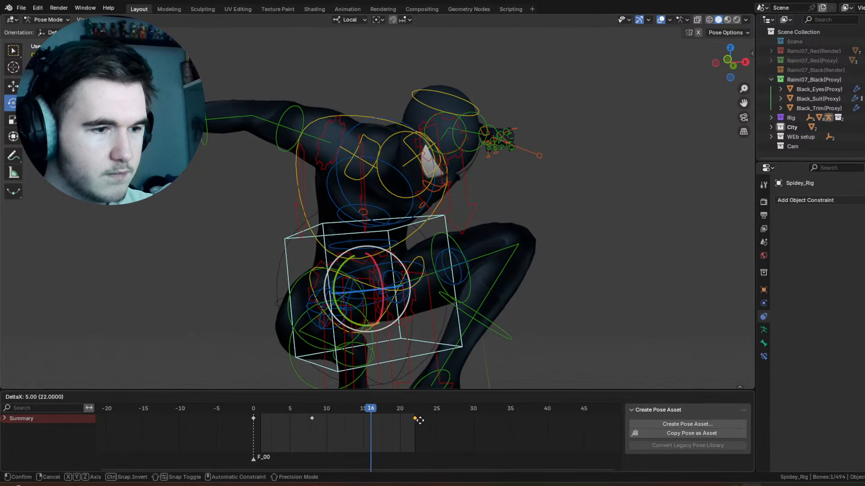
{"action": "left_click", "coordinate": [420, 417]}
{"action": "key", "text": "space"}
{"action": "key", "text": "space"}
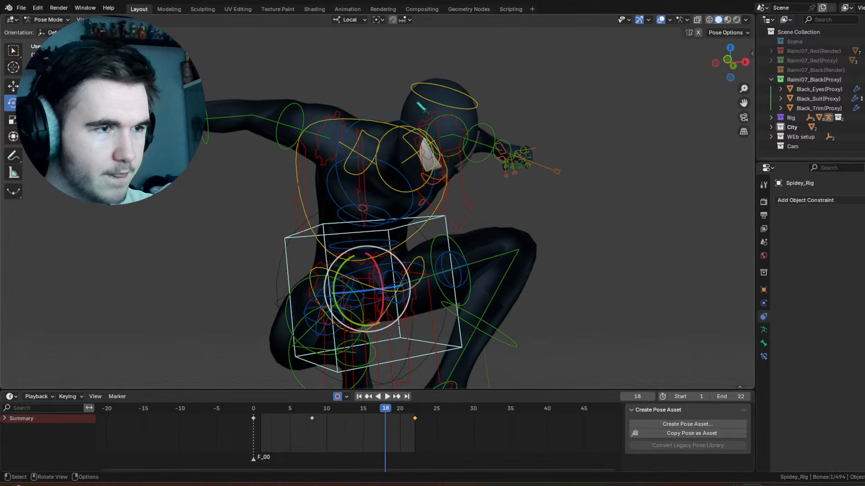
Step: Rotate the head control 11.3° around local X at frame 18
{"action": "left_click", "coordinate": [445, 106]}
{"action": "left_click_drag", "start_coordinate": [359, 409], "coordinate": [386, 408]}
{"action": "left_click_drag", "start_coordinate": [445, 145], "coordinate": [437, 135]}
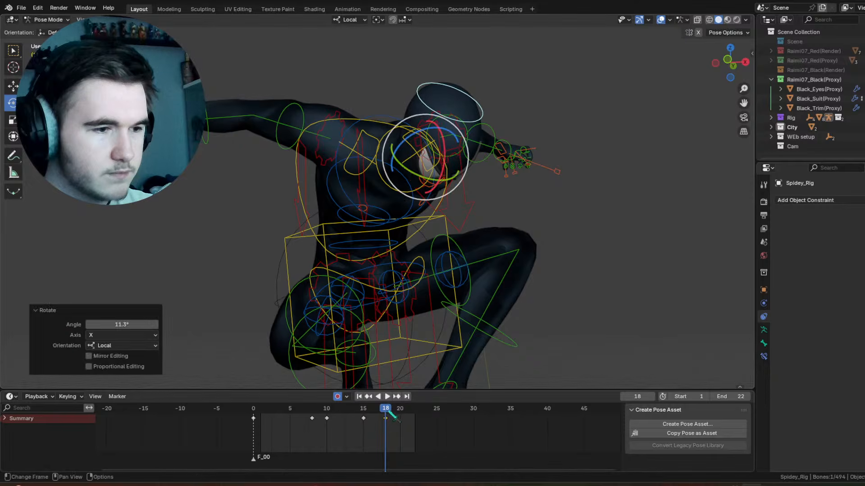
Step: Rotate the head control -12.2° around local Z at frame 22, and trackball-rotate it by 2.29° and -7.45°
{"action": "left_click_drag", "start_coordinate": [386, 409], "coordinate": [415, 409]}
{"action": "key", "text": "r"}
{"action": "key", "text": "r"}
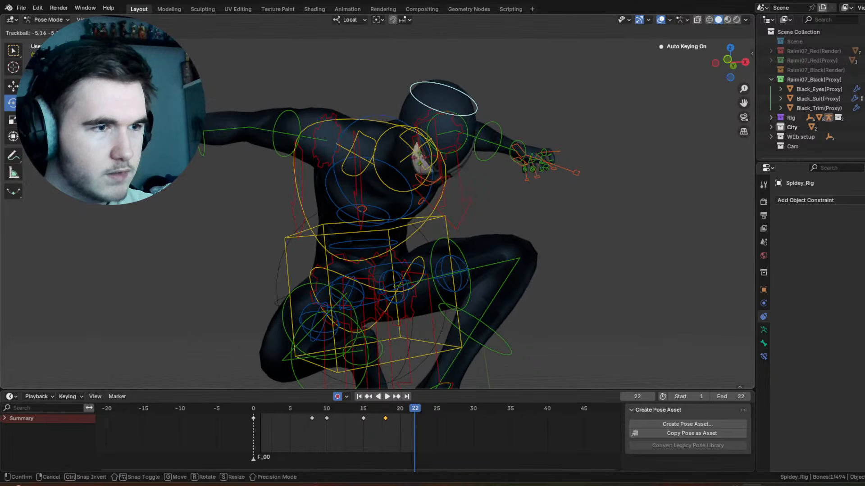
{"action": "left_click", "coordinate": [407, 138]}
{"action": "left_click_drag", "start_coordinate": [450, 134], "coordinate": [460, 153]}
{"action": "key", "text": "r"}
{"action": "key", "text": "r"}
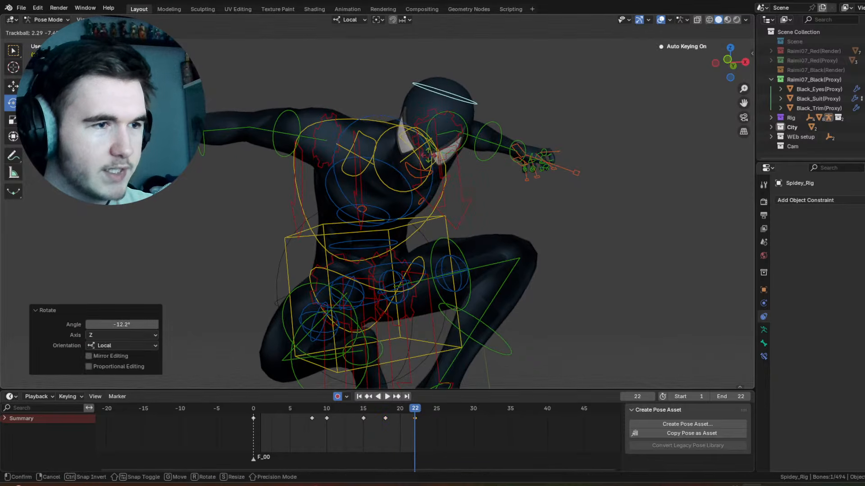
{"action": "left_click", "coordinate": [635, 55]}
Step: Examine the frame 22 pose from the side with the viewport overlays hidden
{"action": "left_click", "coordinate": [661, 20]}
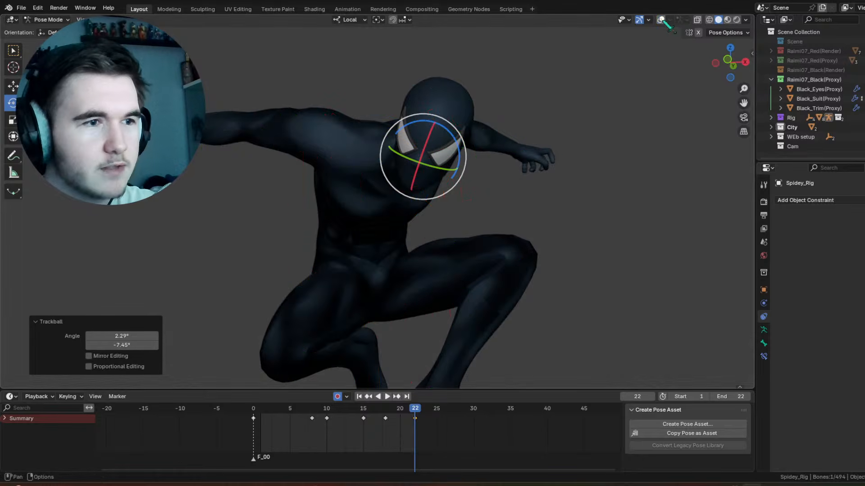
{"action": "scroll", "coordinate": [488, 185], "scroll_direction": "down", "scroll_amount": 4}
{"action": "middle_click_drag", "start_coordinate": [488, 186], "coordinate": [565, 90]}
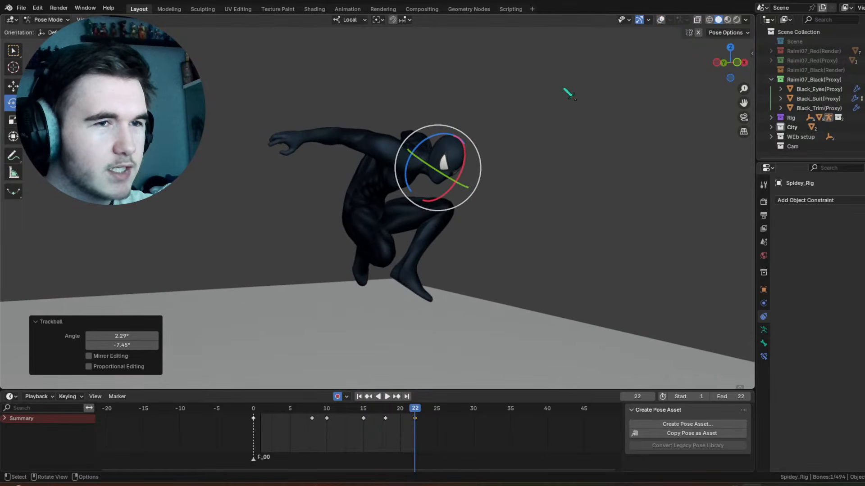
{"action": "left_click", "coordinate": [661, 19]}
Step: Rotate the neck control at frame 17 and check its motion in playback
{"action": "scroll", "coordinate": [471, 156], "scroll_direction": "up", "scroll_amount": 4}
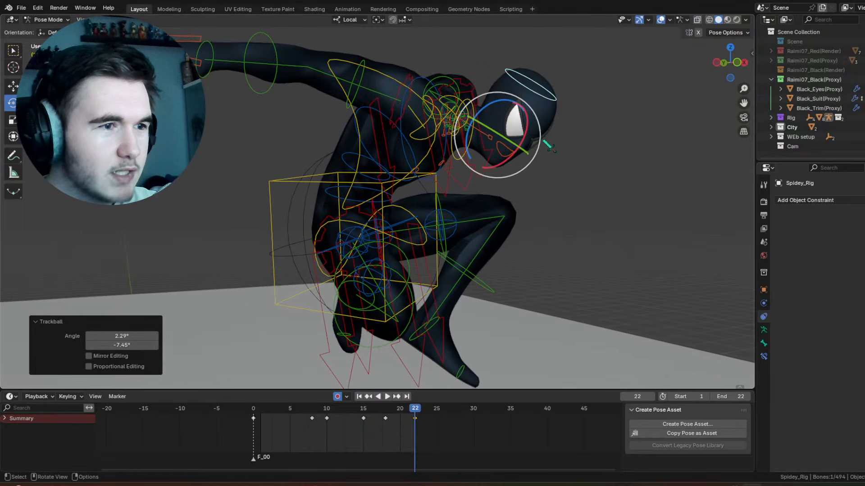
{"action": "left_click", "coordinate": [462, 157]}
{"action": "left_click", "coordinate": [470, 142]}
{"action": "middle_click_drag", "start_coordinate": [471, 143], "coordinate": [458, 145], "text": "shift"}
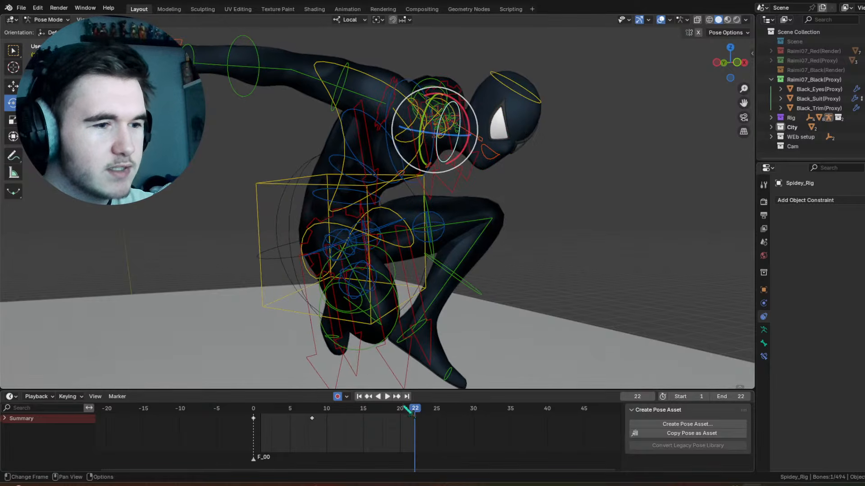
{"action": "left_click_drag", "start_coordinate": [407, 408], "coordinate": [380, 410]}
{"action": "right_click", "coordinate": [395, 180]}
{"action": "left_click", "coordinate": [396, 181]}
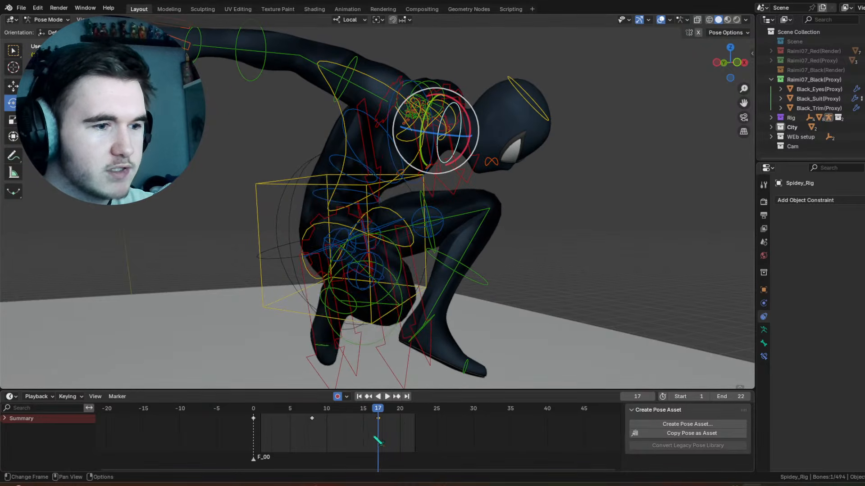
{"action": "key", "text": "space"}
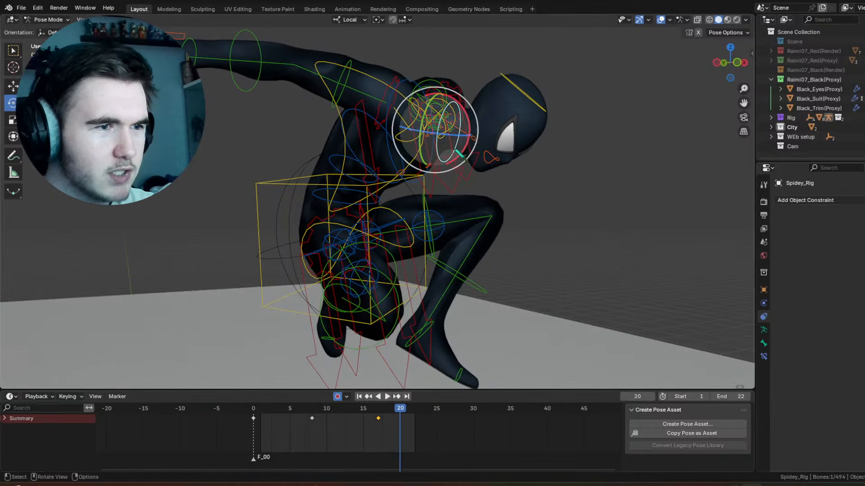
Step: Adjust the rotation of the neck control at frame 22
{"action": "left_click_drag", "start_coordinate": [463, 149], "coordinate": [466, 150]}
{"action": "left_click_drag", "start_coordinate": [406, 408], "coordinate": [414, 413]}
{"action": "middle_click_drag", "start_coordinate": [520, 131], "coordinate": [488, 123]}
Step: Trackball-rotate the head control by 0° and -14.3° at frame 22
{"action": "left_click_drag", "start_coordinate": [389, 109], "coordinate": [381, 106]}
{"action": "left_click", "coordinate": [411, 51]}
{"action": "left_click_drag", "start_coordinate": [416, 78], "coordinate": [405, 69]}
{"action": "left_click_drag", "start_coordinate": [401, 99], "coordinate": [390, 99]}
Step: Play back the animation with the viewport overlays hidden to review the head motion
{"action": "scroll", "coordinate": [426, 109], "scroll_direction": "down", "scroll_amount": 1}
{"action": "middle_click_drag", "start_coordinate": [446, 116], "coordinate": [449, 143]}
{"action": "left_click", "coordinate": [660, 20]}
{"action": "key", "text": "space"}
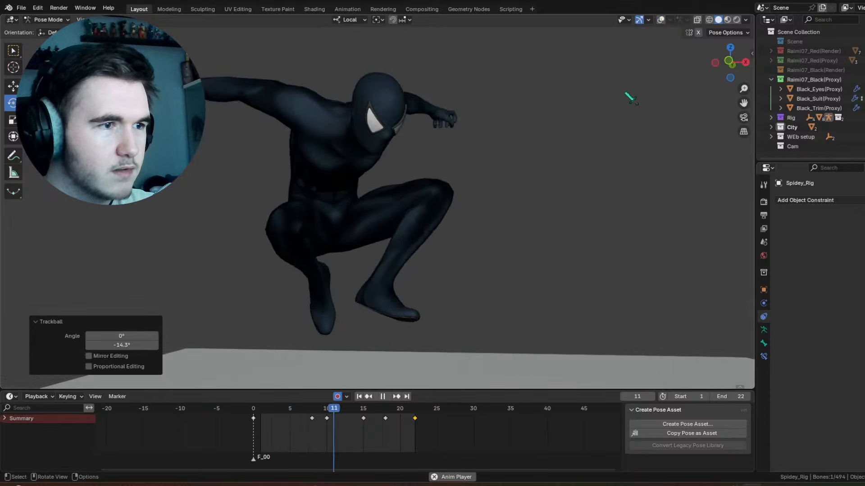
{"action": "key", "text": "space"}
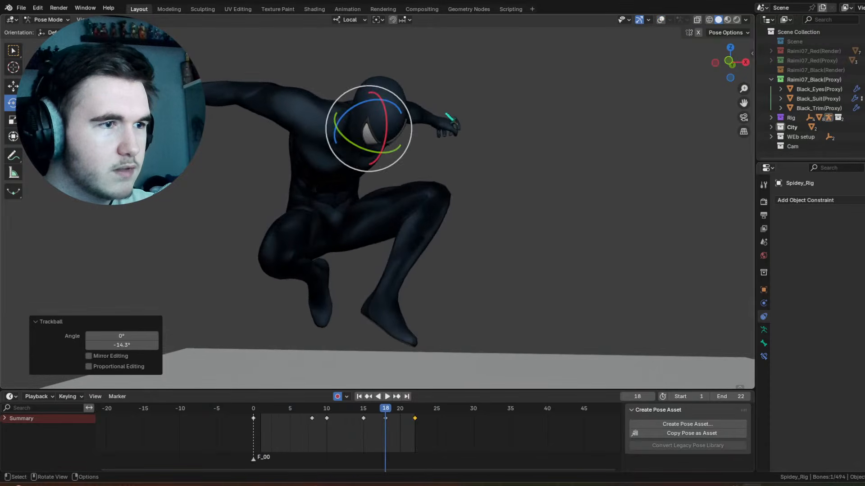
{"action": "left_click", "coordinate": [660, 20]}
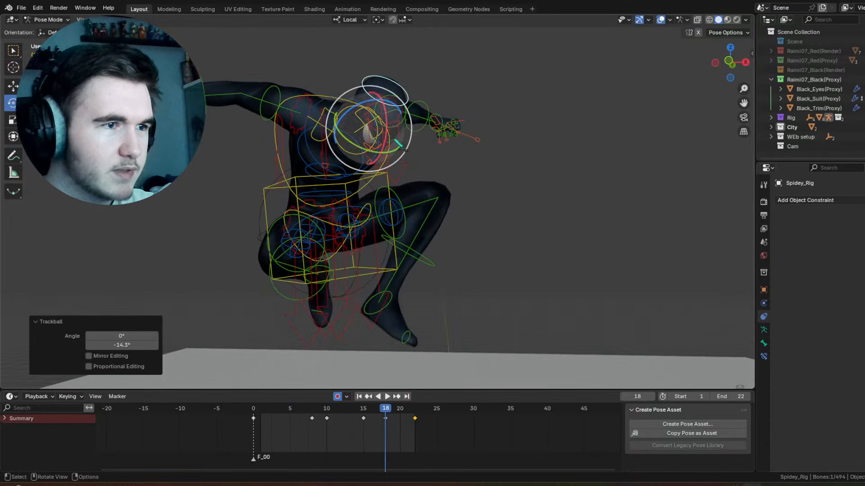
Step: Move the head control's last keyframe from frame 22 to frame 20 and check the playback
{"action": "key", "text": "g"}
{"action": "left_click", "coordinate": [409, 426]}
{"action": "key", "text": "space"}
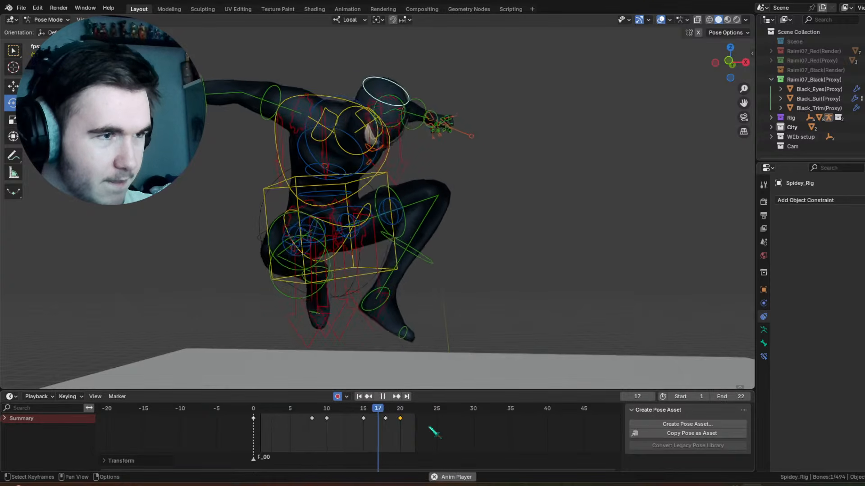
{"action": "key", "text": "space"}
Step: Trackball-rotate the head control by 0° and -3.44° at frame 22
{"action": "left_click", "coordinate": [415, 409]}
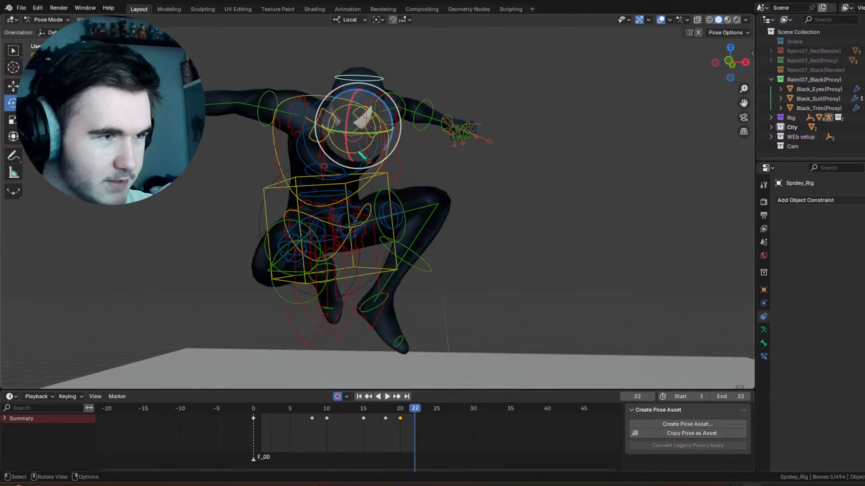
{"action": "left_click", "coordinate": [376, 108]}
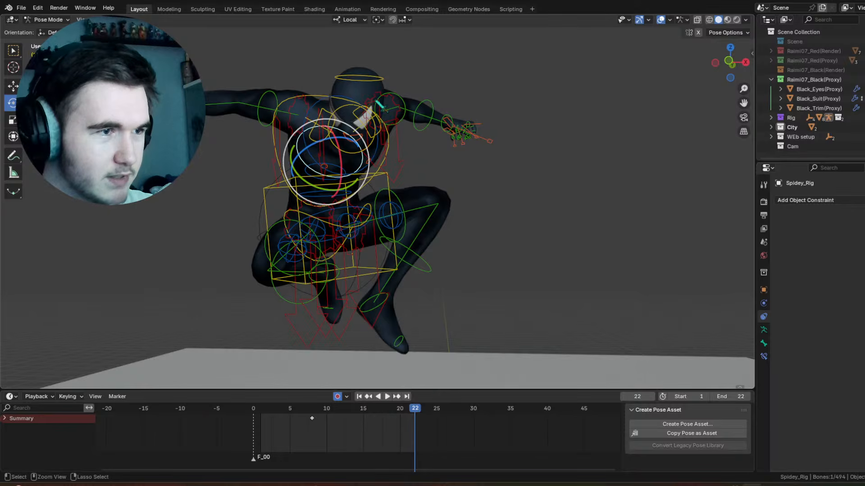
{"action": "key", "text": "ctrl+z"}
{"action": "left_click_drag", "start_coordinate": [382, 104], "coordinate": [383, 100]}
{"action": "left_click_drag", "start_coordinate": [370, 122], "coordinate": [367, 122]}
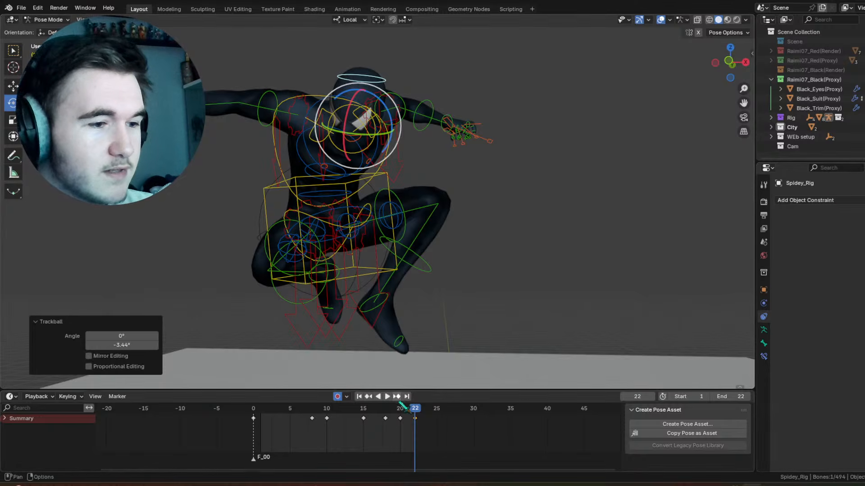
Step: Select all finger controls of the character's left hand at frame 22
{"action": "mouse_move", "coordinate": [403, 409]}
{"action": "left_mouse_down"}
{"action": "mouse_move", "coordinate": [388, 411]}
{"action": "mouse_move", "coordinate": [415, 412]}
{"action": "left_mouse_up"}
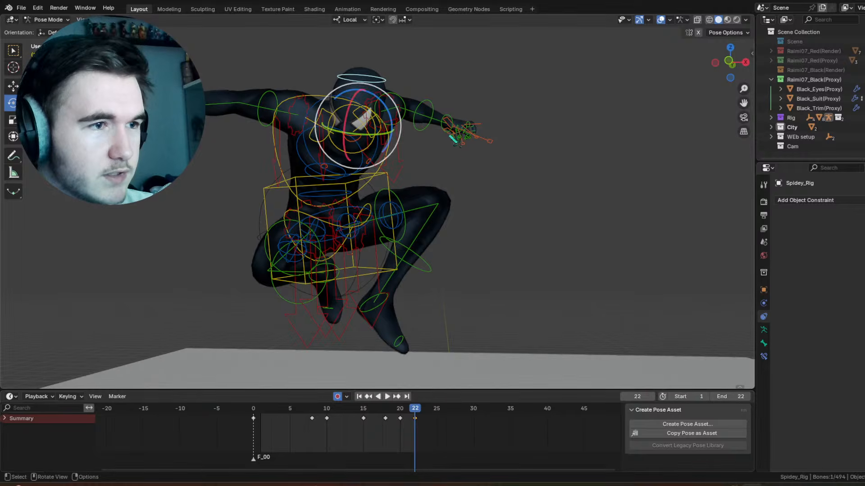
{"action": "left_click_drag", "start_coordinate": [523, 176], "coordinate": [457, 117]}
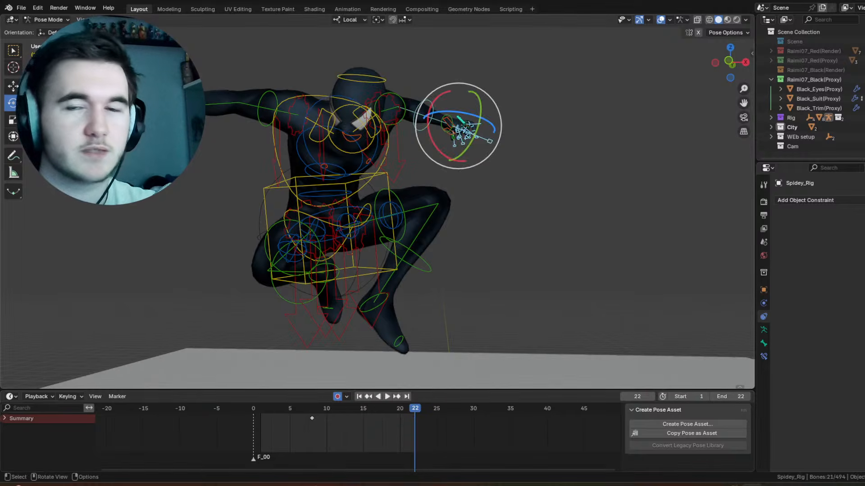
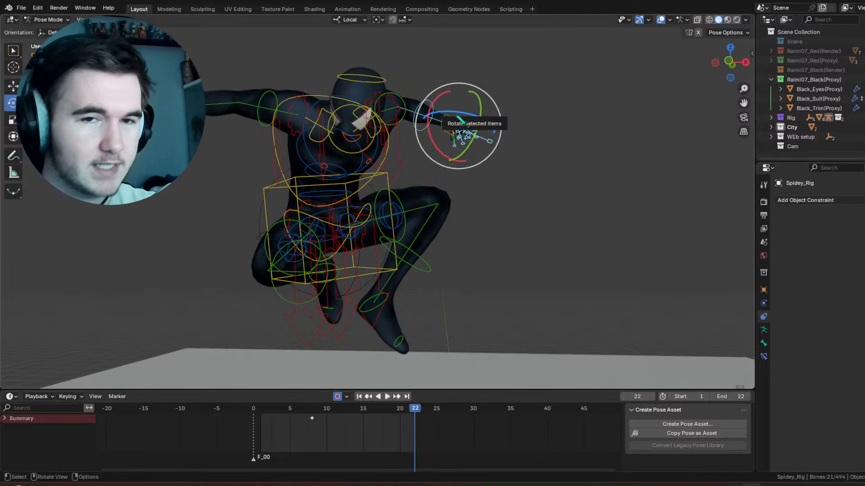
Step: Rotate the character's right forearm control about 7.3° on its local X axis at frame 17
{"action": "left_click_drag", "start_coordinate": [413, 409], "coordinate": [378, 408]}
{"action": "left_click", "coordinate": [213, 74]}
{"action": "key", "text": "r"}
{"action": "key", "text": "x"}
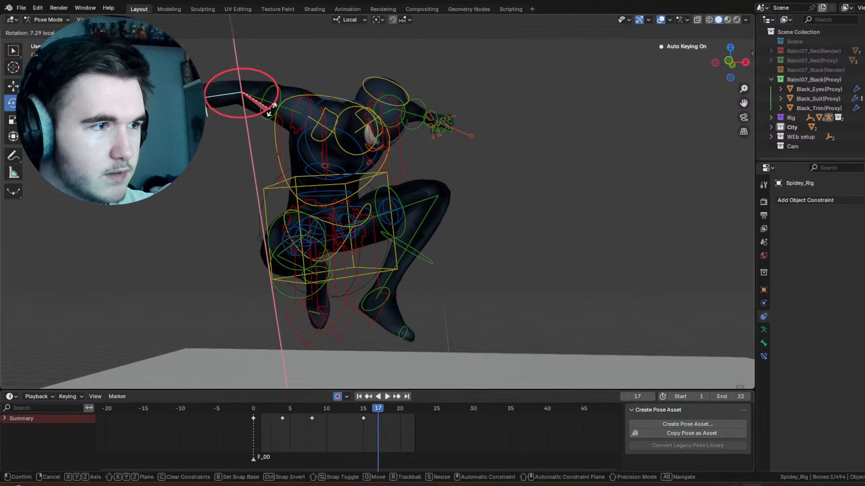
{"action": "left_click_drag", "start_coordinate": [272, 110], "coordinate": [270, 112]}
Step: Try trackball-rotating the right upper-arm control by 6.3° and 0° at frame 22, and undo the rotation
{"action": "left_click_drag", "start_coordinate": [378, 409], "coordinate": [415, 408]}
{"action": "left_click", "coordinate": [283, 108]}
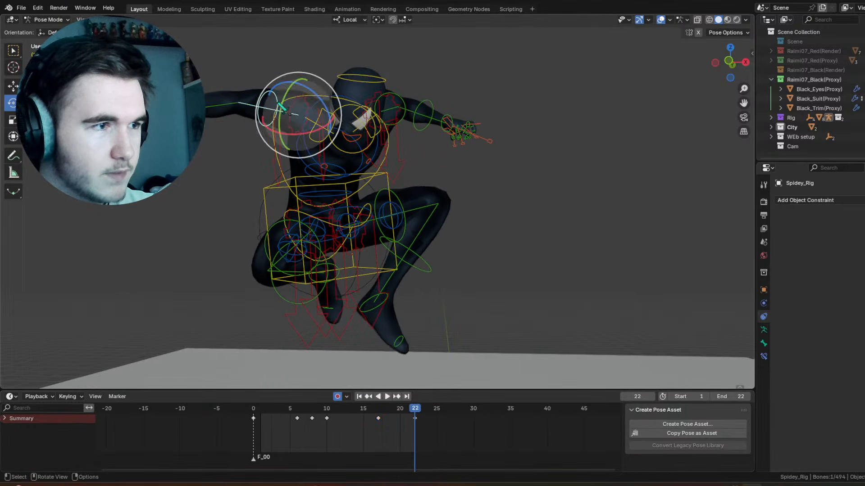
{"action": "key", "text": "r"}
{"action": "key", "text": "r"}
{"action": "left_click", "coordinate": [317, 170]}
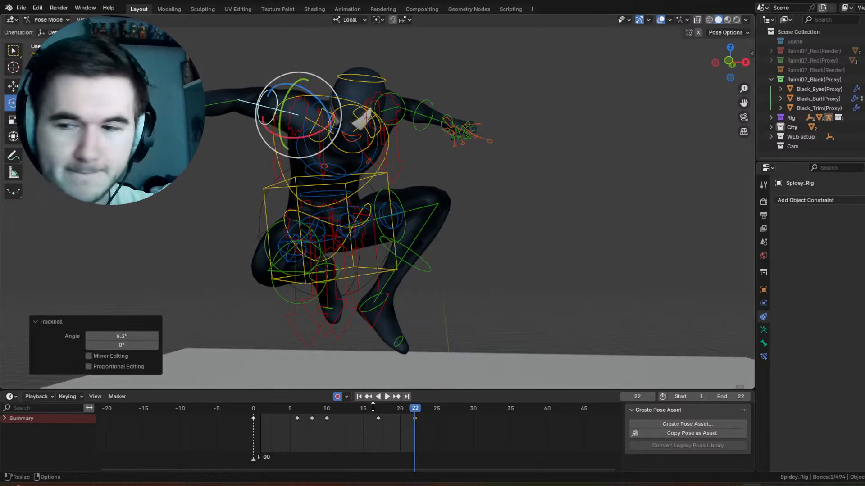
{"action": "key", "text": "ctrl+z"}
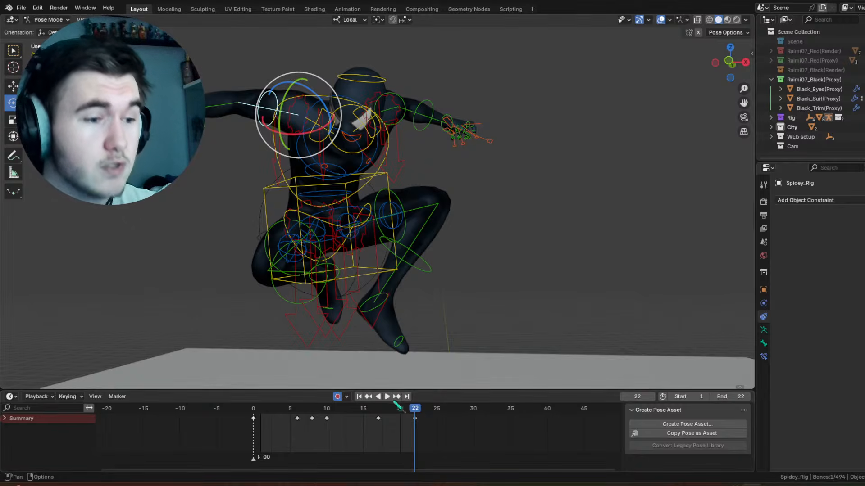
Step: Rotate the right upper-arm control about -3.9° on local X at frame 14 and -3.12° around the view axis at frame 20
{"action": "left_click_drag", "start_coordinate": [378, 409], "coordinate": [356, 415]}
{"action": "left_click_drag", "start_coordinate": [323, 142], "coordinate": [320, 146]}
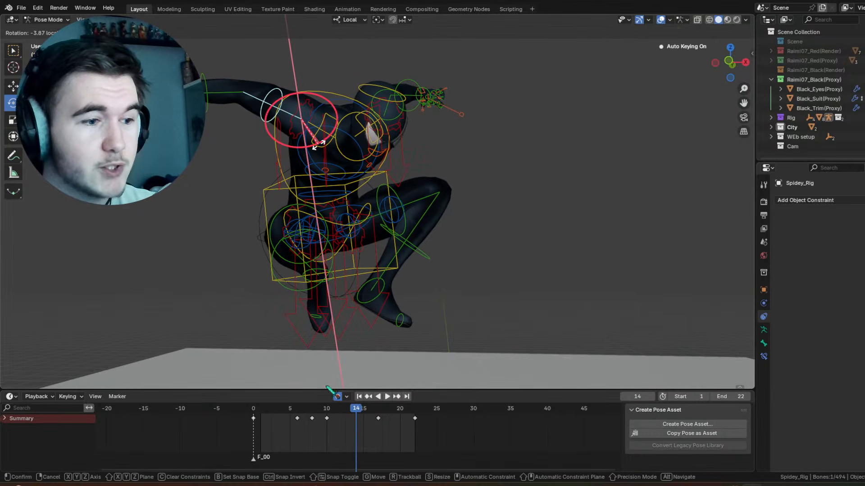
{"action": "left_click_drag", "start_coordinate": [334, 418], "coordinate": [393, 408]}
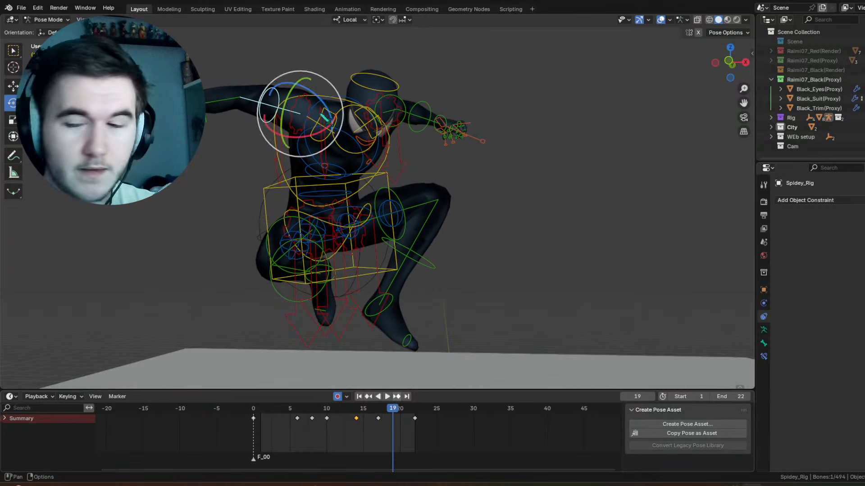
{"action": "left_click", "coordinate": [324, 118]}
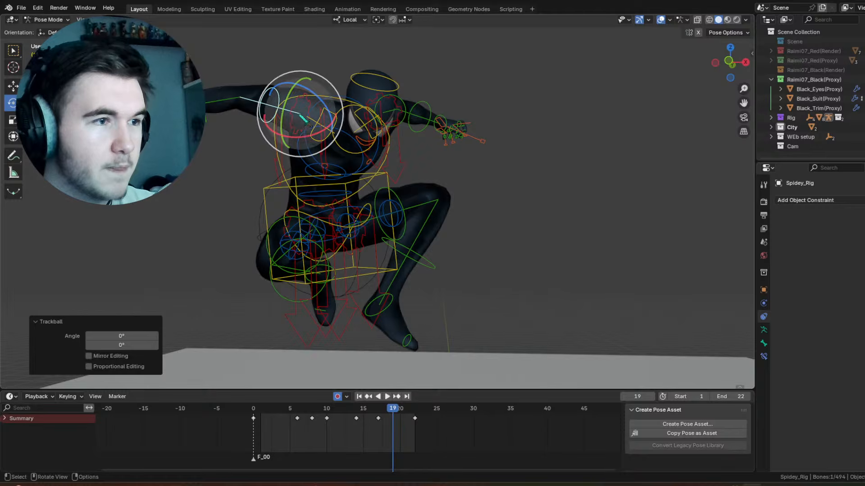
{"action": "left_click_drag", "start_coordinate": [395, 411], "coordinate": [400, 413]}
{"action": "left_click_drag", "start_coordinate": [320, 116], "coordinate": [319, 115]}
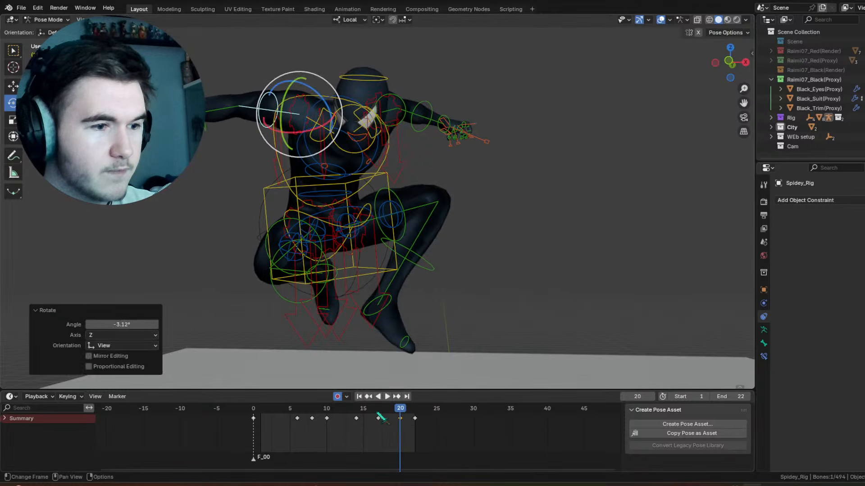
Step: Rotate the right upper-arm control slightly at frame 22 and play back the animation
{"action": "left_click_drag", "start_coordinate": [380, 418], "coordinate": [415, 419]}
{"action": "left_click_drag", "start_coordinate": [318, 121], "coordinate": [315, 120]}
{"action": "left_click_drag", "start_coordinate": [415, 418], "coordinate": [260, 426]}
{"action": "key", "text": "space"}
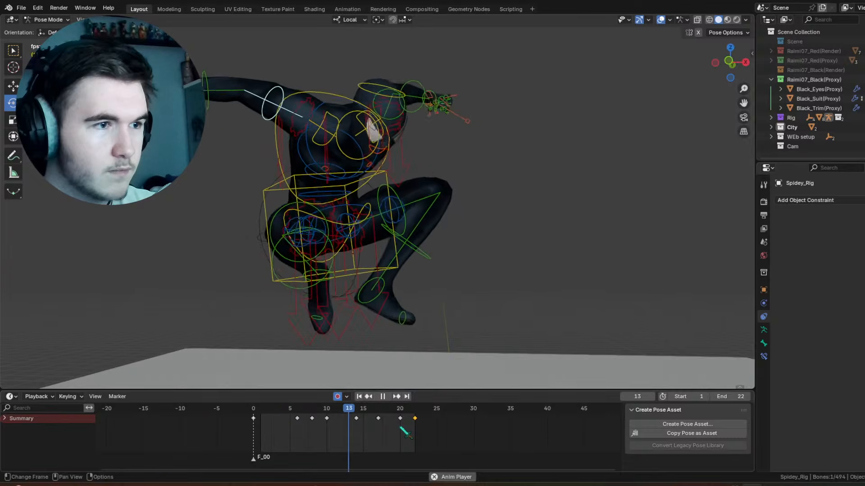
{"action": "key", "text": "space"}
Step: Scrub past the last keyframes and extend the scene's end frame to 30
{"action": "left_click_drag", "start_coordinate": [396, 419], "coordinate": [418, 418]}
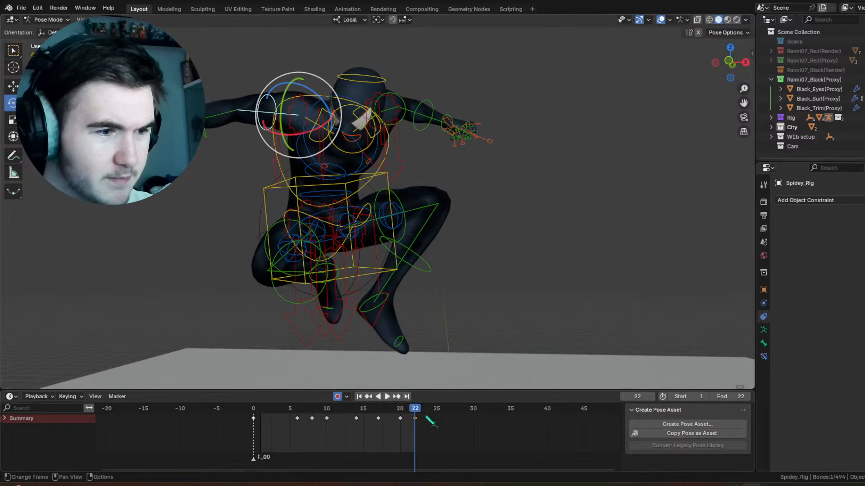
{"action": "key", "text": "space"}
{"action": "mouse_move", "coordinate": [430, 413]}
{"action": "left_mouse_down"}
{"action": "mouse_move", "coordinate": [452, 415]}
{"action": "mouse_move", "coordinate": [388, 416]}
{"action": "mouse_move", "coordinate": [446, 412]}
{"action": "left_mouse_up"}
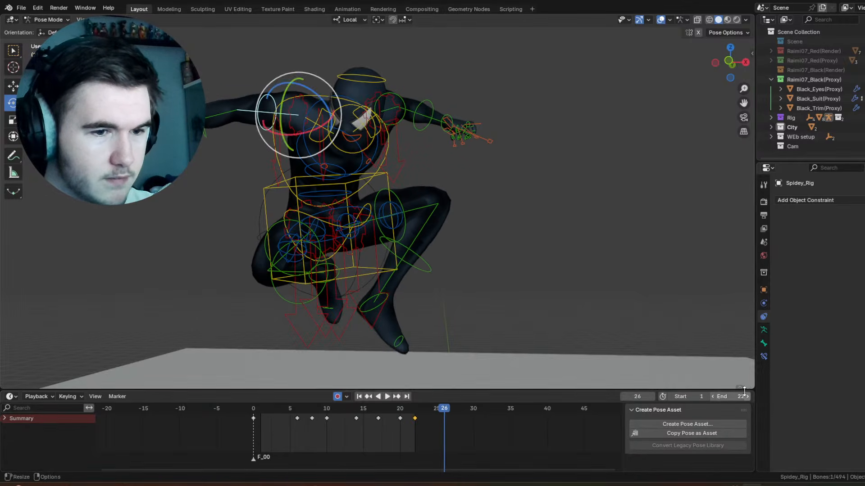
{"action": "left_click_drag", "start_coordinate": [744, 396], "coordinate": [753, 397]}
Step: Rotate the left shin, left thigh and right thigh controls slightly at frame 25 to continue the leg motion
{"action": "left_click_drag", "start_coordinate": [439, 413], "coordinate": [436, 413]}
{"action": "left_click", "coordinate": [424, 261]}
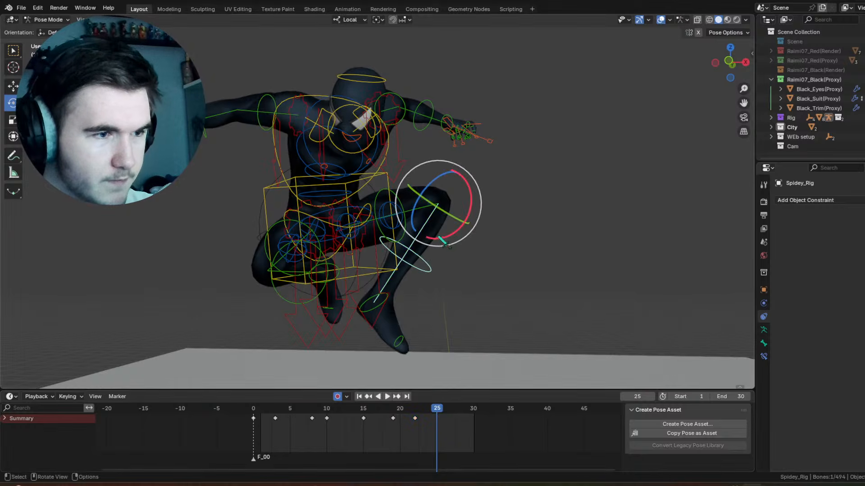
{"action": "left_click_drag", "start_coordinate": [441, 239], "coordinate": [431, 239]}
{"action": "left_click", "coordinate": [378, 198]}
{"action": "left_click_drag", "start_coordinate": [372, 204], "coordinate": [370, 201]}
{"action": "left_click", "coordinate": [274, 225]}
{"action": "left_click_drag", "start_coordinate": [299, 235], "coordinate": [295, 229]}
Step: Rotate the chest control and trackball-rotate the right upper-arm control by 8.02° and -2.86° at frame 25
{"action": "left_click", "coordinate": [359, 191]}
{"action": "left_click_drag", "start_coordinate": [359, 179], "coordinate": [317, 173]}
{"action": "left_click", "coordinate": [270, 107]}
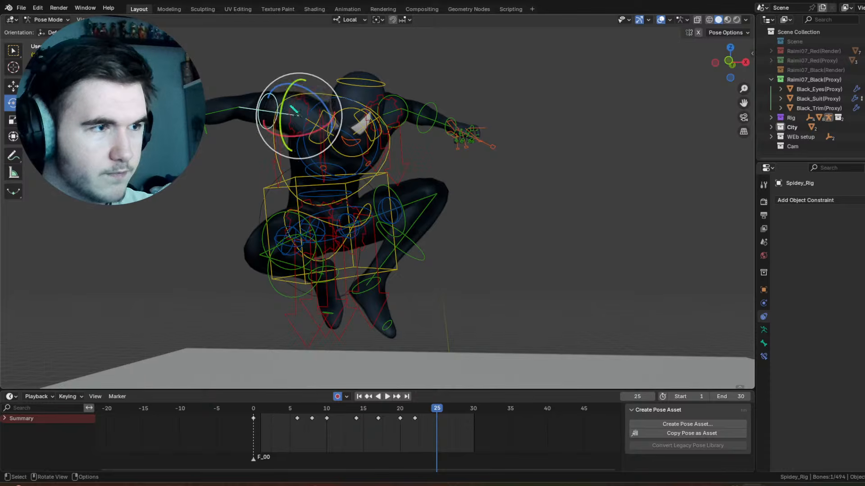
{"action": "left_click_drag", "start_coordinate": [276, 111], "coordinate": [273, 106]}
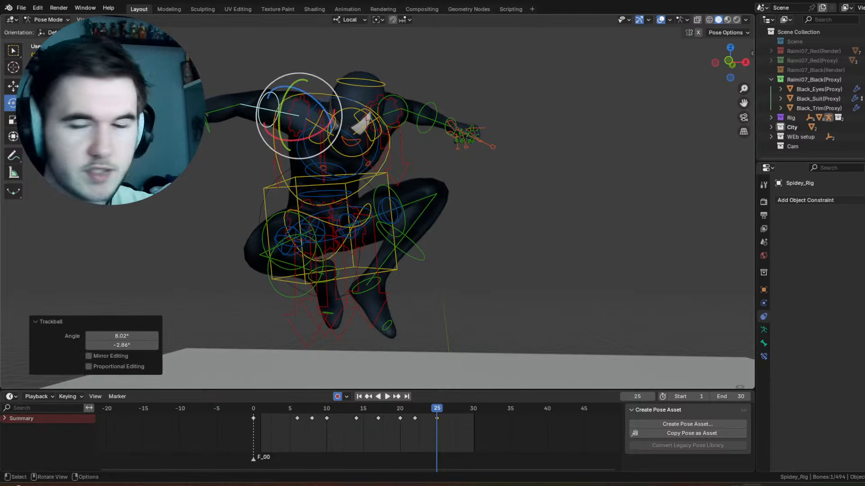
Step: Rotate the right forearm control about -24° on its local X axis at frame 25
{"action": "left_click", "coordinate": [208, 121]}
{"action": "key", "text": "r"}
{"action": "key", "text": "x"}
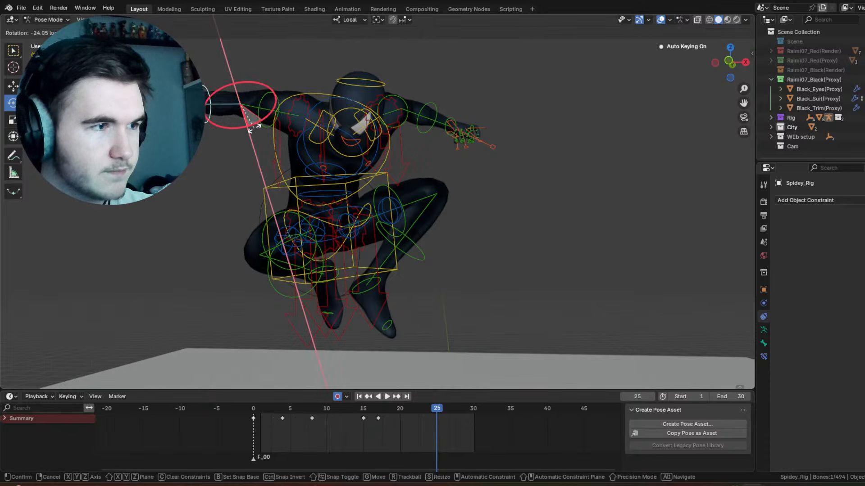
{"action": "left_click_drag", "start_coordinate": [256, 129], "coordinate": [256, 129]}
Step: Select the right hand control and rotate it to add wrist follow-through around frame 19
{"action": "left_click", "coordinate": [170, 110]}
{"action": "left_click_drag", "start_coordinate": [168, 112], "coordinate": [159, 137]}
{"action": "left_click_drag", "start_coordinate": [383, 407], "coordinate": [396, 391]}
{"action": "mouse_move", "coordinate": [167, 121]}
{"action": "left_mouse_down"}
{"action": "mouse_move", "coordinate": [165, 103]}
{"action": "mouse_move", "coordinate": [160, 111]}
{"action": "left_mouse_up"}
{"action": "left_click_drag", "start_coordinate": [163, 109], "coordinate": [165, 119]}
Step: Trackball-rotate the right hand control by -35° and 5.16° at frame 23, and by -29.2° and 50.4° at frame 25
{"action": "left_click_drag", "start_coordinate": [368, 410], "coordinate": [437, 412]}
{"action": "key", "text": "r"}
{"action": "key", "text": "r"}
{"action": "left_click", "coordinate": [436, 367]}
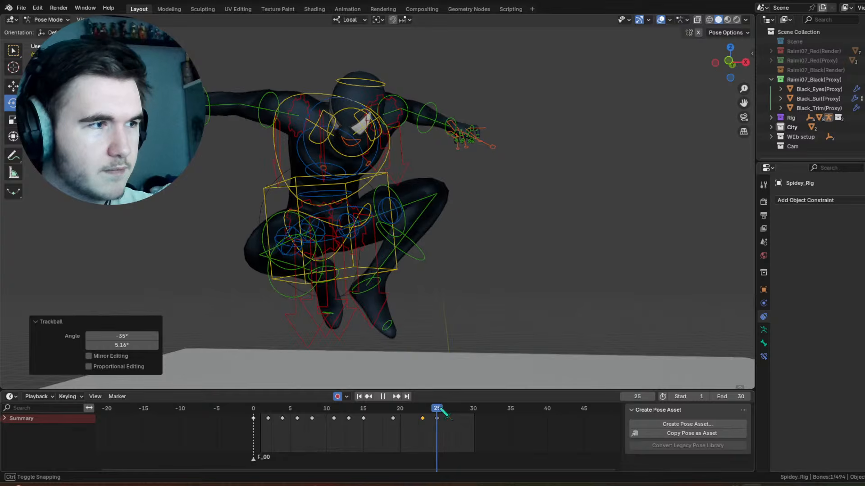
{"action": "key", "text": "r"}
{"action": "left_click", "coordinate": [419, 412]}
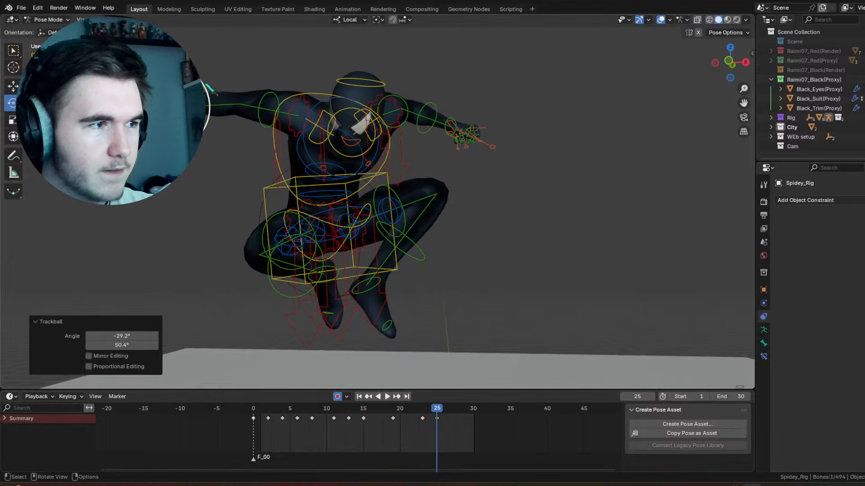
Step: Compare the right hand's pose at frames 23 and 25, and trackball-rotate it by 0° and -30.9° at frame 25
{"action": "mouse_move", "coordinate": [419, 412]}
{"action": "left_mouse_down"}
{"action": "mouse_move", "coordinate": [442, 411]}
{"action": "mouse_move", "coordinate": [425, 410]}
{"action": "left_mouse_up"}
{"action": "middle_click_drag", "start_coordinate": [252, 138], "coordinate": [257, 180]}
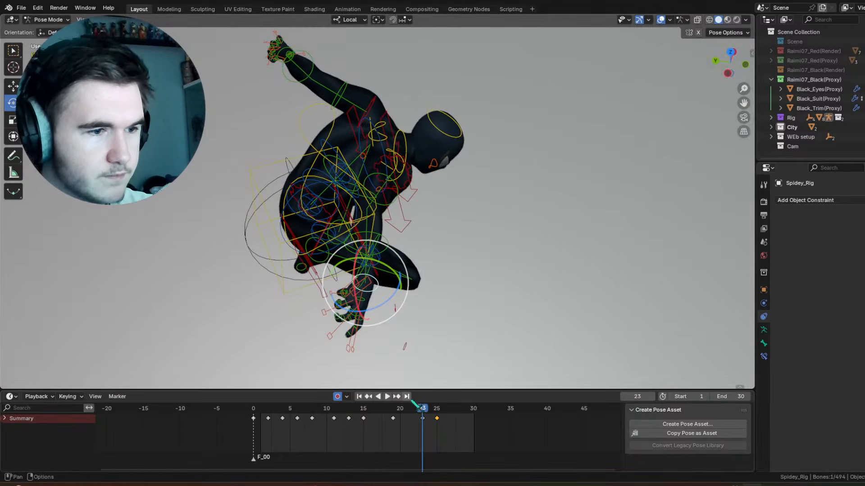
{"action": "left_click_drag", "start_coordinate": [421, 411], "coordinate": [446, 419]}
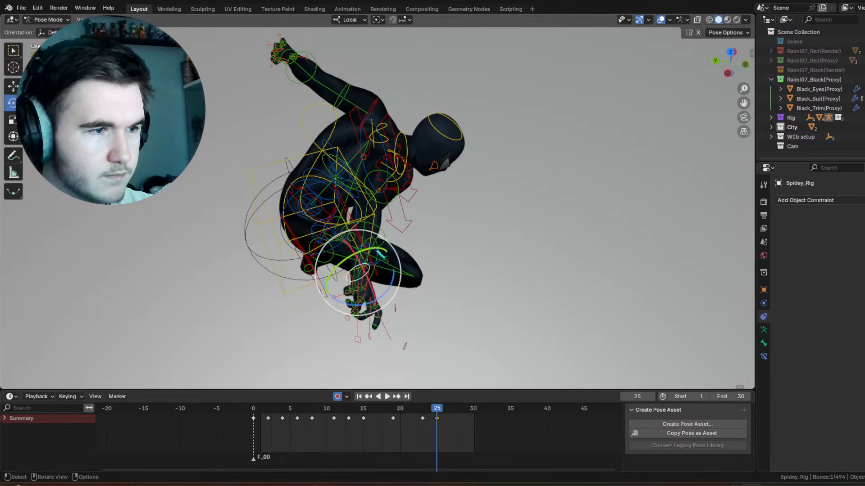
{"action": "key", "text": "r"}
{"action": "key", "text": "r"}
{"action": "left_click", "coordinate": [355, 262]}
{"action": "middle_click_drag", "start_coordinate": [391, 221], "coordinate": [307, 165]}
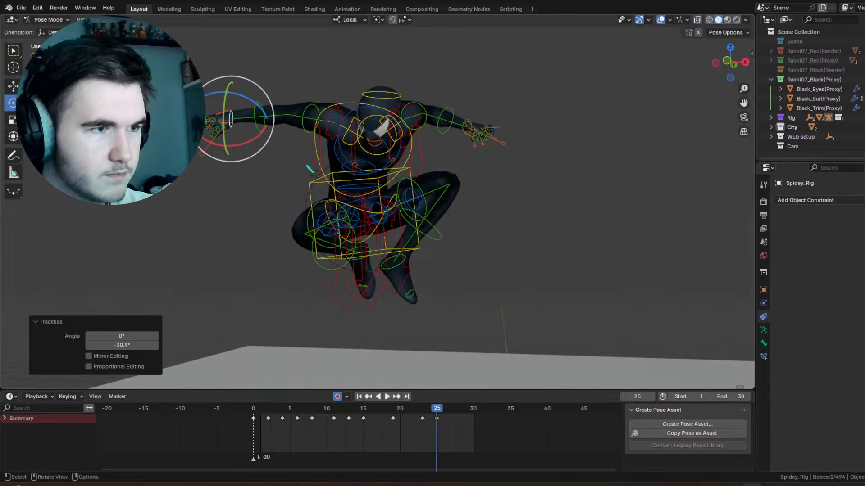
Step: Rotate the chest control by -50.5° on its local Z axis at frame 28
{"action": "left_click_drag", "start_coordinate": [438, 411], "coordinate": [459, 411]}
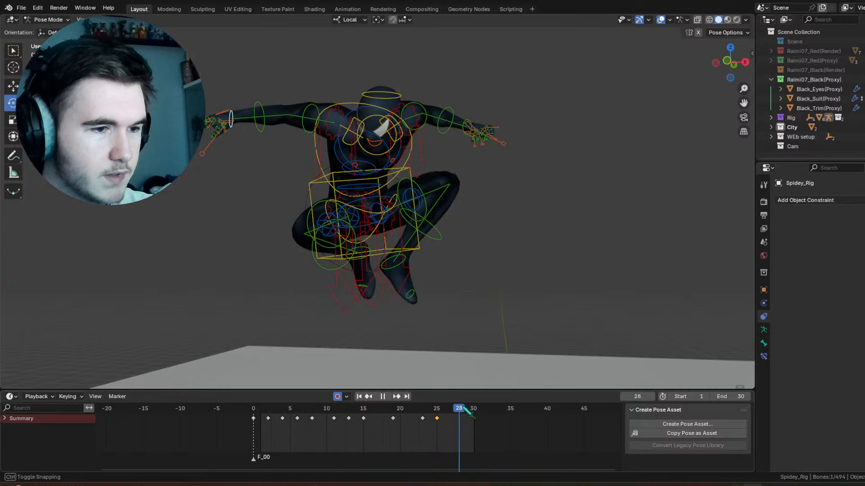
{"action": "scroll", "coordinate": [446, 187], "scroll_direction": "up", "scroll_amount": 2}
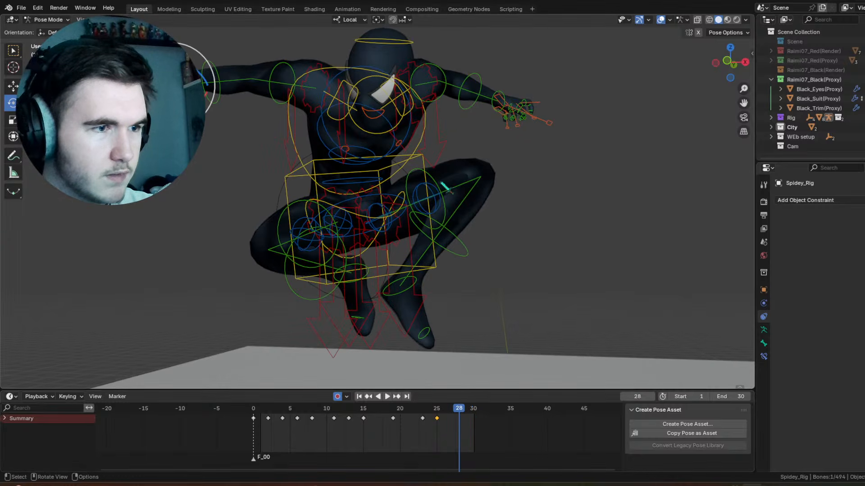
{"action": "left_click", "coordinate": [411, 178]}
{"action": "middle_click_drag", "start_coordinate": [410, 178], "coordinate": [414, 178]}
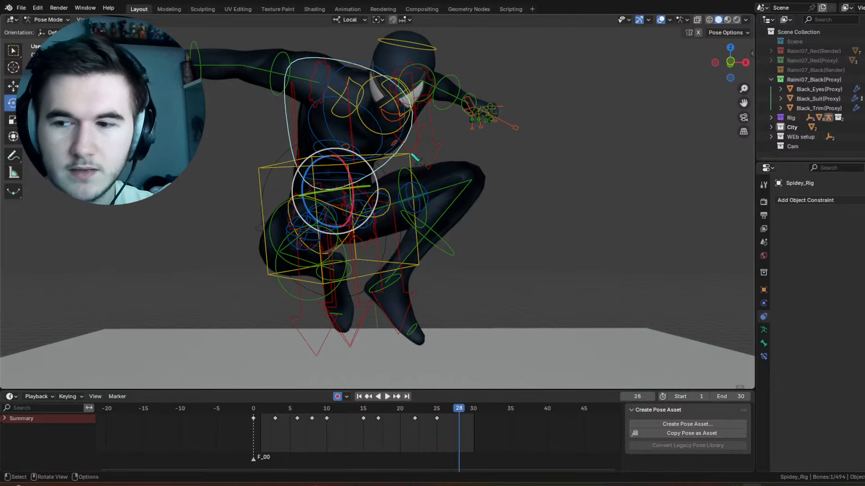
{"action": "key", "text": "r"}
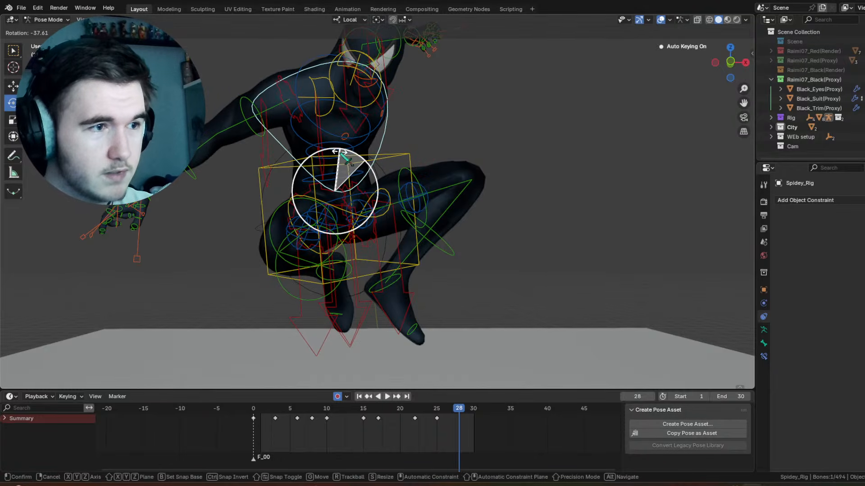
{"action": "left_click", "coordinate": [324, 168]}
{"action": "key", "text": "r"}
{"action": "key", "text": "z"}
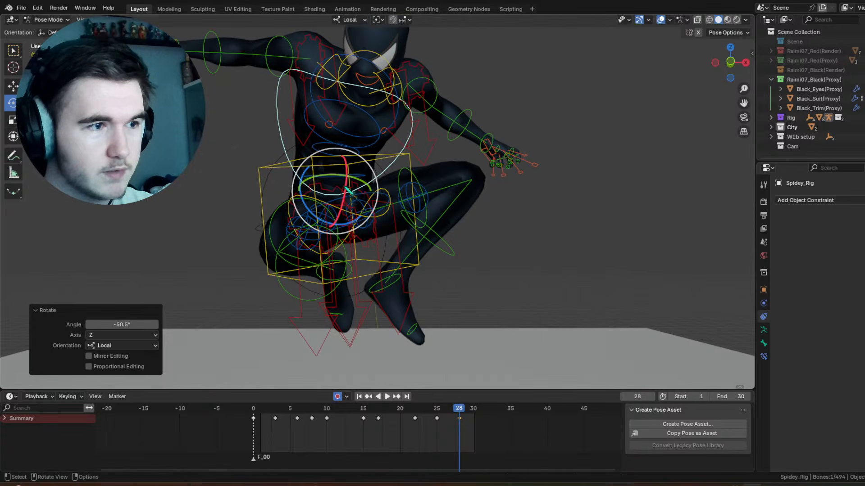
{"action": "left_click", "coordinate": [318, 215]}
Step: Trackball-rotate the chest control by -19.5° and -59°, and refine it by 8.59° and -8.59° at frame 28
{"action": "key", "text": "r"}
{"action": "key", "text": "r"}
{"action": "left_click", "coordinate": [308, 178]}
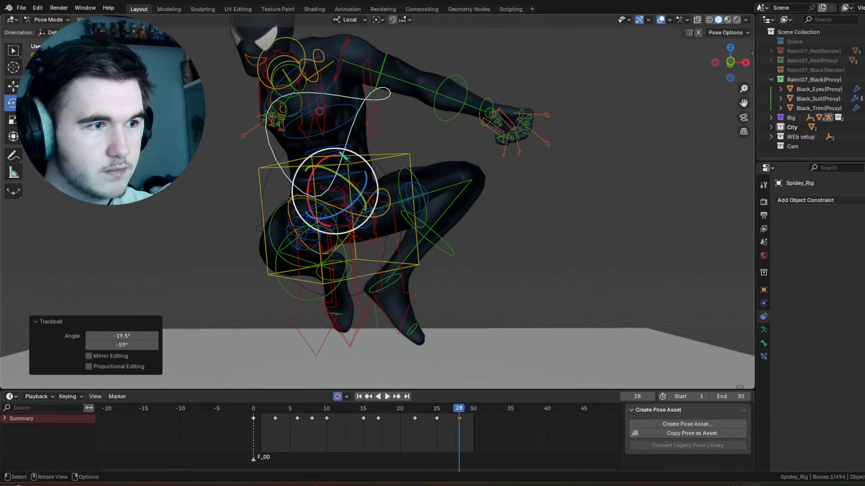
{"action": "key", "text": "r"}
{"action": "left_click", "coordinate": [344, 159]}
{"action": "key", "text": "r"}
{"action": "key", "text": "r"}
{"action": "middle_click_drag", "start_coordinate": [311, 46], "coordinate": [312, 49], "text": "shift"}
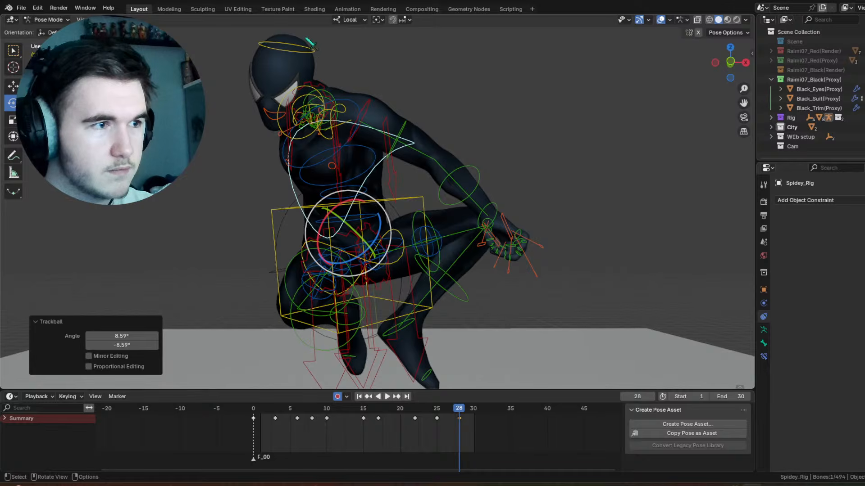
Step: Trackball-rotate the head control at frame 28 so the face turns back toward the front
{"action": "left_click", "coordinate": [316, 55]}
{"action": "left_click", "coordinate": [314, 51]}
{"action": "left_click_drag", "start_coordinate": [314, 89], "coordinate": [319, 76]}
{"action": "key", "text": "r"}
{"action": "key", "text": "r"}
{"action": "left_click", "coordinate": [332, 99]}
Step: Rotate the left upper-arm control 78.3° on local X, and trackball-rotate it by -7.45° and -30.9° at frame 28
{"action": "left_click", "coordinate": [334, 144]}
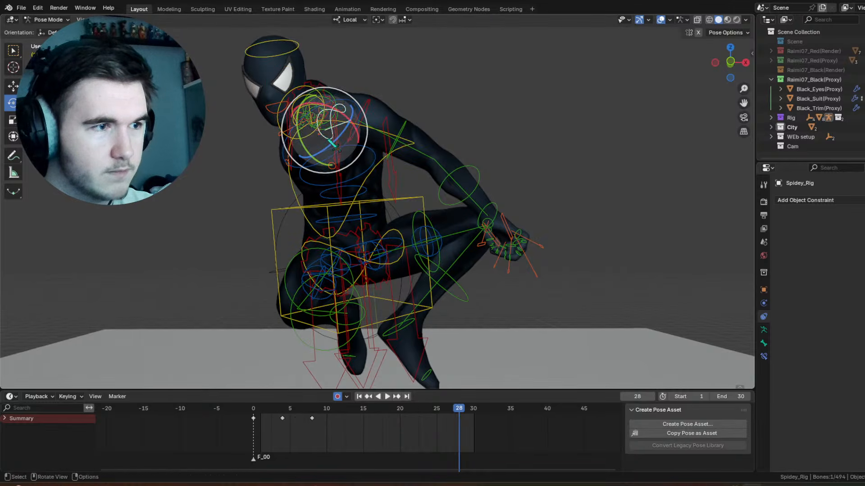
{"action": "left_click", "coordinate": [415, 121]}
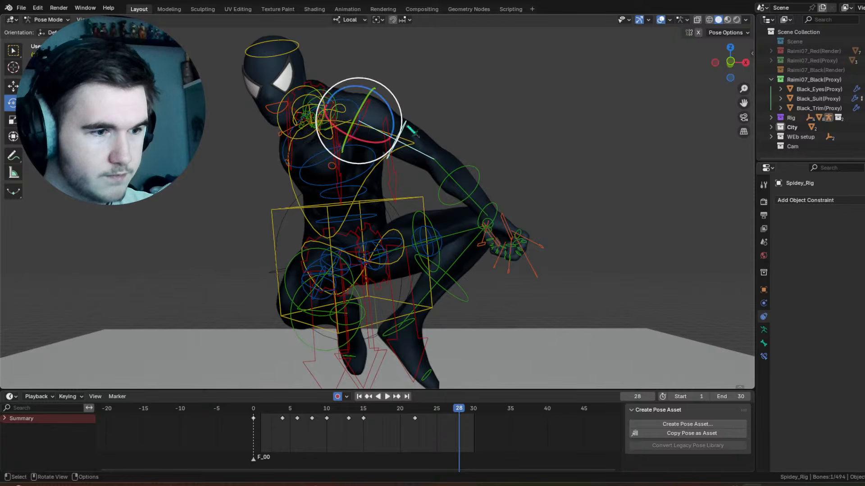
{"action": "key", "text": "r"}
{"action": "key", "text": "x"}
{"action": "left_click", "coordinate": [331, 131]}
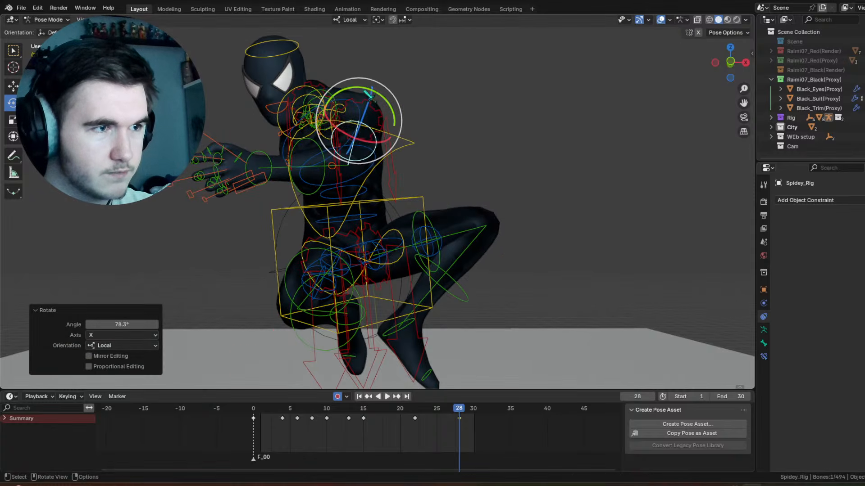
{"action": "left_click_drag", "start_coordinate": [378, 115], "coordinate": [353, 121]}
{"action": "middle_click_drag", "start_coordinate": [353, 121], "coordinate": [493, 137]}
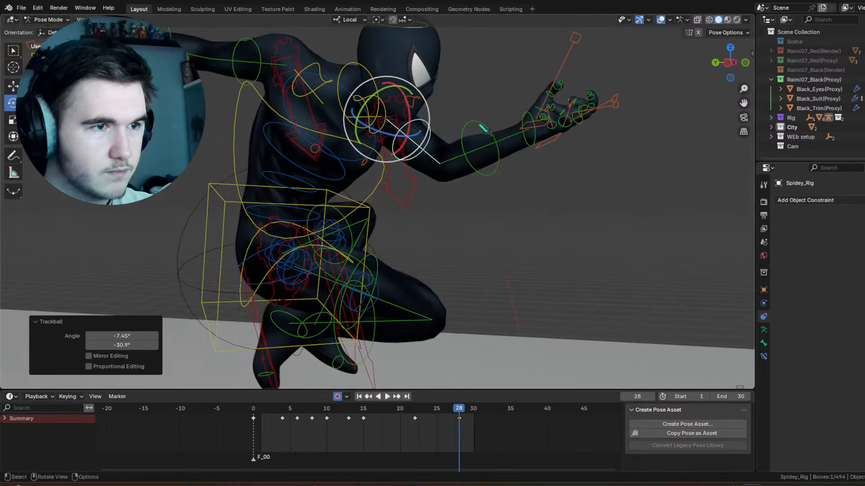
Step: Rotate the left forearm control by -24.7° on its local X axis at frame 28
{"action": "left_click", "coordinate": [494, 136]}
{"action": "left_click_drag", "start_coordinate": [456, 135], "coordinate": [464, 146]}
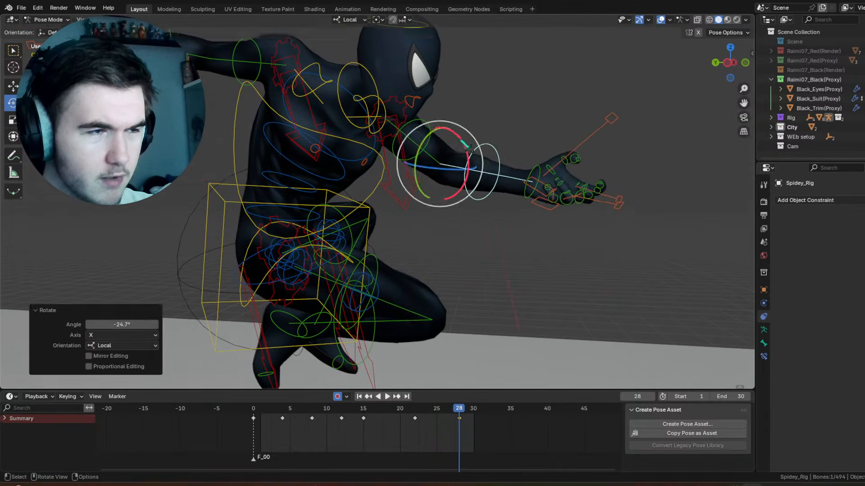
{"action": "middle_click_drag", "start_coordinate": [464, 146], "coordinate": [341, 121]}
Step: Reselect the chest control and rotate it 28.9° around the view axis at frame 28 to adjust the torso twist
{"action": "left_click", "coordinate": [345, 134]}
{"action": "left_click", "coordinate": [356, 205]}
{"action": "middle_click_drag", "start_coordinate": [355, 36], "coordinate": [389, 72], "text": "shift"}
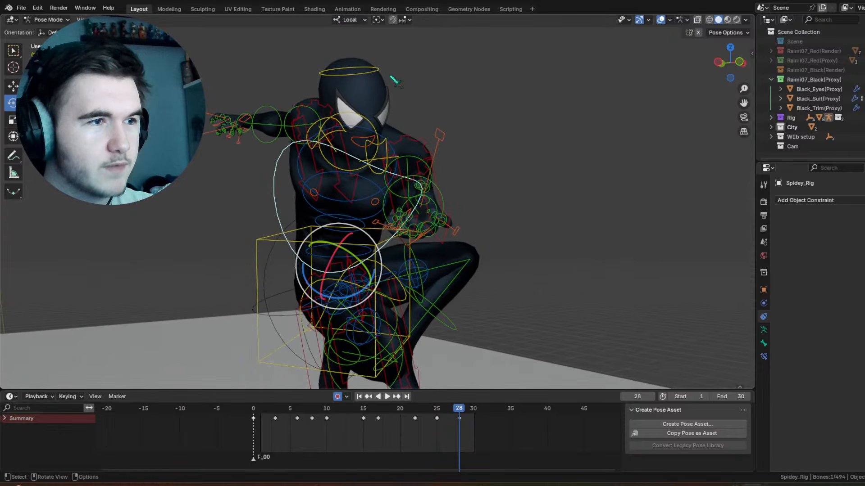
{"action": "left_click", "coordinate": [386, 64]}
{"action": "left_click", "coordinate": [376, 257]}
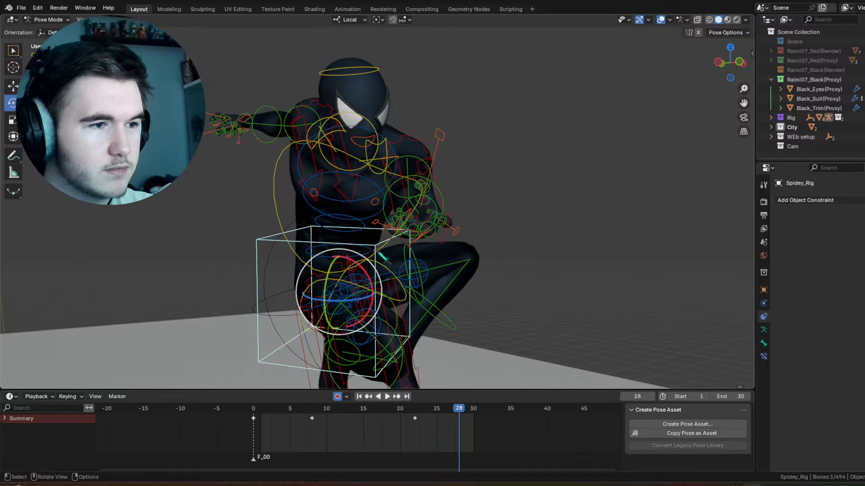
{"action": "left_click", "coordinate": [381, 248]}
{"action": "middle_click_drag", "start_coordinate": [478, 321], "coordinate": [453, 322]}
{"action": "left_click_drag", "start_coordinate": [377, 292], "coordinate": [393, 276]}
{"action": "left_click_drag", "start_coordinate": [383, 228], "coordinate": [397, 244]}
{"action": "middle_click_drag", "start_coordinate": [406, 197], "coordinate": [392, 172]}
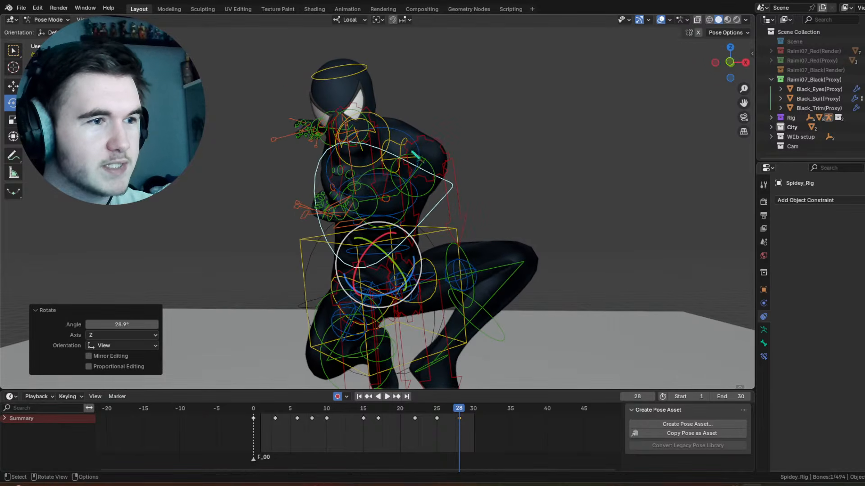
Step: Rotate the left shoulder control 46.7° on its local X axis at frame 28
{"action": "left_click", "coordinate": [412, 146]}
{"action": "left_click", "coordinate": [404, 143]}
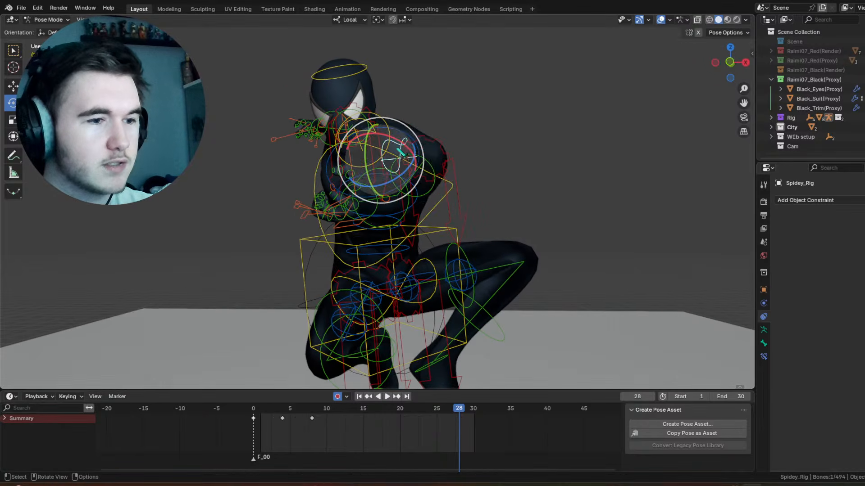
{"action": "left_click_drag", "start_coordinate": [404, 143], "coordinate": [386, 136]}
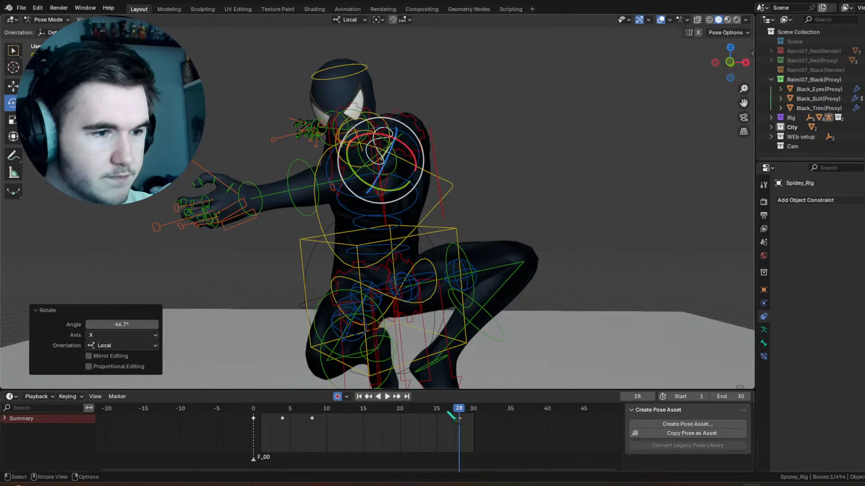
Step: Delete the left upper-arm control's keyframe at frame 28
{"action": "mouse_move", "coordinate": [440, 413]}
{"action": "left_mouse_down"}
{"action": "mouse_move", "coordinate": [411, 412]}
{"action": "mouse_move", "coordinate": [460, 410]}
{"action": "mouse_move", "coordinate": [429, 410]}
{"action": "left_mouse_up"}
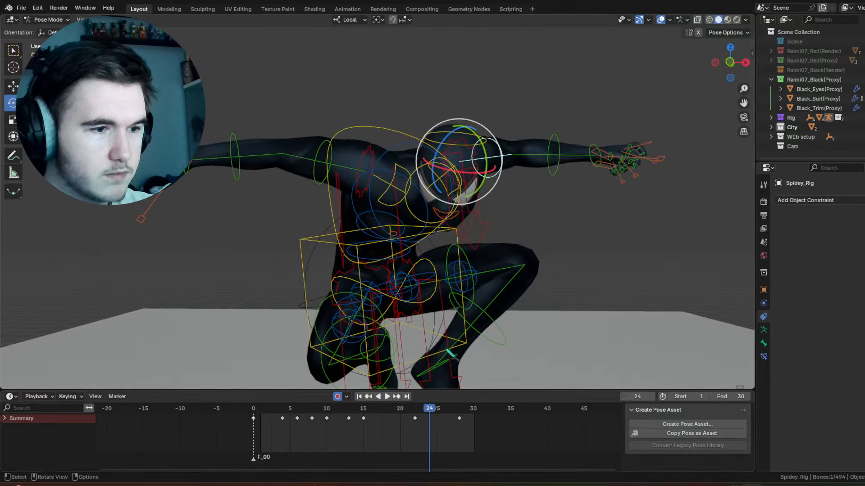
{"action": "right_click", "coordinate": [460, 420]}
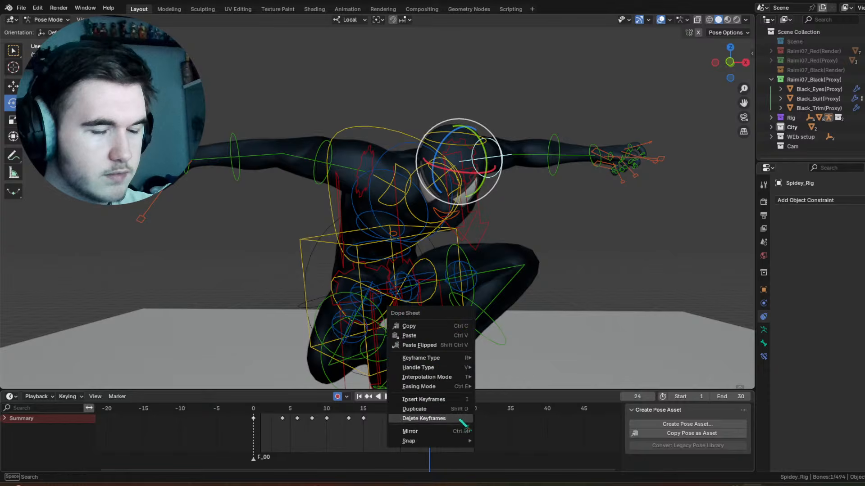
{"action": "left_click", "coordinate": [460, 419]}
Step: Insert a keyframe for all rig controls at frame 25
{"action": "mouse_move", "coordinate": [433, 409]}
{"action": "left_mouse_down"}
{"action": "mouse_move", "coordinate": [446, 412]}
{"action": "mouse_move", "coordinate": [437, 411]}
{"action": "left_mouse_up"}
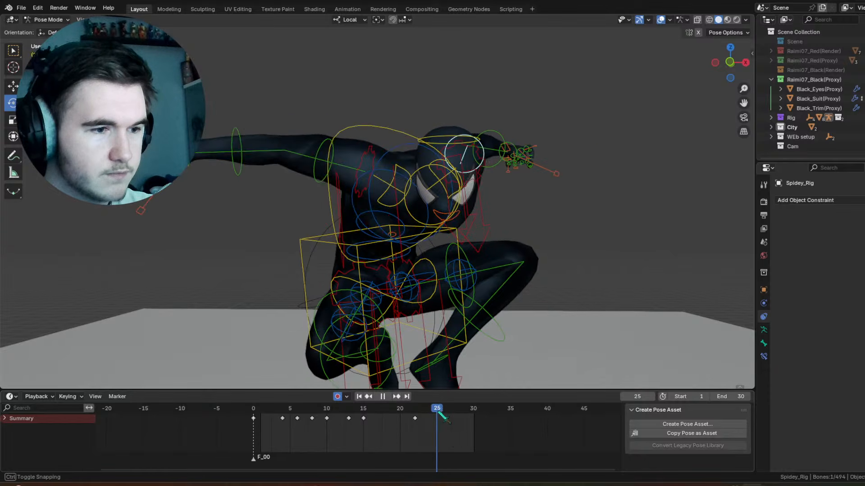
{"action": "key", "text": "a"}
{"action": "right_click", "coordinate": [449, 250]}
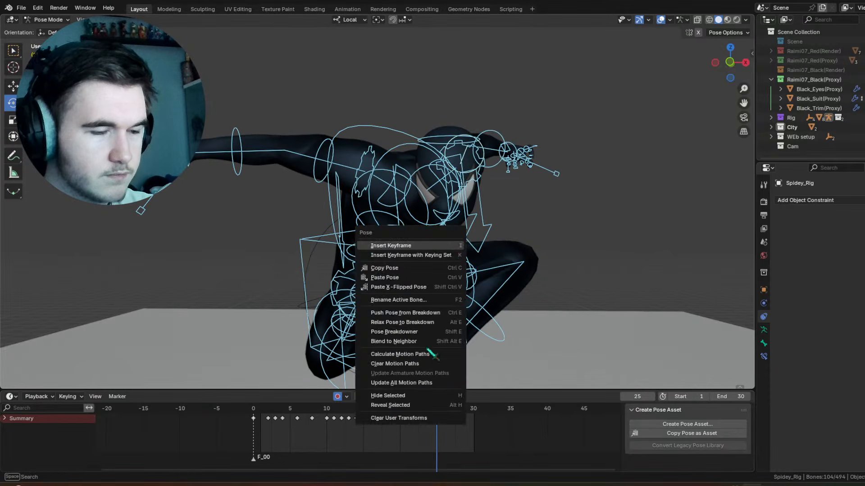
{"action": "key", "text": "i"}
Step: At frame 28, trackball-rotate the chest control by -16° and 26.9°, and twist it further about its local Y axis
{"action": "left_click", "coordinate": [396, 397]}
{"action": "left_click", "coordinate": [539, 222]}
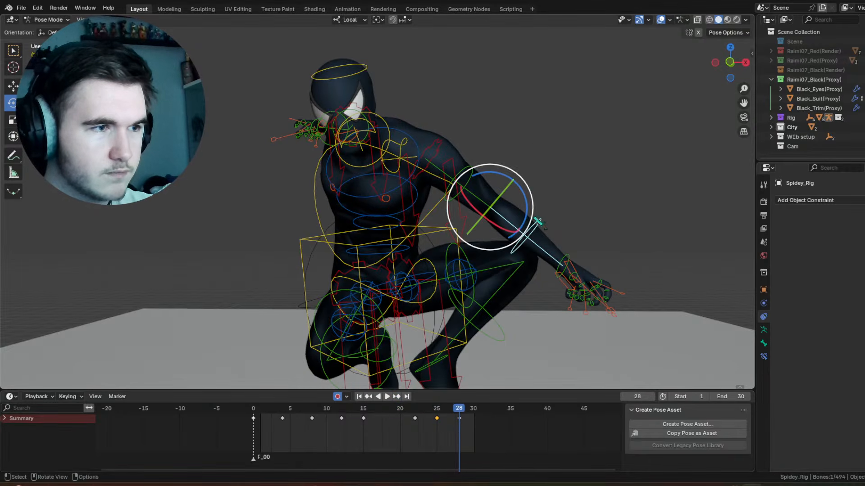
{"action": "key", "text": "alt+a"}
{"action": "middle_click_drag", "start_coordinate": [540, 219], "coordinate": [582, 220]}
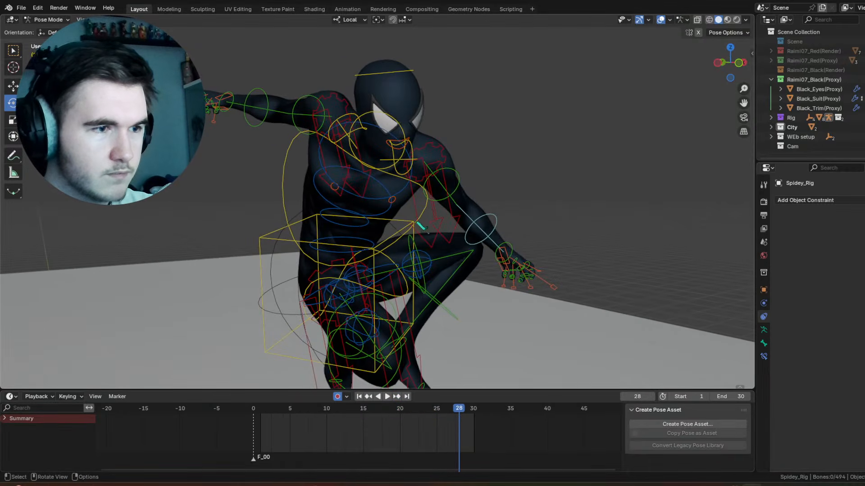
{"action": "left_click", "coordinate": [421, 216]}
{"action": "middle_click_drag", "start_coordinate": [421, 216], "coordinate": [385, 212]}
{"action": "middle_click_drag", "start_coordinate": [437, 211], "coordinate": [417, 217]}
{"action": "left_click", "coordinate": [402, 251]}
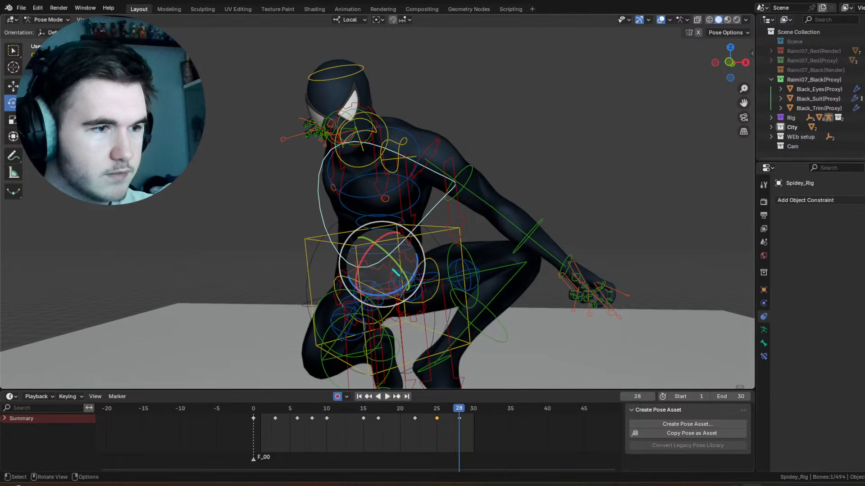
{"action": "key", "text": "r"}
{"action": "key", "text": "r"}
{"action": "left_click", "coordinate": [416, 269]}
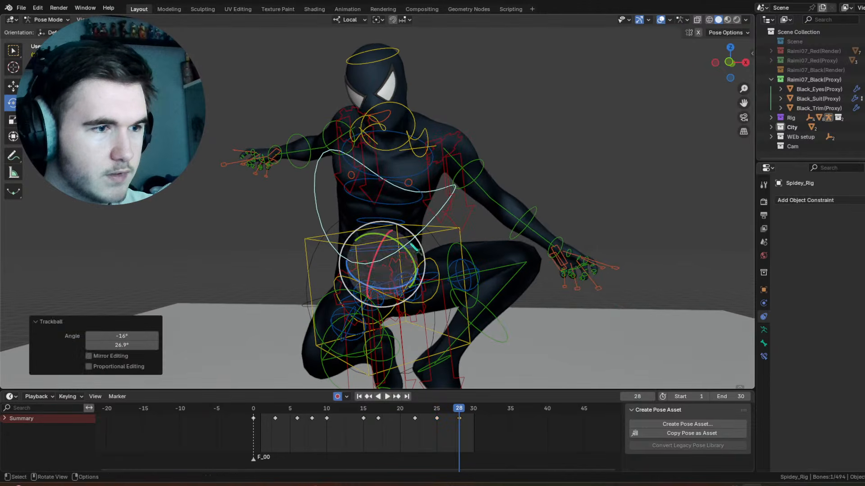
{"action": "key", "text": "r"}
{"action": "key", "text": "y"}
{"action": "left_click", "coordinate": [382, 233]}
Step: Rotate the right forearm control 94° on its local X axis at frame 28
{"action": "middle_click_drag", "start_coordinate": [382, 233], "coordinate": [167, 206]}
{"action": "left_click", "coordinate": [207, 219]}
{"action": "key", "text": "r"}
{"action": "key", "text": "x"}
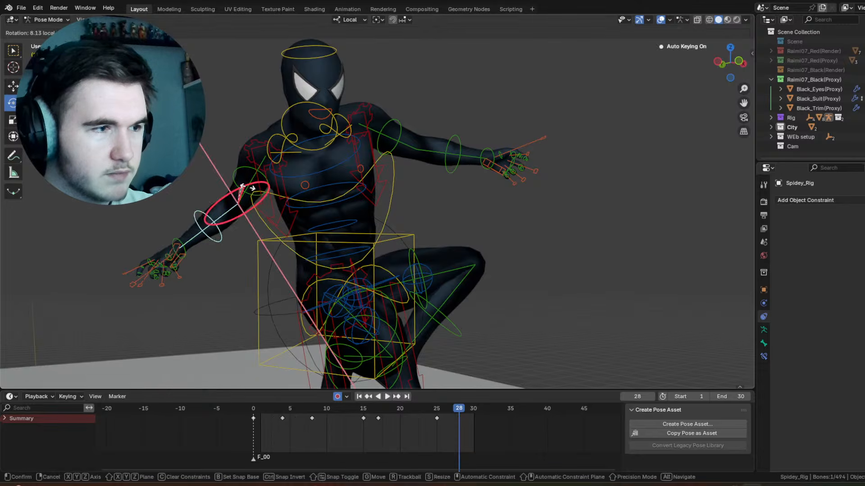
{"action": "left_click", "coordinate": [208, 217]}
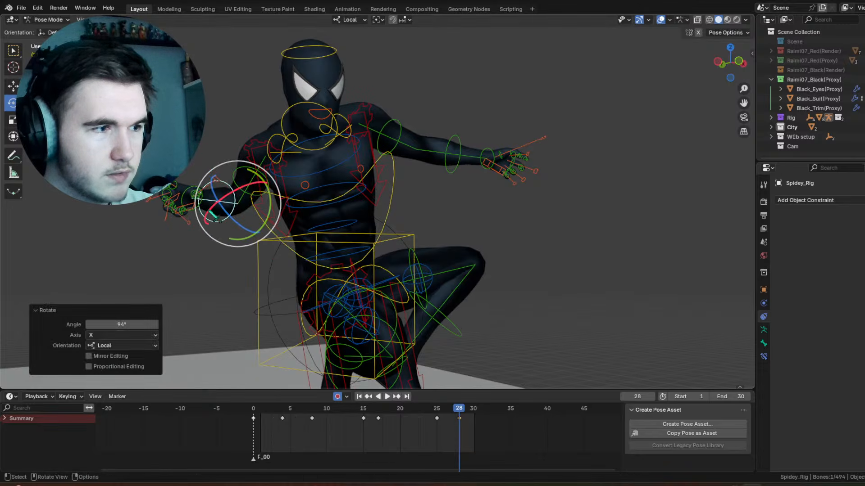
Step: Trackball-rotate the right hand control by -8.59° and 26.9° at frame 28
{"action": "left_click", "coordinate": [205, 216]}
{"action": "left_click", "coordinate": [211, 218]}
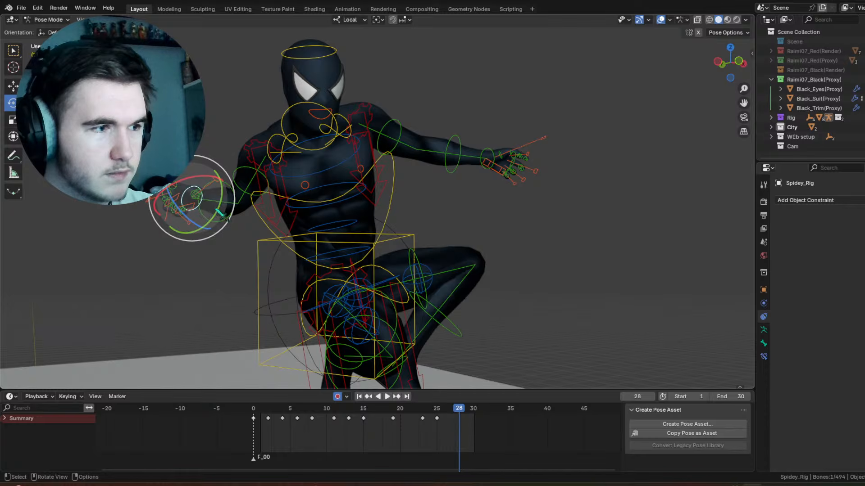
{"action": "left_click_drag", "start_coordinate": [217, 209], "coordinate": [231, 164]}
{"action": "middle_click_drag", "start_coordinate": [232, 165], "coordinate": [320, 176]}
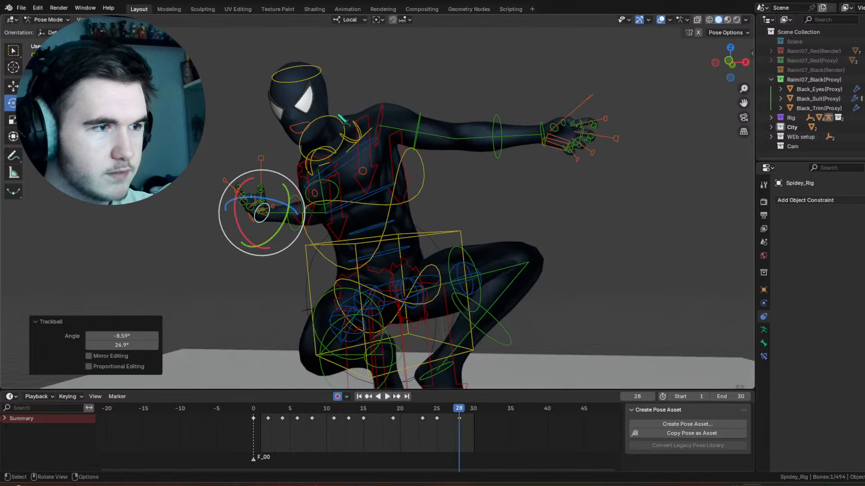
Step: Rotate the head control 11.2° around the view axis at frame 28
{"action": "left_click", "coordinate": [341, 121]}
{"action": "left_click_drag", "start_coordinate": [343, 105], "coordinate": [352, 87]}
{"action": "left_click", "coordinate": [327, 72]}
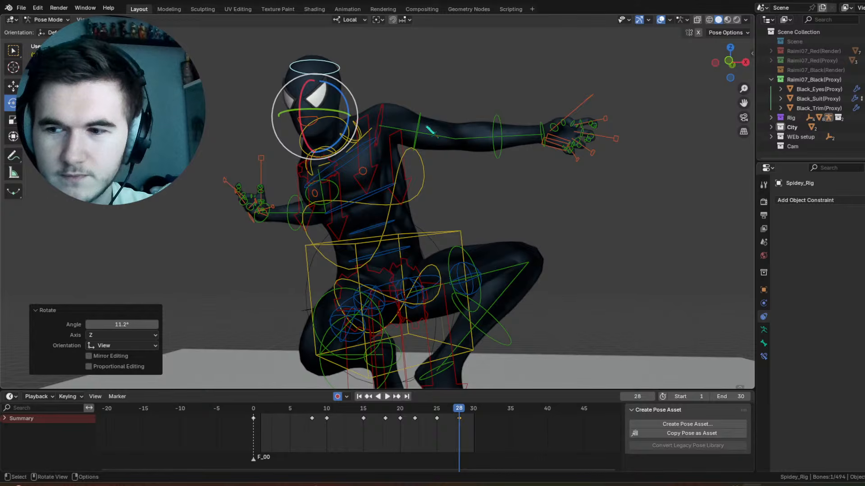
Step: Trackball-rotate the left shoulder control by -0.573° and -34.4°, and fine-tune its angle at frame 28
{"action": "middle_click_drag", "start_coordinate": [433, 131], "coordinate": [463, 135]}
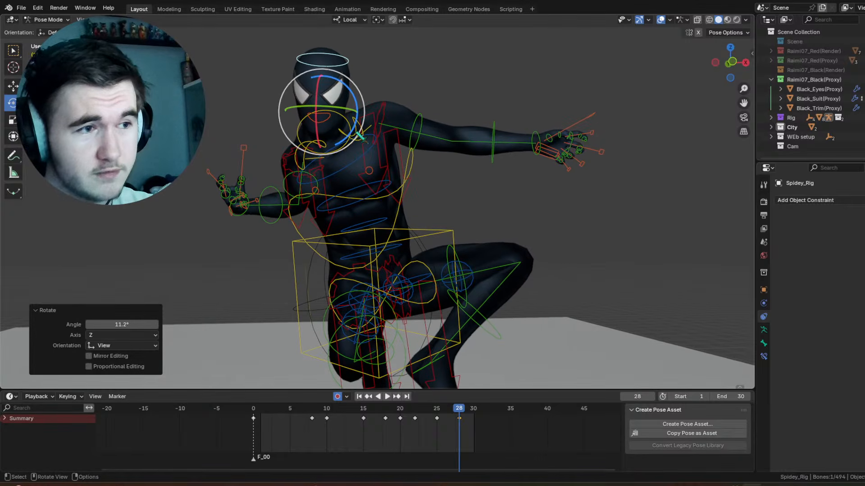
{"action": "left_click", "coordinate": [360, 136]}
{"action": "left_click_drag", "start_coordinate": [378, 143], "coordinate": [354, 154]}
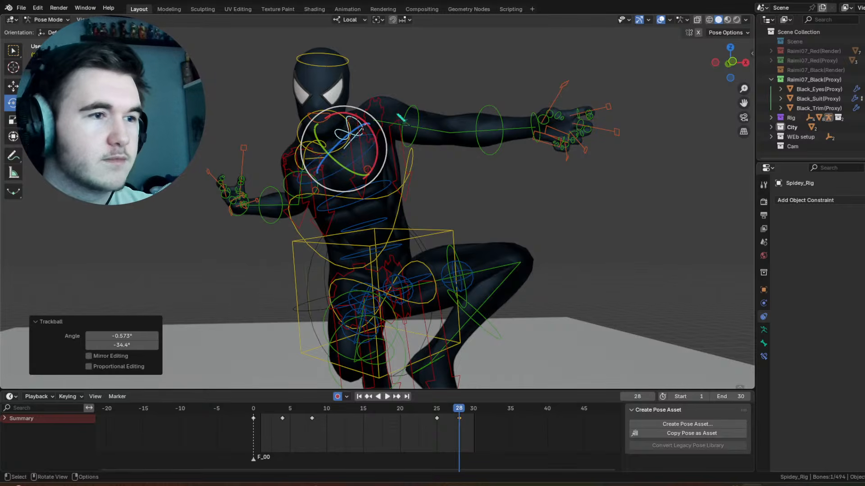
{"action": "left_click_drag", "start_coordinate": [373, 133], "coordinate": [365, 125]}
{"action": "left_click_drag", "start_coordinate": [364, 127], "coordinate": [363, 134]}
Step: Bend the left forearm and trackball-rotate the left upper-arm control by -21.8° and -58.4° to bring the hand up beside the head
{"action": "left_click", "coordinate": [418, 110]}
{"action": "left_click", "coordinate": [475, 114]}
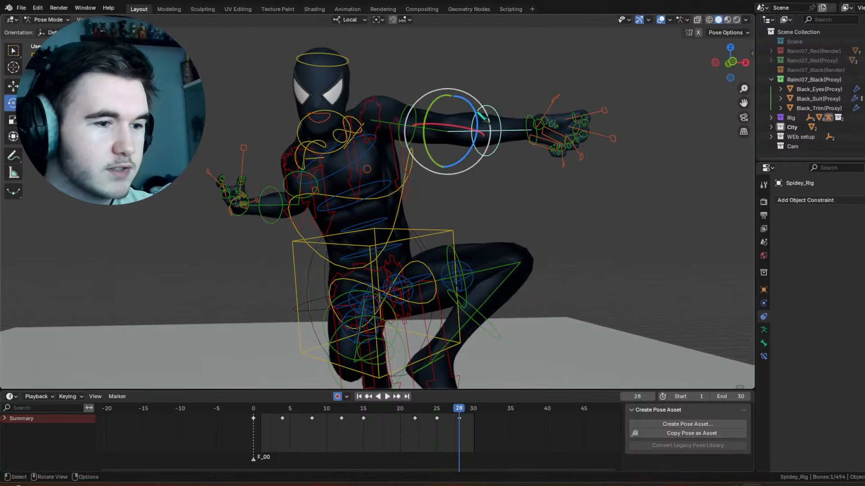
{"action": "left_click_drag", "start_coordinate": [450, 126], "coordinate": [343, 115]}
{"action": "left_click", "coordinate": [416, 111]}
{"action": "mouse_move", "coordinate": [390, 120]}
{"action": "middle_mouse_down"}
{"action": "mouse_move", "coordinate": [382, 122]}
{"action": "mouse_move", "coordinate": [392, 114]}
{"action": "middle_mouse_up"}
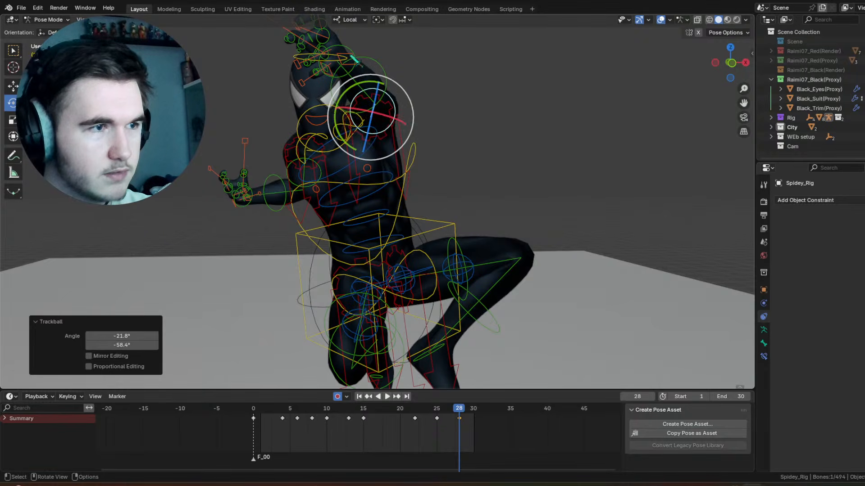
Step: Trackball-rotate the left forearm control at frame 28 so the hand reaches above the head
{"action": "left_click", "coordinate": [356, 55]}
{"action": "left_click", "coordinate": [362, 74]}
{"action": "key", "text": "r"}
{"action": "key", "text": "r"}
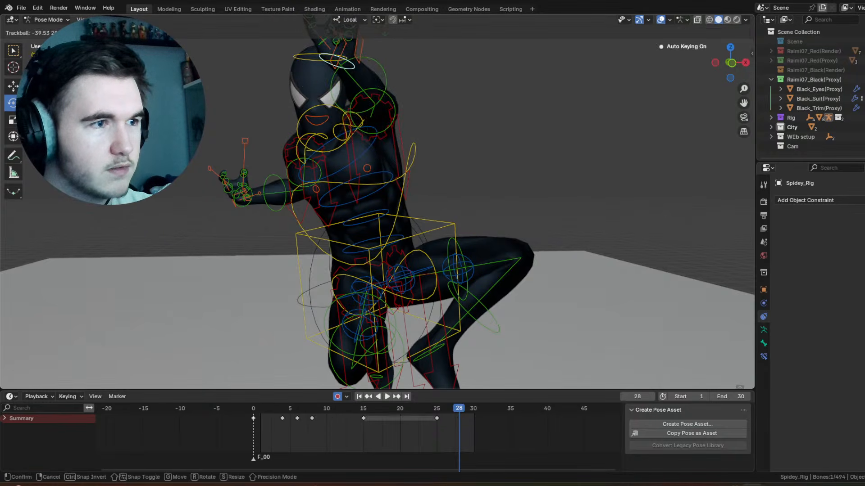
{"action": "left_click", "coordinate": [451, 181]}
Step: Trackball-rotate the right shoulder control by 11.5° and 19.5°, and rotate it 13.8° around the view axis at frame 28
{"action": "scroll", "coordinate": [450, 190], "scroll_direction": "down", "scroll_amount": 3}
{"action": "middle_click_drag", "start_coordinate": [450, 191], "coordinate": [540, 184]}
{"action": "scroll", "coordinate": [416, 141], "scroll_direction": "up", "scroll_amount": 2}
{"action": "middle_click_drag", "start_coordinate": [416, 141], "coordinate": [348, 147]}
{"action": "left_click", "coordinate": [288, 135]}
{"action": "scroll", "coordinate": [288, 136], "scroll_direction": "up", "scroll_amount": 2}
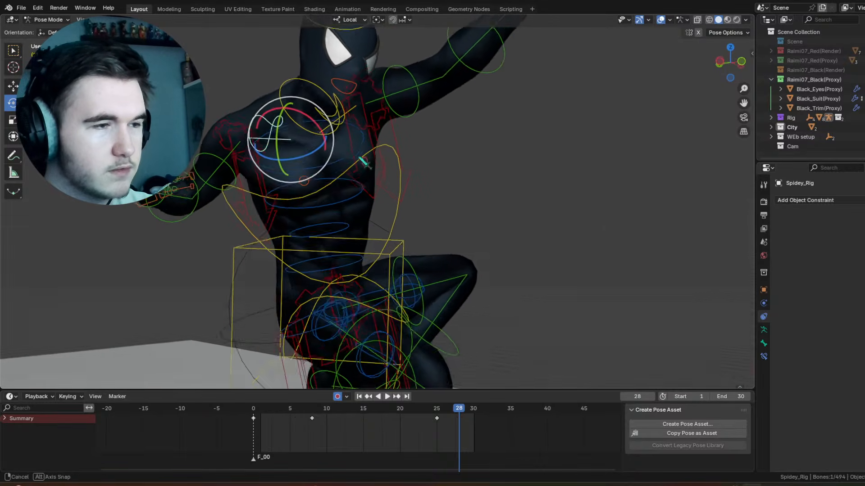
{"action": "middle_click_drag", "start_coordinate": [291, 138], "coordinate": [300, 131]}
{"action": "left_click_drag", "start_coordinate": [300, 131], "coordinate": [327, 117]}
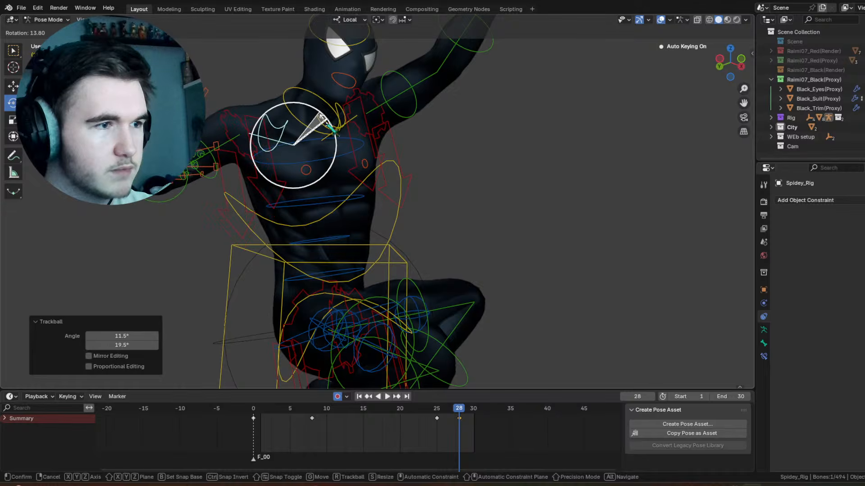
Step: Rotate the right thigh control at frame 28 so the knee lifts upward in front of the body
{"action": "middle_click_drag", "start_coordinate": [395, 163], "coordinate": [337, 180]}
{"action": "scroll", "coordinate": [342, 183], "scroll_direction": "down", "scroll_amount": 3}
{"action": "middle_click_drag", "start_coordinate": [444, 219], "coordinate": [431, 214]}
{"action": "scroll", "coordinate": [432, 215], "scroll_direction": "up", "scroll_amount": 2}
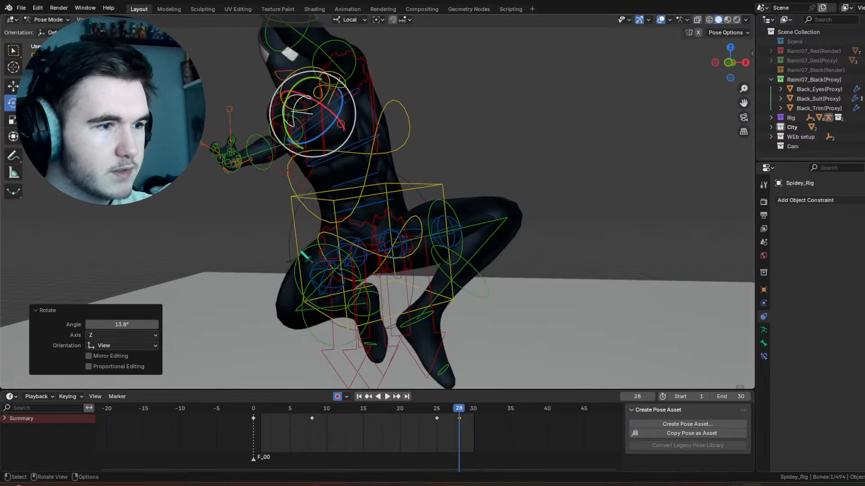
{"action": "left_click", "coordinate": [444, 217]}
{"action": "left_click", "coordinate": [435, 207]}
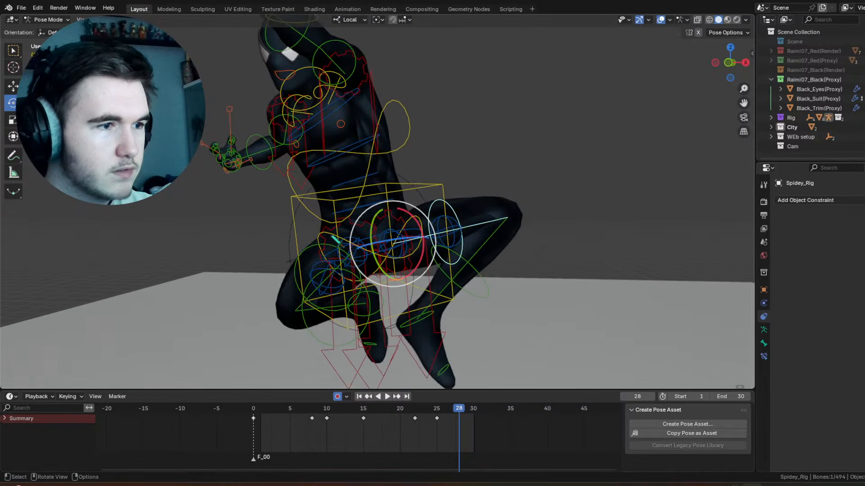
{"action": "left_click", "coordinate": [333, 250]}
{"action": "left_click_drag", "start_coordinate": [364, 252], "coordinate": [345, 205]}
Step: Rotate the left thigh downward and swing the left shin control to open the knee at frame 28
{"action": "left_click", "coordinate": [423, 237]}
{"action": "left_click_drag", "start_coordinate": [416, 232], "coordinate": [491, 303]}
{"action": "left_click", "coordinate": [491, 302]}
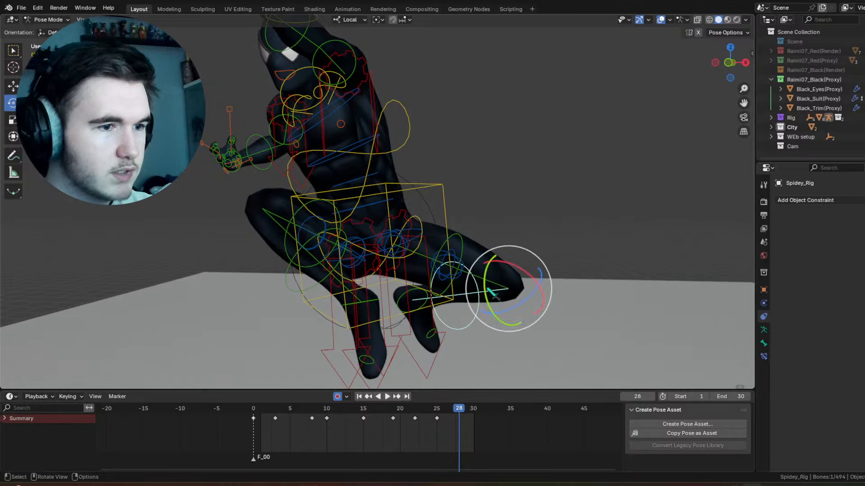
{"action": "left_click_drag", "start_coordinate": [518, 266], "coordinate": [429, 269]}
Step: Rotate the left thigh control 44.4° on local X and trackball-rotate it to extend the leg below the body
{"action": "left_click", "coordinate": [461, 244]}
{"action": "scroll", "coordinate": [429, 270], "scroll_direction": "down", "scroll_amount": 3}
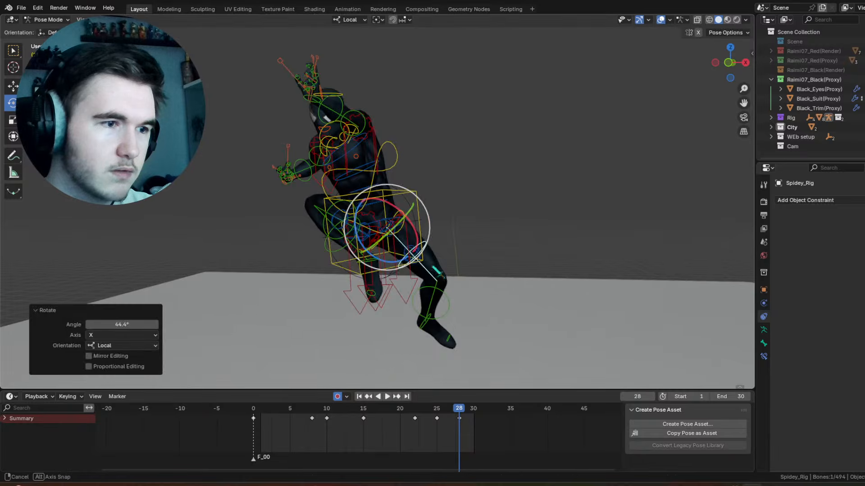
{"action": "middle_click_drag", "start_coordinate": [431, 269], "coordinate": [454, 266]}
{"action": "left_click_drag", "start_coordinate": [410, 225], "coordinate": [407, 232]}
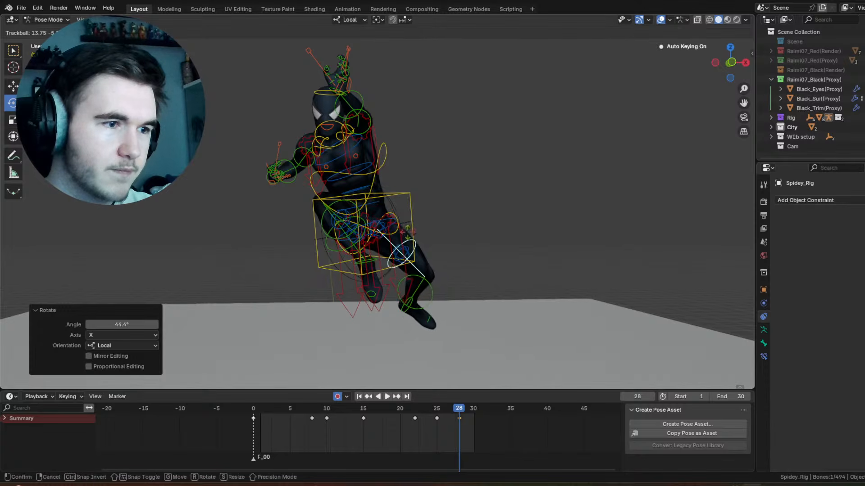
{"action": "middle_click_drag", "start_coordinate": [451, 233], "coordinate": [649, 236]}
{"action": "left_click_drag", "start_coordinate": [396, 210], "coordinate": [393, 226]}
{"action": "left_click", "coordinate": [398, 215]}
Step: Rotate the left shin control -23.6° on its local X axis at frame 28
{"action": "left_click", "coordinate": [347, 323]}
{"action": "key", "text": "r"}
{"action": "key", "text": "x"}
{"action": "key", "text": "x"}
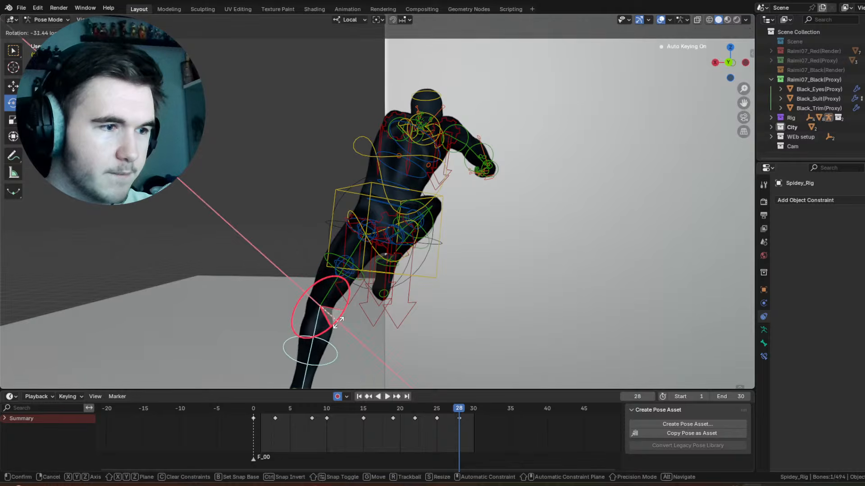
{"action": "left_click", "coordinate": [350, 323]}
Step: Rotate the left foot control 30.6° on its local X axis at frame 28 to point the toes
{"action": "middle_click_drag", "start_coordinate": [351, 323], "coordinate": [447, 283]}
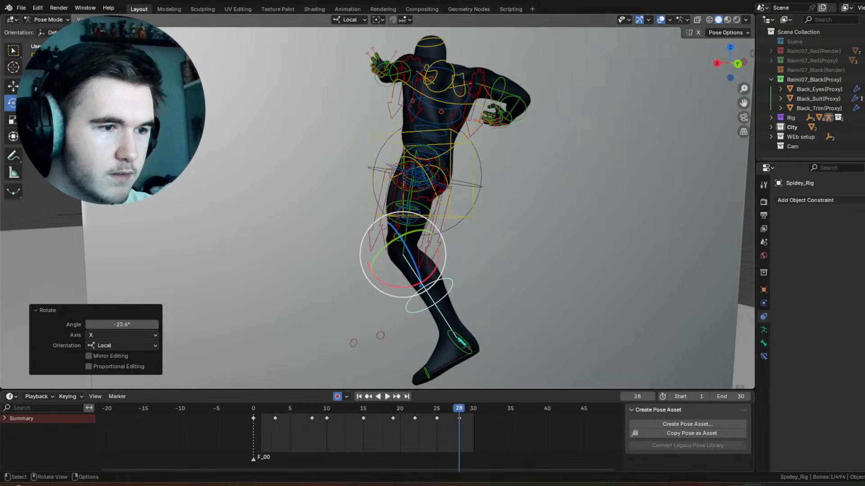
{"action": "left_click", "coordinate": [460, 340]}
{"action": "left_click_drag", "start_coordinate": [489, 337], "coordinate": [487, 317]}
{"action": "middle_click_drag", "start_coordinate": [484, 290], "coordinate": [630, 267]}
Step: Review the frame 28 pose and play the animation with the viewport overlays hidden, and show the overlays again
{"action": "left_click", "coordinate": [670, 20]}
{"action": "left_click", "coordinate": [660, 20]}
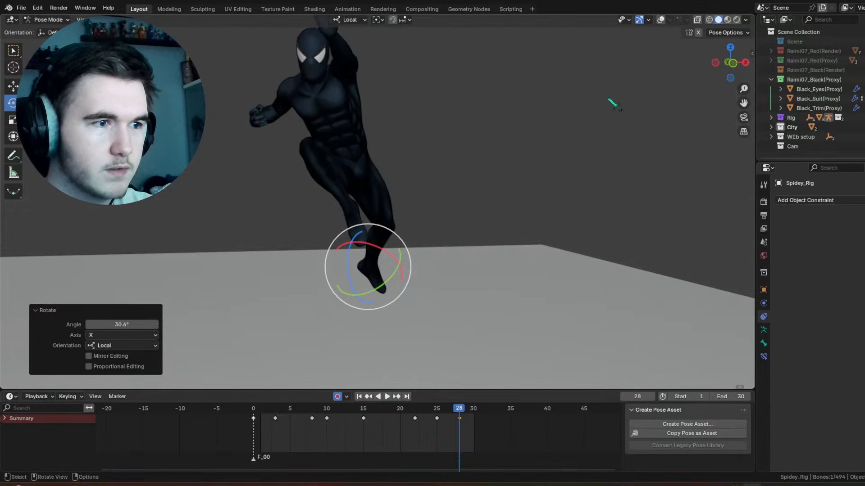
{"action": "middle_click_drag", "start_coordinate": [609, 100], "coordinate": [486, 190]}
{"action": "scroll", "coordinate": [509, 172], "scroll_direction": "down", "scroll_amount": 2}
{"action": "left_click", "coordinate": [496, 196]}
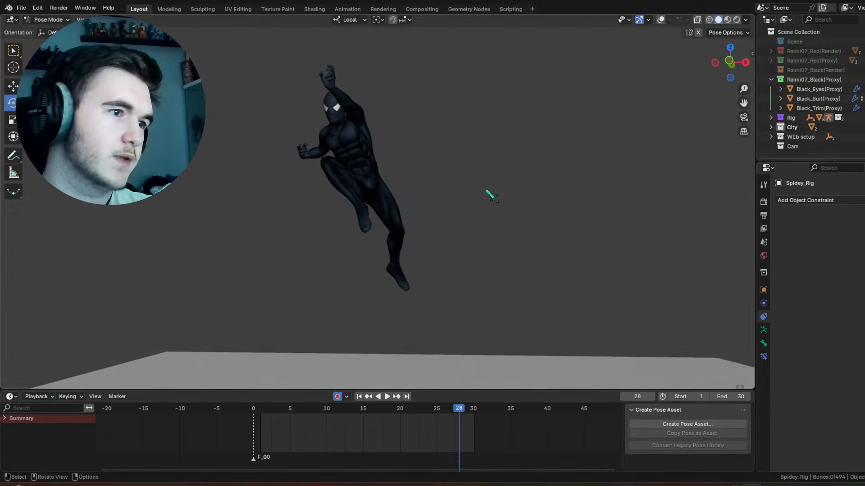
{"action": "mouse_move", "coordinate": [407, 411]}
{"action": "left_mouse_down"}
{"action": "mouse_move", "coordinate": [462, 410]}
{"action": "mouse_move", "coordinate": [409, 409]}
{"action": "left_mouse_up"}
{"action": "key", "text": "space"}
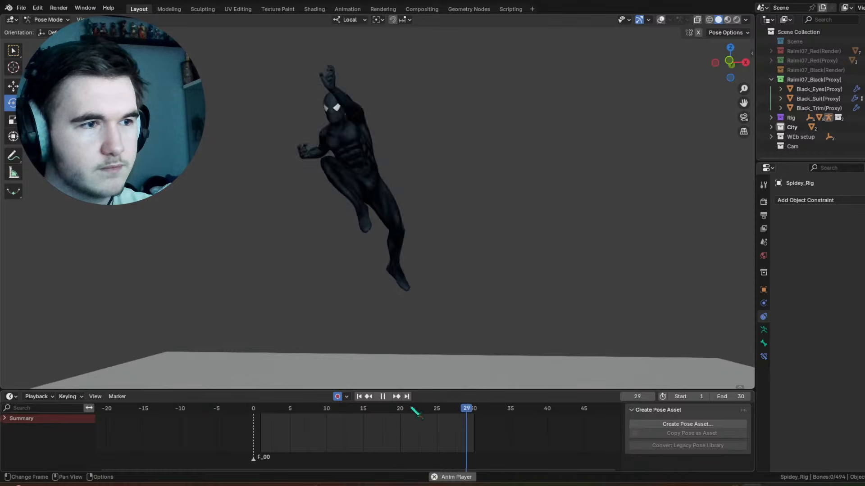
{"action": "key", "text": "space"}
{"action": "left_click", "coordinate": [661, 20]}
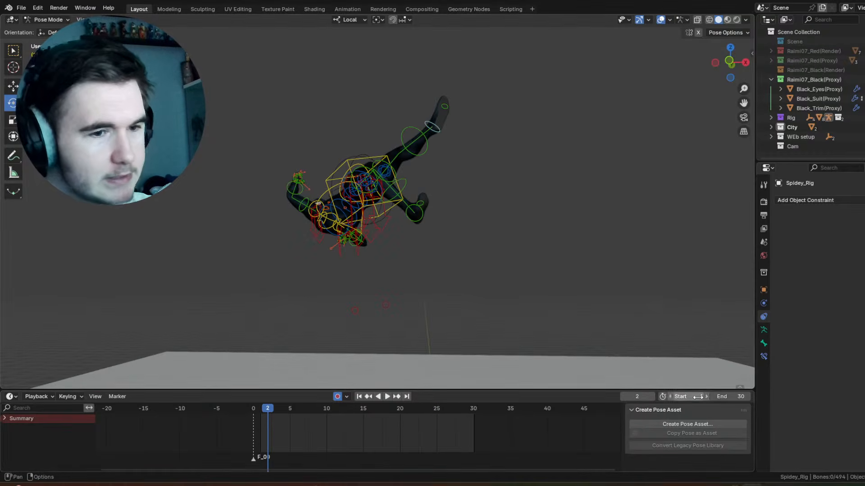
Step: Set the scene's end frame to 40, and select all rig controls after replaying the animation
{"action": "left_click_drag", "start_coordinate": [730, 397], "coordinate": [741, 397]}
{"action": "key", "text": "space"}
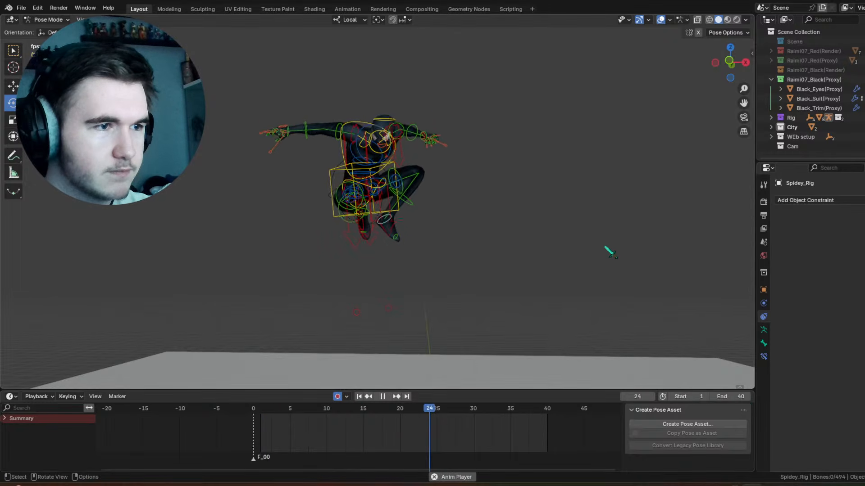
{"action": "key", "text": "a"}
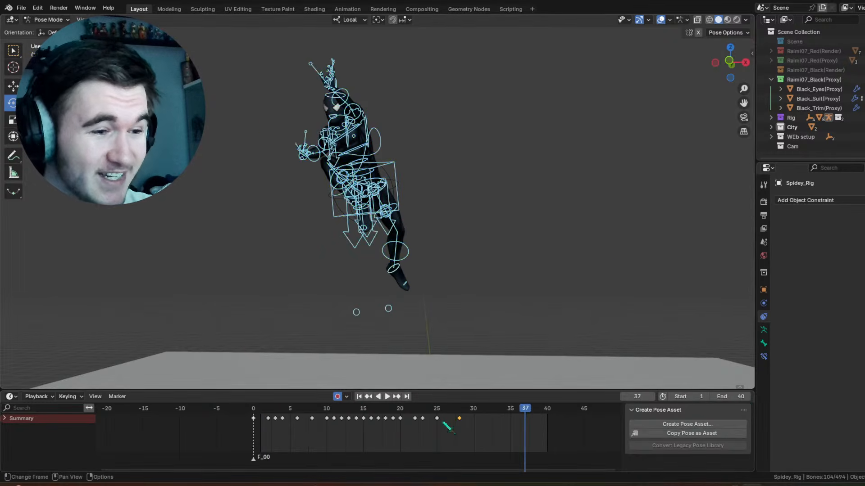
Step: Move the selected rig controls' keyframes from frame 28 to frame 30
{"action": "mouse_move", "coordinate": [447, 408]}
{"action": "left_mouse_down"}
{"action": "mouse_move", "coordinate": [439, 408]}
{"action": "mouse_move", "coordinate": [462, 415]}
{"action": "mouse_move", "coordinate": [424, 409]}
{"action": "mouse_move", "coordinate": [455, 418]}
{"action": "left_mouse_up"}
{"action": "key", "text": "g"}
{"action": "left_click", "coordinate": [481, 421]}
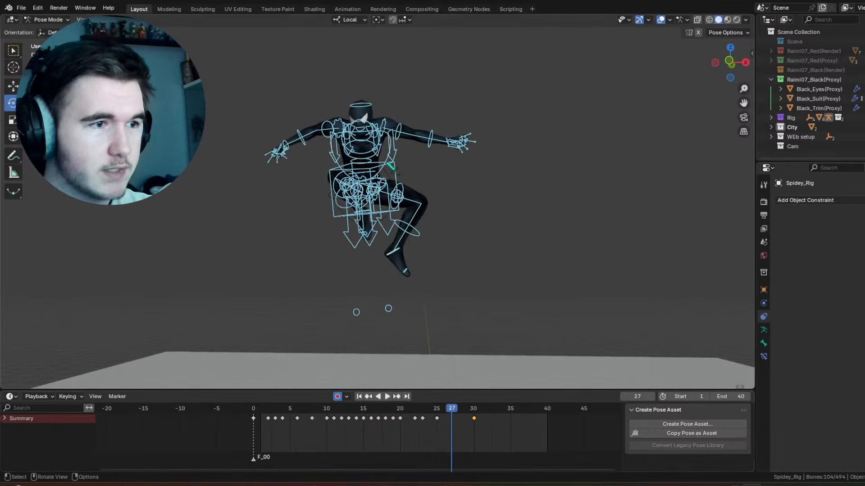
Step: At frame 27, rotate the left forearm 85.3° on its local X axis and trackball-rotate the left upper arm -27.5°, 0°
{"action": "left_click", "coordinate": [388, 170]}
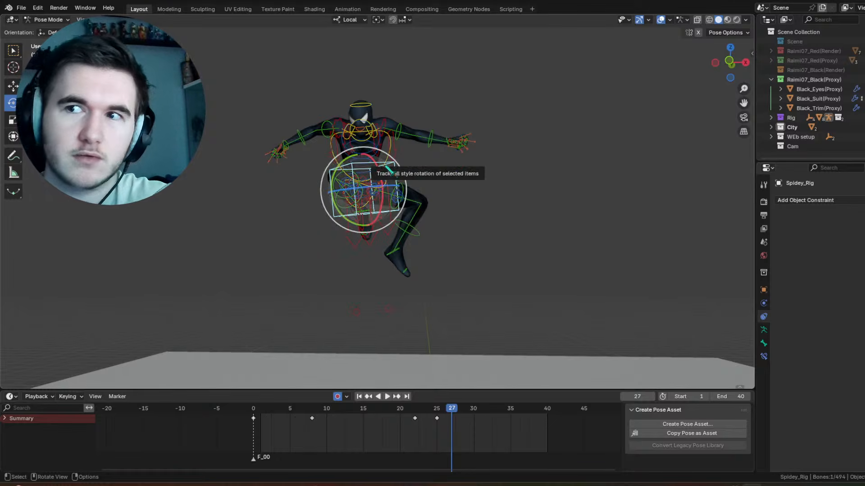
{"action": "scroll", "coordinate": [389, 171], "scroll_direction": "up", "scroll_amount": 4}
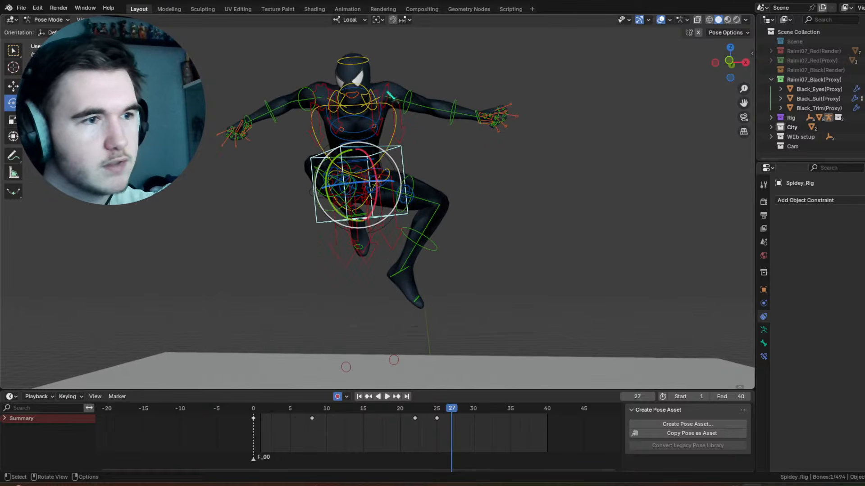
{"action": "left_click", "coordinate": [486, 130]}
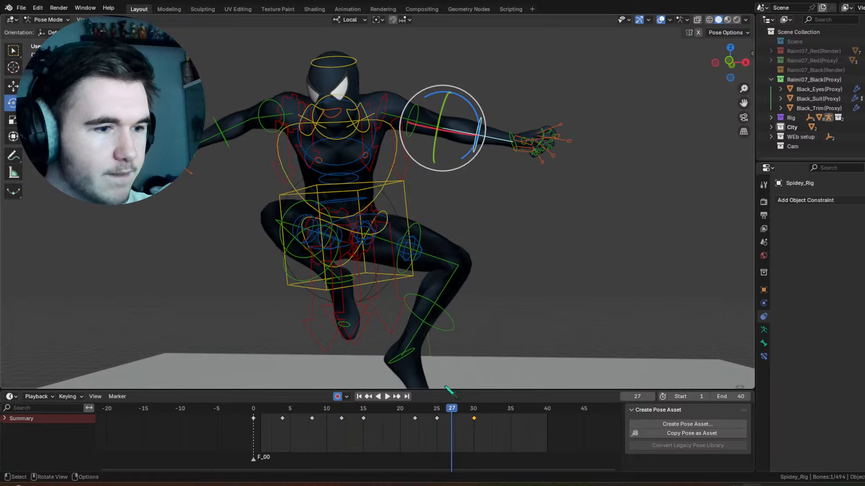
{"action": "left_click_drag", "start_coordinate": [468, 135], "coordinate": [438, 137]}
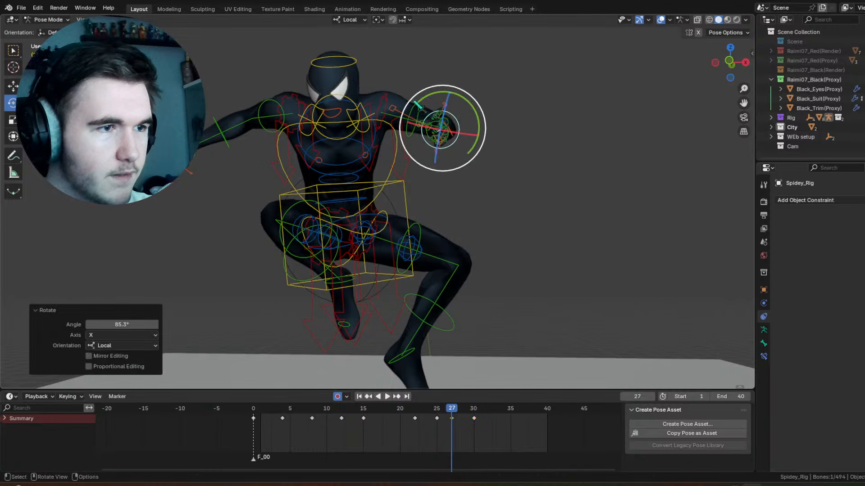
{"action": "left_click", "coordinate": [415, 106]}
{"action": "left_click_drag", "start_coordinate": [365, 134], "coordinate": [365, 111]}
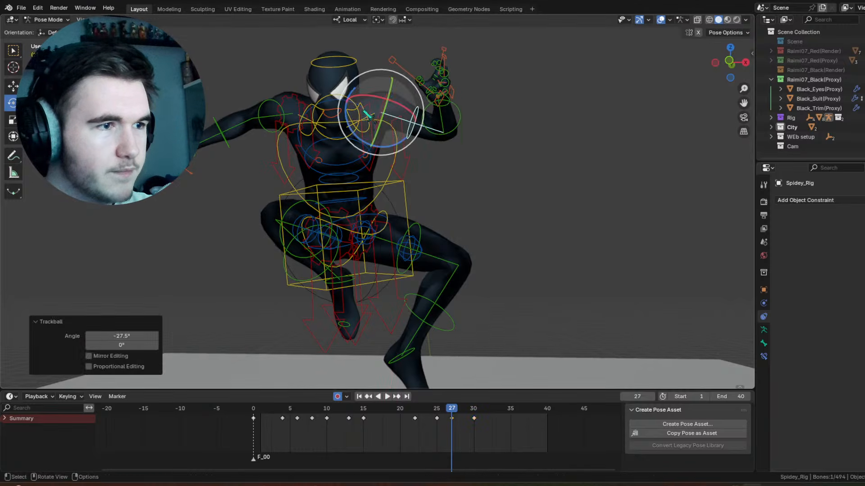
Step: Rotate the left forearm control about 46° on its local X axis at frame 25, and check the swing through frame 35
{"action": "mouse_move", "coordinate": [438, 413]}
{"action": "left_mouse_down"}
{"action": "mouse_move", "coordinate": [451, 410]}
{"action": "mouse_move", "coordinate": [437, 407]}
{"action": "mouse_move", "coordinate": [438, 396]}
{"action": "left_mouse_up"}
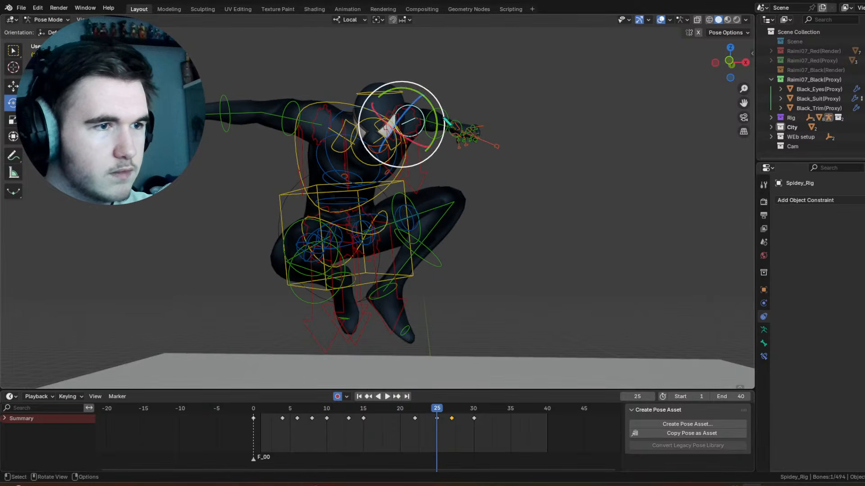
{"action": "left_click", "coordinate": [445, 121]}
{"action": "middle_click_drag", "start_coordinate": [445, 121], "coordinate": [449, 157]}
{"action": "left_click_drag", "start_coordinate": [466, 106], "coordinate": [437, 114]}
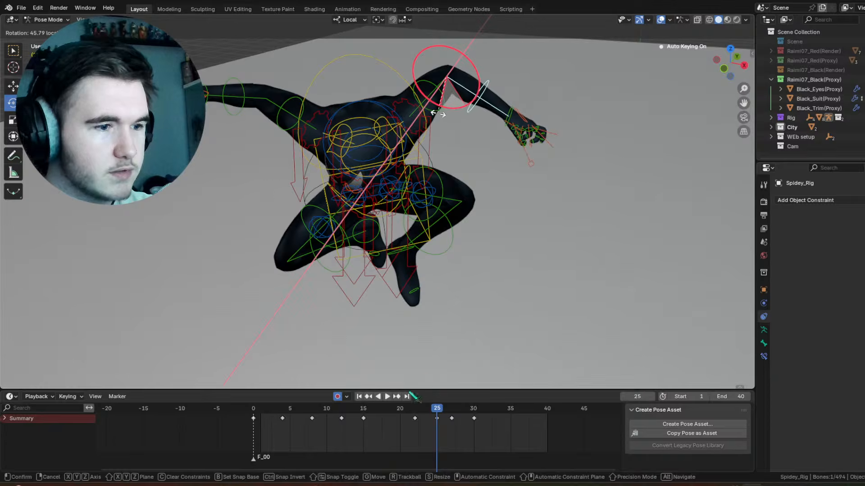
{"action": "left_click_drag", "start_coordinate": [408, 407], "coordinate": [510, 411]}
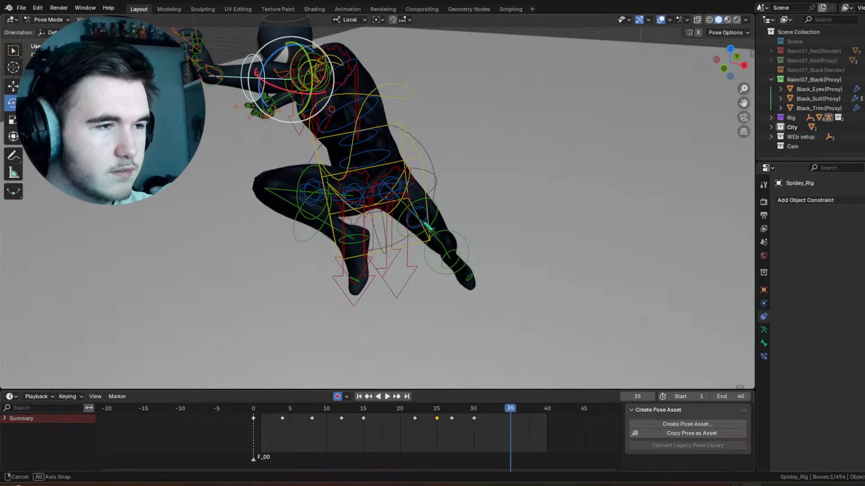
{"action": "middle_click_drag", "start_coordinate": [430, 229], "coordinate": [432, 252]}
Step: At frame 27, rotate the left hand -38° on the view axis, trackball-rotate it 22.9°, 1.15°, and rotate it 13.7° on the view axis
{"action": "left_click_drag", "start_coordinate": [429, 409], "coordinate": [451, 411]}
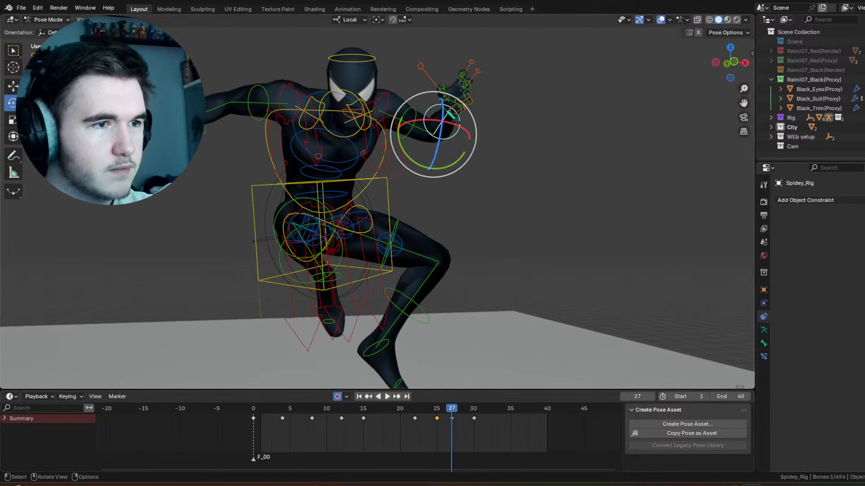
{"action": "left_click", "coordinate": [462, 117]}
{"action": "left_click_drag", "start_coordinate": [491, 87], "coordinate": [470, 70]}
{"action": "left_click_drag", "start_coordinate": [467, 103], "coordinate": [473, 120]}
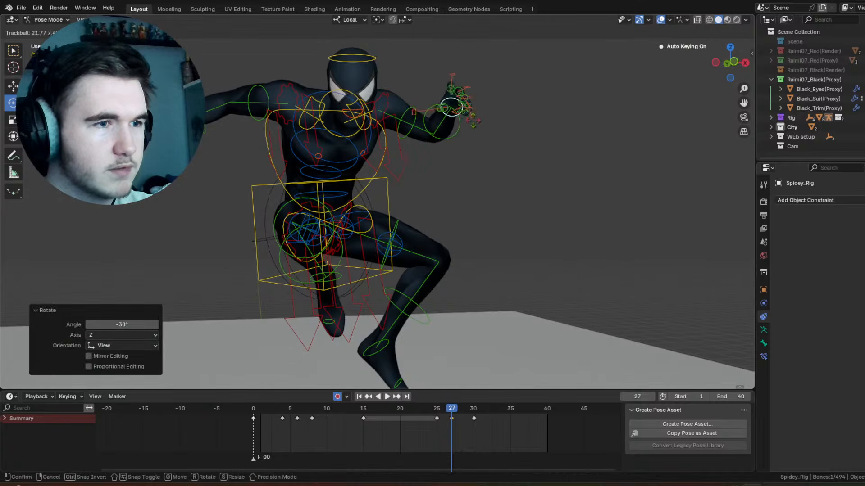
{"action": "left_click_drag", "start_coordinate": [465, 162], "coordinate": [464, 163]}
{"action": "middle_click_drag", "start_coordinate": [464, 162], "coordinate": [449, 160]}
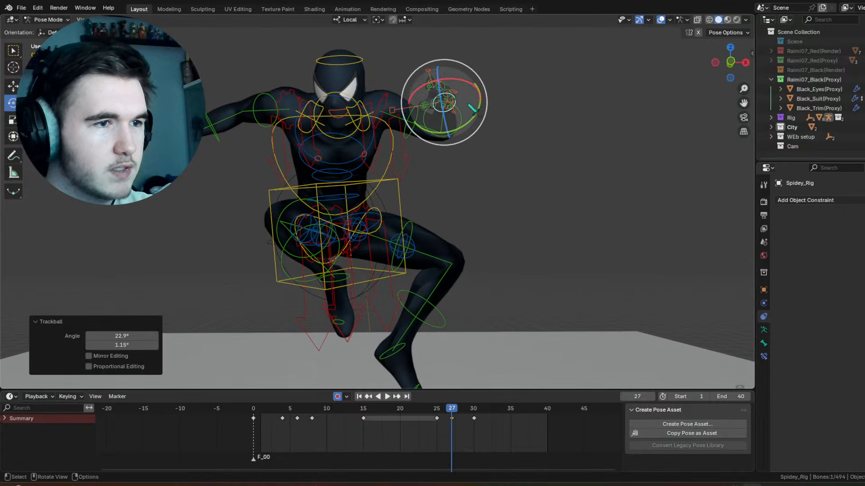
{"action": "left_click_drag", "start_coordinate": [479, 116], "coordinate": [472, 126]}
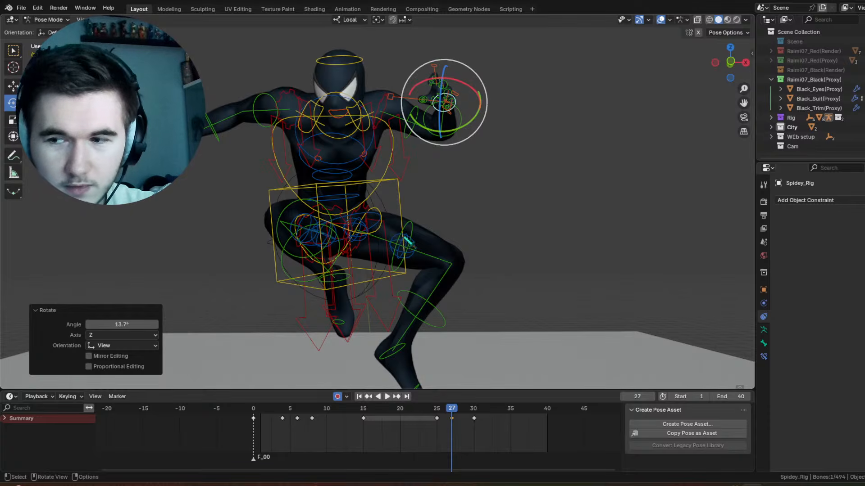
Step: At frame 26, rotate the left hand -21.9° on its local Y axis and refine its angle with a trackball rotation
{"action": "mouse_move", "coordinate": [439, 422]}
{"action": "left_mouse_down"}
{"action": "mouse_move", "coordinate": [442, 412]}
{"action": "mouse_move", "coordinate": [457, 413]}
{"action": "mouse_move", "coordinate": [444, 411]}
{"action": "left_mouse_up"}
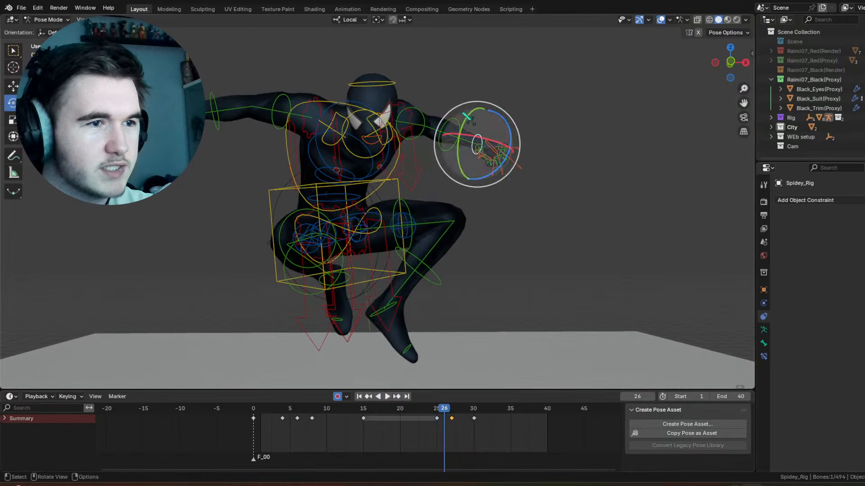
{"action": "left_click_drag", "start_coordinate": [482, 109], "coordinate": [487, 107]}
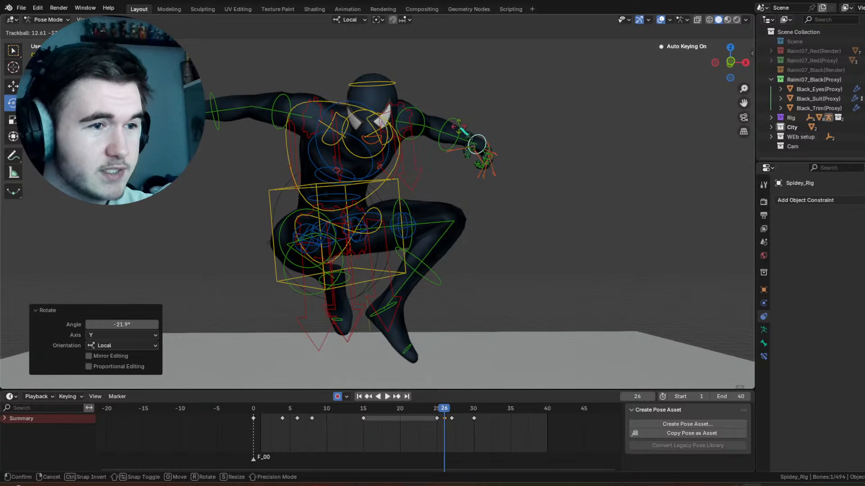
{"action": "left_click", "coordinate": [463, 131]}
Step: Rotate the left hand -32° on its local Z axis at frame 28, and scrub ahead to frame 31
{"action": "left_click_drag", "start_coordinate": [435, 409], "coordinate": [459, 411]}
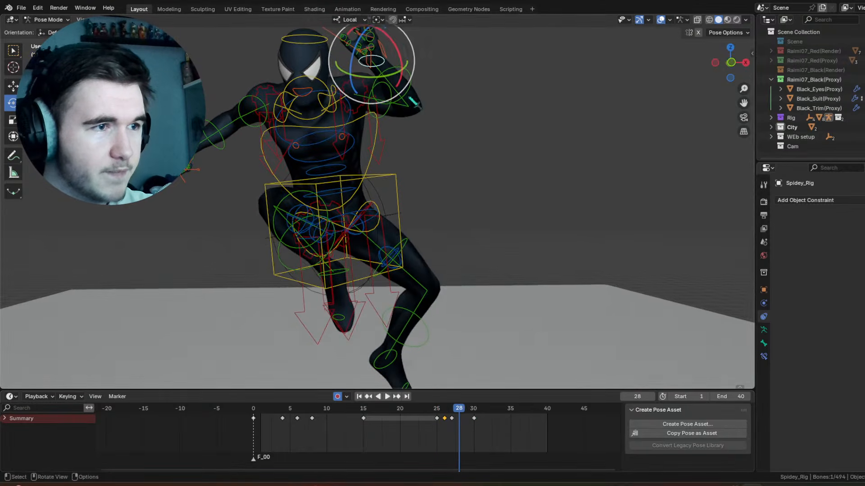
{"action": "key", "text": "r"}
{"action": "key", "text": "z"}
{"action": "left_click", "coordinate": [463, 393]}
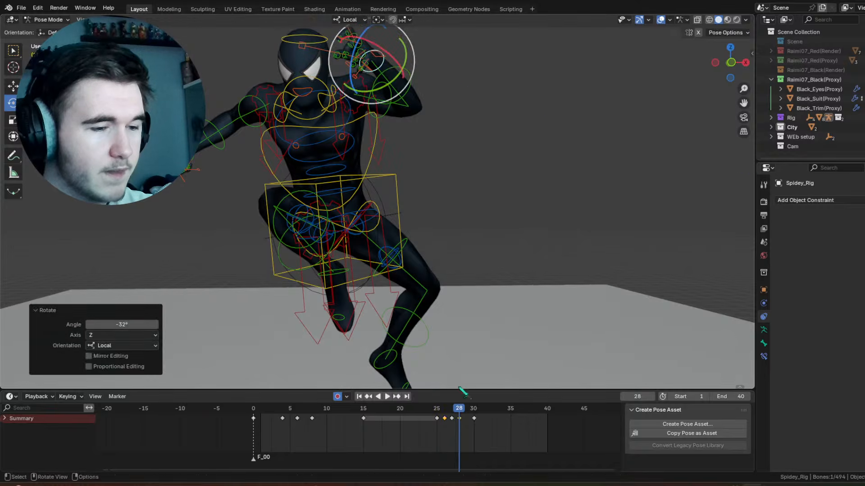
{"action": "left_click_drag", "start_coordinate": [463, 417], "coordinate": [493, 419]}
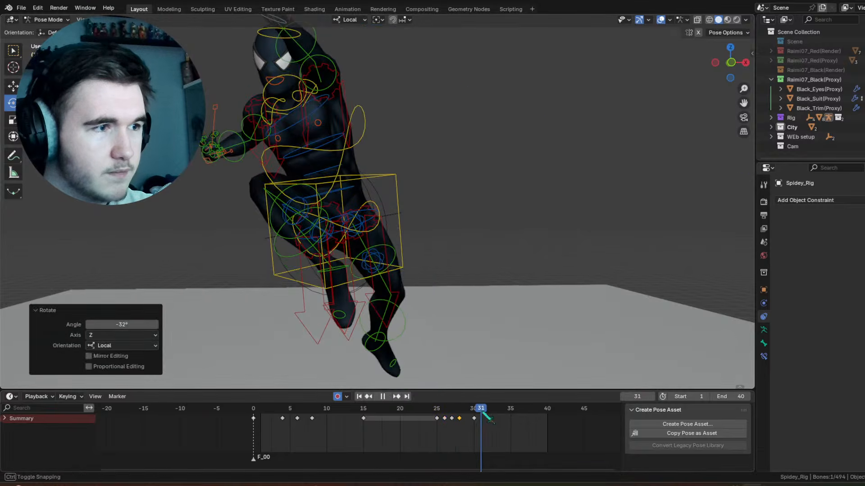
Step: Select the right upper arm control and trackball-rotate it -22.9°, 1.15° at frame 30
{"action": "left_click", "coordinate": [267, 156]}
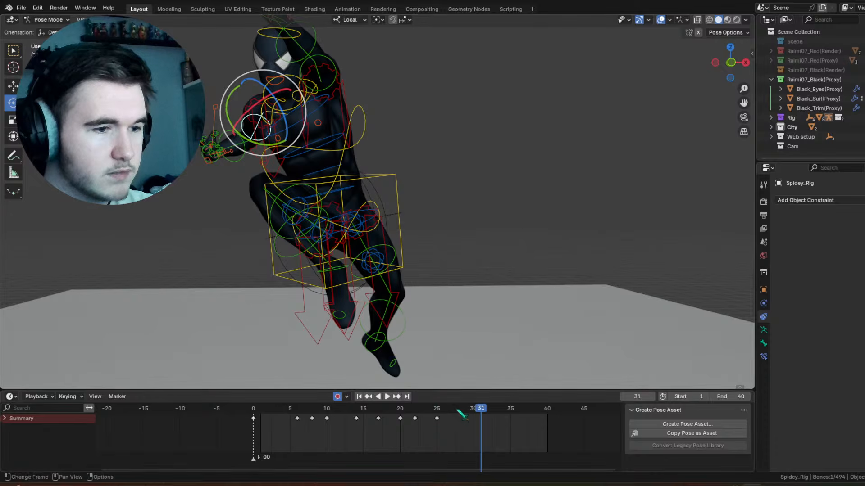
{"action": "left_click_drag", "start_coordinate": [458, 412], "coordinate": [476, 412]}
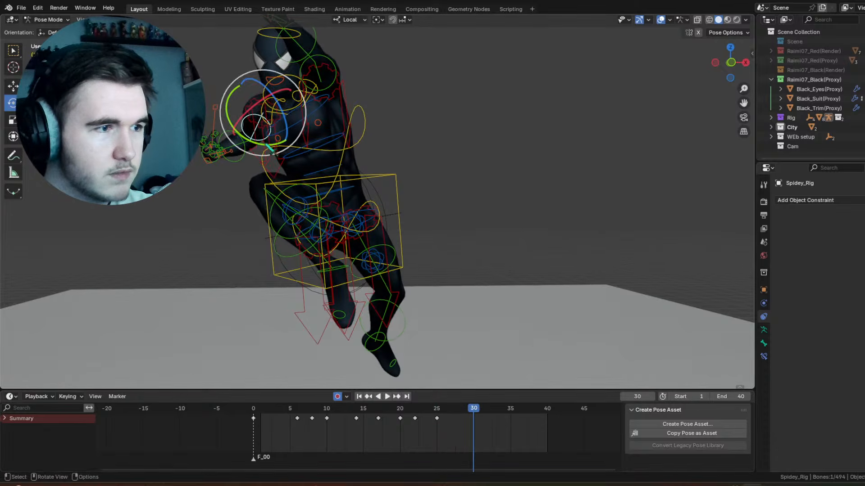
{"action": "left_click_drag", "start_coordinate": [269, 146], "coordinate": [260, 145]}
{"action": "left_click_drag", "start_coordinate": [270, 114], "coordinate": [271, 93]}
{"action": "left_click", "coordinate": [272, 93]}
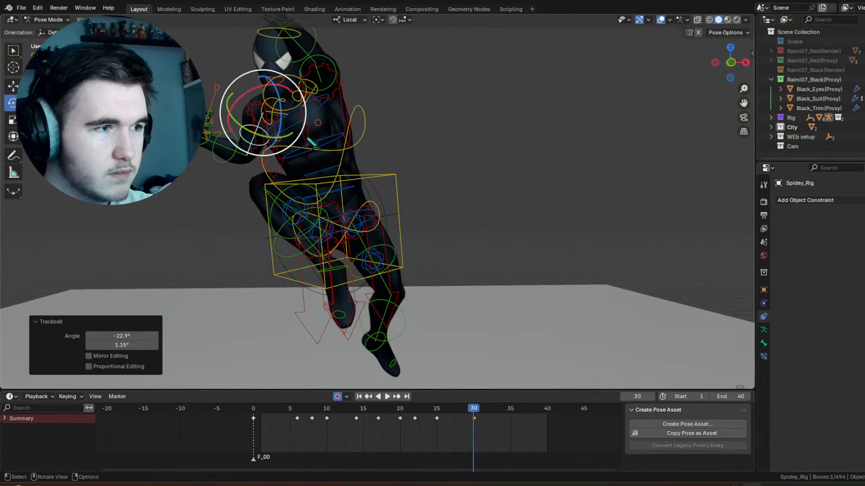
{"action": "middle_click_drag", "start_coordinate": [271, 92], "coordinate": [265, 154]}
{"action": "scroll", "coordinate": [396, 170], "scroll_direction": "up", "scroll_amount": 4}
Step: At frame 27, lower the right upper arm with trackball and view-axis rotations, and rotate it 41.2° on its local Y axis
{"action": "left_click_drag", "start_coordinate": [433, 417], "coordinate": [452, 417]}
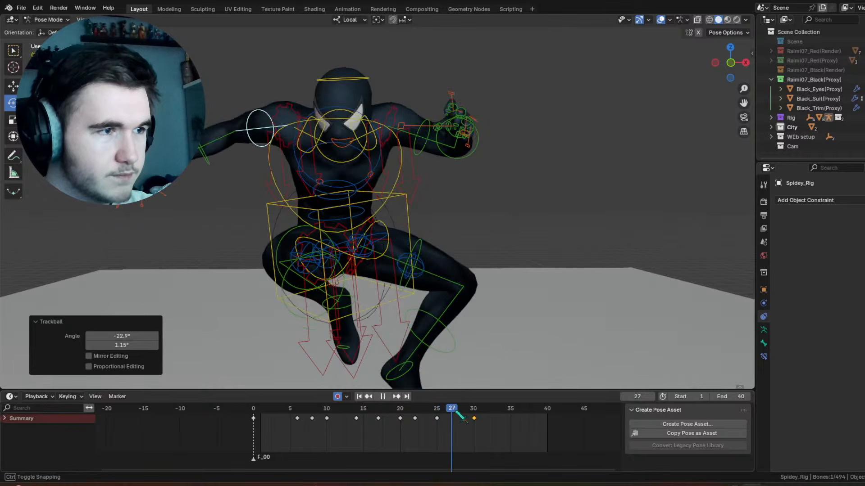
{"action": "key", "text": "r"}
{"action": "key", "text": "r"}
{"action": "left_click", "coordinate": [333, 125]}
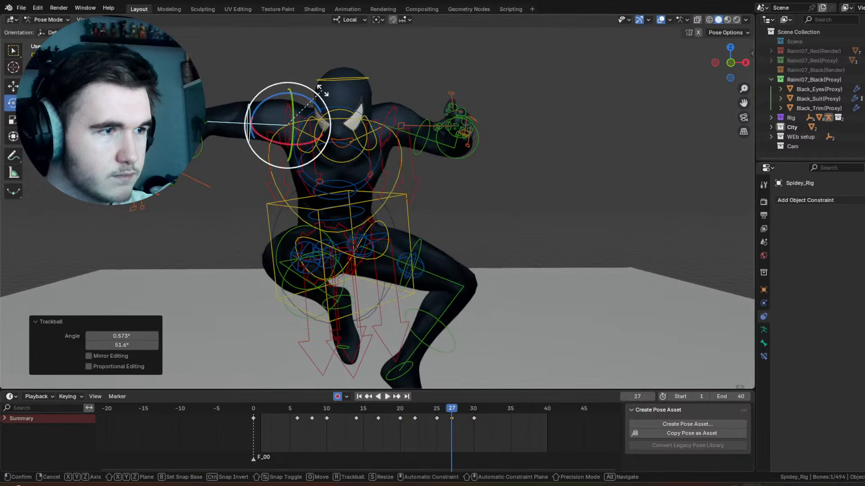
{"action": "key", "text": "r"}
{"action": "left_click", "coordinate": [309, 87]}
{"action": "left_click_drag", "start_coordinate": [440, 410], "coordinate": [458, 411]}
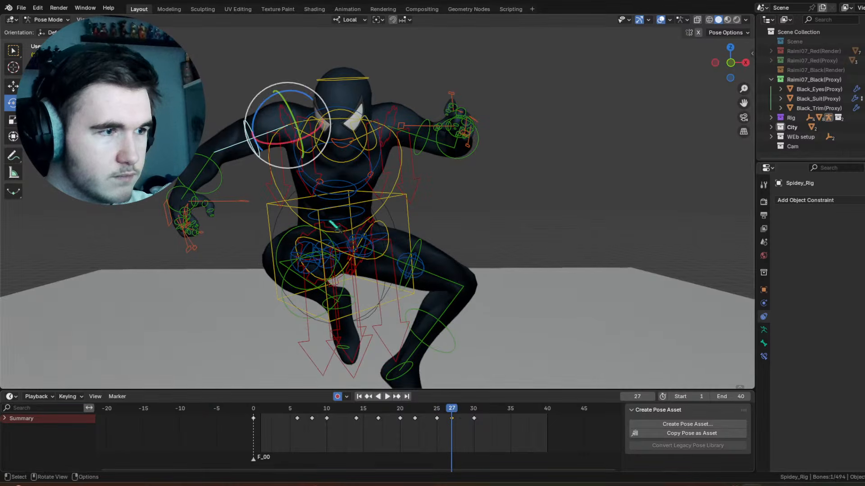
{"action": "left_click_drag", "start_coordinate": [279, 94], "coordinate": [288, 108]}
{"action": "left_click", "coordinate": [289, 111]}
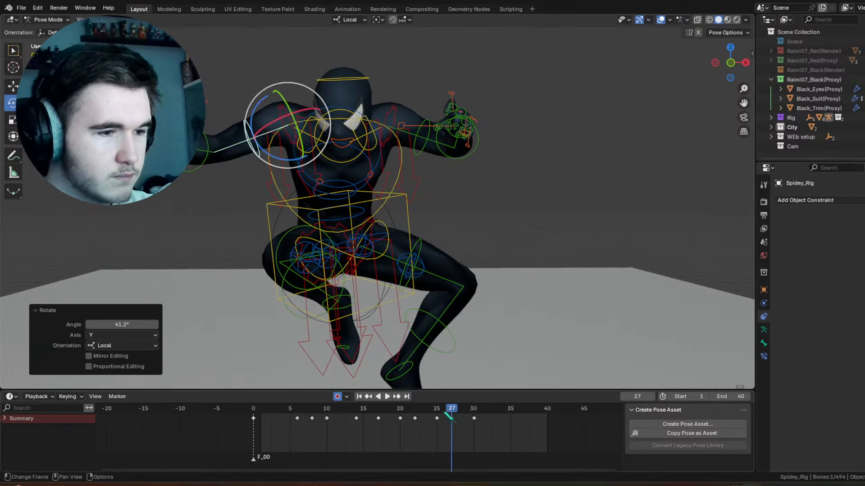
Step: Try to rotate the right shoulder control at frame 27
{"action": "mouse_move", "coordinate": [451, 428]}
{"action": "left_mouse_down"}
{"action": "mouse_move", "coordinate": [428, 428]}
{"action": "mouse_move", "coordinate": [477, 426]}
{"action": "mouse_move", "coordinate": [455, 415]}
{"action": "left_mouse_up"}
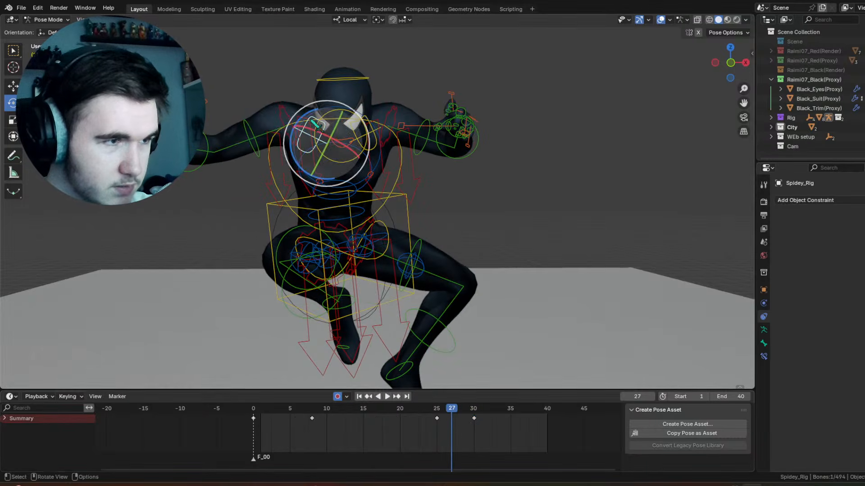
{"action": "left_click_drag", "start_coordinate": [353, 129], "coordinate": [355, 119]}
{"action": "left_click_drag", "start_coordinate": [357, 113], "coordinate": [341, 104]}
{"action": "left_click_drag", "start_coordinate": [443, 415], "coordinate": [452, 416]}
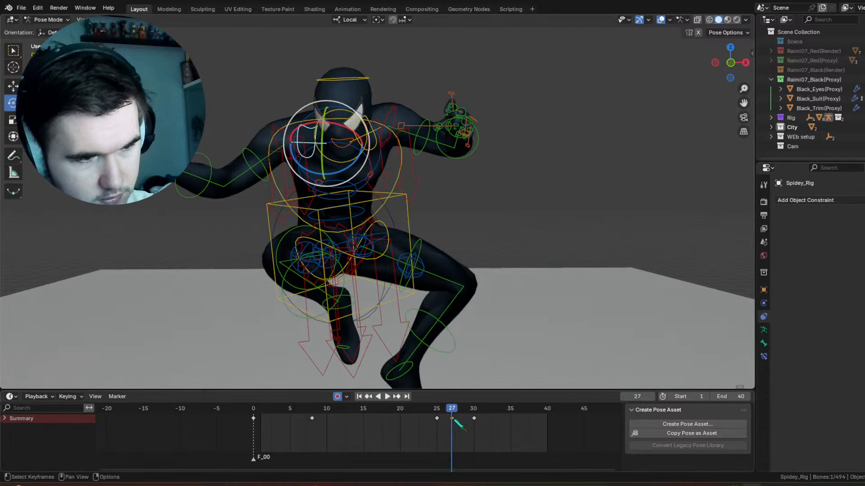
{"action": "right_click", "coordinate": [456, 422]}
{"action": "left_click", "coordinate": [456, 421]}
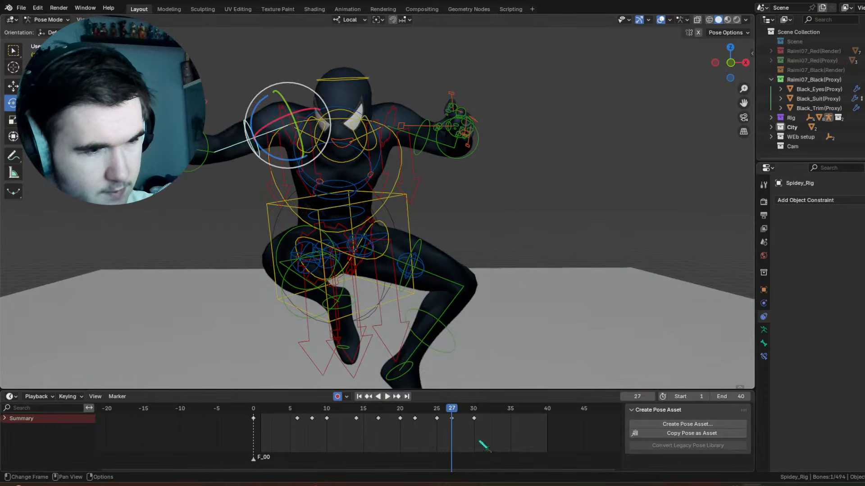
Step: Select the right thigh control and rotate it -7.75° on the view axis at frame 25
{"action": "key", "text": "space"}
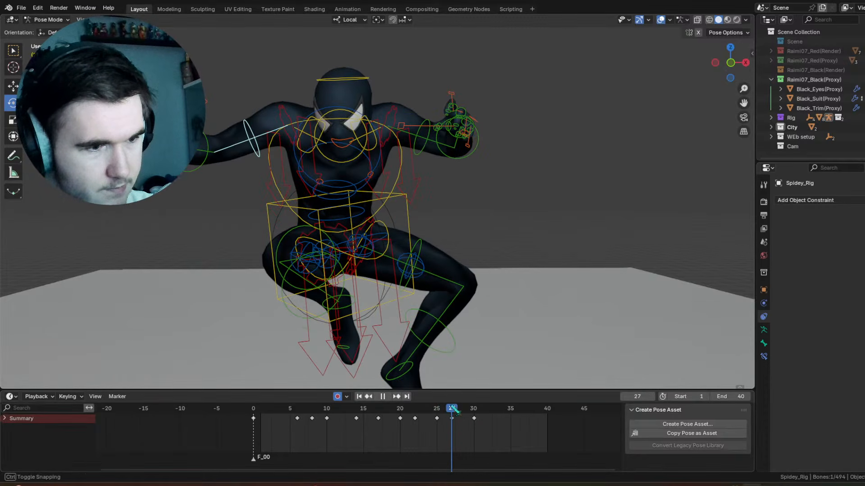
{"action": "mouse_move", "coordinate": [314, 98]}
{"action": "left_mouse_down"}
{"action": "mouse_move", "coordinate": [317, 117]}
{"action": "mouse_move", "coordinate": [325, 110]}
{"action": "left_mouse_up"}
{"action": "mouse_move", "coordinate": [451, 408]}
{"action": "left_mouse_down"}
{"action": "mouse_move", "coordinate": [438, 416]}
{"action": "mouse_move", "coordinate": [486, 424]}
{"action": "mouse_move", "coordinate": [429, 409]}
{"action": "mouse_move", "coordinate": [446, 412]}
{"action": "mouse_move", "coordinate": [431, 408]}
{"action": "mouse_move", "coordinate": [437, 413]}
{"action": "left_mouse_up"}
{"action": "left_click", "coordinate": [328, 272]}
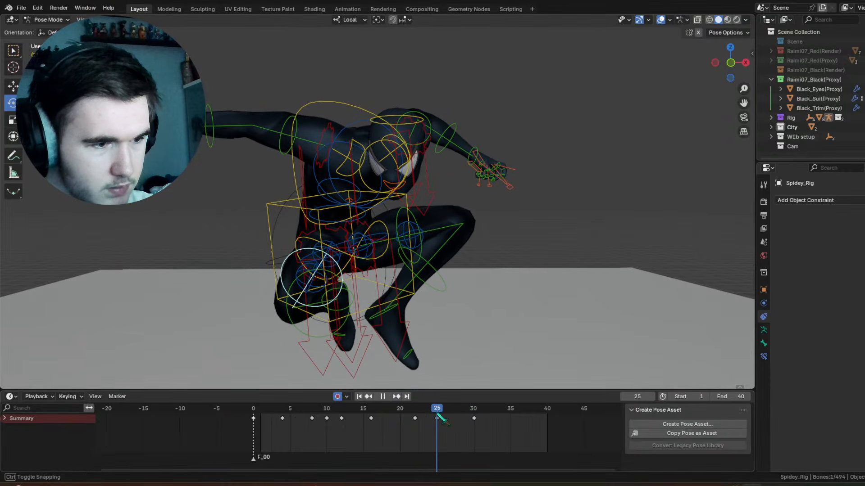
{"action": "left_click_drag", "start_coordinate": [321, 212], "coordinate": [315, 213]}
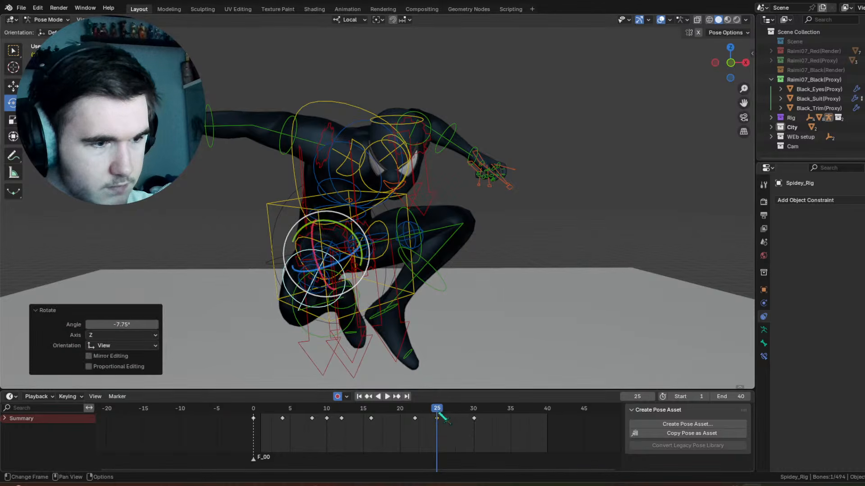
Step: Move the right thigh's frame 30 keyframe to frame 28, and trackball-rotate the thigh -6.88°, -8.02° at frame 30
{"action": "left_click_drag", "start_coordinate": [443, 418], "coordinate": [476, 417]}
{"action": "key", "text": "g"}
{"action": "left_click", "coordinate": [458, 416]}
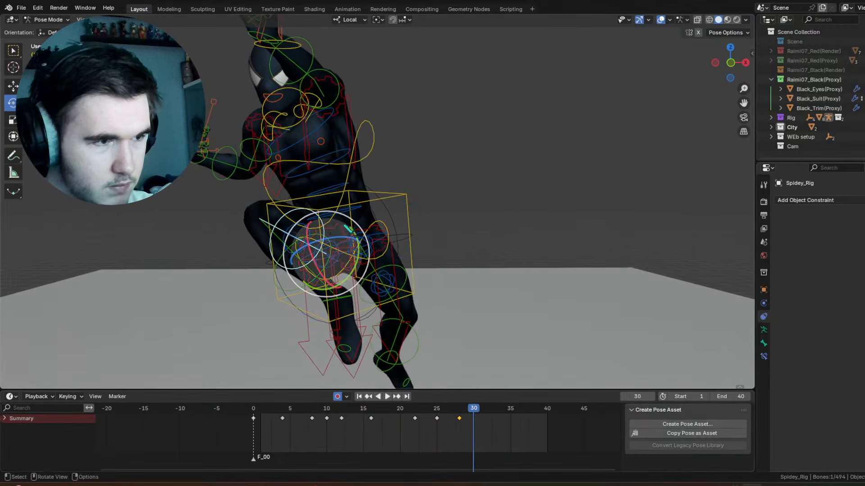
{"action": "left_click", "coordinate": [344, 308]}
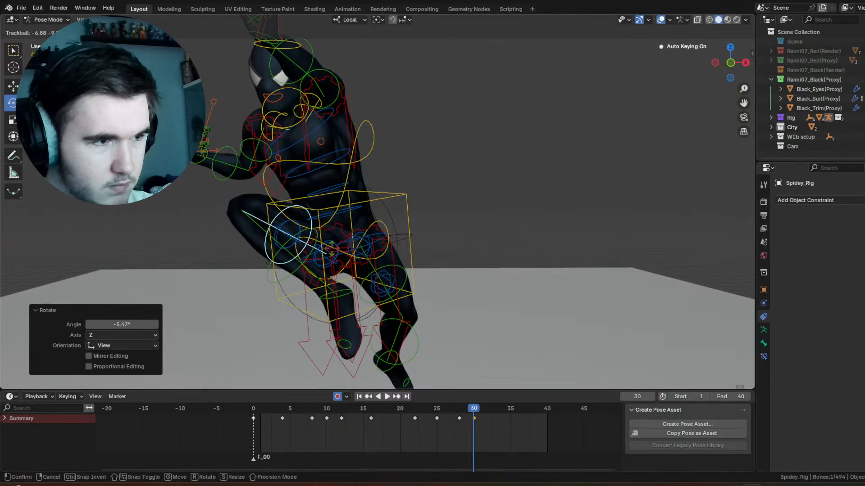
Step: Select the right foot control and trackball-rotate it -28.1°, -31.5° at frame 30
{"action": "left_click", "coordinate": [358, 304]}
{"action": "key", "text": "r"}
{"action": "key", "text": "r"}
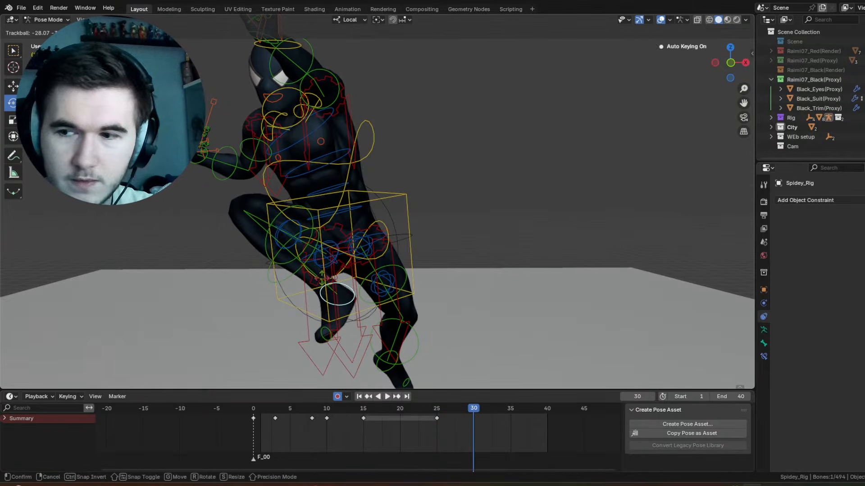
{"action": "left_click", "coordinate": [329, 285]}
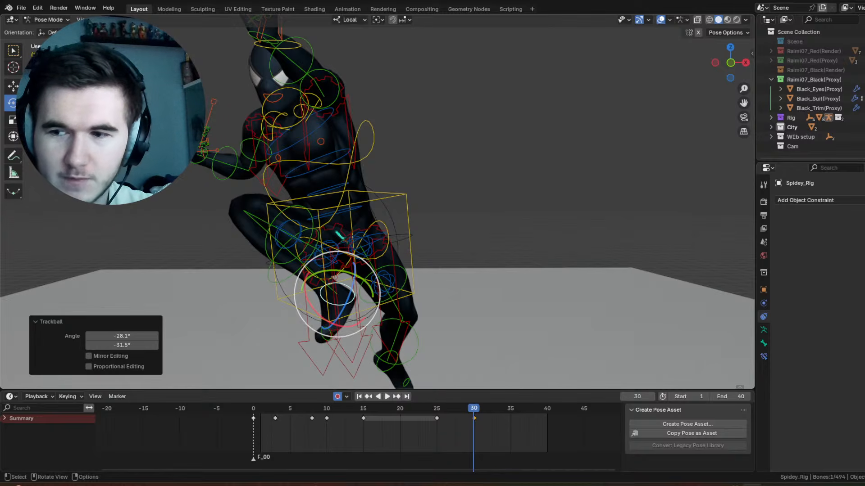
Step: Trackball-rotate the right foot control -29.8°, 6.88° at frame 30
{"action": "middle_click_drag", "start_coordinate": [360, 235], "coordinate": [387, 239]}
{"action": "left_click_drag", "start_coordinate": [324, 296], "coordinate": [331, 277]}
{"action": "middle_click_drag", "start_coordinate": [359, 264], "coordinate": [317, 263]}
{"action": "scroll", "coordinate": [316, 264], "scroll_direction": "down", "scroll_amount": 3}
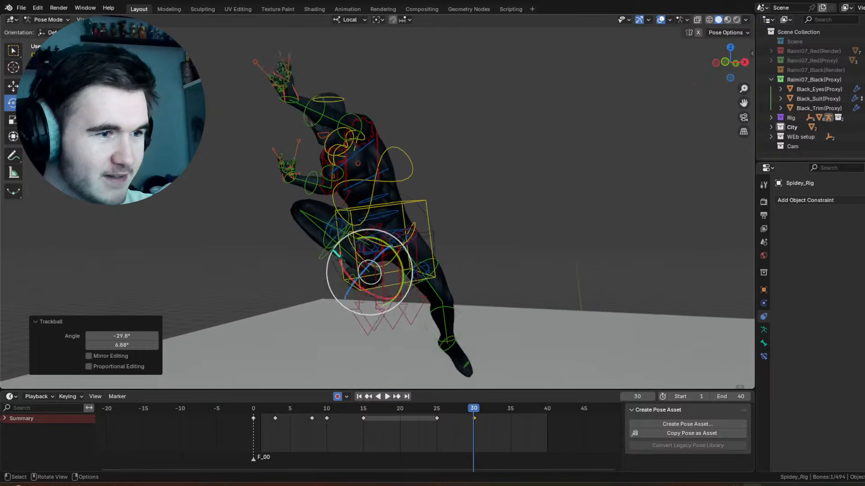
Step: Hide the viewport overlays, trackball-rotate the right foot control 24.1°, 51° at frame 30, and show the overlays again
{"action": "left_click", "coordinate": [660, 20]}
{"action": "middle_click_drag", "start_coordinate": [505, 160], "coordinate": [535, 162]}
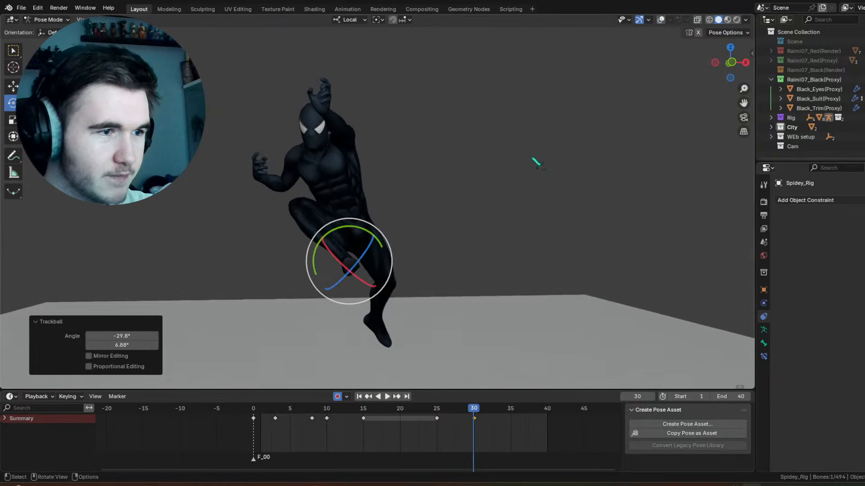
{"action": "left_click_drag", "start_coordinate": [375, 272], "coordinate": [411, 288]}
{"action": "middle_click_drag", "start_coordinate": [412, 287], "coordinate": [450, 254]}
{"action": "scroll", "coordinate": [452, 254], "scroll_direction": "up", "scroll_amount": 3}
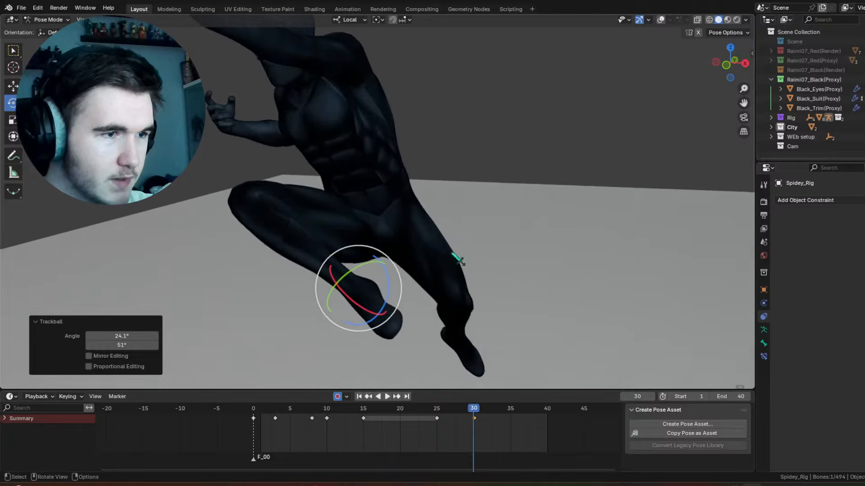
{"action": "left_click", "coordinate": [661, 20]}
Step: Select the right thigh control and trackball-rotate it 41.8°, 41.8° at frame 30
{"action": "left_click", "coordinate": [298, 202]}
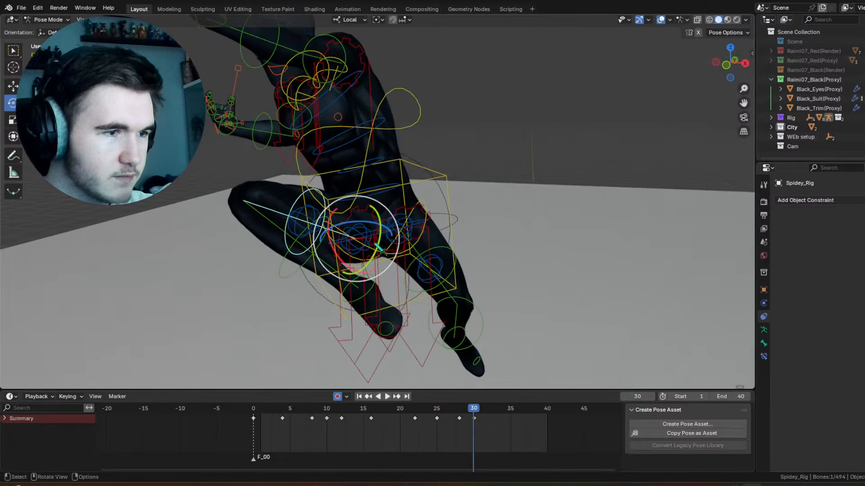
{"action": "left_click_drag", "start_coordinate": [358, 235], "coordinate": [386, 262]}
{"action": "middle_click_drag", "start_coordinate": [386, 263], "coordinate": [395, 240]}
{"action": "scroll", "coordinate": [401, 261], "scroll_direction": "down", "scroll_amount": 4}
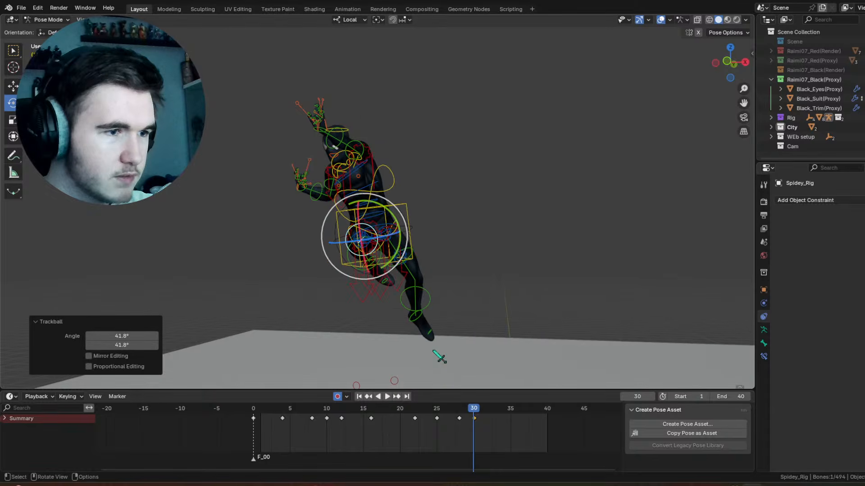
Step: Go to frame 28 and refine the right thigh's pose with trackball rotations, including one of -2.86°, -12.6°
{"action": "scroll", "coordinate": [439, 358], "scroll_direction": "up", "scroll_amount": 3}
{"action": "left_click", "coordinate": [371, 400]}
{"action": "left_click_drag", "start_coordinate": [350, 256], "coordinate": [358, 264]}
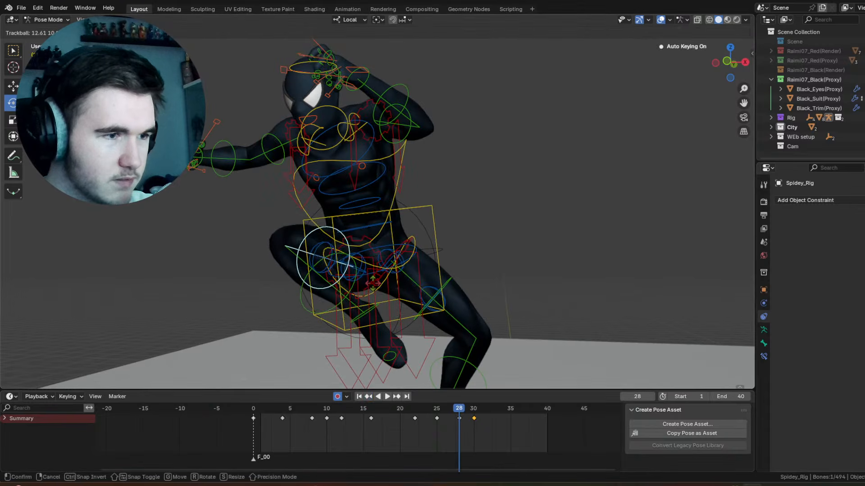
{"action": "mouse_move", "coordinate": [453, 408]}
{"action": "left_mouse_down"}
{"action": "mouse_move", "coordinate": [445, 410]}
{"action": "mouse_move", "coordinate": [481, 408]}
{"action": "mouse_move", "coordinate": [459, 408]}
{"action": "left_mouse_up"}
{"action": "left_click_drag", "start_coordinate": [341, 243], "coordinate": [421, 357]}
{"action": "left_click_drag", "start_coordinate": [378, 250], "coordinate": [359, 241]}
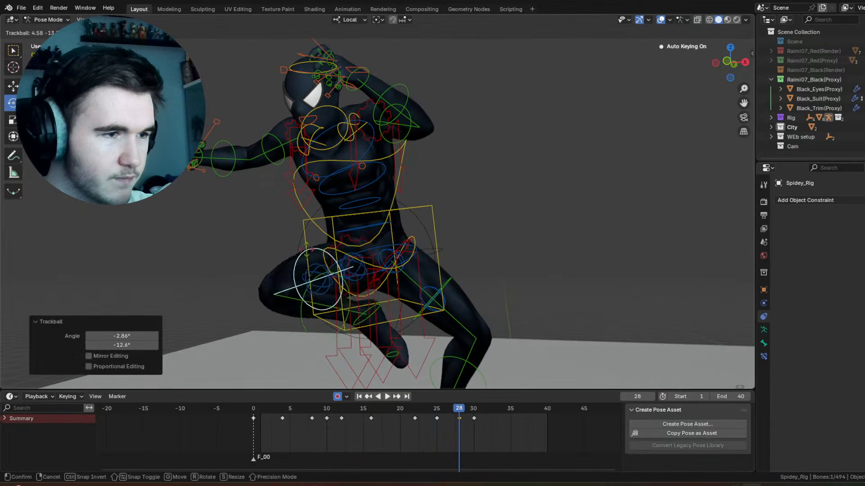
{"action": "left_click_drag", "start_coordinate": [306, 244], "coordinate": [323, 251]}
Step: Trackball-rotate the right thigh 14.3°, -16° at frame 30 and play the animation to check the leg motion
{"action": "left_click_drag", "start_coordinate": [428, 409], "coordinate": [482, 423]}
{"action": "key", "text": "r"}
{"action": "key", "text": "r"}
{"action": "left_click", "coordinate": [484, 426]}
{"action": "key", "text": "r"}
{"action": "key", "text": "r"}
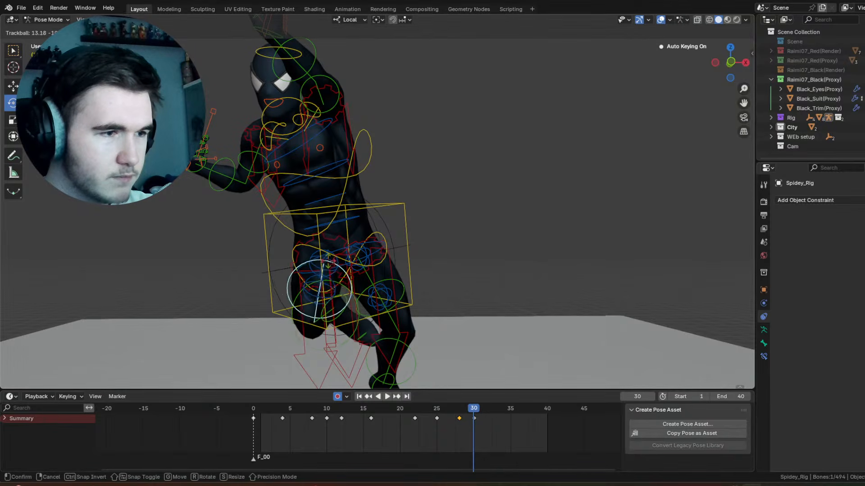
{"action": "key", "text": "Return"}
{"action": "key", "text": "space"}
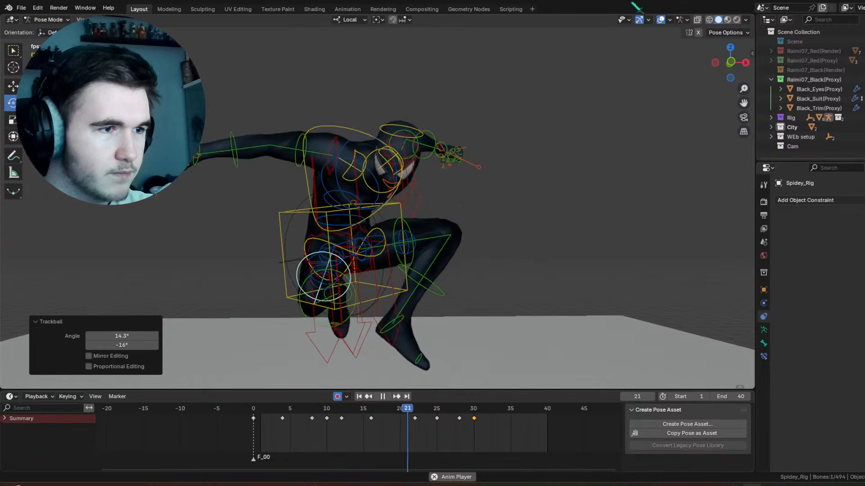
{"action": "key", "text": "space"}
Step: Select the head control, rotate it at frame 27, and trackball-rotate it -13.2°, -2.86° at frame 30
{"action": "left_click_drag", "start_coordinate": [474, 411], "coordinate": [451, 411]}
{"action": "left_click", "coordinate": [376, 102]}
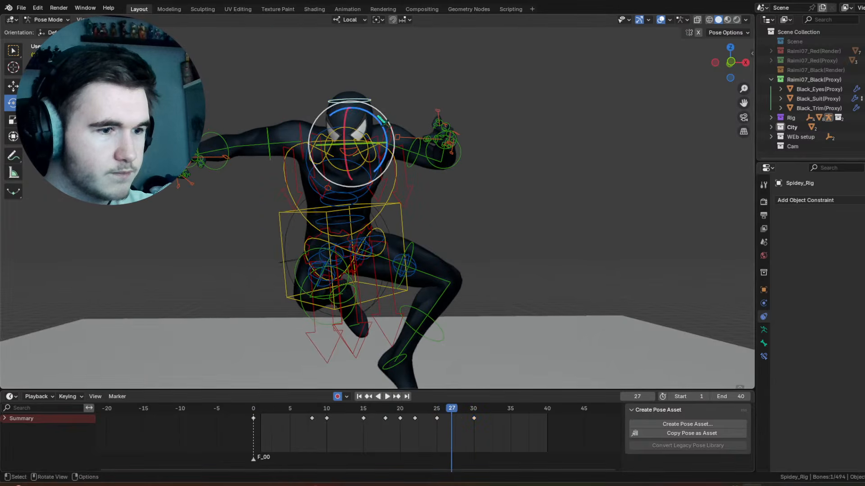
{"action": "left_click_drag", "start_coordinate": [380, 118], "coordinate": [388, 130]}
{"action": "left_click_drag", "start_coordinate": [437, 409], "coordinate": [476, 410]}
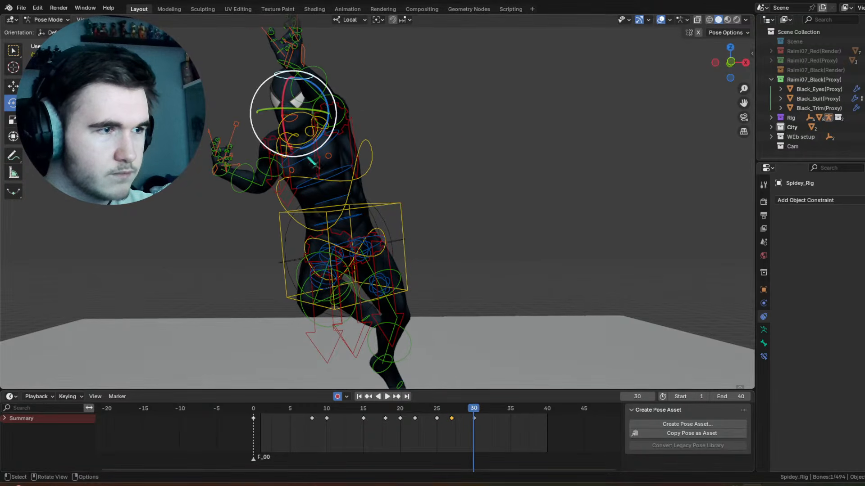
{"action": "left_click_drag", "start_coordinate": [309, 121], "coordinate": [307, 110]}
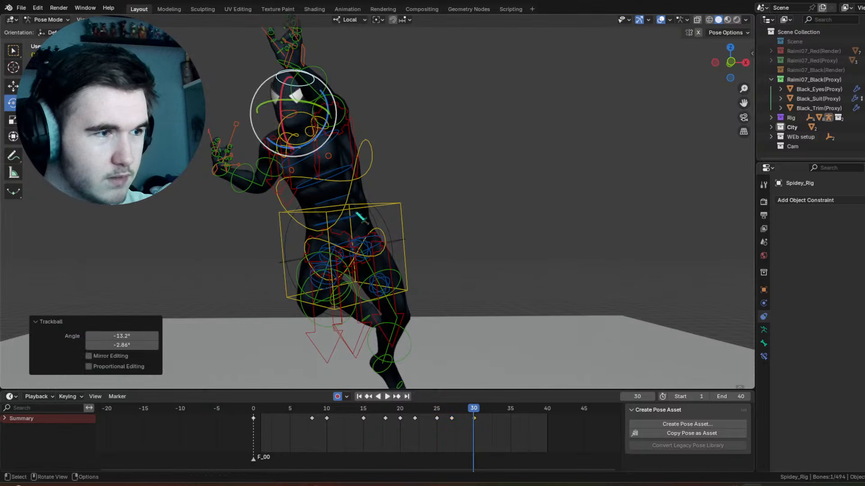
Step: Select the torso control, move its keyframe to frame 24 and play the animation
{"action": "mouse_move", "coordinate": [426, 406]}
{"action": "left_mouse_down"}
{"action": "mouse_move", "coordinate": [459, 410]}
{"action": "mouse_move", "coordinate": [428, 419]}
{"action": "left_mouse_up"}
{"action": "left_click", "coordinate": [382, 234]}
{"action": "left_click", "coordinate": [378, 225]}
{"action": "left_click_drag", "start_coordinate": [435, 411], "coordinate": [435, 411]}
{"action": "key", "text": "space"}
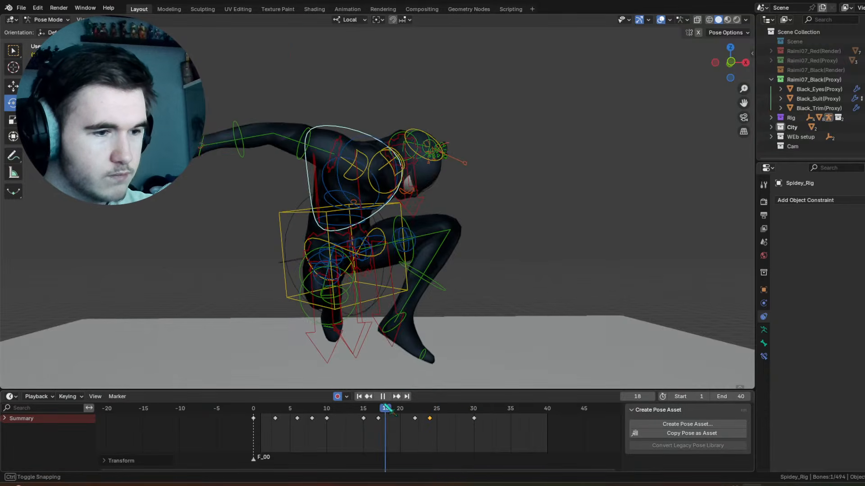
{"action": "key", "text": "space"}
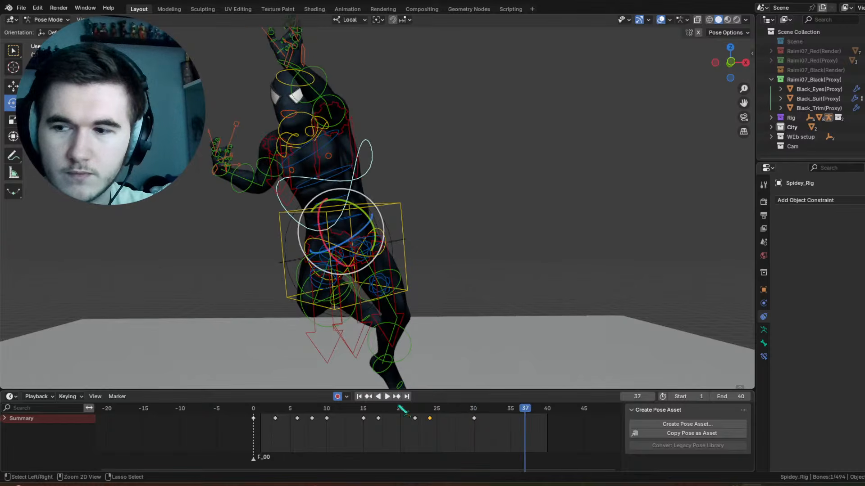
Step: Move the torso control's keyframe from frame 24 to frame 25 and play the motion up to frame 27
{"action": "key", "text": "Down"}
{"action": "key", "text": "Down"}
{"action": "key", "text": "space"}
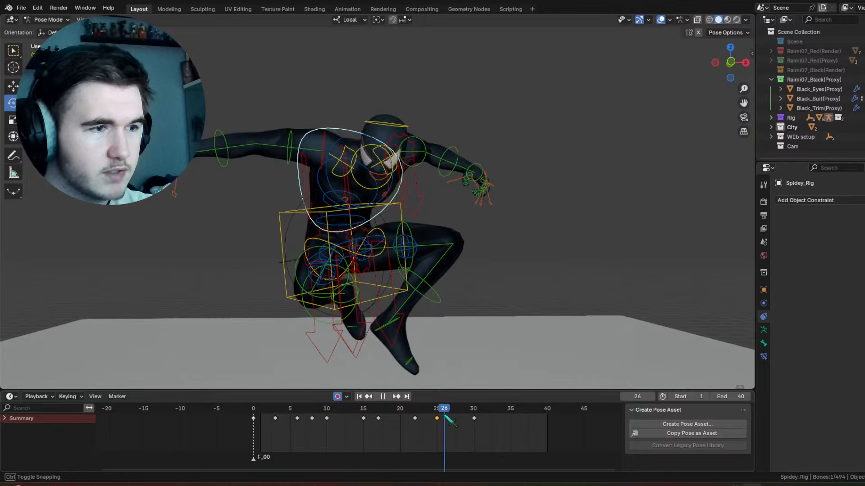
{"action": "key", "text": "space"}
Step: Trackball-rotate the torso control 12°, -2.29° at frame 27 and play the motion through to frame 32
{"action": "key", "text": "r"}
{"action": "key", "text": "r"}
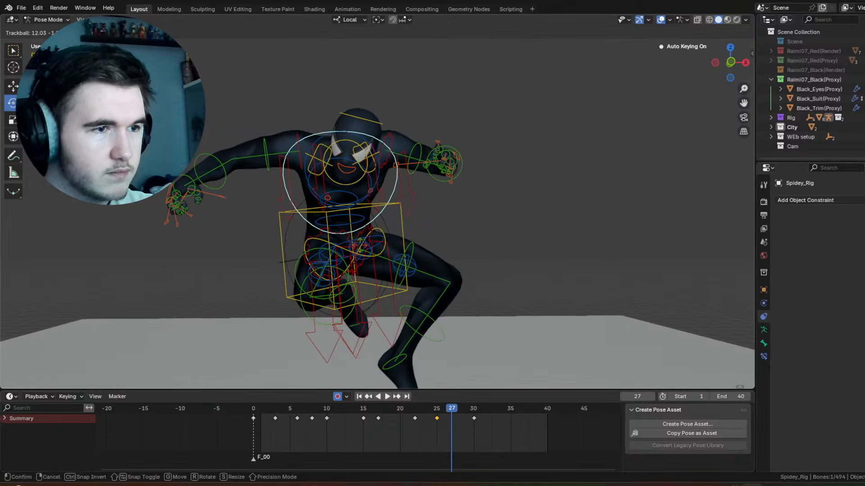
{"action": "left_click", "coordinate": [444, 389]}
{"action": "key", "text": "space"}
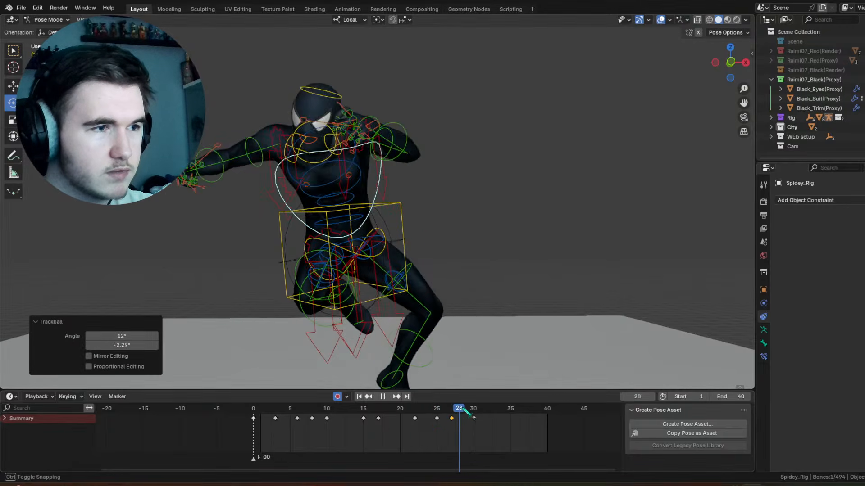
{"action": "key", "text": "space"}
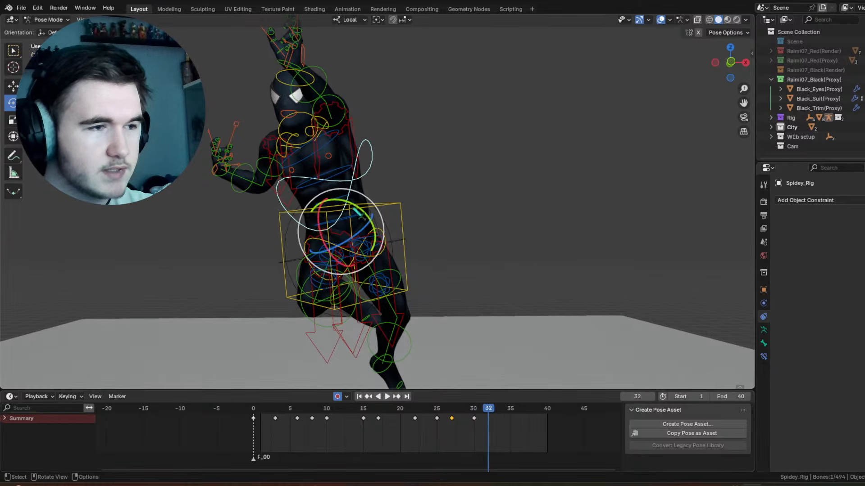
Step: Rotate the torso control 14.8° on the view axis at frame 32 and fine-tune it with a trackball rotation
{"action": "key", "text": "r"}
{"action": "left_click", "coordinate": [346, 219]}
{"action": "key", "text": "r"}
{"action": "key", "text": "r"}
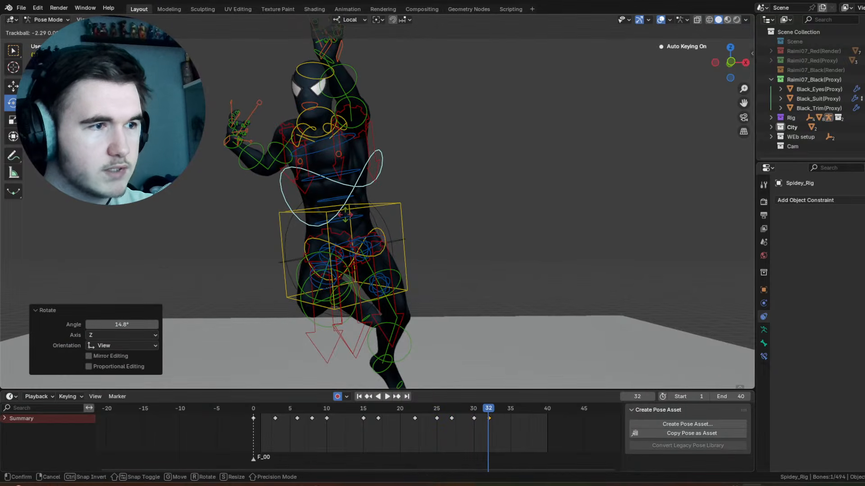
{"action": "left_click", "coordinate": [346, 214]}
Step: Select the raised left upper arm control and trackball-rotate it -9.17°, -1.72° at frame 32
{"action": "left_click", "coordinate": [367, 106]}
{"action": "middle_click_drag", "start_coordinate": [377, 140], "coordinate": [377, 128]}
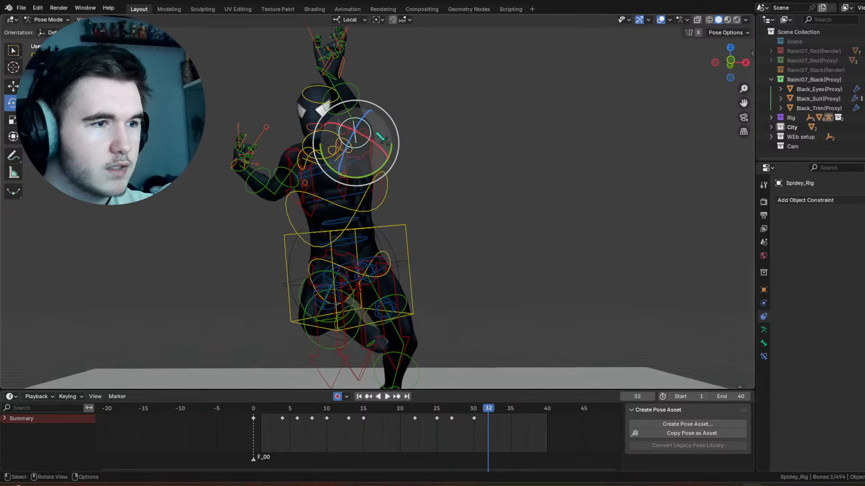
{"action": "key", "text": "r"}
{"action": "key", "text": "r"}
{"action": "left_click", "coordinate": [354, 128]}
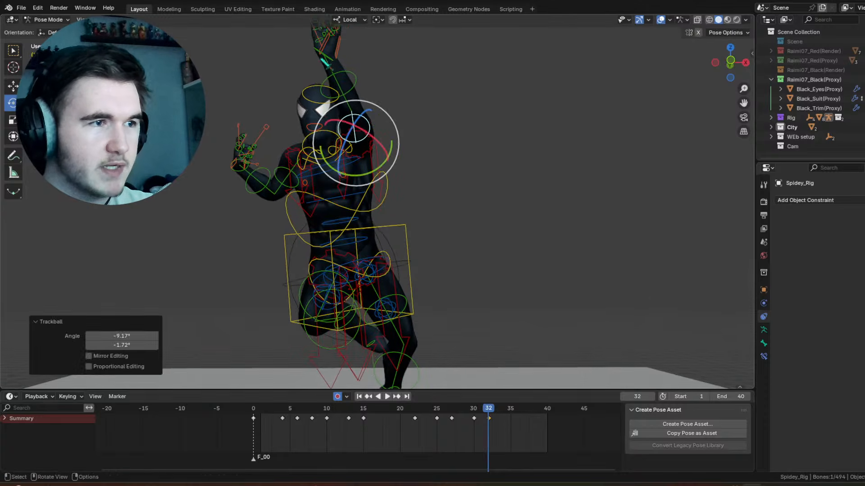
Step: Select the control near the raised left wrist and adjust its rotation at frame 32
{"action": "left_click", "coordinate": [331, 67]}
{"action": "middle_click_drag", "start_coordinate": [347, 81], "coordinate": [350, 94]}
{"action": "left_click_drag", "start_coordinate": [362, 58], "coordinate": [363, 47]}
{"action": "key", "text": "r"}
{"action": "key", "text": "r"}
{"action": "left_click", "coordinate": [327, 85]}
Step: Select the head control and adjust its rotation at frame 32, including a trackball rotation of -8.02°, -2.29°
{"action": "left_click", "coordinate": [325, 80]}
{"action": "middle_click_drag", "start_coordinate": [339, 120], "coordinate": [337, 115]}
{"action": "key", "text": "r"}
{"action": "key", "text": "r"}
{"action": "left_click", "coordinate": [325, 95]}
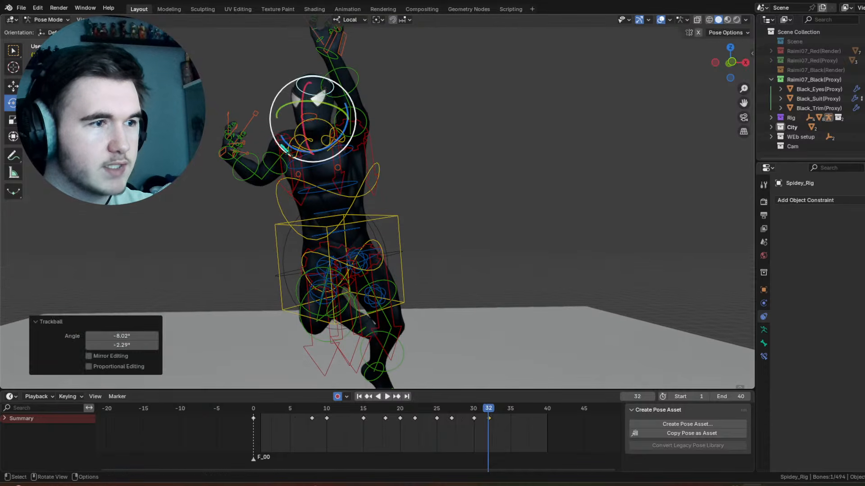
Step: Select the right shoulder control and rotate it at frame 32: trackball -4.58°, -1.72°, -4.28° on the view axis, plus a small correction
{"action": "left_click", "coordinate": [309, 142]}
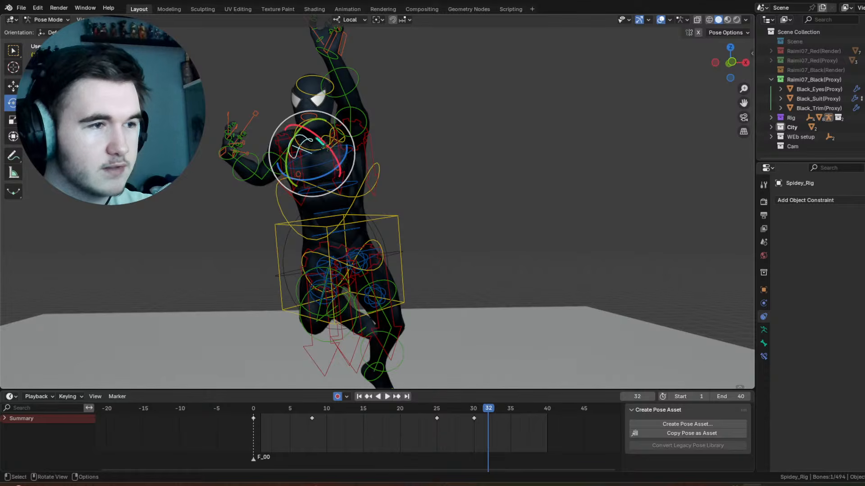
{"action": "key", "text": "r"}
{"action": "key", "text": "r"}
{"action": "left_click", "coordinate": [335, 126]}
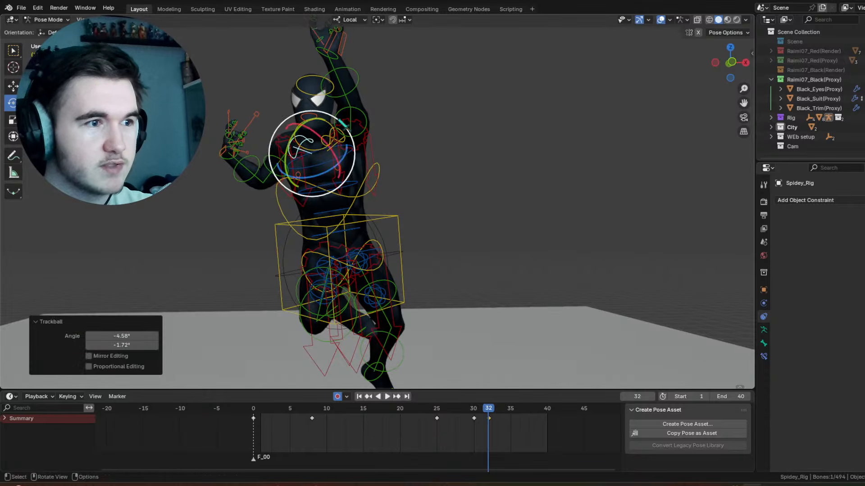
{"action": "left_click_drag", "start_coordinate": [337, 119], "coordinate": [334, 117]}
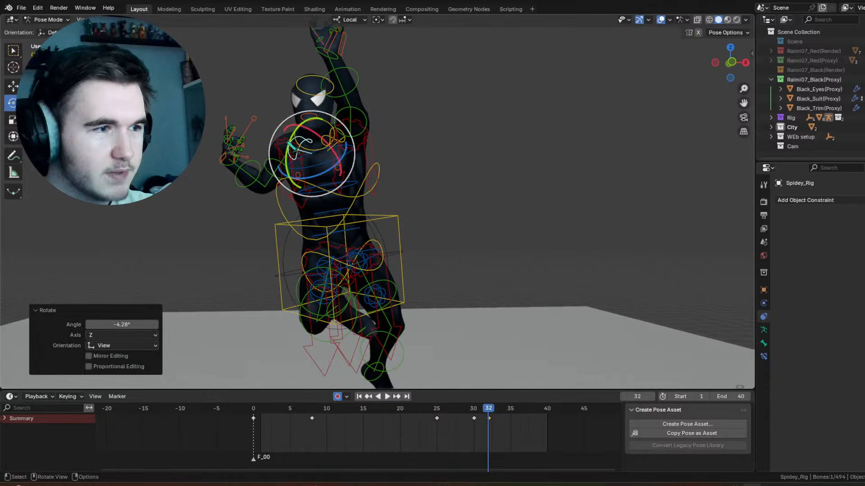
{"action": "left_click", "coordinate": [313, 141]}
{"action": "left_click_drag", "start_coordinate": [302, 126], "coordinate": [292, 124]}
Step: Select the right forearm control, trackball-rotate it 10.9°, 6.3° and rotate it -9.78° on local X at frame 32
{"action": "left_click_drag", "start_coordinate": [265, 176], "coordinate": [264, 180]}
{"action": "left_click", "coordinate": [264, 182]}
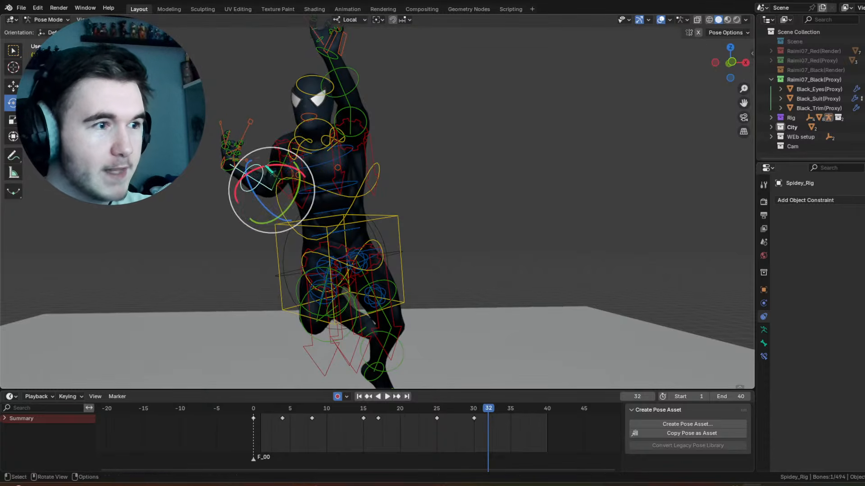
{"action": "key", "text": "r"}
{"action": "key", "text": "r"}
{"action": "left_click", "coordinate": [270, 176]}
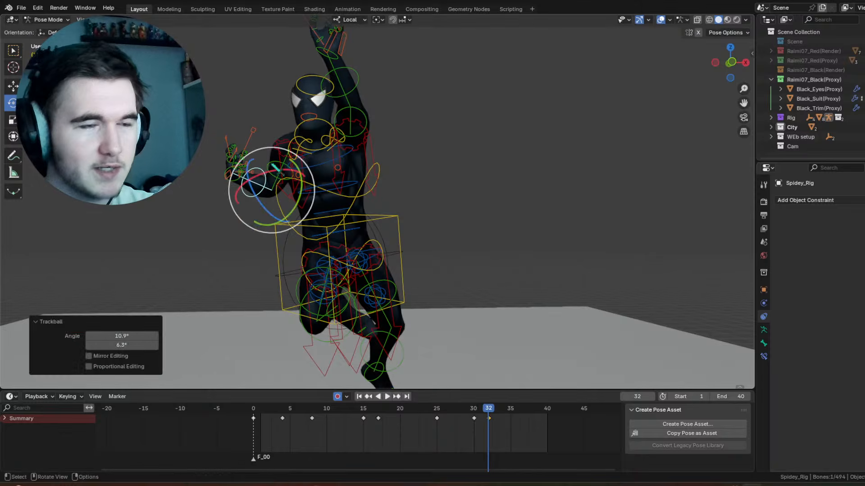
{"action": "left_click_drag", "start_coordinate": [275, 169], "coordinate": [227, 178]}
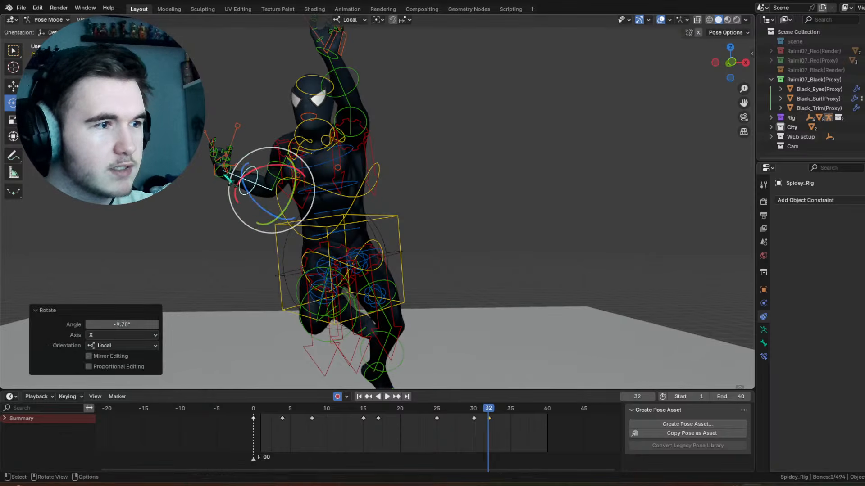
Step: Select the right hand control and trackball-rotate it -4.01°, 1.72° at frame 32
{"action": "left_click", "coordinate": [222, 170]}
{"action": "key", "text": "r"}
{"action": "key", "text": "r"}
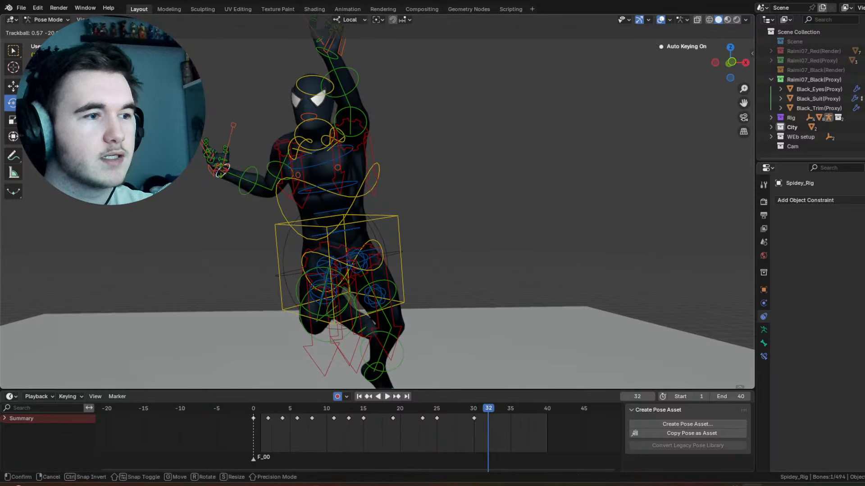
{"action": "left_click", "coordinate": [243, 173]}
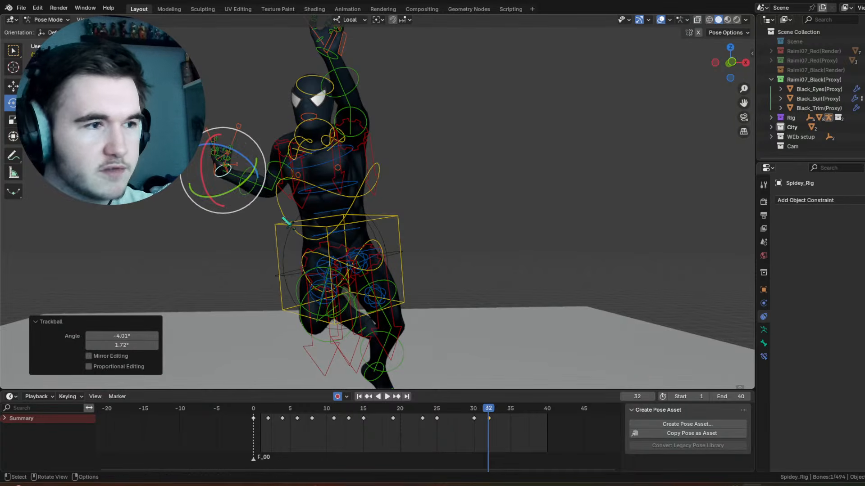
Step: Select the right shoulder control and rotate it around its local X axis at frame 32
{"action": "left_click", "coordinate": [318, 150]}
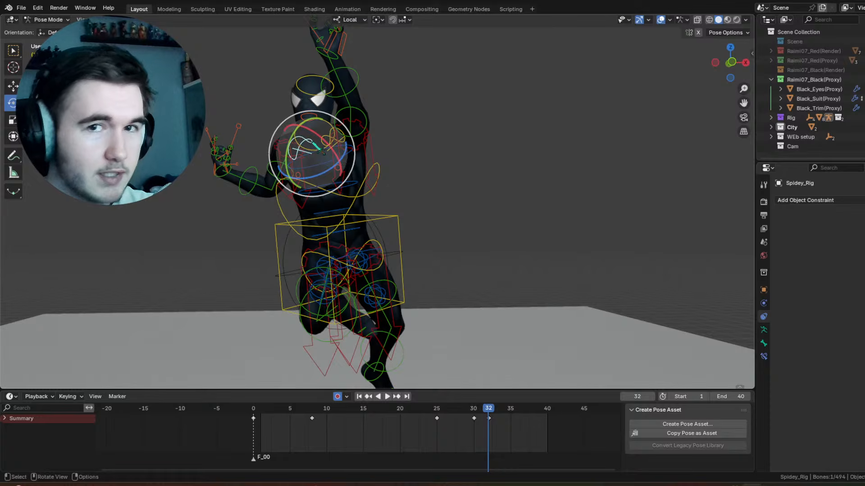
{"action": "key", "text": "r"}
{"action": "key", "text": "x"}
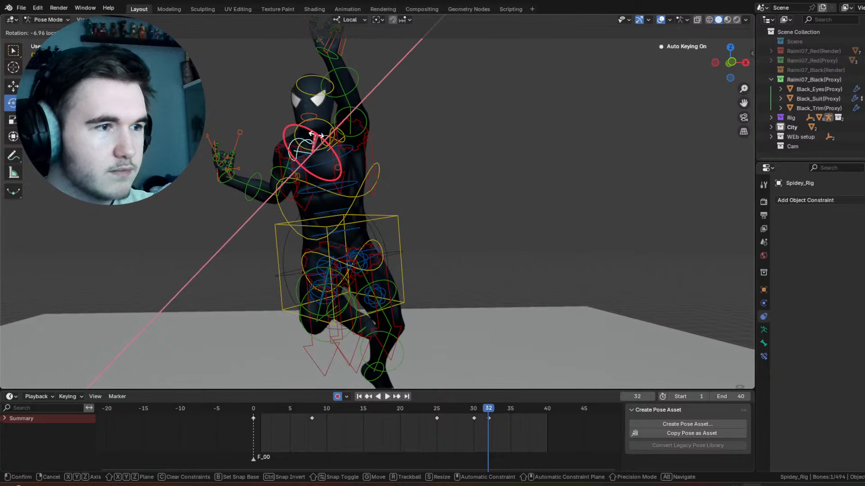
{"action": "left_click", "coordinate": [407, 292]}
Step: Select the right thigh control and trackball-rotate it -28.1°, -9.17° at frame 32
{"action": "left_click", "coordinate": [323, 274]}
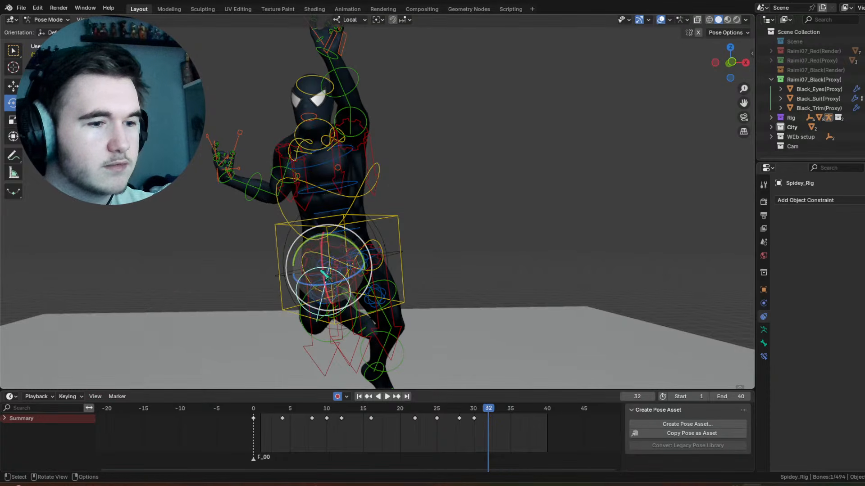
{"action": "key", "text": "r"}
{"action": "key", "text": "r"}
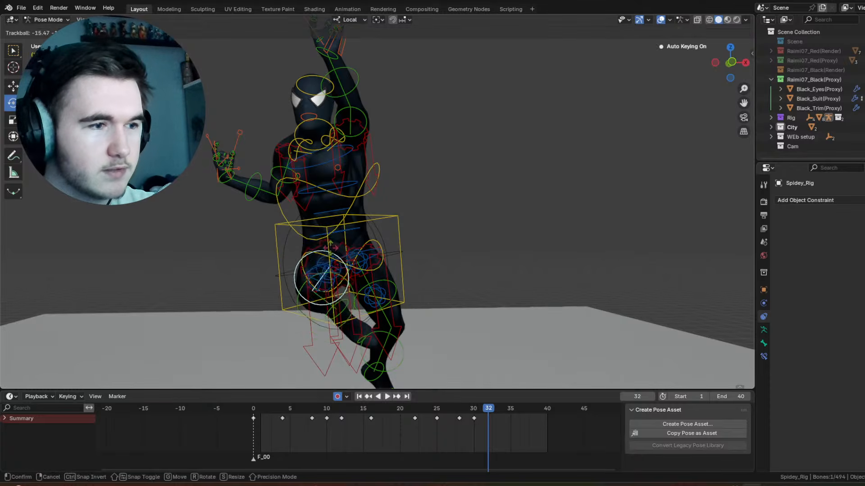
{"action": "left_click", "coordinate": [324, 242]}
{"action": "scroll", "coordinate": [324, 242], "scroll_direction": "down", "scroll_amount": 1}
{"action": "middle_click_drag", "start_coordinate": [324, 242], "coordinate": [273, 247]}
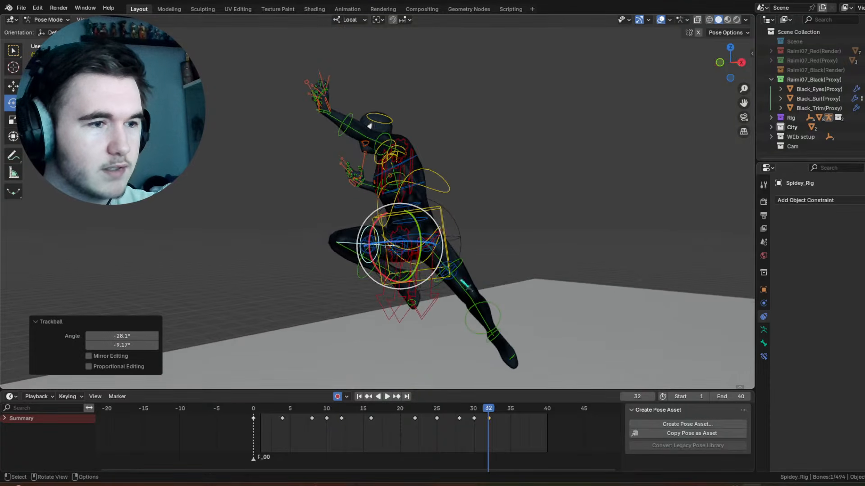
Step: Select the left thigh control and rotate it around its X axis at frame 32
{"action": "left_click", "coordinate": [465, 262]}
{"action": "middle_click_drag", "start_coordinate": [465, 262], "coordinate": [392, 199]}
{"action": "key", "text": "r"}
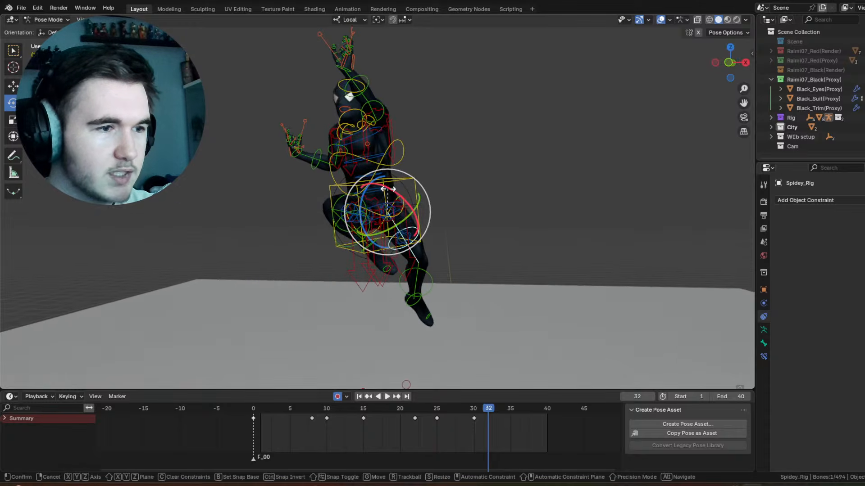
{"action": "key", "text": "x"}
{"action": "key", "text": "x"}
{"action": "left_click", "coordinate": [388, 194]}
Step: Select the left shin control and rotate it around its X axis at frame 32
{"action": "left_click", "coordinate": [418, 266]}
{"action": "key", "text": "r"}
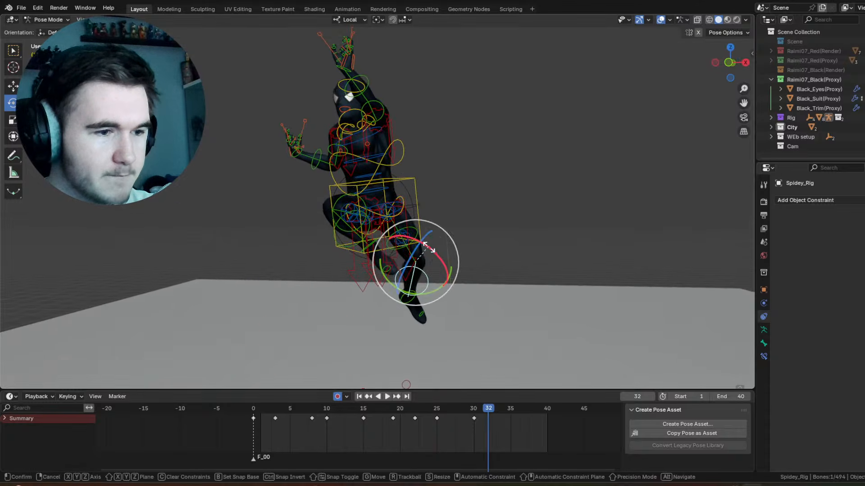
{"action": "key", "text": "x"}
{"action": "key", "text": "x"}
{"action": "left_click", "coordinate": [428, 249]}
Step: Adjust the torso control's rotation at frame 32 and play back the animation with the viewport overlays hidden
{"action": "left_click", "coordinate": [378, 203]}
{"action": "middle_click_drag", "start_coordinate": [378, 204], "coordinate": [279, 229]}
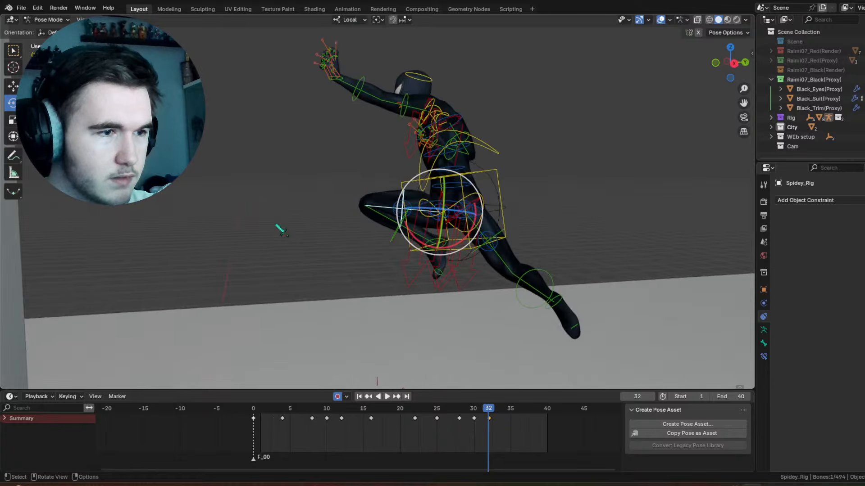
{"action": "middle_click_drag", "start_coordinate": [378, 162], "coordinate": [478, 164]}
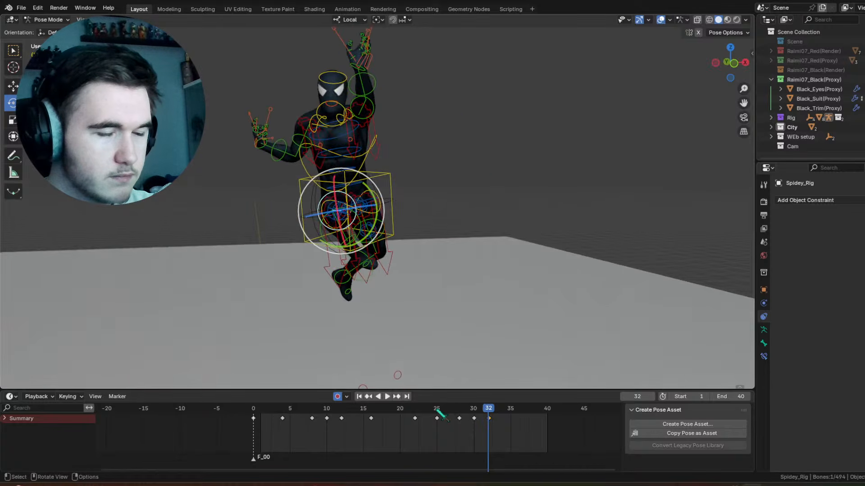
{"action": "left_click_drag", "start_coordinate": [446, 413], "coordinate": [489, 409]}
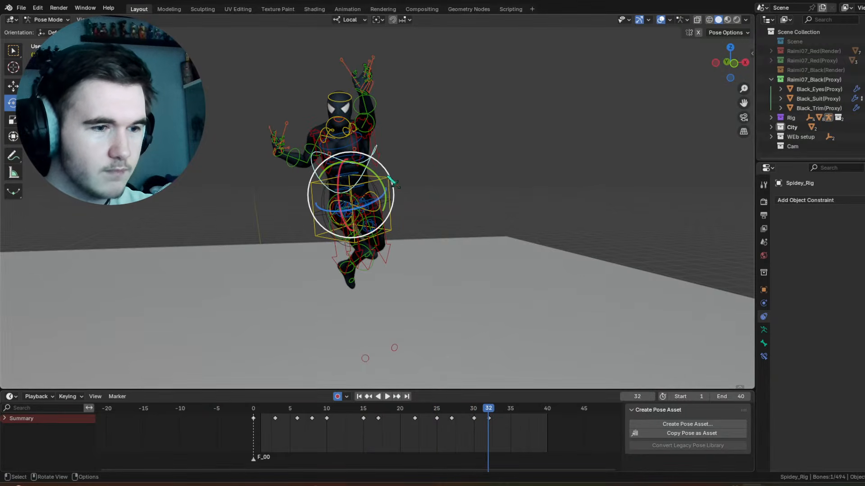
{"action": "left_click_drag", "start_coordinate": [377, 175], "coordinate": [370, 168]}
{"action": "left_click_drag", "start_coordinate": [475, 412], "coordinate": [494, 419]}
{"action": "key", "text": "space"}
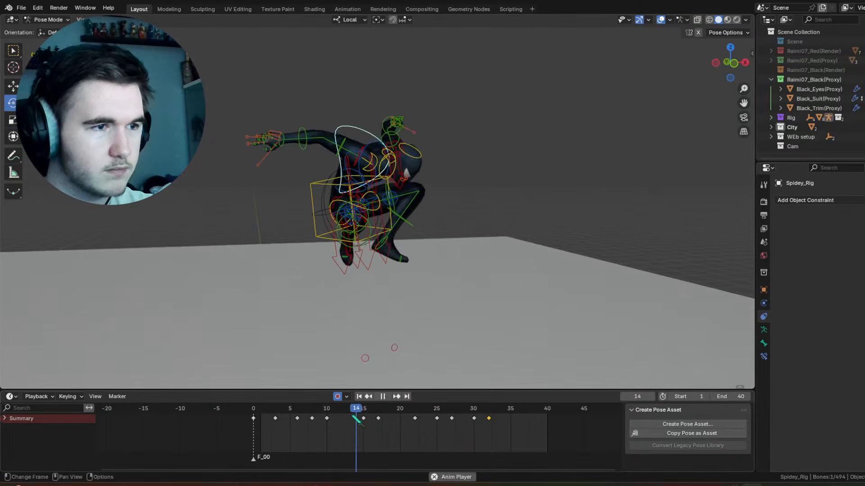
{"action": "left_click", "coordinate": [660, 20]}
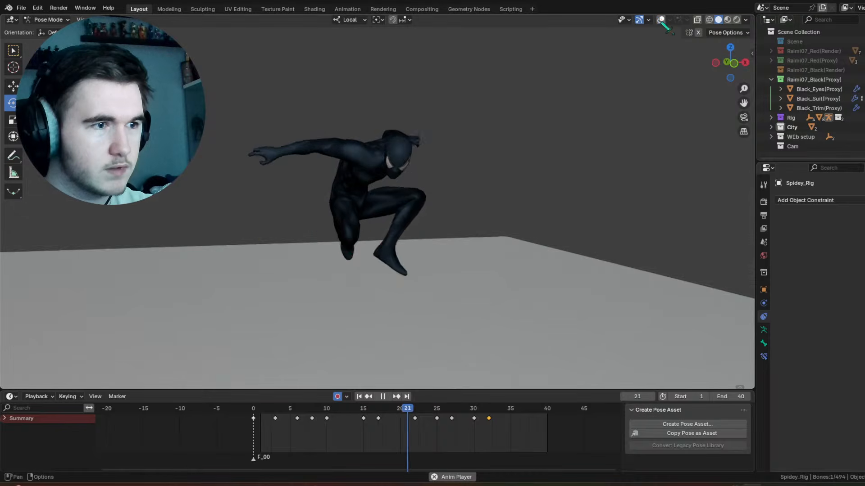
{"action": "middle_click_drag", "start_coordinate": [546, 154], "coordinate": [517, 148]}
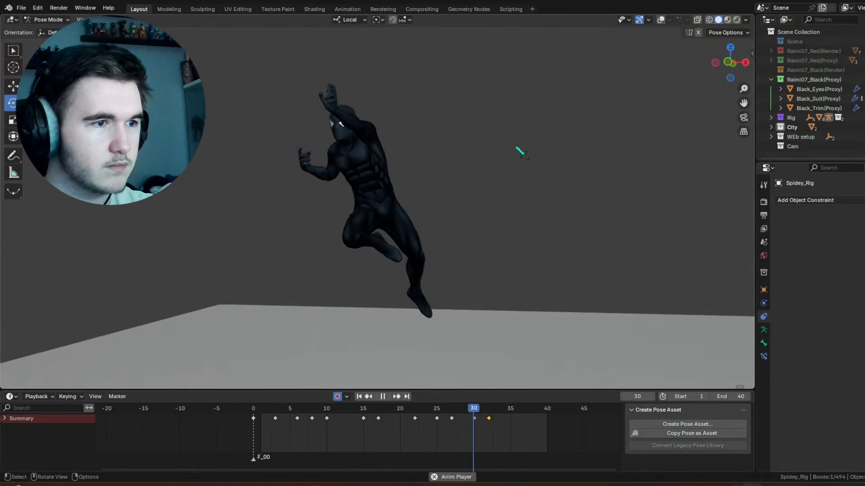
{"action": "key", "text": "space"}
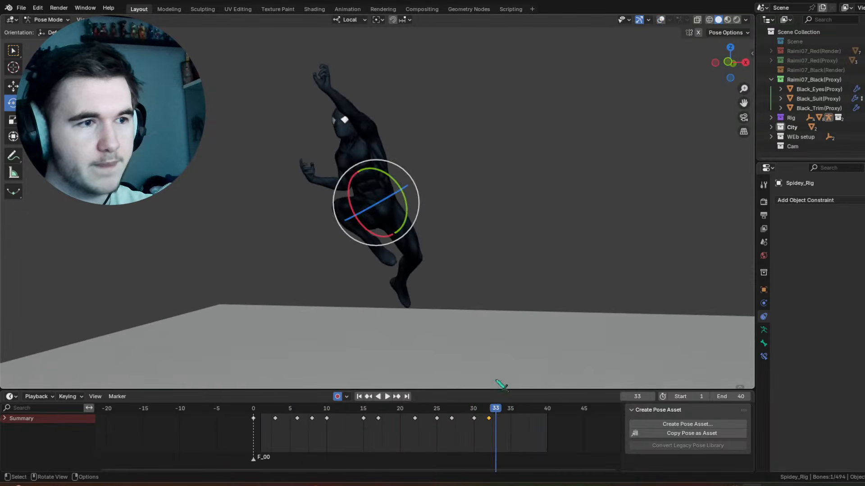
Step: Show the viewport overlays and trackball-rotate the torso control -6.88°, -6.88° at frame 35
{"action": "left_click_drag", "start_coordinate": [499, 407], "coordinate": [505, 342]}
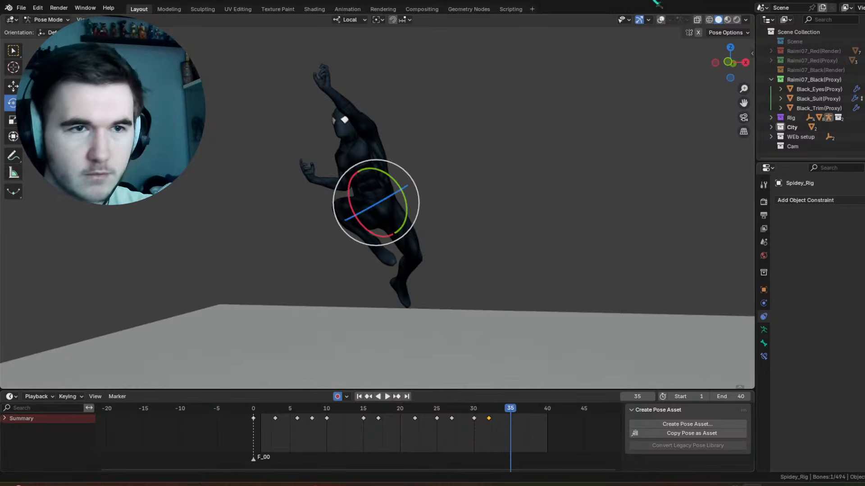
{"action": "left_click", "coordinate": [661, 20]}
{"action": "middle_click_drag", "start_coordinate": [441, 125], "coordinate": [445, 128]}
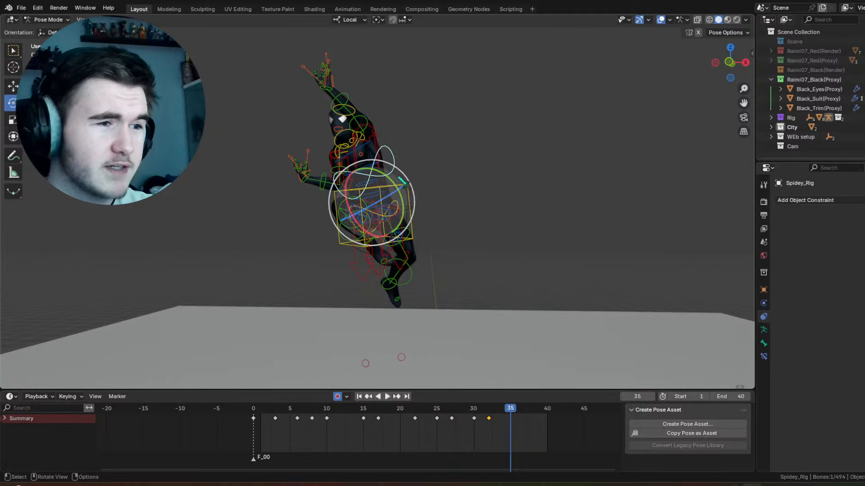
{"action": "left_click_drag", "start_coordinate": [400, 190], "coordinate": [398, 196]}
{"action": "left_click_drag", "start_coordinate": [371, 195], "coordinate": [367, 188]}
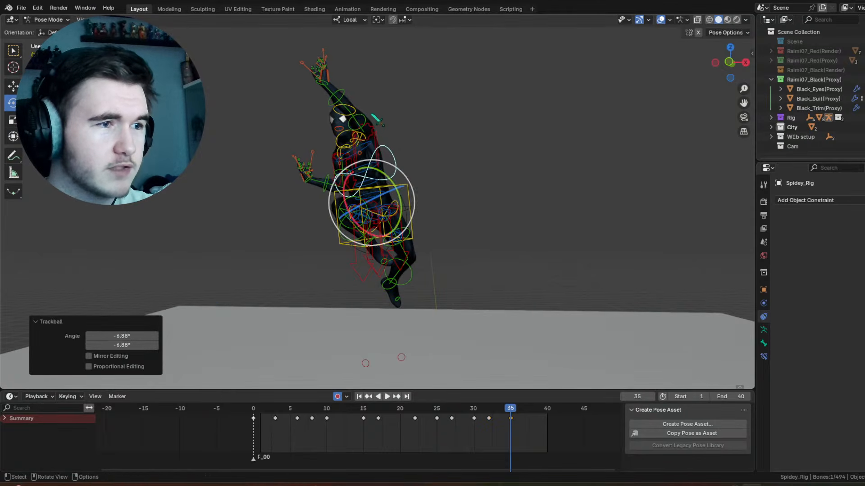
Step: Rotate the left and right upper arm controls at frame 35
{"action": "left_click", "coordinate": [366, 119]}
{"action": "left_click_drag", "start_coordinate": [382, 93], "coordinate": [388, 94]}
{"action": "left_click_drag", "start_coordinate": [362, 156], "coordinate": [341, 169]}
{"action": "left_click", "coordinate": [329, 181]}
{"action": "left_click", "coordinate": [338, 176]}
{"action": "left_click", "coordinate": [341, 176]}
Step: Select the left thigh control and repose it at frame 35, including a rotation around its local Y axis
{"action": "left_click", "coordinate": [411, 236]}
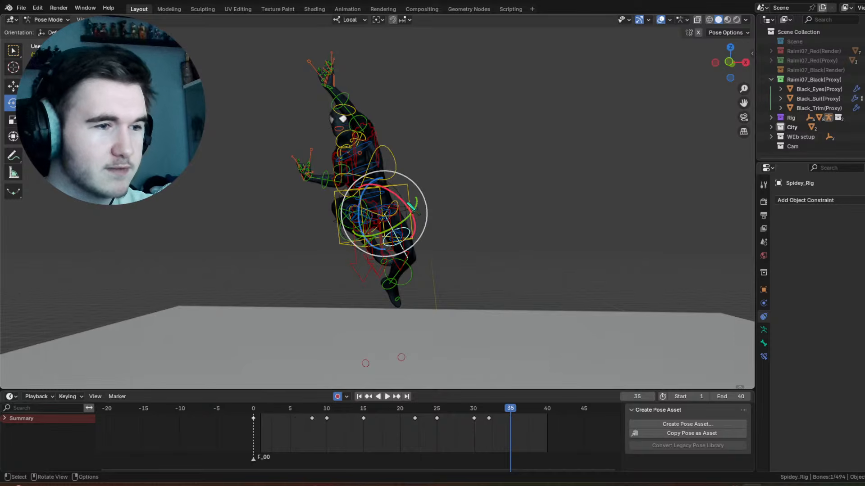
{"action": "left_click_drag", "start_coordinate": [394, 201], "coordinate": [437, 288]}
{"action": "left_click", "coordinate": [433, 284]}
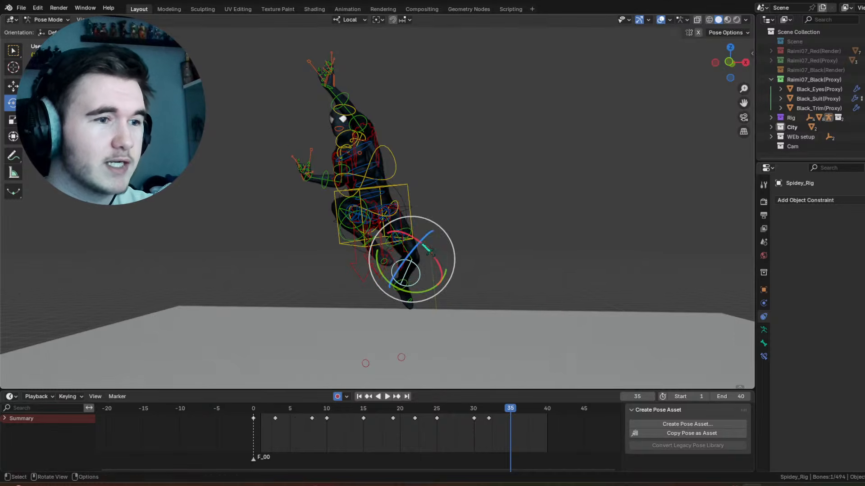
{"action": "left_click", "coordinate": [399, 228]}
{"action": "key", "text": "r"}
{"action": "key", "text": "y"}
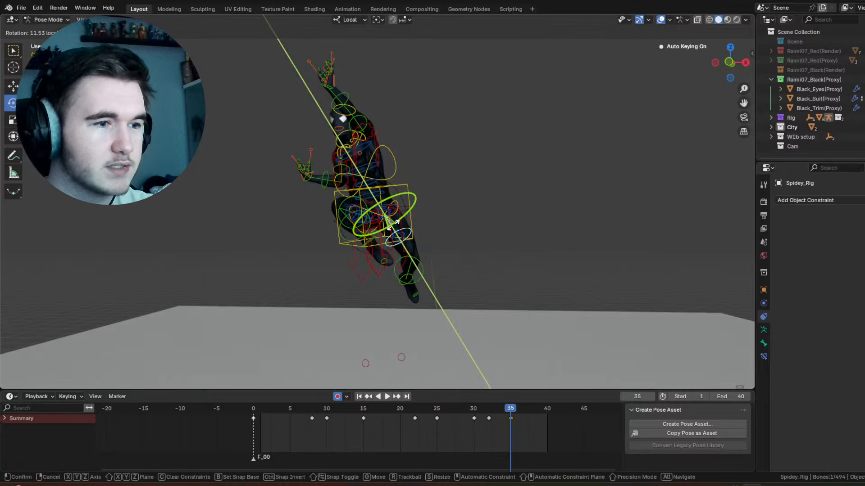
{"action": "left_click_drag", "start_coordinate": [396, 223], "coordinate": [395, 209]}
Step: Rotate the left shin control at frame 35 and undo the last action
{"action": "left_click", "coordinate": [400, 263]}
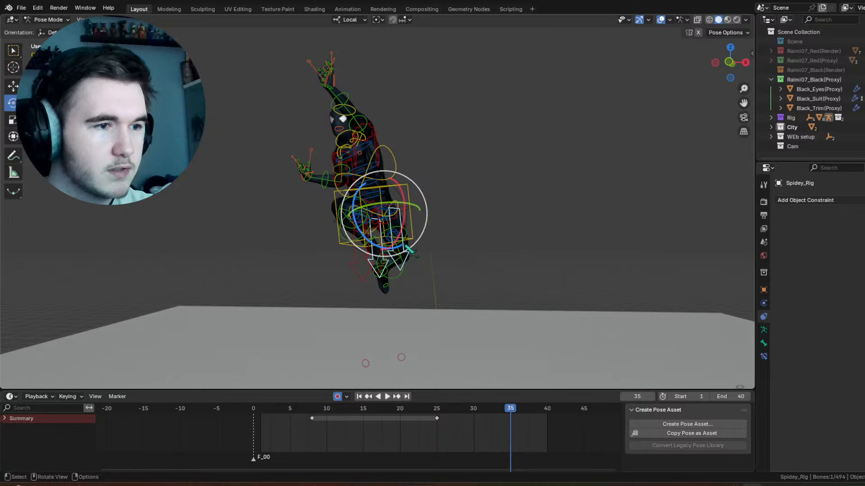
{"action": "left_click_drag", "start_coordinate": [408, 238], "coordinate": [432, 254]}
{"action": "left_click", "coordinate": [415, 265]}
{"action": "left_click", "coordinate": [416, 267]}
{"action": "key", "text": "ctrl+z"}
Step: Trackball-rotate the right thigh control 14.3°, 1.72° and rotate the right forearm control at frame 35
{"action": "left_click", "coordinate": [367, 211]}
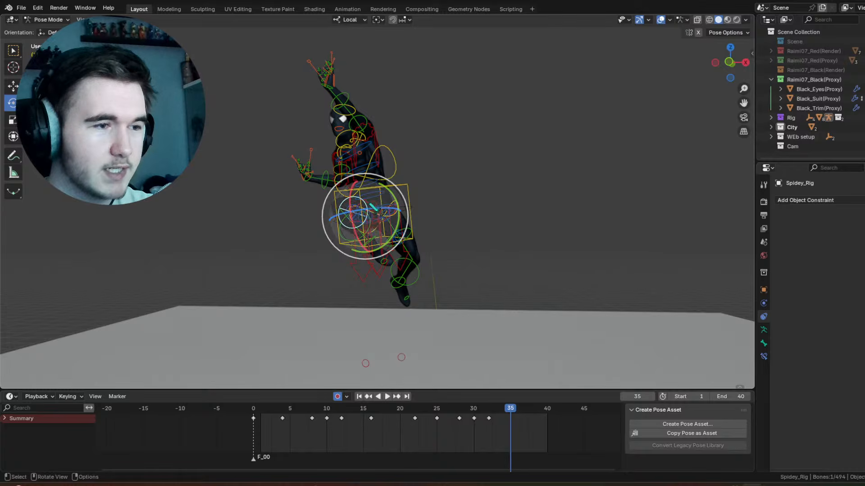
{"action": "left_click_drag", "start_coordinate": [368, 209], "coordinate": [390, 204]}
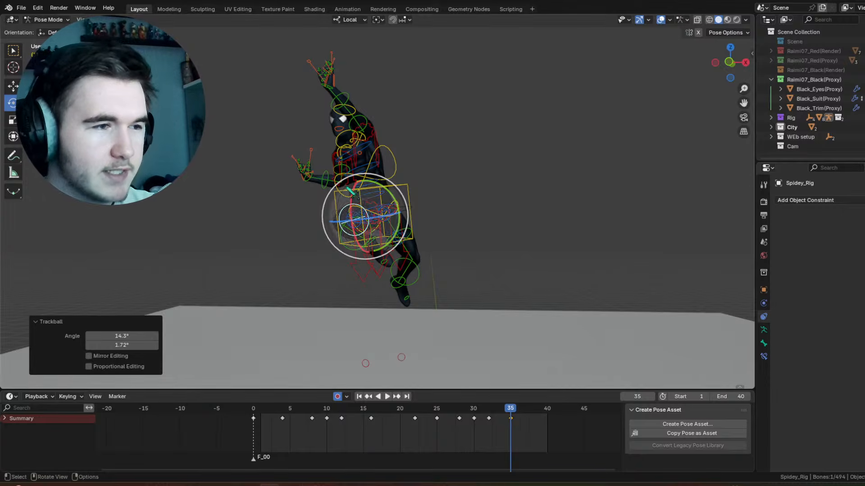
{"action": "left_click", "coordinate": [307, 182]}
{"action": "left_click", "coordinate": [326, 177]}
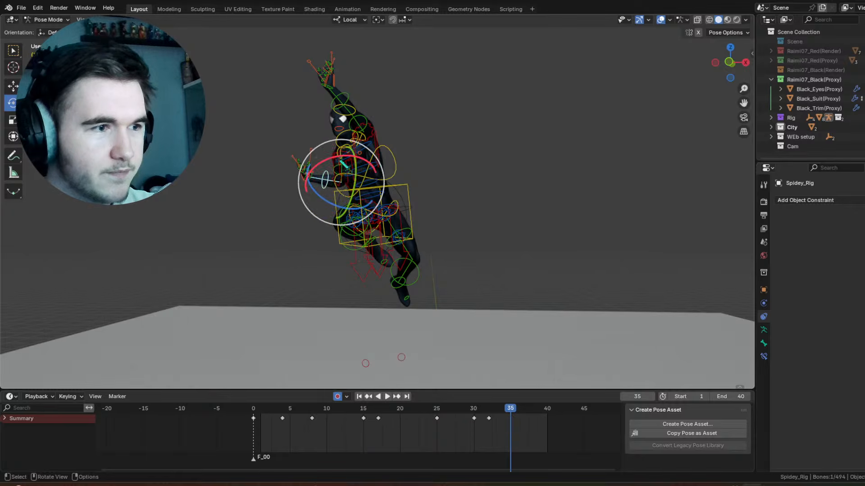
{"action": "left_click_drag", "start_coordinate": [341, 157], "coordinate": [347, 162]}
Step: Select the right thigh control, hide the viewport overlays and move its frame 35 keyframe to frame 36
{"action": "left_click_drag", "start_coordinate": [470, 416], "coordinate": [492, 418]}
{"action": "left_click", "coordinate": [365, 223]}
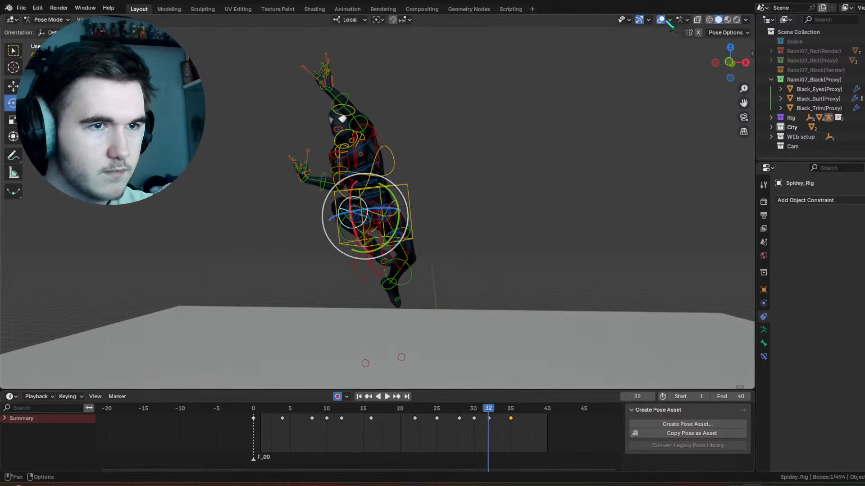
{"action": "left_click", "coordinate": [661, 20]}
{"action": "left_click_drag", "start_coordinate": [496, 418], "coordinate": [473, 409]}
{"action": "key", "text": "g"}
{"action": "left_click", "coordinate": [517, 418]}
Step: Trackball-rotate the right thigh control -16.6°, 10.3° at frame 30 and play back the motion
{"action": "left_click_drag", "start_coordinate": [383, 210], "coordinate": [393, 189]}
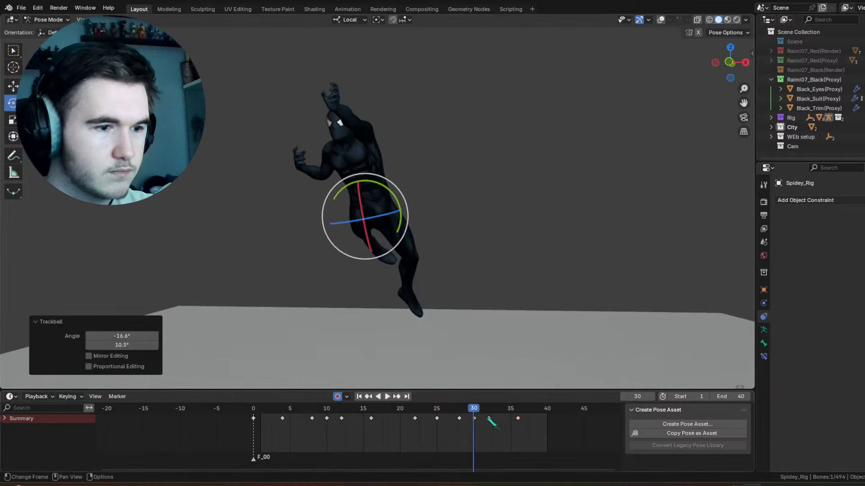
{"action": "key", "text": "space"}
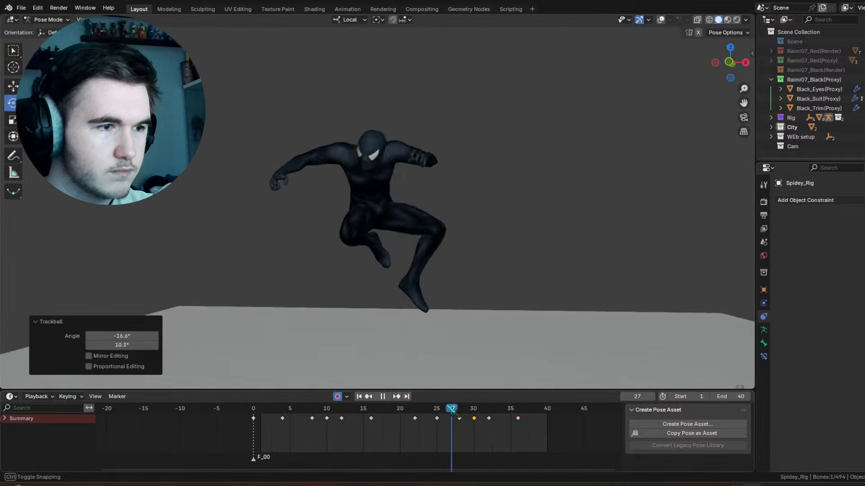
{"action": "key", "text": "space"}
Step: Trackball-rotate the right thigh control 20.1°, 17.2° at frame 28 and play back the motion
{"action": "key", "text": "Left"}
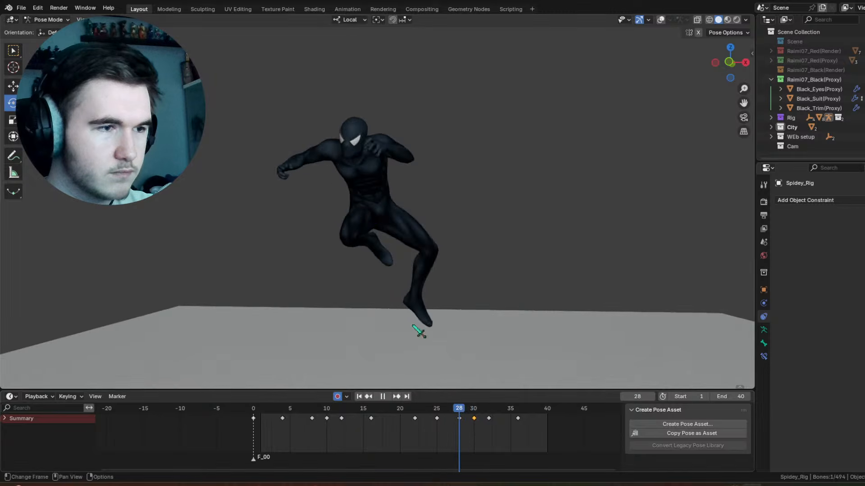
{"action": "key", "text": "r"}
{"action": "key", "text": "r"}
{"action": "key", "text": "Return"}
{"action": "key", "text": "space"}
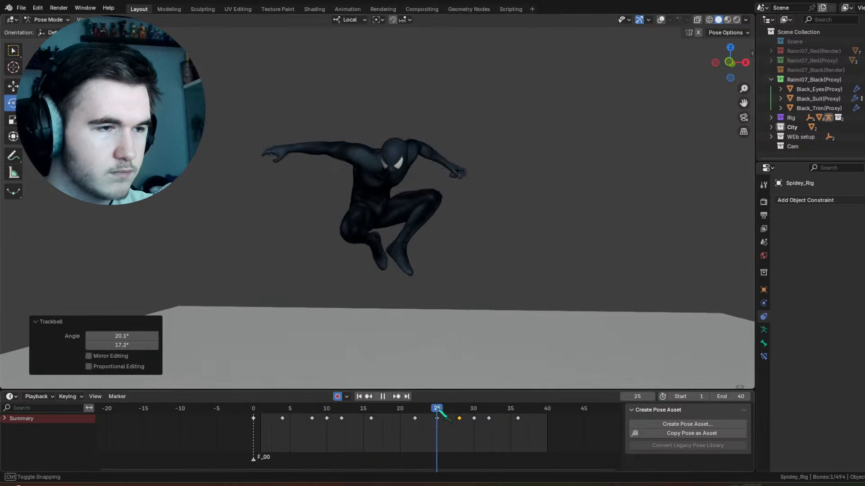
Step: Trackball-rotate the right thigh control 8.59°, 5.73° at frame 40 and show the viewport overlays
{"action": "left_click_drag", "start_coordinate": [484, 414], "coordinate": [547, 410]}
{"action": "key", "text": "space"}
{"action": "key", "text": "r"}
{"action": "key", "text": "r"}
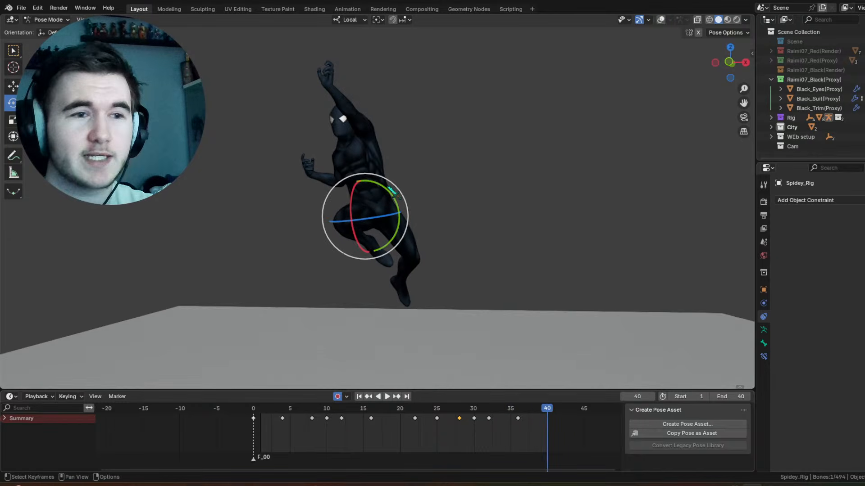
{"action": "key", "text": "Return"}
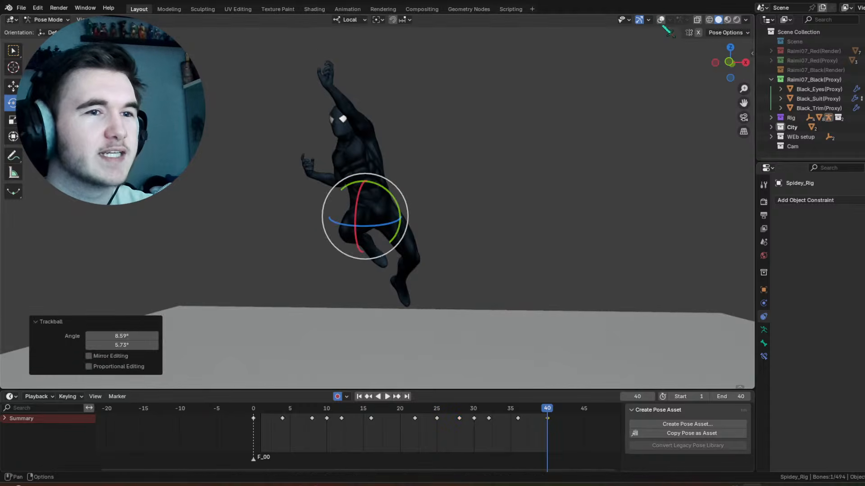
{"action": "left_click", "coordinate": [660, 19]}
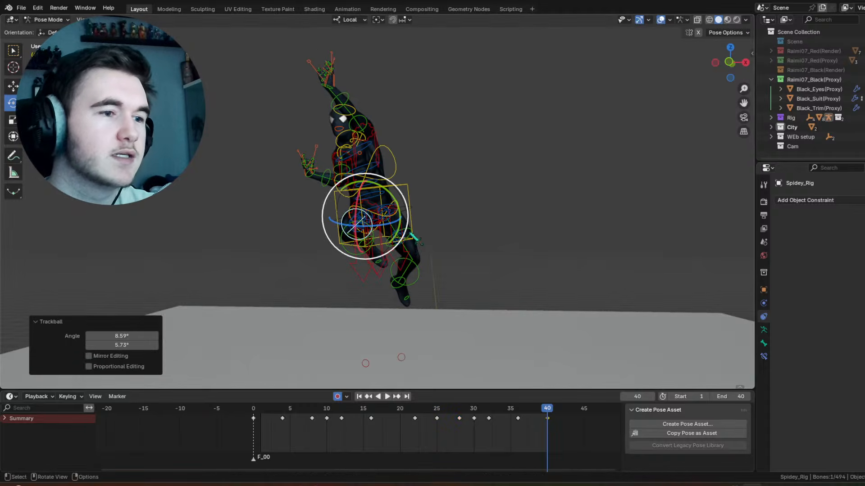
Step: Select the left thigh control and rotate it -5.51° on local X at frame 40
{"action": "left_click", "coordinate": [410, 232]}
{"action": "left_click_drag", "start_coordinate": [410, 235], "coordinate": [415, 244]}
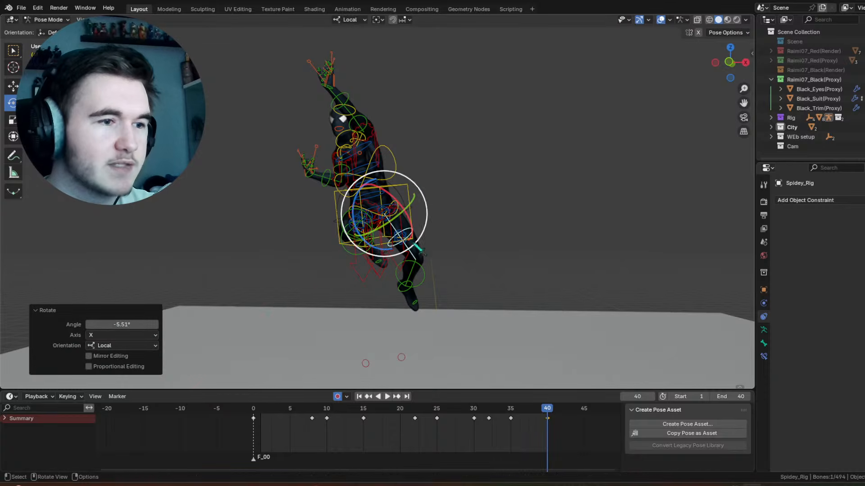
{"action": "left_click", "coordinate": [428, 270]}
{"action": "key", "text": "r"}
{"action": "key", "text": "r"}
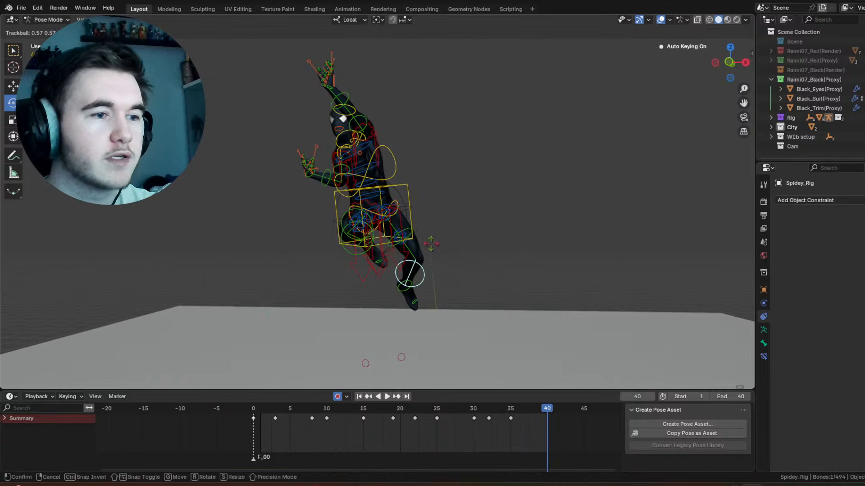
{"action": "left_click", "coordinate": [436, 248]}
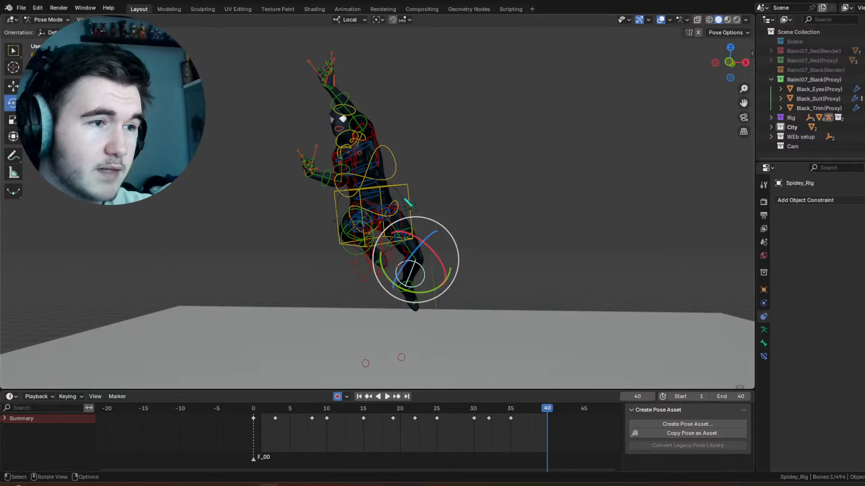
Step: Select the left upper arm control and rotate it at frames 37 and 40
{"action": "left_click", "coordinate": [363, 117]}
{"action": "left_click_drag", "start_coordinate": [488, 410], "coordinate": [528, 411]}
{"action": "left_click_drag", "start_coordinate": [374, 112], "coordinate": [381, 111]}
{"action": "left_click_drag", "start_coordinate": [531, 419], "coordinate": [547, 419]}
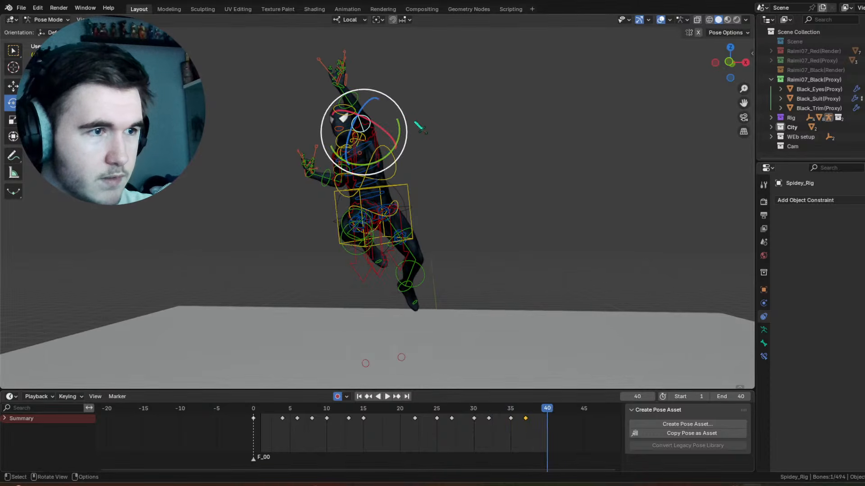
{"action": "left_click_drag", "start_coordinate": [393, 102], "coordinate": [398, 105]}
Step: Select the left hand control and rotate it at frame 34
{"action": "left_click", "coordinate": [338, 88]}
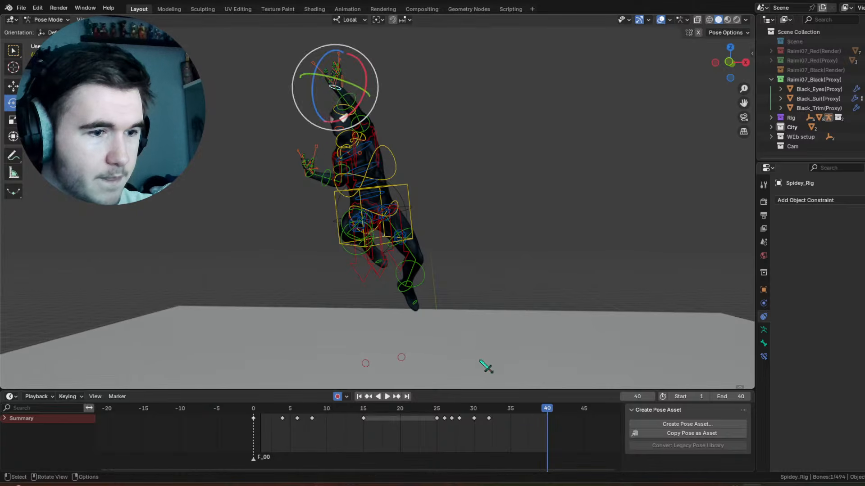
{"action": "left_click_drag", "start_coordinate": [485, 408], "coordinate": [504, 408]}
{"action": "left_click_drag", "start_coordinate": [339, 53], "coordinate": [338, 64]}
Step: Trackball-rotate the left hand control 10.9°, -0.573° at frame 37, play back the motion and go to frame 40
{"action": "left_click_drag", "start_coordinate": [504, 408], "coordinate": [524, 409]}
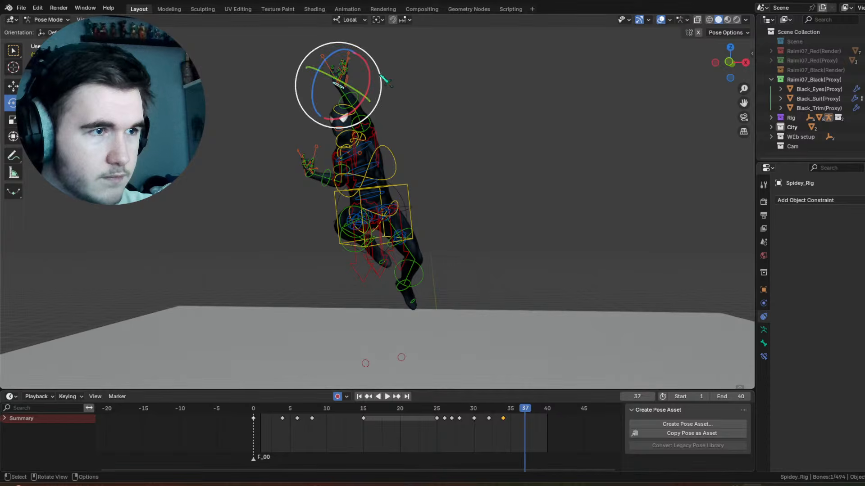
{"action": "left_click_drag", "start_coordinate": [373, 65], "coordinate": [332, 49]}
{"action": "left_click_drag", "start_coordinate": [333, 58], "coordinate": [337, 68]}
{"action": "left_click", "coordinate": [483, 407]}
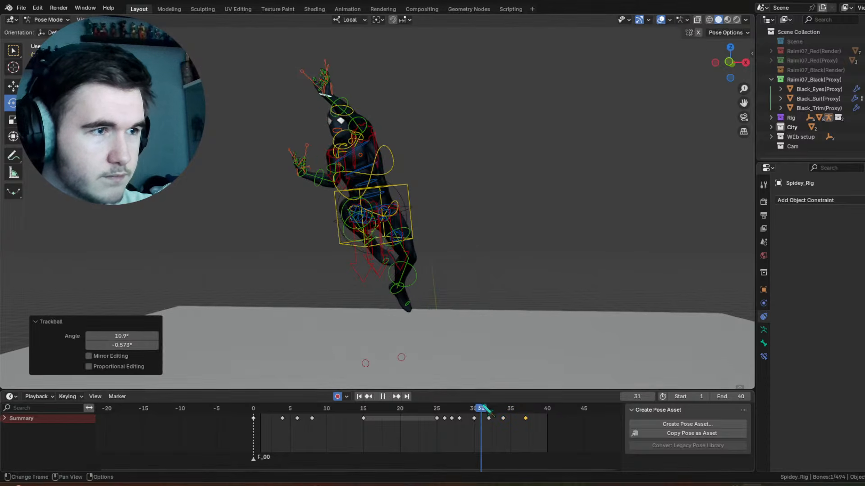
{"action": "key", "text": "space"}
{"action": "key", "text": "space"}
{"action": "left_click_drag", "start_coordinate": [526, 411], "coordinate": [548, 412]}
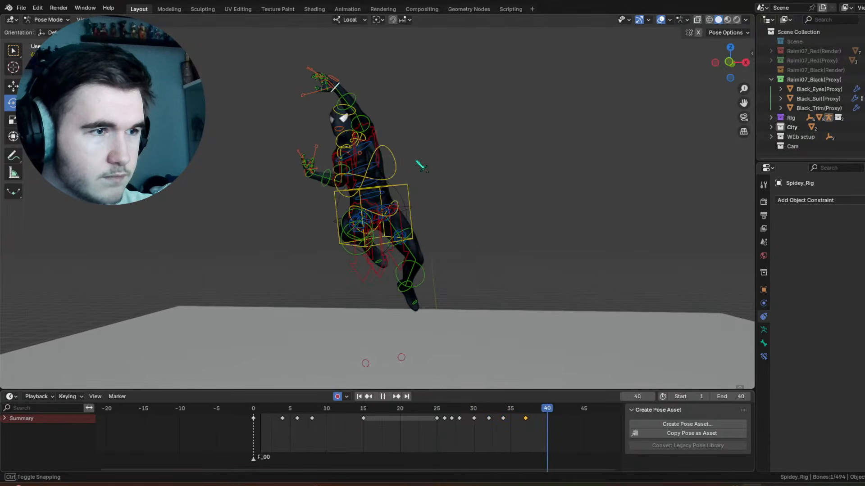
Step: Rotate the left hand control 19.5° about the view axis and trackball-rotate the left upper arm control -8.59°, 9.74° at frame 40
{"action": "left_click_drag", "start_coordinate": [368, 60], "coordinate": [376, 74]}
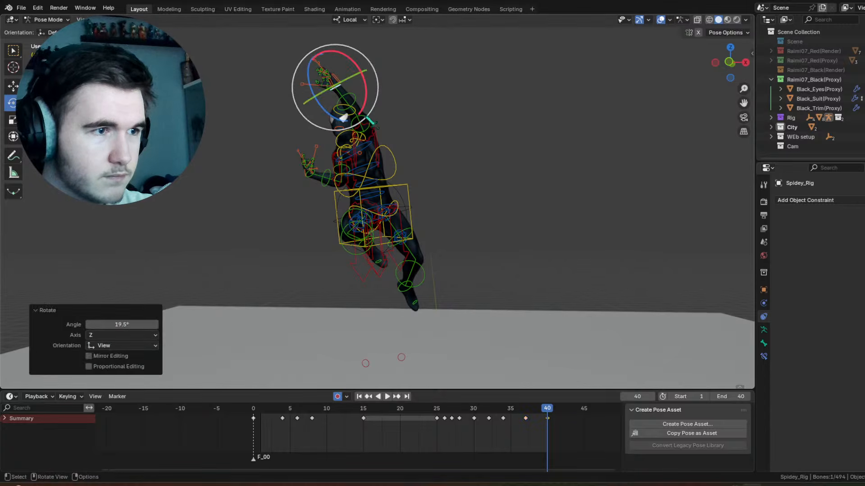
{"action": "left_click", "coordinate": [368, 130]}
{"action": "left_click_drag", "start_coordinate": [372, 141], "coordinate": [373, 137]}
{"action": "left_click", "coordinate": [382, 142]}
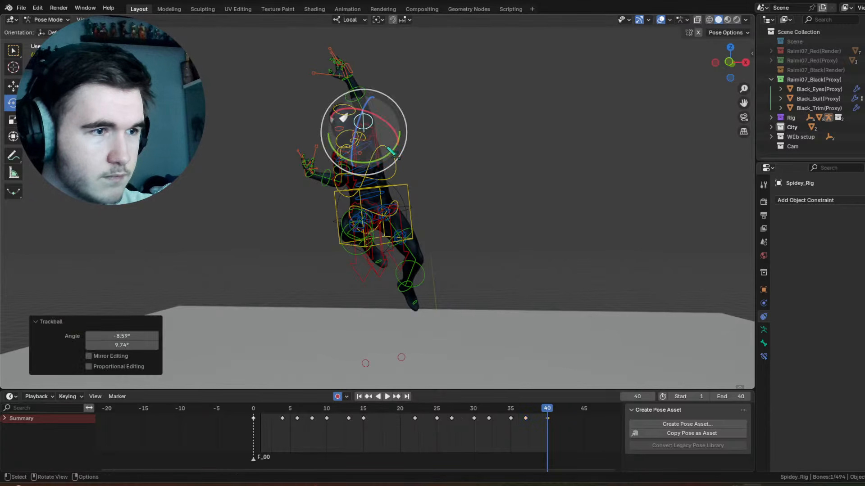
Step: Select the chest control and trackball-rotate it 6.88°, -2.29° at frame 40
{"action": "left_click", "coordinate": [396, 167]}
{"action": "left_click", "coordinate": [396, 169]}
{"action": "key", "text": "r"}
{"action": "key", "text": "r"}
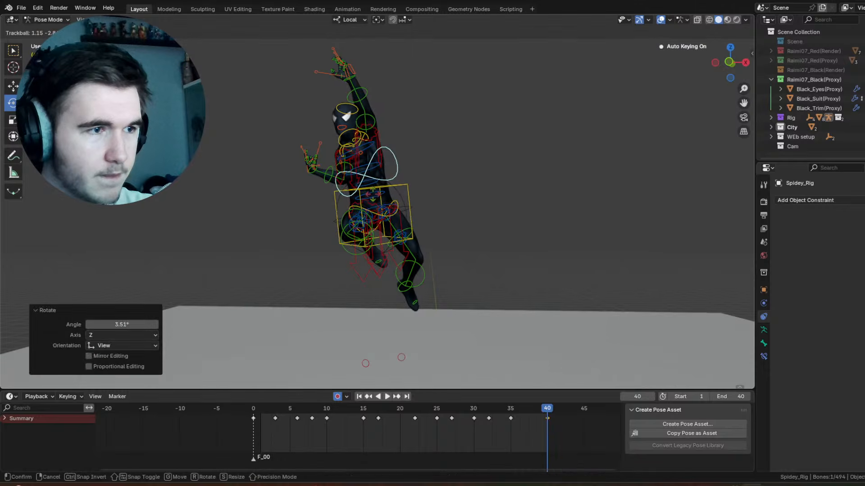
{"action": "left_click", "coordinate": [374, 199]}
Step: Rotate the chest control -6.87° about the view axis at frame 37 and play back the motion
{"action": "left_click_drag", "start_coordinate": [505, 409], "coordinate": [525, 407]}
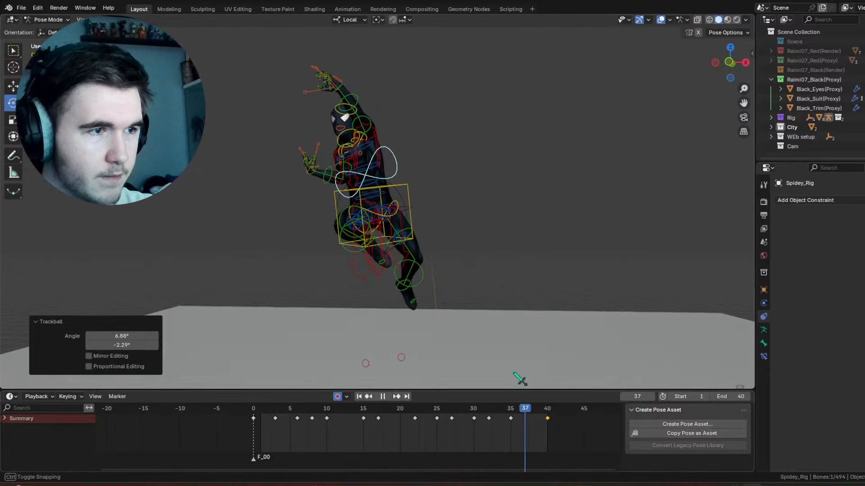
{"action": "key", "text": "r"}
{"action": "left_click", "coordinate": [529, 424]}
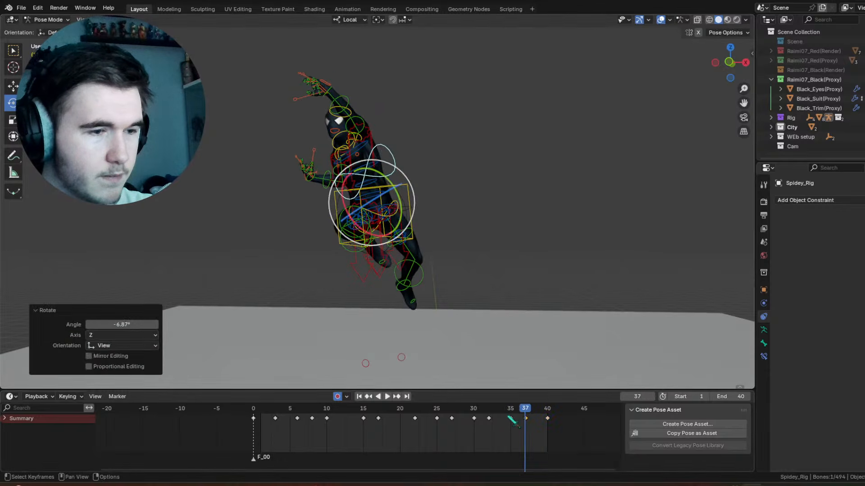
{"action": "key", "text": "space"}
Step: Adjust the chest control's rotation at frames 35 and 37
{"action": "left_click_drag", "start_coordinate": [545, 417], "coordinate": [513, 410]}
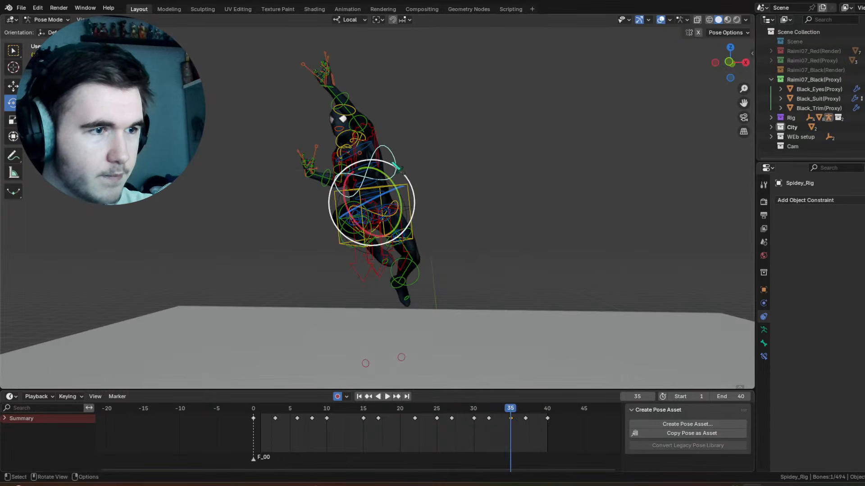
{"action": "left_click_drag", "start_coordinate": [397, 166], "coordinate": [400, 170]}
{"action": "left_click_drag", "start_coordinate": [484, 408], "coordinate": [525, 411]}
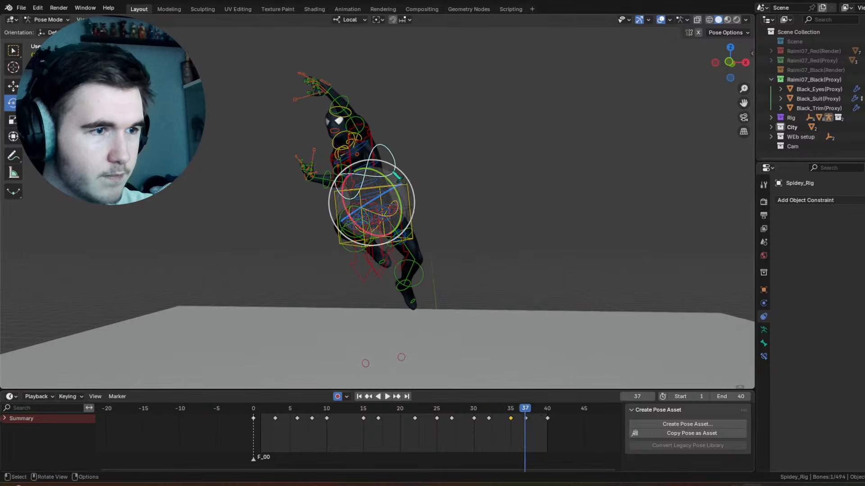
{"action": "left_click_drag", "start_coordinate": [397, 175], "coordinate": [400, 179]}
Step: Rotate the chest control -8.12° about the view axis at frame 40 and check the motion back to frame 35
{"action": "left_click_drag", "start_coordinate": [525, 411], "coordinate": [548, 410]}
{"action": "left_click_drag", "start_coordinate": [395, 175], "coordinate": [393, 169]}
{"action": "key", "text": "ctrl+z"}
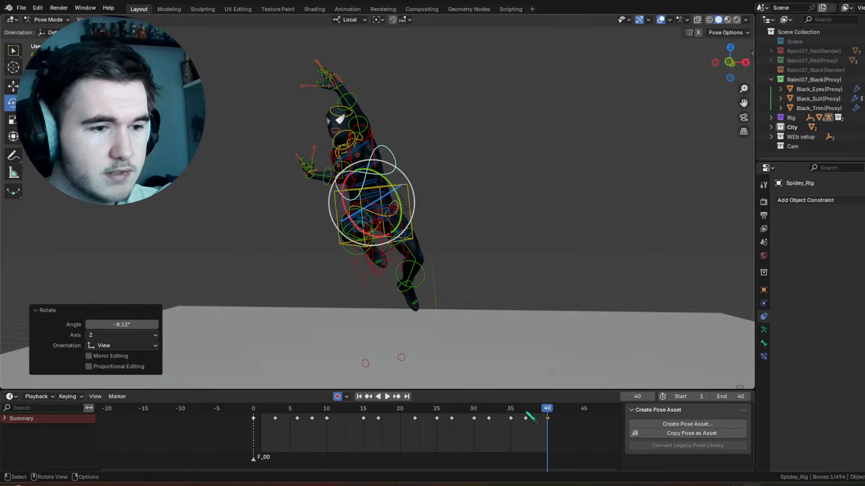
{"action": "left_click_drag", "start_coordinate": [527, 414], "coordinate": [425, 413]}
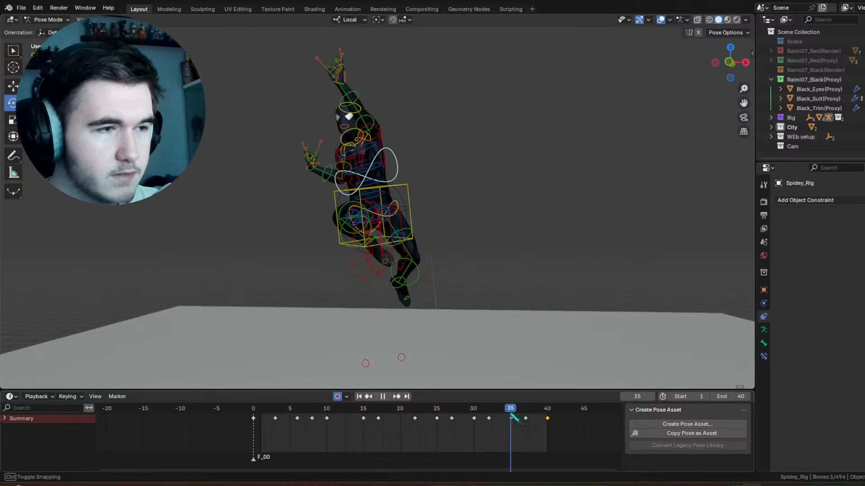
{"action": "key", "text": "space"}
Step: Select the head control and rotate it 10.4° on local Z and -5.44° about the view axis at frame 34
{"action": "left_click", "coordinate": [354, 96]}
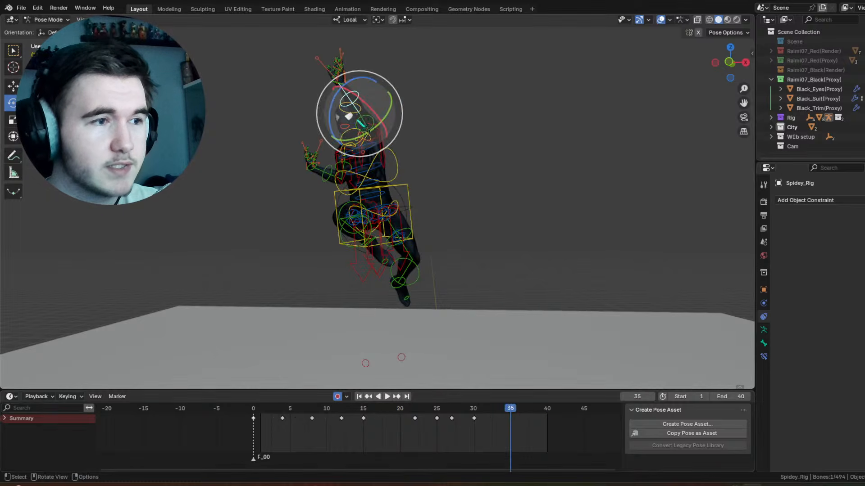
{"action": "left_click", "coordinate": [360, 122]}
{"action": "mouse_move", "coordinate": [511, 421]}
{"action": "left_mouse_down"}
{"action": "mouse_move", "coordinate": [488, 421]}
{"action": "mouse_move", "coordinate": [503, 420]}
{"action": "left_mouse_up"}
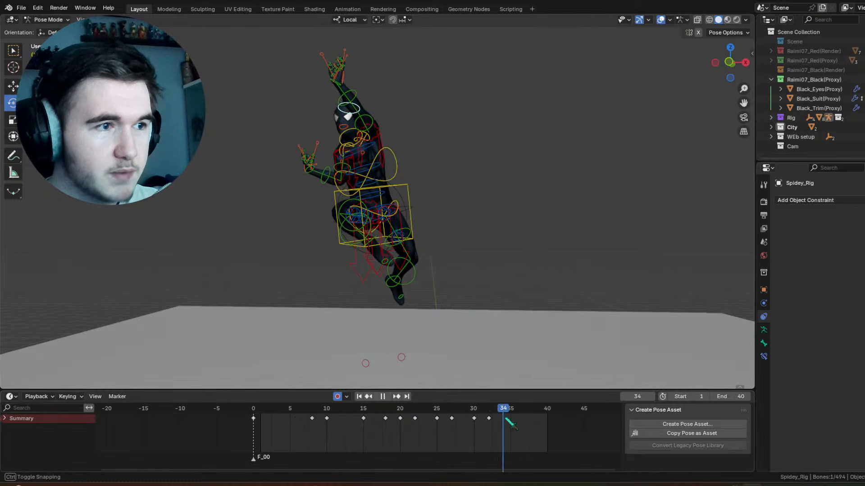
{"action": "left_click_drag", "start_coordinate": [387, 113], "coordinate": [388, 115]}
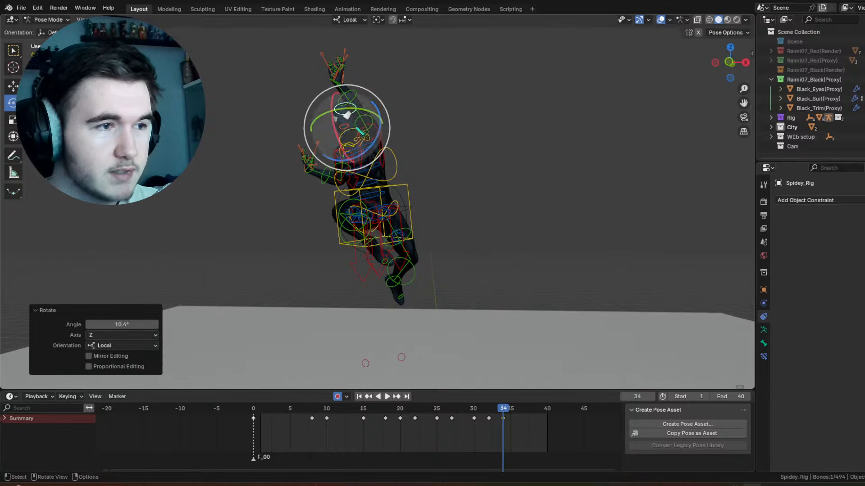
{"action": "key", "text": "r"}
{"action": "left_click", "coordinate": [390, 118]}
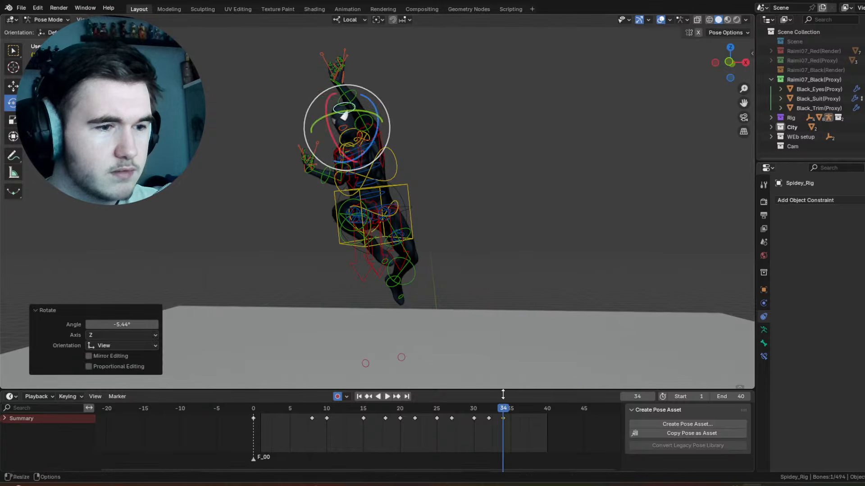
Step: Rotate the head control 13.3° about the view axis at frame 37
{"action": "left_click_drag", "start_coordinate": [489, 421], "coordinate": [524, 419]}
{"action": "key", "text": "r"}
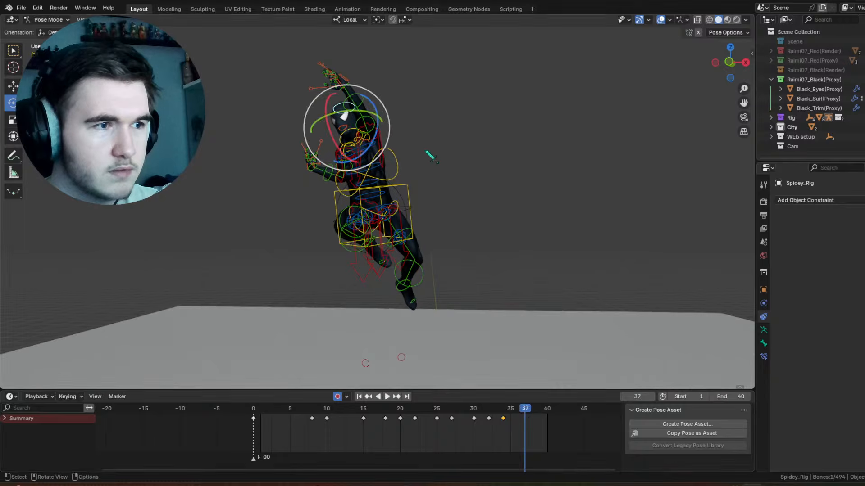
{"action": "left_click", "coordinate": [420, 232]}
Step: Adjust the head pose at frame 40, finishing with a trackball rotation of 2.29°, 5.16°
{"action": "key", "text": "Right"}
{"action": "key", "text": "Right"}
{"action": "key", "text": "Right"}
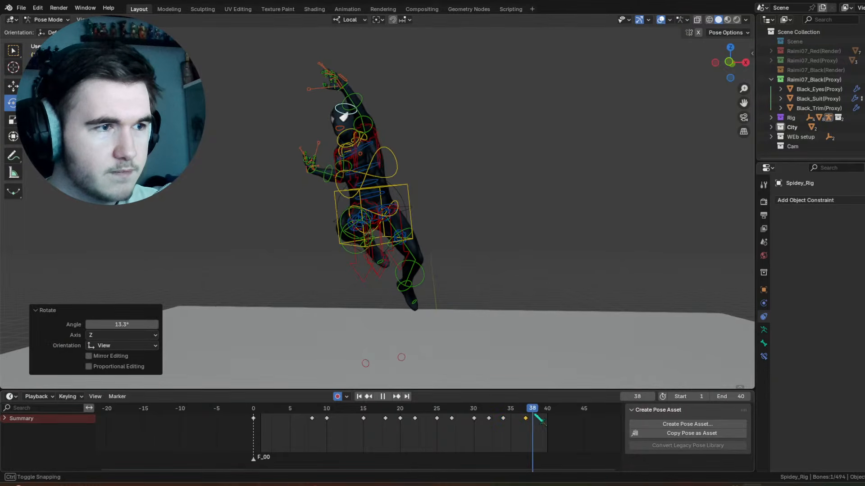
{"action": "left_click_drag", "start_coordinate": [348, 121], "coordinate": [351, 90]}
{"action": "left_click_drag", "start_coordinate": [349, 106], "coordinate": [351, 107]}
{"action": "left_click_drag", "start_coordinate": [353, 138], "coordinate": [355, 139]}
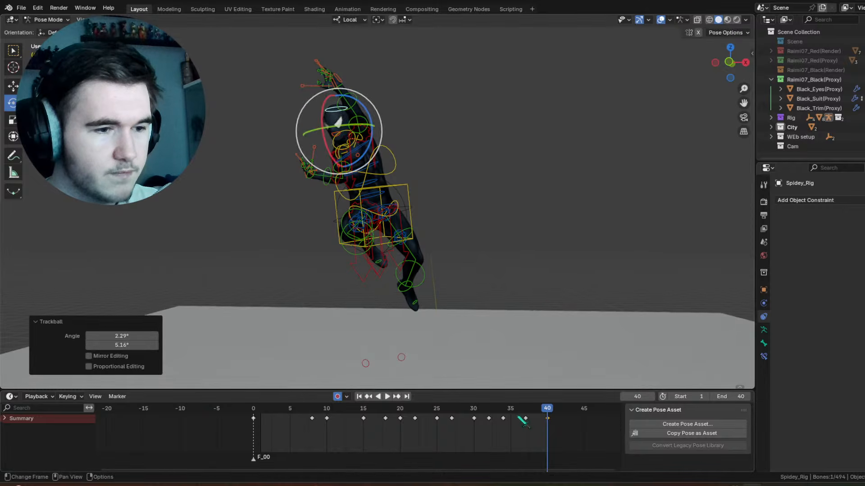
Step: Move the head's frame 37 keyframe to frame 36 and rotate the head control -13.2° on local Z at frame 34
{"action": "mouse_move", "coordinate": [522, 421]}
{"action": "left_mouse_down"}
{"action": "mouse_move", "coordinate": [488, 412]}
{"action": "mouse_move", "coordinate": [531, 412]}
{"action": "mouse_move", "coordinate": [325, 412]}
{"action": "mouse_move", "coordinate": [514, 412]}
{"action": "mouse_move", "coordinate": [514, 423]}
{"action": "mouse_move", "coordinate": [487, 406]}
{"action": "mouse_move", "coordinate": [513, 414]}
{"action": "left_mouse_up"}
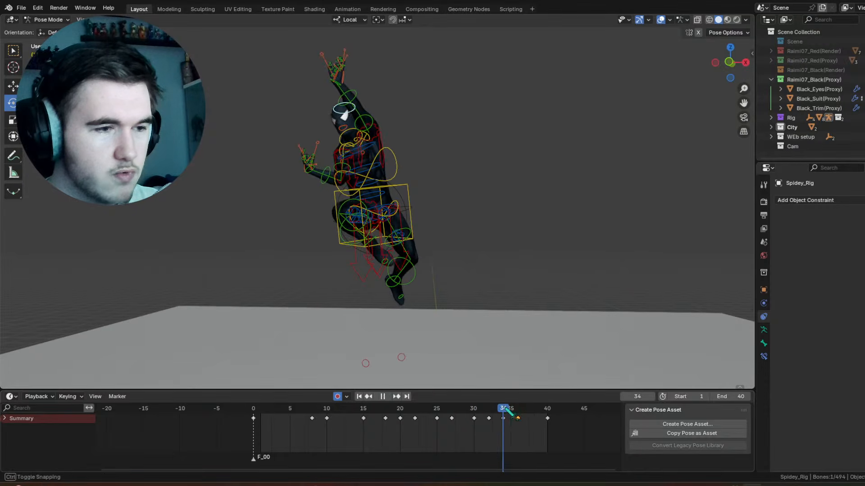
{"action": "left_click_drag", "start_coordinate": [378, 124], "coordinate": [444, 164]}
{"action": "key", "text": "space"}
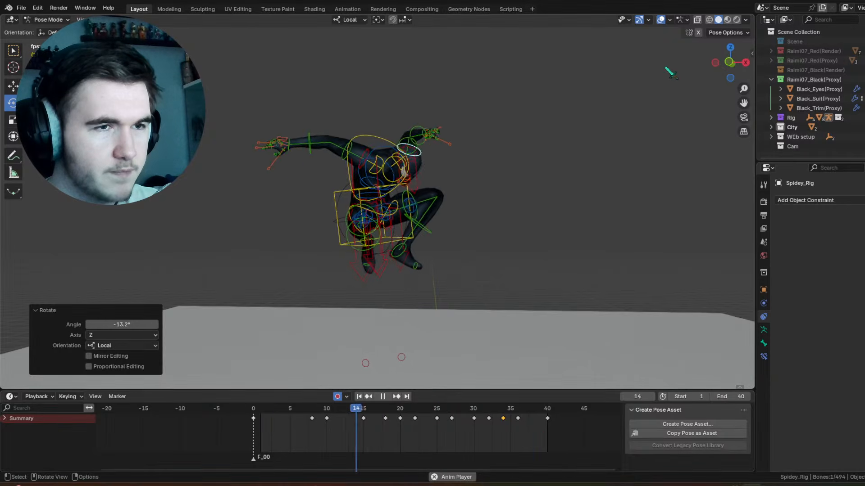
Step: Review the animation playback with the viewport overlays hidden, and show the overlays again
{"action": "left_click", "coordinate": [661, 20]}
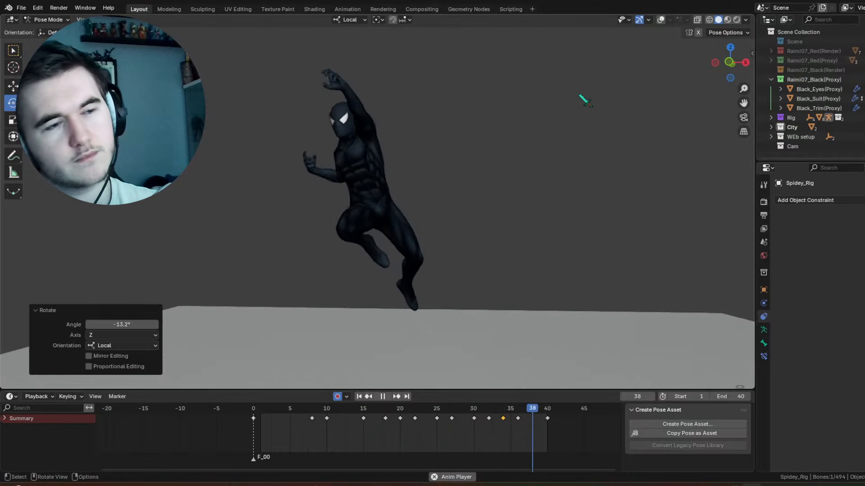
{"action": "left_click", "coordinate": [661, 21]}
{"action": "key", "text": "space"}
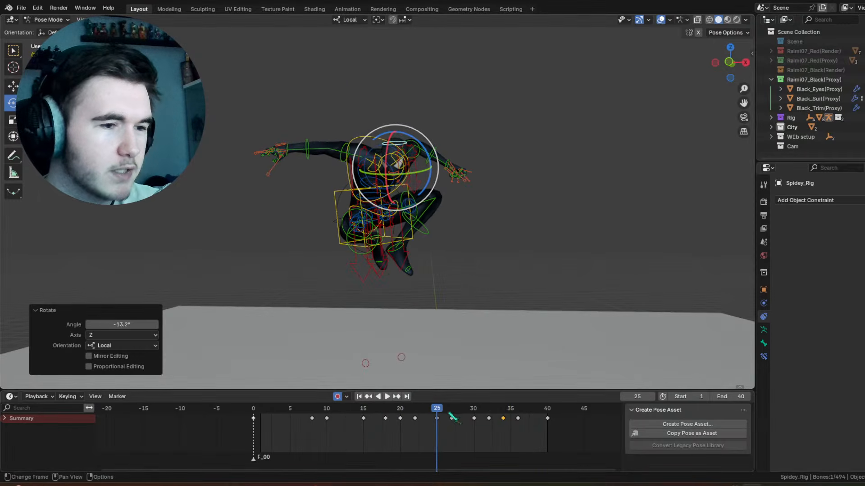
Step: Select the right upper arm control and rotate it at frame 27
{"action": "mouse_move", "coordinate": [449, 410]}
{"action": "left_mouse_down"}
{"action": "mouse_move", "coordinate": [461, 407]}
{"action": "mouse_move", "coordinate": [444, 399]}
{"action": "mouse_move", "coordinate": [460, 400]}
{"action": "mouse_move", "coordinate": [442, 395]}
{"action": "mouse_move", "coordinate": [438, 413]}
{"action": "left_mouse_up"}
{"action": "left_click", "coordinate": [348, 161]}
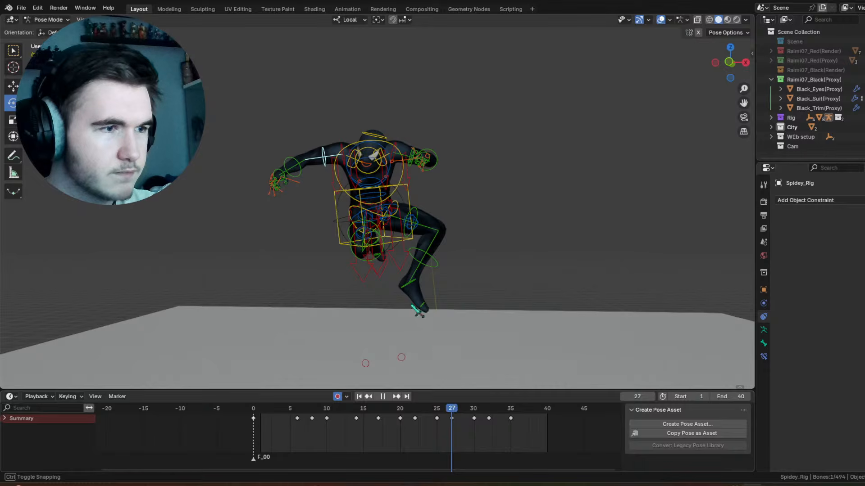
{"action": "left_click_drag", "start_coordinate": [367, 162], "coordinate": [377, 161]}
{"action": "left_click_drag", "start_coordinate": [354, 161], "coordinate": [364, 171]}
Step: Move the right upper arm's keyframes at frames 25 and 27 to frames 24 and 26
{"action": "left_click_drag", "start_coordinate": [429, 416], "coordinate": [459, 410]}
{"action": "left_click", "coordinate": [436, 419]}
{"action": "key", "text": "g"}
{"action": "left_click", "coordinate": [428, 425]}
{"action": "key", "text": "g"}
{"action": "left_click", "coordinate": [424, 412]}
Step: Trackball-rotate the right upper arm control -7.45°, -20.6° at frame 28 and play back the motion
{"action": "key", "text": "r"}
{"action": "key", "text": "r"}
{"action": "left_click", "coordinate": [376, 162]}
{"action": "key", "text": "space"}
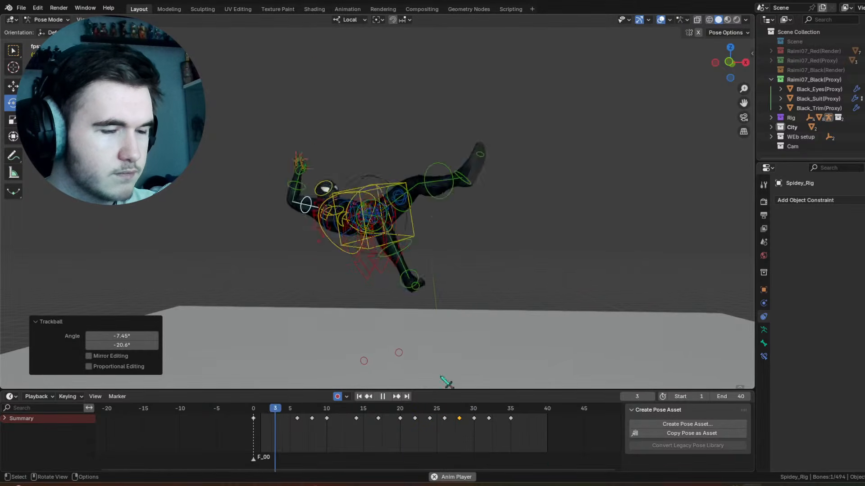
Step: Select the right forearm control, trackball-rotate it -7.45°, 35° at frame 27, and hide the viewport overlays
{"action": "left_click_drag", "start_coordinate": [422, 419], "coordinate": [444, 419]}
{"action": "left_click", "coordinate": [318, 177]}
{"action": "left_click", "coordinate": [320, 184]}
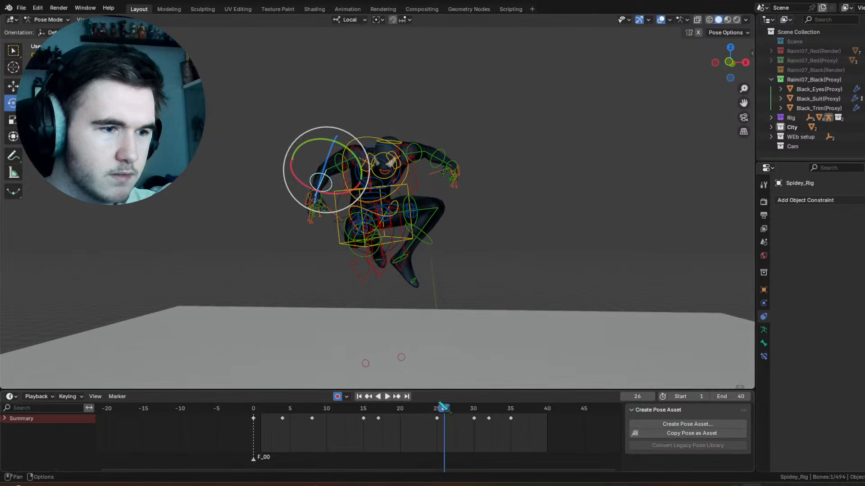
{"action": "key", "text": "Right"}
{"action": "left_click_drag", "start_coordinate": [326, 170], "coordinate": [568, 47]}
{"action": "left_click", "coordinate": [662, 20]}
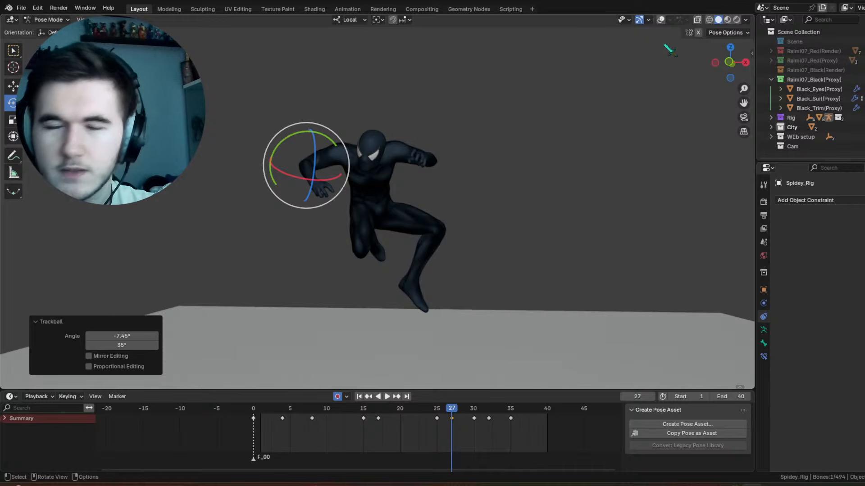
Step: Move the right forearm's frame 25 keyframe to frame 24 and play back the motion
{"action": "left_click_drag", "start_coordinate": [439, 409], "coordinate": [503, 396]}
{"action": "left_click", "coordinate": [436, 419]}
{"action": "key", "text": "space"}
Step: Rotate the right forearm control at frame 34 and by -6.46° on local X at frame 41, and play back the result
{"action": "left_click_drag", "start_coordinate": [376, 180], "coordinate": [359, 163]}
{"action": "left_click_drag", "start_coordinate": [503, 419], "coordinate": [545, 414]}
{"action": "left_click_drag", "start_coordinate": [385, 182], "coordinate": [381, 174]}
{"action": "key", "text": "space"}
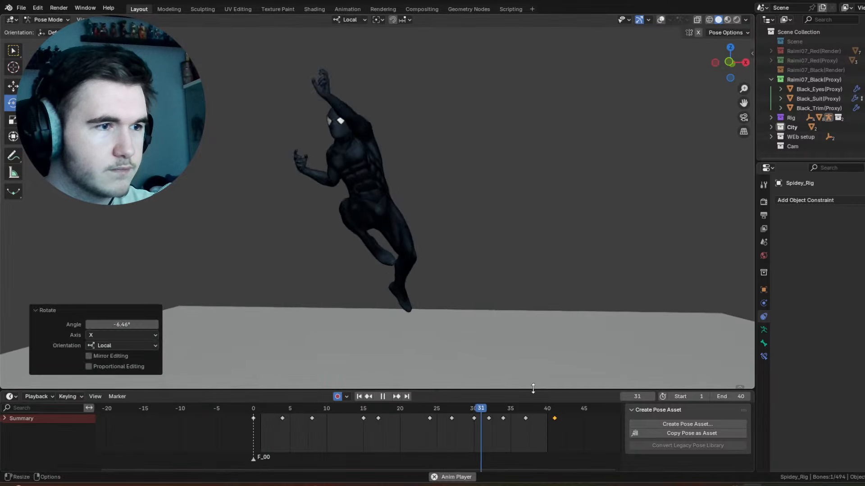
Step: Rotate the right forearm control -42.9° on local X at frame 37 and review the playback from a front angle
{"action": "key", "text": "space"}
{"action": "left_click_drag", "start_coordinate": [491, 410], "coordinate": [525, 419]}
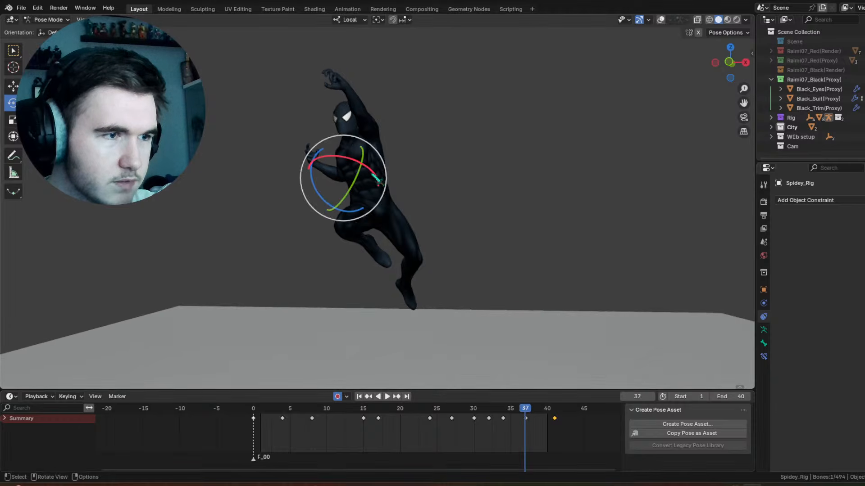
{"action": "left_click_drag", "start_coordinate": [377, 180], "coordinate": [357, 170]}
{"action": "key", "text": "space"}
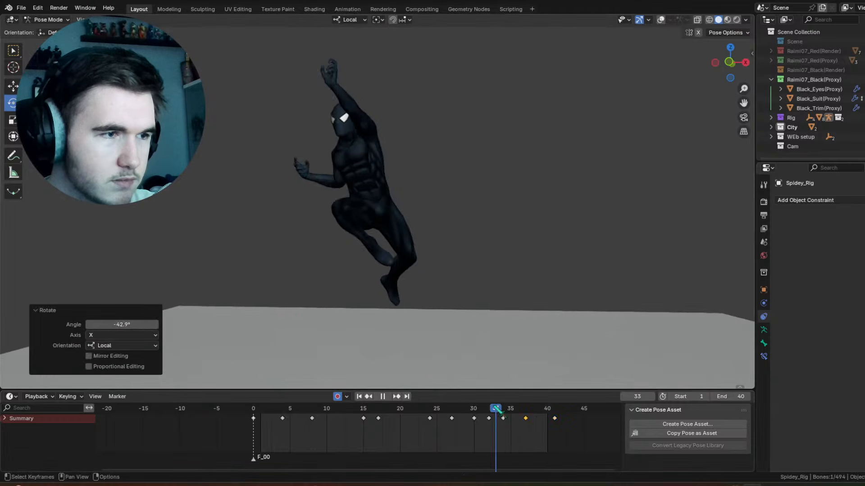
{"action": "middle_click_drag", "start_coordinate": [437, 217], "coordinate": [463, 207]}
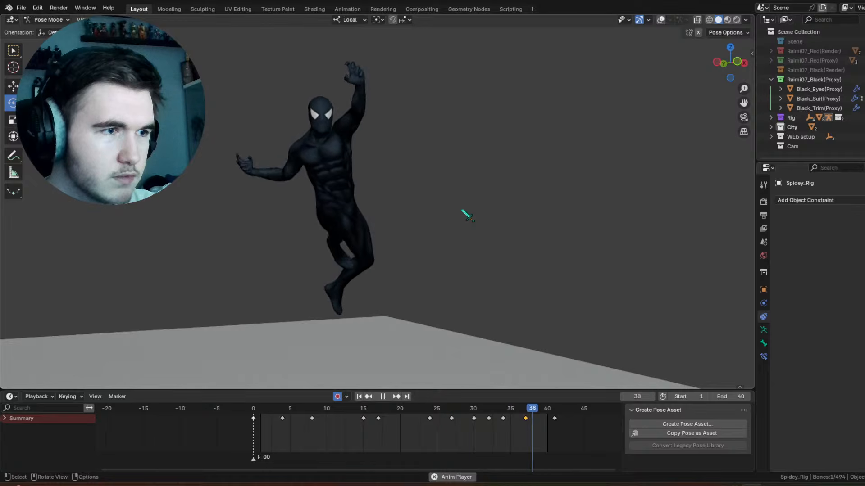
{"action": "key", "text": "space"}
Step: Delete the right forearm's keyframes at frames 34 and 37
{"action": "left_click_drag", "start_coordinate": [545, 443], "coordinate": [493, 407]}
{"action": "right_click", "coordinate": [508, 421]}
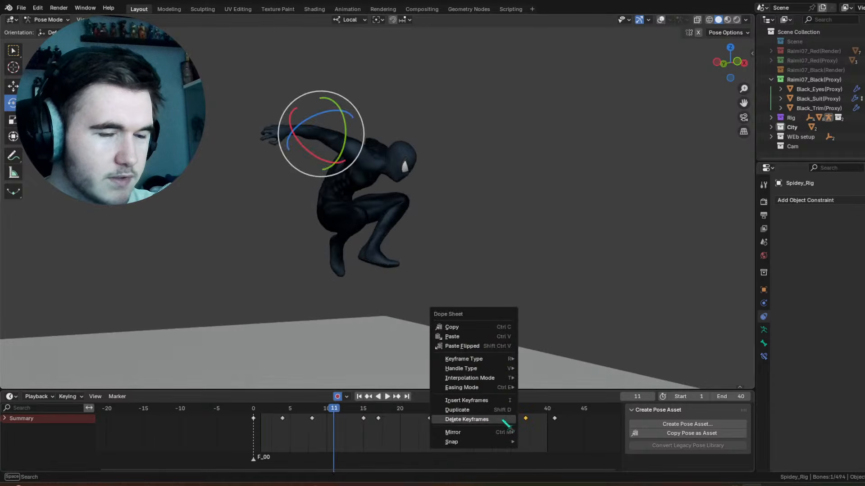
{"action": "left_click", "coordinate": [507, 418]}
Step: Rotate the right forearm control -15.4° on local X at frame 35 and play back the motion
{"action": "key", "text": "space"}
{"action": "key", "text": "space"}
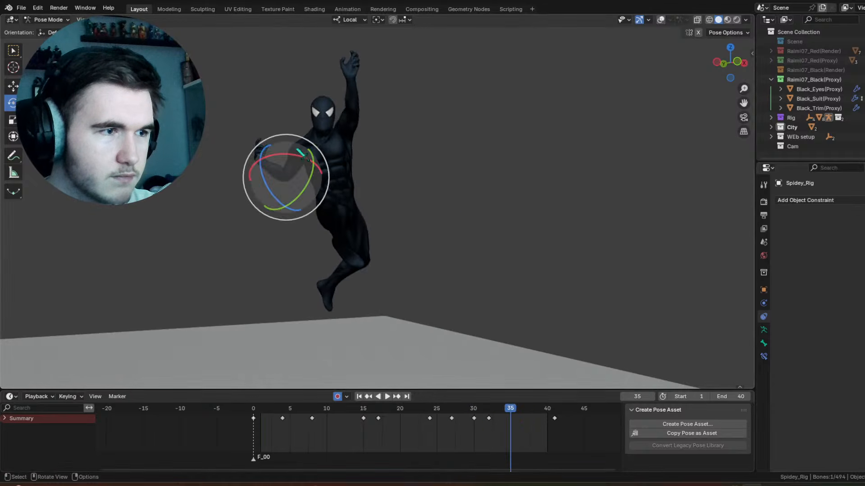
{"action": "left_click_drag", "start_coordinate": [299, 157], "coordinate": [442, 355]}
Step: Move the right forearm's frame 41 keyframe to frame 38 and play back the motion
{"action": "key", "text": "space"}
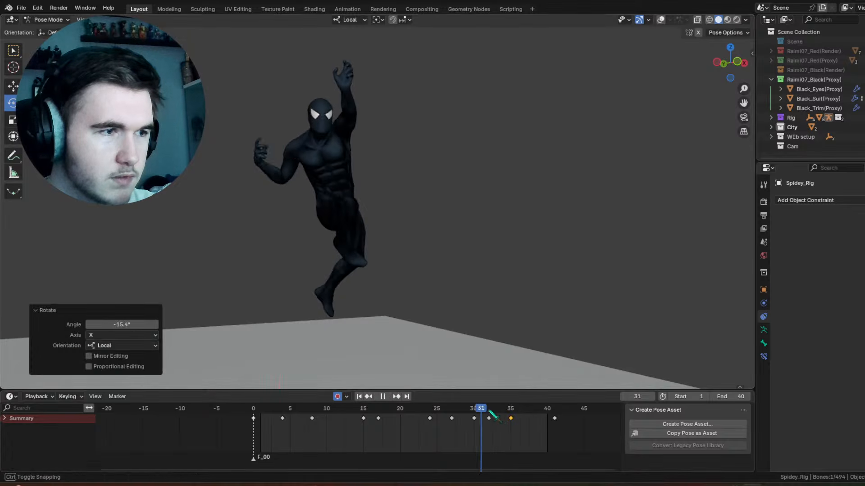
{"action": "mouse_move", "coordinate": [514, 412]}
{"action": "left_mouse_down"}
{"action": "mouse_move", "coordinate": [556, 406]}
{"action": "mouse_move", "coordinate": [503, 405]}
{"action": "left_mouse_up"}
{"action": "left_click_drag", "start_coordinate": [561, 422], "coordinate": [532, 421]}
Step: Rotate the right forearm control at frame 41, play back the motion, and go to frame 24
{"action": "key", "text": "space"}
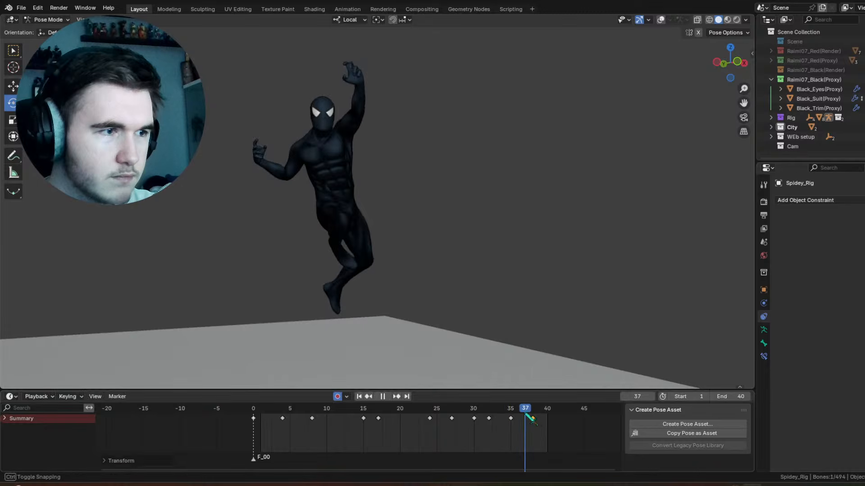
{"action": "key", "text": "space"}
{"action": "left_click_drag", "start_coordinate": [282, 159], "coordinate": [286, 165]}
{"action": "left_click_drag", "start_coordinate": [557, 407], "coordinate": [398, 424]}
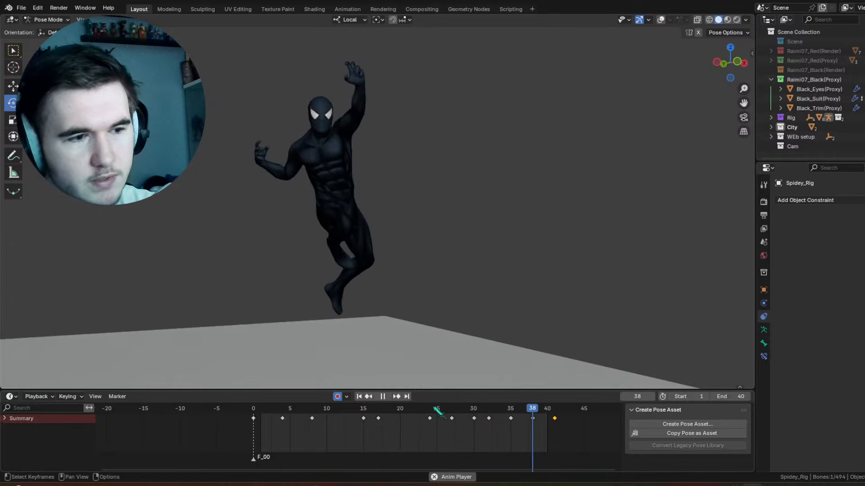
{"action": "mouse_move", "coordinate": [437, 411]}
{"action": "left_mouse_down"}
{"action": "mouse_move", "coordinate": [451, 412]}
{"action": "mouse_move", "coordinate": [429, 413]}
{"action": "left_mouse_up"}
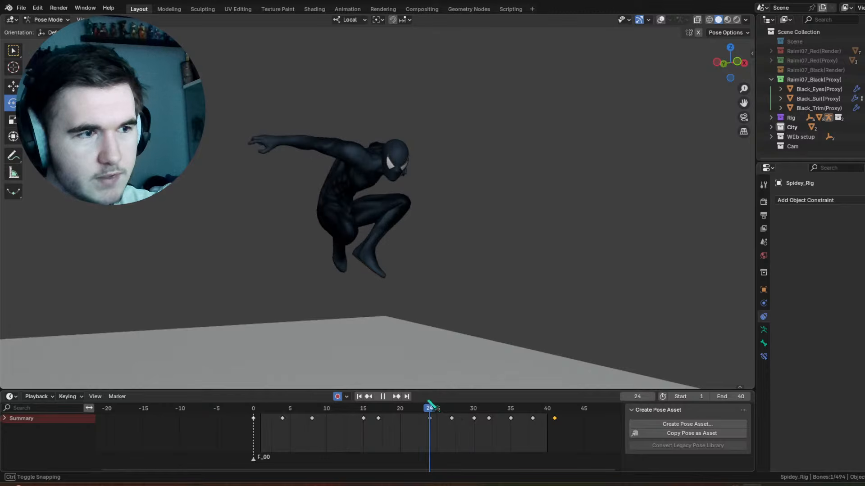
{"action": "key", "text": "space"}
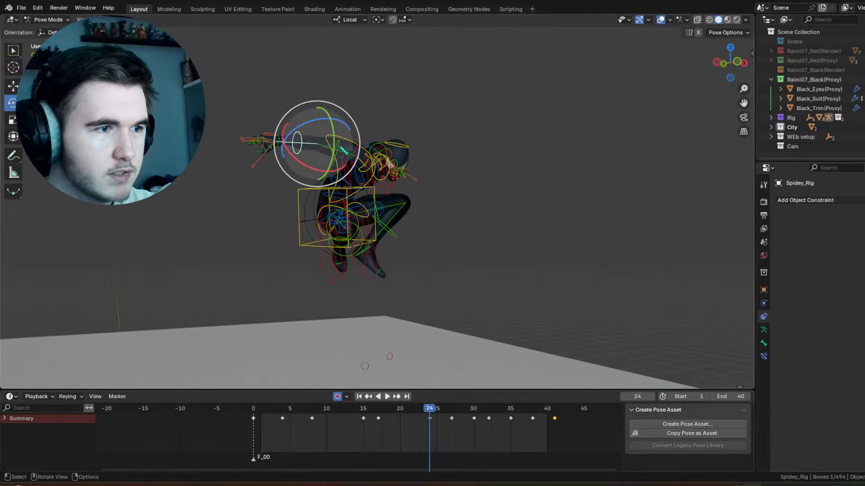
Step: Go to frame 22 and play back the animation with overlays hidden, examining the motion from different angles
{"action": "left_click_drag", "start_coordinate": [439, 410], "coordinate": [415, 407]}
{"action": "right_click", "coordinate": [449, 422]}
{"action": "left_click", "coordinate": [449, 419]}
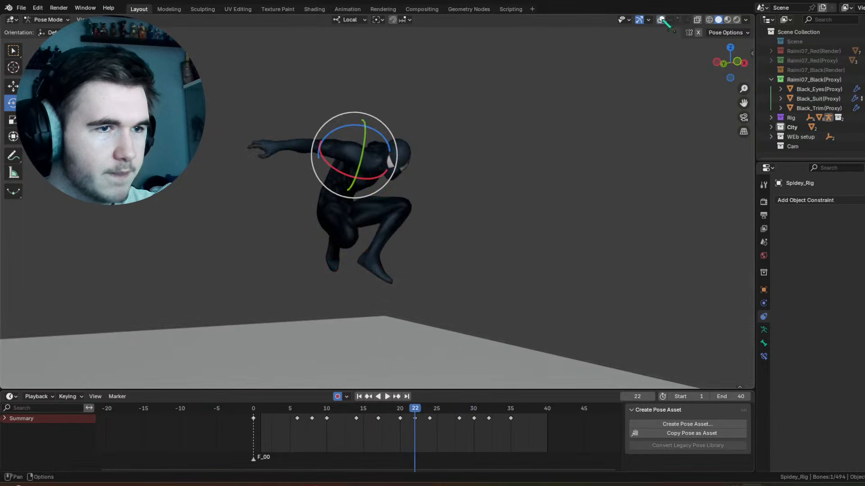
{"action": "key", "text": "space"}
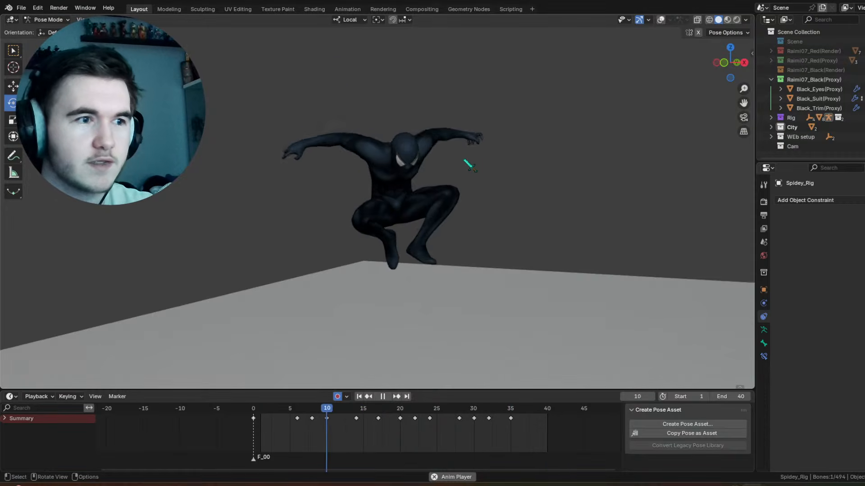
{"action": "middle_click_drag", "start_coordinate": [469, 166], "coordinate": [503, 163]}
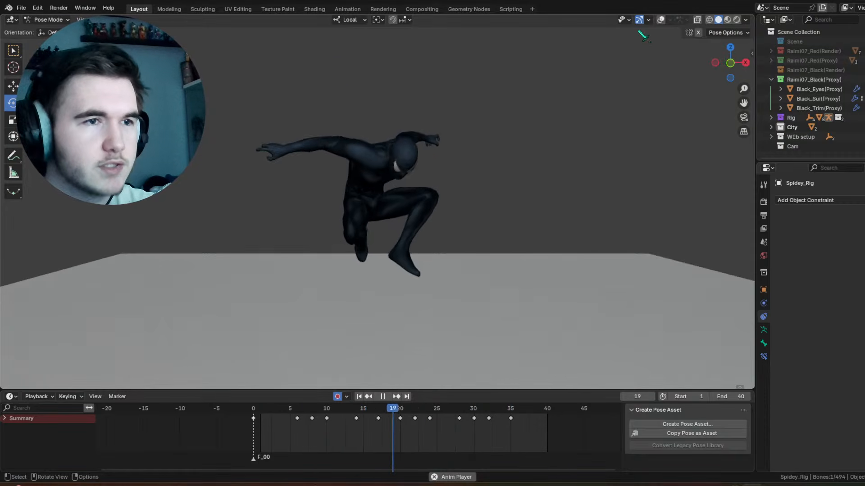
{"action": "left_click", "coordinate": [661, 20]}
{"action": "key", "text": "space"}
Step: Move the torso control's frame 40 keyframe to frame 39, and trackball-rotate the control -3.44° at frame 41
{"action": "left_click_drag", "start_coordinate": [530, 408], "coordinate": [540, 409]}
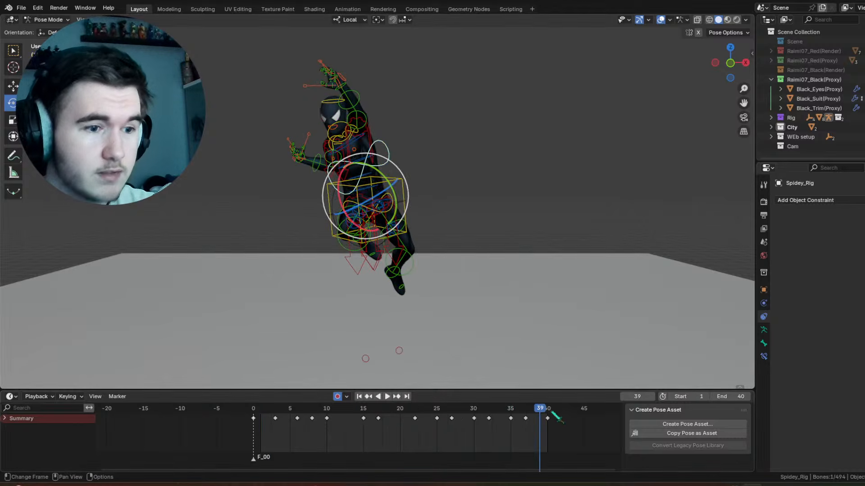
{"action": "left_click_drag", "start_coordinate": [548, 420], "coordinate": [541, 417]}
{"action": "left_click_drag", "start_coordinate": [532, 408], "coordinate": [555, 407]}
{"action": "left_click_drag", "start_coordinate": [367, 153], "coordinate": [362, 152]}
{"action": "left_click_drag", "start_coordinate": [355, 206], "coordinate": [360, 198]}
{"action": "key", "text": "ctrl+z"}
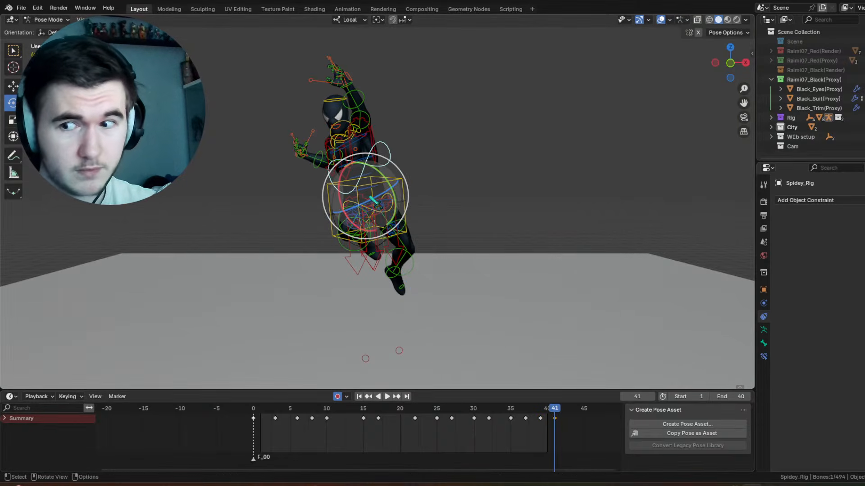
{"action": "left_click_drag", "start_coordinate": [350, 193], "coordinate": [356, 189]}
{"action": "key", "text": "space"}
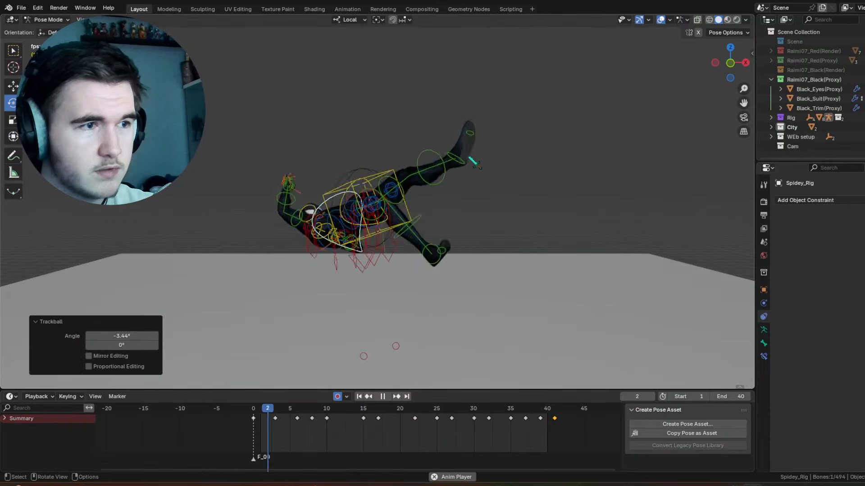
{"action": "key", "text": "space"}
Step: Rotate the head control 3.13° about the view axis at frame 37 and play back the motion
{"action": "mouse_move", "coordinate": [523, 410]}
{"action": "left_mouse_down"}
{"action": "mouse_move", "coordinate": [542, 411]}
{"action": "mouse_move", "coordinate": [527, 409]}
{"action": "left_mouse_up"}
{"action": "left_click", "coordinate": [333, 115]}
{"action": "left_click_drag", "start_coordinate": [363, 85], "coordinate": [366, 87]}
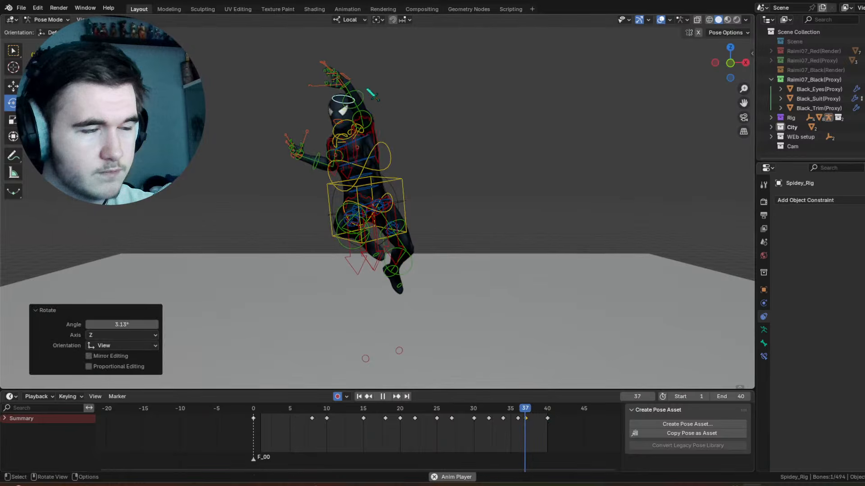
{"action": "key", "text": "space"}
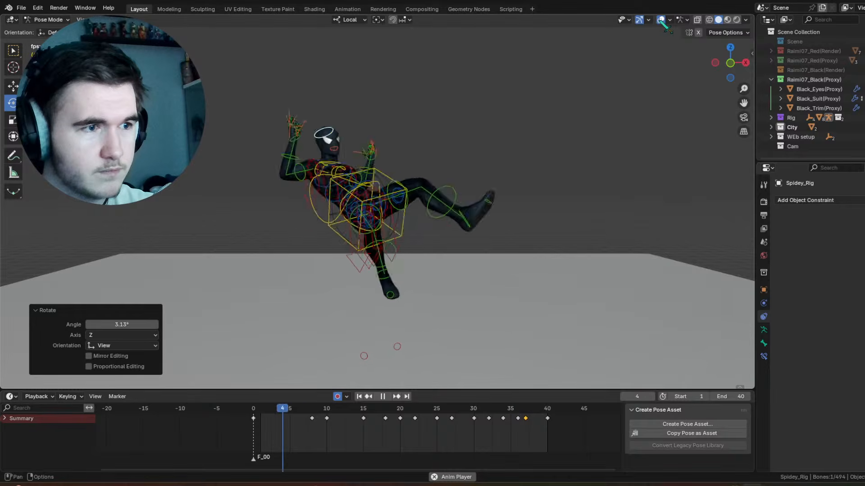
Step: Rotate the raised left hand's control 17.5° about the view axis at frame 40
{"action": "left_click_drag", "start_coordinate": [511, 410], "coordinate": [547, 417]}
{"action": "left_click", "coordinate": [345, 86]}
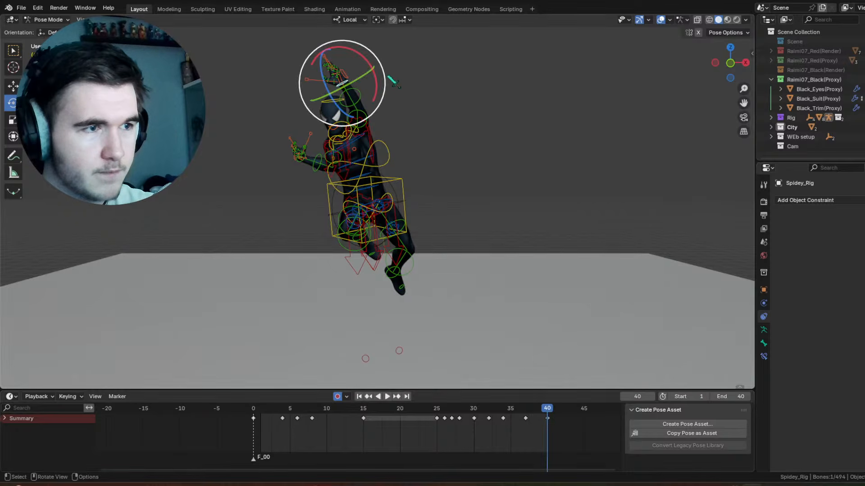
{"action": "left_click_drag", "start_coordinate": [379, 58], "coordinate": [369, 48]}
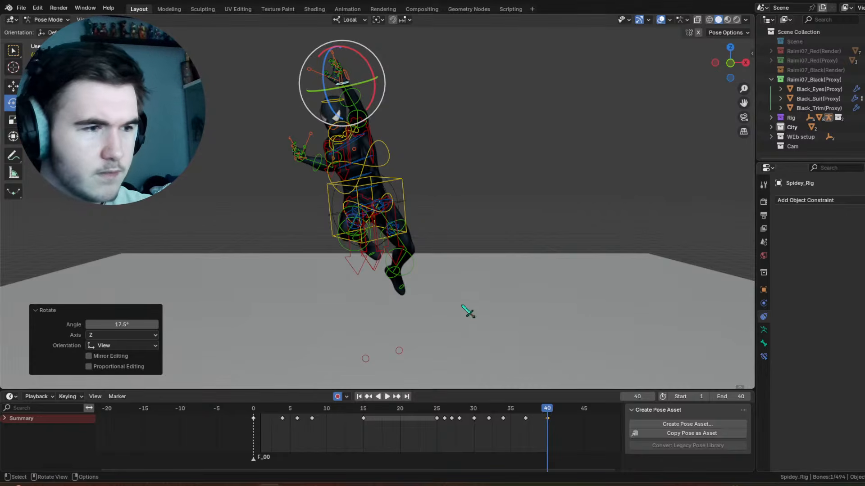
Step: Select the lowered right hand's control and play back the motion with overlays hidden
{"action": "left_click_drag", "start_coordinate": [446, 418], "coordinate": [495, 418]}
{"action": "left_click", "coordinate": [297, 174]}
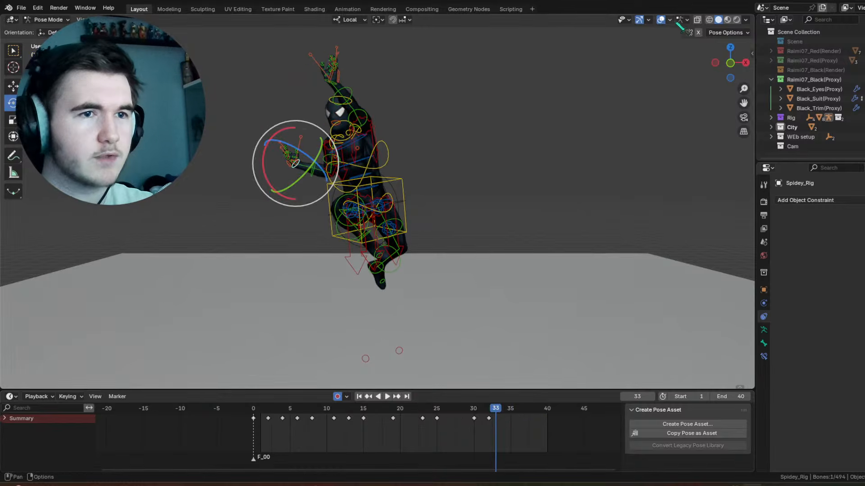
{"action": "left_click", "coordinate": [661, 20]}
{"action": "key", "text": "space"}
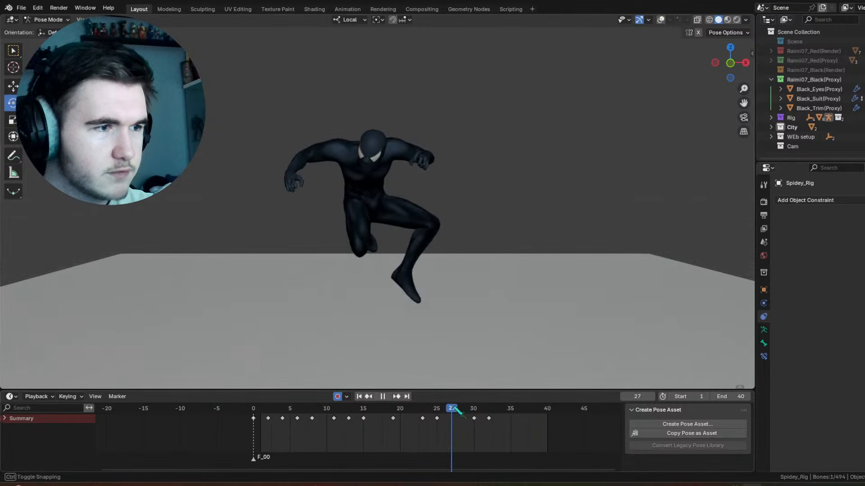
{"action": "key", "text": "space"}
Step: Rotate the right hand control 14.4° on local Z at frame 28
{"action": "left_click_drag", "start_coordinate": [319, 179], "coordinate": [314, 144]}
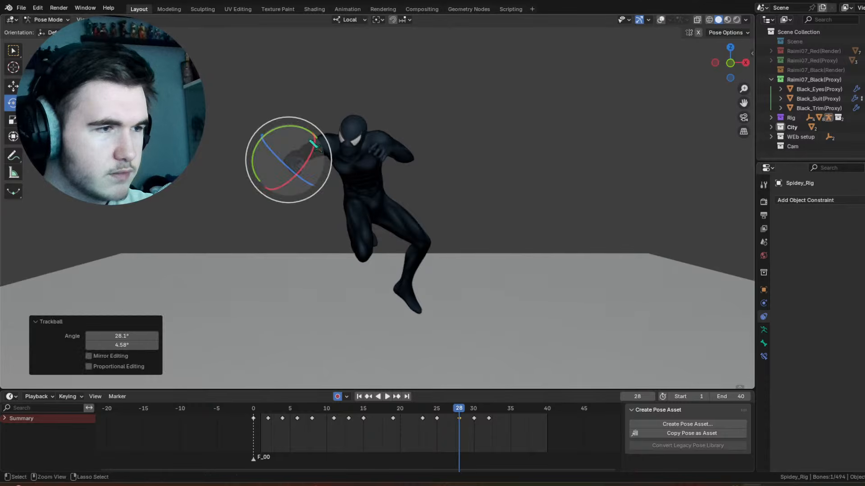
{"action": "key", "text": "ctrl+z"}
{"action": "middle_click_drag", "start_coordinate": [396, 143], "coordinate": [429, 143]}
{"action": "scroll", "coordinate": [428, 145], "scroll_direction": "up", "scroll_amount": 4}
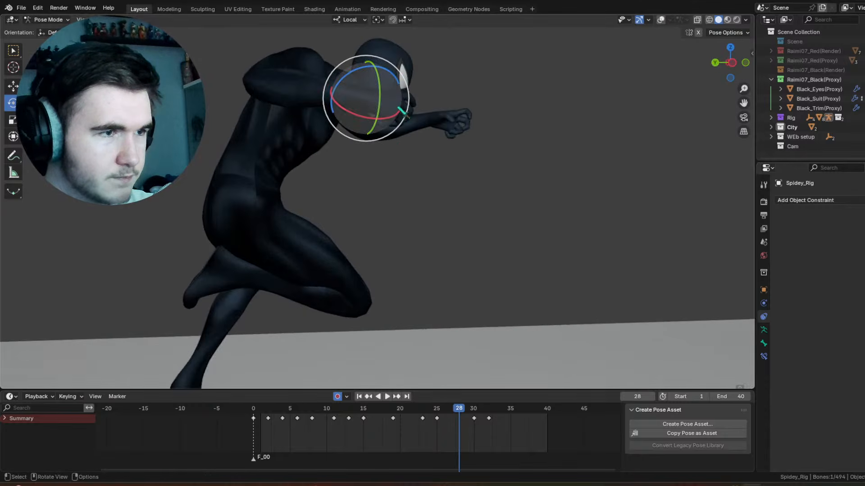
{"action": "mouse_move", "coordinate": [391, 91]}
{"action": "left_mouse_down"}
{"action": "mouse_move", "coordinate": [393, 73]}
{"action": "mouse_move", "coordinate": [399, 80]}
{"action": "left_mouse_up"}
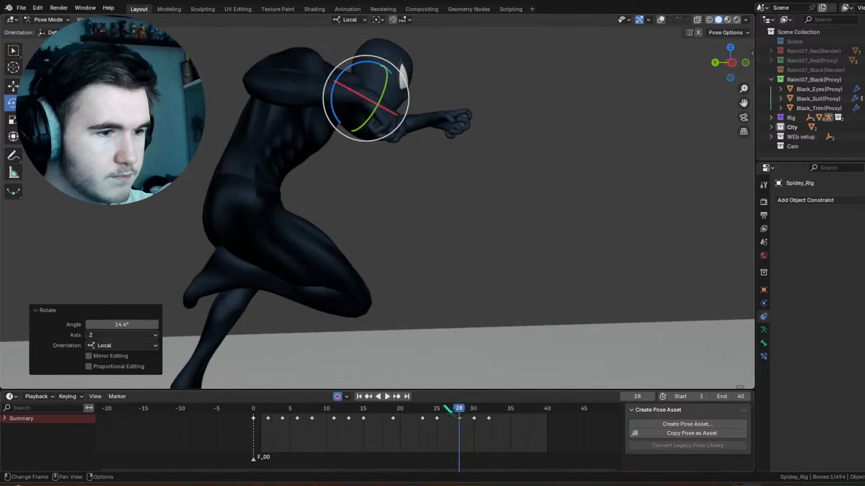
Step: Rotate the right hand control -52.2° on local Z at frame 34
{"action": "left_click_drag", "start_coordinate": [445, 407], "coordinate": [503, 408]}
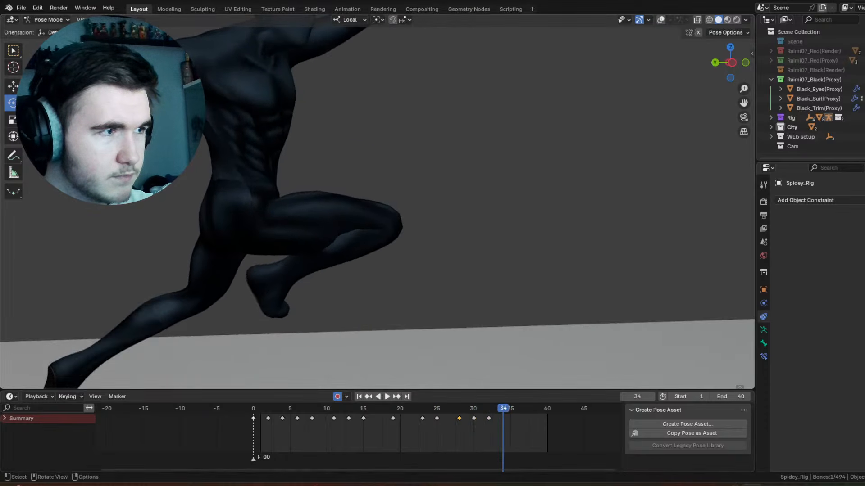
{"action": "key", "text": "r"}
{"action": "left_click", "coordinate": [544, 139]}
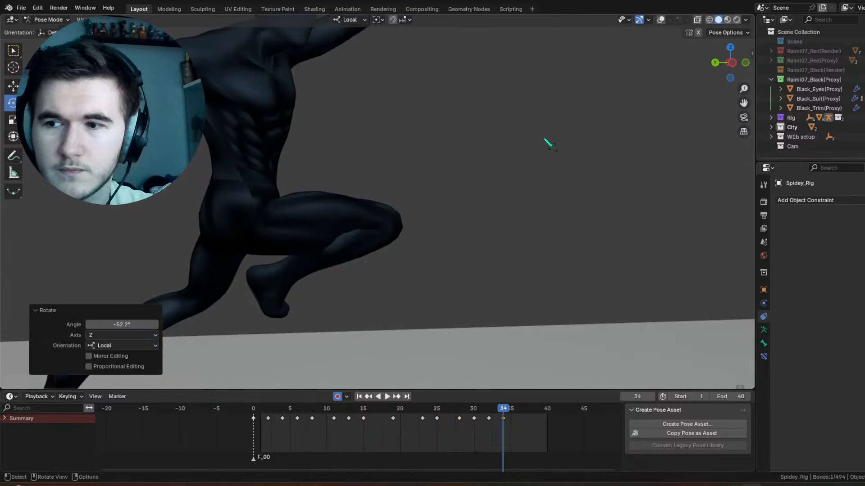
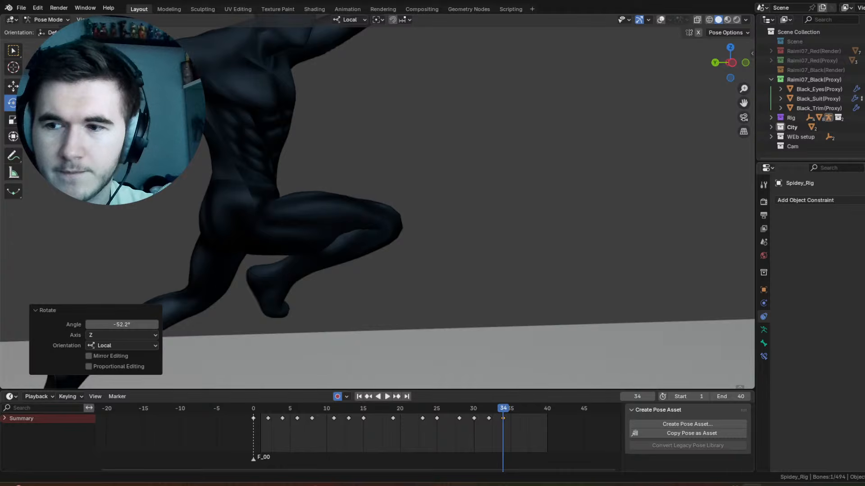
Step: Adjust the rotation of the lowered right hand's control at frame 36
{"action": "middle_click_drag", "start_coordinate": [527, 187], "coordinate": [467, 334]}
{"action": "left_click_drag", "start_coordinate": [484, 411], "coordinate": [519, 412]}
{"action": "left_click_drag", "start_coordinate": [227, 131], "coordinate": [238, 140]}
{"action": "left_click_drag", "start_coordinate": [226, 146], "coordinate": [230, 139]}
Step: Rotate the right hand control -30.4° on local Z at frame 40
{"action": "left_click_drag", "start_coordinate": [519, 410], "coordinate": [548, 413]}
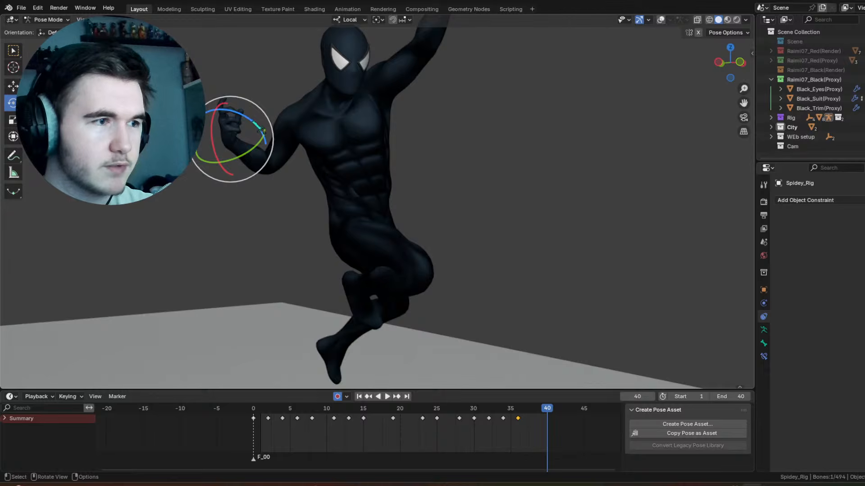
{"action": "left_click_drag", "start_coordinate": [261, 131], "coordinate": [244, 118]}
{"action": "middle_click_drag", "start_coordinate": [398, 106], "coordinate": [593, 3]}
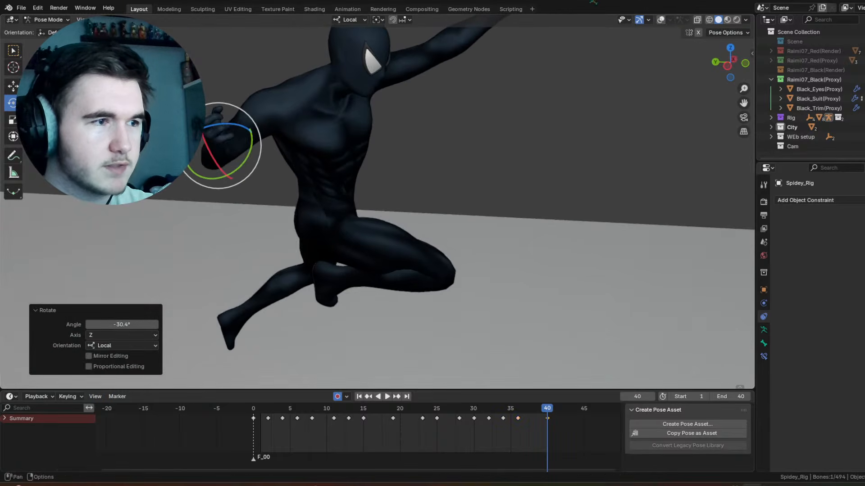
Step: Show the overlays and rotate the right upper arm control -35.4° on local Y at frame 40
{"action": "left_click", "coordinate": [670, 20]}
{"action": "left_click", "coordinate": [661, 20]}
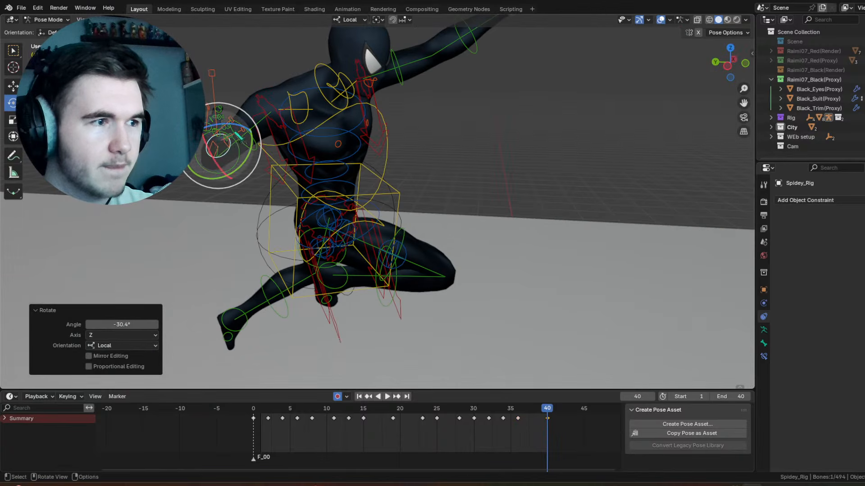
{"action": "left_click", "coordinate": [261, 152]}
{"action": "left_click_drag", "start_coordinate": [255, 111], "coordinate": [263, 115]}
{"action": "middle_click_drag", "start_coordinate": [492, 197], "coordinate": [421, 173]}
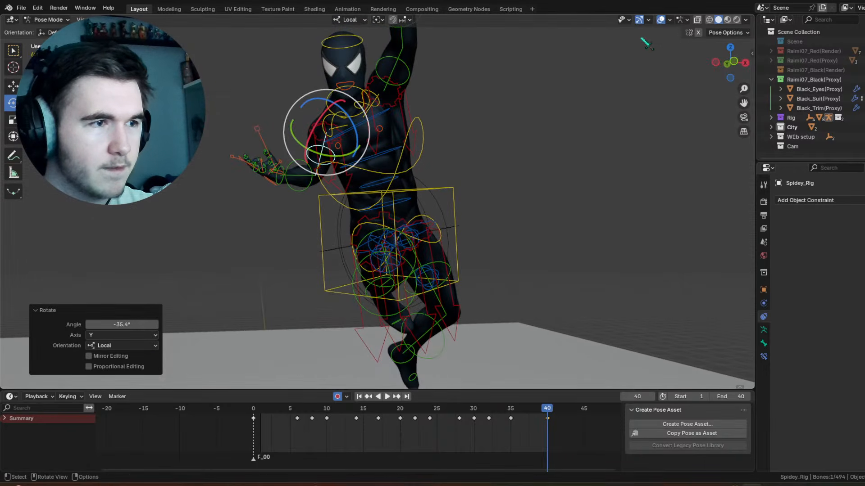
Step: Hide the overlays and play back the animation to check the right arm's motion
{"action": "left_click", "coordinate": [661, 20]}
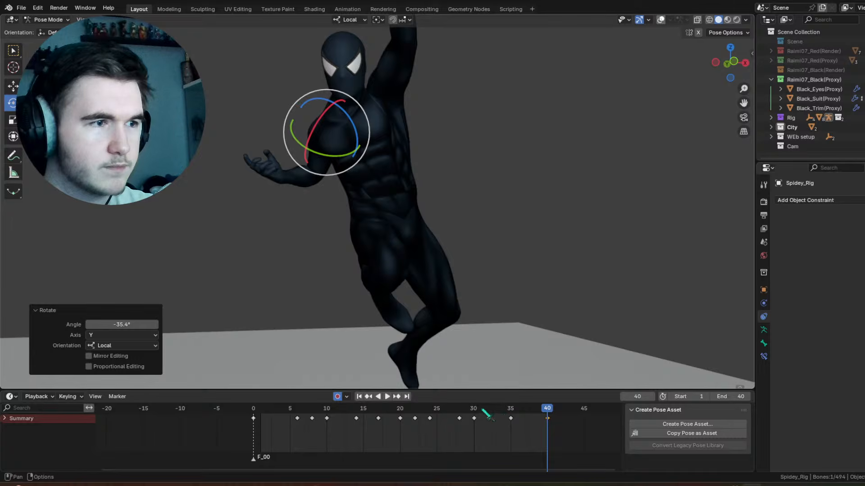
{"action": "left_click_drag", "start_coordinate": [487, 414], "coordinate": [422, 408]}
{"action": "key", "text": "space"}
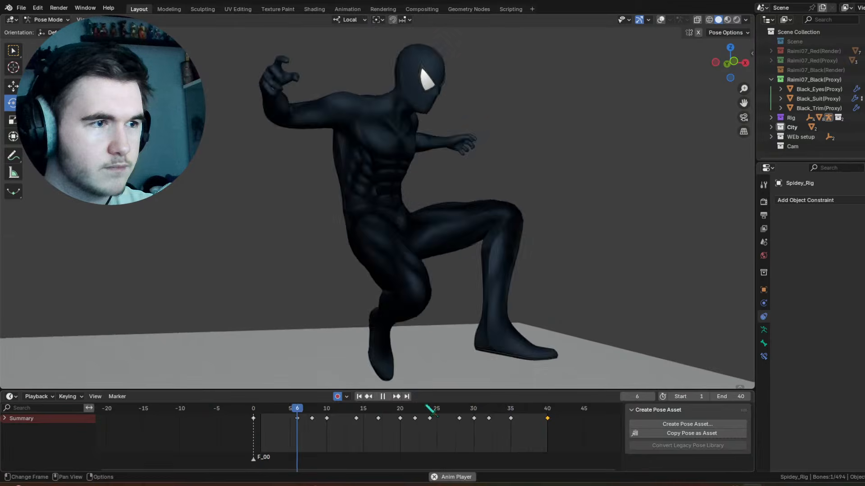
{"action": "key", "text": "space"}
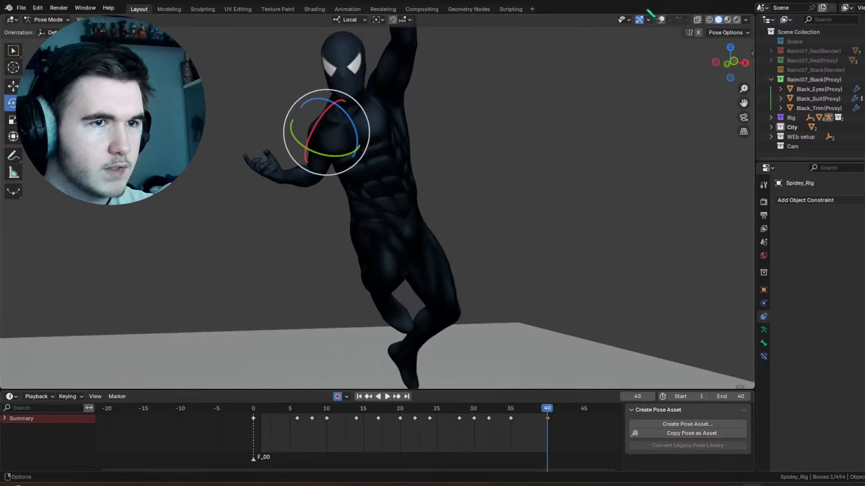
Step: Show the overlays, select the chest control and move its frame 39 keyframe to frame 41
{"action": "left_click", "coordinate": [661, 19]}
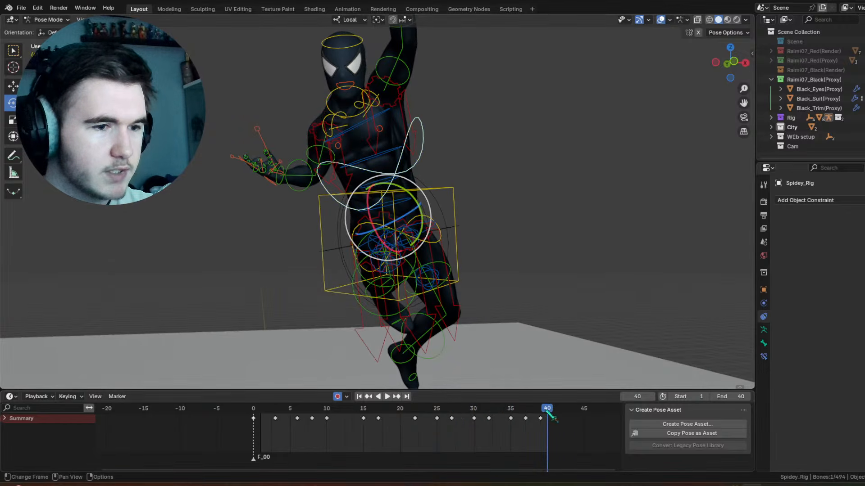
{"action": "left_click_drag", "start_coordinate": [548, 410], "coordinate": [490, 410]}
{"action": "right_click", "coordinate": [543, 420]}
{"action": "left_click", "coordinate": [540, 421]}
Step: Play back the animation with overlays hidden to check the torso motion from another angle
{"action": "key", "text": "space"}
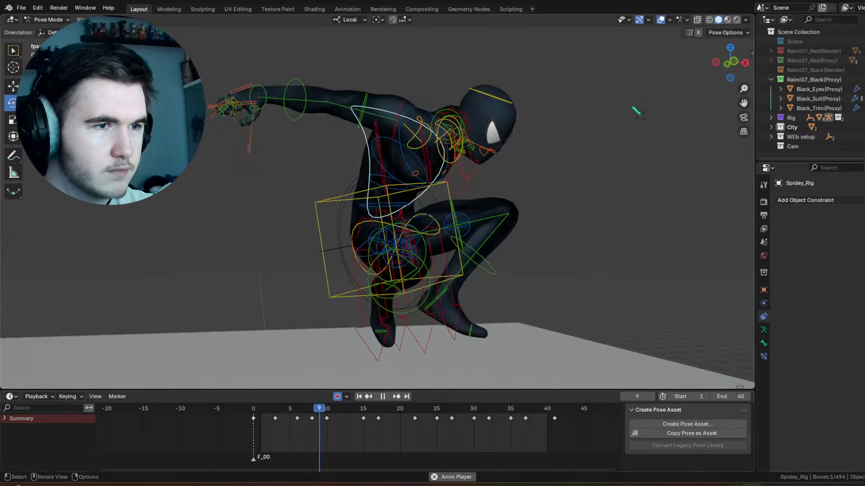
{"action": "left_click", "coordinate": [661, 19]}
{"action": "scroll", "coordinate": [552, 168], "scroll_direction": "down", "scroll_amount": 3}
{"action": "middle_click_drag", "start_coordinate": [552, 168], "coordinate": [563, 203]}
{"action": "key", "text": "space"}
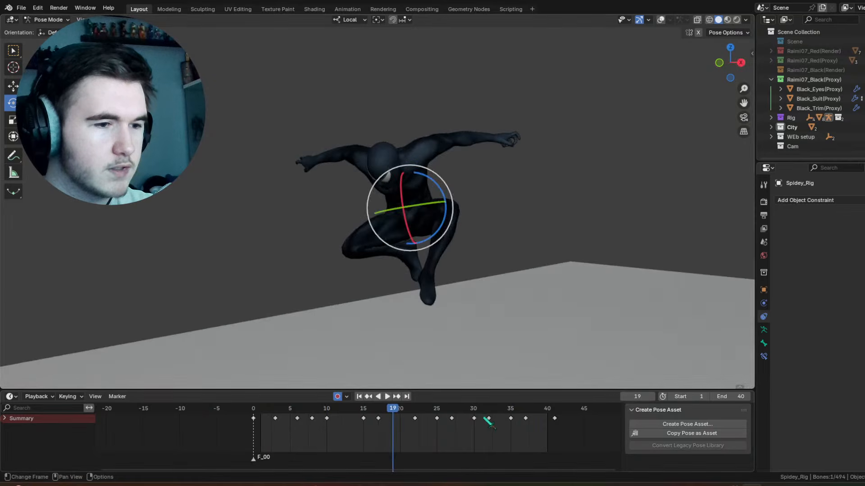
Step: Rotate the chest control 6.99° on local X at frame 35 and play back the motion
{"action": "left_click_drag", "start_coordinate": [488, 421], "coordinate": [511, 404]}
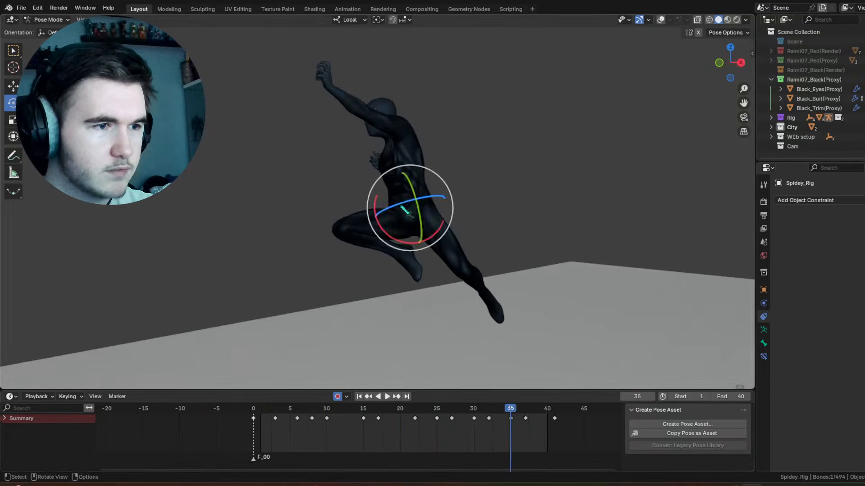
{"action": "left_click_drag", "start_coordinate": [380, 228], "coordinate": [379, 234]}
{"action": "key", "text": "space"}
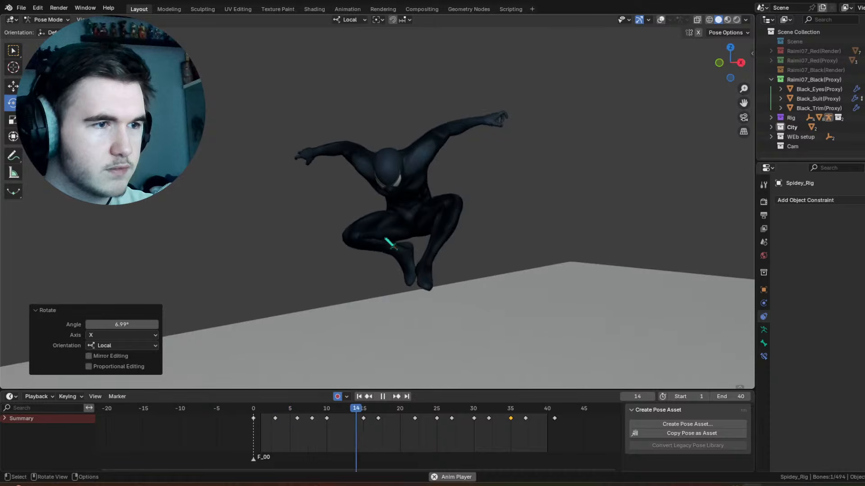
{"action": "middle_click_drag", "start_coordinate": [390, 243], "coordinate": [480, 214]}
{"action": "key", "text": "space"}
Step: Show the overlays and rotate the raised left forearm's control -16.8° on local X at frame 34
{"action": "left_click_drag", "start_coordinate": [444, 406], "coordinate": [503, 403]}
{"action": "left_click", "coordinate": [660, 19]}
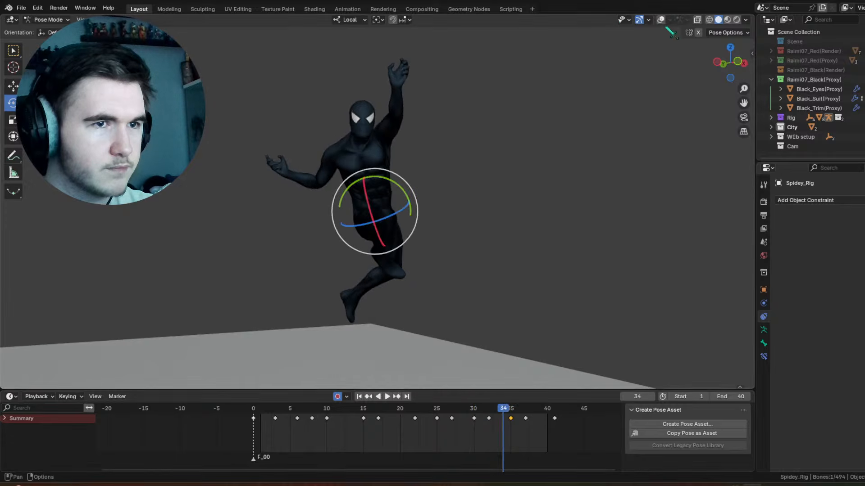
{"action": "left_click", "coordinate": [411, 100]}
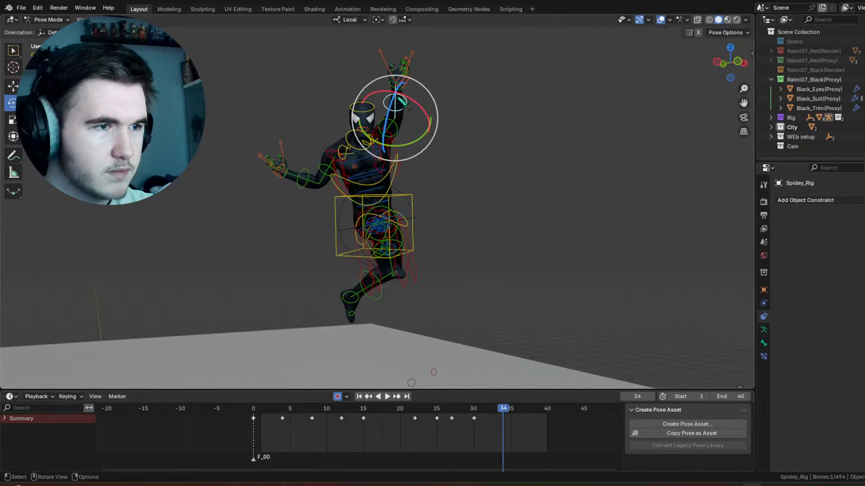
{"action": "middle_click_drag", "start_coordinate": [411, 102], "coordinate": [405, 124], "text": "shift"}
{"action": "scroll", "coordinate": [406, 125], "scroll_direction": "up", "scroll_amount": 2}
{"action": "left_click_drag", "start_coordinate": [419, 106], "coordinate": [428, 111]}
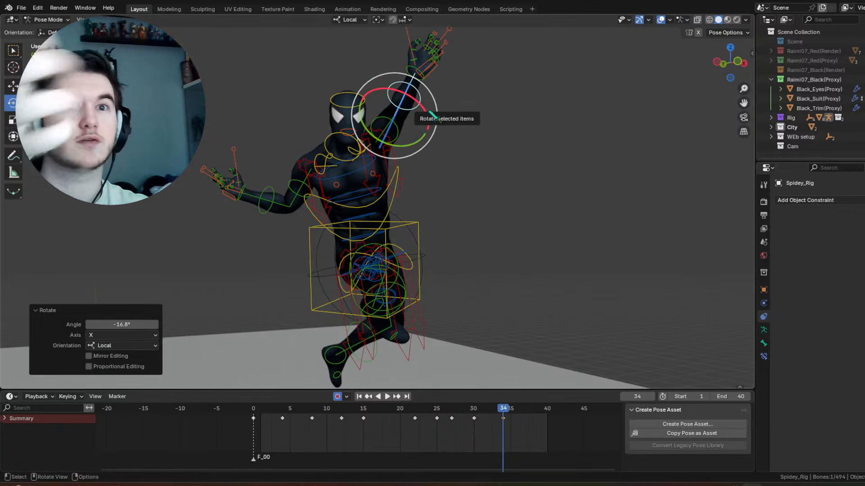
Step: Rotate the left forearm control 7.31° on local X at frame 35, and adjust its rotation at frames 38 and 40
{"action": "mouse_move", "coordinate": [503, 420]}
{"action": "left_mouse_down"}
{"action": "mouse_move", "coordinate": [474, 420]}
{"action": "mouse_move", "coordinate": [511, 417]}
{"action": "left_mouse_up"}
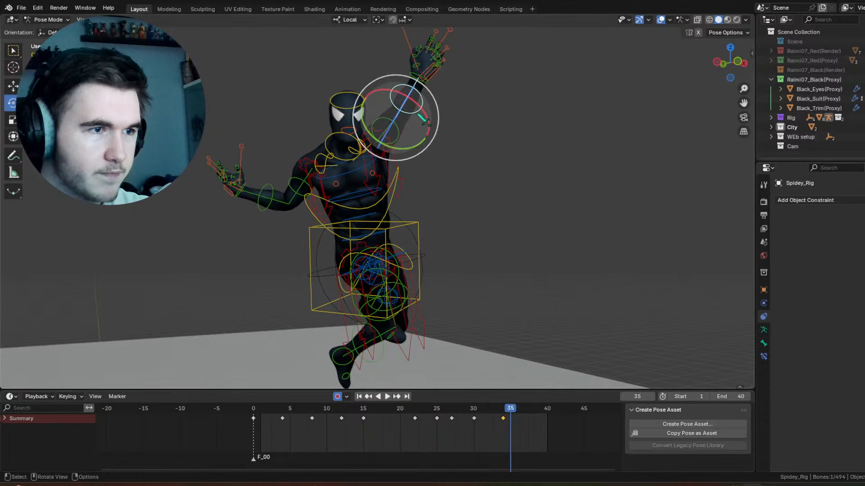
{"action": "left_click_drag", "start_coordinate": [416, 102], "coordinate": [416, 100]}
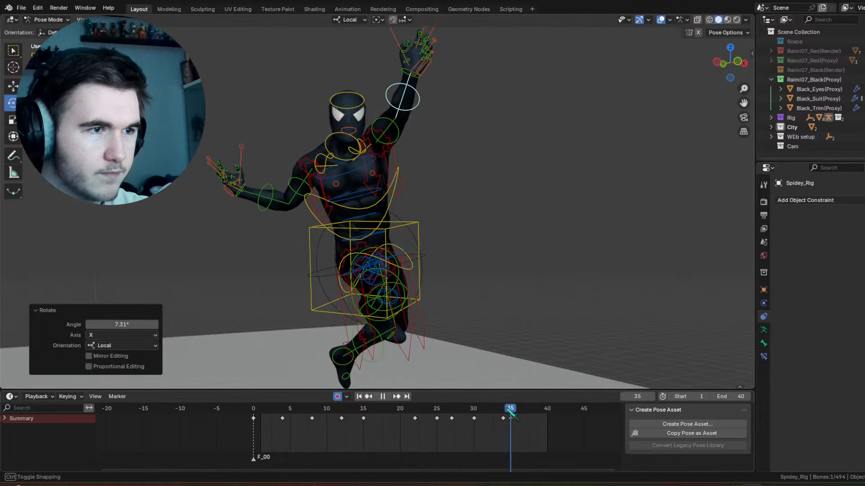
{"action": "left_click_drag", "start_coordinate": [511, 413], "coordinate": [532, 413]}
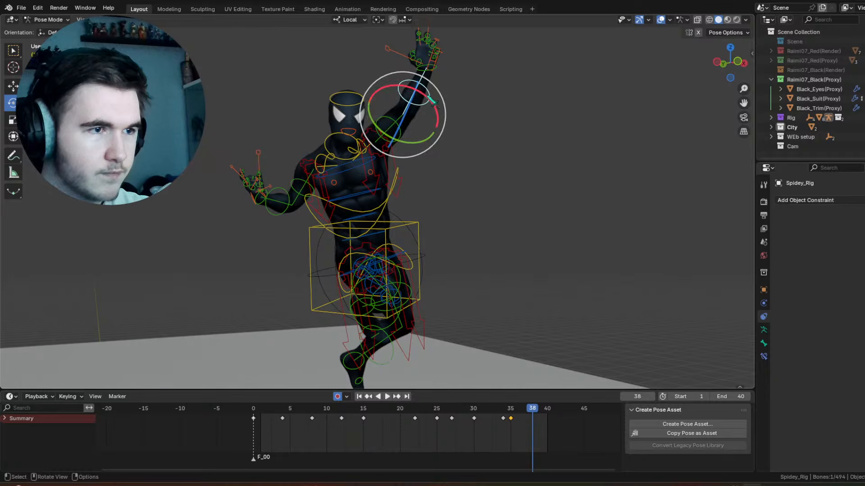
{"action": "left_click_drag", "start_coordinate": [429, 97], "coordinate": [410, 82]}
{"action": "left_click_drag", "start_coordinate": [506, 408], "coordinate": [548, 412]}
{"action": "left_click_drag", "start_coordinate": [432, 94], "coordinate": [439, 102]}
Step: Select the left upper arm control and adjust its rotation at frame 40
{"action": "left_click", "coordinate": [396, 131]}
{"action": "middle_click_drag", "start_coordinate": [396, 131], "coordinate": [419, 132]}
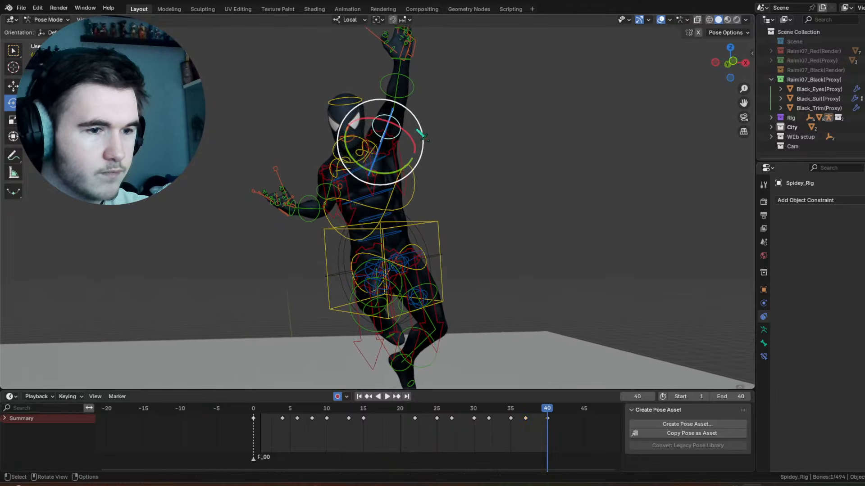
{"action": "left_click_drag", "start_coordinate": [418, 122], "coordinate": [404, 116]}
Step: Move the left upper arm control's frame 37 keyframe to frame 38 and play back the motion
{"action": "left_click_drag", "start_coordinate": [513, 407], "coordinate": [537, 419]}
{"action": "mouse_move", "coordinate": [515, 408]}
{"action": "left_mouse_down"}
{"action": "mouse_move", "coordinate": [555, 412]}
{"action": "mouse_move", "coordinate": [495, 407]}
{"action": "mouse_move", "coordinate": [513, 407]}
{"action": "left_mouse_up"}
{"action": "key", "text": "space"}
{"action": "key", "text": "space"}
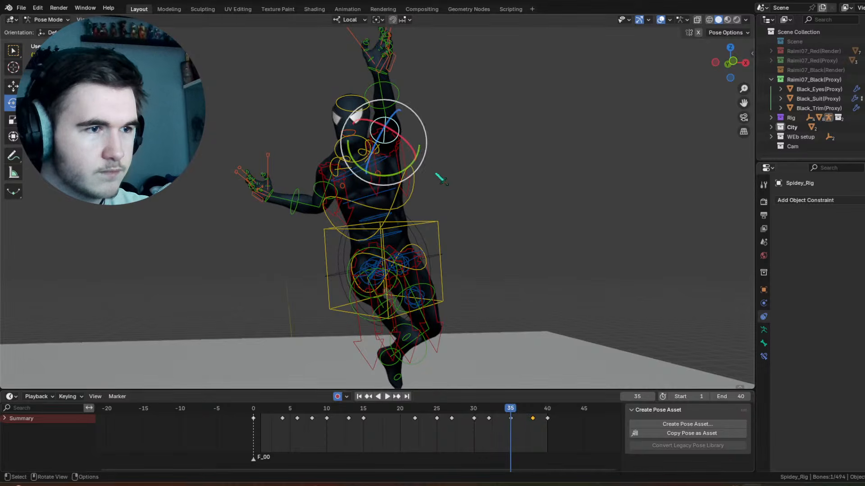
Step: Rotate the left upper arm control -15° about the view axis at frame 35 and review the motion with overlays hidden
{"action": "left_click_drag", "start_coordinate": [423, 121], "coordinate": [415, 111]}
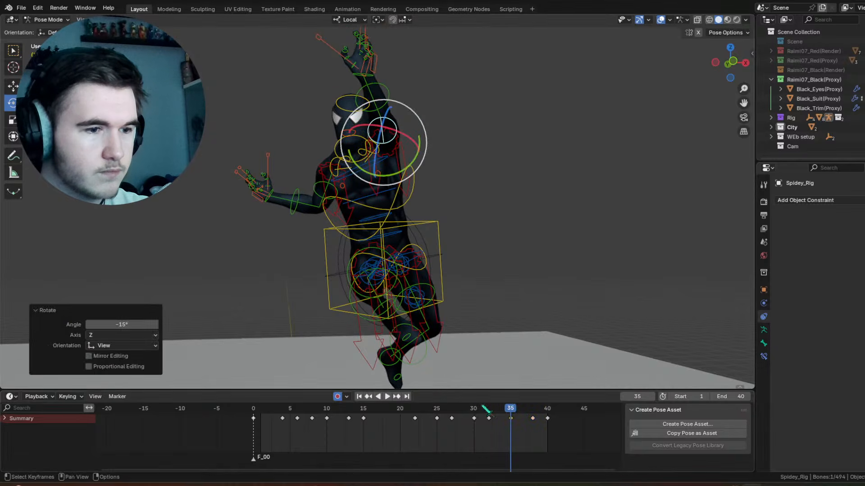
{"action": "mouse_move", "coordinate": [485, 409]}
{"action": "left_mouse_down"}
{"action": "mouse_move", "coordinate": [550, 410]}
{"action": "mouse_move", "coordinate": [486, 411]}
{"action": "left_mouse_up"}
{"action": "left_click", "coordinate": [660, 20]}
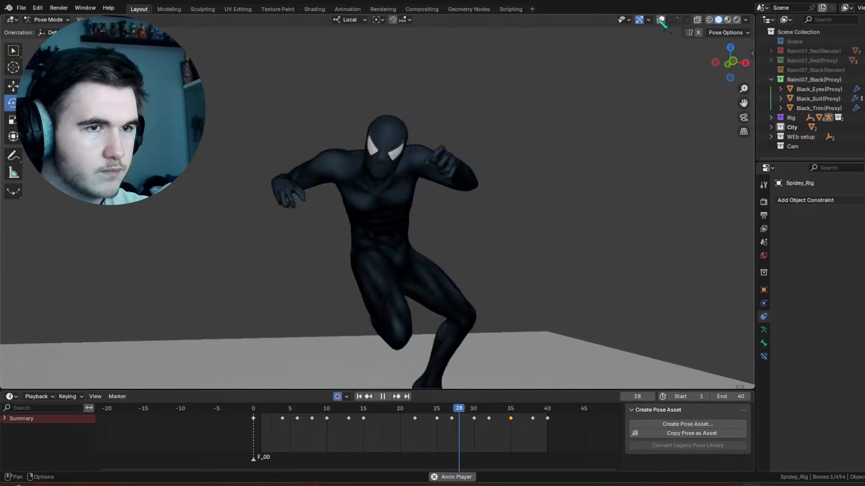
{"action": "left_click_drag", "start_coordinate": [518, 411], "coordinate": [533, 418]}
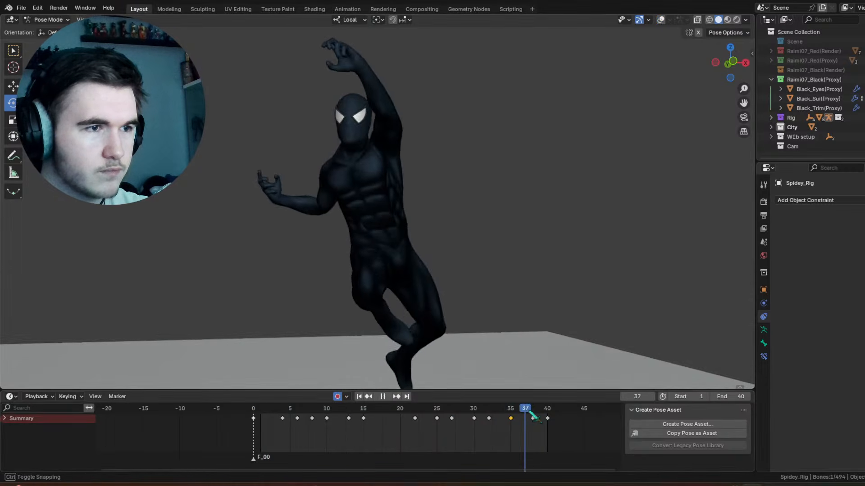
Step: Rotate the raised left hand's control with trackball rotation at frame 37 and 8.69° about the view axis at frame 35
{"action": "left_click", "coordinate": [661, 19]}
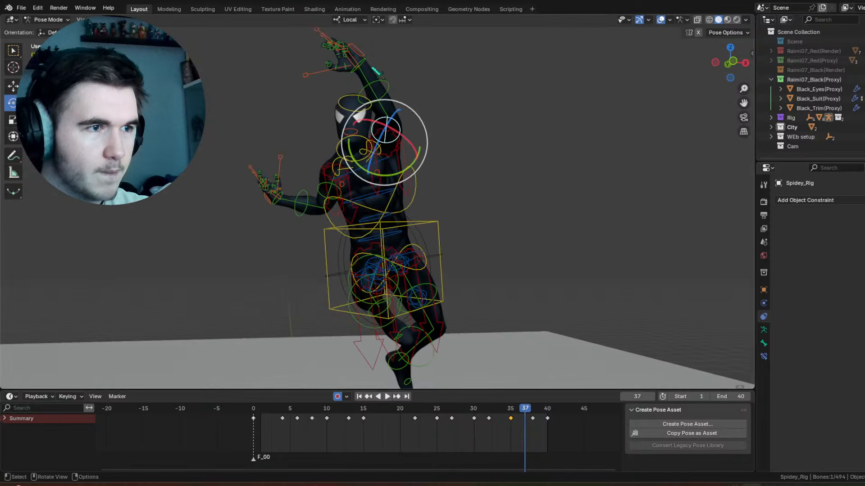
{"action": "left_click", "coordinate": [375, 70]}
{"action": "left_click_drag", "start_coordinate": [392, 42], "coordinate": [373, 77]}
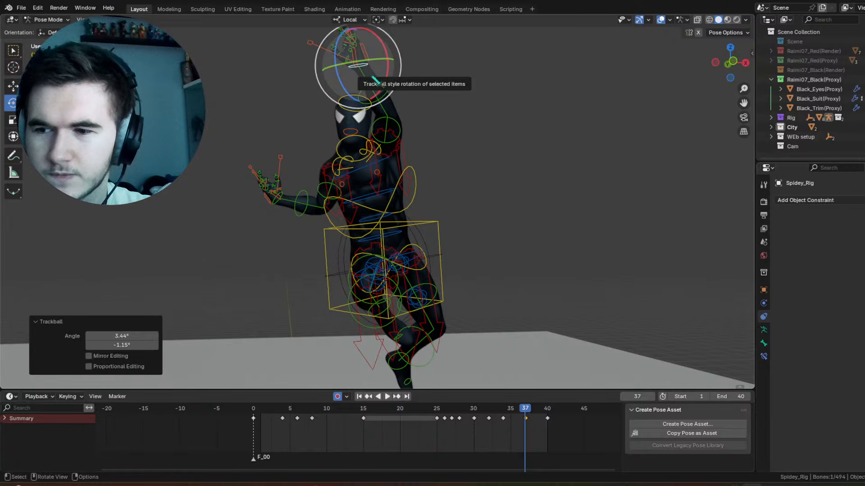
{"action": "mouse_move", "coordinate": [517, 417]}
{"action": "left_mouse_down"}
{"action": "mouse_move", "coordinate": [495, 417]}
{"action": "mouse_move", "coordinate": [513, 417]}
{"action": "left_mouse_up"}
{"action": "left_click_drag", "start_coordinate": [395, 47], "coordinate": [399, 53]}
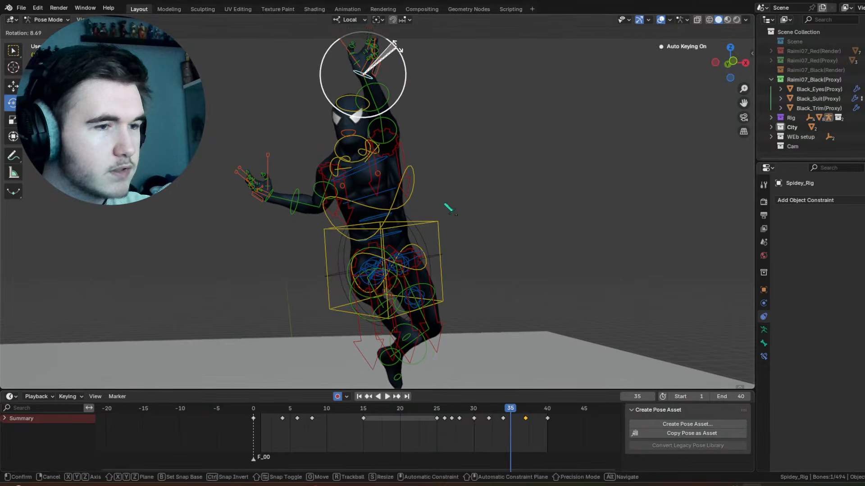
Step: Adjust the raised left hand control's rotation at frame 40, finishing with a trackball rotation of 10.3° and 10.3°
{"action": "left_click_drag", "start_coordinate": [498, 409], "coordinate": [547, 411]}
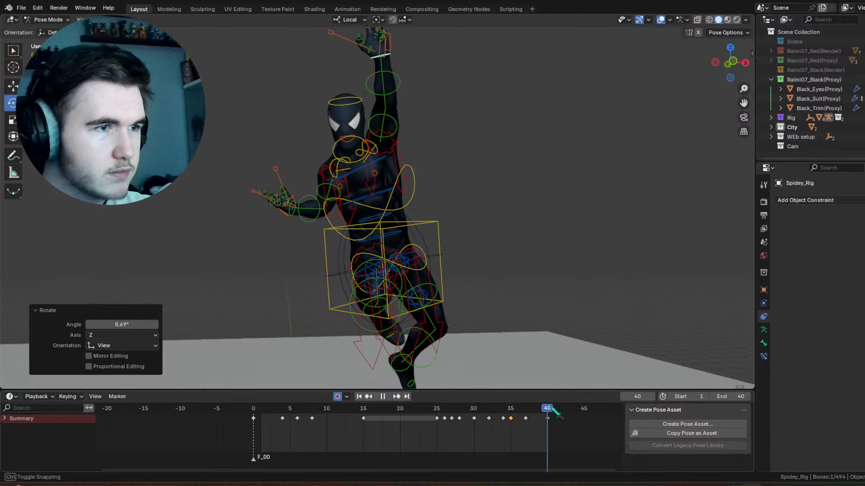
{"action": "left_click_drag", "start_coordinate": [408, 72], "coordinate": [377, 75]}
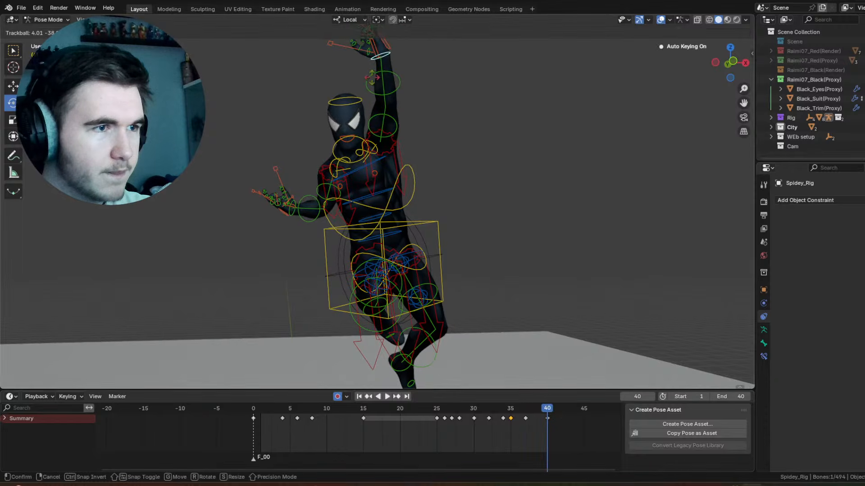
{"action": "left_click_drag", "start_coordinate": [422, 44], "coordinate": [417, 86]}
{"action": "mouse_move", "coordinate": [408, 67]}
{"action": "left_mouse_down"}
{"action": "mouse_move", "coordinate": [398, 65]}
{"action": "mouse_move", "coordinate": [399, 74]}
{"action": "left_mouse_up"}
{"action": "left_click", "coordinate": [400, 76]}
Step: Play back the animation with overlays hidden to check the raised left hand
{"action": "key", "text": "space"}
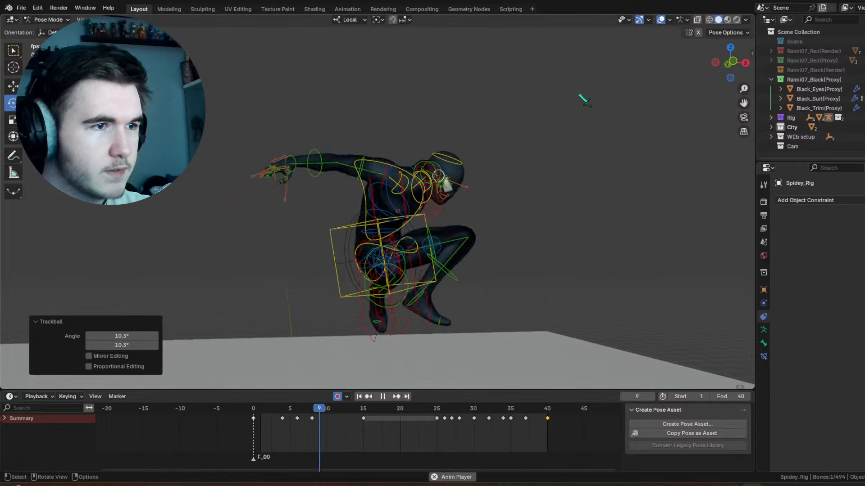
{"action": "key", "text": "shift+alt+z"}
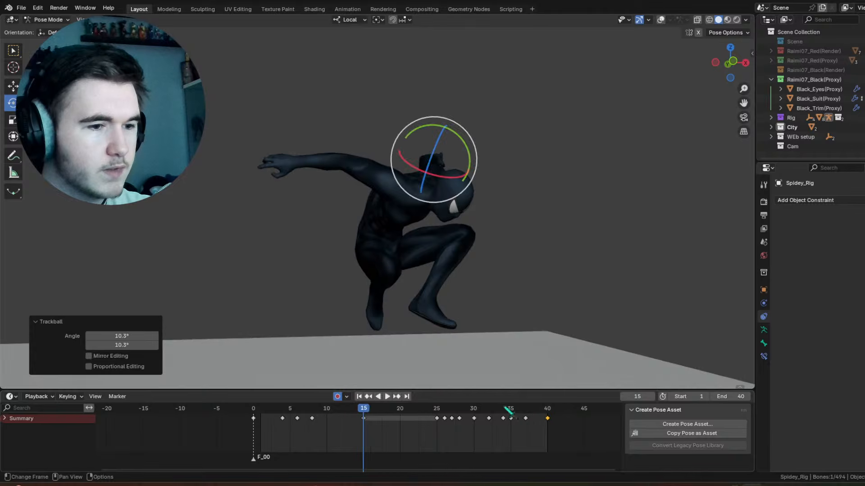
{"action": "mouse_move", "coordinate": [506, 411]}
{"action": "left_mouse_down"}
{"action": "mouse_move", "coordinate": [496, 410]}
{"action": "mouse_move", "coordinate": [534, 410]}
{"action": "mouse_move", "coordinate": [511, 410]}
{"action": "left_mouse_up"}
{"action": "key", "text": "space"}
Step: Show the overlays, select the raised left hand's finger controls, copy their pose and insert a keyframe at frame 35
{"action": "left_click", "coordinate": [660, 19]}
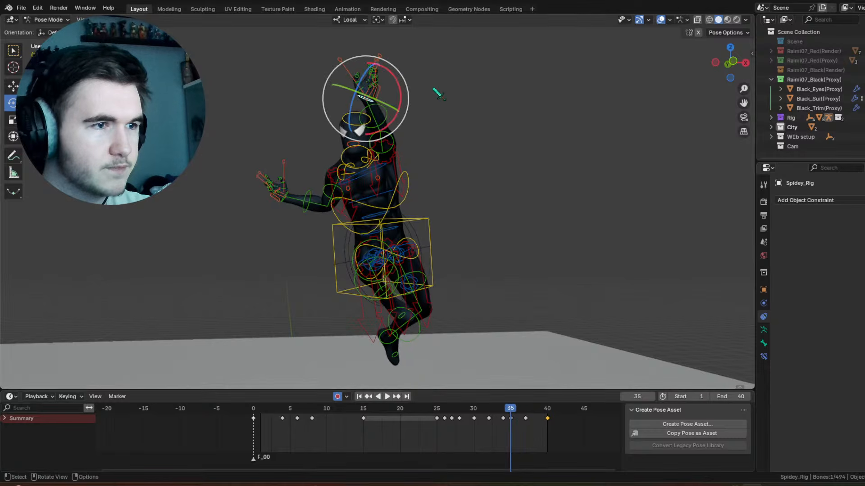
{"action": "mouse_move", "coordinate": [428, 85]}
{"action": "left_mouse_down"}
{"action": "mouse_move", "coordinate": [401, 83]}
{"action": "mouse_move", "coordinate": [319, 47]}
{"action": "mouse_move", "coordinate": [413, 91]}
{"action": "left_mouse_up"}
{"action": "right_click", "coordinate": [372, 116]}
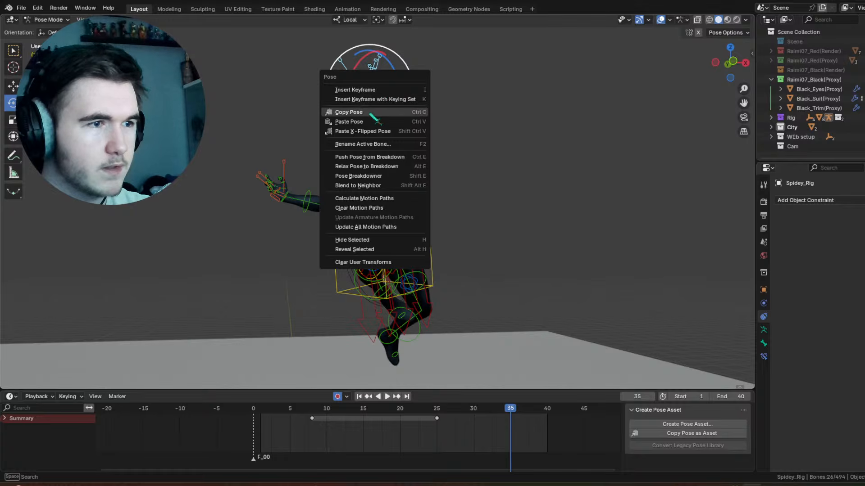
{"action": "right_click", "coordinate": [430, 204]}
{"action": "left_click", "coordinate": [430, 201]}
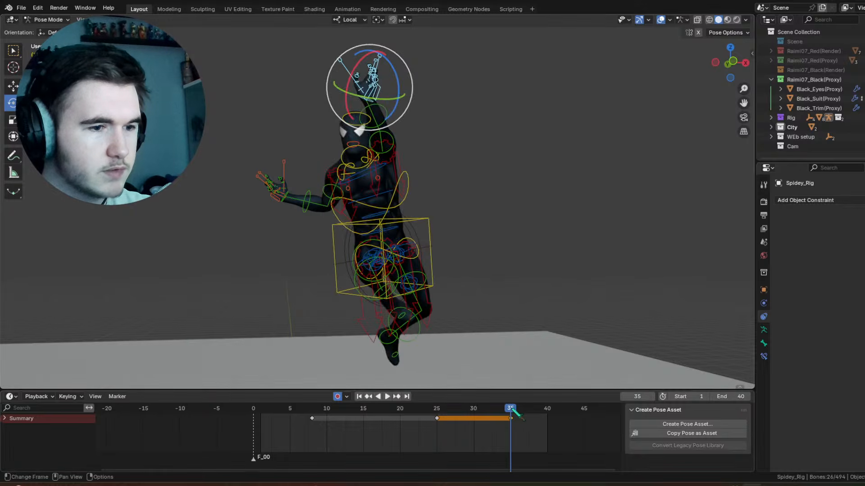
Step: Paste the copied pose onto the left hand's finger controls at frame 37
{"action": "left_click_drag", "start_coordinate": [513, 412], "coordinate": [526, 412]}
{"action": "right_click", "coordinate": [410, 129]}
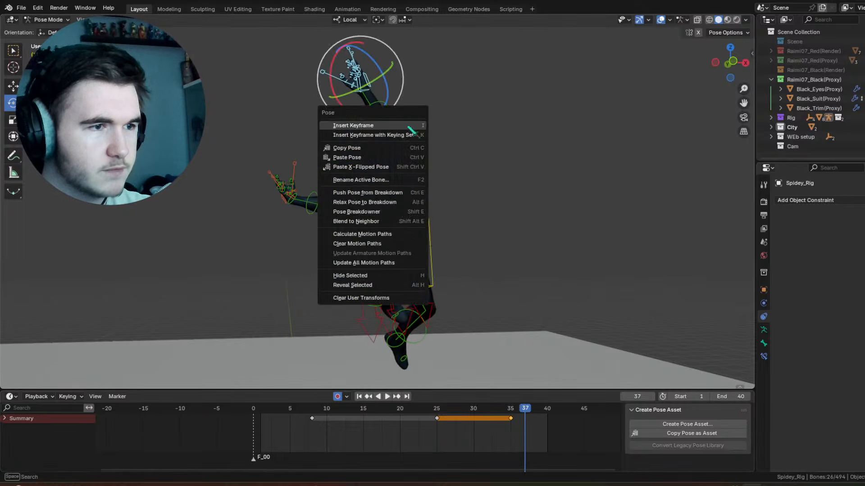
{"action": "left_click", "coordinate": [379, 160]}
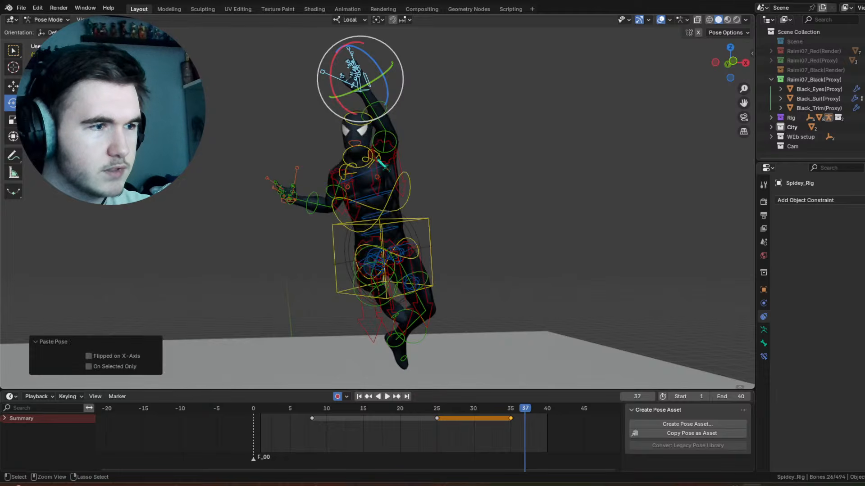
Step: Undo the last paste and the added wrist control selection, keeping only the raised left hand's finger controls selected at frame 37
{"action": "key", "text": "ctrl+z"}
{"action": "middle_click_drag", "start_coordinate": [389, 160], "coordinate": [418, 159]}
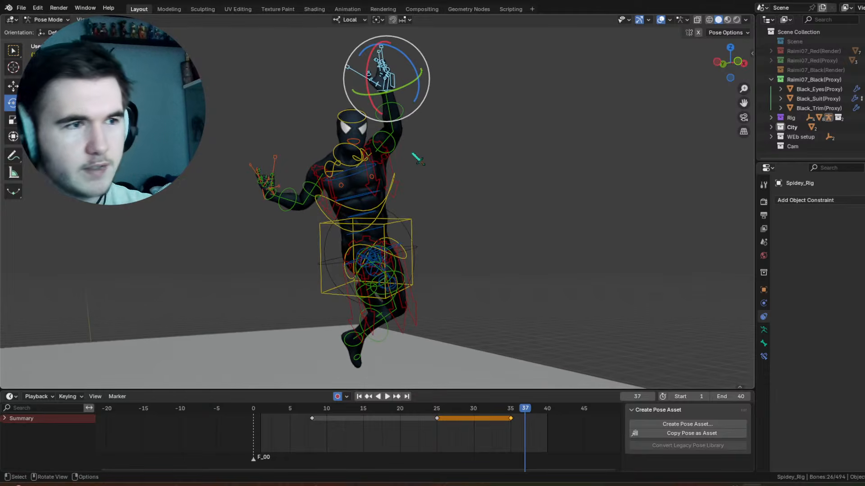
{"action": "key", "text": "KP_Decimal"}
{"action": "scroll", "coordinate": [496, 201], "scroll_direction": "up", "scroll_amount": 2}
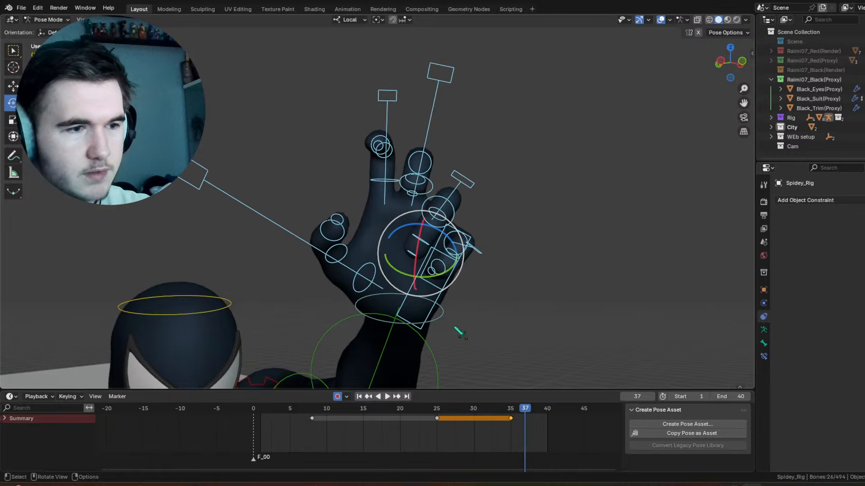
{"action": "left_click", "coordinate": [450, 319], "text": "shift"}
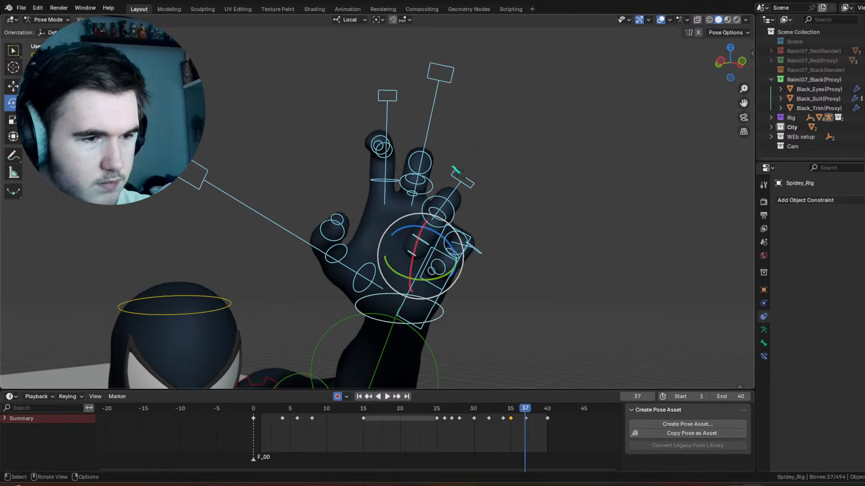
{"action": "scroll", "coordinate": [444, 209], "scroll_direction": "down", "scroll_amount": 3}
{"action": "scroll", "coordinate": [388, 309], "scroll_direction": "up", "scroll_amount": 3}
{"action": "left_click", "coordinate": [360, 291], "text": "shift"}
{"action": "scroll", "coordinate": [458, 142], "scroll_direction": "up", "scroll_amount": 3}
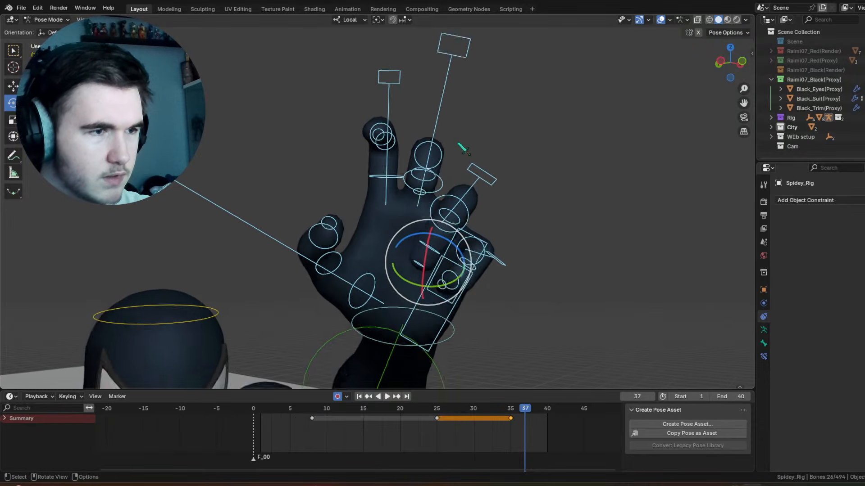
{"action": "left_click", "coordinate": [389, 72]}
Step: Clear all transforms on the raised left hand's finger controls at frame 37, and deselect them
{"action": "scroll", "coordinate": [417, 115], "scroll_direction": "down", "scroll_amount": 3}
{"action": "left_click_drag", "start_coordinate": [512, 271], "coordinate": [248, 69]}
{"action": "left_click", "coordinate": [118, 19]}
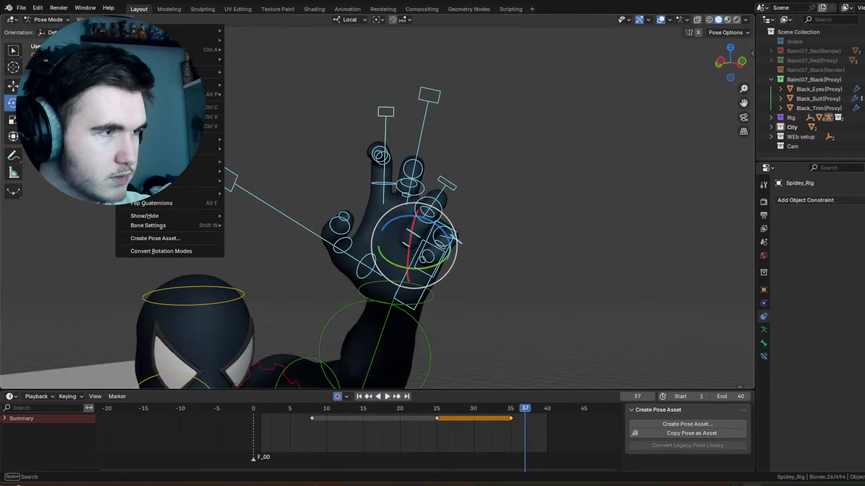
{"action": "mouse_move", "coordinate": [198, 39]}
{"action": "left_click", "coordinate": [271, 40]}
{"action": "left_click", "coordinate": [530, 165]}
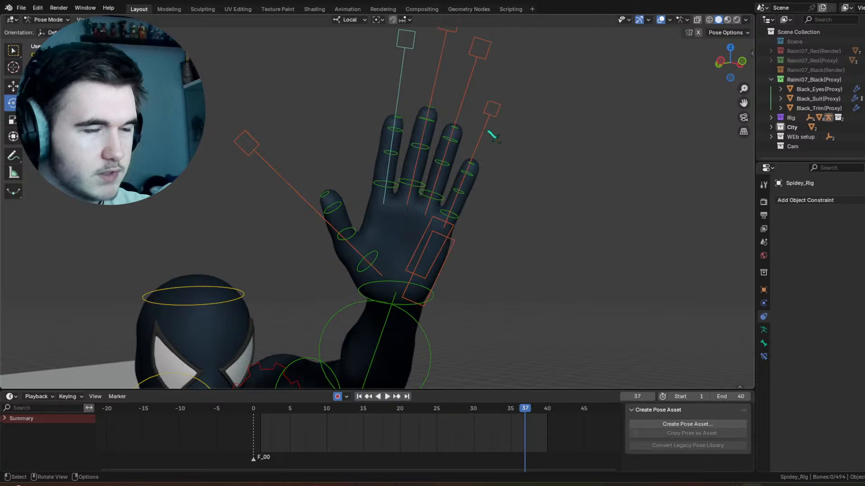
Step: Scale the raised hand's four finger controls to 0.413 and rotate them about 116° around local X to form a fist
{"action": "left_click", "coordinate": [490, 134]}
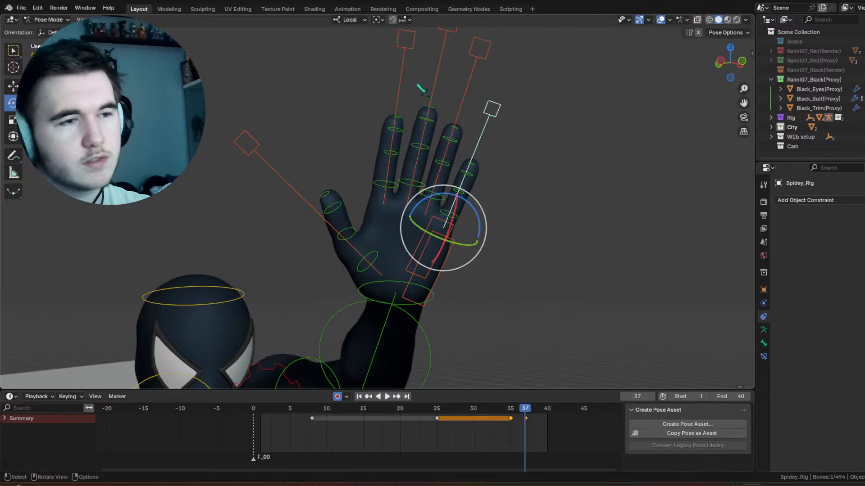
{"action": "key", "text": "ctrl+z"}
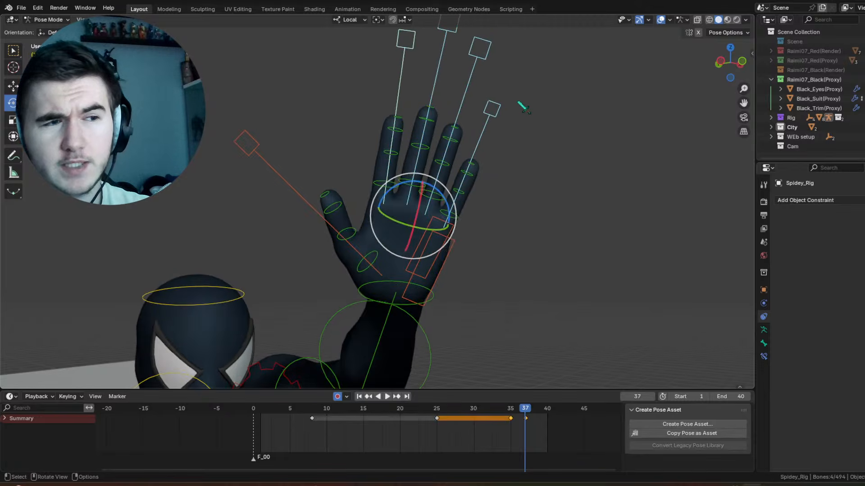
{"action": "key", "text": "s"}
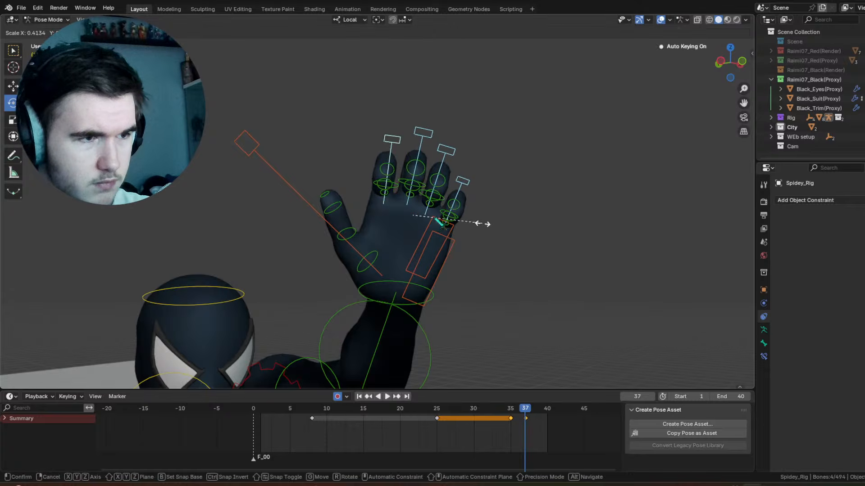
{"action": "left_click", "coordinate": [484, 224]}
{"action": "key", "text": "r"}
{"action": "key", "text": "x"}
{"action": "key", "text": "x"}
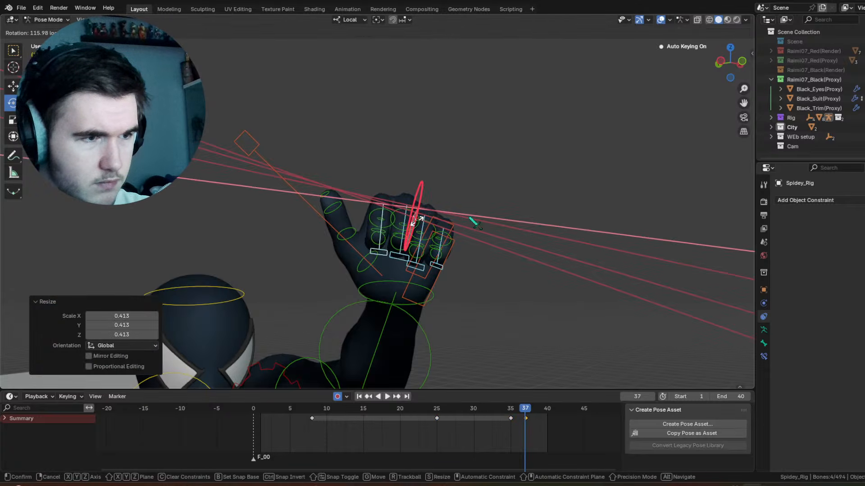
{"action": "left_click", "coordinate": [470, 219]}
Step: Rotate the raised hand's palm control with a trackball rotation of 8.02° and -16°, a 12.7° view rotation and another trackball turn
{"action": "middle_click_drag", "start_coordinate": [470, 219], "coordinate": [560, 156]}
{"action": "left_click", "coordinate": [490, 197]}
{"action": "middle_click_drag", "start_coordinate": [490, 197], "coordinate": [480, 243]}
{"action": "left_click", "coordinate": [494, 218]}
{"action": "key", "text": "r"}
{"action": "key", "text": "r"}
{"action": "left_click", "coordinate": [479, 272]}
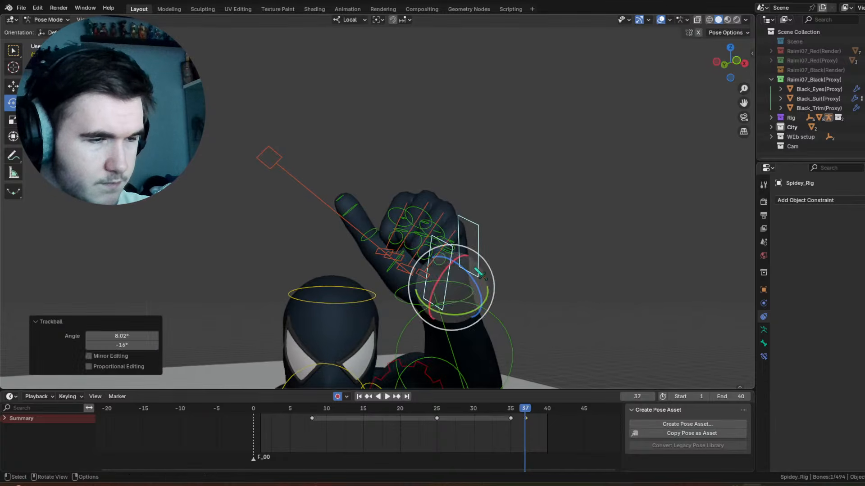
{"action": "key", "text": "r"}
{"action": "left_click", "coordinate": [488, 269]}
{"action": "key", "text": "r"}
{"action": "key", "text": "r"}
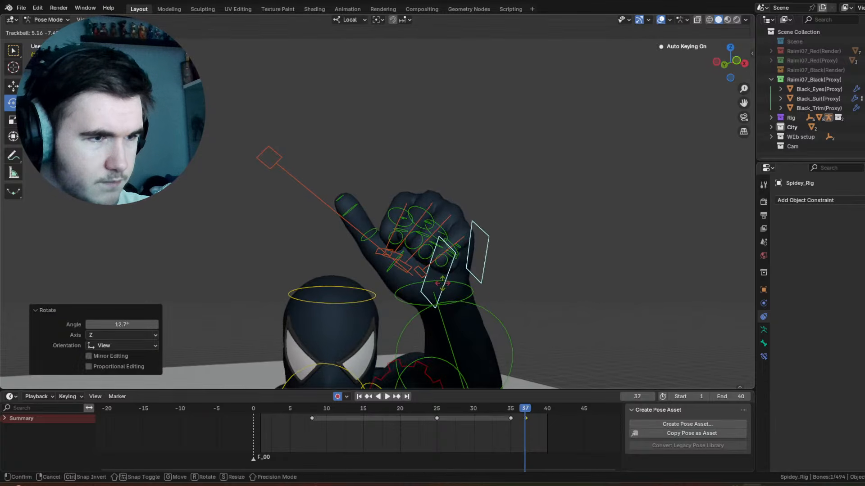
{"action": "left_click", "coordinate": [442, 283]}
Step: Scale the raised hand's thumb control to 0.594 to fold the thumb in at frame 37
{"action": "left_click", "coordinate": [325, 201]}
{"action": "middle_click_drag", "start_coordinate": [407, 234], "coordinate": [424, 224]}
{"action": "key", "text": "s"}
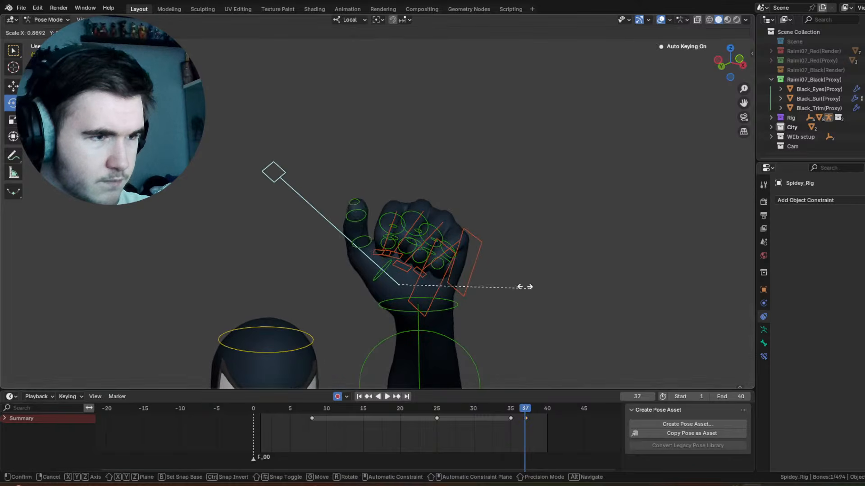
{"action": "left_click", "coordinate": [485, 265]}
Step: Hide the overlays, then scrub and play back the frames leading to 37 to check the fist motion
{"action": "scroll", "coordinate": [504, 204], "scroll_direction": "down", "scroll_amount": 2}
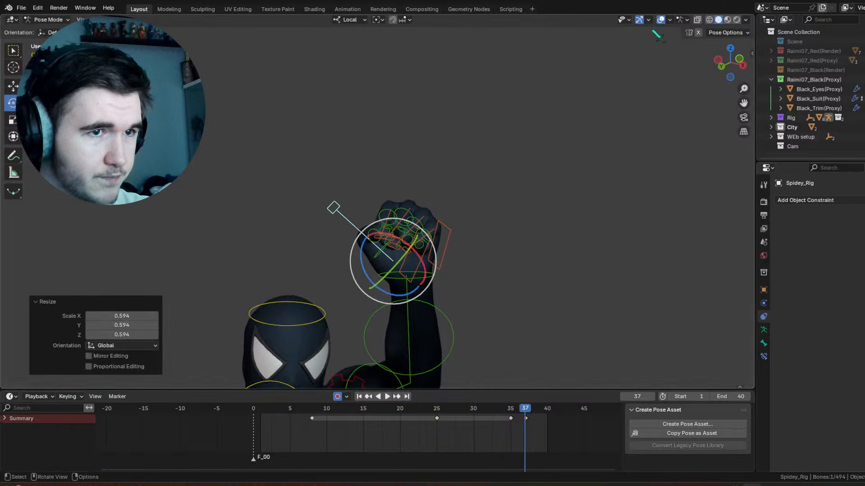
{"action": "left_click", "coordinate": [660, 19]}
{"action": "middle_click_drag", "start_coordinate": [541, 222], "coordinate": [508, 234]}
{"action": "left_click_drag", "start_coordinate": [518, 421], "coordinate": [488, 250]}
{"action": "scroll", "coordinate": [509, 257], "scroll_direction": "down", "scroll_amount": 3}
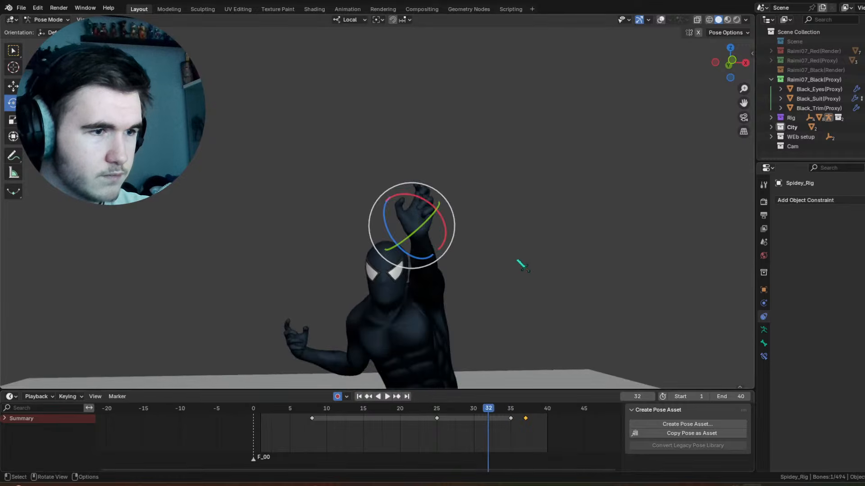
{"action": "middle_click_drag", "start_coordinate": [517, 259], "coordinate": [514, 151], "text": "shift"}
{"action": "key", "text": "space"}
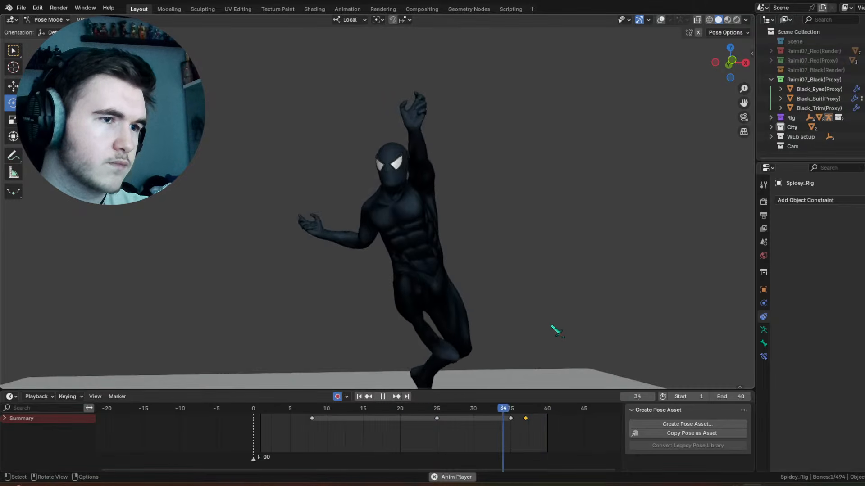
{"action": "mouse_move", "coordinate": [512, 410]}
{"action": "left_mouse_down"}
{"action": "mouse_move", "coordinate": [483, 410]}
{"action": "mouse_move", "coordinate": [495, 410]}
{"action": "left_mouse_up"}
Step: Show the overlays and select the raised left hand's finger controls without the wrist control
{"action": "left_click", "coordinate": [660, 20]}
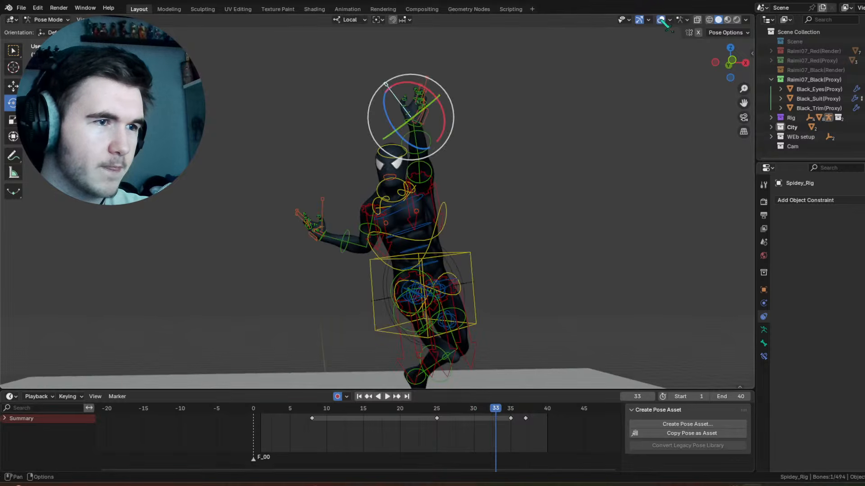
{"action": "left_click_drag", "start_coordinate": [512, 116], "coordinate": [366, 77]}
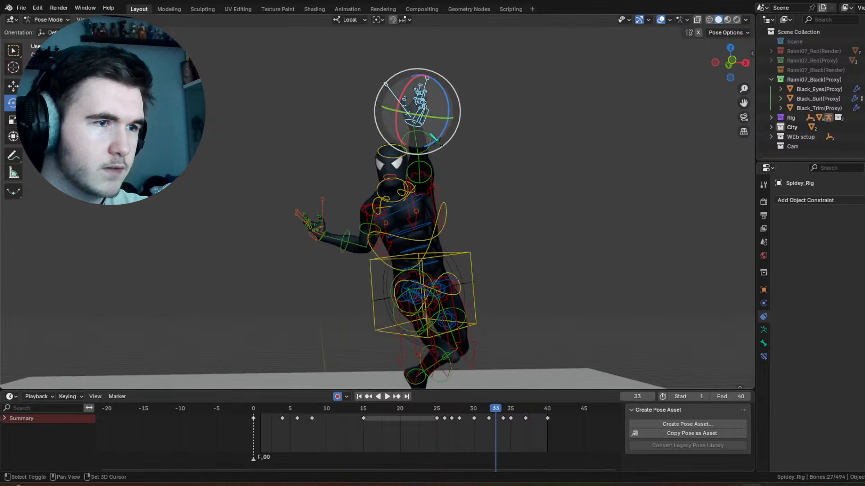
{"action": "scroll", "coordinate": [497, 113], "scroll_direction": "up", "scroll_amount": 6}
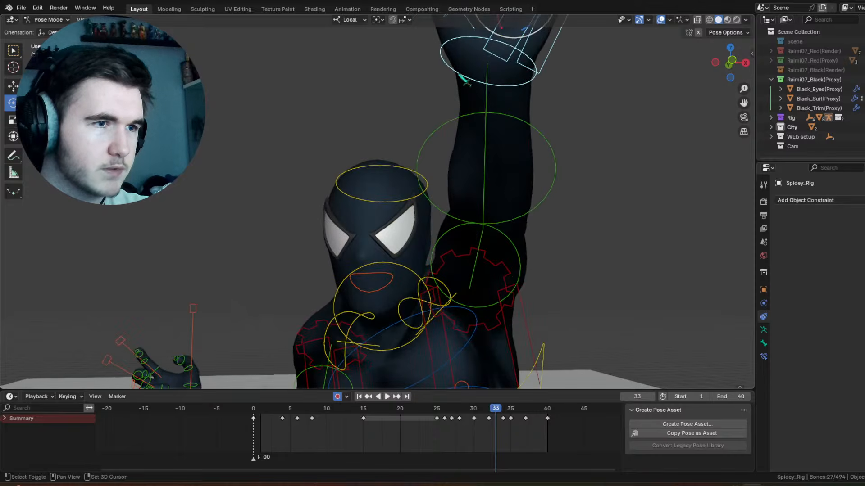
{"action": "left_click", "coordinate": [464, 80], "text": "shift"}
{"action": "scroll", "coordinate": [464, 81], "scroll_direction": "down", "scroll_amount": 8}
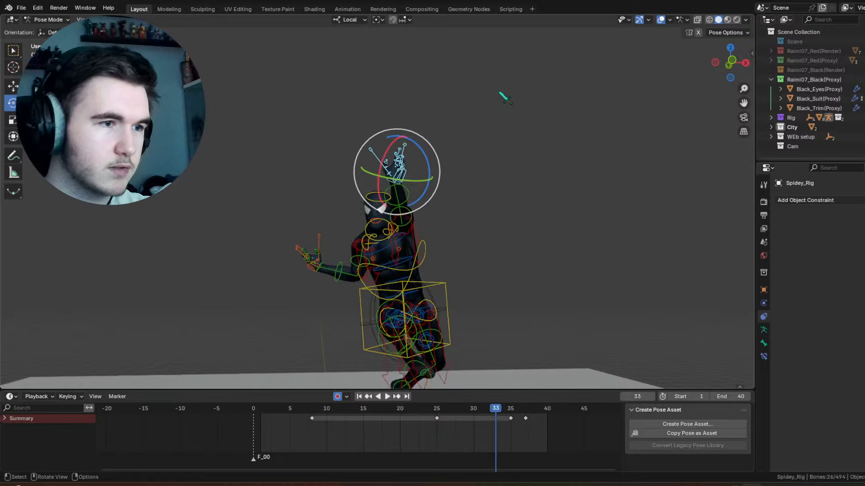
{"action": "scroll", "coordinate": [502, 96], "scroll_direction": "up", "scroll_amount": 6}
Step: Hide the overlays and duplicate the finger controls' keyframe from frame 37 to frame 27
{"action": "left_click", "coordinate": [661, 20]}
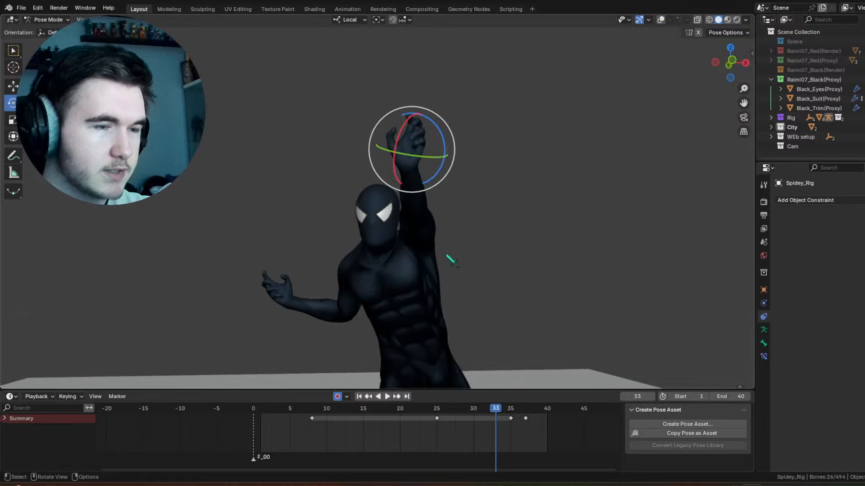
{"action": "left_click_drag", "start_coordinate": [495, 408], "coordinate": [451, 428]}
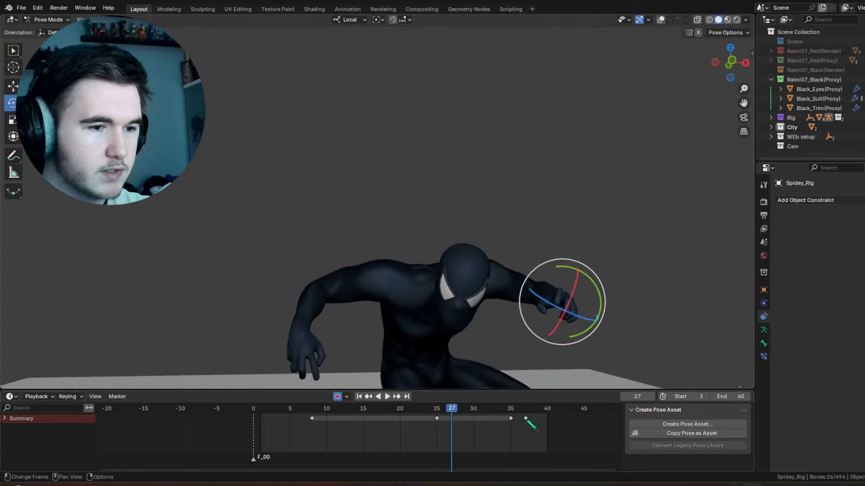
{"action": "right_click", "coordinate": [532, 425]}
{"action": "left_click", "coordinate": [484, 410]}
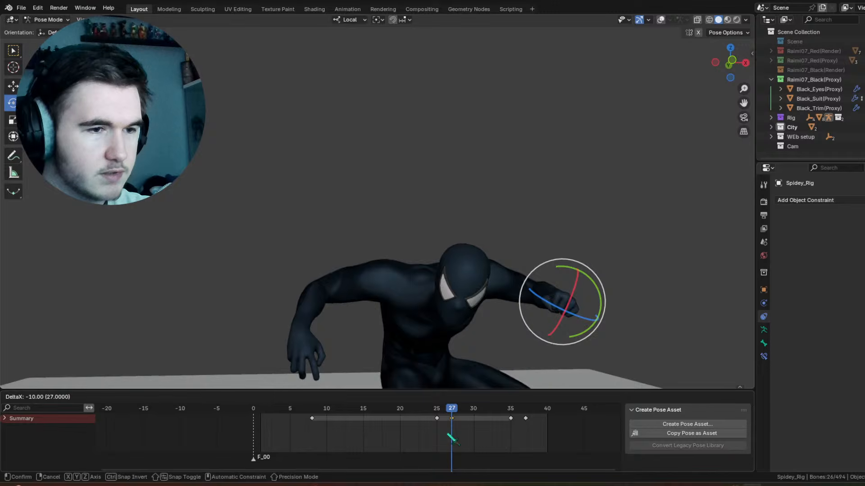
{"action": "left_click", "coordinate": [451, 438]}
Step: Play the animation to frame 32 and insert a keyframe there for the selected finger controls
{"action": "key", "text": "space"}
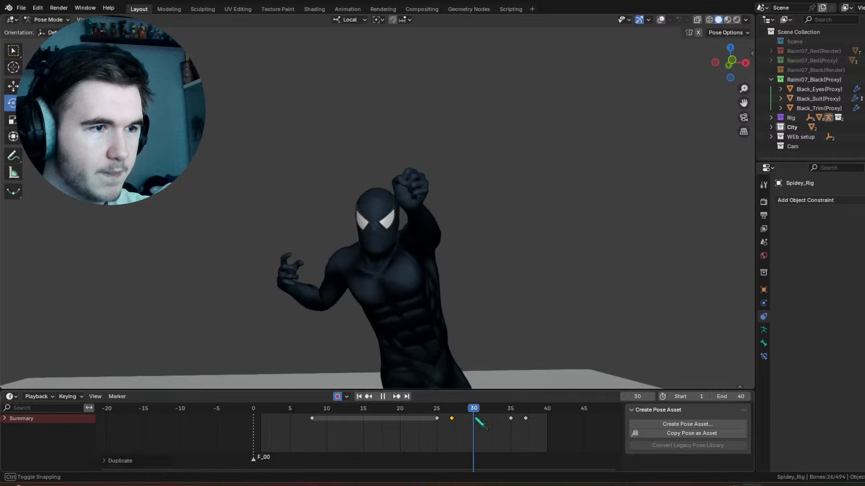
{"action": "key", "text": "space"}
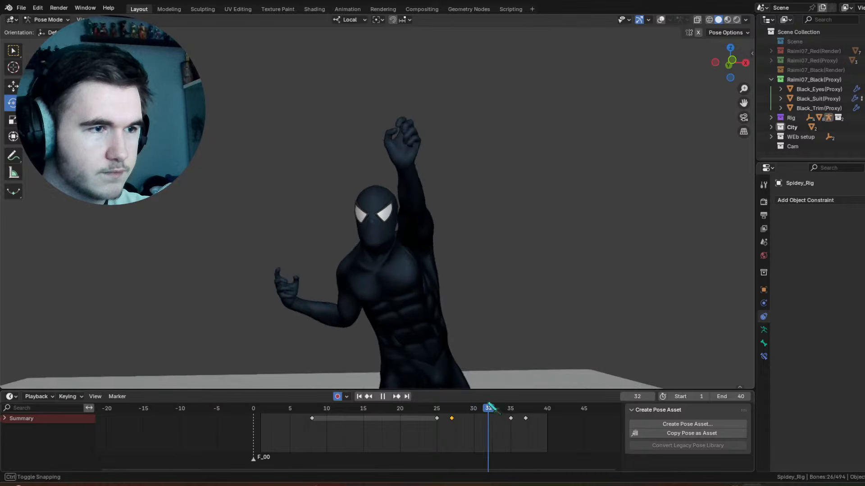
{"action": "right_click", "coordinate": [493, 269]}
{"action": "left_click", "coordinate": [483, 237]}
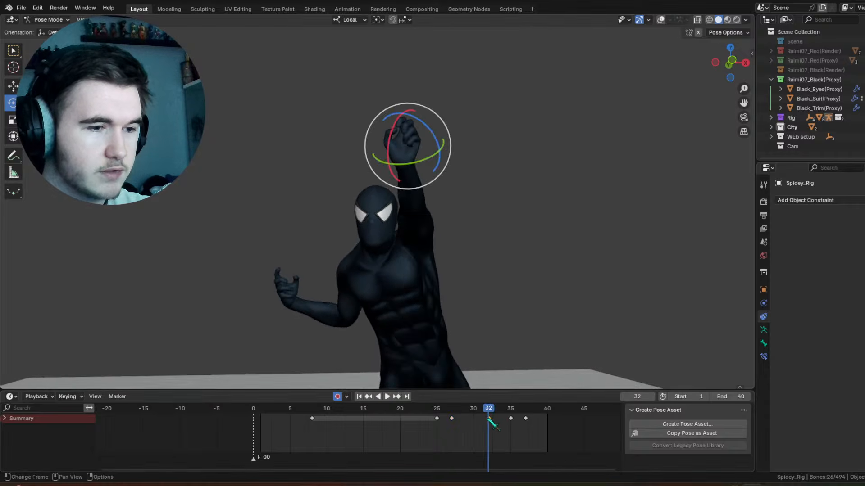
Step: Move the finger controls' keyframe from frame 32 to frame 29, playing back to check the timing
{"action": "left_click_drag", "start_coordinate": [492, 422], "coordinate": [468, 427]}
{"action": "left_click", "coordinate": [464, 421]}
{"action": "key", "text": "space"}
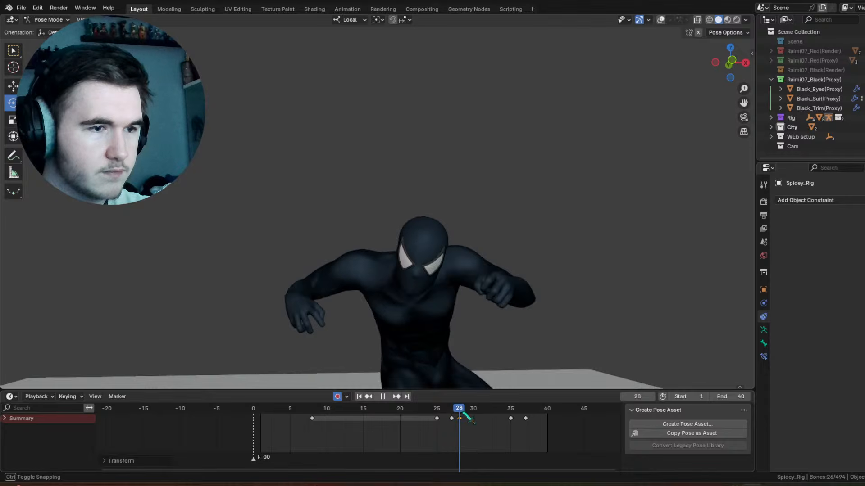
{"action": "left_click_drag", "start_coordinate": [465, 421], "coordinate": [467, 417]}
Step: Show the overlays at frame 30 and scale the raised hand's index finger control by 1.383 to extend the finger
{"action": "mouse_move", "coordinate": [467, 411]}
{"action": "left_mouse_down"}
{"action": "mouse_move", "coordinate": [455, 411]}
{"action": "mouse_move", "coordinate": [481, 420]}
{"action": "left_mouse_up"}
{"action": "scroll", "coordinate": [585, 67], "scroll_direction": "up", "scroll_amount": 2}
{"action": "left_click", "coordinate": [660, 20]}
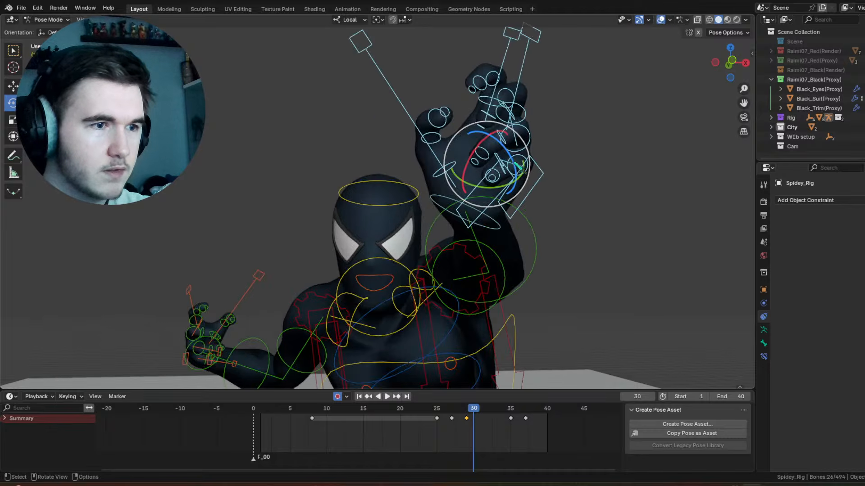
{"action": "left_click", "coordinate": [512, 71]}
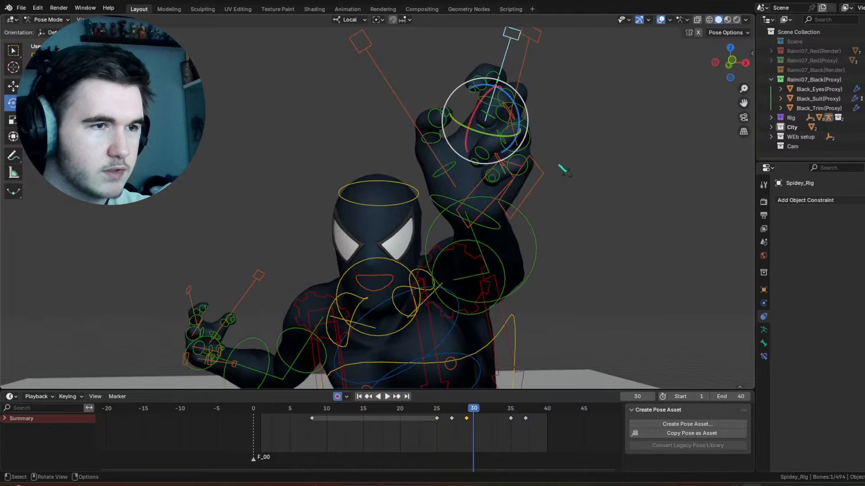
{"action": "key", "text": "s"}
{"action": "left_click", "coordinate": [585, 174]}
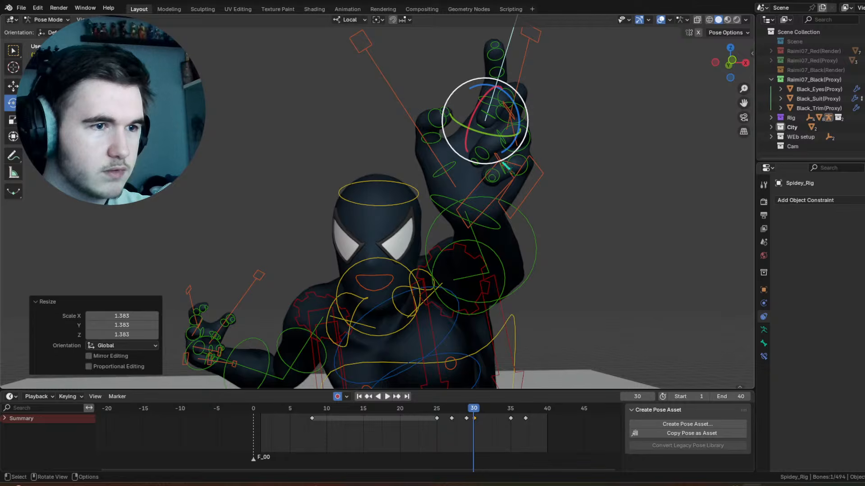
Step: Trackball-rotate the raised hand's little finger control outward and scale up its thumb control to extend the thumb at frame 30
{"action": "left_click", "coordinate": [506, 167]}
{"action": "key", "text": "r"}
{"action": "key", "text": "r"}
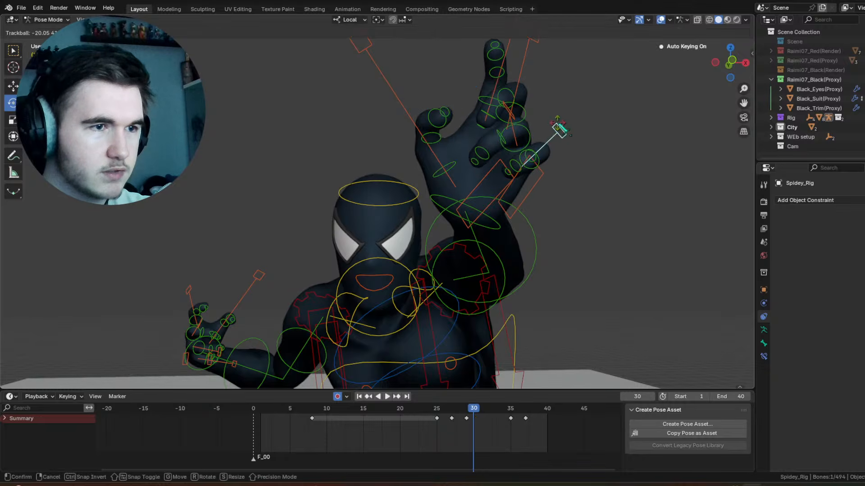
{"action": "left_click", "coordinate": [560, 130]}
{"action": "left_click", "coordinate": [450, 180]}
{"action": "key", "text": "s"}
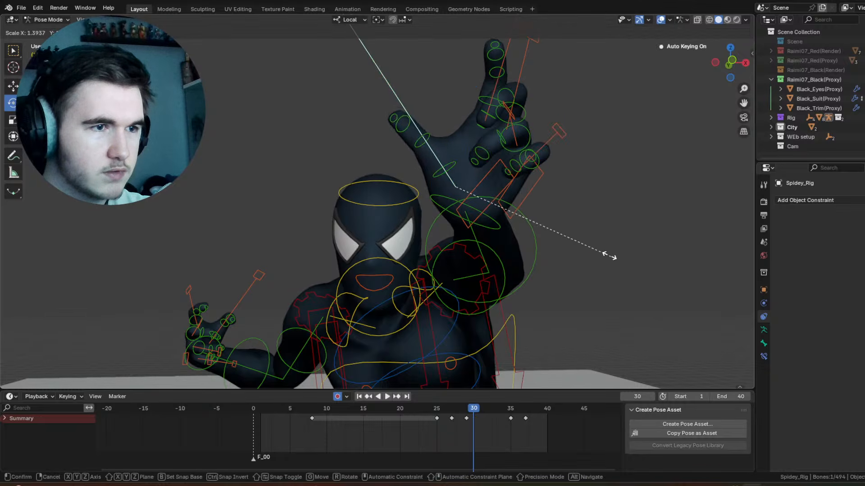
{"action": "left_click", "coordinate": [602, 250]}
Step: Rotate the raised hand's middle finger control 51.7° about local X at frame 30
{"action": "left_click", "coordinate": [542, 110]}
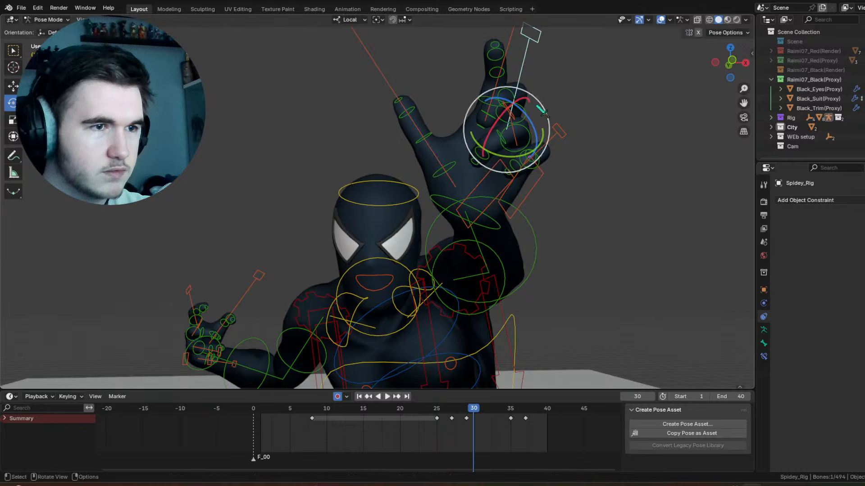
{"action": "left_click_drag", "start_coordinate": [507, 112], "coordinate": [476, 126]}
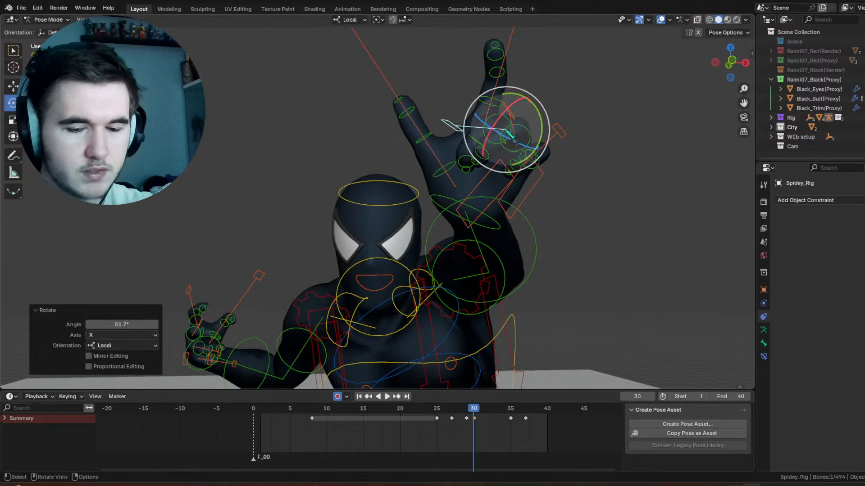
{"action": "scroll", "coordinate": [510, 134], "scroll_direction": "up", "scroll_amount": 3}
{"action": "middle_click_drag", "start_coordinate": [512, 138], "coordinate": [380, 238]}
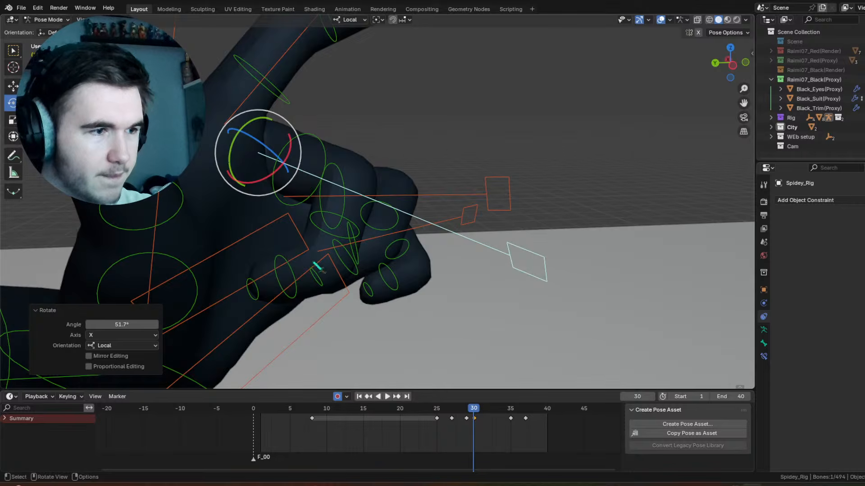
Step: Rotate a segment of the raised hand's middle finger 54.4° about local X at frame 30 to curl it
{"action": "left_click", "coordinate": [297, 281]}
{"action": "left_click_drag", "start_coordinate": [337, 288], "coordinate": [343, 229]}
{"action": "left_click", "coordinate": [372, 201]}
{"action": "left_click", "coordinate": [358, 228]}
{"action": "middle_click_drag", "start_coordinate": [387, 246], "coordinate": [346, 242]}
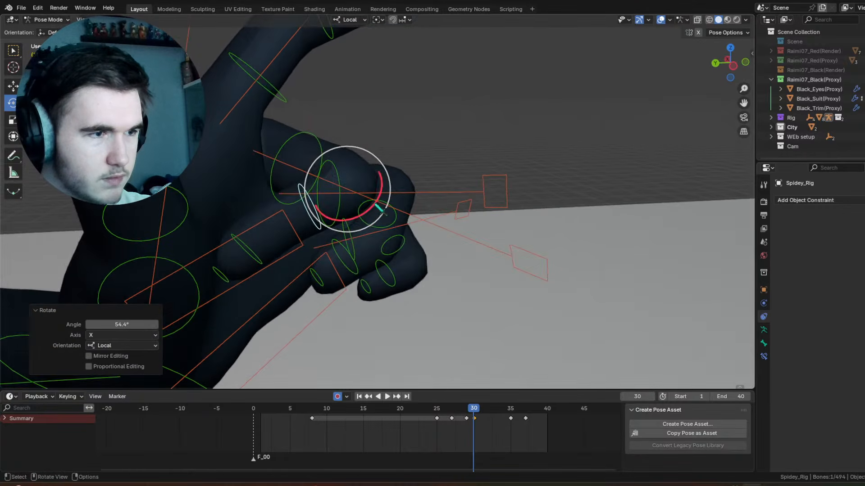
{"action": "middle_click_drag", "start_coordinate": [404, 248], "coordinate": [410, 224]}
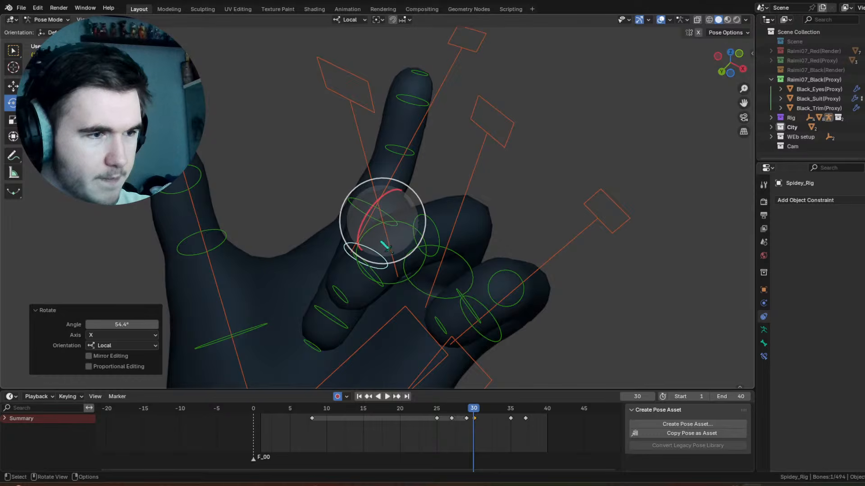
Step: Rotate the outer segment of the raised hand's ring finger -66.3° about local X at frame 30
{"action": "left_click", "coordinate": [375, 260]}
{"action": "left_click", "coordinate": [379, 268]}
{"action": "left_click", "coordinate": [397, 219]}
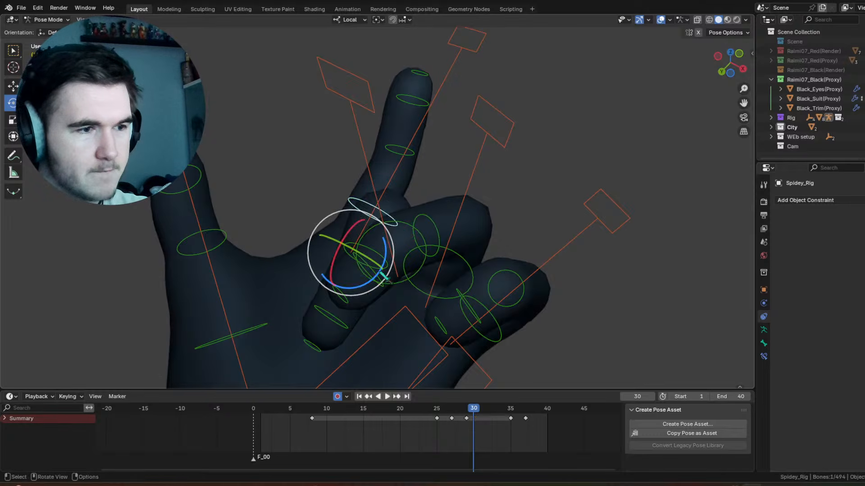
{"action": "left_click", "coordinate": [384, 275]}
{"action": "left_click", "coordinate": [379, 274]}
{"action": "left_click_drag", "start_coordinate": [390, 225], "coordinate": [432, 216]}
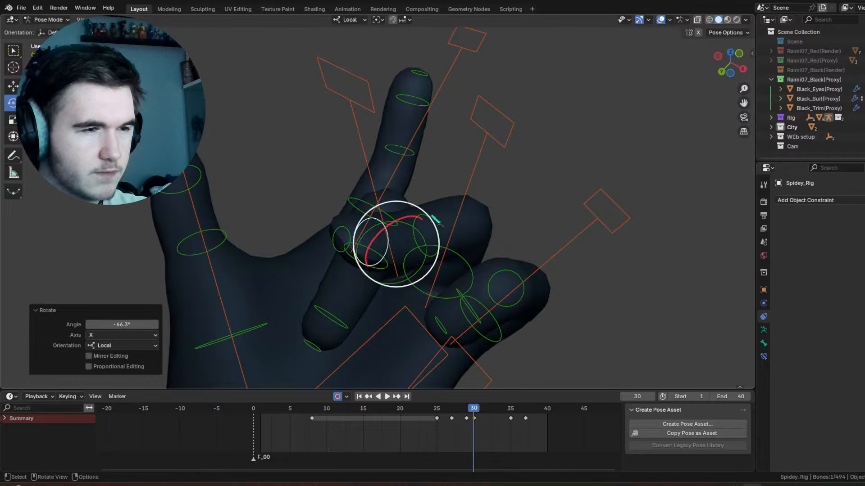
Step: Rotate the ring finger's main control 15.7° about local X and scale it down to curl the finger
{"action": "left_click", "coordinate": [449, 258]}
{"action": "mouse_move", "coordinate": [426, 288]}
{"action": "left_mouse_down"}
{"action": "mouse_move", "coordinate": [410, 297]}
{"action": "mouse_move", "coordinate": [421, 289]}
{"action": "left_mouse_up"}
{"action": "key", "text": "s"}
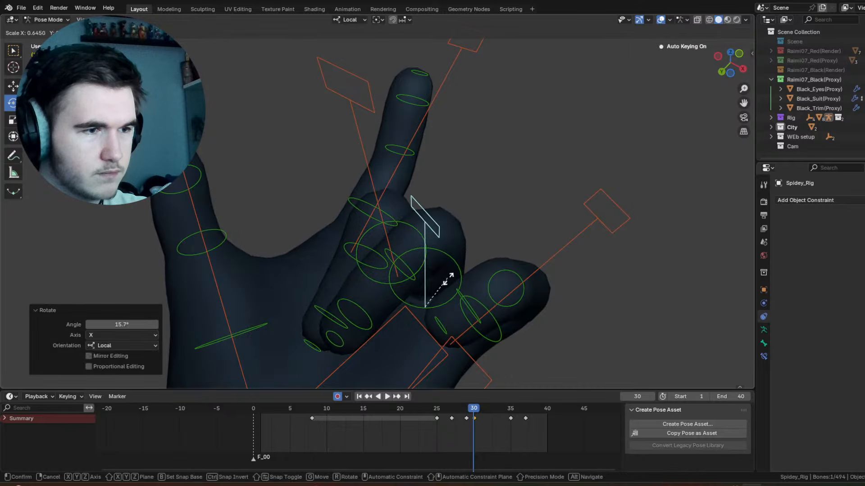
{"action": "left_click", "coordinate": [443, 285]}
{"action": "middle_click_drag", "start_coordinate": [443, 285], "coordinate": [395, 239]}
Step: Rotate the curled ring finger's outer segment -30.2° about local X
{"action": "left_click", "coordinate": [393, 252]}
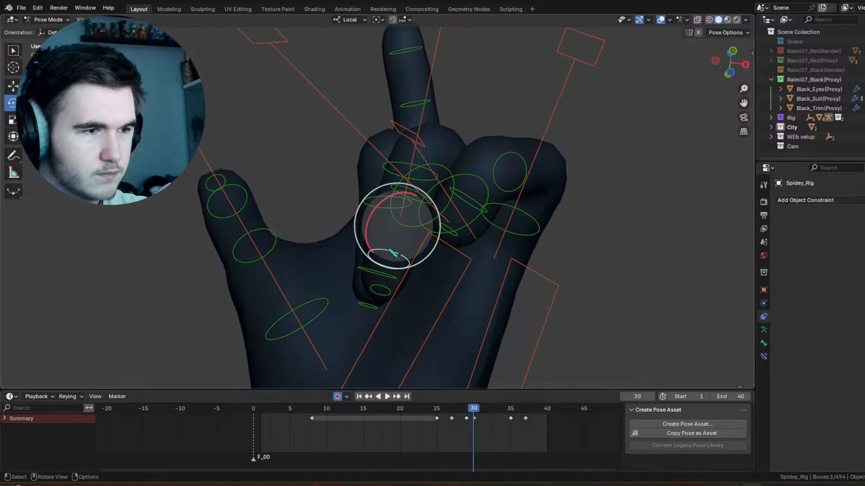
{"action": "left_click_drag", "start_coordinate": [384, 220], "coordinate": [453, 181]}
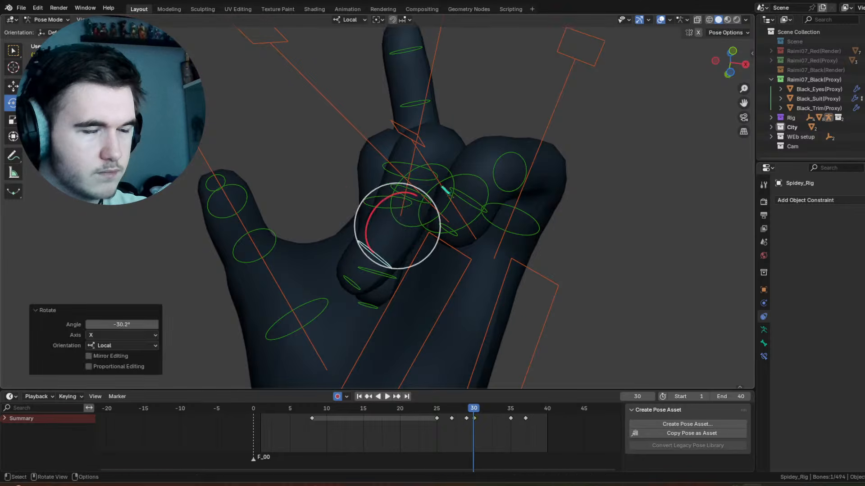
{"action": "middle_click_drag", "start_coordinate": [452, 180], "coordinate": [457, 218]}
Step: Adjust the ring finger's base rotation and rotate its middle segment 21.9° about local X at frame 30
{"action": "left_click", "coordinate": [469, 199]}
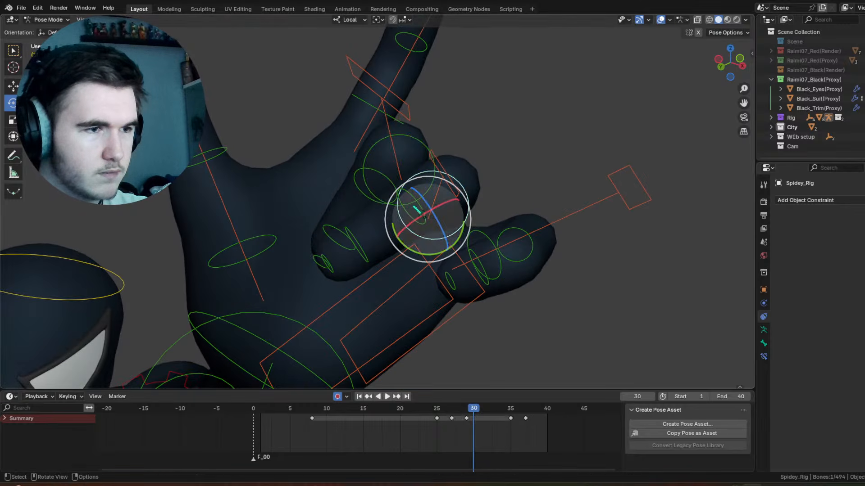
{"action": "left_click_drag", "start_coordinate": [453, 183], "coordinate": [437, 190]}
{"action": "middle_click_drag", "start_coordinate": [437, 191], "coordinate": [422, 238]}
{"action": "left_click", "coordinate": [407, 224]}
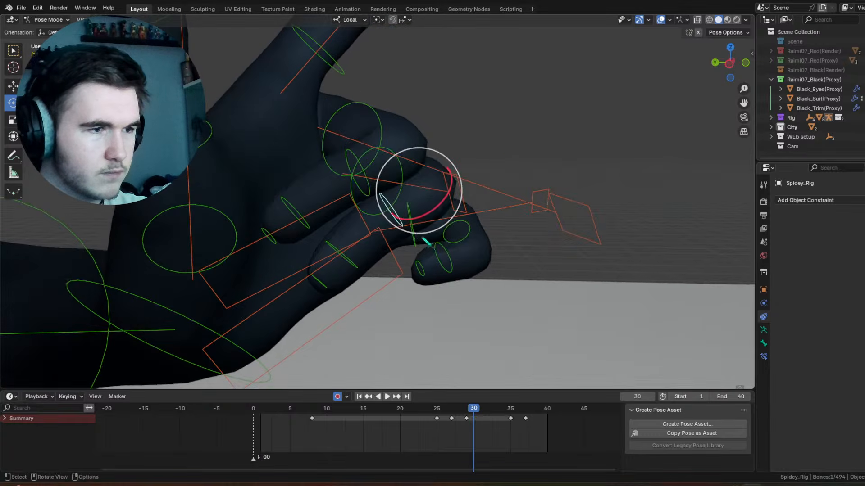
{"action": "left_click_drag", "start_coordinate": [430, 214], "coordinate": [414, 212]}
{"action": "middle_click_drag", "start_coordinate": [413, 210], "coordinate": [381, 196]}
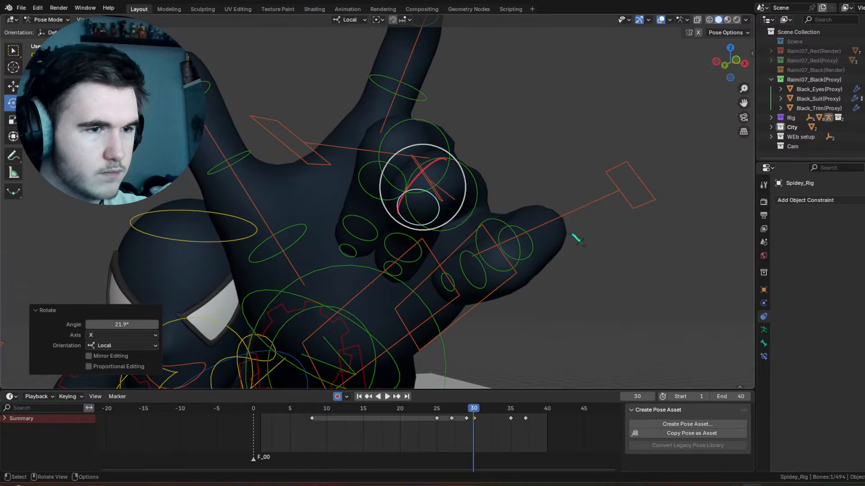
Step: Rotate the raised hand's little finger segment -52.6° about local X at frame 30
{"action": "left_click", "coordinate": [564, 224]}
{"action": "left_click_drag", "start_coordinate": [495, 243], "coordinate": [482, 225]}
{"action": "left_click", "coordinate": [476, 220]}
{"action": "middle_click_drag", "start_coordinate": [570, 262], "coordinate": [448, 123]}
{"action": "middle_click_drag", "start_coordinate": [477, 189], "coordinate": [445, 114]}
{"action": "left_click_drag", "start_coordinate": [445, 113], "coordinate": [470, 142]}
{"action": "middle_click_drag", "start_coordinate": [469, 142], "coordinate": [419, 118]}
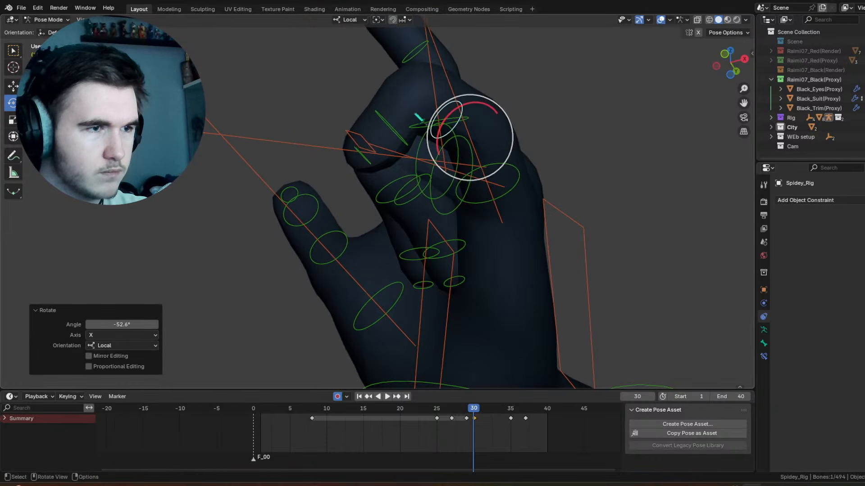
Step: Rotate the little finger's outer segment -57.4° about local X at frame 30
{"action": "key", "text": "alt+a"}
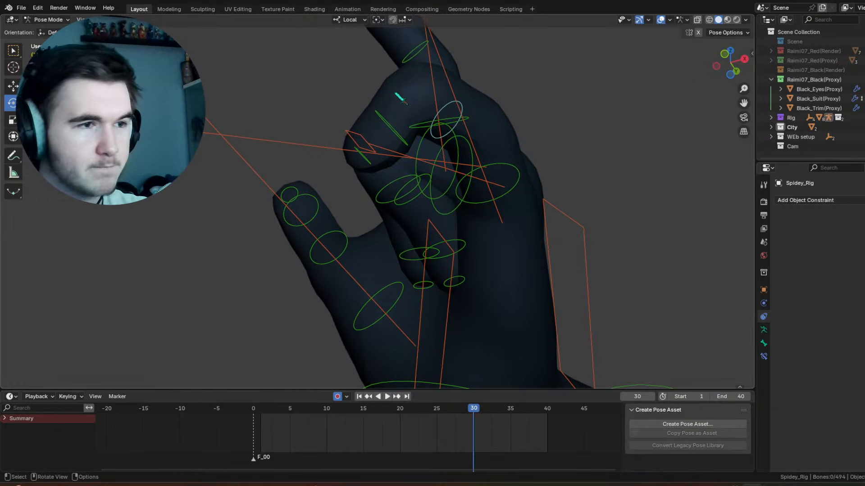
{"action": "left_click", "coordinate": [391, 120]}
{"action": "left_click_drag", "start_coordinate": [408, 75], "coordinate": [446, 77]}
{"action": "scroll", "coordinate": [417, 178], "scroll_direction": "down", "scroll_amount": 5}
{"action": "middle_click_drag", "start_coordinate": [415, 184], "coordinate": [513, 248]}
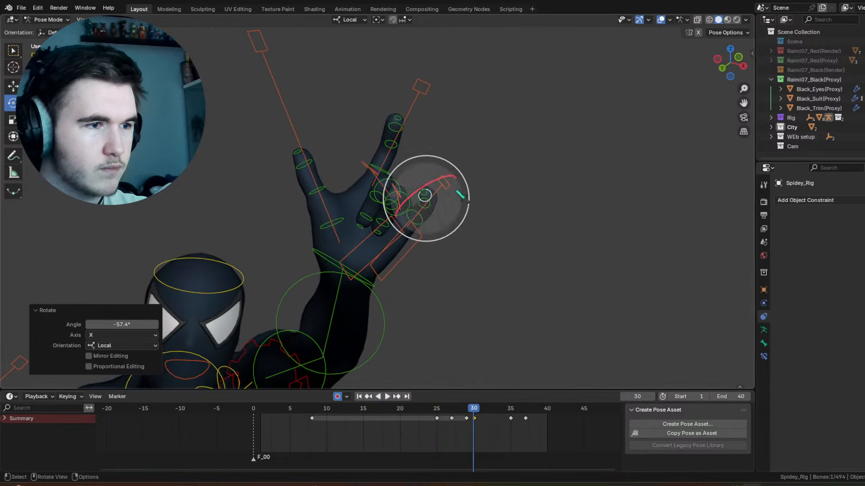
Step: Select the raised hand's finger controls without the wrist and duplicate their frame 30 keyframe to frame 33
{"action": "left_click_drag", "start_coordinate": [516, 249], "coordinate": [283, 81]}
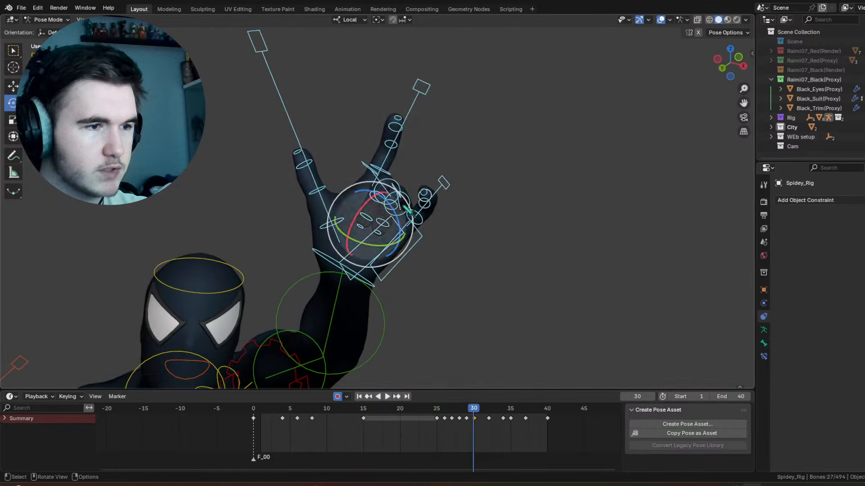
{"action": "left_click", "coordinate": [382, 291], "text": "shift"}
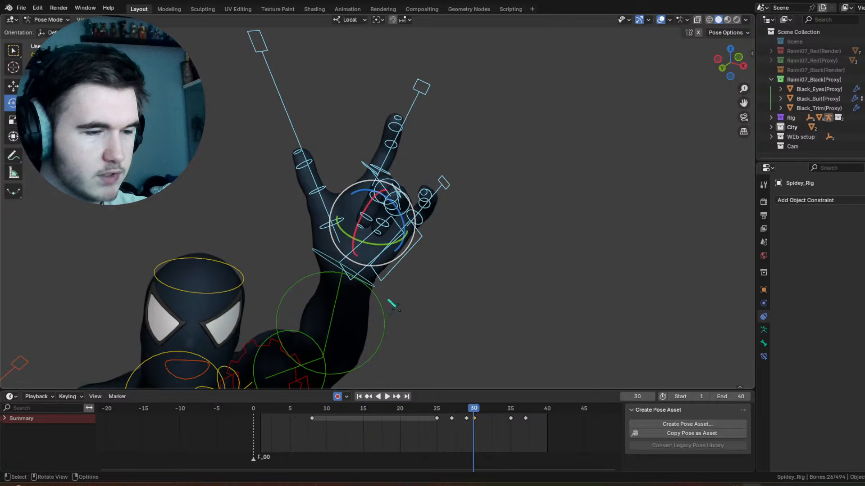
{"action": "mouse_move", "coordinate": [481, 415]}
{"action": "left_mouse_down"}
{"action": "mouse_move", "coordinate": [496, 418]}
{"action": "mouse_move", "coordinate": [488, 419]}
{"action": "left_mouse_up"}
{"action": "right_click", "coordinate": [484, 421]}
{"action": "left_click", "coordinate": [483, 420]}
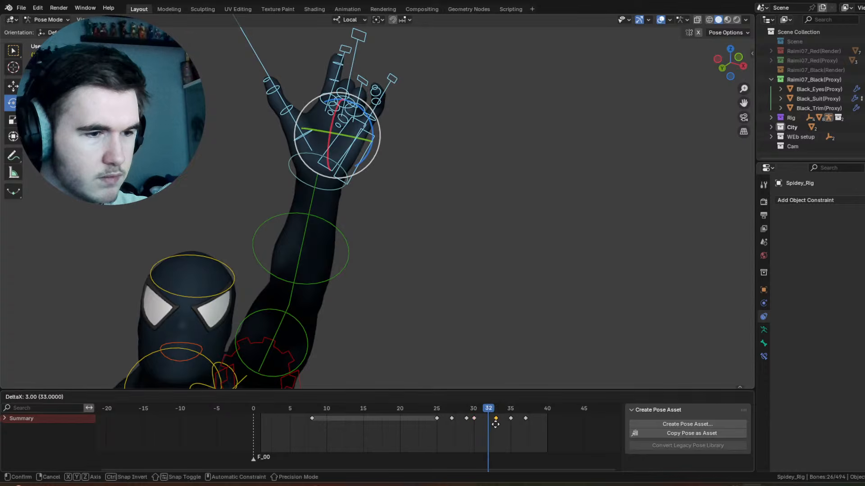
{"action": "left_click", "coordinate": [495, 424]}
Step: Play the animation with the overlays hidden to check the raised hand's finger motion
{"action": "key", "text": "space"}
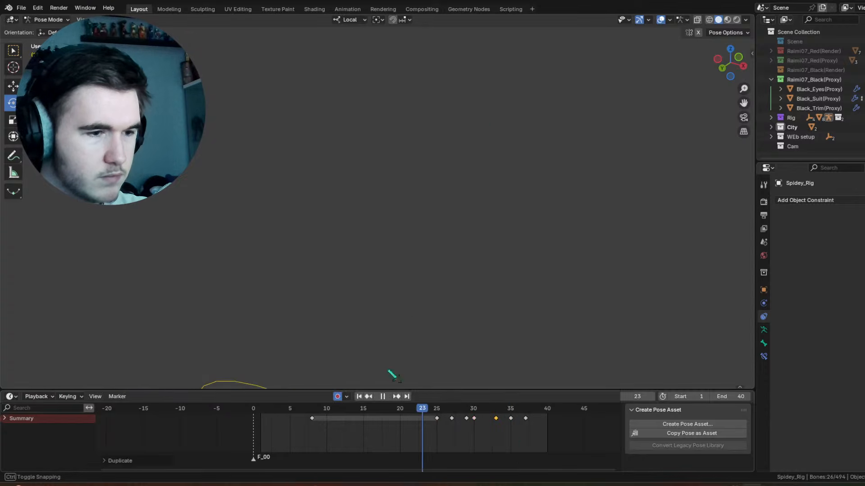
{"action": "key", "text": "space"}
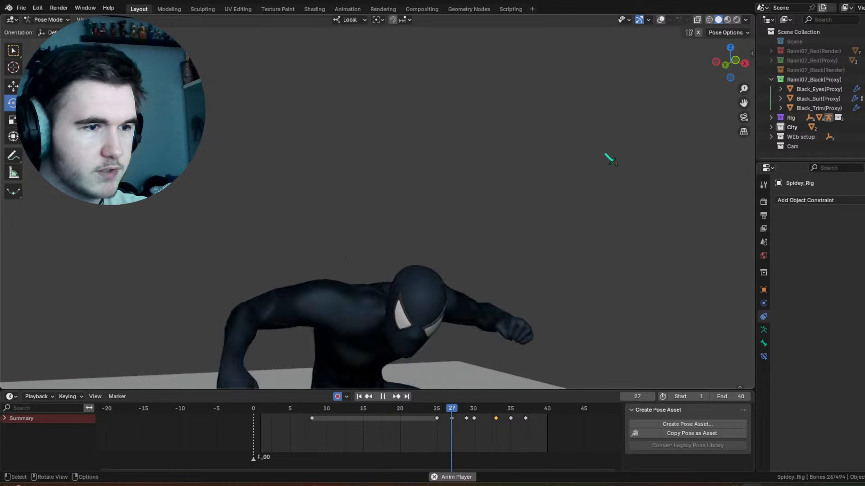
{"action": "key", "text": "space"}
Step: Go to frame 32 and show the overlays with the raised hand in close view
{"action": "scroll", "coordinate": [519, 402], "scroll_direction": "down", "scroll_amount": 1}
{"action": "left_click_drag", "start_coordinate": [459, 408], "coordinate": [480, 412]}
{"action": "scroll", "coordinate": [407, 153], "scroll_direction": "up", "scroll_amount": 4}
{"action": "middle_click_drag", "start_coordinate": [402, 140], "coordinate": [452, 234], "text": "shift"}
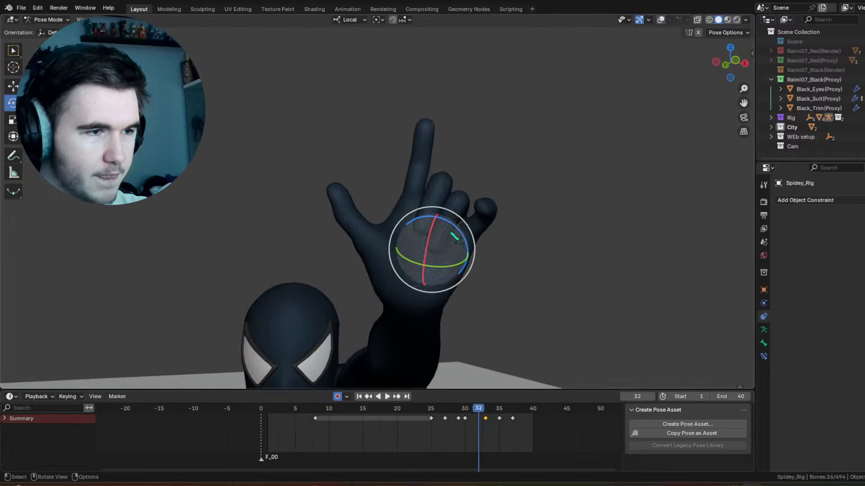
{"action": "left_click", "coordinate": [661, 19]}
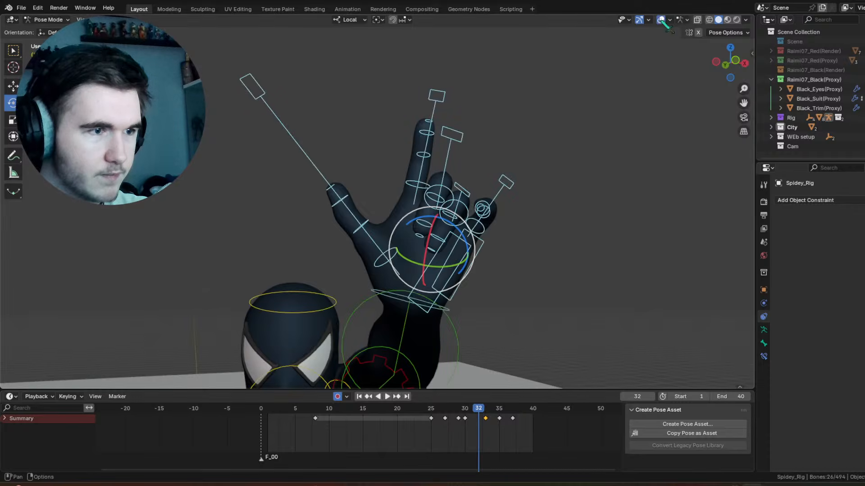
{"action": "left_click", "coordinate": [339, 197]}
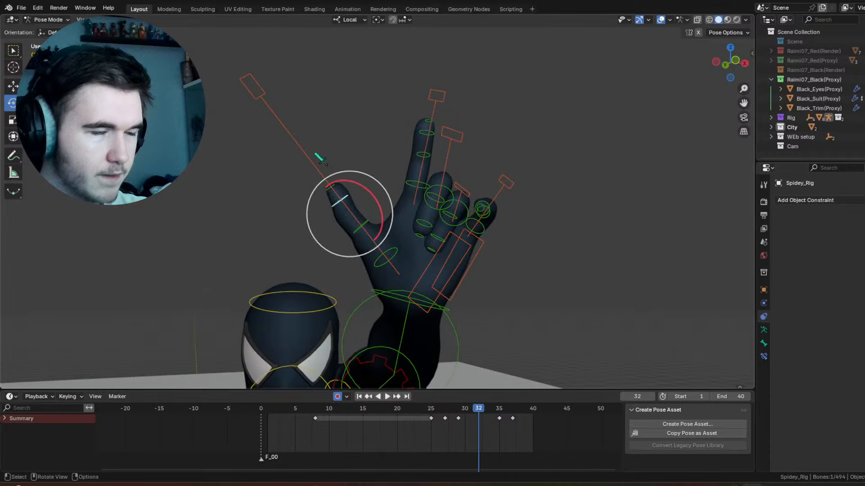
{"action": "left_click", "coordinate": [316, 155]}
{"action": "key", "text": "s"}
{"action": "right_click", "coordinate": [518, 232]}
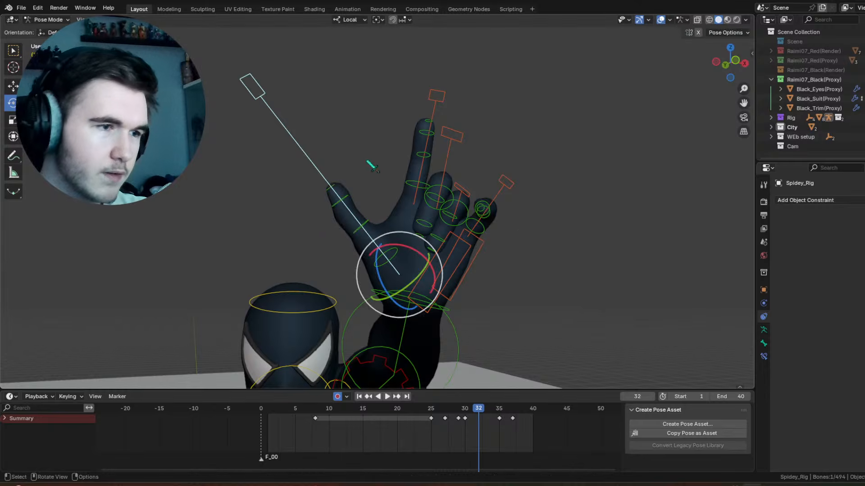
Step: Select the raised hand's thumb controls and clear their pose transforms at frame 32
{"action": "left_click_drag", "start_coordinate": [291, 167], "coordinate": [382, 246]}
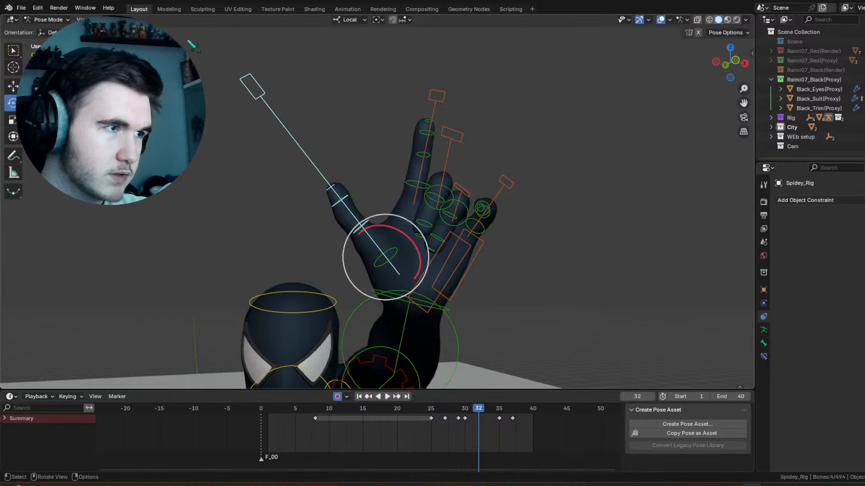
{"action": "left_click", "coordinate": [124, 20]}
{"action": "mouse_move", "coordinate": [193, 44]}
{"action": "left_click", "coordinate": [243, 40]}
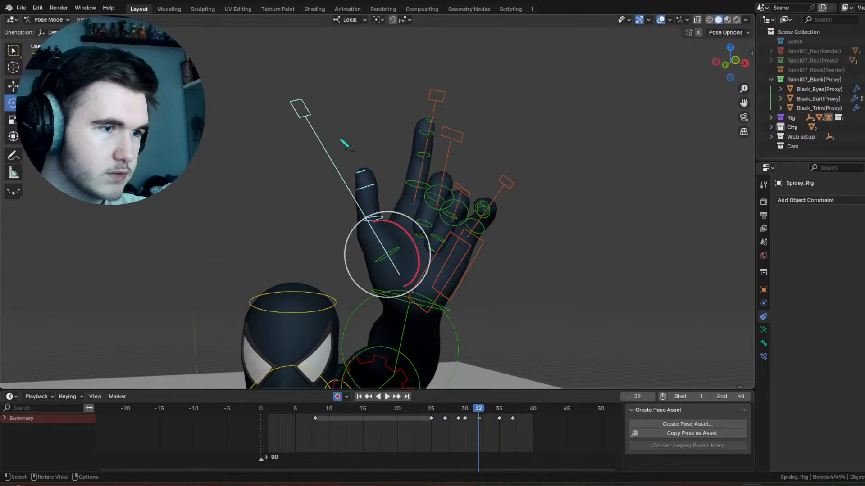
Step: Rotate the thumb's outer segment about its local X axis at frame 32 to bend the tip outward
{"action": "key", "text": "alt+a"}
{"action": "left_click", "coordinate": [378, 219]}
{"action": "key", "text": "r"}
{"action": "key", "text": "x"}
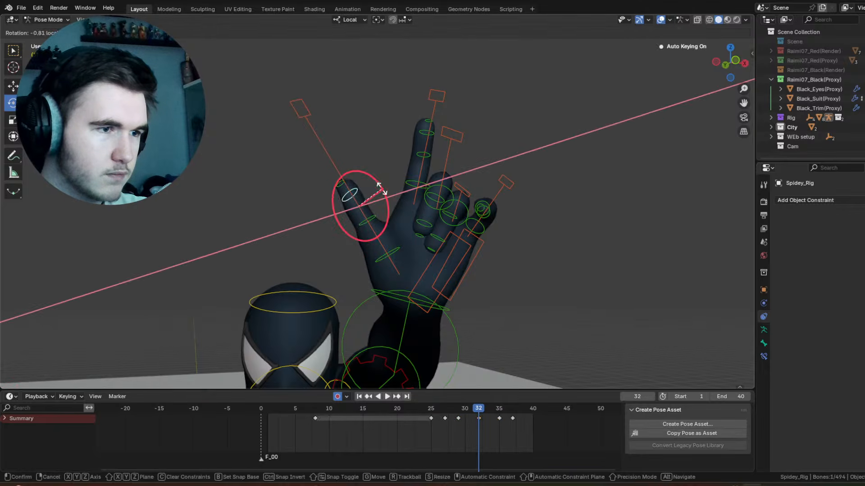
{"action": "left_click", "coordinate": [372, 175]}
{"action": "key", "text": "alt+a"}
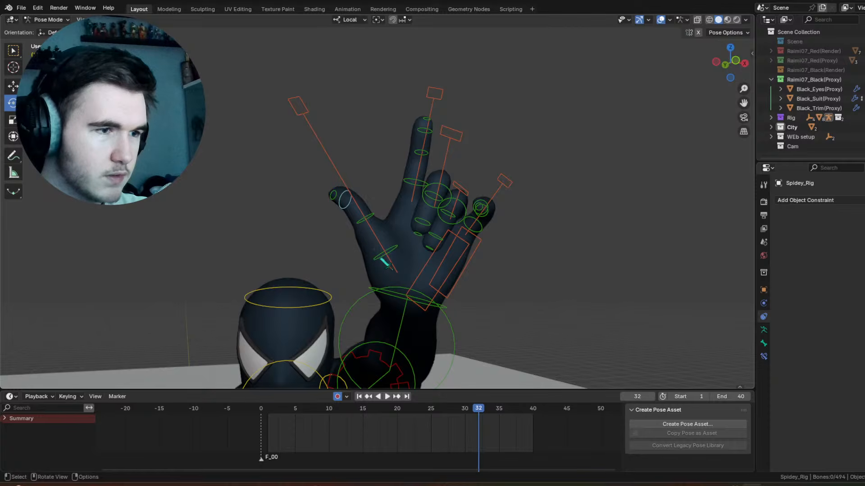
Step: Rotate the thumb's base segment -15.3° in the view plane, and refine it with a trackball rotation at frame 32
{"action": "left_click", "coordinate": [382, 259]}
{"action": "key", "text": "r"}
{"action": "left_click", "coordinate": [390, 259]}
{"action": "key", "text": "r"}
{"action": "key", "text": "r"}
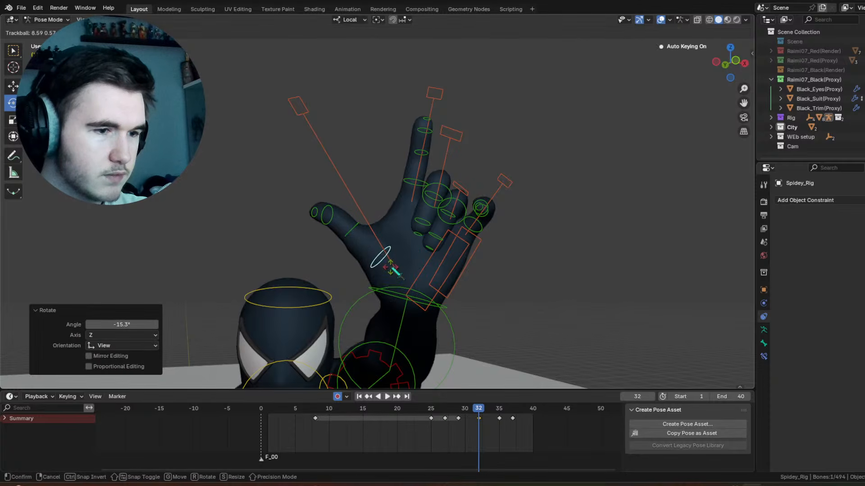
{"action": "left_click", "coordinate": [392, 268]}
Step: Scale up the raised hand's index finger control at frame 32 to straighten the finger
{"action": "left_click", "coordinate": [447, 164]}
{"action": "scroll", "coordinate": [462, 186], "scroll_direction": "up", "scroll_amount": 1}
{"action": "left_click", "coordinate": [440, 77]}
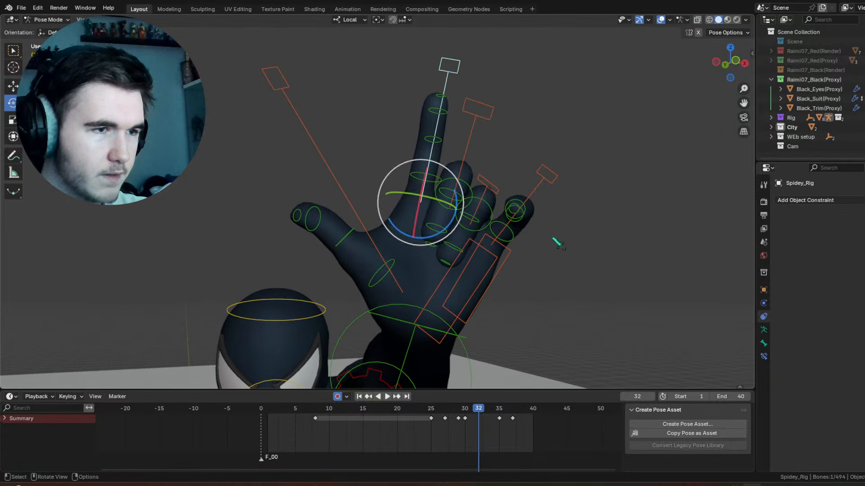
{"action": "key", "text": "s"}
{"action": "left_click", "coordinate": [567, 246]}
Step: Scale the little finger control by 1.577, fine-tune its scale, and rotate it -10.3° about local X at frame 32
{"action": "left_click", "coordinate": [548, 174]}
{"action": "key", "text": "s"}
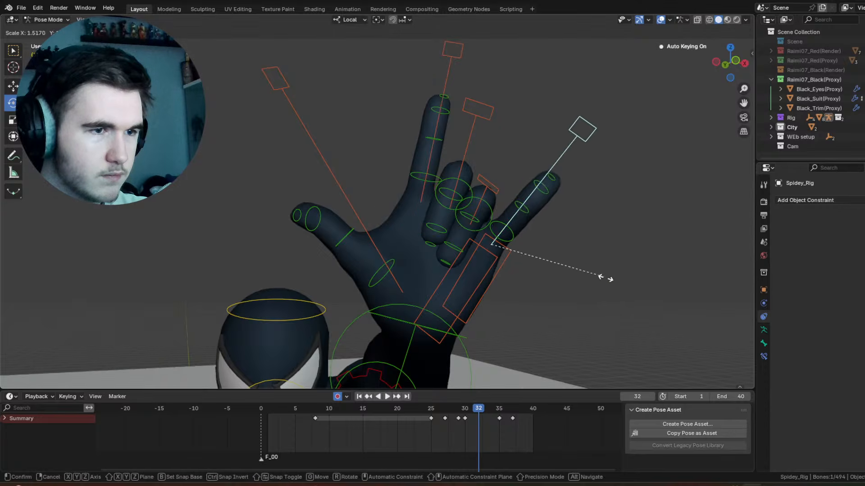
{"action": "left_click", "coordinate": [605, 278]}
{"action": "middle_click_drag", "start_coordinate": [605, 278], "coordinate": [667, 259]}
{"action": "key", "text": "s"}
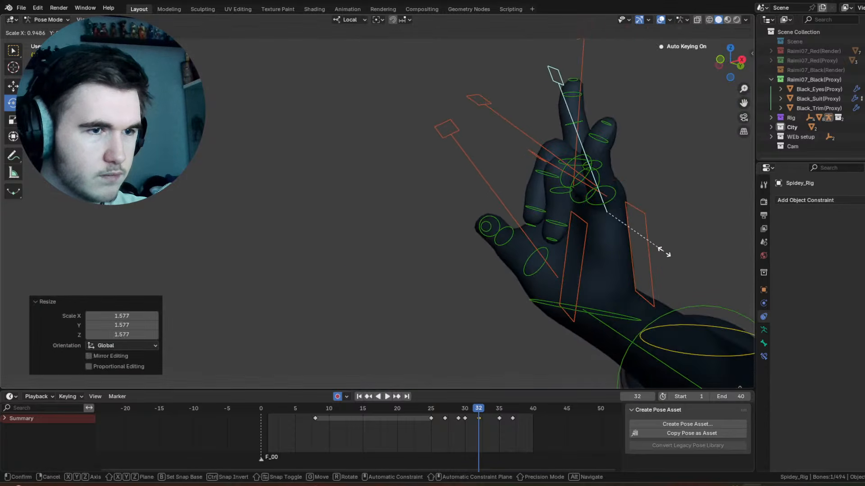
{"action": "left_click", "coordinate": [656, 247]}
{"action": "left_click_drag", "start_coordinate": [611, 184], "coordinate": [627, 187]}
Step: Play and scrub the animation around frames 29 to 35 with overlays hidden to review the web-shooting hand pose
{"action": "scroll", "coordinate": [426, 232], "scroll_direction": "down", "scroll_amount": 4}
{"action": "middle_click_drag", "start_coordinate": [421, 232], "coordinate": [489, 260]}
{"action": "key", "text": "space"}
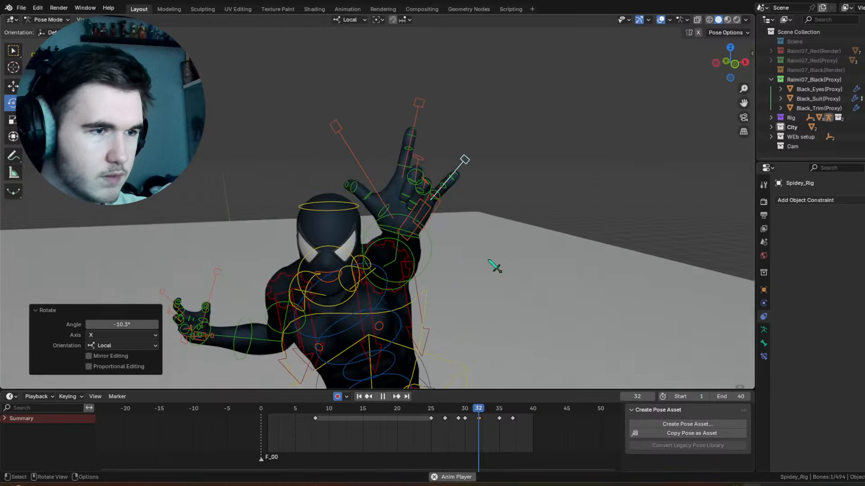
{"action": "key", "text": "shift+alt+z"}
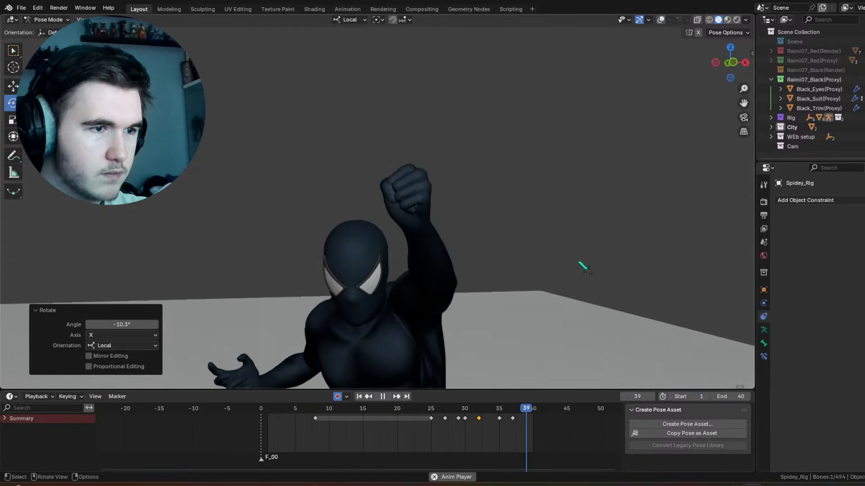
{"action": "middle_click_drag", "start_coordinate": [551, 309], "coordinate": [533, 314]}
{"action": "key", "text": "space"}
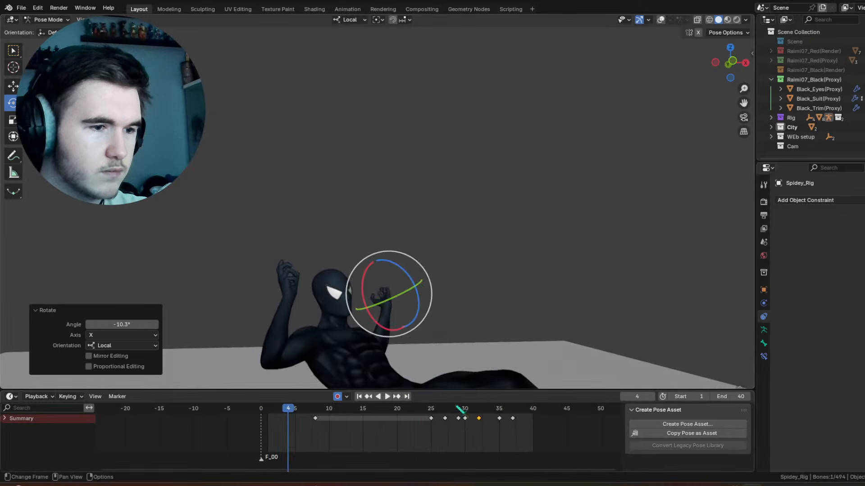
{"action": "mouse_move", "coordinate": [459, 409]}
{"action": "left_mouse_down"}
{"action": "mouse_move", "coordinate": [445, 410]}
{"action": "mouse_move", "coordinate": [466, 414]}
{"action": "left_mouse_up"}
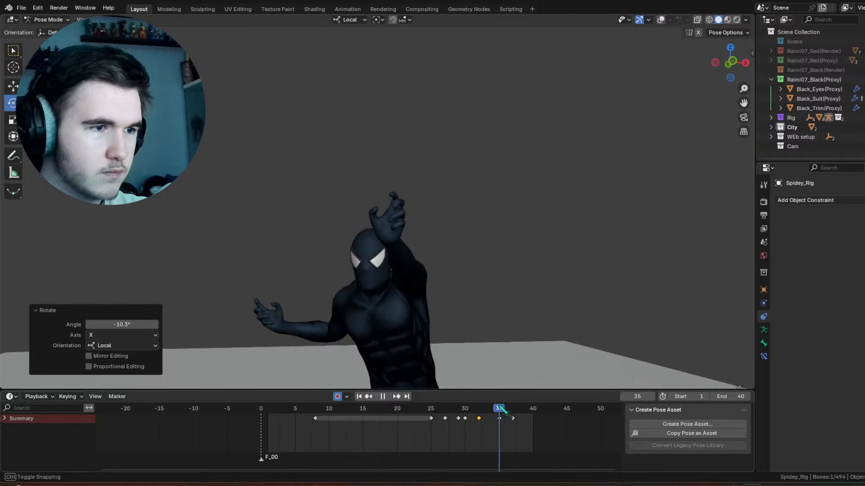
{"action": "mouse_move", "coordinate": [457, 408]}
{"action": "left_mouse_down"}
{"action": "mouse_move", "coordinate": [429, 409]}
{"action": "mouse_move", "coordinate": [512, 409]}
{"action": "mouse_move", "coordinate": [309, 409]}
{"action": "mouse_move", "coordinate": [463, 413]}
{"action": "left_mouse_up"}
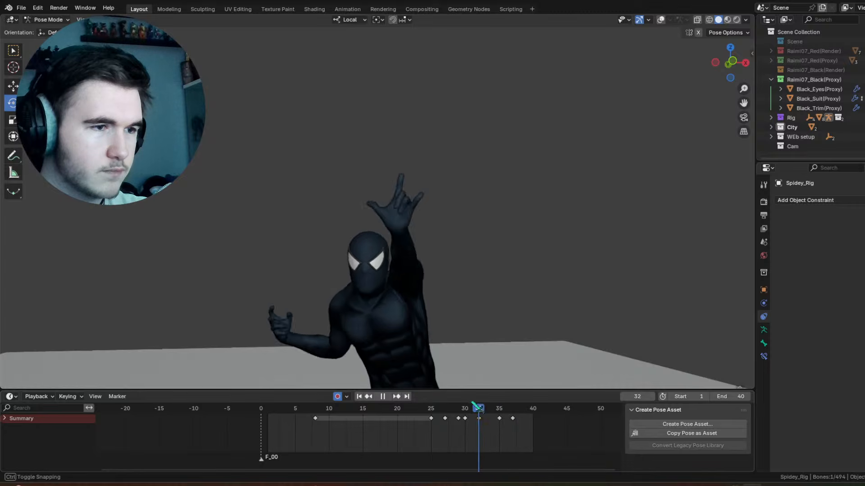
Step: Scale the raised hand's index finger control by 1.170 at frame 35
{"action": "left_click_drag", "start_coordinate": [476, 406], "coordinate": [455, 407]}
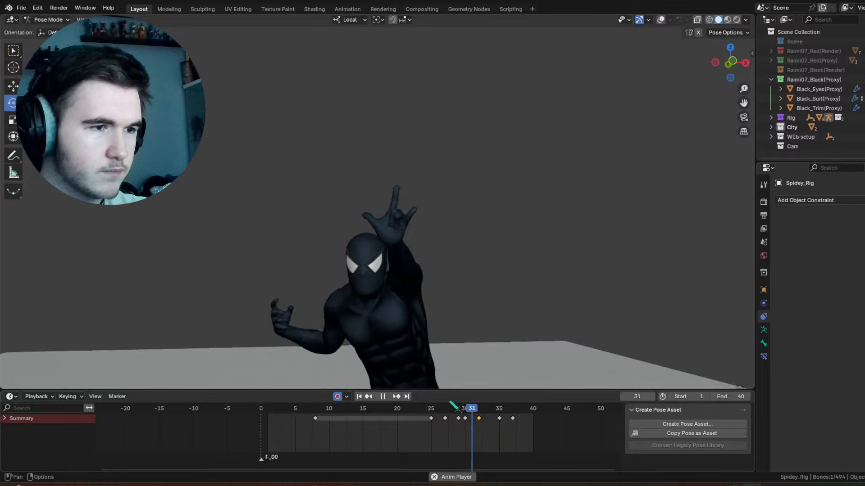
{"action": "key", "text": "space"}
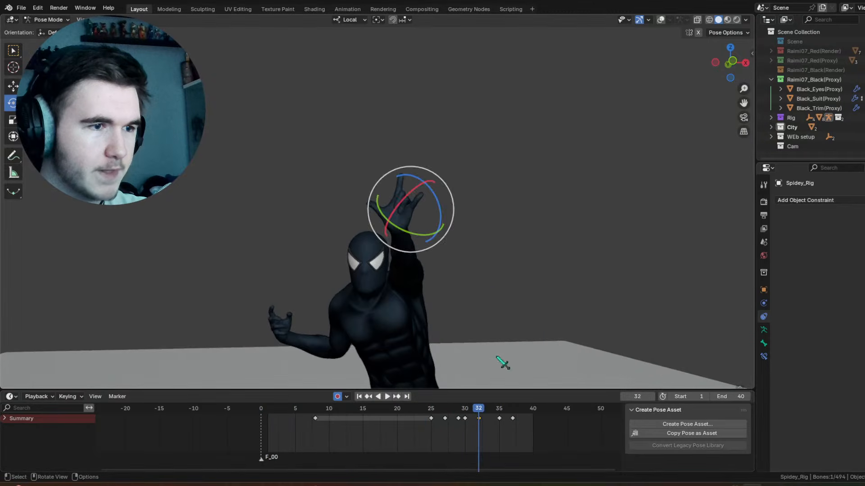
{"action": "left_click_drag", "start_coordinate": [481, 411], "coordinate": [499, 413]}
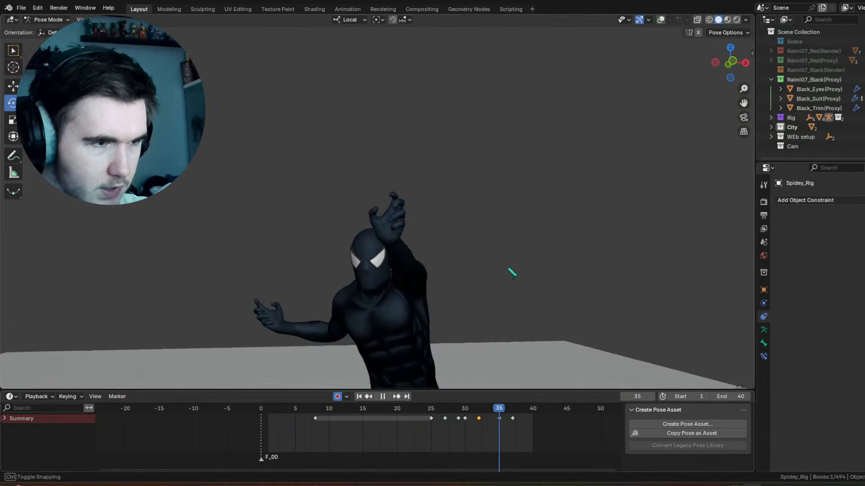
{"action": "left_click", "coordinate": [661, 20]}
{"action": "scroll", "coordinate": [431, 197], "scroll_direction": "up", "scroll_amount": 3}
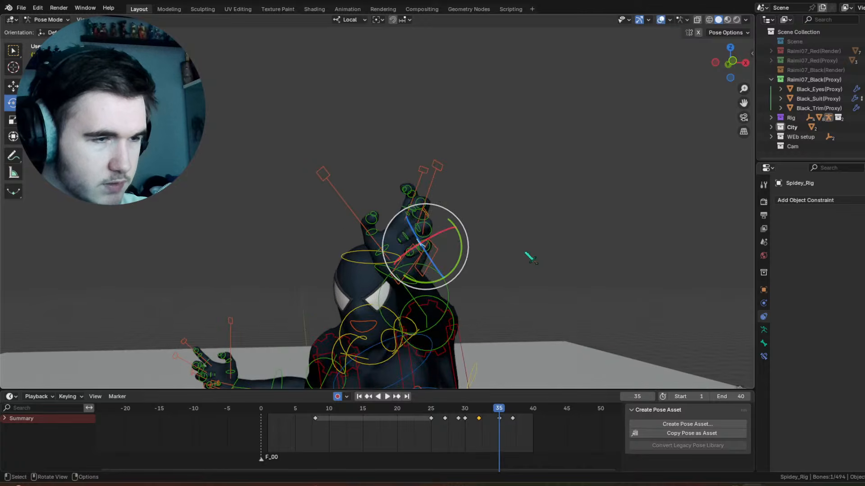
{"action": "scroll", "coordinate": [530, 258], "scroll_direction": "up", "scroll_amount": 2}
{"action": "left_click", "coordinate": [431, 167]}
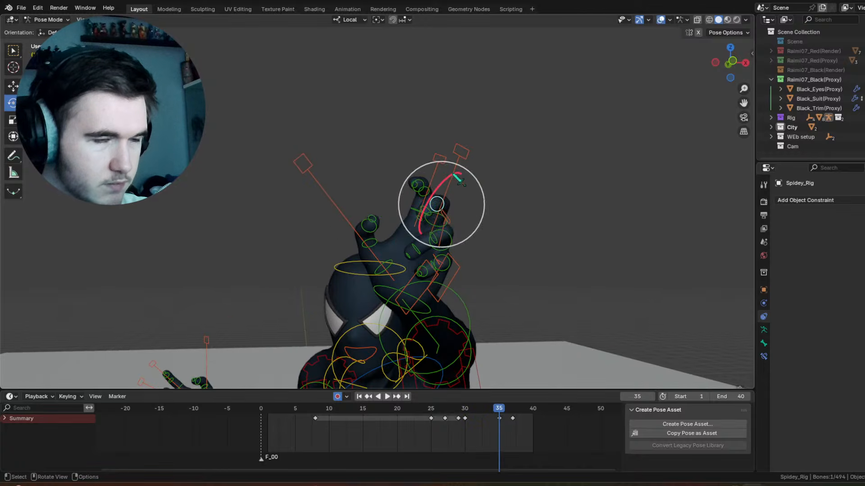
{"action": "key", "text": "s"}
{"action": "left_click", "coordinate": [598, 240]}
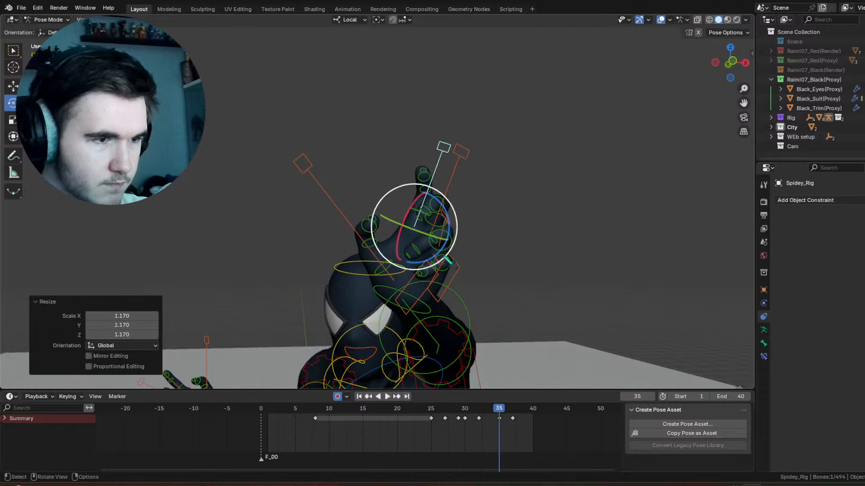
Step: Scale up the raised hand's middle finger control and scale its ring finger control at frame 35
{"action": "left_click", "coordinate": [445, 267]}
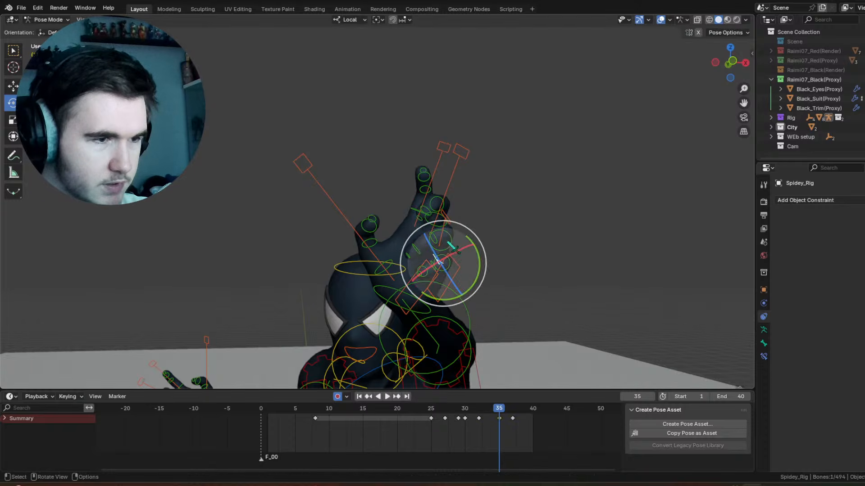
{"action": "left_click_drag", "start_coordinate": [452, 247], "coordinate": [470, 231]}
{"action": "left_click_drag", "start_coordinate": [489, 413], "coordinate": [499, 411]}
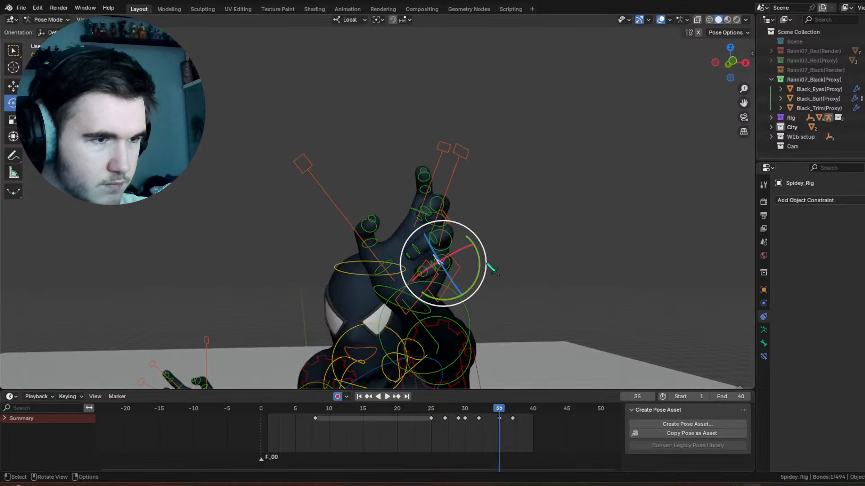
{"action": "left_click", "coordinate": [450, 185]}
{"action": "key", "text": "s"}
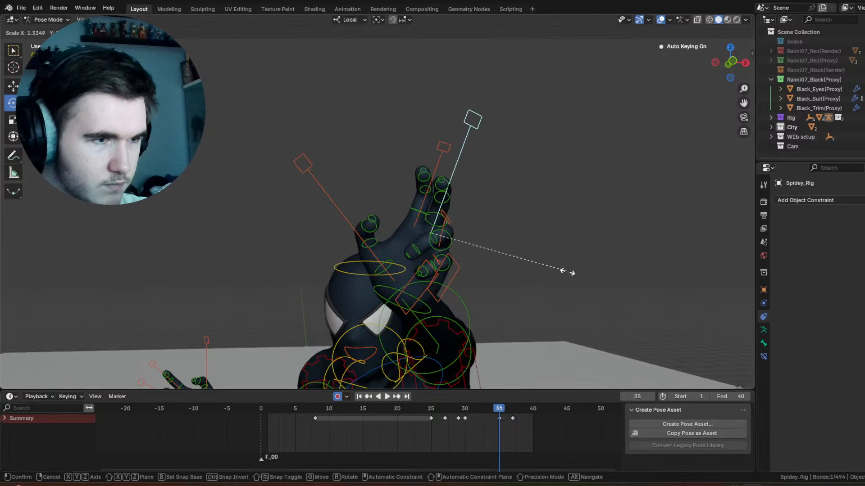
{"action": "left_click", "coordinate": [563, 265]}
{"action": "key", "text": "s"}
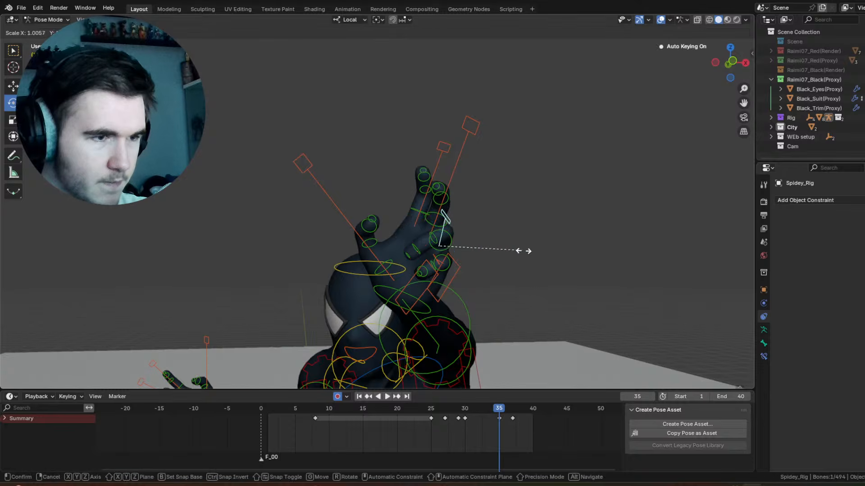
{"action": "left_click", "coordinate": [571, 267]}
Step: Duplicate the middle and ring finger controls' keyframe from frame 30 to frame 33
{"action": "left_click_drag", "start_coordinate": [465, 413], "coordinate": [485, 405]}
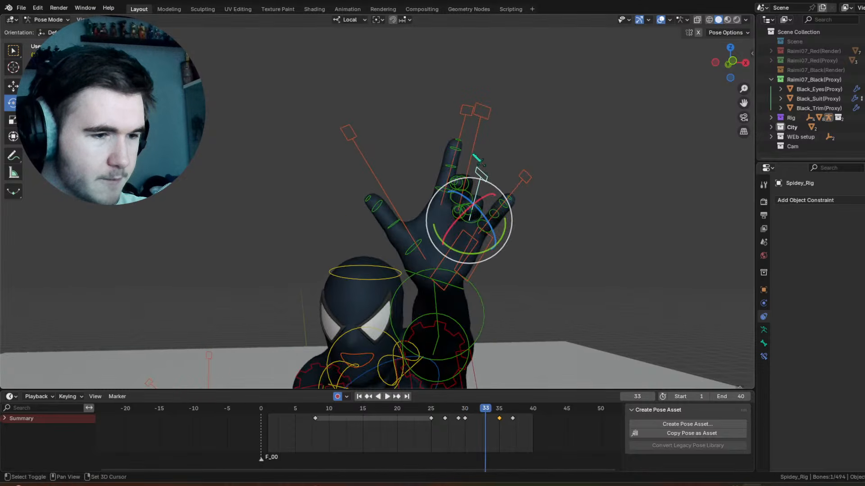
{"action": "right_click", "coordinate": [469, 421]}
{"action": "left_click", "coordinate": [465, 418]}
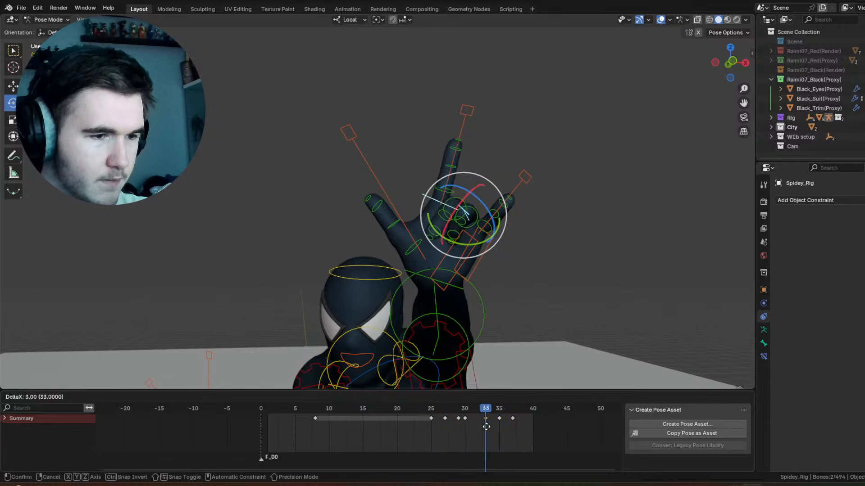
{"action": "left_click", "coordinate": [485, 425]}
Step: Play the animation with overlays hidden and review the full-body motion from several angles
{"action": "left_click_drag", "start_coordinate": [486, 411], "coordinate": [445, 409]}
{"action": "left_click", "coordinate": [662, 20]}
{"action": "key", "text": "space"}
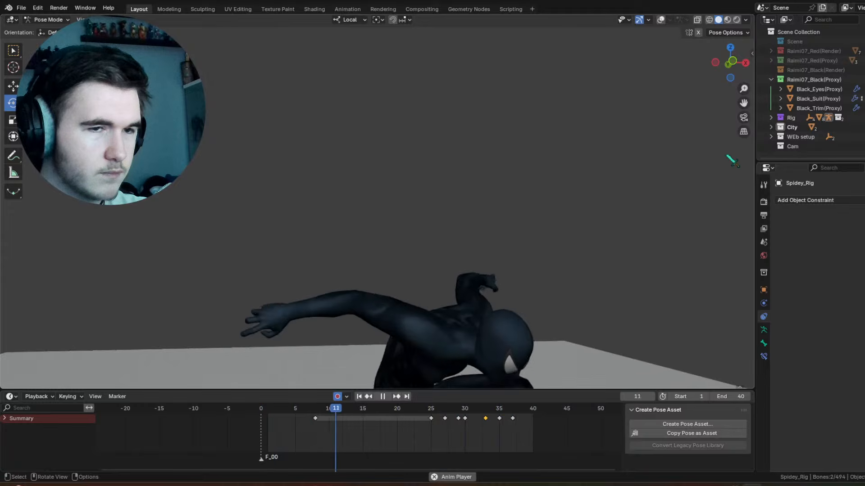
{"action": "middle_click_drag", "start_coordinate": [546, 315], "coordinate": [509, 300]}
{"action": "middle_click_drag", "start_coordinate": [488, 225], "coordinate": [506, 245]}
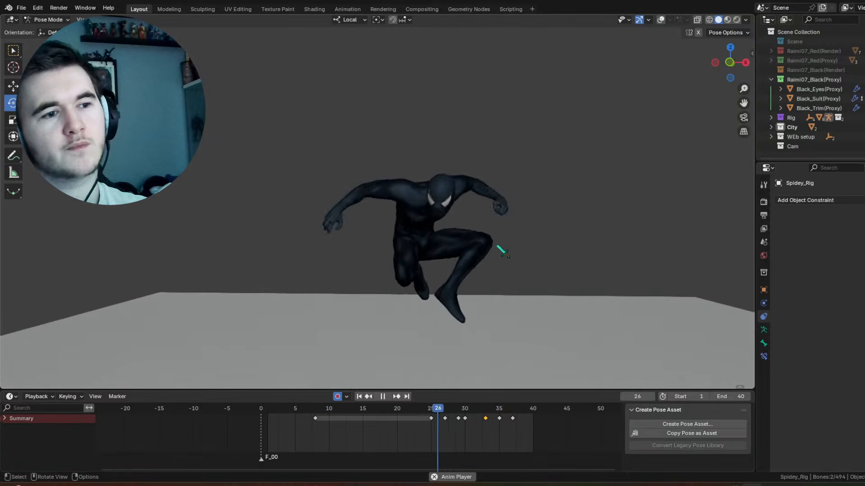
{"action": "middle_click_drag", "start_coordinate": [502, 247], "coordinate": [498, 235]}
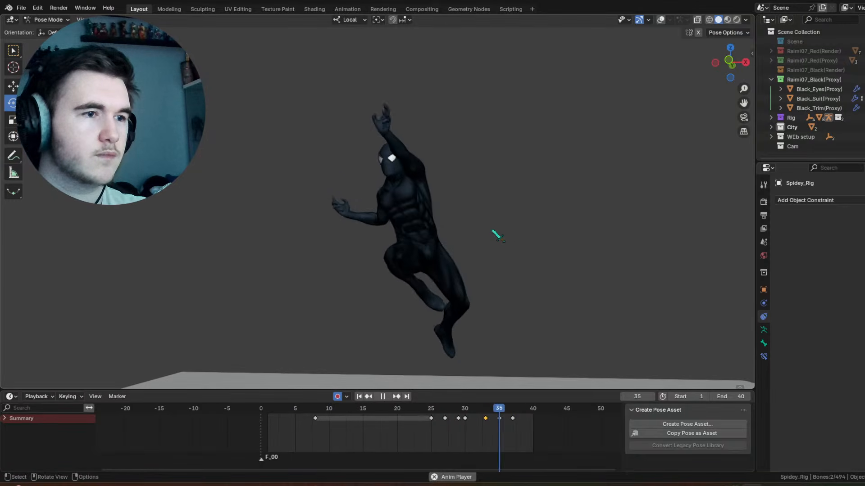
{"action": "key", "text": "space"}
Step: Show the rig overlays and select the head control at frame 25
{"action": "left_click", "coordinate": [663, 22]}
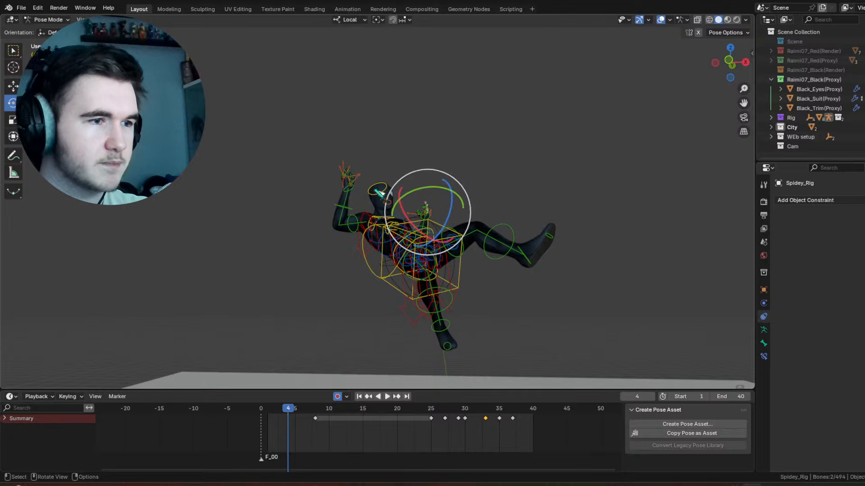
{"action": "left_click", "coordinate": [374, 194]}
{"action": "mouse_move", "coordinate": [427, 416]}
{"action": "left_mouse_down"}
{"action": "mouse_move", "coordinate": [444, 417]}
{"action": "mouse_move", "coordinate": [431, 417]}
{"action": "left_mouse_up"}
{"action": "left_click_drag", "start_coordinate": [463, 166], "coordinate": [469, 168]}
{"action": "mouse_move", "coordinate": [460, 179]}
{"action": "left_mouse_down"}
{"action": "mouse_move", "coordinate": [461, 187]}
{"action": "mouse_move", "coordinate": [457, 174]}
{"action": "left_mouse_up"}
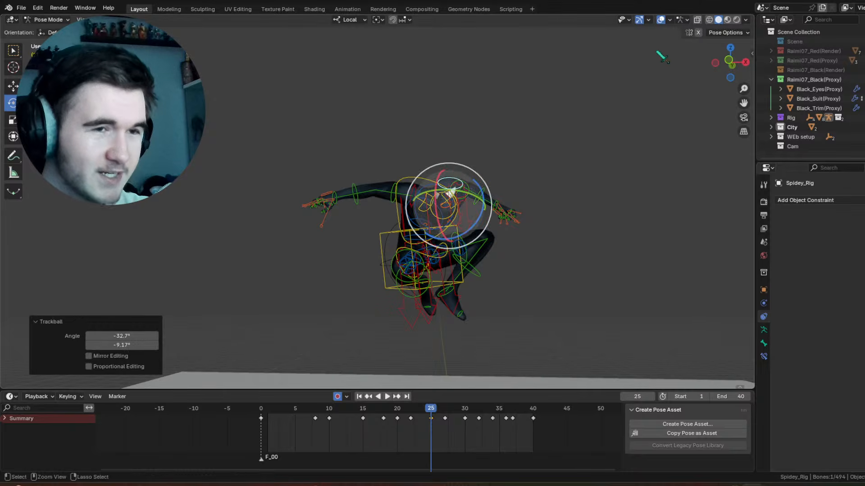
{"action": "key", "text": "ctrl+z"}
Step: With overlays hidden, trackball-rotate the head -53.9° and -1.15° at frame 25, and 26.9° and 5.73° at frame 30
{"action": "left_click", "coordinate": [660, 19]}
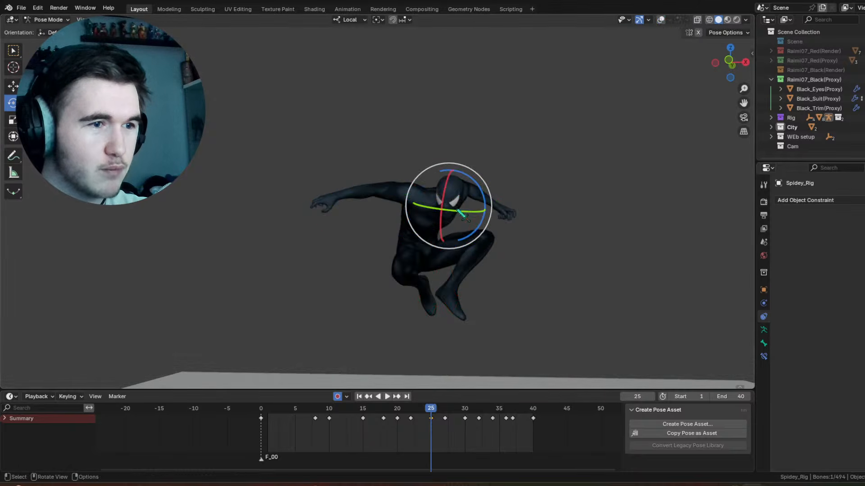
{"action": "left_click_drag", "start_coordinate": [451, 183], "coordinate": [450, 141]}
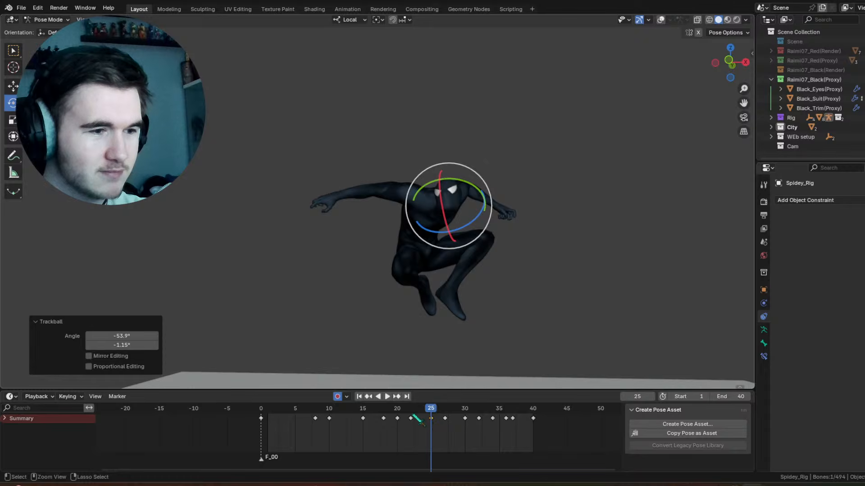
{"action": "left_click_drag", "start_coordinate": [417, 420], "coordinate": [466, 418]}
{"action": "key", "text": "r"}
{"action": "key", "text": "r"}
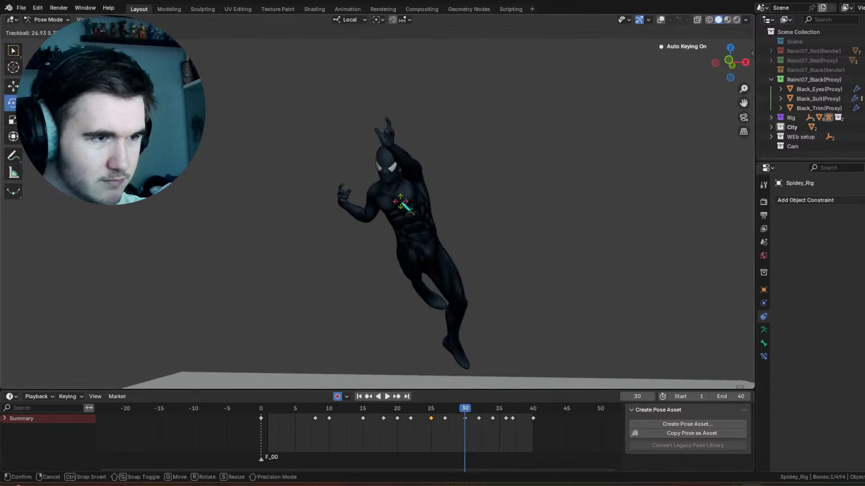
{"action": "left_click", "coordinate": [406, 207]}
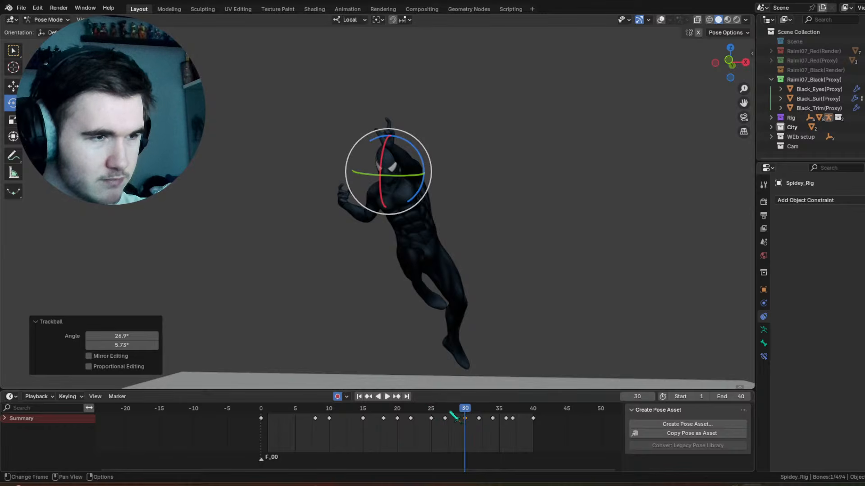
Step: Trackball-rotate the head 9.74° and 0° at frame 32, and play the animation to check it
{"action": "left_click_drag", "start_coordinate": [433, 414], "coordinate": [479, 412]}
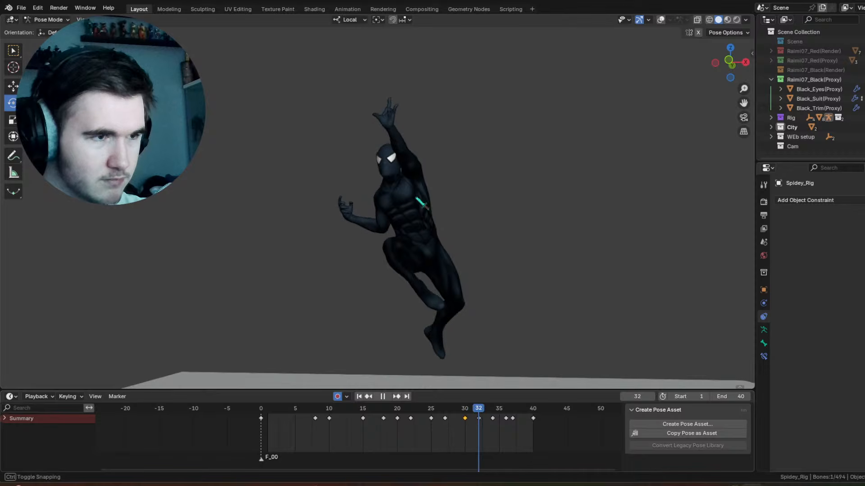
{"action": "key", "text": "r"}
{"action": "key", "text": "r"}
{"action": "left_click", "coordinate": [517, 226]}
{"action": "key", "text": "space"}
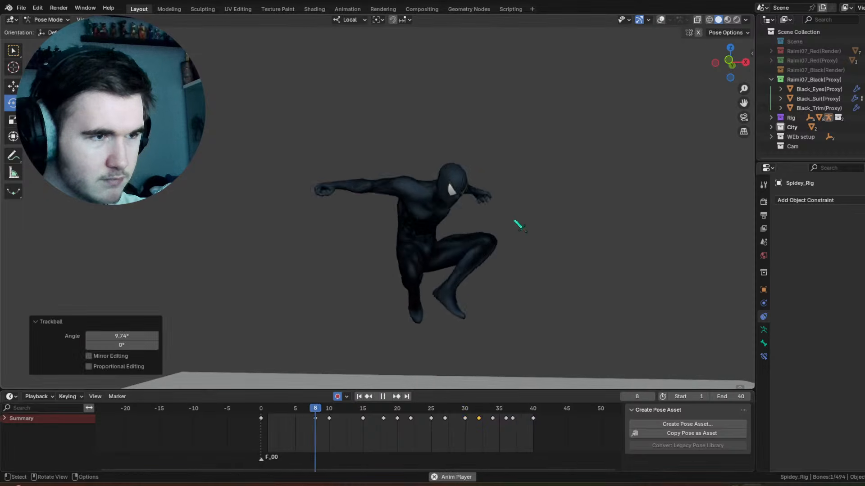
{"action": "key", "text": "space"}
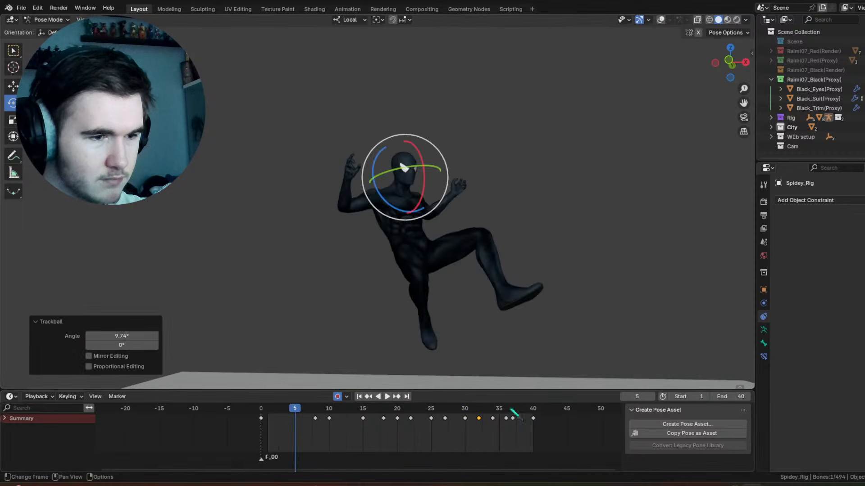
Step: Trackball-rotate the head -9.17° and -1.15° at frame 37, and play back the result
{"action": "left_click_drag", "start_coordinate": [510, 410], "coordinate": [510, 411]}
{"action": "key", "text": "r"}
{"action": "key", "text": "r"}
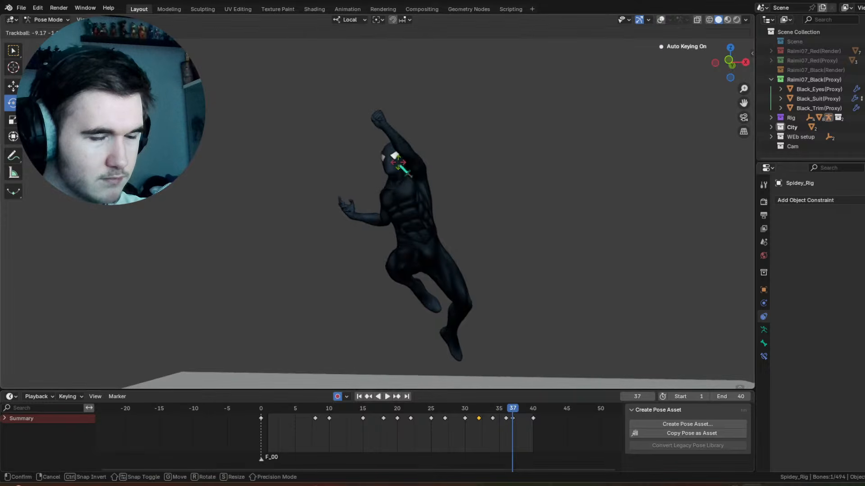
{"action": "left_click", "coordinate": [485, 313]}
{"action": "key", "text": "space"}
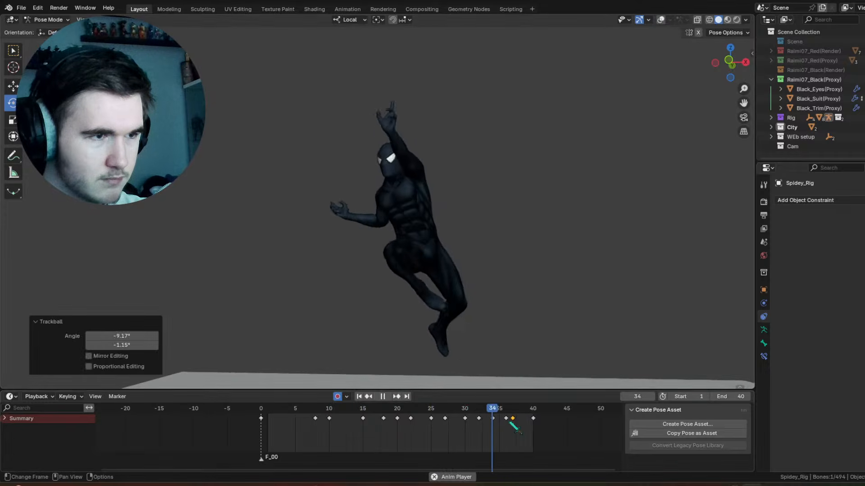
{"action": "key", "text": "space"}
Step: Rotate the head -6.31° about local Z at frame 40, and refine it with a 14.9° and 8.02° trackball rotation
{"action": "key", "text": "space"}
{"action": "left_click_drag", "start_coordinate": [517, 418], "coordinate": [521, 414]}
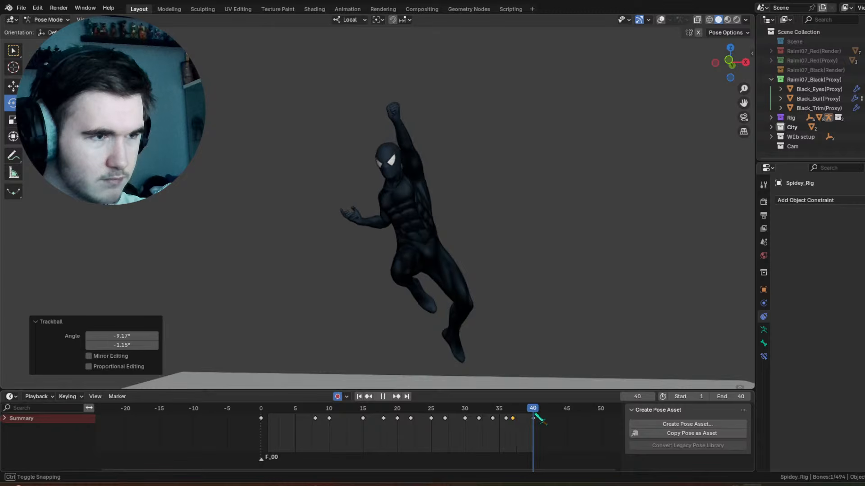
{"action": "key", "text": "space"}
{"action": "left_click_drag", "start_coordinate": [424, 175], "coordinate": [425, 191]}
{"action": "left_click_drag", "start_coordinate": [403, 184], "coordinate": [404, 192]}
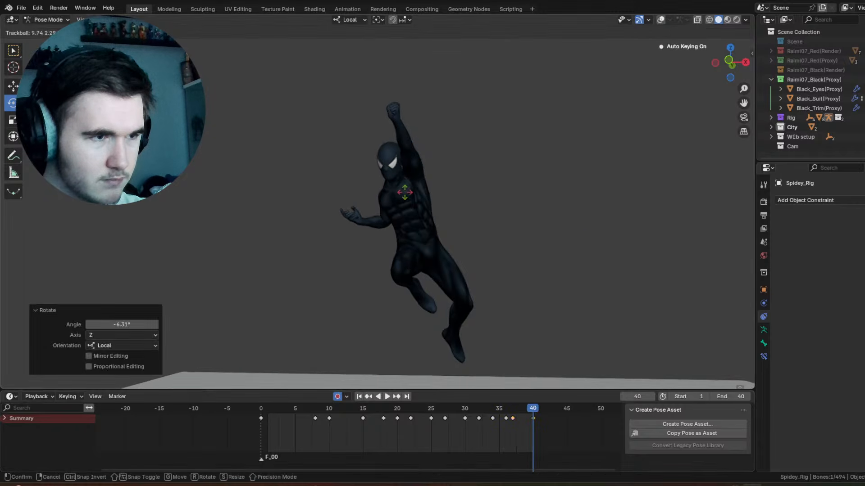
{"action": "left_click", "coordinate": [407, 195]}
Step: Play the animation and review the head motion from a distance
{"action": "key", "text": "space"}
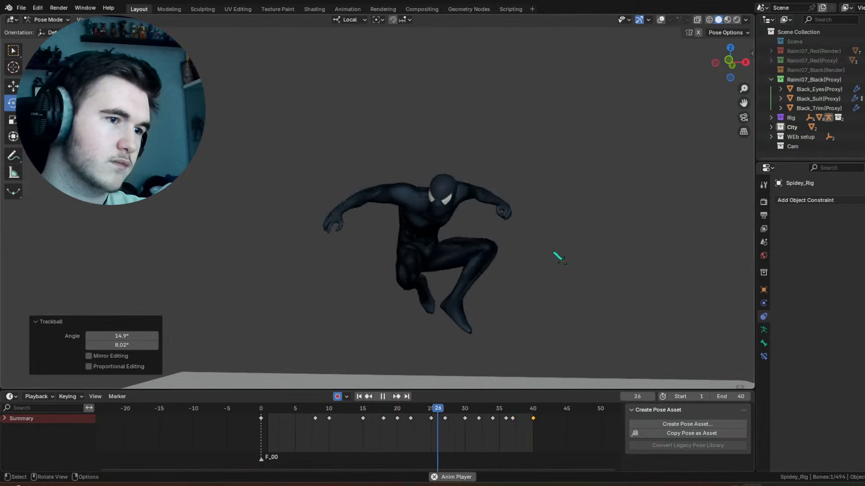
{"action": "middle_click_drag", "start_coordinate": [558, 257], "coordinate": [515, 234]}
{"action": "scroll", "coordinate": [515, 233], "scroll_direction": "down", "scroll_amount": 5}
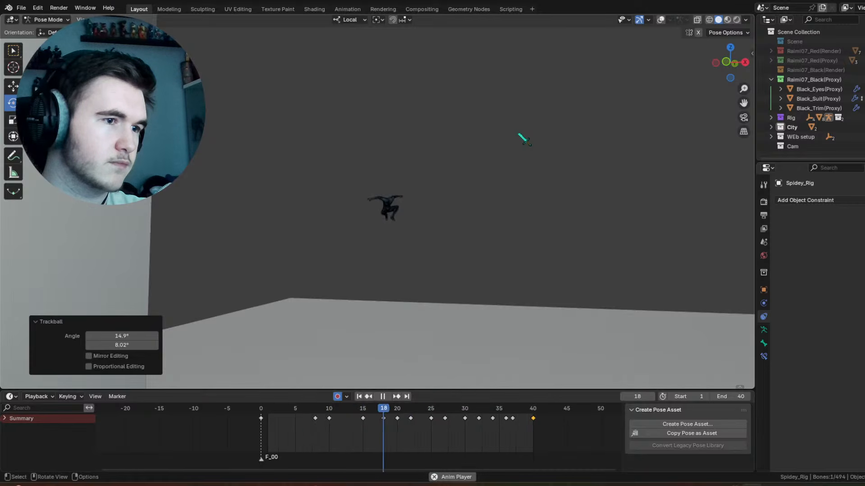
{"action": "scroll", "coordinate": [388, 176], "scroll_direction": "up", "scroll_amount": 5}
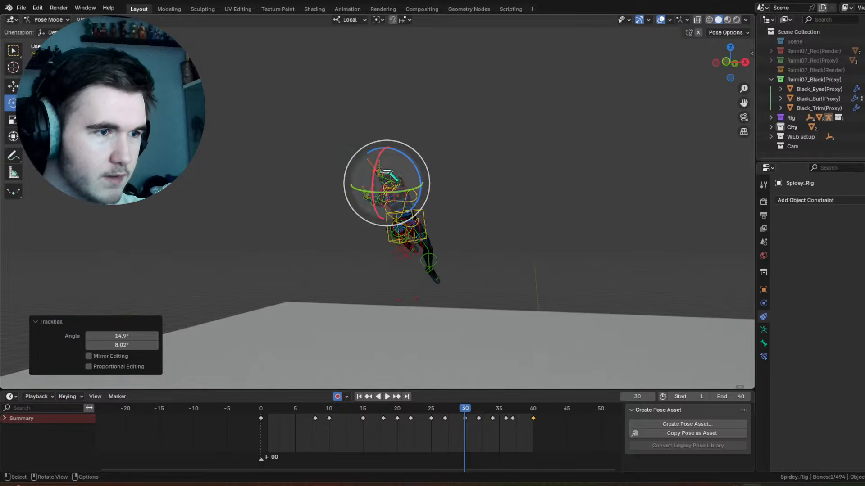
Step: Move all rig controls' frame 0 keyframes to frame -2, and play the animation with overlays hidden
{"action": "key", "text": "a"}
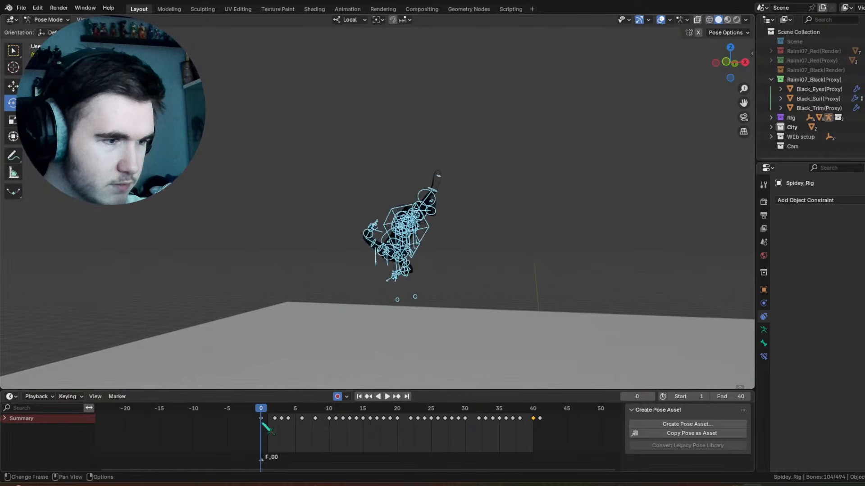
{"action": "left_click_drag", "start_coordinate": [263, 424], "coordinate": [248, 425]}
{"action": "key", "text": "space"}
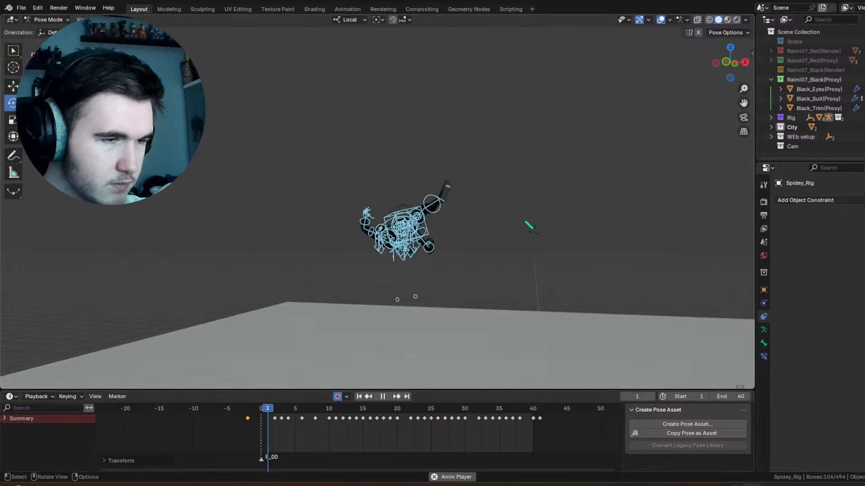
{"action": "left_click", "coordinate": [660, 20]}
{"action": "left_click", "coordinate": [614, 147]}
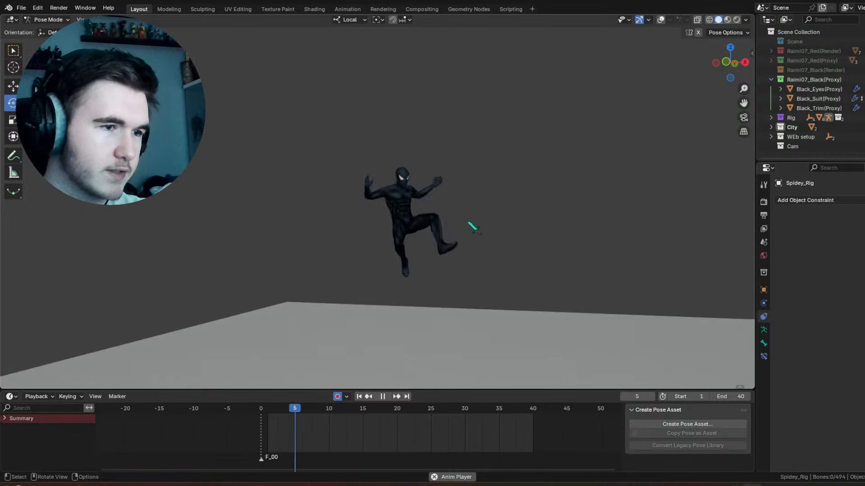
{"action": "left_click", "coordinate": [661, 20]}
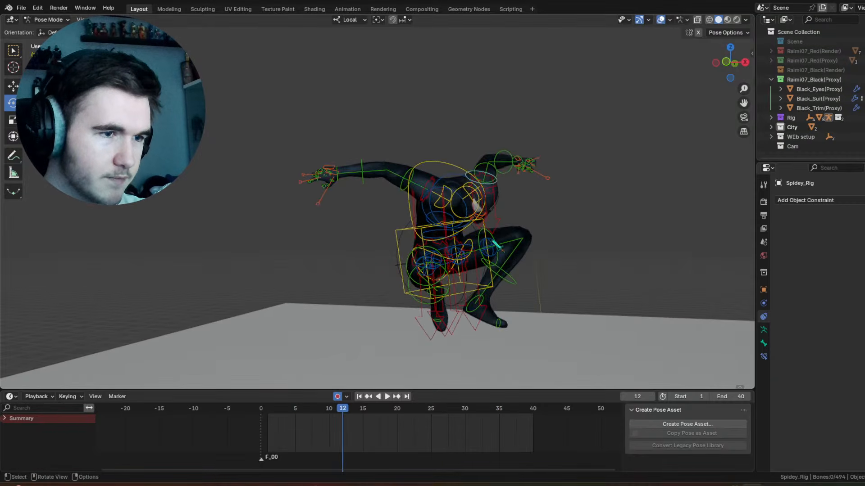
Step: Rotate the raised thigh control 28.6° about local X at frame 5, and play the result
{"action": "left_click", "coordinate": [497, 245]}
{"action": "left_click", "coordinate": [497, 242]}
{"action": "left_click_drag", "start_coordinate": [268, 410], "coordinate": [298, 421]}
{"action": "left_click_drag", "start_coordinate": [491, 264], "coordinate": [624, 272]}
{"action": "key", "text": "space"}
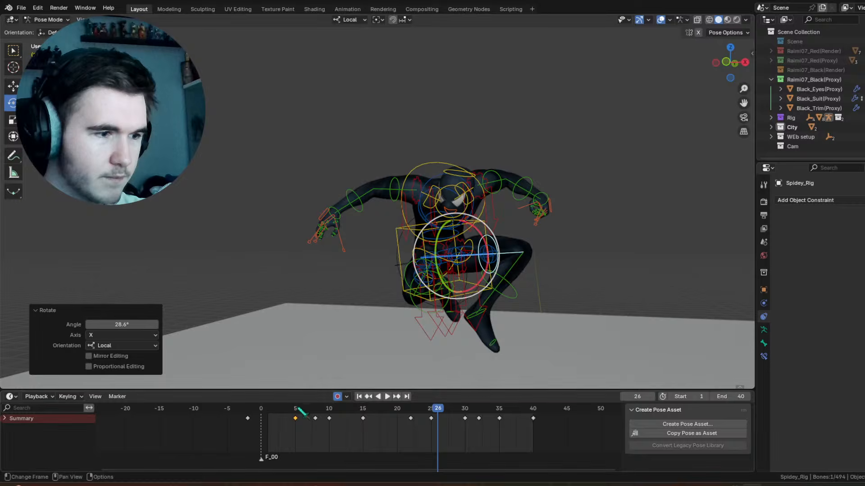
Step: Rotate the same thigh control -12.5° about local X at frame 10, and play the animation with overlays hidden
{"action": "left_click_drag", "start_coordinate": [299, 411], "coordinate": [333, 411]}
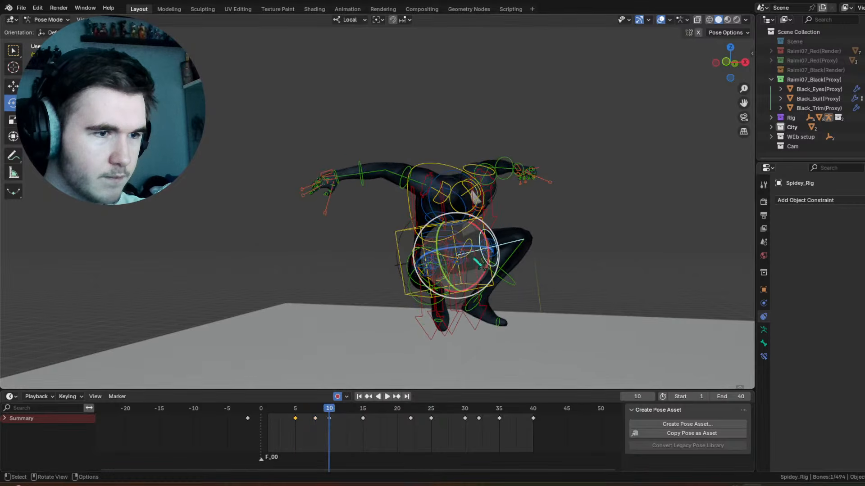
{"action": "left_click_drag", "start_coordinate": [489, 266], "coordinate": [492, 259]}
{"action": "key", "text": "space"}
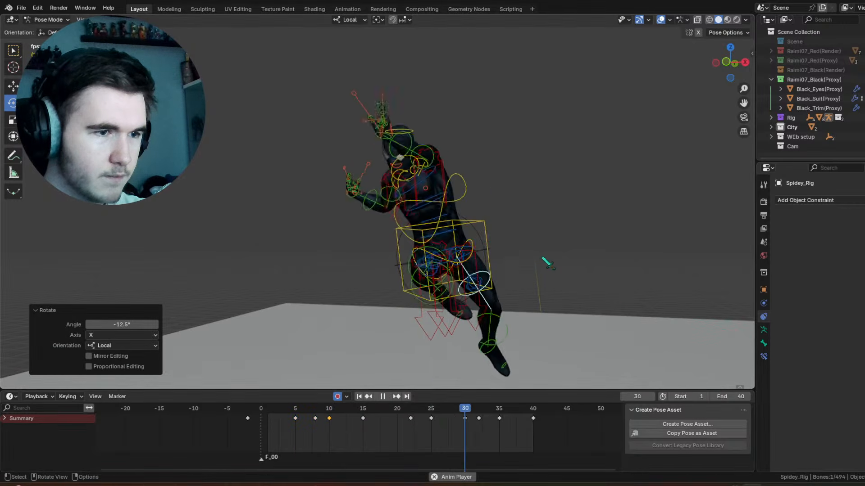
{"action": "left_click", "coordinate": [661, 19]}
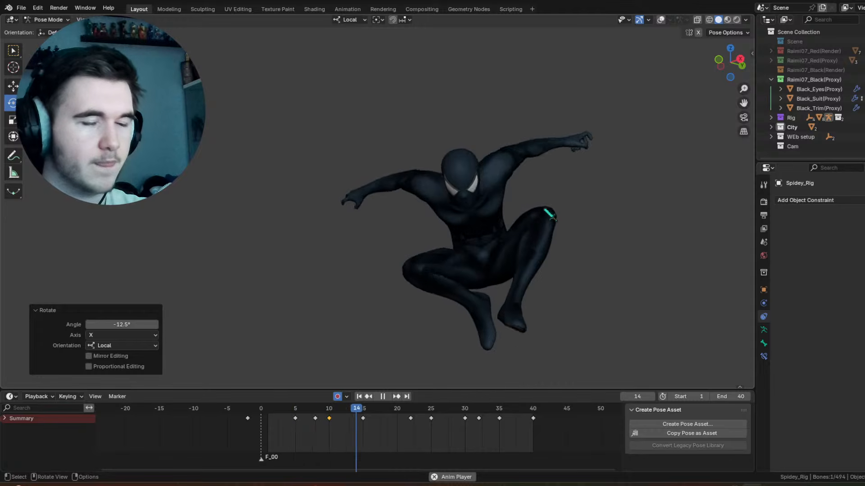
{"action": "key", "text": "space"}
{"action": "middle_click_drag", "start_coordinate": [643, 66], "coordinate": [268, 190]}
{"action": "key", "text": "space"}
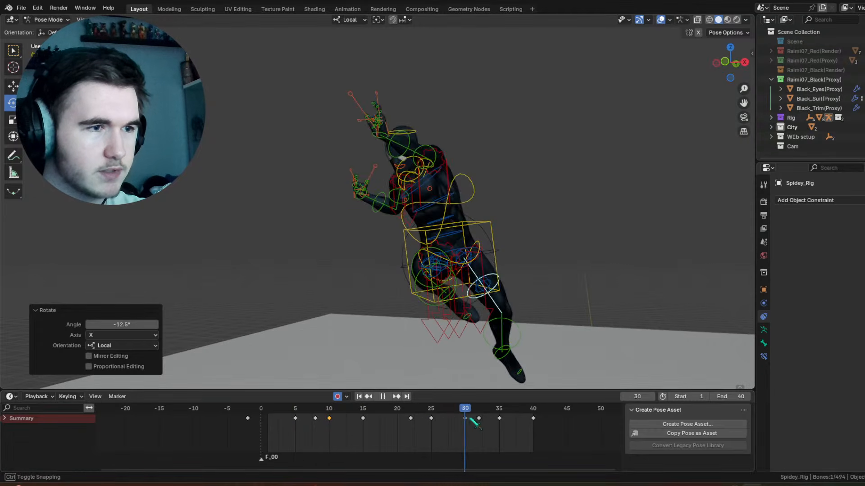
Step: Copy the pose of all the clenched hand's controls at frame 28
{"action": "left_click_drag", "start_coordinate": [471, 419], "coordinate": [453, 414]}
{"action": "middle_click_drag", "start_coordinate": [450, 202], "coordinate": [413, 230]}
{"action": "scroll", "coordinate": [369, 154], "scroll_direction": "up", "scroll_amount": 5}
{"action": "scroll", "coordinate": [436, 256], "scroll_direction": "up", "scroll_amount": 2}
{"action": "left_click_drag", "start_coordinate": [270, 50], "coordinate": [436, 242]}
{"action": "right_click", "coordinate": [438, 243]}
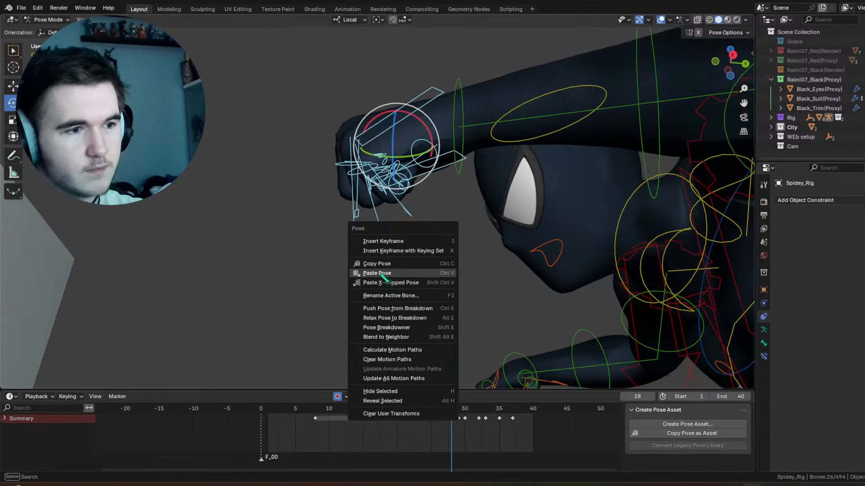
{"action": "left_click", "coordinate": [382, 269]}
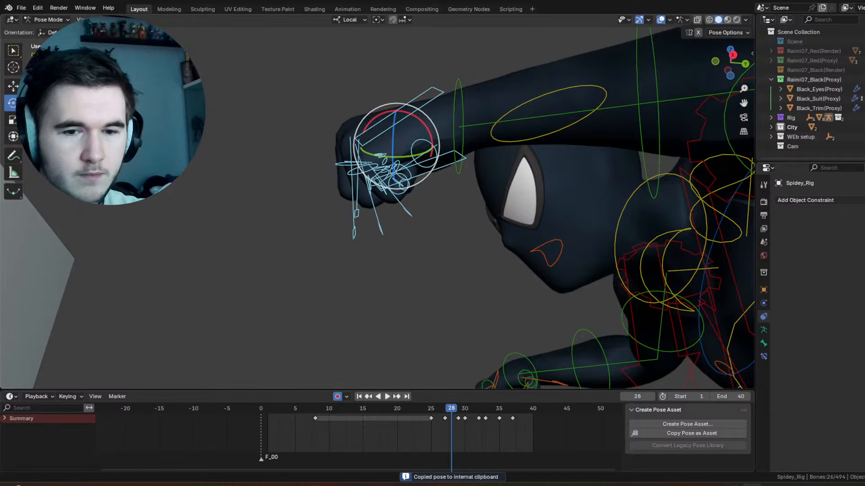
Step: Select all controls of the opposite, open hand and paste the copied pose X-flipped at frame 28
{"action": "scroll", "coordinate": [453, 248], "scroll_direction": "down", "scroll_amount": 7}
{"action": "middle_click_drag", "start_coordinate": [453, 248], "coordinate": [503, 275]}
{"action": "right_click", "coordinate": [488, 276]}
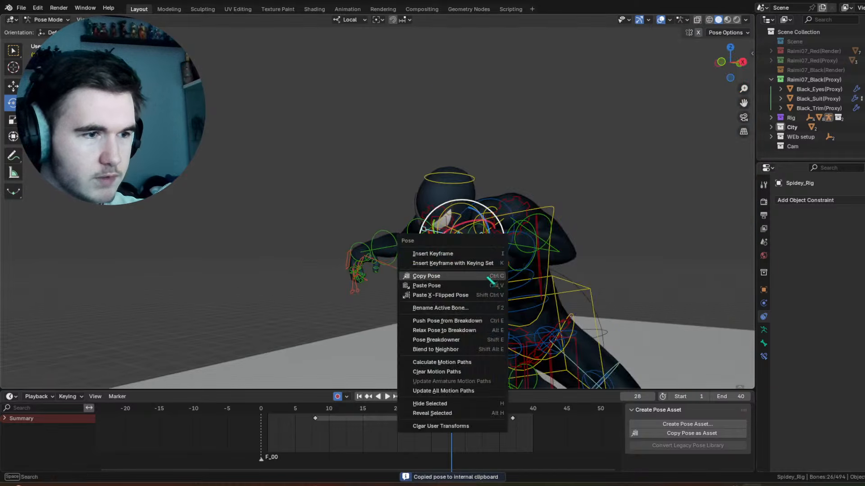
{"action": "middle_click_drag", "start_coordinate": [353, 245], "coordinate": [465, 217]}
{"action": "scroll", "coordinate": [347, 208], "scroll_direction": "up", "scroll_amount": 5}
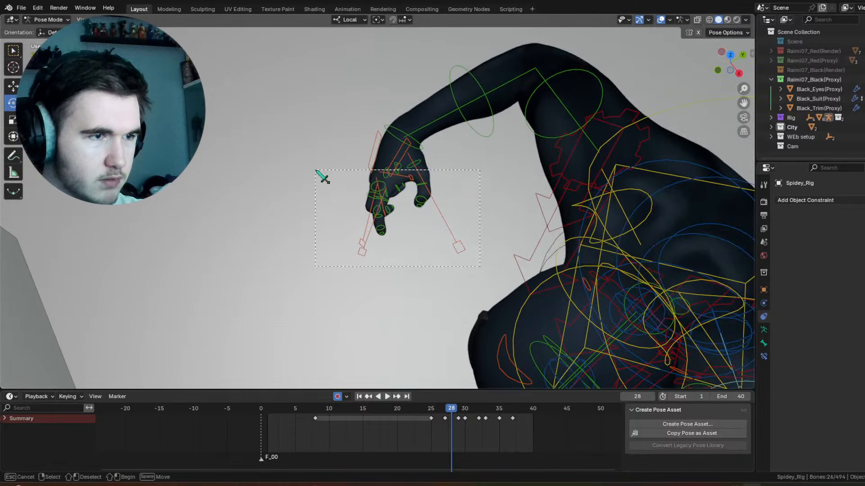
{"action": "left_click_drag", "start_coordinate": [316, 161], "coordinate": [316, 161]}
{"action": "mouse_move", "coordinate": [443, 416]}
{"action": "left_mouse_down"}
{"action": "mouse_move", "coordinate": [430, 417]}
{"action": "mouse_move", "coordinate": [455, 417]}
{"action": "left_mouse_up"}
{"action": "right_click", "coordinate": [454, 382]}
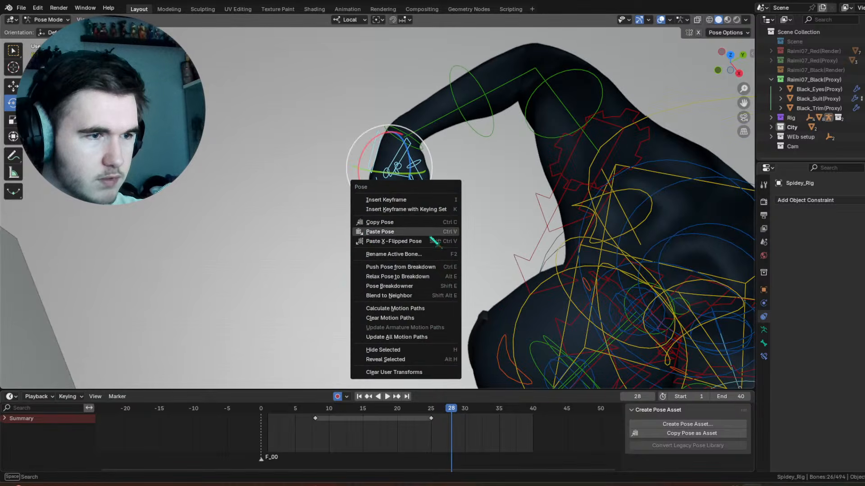
{"action": "left_click", "coordinate": [451, 239]}
Step: Hide the overlays, check the hand motion around frame 30, and duplicate the hand's frame 28 keyframe to frame 31
{"action": "scroll", "coordinate": [434, 245], "scroll_direction": "down", "scroll_amount": 4}
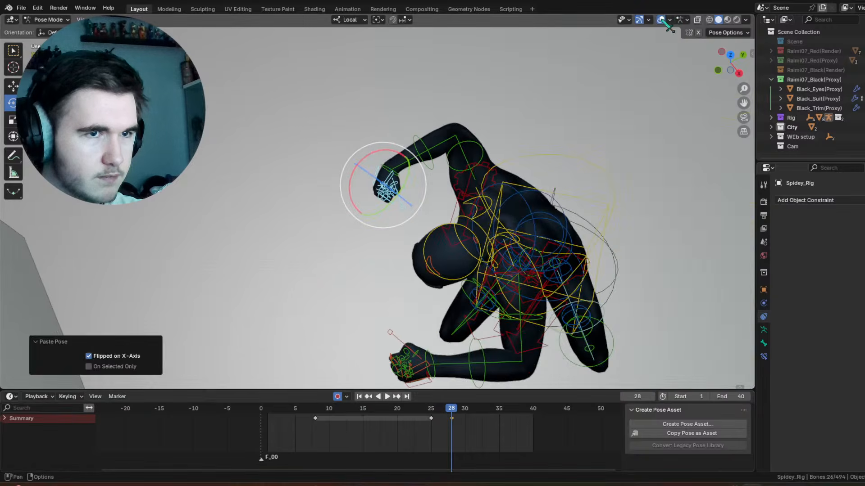
{"action": "left_click", "coordinate": [662, 20]}
{"action": "middle_click_drag", "start_coordinate": [522, 237], "coordinate": [568, 169]}
{"action": "left_click_drag", "start_coordinate": [430, 408], "coordinate": [470, 415]}
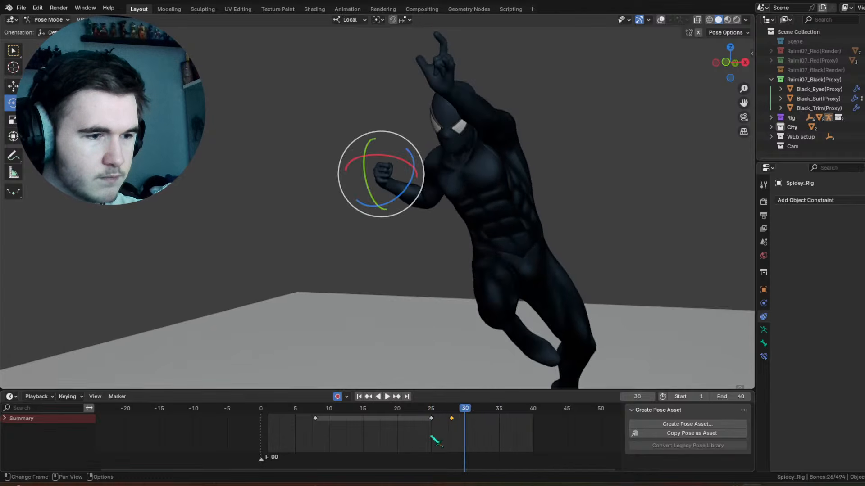
{"action": "right_click", "coordinate": [434, 422]}
{"action": "left_click", "coordinate": [435, 422]}
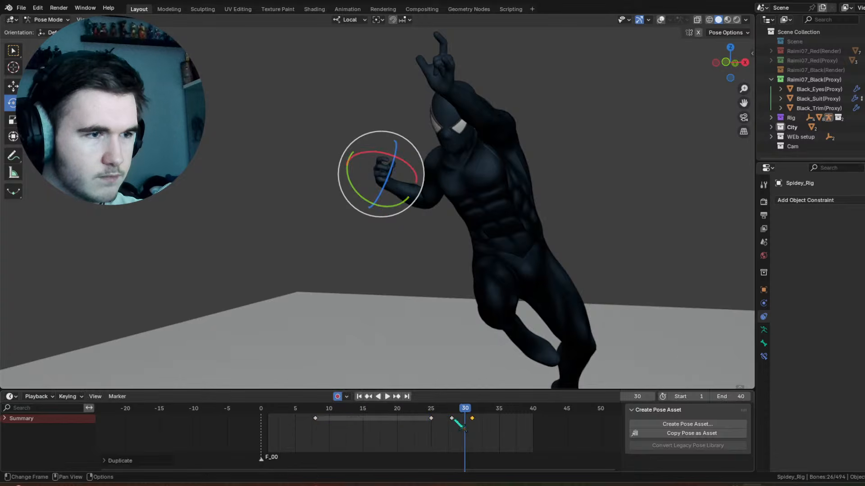
{"action": "left_click", "coordinate": [463, 425]}
Step: Retime and duplicate the hand's clenched-pose keyframes to sit at frames 29, 33 and 38, and play the animation
{"action": "left_click_drag", "start_coordinate": [457, 413], "coordinate": [488, 423]}
{"action": "left_click_drag", "start_coordinate": [455, 411], "coordinate": [498, 421]}
{"action": "right_click", "coordinate": [458, 418]}
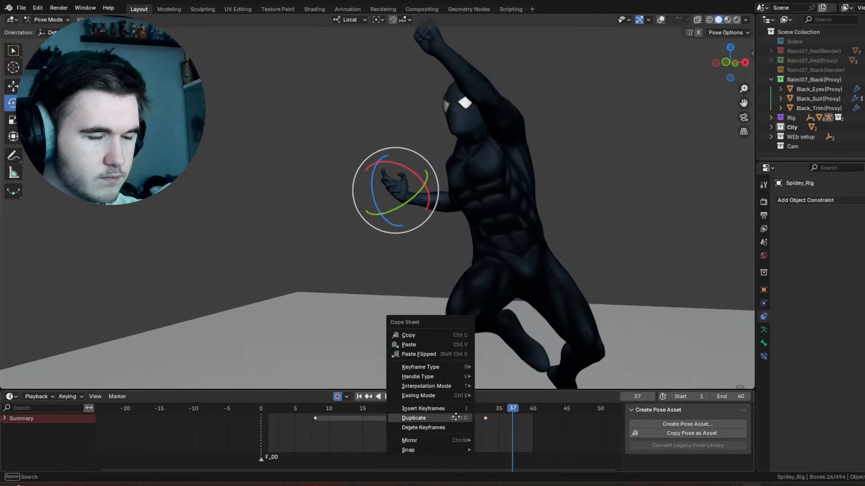
{"action": "left_click", "coordinate": [459, 419]}
{"action": "left_click", "coordinate": [501, 420]}
{"action": "left_click_drag", "start_coordinate": [486, 412], "coordinate": [413, 413]}
{"action": "key", "text": "space"}
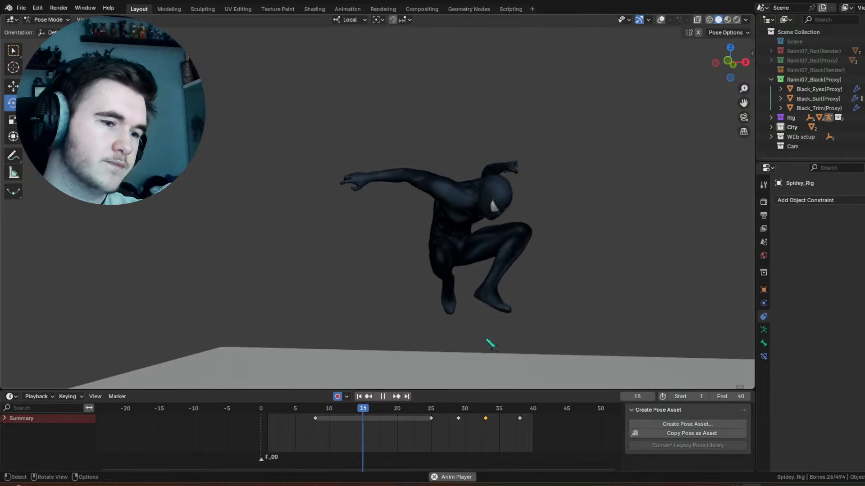
Step: Stop playback and insert a keyframe for the hand controls at frame 31
{"action": "key", "text": "space"}
{"action": "left_click_drag", "start_coordinate": [470, 436], "coordinate": [482, 419]}
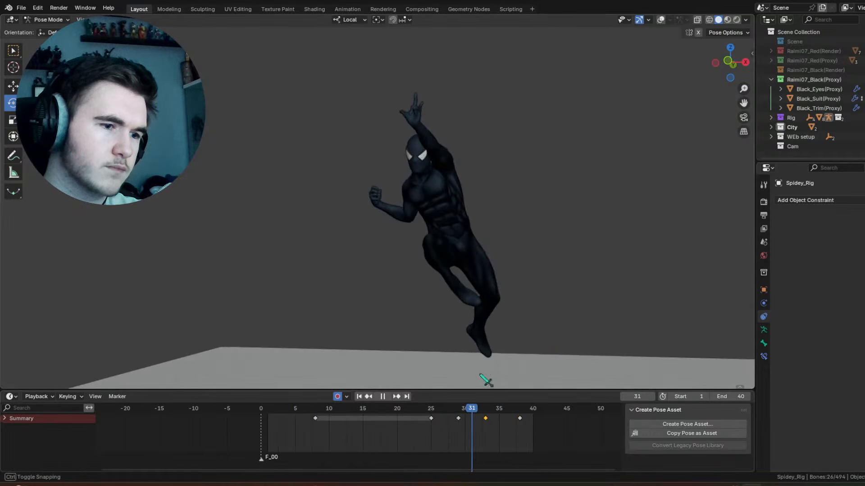
{"action": "left_click_drag", "start_coordinate": [480, 375], "coordinate": [481, 369]}
{"action": "right_click", "coordinate": [486, 287]}
{"action": "left_click", "coordinate": [480, 248]}
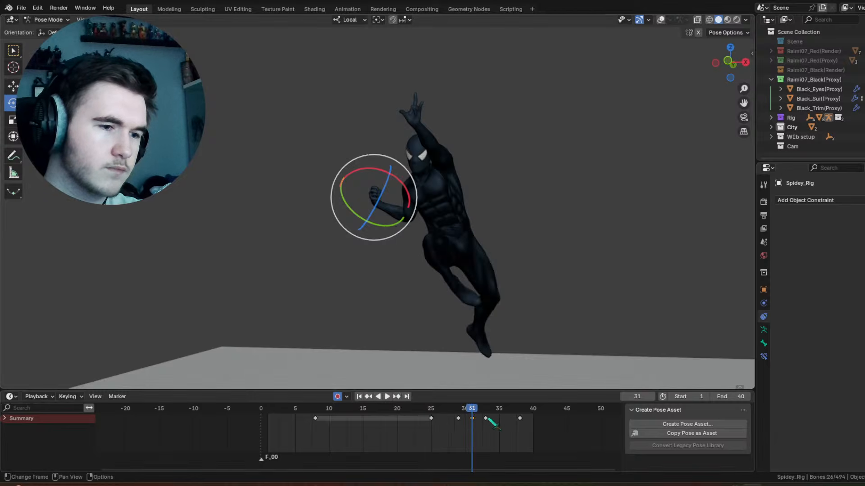
Step: Delete the hand's keyframe at frame 33
{"action": "right_click", "coordinate": [489, 419]}
{"action": "left_click", "coordinate": [495, 415]}
{"action": "left_click", "coordinate": [486, 428]}
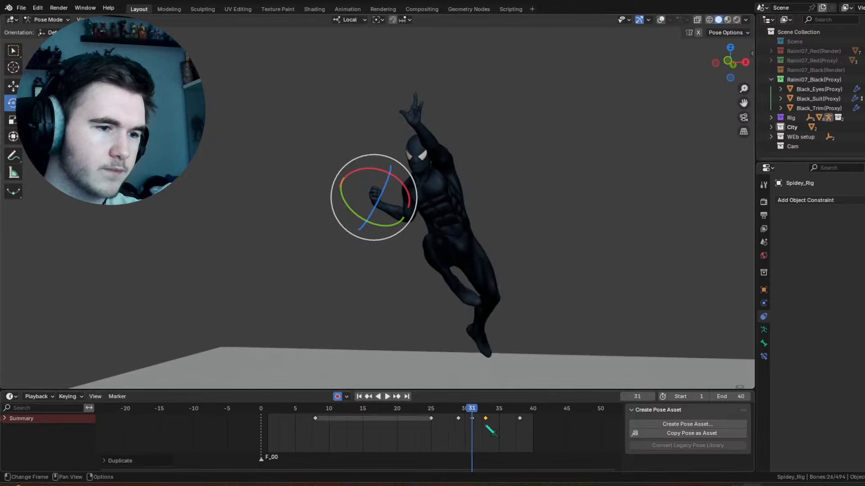
{"action": "right_click", "coordinate": [484, 420]}
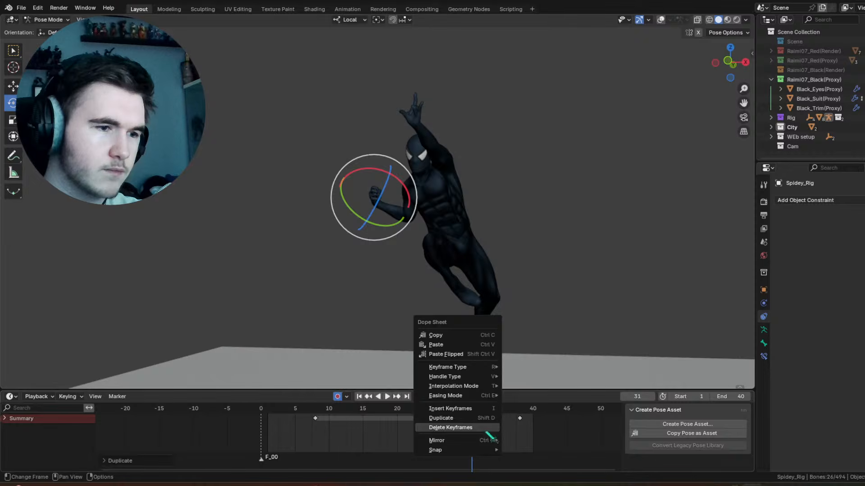
{"action": "right_click", "coordinate": [475, 440]}
{"action": "left_click", "coordinate": [471, 447]}
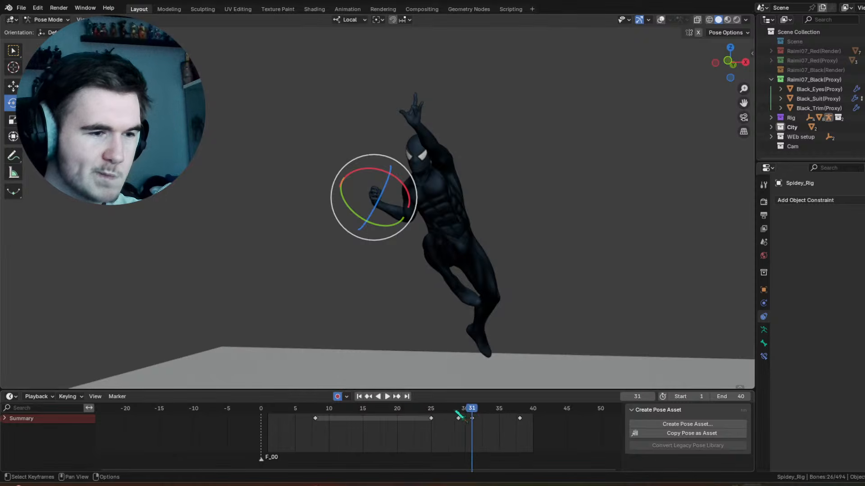
Step: Move the hand's frame 31 keyframe to frame 32 and play the animation
{"action": "left_click_drag", "start_coordinate": [456, 410], "coordinate": [483, 408]}
{"action": "left_click_drag", "start_coordinate": [481, 408], "coordinate": [460, 408]}
{"action": "key", "text": "space"}
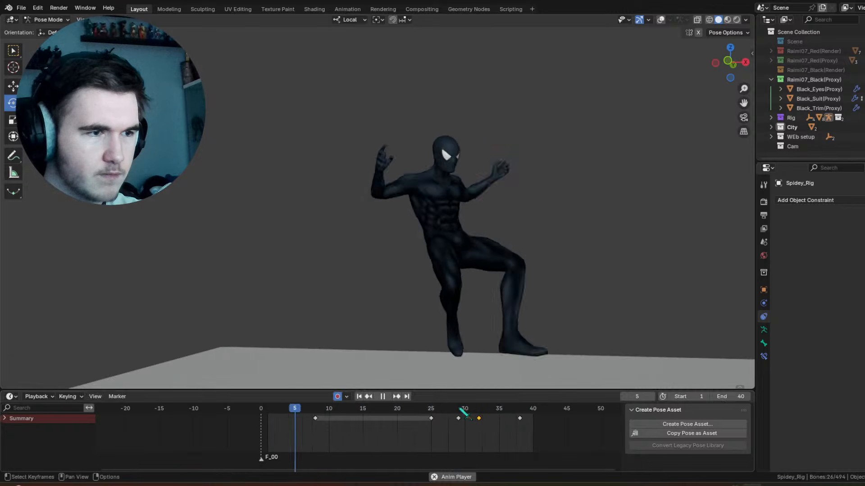
{"action": "key", "text": "space"}
Step: Insert a keyframe for the hand controls at frame 2, and paste the fist pose X-flipped at frame 4
{"action": "left_click_drag", "start_coordinate": [323, 408], "coordinate": [280, 418]}
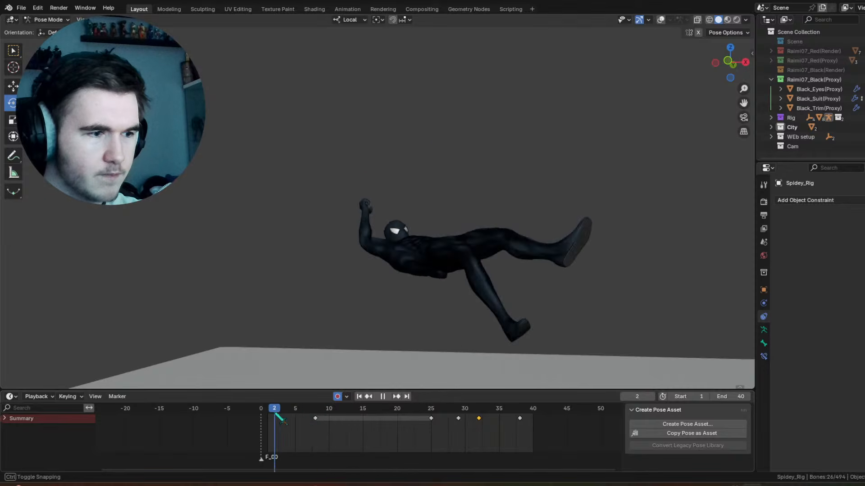
{"action": "right_click", "coordinate": [334, 285]}
{"action": "left_click", "coordinate": [336, 282]}
{"action": "key", "text": "space"}
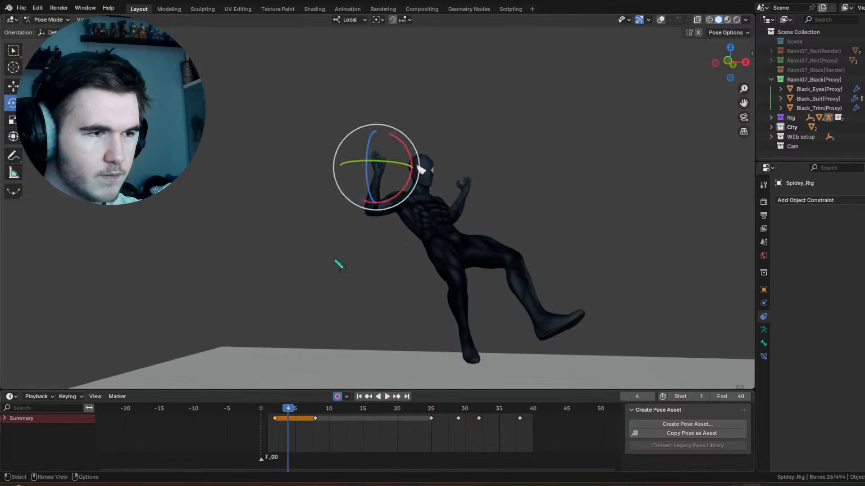
{"action": "right_click", "coordinate": [336, 262]}
{"action": "left_click", "coordinate": [334, 303]}
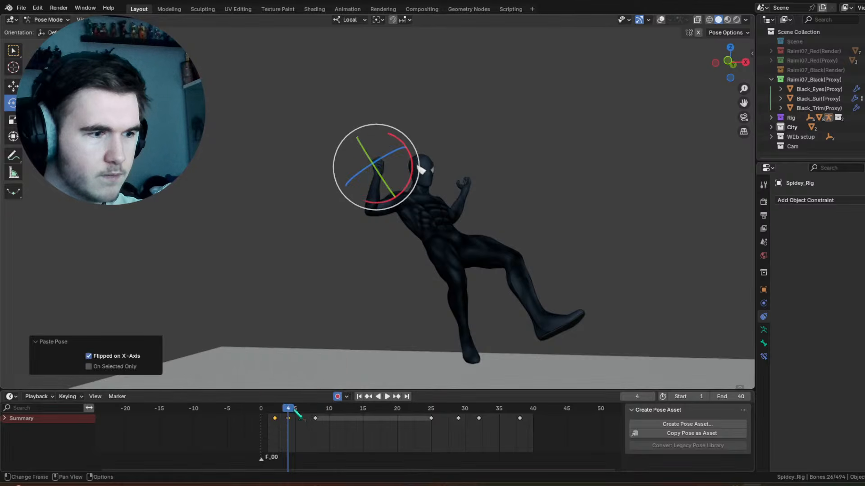
Step: Insert a hand keyframe at frame 3, move it to frame 12, and play back the animation
{"action": "key", "text": "space"}
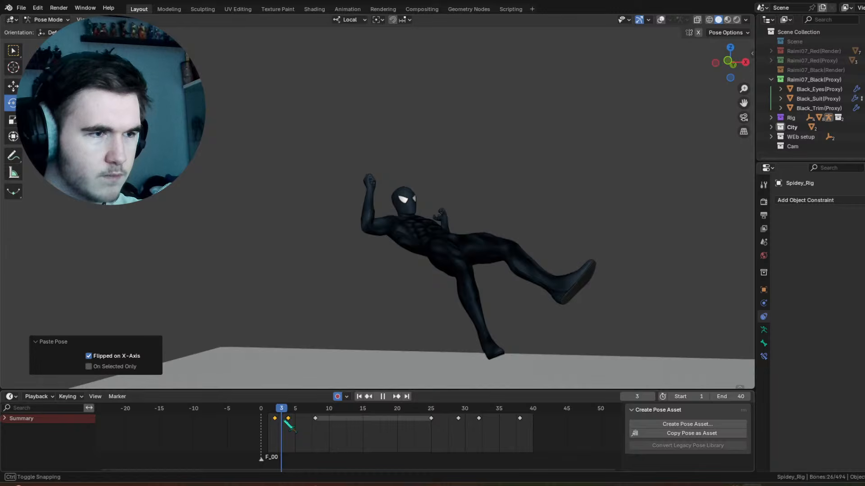
{"action": "left_click", "coordinate": [369, 183]}
{"action": "right_click", "coordinate": [307, 303]}
{"action": "left_click", "coordinate": [306, 264]}
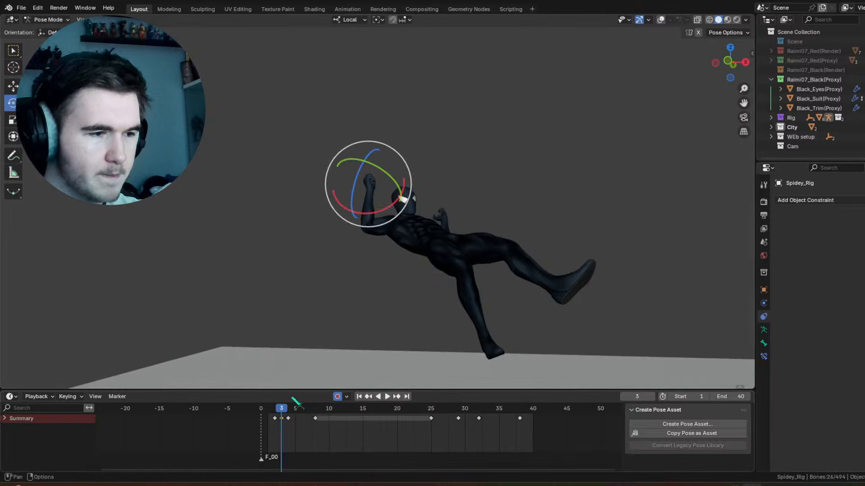
{"action": "left_click_drag", "start_coordinate": [283, 420], "coordinate": [344, 422]}
{"action": "key", "text": "space"}
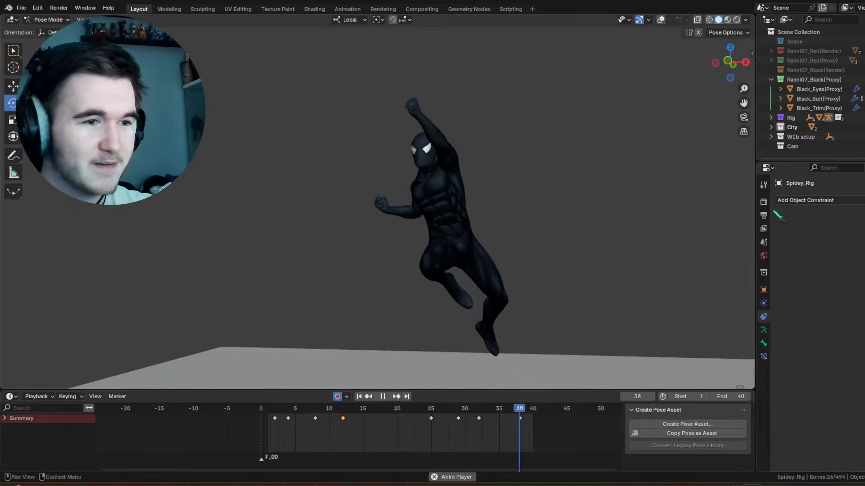
{"action": "left_click", "coordinate": [382, 396]}
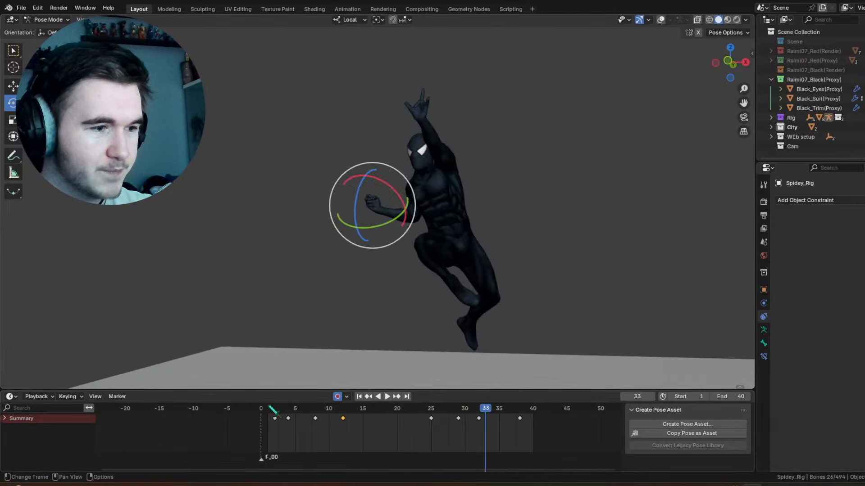
Step: Show the overlays, select the torso control, go to frame 47 and set the animation's end frame to 52
{"action": "left_click_drag", "start_coordinate": [272, 410], "coordinate": [538, 388]}
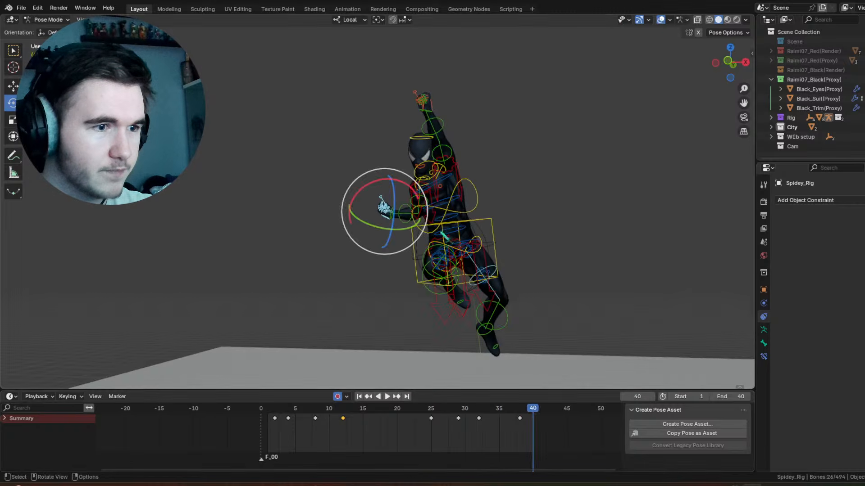
{"action": "middle_click_drag", "start_coordinate": [443, 236], "coordinate": [360, 233]}
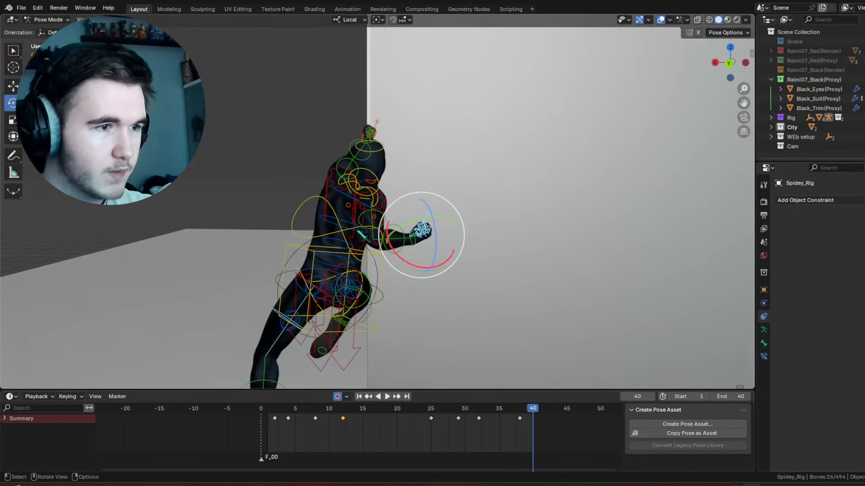
{"action": "left_click", "coordinate": [304, 209]}
{"action": "left_click_drag", "start_coordinate": [522, 410], "coordinate": [580, 404]}
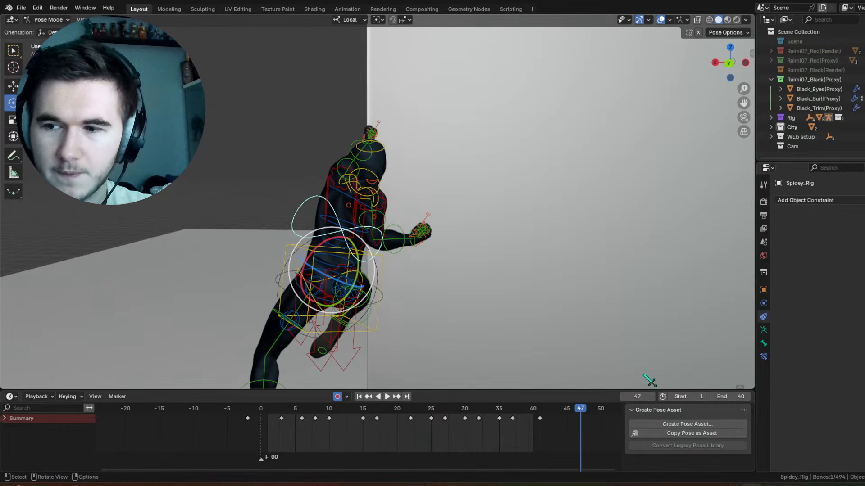
{"action": "mouse_move", "coordinate": [728, 396]}
{"action": "left_mouse_down"}
{"action": "mouse_move", "coordinate": [743, 396]}
{"action": "mouse_move", "coordinate": [732, 398]}
{"action": "left_mouse_up"}
Step: Rotate the torso control at frame 47, using a -5.16° and -0.573° trackball rotation plus further freehand rotations
{"action": "middle_click_drag", "start_coordinate": [421, 146], "coordinate": [415, 158]}
{"action": "scroll", "coordinate": [383, 252], "scroll_direction": "up", "scroll_amount": 1}
{"action": "middle_click_drag", "start_coordinate": [374, 261], "coordinate": [603, 223], "text": "shift"}
{"action": "key", "text": "r"}
{"action": "key", "text": "r"}
{"action": "left_click", "coordinate": [445, 241]}
{"action": "key", "text": "r"}
{"action": "key", "text": "r"}
{"action": "left_click", "coordinate": [373, 228]}
{"action": "key", "text": "r"}
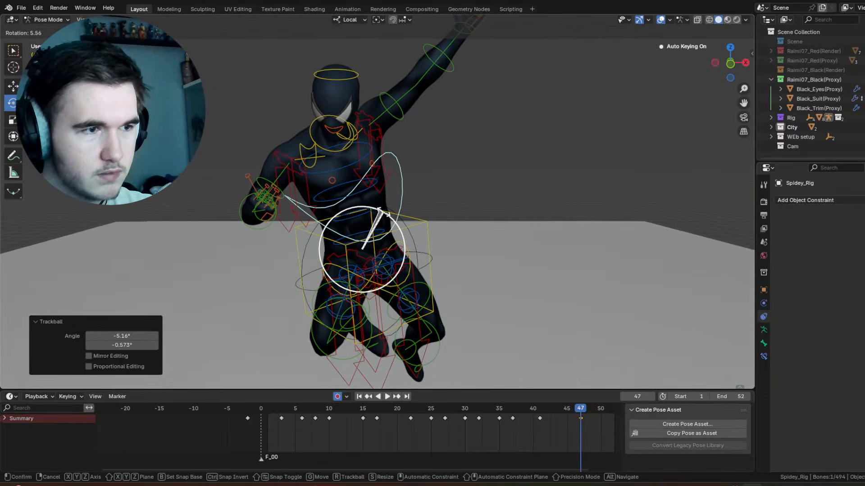
{"action": "left_click", "coordinate": [376, 237]}
{"action": "key", "text": "r"}
{"action": "key", "text": "r"}
{"action": "left_click_drag", "start_coordinate": [369, 242], "coordinate": [371, 240]}
Step: Rotate the raised upper arm 43.9° about local Z at frame 47, and refine its angle with a freehand rotation
{"action": "left_click", "coordinate": [388, 110]}
{"action": "middle_click_drag", "start_coordinate": [388, 110], "coordinate": [417, 194], "text": "shift"}
{"action": "middle_click_drag", "start_coordinate": [417, 194], "coordinate": [405, 187]}
{"action": "mouse_move", "coordinate": [422, 208]}
{"action": "left_mouse_down"}
{"action": "mouse_move", "coordinate": [423, 194]}
{"action": "mouse_move", "coordinate": [416, 198]}
{"action": "left_mouse_up"}
{"action": "key", "text": "r"}
{"action": "key", "text": "r"}
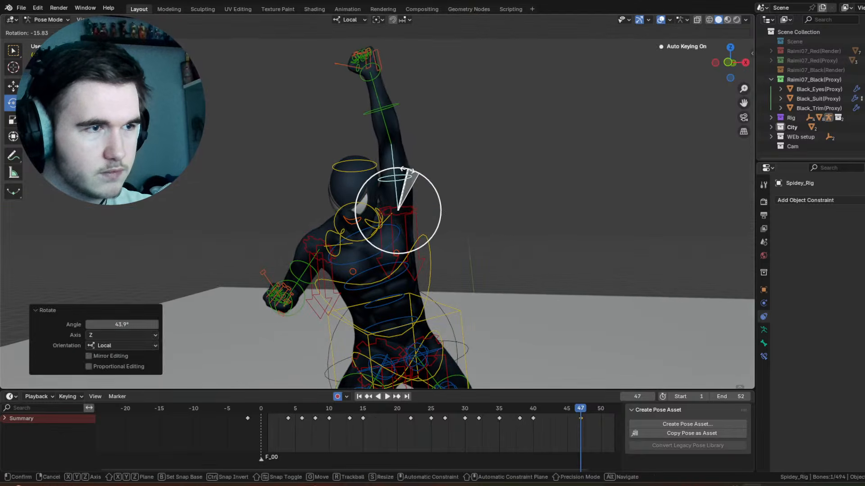
{"action": "left_click_drag", "start_coordinate": [409, 235], "coordinate": [409, 233]}
Step: Select the head control and rotate it freehand to adjust its tilt and facing at frame 47
{"action": "left_click", "coordinate": [369, 170]}
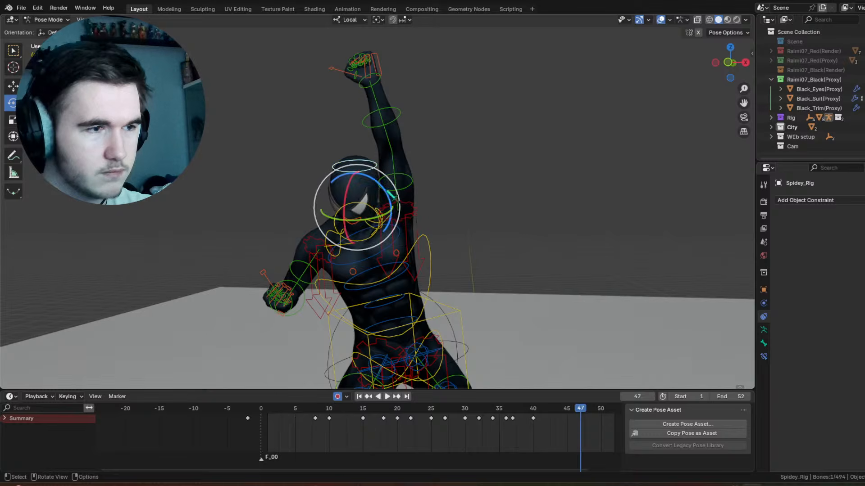
{"action": "left_click_drag", "start_coordinate": [353, 198], "coordinate": [369, 179]}
{"action": "left_click_drag", "start_coordinate": [372, 175], "coordinate": [382, 180]}
{"action": "left_click_drag", "start_coordinate": [369, 193], "coordinate": [371, 195]}
{"action": "left_click_drag", "start_coordinate": [371, 195], "coordinate": [374, 197]}
{"action": "middle_click_drag", "start_coordinate": [373, 197], "coordinate": [443, 212]}
Step: Keyframe the neck control, move that key to frame 43, and rotate the neck -24.1° about local X at frame 47
{"action": "left_click", "coordinate": [420, 203]}
{"action": "right_click", "coordinate": [459, 223]}
{"action": "left_click", "coordinate": [459, 223]}
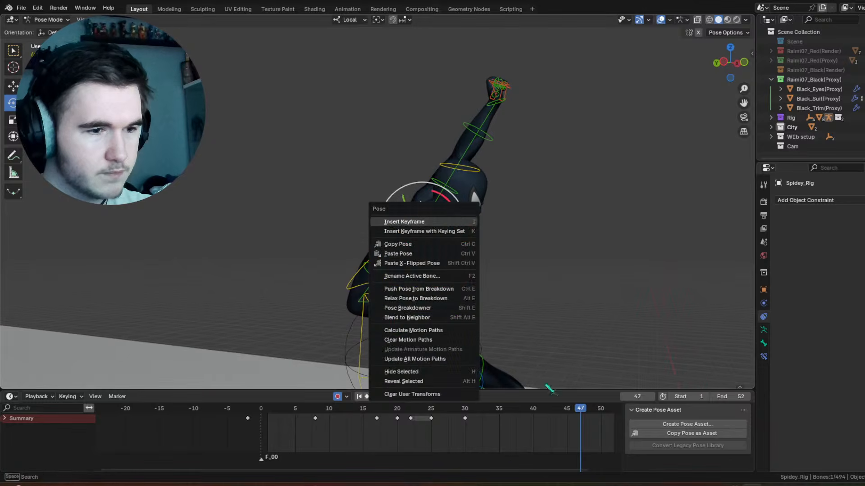
{"action": "left_click_drag", "start_coordinate": [581, 420], "coordinate": [553, 423]}
{"action": "left_click_drag", "start_coordinate": [454, 229], "coordinate": [457, 198]}
{"action": "middle_click_drag", "start_coordinate": [457, 198], "coordinate": [426, 201]}
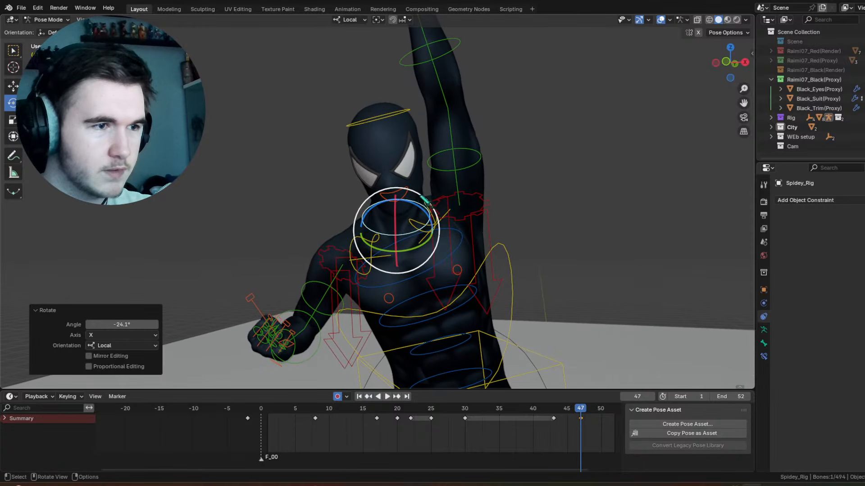
Step: Rotate the head 5.47° about view Z plus a freehand rotation at frame 47, and by a 4.58°, -3.44° trackball rotation at frame 43
{"action": "left_click", "coordinate": [405, 110]}
{"action": "left_click_drag", "start_coordinate": [414, 146], "coordinate": [419, 150]}
{"action": "left_click_drag", "start_coordinate": [416, 162], "coordinate": [419, 161]}
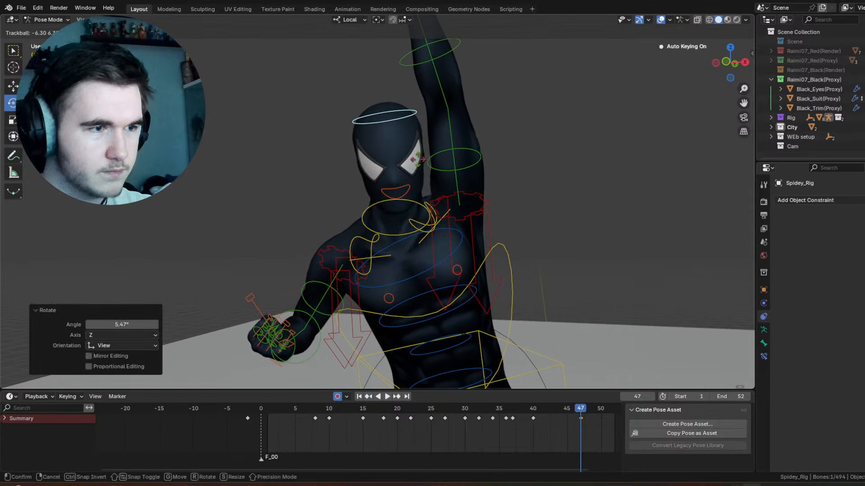
{"action": "left_click", "coordinate": [422, 159]}
{"action": "left_click_drag", "start_coordinate": [579, 410], "coordinate": [554, 411]}
{"action": "left_click_drag", "start_coordinate": [374, 176], "coordinate": [370, 180]}
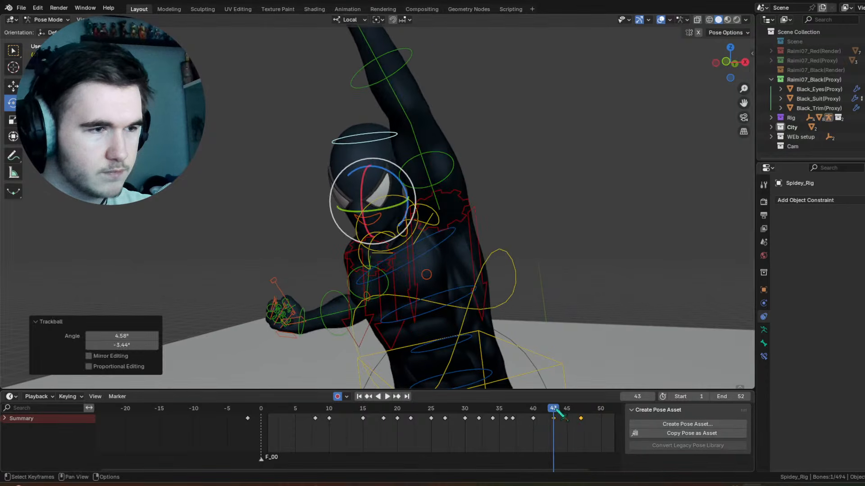
{"action": "left_click_drag", "start_coordinate": [558, 411], "coordinate": [588, 417]}
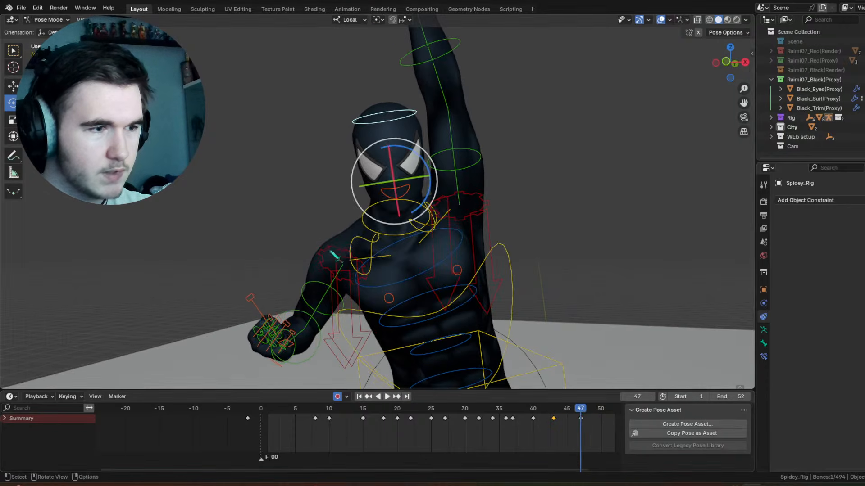
Step: Select the lowered arm's shoulder control and keyframe its current pose, holding it from frame 32 to frame 38
{"action": "left_click", "coordinate": [383, 253]}
{"action": "left_click_drag", "start_coordinate": [512, 408], "coordinate": [584, 407]}
{"action": "right_click", "coordinate": [425, 246]}
{"action": "right_click", "coordinate": [475, 285]}
{"action": "left_click", "coordinate": [473, 282]}
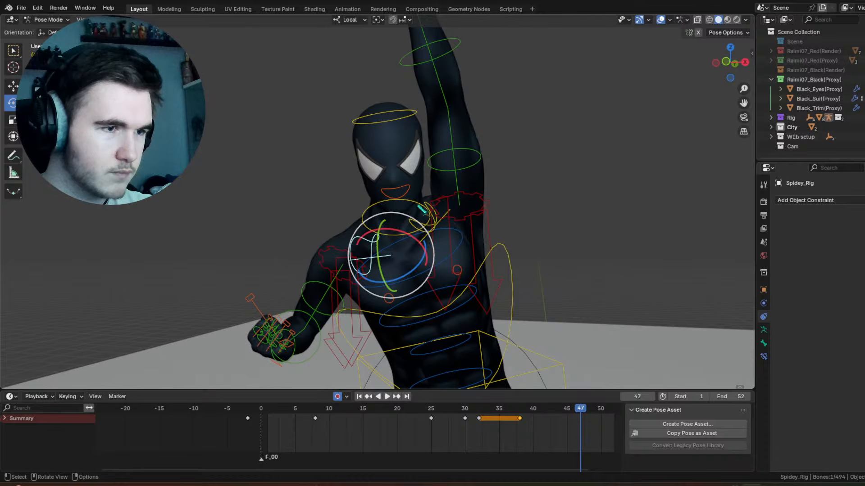
Step: Copy the raised arm's shoulder pose, paste it X-flipped onto the lowered arm's shoulder at frame 47, and rotate that shoulder freehand
{"action": "left_click", "coordinate": [425, 203]}
{"action": "right_click", "coordinate": [425, 203]}
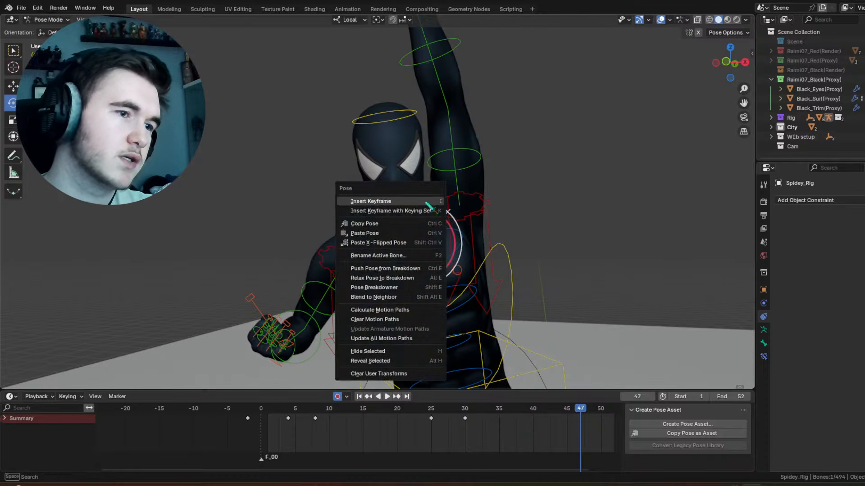
{"action": "right_click", "coordinate": [414, 242]}
{"action": "left_click", "coordinate": [373, 265]}
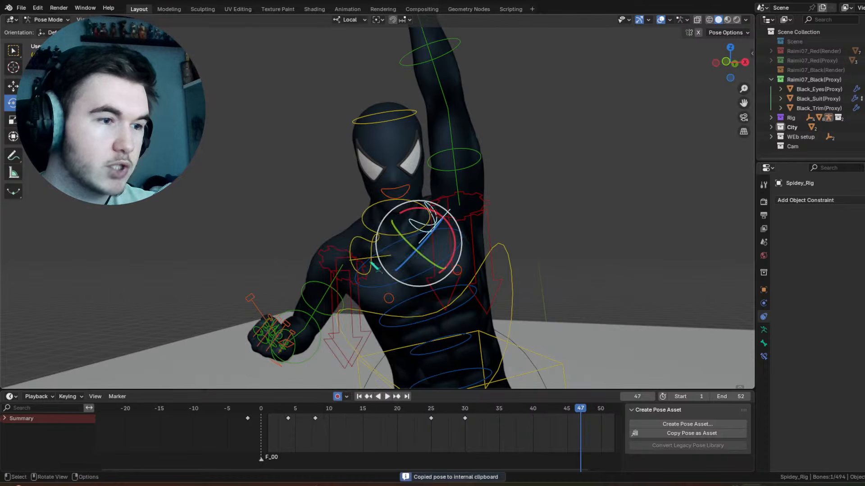
{"action": "left_click", "coordinate": [371, 249]}
{"action": "right_click", "coordinate": [372, 248]}
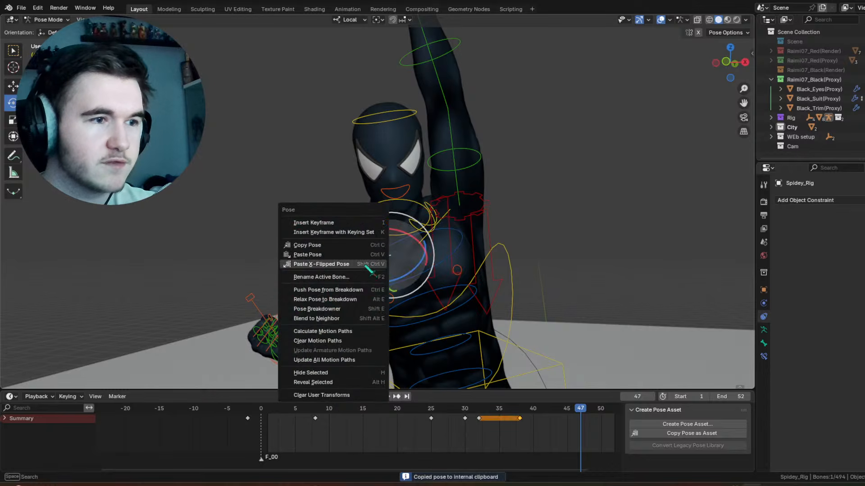
{"action": "left_click", "coordinate": [367, 268]}
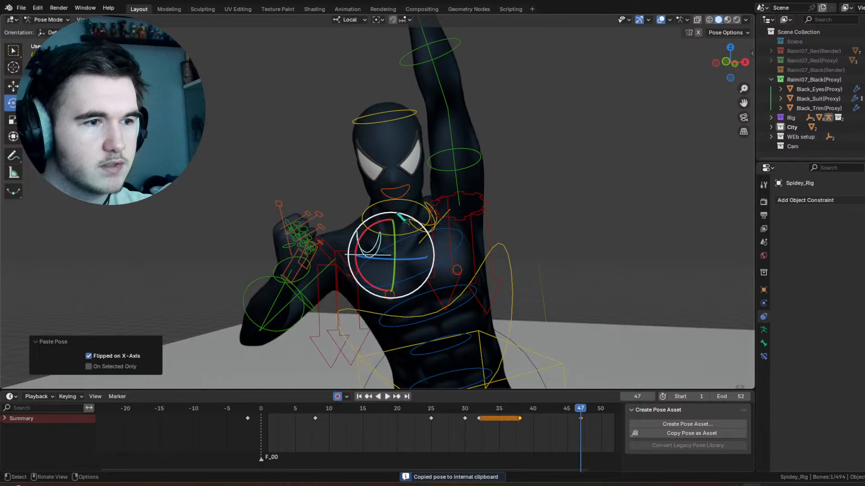
{"action": "mouse_move", "coordinate": [397, 214]}
{"action": "left_mouse_down"}
{"action": "mouse_move", "coordinate": [422, 219]}
{"action": "mouse_move", "coordinate": [413, 212]}
{"action": "left_mouse_up"}
Step: Try raising the bent arm by rotating its upper-arm control freehand at frame 47
{"action": "left_click", "coordinate": [305, 272]}
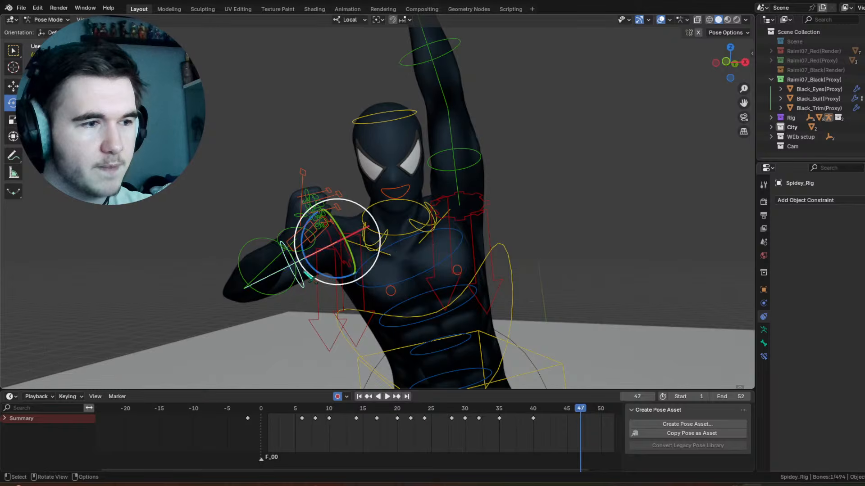
{"action": "left_click_drag", "start_coordinate": [362, 251], "coordinate": [383, 179]}
{"action": "left_click", "coordinate": [294, 146]}
Step: Copy the raised arm's upper-arm and forearm pose and paste it X-flipped onto the bent arm at frame 47
{"action": "left_click", "coordinate": [467, 154]}
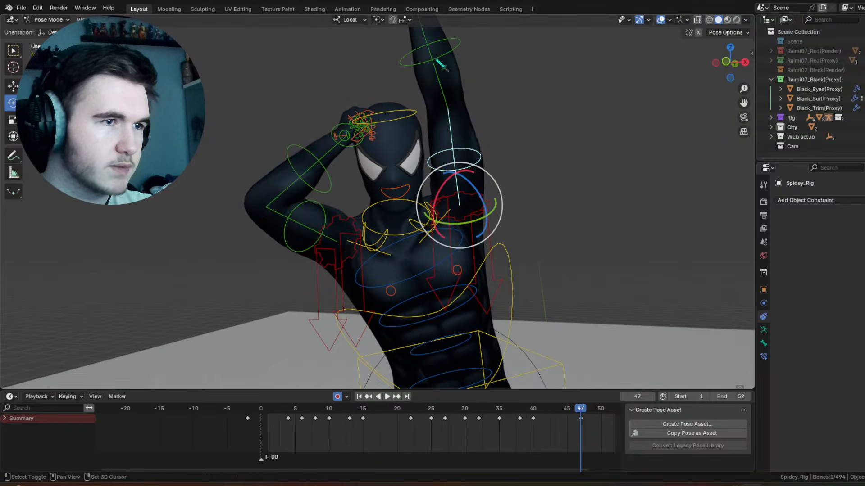
{"action": "left_click", "coordinate": [446, 52], "text": "shift"}
{"action": "right_click", "coordinate": [436, 49]}
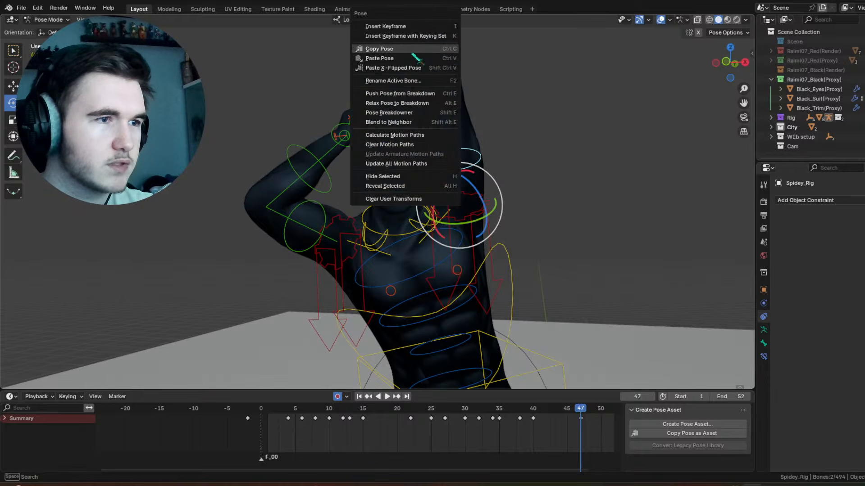
{"action": "left_click", "coordinate": [413, 51]}
{"action": "left_click", "coordinate": [324, 193]}
{"action": "right_click", "coordinate": [324, 197]}
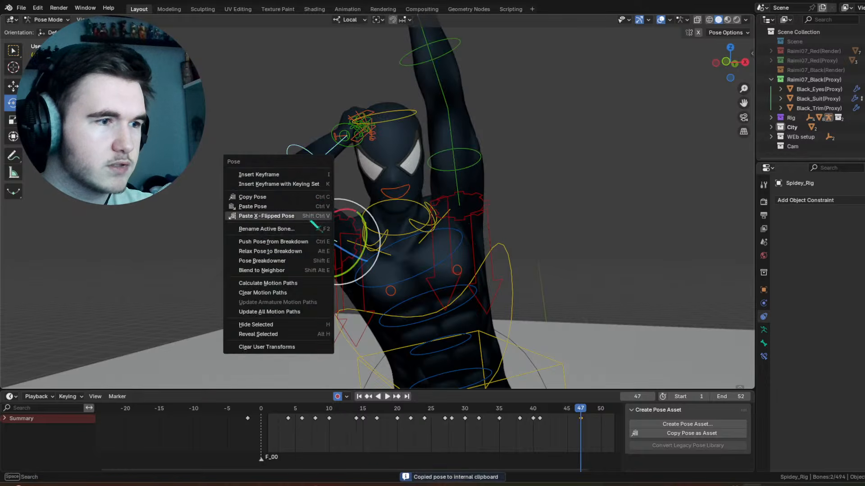
{"action": "left_click", "coordinate": [288, 216]}
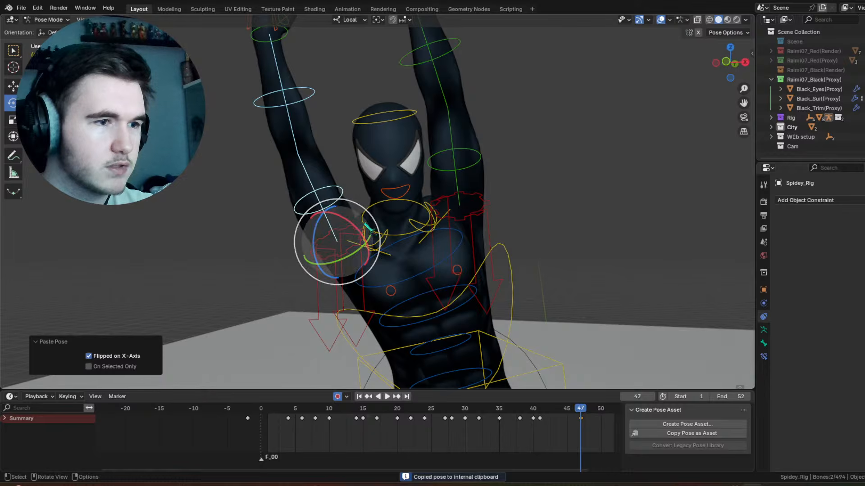
Step: Rotate the mirrored arm's shoulder control about local X, and rotate its upper arm -16.5° about local X
{"action": "left_click", "coordinate": [378, 223]}
{"action": "middle_click_drag", "start_coordinate": [378, 223], "coordinate": [393, 239]}
{"action": "left_click", "coordinate": [399, 238]}
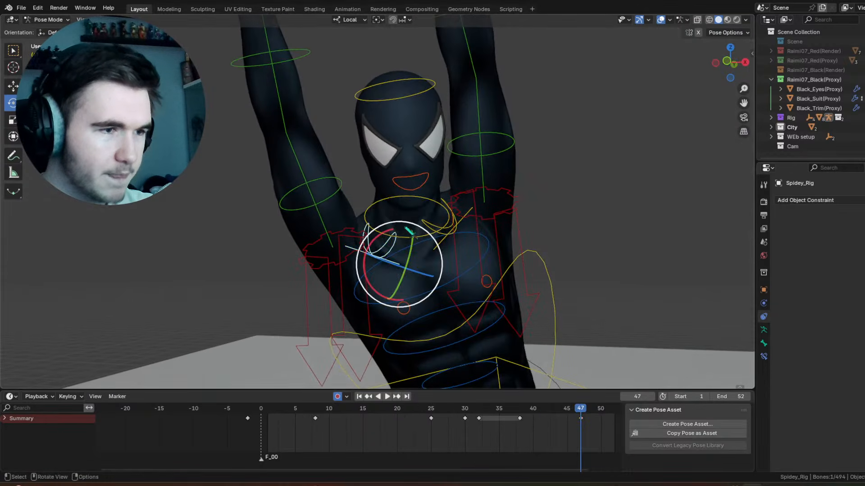
{"action": "left_click_drag", "start_coordinate": [394, 231], "coordinate": [370, 167]}
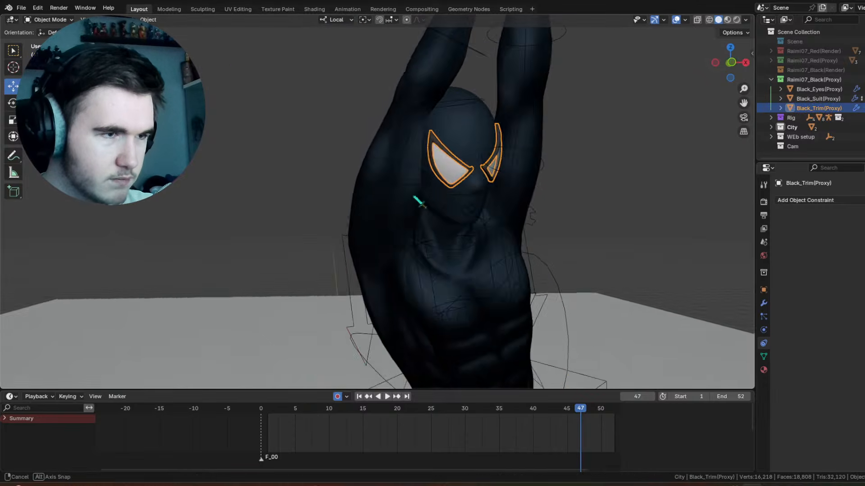
{"action": "middle_click_drag", "start_coordinate": [414, 198], "coordinate": [463, 195]}
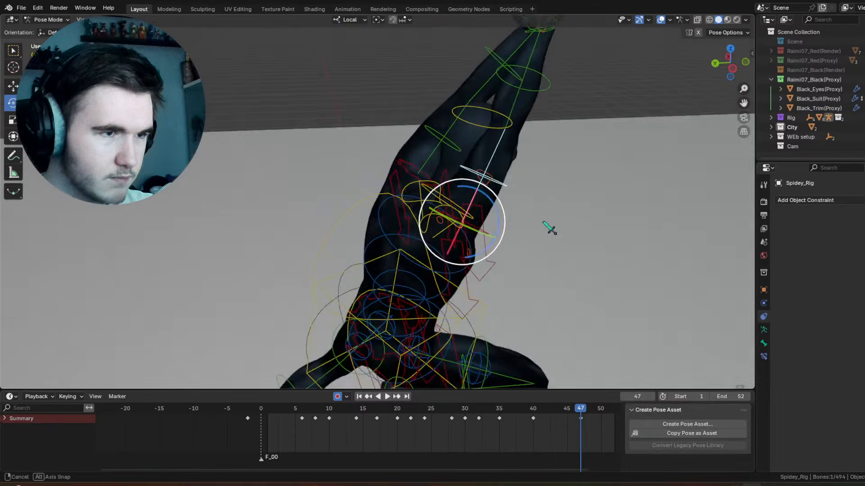
{"action": "left_click_drag", "start_coordinate": [454, 182], "coordinate": [451, 198]}
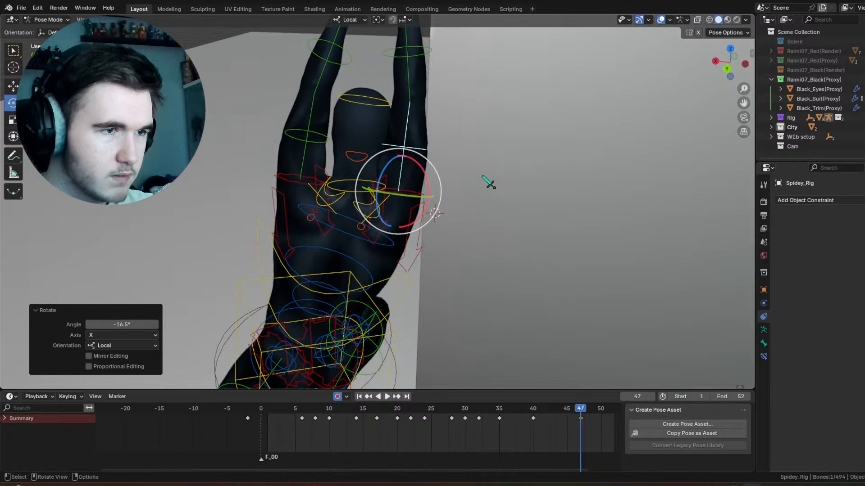
Step: Select the originally raised arm's shoulder control, try pasting the copied pose X-flipped, and undo the paste
{"action": "left_click", "coordinate": [356, 266]}
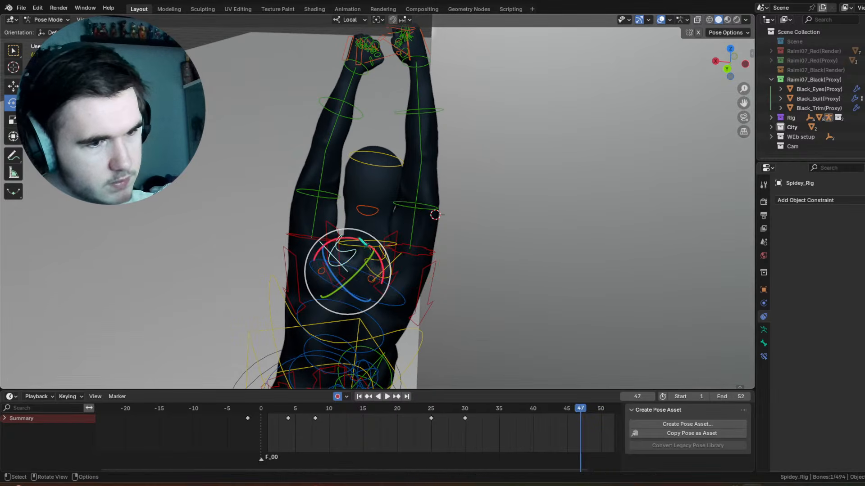
{"action": "right_click", "coordinate": [346, 237]}
{"action": "left_click", "coordinate": [324, 238]}
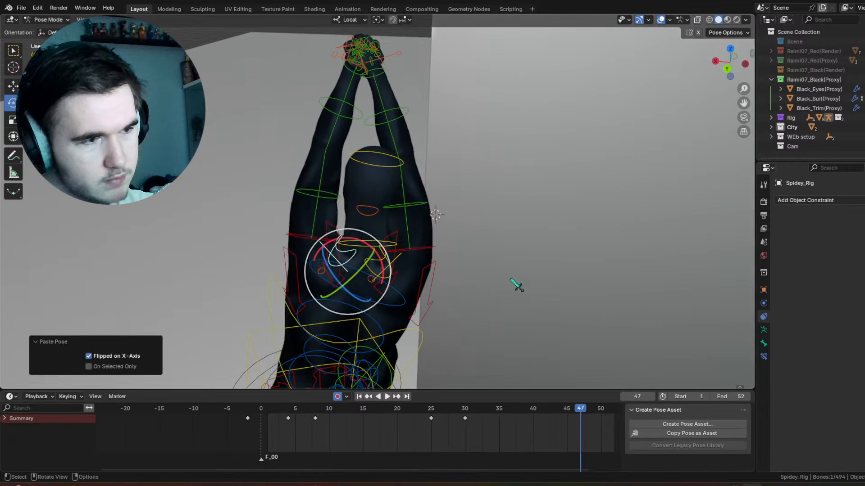
{"action": "key", "text": "ctrl+z"}
Step: Keyframe the originally raised arm's shoulder, move that key to frame 42, and rotate the shoulder 8.36° about local X at frame 47
{"action": "right_click", "coordinate": [450, 247]}
{"action": "left_click", "coordinate": [447, 207]}
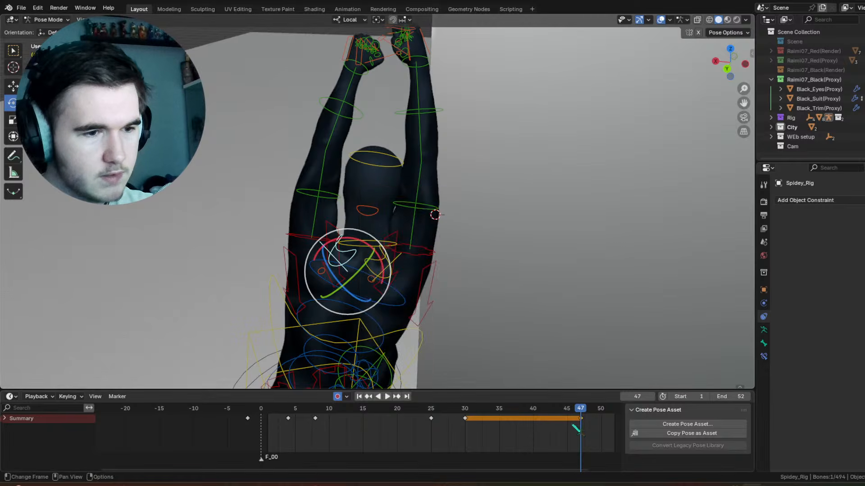
{"action": "left_click_drag", "start_coordinate": [580, 425], "coordinate": [546, 426]}
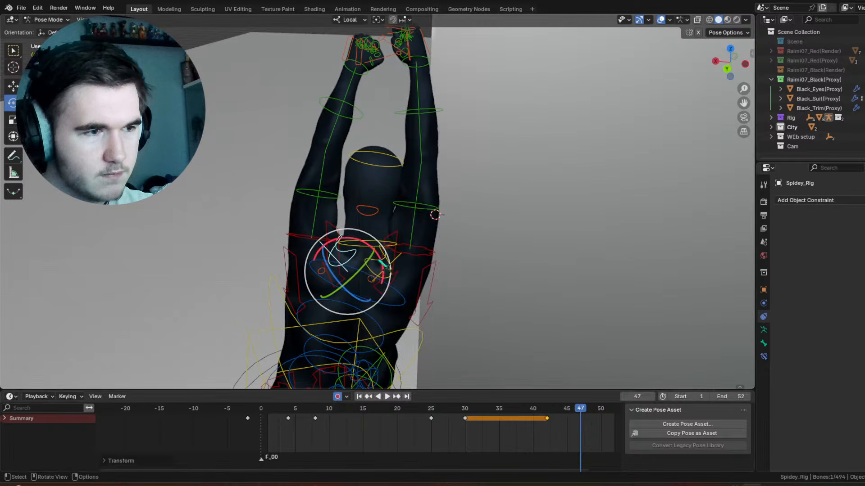
{"action": "left_click_drag", "start_coordinate": [383, 264], "coordinate": [387, 272]}
{"action": "middle_click_drag", "start_coordinate": [387, 272], "coordinate": [532, 211]}
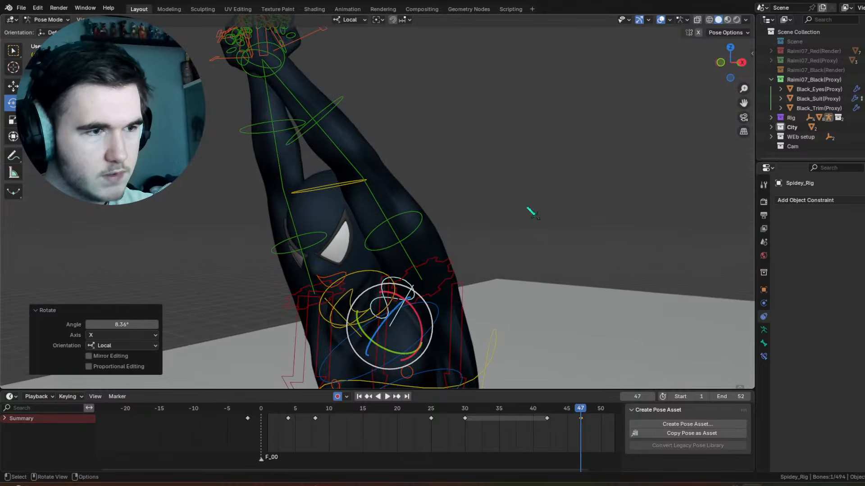
Step: Adjust the originally raised arm's angle freehand, and rotate its hand control -6.81° about local X
{"action": "left_click", "coordinate": [422, 241]}
{"action": "middle_click_drag", "start_coordinate": [422, 242], "coordinate": [452, 254]}
{"action": "left_click_drag", "start_coordinate": [454, 296], "coordinate": [455, 284]}
{"action": "left_click", "coordinate": [389, 70]}
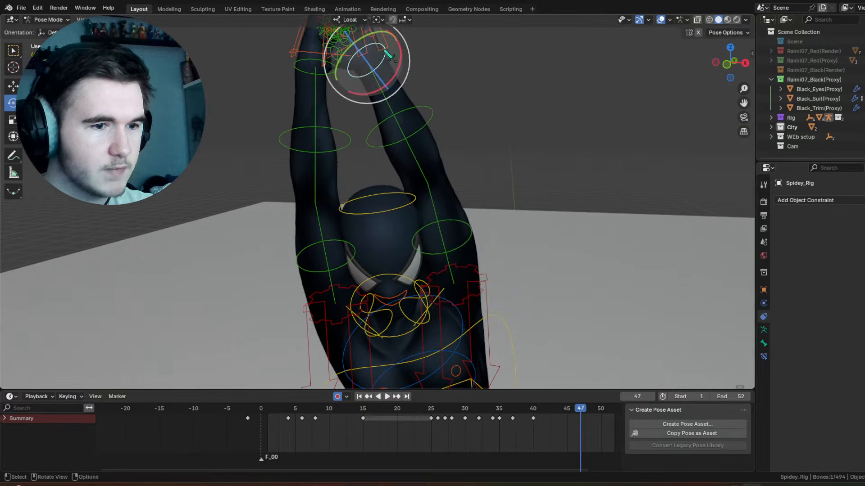
{"action": "mouse_move", "coordinate": [379, 51]}
{"action": "left_mouse_down"}
{"action": "mouse_move", "coordinate": [367, 78]}
{"action": "mouse_move", "coordinate": [353, 76]}
{"action": "mouse_move", "coordinate": [387, 66]}
{"action": "left_mouse_up"}
Step: Select the straighter leg's thigh control and apply a 9.17°, -16° trackball rotation at frame 47
{"action": "scroll", "coordinate": [496, 270], "scroll_direction": "down", "scroll_amount": 5}
{"action": "middle_click_drag", "start_coordinate": [496, 270], "coordinate": [451, 192], "text": "shift"}
{"action": "middle_click_drag", "start_coordinate": [451, 192], "coordinate": [445, 173]}
{"action": "scroll", "coordinate": [445, 173], "scroll_direction": "up", "scroll_amount": 3}
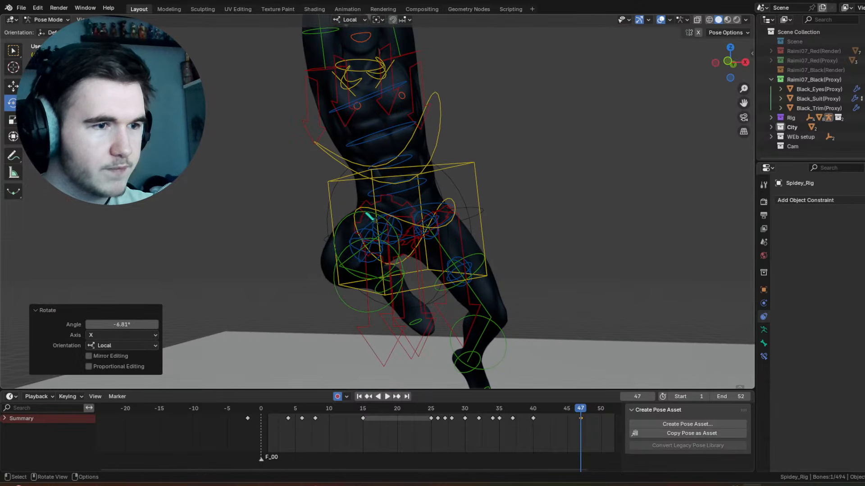
{"action": "left_click", "coordinate": [487, 263]}
{"action": "left_click", "coordinate": [484, 259]}
{"action": "middle_click_drag", "start_coordinate": [484, 259], "coordinate": [464, 261]}
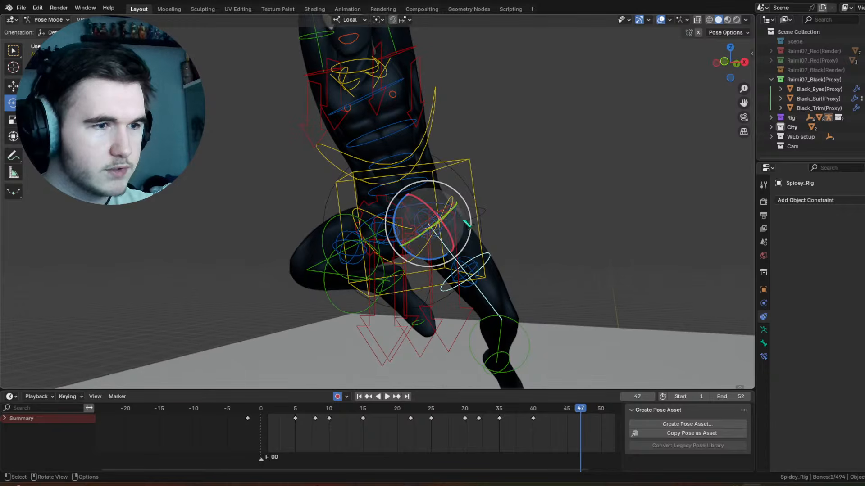
{"action": "left_click_drag", "start_coordinate": [463, 200], "coordinate": [434, 216]}
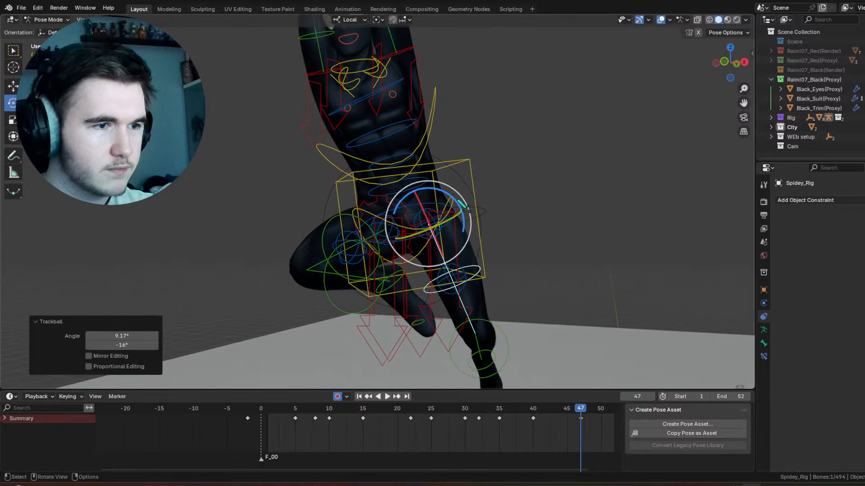
Step: Keyframe the hip control, move that key to frame 41, and rotate the hips about local X at frame 47 to swing the legs backward
{"action": "left_click", "coordinate": [441, 224]}
{"action": "middle_click_drag", "start_coordinate": [440, 224], "coordinate": [340, 203]}
{"action": "right_click", "coordinate": [340, 203]}
{"action": "left_click", "coordinate": [340, 209]}
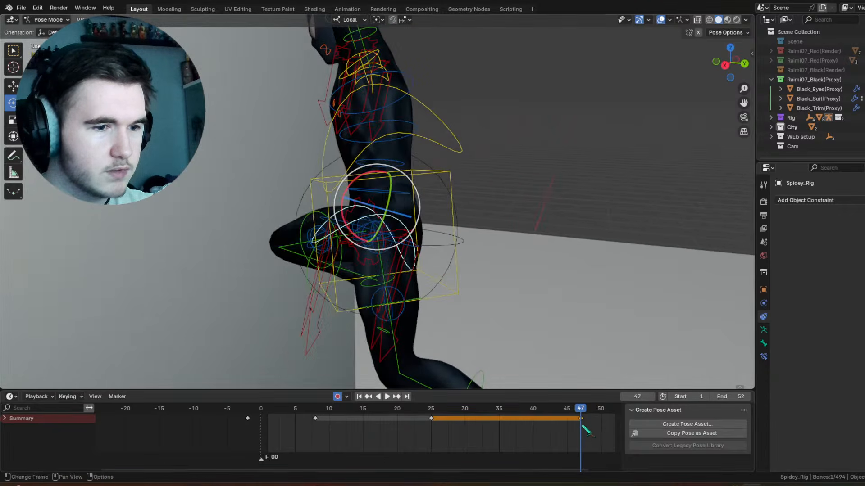
{"action": "left_click_drag", "start_coordinate": [568, 431], "coordinate": [585, 419]}
{"action": "key", "text": "g"}
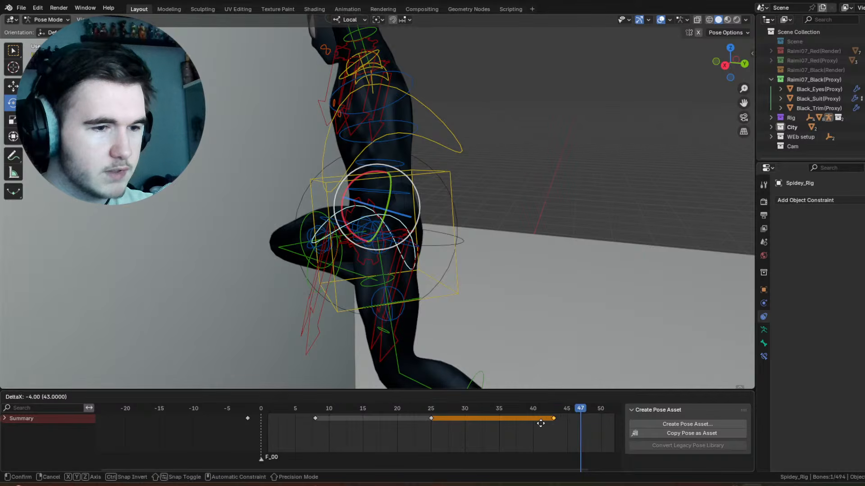
{"action": "left_click", "coordinate": [540, 423]}
{"action": "left_click_drag", "start_coordinate": [344, 220], "coordinate": [349, 248]}
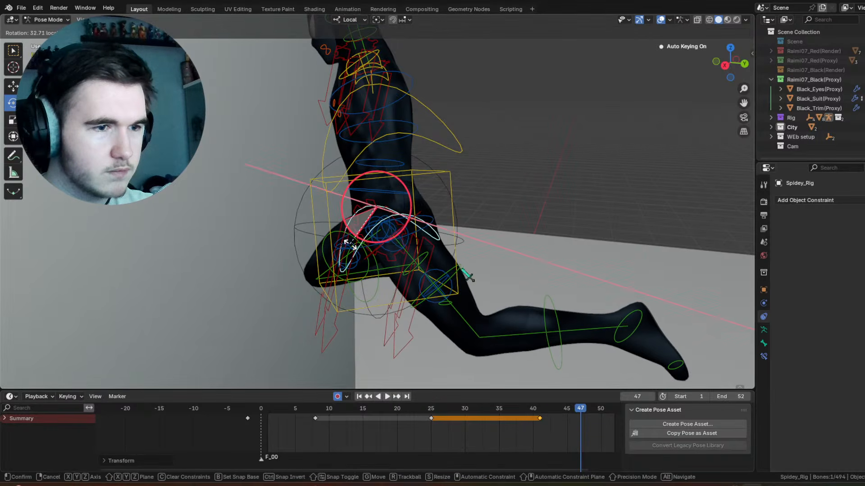
Step: Rotate the trailing leg's shin control -33.2° about local X at frame 47
{"action": "left_click", "coordinate": [545, 304]}
{"action": "left_click_drag", "start_coordinate": [484, 270], "coordinate": [497, 289]}
{"action": "middle_click_drag", "start_coordinate": [493, 286], "coordinate": [535, 260]}
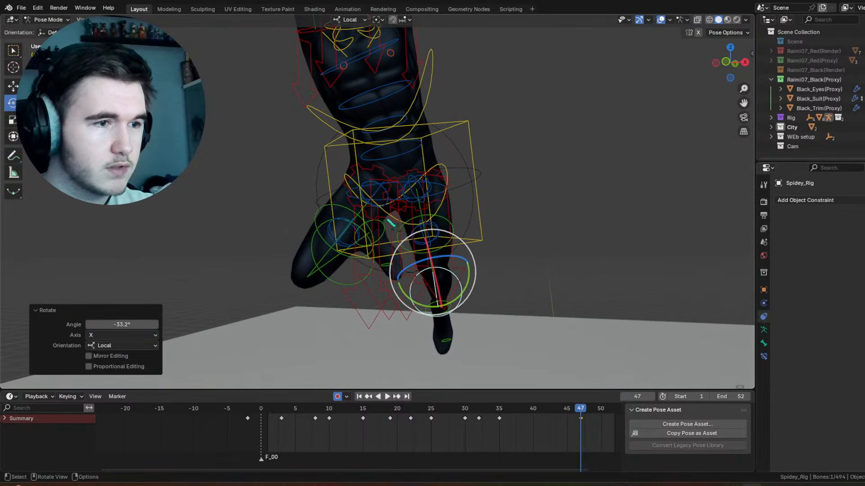
Step: Rotate the bent leg's thigh control -31.1° about view Z, and refine its angle with a trackball rotation
{"action": "left_click", "coordinate": [339, 205]}
{"action": "left_click_drag", "start_coordinate": [402, 161], "coordinate": [378, 156]}
{"action": "left_click_drag", "start_coordinate": [388, 194], "coordinate": [389, 193]}
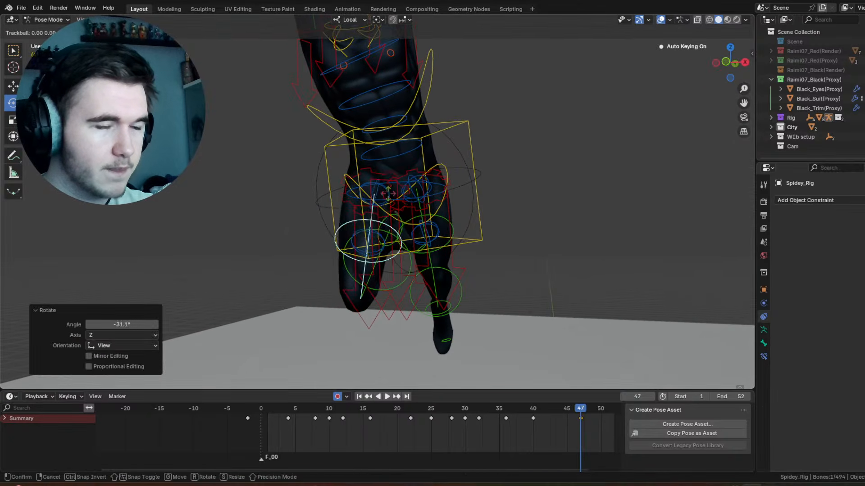
{"action": "left_click", "coordinate": [415, 169]}
Step: Rotate the hip control freehand, and rotate the trailing leg's thigh 3.06° about view Z at frame 47
{"action": "left_click", "coordinate": [439, 161]}
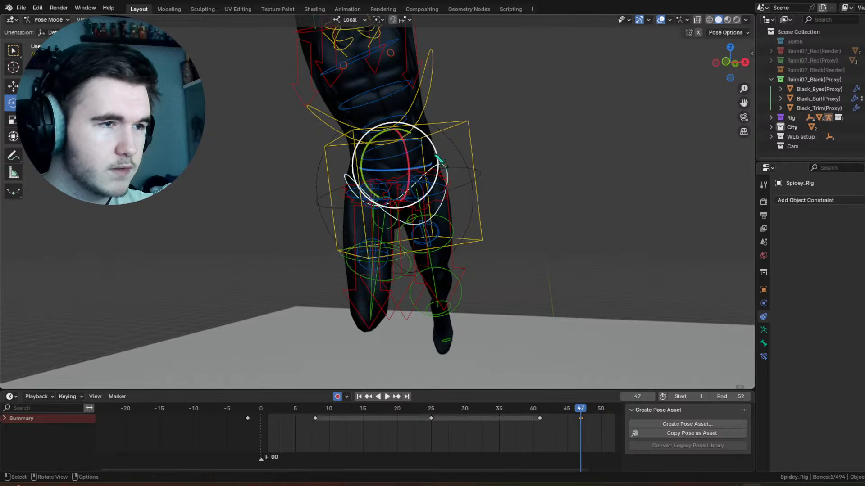
{"action": "left_click_drag", "start_coordinate": [435, 148], "coordinate": [430, 141]}
{"action": "left_click_drag", "start_coordinate": [426, 175], "coordinate": [459, 158]}
{"action": "left_click", "coordinate": [469, 211]}
{"action": "middle_click_drag", "start_coordinate": [381, 273], "coordinate": [481, 272]}
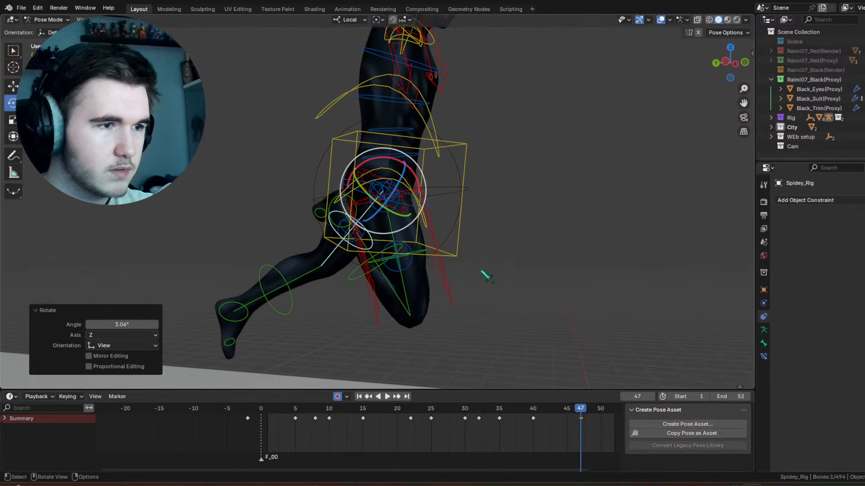
Step: Straighten the bent leg at frame 47 by rotating its shin control at the knee
{"action": "left_click", "coordinate": [367, 282]}
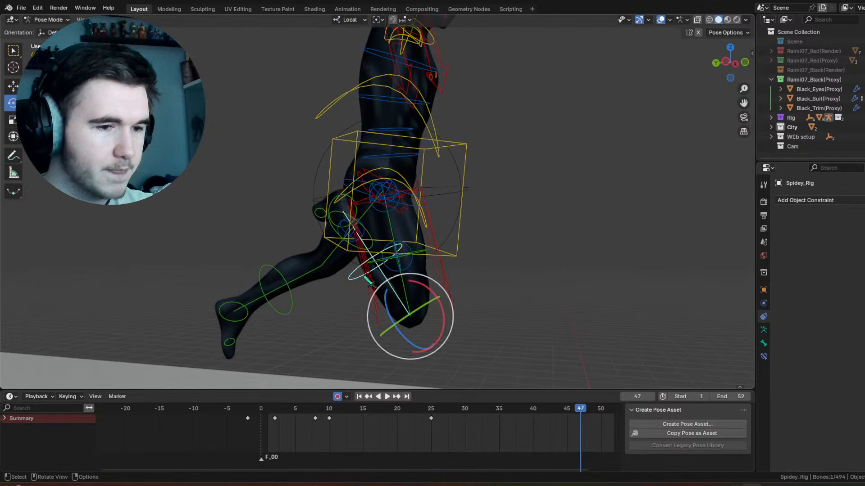
{"action": "right_click", "coordinate": [432, 295]}
{"action": "left_click", "coordinate": [428, 285]}
{"action": "left_click_drag", "start_coordinate": [581, 425], "coordinate": [540, 423]}
{"action": "left_click_drag", "start_coordinate": [448, 315], "coordinate": [345, 302]}
Step: Rotate the straightened leg's thigh control 47.8° about local X at frame 47, and refine it with a -8.02°, 10.9° trackball rotation
{"action": "left_click", "coordinate": [423, 256]}
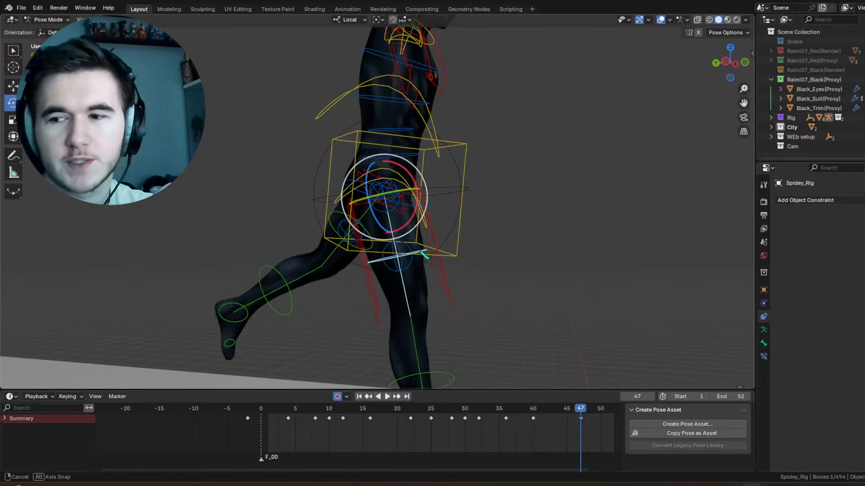
{"action": "middle_click_drag", "start_coordinate": [423, 257], "coordinate": [430, 205]}
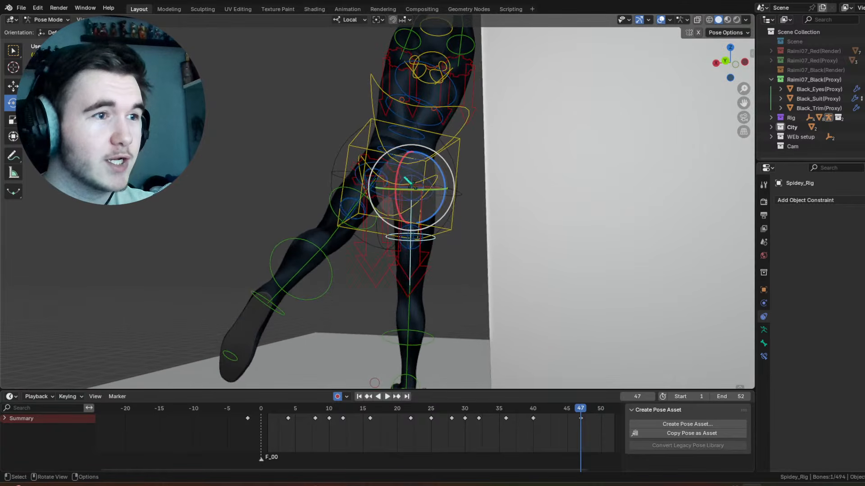
{"action": "mouse_move", "coordinate": [400, 166]}
{"action": "left_mouse_down"}
{"action": "mouse_move", "coordinate": [419, 170]}
{"action": "mouse_move", "coordinate": [411, 170]}
{"action": "left_mouse_up"}
{"action": "key", "text": "r"}
{"action": "key", "text": "r"}
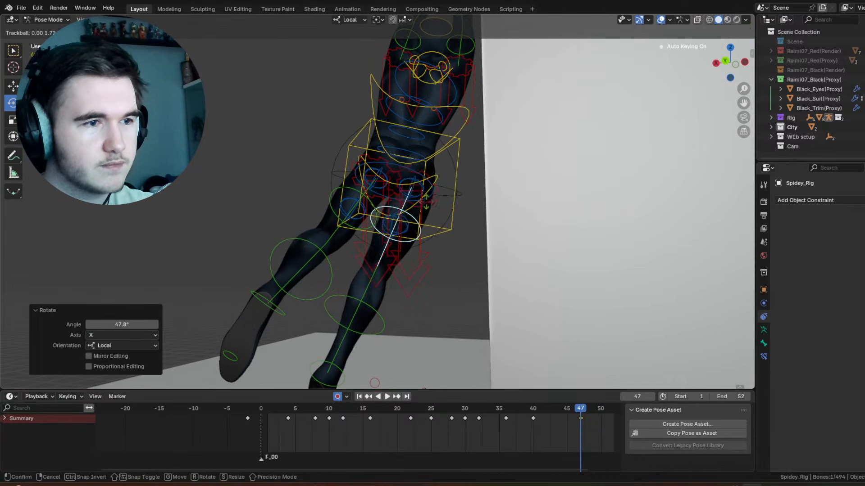
{"action": "left_click", "coordinate": [369, 197]}
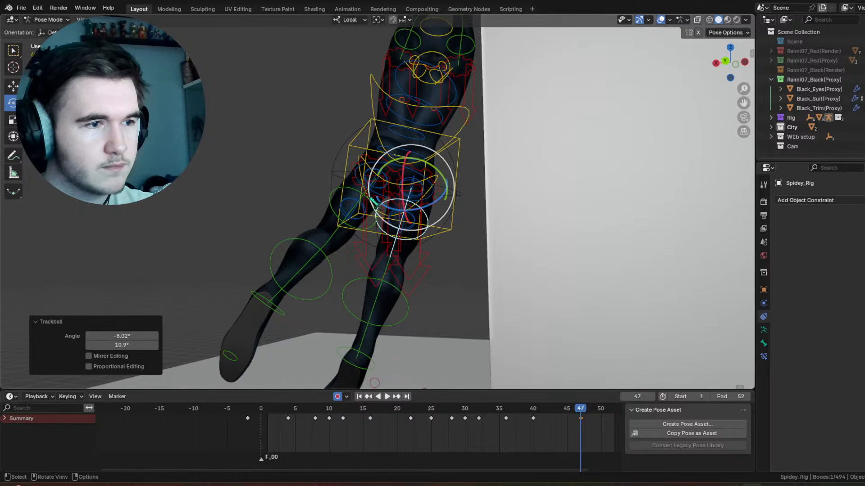
Step: Trackball-rotate the other leg's thigh control 4.58° and 16° at frame 47, and review the motion with overlays hidden
{"action": "left_click", "coordinate": [375, 200]}
{"action": "key", "text": "r"}
{"action": "key", "text": "r"}
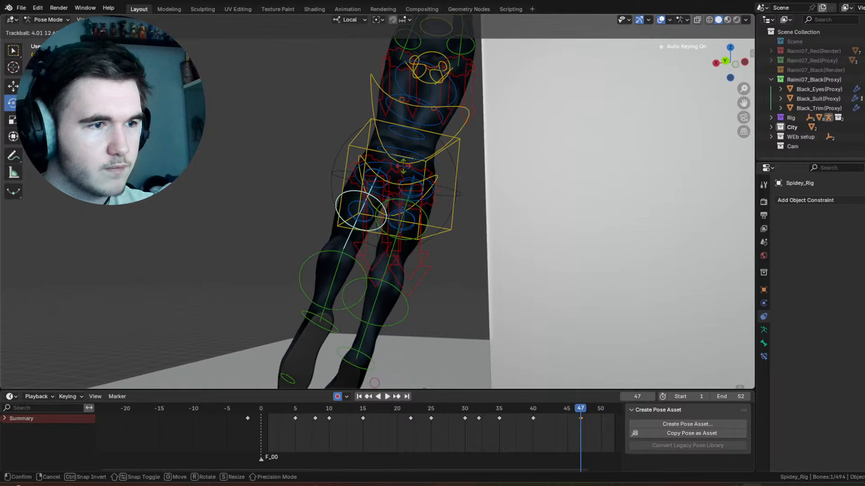
{"action": "left_click", "coordinate": [405, 167]}
{"action": "middle_click_drag", "start_coordinate": [405, 167], "coordinate": [528, 297]}
{"action": "scroll", "coordinate": [488, 212], "scroll_direction": "down", "scroll_amount": 3}
{"action": "key", "text": "shift+alt+z"}
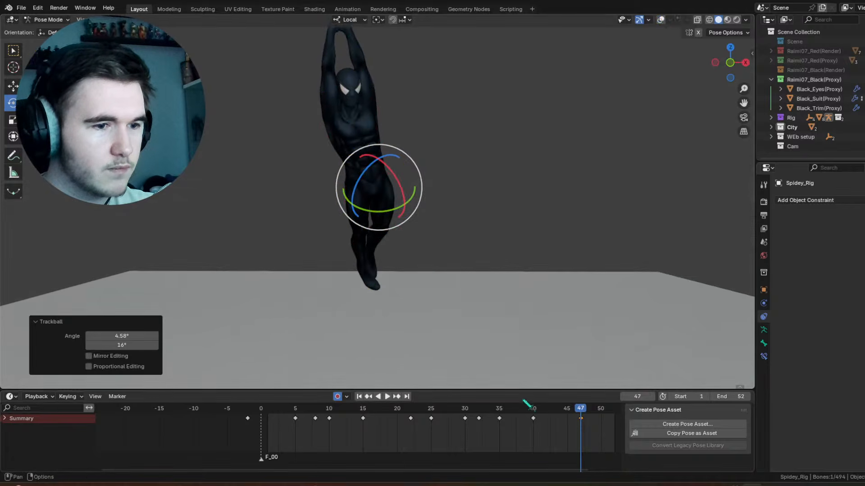
{"action": "left_click_drag", "start_coordinate": [527, 404], "coordinate": [411, 408]}
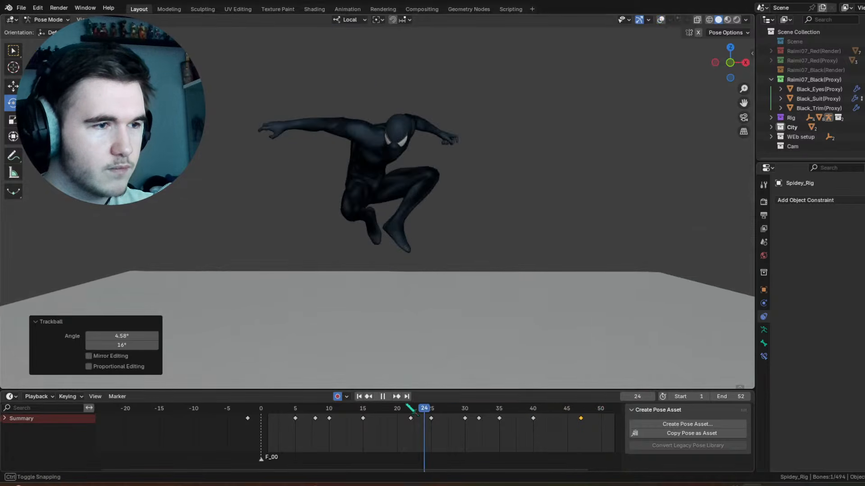
{"action": "key", "text": "space"}
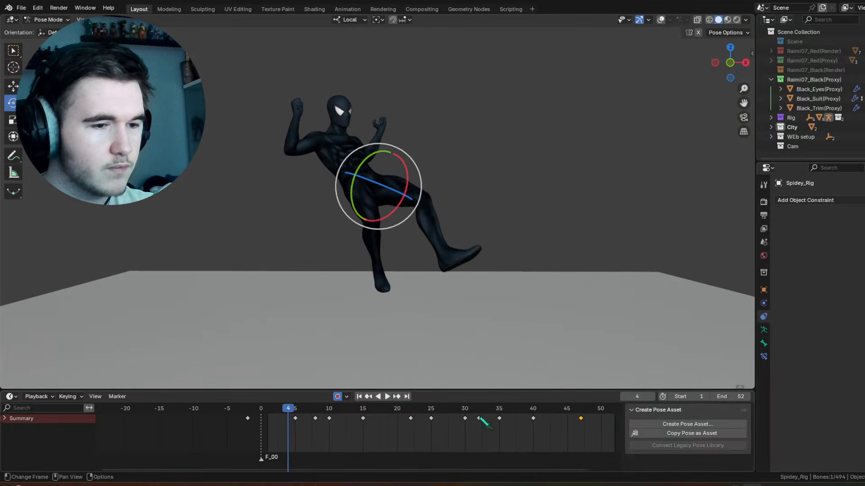
{"action": "left_click_drag", "start_coordinate": [526, 408], "coordinate": [582, 410]}
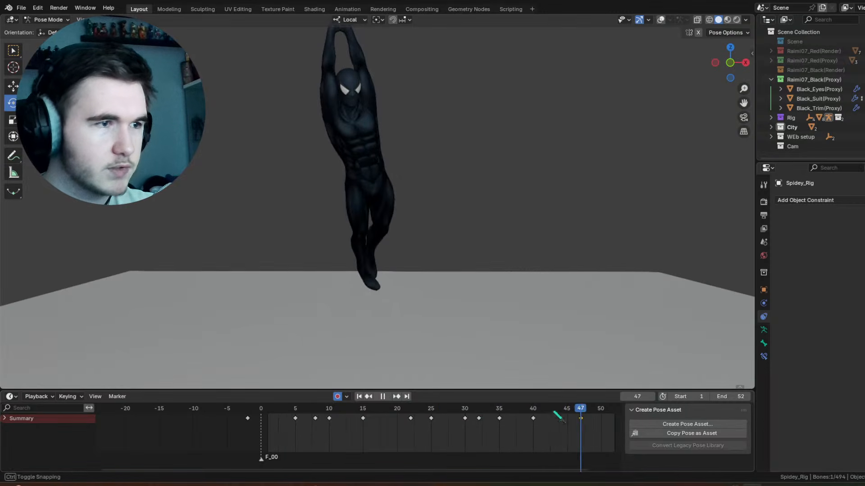
Step: Show the overlays, place a hip control key at frame 42, adjust the hip control at frame 47, and play back the motion
{"action": "left_click", "coordinate": [661, 20]}
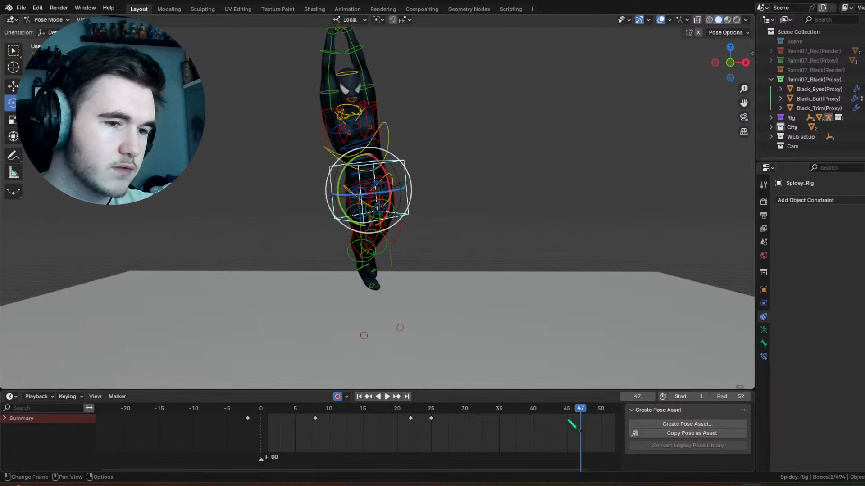
{"action": "left_click_drag", "start_coordinate": [572, 425], "coordinate": [588, 410]}
{"action": "right_click", "coordinate": [412, 195]}
{"action": "left_click", "coordinate": [412, 194]}
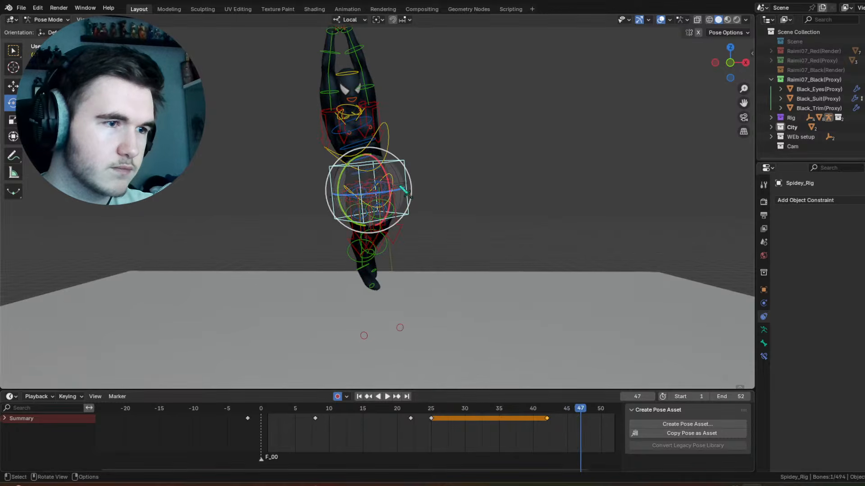
{"action": "left_click_drag", "start_coordinate": [404, 190], "coordinate": [401, 192]}
{"action": "left_click_drag", "start_coordinate": [556, 419], "coordinate": [536, 426]}
{"action": "key", "text": "space"}
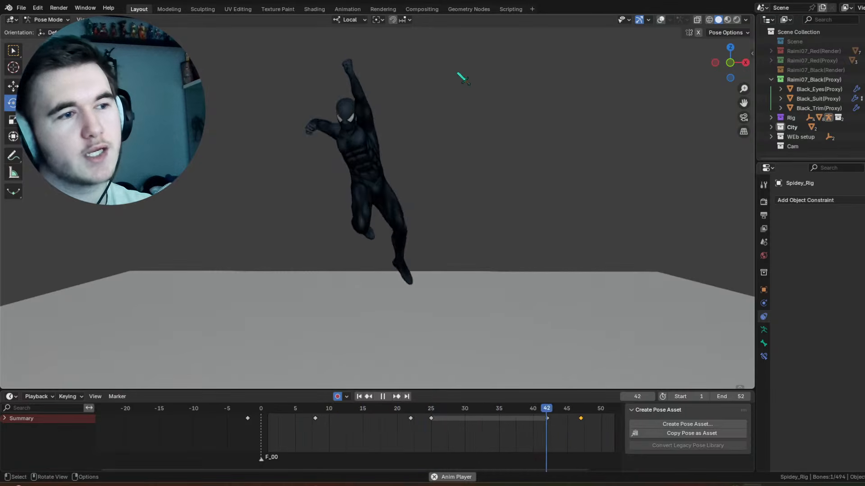
{"action": "key", "text": "space"}
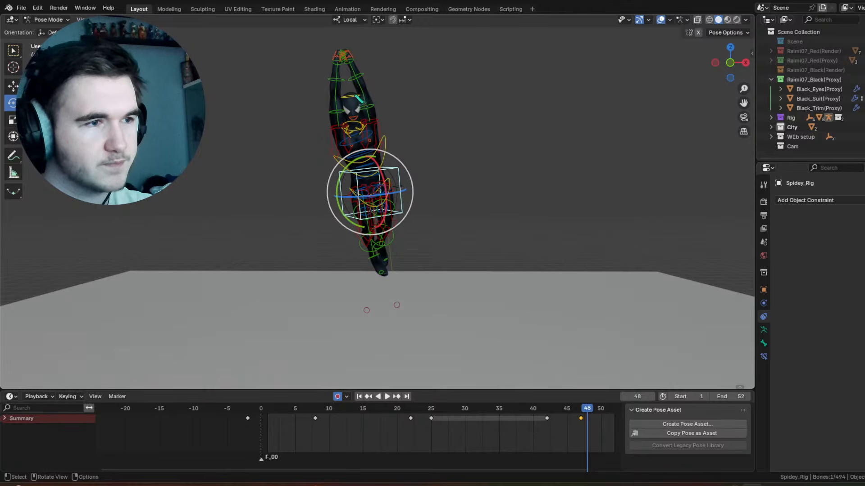
Step: Trackball-rotate the head control 2.29° and 9.17° at frame 40
{"action": "left_click_drag", "start_coordinate": [523, 419], "coordinate": [533, 420]}
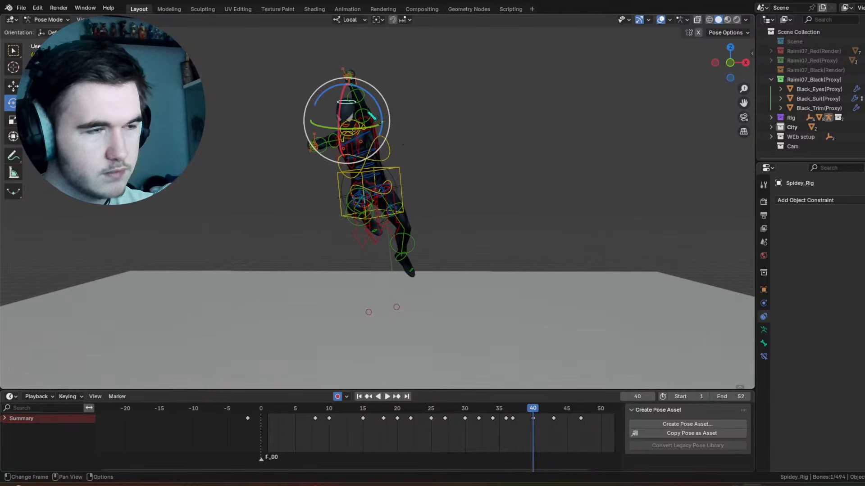
{"action": "left_click", "coordinate": [359, 106]}
{"action": "key", "text": "r"}
{"action": "key", "text": "r"}
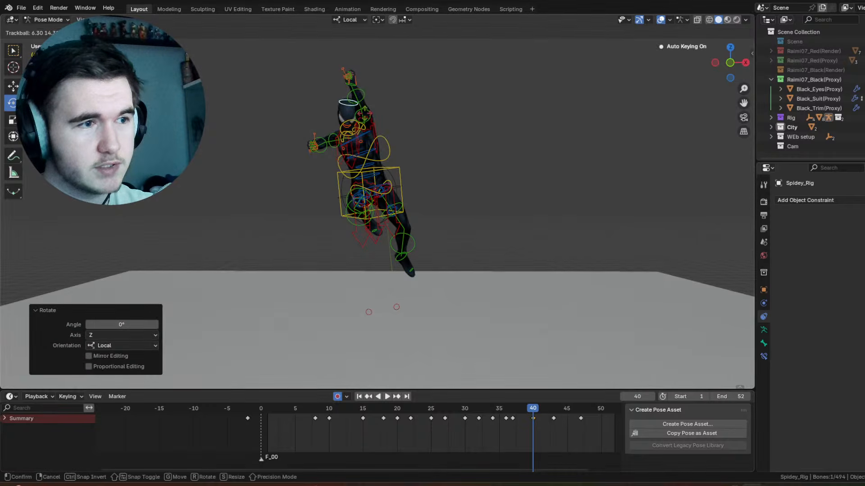
{"action": "left_click", "coordinate": [390, 162]}
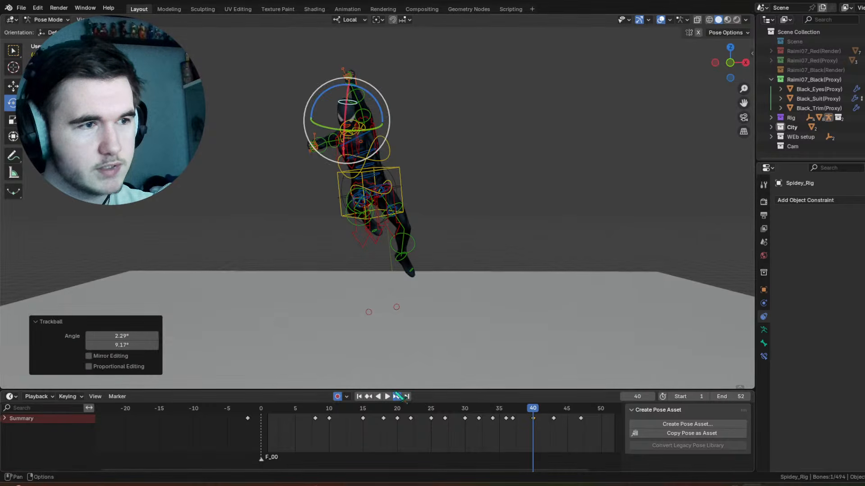
Step: Trackball-rotate the head control 4.58° and 5.73° at frame 43, and play back the result
{"action": "left_click", "coordinate": [396, 395]}
{"action": "key", "text": "r"}
{"action": "key", "text": "r"}
{"action": "left_click", "coordinate": [480, 143]}
{"action": "key", "text": "space"}
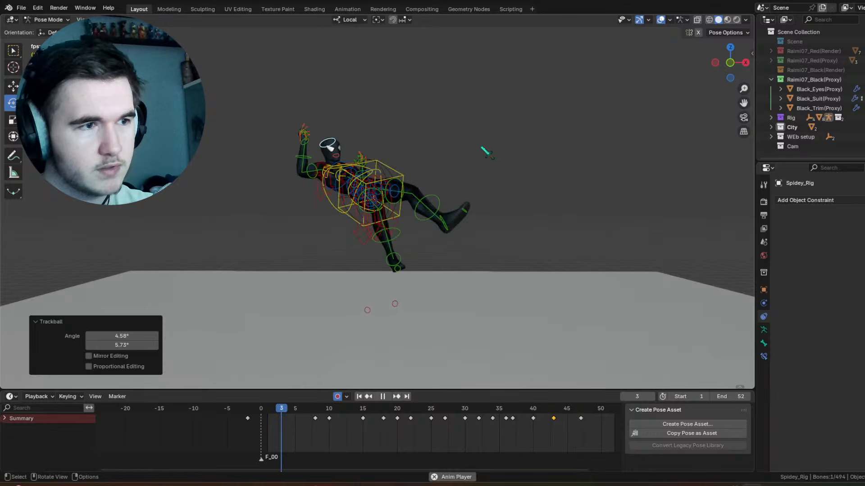
{"action": "key", "text": "space"}
Step: Trackball-rotate the head control 20.6° and 0° at frame 47, and play back the animation
{"action": "left_click", "coordinate": [580, 411]}
{"action": "key", "text": "r"}
{"action": "key", "text": "r"}
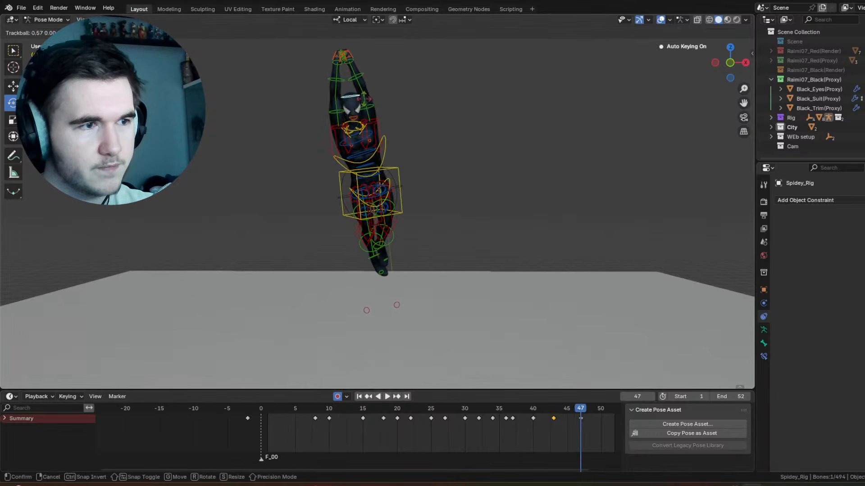
{"action": "left_click", "coordinate": [375, 113]}
{"action": "key", "text": "space"}
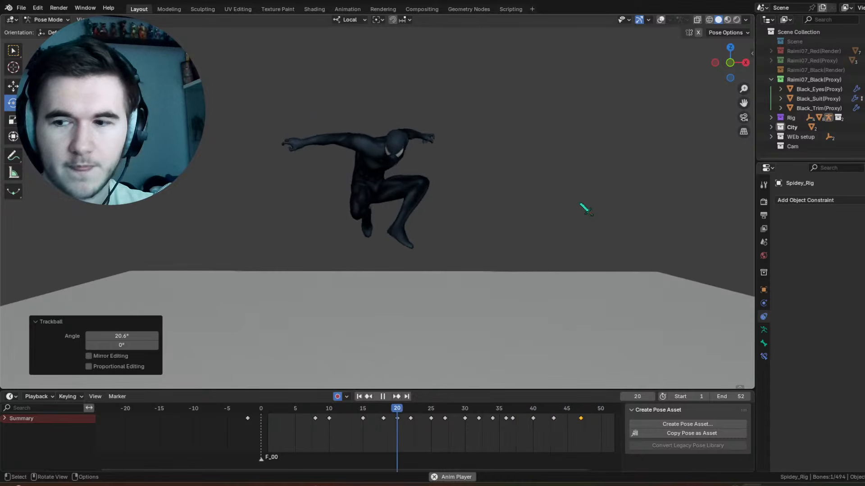
{"action": "key", "text": "space"}
Step: Trackball-rotate the head control -0.573° and -4.58° at frame 45, and start playback
{"action": "left_click", "coordinate": [566, 415]}
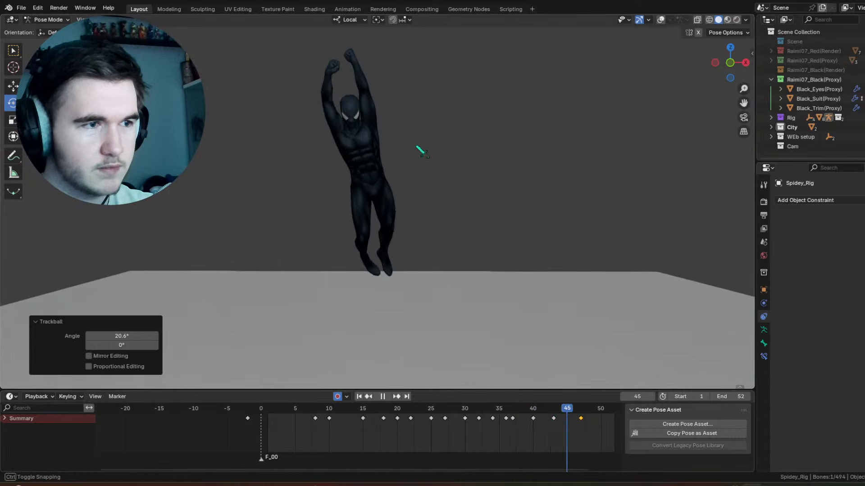
{"action": "left_click", "coordinate": [366, 105]}
{"action": "key", "text": "r"}
{"action": "key", "text": "r"}
{"action": "left_click", "coordinate": [368, 106]}
{"action": "key", "text": "space"}
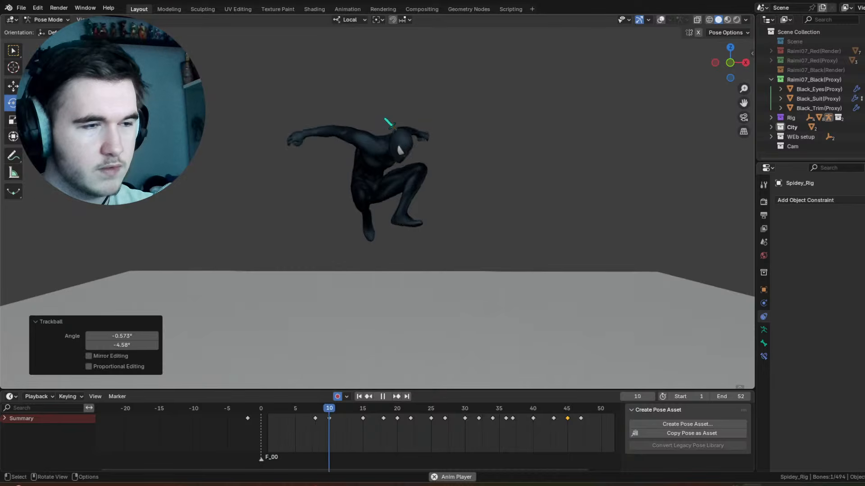
Step: Trackball-rotate the head control -15.5° and 0° at frame 49, and return to the first frame
{"action": "left_click", "coordinate": [581, 409]}
{"action": "key", "text": "space"}
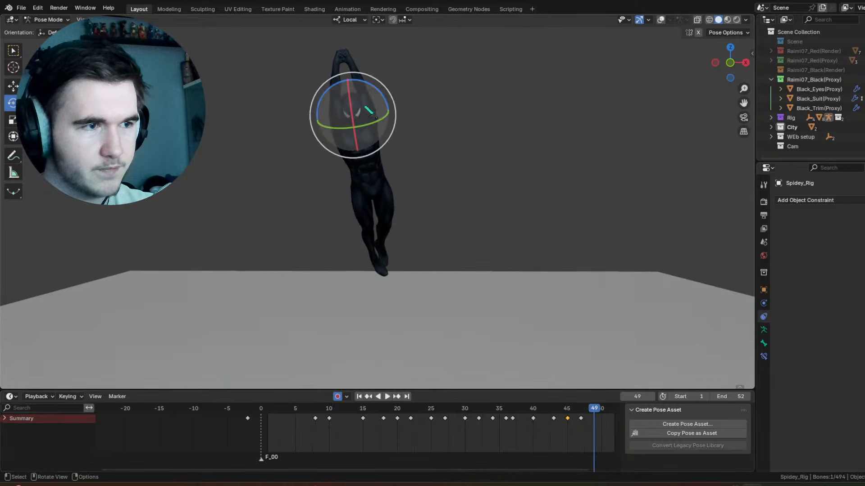
{"action": "key", "text": "r"}
{"action": "key", "text": "r"}
{"action": "left_click", "coordinate": [366, 93]}
{"action": "key", "text": "shift+Left"}
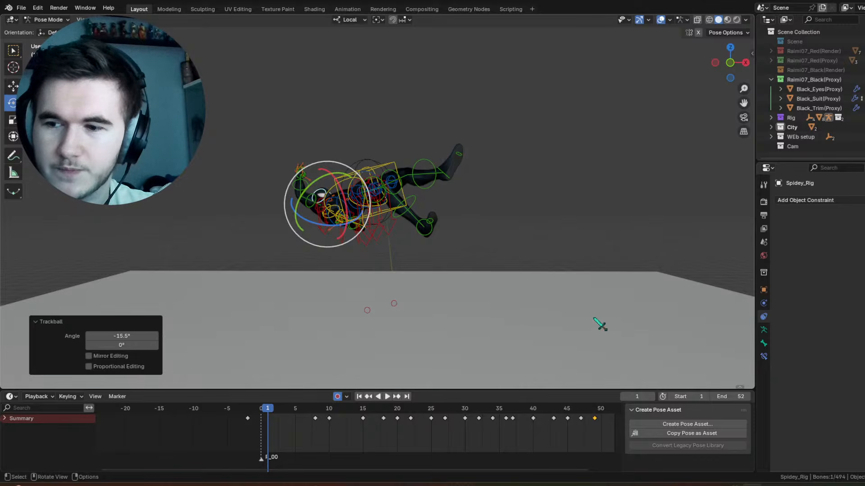
Step: Rotate the sideways arm's upper-arm control 40.1° about local Z at frame 42, and refine it with a trackball rotation
{"action": "mouse_move", "coordinate": [550, 408]}
{"action": "left_mouse_down"}
{"action": "mouse_move", "coordinate": [533, 410]}
{"action": "mouse_move", "coordinate": [550, 417]}
{"action": "left_mouse_up"}
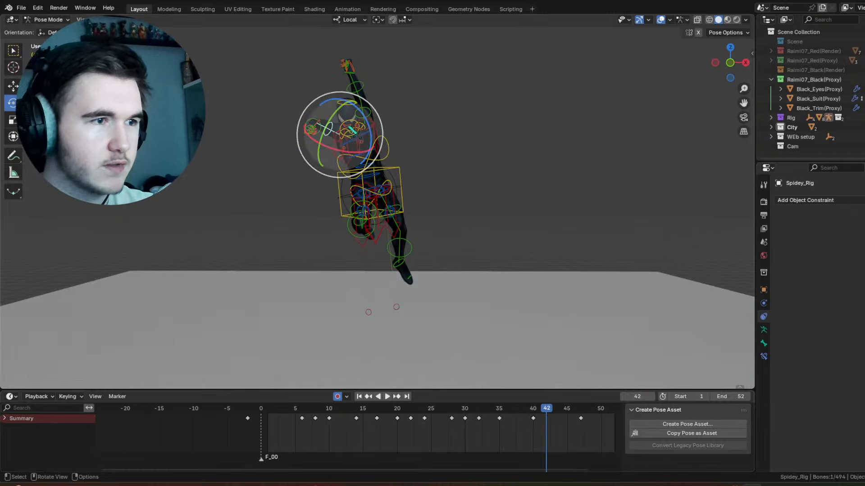
{"action": "left_click_drag", "start_coordinate": [369, 129], "coordinate": [354, 107]}
{"action": "left_click_drag", "start_coordinate": [348, 121], "coordinate": [354, 107]}
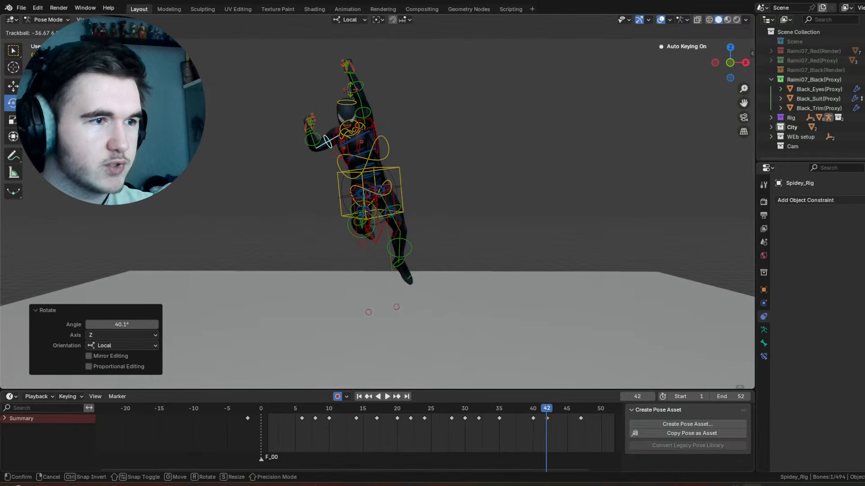
{"action": "key", "text": "Return"}
Step: Rotate the same upper-arm control at frame 43, ending with 13.8° about view Z, and play back the motion without overlays
{"action": "left_click_drag", "start_coordinate": [525, 406], "coordinate": [553, 408]}
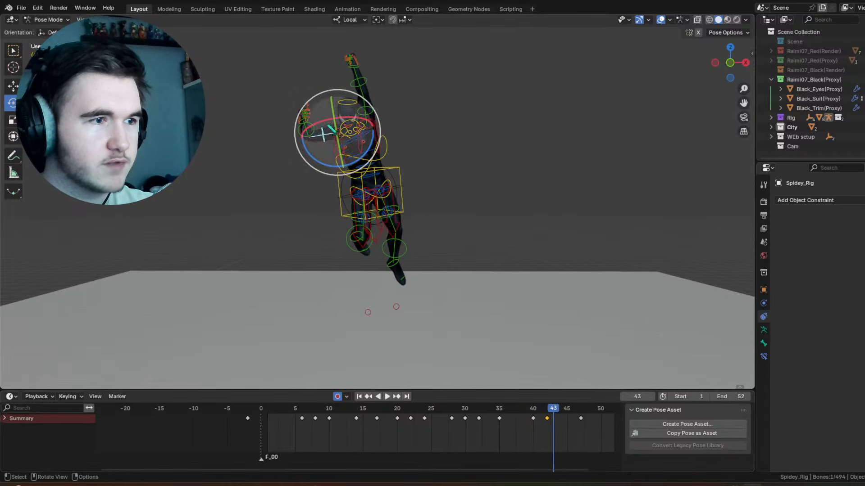
{"action": "left_click_drag", "start_coordinate": [358, 120], "coordinate": [369, 125]}
{"action": "left_click_drag", "start_coordinate": [351, 113], "coordinate": [378, 111]}
{"action": "key", "text": "space"}
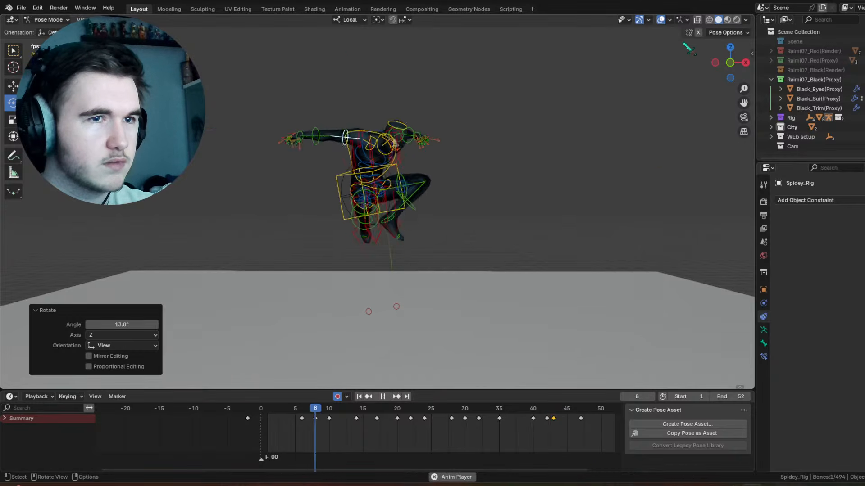
{"action": "key", "text": "shift+alt+z"}
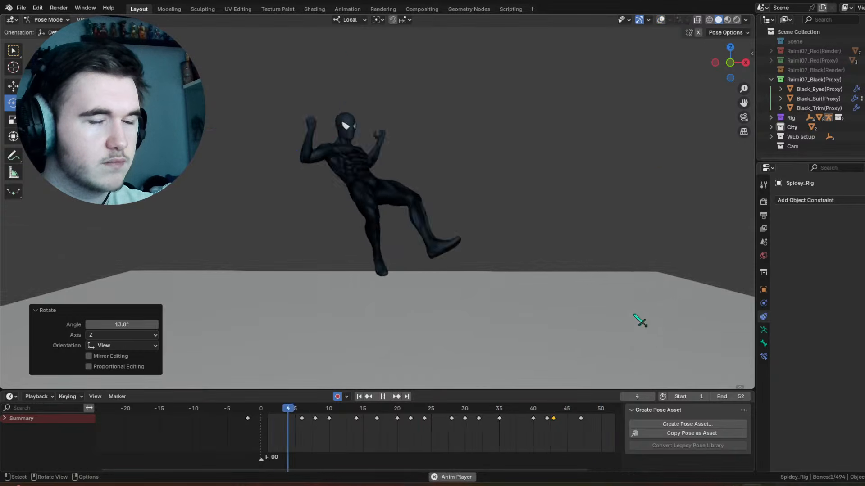
{"action": "key", "text": "space"}
Step: Move the upper-arm key from frame 47 to frame 46, and show the rig overlays again
{"action": "mouse_move", "coordinate": [566, 410]}
{"action": "left_mouse_down"}
{"action": "mouse_move", "coordinate": [570, 425]}
{"action": "mouse_move", "coordinate": [565, 410]}
{"action": "mouse_move", "coordinate": [589, 422]}
{"action": "mouse_move", "coordinate": [563, 420]}
{"action": "mouse_move", "coordinate": [572, 419]}
{"action": "left_mouse_up"}
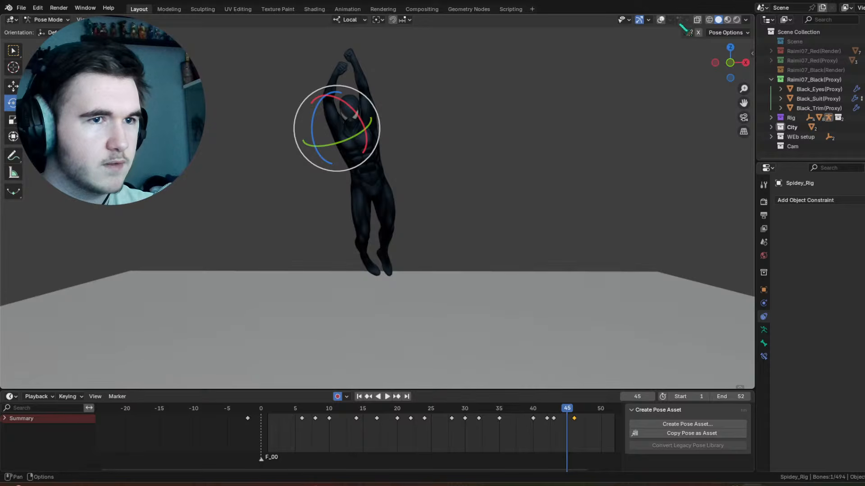
{"action": "left_click", "coordinate": [661, 20]}
{"action": "middle_click_drag", "start_coordinate": [343, 153], "coordinate": [417, 173]}
{"action": "scroll", "coordinate": [420, 175], "scroll_direction": "up", "scroll_amount": 6}
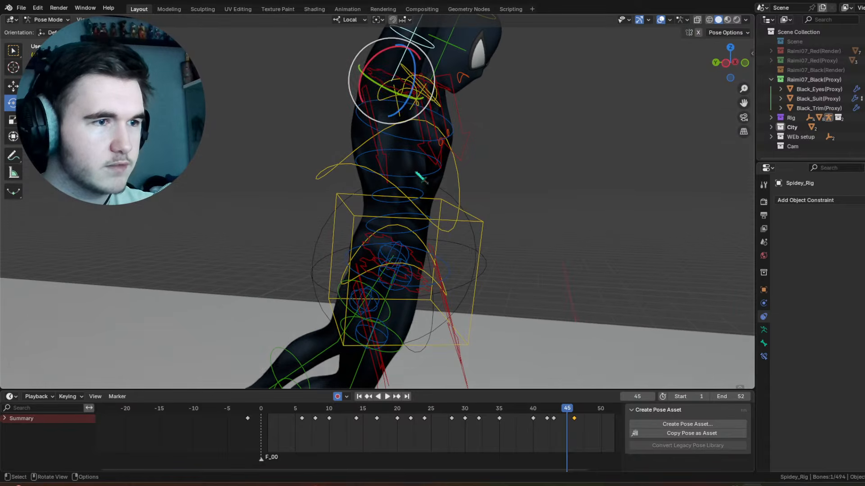
Step: Trackball-rotate the shoulder control of the arm being raised at frame 43
{"action": "left_click", "coordinate": [397, 88]}
{"action": "left_click_drag", "start_coordinate": [509, 411], "coordinate": [558, 419]}
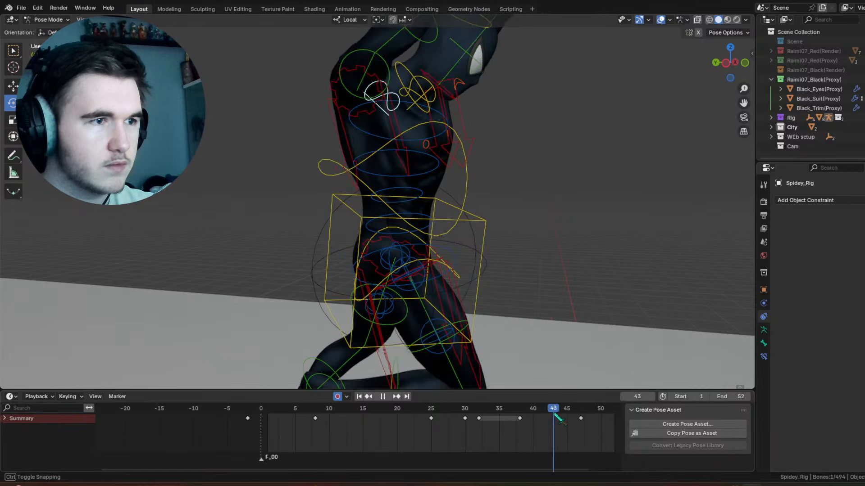
{"action": "key", "text": "r"}
{"action": "key", "text": "r"}
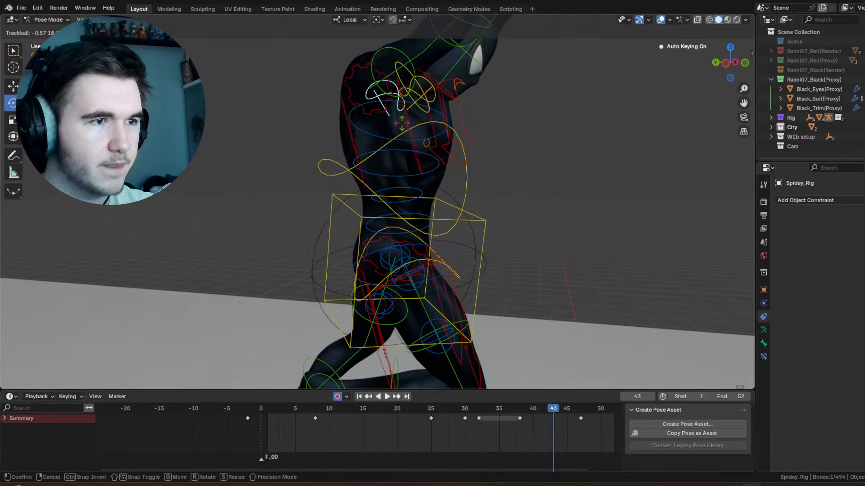
{"action": "left_click", "coordinate": [407, 53]}
Step: Rotate that arm's upper-arm control -40.1° about local Z at frame 43, and play back the motion
{"action": "left_click", "coordinate": [414, 55]}
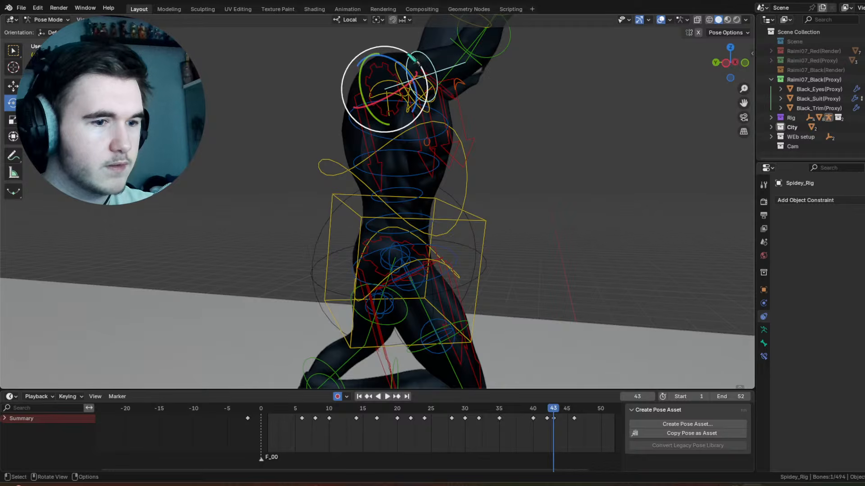
{"action": "left_click_drag", "start_coordinate": [400, 61], "coordinate": [518, 123]}
{"action": "scroll", "coordinate": [518, 123], "scroll_direction": "down", "scroll_amount": 3}
{"action": "middle_click_drag", "start_coordinate": [517, 123], "coordinate": [432, 154]}
{"action": "key", "text": "space"}
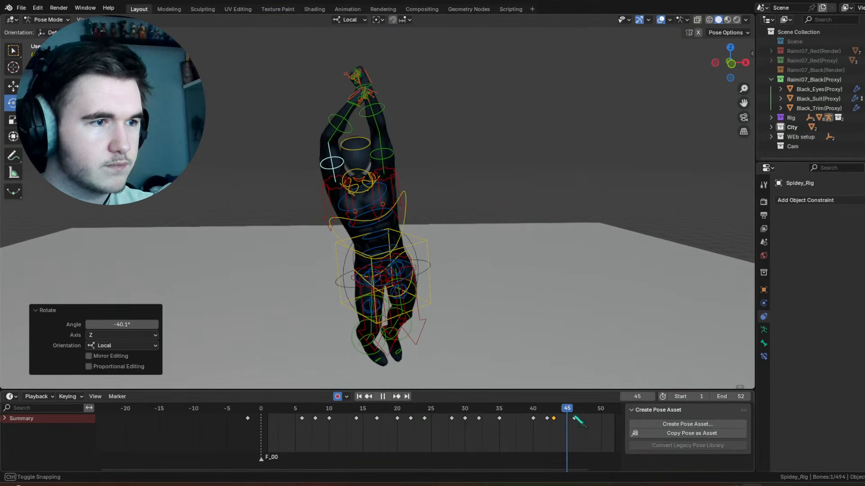
Step: Rotate the same arm again at frame 43, move its forearm key to frame 40, and play back the motion
{"action": "left_click_drag", "start_coordinate": [558, 415], "coordinate": [554, 410]}
{"action": "left_click_drag", "start_coordinate": [343, 158], "coordinate": [333, 23]}
{"action": "left_click", "coordinate": [311, 148]}
{"action": "left_click", "coordinate": [315, 148]}
{"action": "mouse_move", "coordinate": [525, 410]}
{"action": "left_mouse_down"}
{"action": "mouse_move", "coordinate": [580, 409]}
{"action": "mouse_move", "coordinate": [544, 408]}
{"action": "mouse_move", "coordinate": [536, 421]}
{"action": "left_mouse_up"}
{"action": "left_click", "coordinate": [534, 422]}
{"action": "key", "text": "space"}
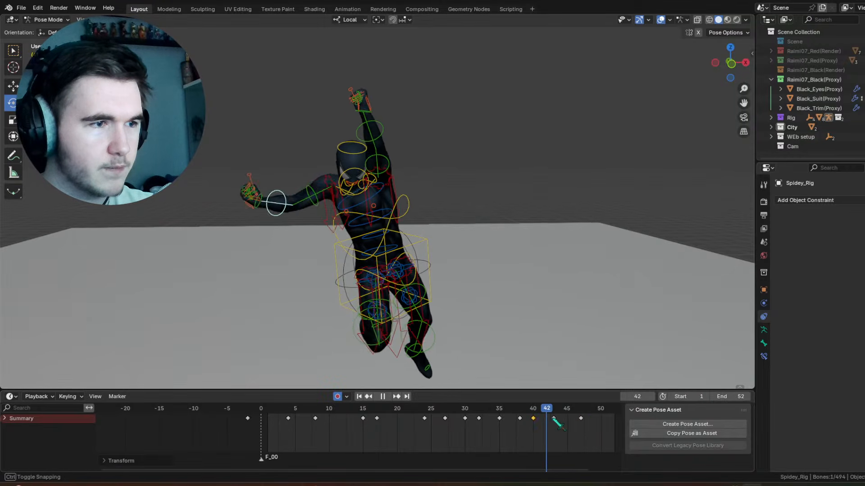
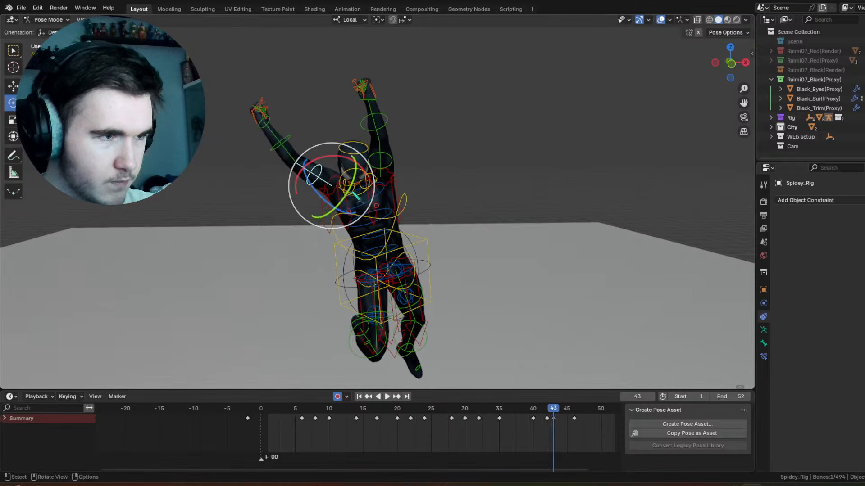
Step: Trackball-rotate the raised upper-arm control at frame 43, rotate it -21.3° about local Y, and play back the motion
{"action": "key", "text": "r"}
{"action": "key", "text": "r"}
{"action": "left_click", "coordinate": [363, 168]}
{"action": "left_click_drag", "start_coordinate": [365, 171], "coordinate": [370, 184]}
{"action": "key", "text": "space"}
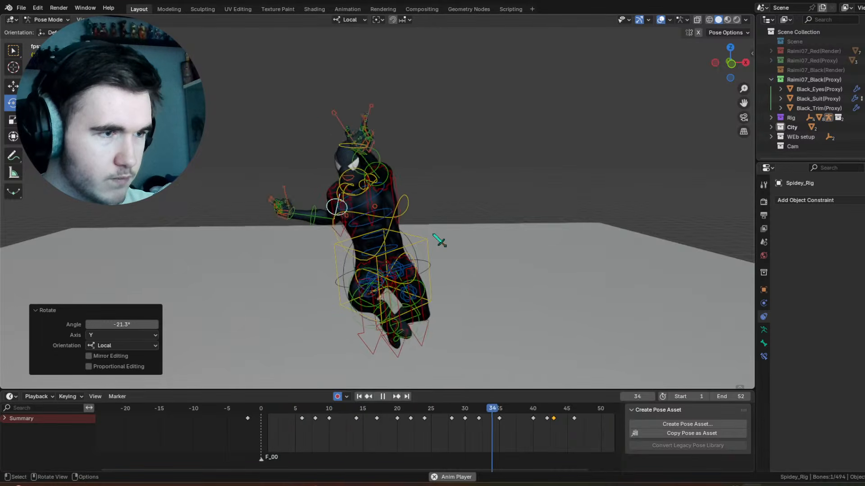
{"action": "key", "text": "space"}
Step: Retime the same arm's forearm keys after frame 41 so the last one sits on frame 44, and play back the motion
{"action": "left_click_drag", "start_coordinate": [526, 399], "coordinate": [531, 407]}
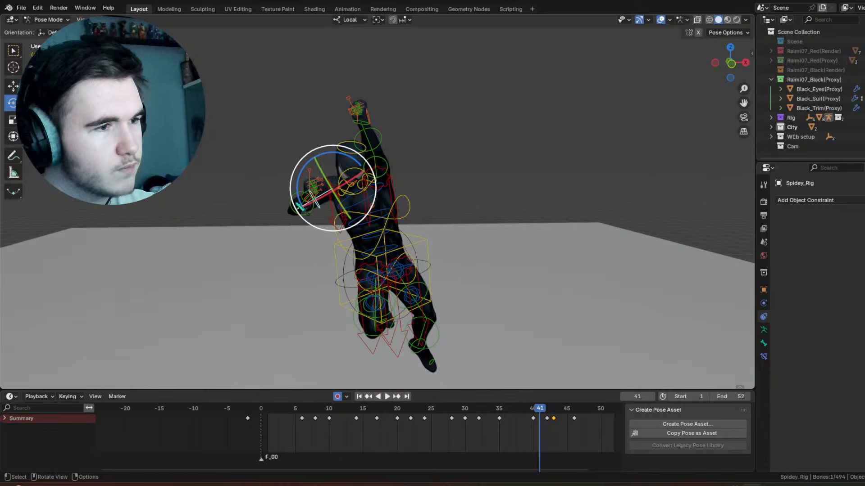
{"action": "right_click", "coordinate": [554, 421]}
{"action": "left_click", "coordinate": [542, 416]}
{"action": "mouse_move", "coordinate": [544, 411]}
{"action": "left_mouse_down"}
{"action": "mouse_move", "coordinate": [578, 419]}
{"action": "mouse_move", "coordinate": [550, 416]}
{"action": "left_mouse_up"}
{"action": "left_click_drag", "start_coordinate": [546, 413], "coordinate": [511, 413]}
{"action": "key", "text": "space"}
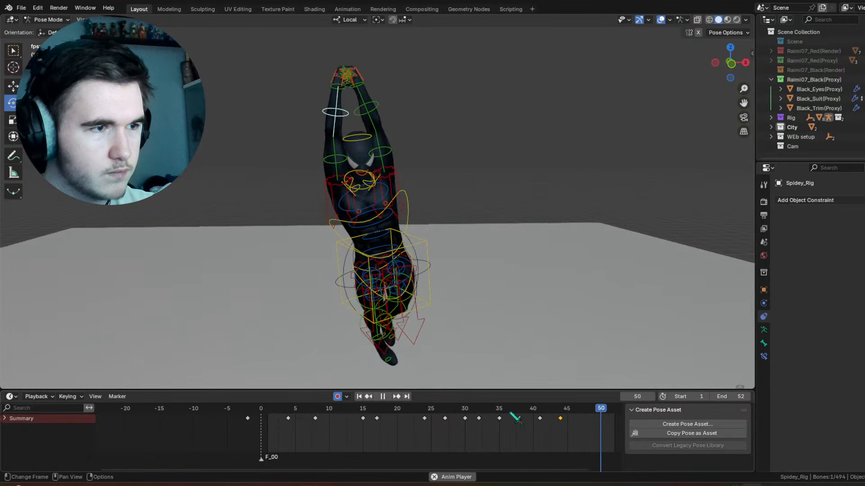
Step: Hide the rig overlays, review the swing playback from several angles, and show the overlays again at frame 38
{"action": "left_click", "coordinate": [660, 20]}
{"action": "middle_click_drag", "start_coordinate": [502, 155], "coordinate": [448, 154]}
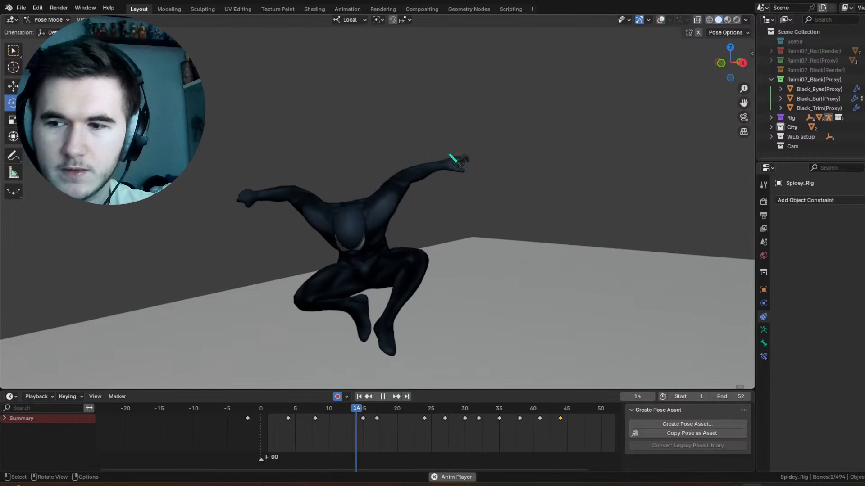
{"action": "key", "text": "space"}
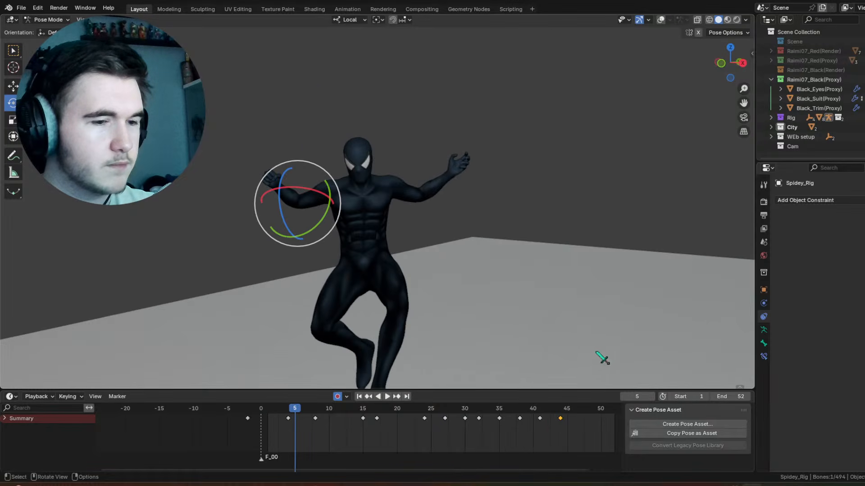
{"action": "mouse_move", "coordinate": [537, 408]}
{"action": "left_mouse_down"}
{"action": "mouse_move", "coordinate": [527, 408]}
{"action": "mouse_move", "coordinate": [553, 406]}
{"action": "left_mouse_up"}
{"action": "middle_click_drag", "start_coordinate": [397, 222], "coordinate": [492, 245]}
{"action": "key", "text": "space"}
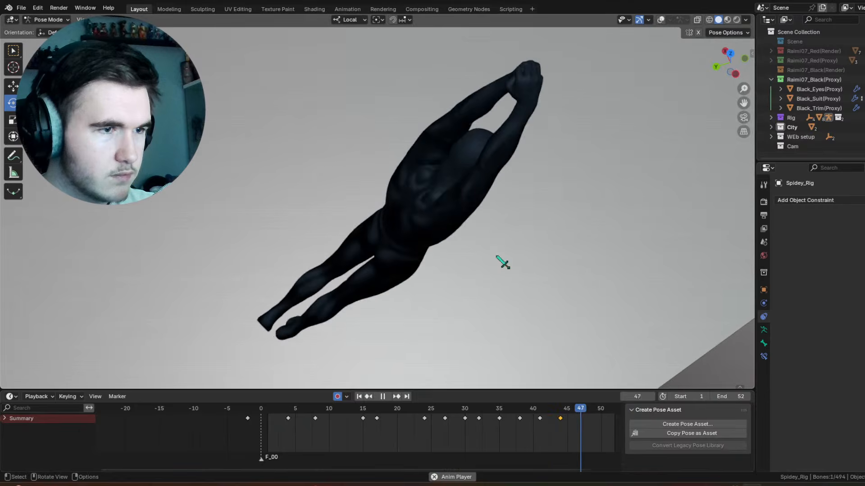
{"action": "key", "text": "space"}
{"action": "left_click", "coordinate": [519, 412]}
{"action": "middle_click_drag", "start_coordinate": [496, 221], "coordinate": [567, 87]}
{"action": "left_click", "coordinate": [661, 19]}
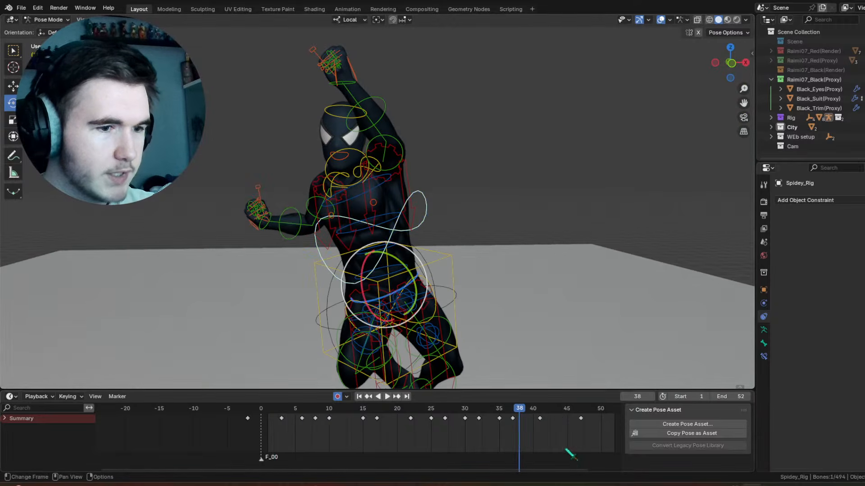
Step: Rotate the chest control at frame 44, and counter-rotate the straight arm's upper-arm control -9.05° about view Z
{"action": "left_click_drag", "start_coordinate": [522, 417], "coordinate": [560, 416]}
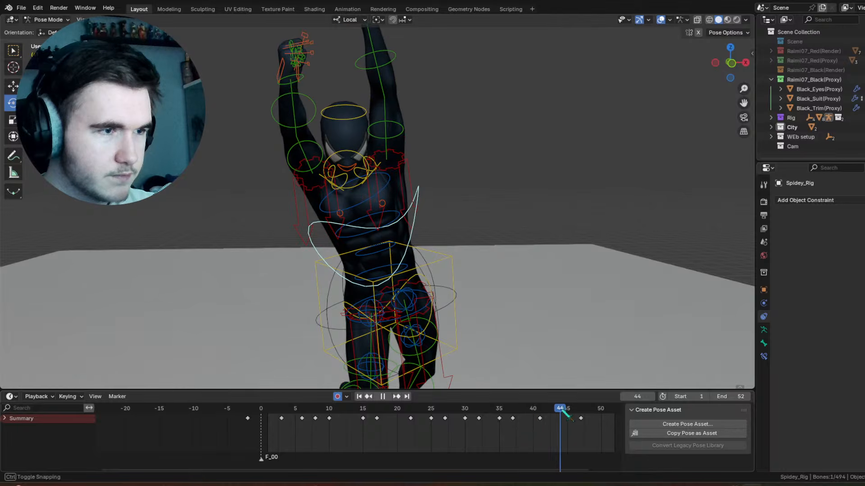
{"action": "left_click_drag", "start_coordinate": [397, 244], "coordinate": [423, 131]}
{"action": "left_click", "coordinate": [414, 130]}
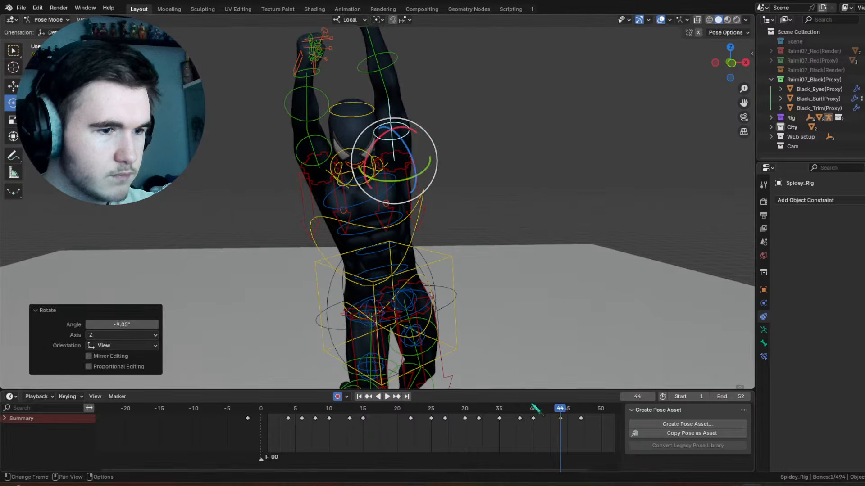
{"action": "left_click_drag", "start_coordinate": [532, 409], "coordinate": [567, 414]}
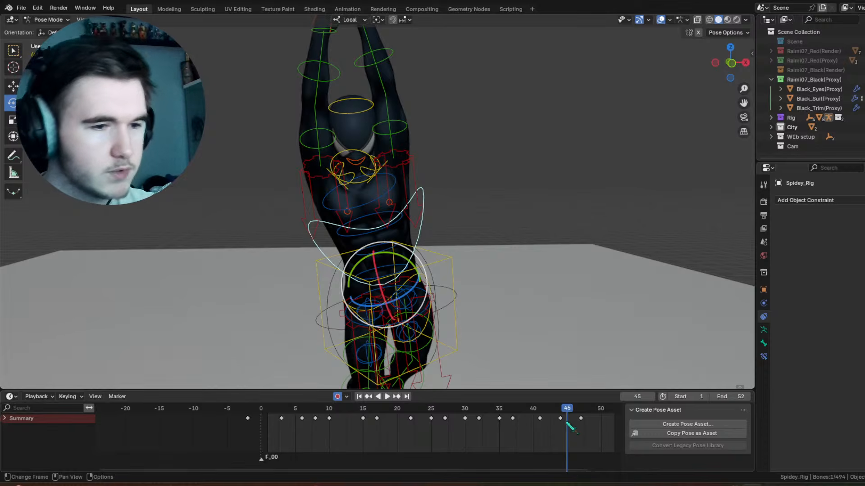
Step: Try rotating the chest control at frame 45, and remove the key this adds
{"action": "mouse_move", "coordinate": [570, 409]}
{"action": "left_mouse_down"}
{"action": "mouse_move", "coordinate": [563, 409]}
{"action": "mouse_move", "coordinate": [569, 413]}
{"action": "left_mouse_up"}
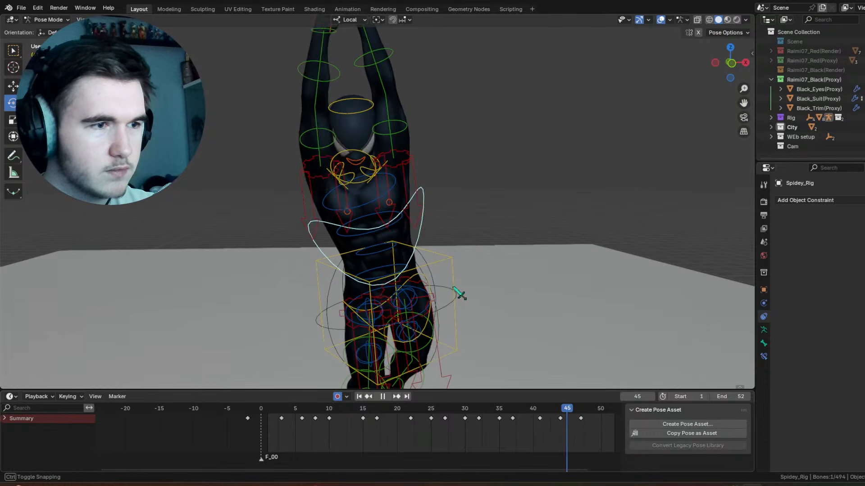
{"action": "left_click_drag", "start_coordinate": [415, 254], "coordinate": [419, 259]}
{"action": "left_click_drag", "start_coordinate": [565, 408], "coordinate": [506, 412]}
{"action": "right_click", "coordinate": [570, 419]}
{"action": "left_click", "coordinate": [569, 417]}
{"action": "key", "text": "space"}
Step: Rotate the chest control 5.02° about view Z at frame 44, and play back the motion
{"action": "left_click_drag", "start_coordinate": [563, 410], "coordinate": [561, 410]}
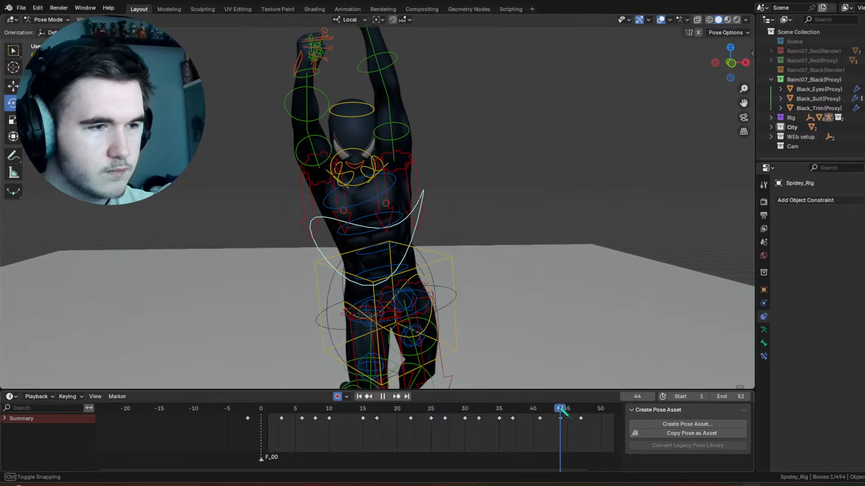
{"action": "left_click_drag", "start_coordinate": [416, 256], "coordinate": [419, 260]}
{"action": "key", "text": "space"}
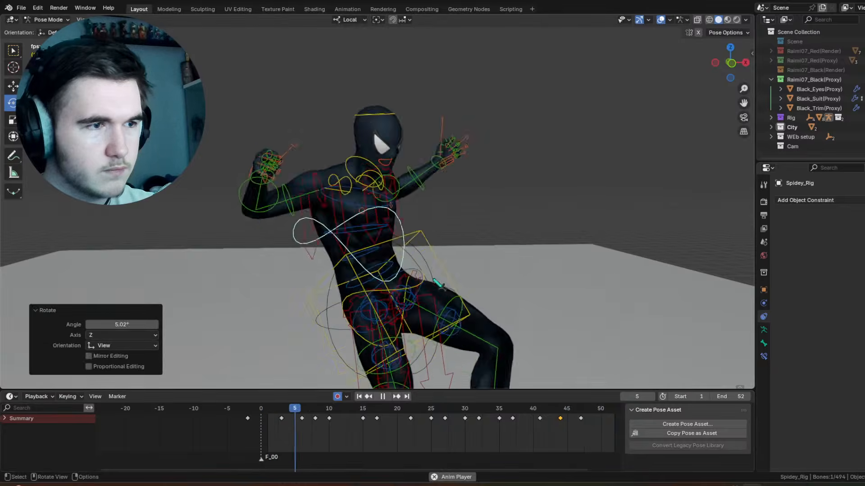
{"action": "key", "text": "space"}
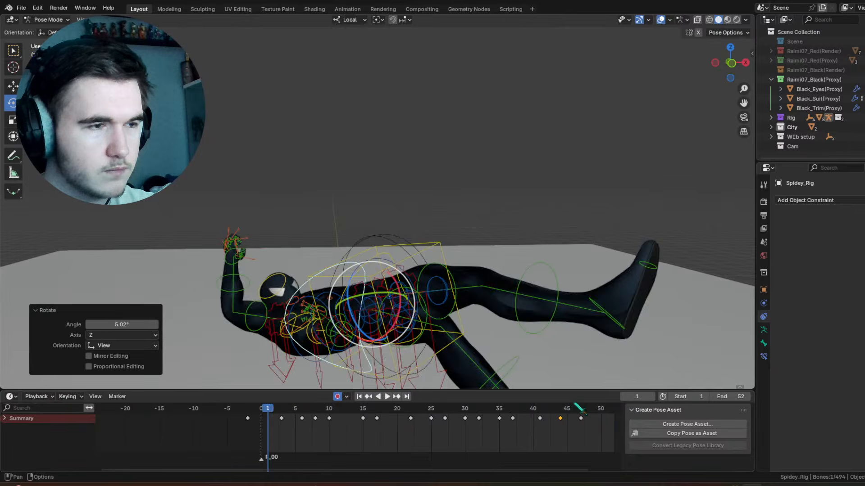
Step: Rotate the chest control 4.52° about view Z at frame 47, and play back the motion
{"action": "left_click_drag", "start_coordinate": [542, 410], "coordinate": [579, 412]}
{"action": "key", "text": "r"}
{"action": "left_click", "coordinate": [424, 255]}
{"action": "key", "text": "space"}
{"action": "key", "text": "space"}
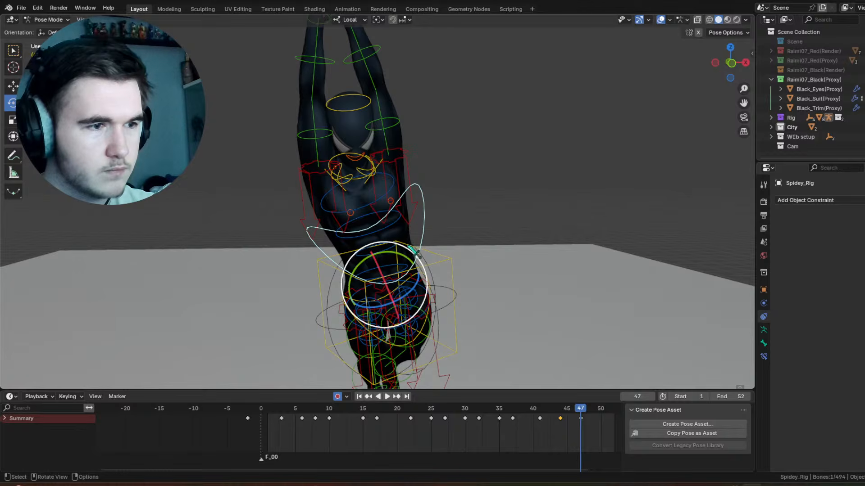
{"action": "left_click_drag", "start_coordinate": [413, 249], "coordinate": [416, 252]}
{"action": "key", "text": "space"}
Step: Rotate the chest control -3.89° about view Z at frame 52, and play back the motion
{"action": "key", "text": "space"}
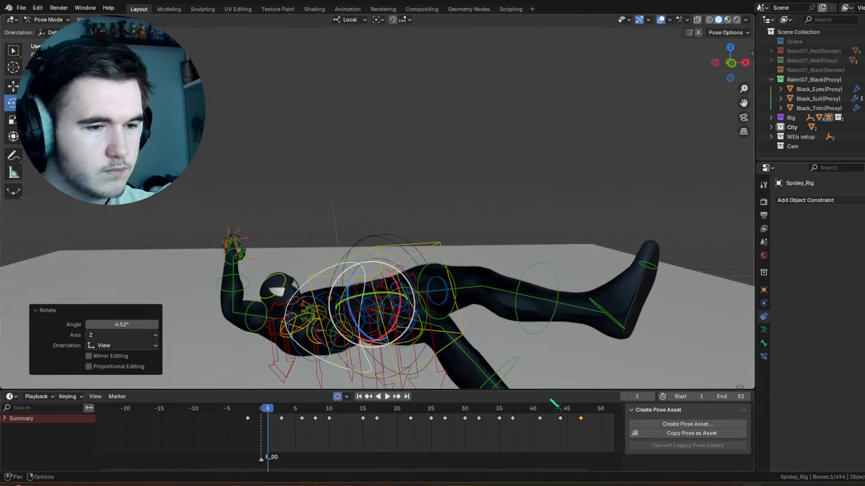
{"action": "middle_click_drag", "start_coordinate": [554, 416], "coordinate": [447, 422]}
{"action": "left_click_drag", "start_coordinate": [480, 412], "coordinate": [509, 408]}
{"action": "left_click_drag", "start_coordinate": [425, 257], "coordinate": [423, 254]}
{"action": "key", "text": "space"}
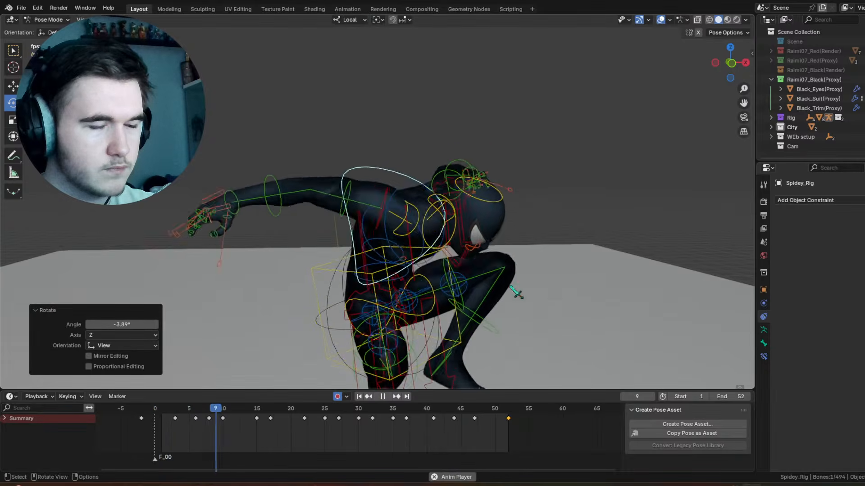
Step: Hide the rig overlays and trackball-rotate the bent arm's hand control by 1.15° and -46.4° at frame 41
{"action": "left_click_drag", "start_coordinate": [467, 410], "coordinate": [441, 409]}
{"action": "left_click", "coordinate": [407, 123]}
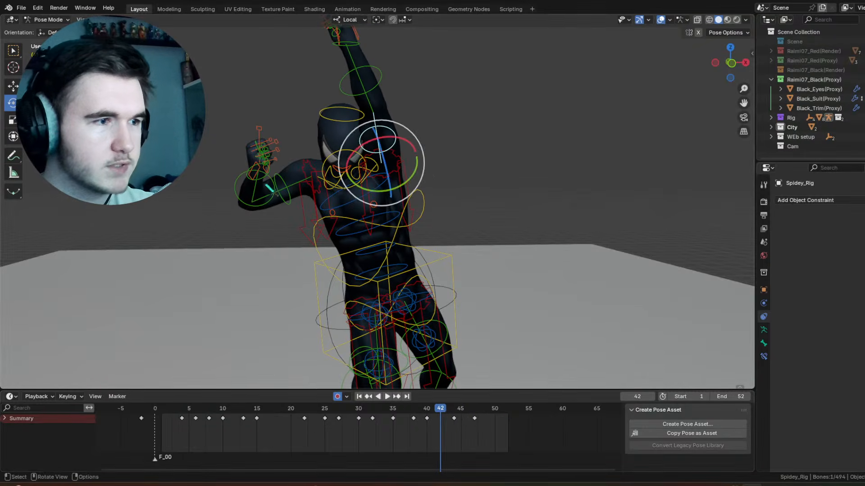
{"action": "left_click", "coordinate": [268, 187]}
{"action": "left_click", "coordinate": [661, 19]}
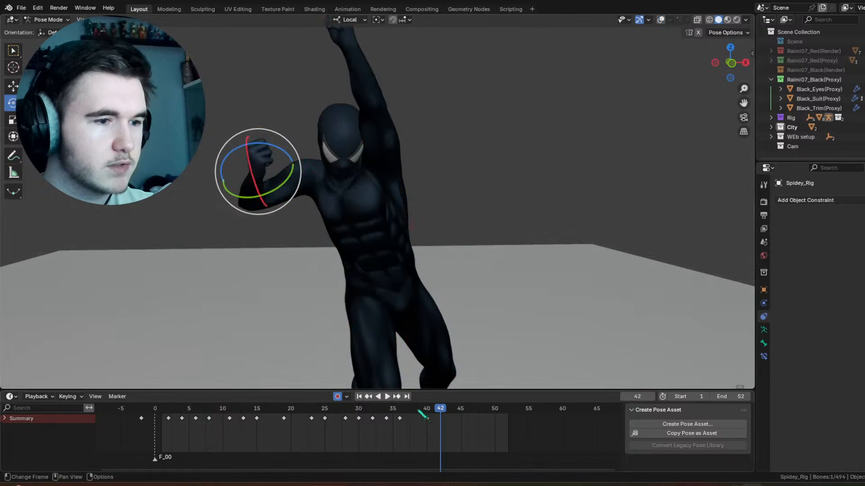
{"action": "mouse_move", "coordinate": [419, 411]}
{"action": "left_mouse_down"}
{"action": "mouse_move", "coordinate": [395, 411]}
{"action": "mouse_move", "coordinate": [433, 410]}
{"action": "left_mouse_up"}
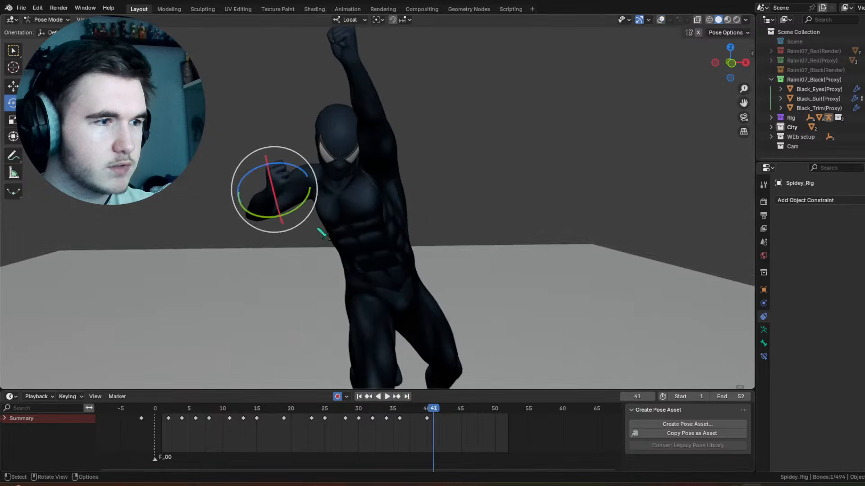
{"action": "left_click_drag", "start_coordinate": [280, 197], "coordinate": [280, 197]}
{"action": "left_click", "coordinate": [257, 200]}
{"action": "key", "text": "space"}
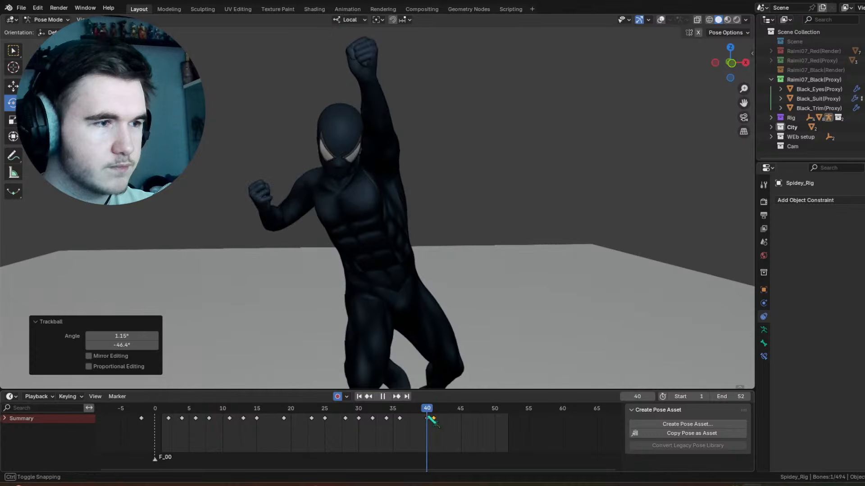
{"action": "key", "text": "space"}
Step: Trackball-rotate the same hand by 13.2° and -44.1° at frame 44, refine its angle, and show the rig overlays
{"action": "left_click_drag", "start_coordinate": [311, 77], "coordinate": [355, 91]}
{"action": "left_click_drag", "start_coordinate": [308, 49], "coordinate": [273, 57]}
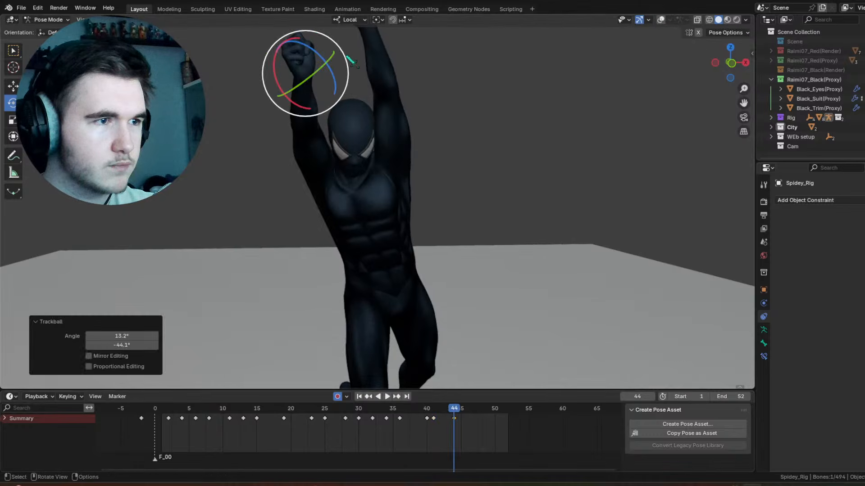
{"action": "left_click_drag", "start_coordinate": [343, 53], "coordinate": [334, 46]}
{"action": "left_click_drag", "start_coordinate": [323, 80], "coordinate": [328, 81]}
{"action": "middle_click_drag", "start_coordinate": [363, 95], "coordinate": [612, 22]}
{"action": "left_click", "coordinate": [660, 20]}
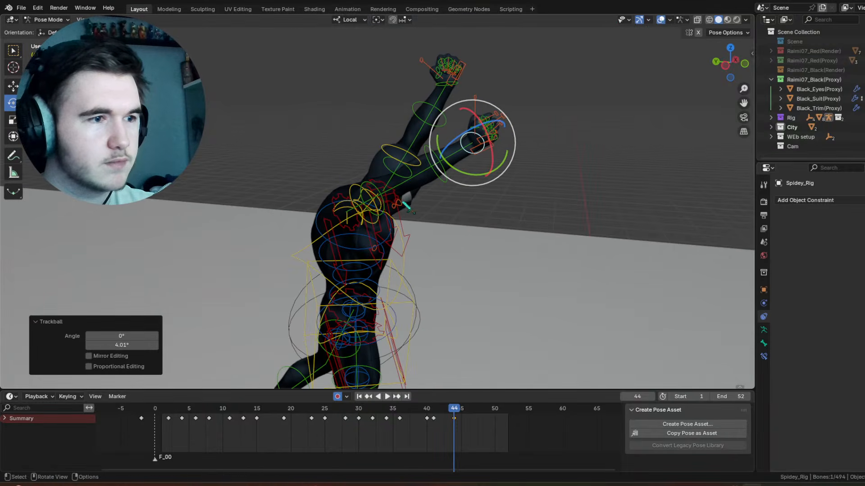
Step: Rotate the same arm's upper-arm control at frame 43
{"action": "left_click", "coordinate": [372, 185]}
{"action": "left_click", "coordinate": [447, 409]}
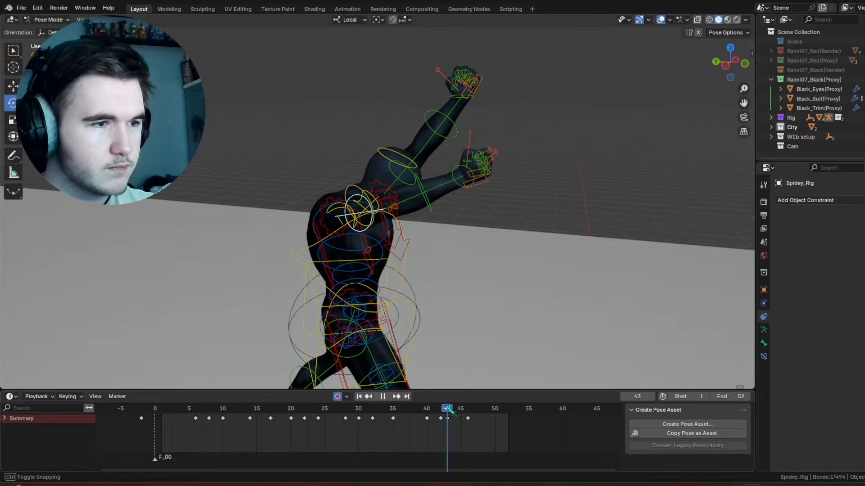
{"action": "left_click_drag", "start_coordinate": [349, 191], "coordinate": [333, 177]}
{"action": "middle_click_drag", "start_coordinate": [334, 176], "coordinate": [432, 335]}
Step: Try moving the upper-arm key from frame 46 to frame 44, and undo the move
{"action": "left_click_drag", "start_coordinate": [431, 411], "coordinate": [454, 419]}
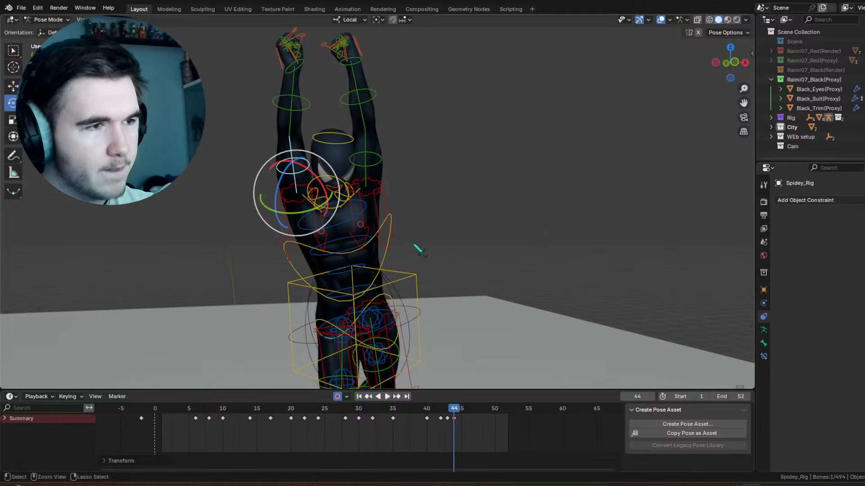
{"action": "middle_click_drag", "start_coordinate": [420, 250], "coordinate": [472, 303]}
{"action": "key", "text": "ctrl+z"}
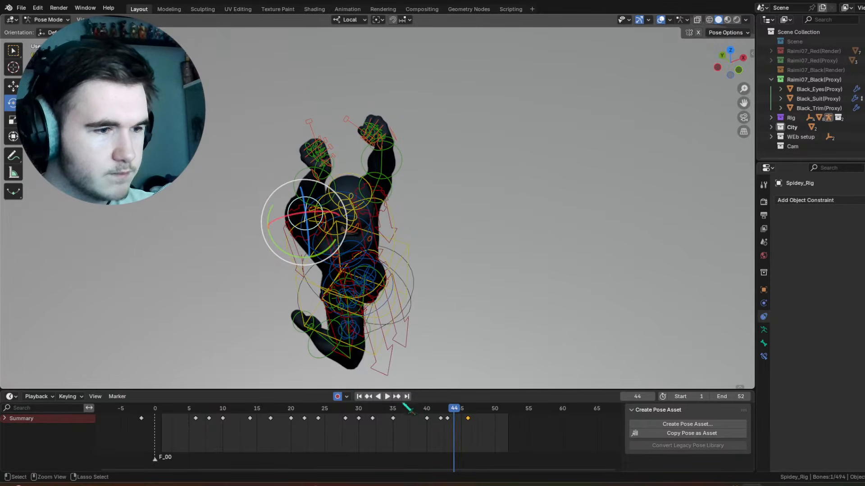
Step: Rotate that arm's hand control 33.1° about local Z at frame 46
{"action": "key", "text": "Up"}
{"action": "middle_click_drag", "start_coordinate": [366, 173], "coordinate": [325, 188]}
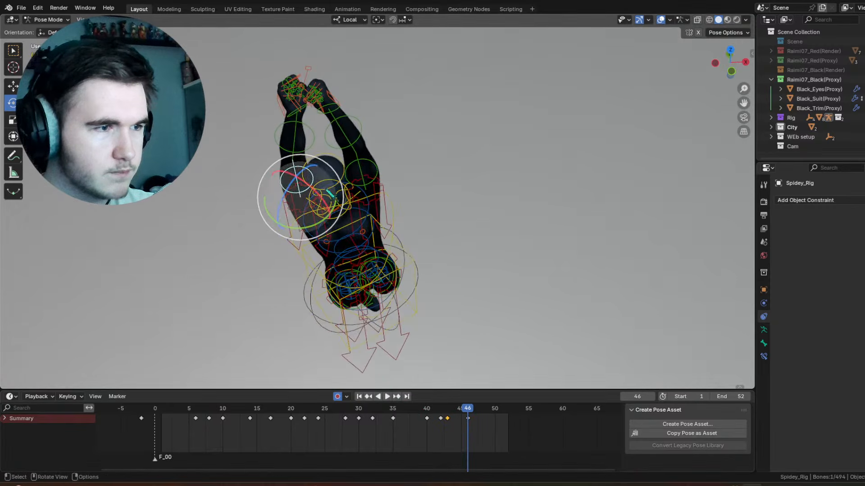
{"action": "left_click_drag", "start_coordinate": [310, 189], "coordinate": [314, 192]}
{"action": "middle_click_drag", "start_coordinate": [315, 193], "coordinate": [395, 266]}
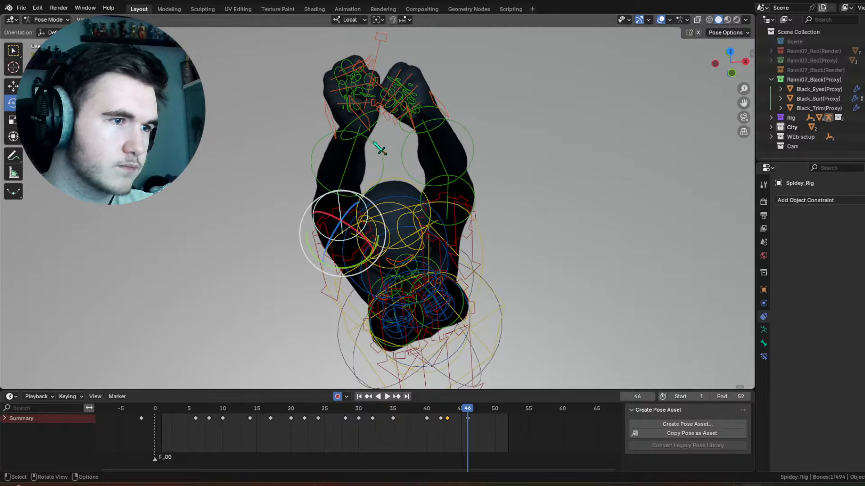
{"action": "left_click", "coordinate": [377, 129]}
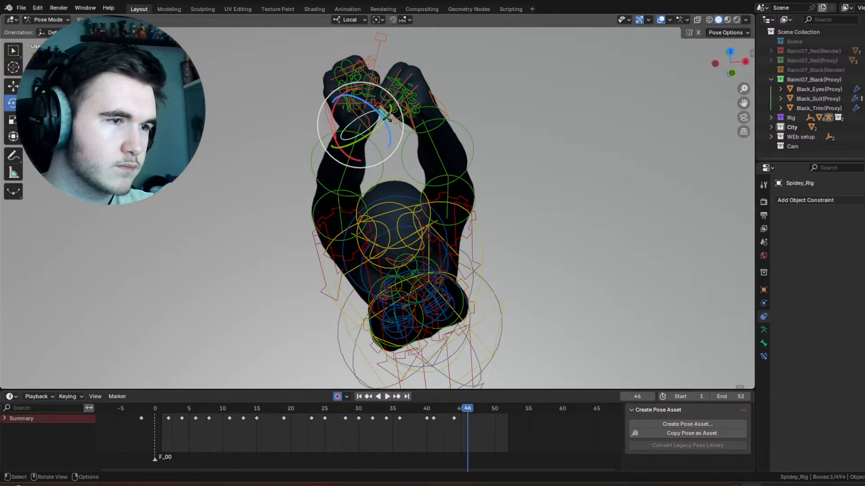
{"action": "left_click_drag", "start_coordinate": [385, 116], "coordinate": [374, 144]}
{"action": "middle_click_drag", "start_coordinate": [374, 144], "coordinate": [444, 150]}
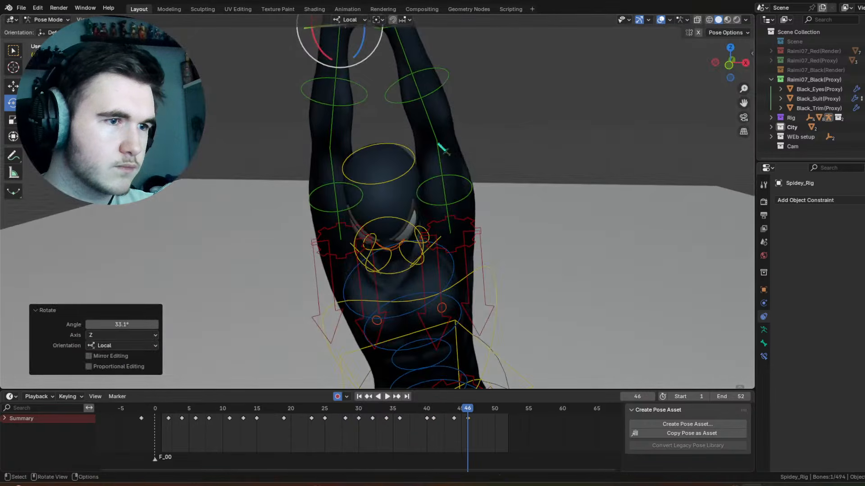
Step: Rotate the opposite arm's forearm control at frame 46, including 5.29° about local X
{"action": "left_click", "coordinate": [444, 85]}
{"action": "middle_click_drag", "start_coordinate": [447, 104], "coordinate": [452, 94]}
{"action": "left_click_drag", "start_coordinate": [440, 97], "coordinate": [435, 97]}
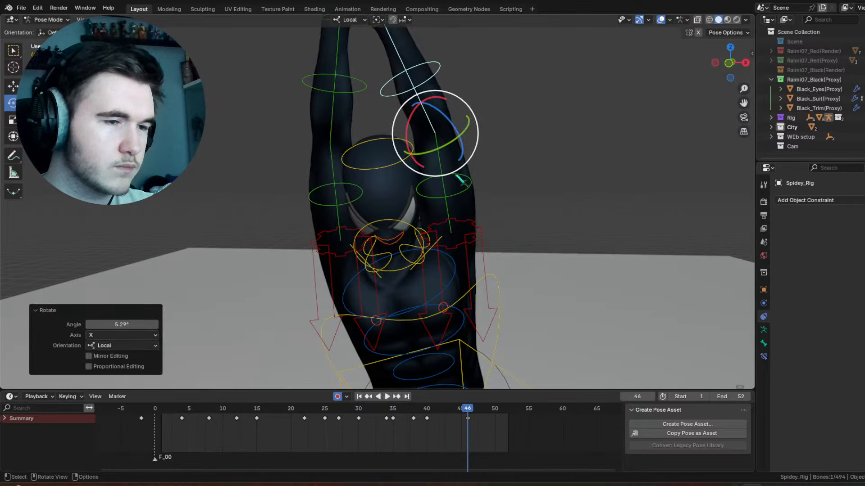
Step: Try clearing the pose transform of the opposite arm's upper-arm control at frame 47, and undo it
{"action": "left_click", "coordinate": [461, 180]}
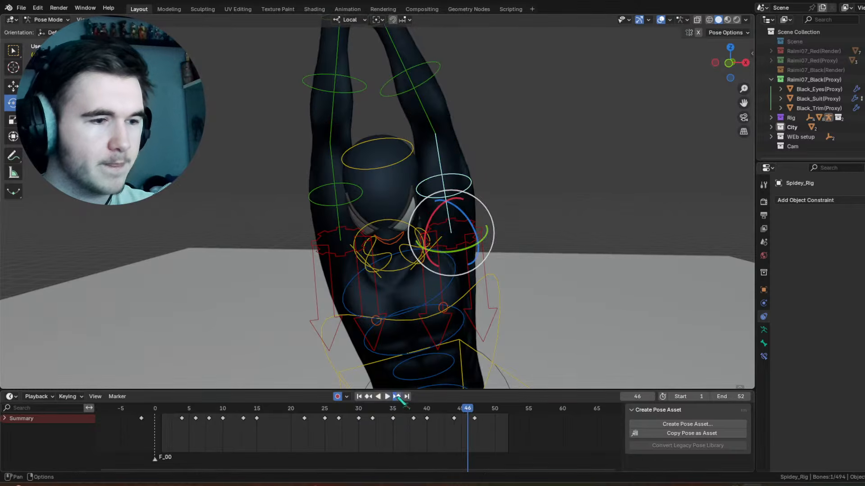
{"action": "key", "text": "Right"}
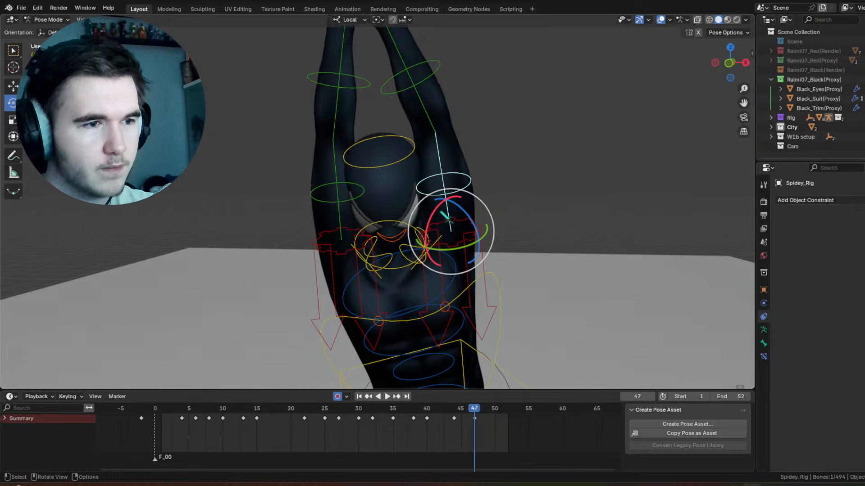
{"action": "left_click", "coordinate": [120, 19]}
{"action": "mouse_move", "coordinate": [206, 41]}
{"action": "left_click", "coordinate": [248, 41]}
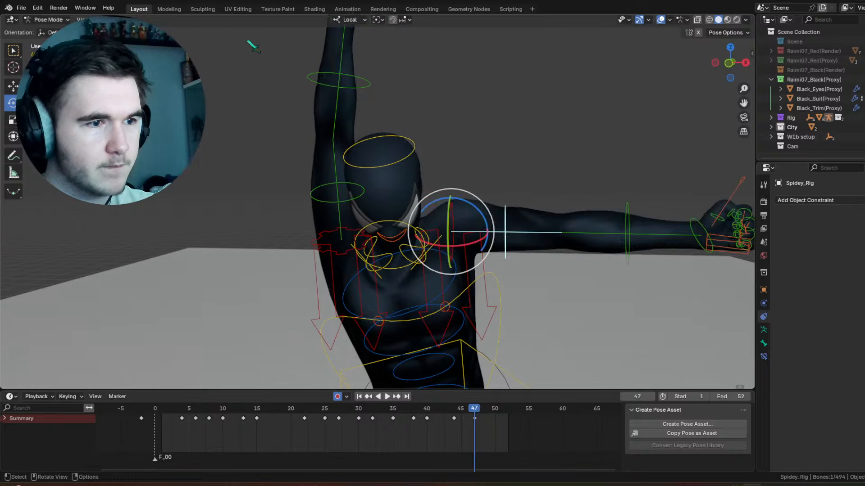
{"action": "key", "text": "ctrl+z"}
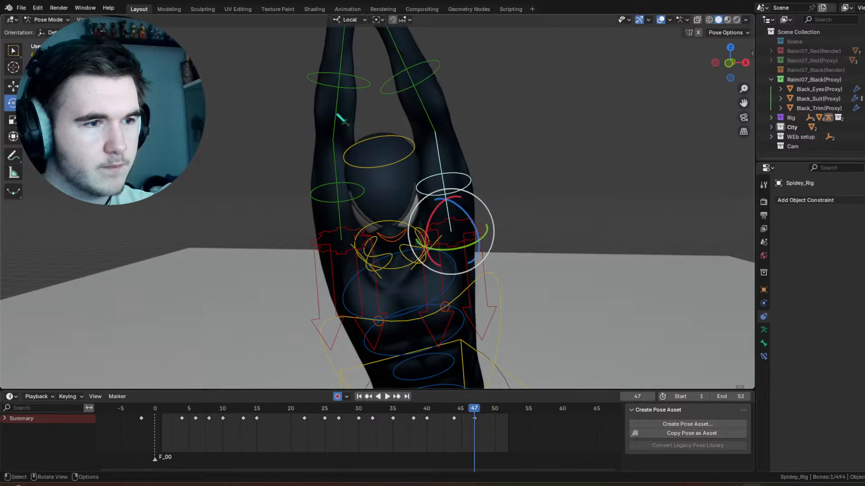
Step: Try rotating the selected upper-arm control -48.4° about local Z at frame 47, and undo it
{"action": "left_click_drag", "start_coordinate": [451, 206], "coordinate": [626, 44]}
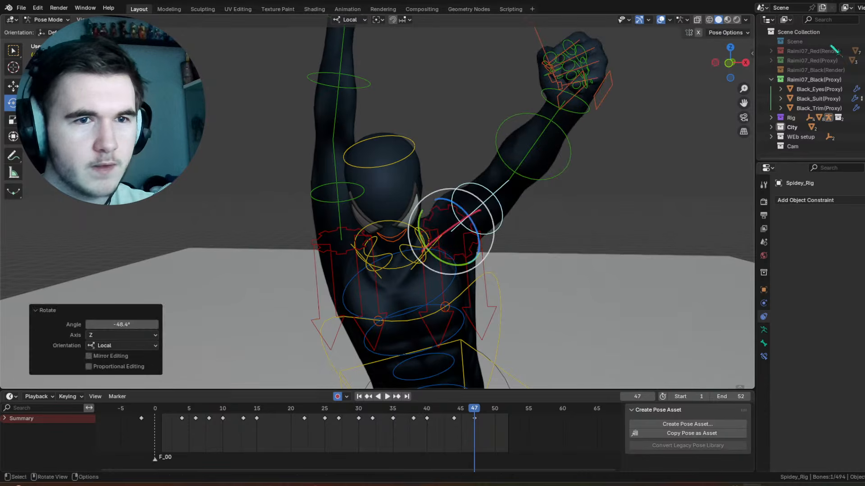
{"action": "key", "text": "ctrl+z"}
Step: Hide the viewport overlays and swap Raimi07_Black(Proxy) for Raimi07_Black(Render) to examine the shoulders and full body at frame 47
{"action": "key", "text": "shift+alt+z"}
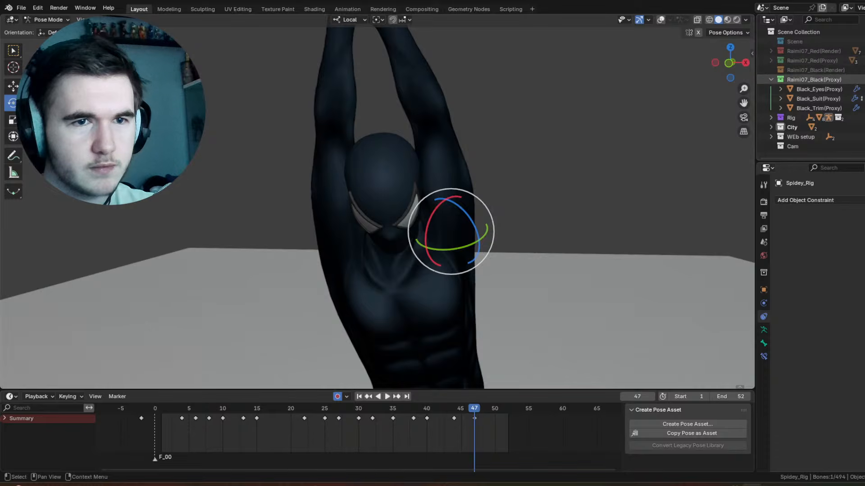
{"action": "left_click", "coordinate": [863, 79]}
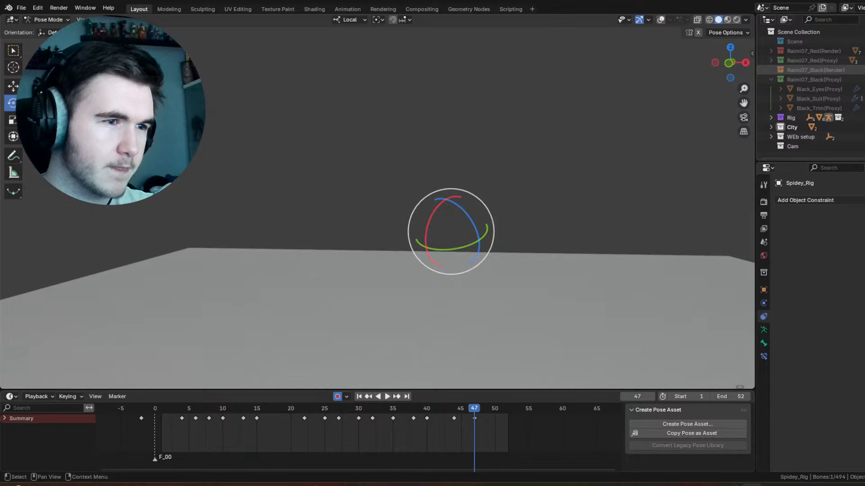
{"action": "left_click", "coordinate": [863, 70]}
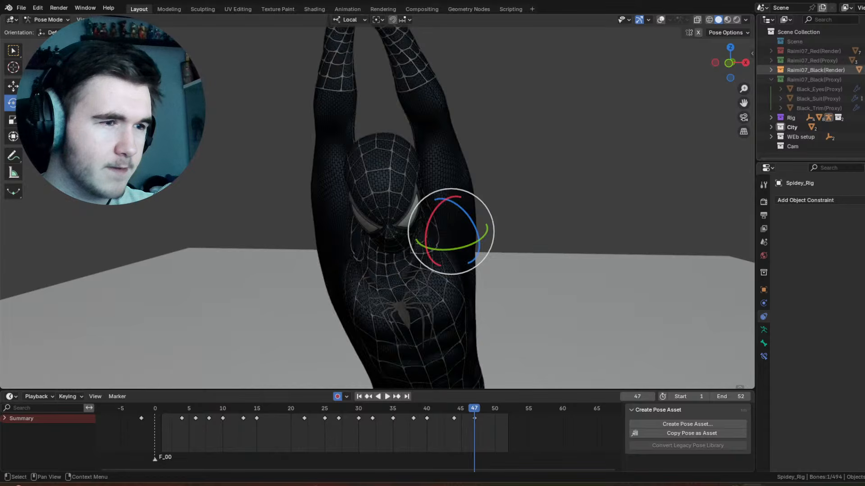
{"action": "middle_click_drag", "start_coordinate": [432, 171], "coordinate": [458, 164]}
{"action": "scroll", "coordinate": [450, 162], "scroll_direction": "up", "scroll_amount": 5}
{"action": "middle_click_drag", "start_coordinate": [398, 143], "coordinate": [539, 93], "text": "shift"}
{"action": "scroll", "coordinate": [642, 193], "scroll_direction": "down", "scroll_amount": 3}
{"action": "scroll", "coordinate": [492, 149], "scroll_direction": "down", "scroll_amount": 2}
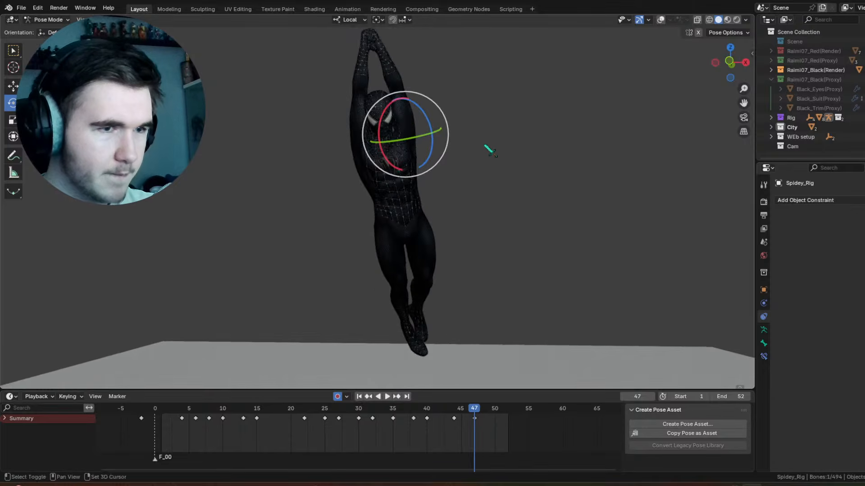
{"action": "middle_click_drag", "start_coordinate": [490, 150], "coordinate": [491, 214], "text": "shift"}
{"action": "scroll", "coordinate": [491, 213], "scroll_direction": "up", "scroll_amount": 2}
Step: Hide Raimi07_Black(Render), show Raimi07_Black(Proxy) again and turn the viewport overlays back on
{"action": "key", "text": "h"}
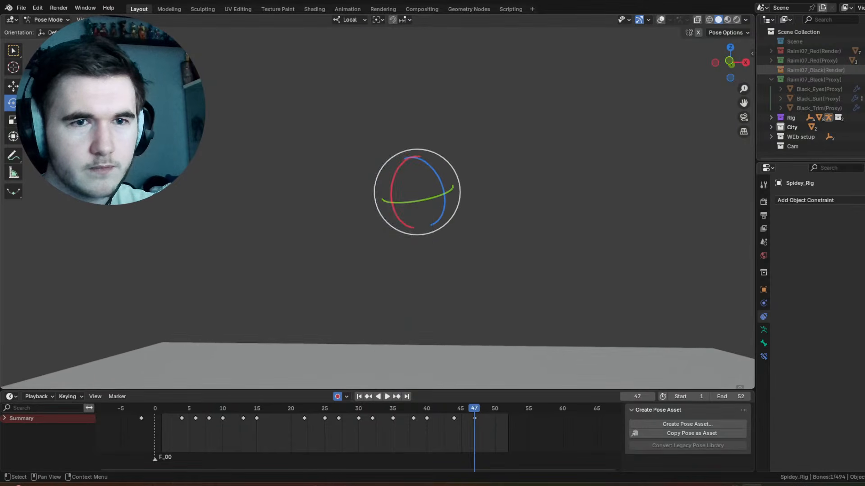
{"action": "left_click", "coordinate": [864, 79]}
{"action": "middle_click_drag", "start_coordinate": [434, 108], "coordinate": [477, 184], "text": "shift"}
{"action": "scroll", "coordinate": [477, 184], "scroll_direction": "up", "scroll_amount": 1}
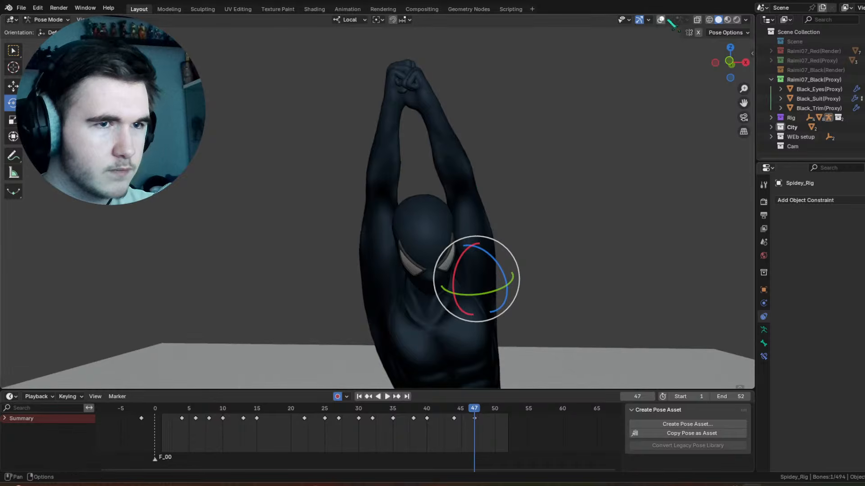
{"action": "left_click", "coordinate": [660, 20]}
{"action": "middle_click_drag", "start_coordinate": [498, 262], "coordinate": [464, 173], "text": "shift"}
{"action": "scroll", "coordinate": [482, 189], "scroll_direction": "up", "scroll_amount": 2}
{"action": "left_click", "coordinate": [661, 21]}
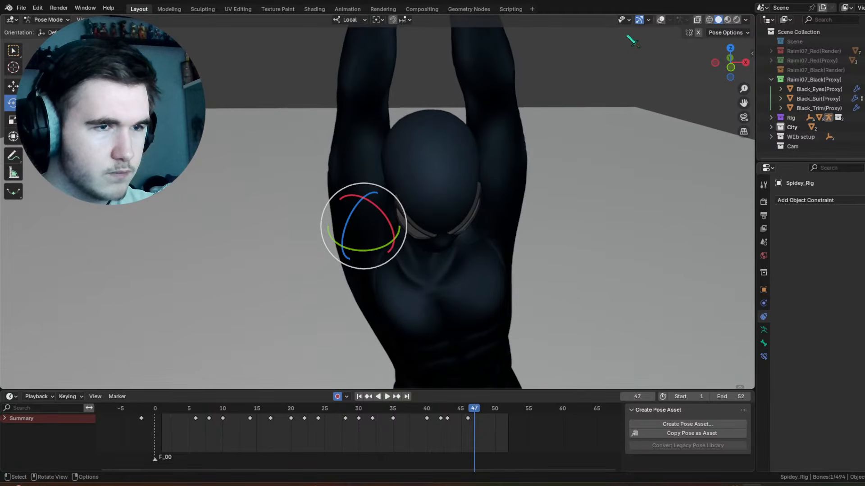
{"action": "left_click", "coordinate": [660, 20]}
Step: Rotate the chest control 32.2° about local X at frame 47
{"action": "left_click", "coordinate": [425, 252]}
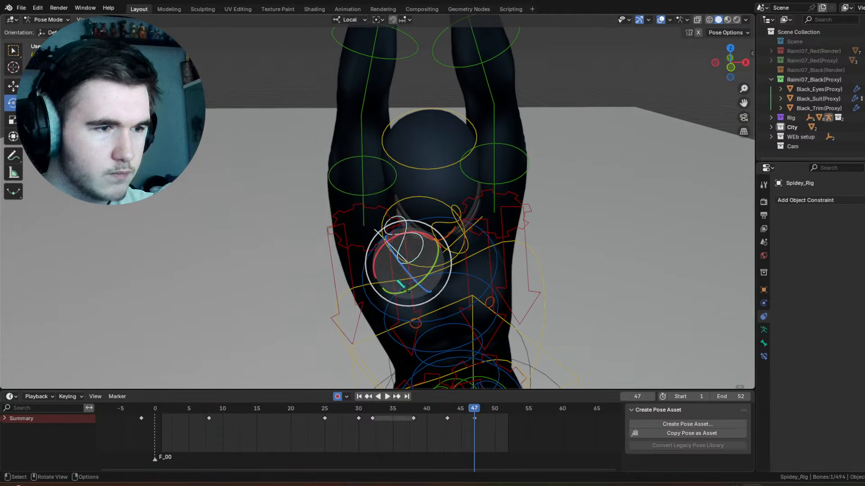
{"action": "middle_click_drag", "start_coordinate": [356, 269], "coordinate": [398, 271]}
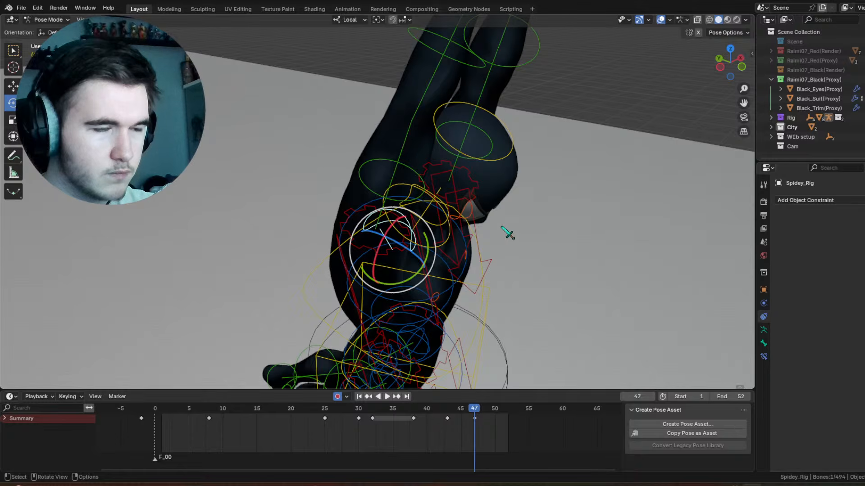
{"action": "scroll", "coordinate": [459, 237], "scroll_direction": "down", "scroll_amount": 3}
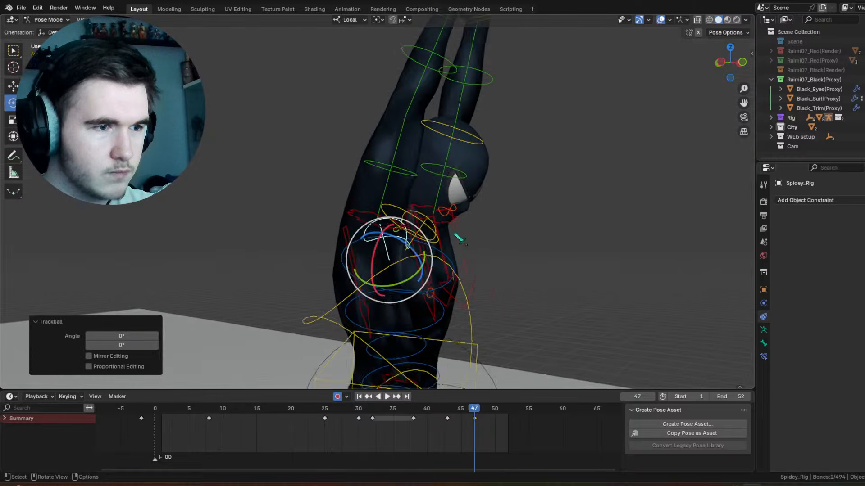
{"action": "middle_click_drag", "start_coordinate": [459, 238], "coordinate": [444, 196]}
{"action": "left_click", "coordinate": [435, 243]}
{"action": "left_click_drag", "start_coordinate": [412, 267], "coordinate": [426, 270]}
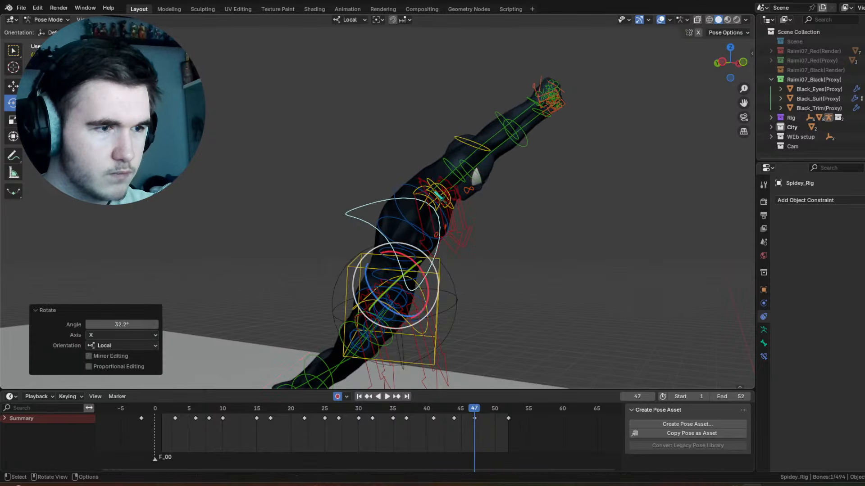
Step: Try rotating both upper-arm controls together at frame 47, including 32.7° about local X, and undo it
{"action": "middle_click_drag", "start_coordinate": [484, 200], "coordinate": [425, 201]}
{"action": "left_click", "coordinate": [413, 175]}
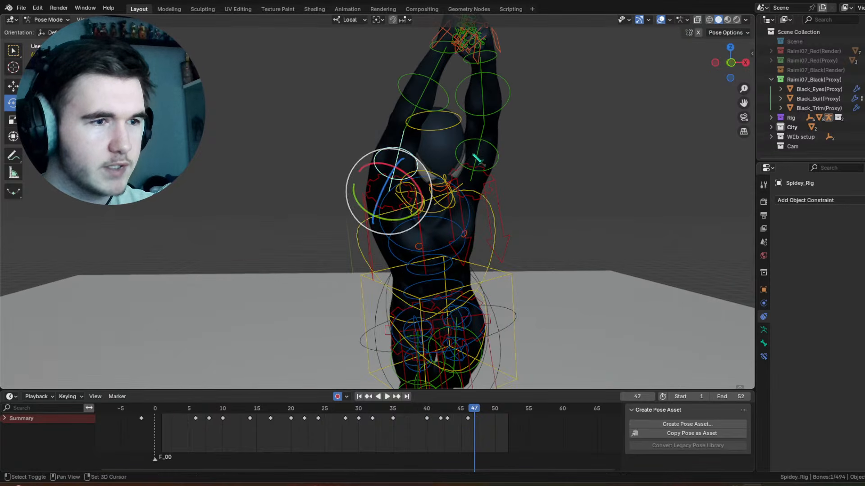
{"action": "left_click", "coordinate": [482, 146], "text": "shift"}
{"action": "left_click_drag", "start_coordinate": [443, 197], "coordinate": [445, 185]}
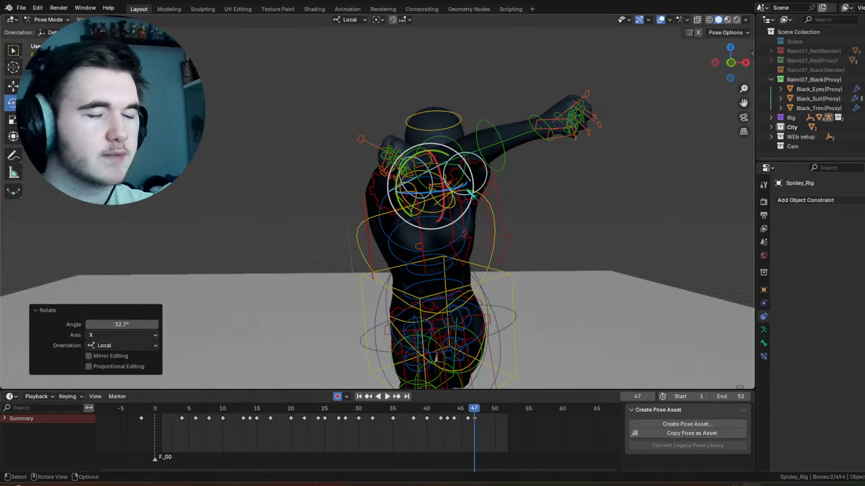
{"action": "middle_click_drag", "start_coordinate": [471, 194], "coordinate": [424, 218]}
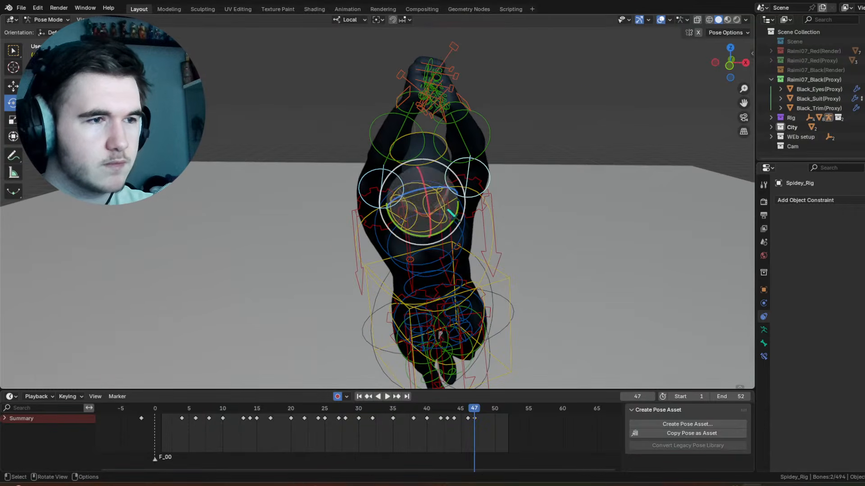
{"action": "left_click_drag", "start_coordinate": [447, 210], "coordinate": [442, 191]}
{"action": "middle_click_drag", "start_coordinate": [486, 206], "coordinate": [417, 205]}
{"action": "key", "text": "ctrl+z"}
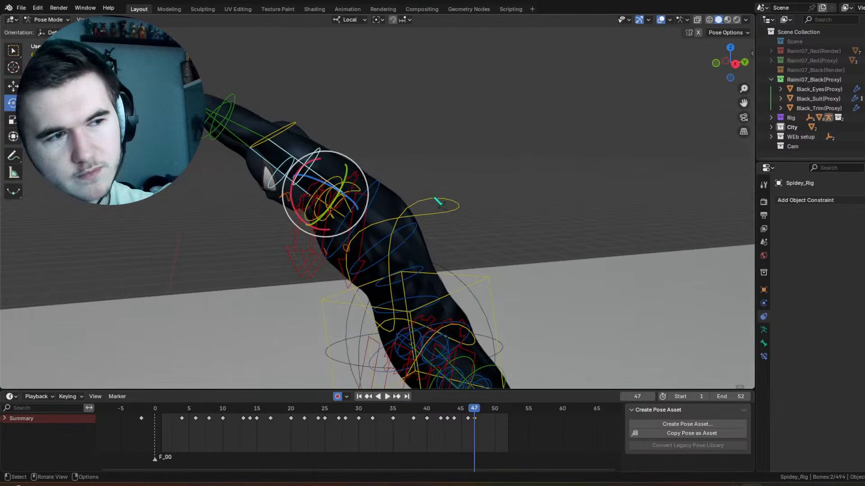
Step: Rotate the chest control again at frame 47 and review the motion leading into that pose
{"action": "left_click", "coordinate": [436, 199]}
{"action": "left_click_drag", "start_coordinate": [391, 289], "coordinate": [401, 284]}
{"action": "scroll", "coordinate": [415, 325], "scroll_direction": "down", "scroll_amount": 3}
{"action": "middle_click_drag", "start_coordinate": [430, 372], "coordinate": [487, 375]}
{"action": "left_click_drag", "start_coordinate": [460, 409], "coordinate": [391, 404]}
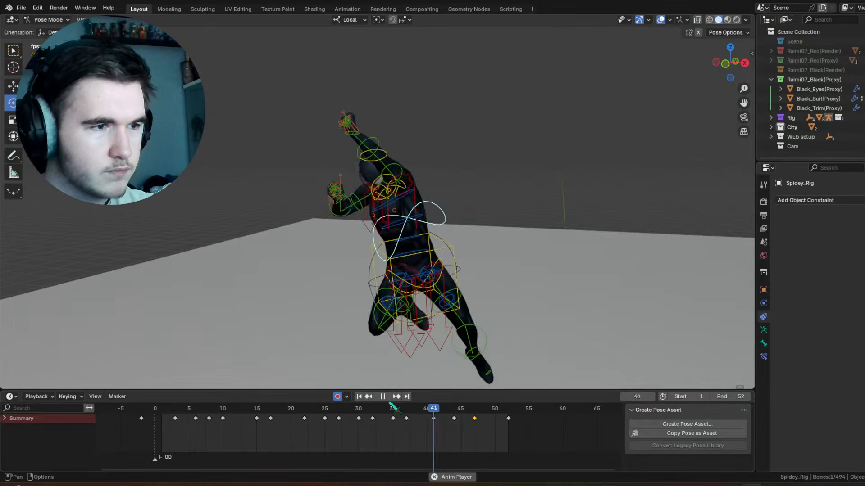
{"action": "key", "text": "space"}
Step: Rotate the chest control -2.53° about the view's Z axis at frame 52, undo the extra rotation and play the animation
{"action": "left_click_drag", "start_coordinate": [481, 410], "coordinate": [508, 410]}
{"action": "middle_click_drag", "start_coordinate": [450, 270], "coordinate": [451, 229]}
{"action": "left_click_drag", "start_coordinate": [434, 231], "coordinate": [435, 232]}
{"action": "mouse_move", "coordinate": [434, 231]}
{"action": "left_mouse_down"}
{"action": "mouse_move", "coordinate": [444, 238]}
{"action": "mouse_move", "coordinate": [432, 260]}
{"action": "mouse_move", "coordinate": [443, 230]}
{"action": "left_mouse_up"}
{"action": "key", "text": "ctrl+z"}
{"action": "key", "text": "space"}
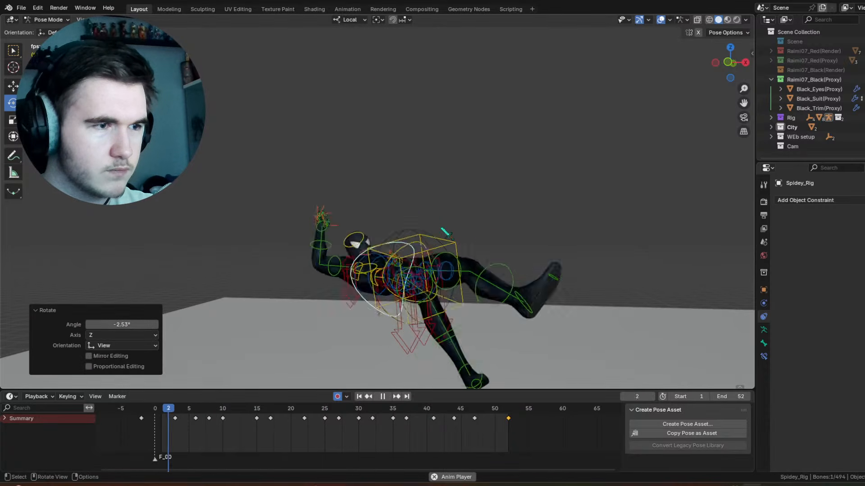
{"action": "key", "text": "space"}
Step: Move the head control's key at frame 49 to frame 51 and play the animation
{"action": "left_click", "coordinate": [489, 416]}
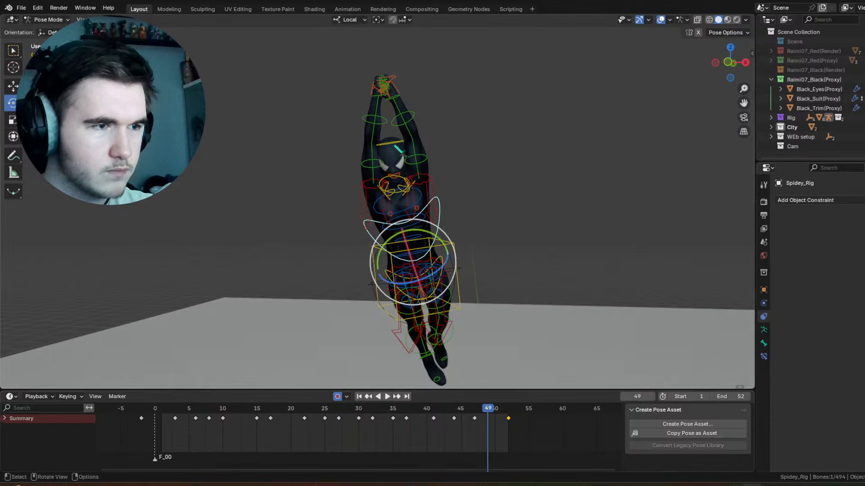
{"action": "key", "text": "g"}
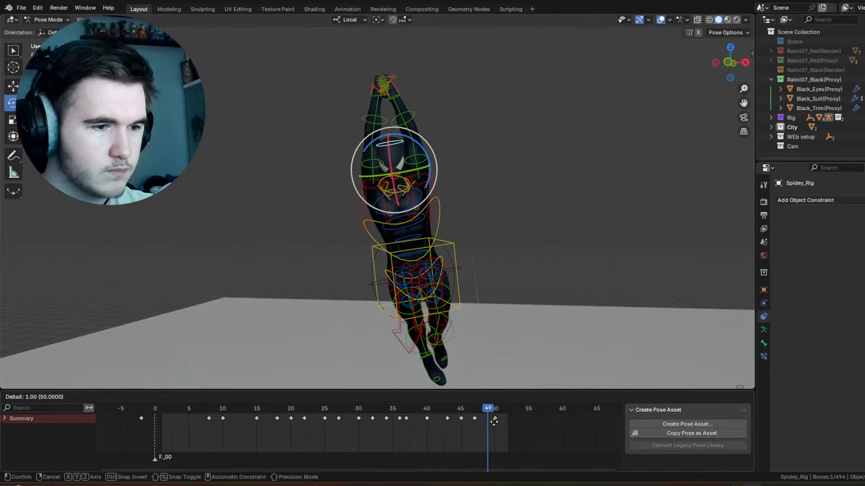
{"action": "left_click", "coordinate": [509, 429]}
{"action": "key", "text": "space"}
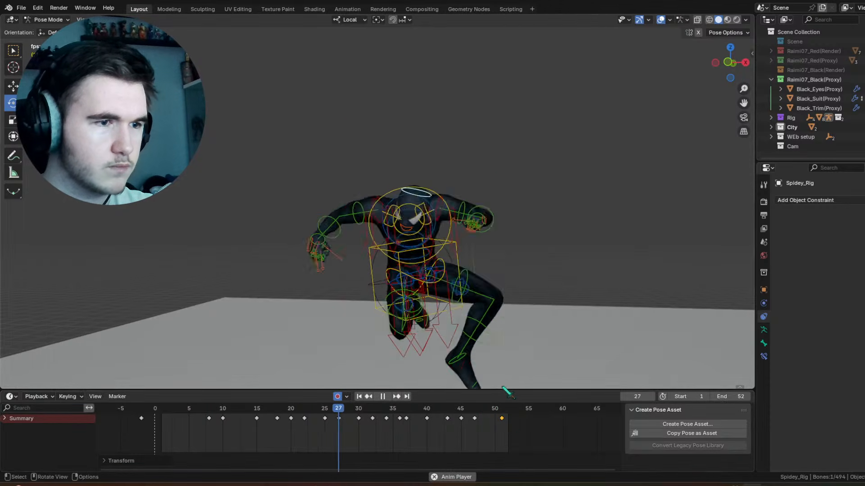
{"action": "key", "text": "space"}
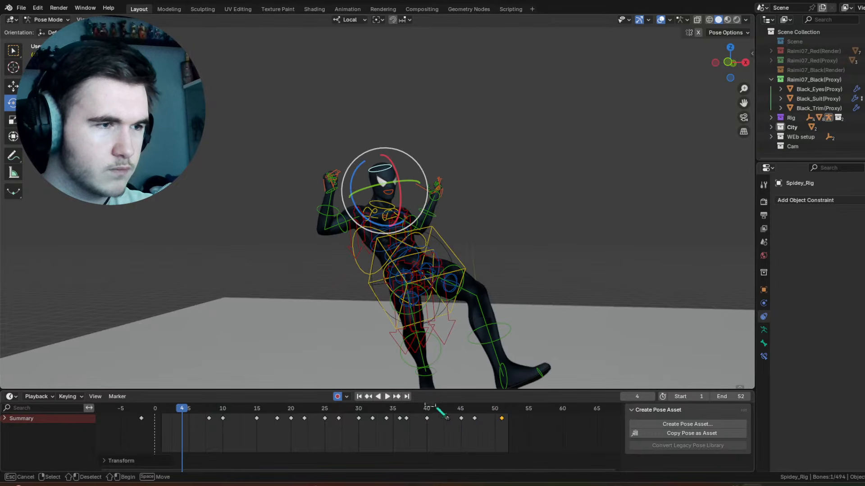
Step: Move the bent arm's forearm key at frame 44 to frame 46
{"action": "left_click_drag", "start_coordinate": [440, 412], "coordinate": [447, 417]}
{"action": "key", "text": "Escape"}
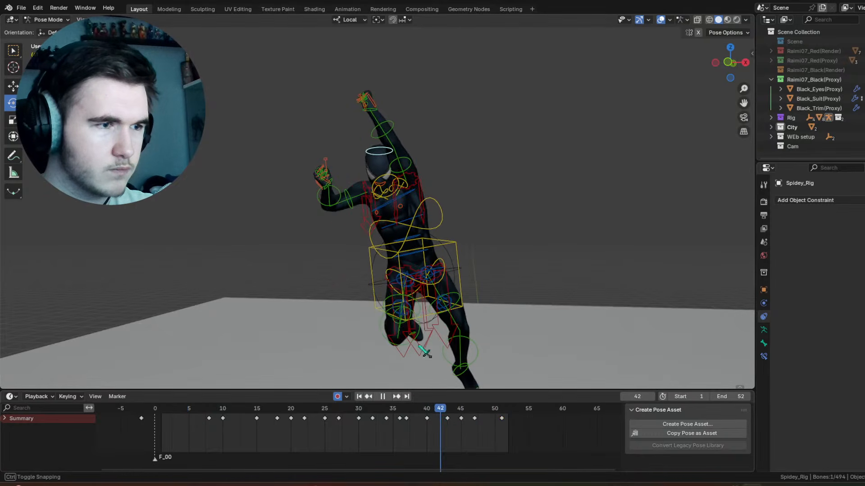
{"action": "left_click", "coordinate": [351, 208]}
{"action": "left_click", "coordinate": [353, 210]}
{"action": "left_click", "coordinate": [337, 204]}
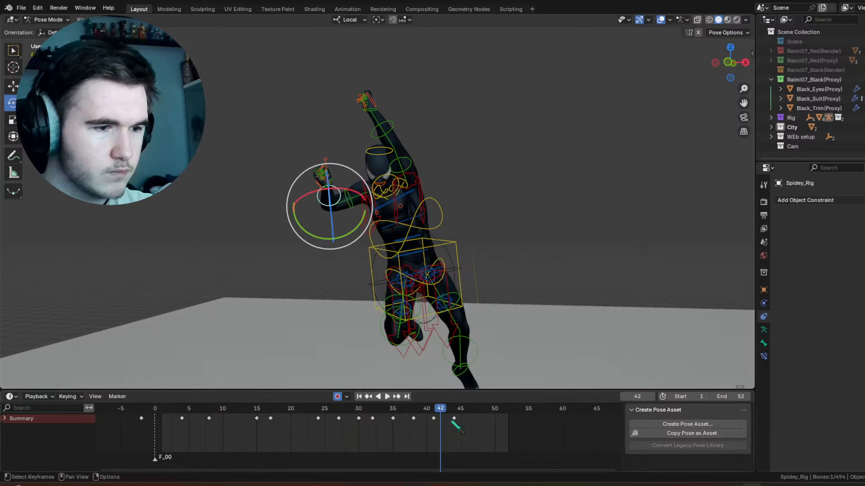
{"action": "left_click", "coordinate": [455, 422]}
{"action": "key", "text": "g"}
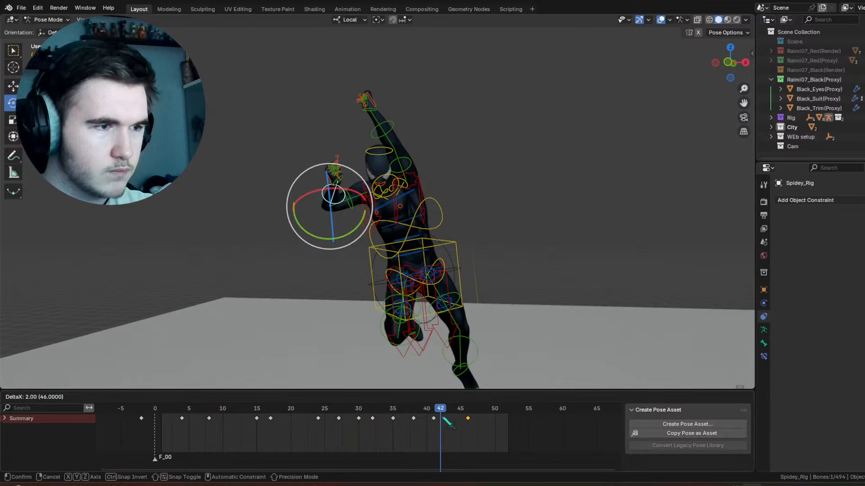
{"action": "left_click", "coordinate": [444, 417]}
Step: Rotate that forearm control -78.7° about local X at frame 43 and check the motion
{"action": "mouse_move", "coordinate": [443, 417]}
{"action": "right_mouse_down", "text": "shift"}
{"action": "mouse_move", "coordinate": [455, 417]}
{"action": "mouse_move", "coordinate": [447, 416]}
{"action": "right_mouse_up", "text": "shift"}
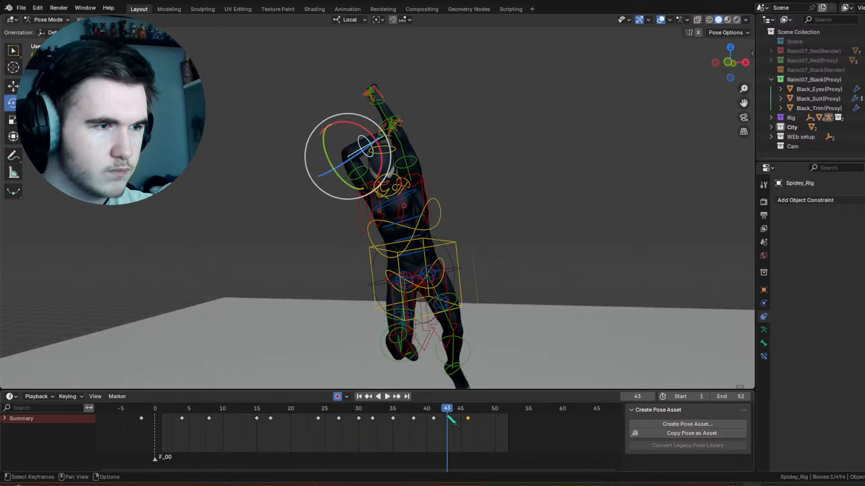
{"action": "left_click_drag", "start_coordinate": [369, 132], "coordinate": [305, 115]}
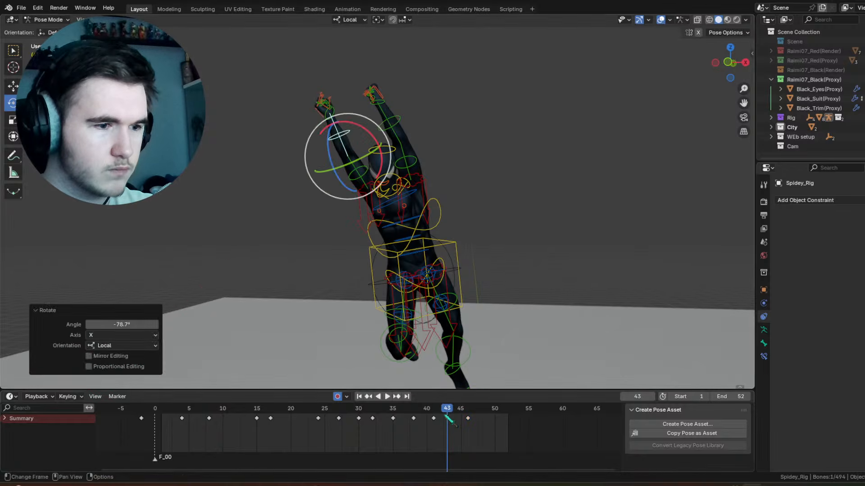
{"action": "key", "text": "space"}
{"action": "key", "text": "Escape"}
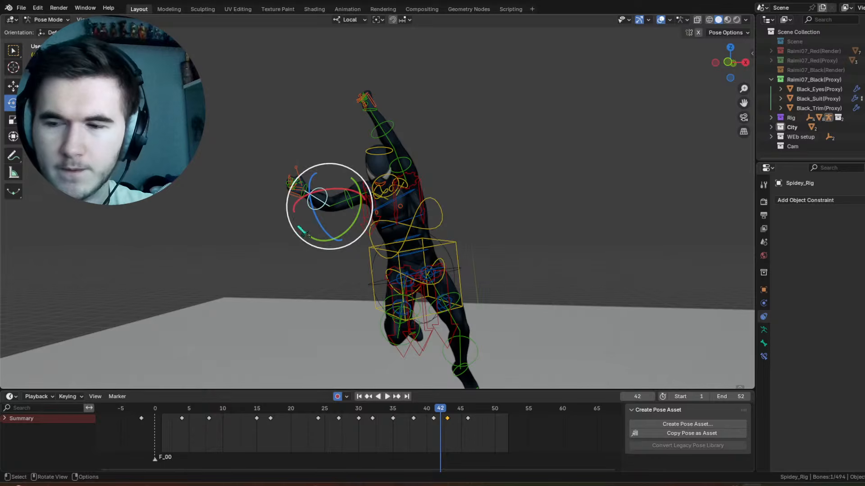
Step: Rotate the same forearm control 32.3° about local X at frame 42 and preview the arm's rise
{"action": "left_click_drag", "start_coordinate": [317, 194], "coordinate": [329, 192]}
{"action": "key", "text": "space"}
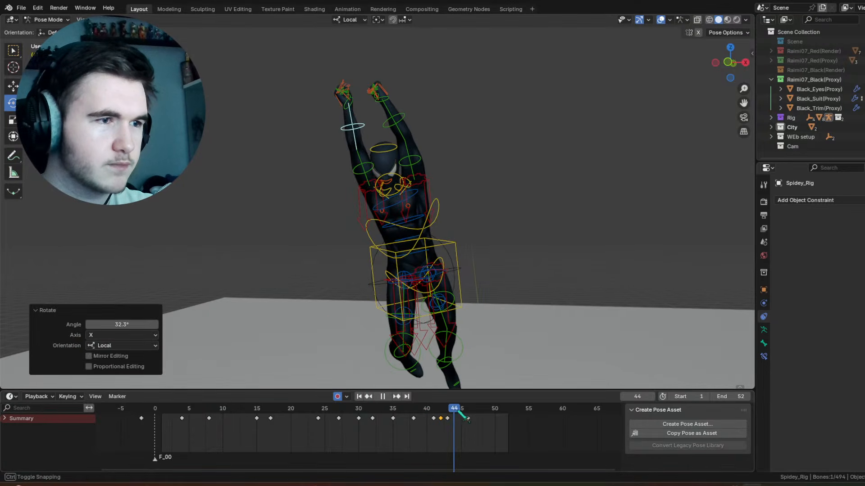
{"action": "key", "text": "space"}
Step: Move the forearm's key at frame 46 to frame 44
{"action": "key", "text": "b"}
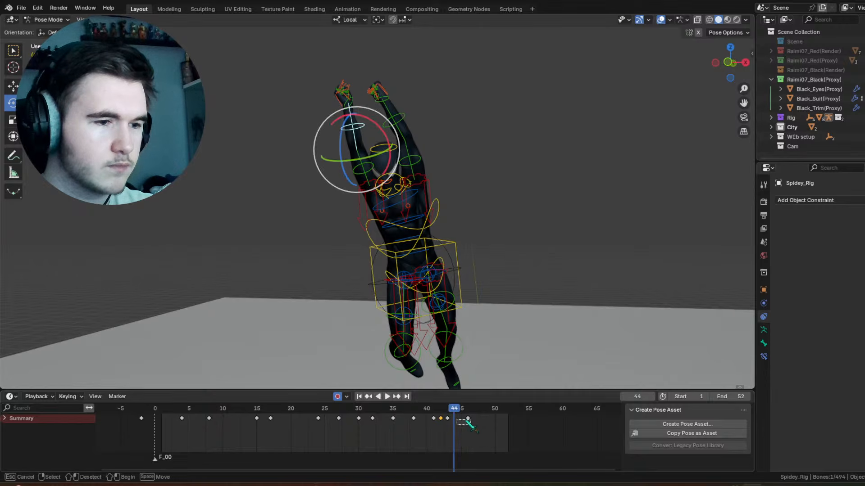
{"action": "left_click_drag", "start_coordinate": [467, 421], "coordinate": [469, 419]}
{"action": "key", "text": "g"}
{"action": "left_click", "coordinate": [454, 423]}
Step: Play the animation with the overlays hidden, examine the arms around frame 43, and show the overlays again
{"action": "key", "text": "space"}
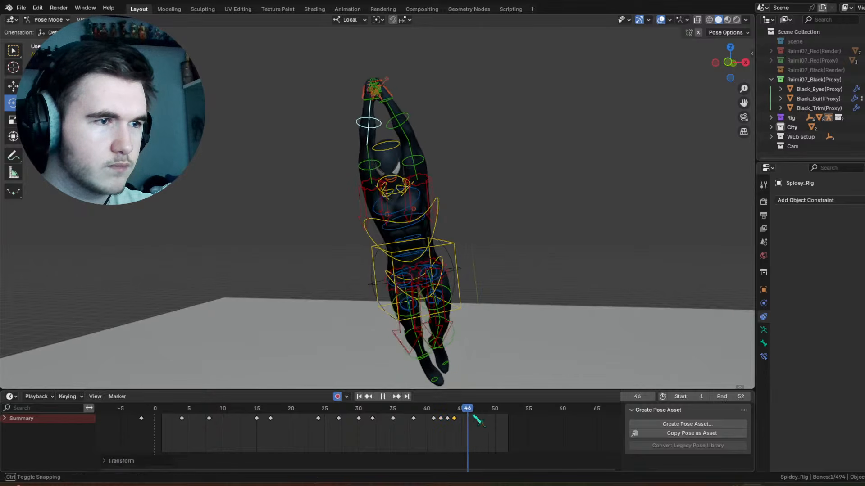
{"action": "left_click", "coordinate": [661, 19]}
{"action": "middle_click_drag", "start_coordinate": [484, 243], "coordinate": [509, 243]}
{"action": "key", "text": "space"}
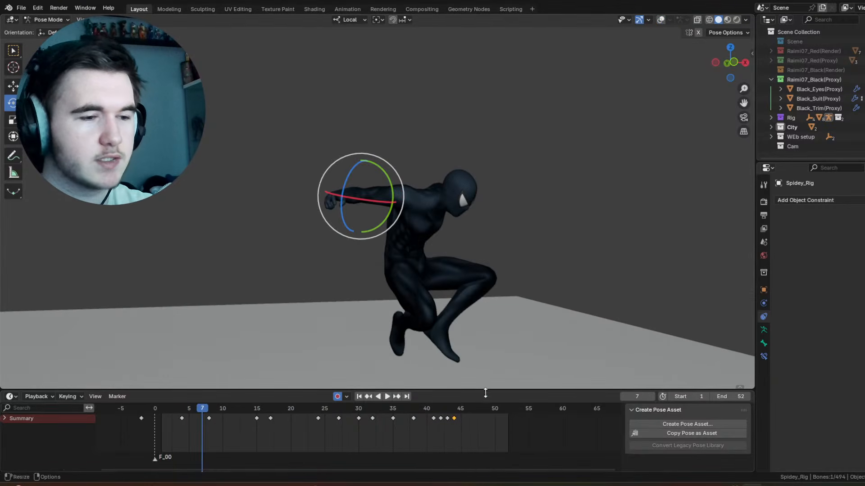
{"action": "mouse_move", "coordinate": [443, 418]}
{"action": "left_mouse_down"}
{"action": "mouse_move", "coordinate": [454, 418]}
{"action": "mouse_move", "coordinate": [446, 418]}
{"action": "left_mouse_up"}
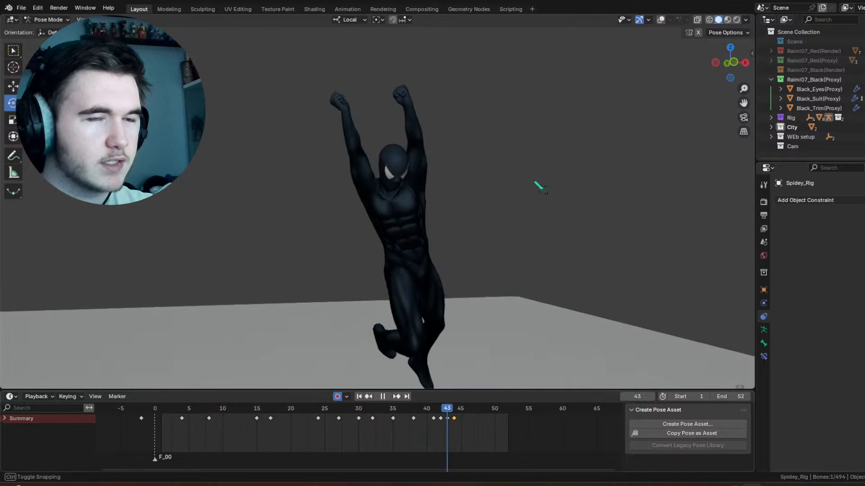
{"action": "left_click", "coordinate": [661, 19]}
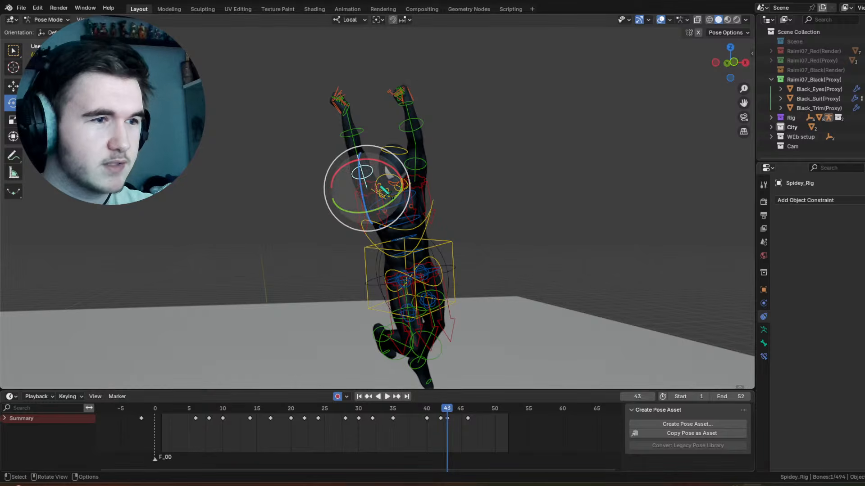
Step: Adjust the right shoulder control at frame 41, rotate it 7.88° about local X at frame 43, and preview the motion
{"action": "middle_click_drag", "start_coordinate": [410, 193], "coordinate": [421, 297]}
{"action": "scroll", "coordinate": [412, 192], "scroll_direction": "up", "scroll_amount": 2}
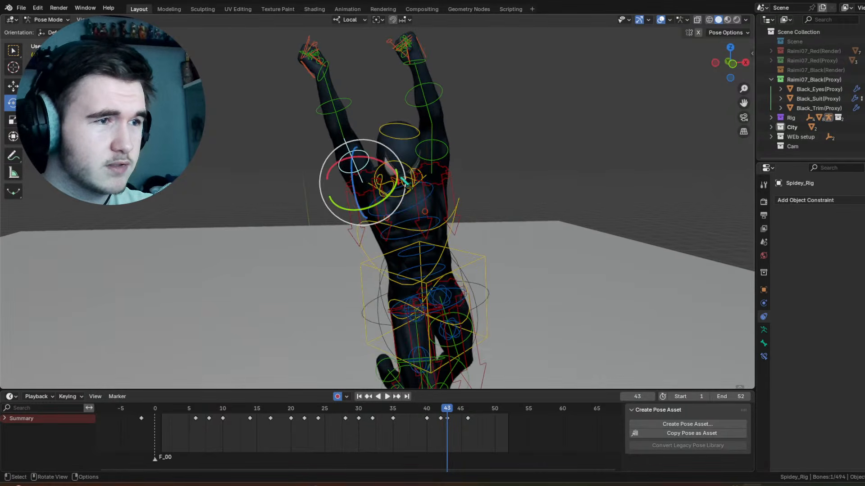
{"action": "middle_click_drag", "start_coordinate": [411, 198], "coordinate": [392, 187]}
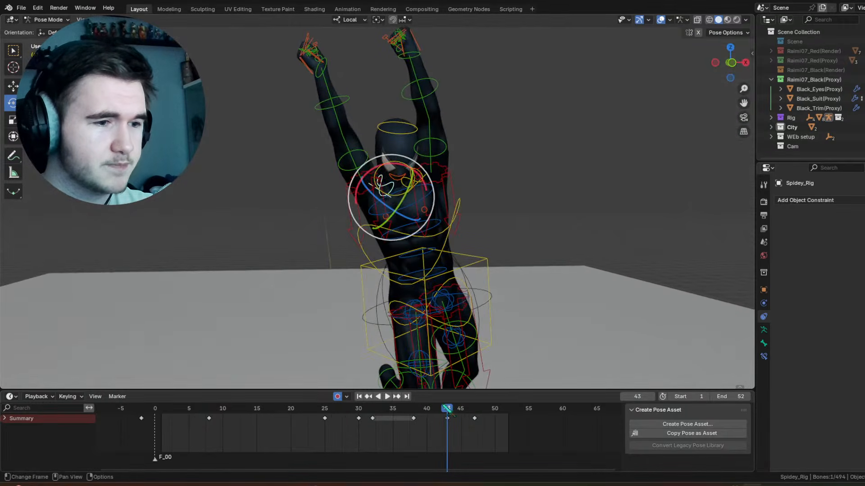
{"action": "left_click_drag", "start_coordinate": [447, 408], "coordinate": [433, 409]}
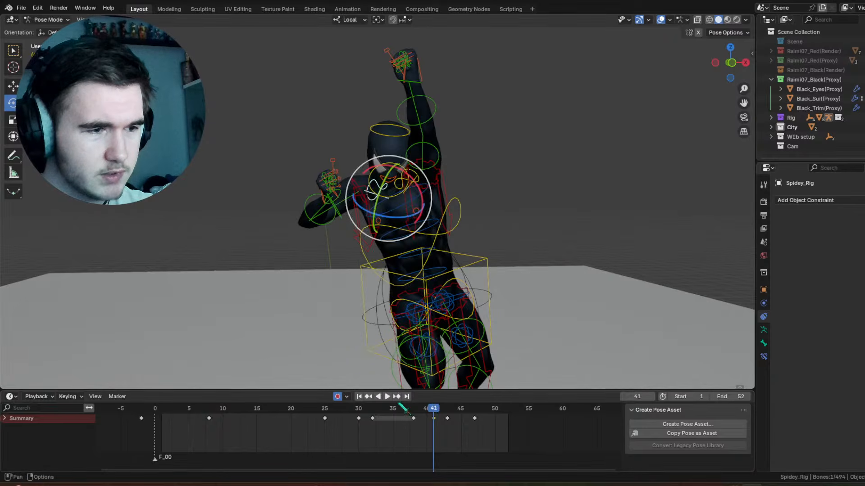
{"action": "key", "text": "Up"}
{"action": "left_click_drag", "start_coordinate": [415, 174], "coordinate": [420, 182]}
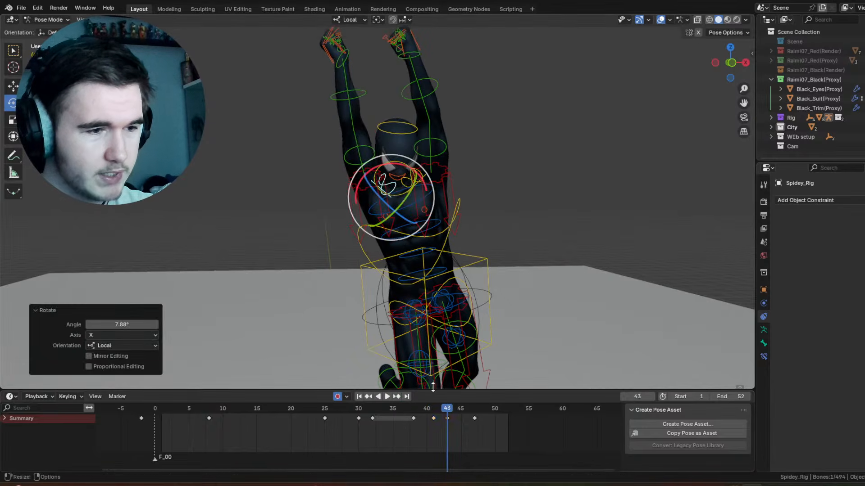
{"action": "key", "text": "space"}
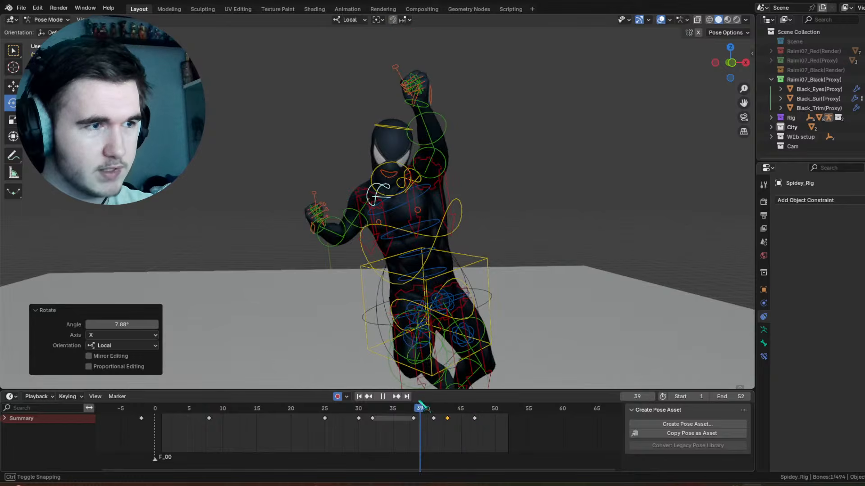
{"action": "key", "text": "Escape"}
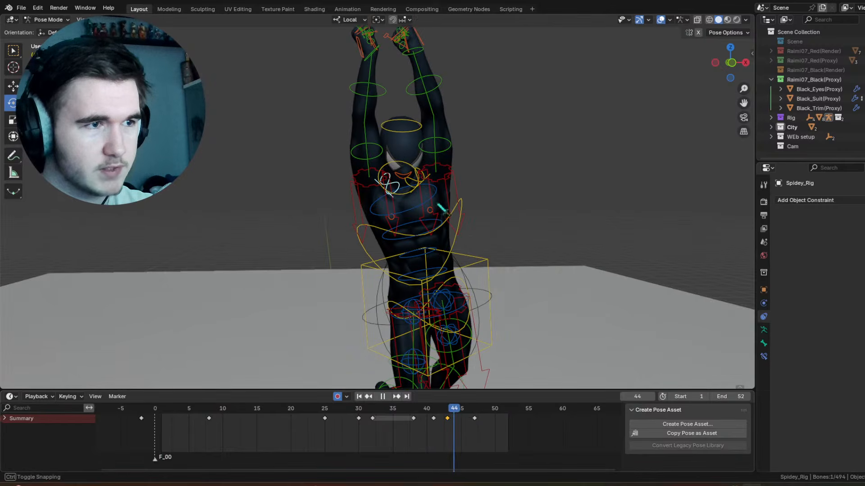
Step: Rotate the right forearm control -7.63° about local X at frame 44 and adjust it slightly at frame 48
{"action": "left_click", "coordinate": [395, 100]}
{"action": "left_click", "coordinate": [392, 97]}
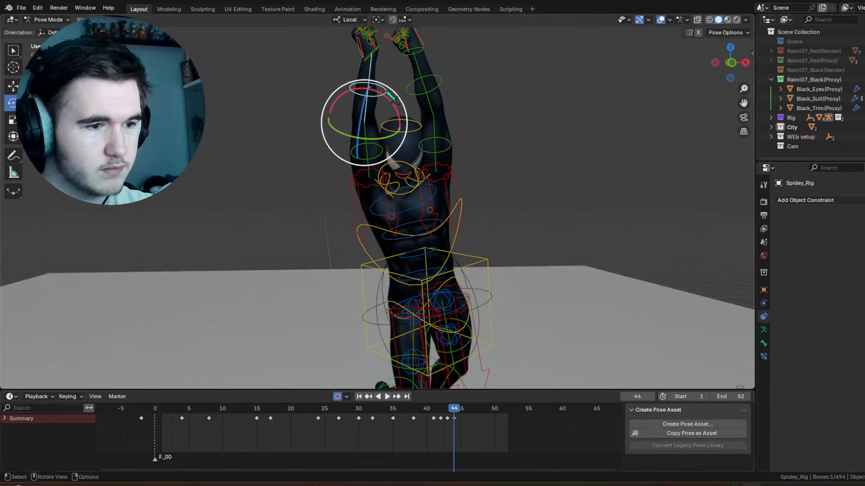
{"action": "left_click_drag", "start_coordinate": [391, 106], "coordinate": [384, 107]}
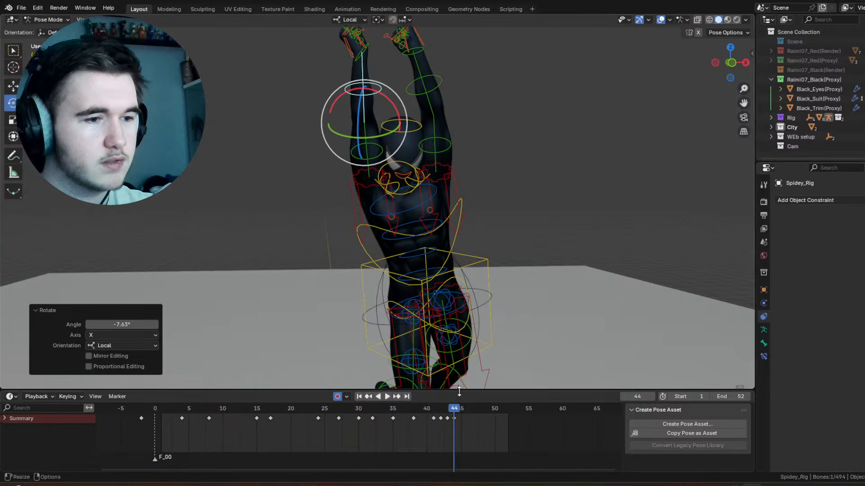
{"action": "left_click", "coordinate": [461, 413]}
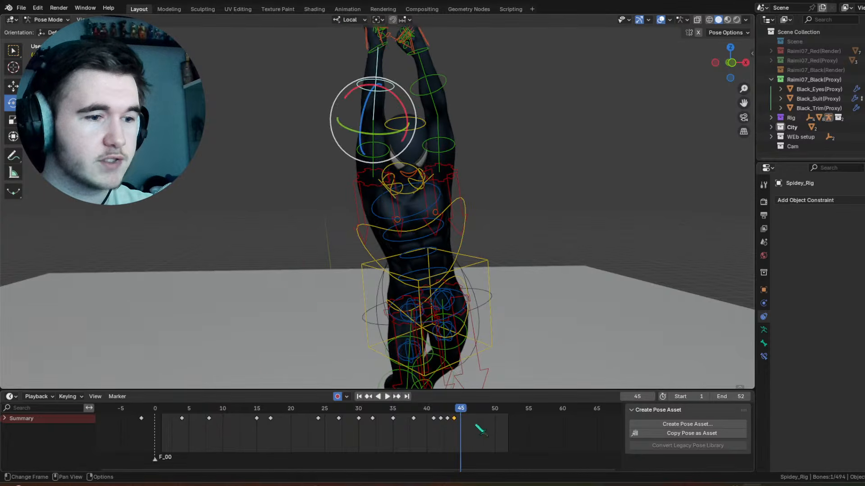
{"action": "left_click", "coordinate": [480, 427]}
{"action": "left_click_drag", "start_coordinate": [412, 101], "coordinate": [420, 99]}
Step: Refine the left hand control's pose at frame 48 with trackball rotations, ending with one of 0° and -1.72°
{"action": "middle_click_drag", "start_coordinate": [428, 92], "coordinate": [453, 170]}
{"action": "scroll", "coordinate": [457, 170], "scroll_direction": "up", "scroll_amount": 2}
{"action": "left_click", "coordinate": [485, 143]}
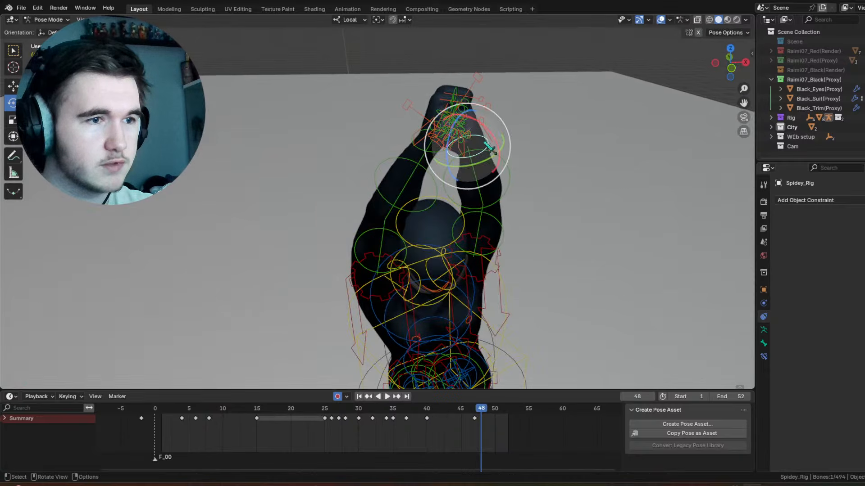
{"action": "middle_click_drag", "start_coordinate": [491, 147], "coordinate": [416, 122]}
{"action": "key", "text": "r"}
{"action": "key", "text": "r"}
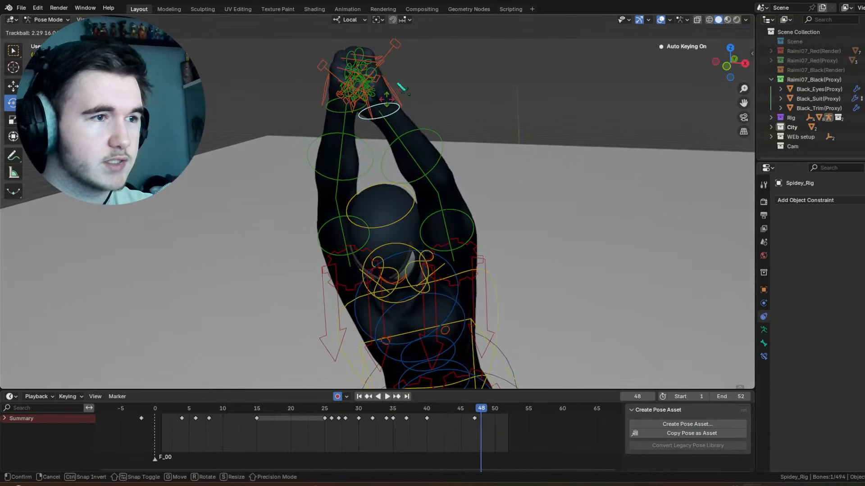
{"action": "left_click_drag", "start_coordinate": [398, 83], "coordinate": [398, 84]}
{"action": "left_click_drag", "start_coordinate": [408, 79], "coordinate": [391, 107]}
{"action": "left_click_drag", "start_coordinate": [391, 108], "coordinate": [392, 108]}
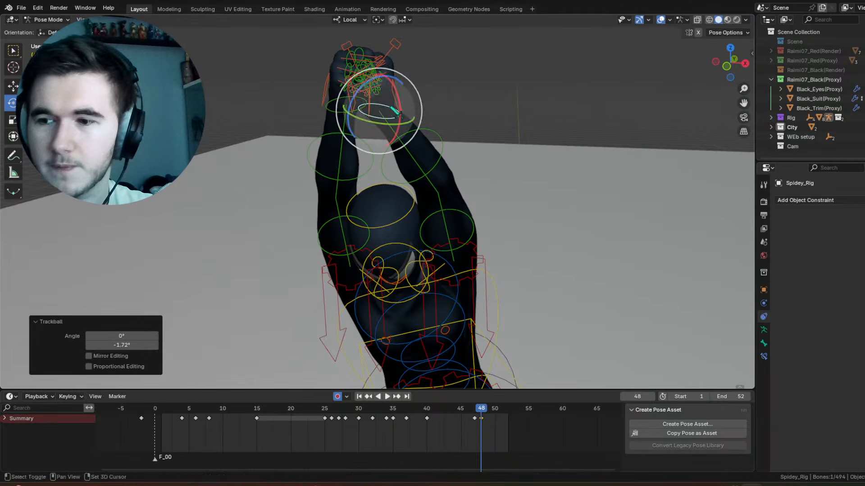
{"action": "middle_click_drag", "start_coordinate": [396, 111], "coordinate": [410, 178], "text": "shift"}
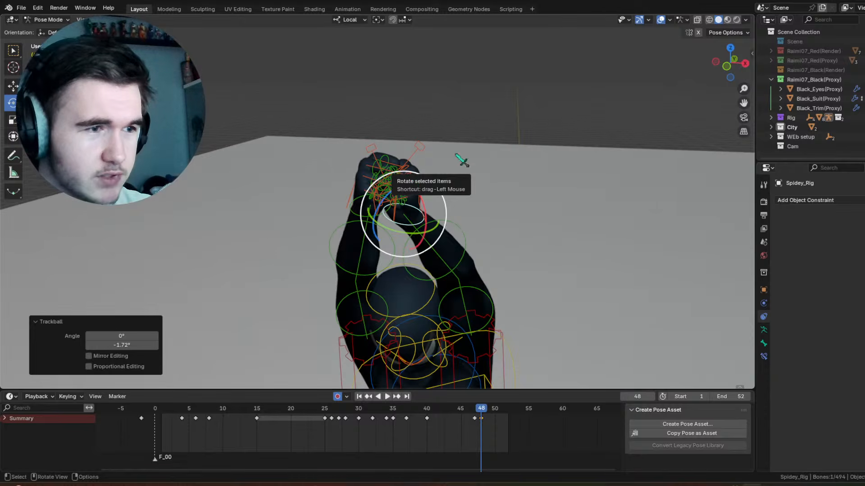
Step: Hide the overlays, examine the body's motion before frame 48 from the front and side, and show the overlays again
{"action": "middle_click_drag", "start_coordinate": [493, 197], "coordinate": [470, 245]}
{"action": "left_click", "coordinate": [461, 202]}
{"action": "left_click", "coordinate": [660, 20]}
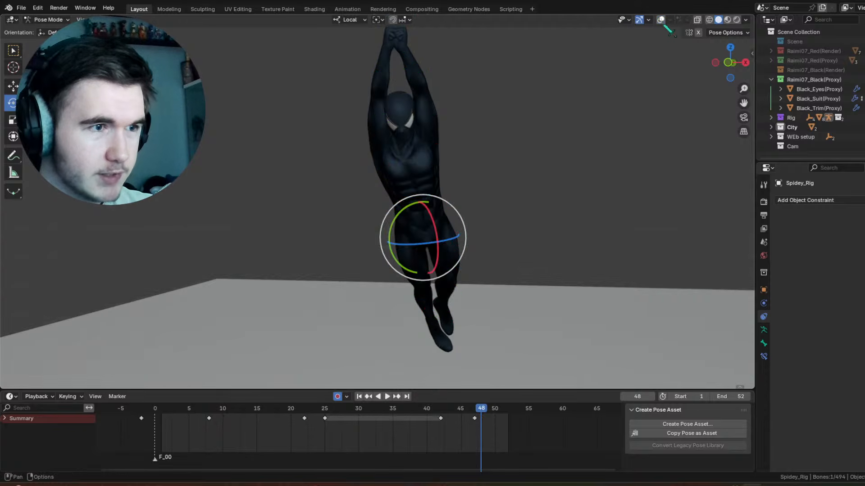
{"action": "scroll", "coordinate": [541, 141], "scroll_direction": "down", "scroll_amount": 7}
{"action": "left_click_drag", "start_coordinate": [467, 431], "coordinate": [432, 420]}
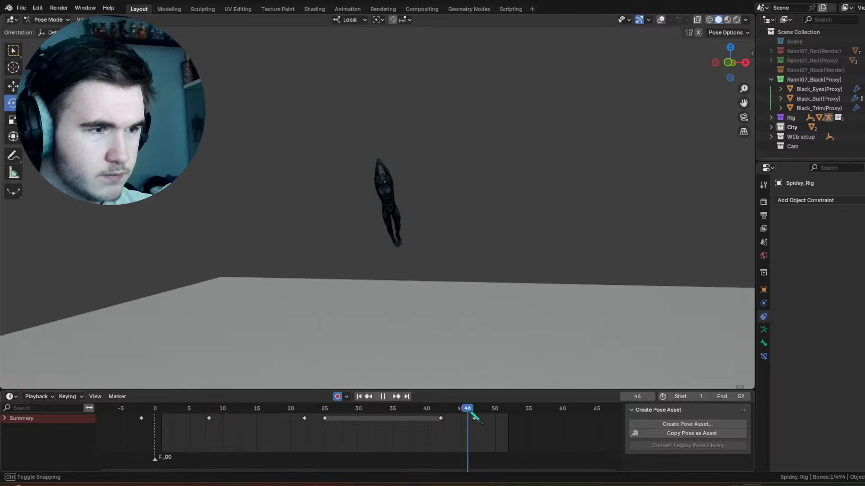
{"action": "key", "text": "space"}
{"action": "left_click_drag", "start_coordinate": [393, 248], "coordinate": [431, 202], "text": "shift"}
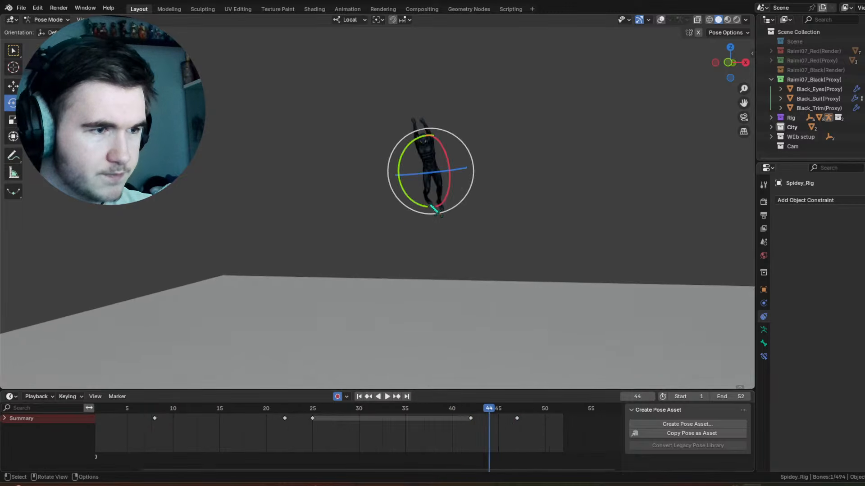
{"action": "scroll", "coordinate": [430, 202], "scroll_direction": "up", "scroll_amount": 3}
{"action": "middle_click_drag", "start_coordinate": [444, 198], "coordinate": [541, 182]}
{"action": "scroll", "coordinate": [589, 151], "scroll_direction": "up", "scroll_amount": 3}
{"action": "left_click", "coordinate": [660, 19]}
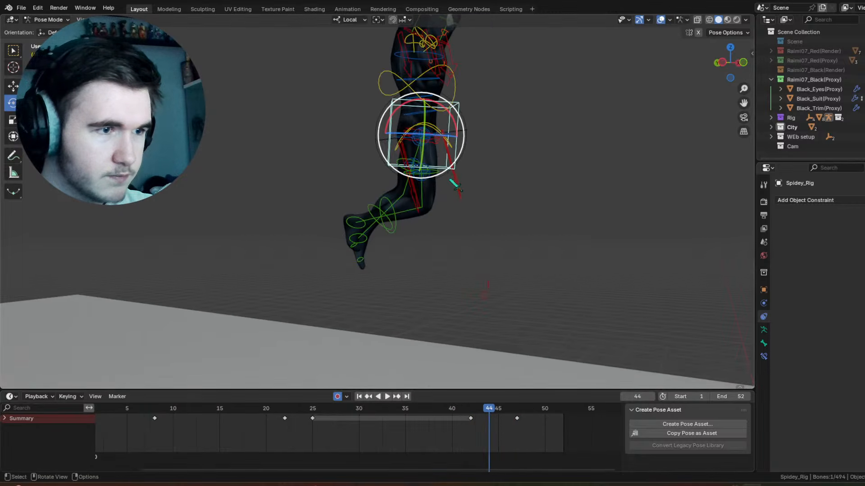
Step: Rotate the right thigh control -36.6° about local X at frame 43
{"action": "left_click", "coordinate": [447, 177]}
{"action": "left_click", "coordinate": [447, 419]}
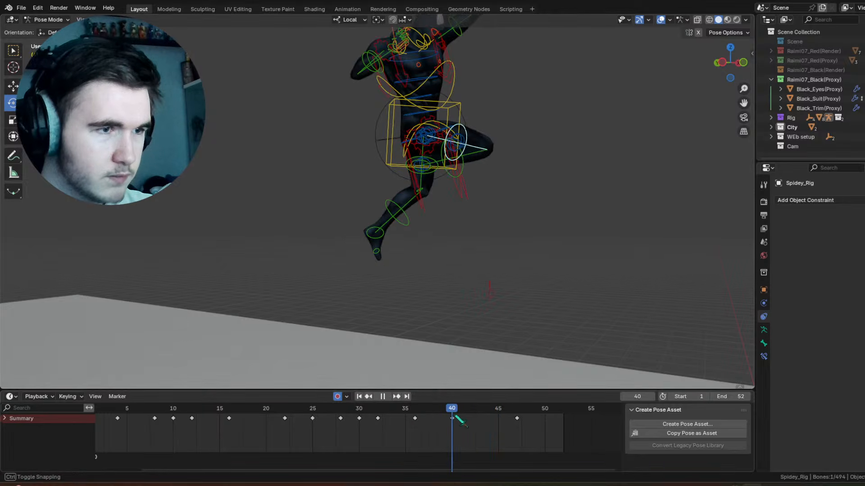
{"action": "key", "text": "space"}
{"action": "left_click_drag", "start_coordinate": [459, 147], "coordinate": [455, 114]}
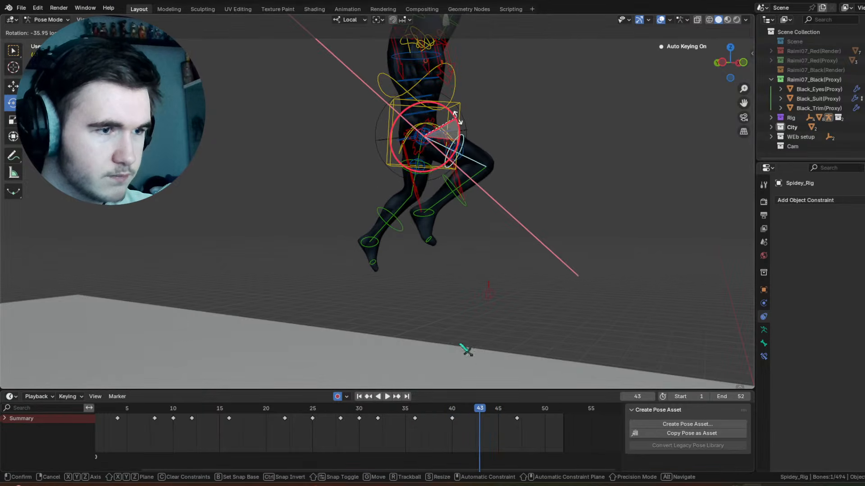
Step: Rotate the right thigh control -13.7° about the view's Z axis at frame 52, and refine its angle with another rotation
{"action": "left_click_drag", "start_coordinate": [453, 410], "coordinate": [555, 423]}
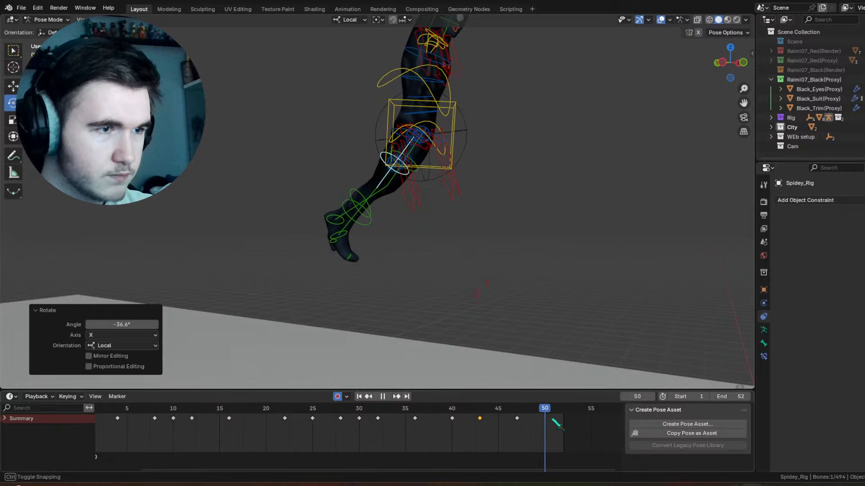
{"action": "middle_click_drag", "start_coordinate": [475, 229], "coordinate": [554, 191]}
{"action": "middle_click_drag", "start_coordinate": [374, 112], "coordinate": [511, 180], "text": "shift"}
{"action": "left_click_drag", "start_coordinate": [425, 123], "coordinate": [419, 116]}
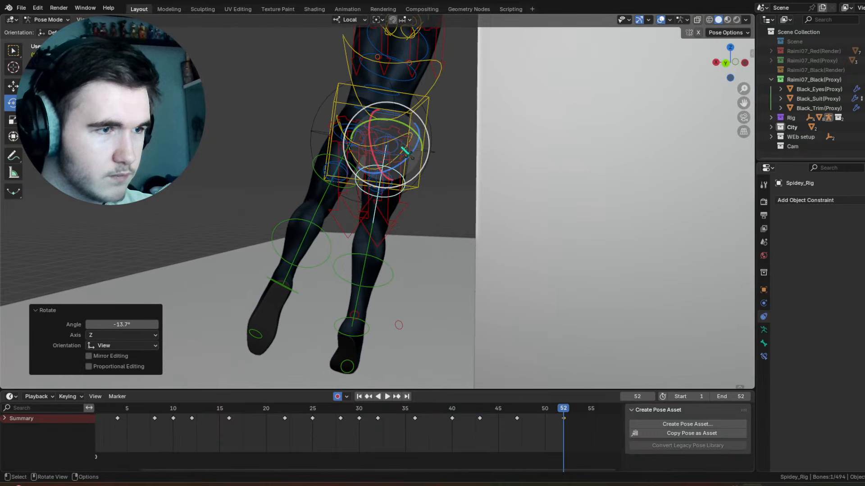
{"action": "left_click_drag", "start_coordinate": [405, 146], "coordinate": [402, 137]}
Step: Bend the right shin control at frame 52 and rotate the right thigh control 19.4° about local Y
{"action": "left_click", "coordinate": [361, 240]}
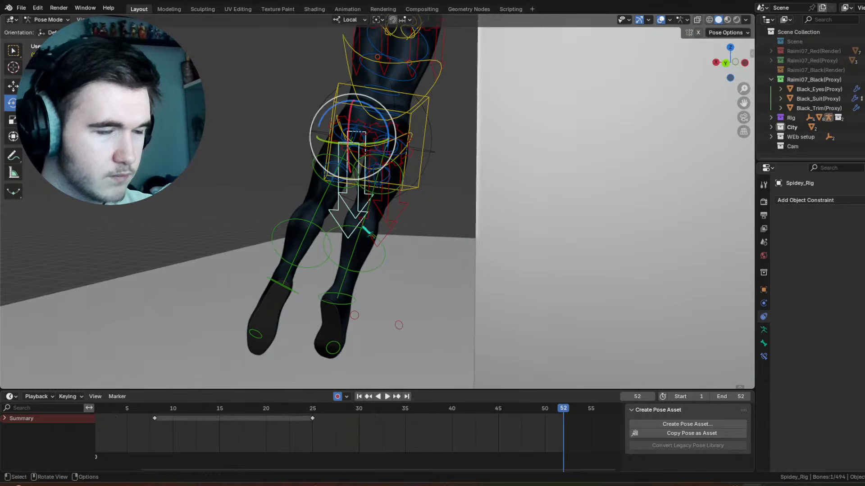
{"action": "left_click", "coordinate": [374, 234]}
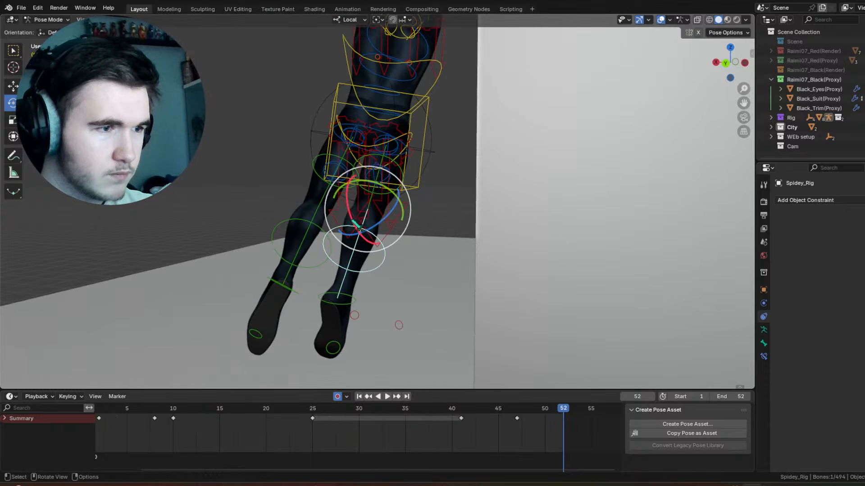
{"action": "left_click_drag", "start_coordinate": [353, 221], "coordinate": [351, 198]}
{"action": "left_click", "coordinate": [402, 182]}
{"action": "middle_click_drag", "start_coordinate": [405, 184], "coordinate": [410, 201]}
{"action": "mouse_move", "coordinate": [395, 114]}
{"action": "left_mouse_down"}
{"action": "mouse_move", "coordinate": [420, 117]}
{"action": "mouse_move", "coordinate": [394, 113]}
{"action": "left_mouse_up"}
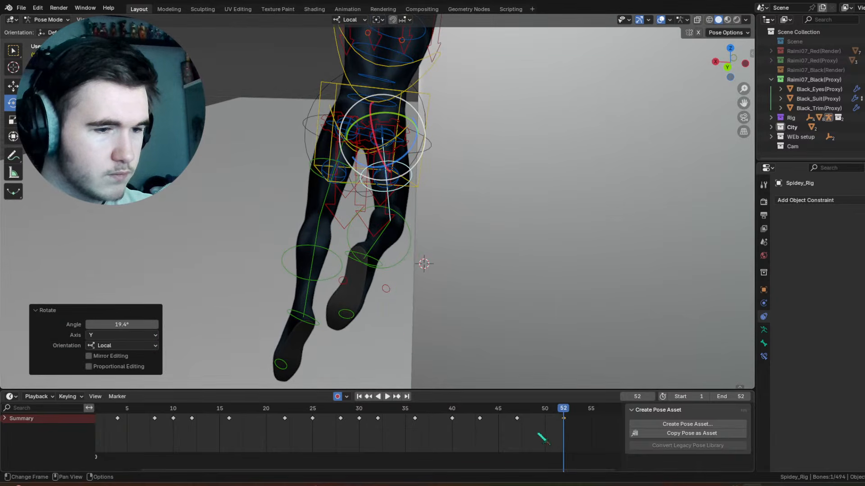
Step: Trackball-rotate the right thigh control by 0.573° and 21.2° at frame 47 and scrub through the following frames
{"action": "key", "text": "space"}
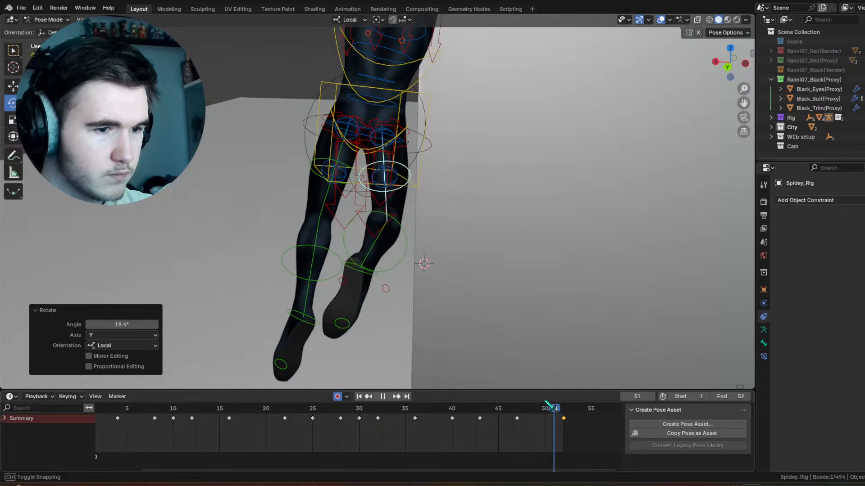
{"action": "left_click_drag", "start_coordinate": [548, 404], "coordinate": [523, 404]}
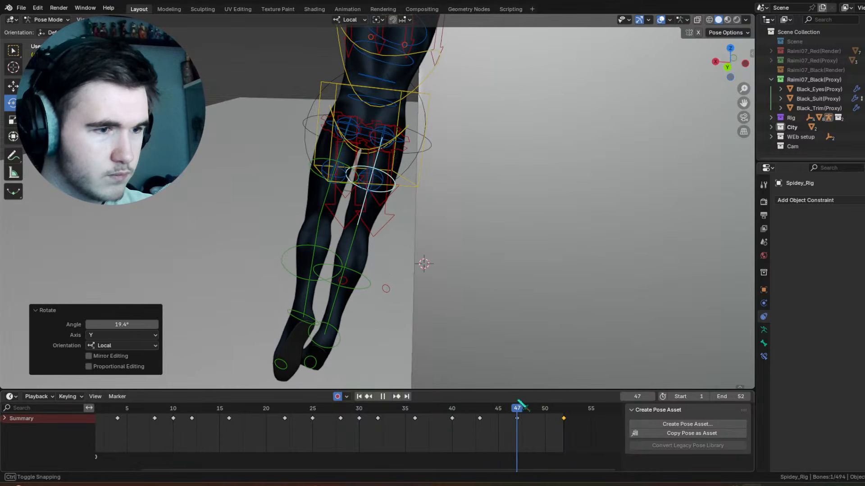
{"action": "left_click", "coordinate": [411, 141]}
{"action": "left_click_drag", "start_coordinate": [411, 132], "coordinate": [388, 122]}
{"action": "left_click_drag", "start_coordinate": [390, 140], "coordinate": [407, 139]}
{"action": "left_click_drag", "start_coordinate": [464, 404], "coordinate": [577, 406]}
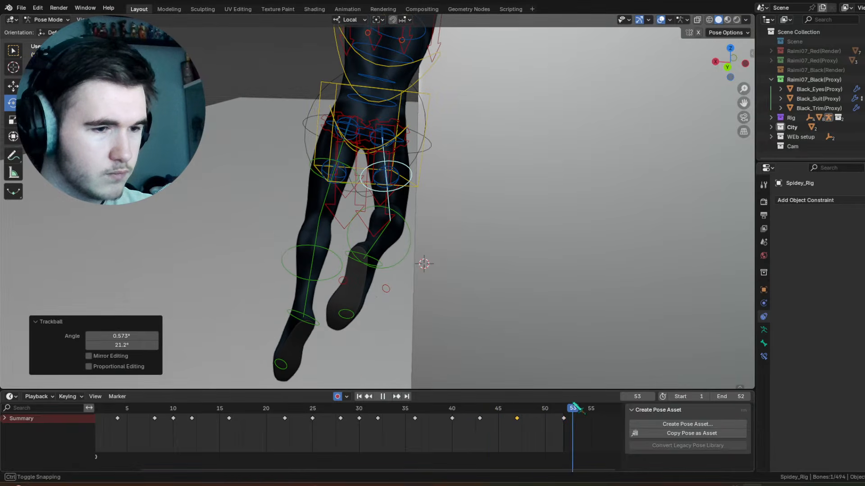
Step: Move the right thigh's key at frame 52 to frame 54 and adjust the thigh's rotation at frame 50
{"action": "middle_click_drag", "start_coordinate": [455, 225], "coordinate": [375, 202]}
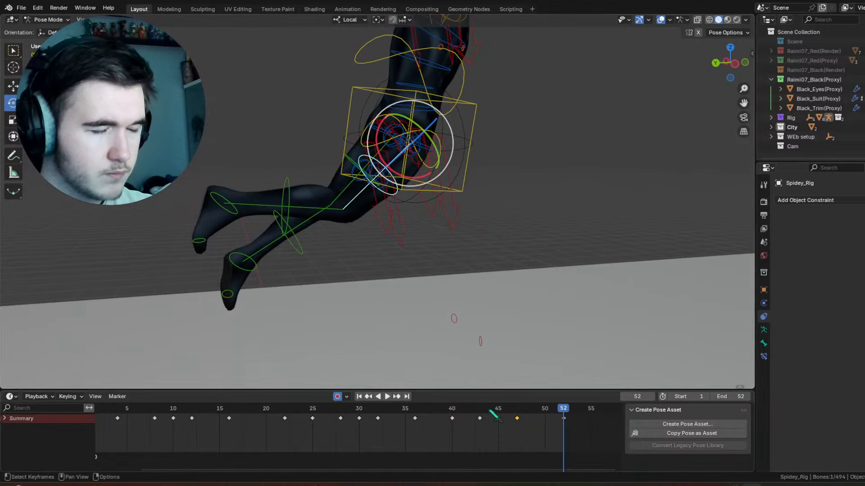
{"action": "left_click_drag", "start_coordinate": [492, 412], "coordinate": [563, 421]}
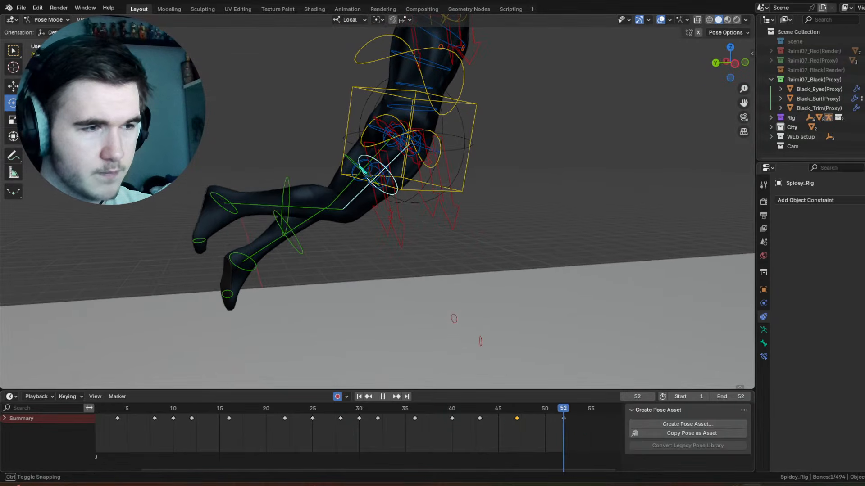
{"action": "left_click_drag", "start_coordinate": [376, 141], "coordinate": [381, 150]}
{"action": "left_click_drag", "start_coordinate": [516, 412], "coordinate": [544, 412]}
{"action": "left_click_drag", "start_coordinate": [375, 147], "coordinate": [374, 142]}
{"action": "left_click_drag", "start_coordinate": [543, 419], "coordinate": [442, 411]}
Step: Play the animation and examine the legs' motion from the side and front
{"action": "key", "text": "space"}
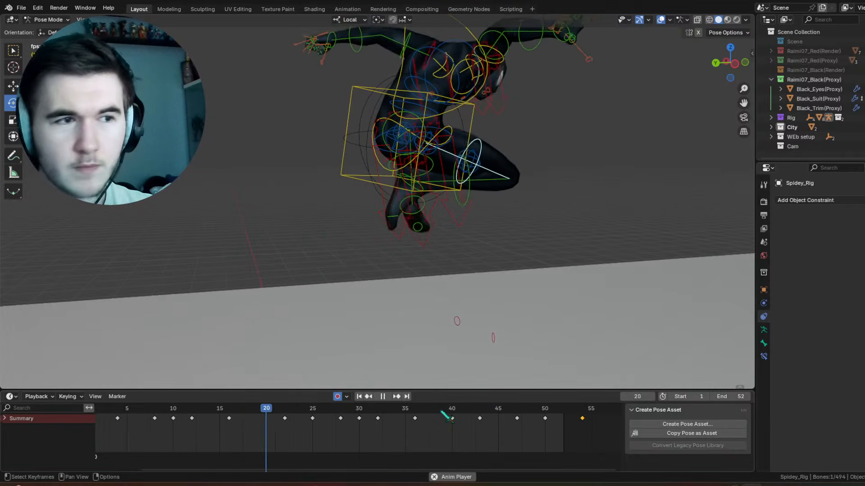
{"action": "middle_click_drag", "start_coordinate": [497, 224], "coordinate": [323, 219]}
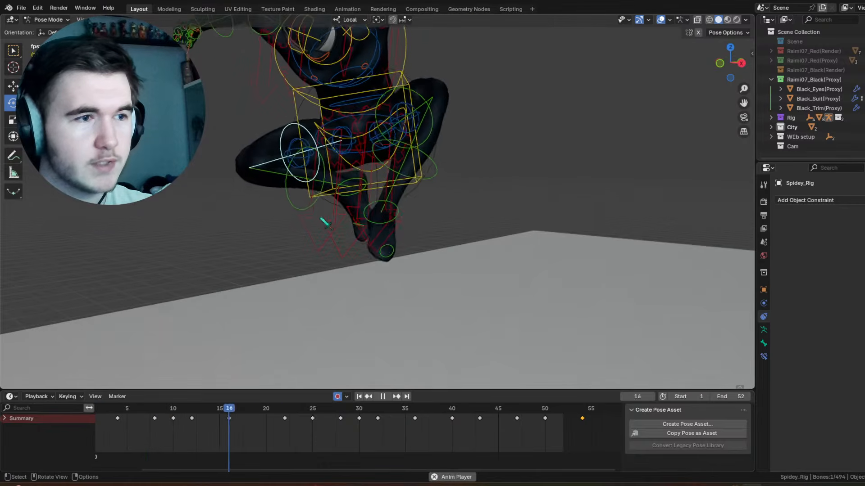
{"action": "key", "text": "space"}
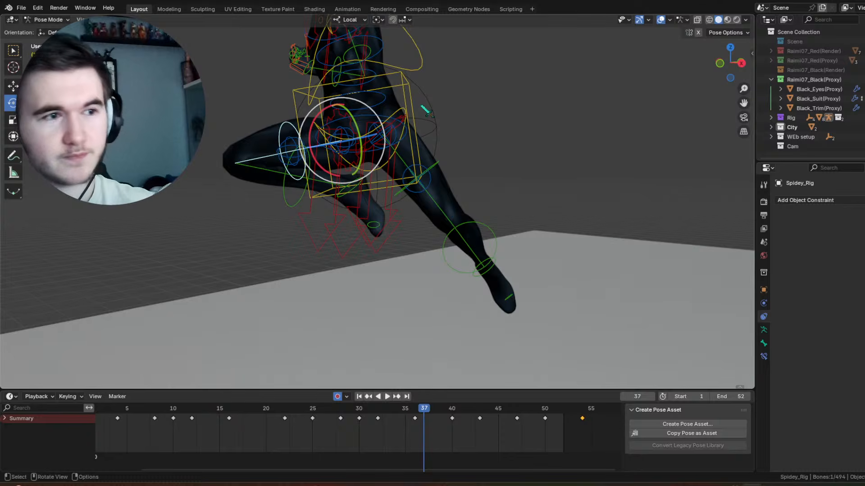
Step: With overlays hidden, trackball-rotate the box-shaped hip control by 8.59° and -4.01° at frame 28 and preview the motion
{"action": "left_click", "coordinate": [426, 110]}
{"action": "middle_click_drag", "start_coordinate": [426, 111], "coordinate": [439, 112]}
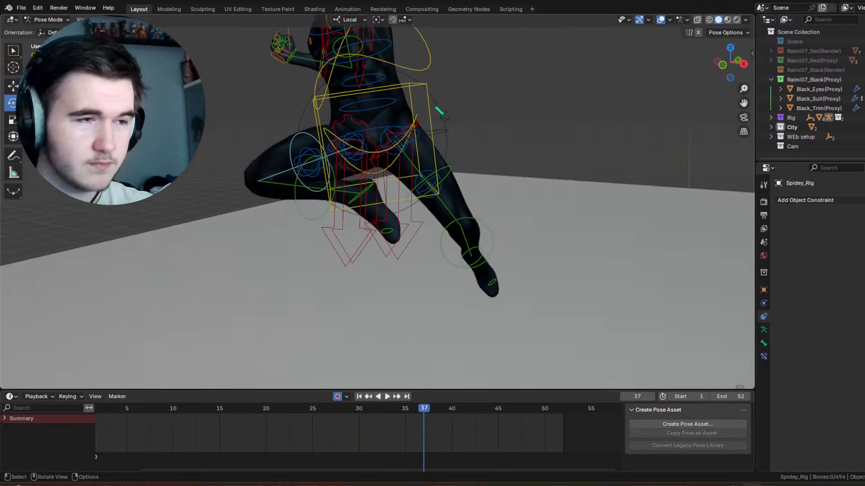
{"action": "left_click", "coordinate": [661, 20]}
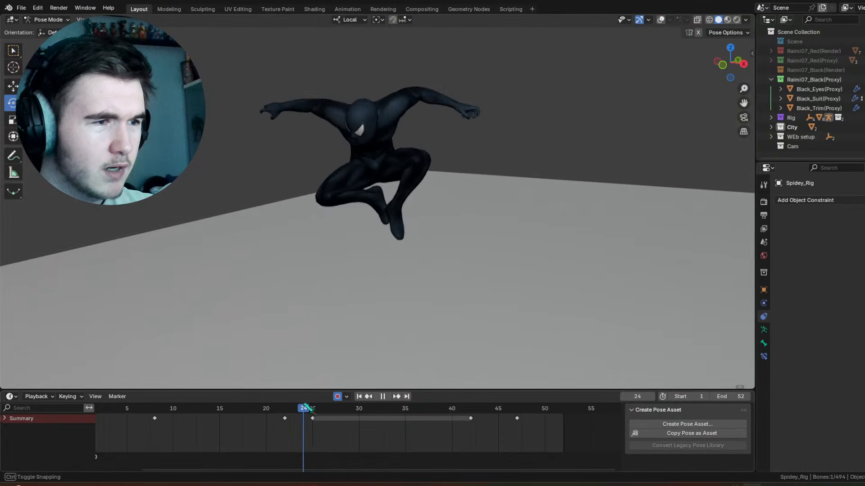
{"action": "left_click_drag", "start_coordinate": [385, 173], "coordinate": [394, 178]}
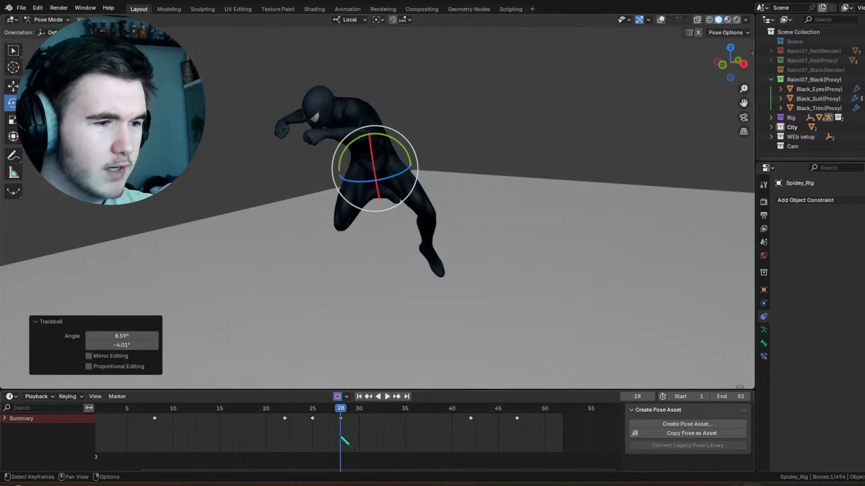
{"action": "key", "text": "Down"}
{"action": "key", "text": "space"}
{"action": "left_click_drag", "start_coordinate": [339, 416], "coordinate": [369, 417]}
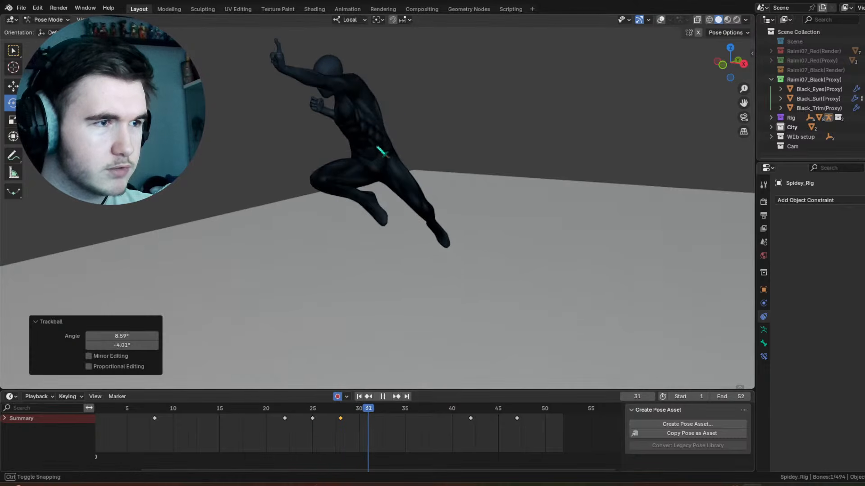
Step: Trackball-rotate the box-shaped hip control by -12.6° and 0° at frame 31
{"action": "middle_click_drag", "start_coordinate": [381, 146], "coordinate": [399, 142]}
{"action": "left_click_drag", "start_coordinate": [400, 146], "coordinate": [401, 137]}
{"action": "left_click", "coordinate": [401, 138]}
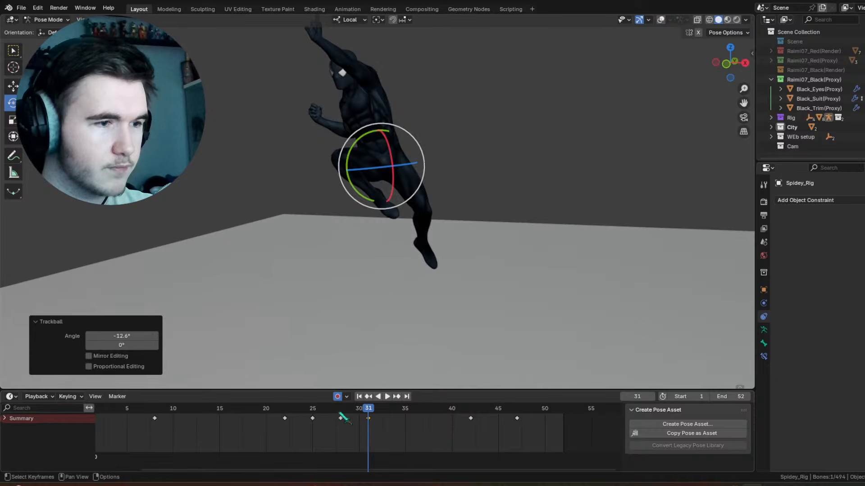
Step: Rotate the hip control by 0.808° about the view's Z axis at frame 36 and preview the motion
{"action": "left_click_drag", "start_coordinate": [340, 414], "coordinate": [416, 385]}
{"action": "left_click_drag", "start_coordinate": [402, 127], "coordinate": [403, 127]}
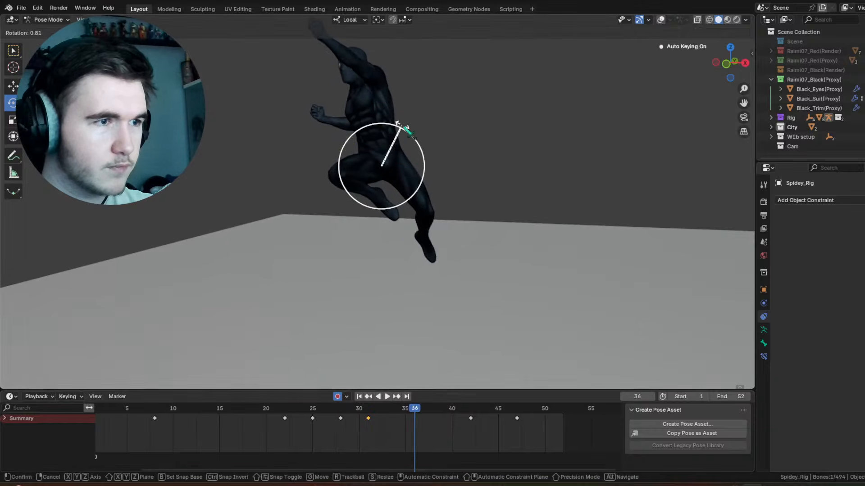
{"action": "left_click", "coordinate": [405, 130]}
{"action": "key", "text": "space"}
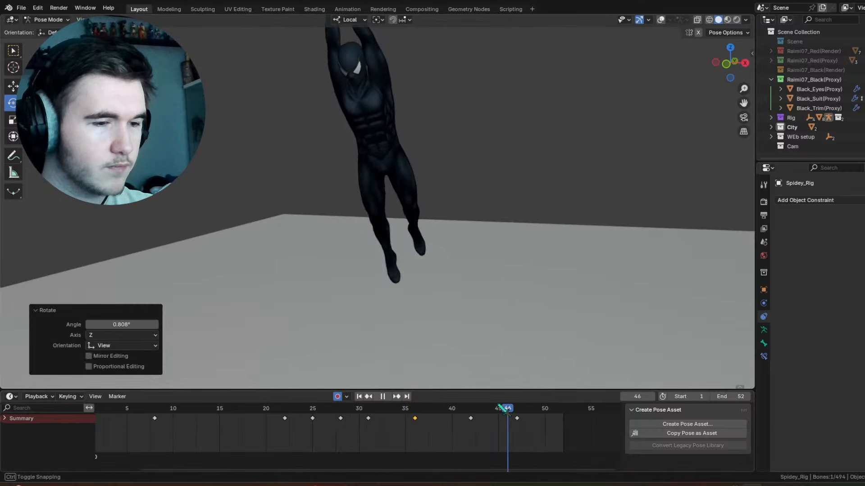
Step: Trackball-rotate the hip control by 9.17° and 0.573° at frame 51 and play the animation
{"action": "left_click_drag", "start_coordinate": [500, 406], "coordinate": [554, 407]}
{"action": "left_click_drag", "start_coordinate": [408, 152], "coordinate": [407, 159]}
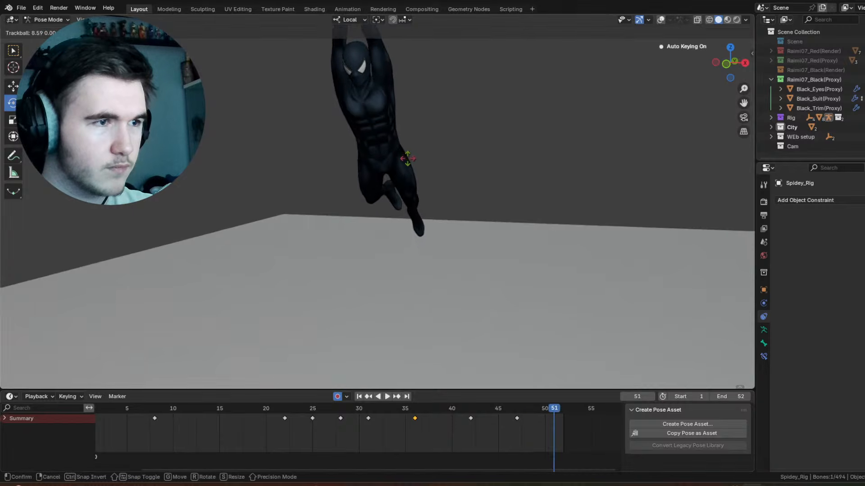
{"action": "left_click", "coordinate": [407, 158]}
{"action": "left_click_drag", "start_coordinate": [553, 431], "coordinate": [83, 432]}
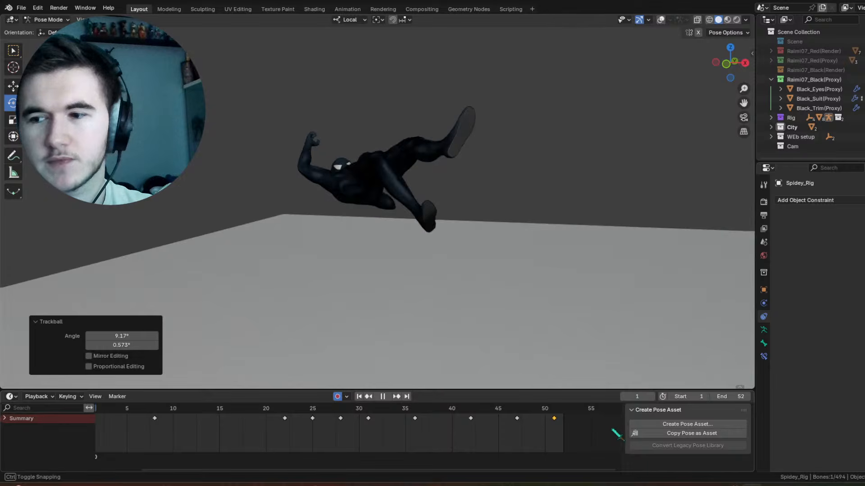
{"action": "key", "text": "space"}
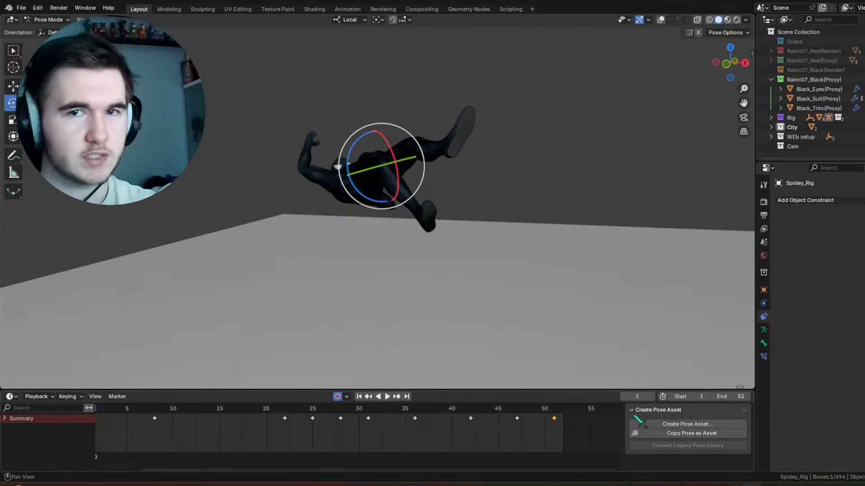
{"action": "key", "text": "space"}
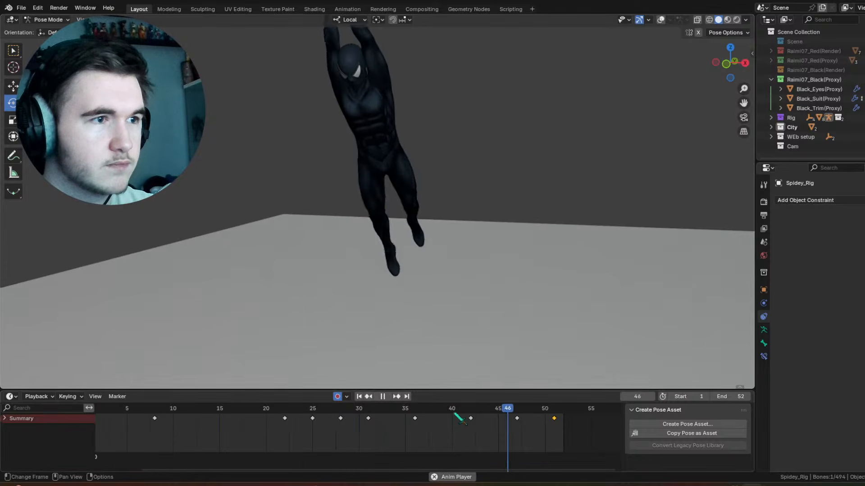
Step: With overlays shown, rotate the character's left shin control by -19.7° about local X at frame 44
{"action": "left_click_drag", "start_coordinate": [464, 418], "coordinate": [530, 420]}
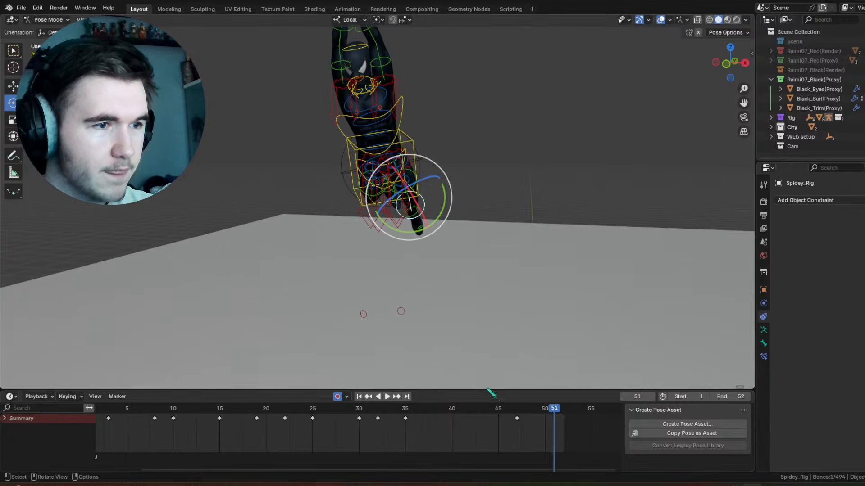
{"action": "left_click_drag", "start_coordinate": [482, 418], "coordinate": [491, 418]}
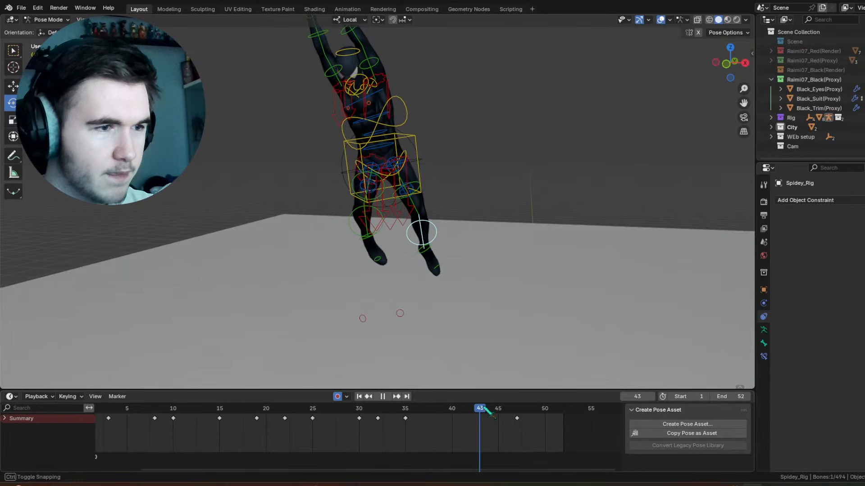
{"action": "left_click_drag", "start_coordinate": [431, 217], "coordinate": [426, 211]}
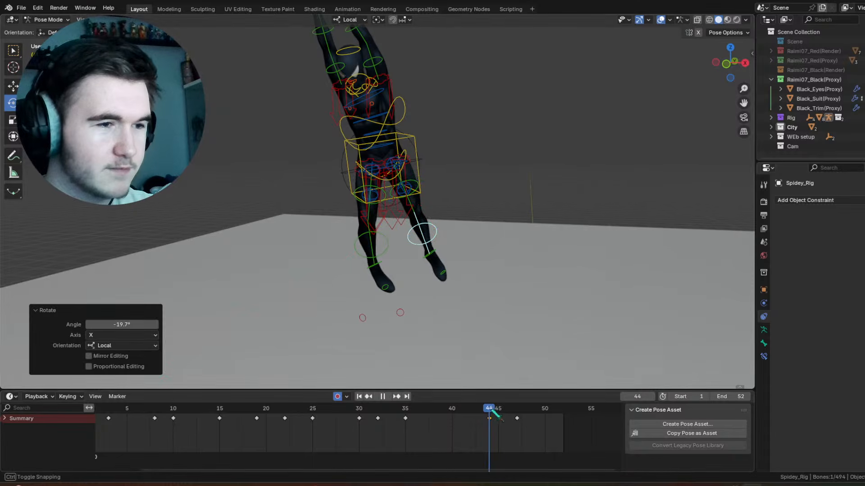
Step: Trackball-rotate the left shin control at frame 51 to bend the knee further
{"action": "key", "text": "r"}
{"action": "key", "text": "r"}
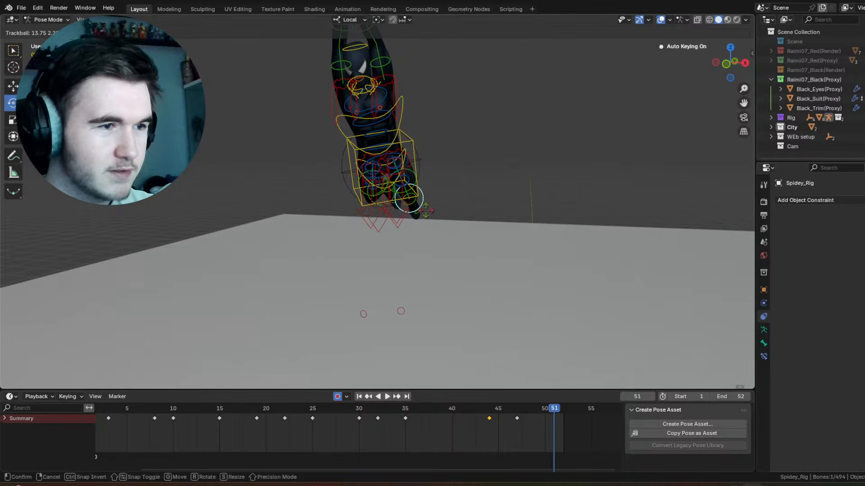
{"action": "left_click", "coordinate": [434, 219]}
Step: Play the animation with overlays hidden and examine the leg motion from the side and front
{"action": "left_click", "coordinate": [490, 408]}
{"action": "key", "text": "space"}
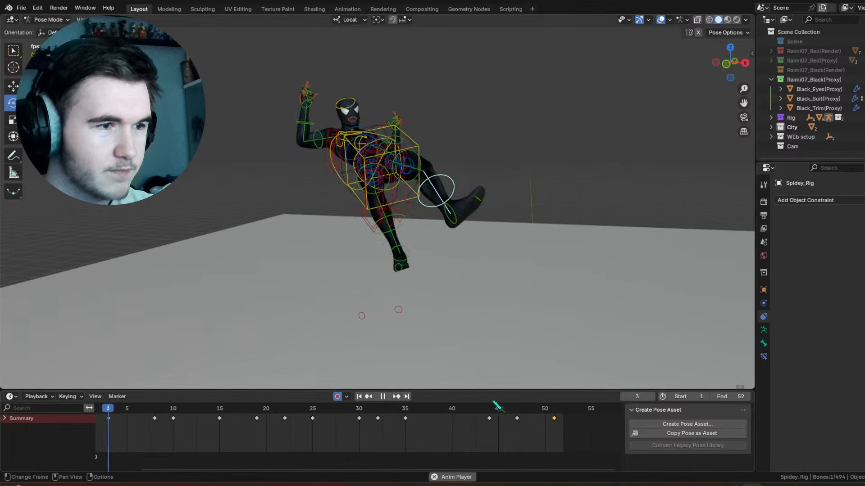
{"action": "left_click", "coordinate": [660, 19]}
{"action": "middle_click_drag", "start_coordinate": [530, 96], "coordinate": [435, 97]}
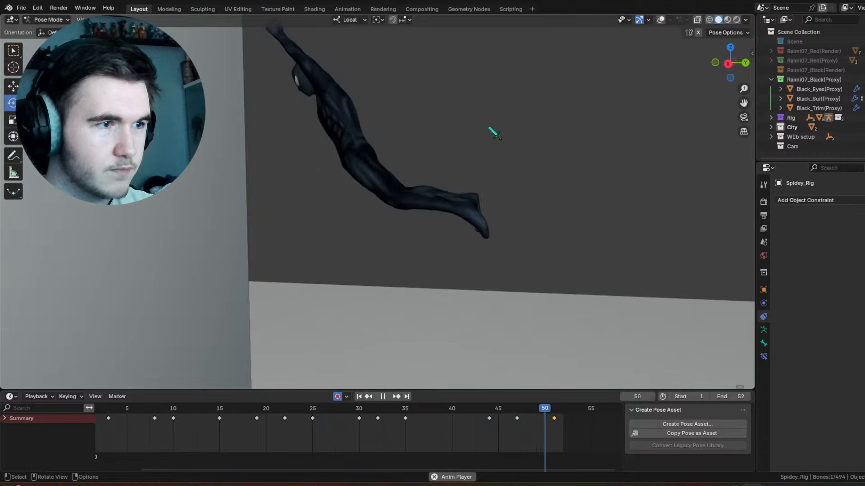
{"action": "middle_click_drag", "start_coordinate": [493, 135], "coordinate": [482, 140]}
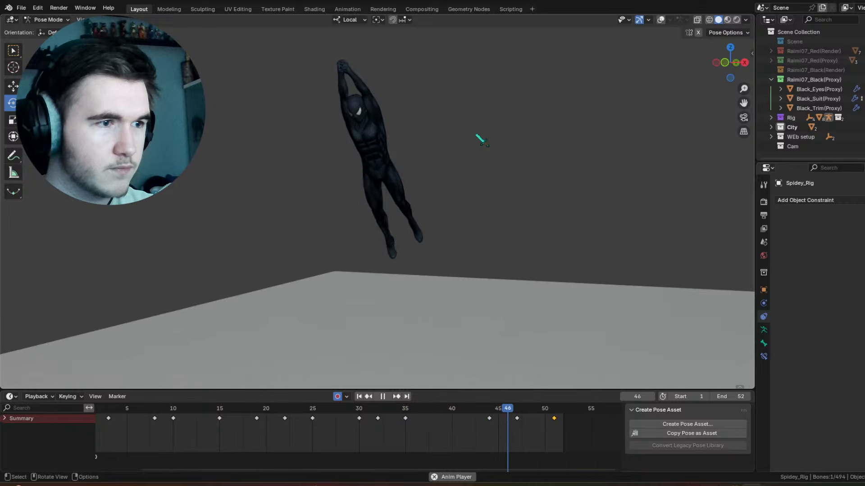
{"action": "key", "text": "space"}
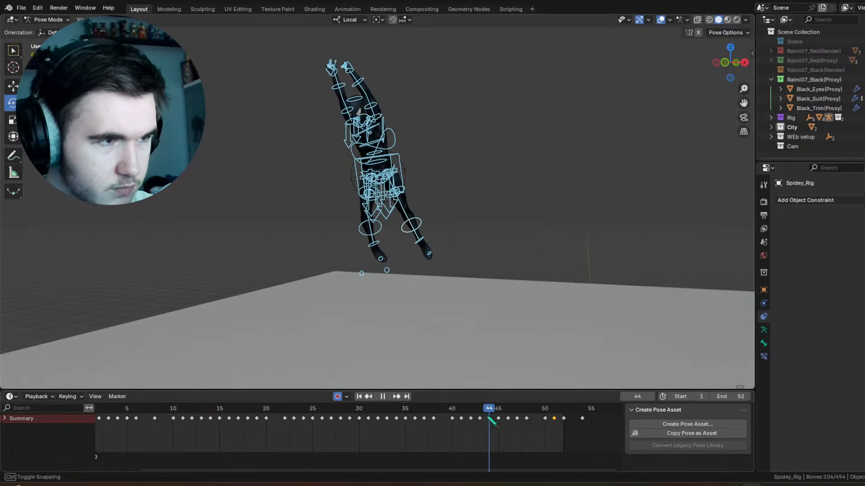
Step: Try shifting all the rig's keys from frame 40 onward two frames later, and undo the shift
{"action": "left_click_drag", "start_coordinate": [590, 427], "coordinate": [425, 414]}
{"action": "key", "text": "g"}
{"action": "left_click", "coordinate": [476, 414]}
{"action": "key", "text": "space"}
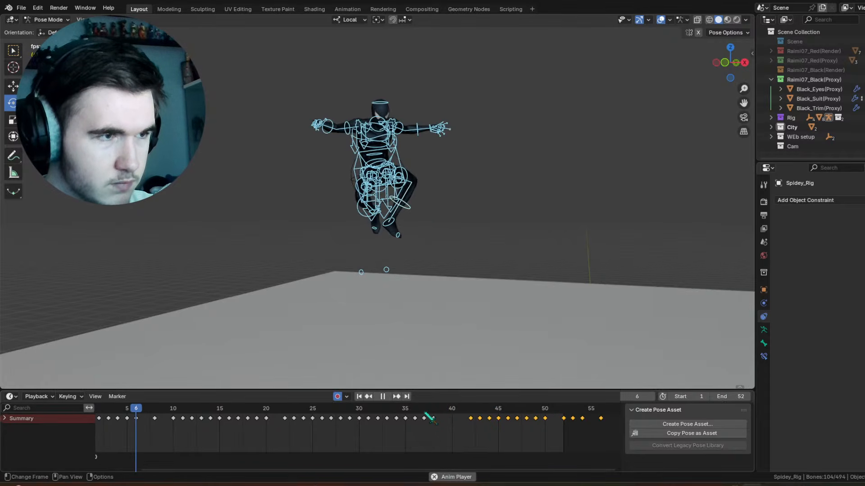
{"action": "key", "text": "ctrl+z"}
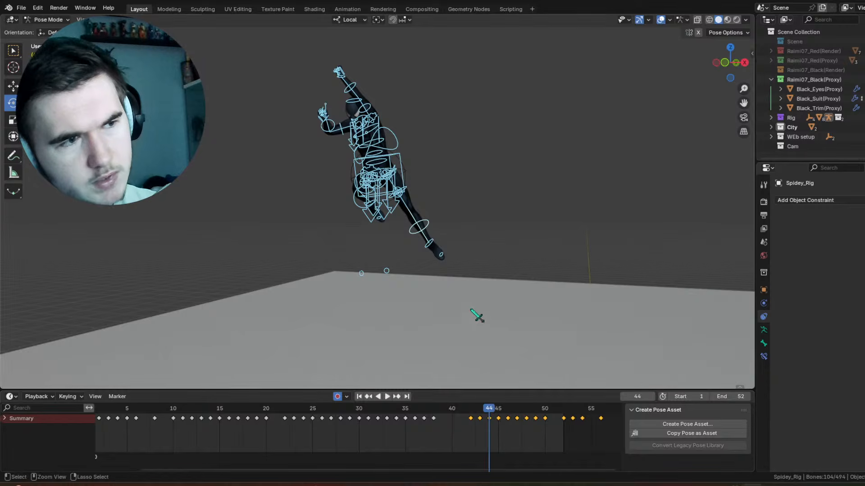
{"action": "key", "text": "ctrl+z"}
Step: Rotate the character's right forearm control at frame 43 and preview the arm's motion with overlays hidden
{"action": "left_click_drag", "start_coordinate": [477, 407], "coordinate": [490, 405]}
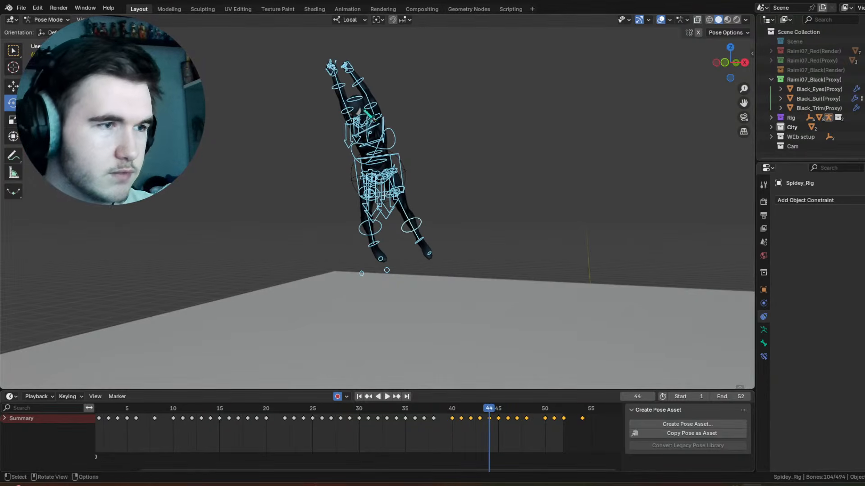
{"action": "left_click", "coordinate": [347, 110]}
{"action": "middle_click_drag", "start_coordinate": [396, 135], "coordinate": [464, 248], "text": "shift"}
{"action": "scroll", "coordinate": [409, 164], "scroll_direction": "up", "scroll_amount": 4}
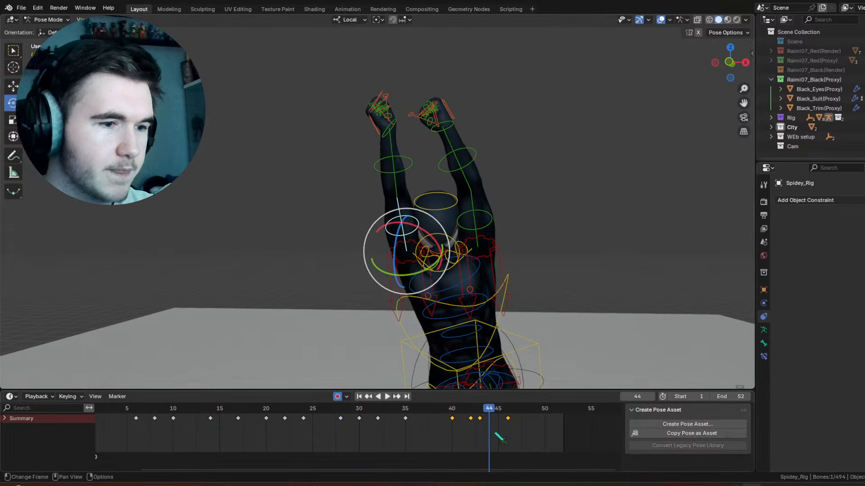
{"action": "mouse_move", "coordinate": [490, 410]}
{"action": "left_mouse_down"}
{"action": "mouse_move", "coordinate": [507, 408]}
{"action": "mouse_move", "coordinate": [464, 409]}
{"action": "mouse_move", "coordinate": [492, 421]}
{"action": "left_mouse_up"}
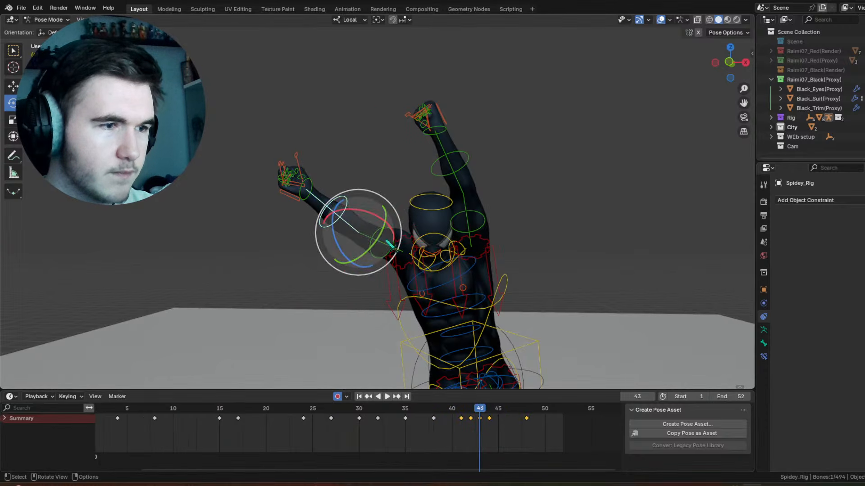
{"action": "left_click_drag", "start_coordinate": [373, 216], "coordinate": [388, 226]}
{"action": "mouse_move", "coordinate": [464, 407]}
{"action": "left_mouse_down"}
{"action": "mouse_move", "coordinate": [517, 410]}
{"action": "mouse_move", "coordinate": [456, 409]}
{"action": "left_mouse_up"}
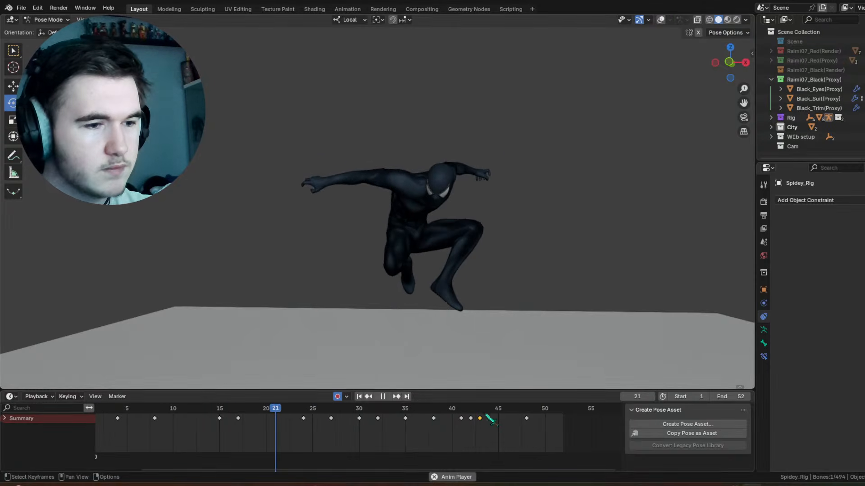
{"action": "left_click_drag", "start_coordinate": [494, 416], "coordinate": [514, 408]}
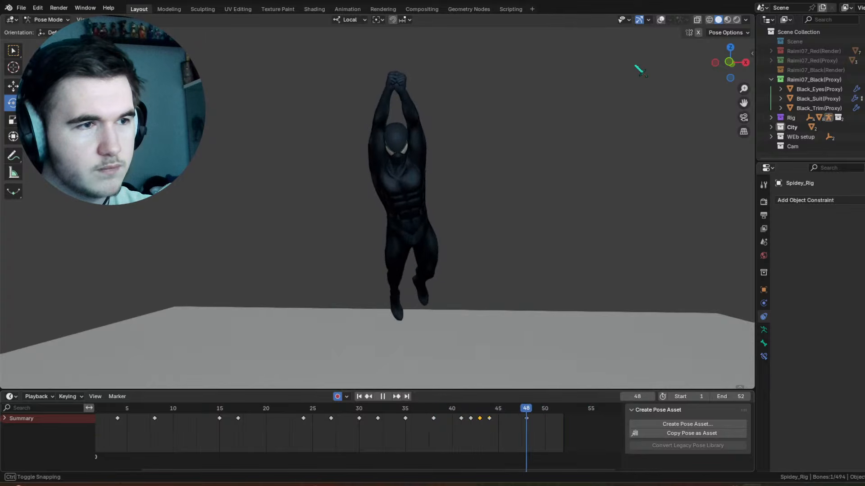
Step: Move the left wrist control's keys at frames 47 and 48 one frame earlier, to frames 46 and 47
{"action": "middle_click_drag", "start_coordinate": [449, 110], "coordinate": [433, 224], "text": "shift"}
{"action": "scroll", "coordinate": [415, 197], "scroll_direction": "up", "scroll_amount": 7}
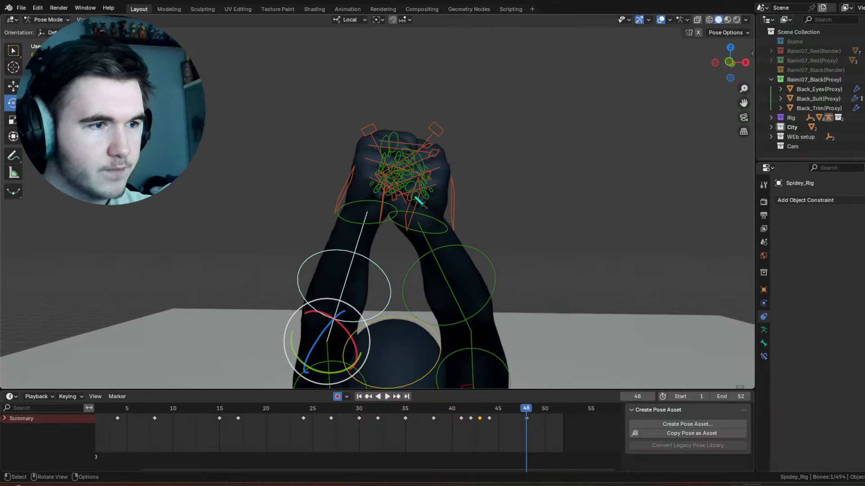
{"action": "left_click", "coordinate": [443, 226]}
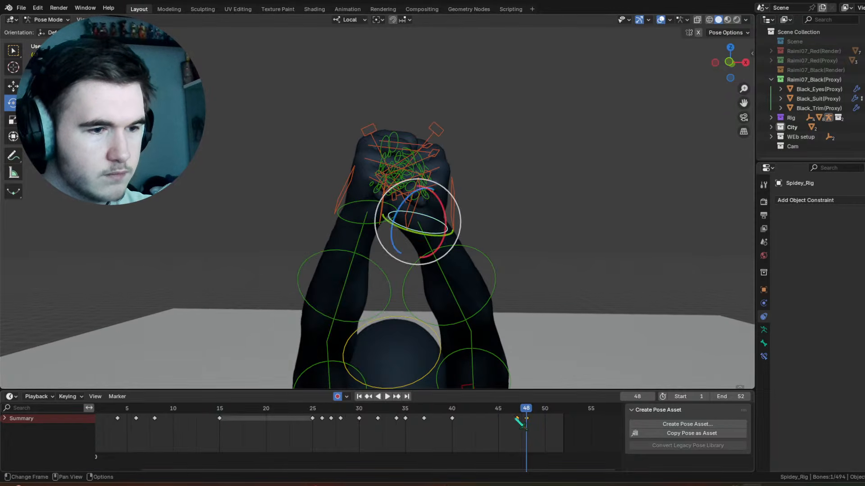
{"action": "left_click_drag", "start_coordinate": [504, 425], "coordinate": [503, 423]}
{"action": "left_click_drag", "start_coordinate": [500, 409], "coordinate": [509, 414]}
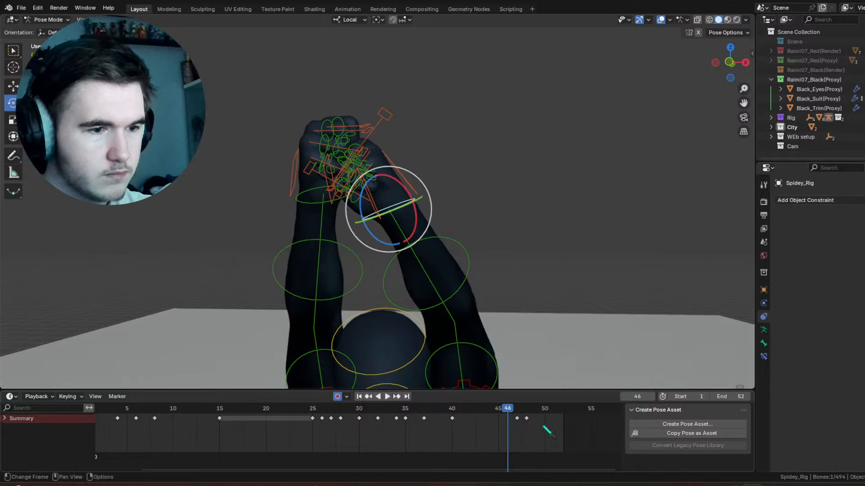
{"action": "key", "text": "g"}
{"action": "left_click", "coordinate": [512, 430]}
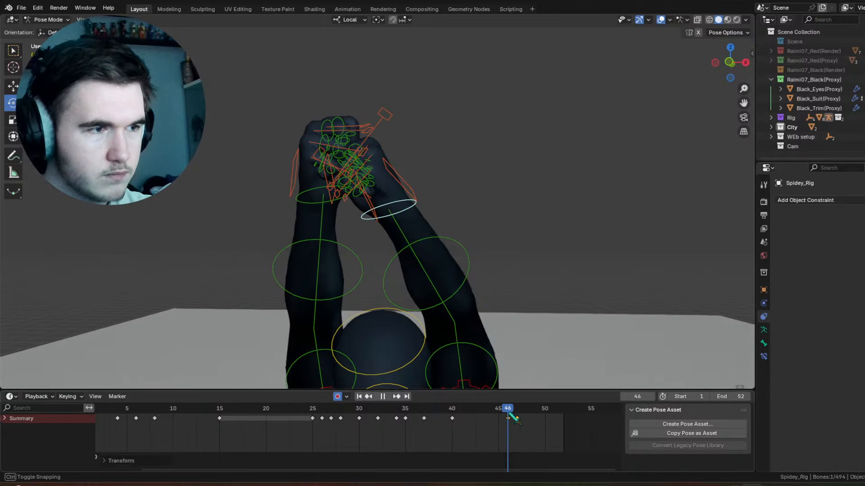
Step: Play and scrub the animation with overlays hidden to examine how the hands meet overhead up to frame 52
{"action": "key", "text": "space"}
{"action": "left_click_drag", "start_coordinate": [543, 411], "coordinate": [576, 391]}
{"action": "key", "text": "space"}
{"action": "scroll", "coordinate": [543, 308], "scroll_direction": "down", "scroll_amount": 5}
{"action": "key", "text": "space"}
{"action": "left_click", "coordinate": [661, 20]}
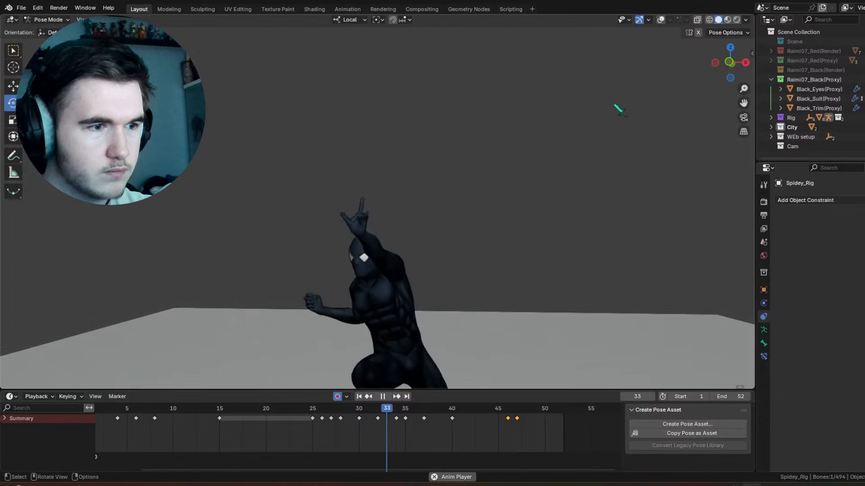
{"action": "key", "text": "space"}
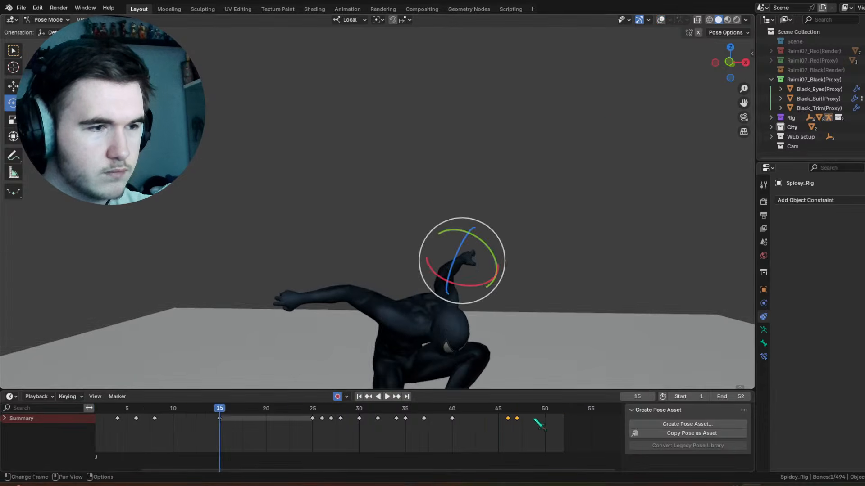
{"action": "left_click_drag", "start_coordinate": [538, 422], "coordinate": [535, 417]}
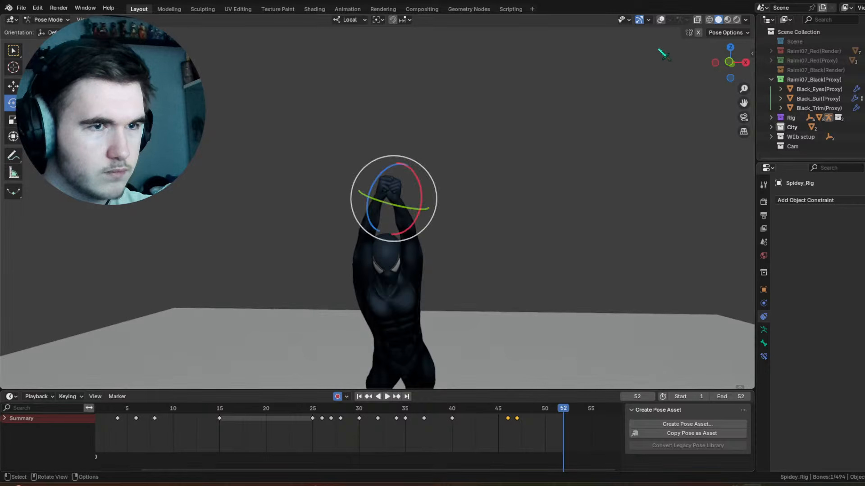
Step: Show the overlays and rotate the upper arm controls at frame 52 to shift the raised hands sideways
{"action": "left_click", "coordinate": [661, 20]}
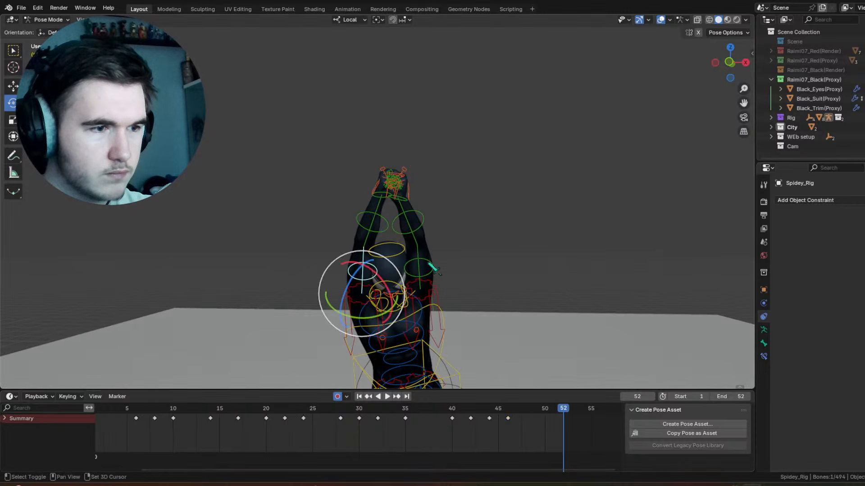
{"action": "left_click_drag", "start_coordinate": [418, 280], "coordinate": [407, 264]}
{"action": "left_click", "coordinate": [371, 281]}
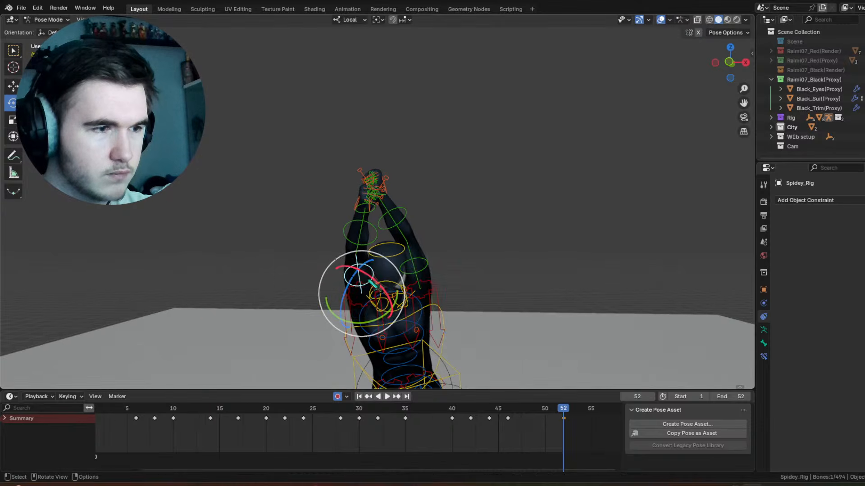
{"action": "left_click_drag", "start_coordinate": [374, 287], "coordinate": [370, 279]}
{"action": "middle_click_drag", "start_coordinate": [389, 275], "coordinate": [534, 281]}
{"action": "left_click_drag", "start_coordinate": [455, 273], "coordinate": [453, 270]}
{"action": "middle_click_drag", "start_coordinate": [499, 263], "coordinate": [395, 252]}
{"action": "left_click_drag", "start_coordinate": [393, 249], "coordinate": [390, 244]}
Step: Rotate the left forearm control at frame 52 and scrub through the frames leading up to it
{"action": "left_click", "coordinate": [410, 201]}
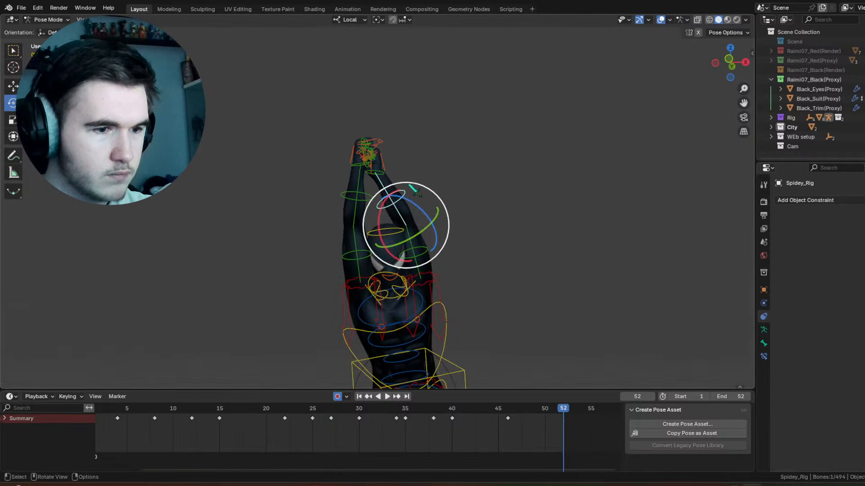
{"action": "left_click_drag", "start_coordinate": [410, 183], "coordinate": [413, 182]}
{"action": "left_click_drag", "start_coordinate": [506, 408], "coordinate": [564, 407]}
Step: Rotate the left upper arm by 2.38° and the right upper arm by 3.38° about view Z at frame 52, and play the animation
{"action": "left_click", "coordinate": [416, 252]}
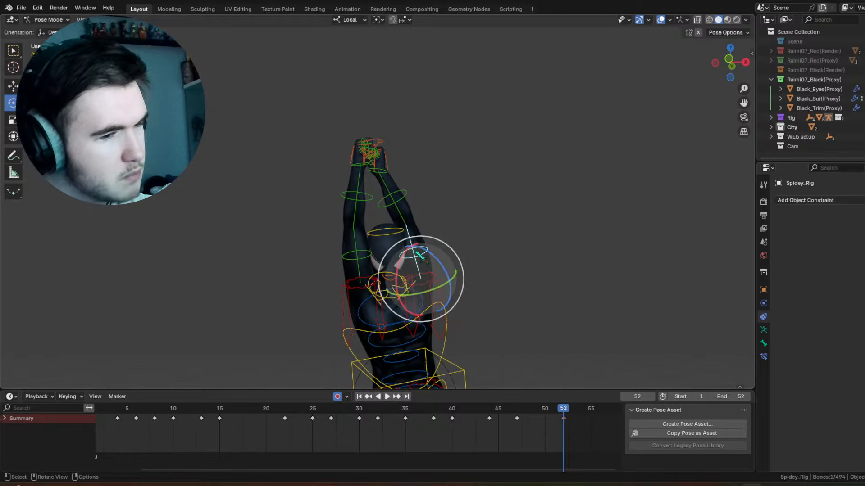
{"action": "left_click_drag", "start_coordinate": [441, 242], "coordinate": [444, 243]}
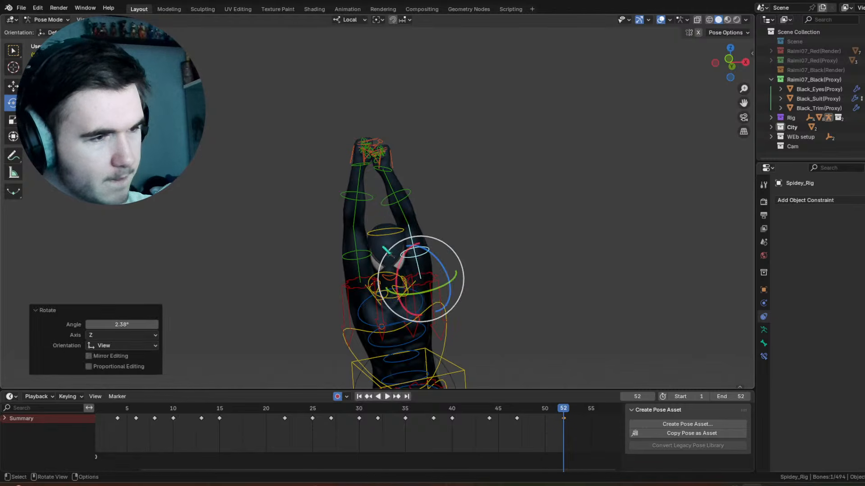
{"action": "left_click", "coordinate": [386, 250]}
{"action": "key", "text": "r"}
{"action": "left_click", "coordinate": [391, 251]}
{"action": "key", "text": "space"}
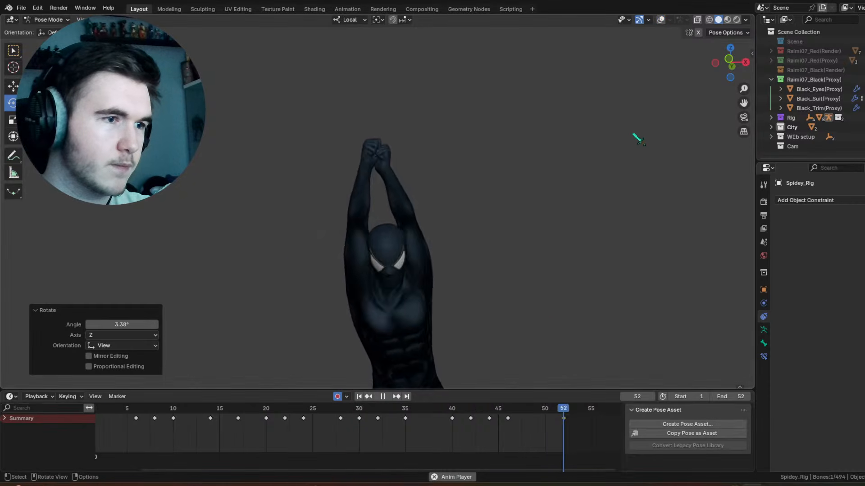
Step: Orbit behind the character, show the rig overlays, stop playback at frame 50 and select the control at the hips
{"action": "middle_click_drag", "start_coordinate": [518, 235], "coordinate": [296, 268]}
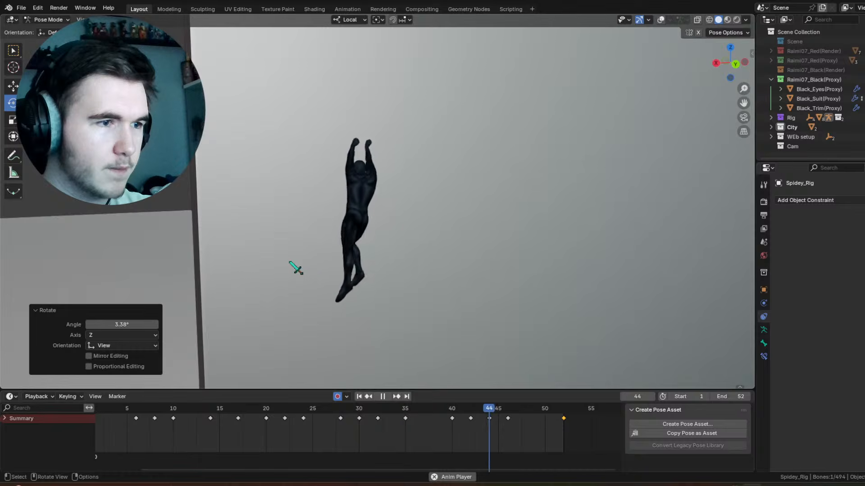
{"action": "left_click", "coordinate": [660, 19]}
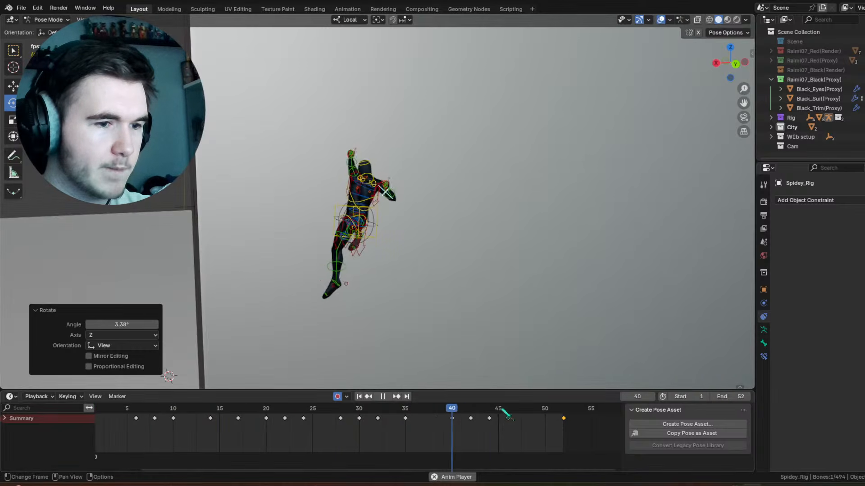
{"action": "left_click_drag", "start_coordinate": [502, 409], "coordinate": [504, 413]}
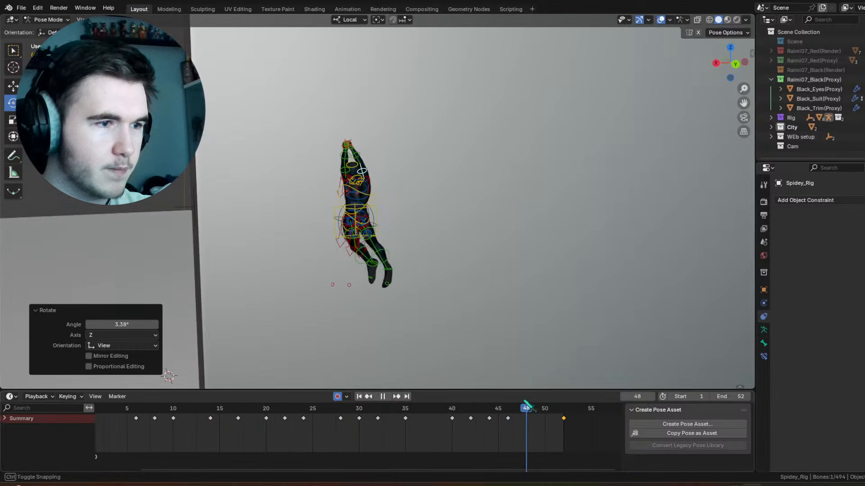
{"action": "key", "text": "space"}
{"action": "left_click", "coordinate": [351, 232]}
{"action": "left_click", "coordinate": [353, 234]}
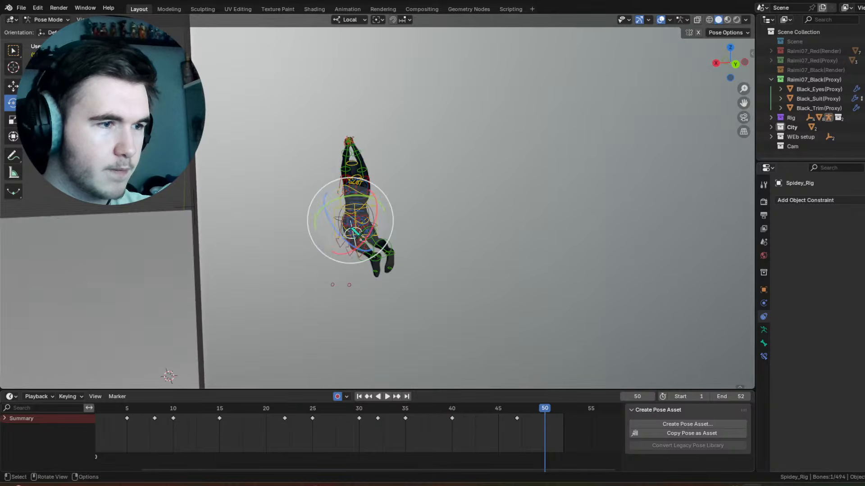
Step: Rotate the shin control by -20° about view Z at frame 53 and play the animation
{"action": "middle_click_drag", "start_coordinate": [356, 232], "coordinate": [495, 342]}
{"action": "mouse_move", "coordinate": [478, 412]}
{"action": "left_mouse_down"}
{"action": "mouse_move", "coordinate": [461, 413]}
{"action": "mouse_move", "coordinate": [493, 417]}
{"action": "left_mouse_up"}
{"action": "left_click_drag", "start_coordinate": [372, 245], "coordinate": [359, 253]}
{"action": "left_click_drag", "start_coordinate": [474, 411], "coordinate": [572, 426]}
{"action": "left_click_drag", "start_coordinate": [386, 241], "coordinate": [388, 239]}
{"action": "left_click", "coordinate": [439, 259]}
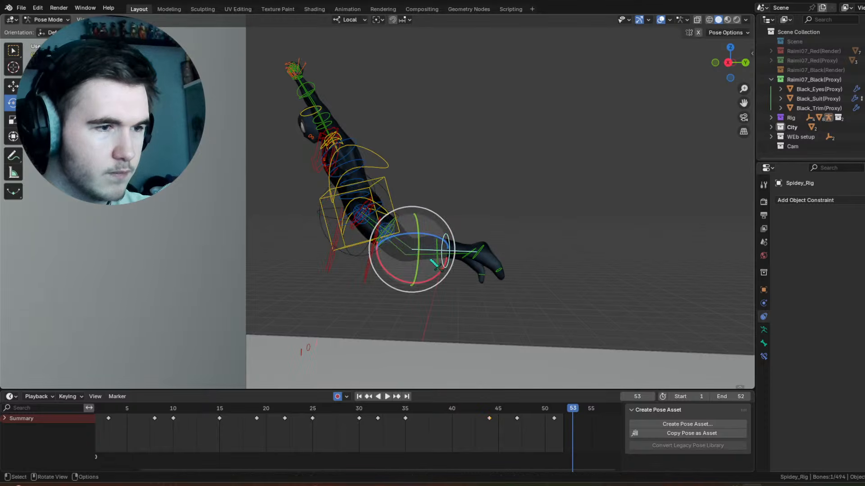
{"action": "left_click_drag", "start_coordinate": [451, 264], "coordinate": [456, 269]}
{"action": "key", "text": "space"}
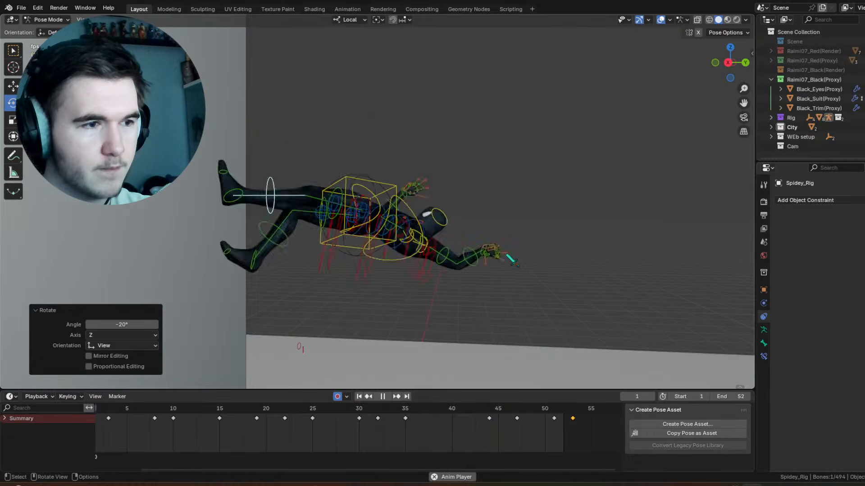
Step: Watch the swing from the front with overlays hidden, then stop playback and show the overlays
{"action": "key", "text": "shift+alt+z"}
{"action": "middle_click_drag", "start_coordinate": [453, 141], "coordinate": [547, 136]}
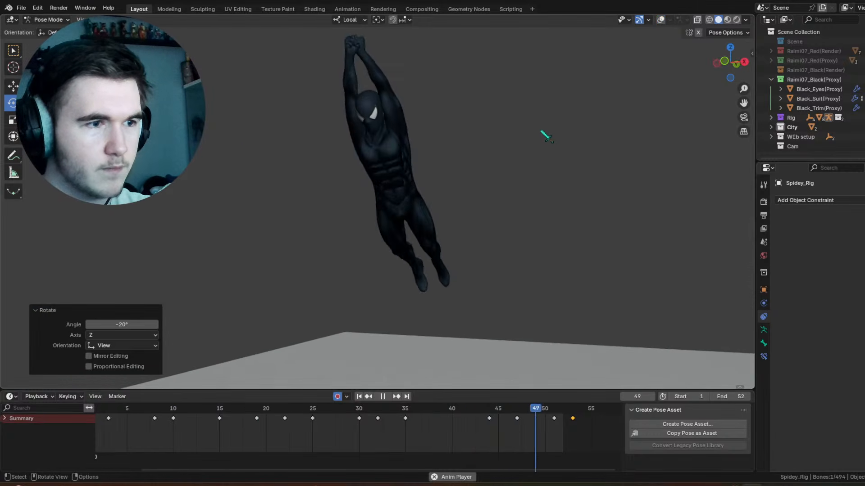
{"action": "key", "text": "space"}
{"action": "key", "text": "shift+alt+z"}
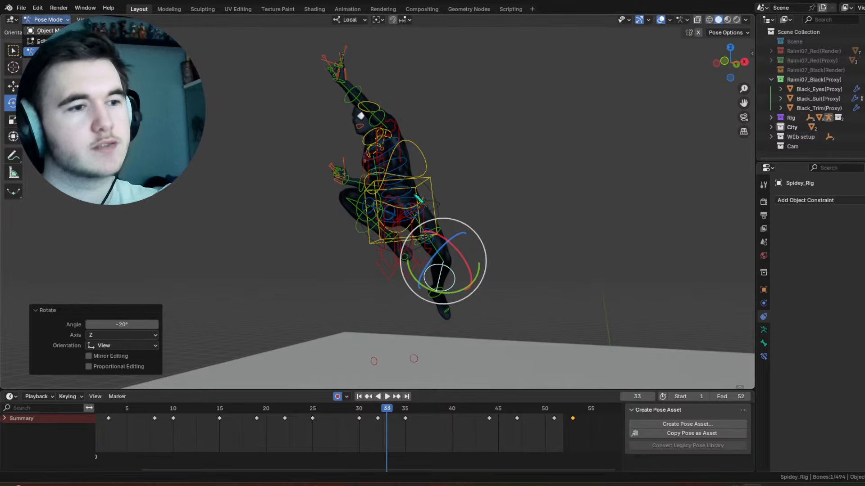
Step: Switch from Pose Mode to Object Mode and select the empty around the character's hips
{"action": "left_click", "coordinate": [45, 30]}
{"action": "left_click", "coordinate": [444, 213]}
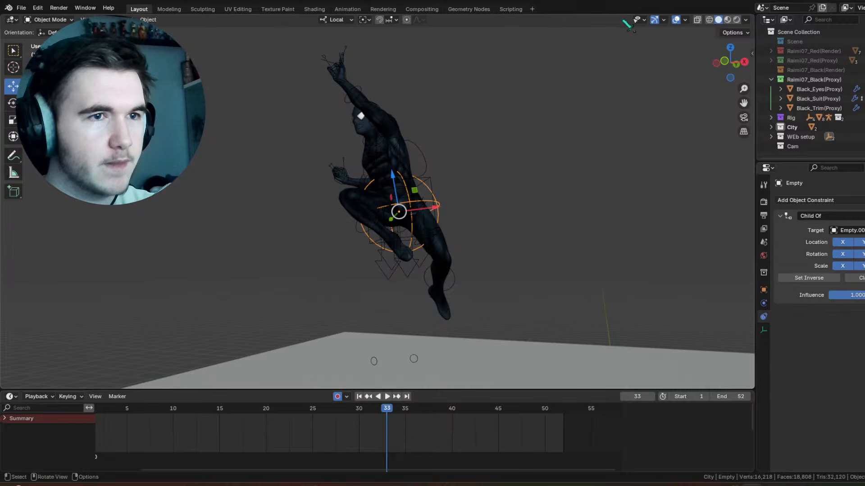
{"action": "left_click", "coordinate": [684, 20]}
{"action": "scroll", "coordinate": [453, 412], "scroll_direction": "down", "scroll_amount": 5}
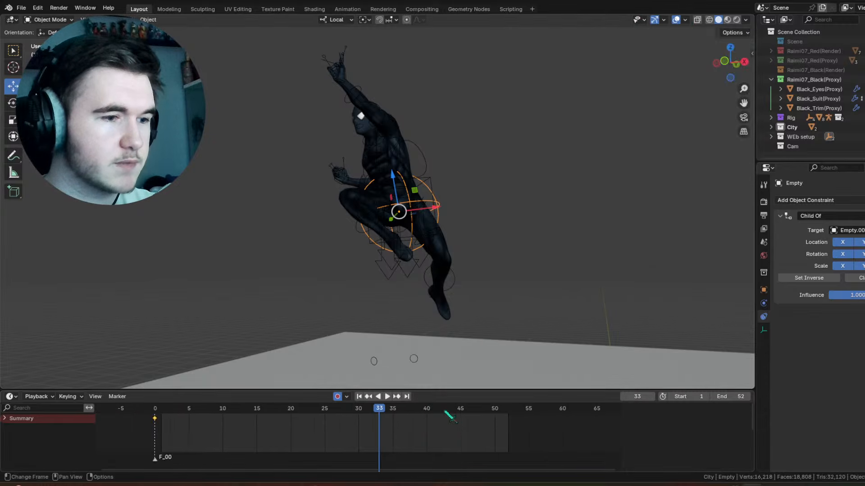
Step: Play the animation in a distant view showing the character against the building to examine a possible camera framing
{"action": "left_click", "coordinate": [362, 396]}
{"action": "scroll", "coordinate": [410, 131], "scroll_direction": "down", "scroll_amount": 10}
{"action": "middle_click_drag", "start_coordinate": [348, 172], "coordinate": [396, 180], "text": "shift"}
{"action": "mouse_move", "coordinate": [395, 182]}
{"action": "middle_mouse_down"}
{"action": "mouse_move", "coordinate": [429, 190]}
{"action": "mouse_move", "coordinate": [389, 187]}
{"action": "mouse_move", "coordinate": [406, 176]}
{"action": "mouse_move", "coordinate": [391, 172]}
{"action": "middle_mouse_up"}
{"action": "middle_click_drag", "start_coordinate": [391, 172], "coordinate": [451, 173]}
{"action": "middle_click_drag", "start_coordinate": [451, 173], "coordinate": [405, 150], "text": "shift"}
{"action": "middle_click_drag", "start_coordinate": [406, 150], "coordinate": [464, 171]}
{"action": "middle_click_drag", "start_coordinate": [464, 171], "coordinate": [435, 109], "text": "shift"}
{"action": "scroll", "coordinate": [432, 118], "scroll_direction": "down", "scroll_amount": 1}
{"action": "key", "text": "space"}
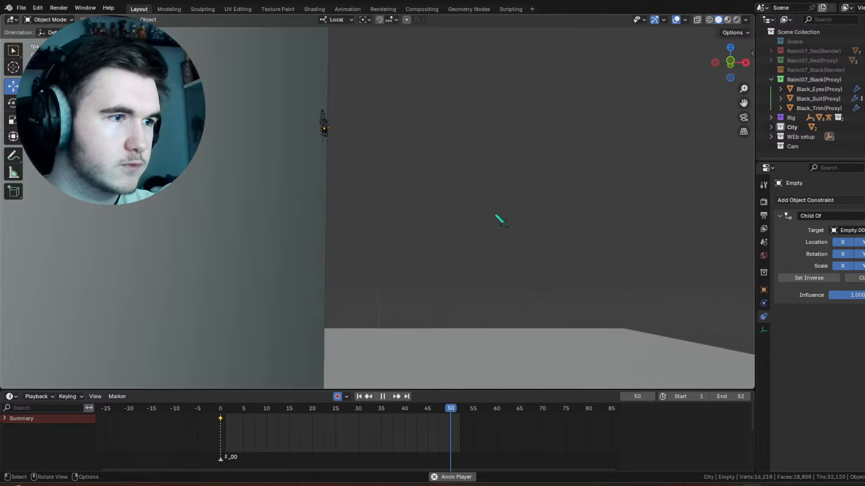
{"action": "key", "text": "space"}
Step: Go to frame 0, make the Cam collection active and add a camera to it
{"action": "left_click_drag", "start_coordinate": [243, 413], "coordinate": [225, 413]}
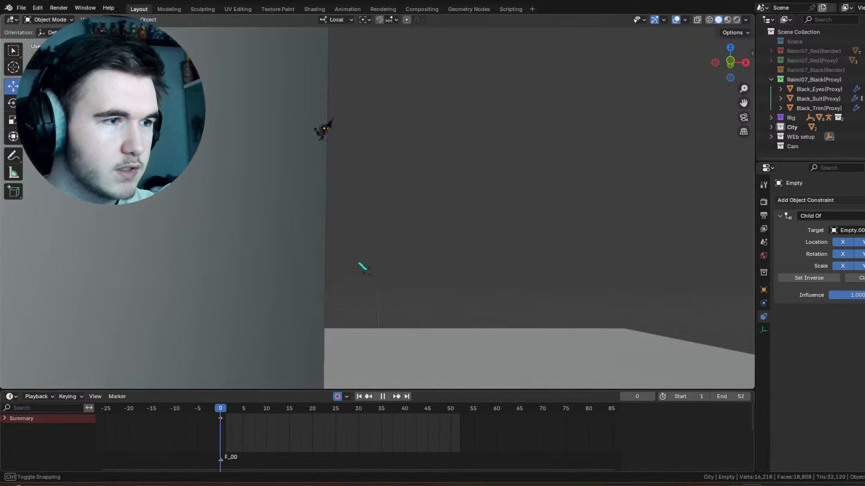
{"action": "middle_click_drag", "start_coordinate": [359, 263], "coordinate": [384, 233]}
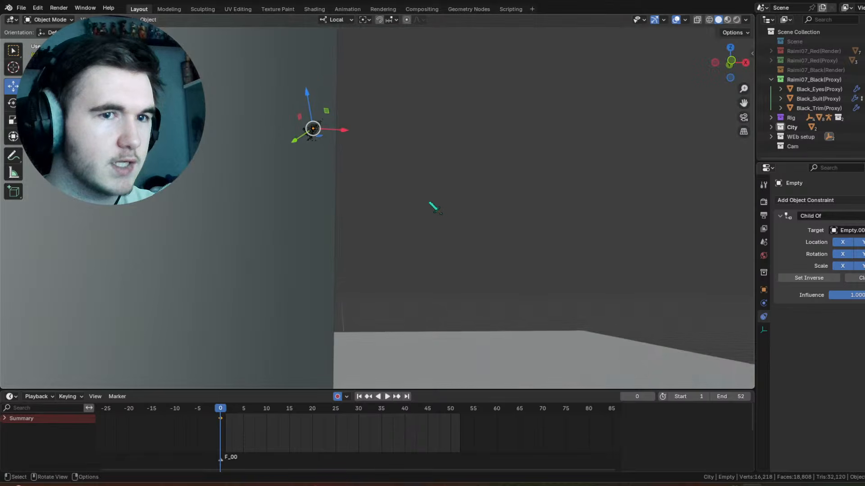
{"action": "left_click", "coordinate": [430, 204]}
{"action": "left_click", "coordinate": [805, 144]}
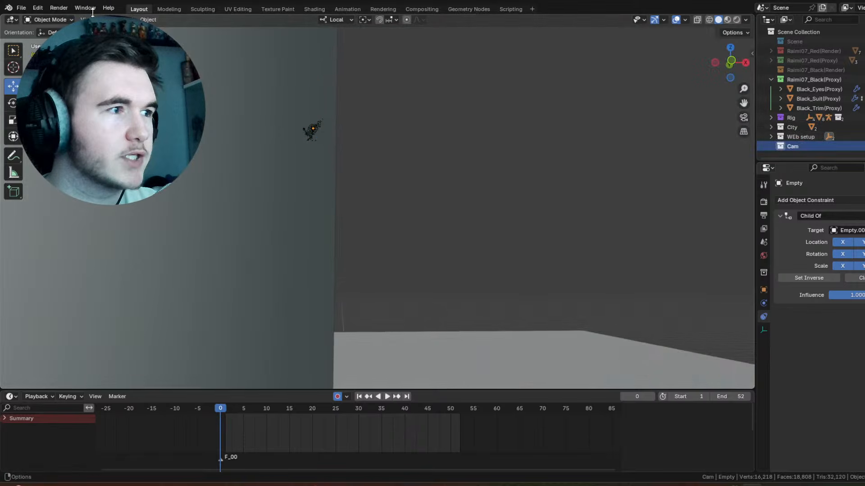
{"action": "left_click", "coordinate": [128, 20]}
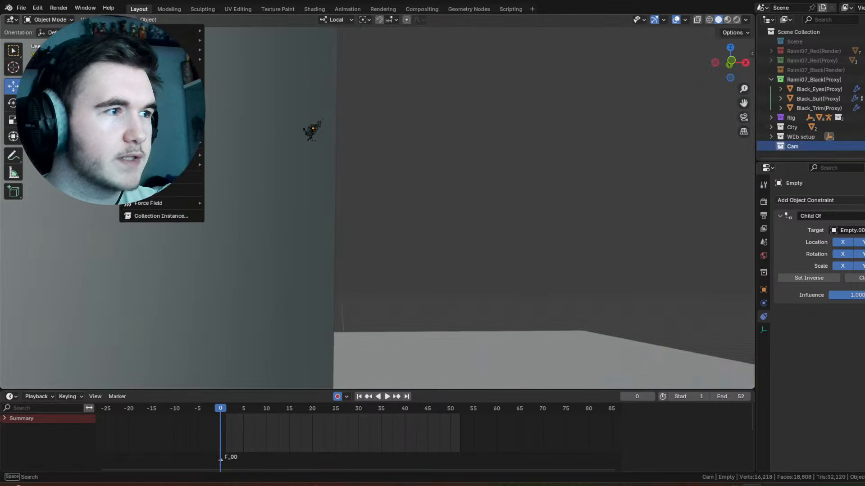
{"action": "left_click", "coordinate": [164, 178]}
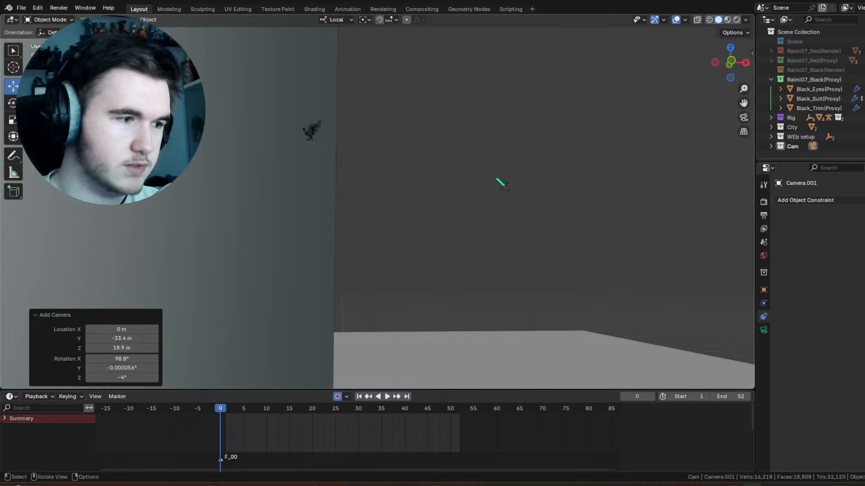
Step: Bind the new camera to the marker at frame 0 and look through the camera
{"action": "left_click", "coordinate": [117, 397]}
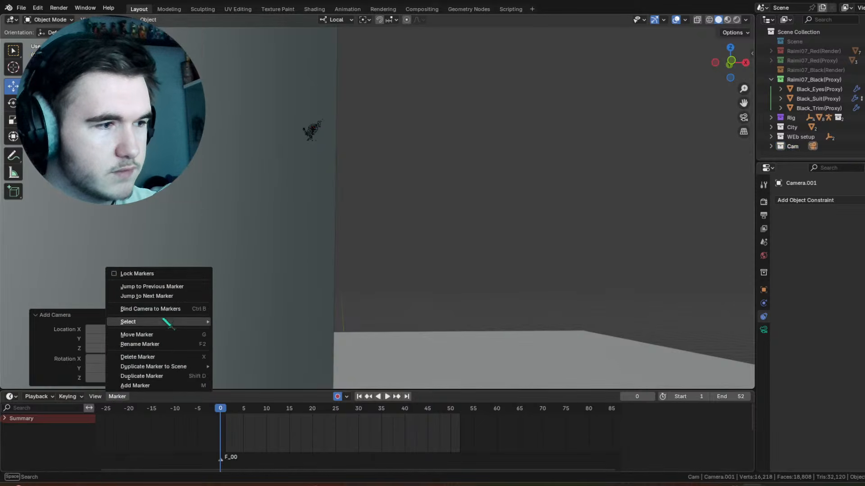
{"action": "left_click", "coordinate": [151, 309]}
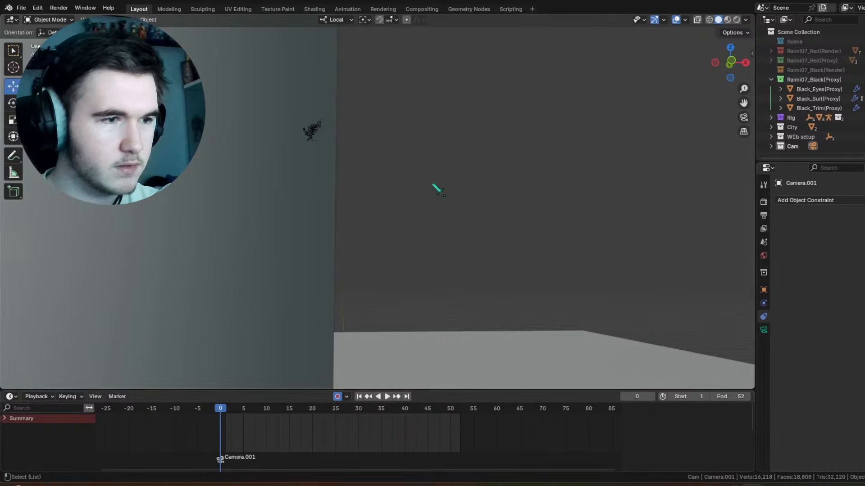
{"action": "key", "text": "KP_0"}
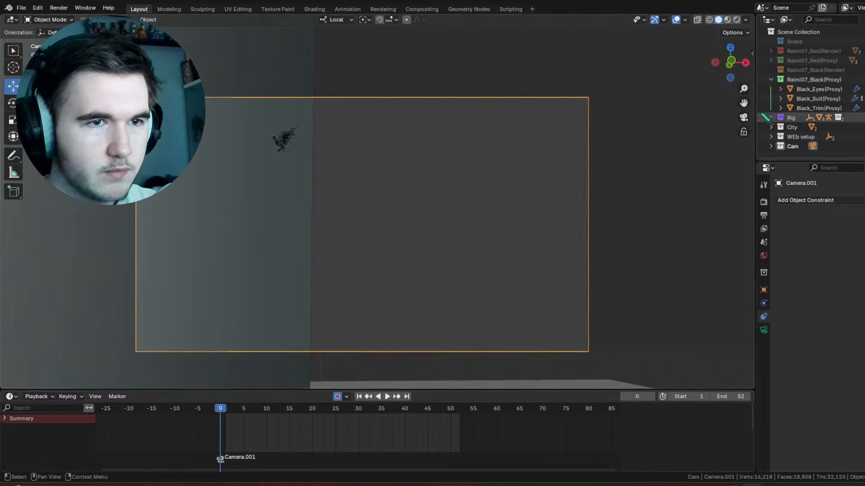
Step: Raise the camera's passepartout opacity in its viewport display settings to black out the area outside the frame
{"action": "left_click", "coordinate": [764, 330]}
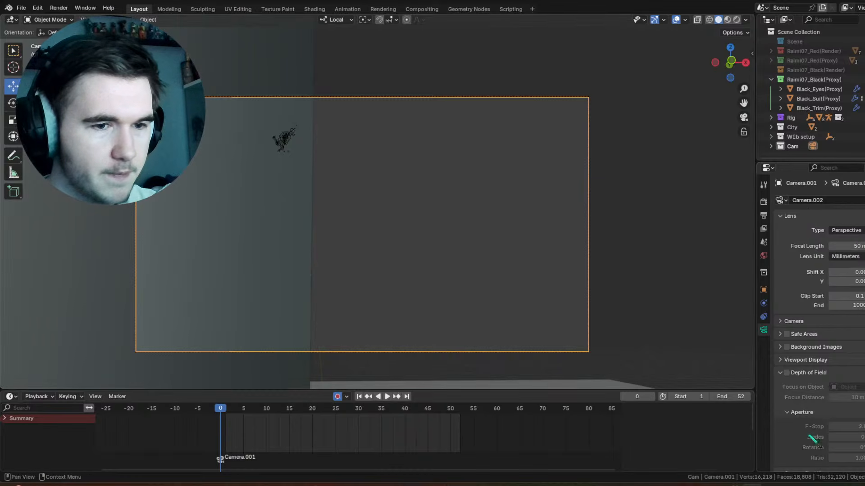
{"action": "scroll", "coordinate": [826, 380], "scroll_direction": "down", "scroll_amount": 5}
{"action": "left_click_drag", "start_coordinate": [232, 411], "coordinate": [471, 429]}
{"action": "scroll", "coordinate": [826, 317], "scroll_direction": "down", "scroll_amount": 2}
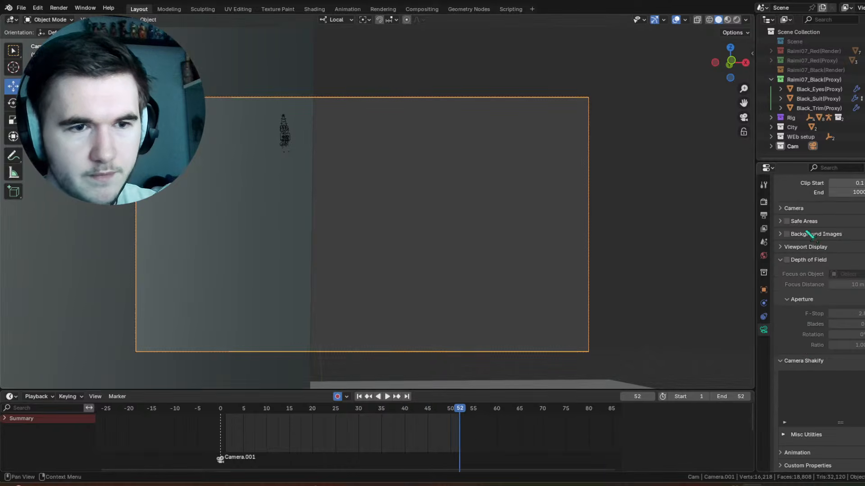
{"action": "left_click", "coordinate": [764, 317]}
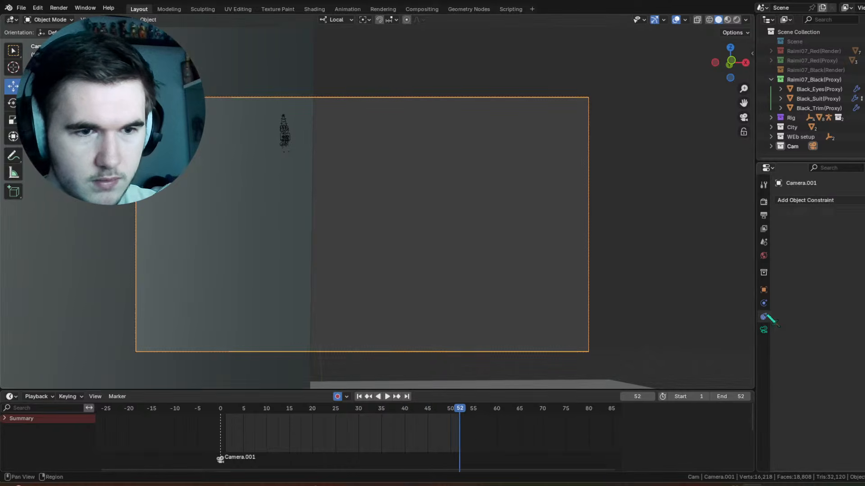
{"action": "left_click", "coordinate": [763, 290]}
{"action": "left_click", "coordinate": [763, 330]}
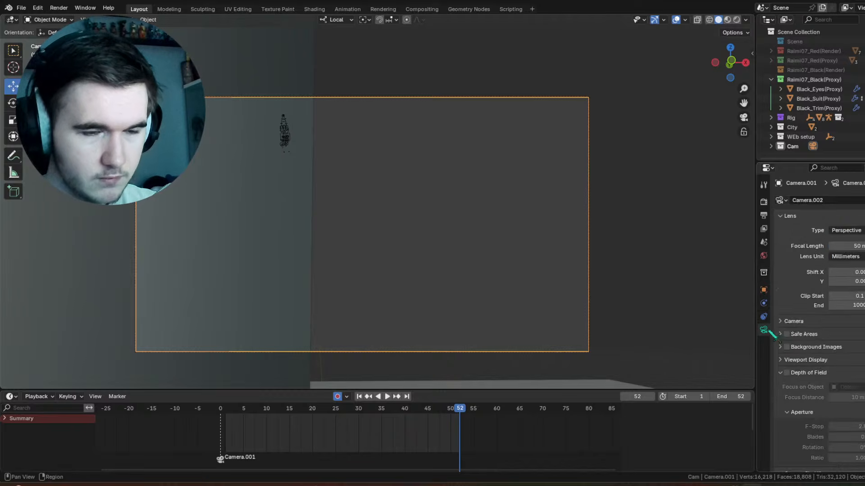
{"action": "scroll", "coordinate": [816, 345], "scroll_direction": "down", "scroll_amount": 5}
{"action": "left_click", "coordinate": [821, 264]}
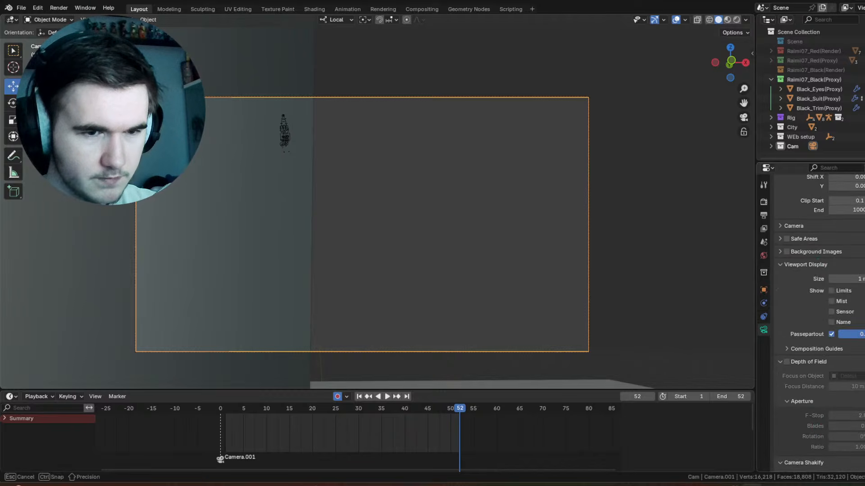
{"action": "left_click_drag", "start_coordinate": [854, 334], "coordinate": [862, 334]}
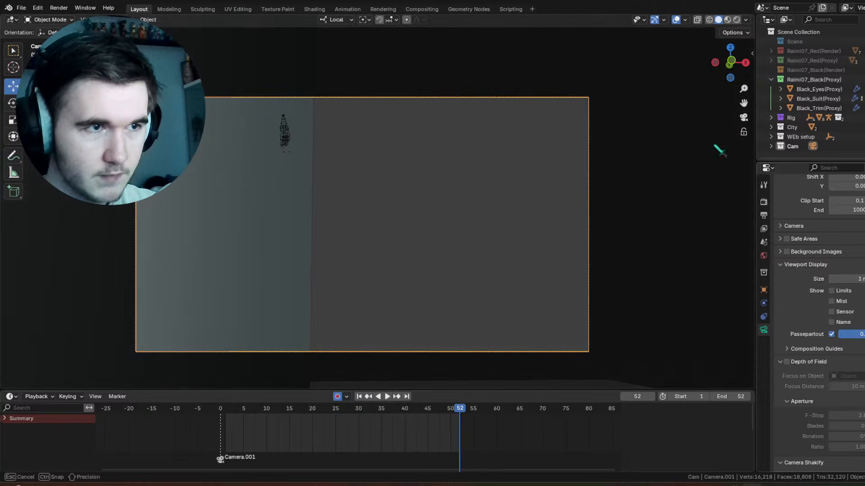
Step: Add a new Layout workspace and close its other areas so the 3D viewport fills the whole window
{"action": "left_click", "coordinate": [533, 10]}
{"action": "mouse_move", "coordinate": [491, 24]}
{"action": "left_click", "coordinate": [577, 60]}
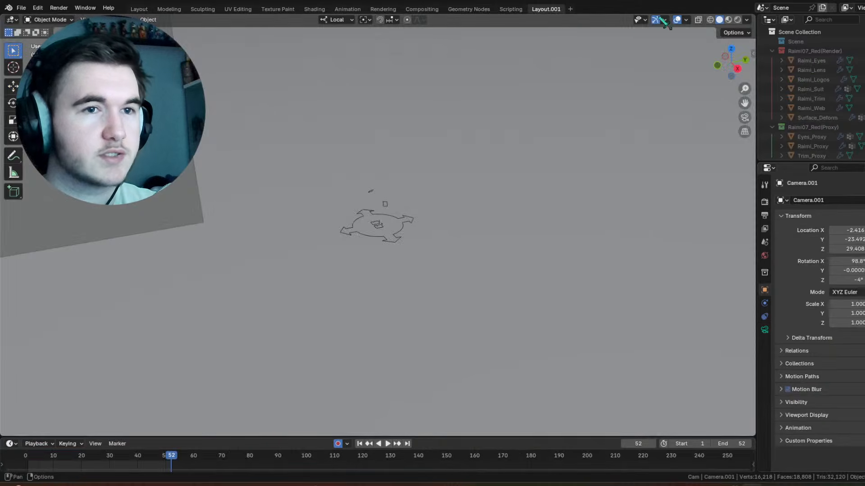
{"action": "left_click_drag", "start_coordinate": [754, 17], "coordinate": [788, 45]}
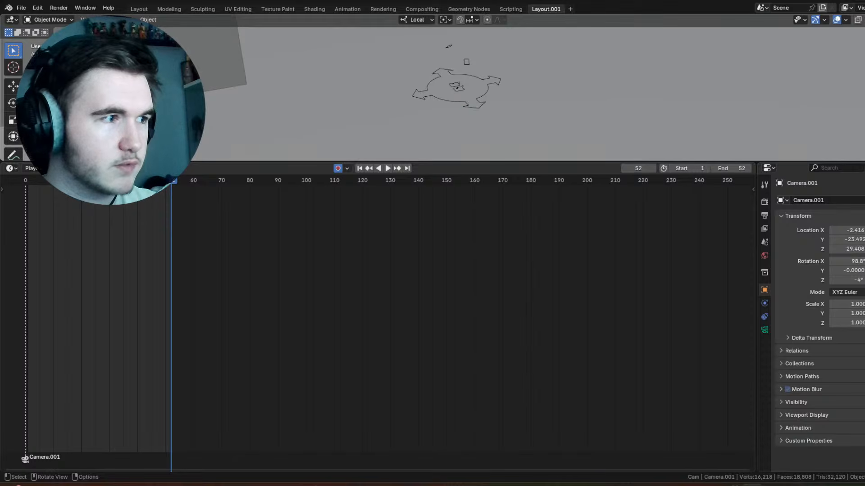
{"action": "left_click_drag", "start_coordinate": [2, 159], "coordinate": [6, 170]}
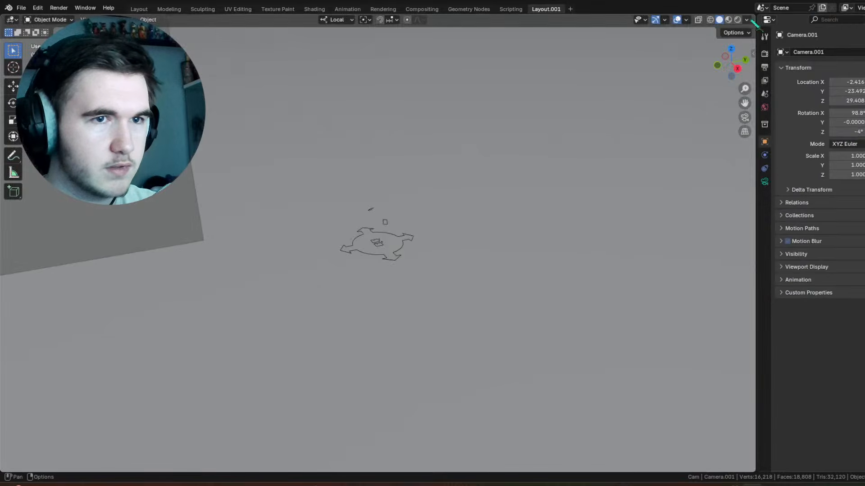
{"action": "left_click_drag", "start_coordinate": [753, 23], "coordinate": [758, 16]}
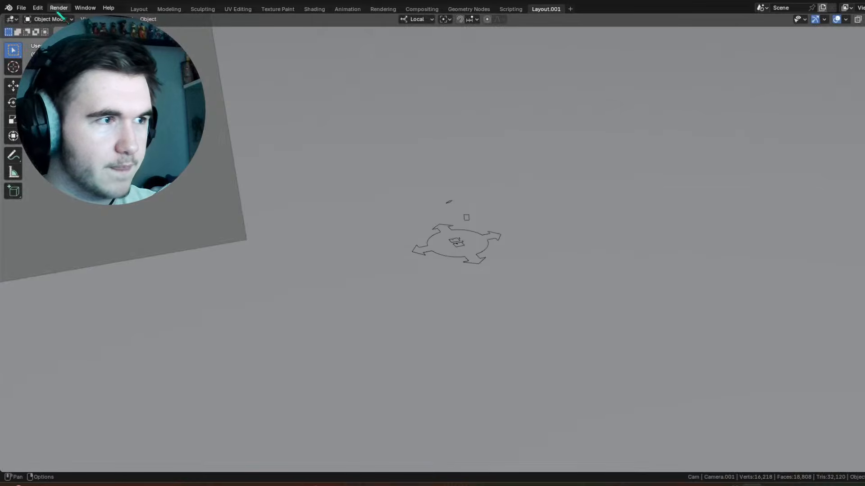
Step: Hide the overlays in the new workspace, look through the camera and enlarge its frame to fill the viewport
{"action": "left_click", "coordinate": [837, 19]}
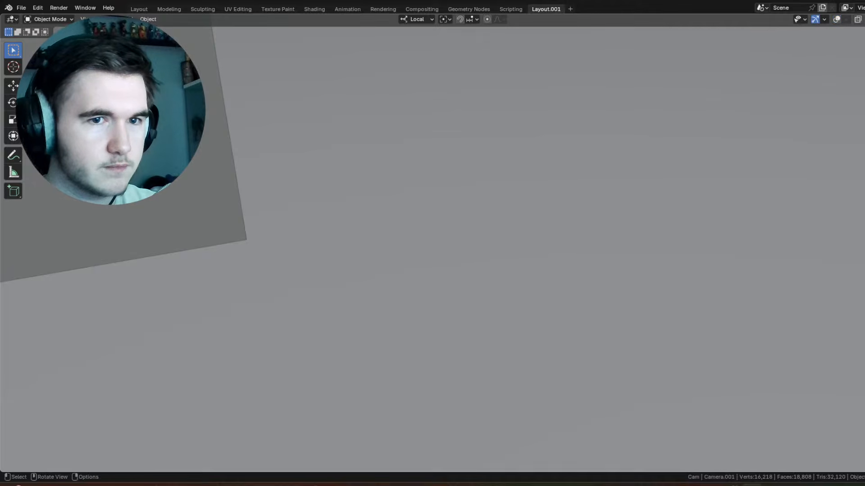
{"action": "key", "text": "KP_0"}
{"action": "scroll", "coordinate": [475, 135], "scroll_direction": "up", "scroll_amount": 3}
{"action": "middle_click_drag", "start_coordinate": [568, 104], "coordinate": [565, 110], "text": "shift"}
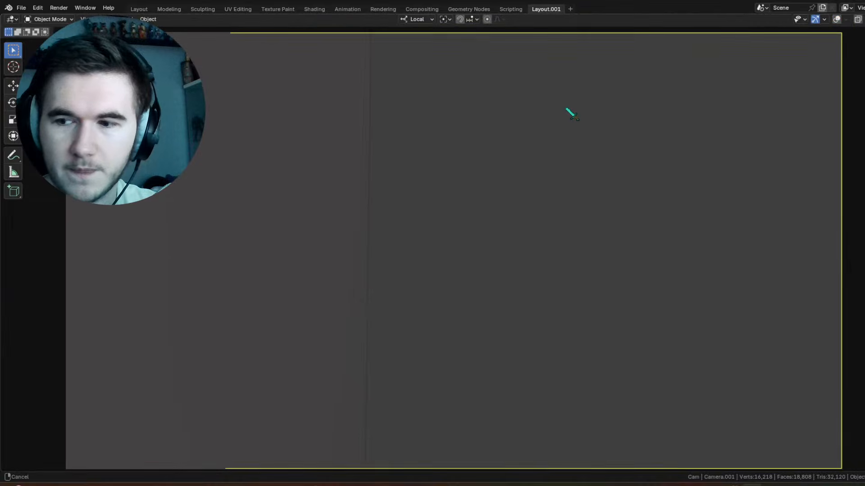
Step: Return to the Layout workspace, lower the render's vertical resolution for a wider frame and jump to frame 1
{"action": "left_click", "coordinate": [139, 10]}
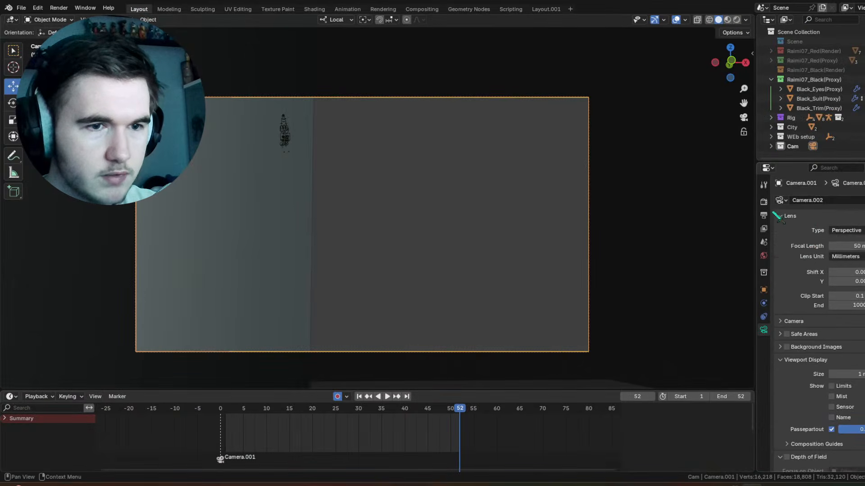
{"action": "left_click", "coordinate": [763, 202]}
{"action": "left_click", "coordinate": [763, 216]}
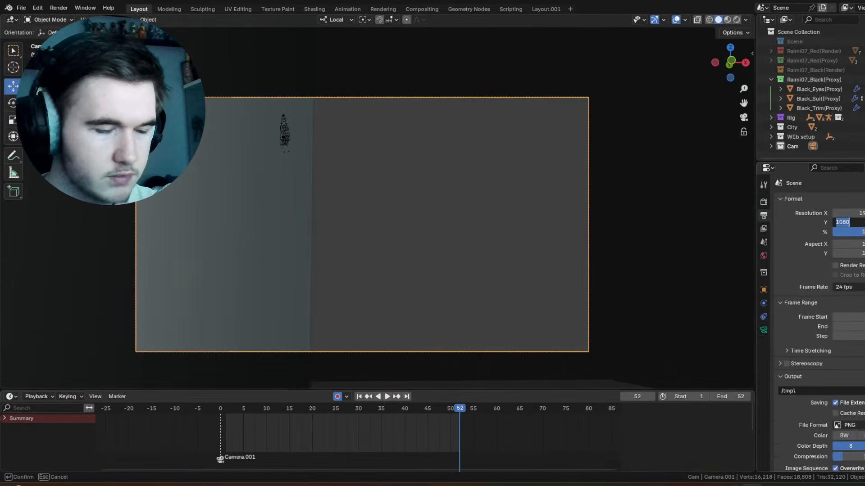
{"action": "key", "text": "Return"}
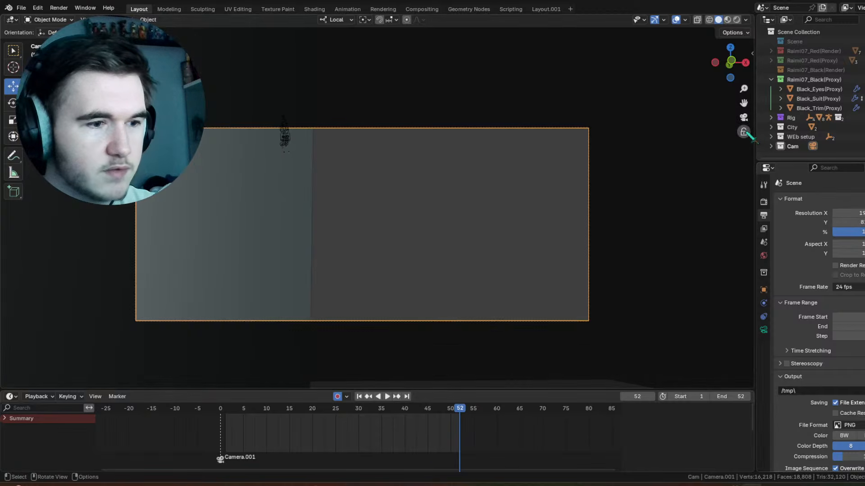
{"action": "key", "text": "shift+Left"}
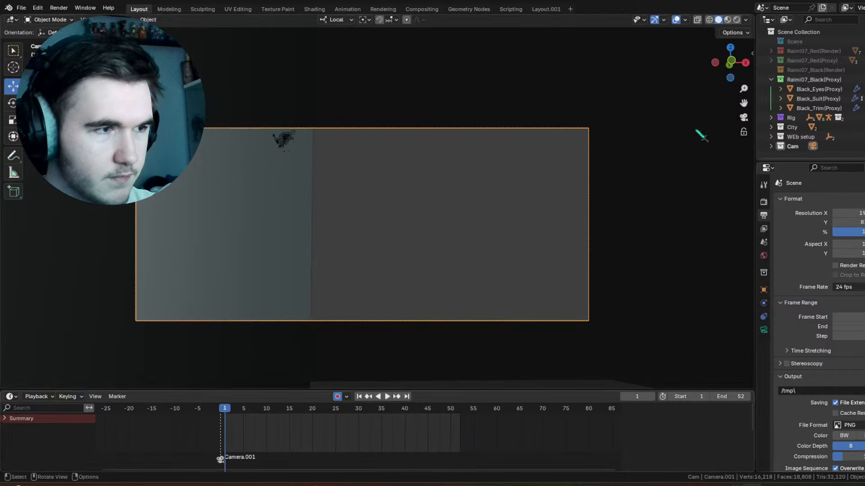
Step: Unlock the camera from the view, switch to global orientation and lower the camera about 4.33 m along Z
{"action": "middle_click_drag", "start_coordinate": [623, 145], "coordinate": [360, 207], "text": "shift"}
{"action": "left_click", "coordinate": [744, 131]}
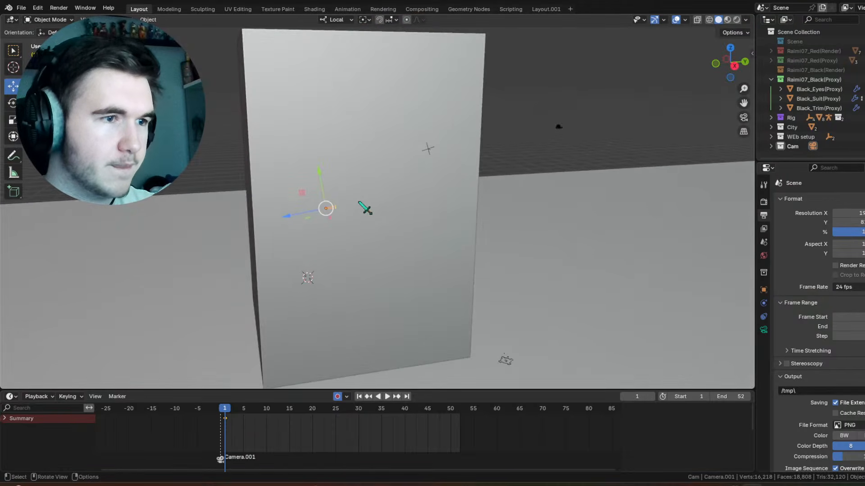
{"action": "middle_click_drag", "start_coordinate": [440, 167], "coordinate": [428, 151]}
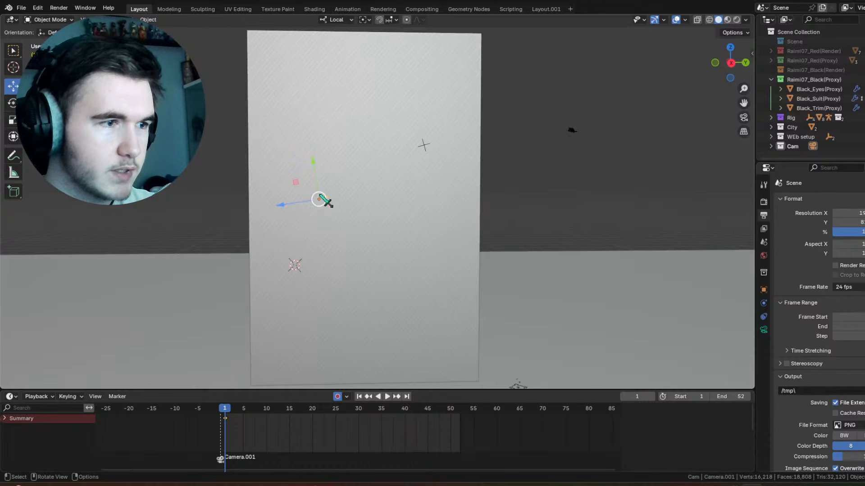
{"action": "left_click", "coordinate": [337, 20]}
{"action": "left_click", "coordinate": [324, 50]}
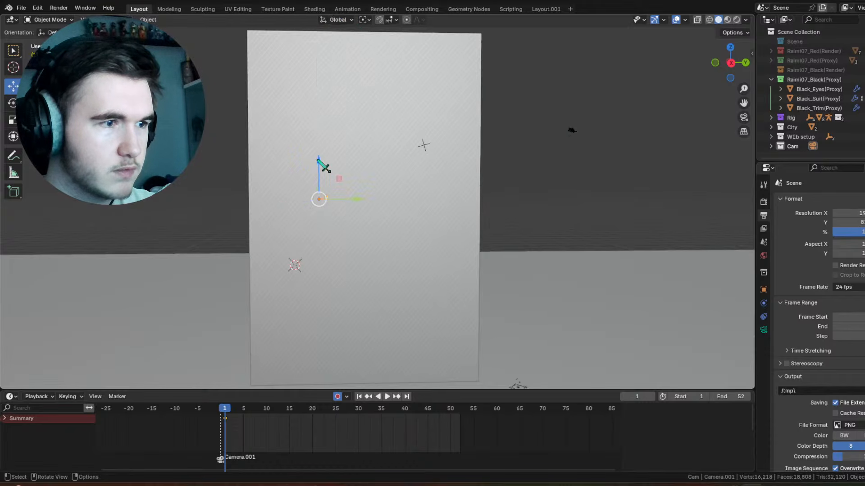
{"action": "left_click_drag", "start_coordinate": [320, 164], "coordinate": [329, 199]}
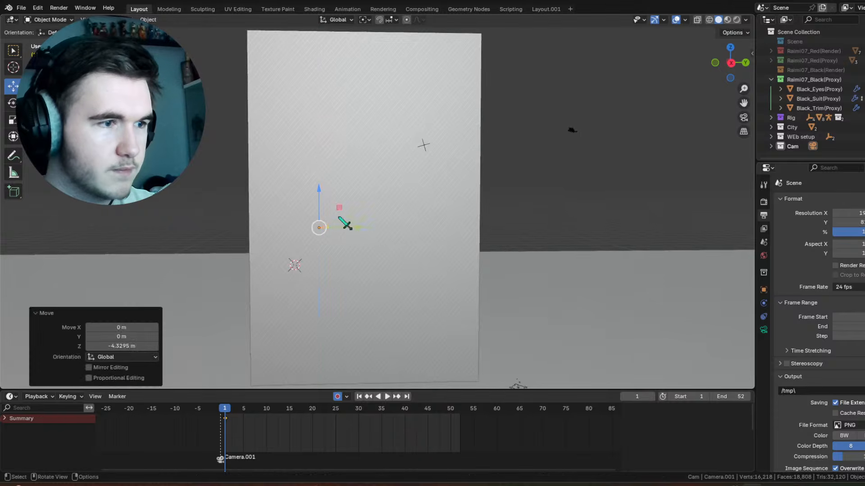
{"action": "left_click", "coordinate": [744, 117]}
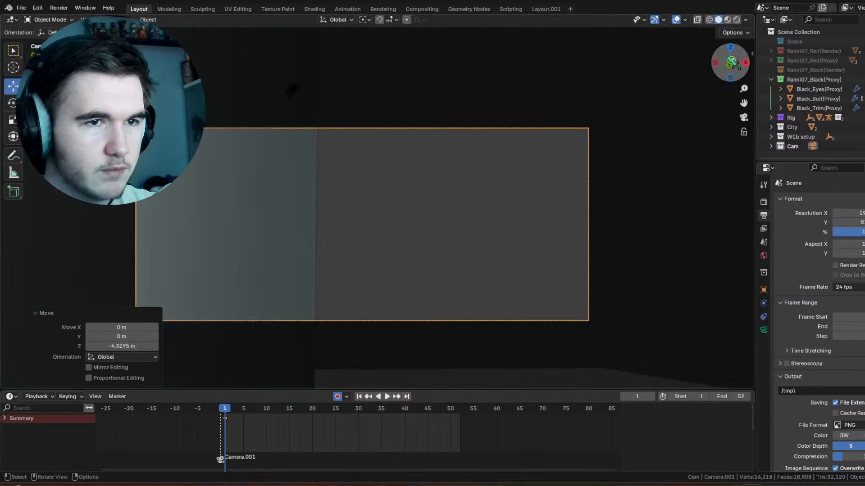
Step: Keyframe the camera's location, rotation and scale, shift the keyframe from frame 1 to frame 0 and go to frame 0
{"action": "key", "text": "n"}
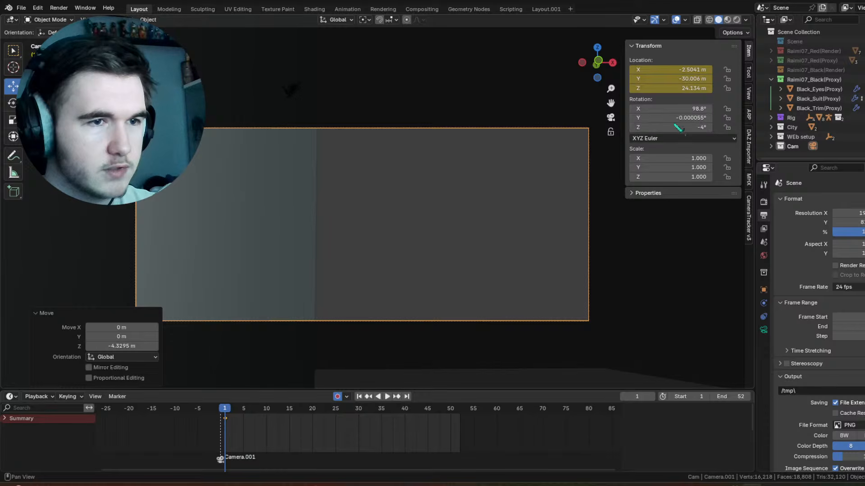
{"action": "right_click", "coordinate": [421, 266]}
{"action": "left_click", "coordinate": [420, 265]}
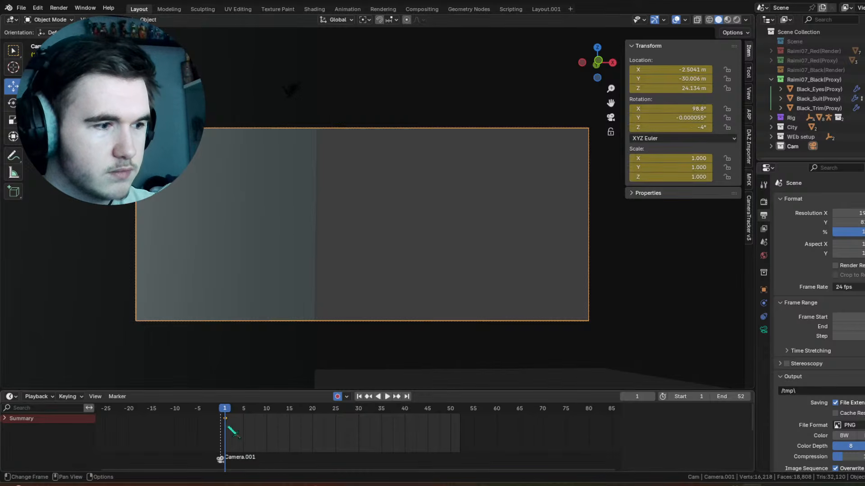
{"action": "key", "text": "g"}
{"action": "left_click", "coordinate": [218, 427]}
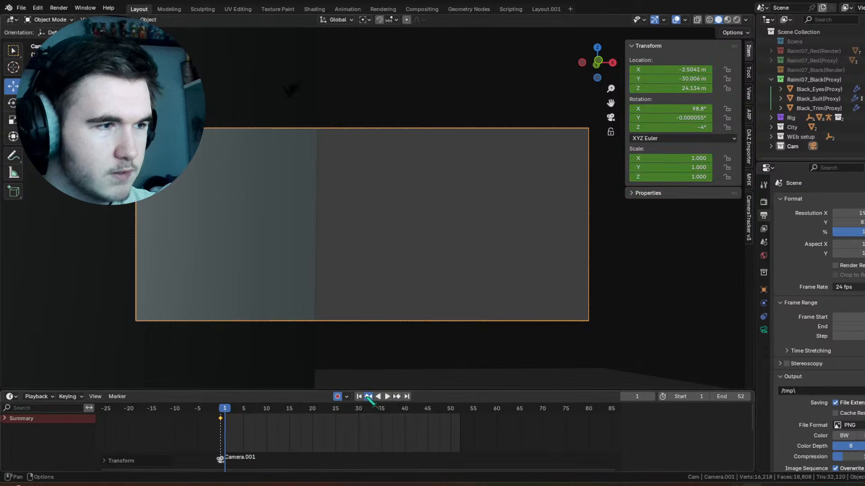
{"action": "left_click", "coordinate": [369, 396]}
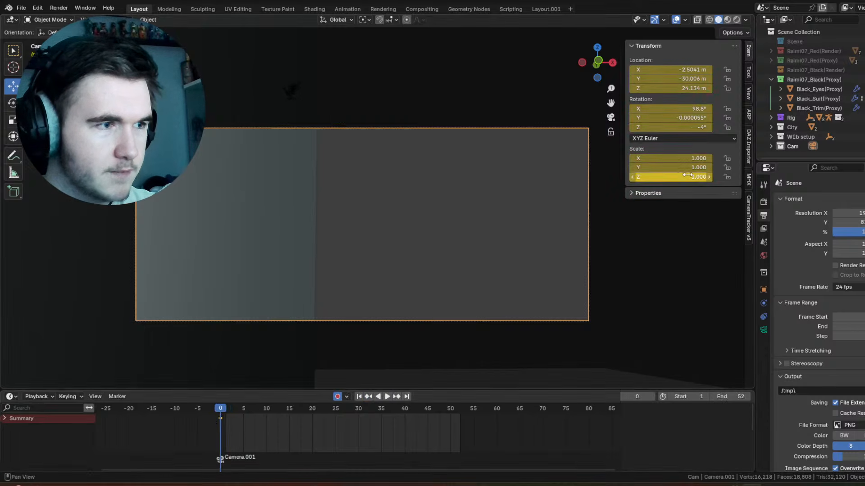
Step: Set the camera's X rotation to 106.8° at frame 0 and close the transform values
{"action": "left_click", "coordinate": [709, 109]}
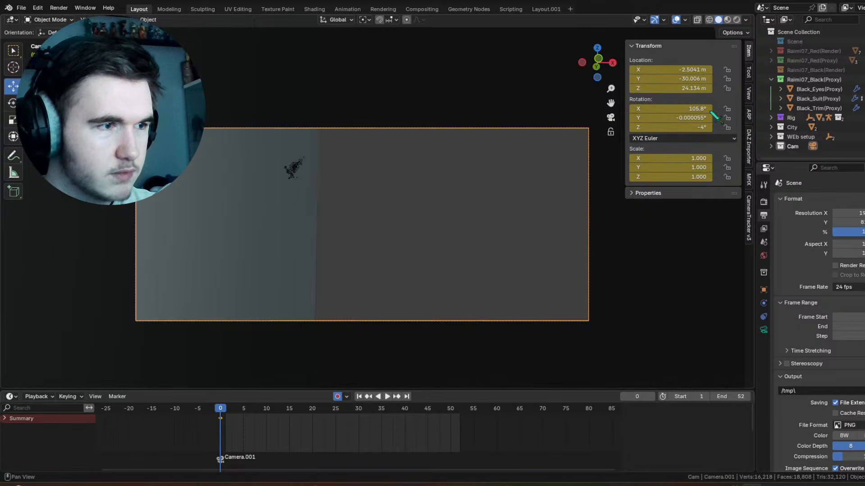
{"action": "left_click", "coordinate": [710, 110]}
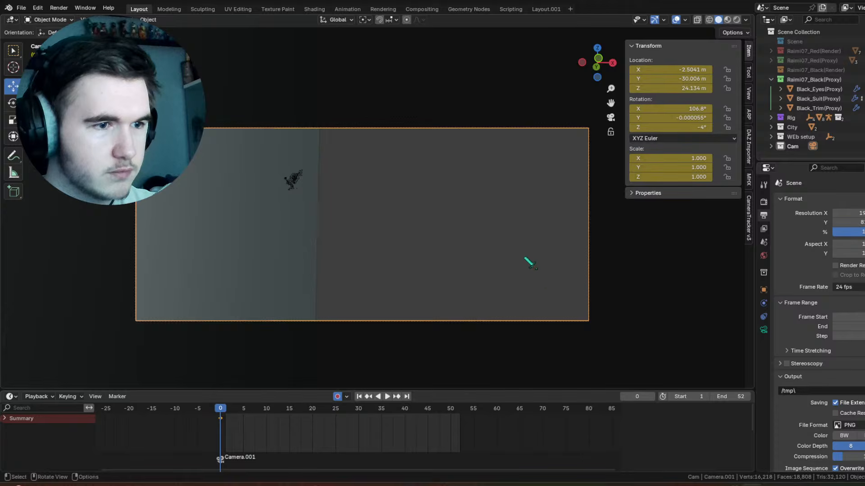
{"action": "left_click_drag", "start_coordinate": [625, 135], "coordinate": [828, 136]}
Step: At frame 33, move the character's empty about 8.24 m along X, plus about 3.16, -10.69 and -11.2 m along X, Y and Z
{"action": "middle_click_drag", "start_coordinate": [302, 183], "coordinate": [506, 170]}
{"action": "scroll", "coordinate": [511, 175], "scroll_direction": "down", "scroll_amount": 2}
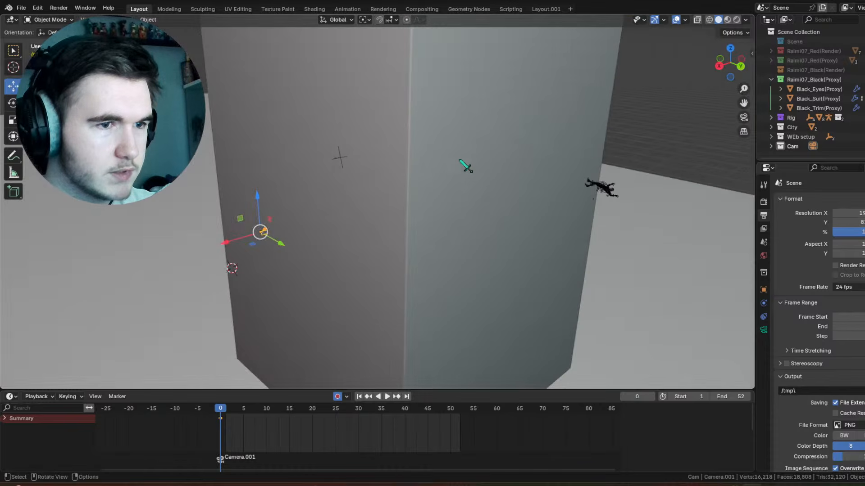
{"action": "left_click", "coordinate": [609, 189]}
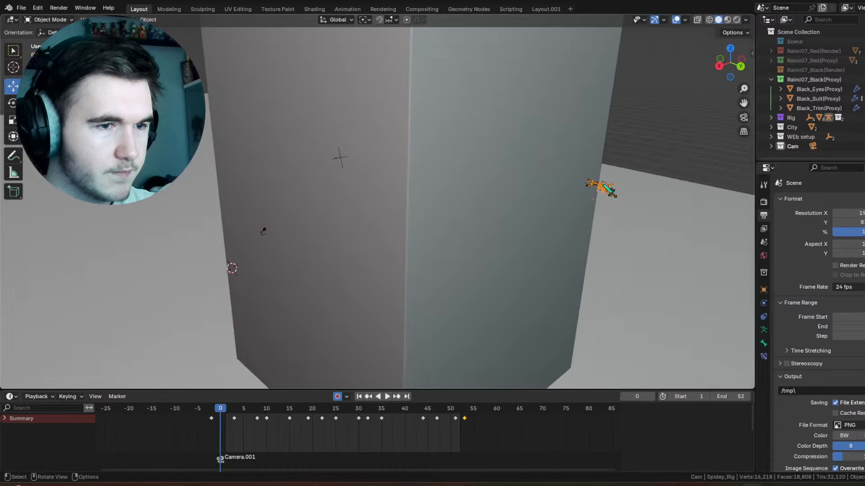
{"action": "left_click", "coordinate": [613, 189]}
{"action": "middle_click_drag", "start_coordinate": [611, 189], "coordinate": [566, 186]}
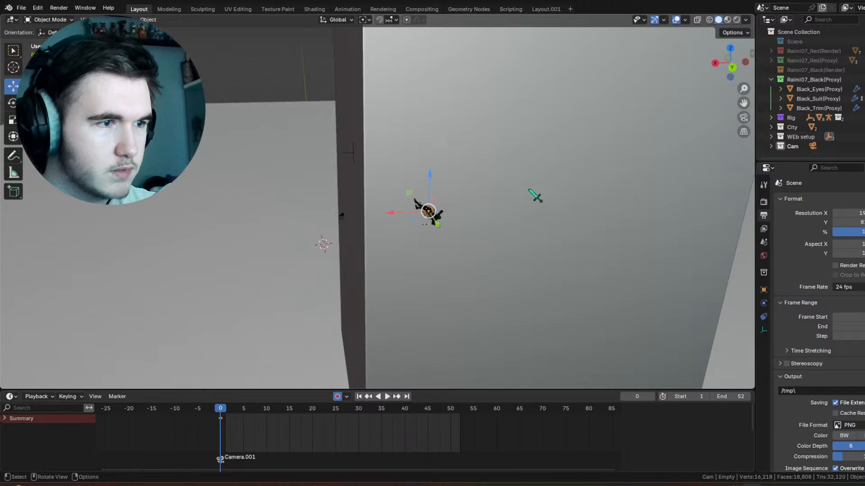
{"action": "left_click_drag", "start_coordinate": [284, 411], "coordinate": [376, 413]}
{"action": "middle_click_drag", "start_coordinate": [436, 192], "coordinate": [462, 208]}
{"action": "key", "text": "g"}
{"action": "left_click_drag", "start_coordinate": [450, 323], "coordinate": [316, 345]}
{"action": "middle_click_drag", "start_coordinate": [401, 271], "coordinate": [479, 232]}
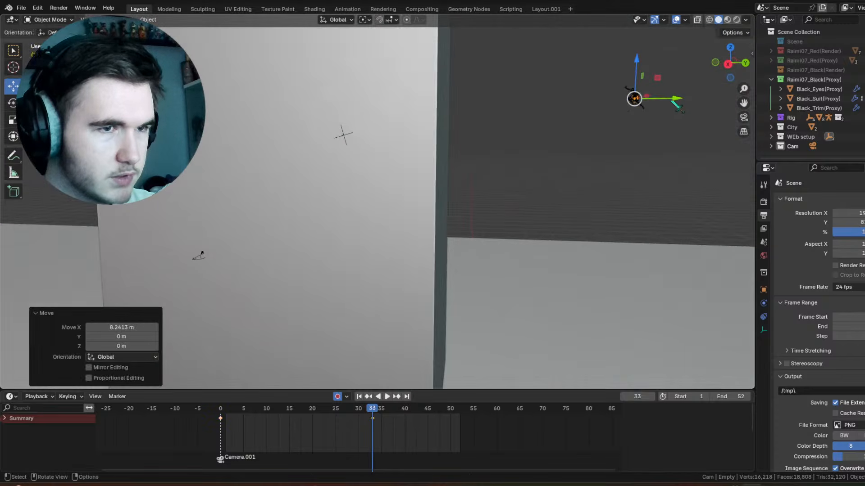
{"action": "left_click_drag", "start_coordinate": [630, 102], "coordinate": [475, 253]}
{"action": "middle_click_drag", "start_coordinate": [476, 253], "coordinate": [583, 240]}
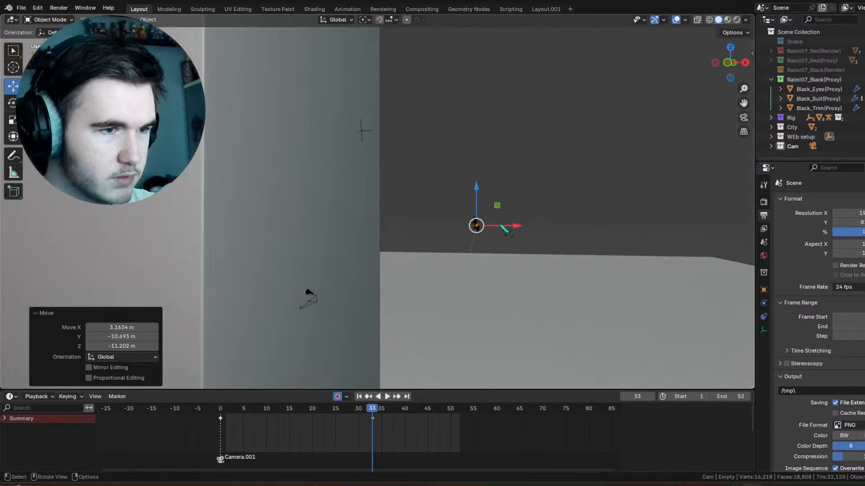
Step: Look through the camera and rotate the character's empty at frame 33 to tilt the swing
{"action": "left_click", "coordinate": [744, 118]}
{"action": "middle_click_drag", "start_coordinate": [559, 235], "coordinate": [506, 156], "text": "shift"}
{"action": "scroll", "coordinate": [506, 155], "scroll_direction": "up", "scroll_amount": 4}
{"action": "key", "text": "r"}
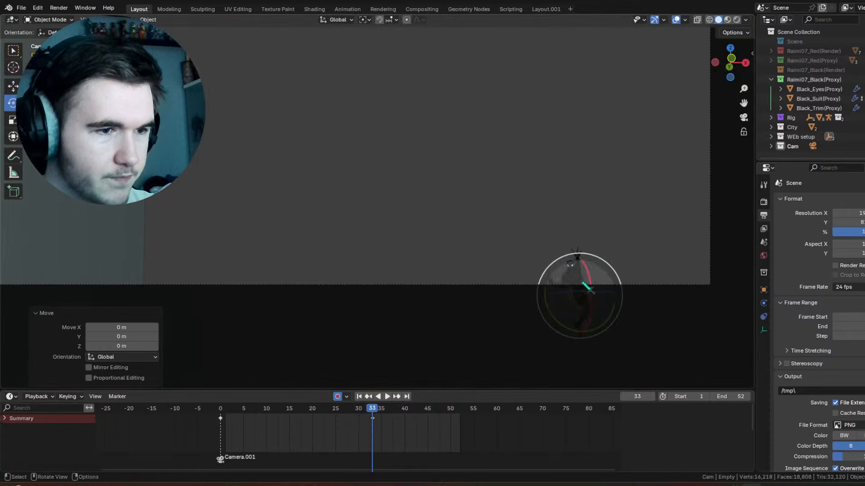
{"action": "left_click_drag", "start_coordinate": [595, 256], "coordinate": [570, 270]}
Step: Play the start of the swing and raise the character's empty along Z at frame 16
{"action": "left_click", "coordinate": [234, 407]}
{"action": "scroll", "coordinate": [298, 419], "scroll_direction": "down", "scroll_amount": 3}
{"action": "middle_click_drag", "start_coordinate": [412, 153], "coordinate": [468, 260], "text": "shift"}
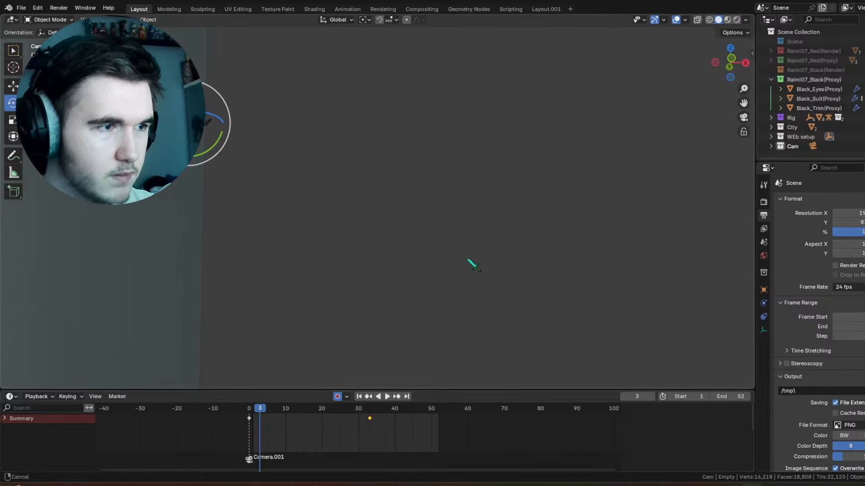
{"action": "key", "text": "space"}
{"action": "key", "text": "space"}
{"action": "left_click", "coordinate": [307, 410]}
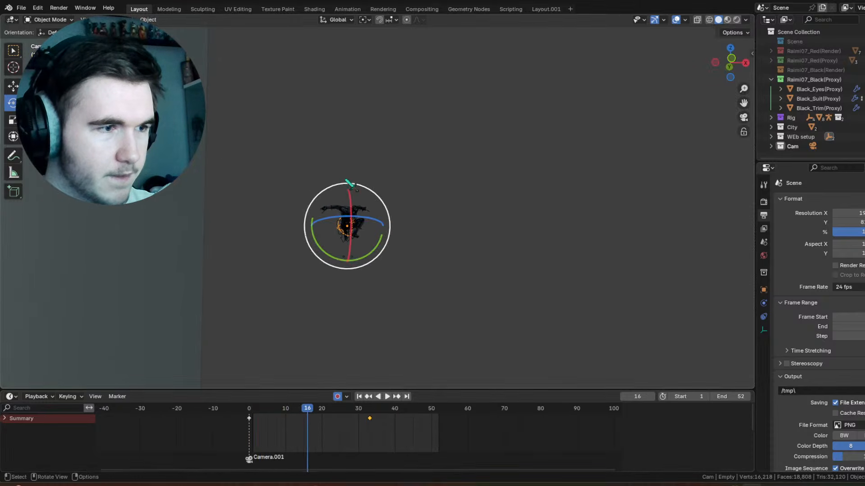
{"action": "key", "text": "g"}
{"action": "left_click_drag", "start_coordinate": [347, 191], "coordinate": [346, 78]}
Step: Lower the character's empty about 2.9 m along Z at frame 0 and play the swing
{"action": "mouse_move", "coordinate": [262, 415]}
{"action": "left_mouse_down"}
{"action": "mouse_move", "coordinate": [277, 416]}
{"action": "mouse_move", "coordinate": [249, 416]}
{"action": "left_mouse_up"}
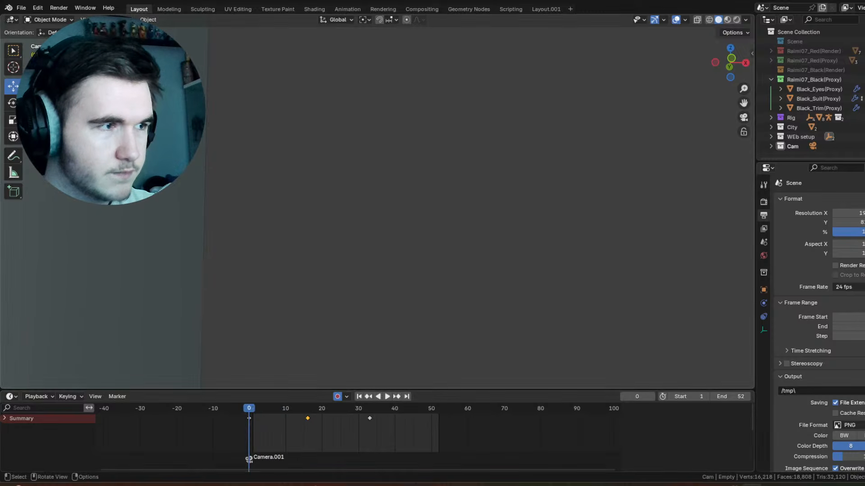
{"action": "key", "text": "g"}
{"action": "key", "text": "z"}
{"action": "left_click", "coordinate": [254, 457]}
{"action": "key", "text": "space"}
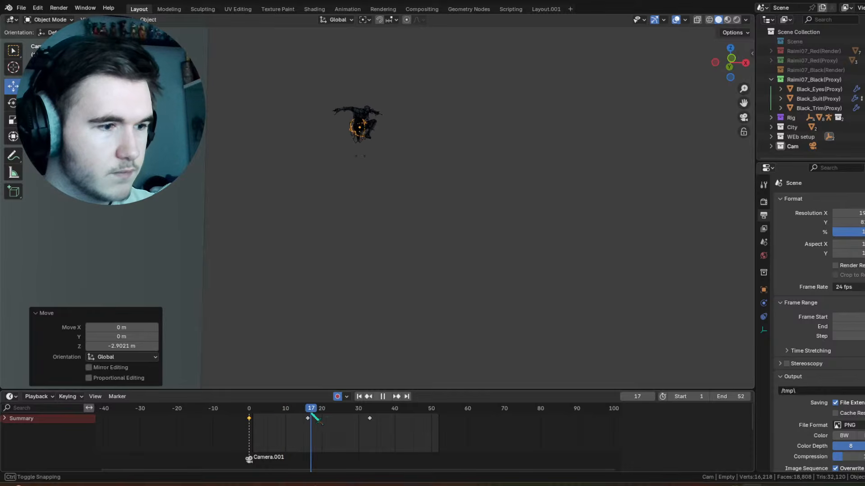
{"action": "key", "text": "space"}
Step: Change the interpolation mode of all the empty's keyframes and play the motion again
{"action": "left_click_drag", "start_coordinate": [402, 447], "coordinate": [246, 420]}
{"action": "right_click", "coordinate": [245, 419]}
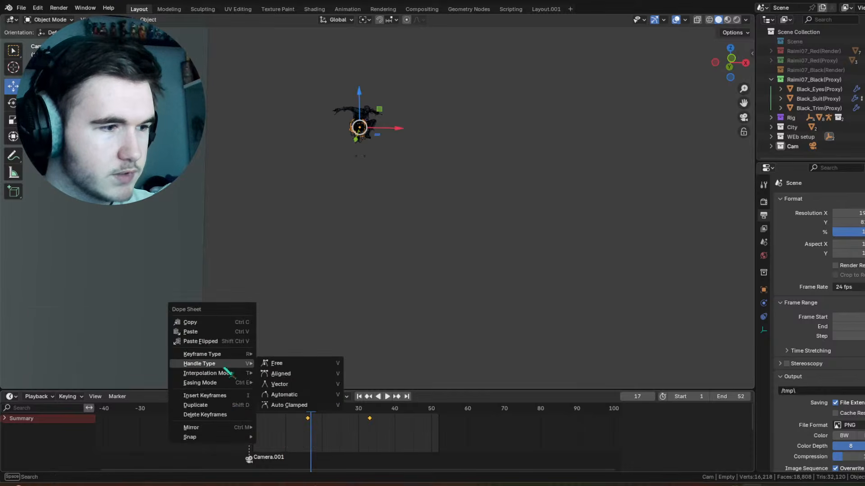
{"action": "mouse_move", "coordinate": [228, 373]}
{"action": "left_click", "coordinate": [298, 411]}
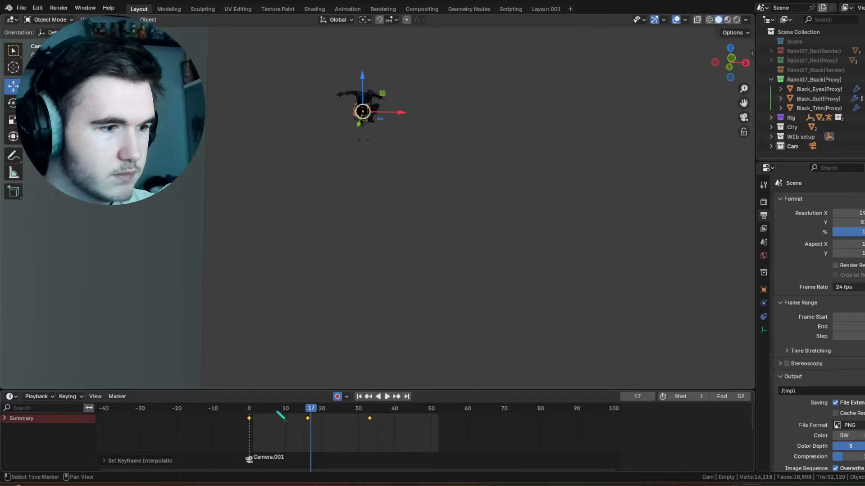
{"action": "key", "text": "shift+Left"}
{"action": "key", "text": "space"}
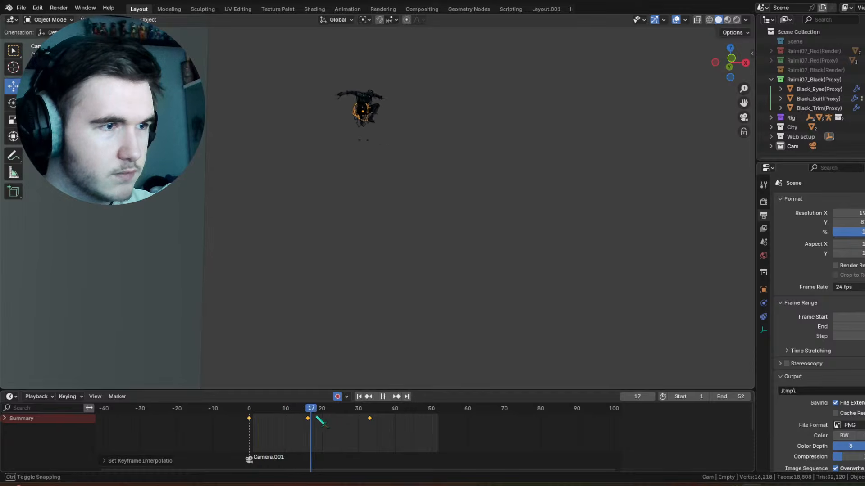
Step: Lower the character's empty slightly along Z at frame 16 and replay the swing from frame 1
{"action": "mouse_move", "coordinate": [316, 418]}
{"action": "left_mouse_down"}
{"action": "mouse_move", "coordinate": [339, 415]}
{"action": "mouse_move", "coordinate": [311, 411]}
{"action": "left_mouse_up"}
{"action": "left_click", "coordinate": [379, 422]}
{"action": "left_click", "coordinate": [308, 411]}
{"action": "left_click_drag", "start_coordinate": [343, 91], "coordinate": [341, 100]}
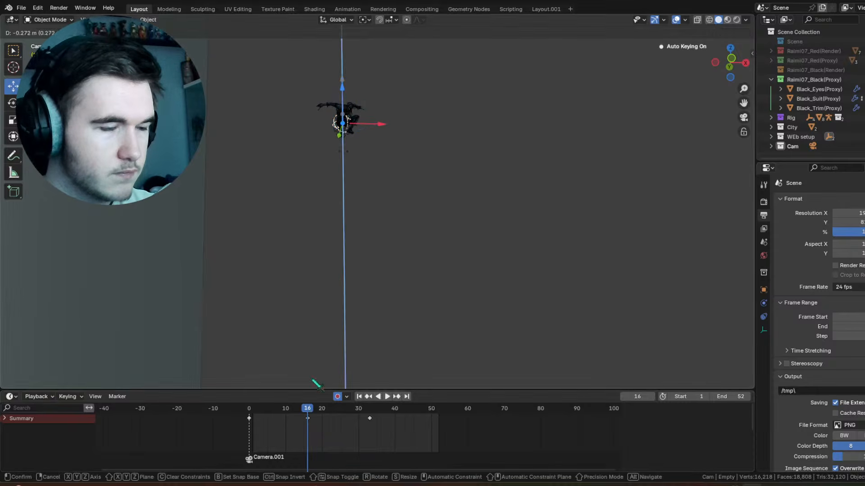
{"action": "left_click_drag", "start_coordinate": [309, 410], "coordinate": [253, 410]}
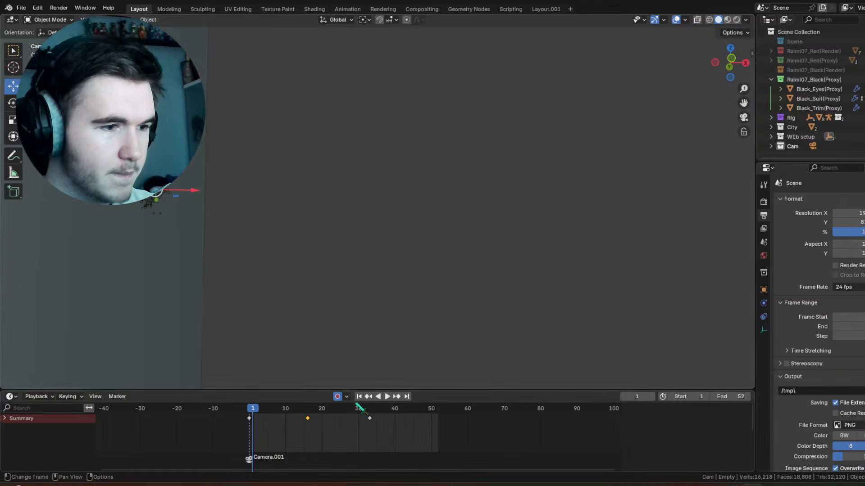
{"action": "key", "text": "space"}
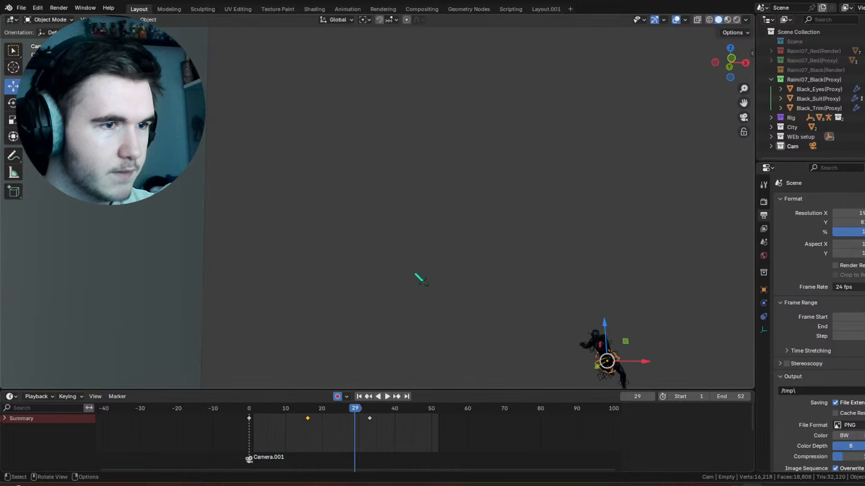
Step: Try moving the empty's frame-33 keyframe to frame 49, preview the timing and delete that keyframe
{"action": "scroll", "coordinate": [415, 274], "scroll_direction": "down", "scroll_amount": 3}
{"action": "left_click_drag", "start_coordinate": [357, 408], "coordinate": [429, 418]}
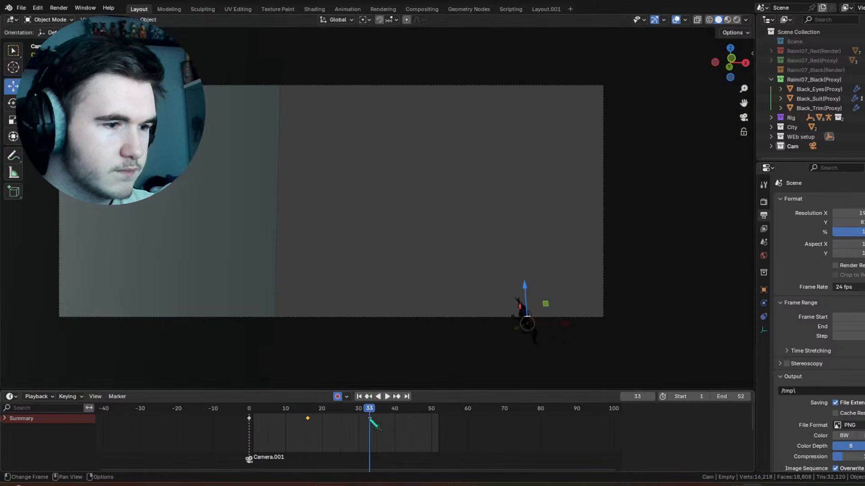
{"action": "left_click", "coordinate": [322, 408]}
{"action": "key", "text": "space"}
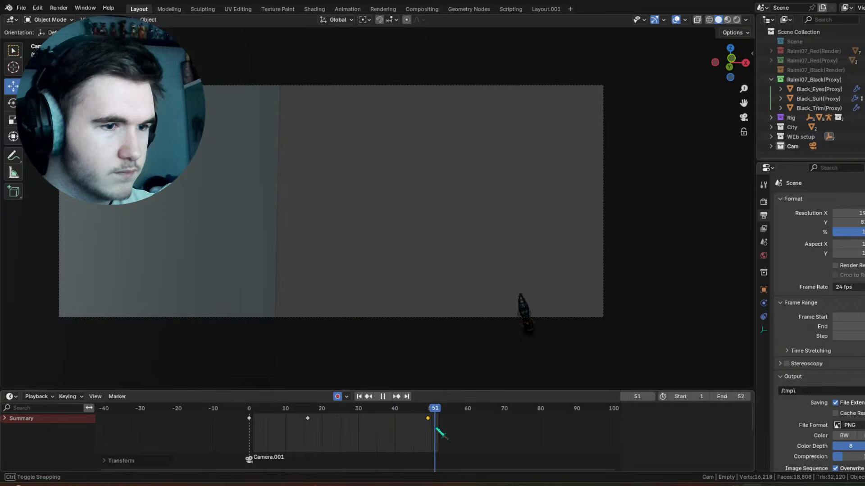
{"action": "key", "text": "space"}
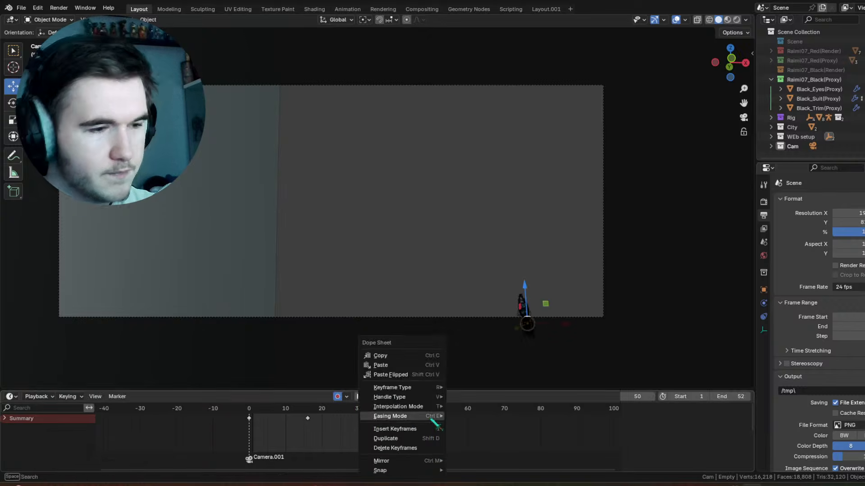
{"action": "left_click", "coordinate": [415, 447]}
Step: At frame 36, move the character's empty about 10.83 m along X, -0.4 m along Y and -1.17 m along Z
{"action": "left_click_drag", "start_coordinate": [311, 407], "coordinate": [380, 410]}
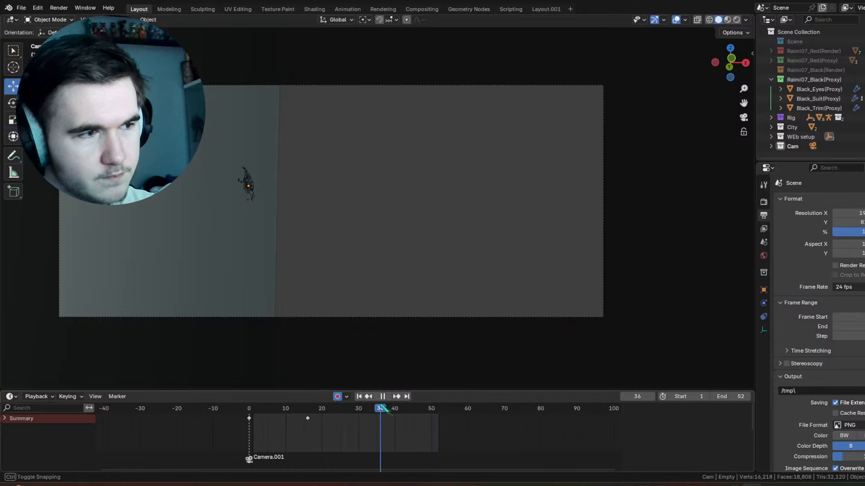
{"action": "left_click", "coordinate": [247, 187]}
{"action": "left_click_drag", "start_coordinate": [248, 187], "coordinate": [452, 211]}
{"action": "middle_click_drag", "start_coordinate": [445, 304], "coordinate": [424, 218]}
{"action": "scroll", "coordinate": [473, 198], "scroll_direction": "down", "scroll_amount": 3}
{"action": "middle_click_drag", "start_coordinate": [525, 176], "coordinate": [503, 190]}
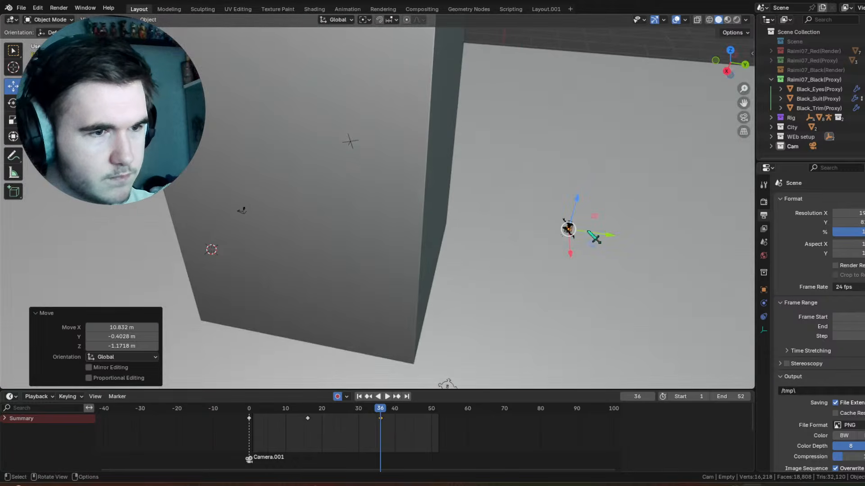
Step: Reposition the character's empty at frame 36 to bring it closer to the camera, checking it from several angles
{"action": "left_click_drag", "start_coordinate": [570, 223], "coordinate": [428, 259]}
{"action": "middle_click_drag", "start_coordinate": [431, 259], "coordinate": [401, 234]}
{"action": "left_click_drag", "start_coordinate": [283, 177], "coordinate": [283, 173]}
{"action": "middle_click_drag", "start_coordinate": [284, 175], "coordinate": [450, 175]}
{"action": "left_click_drag", "start_coordinate": [492, 174], "coordinate": [450, 239]}
{"action": "middle_click_drag", "start_coordinate": [450, 239], "coordinate": [397, 234]}
{"action": "left_click_drag", "start_coordinate": [456, 243], "coordinate": [445, 242]}
Step: Delete the empty's keyframes at frames 0 and 16
{"action": "left_click_drag", "start_coordinate": [352, 427], "coordinate": [215, 407]}
{"action": "right_click", "coordinate": [216, 408]}
{"action": "left_click", "coordinate": [215, 408]}
Step: At frame 18, move the character's empty about -4.47 m along X, 4.44 m along Y and 5.59 m along Z, and play it
{"action": "middle_click_drag", "start_coordinate": [450, 220], "coordinate": [358, 282]}
{"action": "left_click_drag", "start_coordinate": [370, 408], "coordinate": [314, 413]}
{"action": "middle_click_drag", "start_coordinate": [306, 297], "coordinate": [339, 276]}
{"action": "left_click_drag", "start_coordinate": [330, 258], "coordinate": [429, 164]}
{"action": "key", "text": "space"}
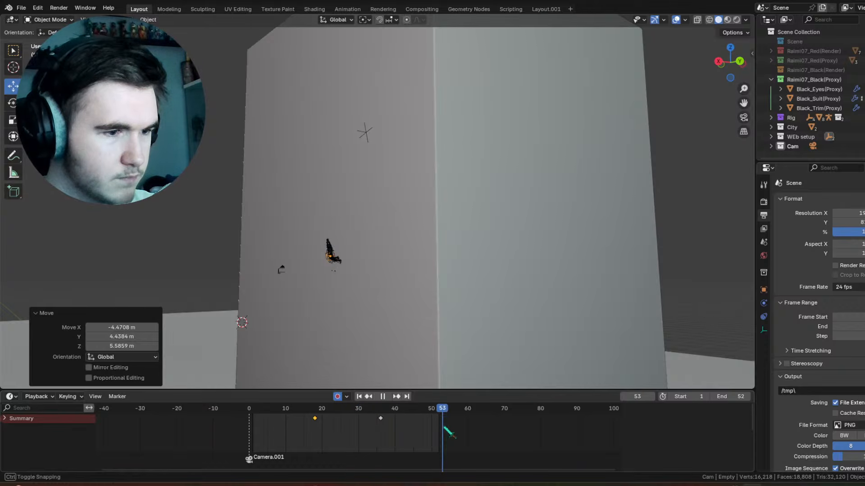
{"action": "key", "text": "space"}
{"action": "left_click", "coordinate": [396, 164]}
{"action": "middle_click_drag", "start_coordinate": [397, 164], "coordinate": [377, 135]}
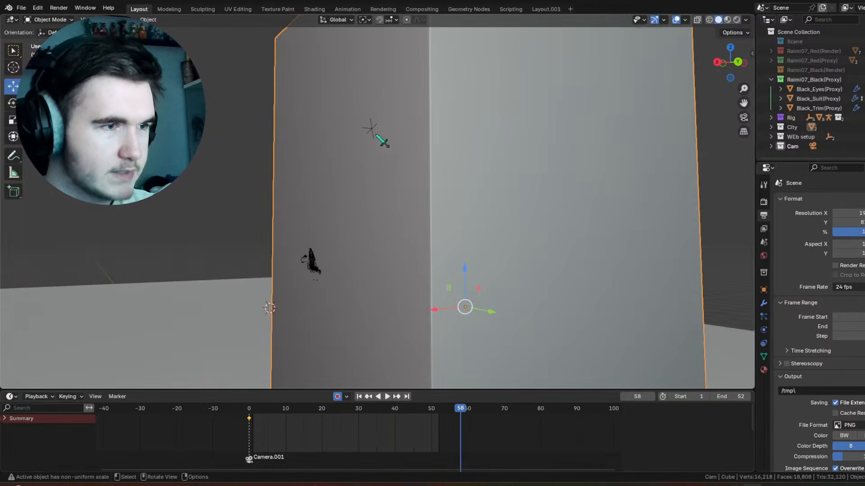
{"action": "key", "text": "KP_Decimal"}
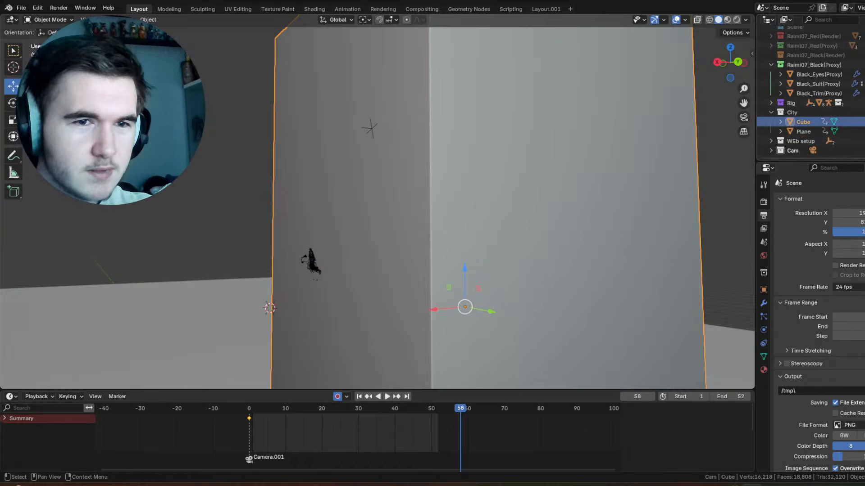
{"action": "left_click", "coordinate": [269, 229]}
{"action": "left_click", "coordinate": [370, 130]}
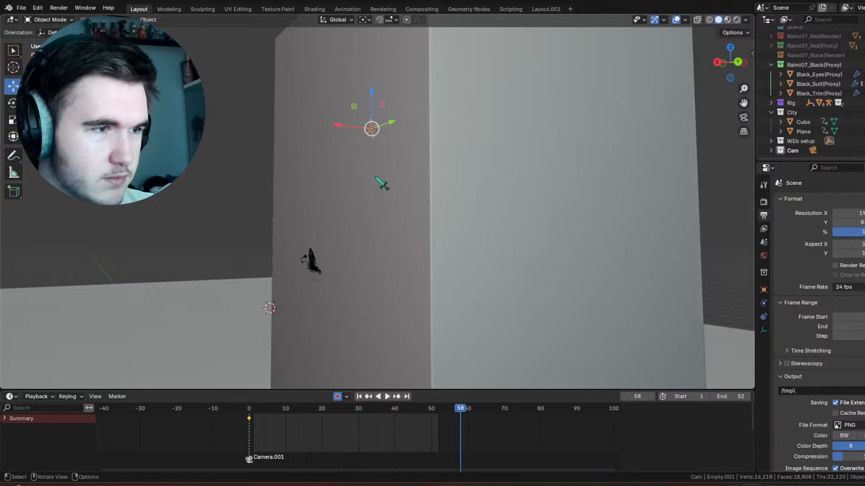
{"action": "key", "text": "shift+space"}
{"action": "key", "text": "r"}
Step: Select the character's empty and delete its keyframe at frame 36
{"action": "left_click_drag", "start_coordinate": [413, 418], "coordinate": [361, 409]}
{"action": "left_click", "coordinate": [332, 249]}
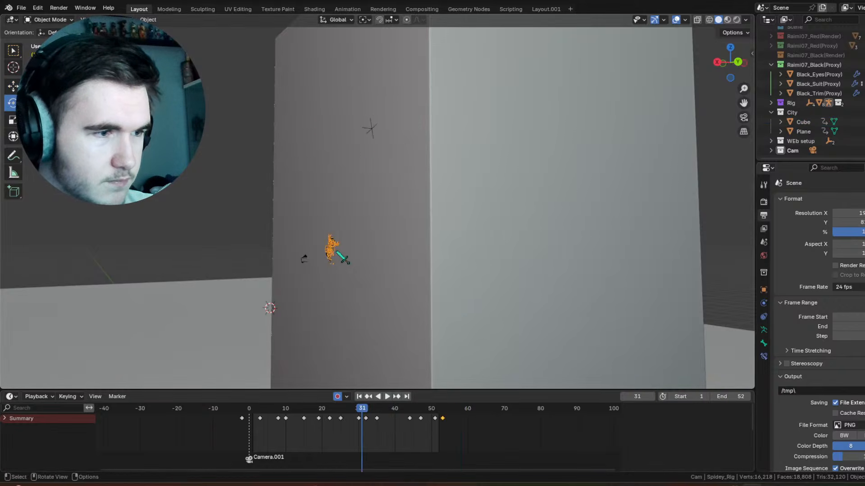
{"action": "key", "text": "KP_Decimal"}
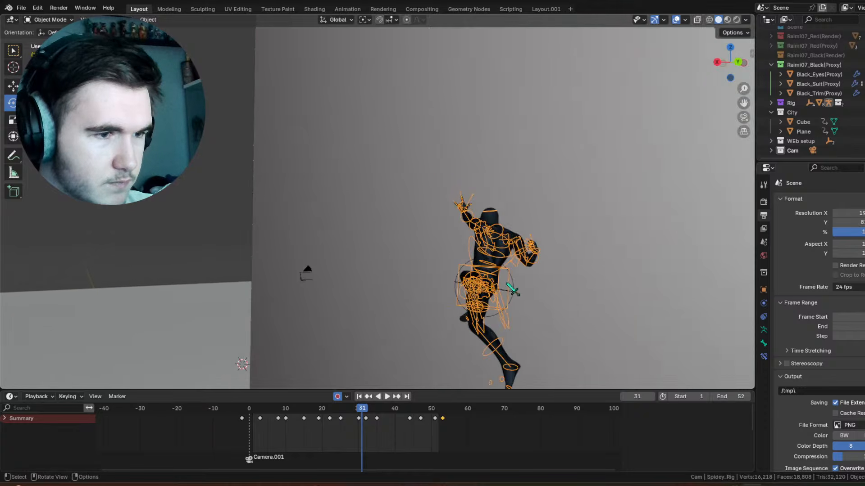
{"action": "left_click", "coordinate": [518, 294]}
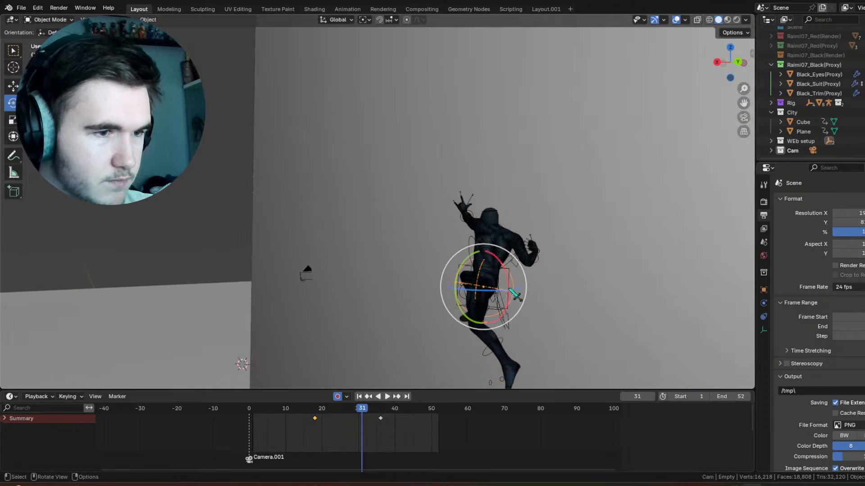
{"action": "right_click", "coordinate": [380, 422]}
{"action": "left_click", "coordinate": [381, 422]}
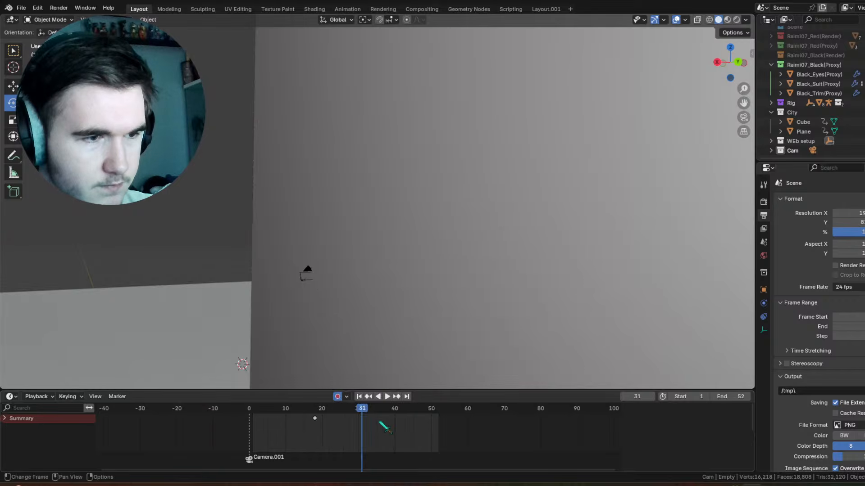
Step: Insert a keyframe on the character's empty at frame 0 and scrub through the animation to check the motion
{"action": "middle_click_drag", "start_coordinate": [466, 180], "coordinate": [456, 297]}
{"action": "key", "text": "space"}
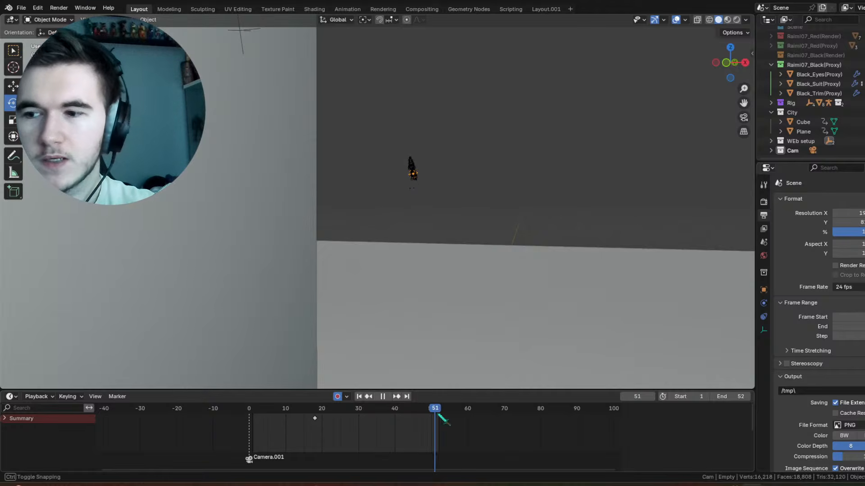
{"action": "left_click_drag", "start_coordinate": [286, 415], "coordinate": [248, 416]}
{"action": "right_click", "coordinate": [381, 98]}
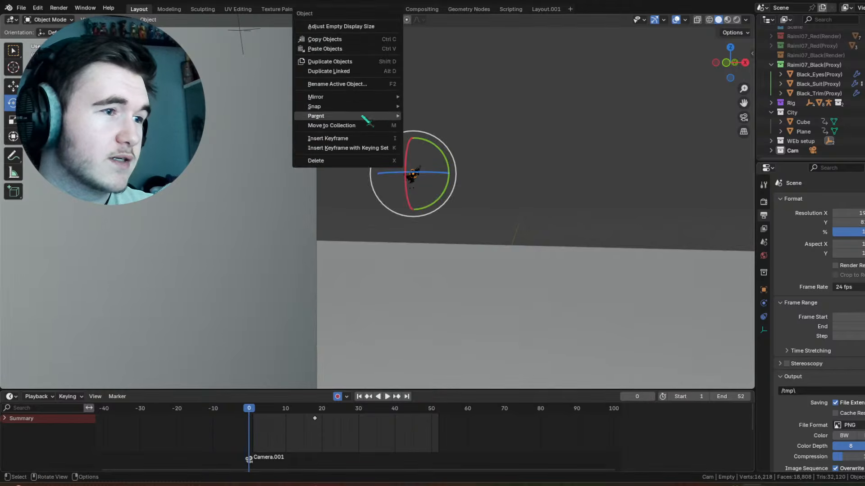
{"action": "left_click", "coordinate": [330, 139]}
{"action": "left_click_drag", "start_coordinate": [255, 407], "coordinate": [316, 401]}
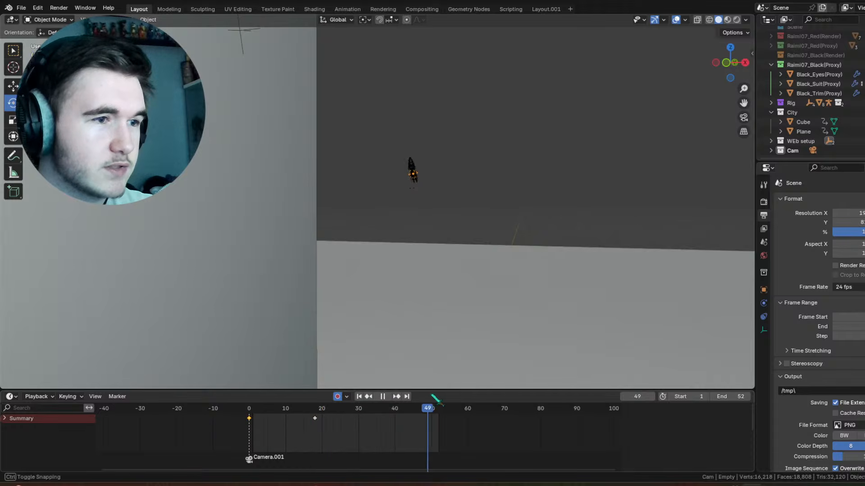
{"action": "key", "text": "space"}
Step: Insert a keyframe on the web anchor Empty.001 at frame 39
{"action": "left_click", "coordinate": [276, 63]}
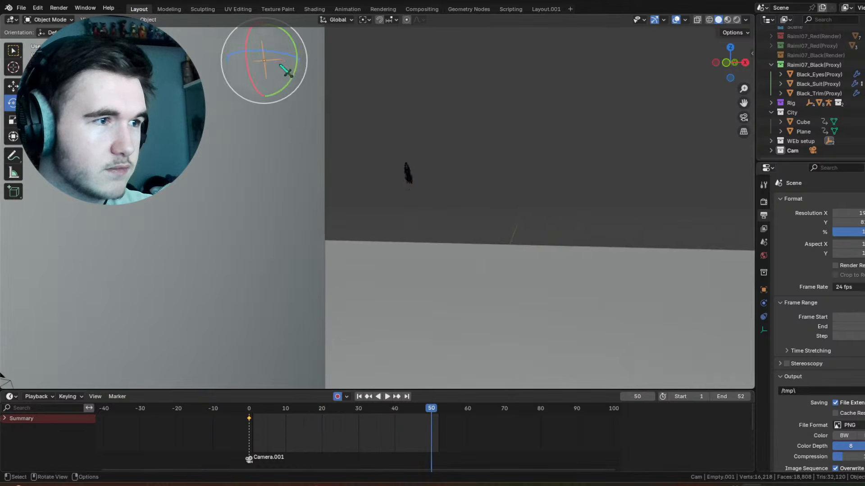
{"action": "middle_click_drag", "start_coordinate": [194, 149], "coordinate": [559, 212]}
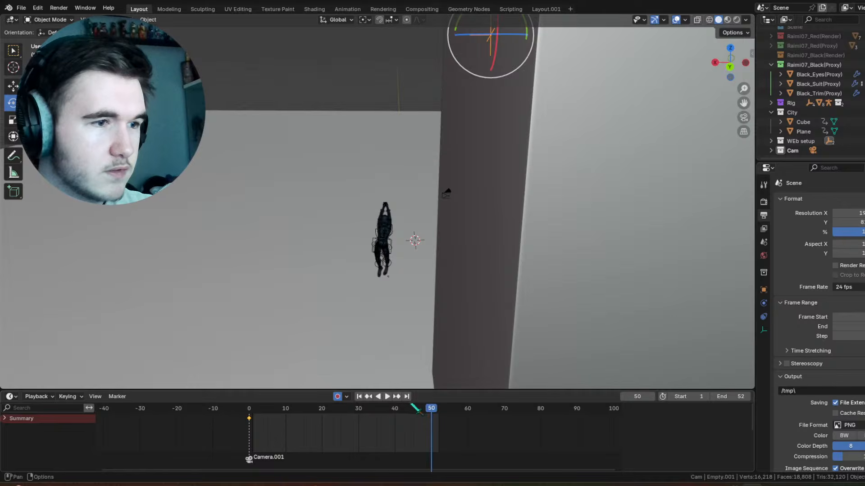
{"action": "left_click_drag", "start_coordinate": [413, 406], "coordinate": [394, 409]}
{"action": "right_click", "coordinate": [411, 188]}
{"action": "left_click", "coordinate": [411, 185]}
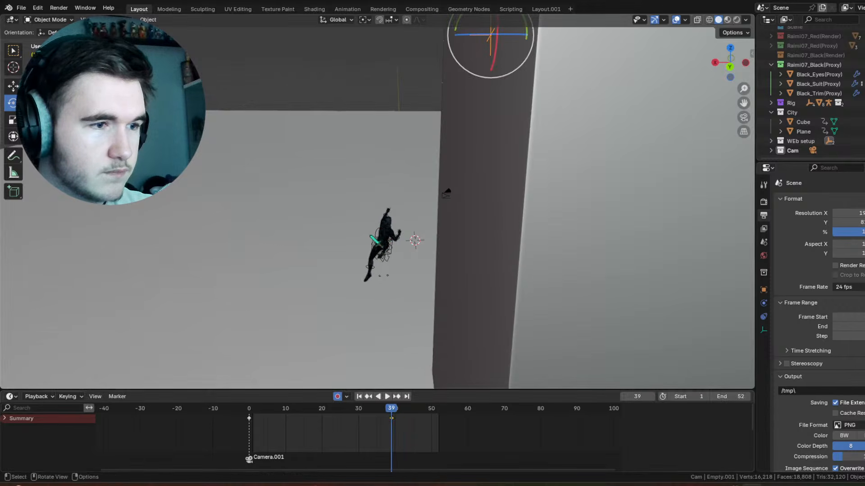
Step: Select the character's empty and, in the back view at frame 39, lower it towards the camera's height
{"action": "middle_click_drag", "start_coordinate": [370, 236], "coordinate": [438, 231]}
{"action": "left_click", "coordinate": [622, 176]}
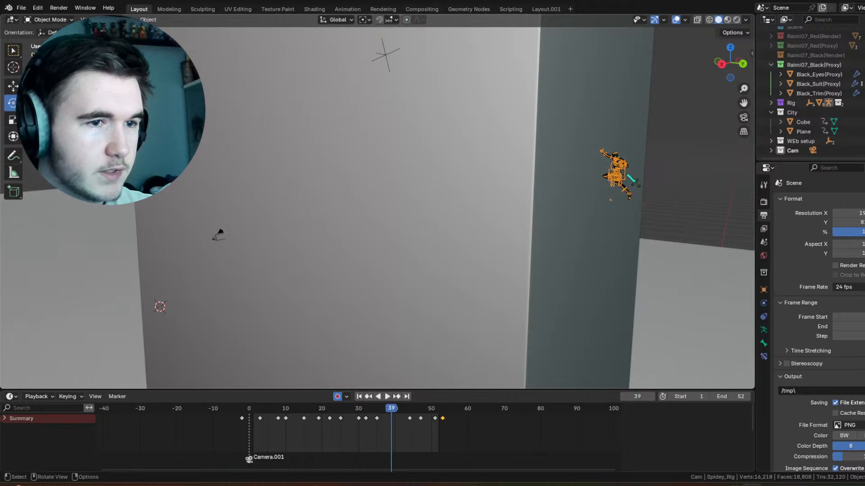
{"action": "left_click", "coordinate": [629, 178]}
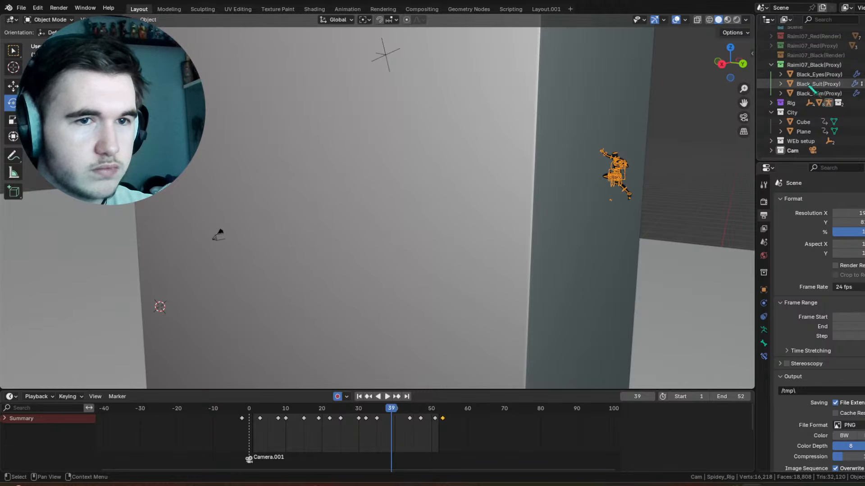
{"action": "middle_click_drag", "start_coordinate": [579, 166], "coordinate": [513, 171]}
{"action": "scroll", "coordinate": [512, 170], "scroll_direction": "up", "scroll_amount": 4}
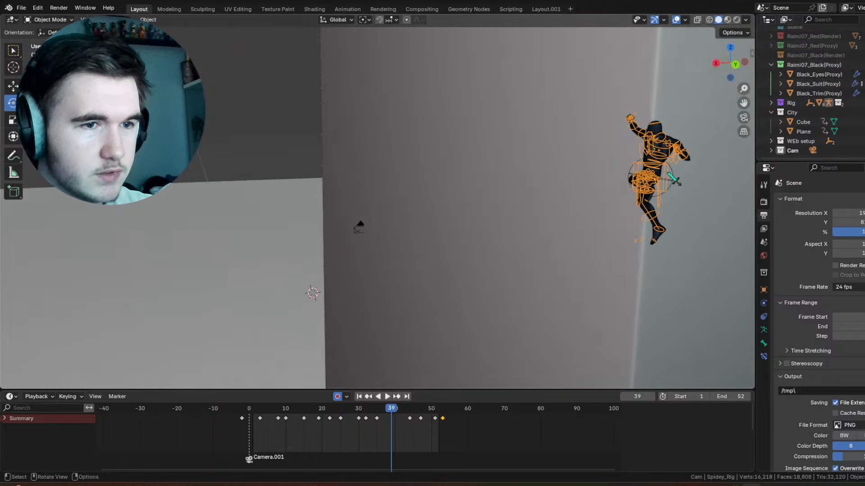
{"action": "left_click", "coordinate": [674, 177]}
{"action": "key", "text": "ctrl+KP_1"}
{"action": "scroll", "coordinate": [448, 177], "scroll_direction": "down", "scroll_amount": 4}
{"action": "key", "text": "g"}
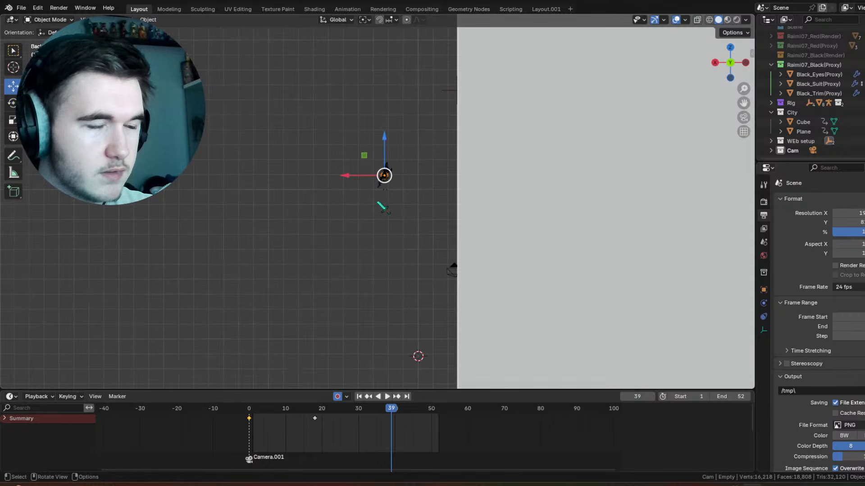
{"action": "key", "text": "g"}
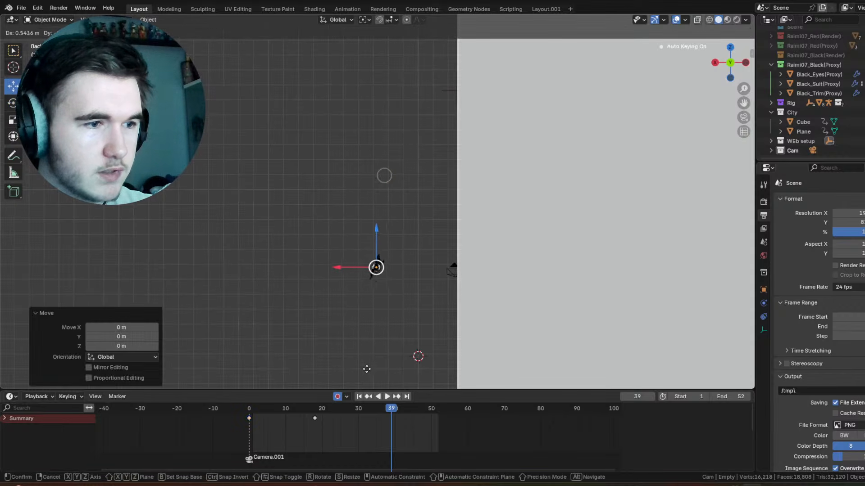
{"action": "left_click", "coordinate": [371, 380]}
Step: At frame 0, move the character's empty about -8.76 m along X and play the result
{"action": "left_click_drag", "start_coordinate": [311, 409], "coordinate": [247, 418]}
{"action": "left_click", "coordinate": [248, 418]}
{"action": "key", "text": "space"}
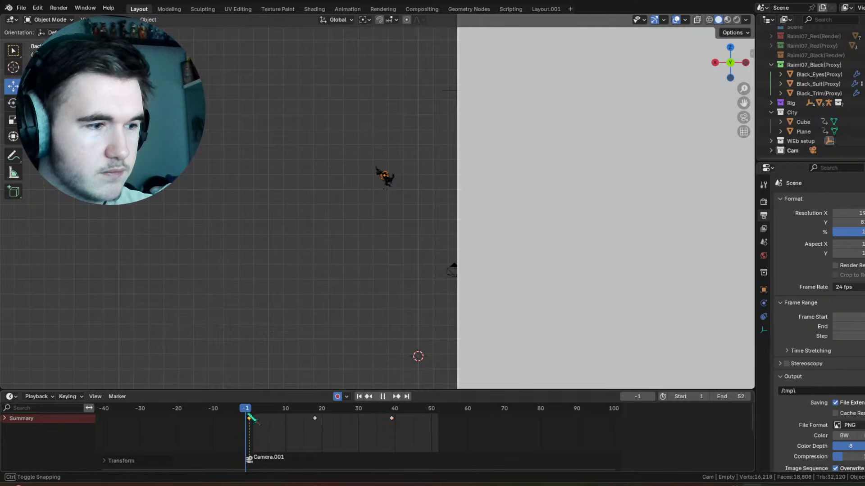
{"action": "key", "text": "space"}
{"action": "key", "text": "g"}
{"action": "key", "text": "x"}
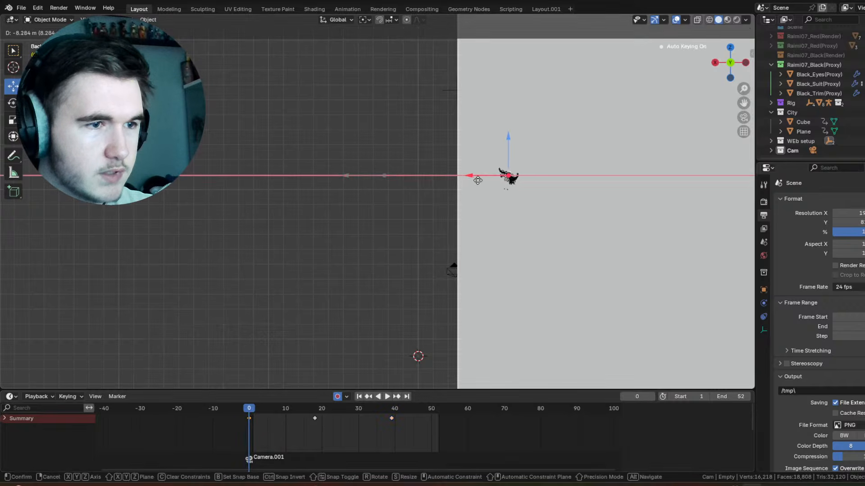
{"action": "left_click", "coordinate": [323, 374]}
{"action": "key", "text": "space"}
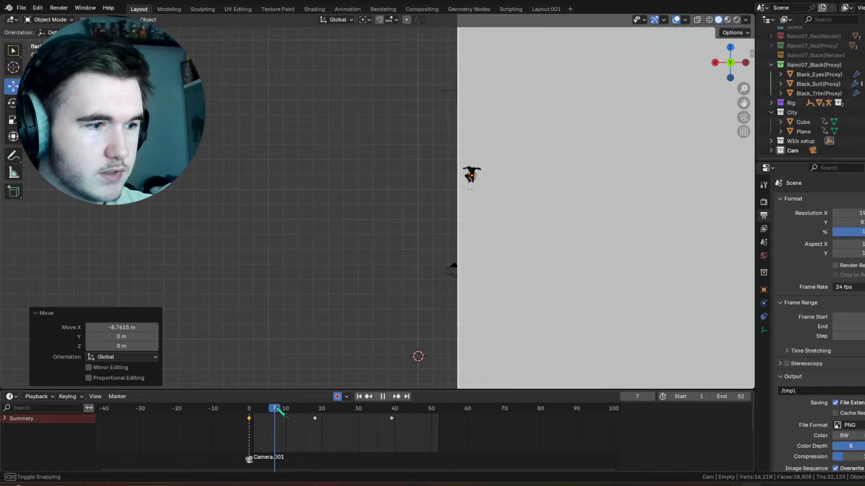
Step: Shift the empty's first keyframe to frame -6, and at frame 7 move the empty about -0.29 m along X and 1.66 m along Z
{"action": "mouse_move", "coordinate": [249, 419]}
{"action": "left_mouse_down"}
{"action": "mouse_move", "coordinate": [226, 421]}
{"action": "mouse_move", "coordinate": [249, 412]}
{"action": "left_mouse_up"}
{"action": "key", "text": "space"}
{"action": "key", "text": "g"}
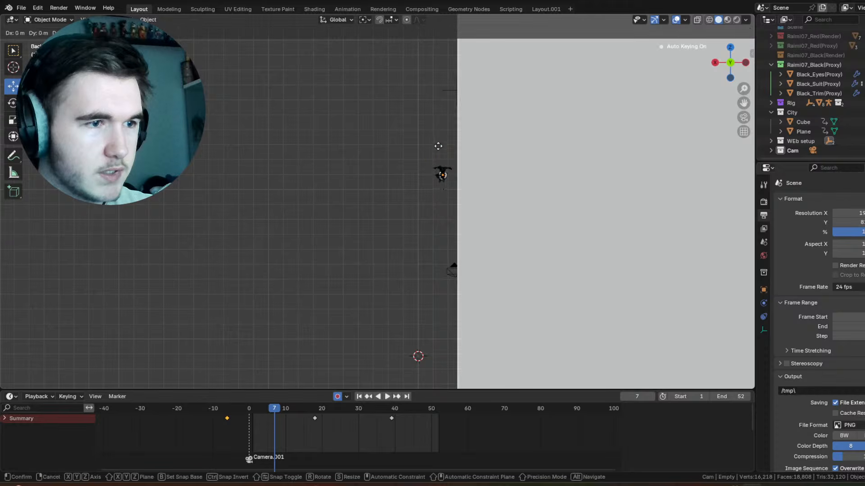
{"action": "left_click", "coordinate": [441, 126]}
Step: Try moving the character's empty about -2.49 m along X at frame 18
{"action": "left_click_drag", "start_coordinate": [247, 408], "coordinate": [316, 428]}
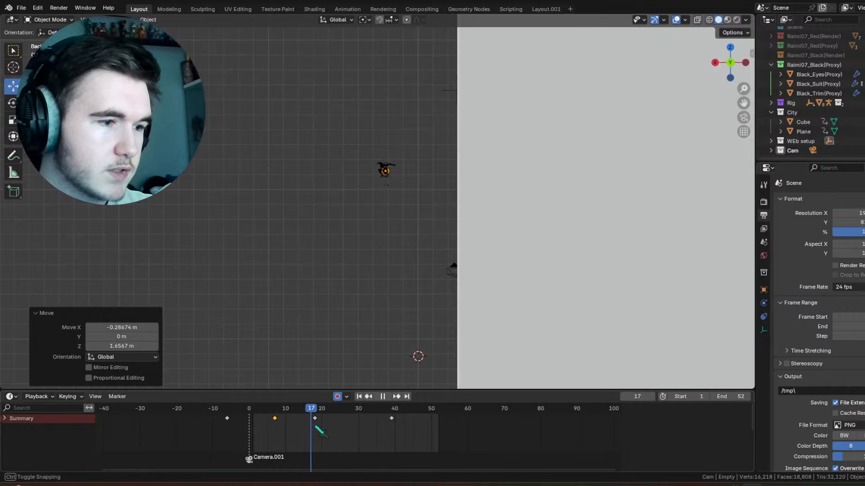
{"action": "left_click_drag", "start_coordinate": [360, 175], "coordinate": [397, 175]}
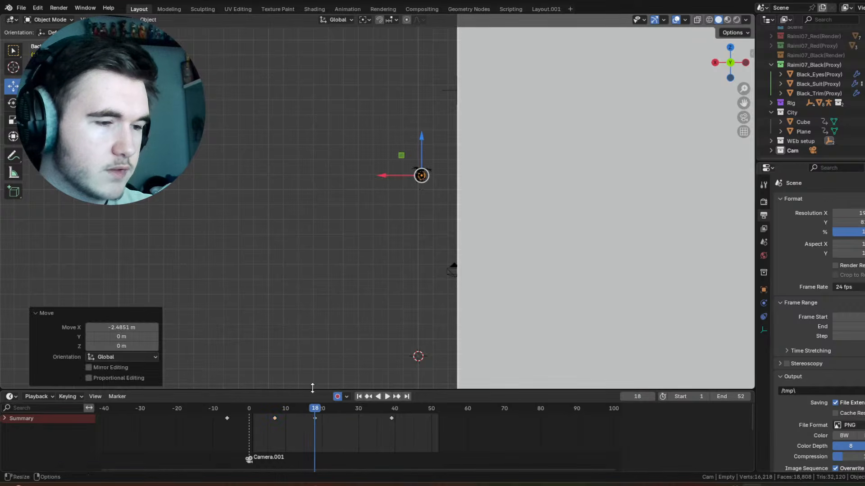
{"action": "left_click_drag", "start_coordinate": [316, 415], "coordinate": [275, 415]}
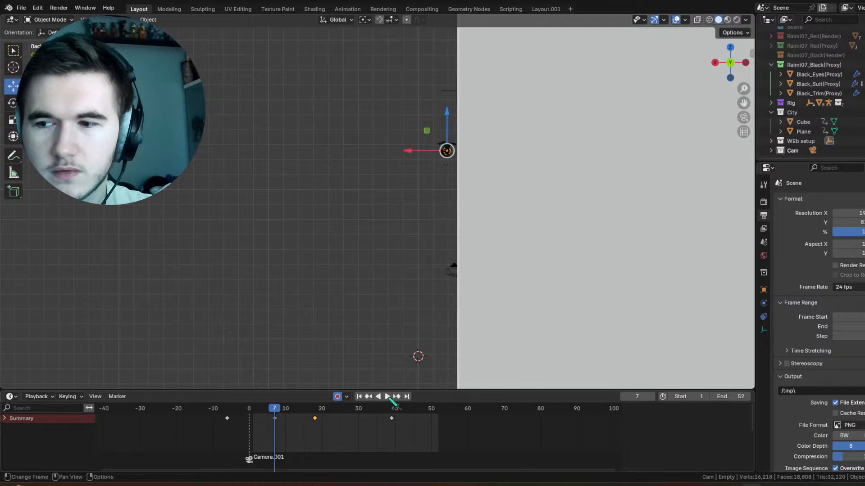
{"action": "left_click", "coordinate": [387, 396]}
{"action": "key", "text": "ctrl+z"}
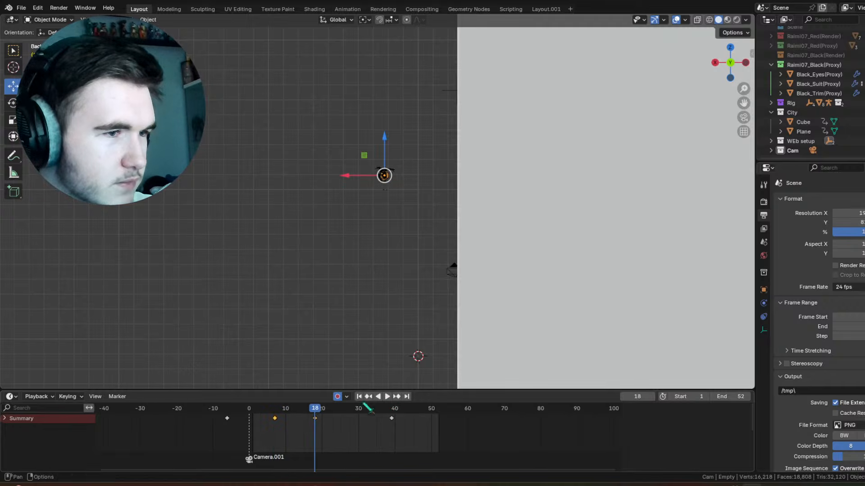
{"action": "key", "text": "ctrl+z"}
Step: At frame 39, move the character's empty along X away from the building and rotate it 18° in the back view
{"action": "left_click", "coordinate": [399, 399]}
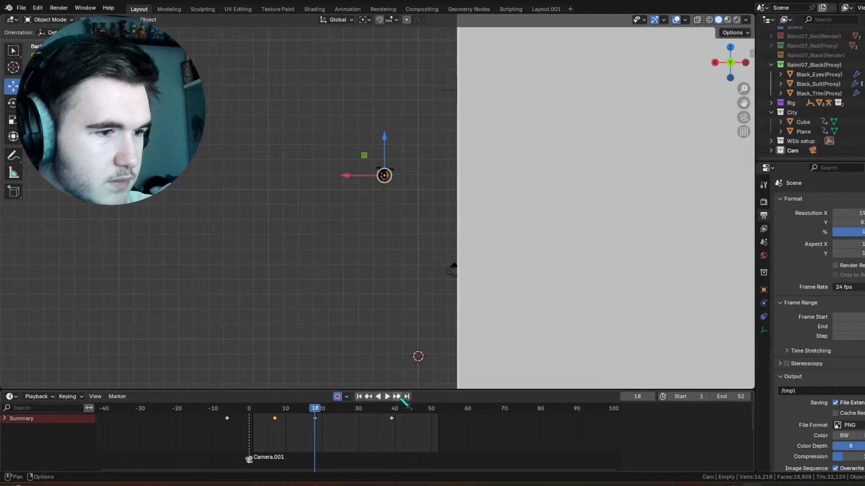
{"action": "left_click", "coordinate": [398, 397]}
{"action": "left_click_drag", "start_coordinate": [344, 280], "coordinate": [287, 281]}
{"action": "key", "text": "r"}
{"action": "left_click_drag", "start_coordinate": [351, 253], "coordinate": [362, 259]}
Step: At frame 52, trackball-rotate the character's empty by 9.74° and -15.5°
{"action": "left_click_drag", "start_coordinate": [323, 412], "coordinate": [395, 419]}
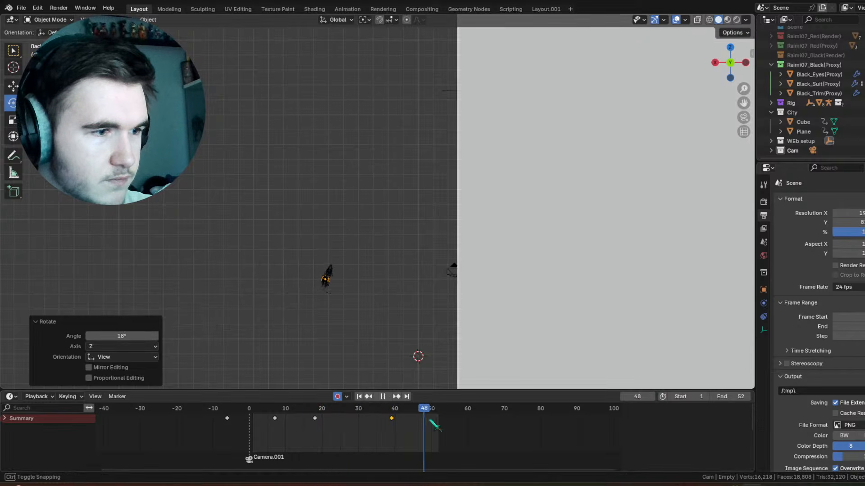
{"action": "key", "text": "space"}
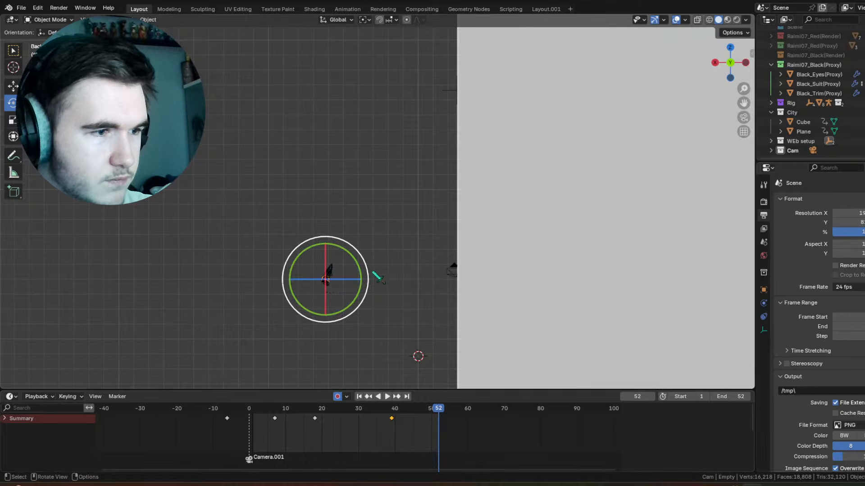
{"action": "key", "text": "r"}
{"action": "key", "text": "r"}
{"action": "left_click", "coordinate": [354, 311]}
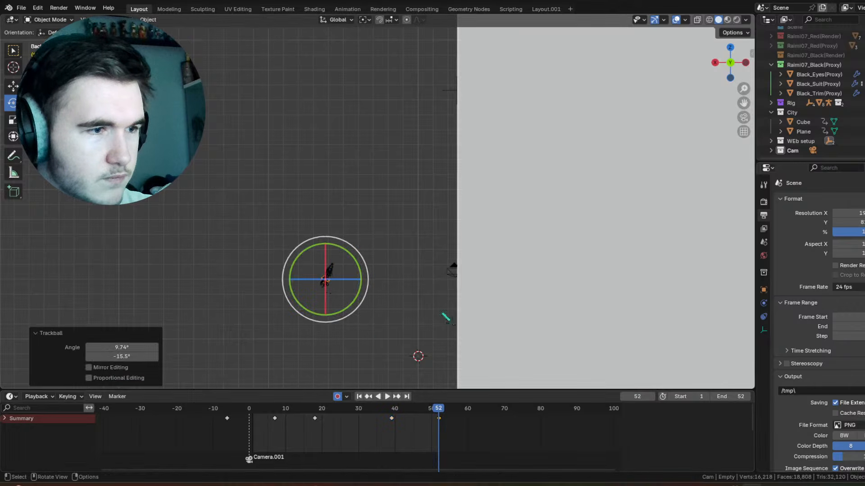
Step: Try moving the character's empty along Y over the building at frame 39 in the right view
{"action": "left_click", "coordinate": [461, 92]}
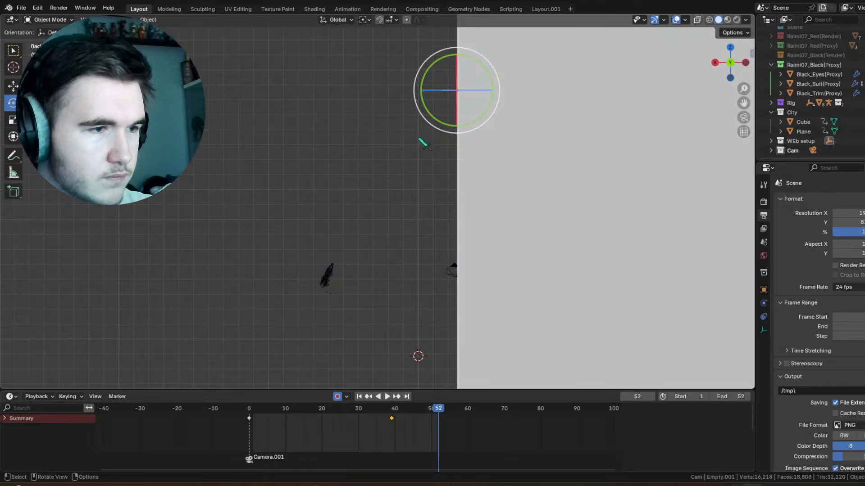
{"action": "left_click", "coordinate": [339, 282]}
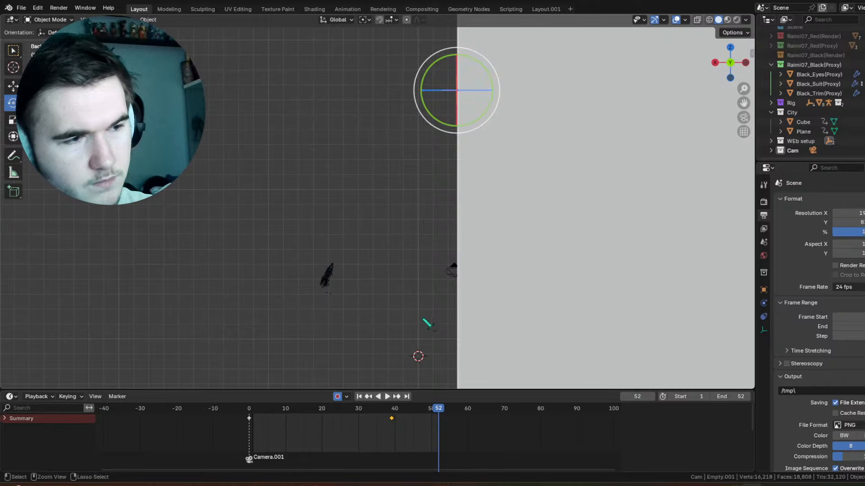
{"action": "middle_click_drag", "start_coordinate": [394, 261], "coordinate": [519, 236], "text": "alt"}
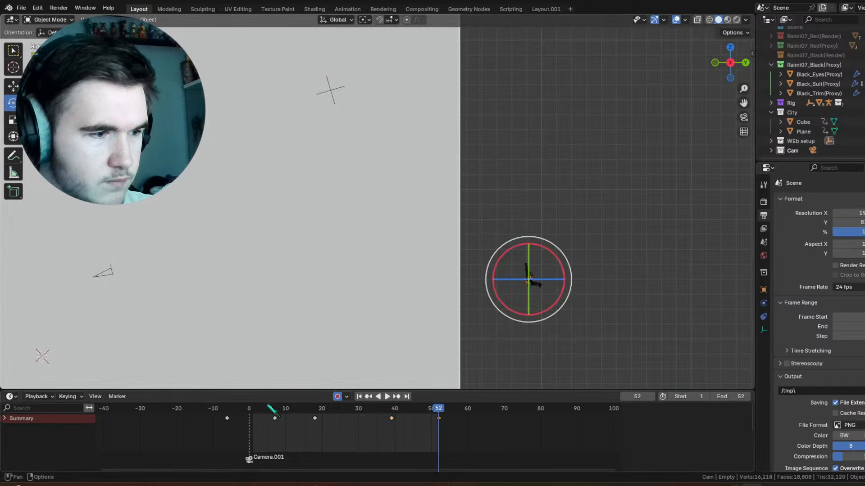
{"action": "left_click_drag", "start_coordinate": [268, 412], "coordinate": [315, 432]}
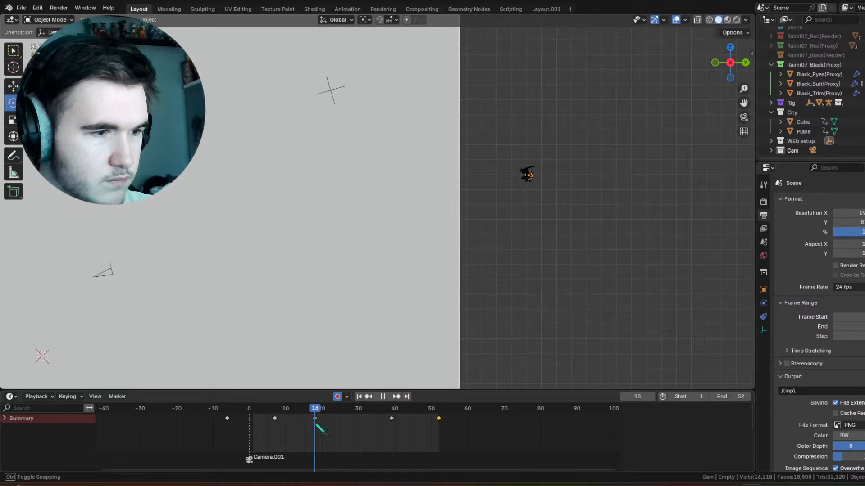
{"action": "key", "text": "g"}
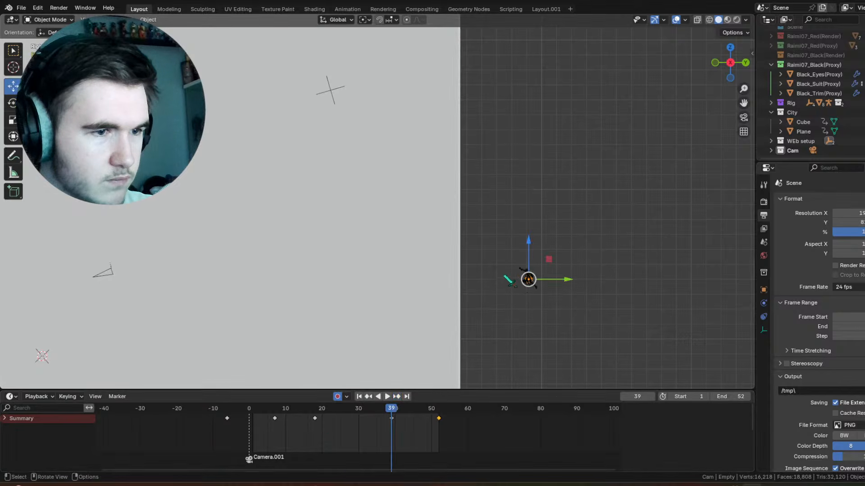
{"action": "left_click_drag", "start_coordinate": [559, 282], "coordinate": [405, 287]}
{"action": "key", "text": "ctrl+z"}
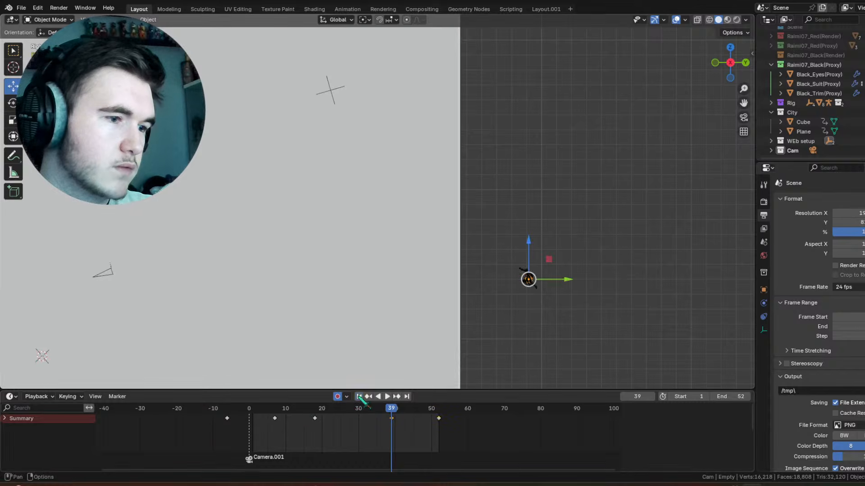
Step: Move the character's empty about 8.79 m along Y at frame -6, and along negative Y past the building's edge at frame 39
{"action": "left_click", "coordinate": [359, 397]}
{"action": "left_click_drag", "start_coordinate": [265, 408], "coordinate": [228, 409]}
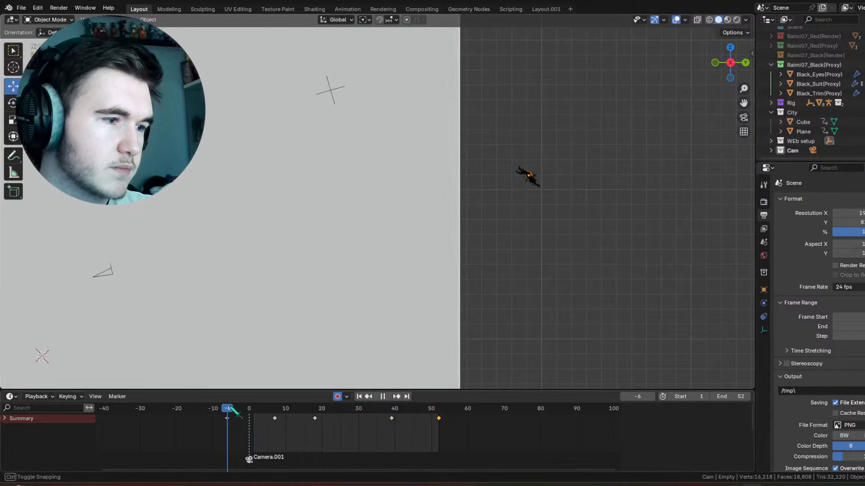
{"action": "left_click_drag", "start_coordinate": [550, 188], "coordinate": [682, 188]}
{"action": "key", "text": "space"}
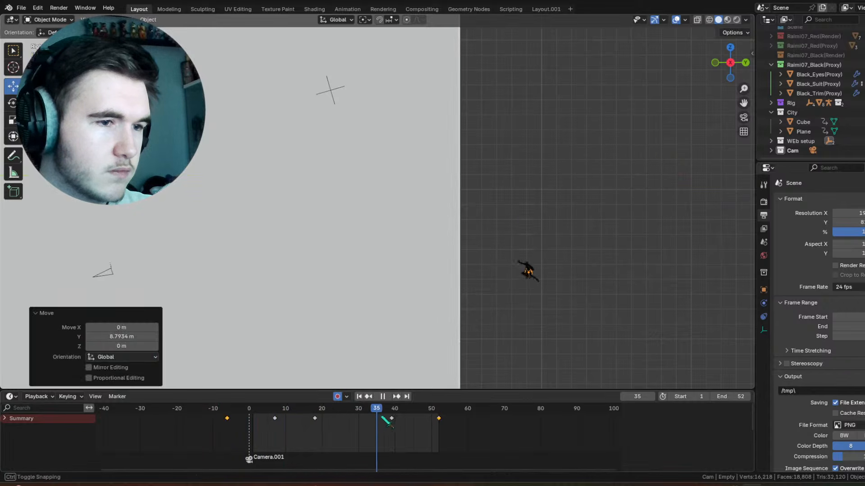
{"action": "key", "text": "space"}
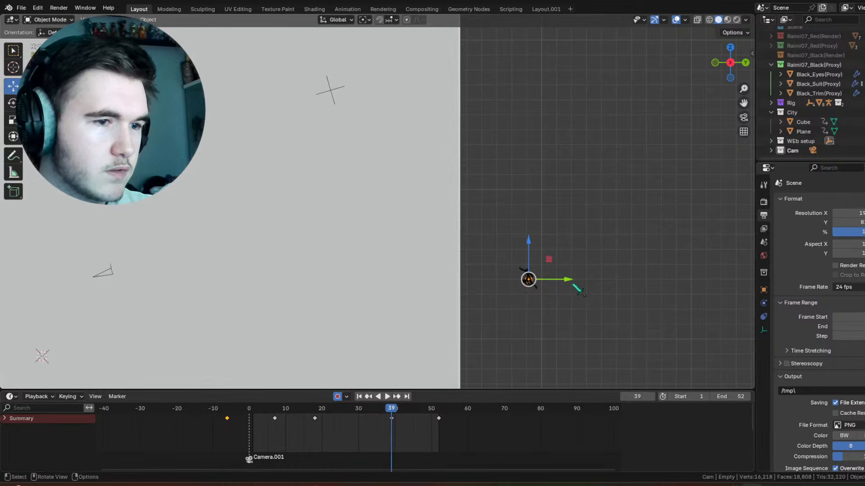
{"action": "left_click_drag", "start_coordinate": [566, 282], "coordinate": [479, 294]}
Step: Try adjusting the height of the character's empty along Z at frames 26 and 7 and before frame 18
{"action": "left_click_drag", "start_coordinate": [305, 408], "coordinate": [344, 409]}
{"action": "left_click_drag", "start_coordinate": [477, 222], "coordinate": [474, 197]}
{"action": "left_click_drag", "start_coordinate": [319, 409], "coordinate": [361, 420]}
{"action": "key", "text": "Down"}
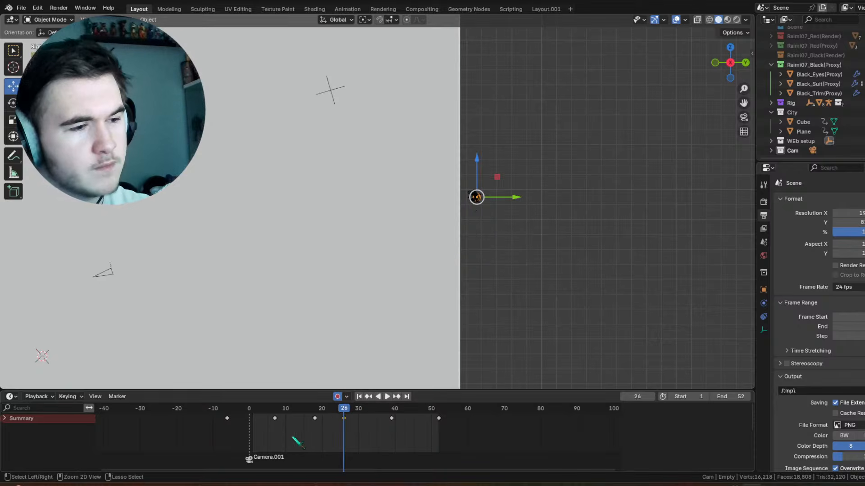
{"action": "mouse_move", "coordinate": [261, 408]}
{"action": "left_mouse_down"}
{"action": "mouse_move", "coordinate": [251, 411]}
{"action": "mouse_move", "coordinate": [306, 418]}
{"action": "mouse_move", "coordinate": [274, 417]}
{"action": "left_mouse_up"}
{"action": "left_click_drag", "start_coordinate": [609, 115], "coordinate": [608, 92]}
{"action": "left_click_drag", "start_coordinate": [274, 408], "coordinate": [296, 436]}
{"action": "left_click_drag", "start_coordinate": [566, 108], "coordinate": [564, 129]}
{"action": "left_click_drag", "start_coordinate": [280, 410], "coordinate": [315, 414]}
{"action": "right_click", "coordinate": [303, 419]}
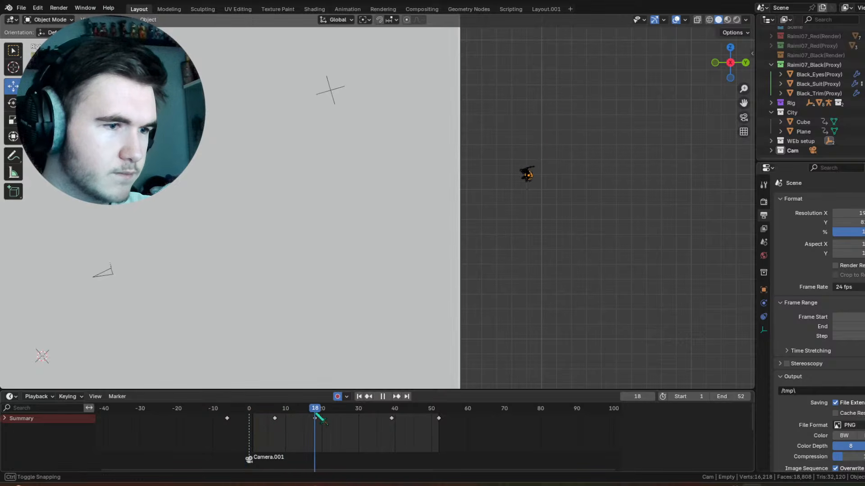
Step: At frame 18, move the character's empty about 2.26 m along Y
{"action": "left_click_drag", "start_coordinate": [554, 179], "coordinate": [589, 179]}
{"action": "left_click_drag", "start_coordinate": [277, 415], "coordinate": [282, 414]}
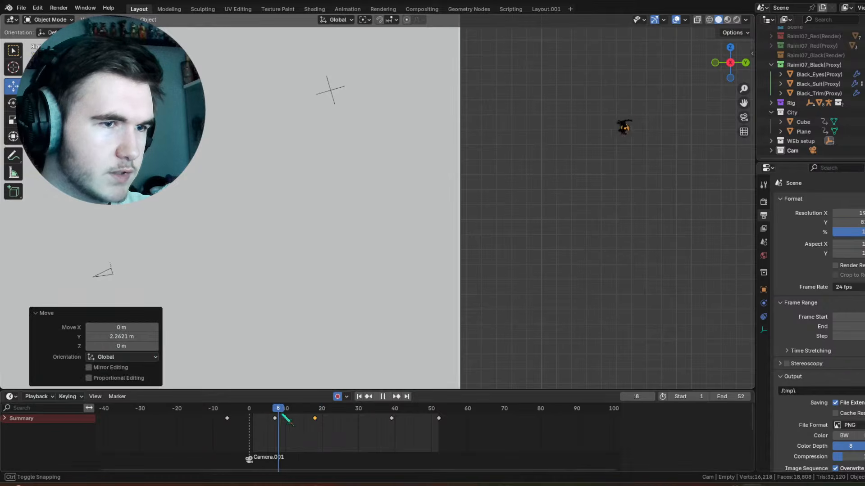
{"action": "key", "text": "space"}
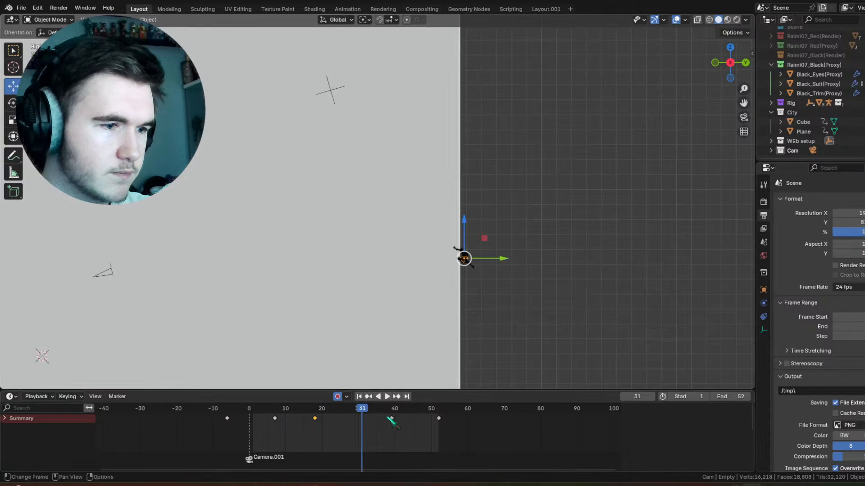
Step: Shift the empty's frame 39 keyframe to frame 31 and move the empty there about 5.35 m along Y
{"action": "left_click", "coordinate": [391, 419]}
{"action": "key", "text": "g"}
{"action": "left_click", "coordinate": [353, 422]}
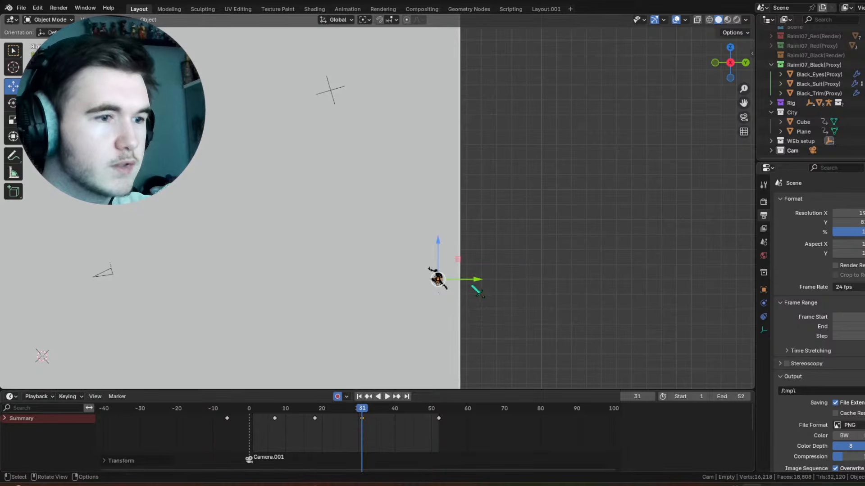
{"action": "left_click_drag", "start_coordinate": [474, 280], "coordinate": [554, 284]}
Step: Shift the empty's frame 31 keyframe to frame 41
{"action": "left_click_drag", "start_coordinate": [321, 414], "coordinate": [302, 427]}
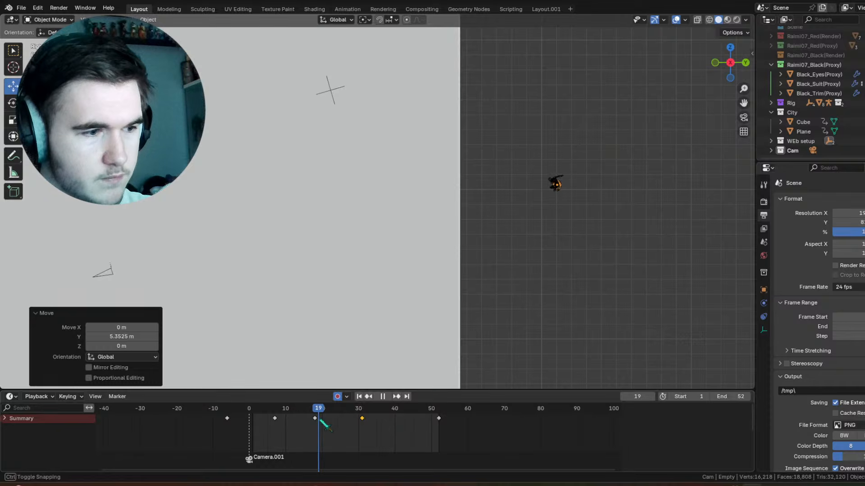
{"action": "key", "text": "space"}
{"action": "key", "text": "g"}
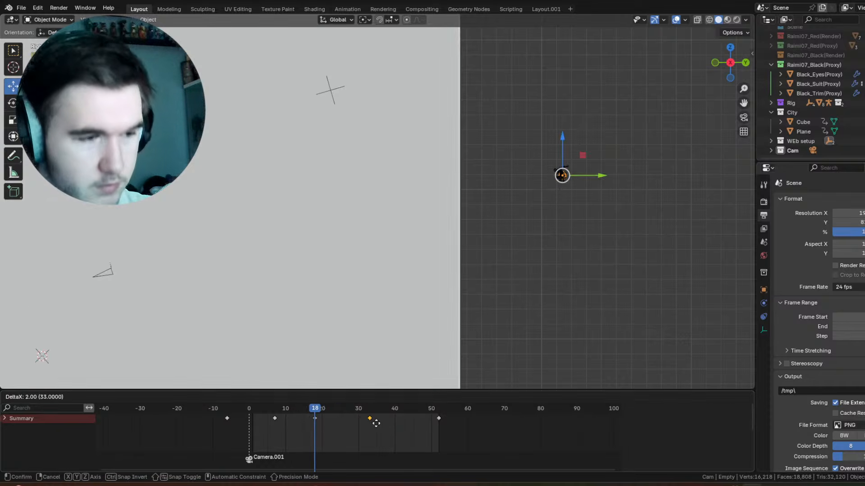
{"action": "left_click", "coordinate": [341, 420]}
{"action": "key", "text": "space"}
Step: Shift the empty's frame 41 keyframe to frame 33 and play back the swing
{"action": "left_click_drag", "start_coordinate": [351, 422], "coordinate": [374, 427]}
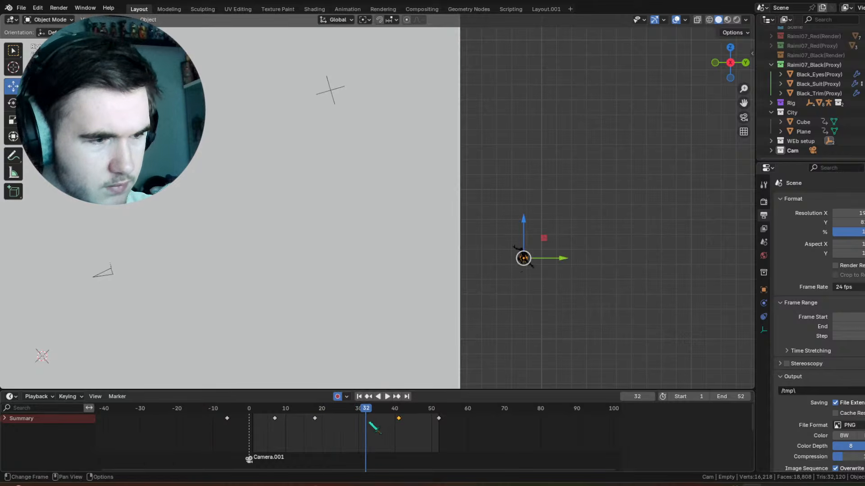
{"action": "key", "text": "g"}
{"action": "left_click", "coordinate": [341, 425]}
{"action": "key", "text": "space"}
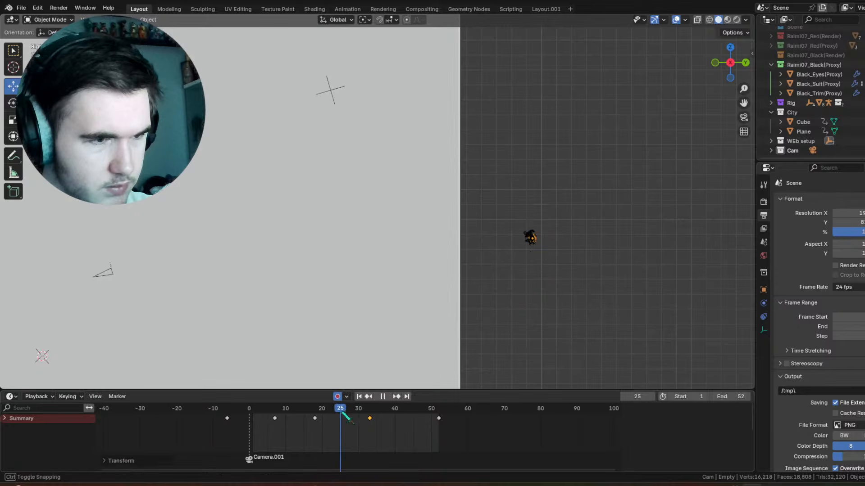
{"action": "left_click_drag", "start_coordinate": [356, 425], "coordinate": [255, 425]}
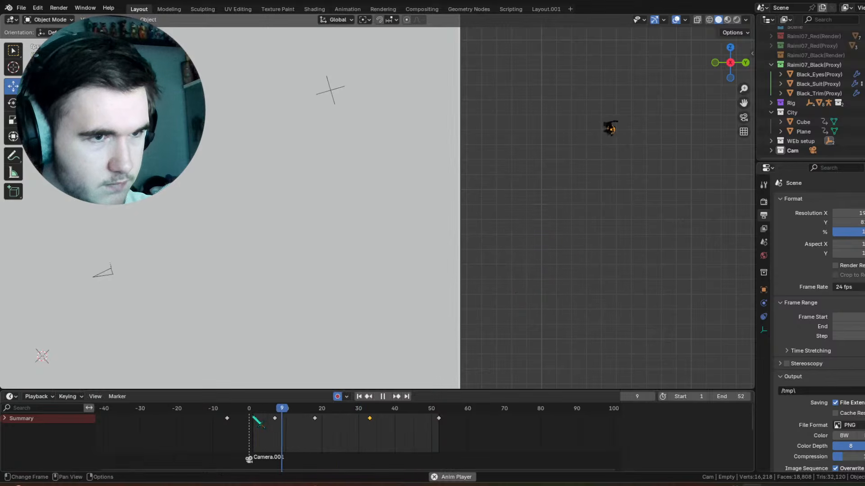
{"action": "key", "text": "space"}
Step: At frame 52, lower the character's empty along Z and play back the end of the swing
{"action": "left_click_drag", "start_coordinate": [378, 411], "coordinate": [441, 412]}
{"action": "key", "text": "space"}
{"action": "key", "text": "g"}
{"action": "key", "text": "z"}
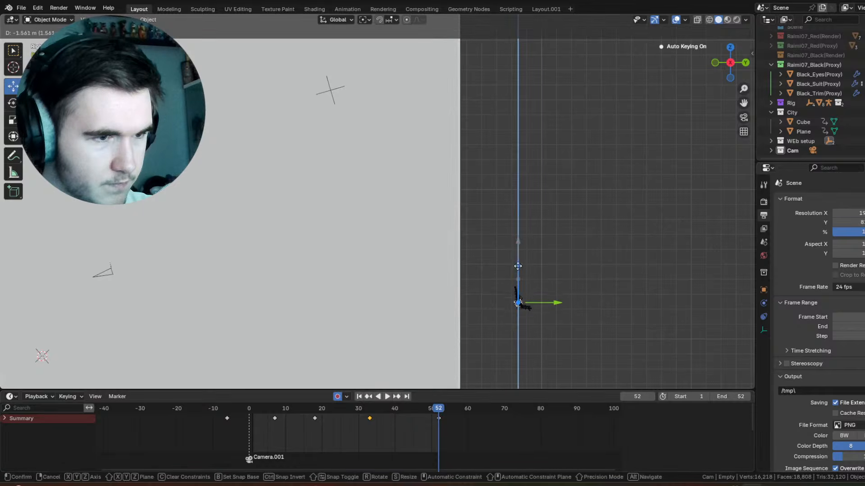
{"action": "left_click", "coordinate": [386, 389]}
{"action": "left_click_drag", "start_coordinate": [353, 409], "coordinate": [338, 411]}
{"action": "key", "text": "space"}
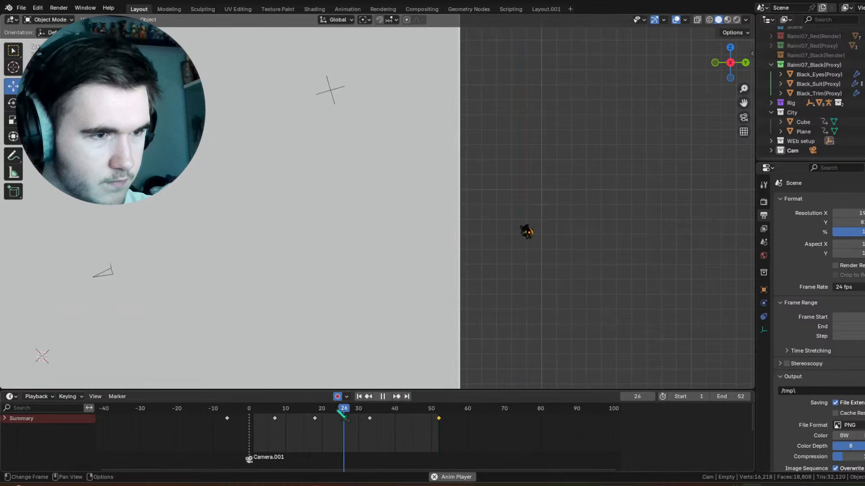
{"action": "key", "text": "space"}
Step: Select the second empty over the building, rotate it in the right view at frame 58, and play back the motion
{"action": "left_click", "coordinate": [337, 93]}
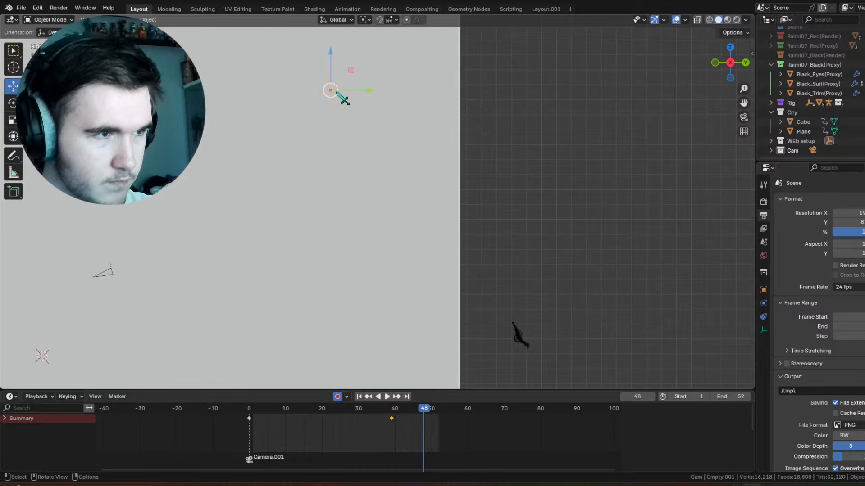
{"action": "left_click_drag", "start_coordinate": [359, 411], "coordinate": [461, 406]}
{"action": "key", "text": "r"}
{"action": "left_click_drag", "start_coordinate": [360, 100], "coordinate": [361, 118]}
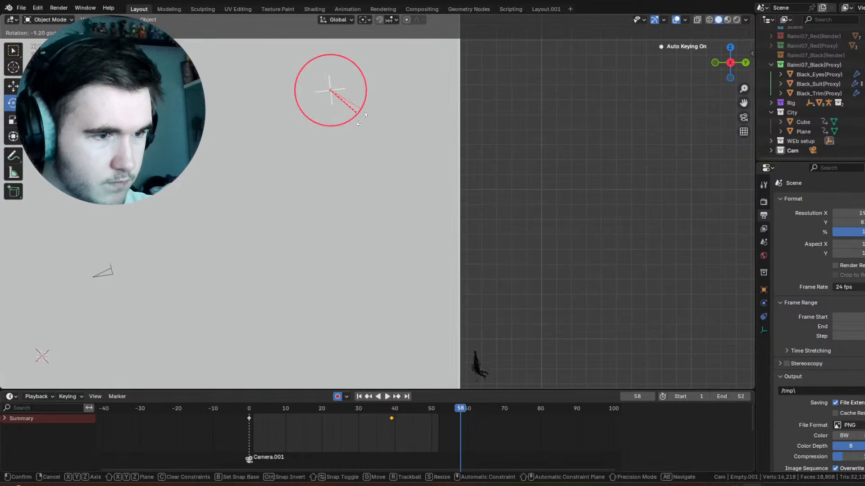
{"action": "left_click_drag", "start_coordinate": [351, 163], "coordinate": [350, 162]}
{"action": "middle_click_drag", "start_coordinate": [392, 141], "coordinate": [426, 234]}
{"action": "key", "text": "space"}
{"action": "left_click_drag", "start_coordinate": [397, 413], "coordinate": [347, 412]}
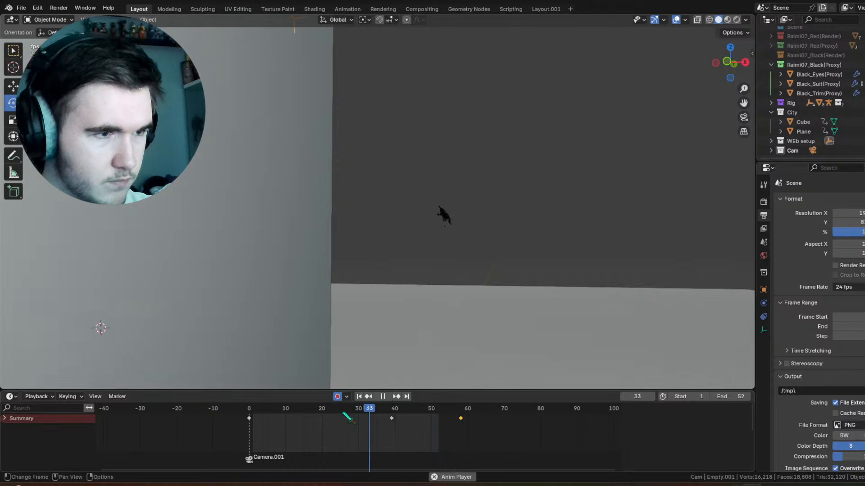
{"action": "key", "text": "space"}
Step: Shift the second empty's frame 39 keyframe to frame 34 and review the swing
{"action": "left_click", "coordinate": [392, 419]}
{"action": "key", "text": "g"}
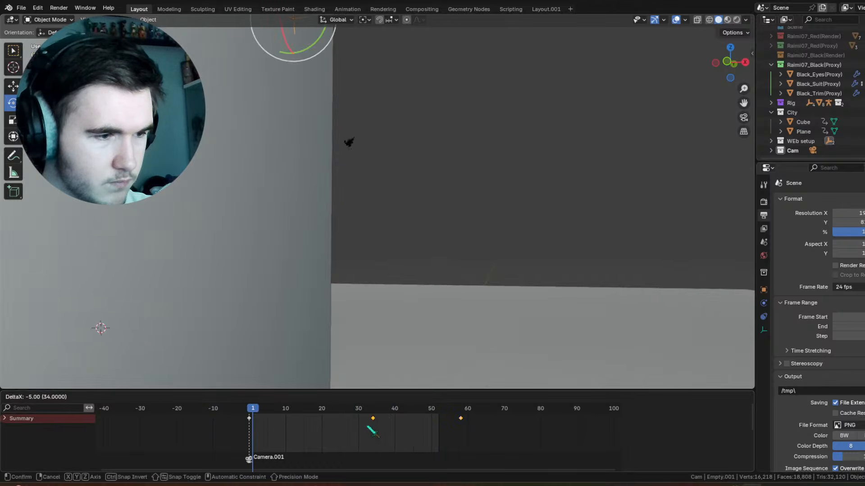
{"action": "left_click", "coordinate": [367, 424]}
{"action": "left_click_drag", "start_coordinate": [364, 412], "coordinate": [341, 417]}
{"action": "key", "text": "space"}
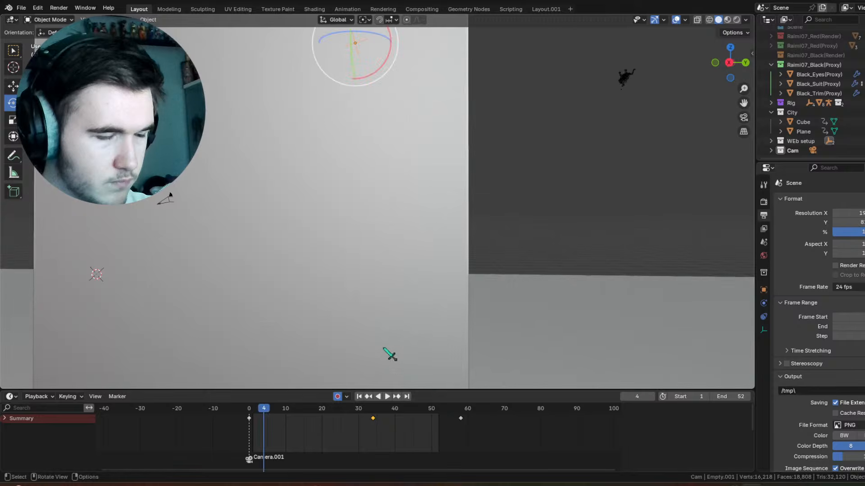
{"action": "left_click_drag", "start_coordinate": [387, 411], "coordinate": [358, 417]}
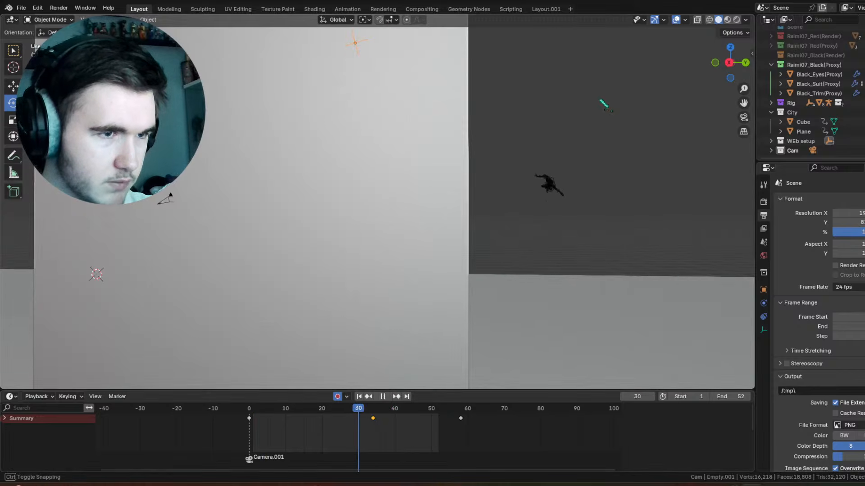
Step: Select the character's empty and shift its frame 33 keyframe to frame 31
{"action": "left_click", "coordinate": [549, 184]}
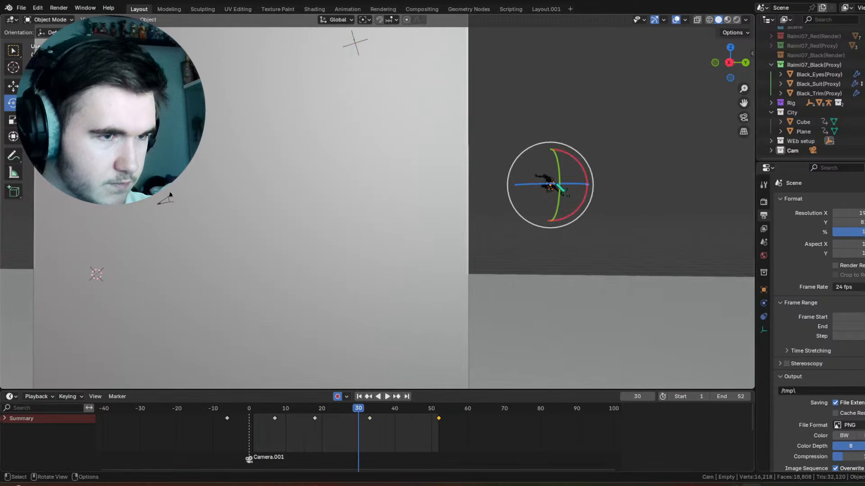
{"action": "mouse_move", "coordinate": [370, 418]}
{"action": "left_mouse_down"}
{"action": "mouse_move", "coordinate": [355, 422]}
{"action": "mouse_move", "coordinate": [365, 423]}
{"action": "left_mouse_up"}
{"action": "key", "text": "space"}
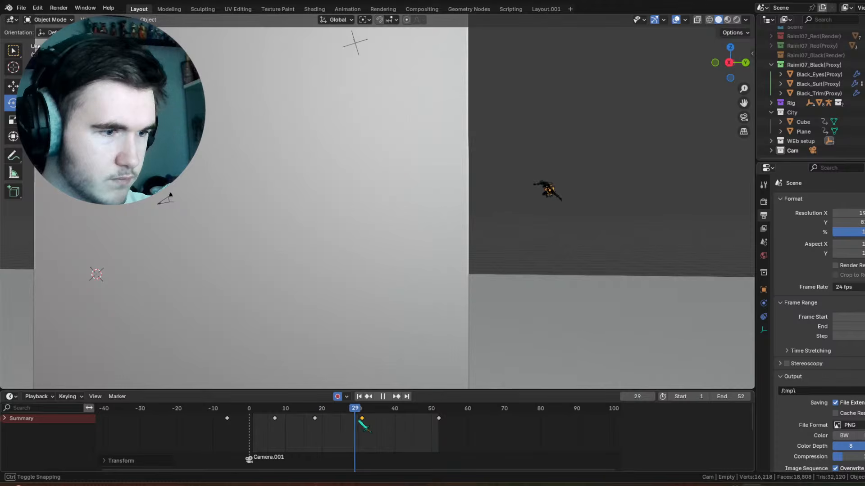
{"action": "key", "text": "space"}
Step: Try moving the character's empty along negative Y to the building's edge at frame 31
{"action": "key", "text": "KP_3"}
{"action": "key", "text": "g"}
{"action": "left_click_drag", "start_coordinate": [564, 210], "coordinate": [500, 216]}
{"action": "left_click_drag", "start_coordinate": [308, 410], "coordinate": [337, 419]}
{"action": "key", "text": "Up"}
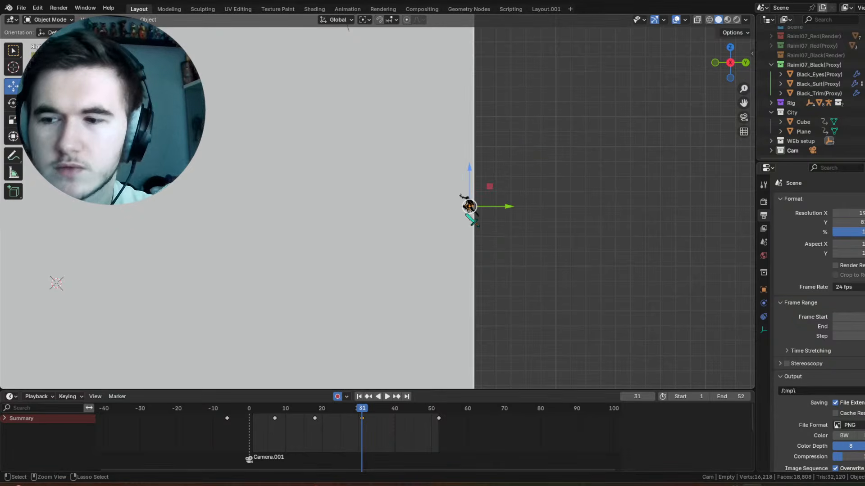
{"action": "key", "text": "ctrl+z"}
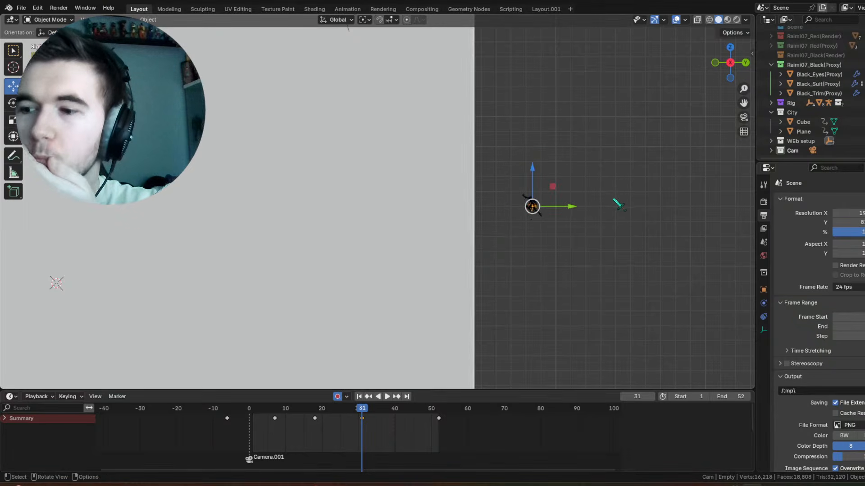
Step: At frame -6, move the character's empty about 4.73 m along Y and review the motion up to frame 18
{"action": "scroll", "coordinate": [614, 199], "scroll_direction": "down", "scroll_amount": 3}
{"action": "left_click", "coordinate": [255, 410]}
{"action": "key", "text": "space"}
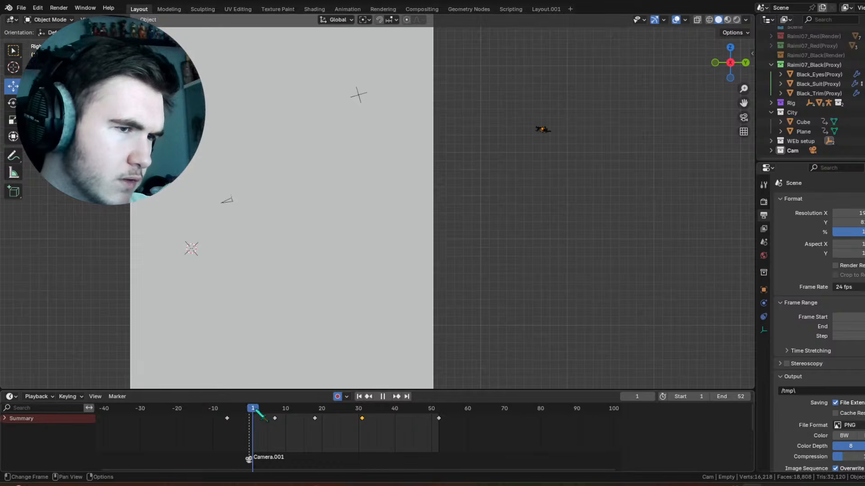
{"action": "left_click_drag", "start_coordinate": [256, 410], "coordinate": [225, 413]}
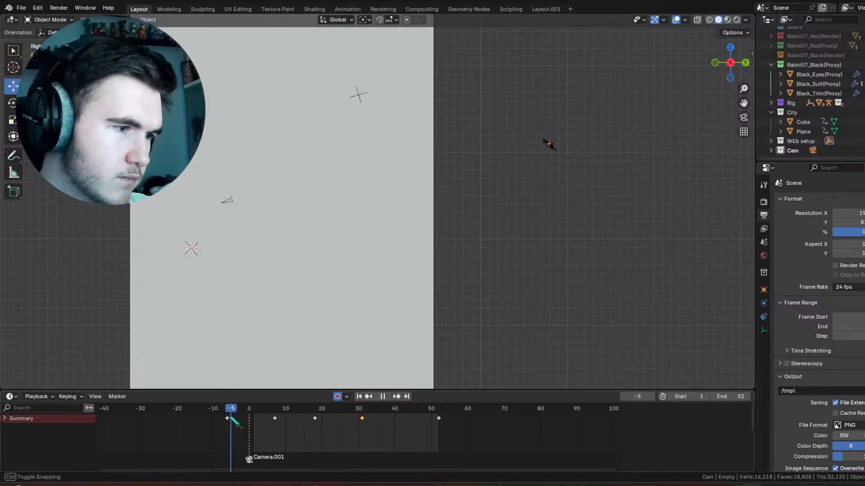
{"action": "left_click_drag", "start_coordinate": [573, 147], "coordinate": [614, 153]}
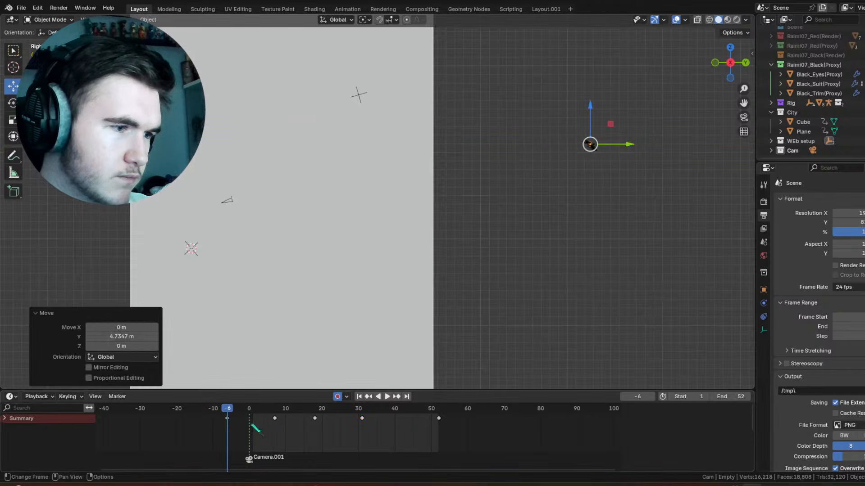
{"action": "left_click_drag", "start_coordinate": [235, 407], "coordinate": [367, 427]}
{"action": "key", "text": "Down"}
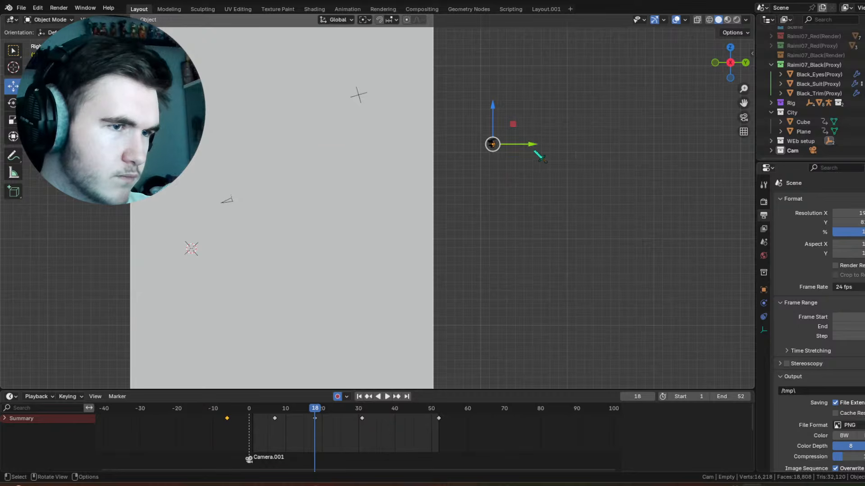
Step: Move the character's empty along Y at frames 18, 7 and -6, by about 3.47 m at frame 7 and 6.61 m at frame -6
{"action": "left_click_drag", "start_coordinate": [536, 153], "coordinate": [574, 147]}
{"action": "left_click", "coordinate": [370, 396]}
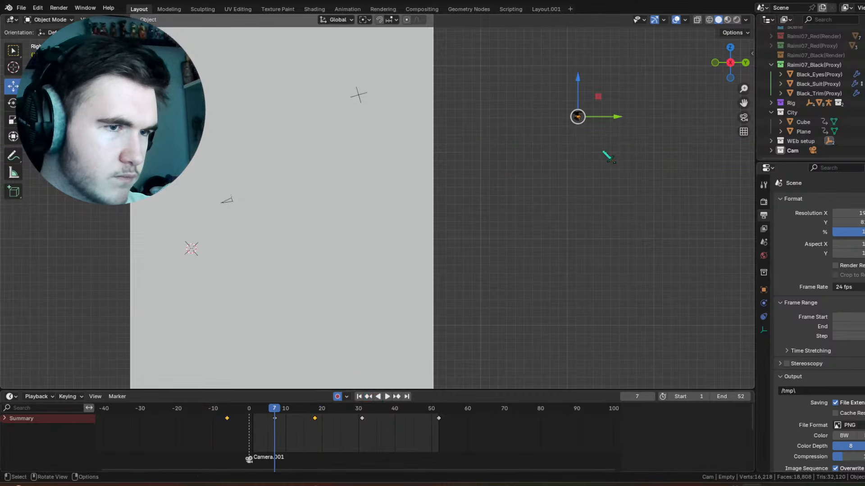
{"action": "left_click_drag", "start_coordinate": [621, 119], "coordinate": [651, 118]}
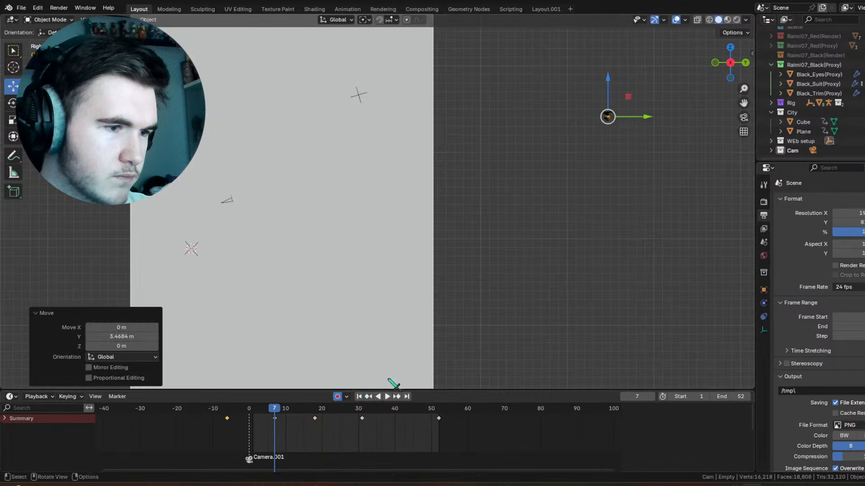
{"action": "left_click", "coordinate": [369, 397]}
{"action": "left_click_drag", "start_coordinate": [619, 144], "coordinate": [675, 145]}
{"action": "left_click_drag", "start_coordinate": [227, 408], "coordinate": [383, 424]}
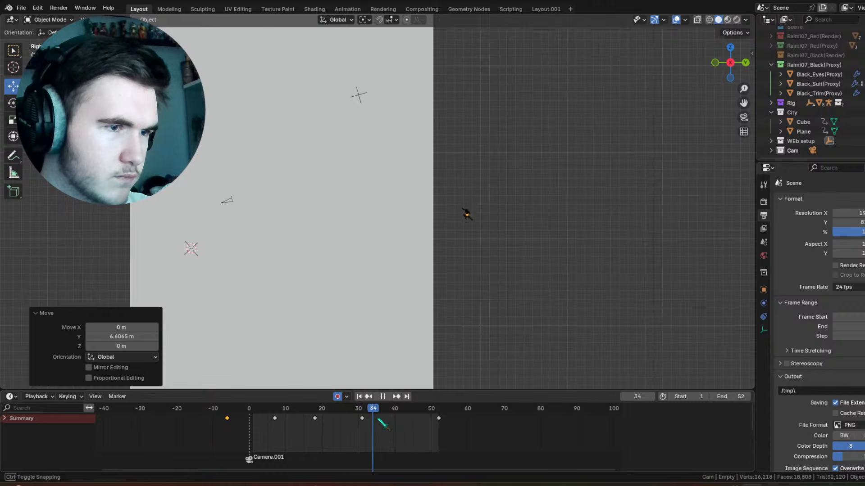
Step: At frame 31, move the character's empty away from the building along Y, and bring it back about 2.97 m
{"action": "left_click_drag", "start_coordinate": [510, 207], "coordinate": [556, 207]}
{"action": "mouse_move", "coordinate": [362, 411]}
{"action": "left_mouse_down"}
{"action": "mouse_move", "coordinate": [322, 428]}
{"action": "mouse_move", "coordinate": [280, 430]}
{"action": "mouse_move", "coordinate": [363, 428]}
{"action": "left_mouse_up"}
{"action": "left_click_drag", "start_coordinate": [544, 205], "coordinate": [517, 205]}
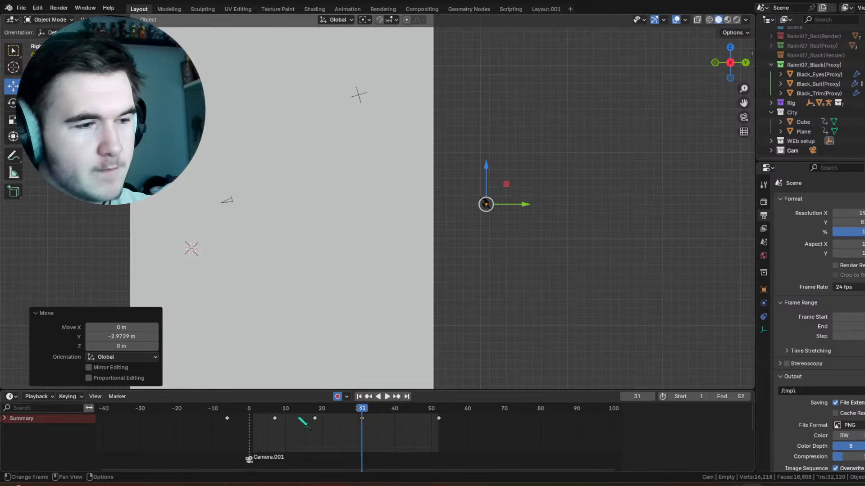
Step: Shift the character's empty's frame 18 keyframe to frame 24 and its frame 31 keyframe to frame 38, reviewing the motion
{"action": "left_click_drag", "start_coordinate": [303, 419], "coordinate": [337, 419]}
{"action": "key", "text": "space"}
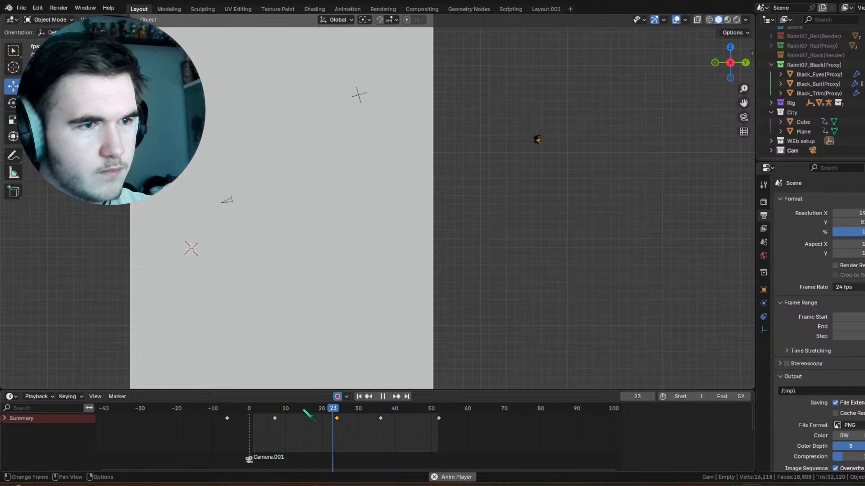
{"action": "key", "text": "space"}
{"action": "left_click_drag", "start_coordinate": [327, 407], "coordinate": [389, 418]}
{"action": "left_click_drag", "start_coordinate": [391, 410], "coordinate": [359, 412]}
{"action": "key", "text": "space"}
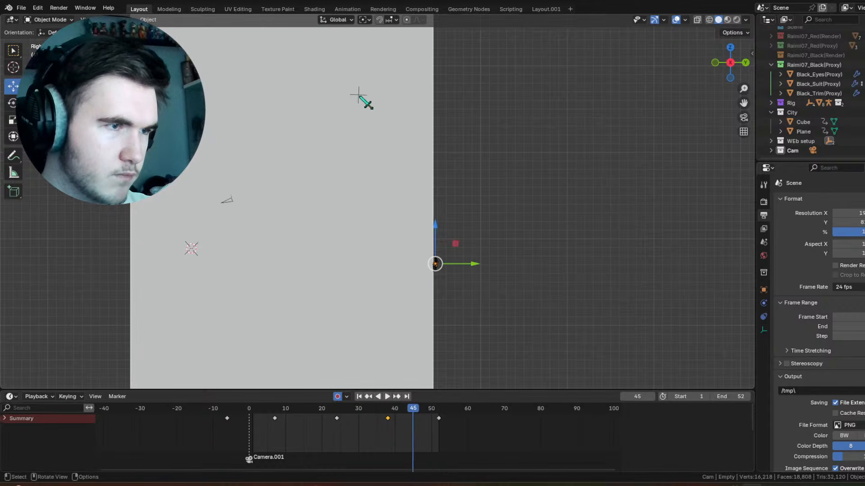
Step: Select the second empty, set its middle keyframe at frame 35 and replay the swing
{"action": "left_click", "coordinate": [360, 96]}
{"action": "key", "text": "space"}
{"action": "mouse_move", "coordinate": [391, 411]}
{"action": "left_mouse_down"}
{"action": "mouse_move", "coordinate": [361, 411]}
{"action": "mouse_move", "coordinate": [388, 419]}
{"action": "mouse_move", "coordinate": [374, 409]}
{"action": "left_mouse_up"}
{"action": "key", "text": "space"}
{"action": "left_click", "coordinate": [365, 407]}
{"action": "key", "text": "space"}
{"action": "key", "text": "space"}
{"action": "left_click", "coordinate": [367, 409]}
{"action": "key", "text": "space"}
{"action": "left_click_drag", "start_coordinate": [310, 412], "coordinate": [305, 412]}
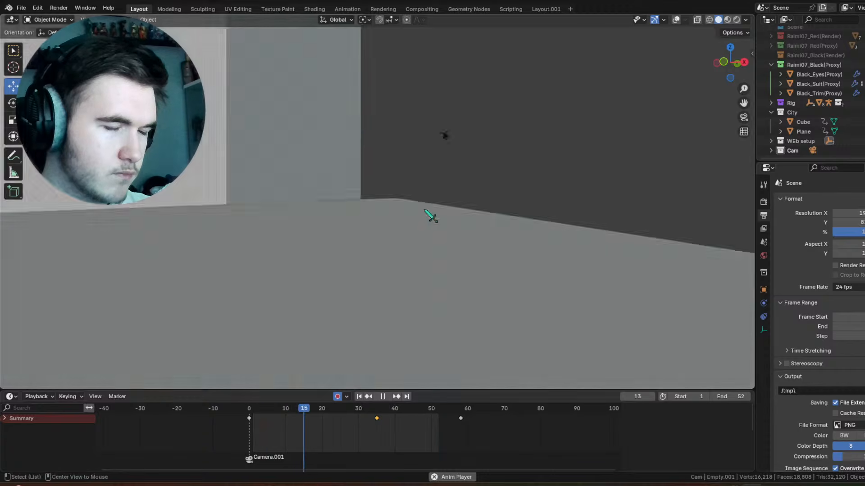
Step: Show the viewport overlays and select the character's empty at frame 52 in the top view
{"action": "key", "text": "space"}
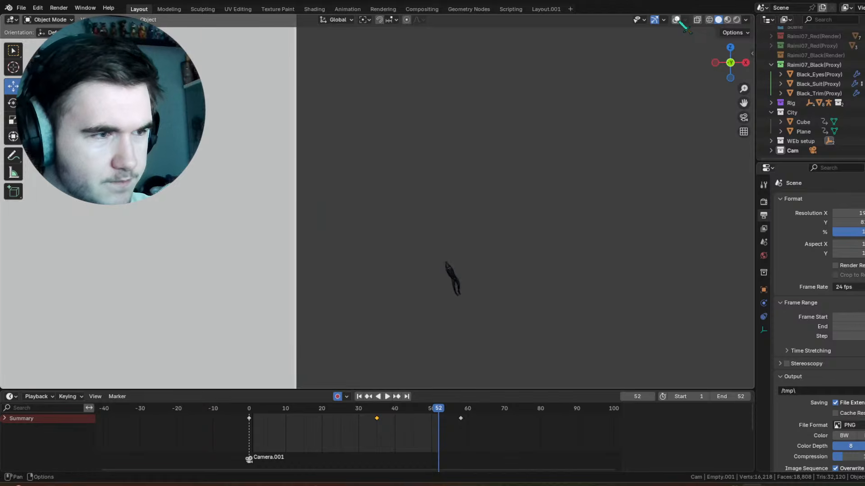
{"action": "left_click", "coordinate": [677, 20]}
{"action": "middle_click_drag", "start_coordinate": [511, 288], "coordinate": [457, 220], "text": "shift"}
{"action": "scroll", "coordinate": [464, 225], "scroll_direction": "up", "scroll_amount": 9}
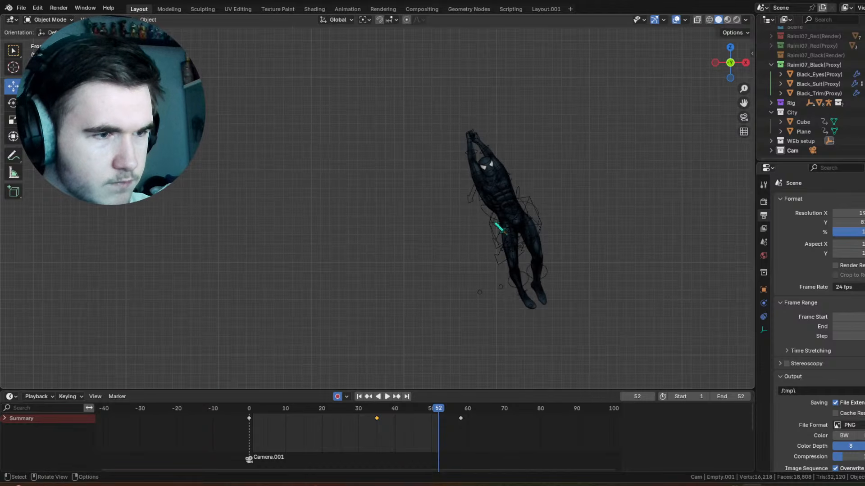
{"action": "left_click", "coordinate": [531, 208]}
{"action": "key", "text": "KP_7"}
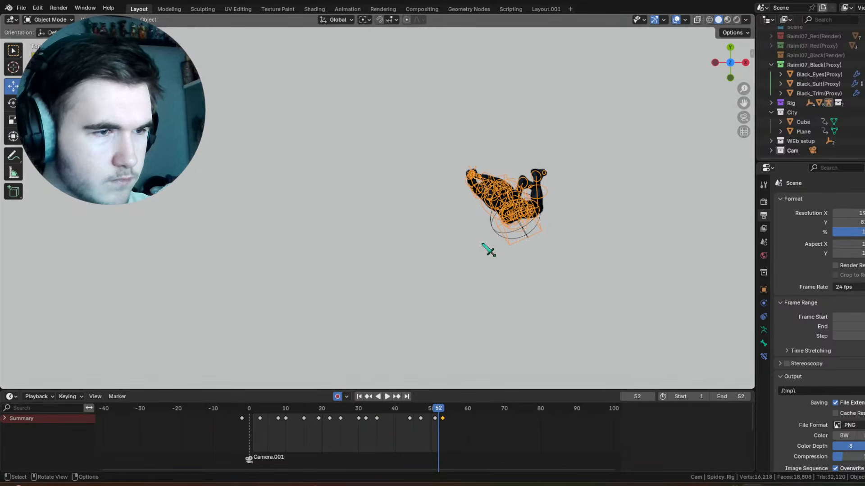
{"action": "left_click", "coordinate": [532, 231]}
Step: Review the character's sideways path past the building from above, up to frame 36
{"action": "scroll", "coordinate": [531, 231], "scroll_direction": "down", "scroll_amount": 12}
{"action": "middle_click_drag", "start_coordinate": [410, 159], "coordinate": [434, 229], "text": "shift"}
{"action": "left_click_drag", "start_coordinate": [427, 413], "coordinate": [390, 418]}
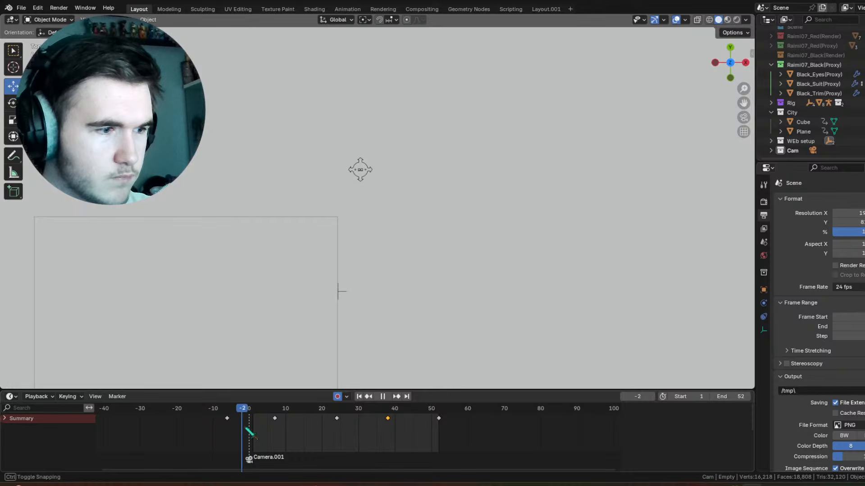
{"action": "scroll", "coordinate": [362, 184], "scroll_direction": "down", "scroll_amount": 4}
{"action": "middle_click_drag", "start_coordinate": [362, 184], "coordinate": [373, 209], "text": "shift"}
{"action": "key", "text": "space"}
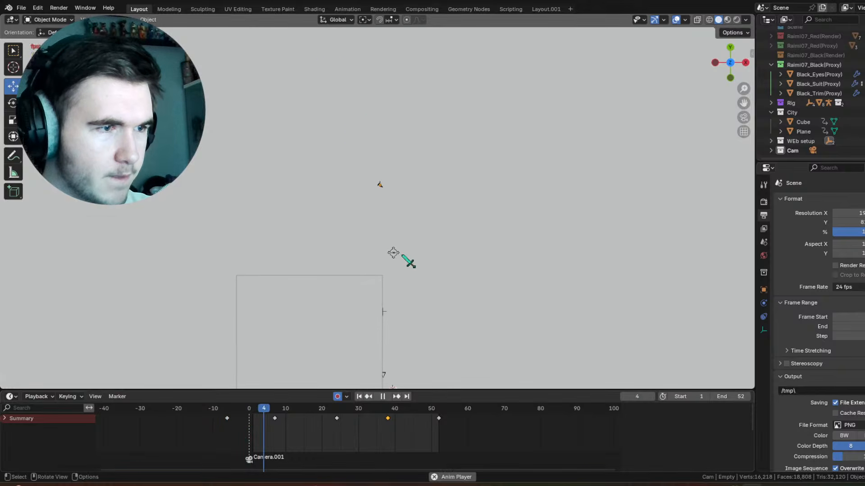
{"action": "key", "text": "space"}
{"action": "scroll", "coordinate": [411, 368], "scroll_direction": "up", "scroll_amount": 2}
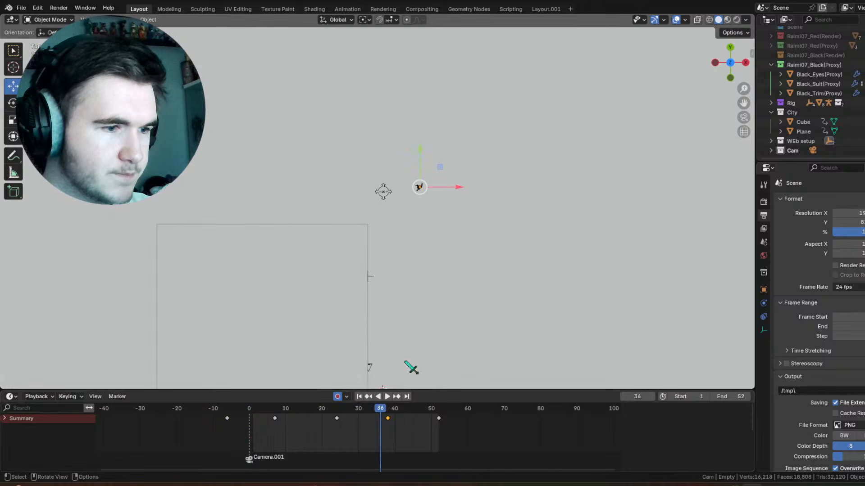
Step: At frame 24, move the character's empty about 2.77 m along X
{"action": "left_click", "coordinate": [398, 397]}
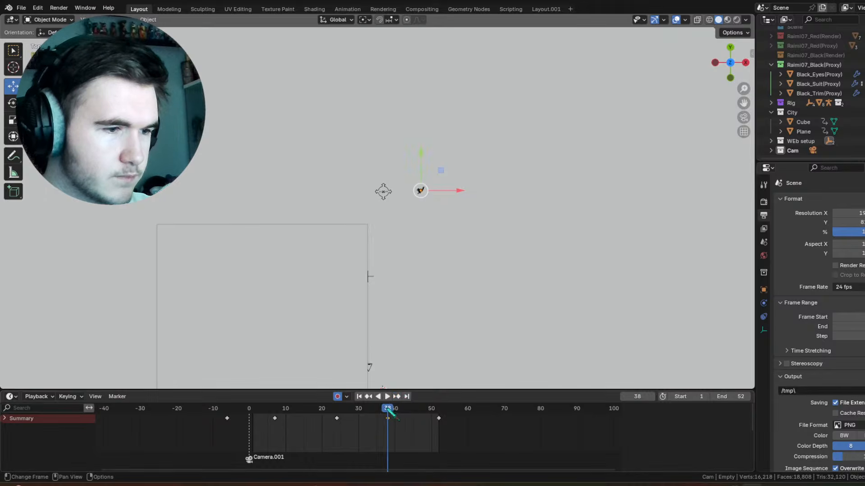
{"action": "left_click_drag", "start_coordinate": [390, 414], "coordinate": [339, 417]}
{"action": "left_click_drag", "start_coordinate": [270, 412], "coordinate": [340, 411]}
{"action": "key", "text": "g"}
{"action": "key", "text": "x"}
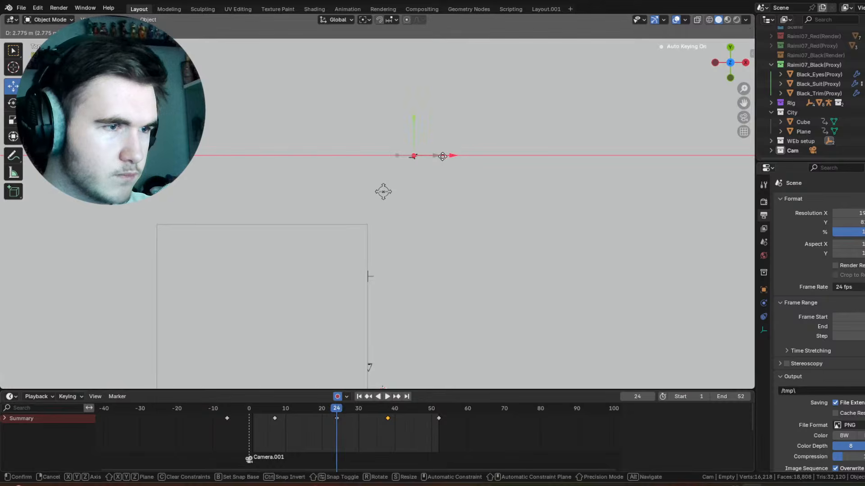
{"action": "left_click", "coordinate": [448, 165]}
Step: At frame 38, move the character's empty about 2.70 m along X
{"action": "key", "text": "space"}
{"action": "key", "text": "space"}
{"action": "key", "text": "g"}
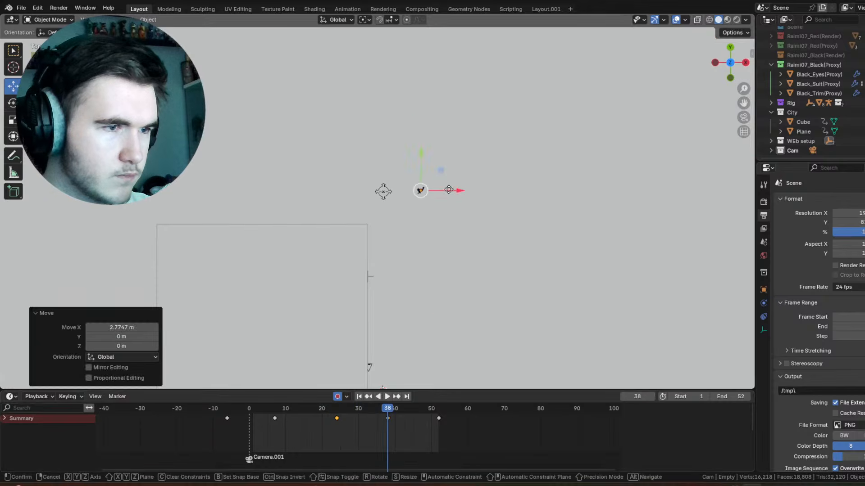
{"action": "key", "text": "x"}
{"action": "left_click", "coordinate": [420, 377]}
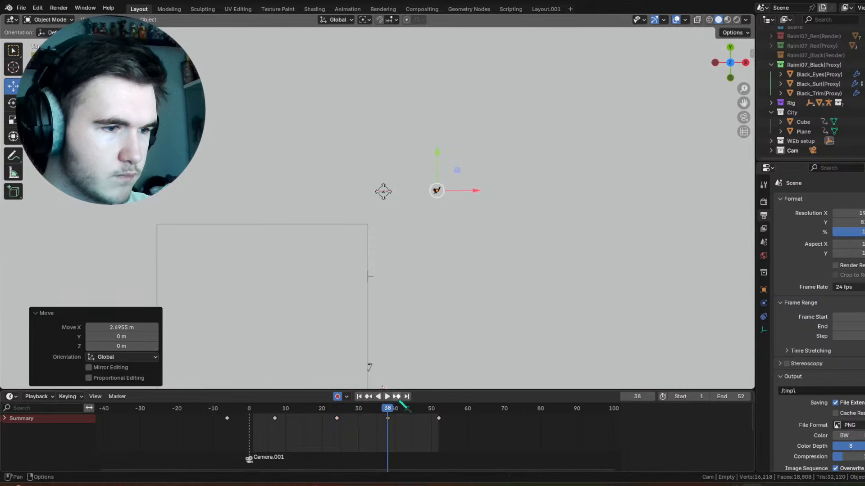
Step: Select the second empty and rotate it about -16.7° around the Y axis at frame 58
{"action": "left_click", "coordinate": [396, 397]}
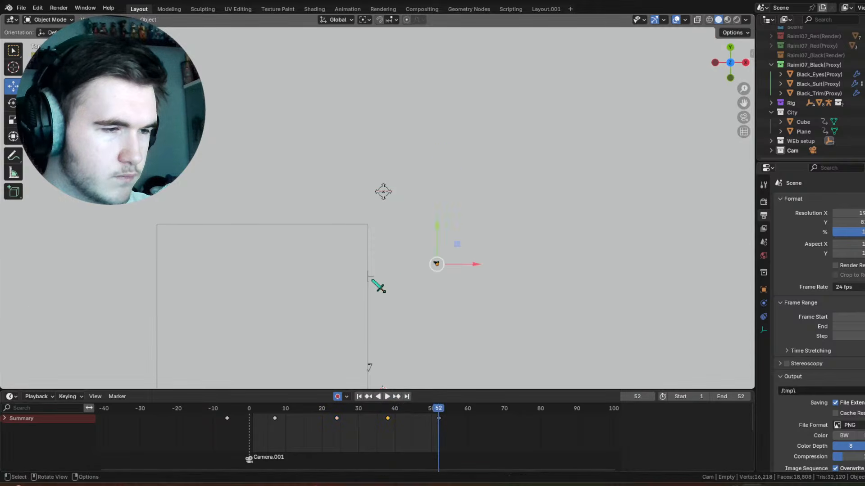
{"action": "left_click", "coordinate": [373, 280]}
{"action": "key", "text": "r"}
{"action": "left_click", "coordinate": [397, 397]}
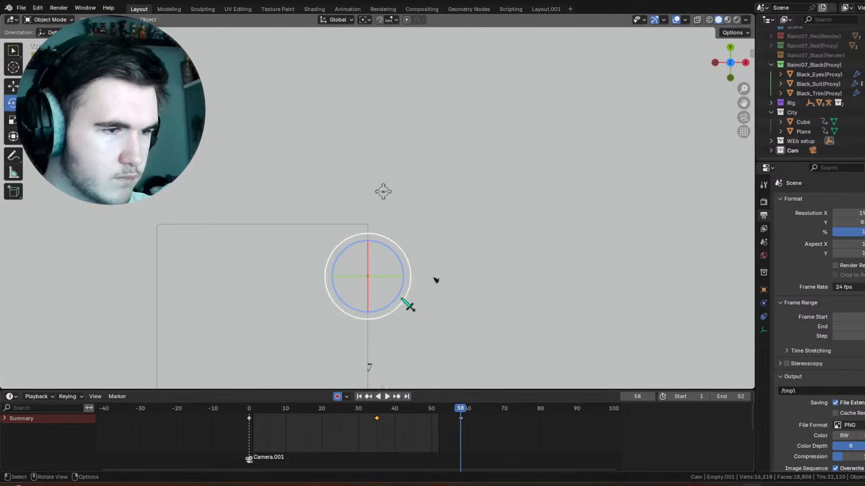
{"action": "left_click_drag", "start_coordinate": [404, 285], "coordinate": [397, 276]}
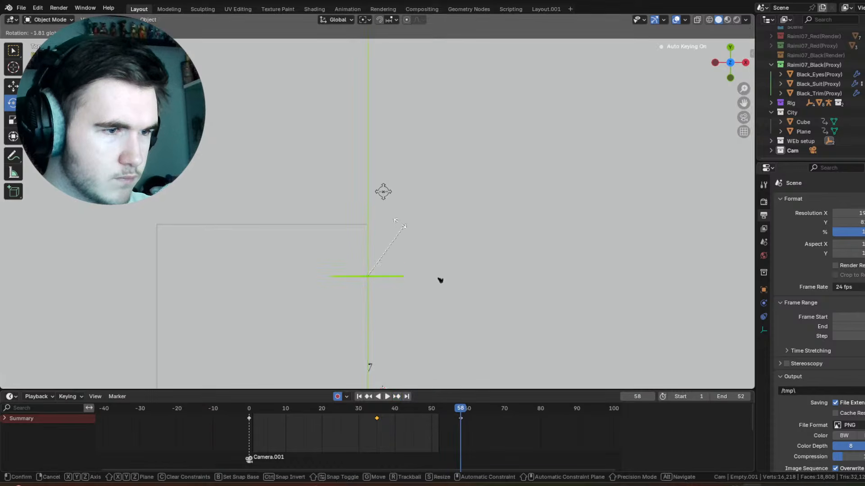
{"action": "left_click_drag", "start_coordinate": [235, 156], "coordinate": [236, 155]}
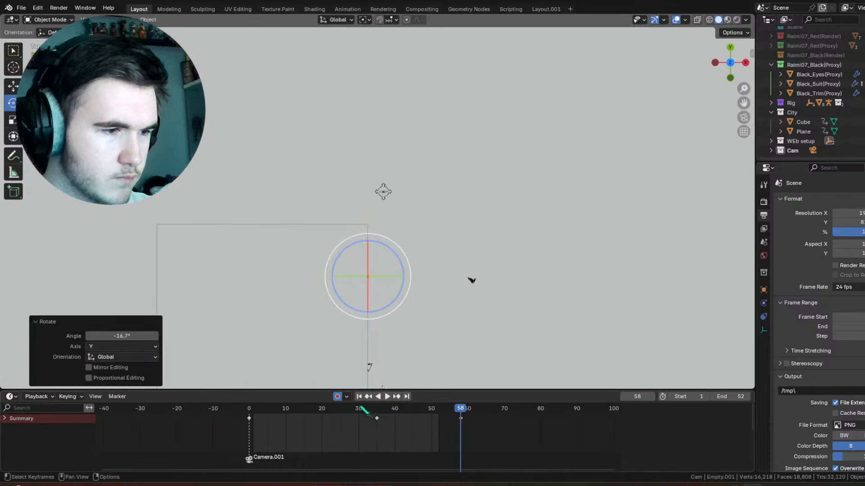
Step: Shift the second empty's frame 58 keyframe to frame 67 and replay the swing
{"action": "left_click_drag", "start_coordinate": [363, 408], "coordinate": [449, 408]}
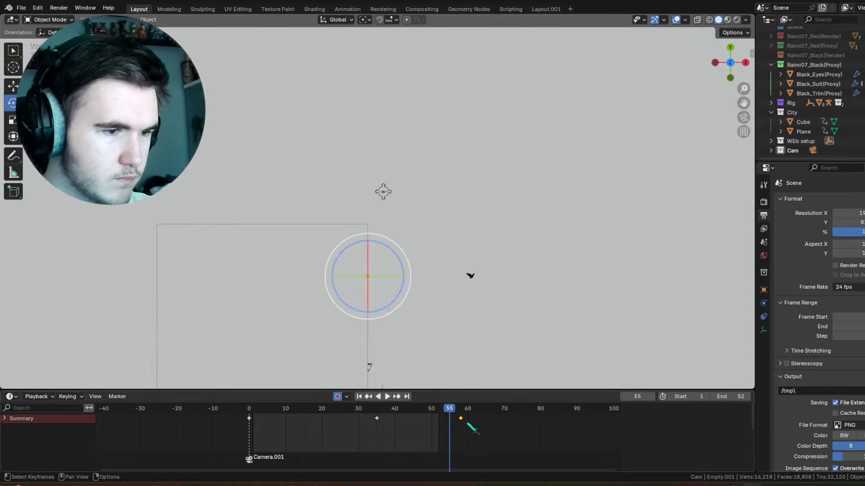
{"action": "key", "text": "space"}
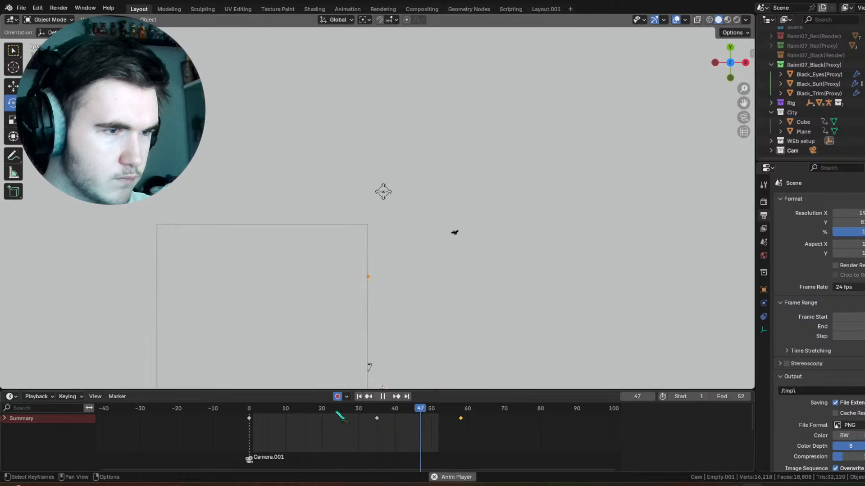
{"action": "key", "text": "space"}
{"action": "left_click_drag", "start_coordinate": [383, 408], "coordinate": [420, 408]}
{"action": "key", "text": "space"}
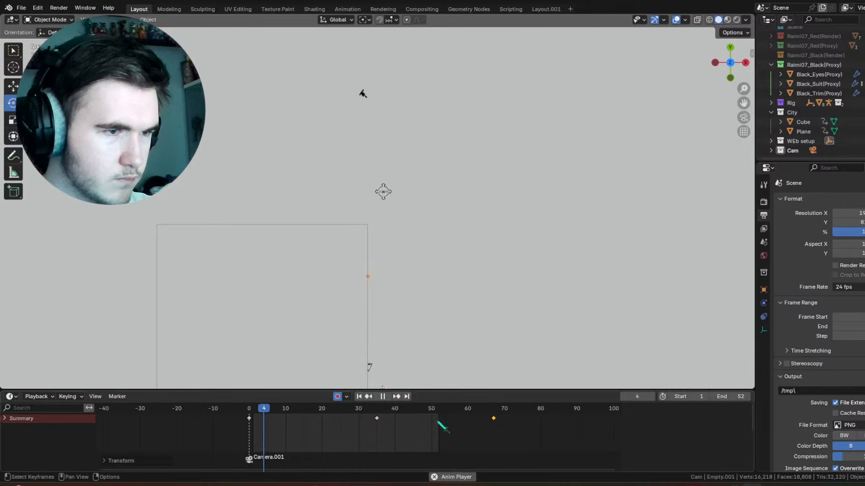
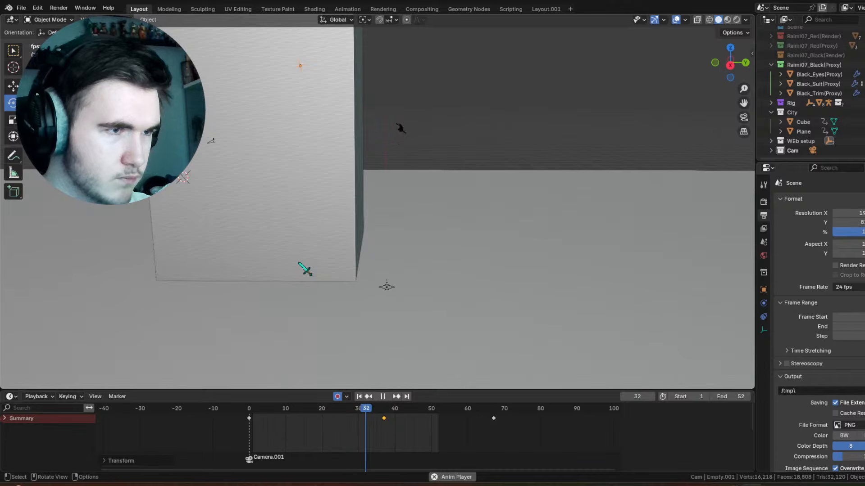
Step: Move the selected keyframe of the swing pivot empty to frame 32 and play back the animation
{"action": "key", "text": "space"}
{"action": "middle_click_drag", "start_coordinate": [318, 251], "coordinate": [366, 261], "text": "shift"}
{"action": "scroll", "coordinate": [367, 261], "scroll_direction": "up", "scroll_amount": 1}
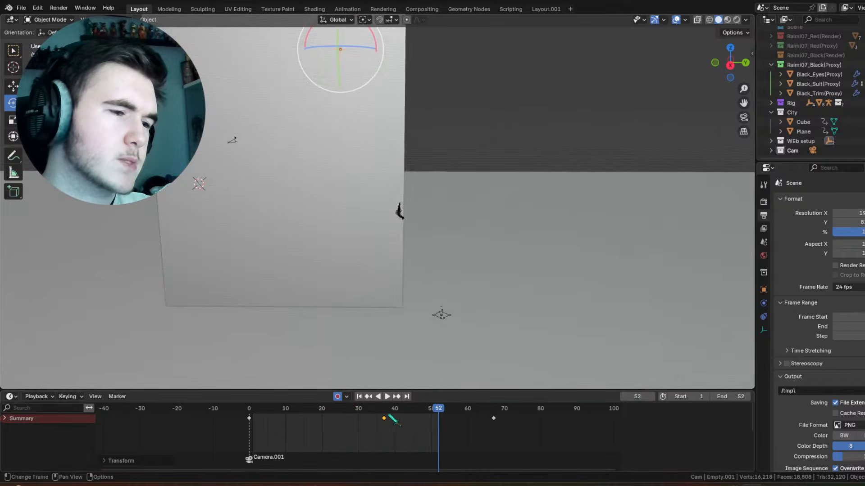
{"action": "mouse_move", "coordinate": [394, 421]}
{"action": "left_mouse_down"}
{"action": "mouse_move", "coordinate": [384, 426]}
{"action": "mouse_move", "coordinate": [392, 431]}
{"action": "left_mouse_up"}
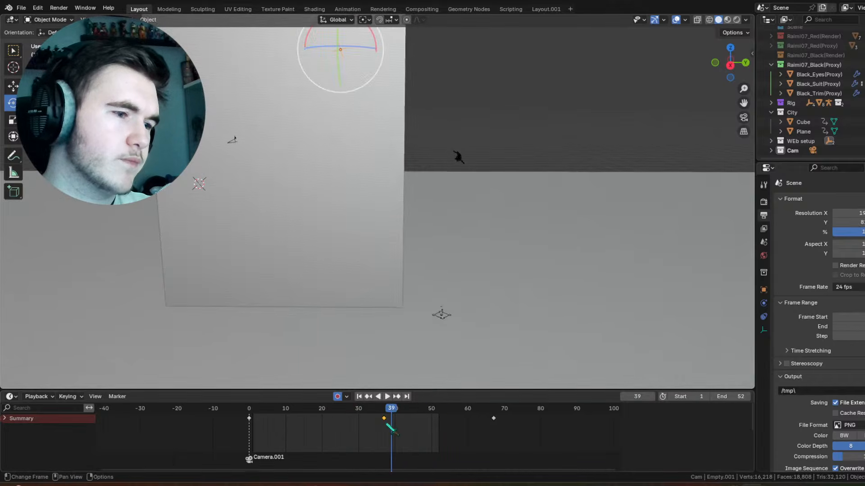
{"action": "left_click", "coordinate": [353, 409]}
{"action": "key", "text": "space"}
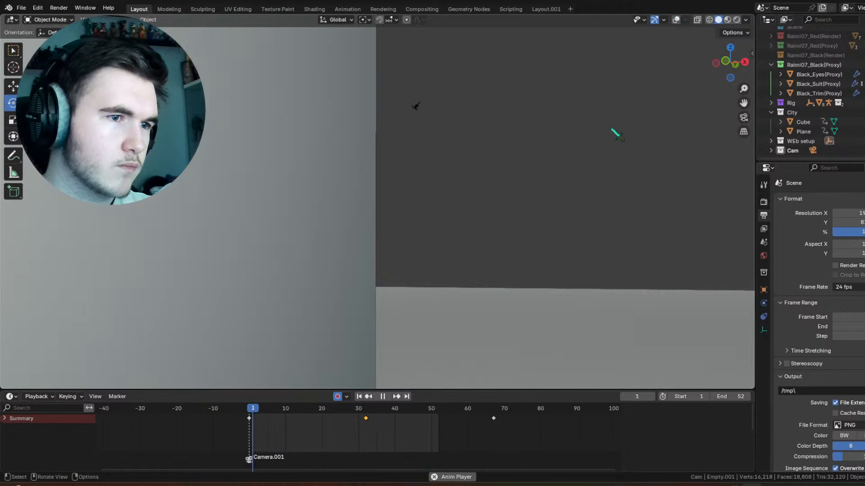
Step: Insert a keyframe for the swing pivot empty at frame 47
{"action": "left_click_drag", "start_coordinate": [370, 408], "coordinate": [428, 430]}
{"action": "right_click", "coordinate": [469, 136]}
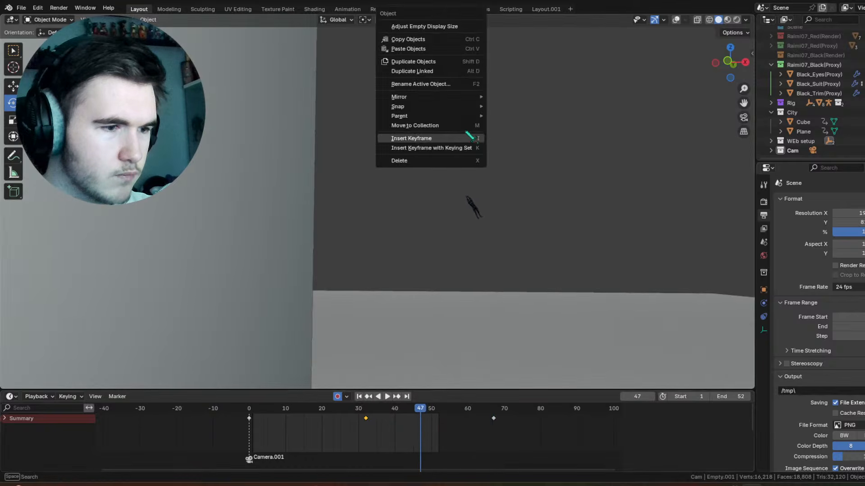
{"action": "left_click", "coordinate": [468, 136]}
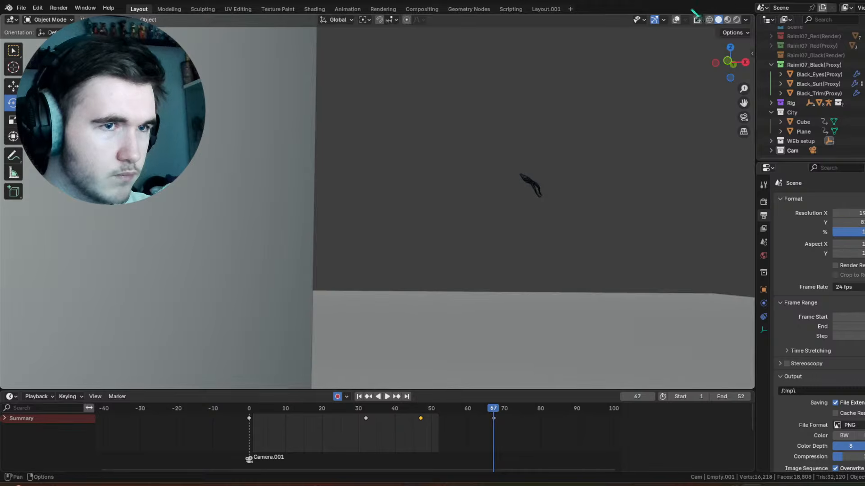
Step: At frame 67, rotate the swing pivot empty about -21.4° around the global Z axis
{"action": "middle_click_drag", "start_coordinate": [540, 108], "coordinate": [532, 187]}
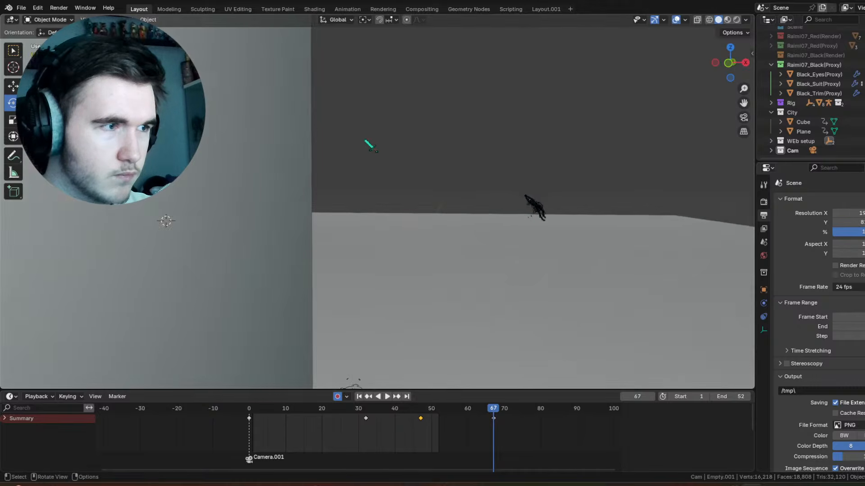
{"action": "scroll", "coordinate": [364, 139], "scroll_direction": "down", "scroll_amount": 2}
{"action": "middle_click_drag", "start_coordinate": [346, 50], "coordinate": [331, 125]}
{"action": "scroll", "coordinate": [336, 128], "scroll_direction": "down", "scroll_amount": 3}
{"action": "left_click_drag", "start_coordinate": [344, 100], "coordinate": [332, 105]}
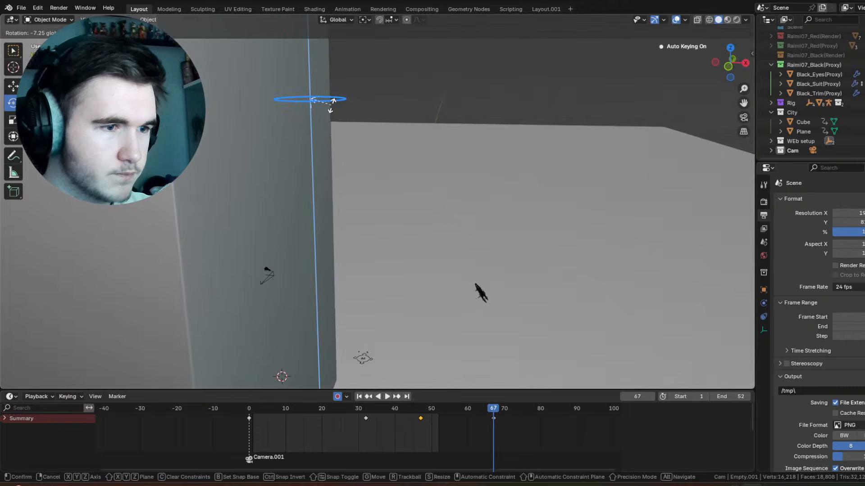
{"action": "left_click", "coordinate": [320, 187]}
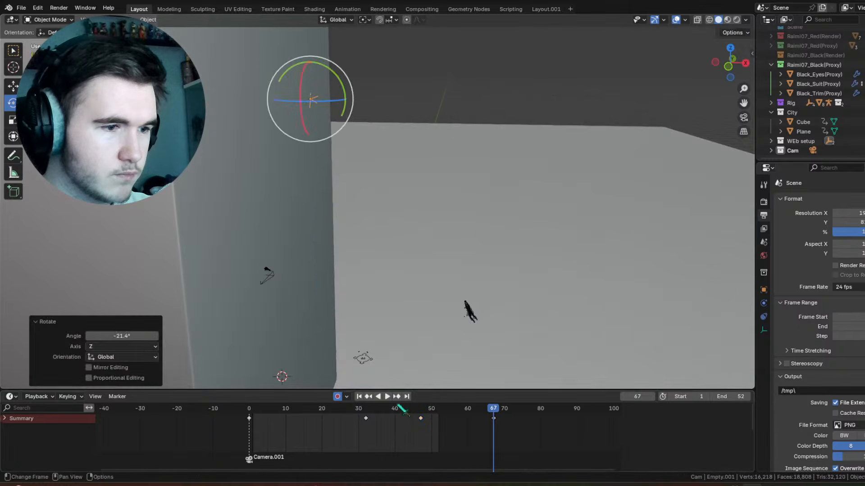
Step: Review the swing in playback, through the camera and from a free view, examining the character's motion around frames 32 to 47
{"action": "left_click", "coordinate": [418, 409]}
{"action": "key", "text": "space"}
{"action": "left_click_drag", "start_coordinate": [477, 413], "coordinate": [379, 414]}
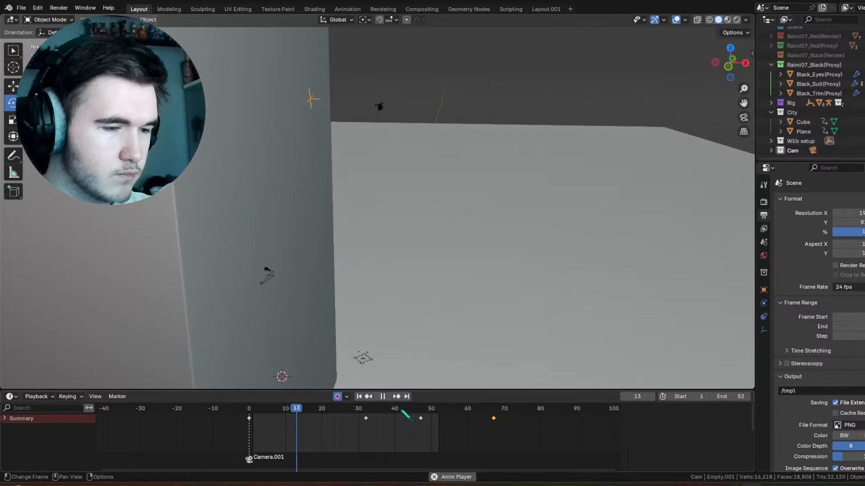
{"action": "left_click", "coordinate": [744, 117]}
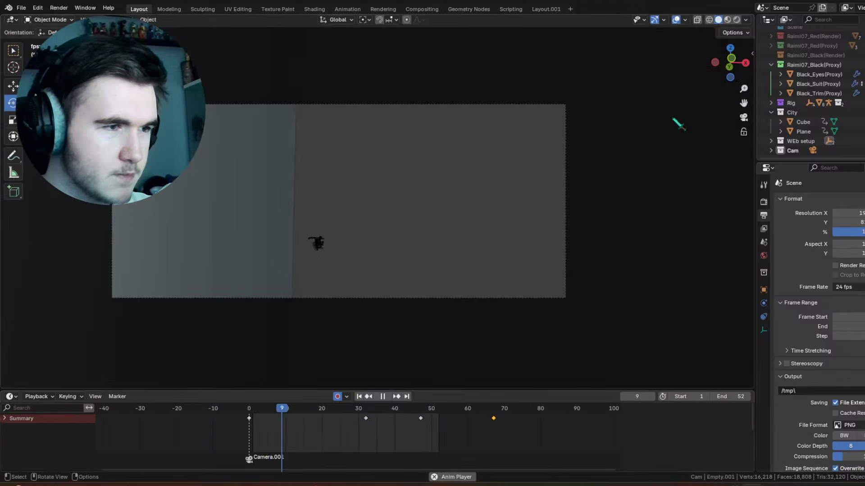
{"action": "key", "text": "space"}
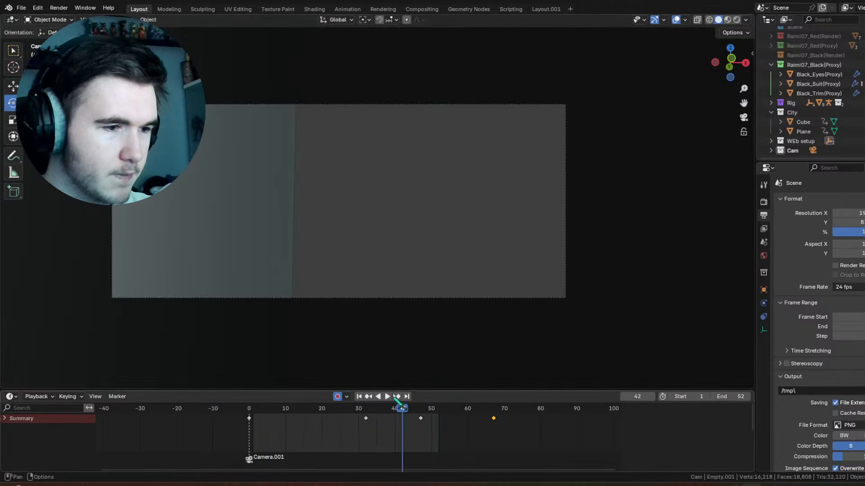
{"action": "mouse_move", "coordinate": [401, 409]}
{"action": "left_mouse_down"}
{"action": "mouse_move", "coordinate": [370, 409]}
{"action": "mouse_move", "coordinate": [392, 409]}
{"action": "left_mouse_up"}
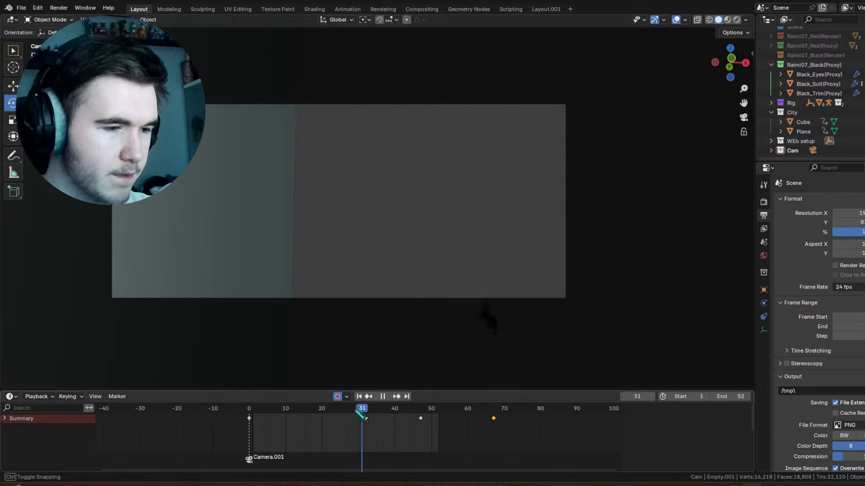
{"action": "key", "text": "KP_0"}
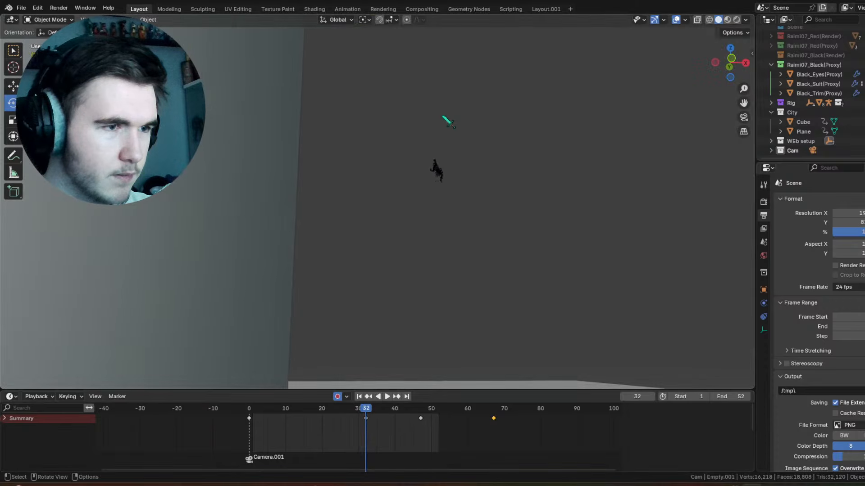
{"action": "key", "text": "space"}
{"action": "left_click_drag", "start_coordinate": [412, 422], "coordinate": [388, 422]}
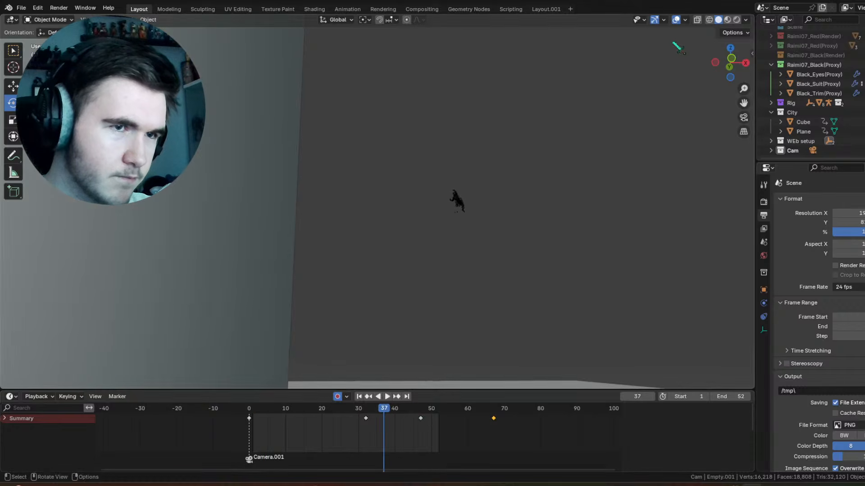
{"action": "middle_click_drag", "start_coordinate": [560, 139], "coordinate": [539, 214]}
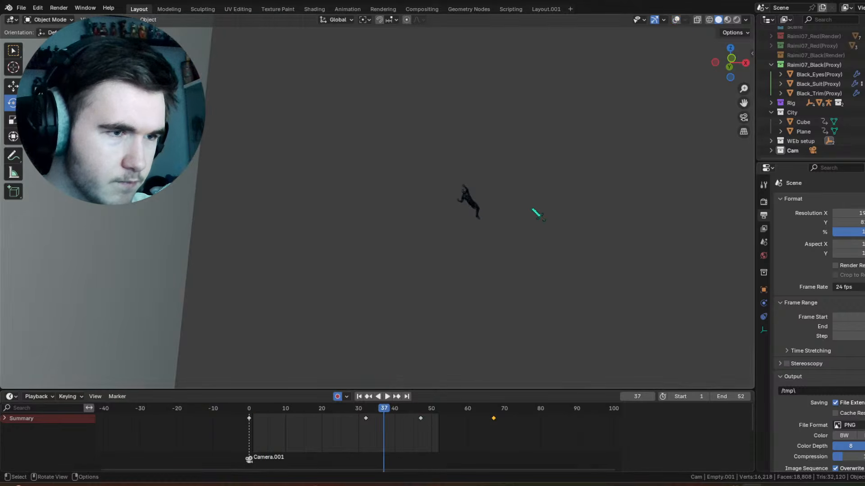
{"action": "left_click_drag", "start_coordinate": [359, 415], "coordinate": [383, 420]}
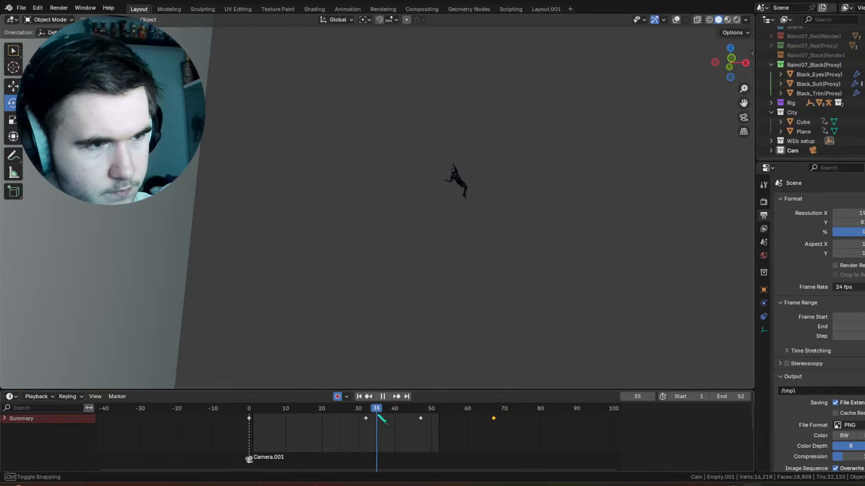
Step: Show the overlays, select the character's body control empty, and rotate it at frame 38 to re-angle the character
{"action": "left_click", "coordinate": [677, 20]}
{"action": "scroll", "coordinate": [529, 107], "scroll_direction": "up", "scroll_amount": 3}
{"action": "middle_click_drag", "start_coordinate": [529, 106], "coordinate": [386, 189], "text": "shift"}
{"action": "scroll", "coordinate": [386, 189], "scroll_direction": "up", "scroll_amount": 3}
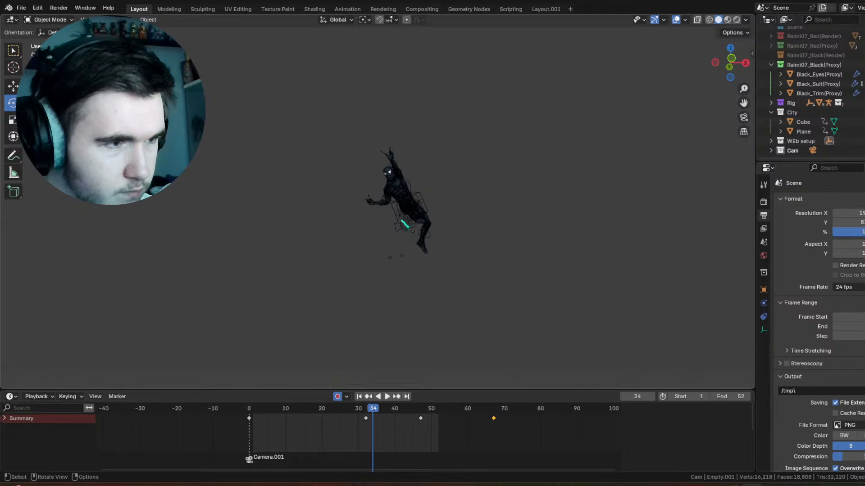
{"action": "left_click", "coordinate": [399, 211]}
{"action": "left_click", "coordinate": [399, 210]}
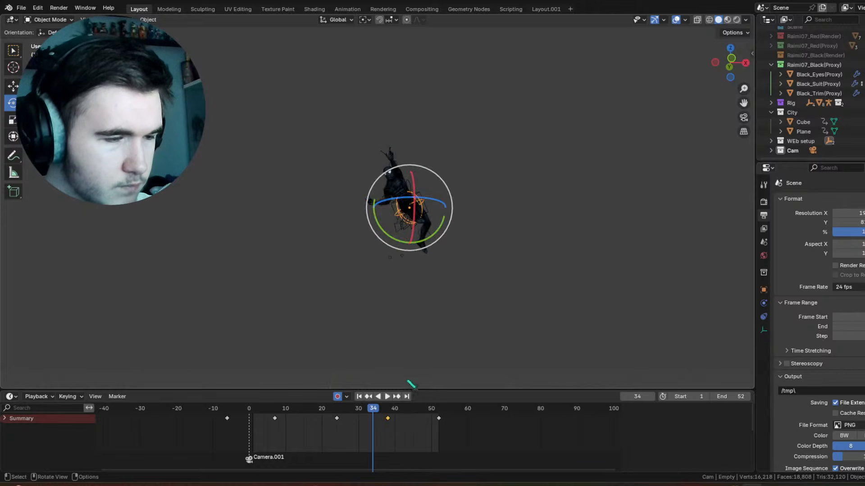
{"action": "left_click", "coordinate": [396, 397]}
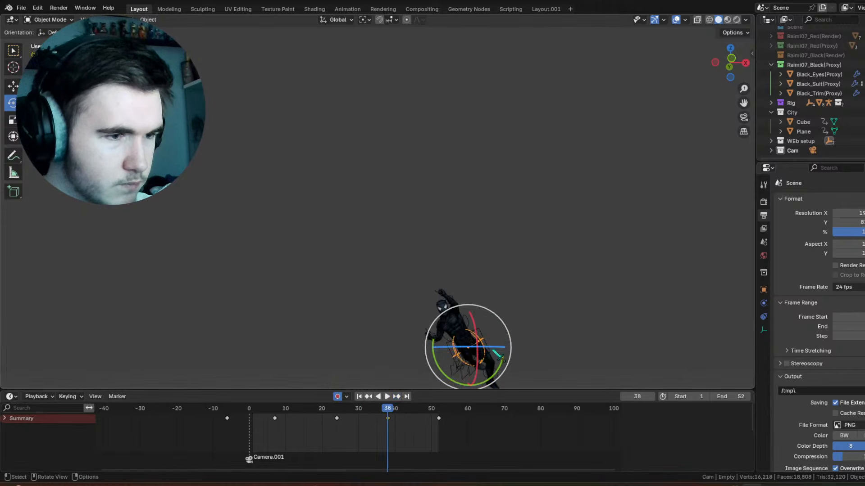
{"action": "left_click_drag", "start_coordinate": [493, 313], "coordinate": [501, 327]}
{"action": "left_click_drag", "start_coordinate": [500, 328], "coordinate": [483, 298]}
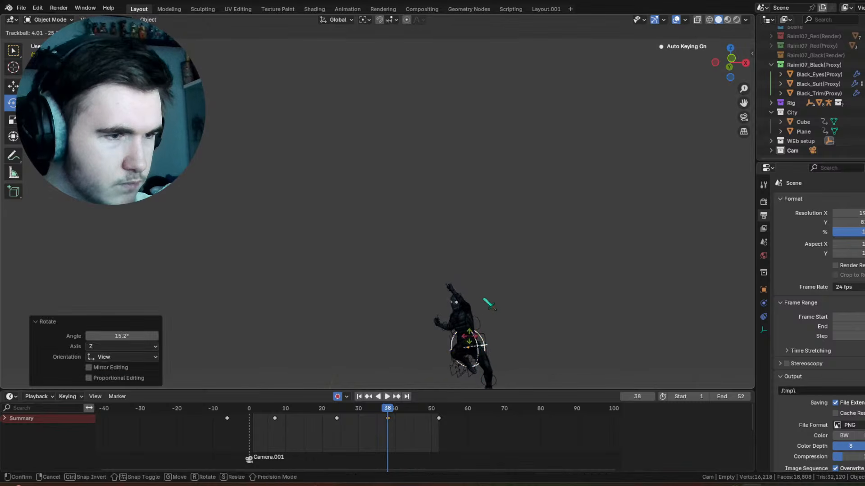
{"action": "middle_click_drag", "start_coordinate": [484, 298], "coordinate": [440, 224], "text": "shift"}
Step: At frame 44, trackball-rotate the character's body control empty by about 33.8° and 5.16°
{"action": "left_click_drag", "start_coordinate": [341, 410], "coordinate": [409, 419]}
{"action": "key", "text": "r"}
{"action": "key", "text": "r"}
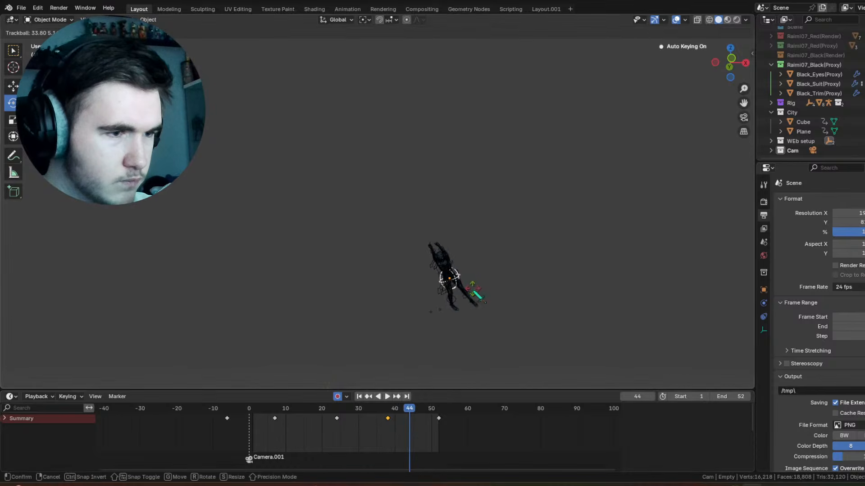
{"action": "left_click", "coordinate": [478, 296]}
Step: Rotate the character's body control empty slightly in the view plane at frame 52, and review the motion without overlays
{"action": "key", "text": "space"}
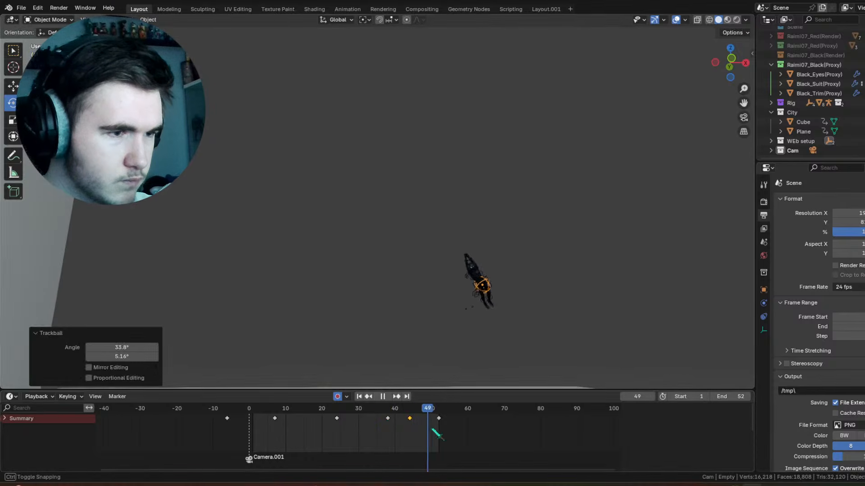
{"action": "key", "text": "space"}
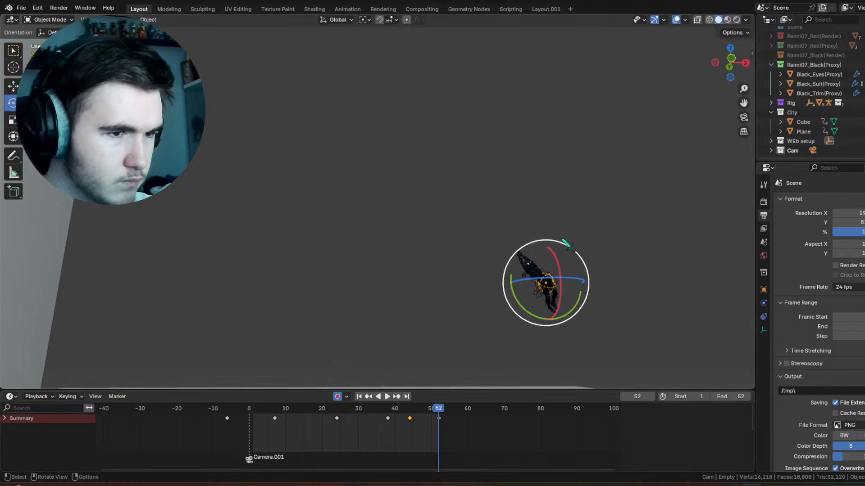
{"action": "left_click_drag", "start_coordinate": [563, 240], "coordinate": [542, 244]}
{"action": "left_click_drag", "start_coordinate": [409, 406], "coordinate": [365, 421]}
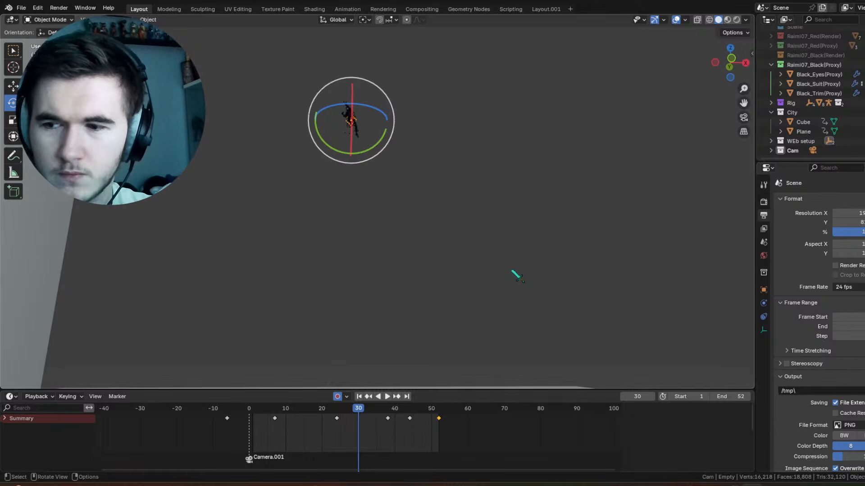
{"action": "key", "text": "space"}
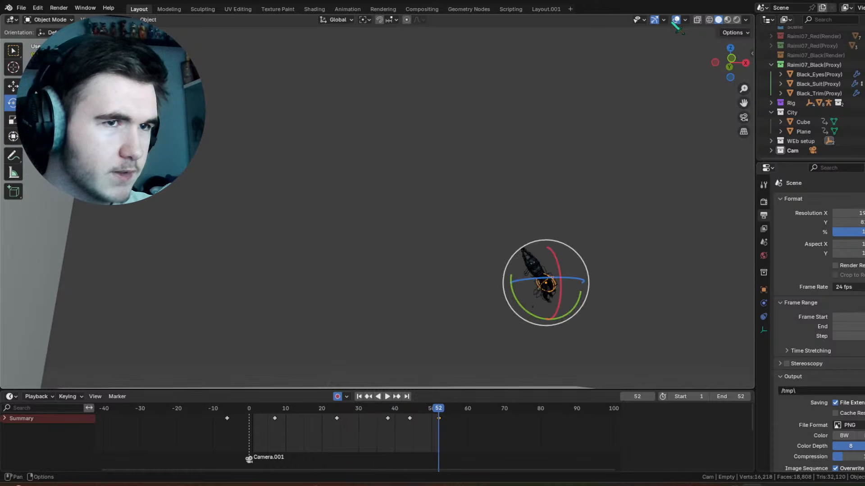
{"action": "left_click", "coordinate": [675, 20]}
{"action": "mouse_move", "coordinate": [411, 407]}
{"action": "left_mouse_down"}
{"action": "mouse_move", "coordinate": [329, 412]}
{"action": "mouse_move", "coordinate": [411, 409]}
{"action": "left_mouse_up"}
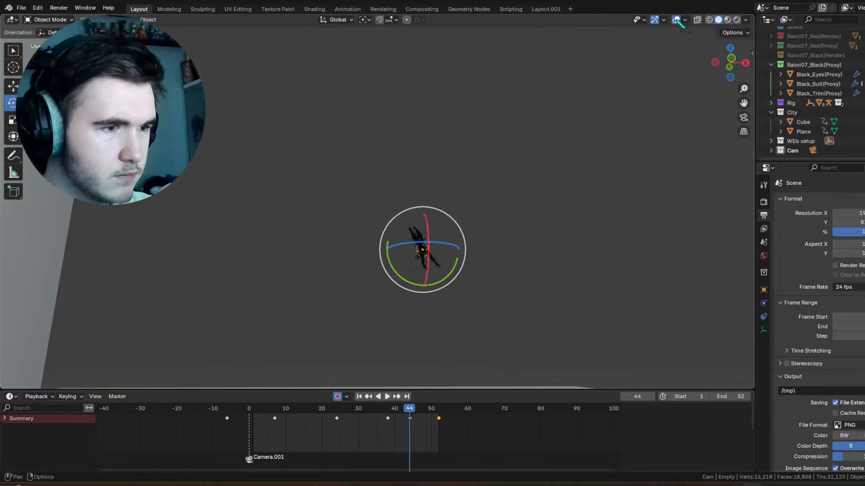
Step: Select the swing pivot empty, rotate it about 3.48° around the global Y axis at frame 47, and play back the result
{"action": "scroll", "coordinate": [347, 92], "scroll_direction": "down", "scroll_amount": 6}
{"action": "middle_click_drag", "start_coordinate": [345, 94], "coordinate": [357, 200], "text": "shift"}
{"action": "left_click", "coordinate": [294, 85]}
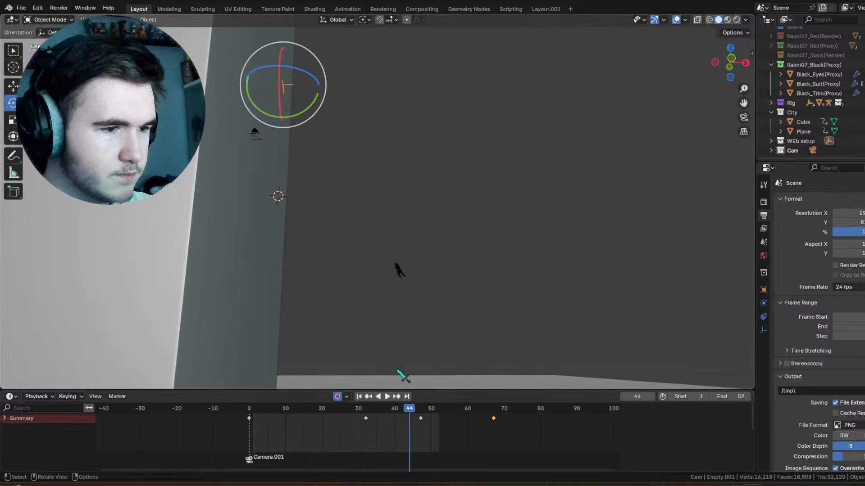
{"action": "left_click", "coordinate": [397, 396]}
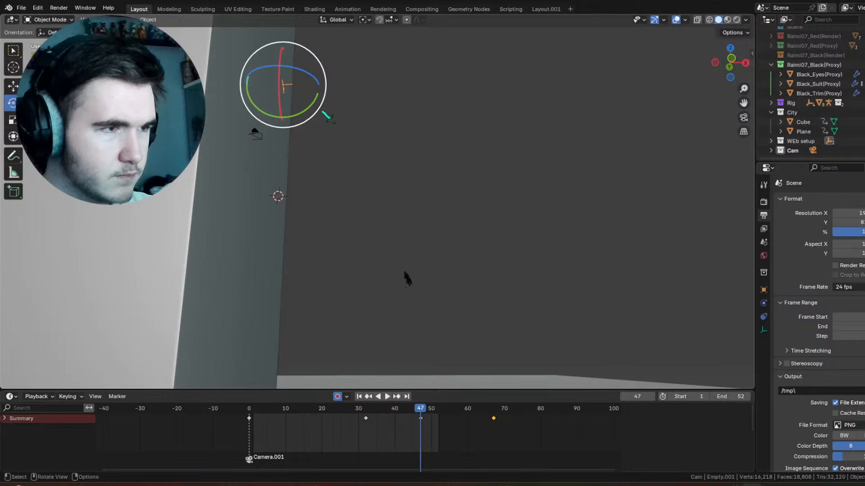
{"action": "left_click_drag", "start_coordinate": [323, 111], "coordinate": [319, 101]}
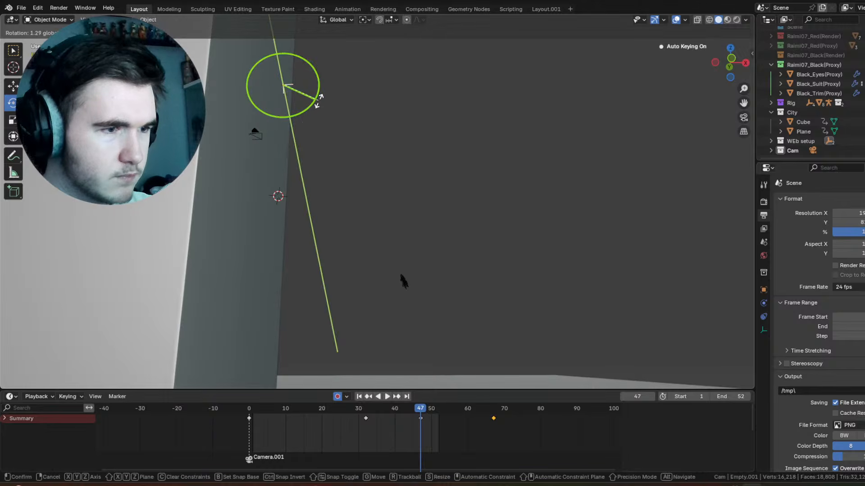
{"action": "left_click", "coordinate": [360, 409]}
{"action": "key", "text": "space"}
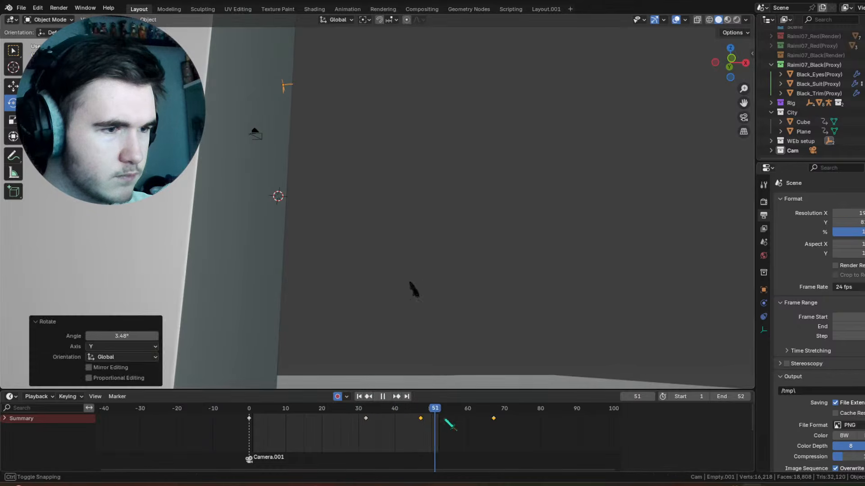
Step: At frame 67, trackball-rotate the swing pivot empty to adjust the end of the swing, and review the playback
{"action": "left_click_drag", "start_coordinate": [444, 420], "coordinate": [486, 419]}
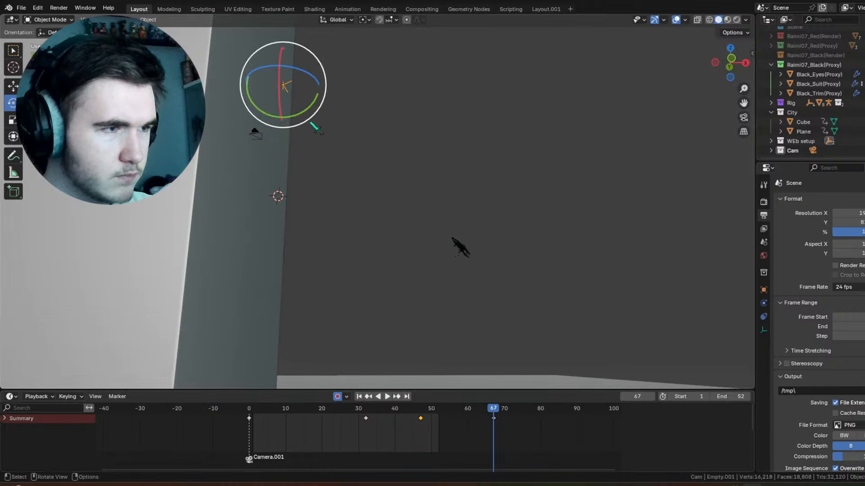
{"action": "key", "text": "r"}
{"action": "key", "text": "r"}
{"action": "left_click", "coordinate": [282, 91]}
{"action": "left_click_drag", "start_coordinate": [488, 409], "coordinate": [426, 425]}
{"action": "key", "text": "space"}
{"action": "middle_click_drag", "start_coordinate": [404, 220], "coordinate": [397, 290]}
{"action": "key", "text": "space"}
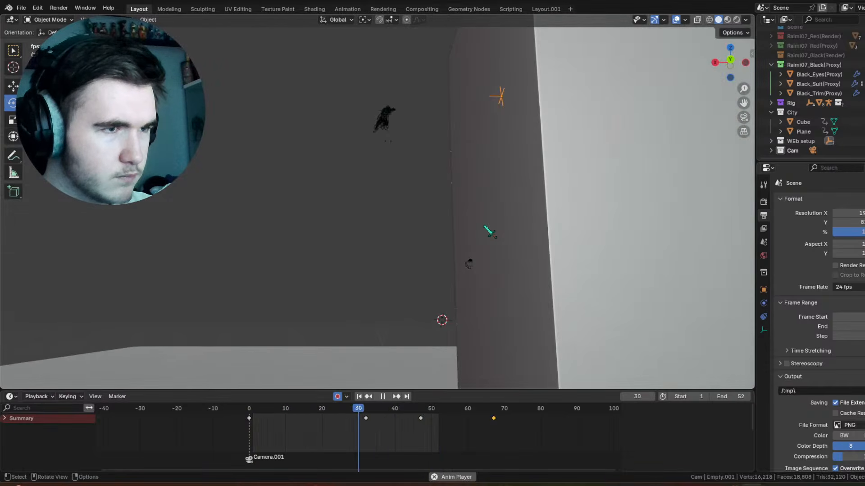
{"action": "key", "text": "space"}
Step: Rotate the swing pivot empty slightly at frame 55 to add a keyed pose, and check the swing from other angles
{"action": "key", "text": "b"}
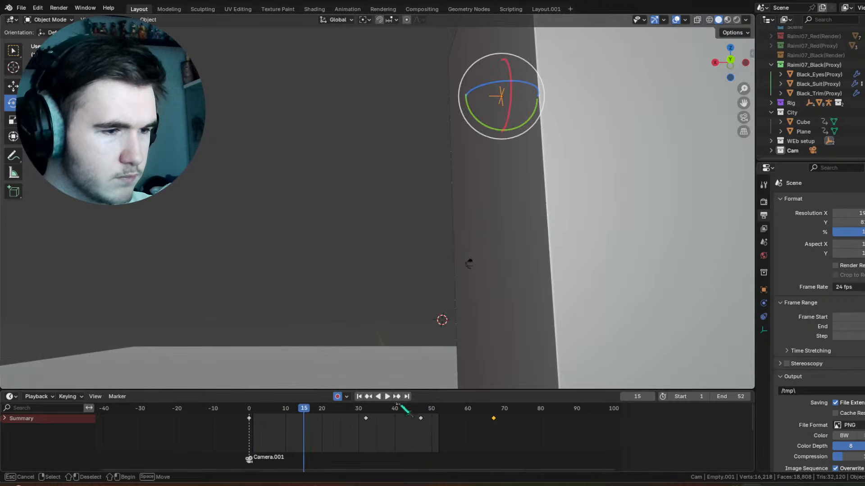
{"action": "left_click_drag", "start_coordinate": [421, 409], "coordinate": [423, 409]}
{"action": "left_click_drag", "start_coordinate": [425, 409], "coordinate": [449, 410]}
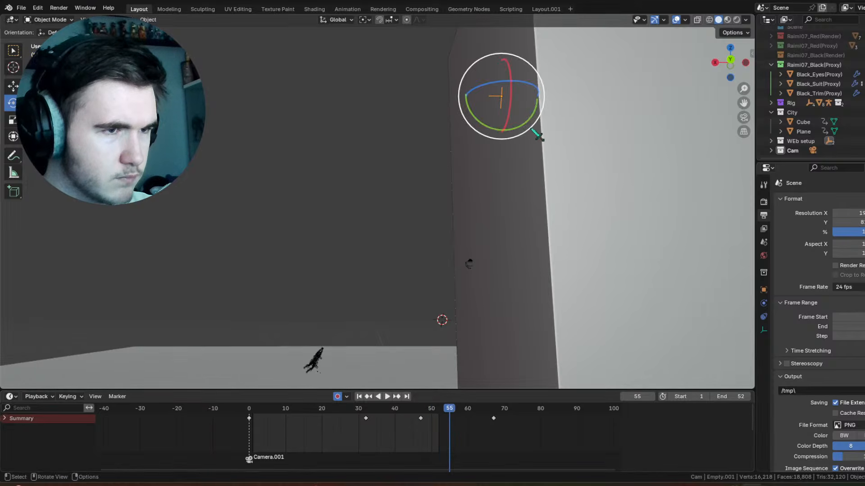
{"action": "left_click_drag", "start_coordinate": [537, 127], "coordinate": [539, 114]}
{"action": "left_click_drag", "start_coordinate": [407, 410], "coordinate": [296, 432]}
{"action": "middle_click_drag", "start_coordinate": [382, 189], "coordinate": [502, 178]}
{"action": "key", "text": "space"}
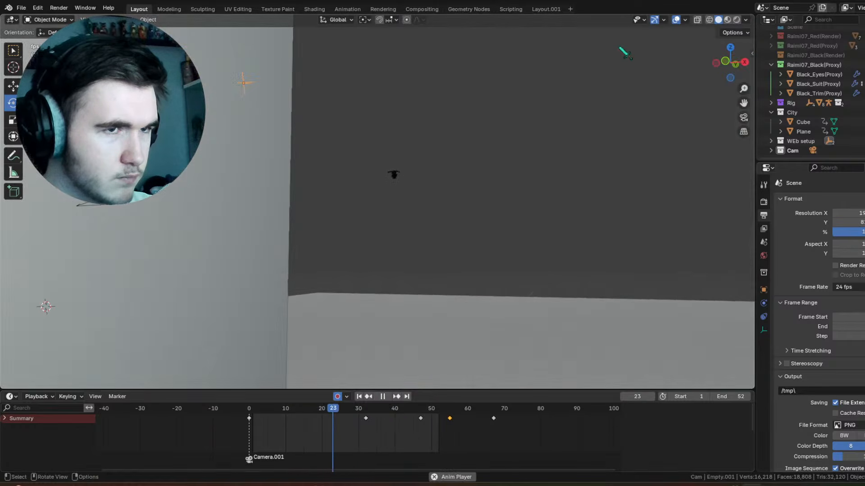
Step: Move the swing pivot's keyframe at frame 55 to frame 60 and scrub through the retimed swing
{"action": "left_click_drag", "start_coordinate": [415, 407], "coordinate": [477, 427]}
{"action": "left_click", "coordinate": [401, 409]}
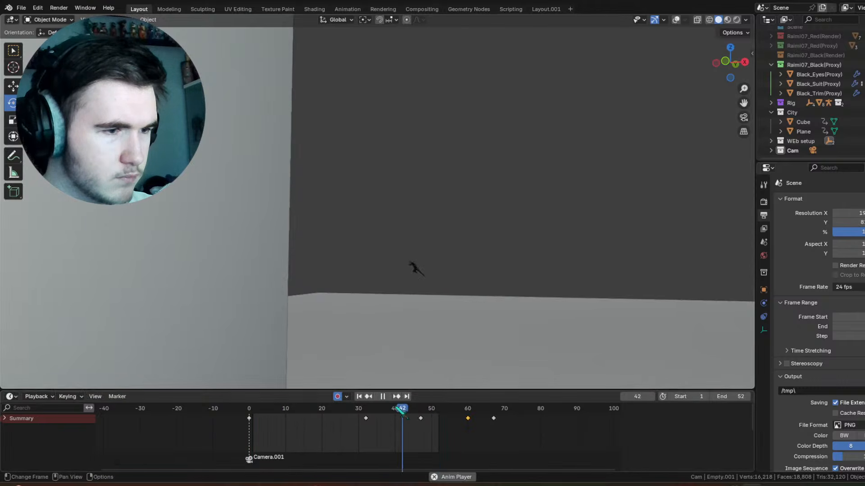
{"action": "left_click_drag", "start_coordinate": [388, 411], "coordinate": [355, 418]}
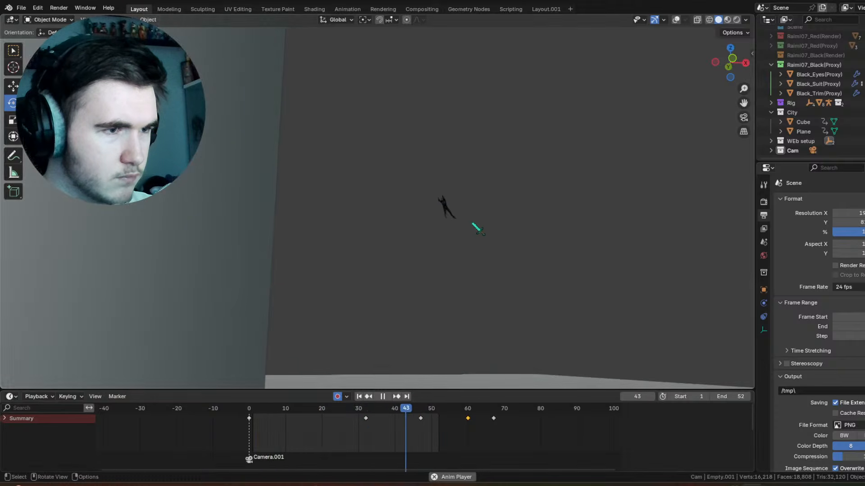
Step: Show the overlays and examine the character's swing path past the building from the front and from above
{"action": "left_click_drag", "start_coordinate": [407, 408], "coordinate": [427, 399]}
{"action": "left_click", "coordinate": [676, 20]}
{"action": "middle_click_drag", "start_coordinate": [575, 169], "coordinate": [562, 184]}
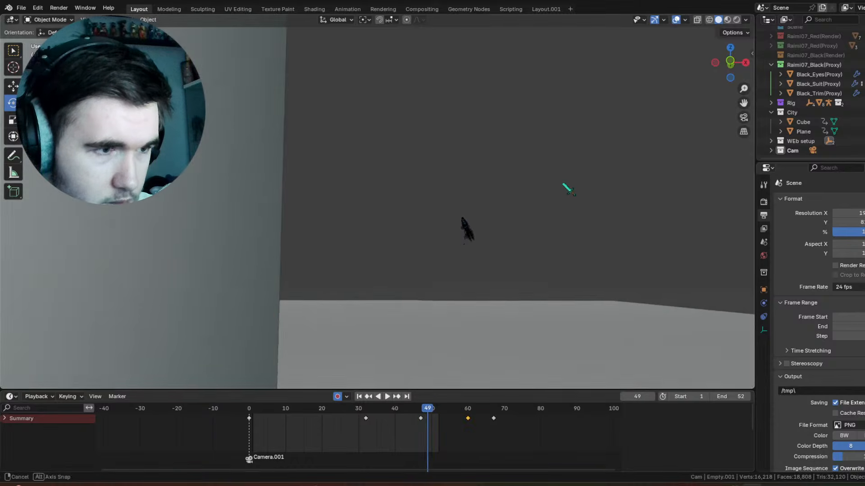
{"action": "key", "text": "space"}
{"action": "key", "text": "space"}
{"action": "left_click_drag", "start_coordinate": [378, 412], "coordinate": [424, 412]}
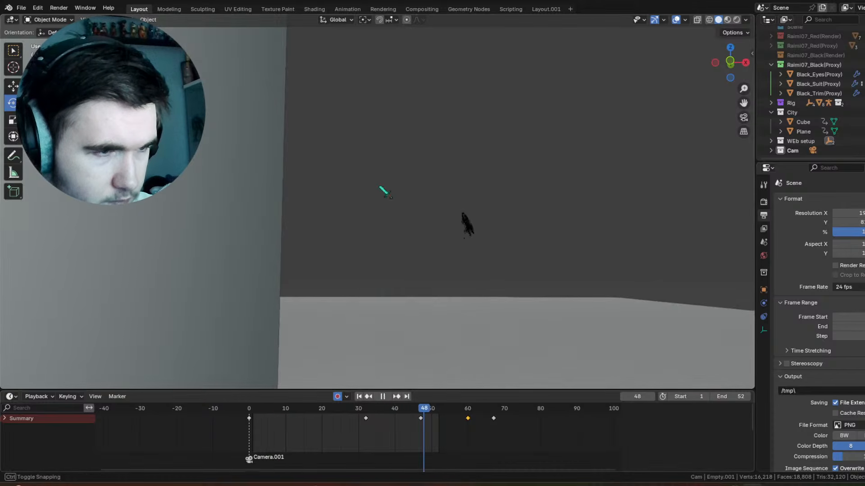
{"action": "middle_click_drag", "start_coordinate": [384, 187], "coordinate": [391, 273]}
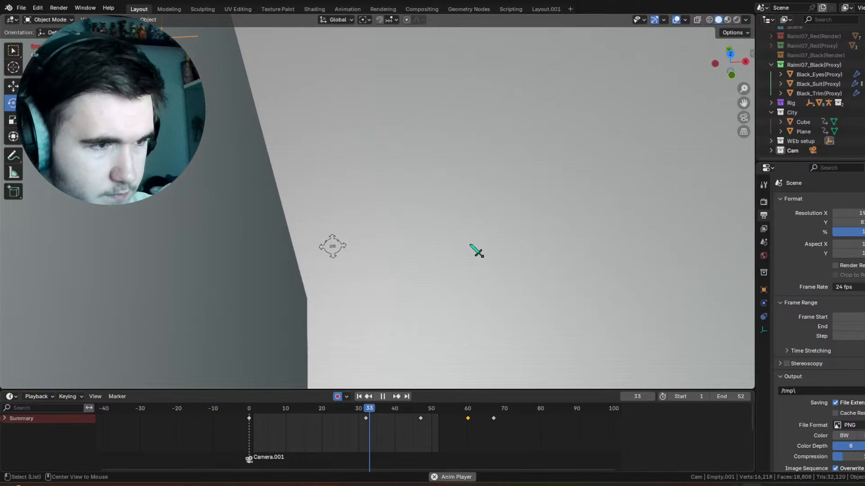
{"action": "middle_click_drag", "start_coordinate": [473, 298], "coordinate": [477, 317], "text": "alt"}
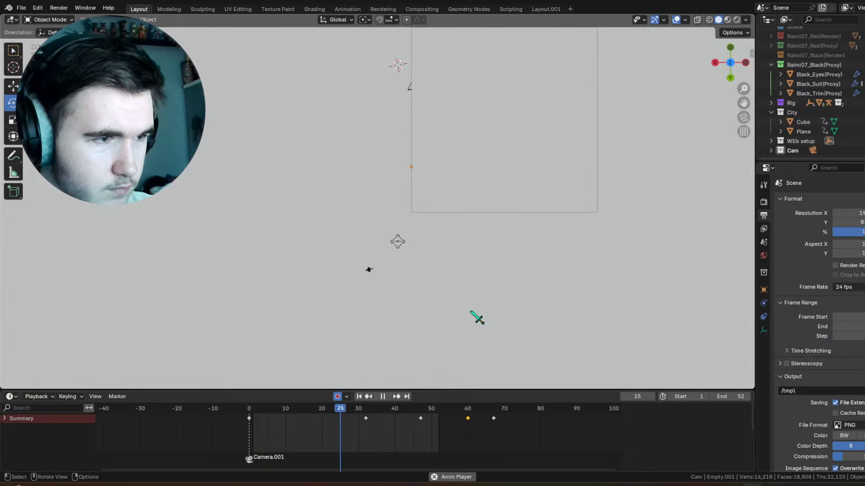
Step: Select the character's body control empty, delete its keyframe at frame 44, and play back the swing without overlays
{"action": "middle_click_drag", "start_coordinate": [398, 242], "coordinate": [645, 341], "text": "alt"}
{"action": "left_click", "coordinate": [529, 118]}
{"action": "middle_click_drag", "start_coordinate": [529, 118], "coordinate": [408, 393]}
{"action": "left_click_drag", "start_coordinate": [381, 410], "coordinate": [383, 413]}
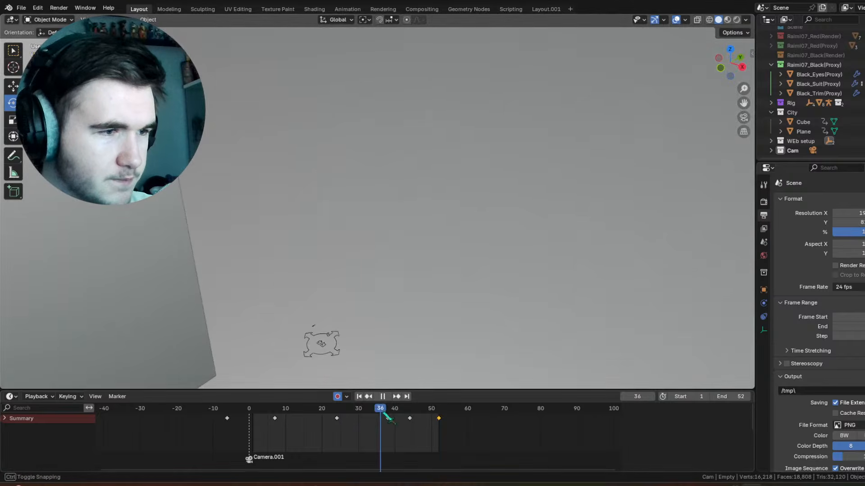
{"action": "left_click", "coordinate": [411, 419]}
{"action": "right_click", "coordinate": [412, 420]}
{"action": "left_click", "coordinate": [412, 420]}
{"action": "middle_click_drag", "start_coordinate": [430, 235], "coordinate": [491, 202]}
{"action": "key", "text": "space"}
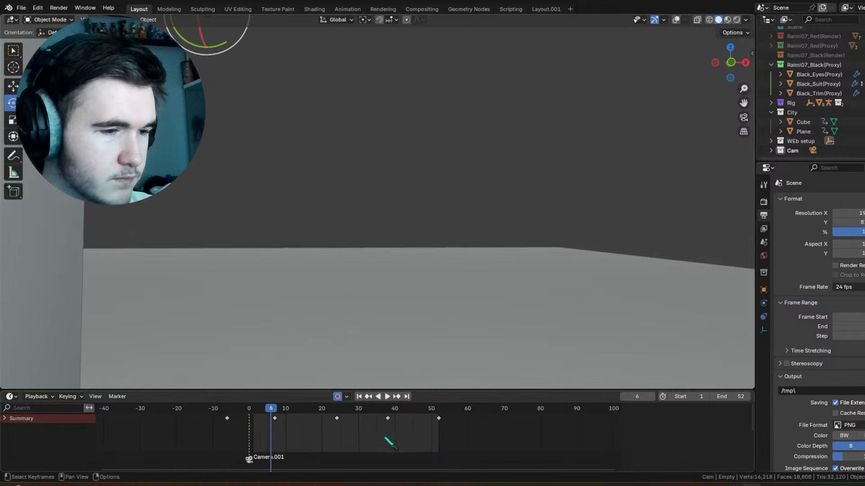
Step: Rotate the body control empty about -17.4° in the view plane at frame 38 and check the surrounding frames
{"action": "mouse_move", "coordinate": [367, 417]}
{"action": "left_mouse_down"}
{"action": "mouse_move", "coordinate": [360, 413]}
{"action": "mouse_move", "coordinate": [423, 412]}
{"action": "mouse_move", "coordinate": [360, 415]}
{"action": "left_mouse_up"}
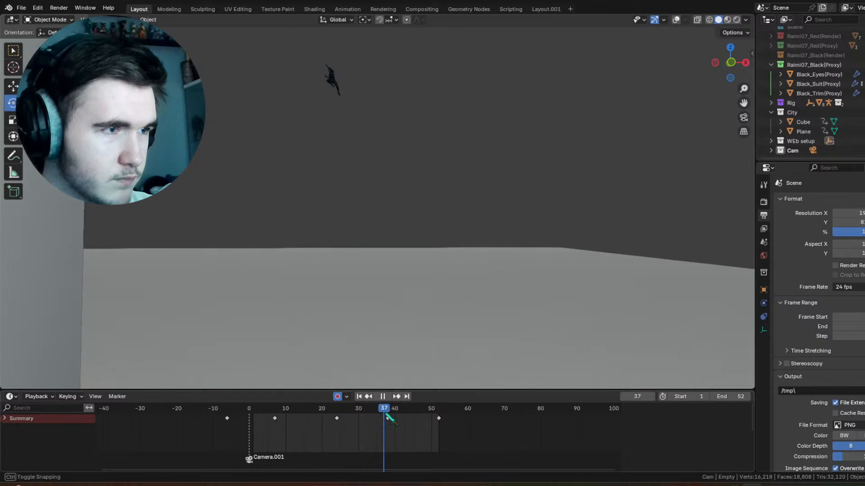
{"action": "left_click_drag", "start_coordinate": [374, 75], "coordinate": [370, 64]}
{"action": "left_click_drag", "start_coordinate": [367, 409], "coordinate": [347, 407]}
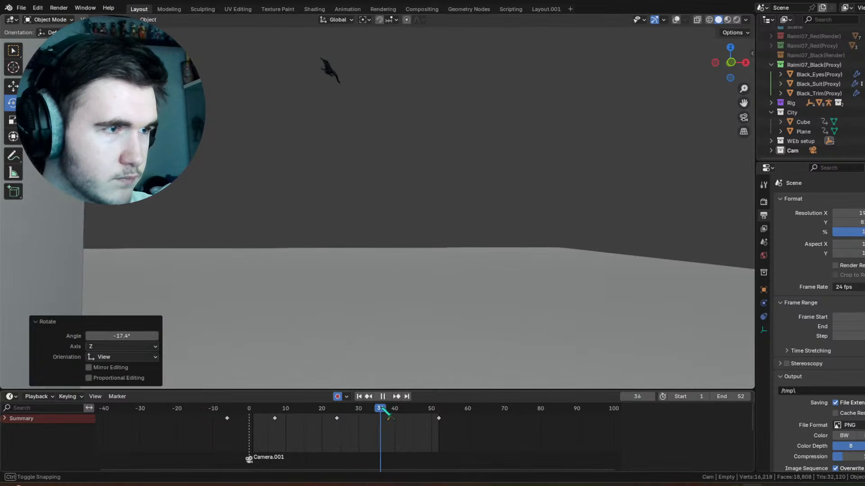
{"action": "key", "text": "space"}
Step: Rotate the body control empty slightly at frame 46 to key a new pose, and play back the motion
{"action": "mouse_move", "coordinate": [390, 163]}
{"action": "left_mouse_down"}
{"action": "mouse_move", "coordinate": [387, 145]}
{"action": "mouse_move", "coordinate": [386, 157]}
{"action": "left_mouse_up"}
{"action": "left_click_drag", "start_coordinate": [390, 409], "coordinate": [339, 423]}
{"action": "key", "text": "space"}
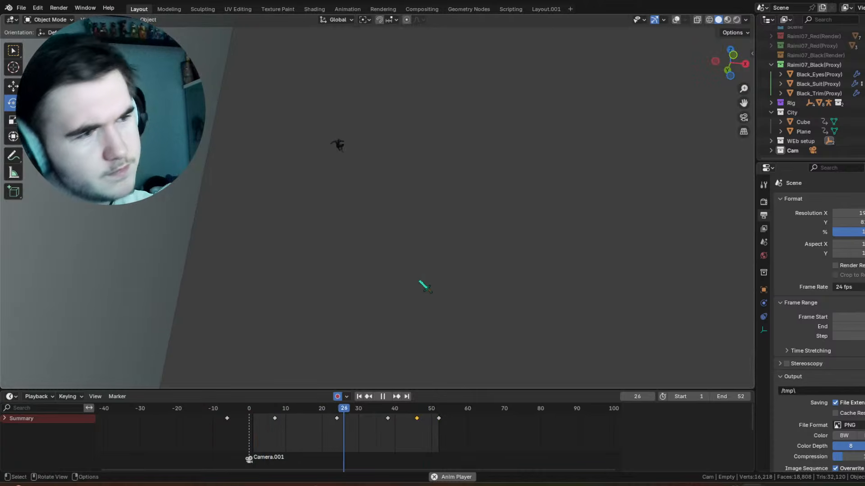
Step: Try deleting the body control empty's keyframe at frame 52, and check the end of the swing without it
{"action": "left_click_drag", "start_coordinate": [430, 411], "coordinate": [411, 420]}
{"action": "right_click", "coordinate": [443, 420]}
{"action": "left_click", "coordinate": [443, 417]}
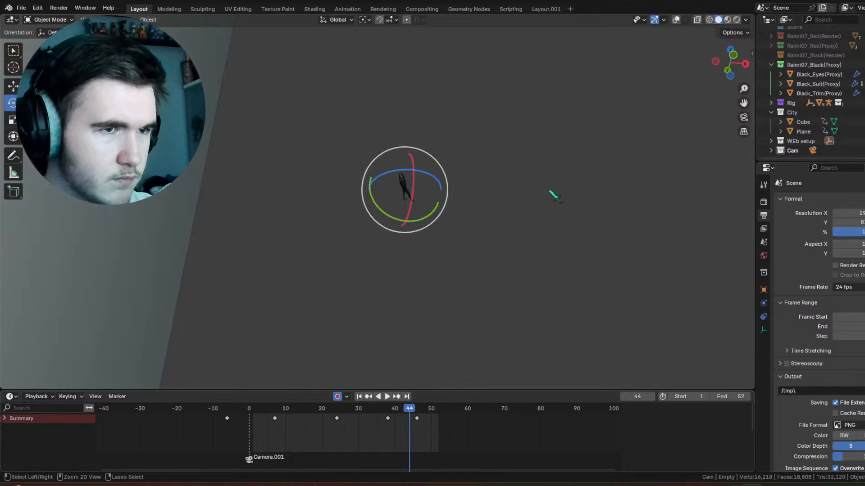
{"action": "key", "text": "ctrl+z"}
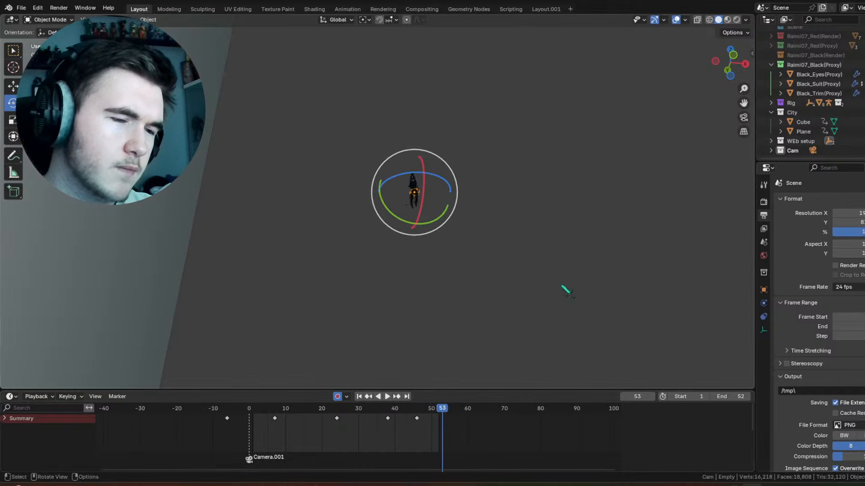
{"action": "left_click_drag", "start_coordinate": [426, 419], "coordinate": [383, 420]}
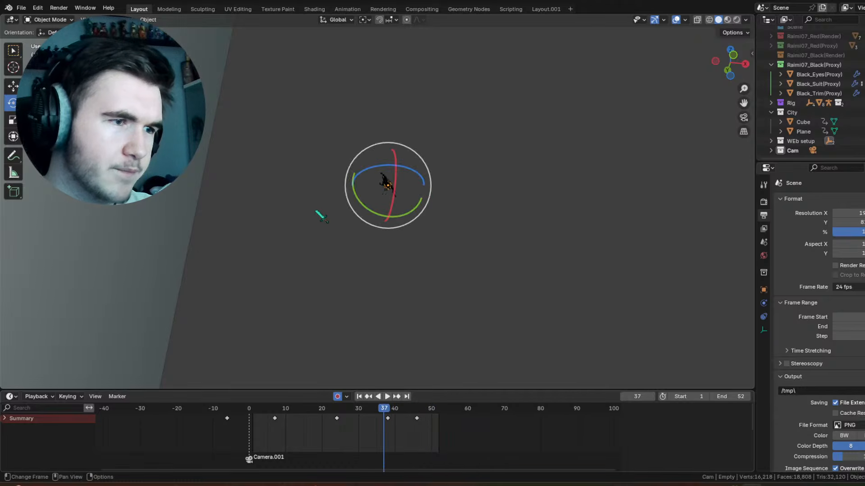
{"action": "middle_click_drag", "start_coordinate": [353, 217], "coordinate": [354, 217]}
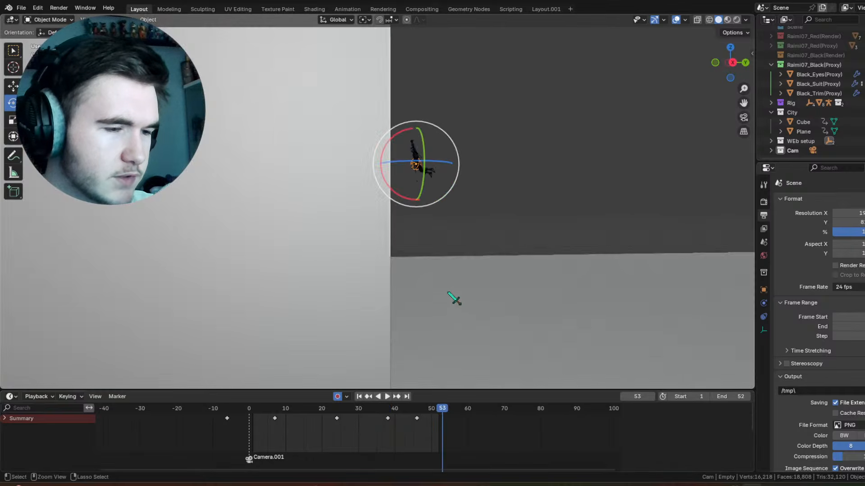
{"action": "key", "text": "ctrl+z"}
Step: Rotate the body control empty about 16.2° around the global Y axis at frame 52 in front view
{"action": "middle_click_drag", "start_coordinate": [464, 212], "coordinate": [370, 230]}
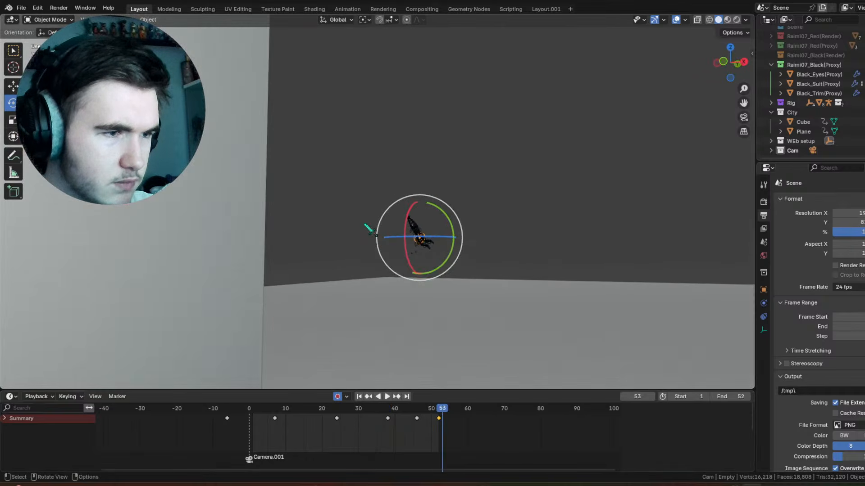
{"action": "left_click_drag", "start_coordinate": [442, 412], "coordinate": [440, 411]}
{"action": "key", "text": "KP_3"}
{"action": "key", "text": "KP_1"}
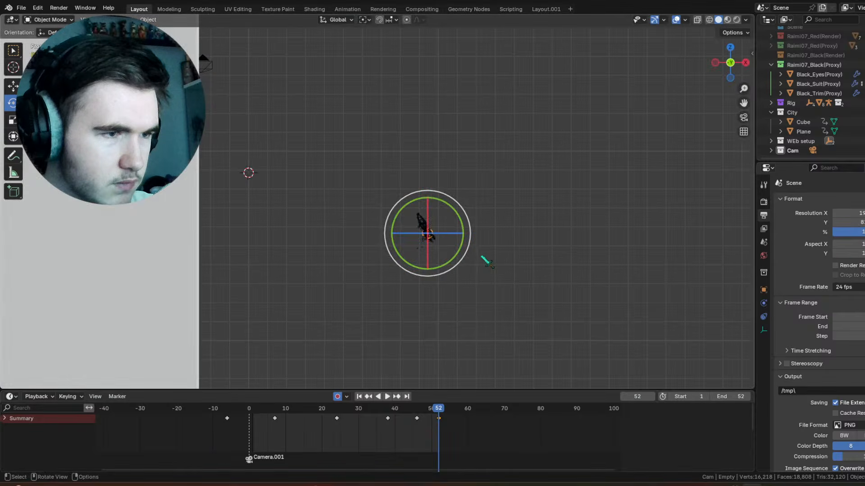
{"action": "middle_click_drag", "start_coordinate": [482, 256], "coordinate": [449, 216], "text": "shift"}
{"action": "scroll", "coordinate": [449, 215], "scroll_direction": "up", "scroll_amount": 3}
{"action": "left_click_drag", "start_coordinate": [431, 158], "coordinate": [442, 164]}
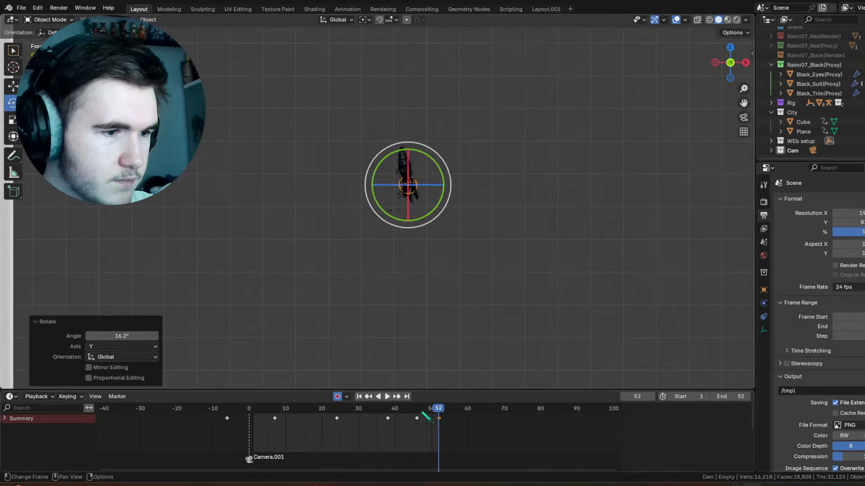
Step: Trackball-rotate the body control empty about -2.86° and 8.02° at frame 52, fine-tune it in the view plane, and play back
{"action": "left_click_drag", "start_coordinate": [411, 414], "coordinate": [438, 419]}
{"action": "key", "text": "r"}
{"action": "key", "text": "r"}
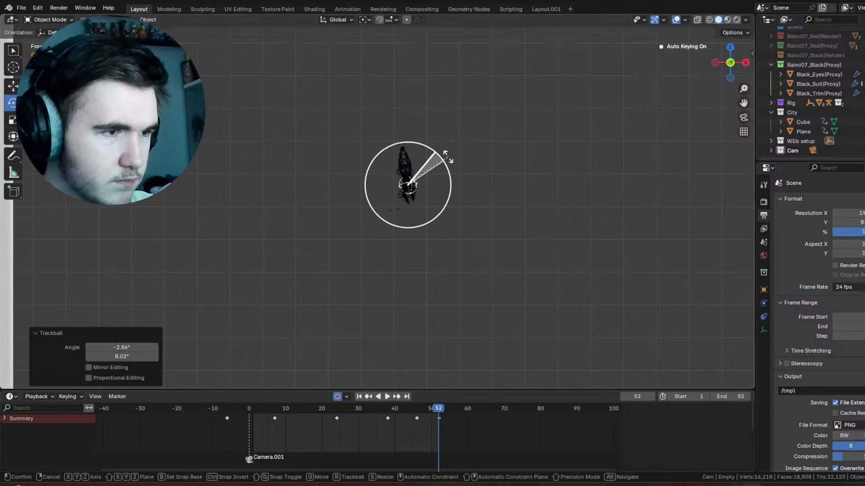
{"action": "left_click_drag", "start_coordinate": [448, 157], "coordinate": [443, 153]}
{"action": "left_click_drag", "start_coordinate": [432, 411], "coordinate": [380, 420]}
{"action": "scroll", "coordinate": [360, 419], "scroll_direction": "down", "scroll_amount": 3}
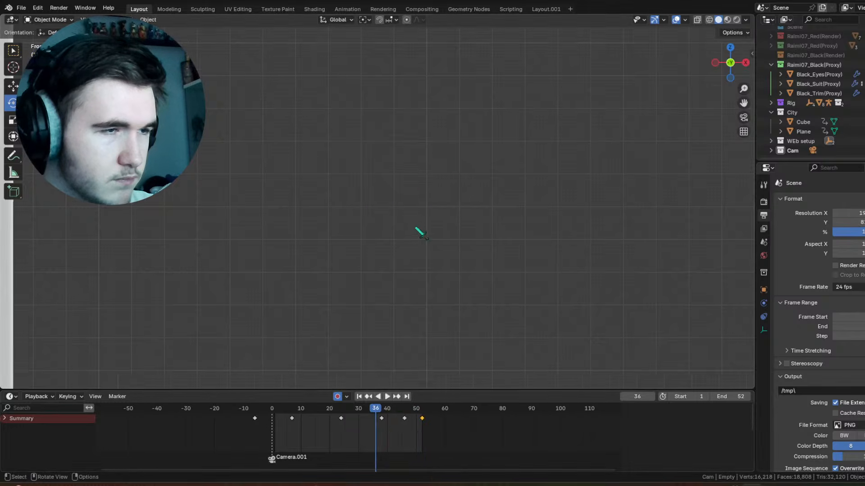
{"action": "key", "text": "space"}
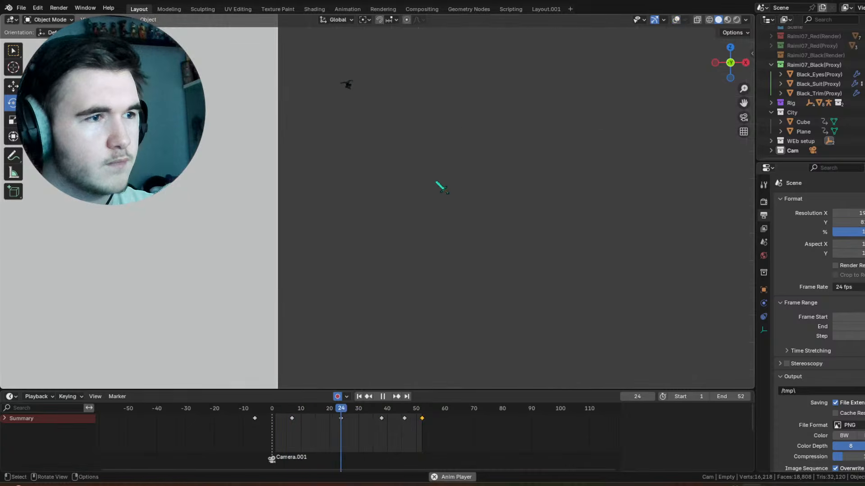
Step: Rotate the body control empty about 15.9° around the global Y axis at frame 32 and scrub through the swing
{"action": "left_click_drag", "start_coordinate": [327, 409], "coordinate": [348, 414]}
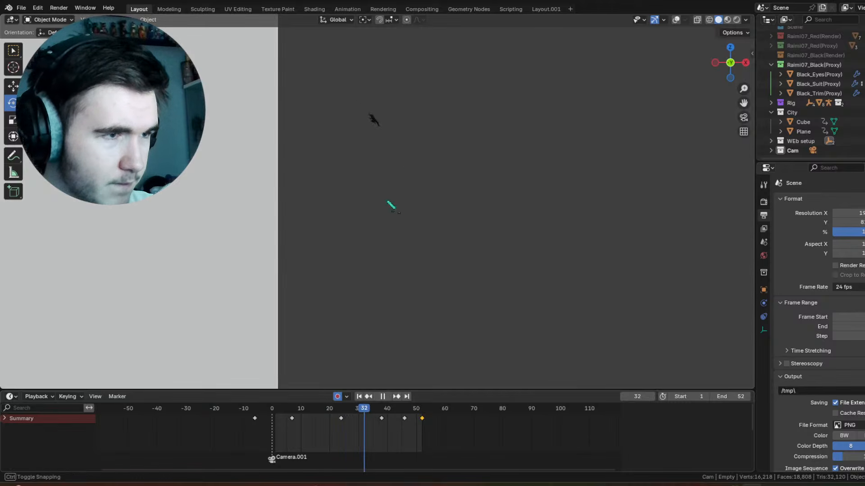
{"action": "left_click_drag", "start_coordinate": [391, 89], "coordinate": [408, 100]}
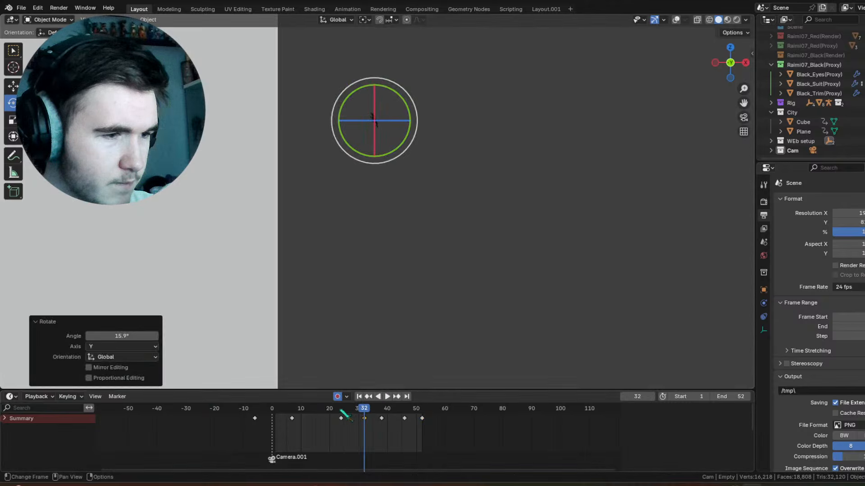
{"action": "left_click_drag", "start_coordinate": [343, 414], "coordinate": [406, 430]}
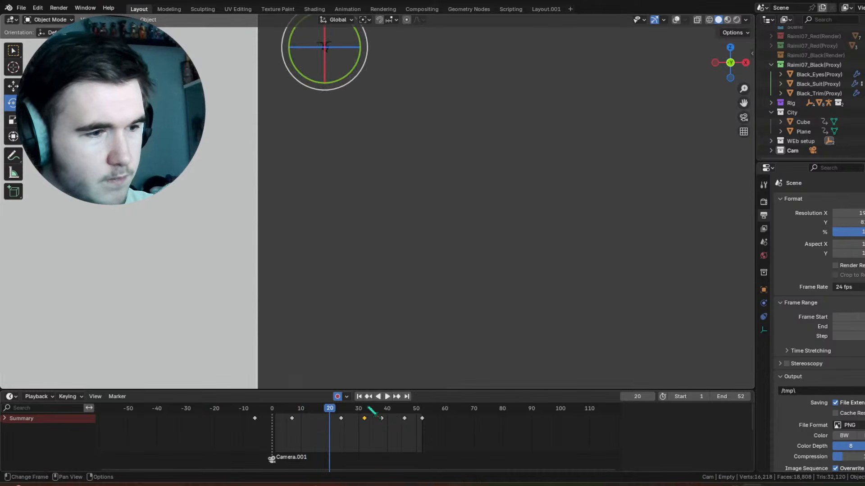
Step: Rotate the body control empty about 18.7° around the global Y axis at frame 38 and play back the result
{"action": "left_click_drag", "start_coordinate": [384, 417], "coordinate": [383, 411]}
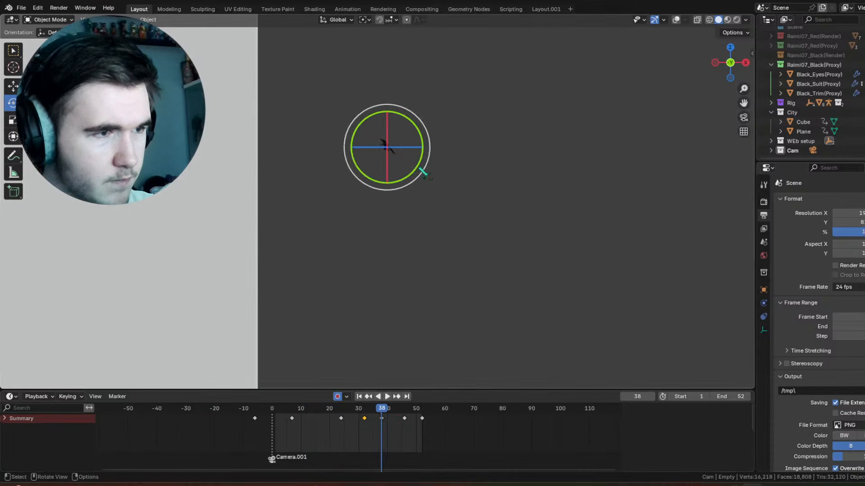
{"action": "left_click_drag", "start_coordinate": [426, 134], "coordinate": [430, 148]}
{"action": "key", "text": "space"}
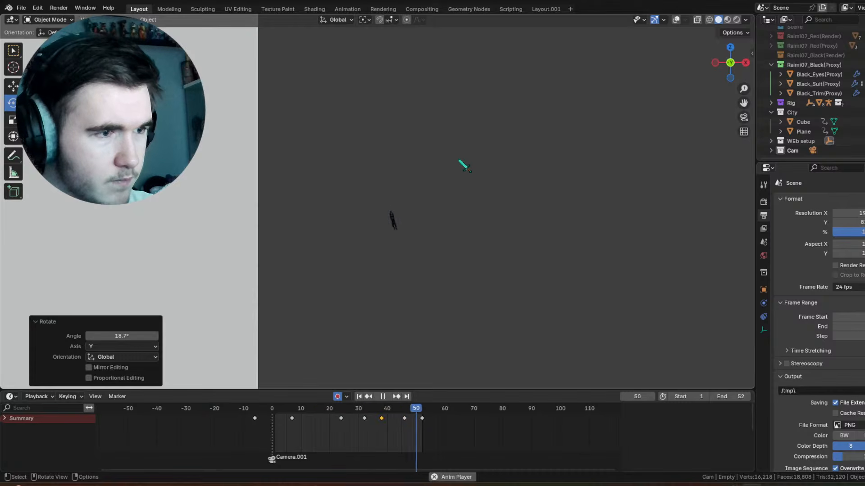
{"action": "key", "text": "space"}
Step: Trackball-rotate the body control empty about 28.6° and 2.86° at frame 46, and check the motion from the side
{"action": "left_click_drag", "start_coordinate": [380, 418], "coordinate": [404, 407]}
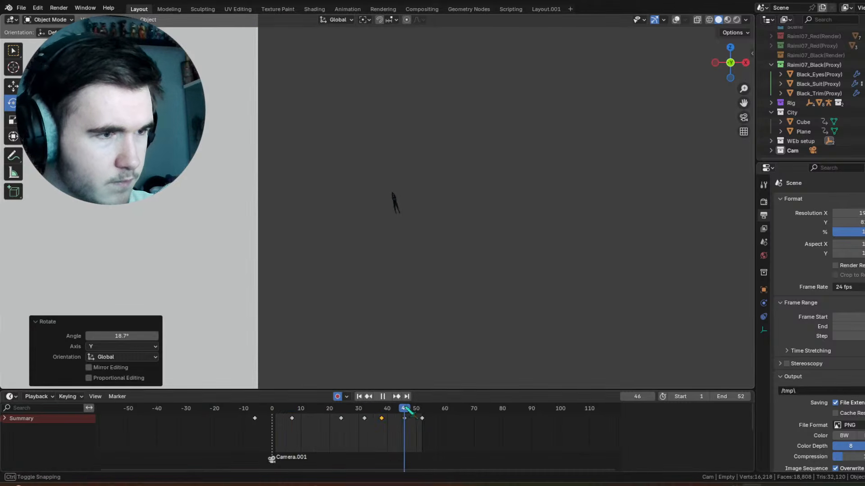
{"action": "left_click_drag", "start_coordinate": [402, 220], "coordinate": [403, 242]}
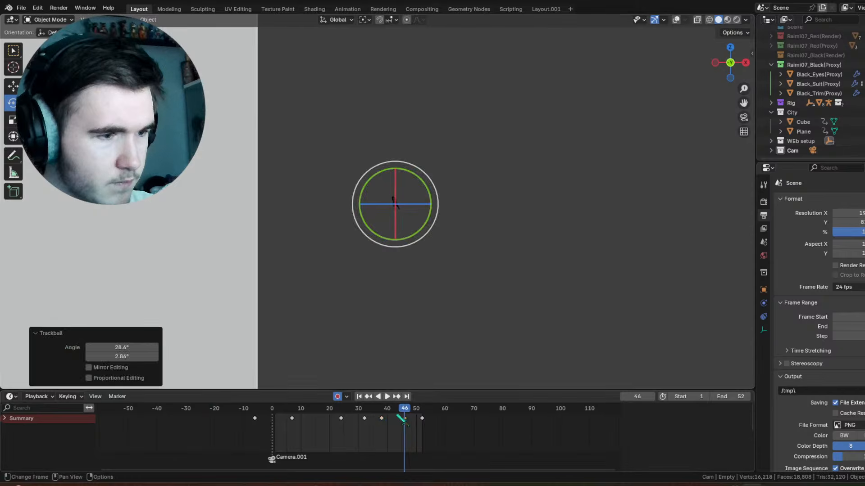
{"action": "left_click_drag", "start_coordinate": [383, 412], "coordinate": [383, 412]}
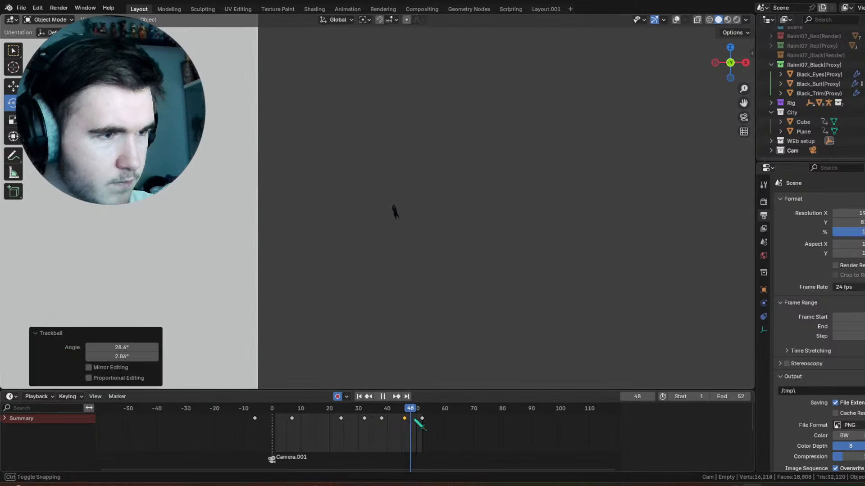
{"action": "key", "text": "Escape"}
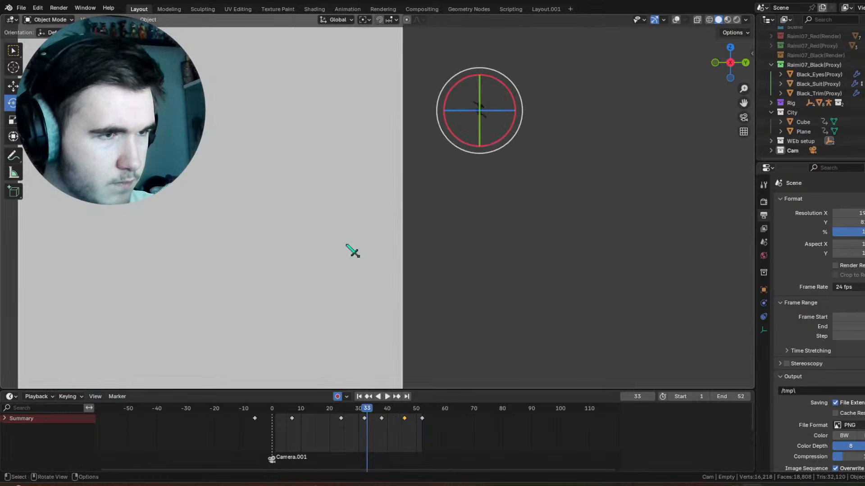
Step: Move the body control empty's last keyframe from frame 52 to frame 57 and play back the swing
{"action": "left_click_drag", "start_coordinate": [351, 413], "coordinate": [433, 425]}
{"action": "key", "text": "space"}
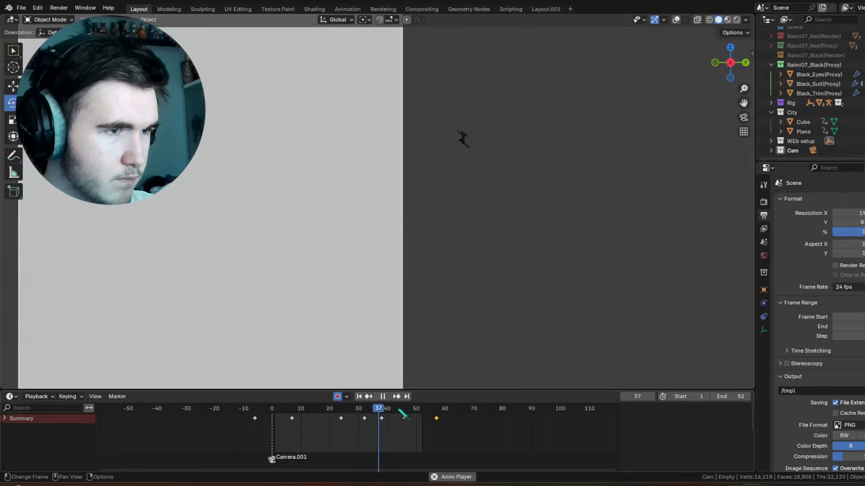
{"action": "key", "text": "space"}
Step: Rotate the body control empty around the global X axis slightly at frame 38 and about 15.4° at frame 46, and review playback
{"action": "left_click", "coordinate": [382, 411]}
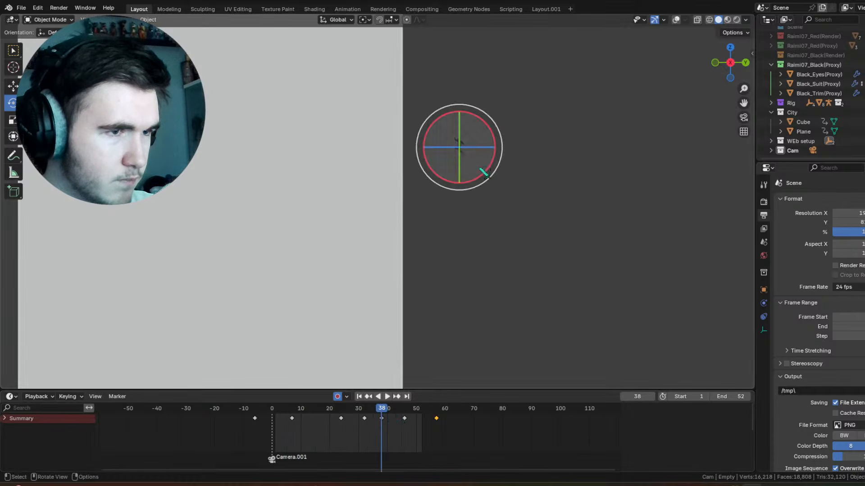
{"action": "left_click_drag", "start_coordinate": [481, 119], "coordinate": [469, 113]}
{"action": "left_click_drag", "start_coordinate": [367, 411], "coordinate": [405, 419]}
{"action": "left_click_drag", "start_coordinate": [441, 171], "coordinate": [431, 164]}
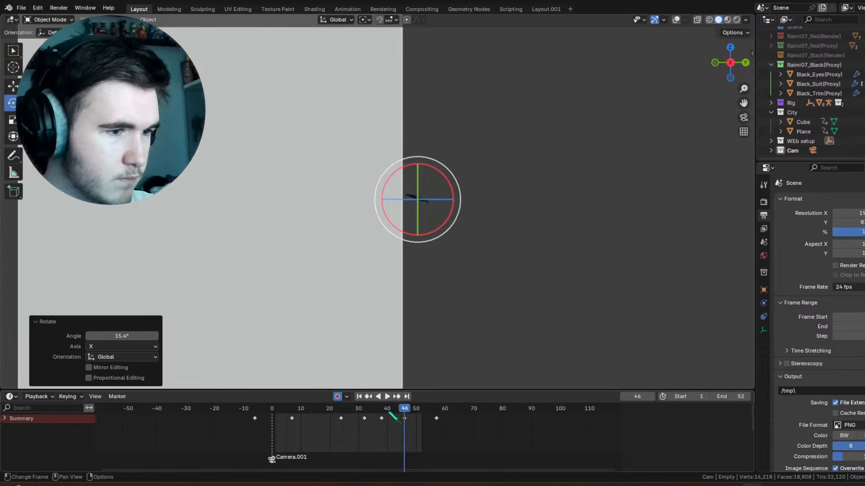
{"action": "left_click_drag", "start_coordinate": [381, 416], "coordinate": [346, 424]}
{"action": "key", "text": "space"}
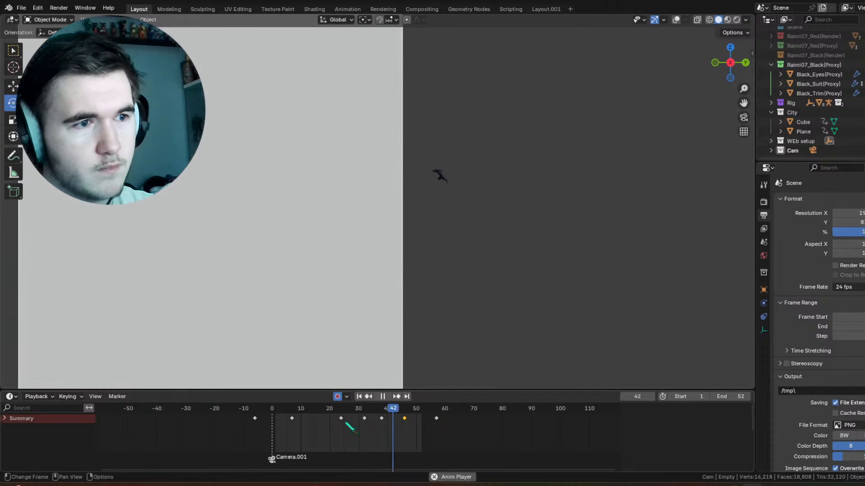
{"action": "middle_click_drag", "start_coordinate": [398, 225], "coordinate": [522, 188]}
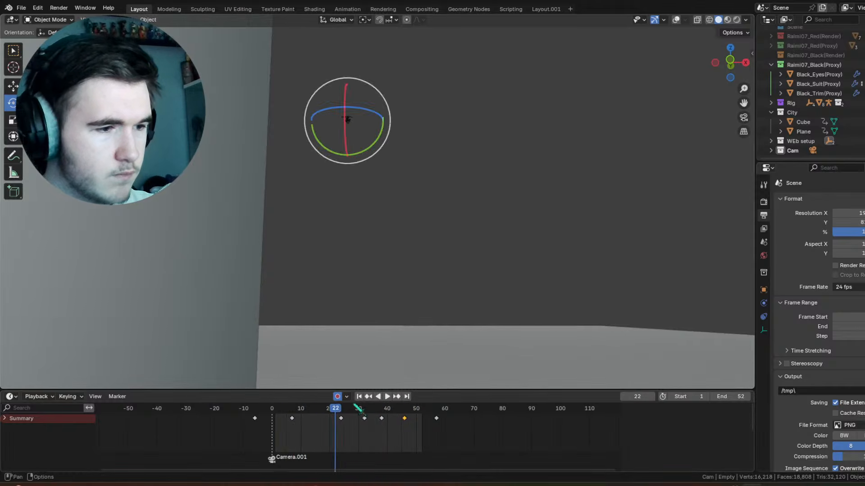
Step: Trackball-rotate the body control empty about -8.02° and 17.2° at frame 46 from the front view
{"action": "left_click_drag", "start_coordinate": [405, 409], "coordinate": [408, 408]}
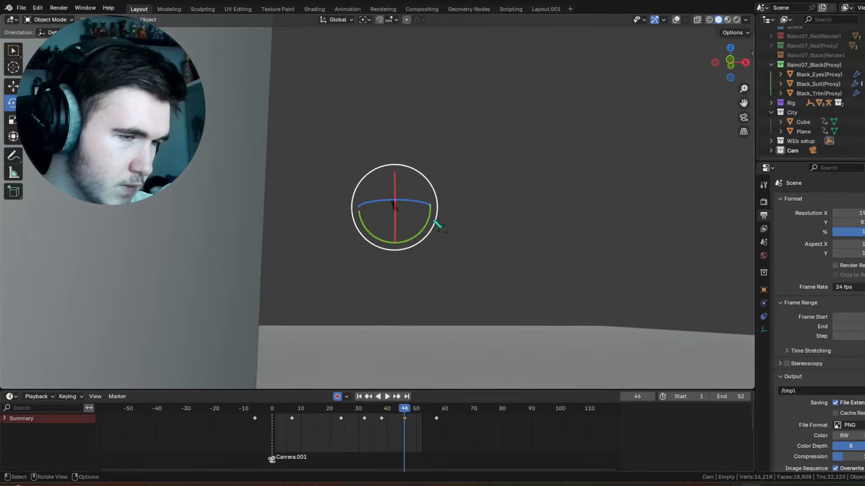
{"action": "key", "text": "KP_1"}
{"action": "scroll", "coordinate": [405, 219], "scroll_direction": "up", "scroll_amount": 10}
{"action": "mouse_move", "coordinate": [527, 201]}
{"action": "left_mouse_down"}
{"action": "mouse_move", "coordinate": [530, 187]}
{"action": "mouse_move", "coordinate": [524, 194]}
{"action": "left_mouse_up"}
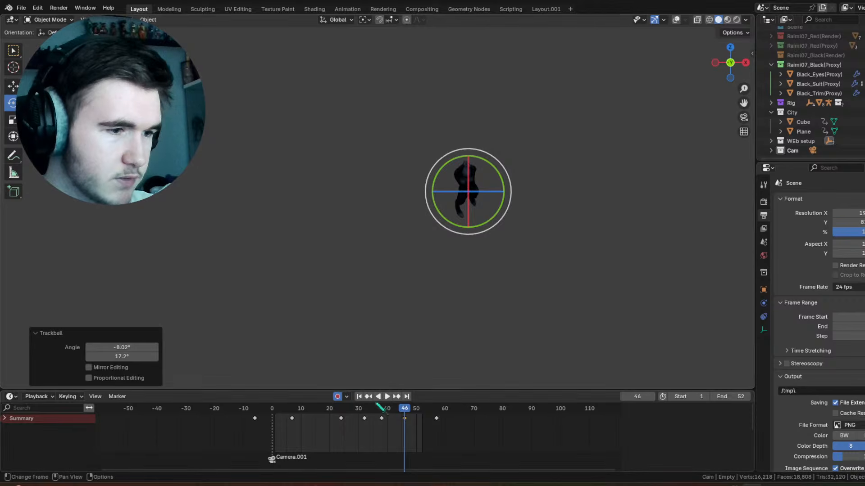
Step: Check the swing's playback and trackball-rotate the body control empty about 2.29° and 16.6° at frame 42
{"action": "left_click_drag", "start_coordinate": [379, 409], "coordinate": [393, 428]}
{"action": "key", "text": "space"}
{"action": "key", "text": "r"}
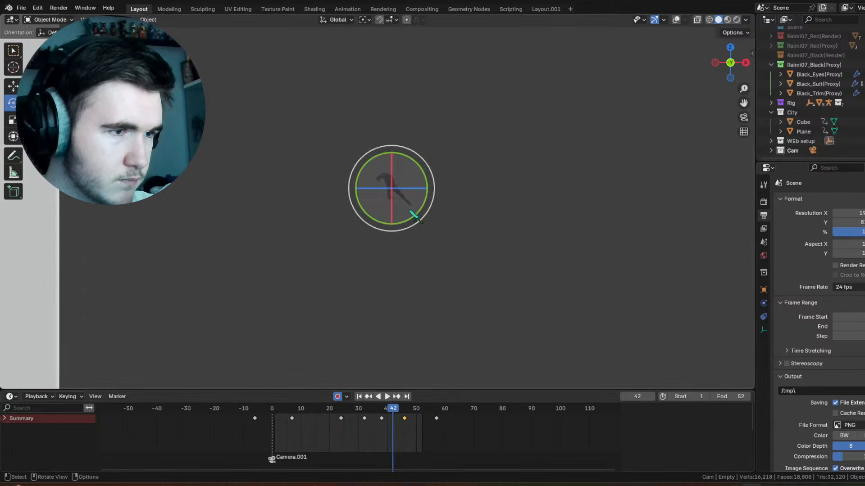
{"action": "left_click_drag", "start_coordinate": [418, 207], "coordinate": [418, 206]}
{"action": "left_click_drag", "start_coordinate": [416, 205], "coordinate": [414, 200]}
{"action": "left_click", "coordinate": [423, 204]}
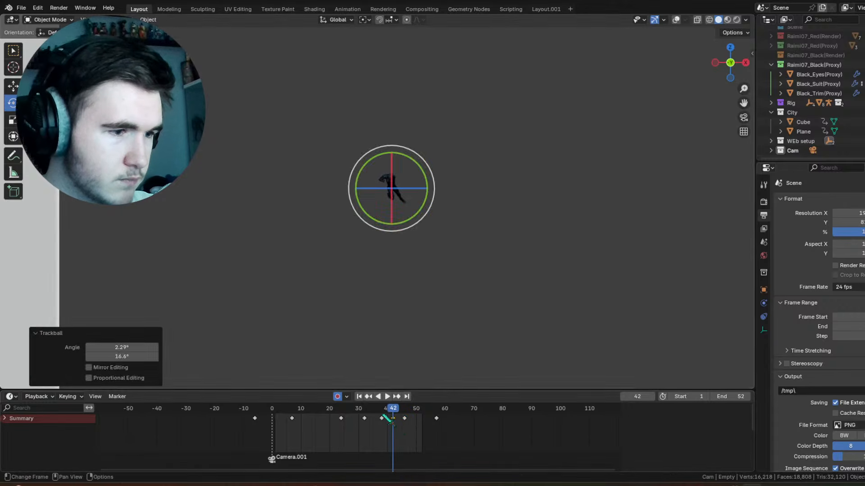
Step: Rotate the body control empty about 8.28° around global Y and -5.29° around the view axis at frame 46
{"action": "left_click_drag", "start_coordinate": [382, 422], "coordinate": [405, 428]}
{"action": "left_click_drag", "start_coordinate": [430, 260], "coordinate": [425, 281]}
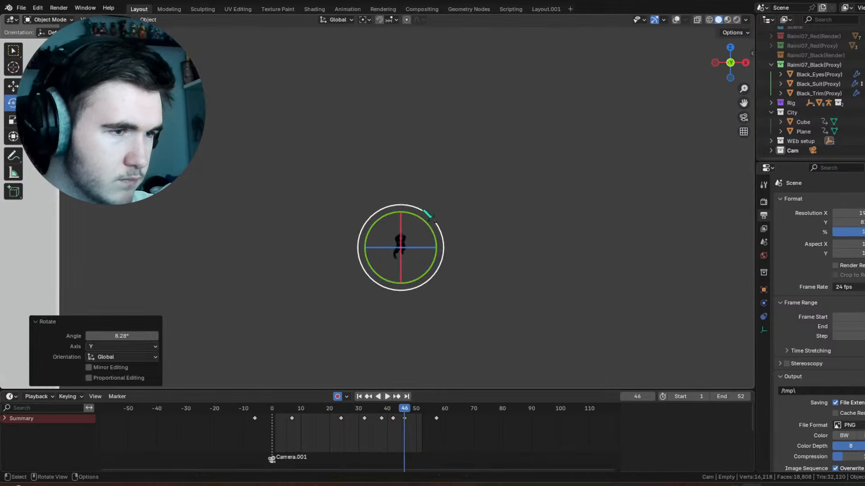
{"action": "left_click_drag", "start_coordinate": [429, 215], "coordinate": [424, 228]}
{"action": "left_click_drag", "start_coordinate": [423, 210], "coordinate": [418, 209]}
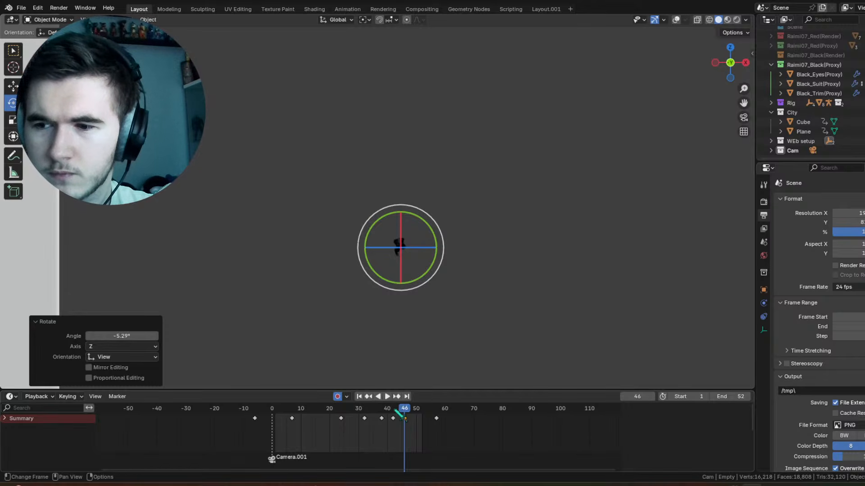
Step: Rotate the body control empty at frame 52 and play back the swing
{"action": "left_click_drag", "start_coordinate": [402, 415], "coordinate": [421, 412]}
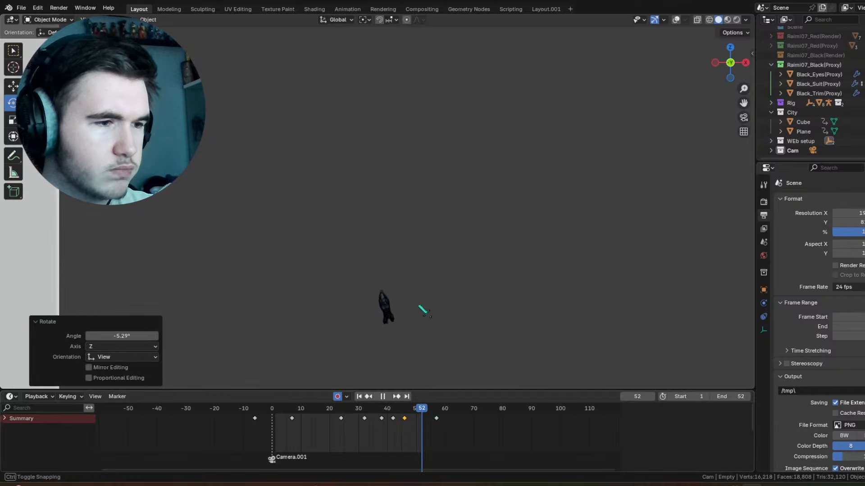
{"action": "left_click_drag", "start_coordinate": [410, 309], "coordinate": [409, 307]}
{"action": "left_click_drag", "start_coordinate": [424, 416], "coordinate": [375, 419]}
{"action": "key", "text": "space"}
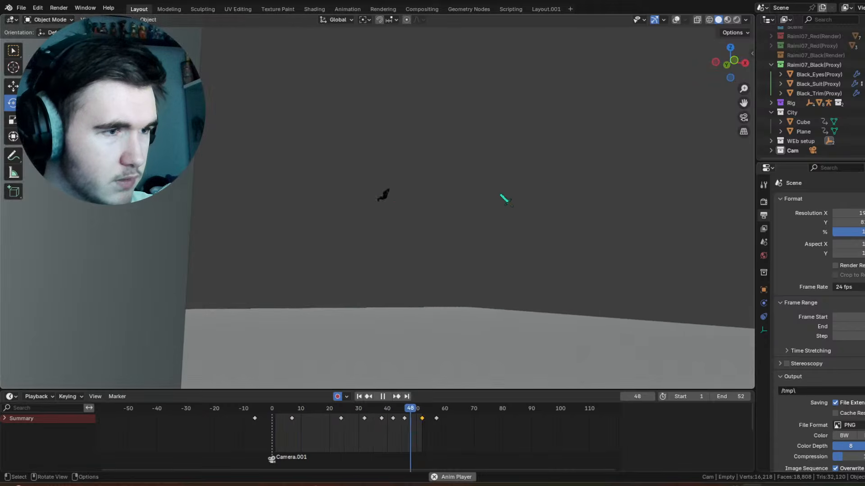
Step: Move the body control empty's frame 52 keyframe to frame 54 and play back the swing from the side
{"action": "left_click_drag", "start_coordinate": [386, 411], "coordinate": [428, 410]}
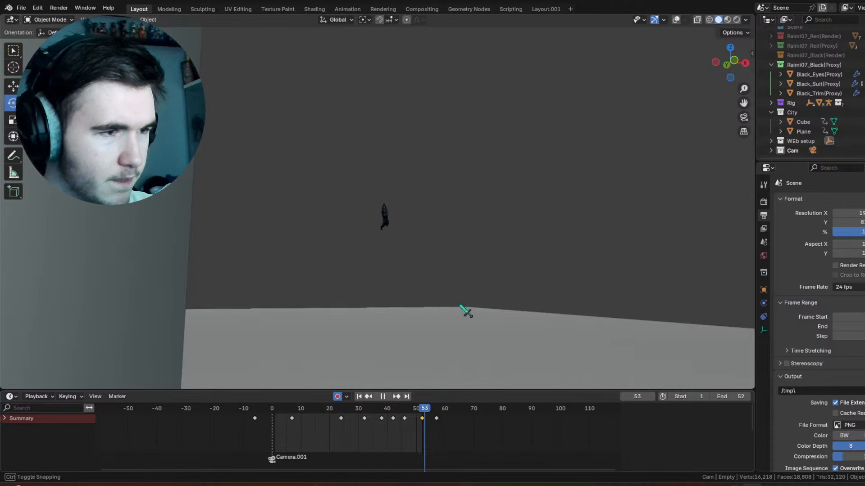
{"action": "key", "text": "KP_3"}
{"action": "left_click_drag", "start_coordinate": [417, 408], "coordinate": [426, 419]}
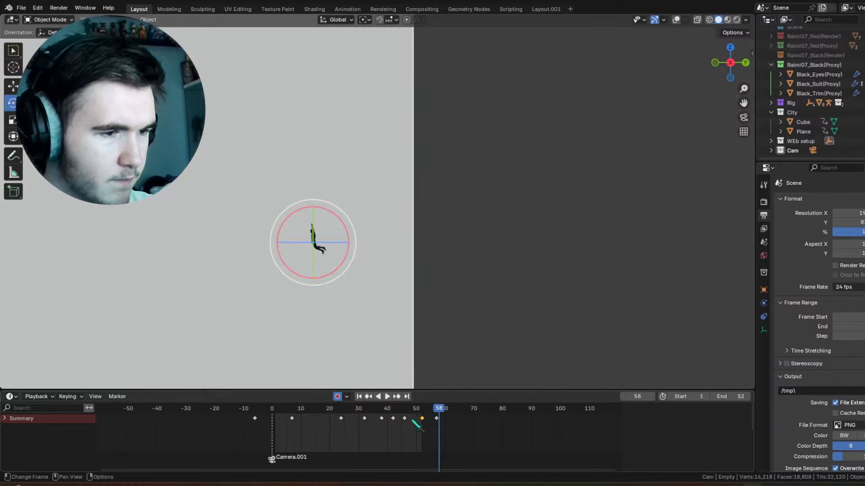
{"action": "key", "text": "g"}
{"action": "left_click", "coordinate": [435, 420]}
{"action": "key", "text": "space"}
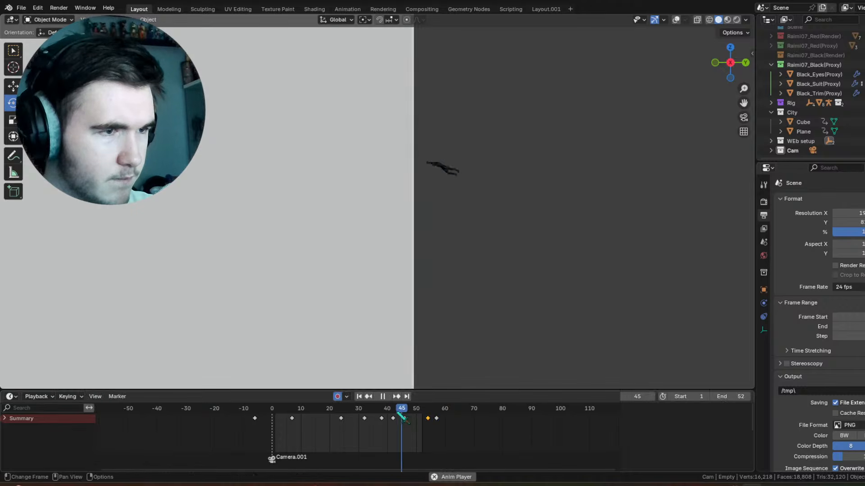
Step: Adjust the body control empty's rotation at frame 46 from the side view and replay the swing
{"action": "key", "text": "space"}
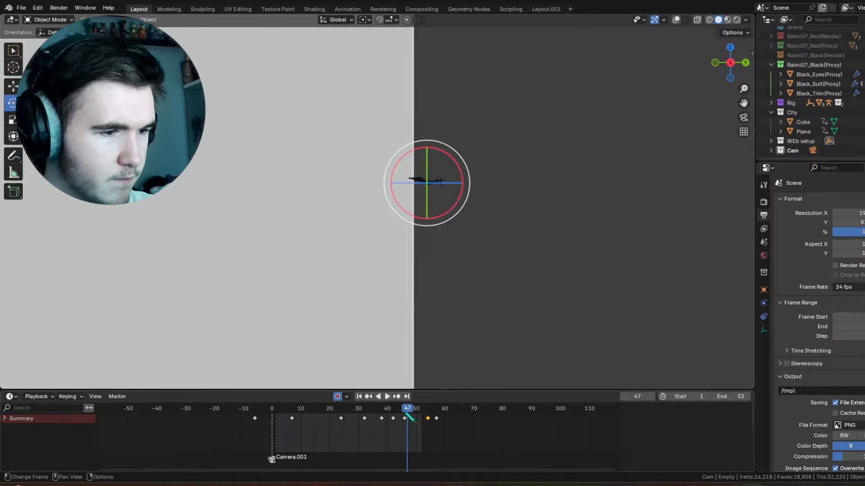
{"action": "left_click_drag", "start_coordinate": [471, 197], "coordinate": [477, 272]}
{"action": "key", "text": "space"}
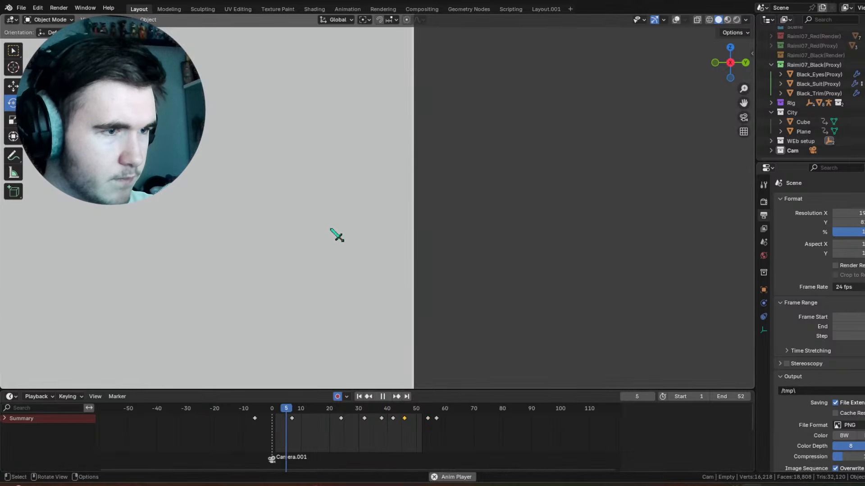
Step: Review the swing from several angles and through the scene camera, checking the body's motion around frames 22 to 47
{"action": "middle_click_drag", "start_coordinate": [336, 235], "coordinate": [460, 216]}
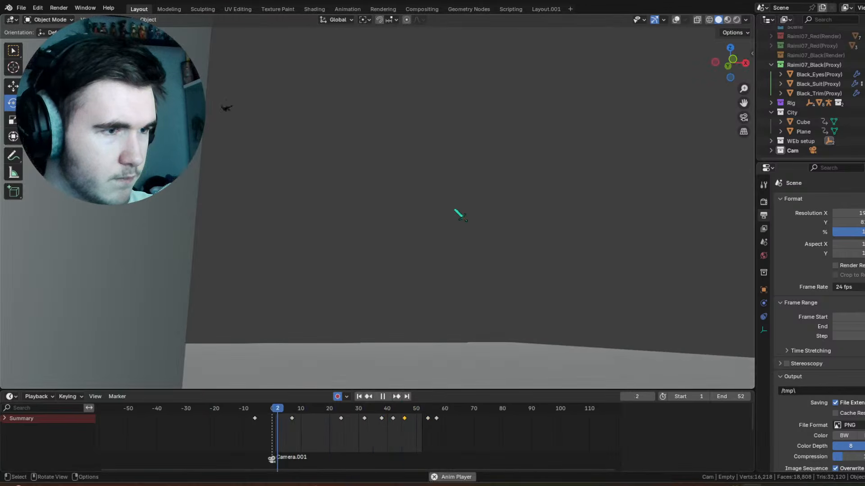
{"action": "mouse_move", "coordinate": [384, 411]}
{"action": "left_mouse_down"}
{"action": "mouse_move", "coordinate": [401, 410]}
{"action": "mouse_move", "coordinate": [393, 410]}
{"action": "left_mouse_up"}
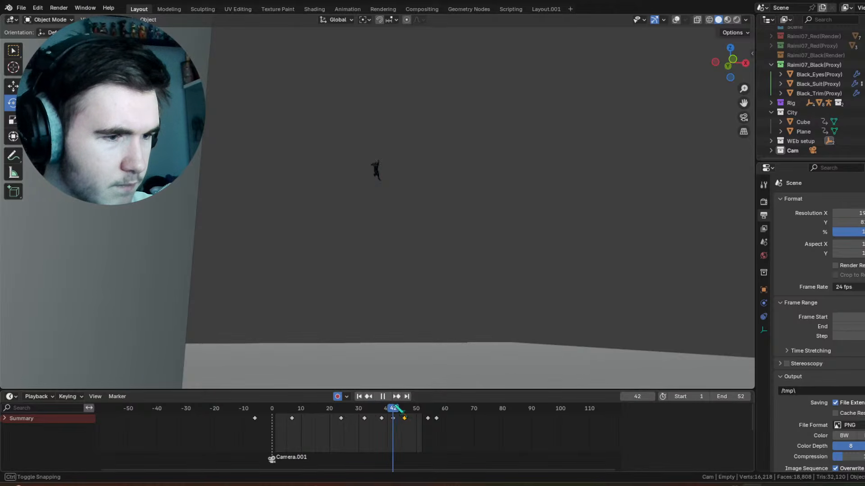
{"action": "left_click", "coordinate": [744, 118]}
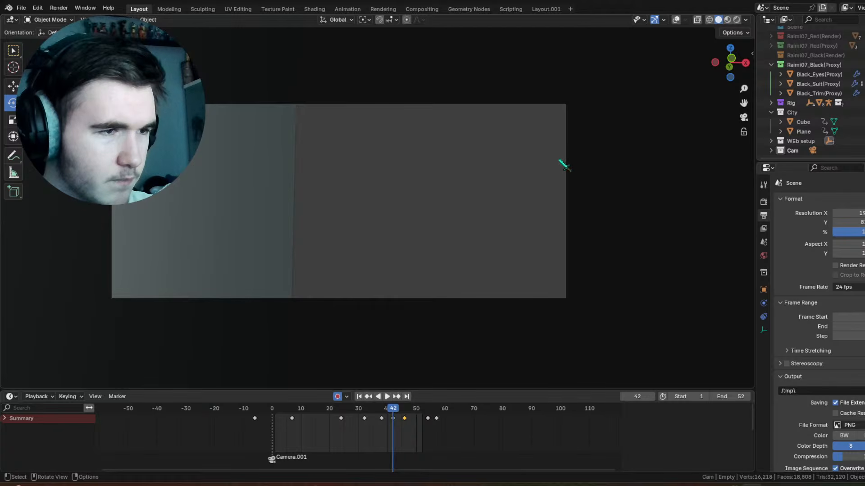
{"action": "left_click", "coordinate": [543, 9]}
{"action": "left_click", "coordinate": [140, 9]}
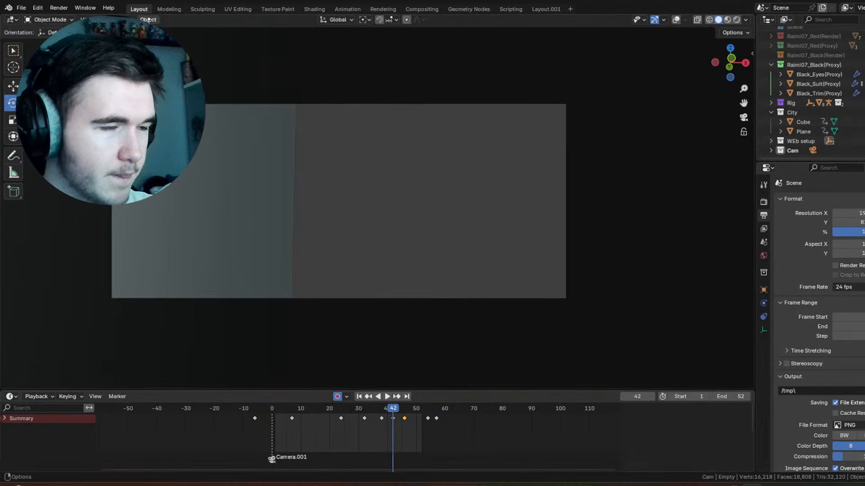
{"action": "left_click_drag", "start_coordinate": [323, 408], "coordinate": [344, 409]}
{"action": "middle_click_drag", "start_coordinate": [455, 275], "coordinate": [336, 142]}
{"action": "key", "text": "space"}
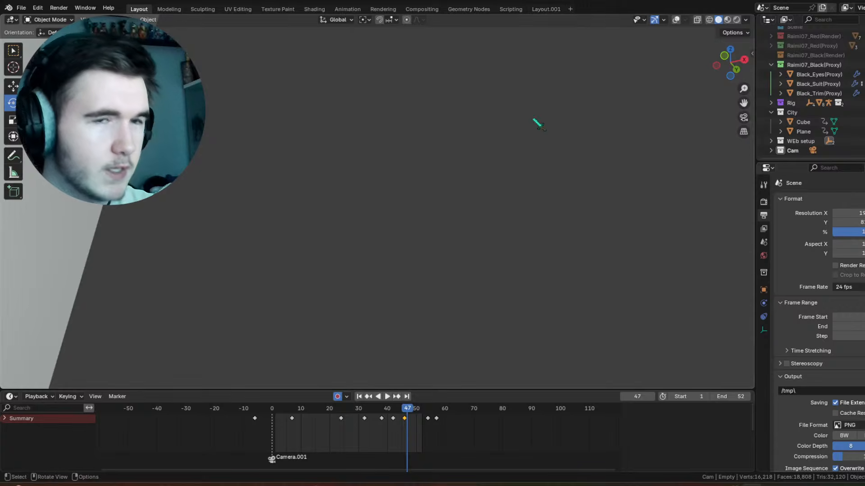
{"action": "middle_click_drag", "start_coordinate": [534, 119], "coordinate": [444, 164]}
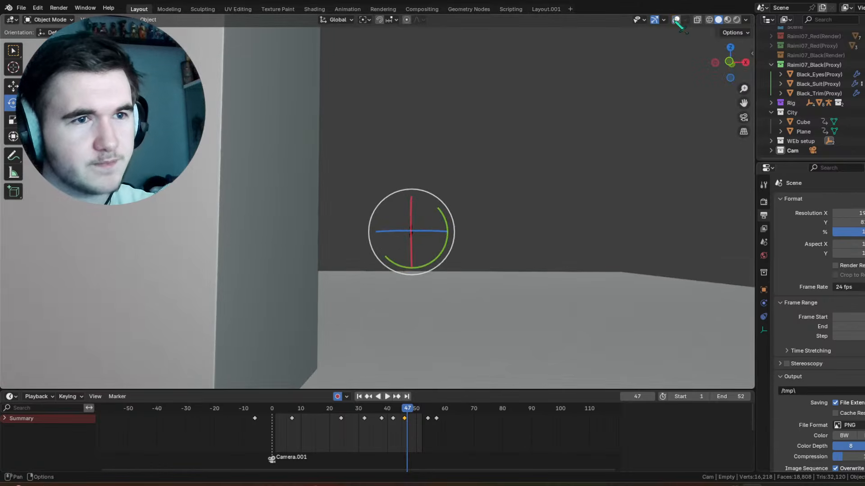
Step: Show the viewport overlays, select Camera.001 and align it to a close view of the character at frame 1
{"action": "left_click", "coordinate": [676, 20]}
{"action": "left_click", "coordinate": [272, 150]}
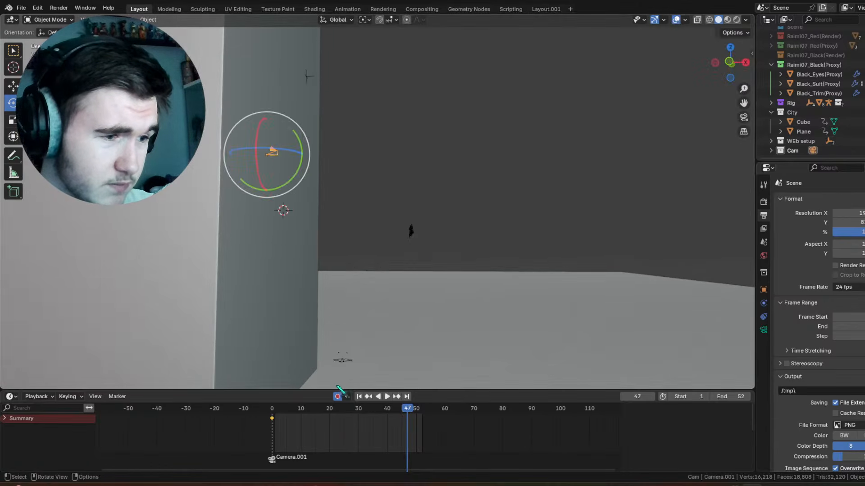
{"action": "left_click", "coordinate": [359, 397]}
{"action": "middle_click_drag", "start_coordinate": [417, 166], "coordinate": [433, 193]}
{"action": "key", "text": "KP_0"}
Step: Add a Child Of constraint to Camera.001 targeting Empty, disable its rotation influence, set the inverse and check the playback through the camera
{"action": "left_click", "coordinate": [764, 316]}
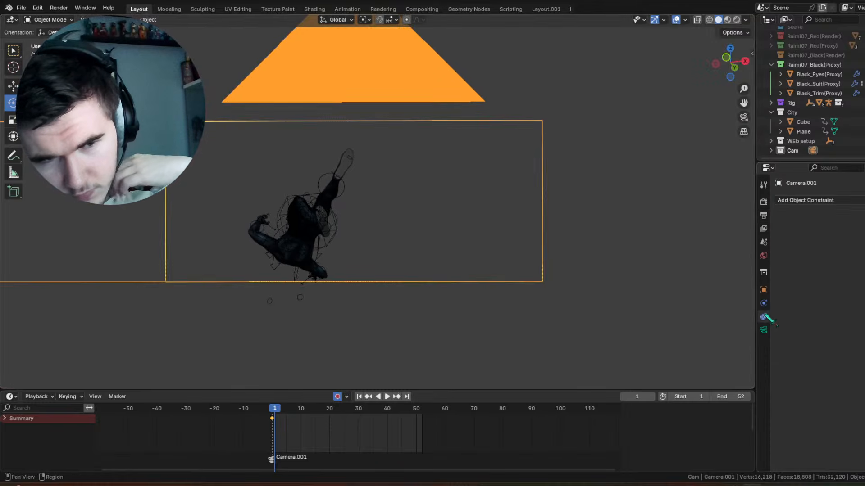
{"action": "left_click", "coordinate": [862, 201]}
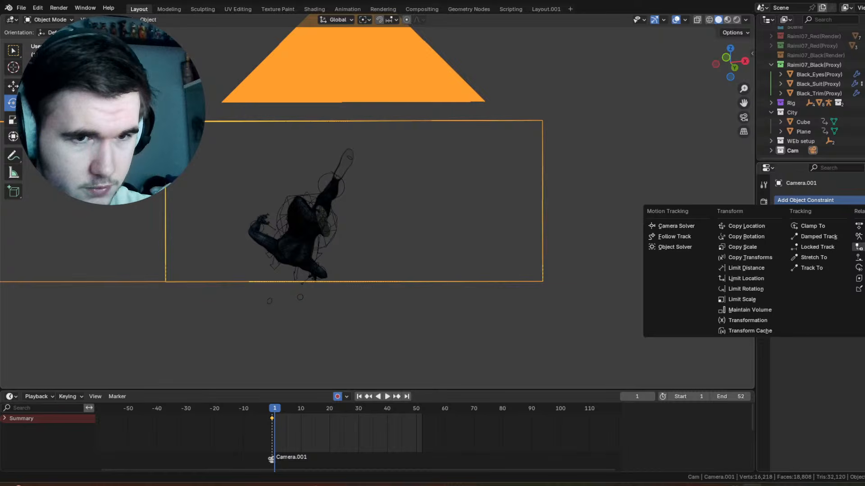
{"action": "left_click", "coordinate": [858, 246]}
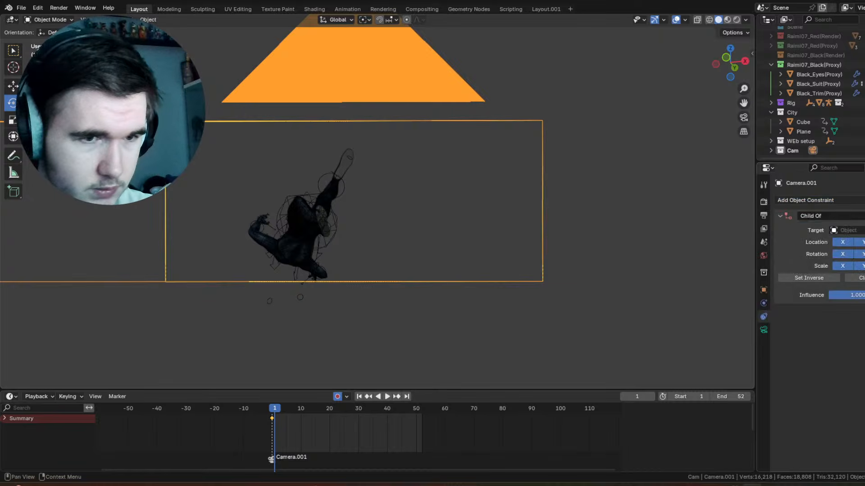
{"action": "left_click", "coordinate": [279, 196]}
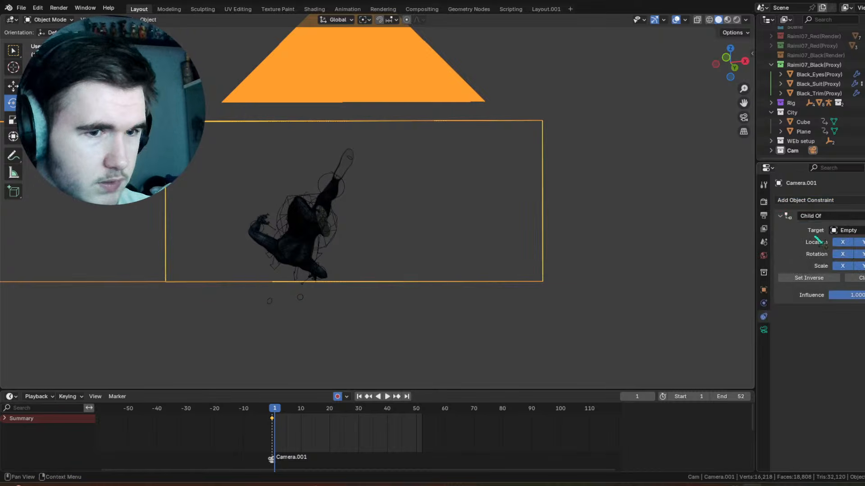
{"action": "left_click", "coordinate": [842, 254]}
{"action": "left_click", "coordinate": [828, 279]}
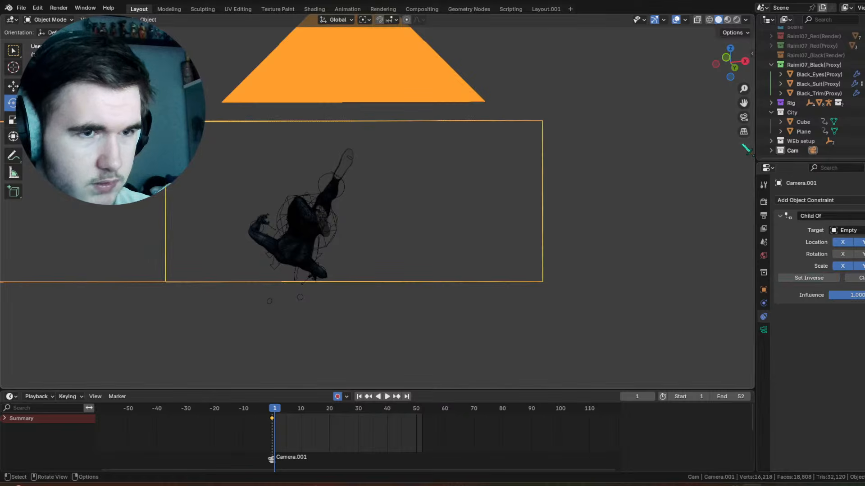
{"action": "key", "text": "KP_0"}
{"action": "key", "text": "space"}
{"action": "mouse_move", "coordinate": [282, 410]}
{"action": "left_mouse_down"}
{"action": "mouse_move", "coordinate": [300, 410]}
{"action": "mouse_move", "coordinate": [272, 411]}
{"action": "left_mouse_up"}
{"action": "key", "text": "space"}
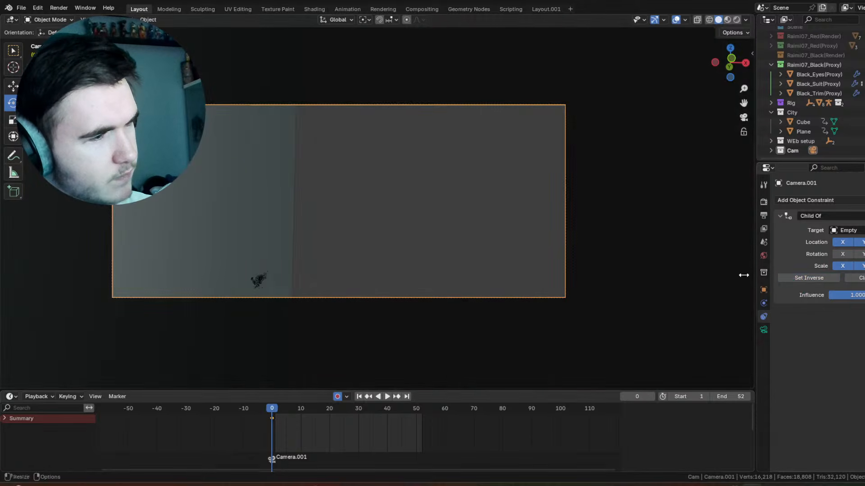
Step: Align Camera.001 to a close-up view of the character at frame 0
{"action": "middle_click_drag", "start_coordinate": [743, 274], "coordinate": [438, 268]}
{"action": "middle_click_drag", "start_coordinate": [297, 267], "coordinate": [423, 205], "text": "shift"}
{"action": "scroll", "coordinate": [439, 205], "scroll_direction": "up", "scroll_amount": 6}
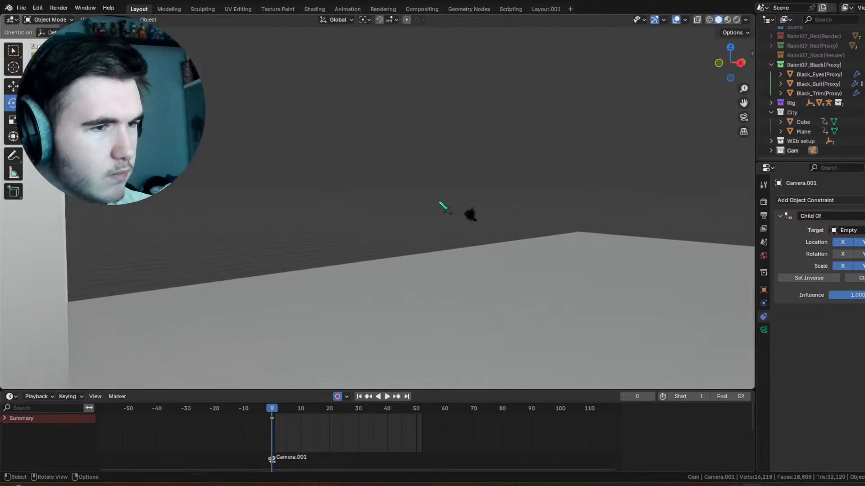
{"action": "middle_click_drag", "start_coordinate": [549, 209], "coordinate": [427, 220], "text": "shift"}
{"action": "scroll", "coordinate": [485, 230], "scroll_direction": "up", "scroll_amount": 4}
{"action": "middle_click_drag", "start_coordinate": [515, 246], "coordinate": [511, 220], "text": "shift"}
{"action": "scroll", "coordinate": [429, 240], "scroll_direction": "up", "scroll_amount": 2}
{"action": "middle_click_drag", "start_coordinate": [324, 249], "coordinate": [509, 213], "text": "shift"}
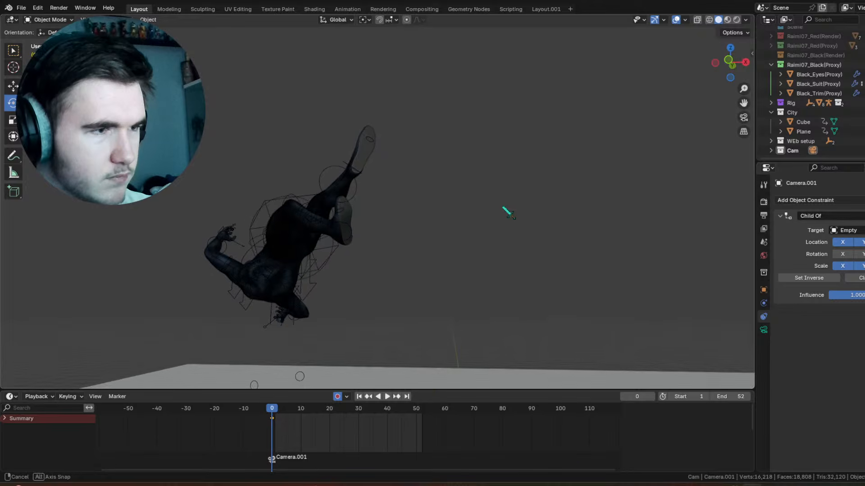
{"action": "key", "text": "KP_0"}
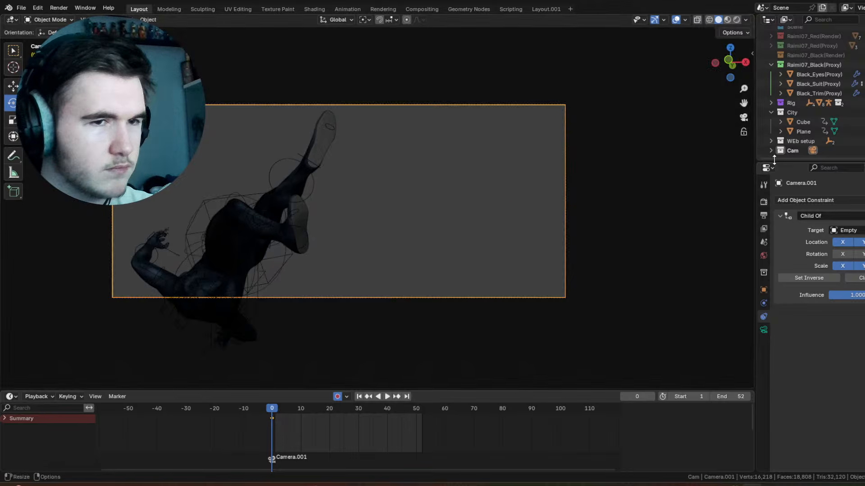
Step: Reframe Camera.001 at frame 0 so the whole character fits inside the frame, and unlock the camera from the view
{"action": "key", "text": "r"}
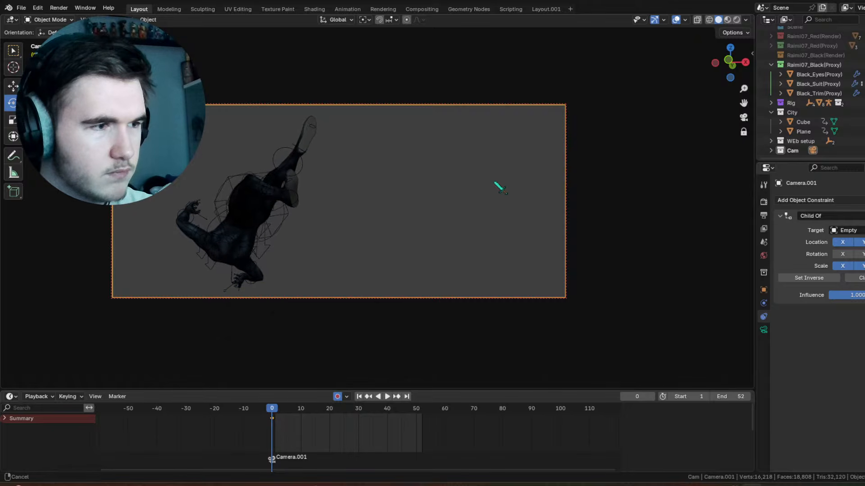
{"action": "left_click", "coordinate": [745, 131]}
{"action": "middle_click", "coordinate": [479, 186]}
{"action": "right_click", "coordinate": [475, 186]}
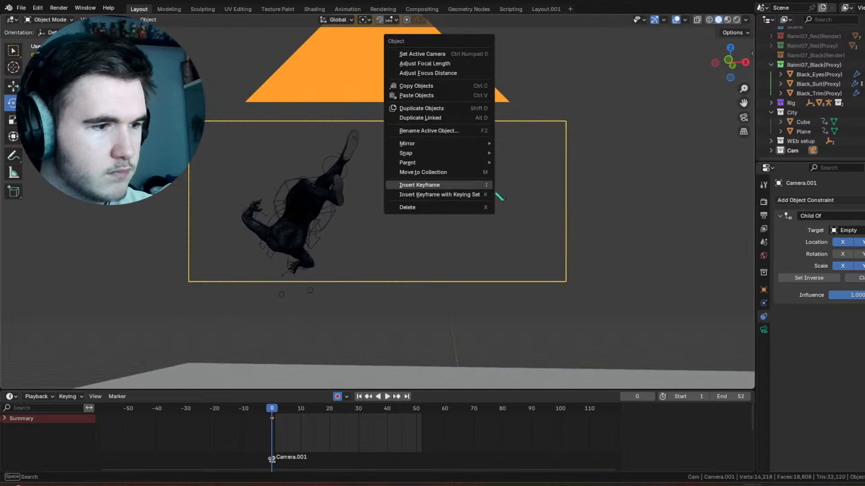
{"action": "key", "text": "KP_0"}
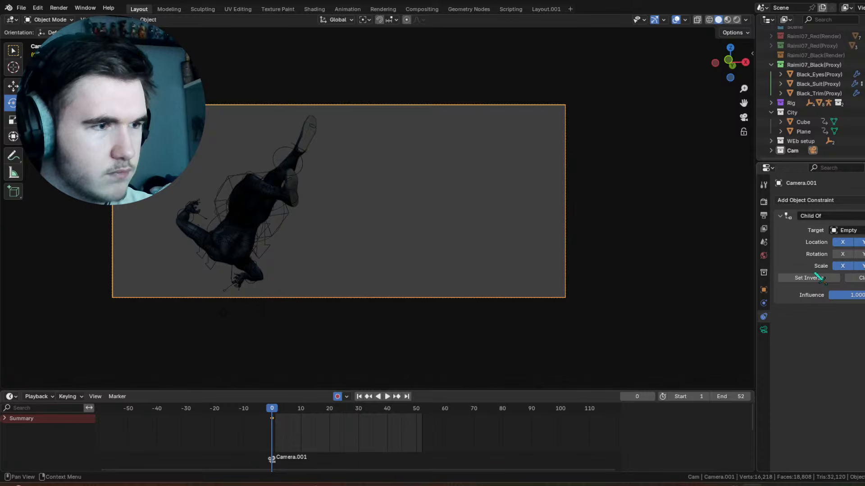
Step: At frame 52, show Camera.001's transform values and undo the trial shift of its X location
{"action": "left_click_drag", "start_coordinate": [280, 410], "coordinate": [422, 410]}
{"action": "key", "text": "space"}
{"action": "middle_click_drag", "start_coordinate": [397, 211], "coordinate": [696, 132]}
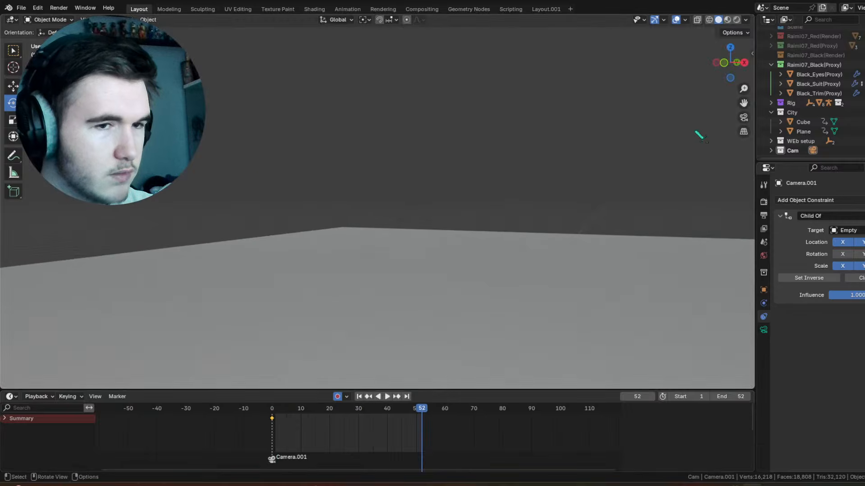
{"action": "left_click", "coordinate": [742, 118]}
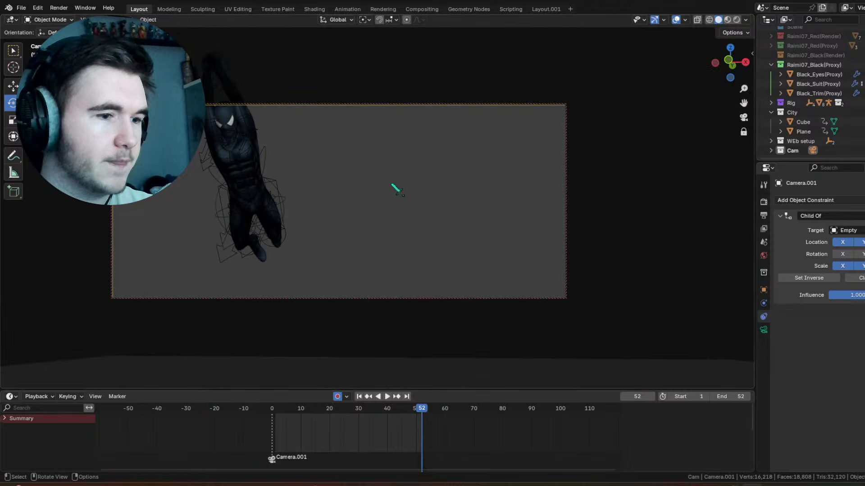
{"action": "middle_click_drag", "start_coordinate": [368, 190], "coordinate": [344, 194]}
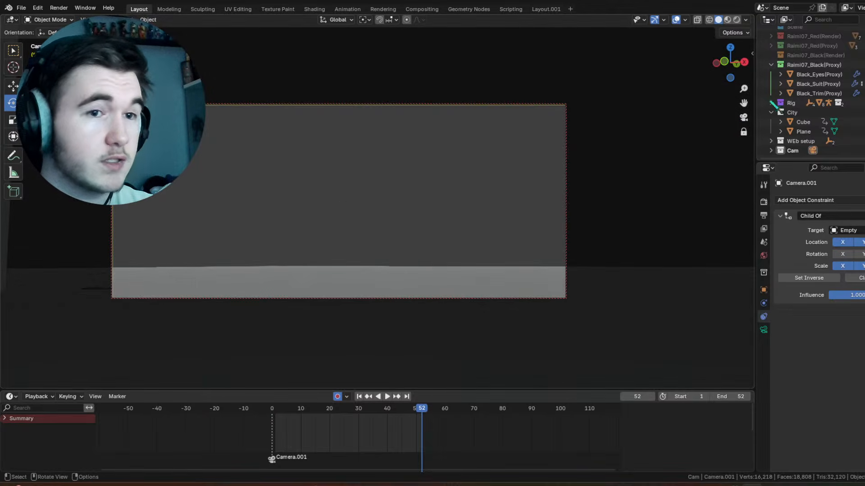
{"action": "key", "text": "ctrl+z"}
{"action": "key", "text": "n"}
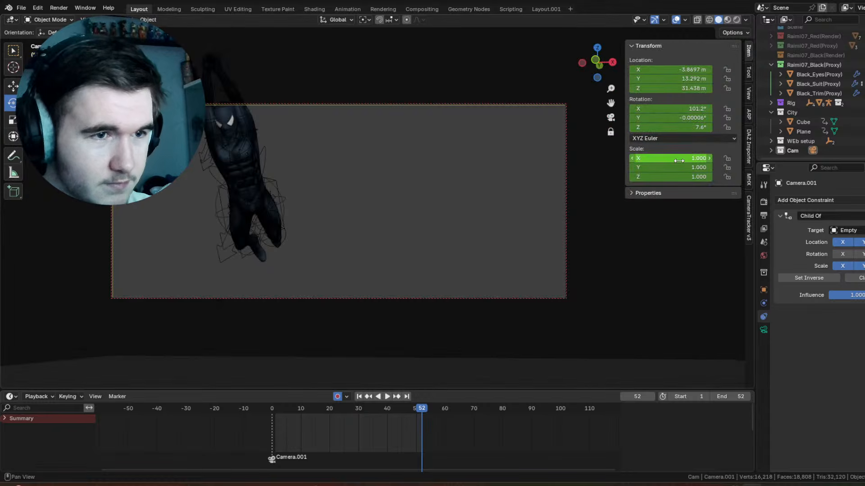
{"action": "mouse_move", "coordinate": [680, 70]}
{"action": "left_mouse_down"}
{"action": "mouse_move", "coordinate": [698, 70]}
{"action": "mouse_move", "coordinate": [681, 70]}
{"action": "left_mouse_up"}
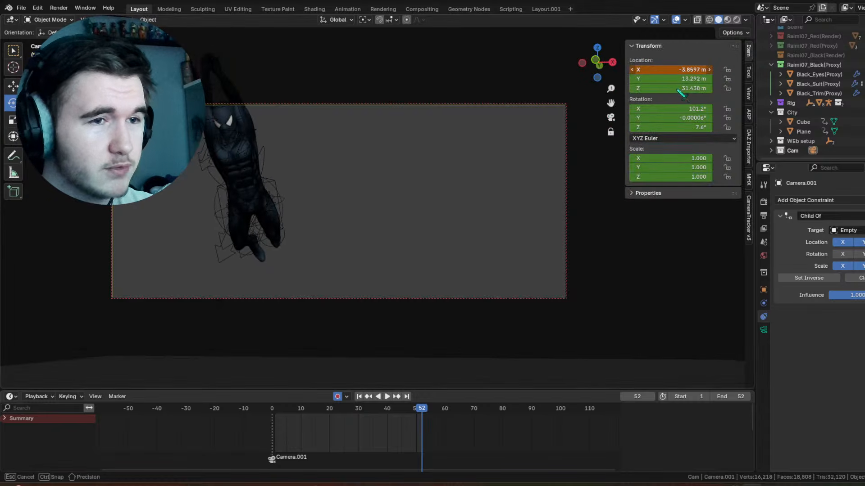
{"action": "key", "text": "ctrl+z"}
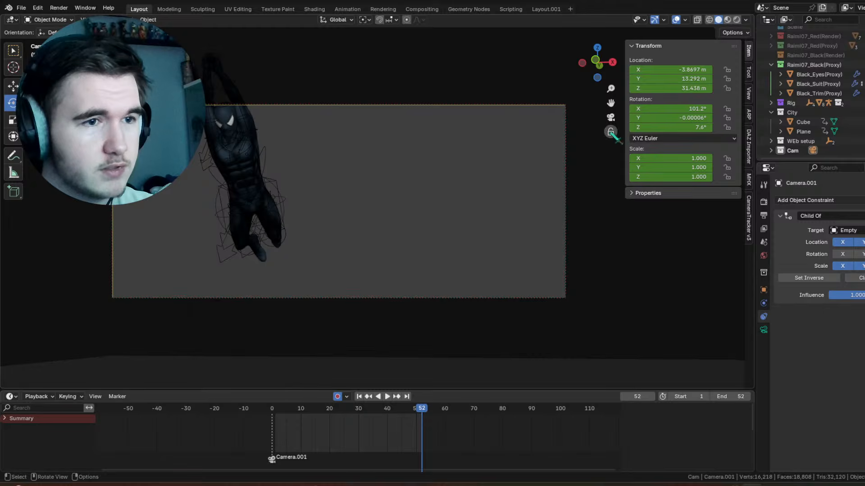
Step: Leave the camera view and move Camera.001 at frame 52 past the character along the building wall
{"action": "middle_click_drag", "start_coordinate": [612, 134], "coordinate": [348, 225]}
{"action": "scroll", "coordinate": [374, 203], "scroll_direction": "up", "scroll_amount": 3}
{"action": "key", "text": "g"}
{"action": "key", "text": "KP_Decimal"}
{"action": "scroll", "coordinate": [337, 192], "scroll_direction": "down", "scroll_amount": 2}
{"action": "scroll", "coordinate": [360, 187], "scroll_direction": "down", "scroll_amount": 3}
{"action": "middle_click_drag", "start_coordinate": [347, 225], "coordinate": [372, 227]}
{"action": "left_click_drag", "start_coordinate": [365, 239], "coordinate": [492, 165]}
{"action": "middle_click_drag", "start_coordinate": [493, 165], "coordinate": [328, 201]}
{"action": "left_click_drag", "start_coordinate": [351, 204], "coordinate": [354, 206]}
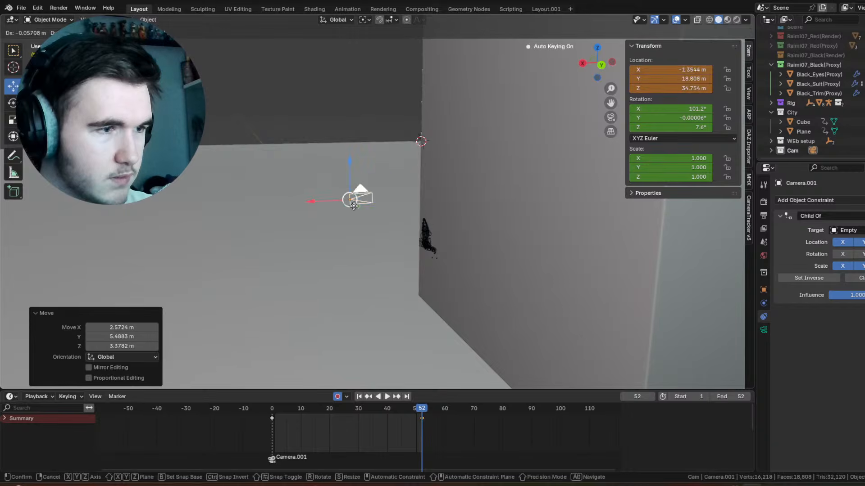
Step: Rotate Camera.001 at frame 52 to about X 73.5°, Y -16.8°, Z 155.9° facing the character's back, and check the playback through it
{"action": "key", "text": "r"}
{"action": "left_click_drag", "start_coordinate": [406, 232], "coordinate": [455, 229]}
{"action": "scroll", "coordinate": [426, 222], "scroll_direction": "up", "scroll_amount": 3}
{"action": "left_click_drag", "start_coordinate": [463, 226], "coordinate": [459, 217]}
{"action": "left_click_drag", "start_coordinate": [564, 150], "coordinate": [565, 150]}
{"action": "key", "text": "KP_0"}
{"action": "key", "text": "KP_0"}
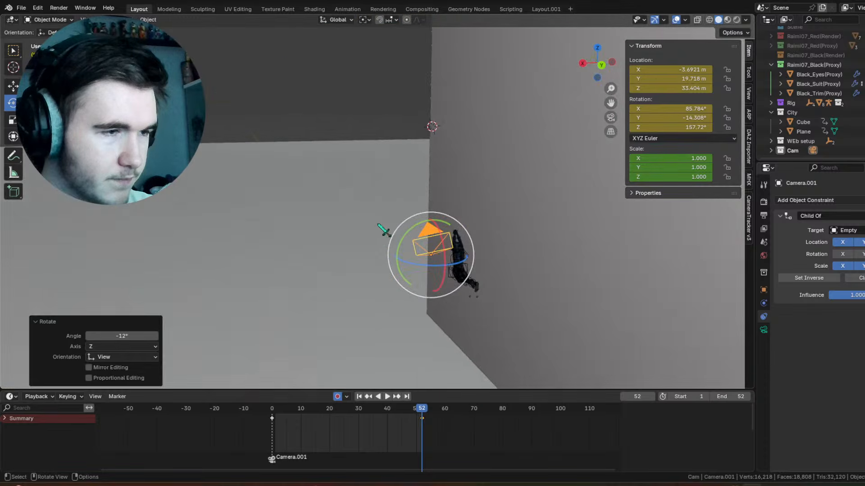
{"action": "left_click_drag", "start_coordinate": [417, 248], "coordinate": [406, 241]}
{"action": "left_click_drag", "start_coordinate": [581, 135], "coordinate": [581, 135]}
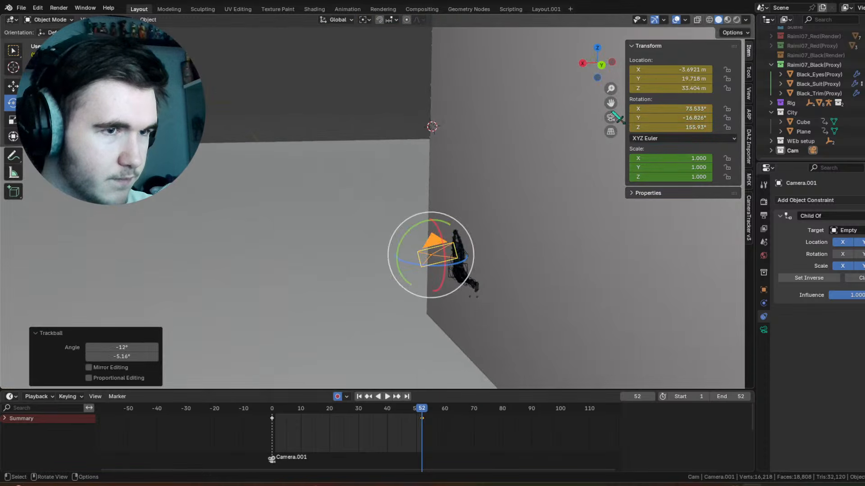
{"action": "left_click", "coordinate": [610, 117]}
{"action": "key", "text": "space"}
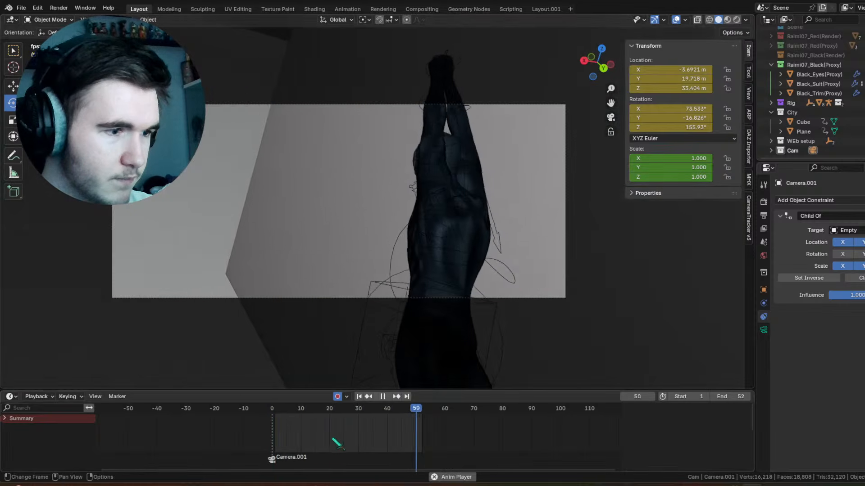
Step: At frame 17, move Camera.001 to about X -2.49, Y 15.10, Z 32.02 m and tilt it to an X rotation of 96.262°
{"action": "left_click_drag", "start_coordinate": [284, 411], "coordinate": [321, 415]}
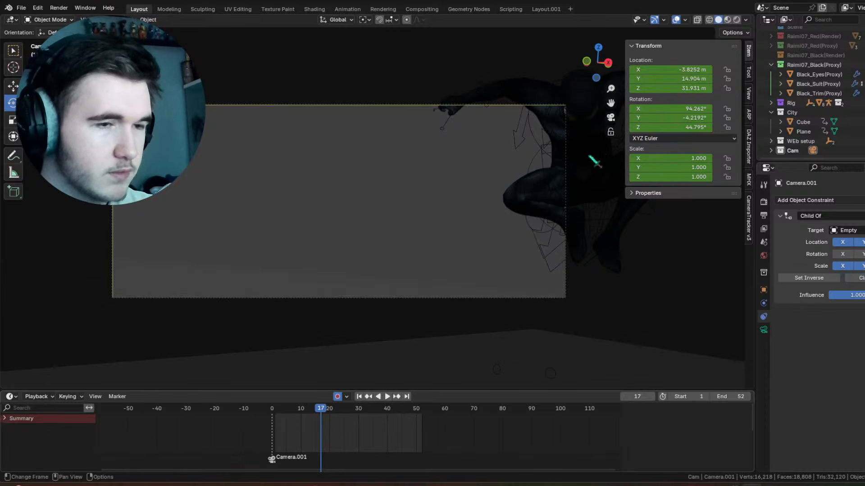
{"action": "scroll", "coordinate": [532, 253], "scroll_direction": "down", "scroll_amount": 4}
{"action": "middle_click_drag", "start_coordinate": [538, 243], "coordinate": [569, 277]}
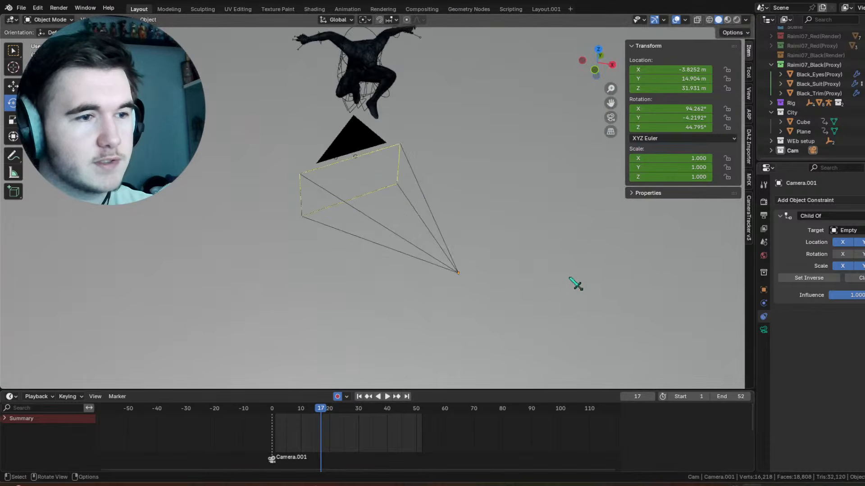
{"action": "scroll", "coordinate": [568, 276], "scroll_direction": "down", "scroll_amount": 5}
{"action": "left_click", "coordinate": [377, 186]}
{"action": "middle_click_drag", "start_coordinate": [443, 233], "coordinate": [445, 222]}
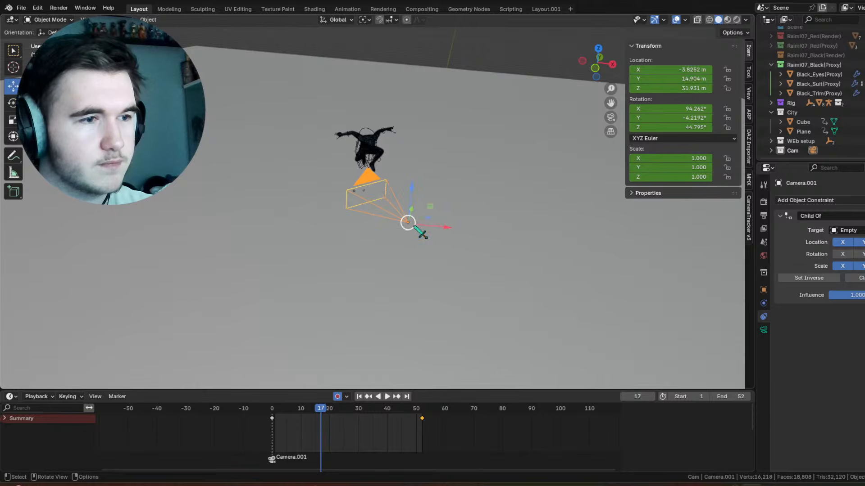
{"action": "left_click_drag", "start_coordinate": [415, 227], "coordinate": [479, 221]}
{"action": "left_click", "coordinate": [611, 118]}
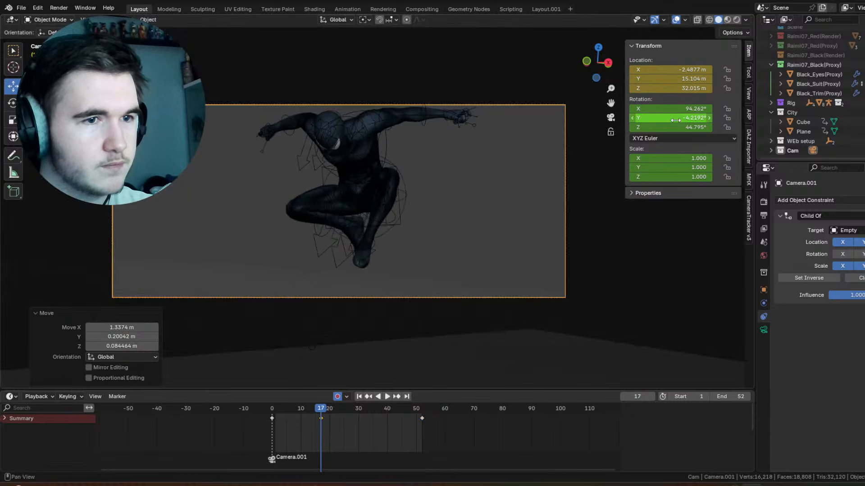
{"action": "left_click_drag", "start_coordinate": [672, 109], "coordinate": [664, 113]}
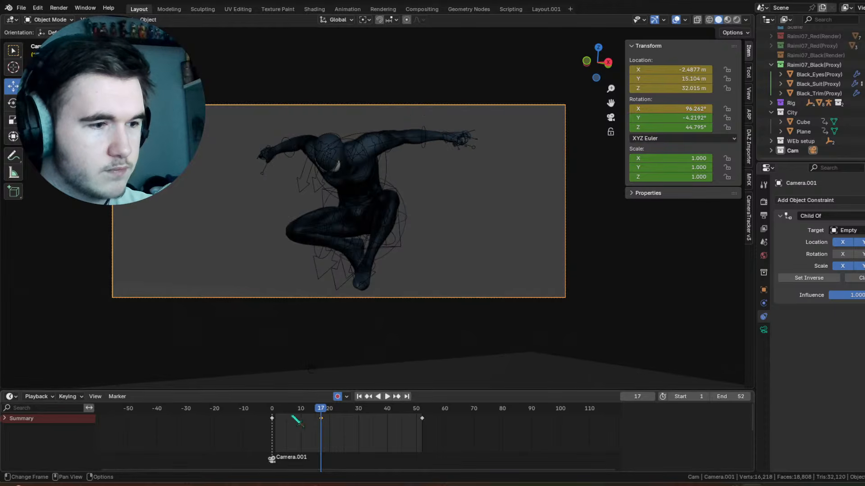
Step: Set Camera.001's X rotation to 111.2° at frame 0, and rotate it at frame 31 to Z 84.896° and X about 90°
{"action": "left_click_drag", "start_coordinate": [293, 417], "coordinate": [273, 411]}
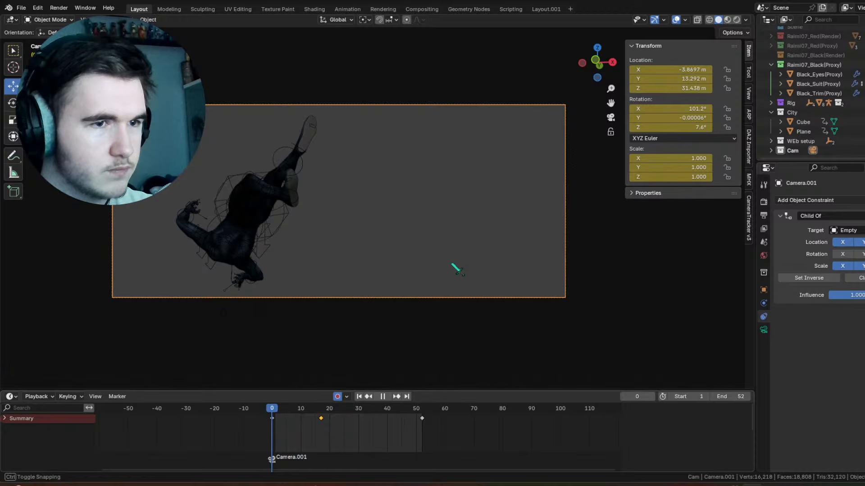
{"action": "left_click_drag", "start_coordinate": [671, 109], "coordinate": [675, 109]}
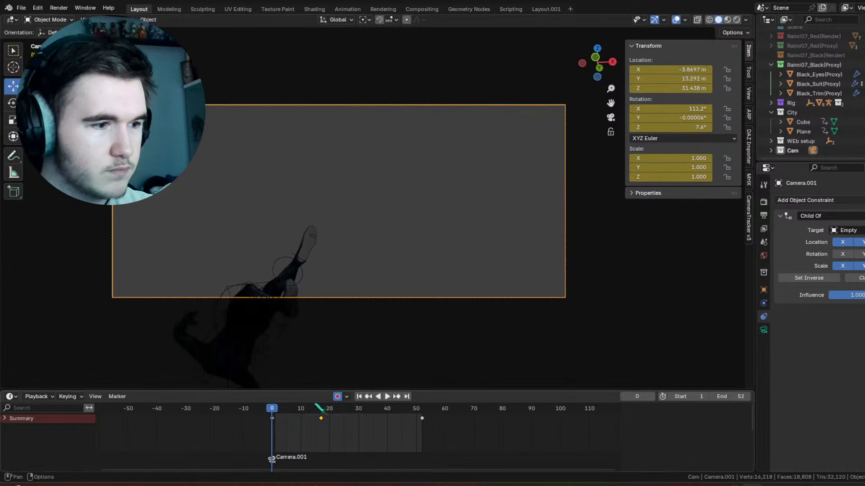
{"action": "left_click_drag", "start_coordinate": [280, 416], "coordinate": [369, 435]}
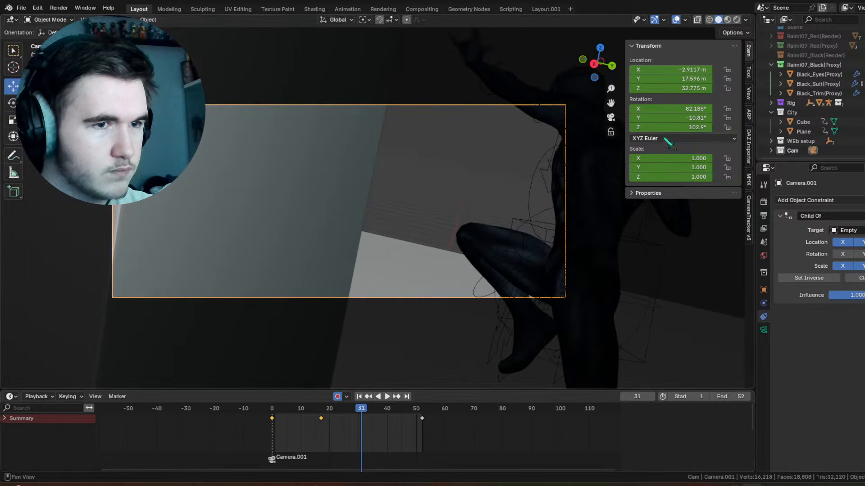
{"action": "left_click_drag", "start_coordinate": [671, 127], "coordinate": [669, 109]}
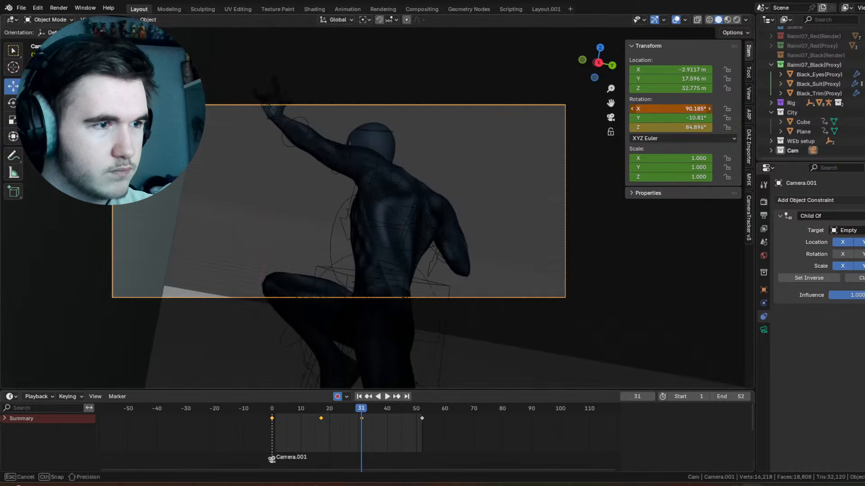
{"action": "left_click_drag", "start_coordinate": [332, 414], "coordinate": [366, 426]}
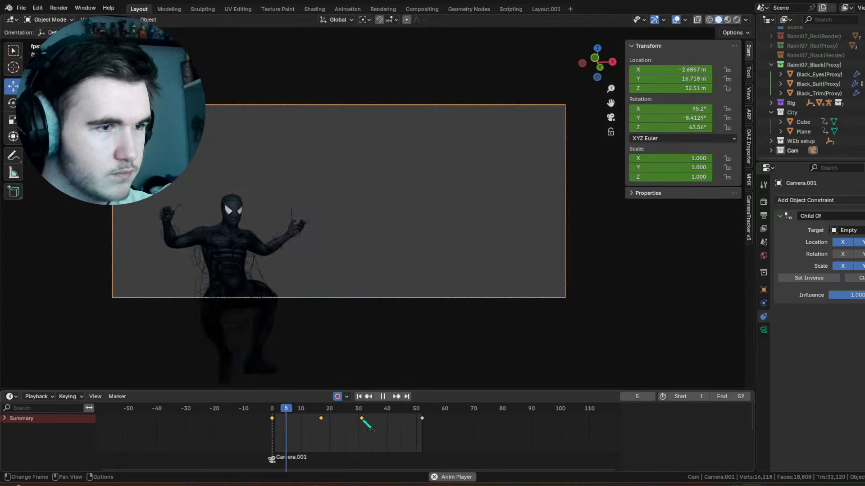
Step: In the Layout.001 workspace, set the viewport shading to Texture colour with MatCap lighting
{"action": "left_click", "coordinate": [546, 9]}
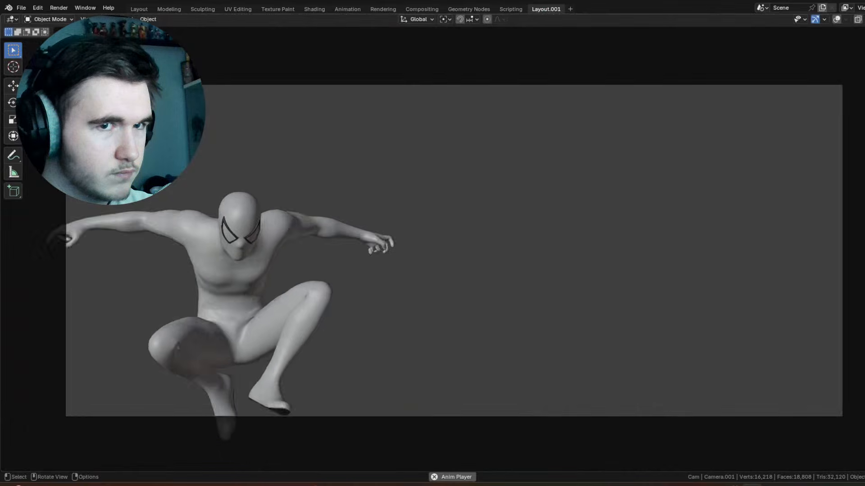
{"action": "left_click", "coordinate": [864, 19]}
{"action": "left_click", "coordinate": [847, 174]}
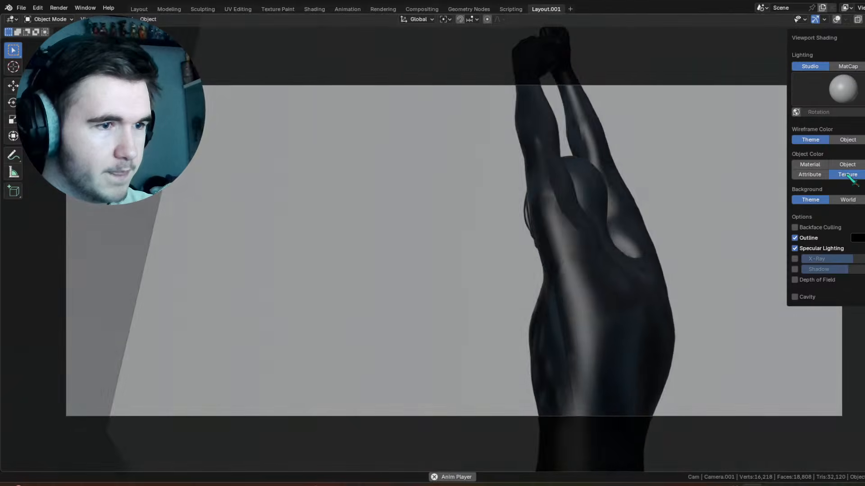
{"action": "left_click", "coordinate": [864, 20]}
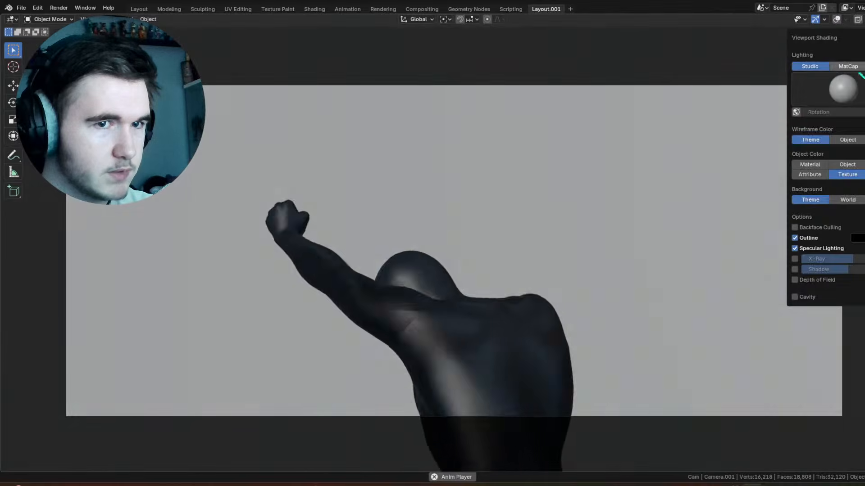
{"action": "left_click", "coordinate": [848, 66]}
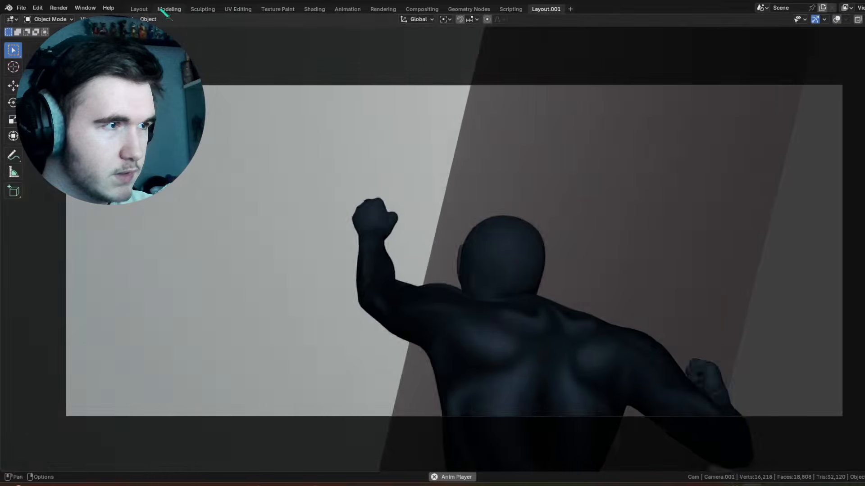
Step: Return to the Layout workspace and turn Camera.001 at frame 17 to a Z rotation of about 46°
{"action": "left_click", "coordinate": [140, 9]}
{"action": "key", "text": "space"}
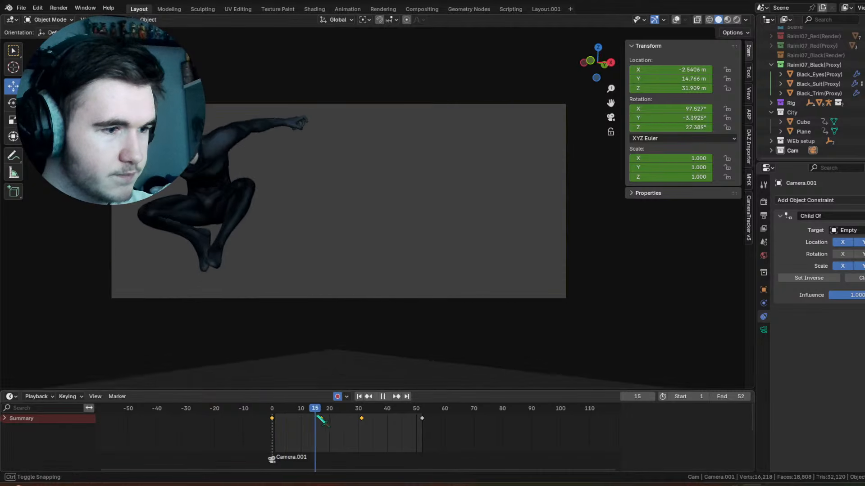
{"action": "left_click_drag", "start_coordinate": [691, 127], "coordinate": [705, 127]}
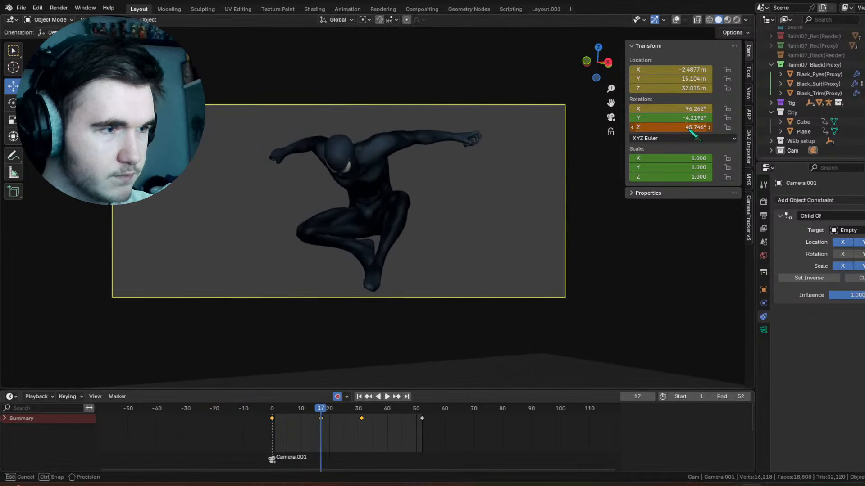
Step: At frame 31, pull Camera.001 back to X location -0.73165 m and set its X rotation to 89.185°
{"action": "left_click_drag", "start_coordinate": [327, 408], "coordinate": [369, 431]}
{"action": "left_click_drag", "start_coordinate": [639, 88], "coordinate": [707, 70]}
{"action": "key", "text": "ctrl+z"}
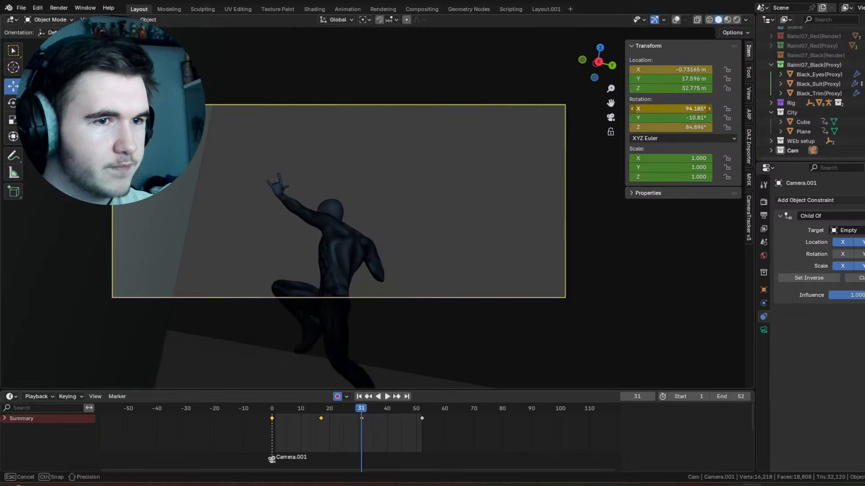
{"action": "mouse_move", "coordinate": [671, 108]}
{"action": "left_mouse_down"}
{"action": "mouse_move", "coordinate": [661, 109]}
{"action": "mouse_move", "coordinate": [677, 108]}
{"action": "left_mouse_up"}
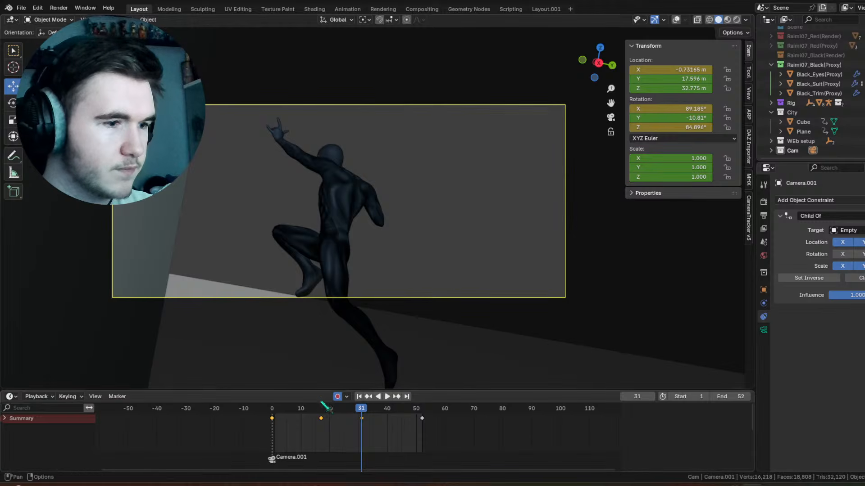
Step: At frame 25, set Camera.001's Z rotation to 71.349° and adjust its X rotation to centre the character
{"action": "mouse_move", "coordinate": [327, 415]}
{"action": "left_mouse_down"}
{"action": "mouse_move", "coordinate": [362, 417]}
{"action": "mouse_move", "coordinate": [344, 417]}
{"action": "left_mouse_up"}
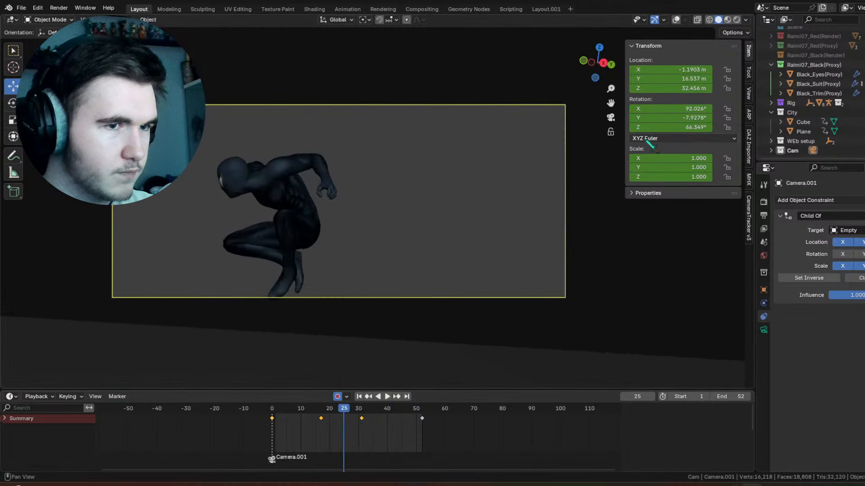
{"action": "left_click_drag", "start_coordinate": [661, 128], "coordinate": [682, 128]}
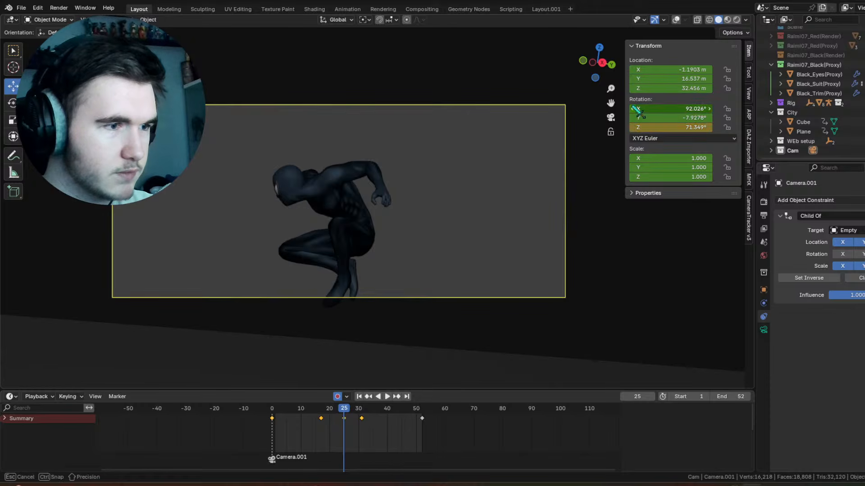
{"action": "left_click_drag", "start_coordinate": [637, 109], "coordinate": [636, 109]}
Step: At frame 42, rotate Spidey_Rig's left forearm control in Pose Mode and play the swing back with the overlays hidden
{"action": "left_click_drag", "start_coordinate": [322, 417], "coordinate": [394, 416]}
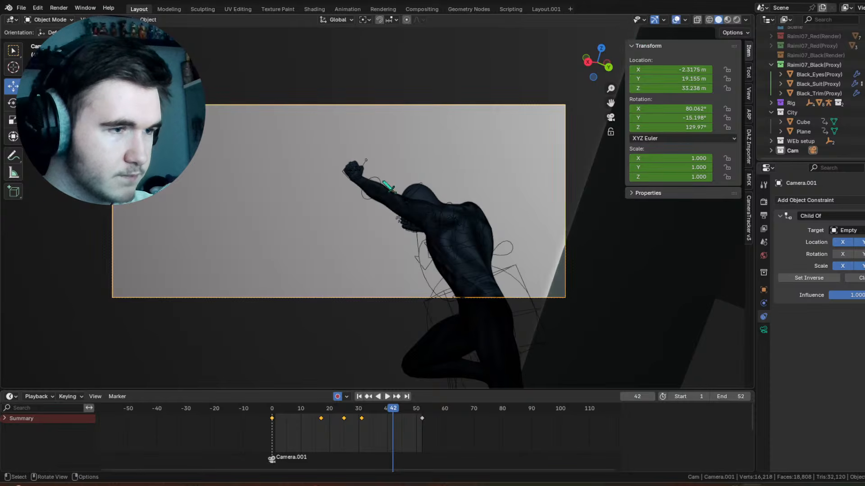
{"action": "left_click", "coordinate": [383, 182]}
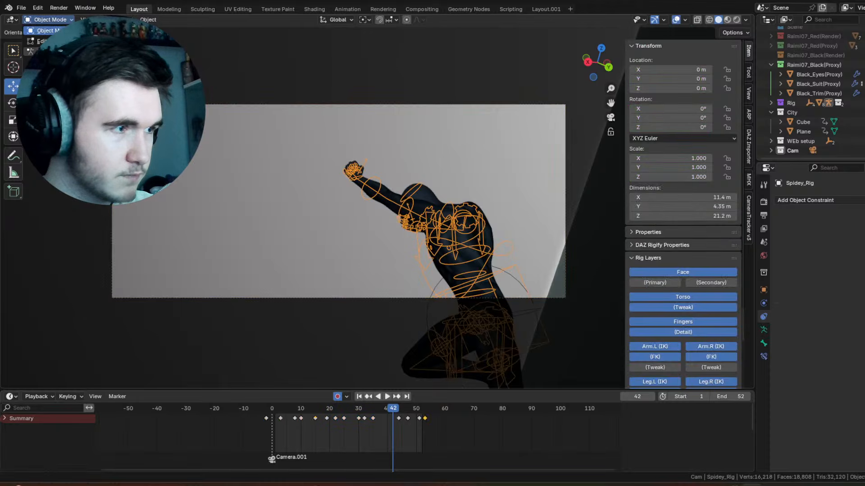
{"action": "key", "text": "ctrl+Tab"}
{"action": "left_click", "coordinate": [390, 191]}
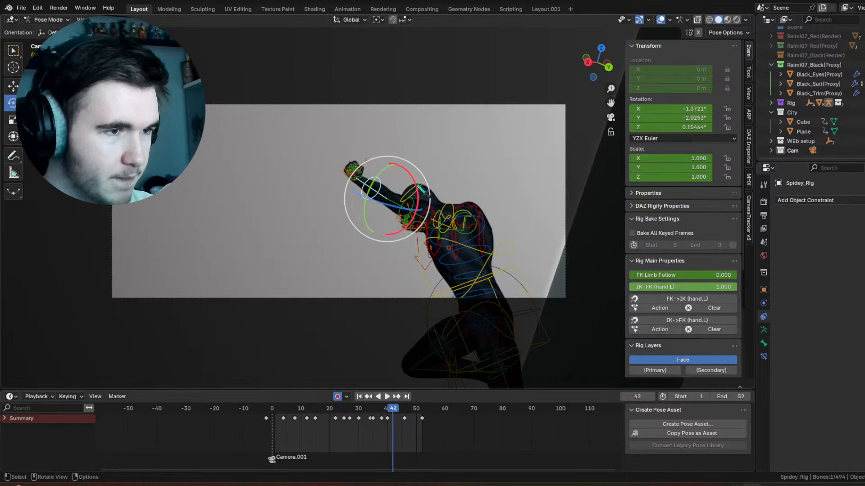
{"action": "left_click", "coordinate": [416, 203]}
{"action": "key", "text": "space"}
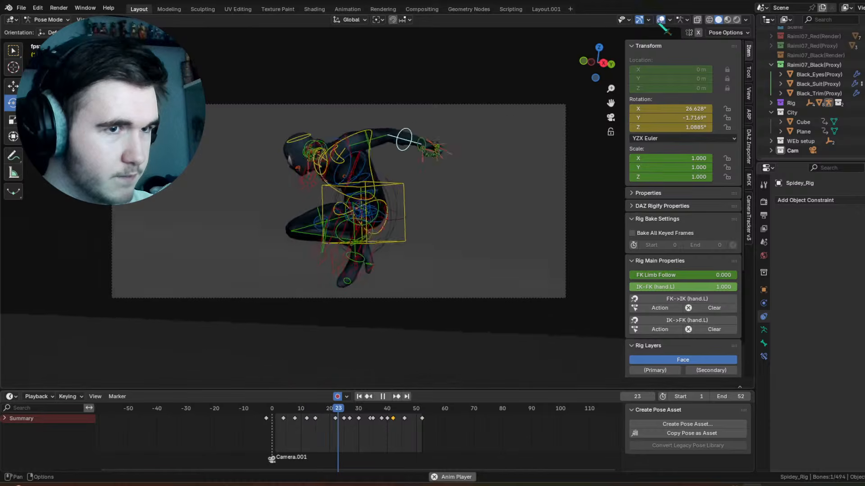
{"action": "left_click", "coordinate": [661, 20]}
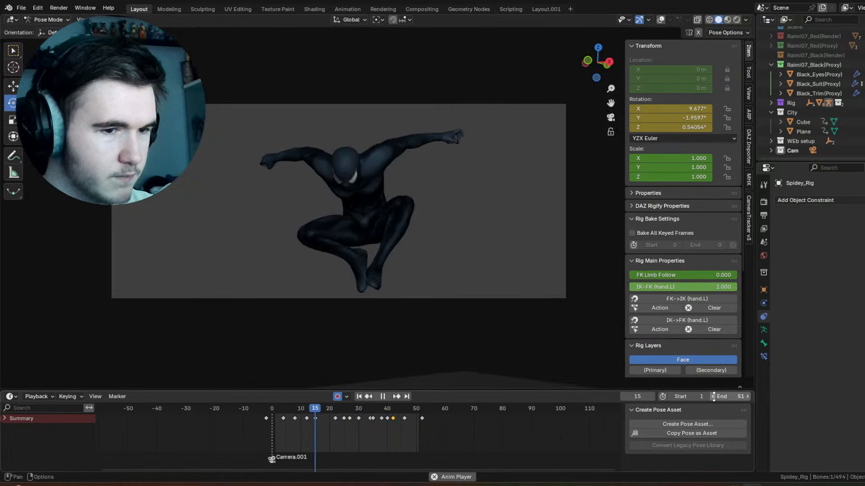
Step: Set the timeline's end frame to 48 and play and scrub the swing back to its start
{"action": "left_click_drag", "start_coordinate": [722, 397], "coordinate": [711, 397]}
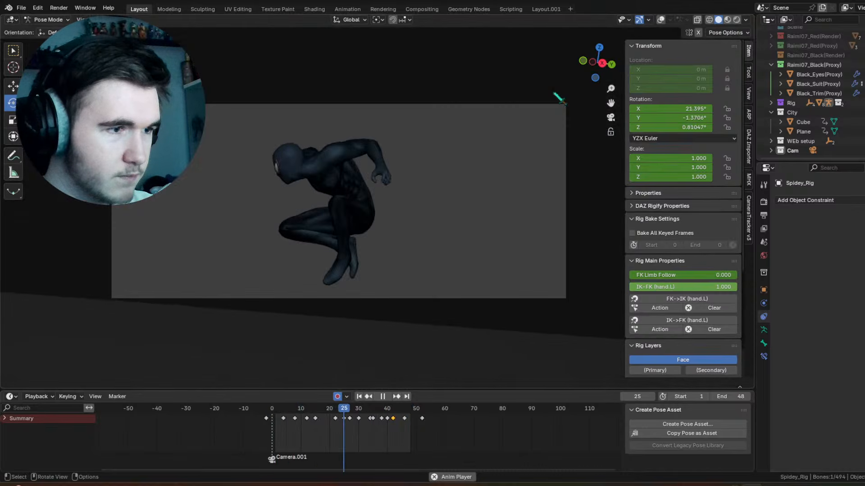
{"action": "key", "text": "space"}
{"action": "left_click", "coordinate": [332, 416]}
{"action": "key", "text": "space"}
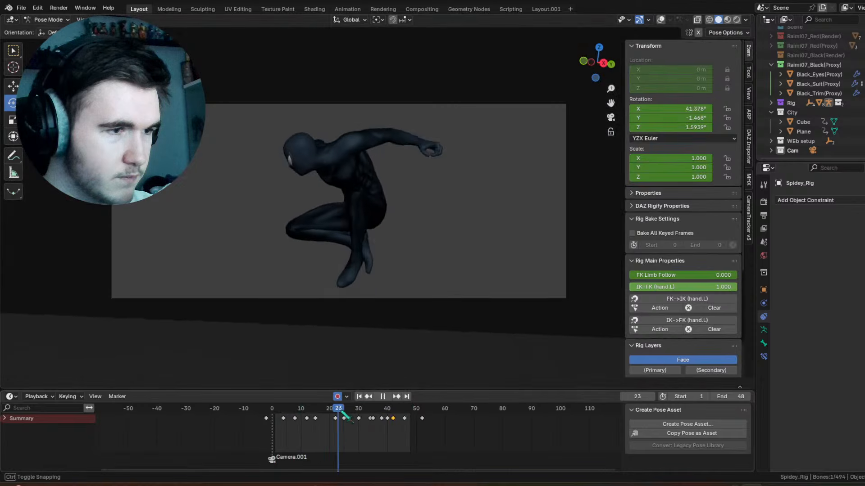
{"action": "left_click_drag", "start_coordinate": [388, 415], "coordinate": [280, 411]}
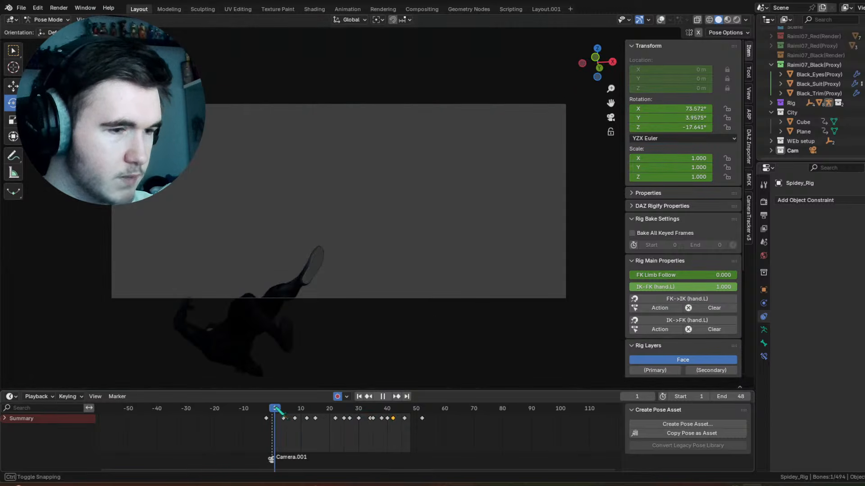
Step: Make the City collection active and switch to Object Mode outside the camera view with the overlays shown
{"action": "left_click", "coordinate": [796, 114]}
{"action": "middle_click_drag", "start_coordinate": [312, 118], "coordinate": [317, 177]}
{"action": "scroll", "coordinate": [347, 168], "scroll_direction": "down", "scroll_amount": 4}
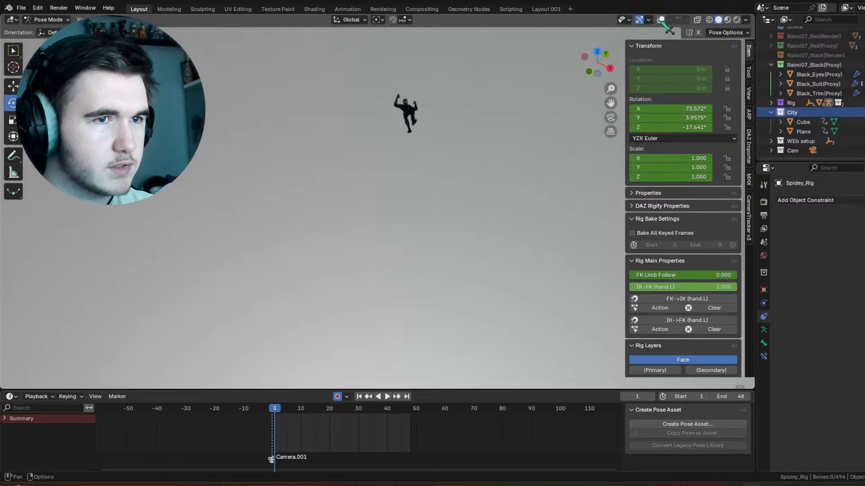
{"action": "middle_click_drag", "start_coordinate": [374, 194], "coordinate": [419, 237], "text": "shift"}
{"action": "middle_click_drag", "start_coordinate": [419, 237], "coordinate": [326, 201]}
{"action": "scroll", "coordinate": [297, 181], "scroll_direction": "down", "scroll_amount": 4}
{"action": "left_click", "coordinate": [213, 166]}
{"action": "scroll", "coordinate": [213, 166], "scroll_direction": "down", "scroll_amount": 5}
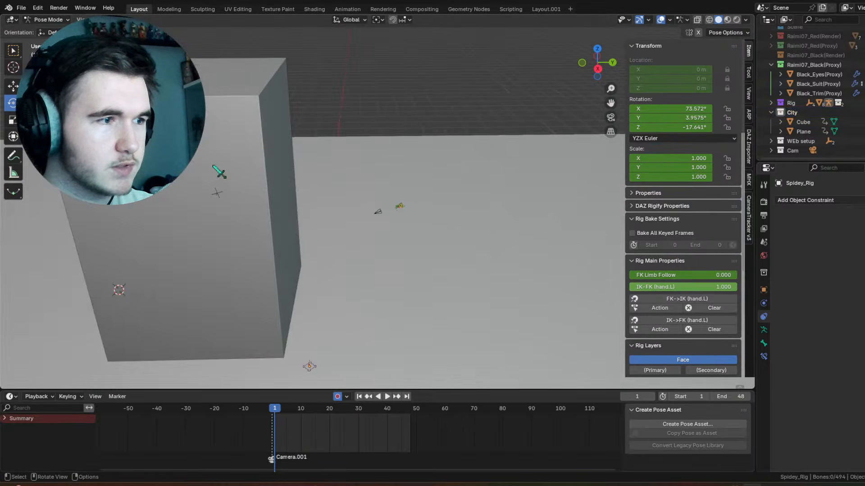
{"action": "left_click", "coordinate": [45, 30]}
{"action": "middle_click_drag", "start_coordinate": [225, 153], "coordinate": [289, 192], "text": "shift"}
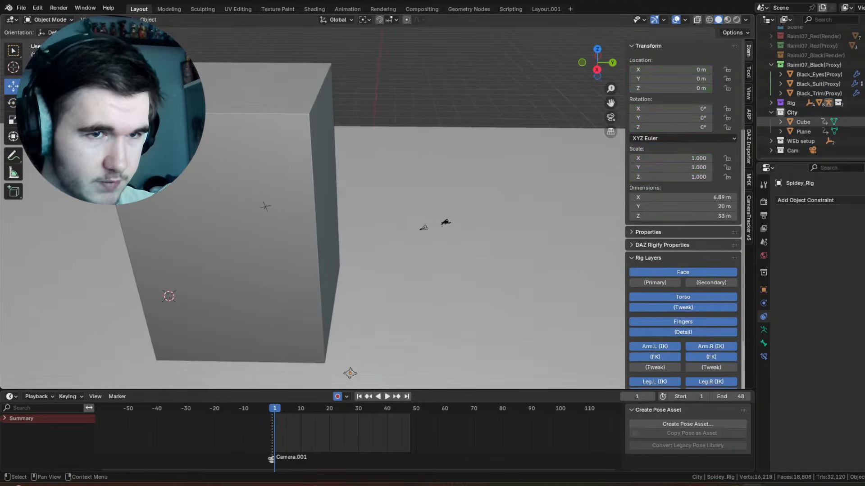
Step: Select the large building cube, go to frame 0 and duplicate it
{"action": "left_click", "coordinate": [320, 128]}
{"action": "middle_click_drag", "start_coordinate": [320, 129], "coordinate": [309, 155]}
{"action": "right_click", "coordinate": [308, 156]}
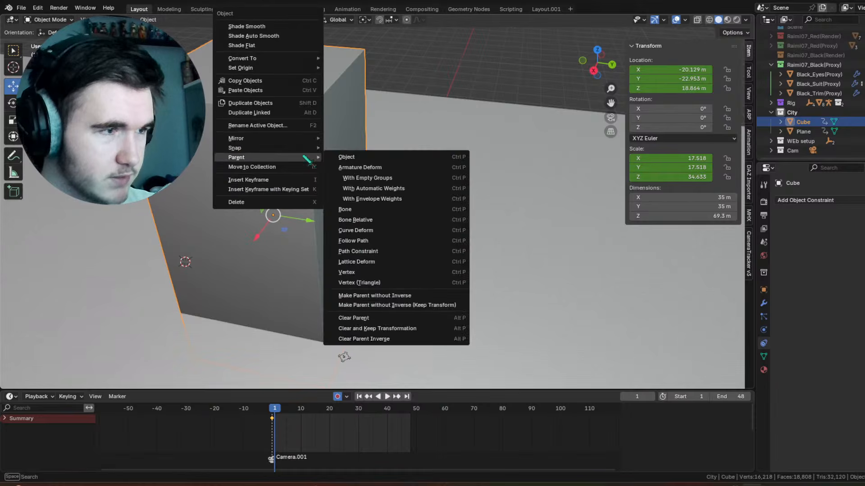
{"action": "left_click", "coordinate": [370, 397]}
{"action": "right_click", "coordinate": [333, 197]}
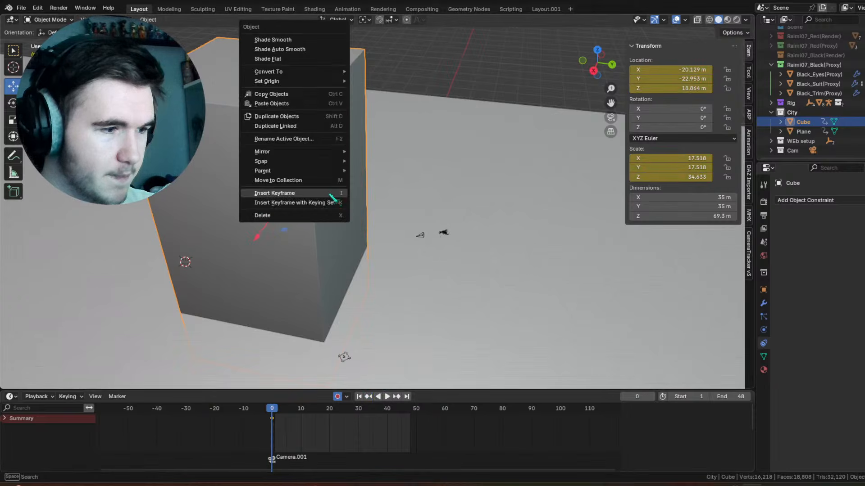
{"action": "left_click", "coordinate": [296, 118]}
{"action": "right_click", "coordinate": [296, 118]}
Step: Move the building copy to X -55.709 m, Y 45.708 m and scale it to 15.1 m wide and 64.5 m tall
{"action": "left_click_drag", "start_coordinate": [262, 226], "coordinate": [315, 162]}
{"action": "key", "text": "s"}
{"action": "left_click", "coordinate": [406, 171]}
{"action": "left_click_drag", "start_coordinate": [380, 161], "coordinate": [619, 182]}
{"action": "middle_click_drag", "start_coordinate": [452, 161], "coordinate": [490, 144]}
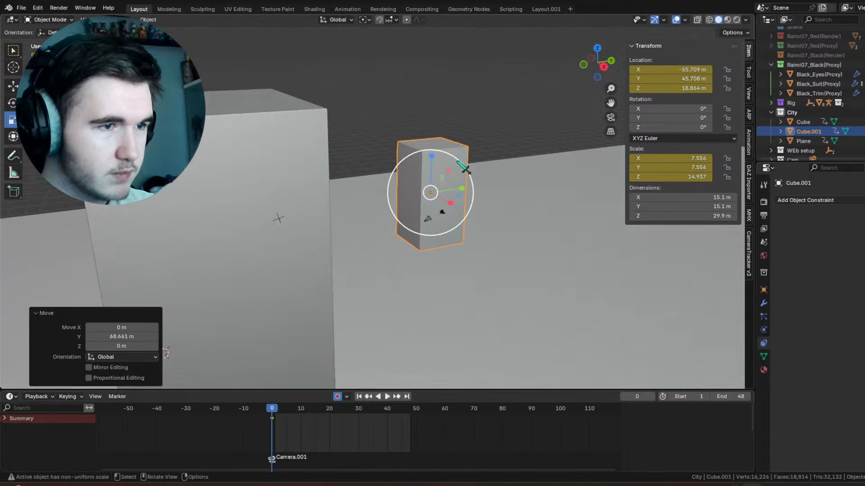
{"action": "left_click_drag", "start_coordinate": [434, 161], "coordinate": [445, 131]}
{"action": "key", "text": "g"}
Step: Duplicate the narrow tower twice and spread the copies out, with the last one at X -10.605 m, Y 86.162 m
{"action": "right_click", "coordinate": [451, 183]}
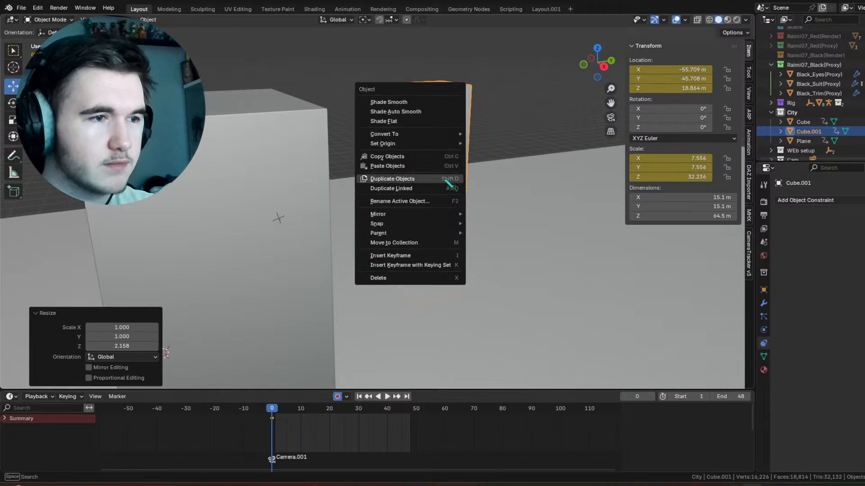
{"action": "left_click", "coordinate": [448, 180]}
{"action": "right_click", "coordinate": [447, 182]}
{"action": "left_click_drag", "start_coordinate": [451, 208], "coordinate": [631, 247]}
{"action": "right_click", "coordinate": [550, 254]}
{"action": "left_click", "coordinate": [551, 254]}
{"action": "right_click", "coordinate": [551, 253]}
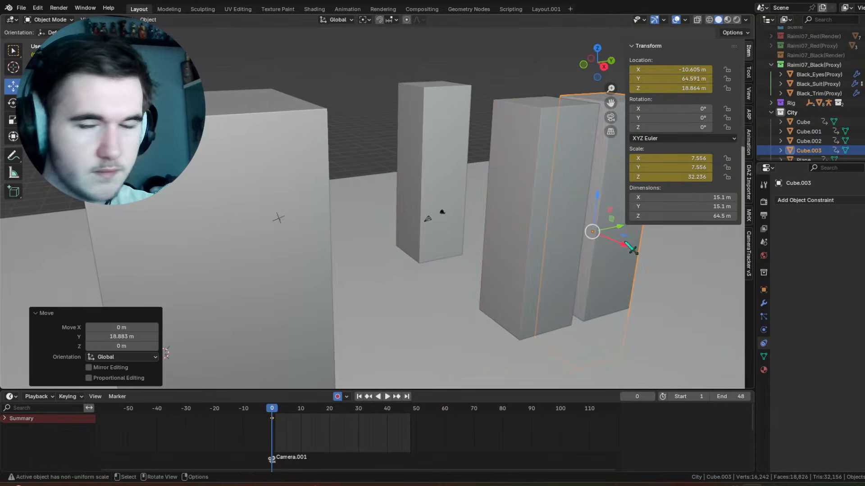
{"action": "middle_click_drag", "start_coordinate": [619, 250], "coordinate": [469, 240], "text": "shift"}
{"action": "scroll", "coordinate": [469, 240], "scroll_direction": "down", "scroll_amount": 1}
{"action": "left_click_drag", "start_coordinate": [506, 224], "coordinate": [566, 211]}
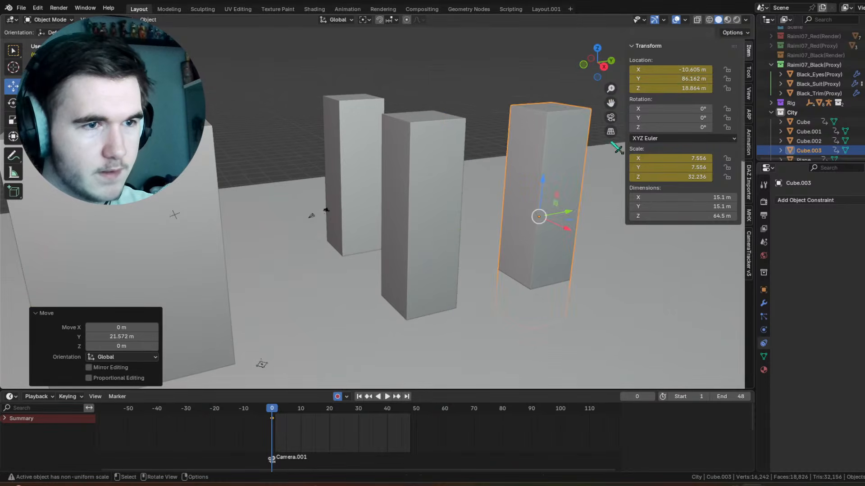
Step: Play and scrub the swing through the camera to check how the new buildings fill the background
{"action": "left_click", "coordinate": [611, 117]}
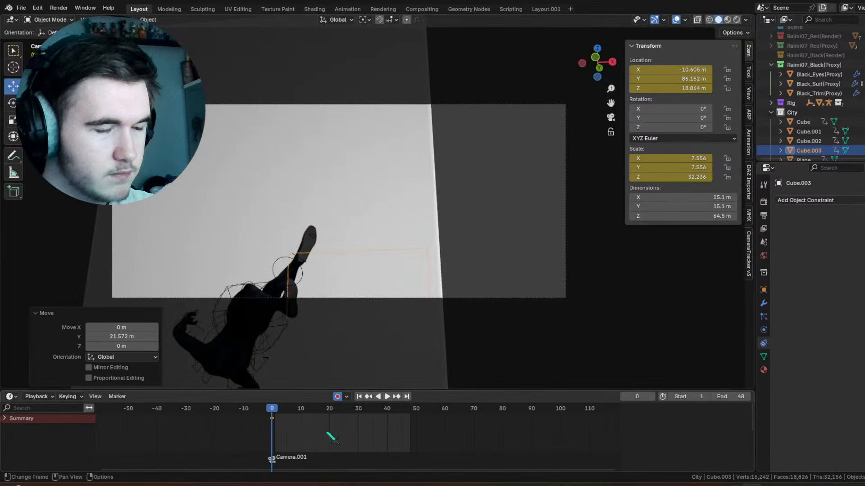
{"action": "key", "text": "space"}
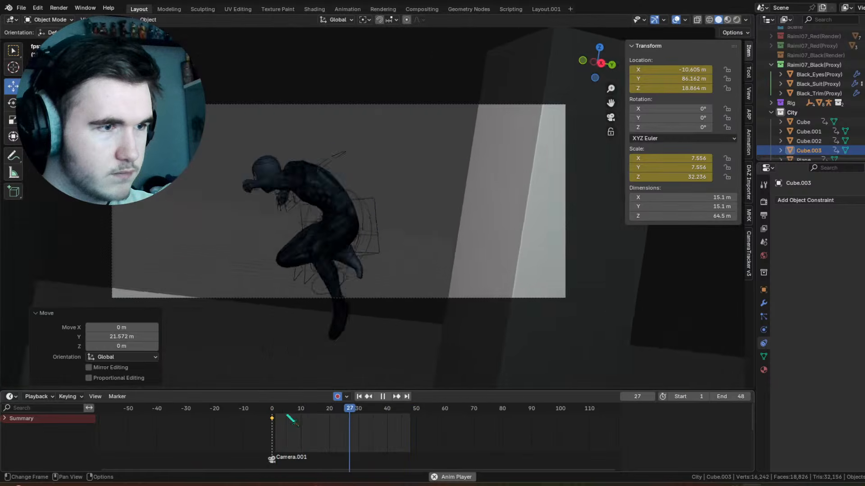
{"action": "key", "text": "space"}
{"action": "left_click_drag", "start_coordinate": [298, 410], "coordinate": [359, 408]}
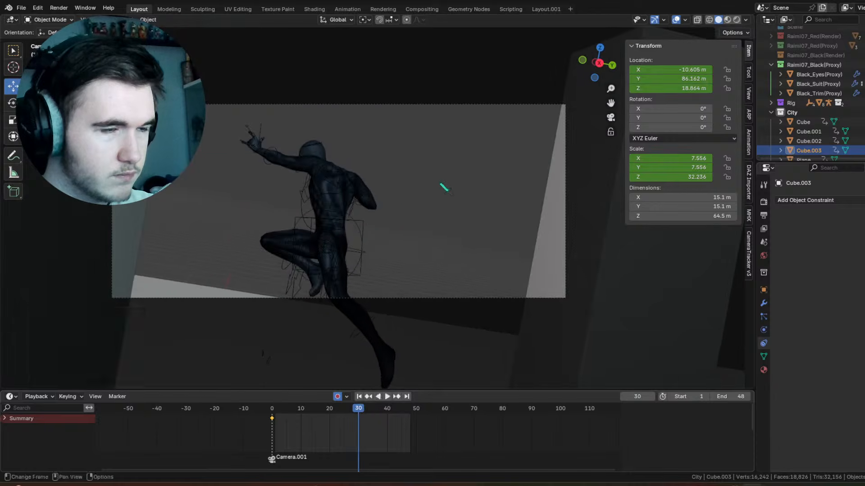
{"action": "key", "text": "KP_0"}
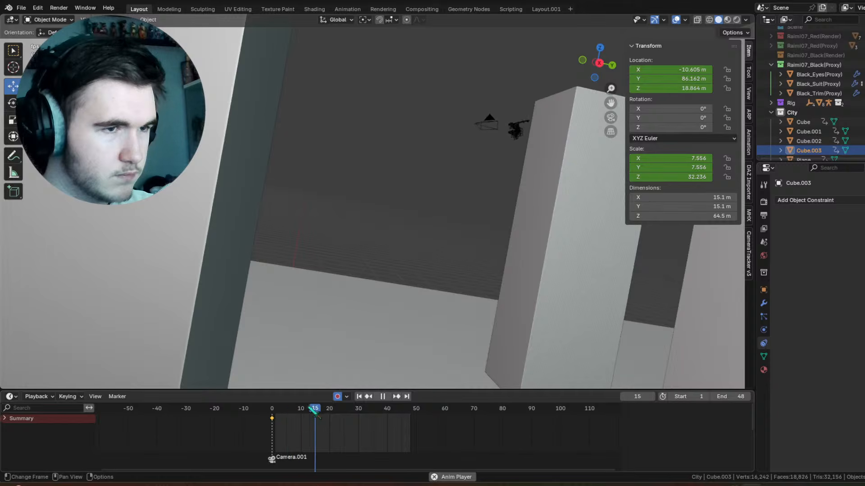
Step: Select Camera.001, look through it and go to frame 52
{"action": "left_click", "coordinate": [308, 311]}
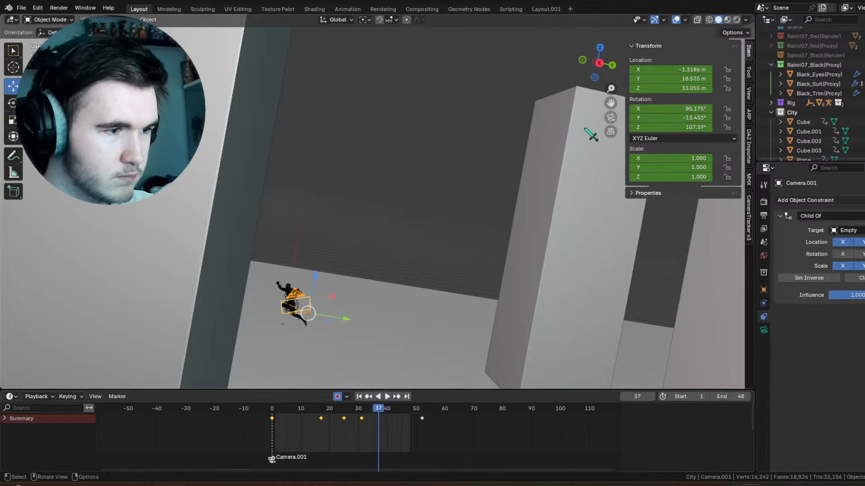
{"action": "left_click", "coordinate": [610, 118]}
{"action": "left_click_drag", "start_coordinate": [402, 411], "coordinate": [427, 410]}
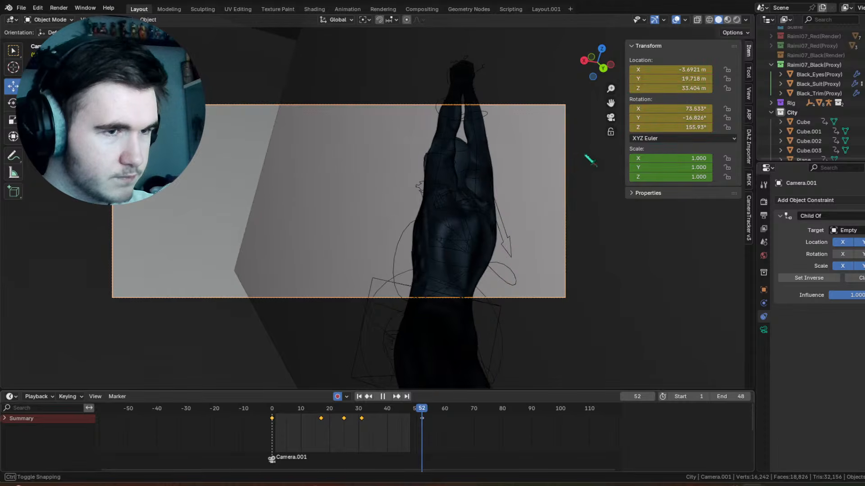
Step: Try turning Camera.001 about Z and shifting its Z and X location at frame 52, undoing the changes
{"action": "left_click_drag", "start_coordinate": [667, 127], "coordinate": [670, 132]}
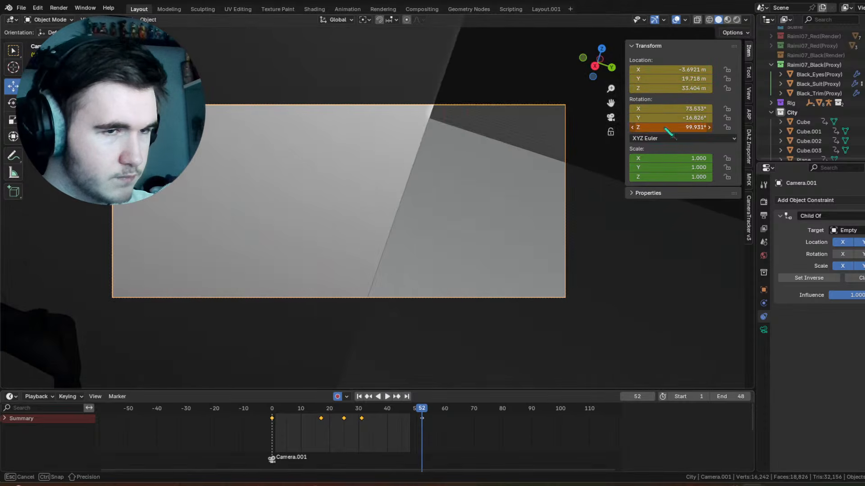
{"action": "key", "text": "ctrl+z"}
{"action": "left_click_drag", "start_coordinate": [665, 89], "coordinate": [671, 94]}
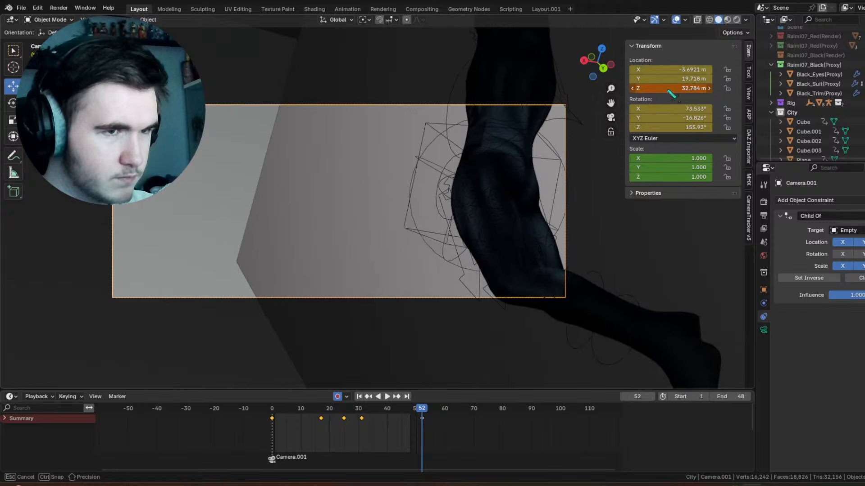
{"action": "key", "text": "ctrl+z"}
{"action": "key", "text": "ctrl+z"}
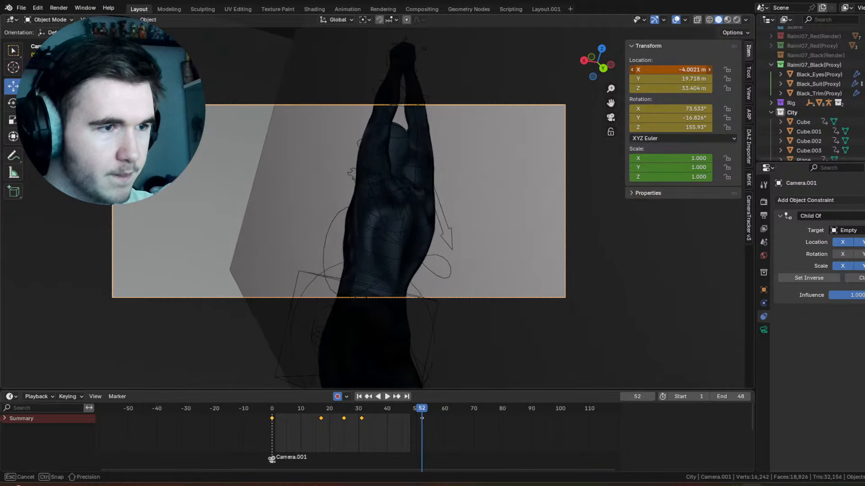
{"action": "key", "text": "ctrl+shift+z"}
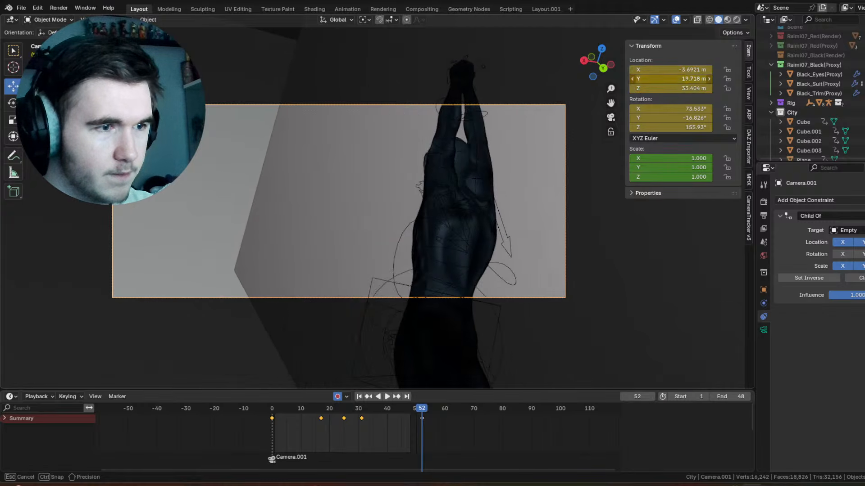
Step: At frame 52, move Camera.001 to X -3.0321 m, Y 21.768 m, Z 34.094 m and scrub back through the swing
{"action": "left_click_drag", "start_coordinate": [670, 79], "coordinate": [703, 89]}
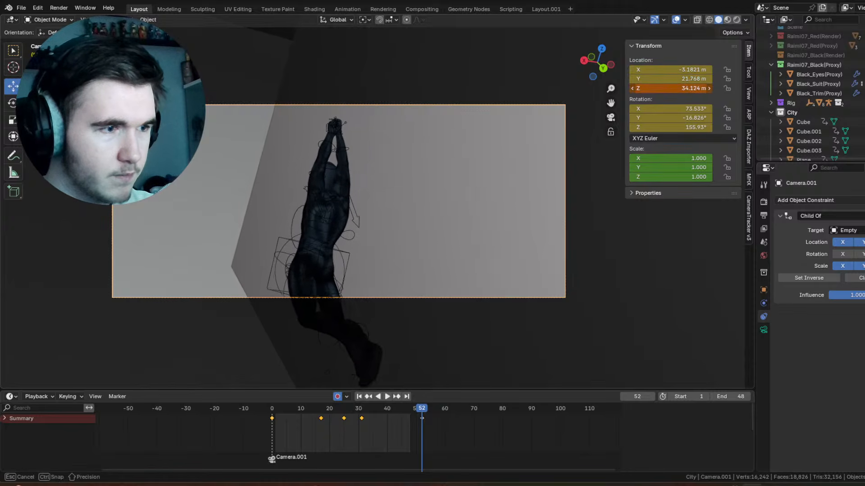
{"action": "left_click_drag", "start_coordinate": [660, 70], "coordinate": [667, 70]}
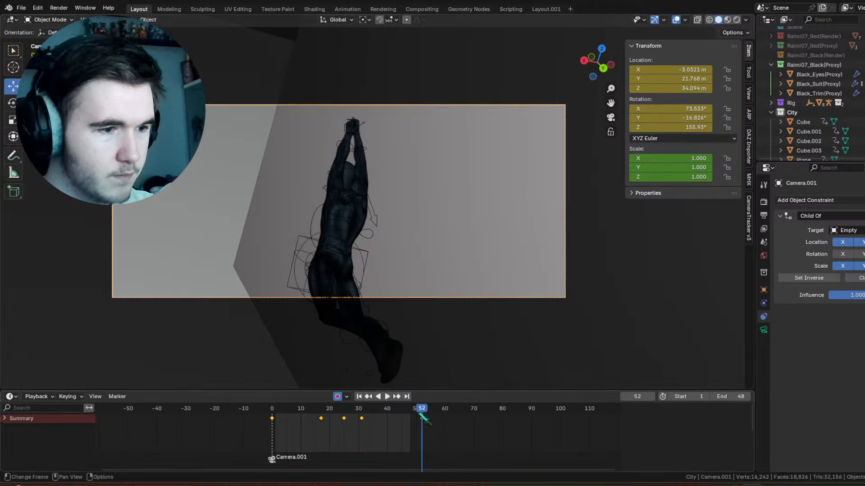
{"action": "left_click_drag", "start_coordinate": [421, 417], "coordinate": [362, 422]}
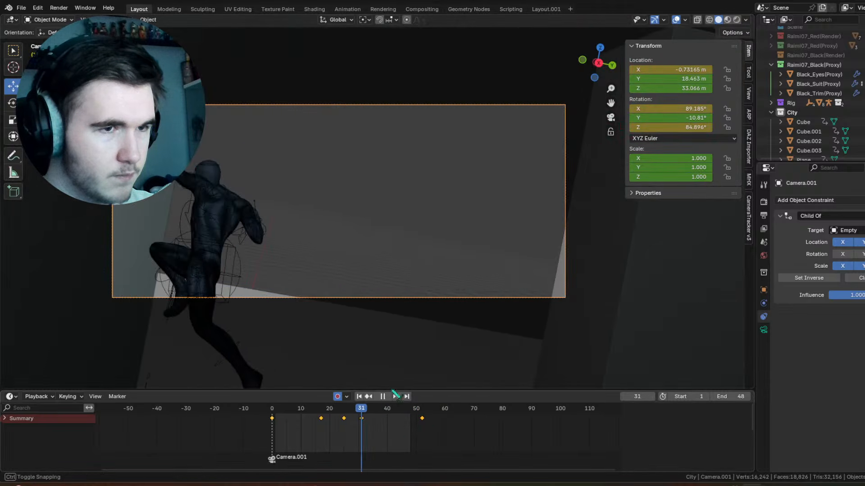
{"action": "mouse_move", "coordinate": [654, 88]}
{"action": "left_mouse_down"}
{"action": "mouse_move", "coordinate": [667, 88]}
{"action": "mouse_move", "coordinate": [676, 71]}
{"action": "mouse_move", "coordinate": [644, 77]}
{"action": "mouse_move", "coordinate": [676, 70]}
{"action": "mouse_move", "coordinate": [666, 88]}
{"action": "left_mouse_up"}
{"action": "left_click_drag", "start_coordinate": [344, 409], "coordinate": [271, 410]}
Step: Give Camera.001 a Camera Shakify HandyCam Run shake with influence about 0.3 and play the shot in the Layout.001 workspace
{"action": "left_click", "coordinate": [765, 330]}
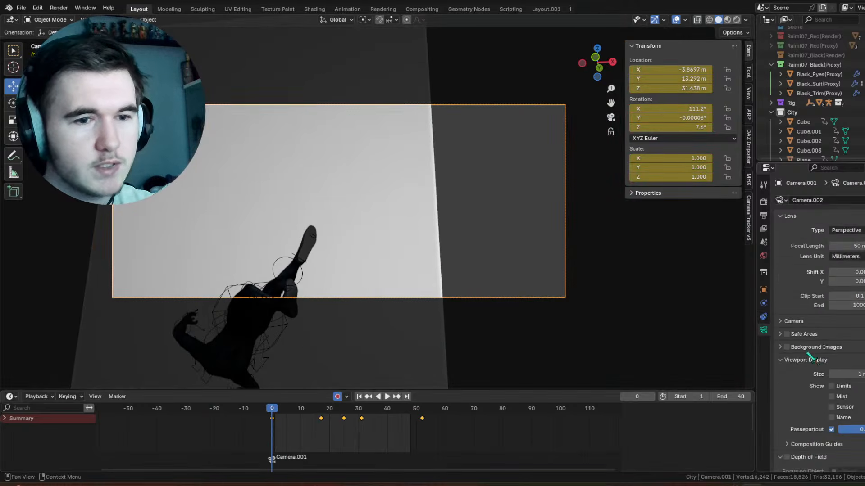
{"action": "scroll", "coordinate": [826, 386], "scroll_direction": "down", "scroll_amount": 10}
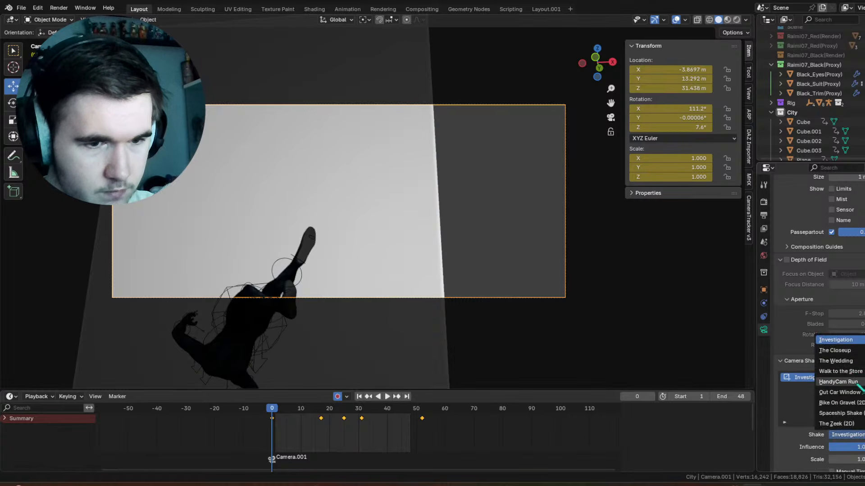
{"action": "key", "text": "space"}
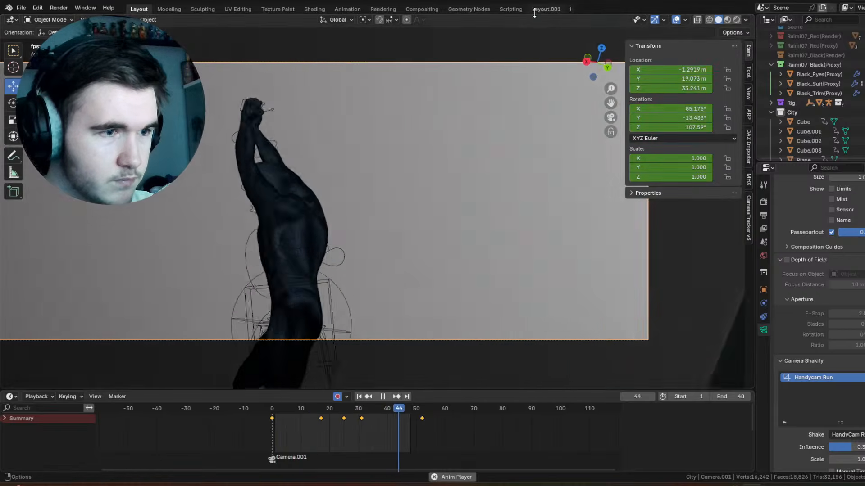
{"action": "left_click", "coordinate": [534, 10]}
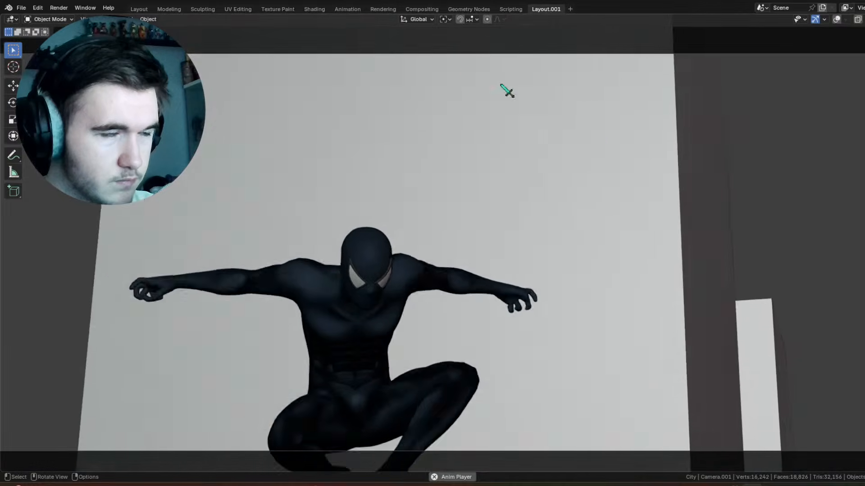
Step: In the Layout workspace, set the end frame to 69 and at frame 66 rotate Camera.001 and move it to X -6.1641 m, Y 21.863 m, Z 31.69 m
{"action": "left_click", "coordinate": [139, 9]}
{"action": "left_click_drag", "start_coordinate": [356, 412], "coordinate": [464, 416]}
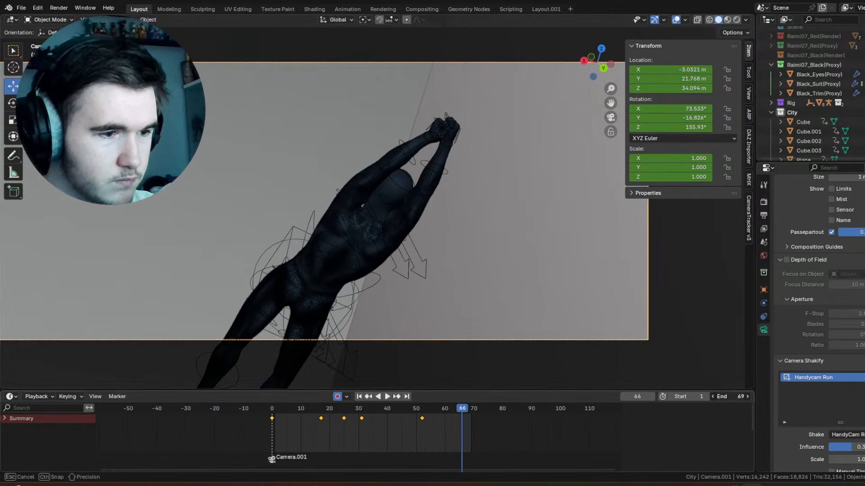
{"action": "key", "text": "KP_0"}
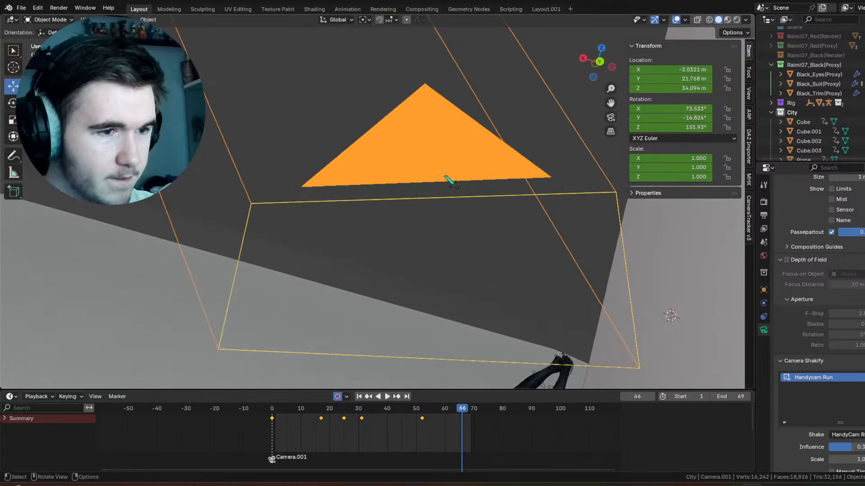
{"action": "left_click_drag", "start_coordinate": [369, 181], "coordinate": [502, 313]}
{"action": "key", "text": "r"}
{"action": "left_click", "coordinate": [515, 308]}
{"action": "left_click", "coordinate": [611, 118]}
{"action": "left_click", "coordinate": [611, 118]}
{"action": "left_click", "coordinate": [611, 118]}
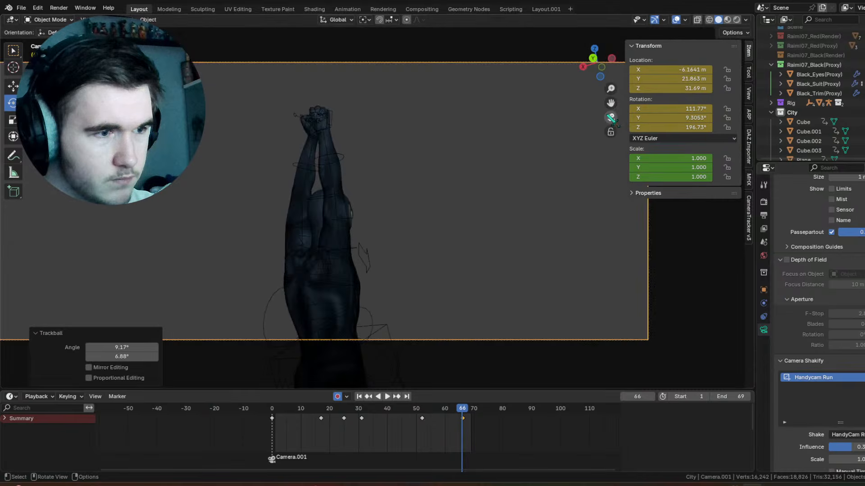
Step: Refine Camera.001's rotation at frame 66 to X 106.84°, Y 10.092°, Z 194.49° and play the swing back
{"action": "scroll", "coordinate": [459, 268], "scroll_direction": "down", "scroll_amount": 5}
{"action": "middle_click_drag", "start_coordinate": [470, 292], "coordinate": [437, 298]}
{"action": "left_click_drag", "start_coordinate": [435, 302], "coordinate": [436, 303]}
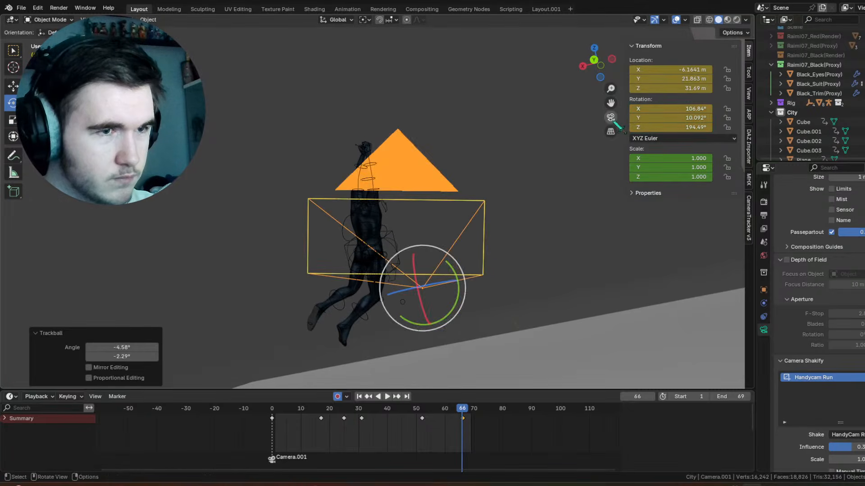
{"action": "left_click", "coordinate": [614, 120]}
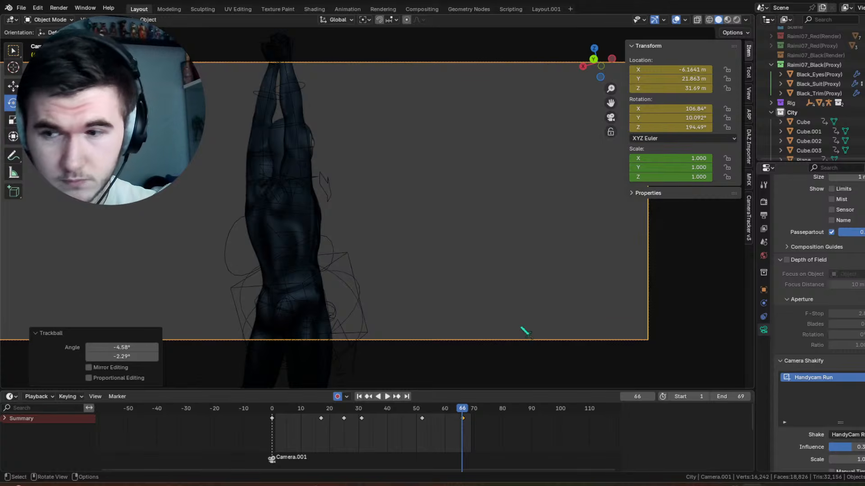
{"action": "left_click_drag", "start_coordinate": [432, 408], "coordinate": [365, 421]}
{"action": "key", "text": "space"}
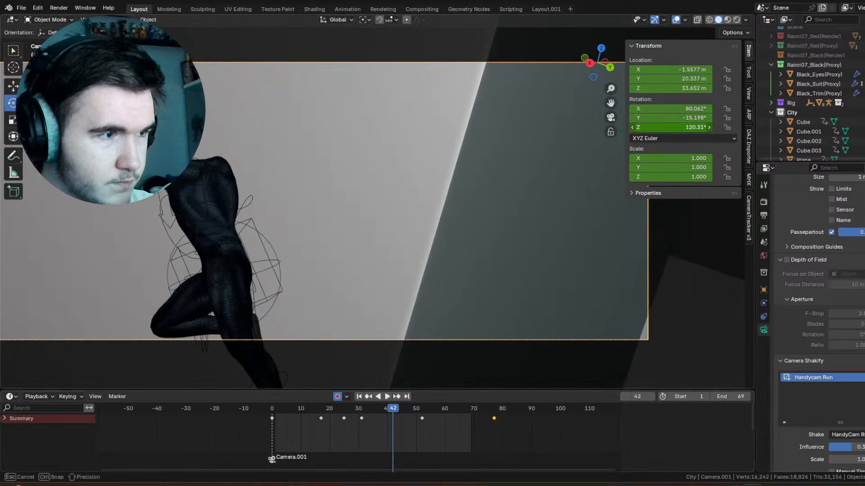
Step: At frame 42, set Camera.001's rotation to X 78.062° and Z 125.31°
{"action": "left_click_drag", "start_coordinate": [660, 128], "coordinate": [667, 108]}
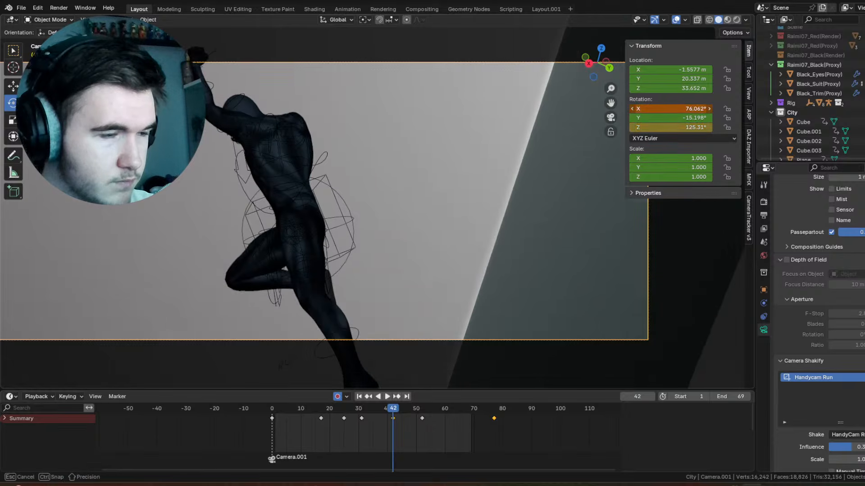
{"action": "key", "text": "Escape"}
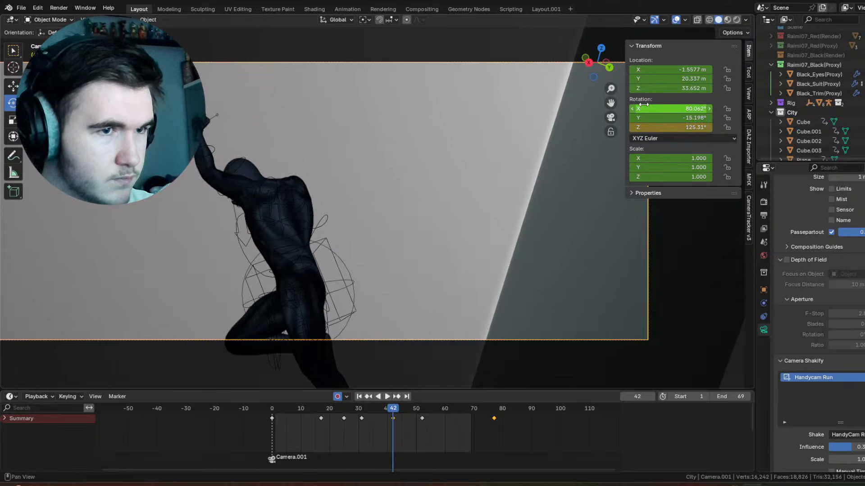
{"action": "left_click_drag", "start_coordinate": [639, 113], "coordinate": [537, 222]}
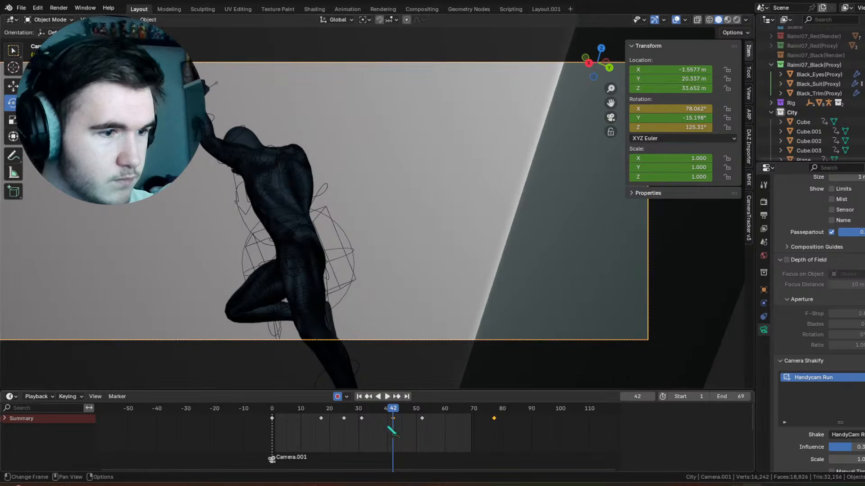
Step: At frame 60, set Camera.001's Z rotation to about 168.93° and play the swing back
{"action": "left_click_drag", "start_coordinate": [389, 428], "coordinate": [451, 428]}
{"action": "left_click_drag", "start_coordinate": [700, 127], "coordinate": [693, 127]}
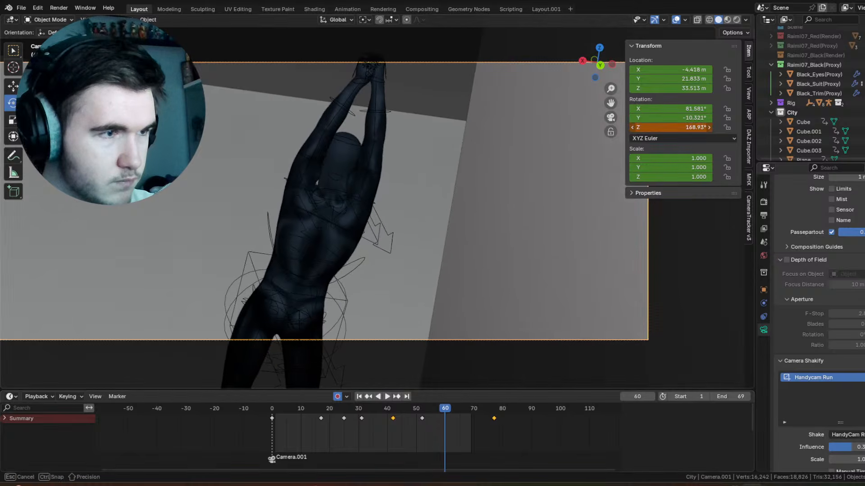
{"action": "key", "text": "space"}
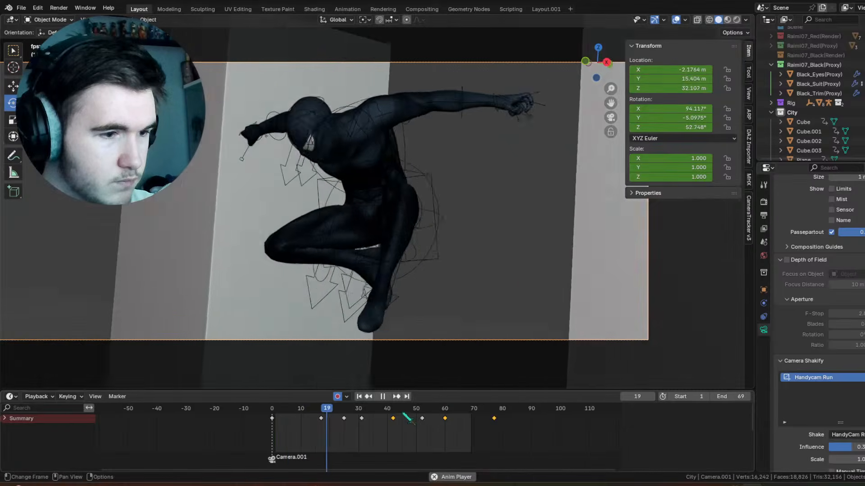
Step: Stop at frame 46, select the sphere Empty around the character's hips and show its curves in an enlarged Graph Editor
{"action": "left_click_drag", "start_coordinate": [404, 411], "coordinate": [409, 412]}
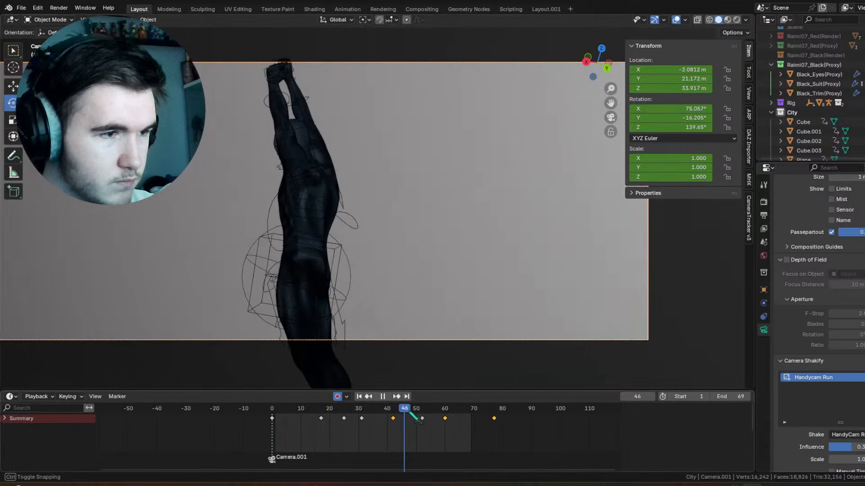
{"action": "left_click", "coordinate": [254, 245]}
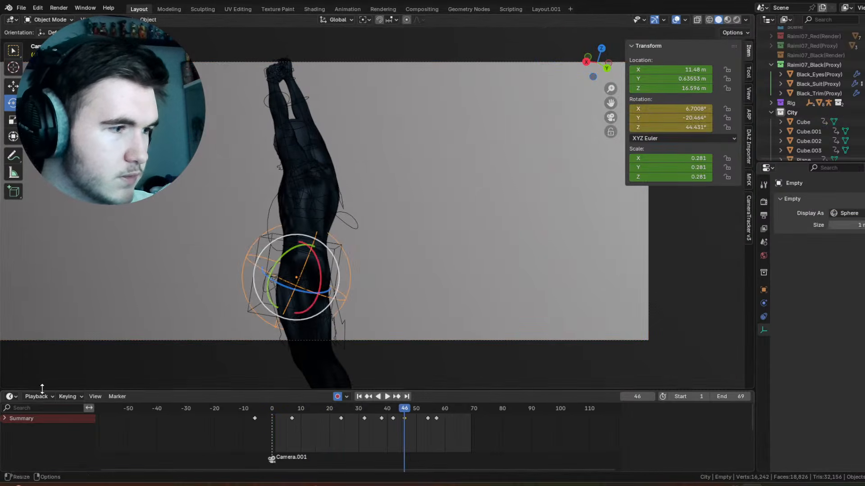
{"action": "left_click", "coordinate": [11, 397]}
{"action": "left_click", "coordinate": [132, 323]}
{"action": "left_click_drag", "start_coordinate": [201, 391], "coordinate": [223, 258]}
Step: Delete the Empty's X, Y and Z Euler Rotation curves, keeping its location and scale curves
{"action": "scroll", "coordinate": [409, 351], "scroll_direction": "down", "scroll_amount": 2}
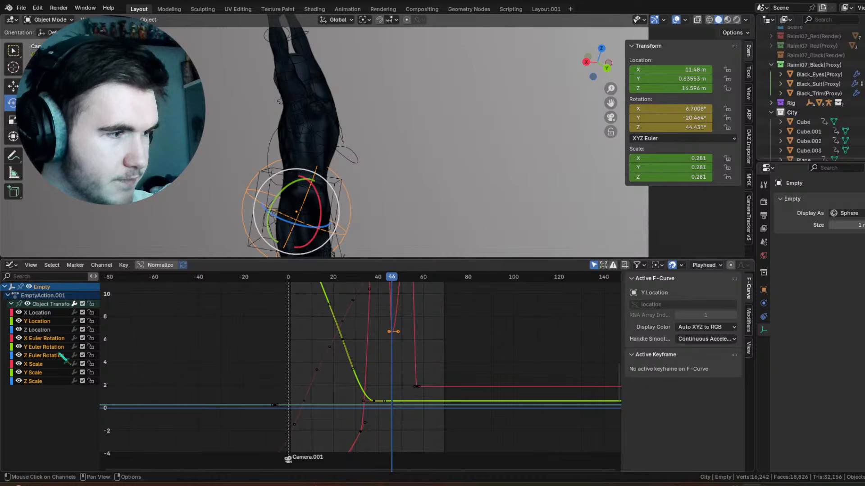
{"action": "left_click", "coordinate": [390, 339]}
{"action": "scroll", "coordinate": [280, 333], "scroll_direction": "down", "scroll_amount": 1}
{"action": "scroll", "coordinate": [443, 370], "scroll_direction": "down", "scroll_amount": 5}
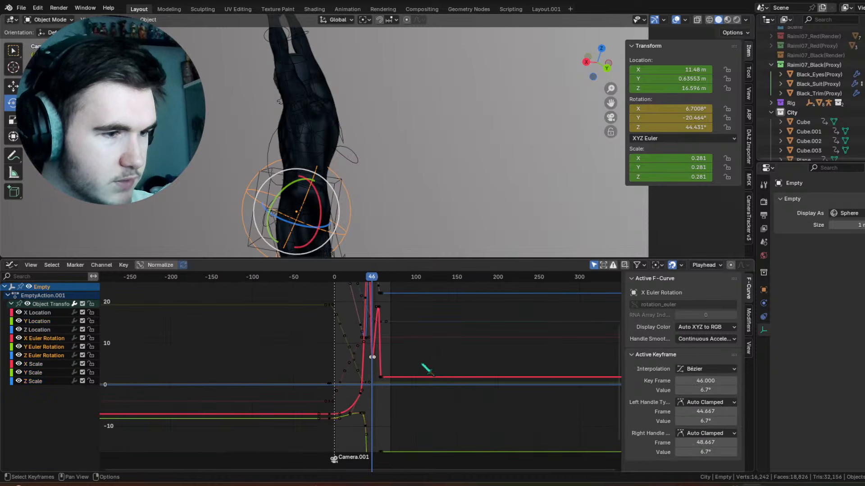
{"action": "scroll", "coordinate": [427, 371], "scroll_direction": "down", "scroll_amount": 3}
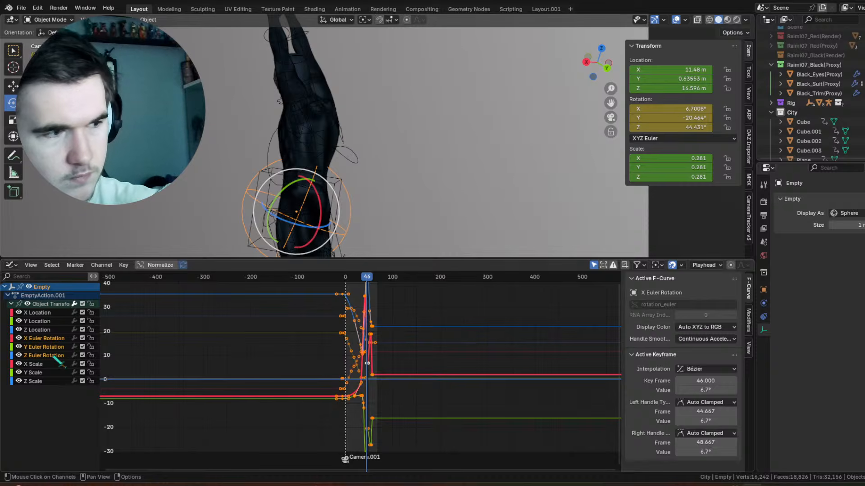
{"action": "key", "text": "x"}
Step: Return to the start of the shot, restore a compact Timeline in place of the Graph Editor and play the swing
{"action": "left_click_drag", "start_coordinate": [342, 277], "coordinate": [299, 276]}
{"action": "left_click", "coordinate": [11, 265]}
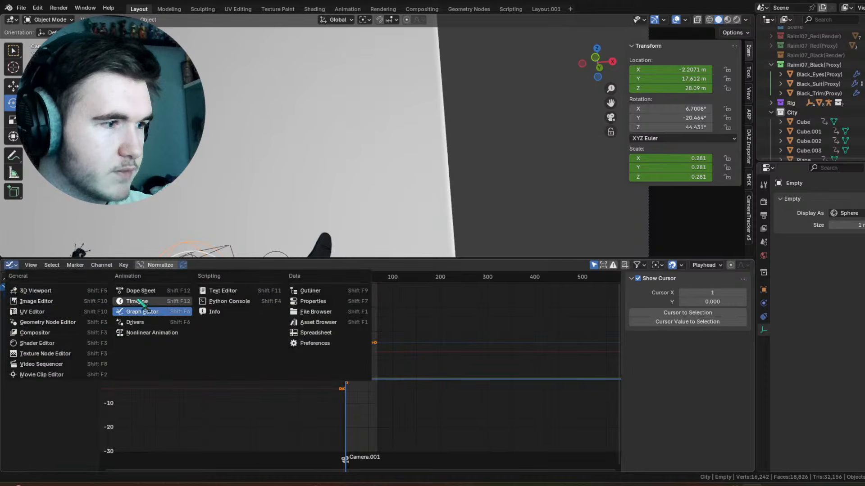
{"action": "left_click", "coordinate": [144, 304]}
{"action": "left_click_drag", "start_coordinate": [325, 260], "coordinate": [310, 377]}
{"action": "key", "text": "space"}
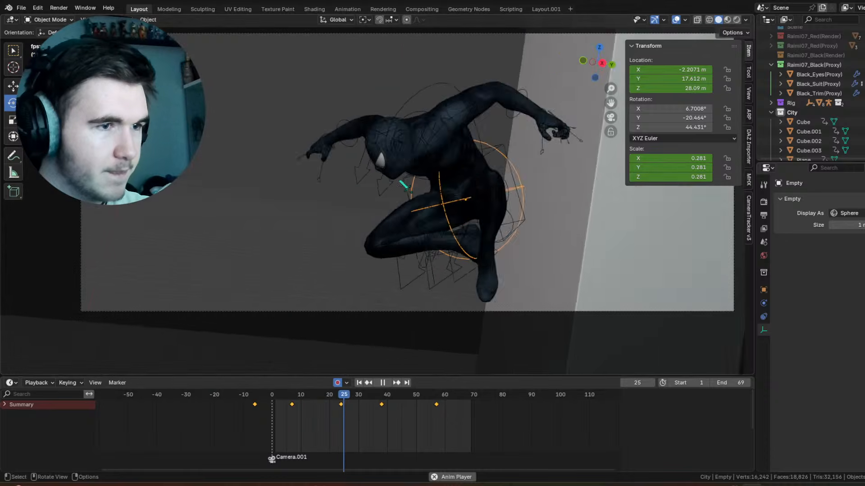
{"action": "key", "text": "space"}
Step: Put Spidey_Rig in Pose Mode with its torso control selected, and hide the viewport overlays to review the opening frames
{"action": "left_click", "coordinate": [498, 161]}
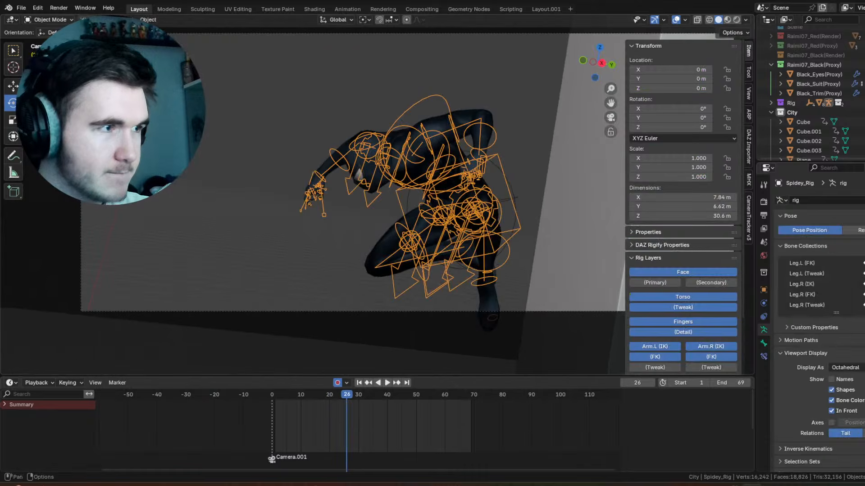
{"action": "key", "text": "ctrl+Tab"}
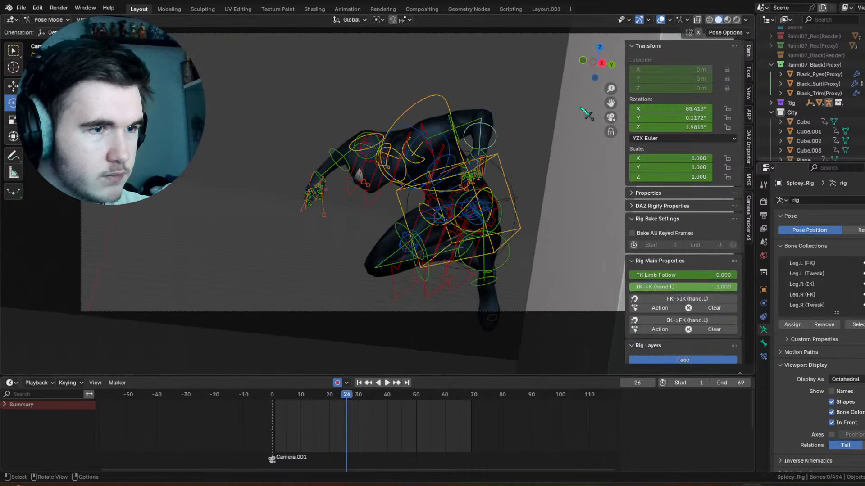
{"action": "left_click", "coordinate": [487, 247]}
{"action": "key", "text": "shift+alt+z"}
{"action": "left_click_drag", "start_coordinate": [295, 397], "coordinate": [275, 395]}
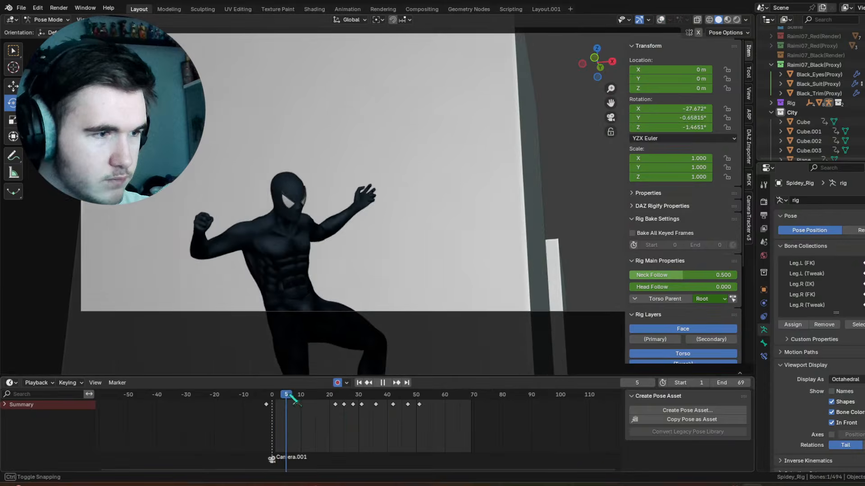
{"action": "key", "text": "space"}
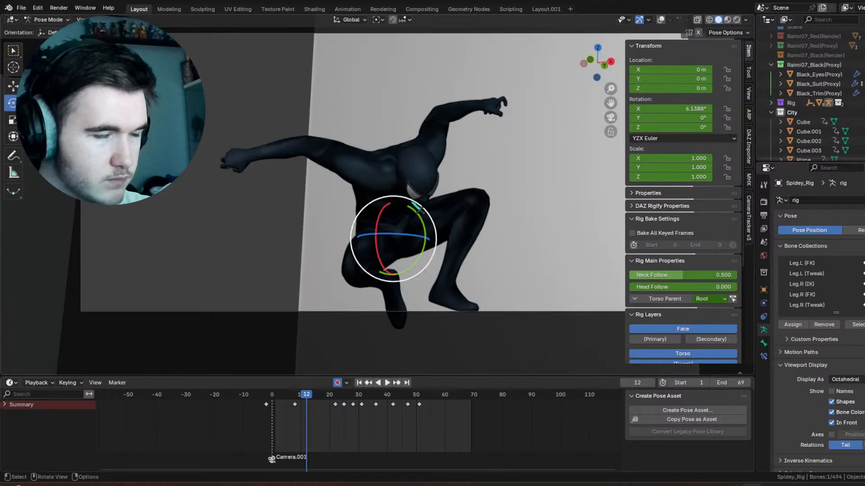
Step: At frame 16, rotate the torso control to about X -27°, Y 27°, Z -20° and check it through the camera
{"action": "left_click_drag", "start_coordinate": [306, 405], "coordinate": [346, 365]}
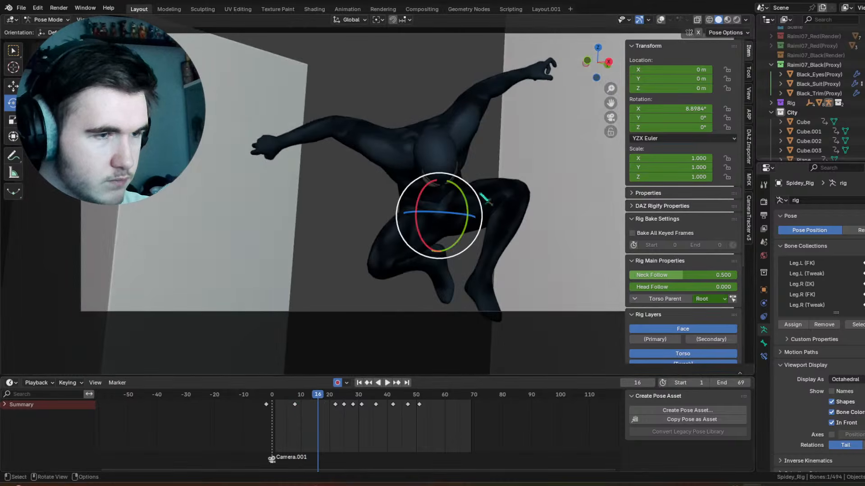
{"action": "middle_click_drag", "start_coordinate": [480, 194], "coordinate": [468, 211]}
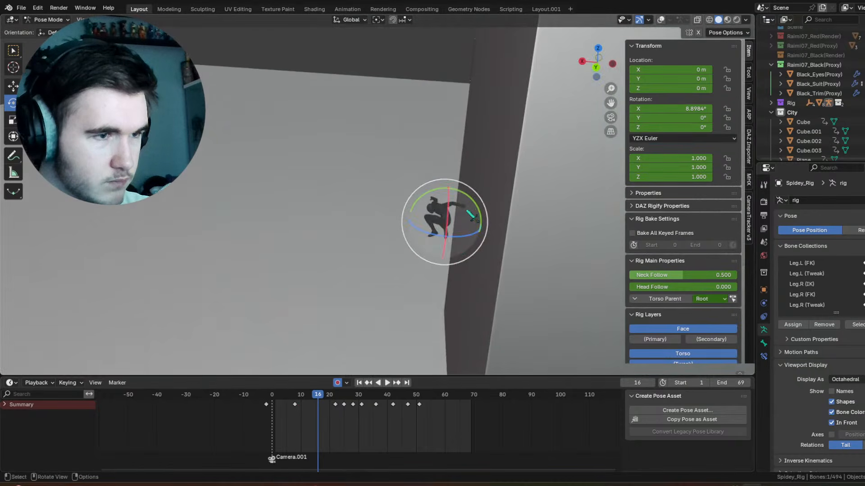
{"action": "left_click", "coordinate": [592, 145]}
{"action": "key", "text": "KP_0"}
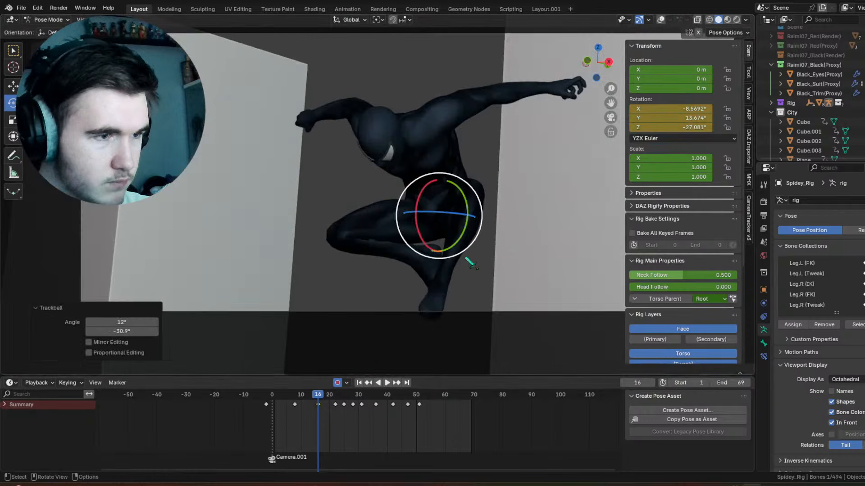
{"action": "left_click_drag", "start_coordinate": [434, 202], "coordinate": [435, 179]}
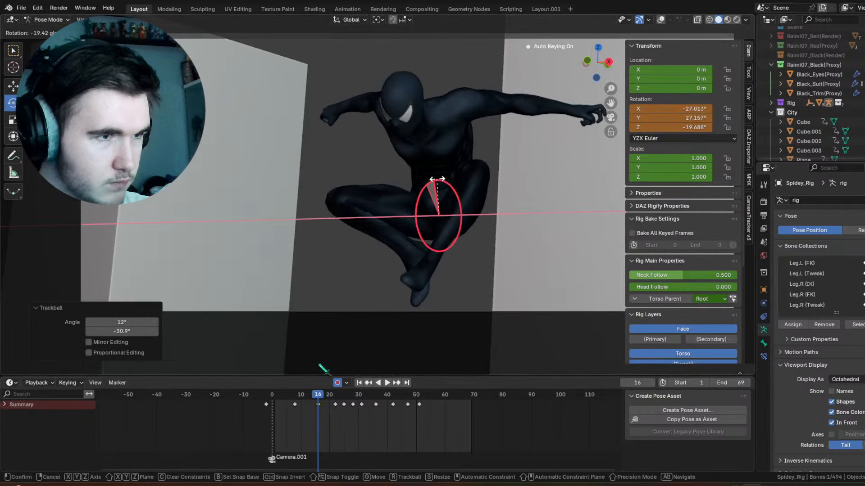
Step: Adjust the torso control's rotation at frame 8, and at frame 25 rotate it to X 0.2645°, Y 1.1431°, Z 2.8859°
{"action": "left_click_drag", "start_coordinate": [295, 393], "coordinate": [296, 393]}
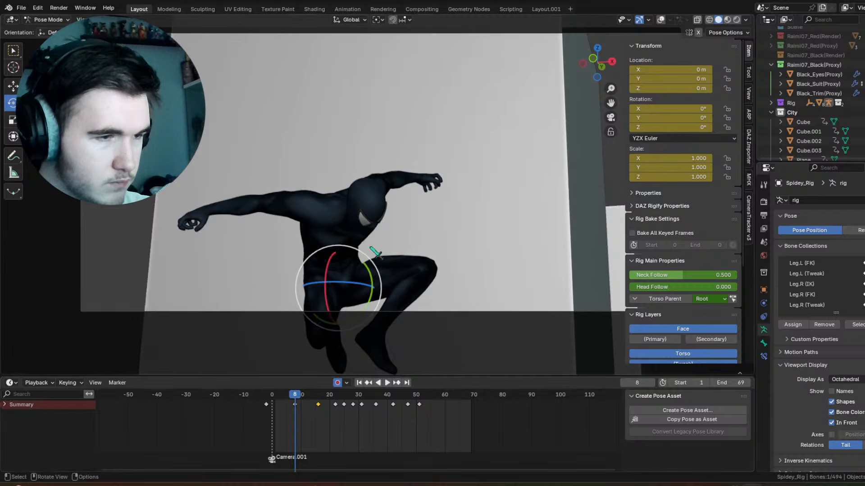
{"action": "left_click_drag", "start_coordinate": [356, 267], "coordinate": [344, 252]}
{"action": "left_click_drag", "start_coordinate": [268, 393], "coordinate": [346, 394]}
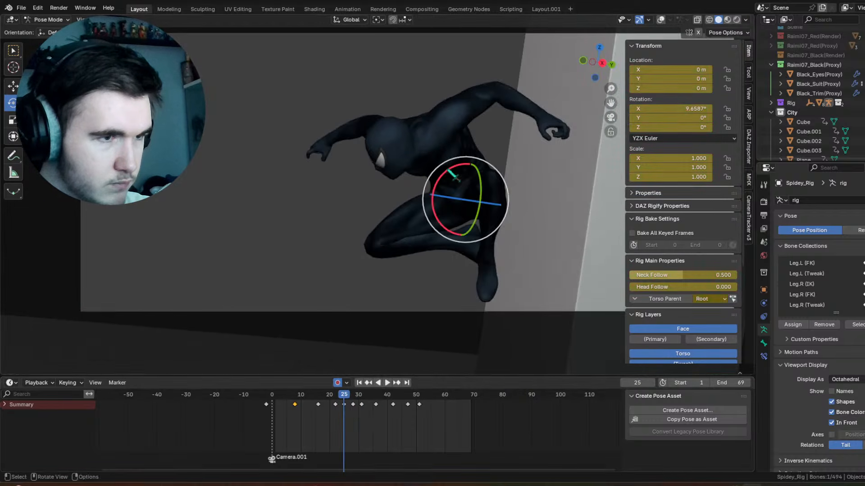
{"action": "left_click_drag", "start_coordinate": [447, 170], "coordinate": [486, 169]}
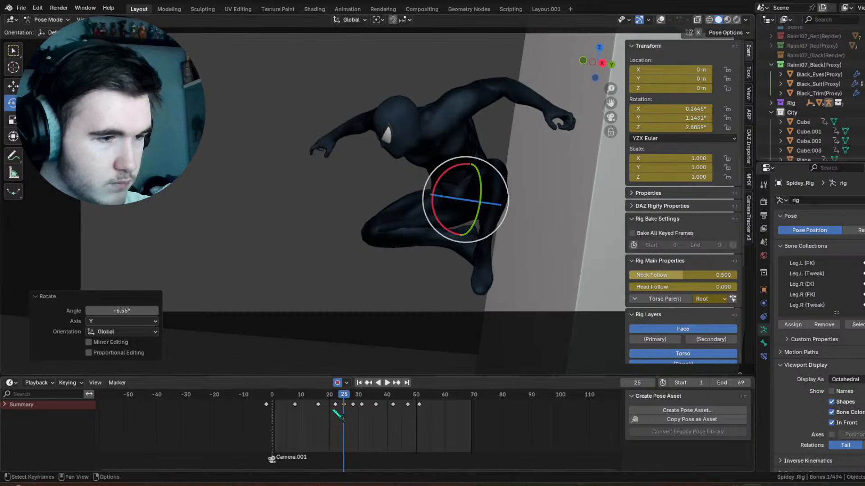
Step: Rotate the torso control to about X 23.5°, Y 16.7°, Z -49.7° at frame 31, and trackball-rotate it 26.9°, -9.17° at frame 36
{"action": "left_click", "coordinate": [396, 383]}
{"action": "left_click", "coordinate": [396, 383]}
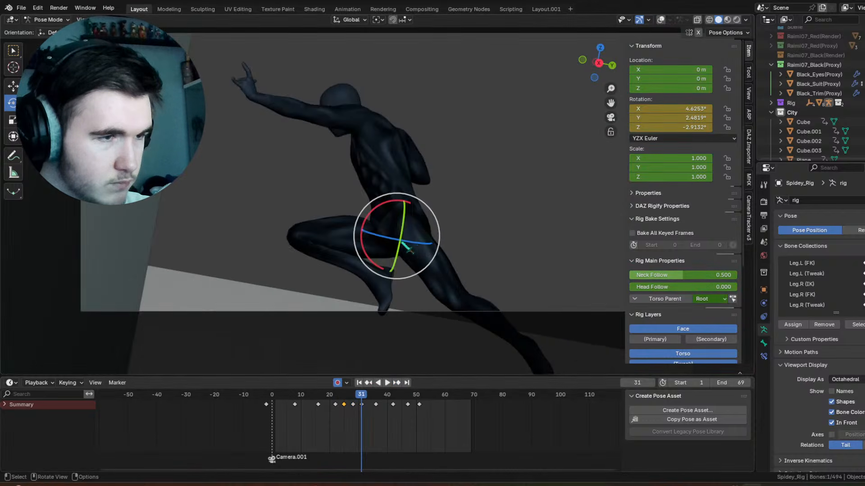
{"action": "left_click_drag", "start_coordinate": [424, 227], "coordinate": [395, 235]}
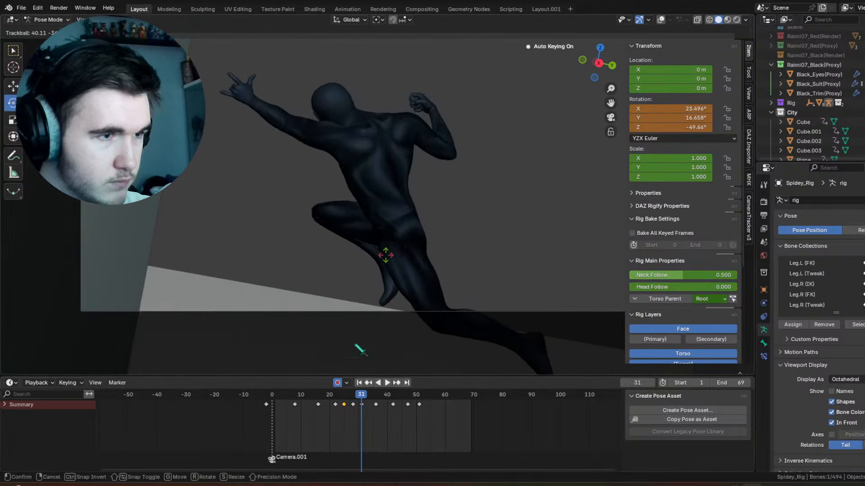
{"action": "left_click_drag", "start_coordinate": [360, 349], "coordinate": [362, 350]}
{"action": "key", "text": "space"}
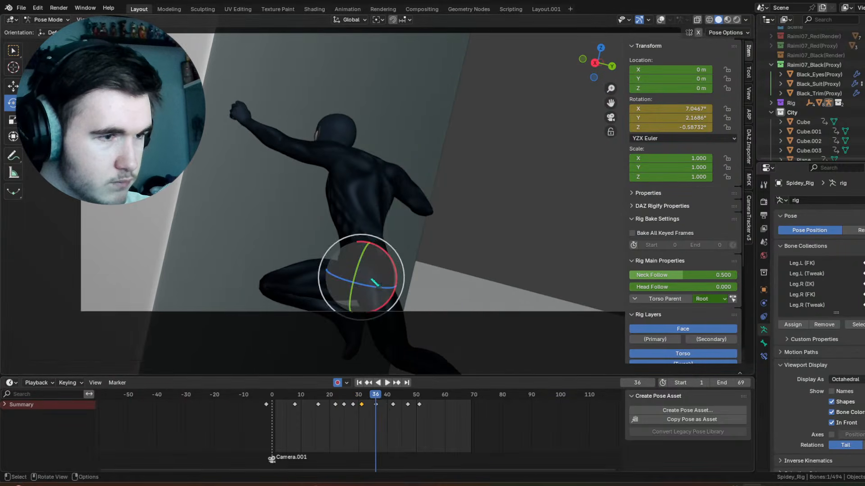
{"action": "left_click_drag", "start_coordinate": [375, 283], "coordinate": [363, 287]}
Step: Rotate the torso control to X 26.541°, Y -19.144°, Z 0.77289° at frame 42 and about X 18.3°, Y 7.4°, Z -22.9° at frame 47
{"action": "key", "text": "space"}
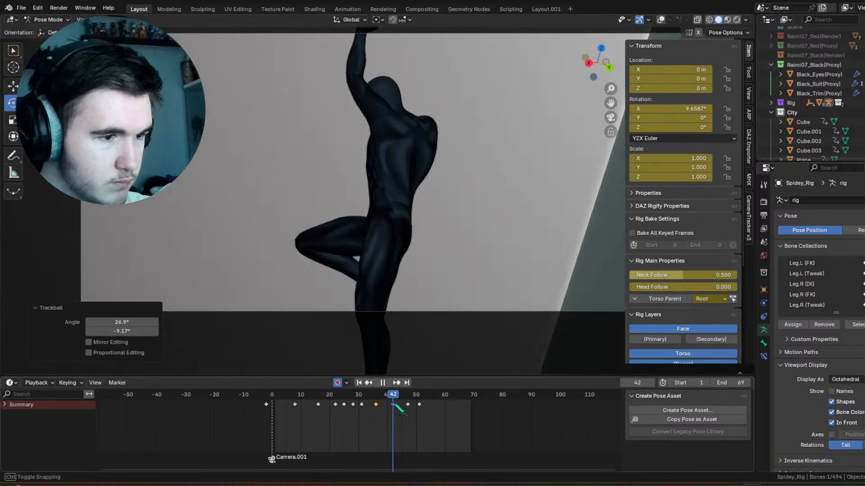
{"action": "left_click_drag", "start_coordinate": [414, 226], "coordinate": [407, 209]}
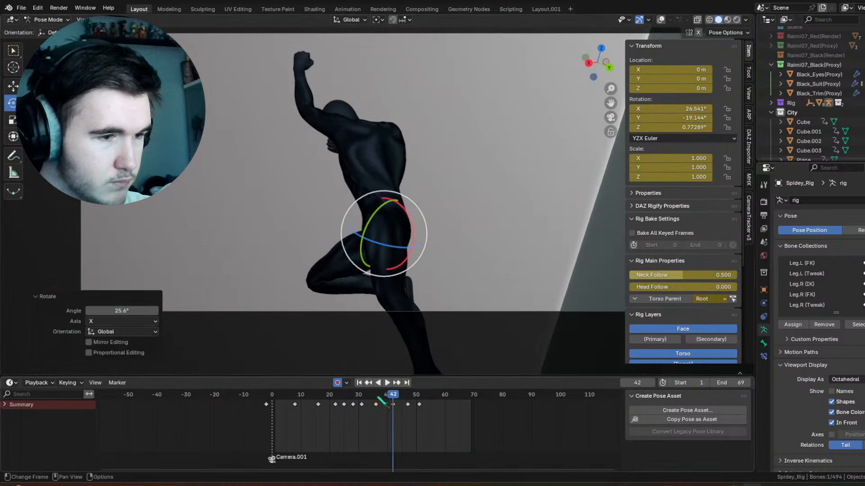
{"action": "left_click_drag", "start_coordinate": [377, 397], "coordinate": [410, 402]}
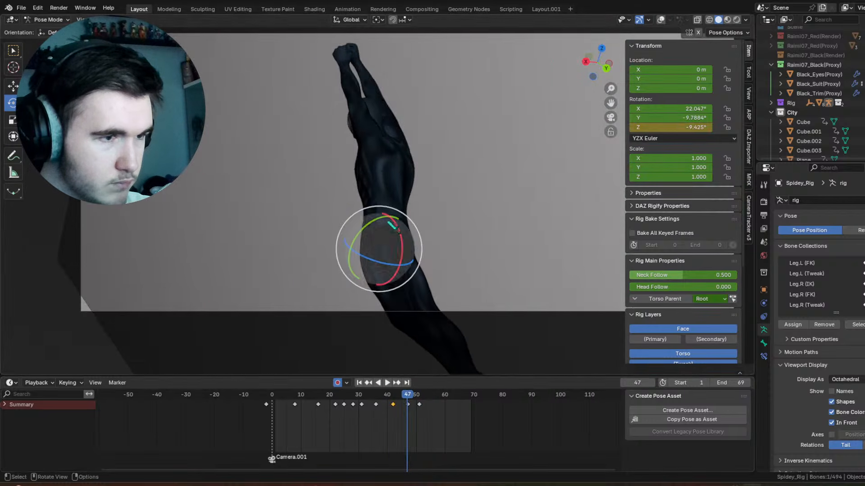
{"action": "mouse_move", "coordinate": [392, 225]}
{"action": "left_mouse_down"}
{"action": "mouse_move", "coordinate": [360, 223]}
{"action": "mouse_move", "coordinate": [414, 219]}
{"action": "left_mouse_up"}
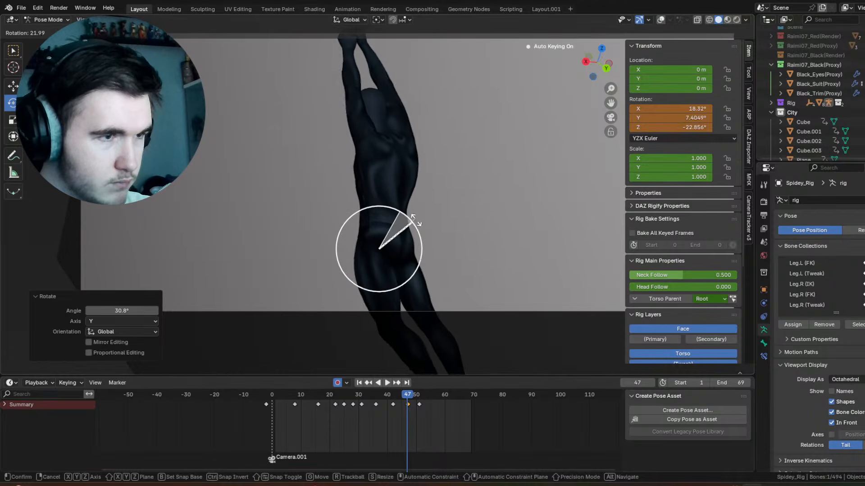
{"action": "left_click", "coordinate": [415, 221]}
Step: Re-pose the torso control with trackball and view-axis rotations at frames 59 and 70, finishing with -3.47° about the view Z axis
{"action": "left_click_drag", "start_coordinate": [408, 399], "coordinate": [442, 398]}
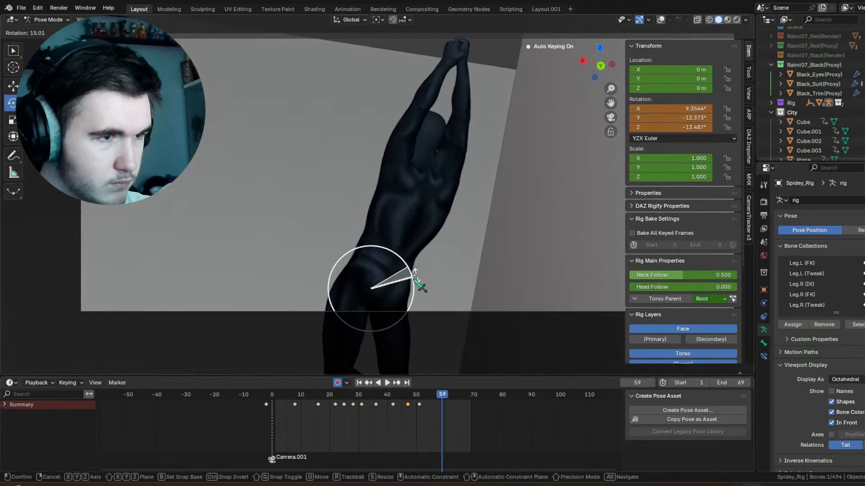
{"action": "left_click", "coordinate": [415, 271]}
{"action": "key", "text": "r"}
{"action": "key", "text": "r"}
{"action": "left_click", "coordinate": [407, 338]}
{"action": "key", "text": "space"}
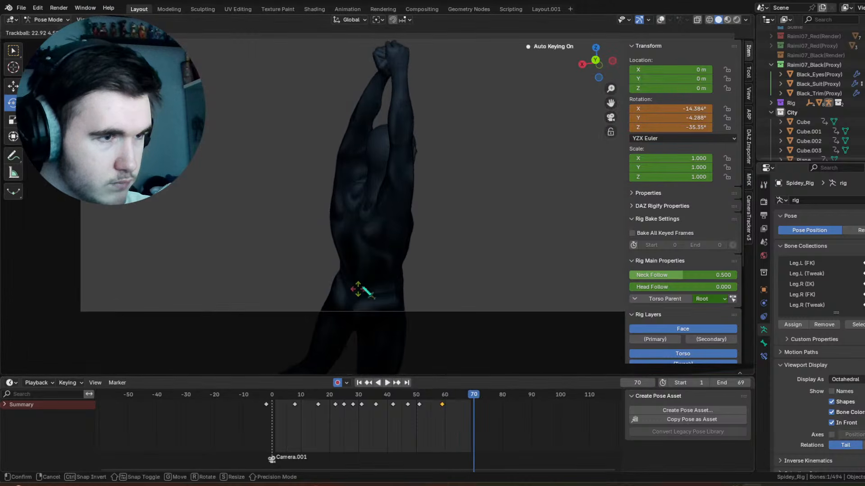
{"action": "left_click", "coordinate": [363, 288]}
Step: Review the swing, delete the torso control's keyframe at frame 51 and play the shot back
{"action": "key", "text": "space"}
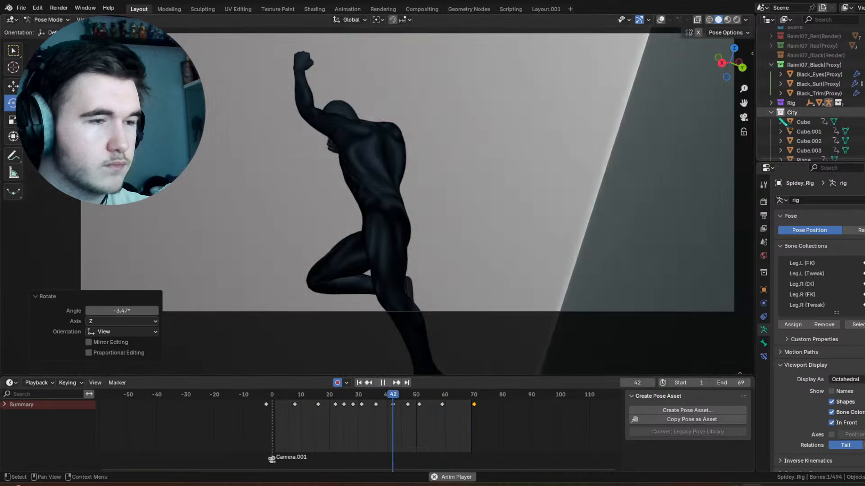
{"action": "key", "text": "space"}
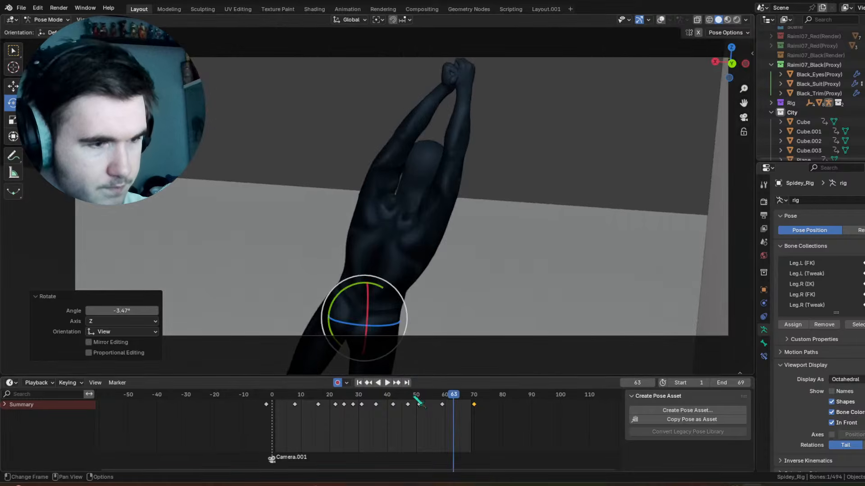
{"action": "mouse_move", "coordinate": [419, 402]}
{"action": "left_mouse_down"}
{"action": "mouse_move", "coordinate": [399, 403]}
{"action": "mouse_move", "coordinate": [422, 404]}
{"action": "left_mouse_up"}
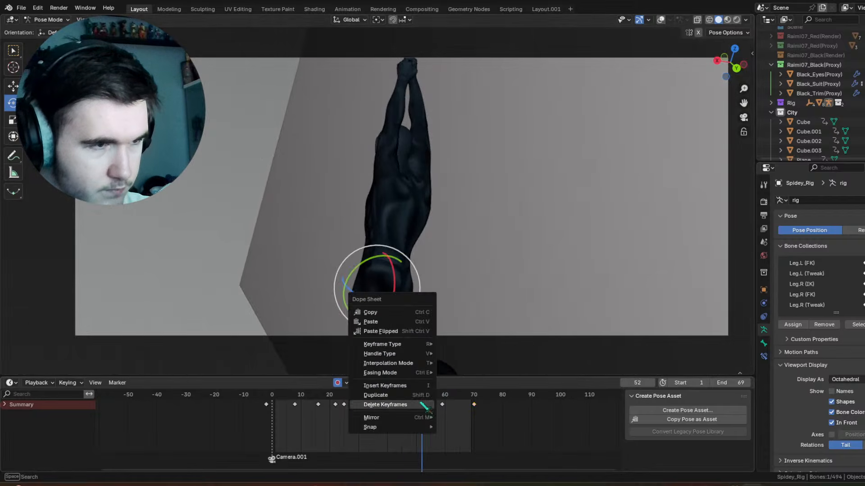
{"action": "key", "text": "Escape"}
{"action": "key", "text": "space"}
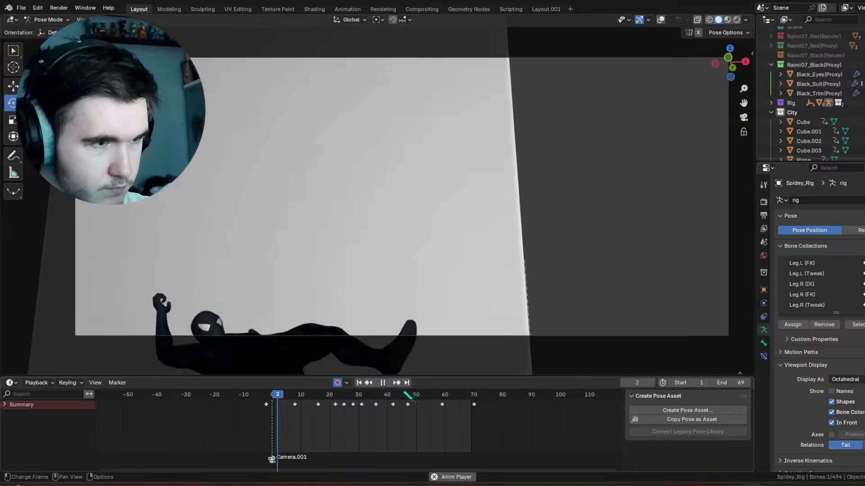
Step: At frame 36, rotate the torso control -11° about global X, trackball-rotate it by -13.8°, -1.72°, and play back
{"action": "key", "text": "space"}
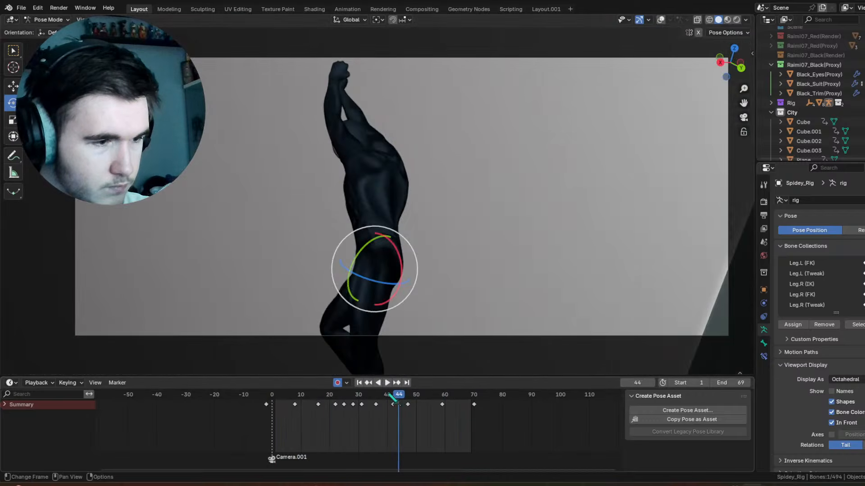
{"action": "mouse_move", "coordinate": [393, 398]}
{"action": "left_mouse_down"}
{"action": "mouse_move", "coordinate": [353, 400]}
{"action": "mouse_move", "coordinate": [377, 395]}
{"action": "left_mouse_up"}
{"action": "left_click_drag", "start_coordinate": [395, 290], "coordinate": [392, 305]}
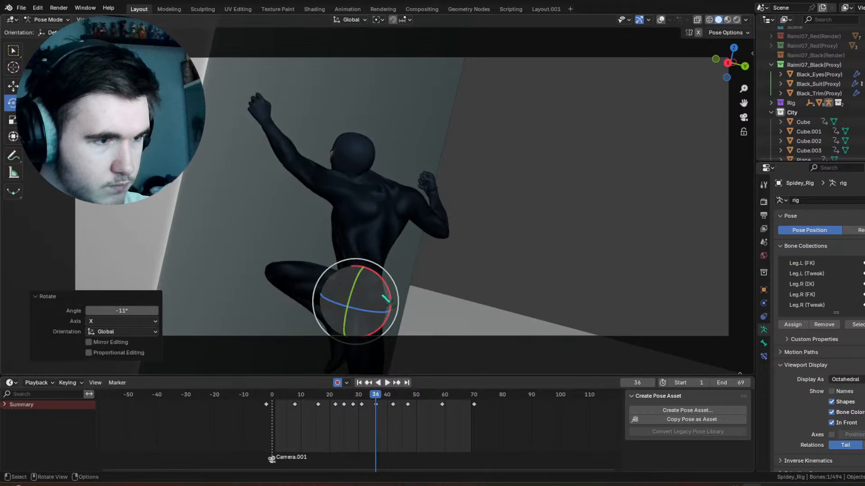
{"action": "left_click", "coordinate": [375, 283]}
{"action": "key", "text": "space"}
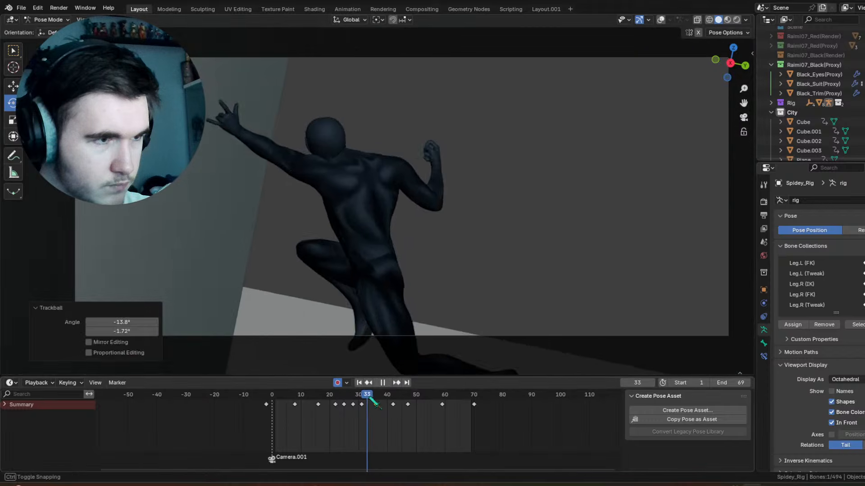
Step: At frame 31, rotate the torso control about the view axis, trackball-rotate it by -17.8°, 3.44°, and play back
{"action": "mouse_move", "coordinate": [379, 397]}
{"action": "left_mouse_down"}
{"action": "mouse_move", "coordinate": [355, 396]}
{"action": "mouse_move", "coordinate": [364, 395]}
{"action": "left_mouse_up"}
{"action": "left_click_drag", "start_coordinate": [420, 233], "coordinate": [422, 235]}
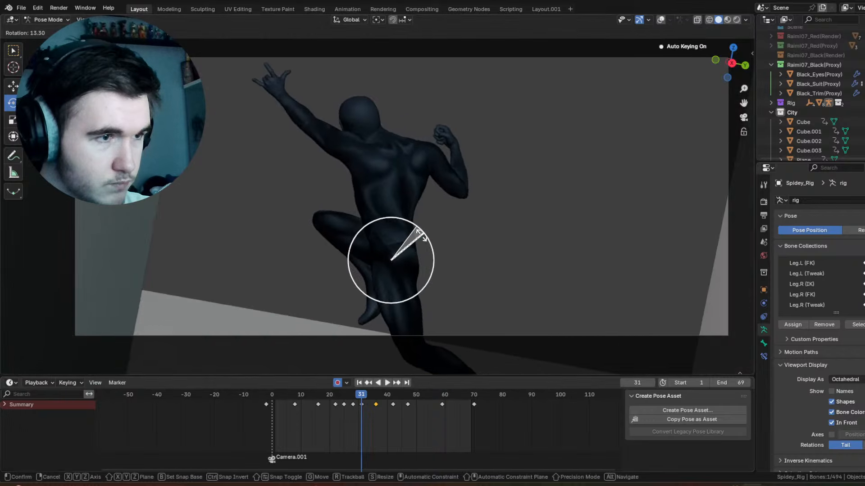
{"action": "left_click", "coordinate": [413, 283]}
{"action": "key", "text": "space"}
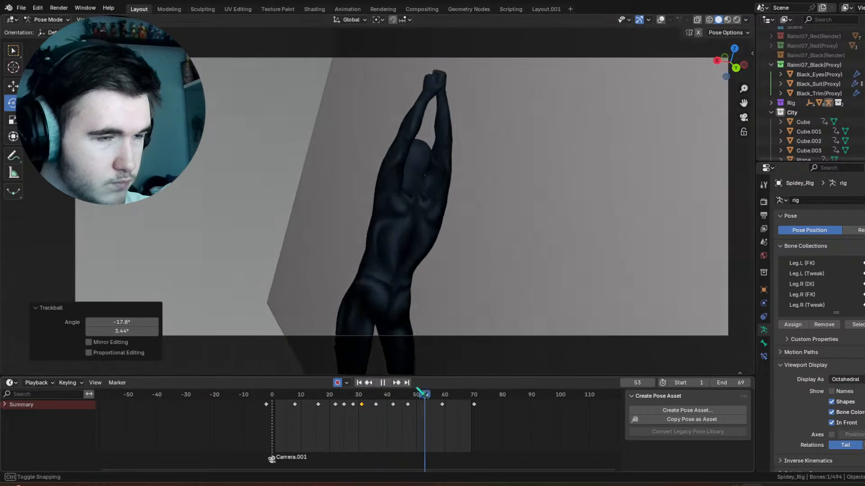
Step: At frame 28, rotate the torso control 21.7° about the view Z axis and play the swing back
{"action": "left_click", "coordinate": [334, 396]}
{"action": "left_click_drag", "start_coordinate": [331, 393], "coordinate": [358, 399]}
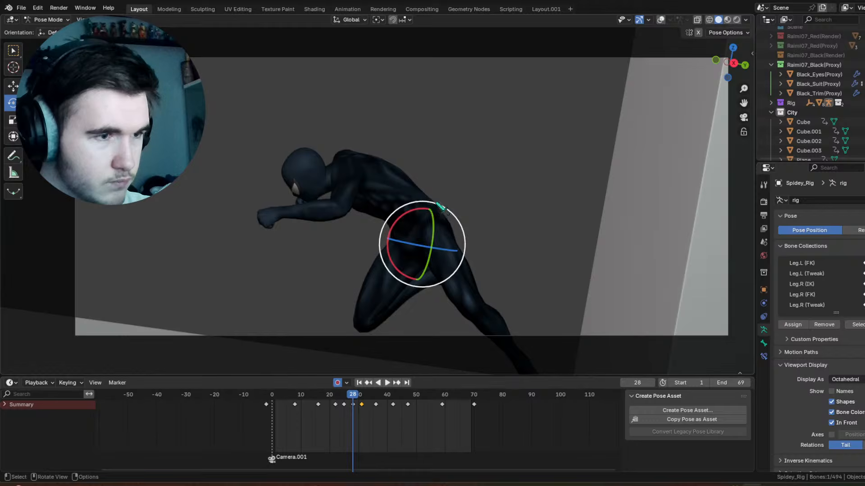
{"action": "left_click_drag", "start_coordinate": [441, 208], "coordinate": [456, 216]}
{"action": "key", "text": "space"}
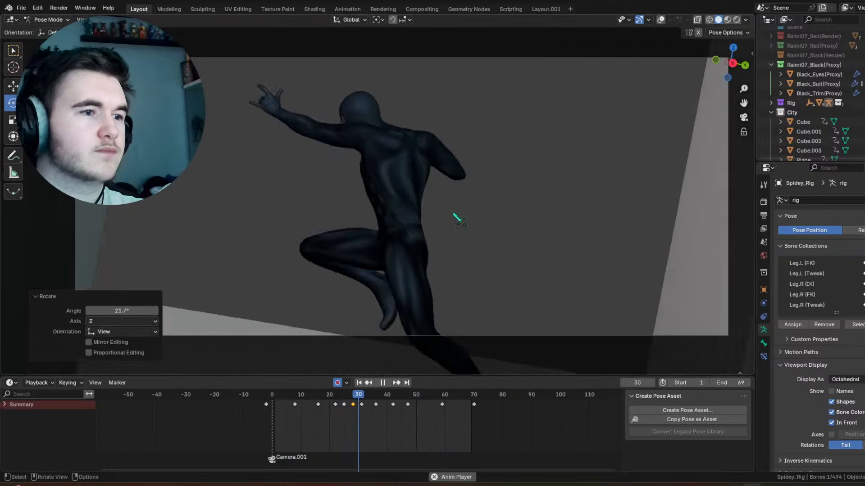
{"action": "key", "text": "space"}
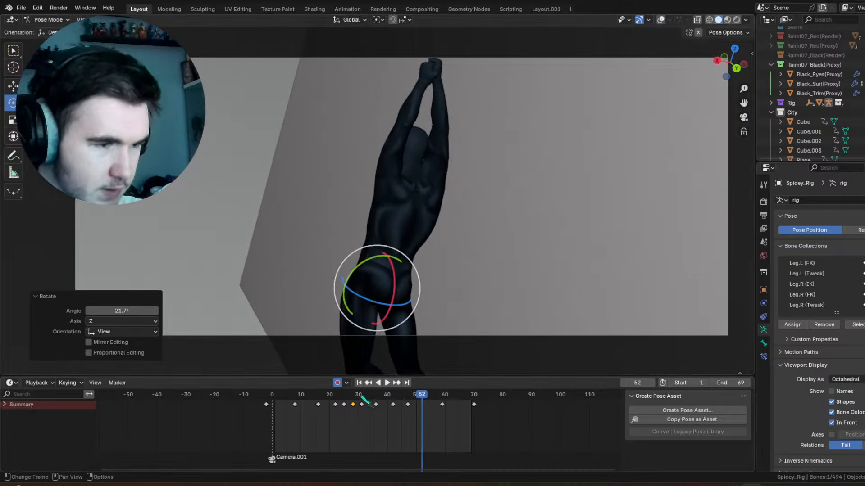
Step: At frame 42, rotate the torso control -14.3° about global X and play the swing back
{"action": "left_click_drag", "start_coordinate": [367, 401], "coordinate": [397, 386]}
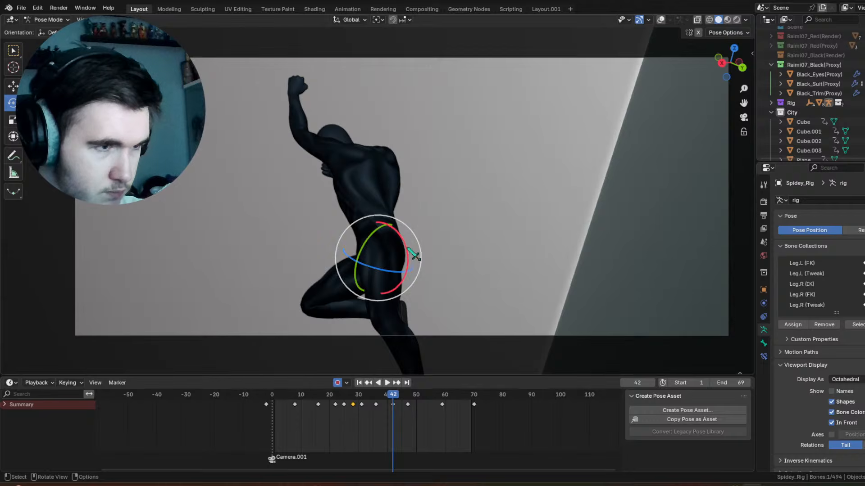
{"action": "left_click", "coordinate": [408, 256]}
{"action": "key", "text": "space"}
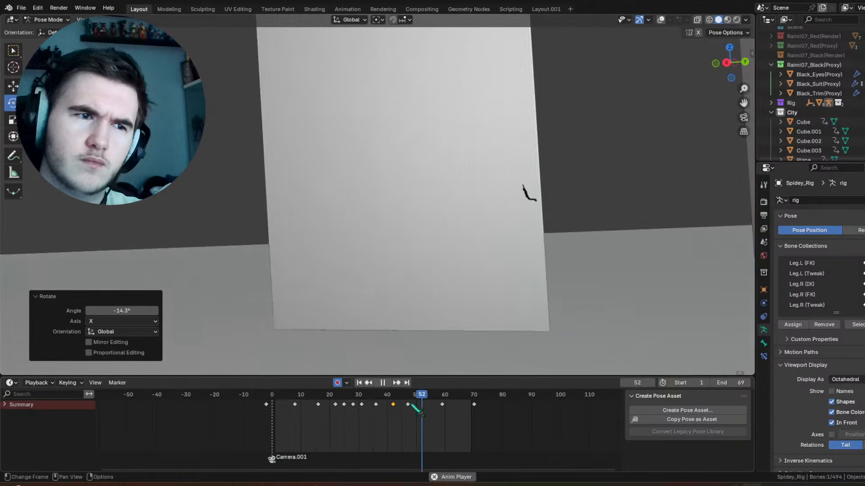
{"action": "key", "text": "Escape"}
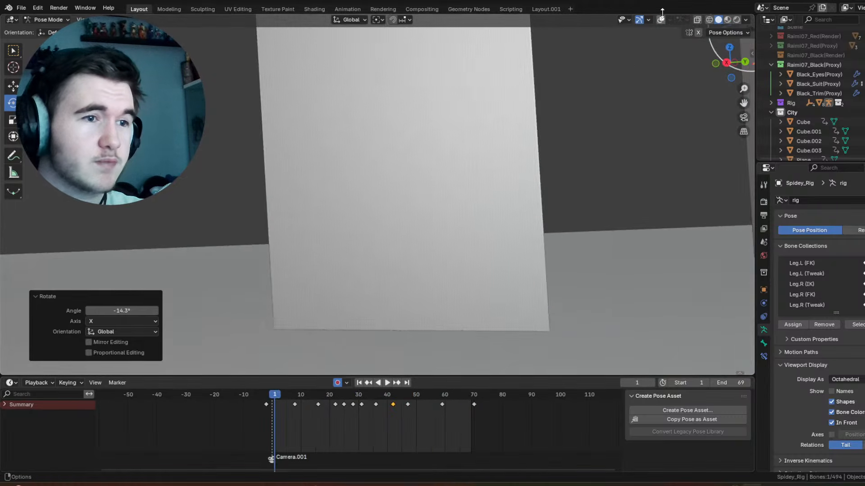
Step: Move the last keyframe of Empty.001 to frame 76 and play the shot through the camera view
{"action": "left_click", "coordinate": [466, 37]}
{"action": "left_click", "coordinate": [464, 36]}
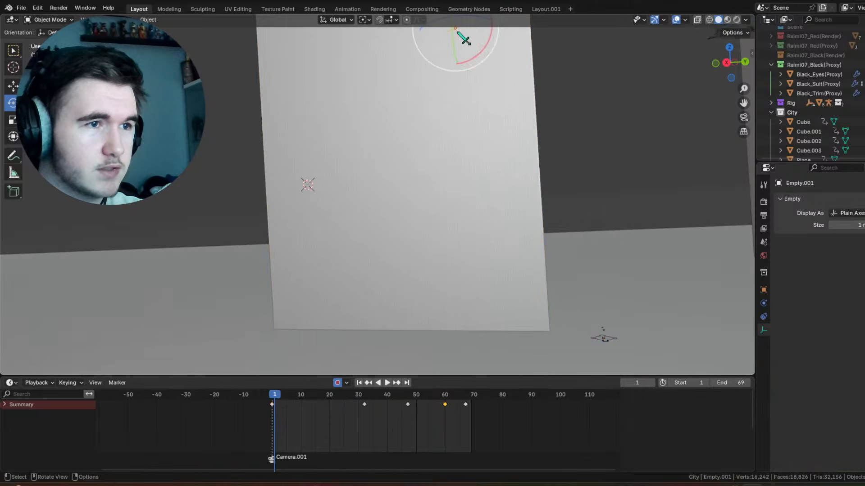
{"action": "left_click_drag", "start_coordinate": [468, 403], "coordinate": [506, 407]}
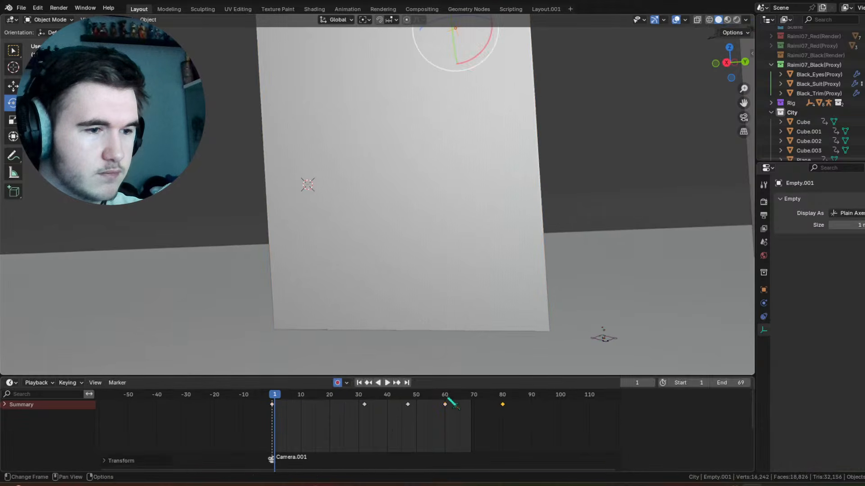
{"action": "left_click", "coordinate": [446, 398]}
{"action": "key", "text": "space"}
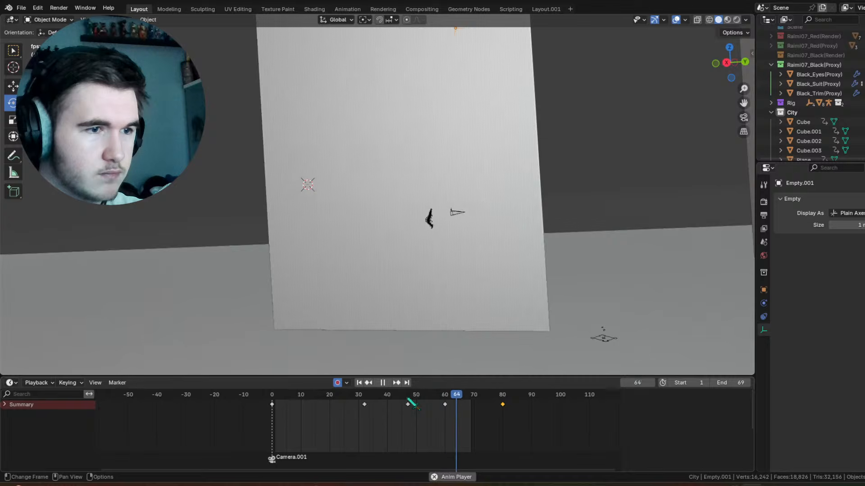
{"action": "key", "text": "Escape"}
{"action": "left_click_drag", "start_coordinate": [502, 406], "coordinate": [490, 411]}
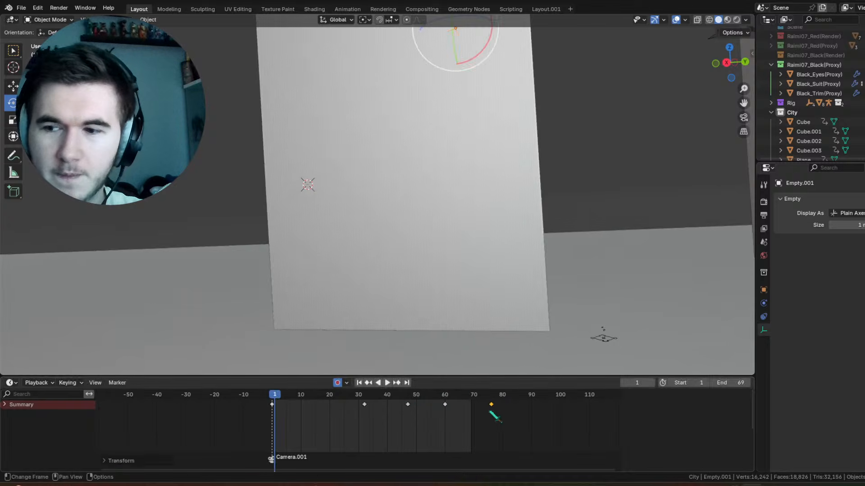
{"action": "key", "text": "space"}
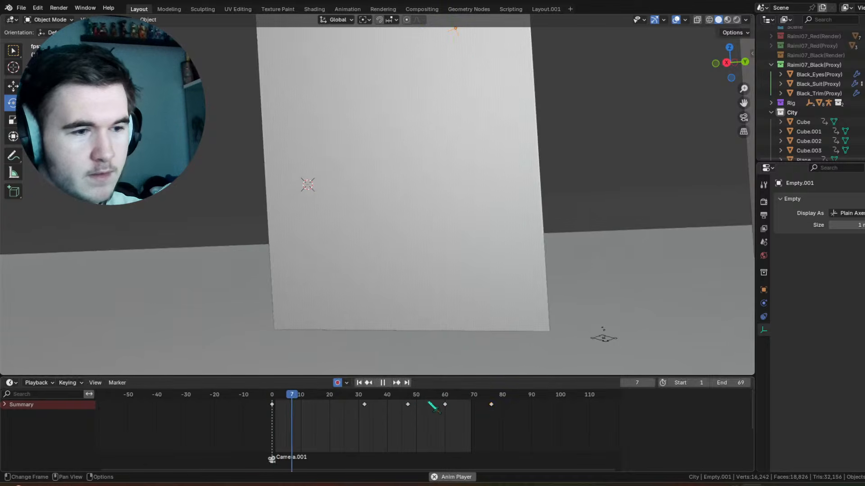
{"action": "left_click", "coordinate": [744, 118]}
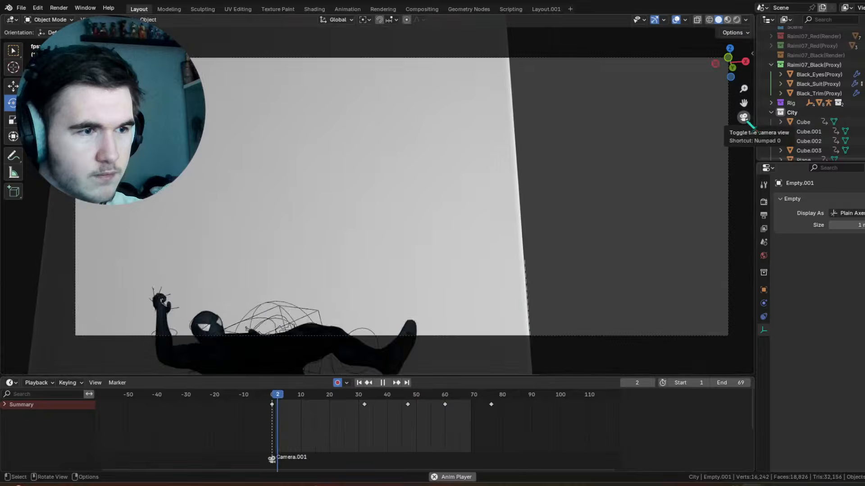
{"action": "key", "text": "space"}
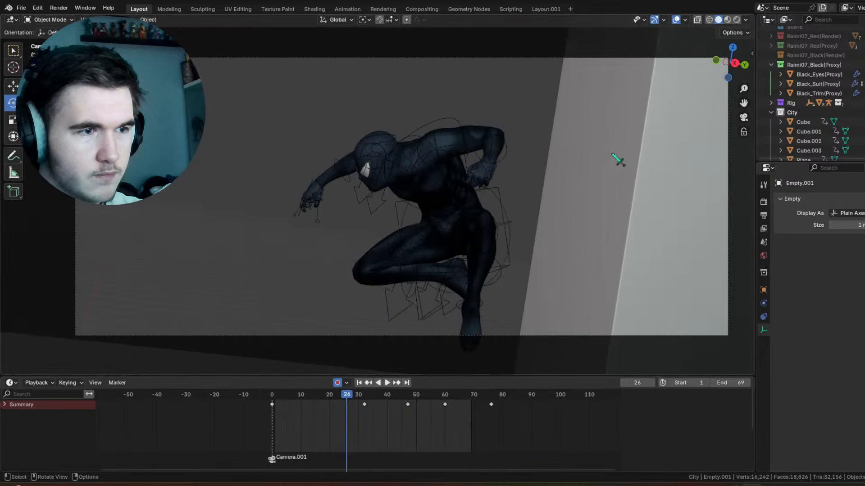
Step: Select Camera.001 and delete its keyframe at frame 17
{"action": "left_click", "coordinate": [359, 382]}
{"action": "key", "text": "KP_0"}
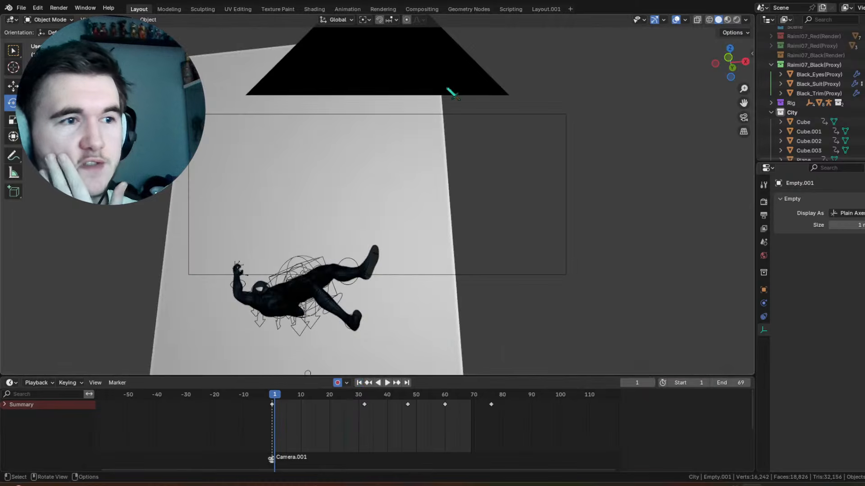
{"action": "left_click", "coordinate": [450, 90]}
{"action": "key", "text": "space"}
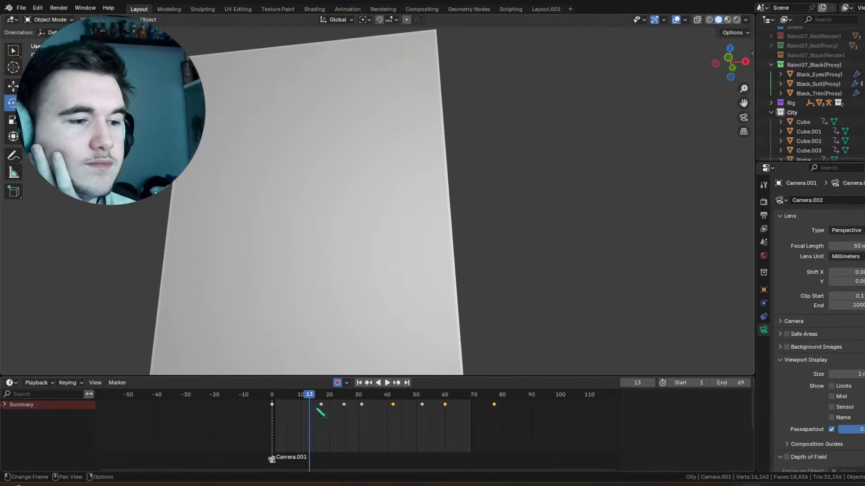
{"action": "left_click_drag", "start_coordinate": [318, 411], "coordinate": [494, 410]}
{"action": "key", "text": "space"}
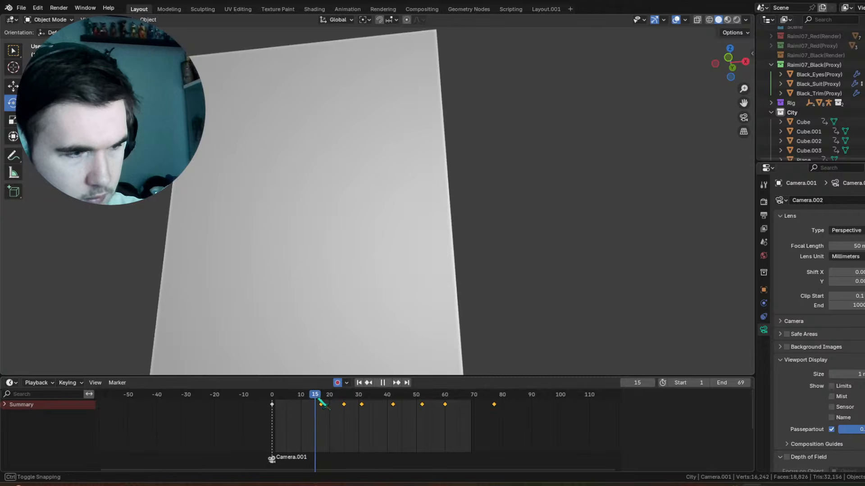
{"action": "left_click", "coordinate": [321, 404]}
{"action": "right_click", "coordinate": [321, 405]}
{"action": "left_click", "coordinate": [331, 404]}
Step: In camera view, adjust Camera.001's rotation at frames 0 and 12 to reframe Spider-Man, with Y at about 0.67° at frame 12
{"action": "left_click", "coordinate": [743, 118]}
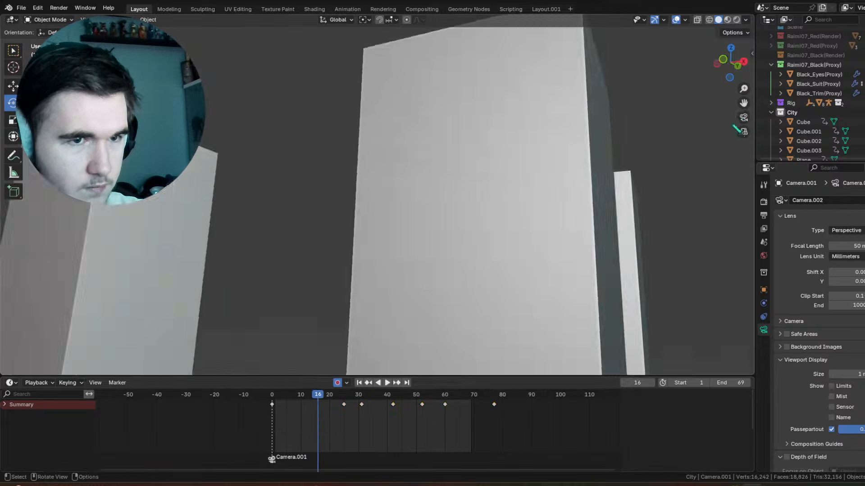
{"action": "mouse_move", "coordinate": [285, 399]}
{"action": "left_mouse_down"}
{"action": "mouse_move", "coordinate": [311, 399]}
{"action": "mouse_move", "coordinate": [274, 406]}
{"action": "left_mouse_up"}
{"action": "left_click", "coordinate": [752, 54]}
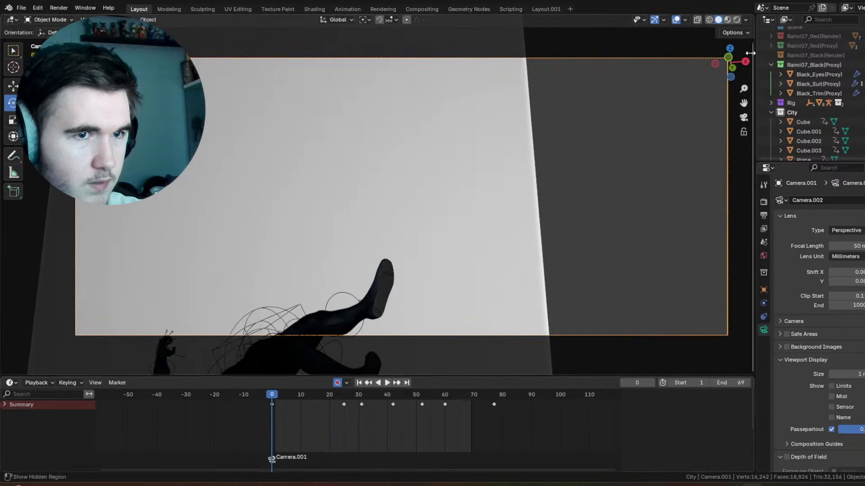
{"action": "left_click_drag", "start_coordinate": [667, 127], "coordinate": [647, 118]}
{"action": "key", "text": "space"}
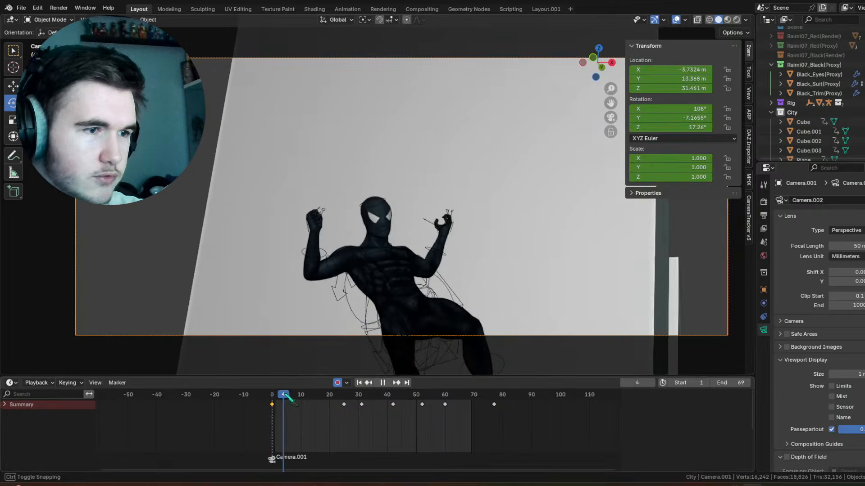
{"action": "left_click_drag", "start_coordinate": [678, 118], "coordinate": [688, 122]}
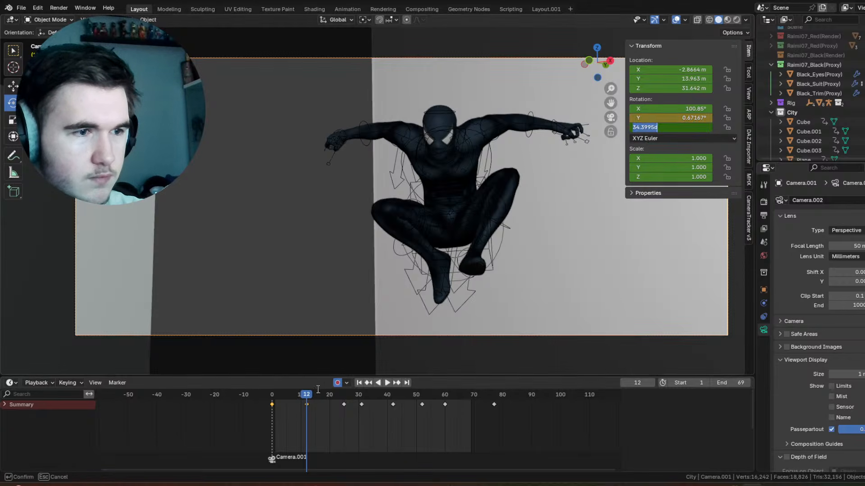
Step: Delete Camera.001's keyframe at frame 52 and adjust the camera's rotation at frame 42
{"action": "left_click_drag", "start_coordinate": [288, 402], "coordinate": [392, 404]}
{"action": "left_click", "coordinate": [422, 405]}
{"action": "right_click", "coordinate": [422, 405]}
{"action": "left_click", "coordinate": [423, 407]}
{"action": "left_click_drag", "start_coordinate": [687, 127], "coordinate": [682, 108]}
Step: Set Camera.001's rotation at frame 60 to X 103.33° and Z 168.93°, and play the shot back
{"action": "left_click_drag", "start_coordinate": [358, 392], "coordinate": [445, 396]}
{"action": "left_click_drag", "start_coordinate": [685, 108], "coordinate": [636, 111]}
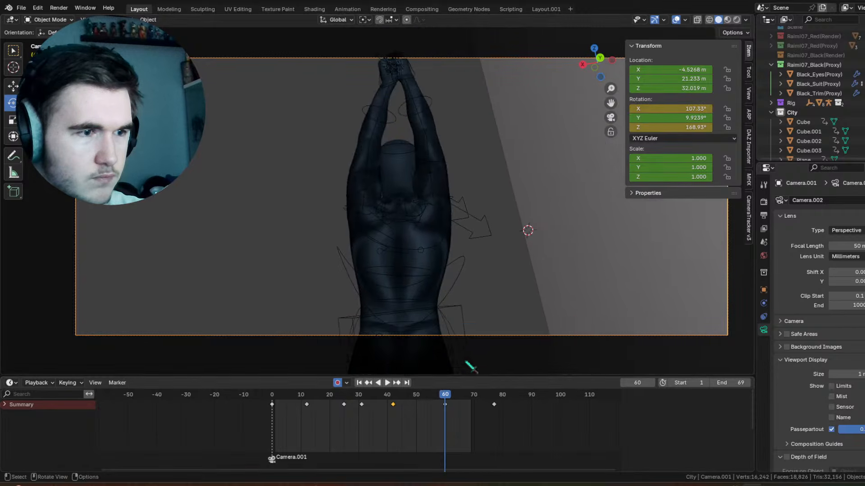
{"action": "left_click_drag", "start_coordinate": [383, 397], "coordinate": [426, 398]}
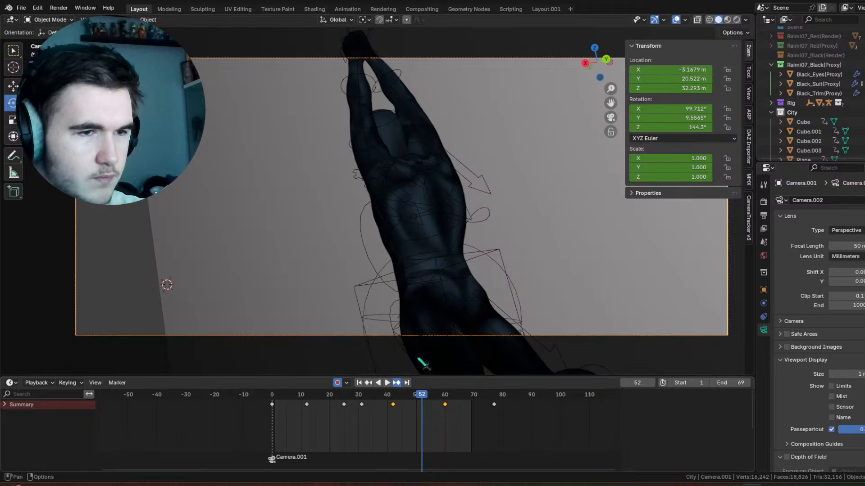
{"action": "key", "text": "Up"}
{"action": "left_click_drag", "start_coordinate": [661, 106], "coordinate": [643, 106]}
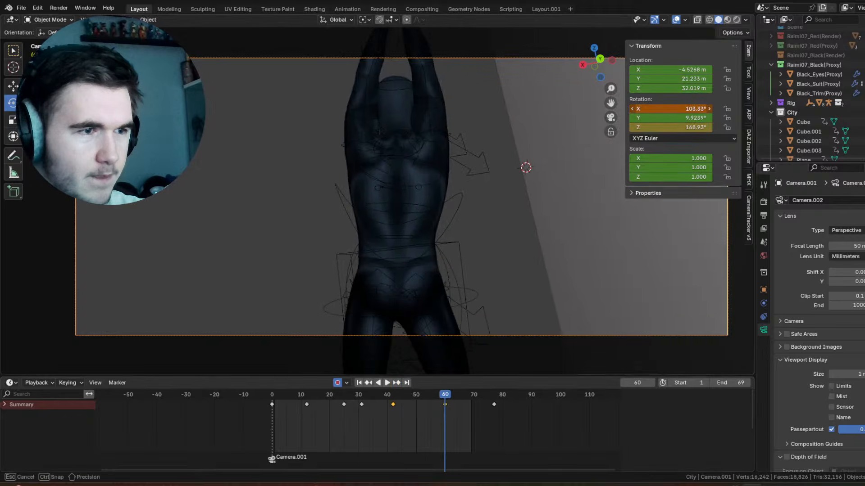
{"action": "key", "text": "space"}
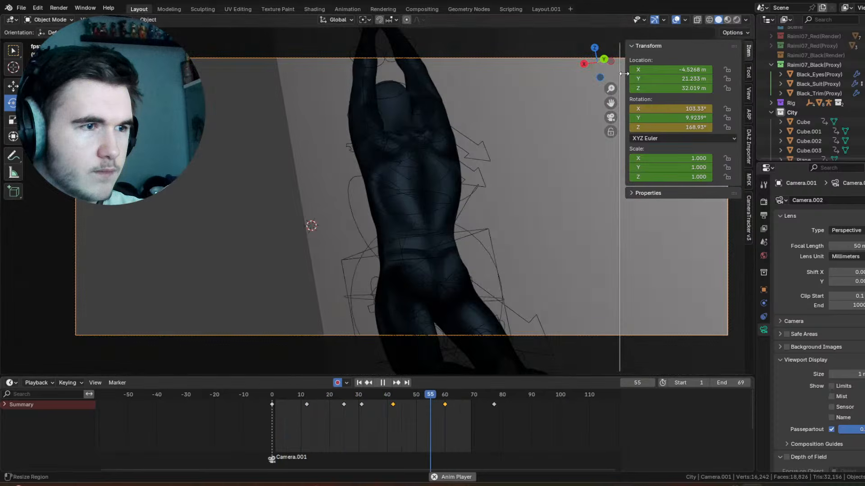
{"action": "left_click_drag", "start_coordinate": [633, 81], "coordinate": [750, 105]}
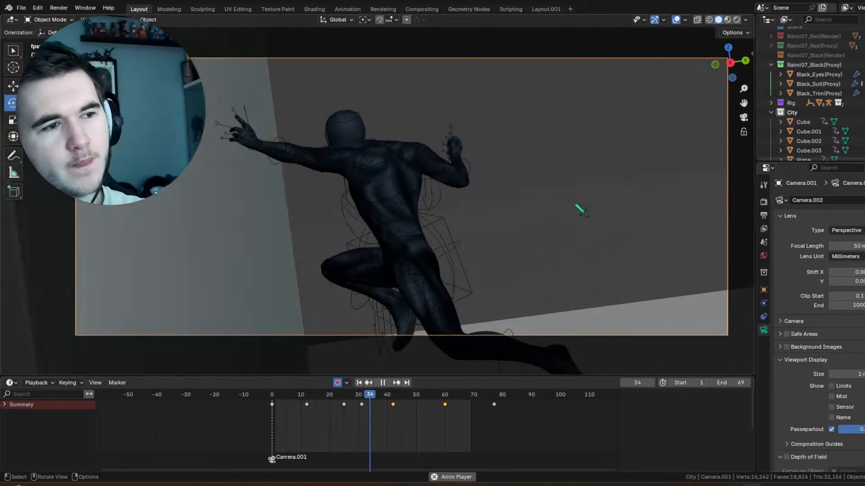
{"action": "key", "text": "space"}
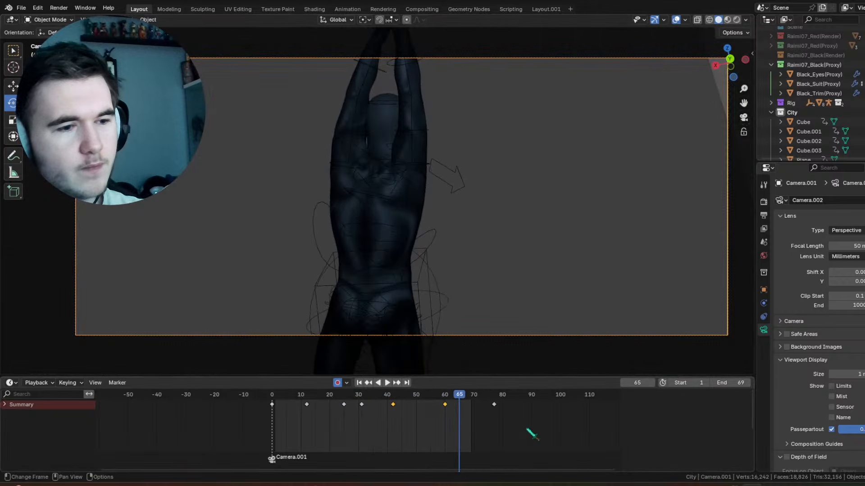
Step: Select the sphere Empty, delete its keyframes after frame 0, and play the animation back
{"action": "left_click_drag", "start_coordinate": [531, 429], "coordinate": [523, 394]}
{"action": "right_click", "coordinate": [298, 411]}
{"action": "left_click", "coordinate": [295, 408]}
{"action": "left_click", "coordinate": [395, 281]}
{"action": "right_click", "coordinate": [521, 396]}
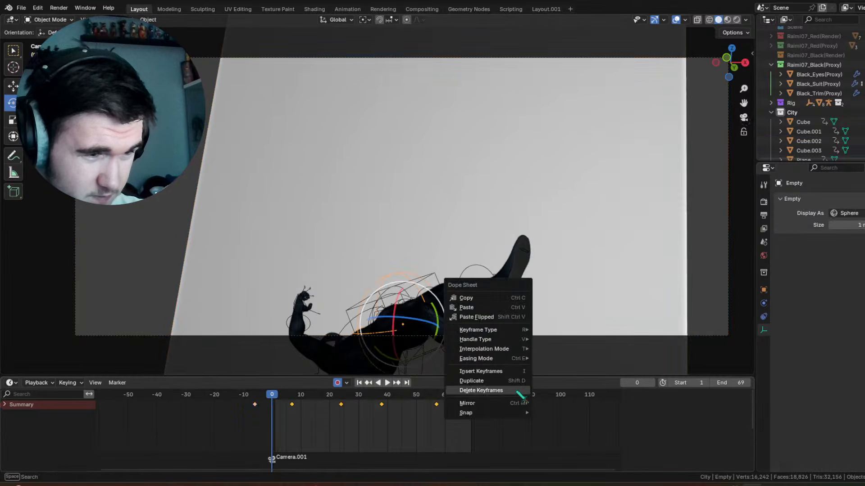
{"action": "left_click", "coordinate": [518, 392]}
{"action": "key", "text": "space"}
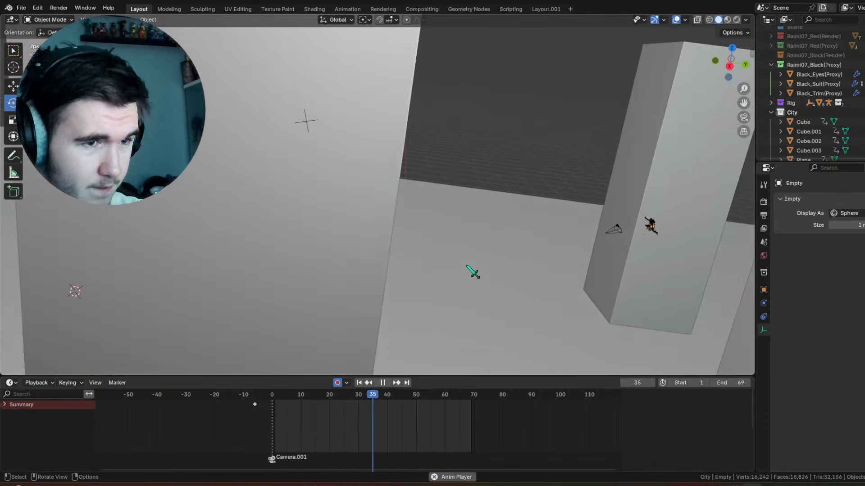
{"action": "key", "text": "space"}
Step: Delete all keyframes of Empty.001 after frame 0 and return to frame 0
{"action": "left_click", "coordinate": [309, 126]}
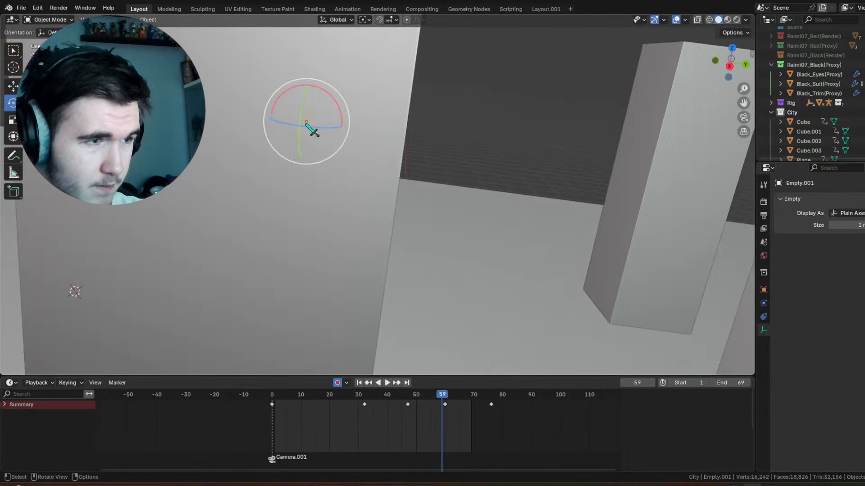
{"action": "left_click_drag", "start_coordinate": [558, 429], "coordinate": [348, 403]}
{"action": "key", "text": "Delete"}
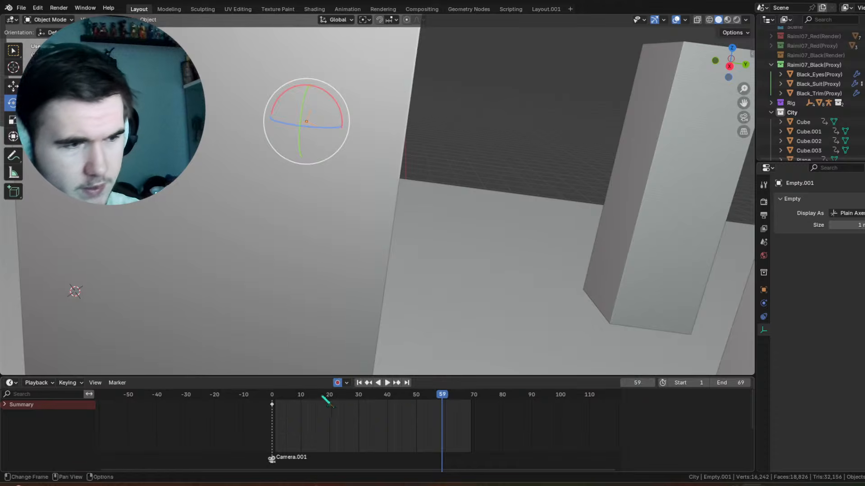
{"action": "left_click", "coordinate": [272, 394]}
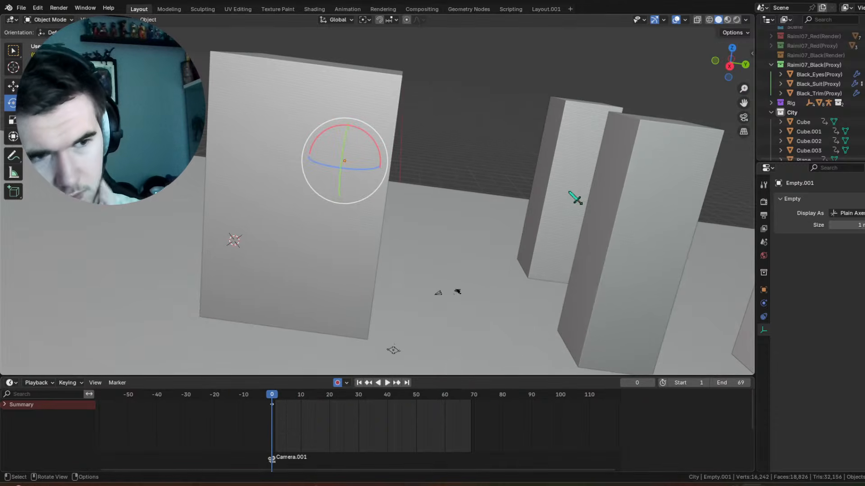
Step: Play the animation back through the scene camera's view
{"action": "key", "text": "space"}
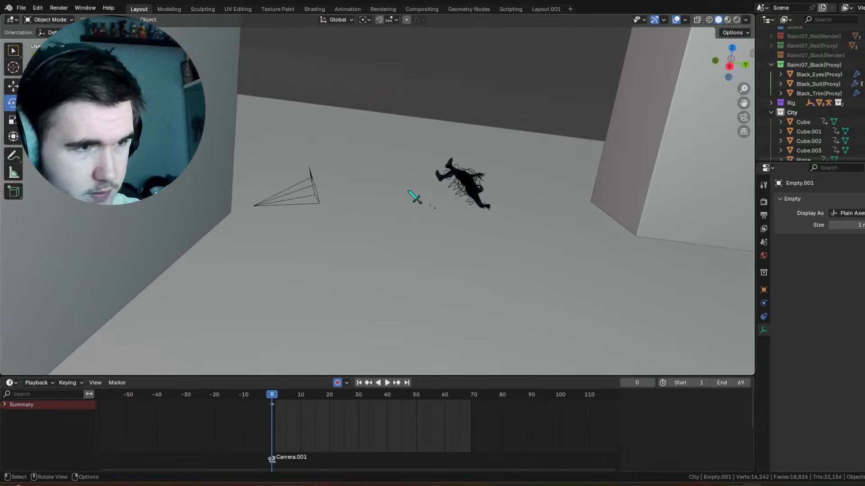
{"action": "left_click", "coordinate": [744, 117]}
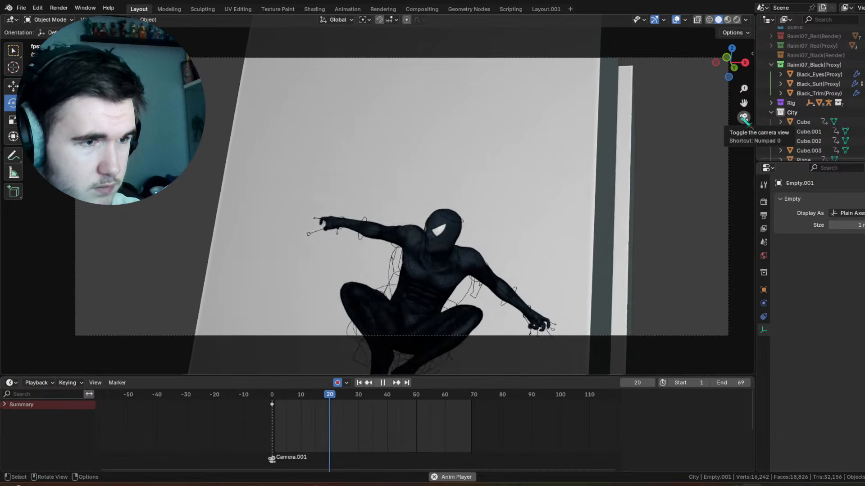
{"action": "key", "text": "space"}
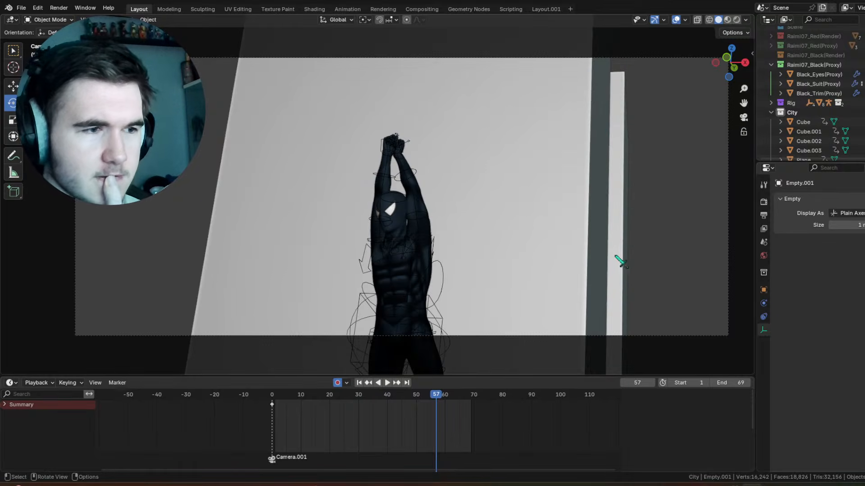
Step: Select Camera.001 and remove its Handycam Run shake from Camera Shakify
{"action": "middle_click", "coordinate": [421, 95]}
{"action": "left_click", "coordinate": [416, 73]}
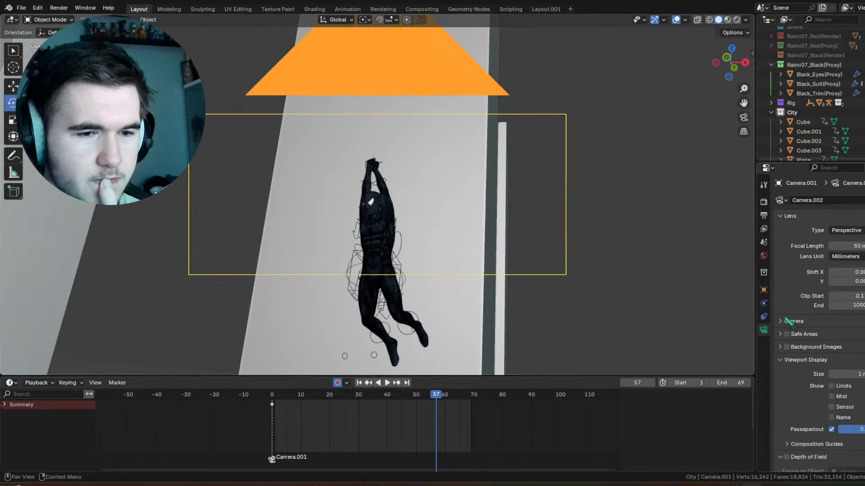
{"action": "scroll", "coordinate": [795, 379], "scroll_direction": "down", "scroll_amount": 10}
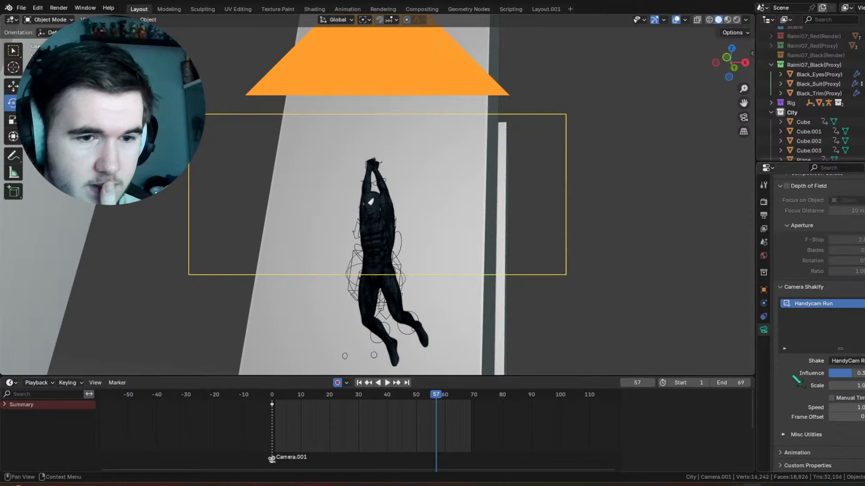
{"action": "left_click", "coordinate": [864, 314]}
{"action": "scroll", "coordinate": [528, 201], "scroll_direction": "down", "scroll_amount": 3}
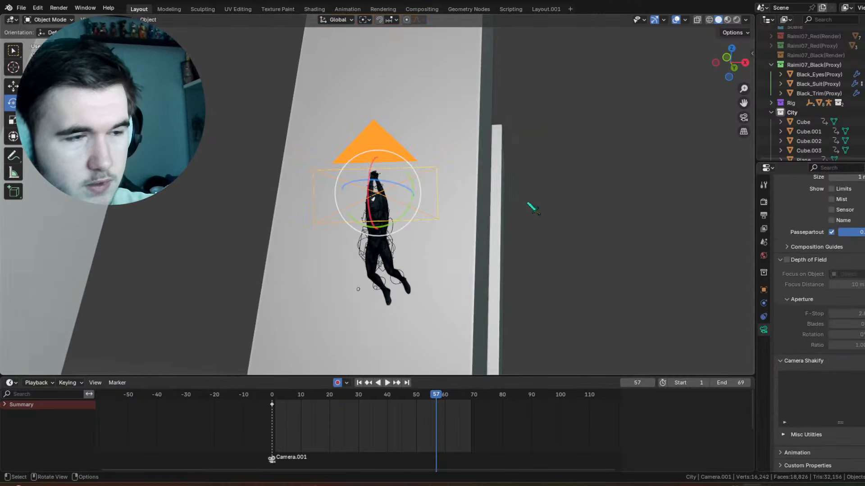
Step: Set the viewport's focal length to 50 mm and return to the camera view
{"action": "middle_click_drag", "start_coordinate": [483, 217], "coordinate": [556, 250]}
{"action": "scroll", "coordinate": [570, 237], "scroll_direction": "down", "scroll_amount": 5}
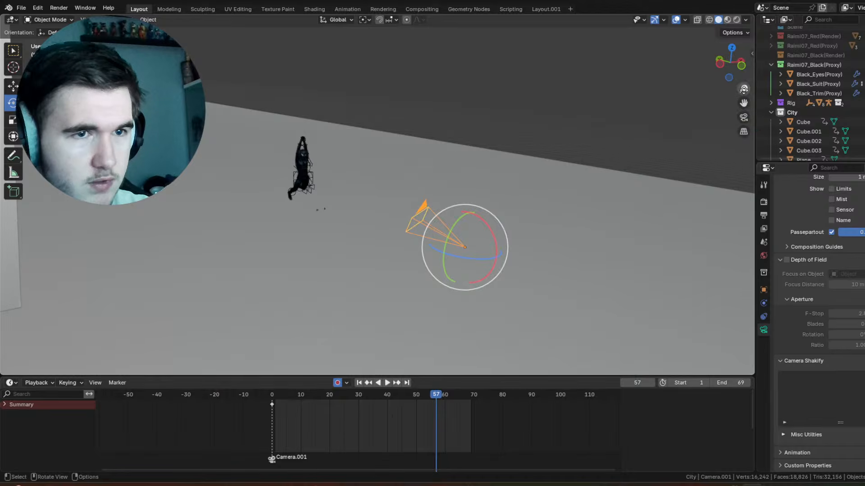
{"action": "left_click", "coordinate": [744, 117]}
{"action": "left_click", "coordinate": [751, 54]}
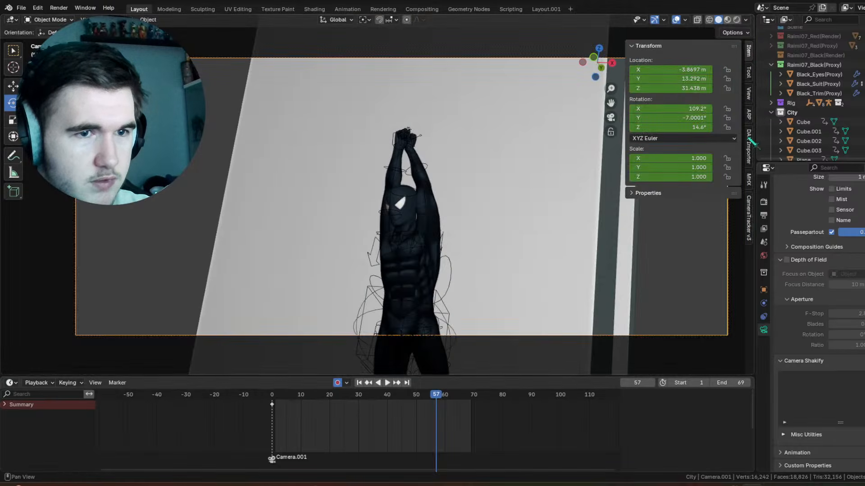
{"action": "left_click", "coordinate": [751, 93]}
{"action": "left_click", "coordinate": [716, 61]}
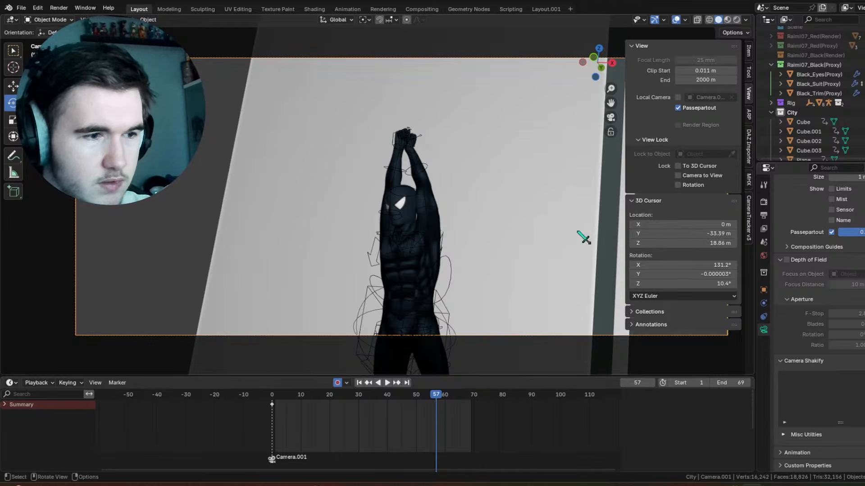
{"action": "key", "text": "KP_0"}
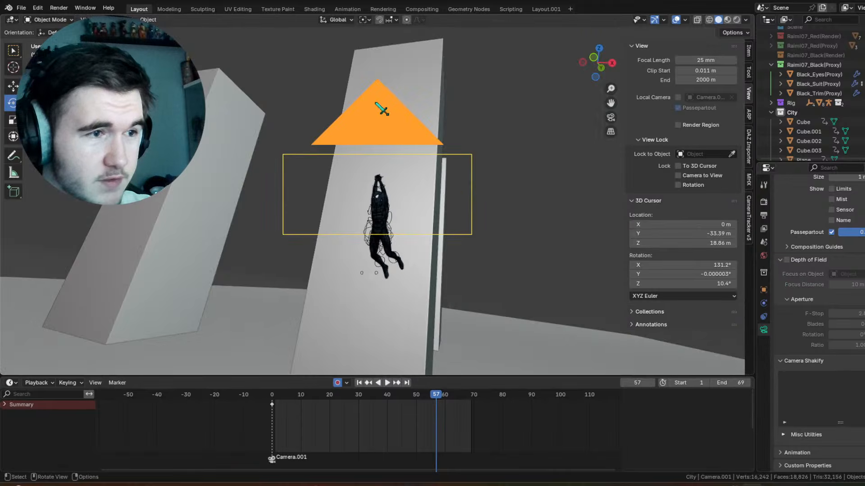
{"action": "left_click", "coordinate": [501, 126]}
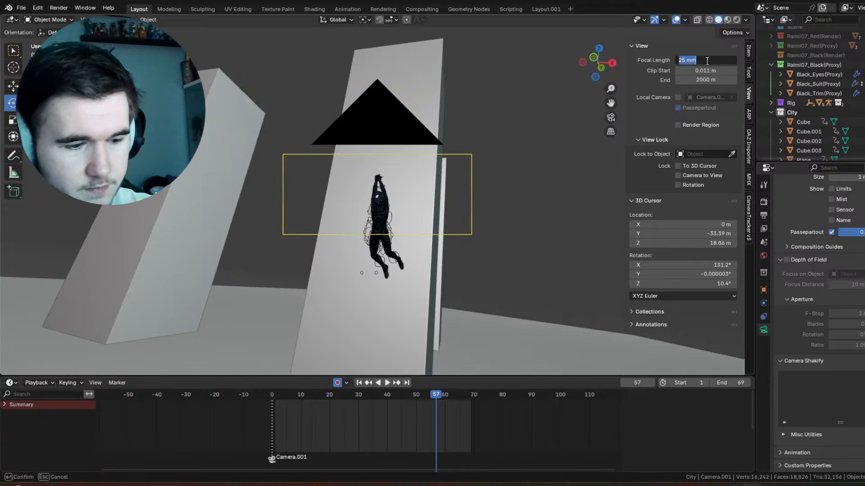
{"action": "key", "text": "Return"}
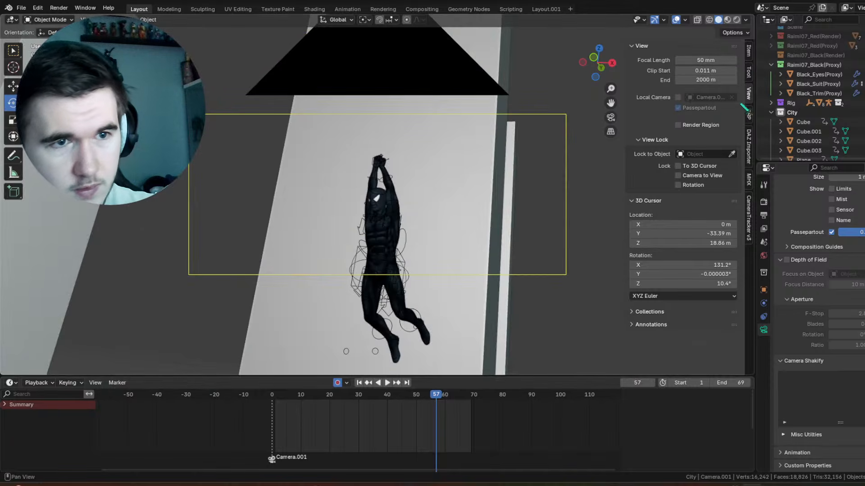
{"action": "key", "text": "KP_0"}
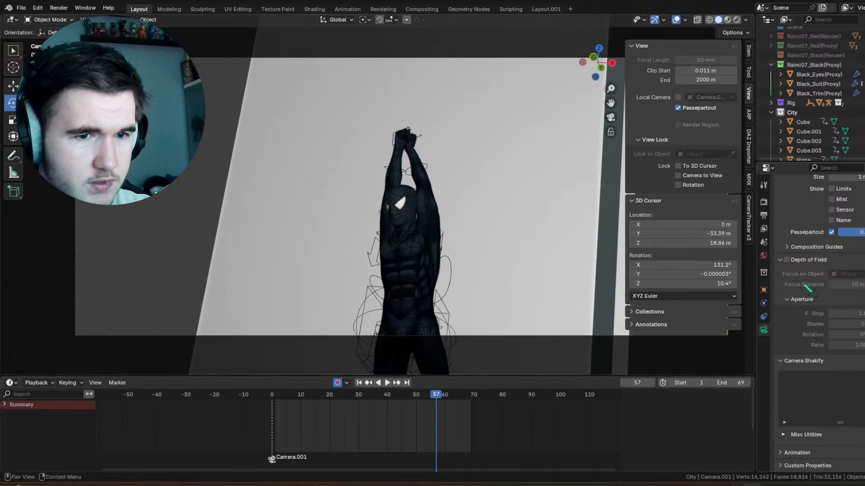
Step: Set Camera.001's lens focal length to 35 mm
{"action": "scroll", "coordinate": [806, 288], "scroll_direction": "up", "scroll_amount": 8}
{"action": "left_click_drag", "start_coordinate": [847, 246], "coordinate": [811, 246]}
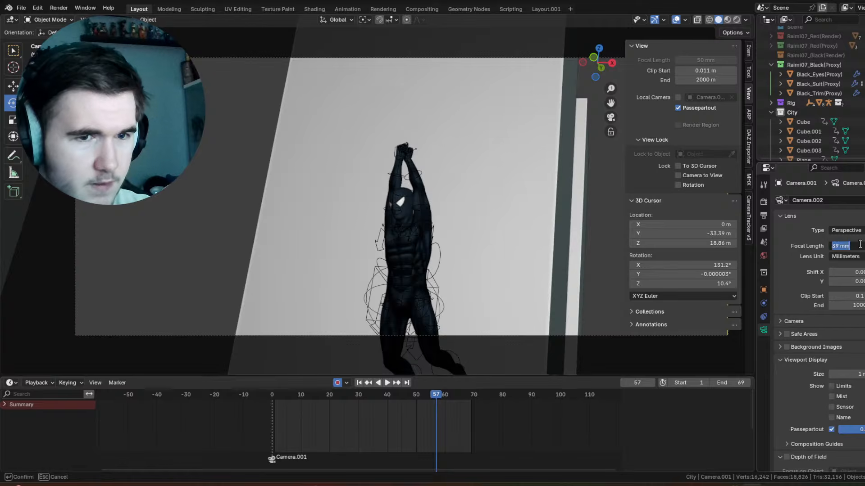
{"action": "key", "text": "Return"}
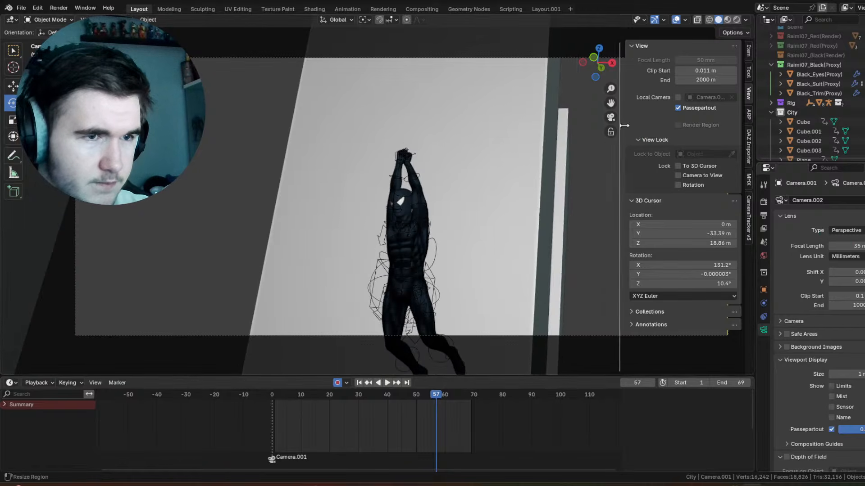
{"action": "left_click_drag", "start_coordinate": [624, 126], "coordinate": [701, 132]}
Step: Select Spidey_Rig's torso control and delete its keyframes after frame -2
{"action": "left_click", "coordinate": [275, 395]}
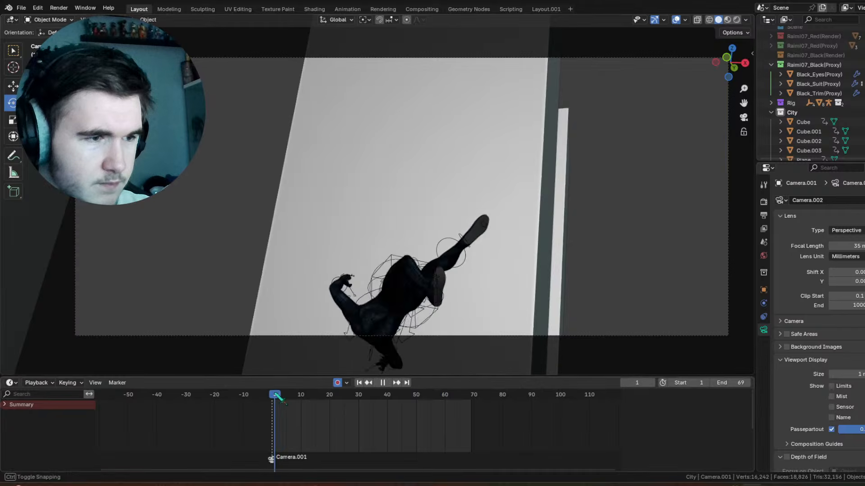
{"action": "left_click_drag", "start_coordinate": [277, 396], "coordinate": [387, 398]}
{"action": "left_click", "coordinate": [436, 313]}
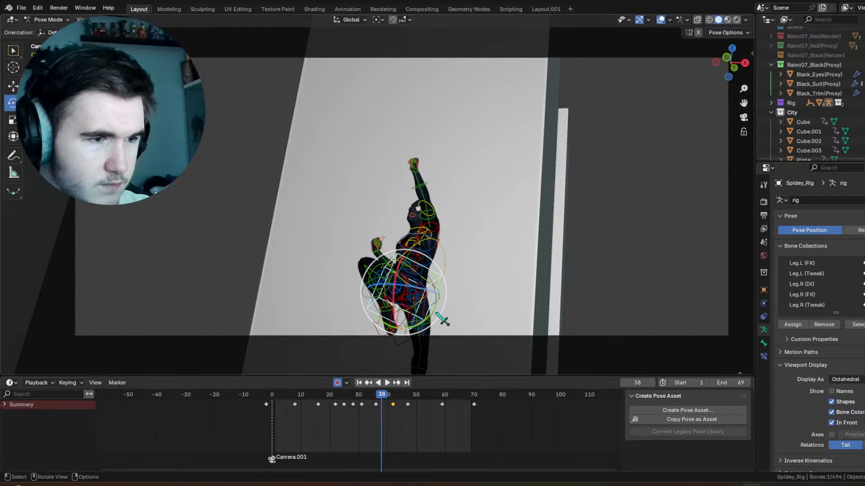
{"action": "left_click_drag", "start_coordinate": [290, 396], "coordinate": [433, 389]}
{"action": "left_click_drag", "start_coordinate": [505, 415], "coordinate": [266, 395]}
{"action": "right_click", "coordinate": [293, 404]}
{"action": "left_click", "coordinate": [293, 404]}
Step: Clear the torso control's transforms at frame -2 and play the animation back
{"action": "left_click", "coordinate": [256, 395]}
{"action": "key", "text": "space"}
{"action": "key", "text": "space"}
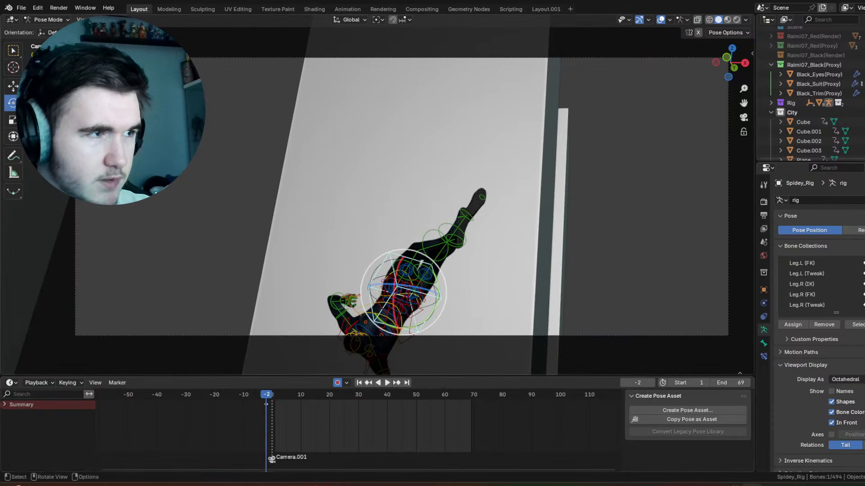
{"action": "left_click", "coordinate": [123, 20]}
{"action": "mouse_move", "coordinate": [149, 39]}
{"action": "left_click", "coordinate": [254, 40]}
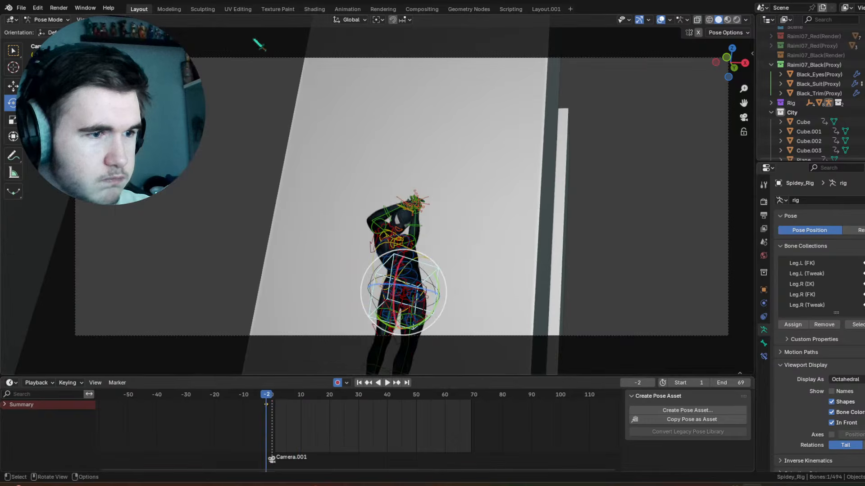
{"action": "key", "text": "space"}
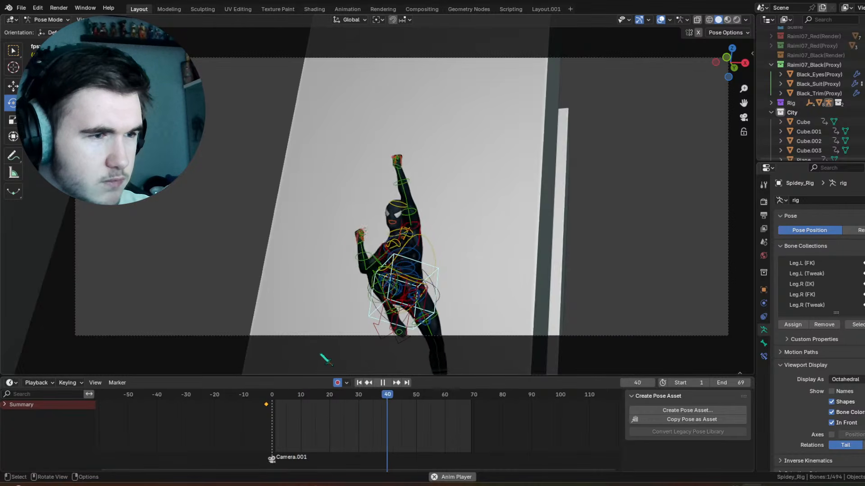
Step: Shorten the scene's playback range to end at frame 51 while checking the playback
{"action": "left_click_drag", "start_coordinate": [402, 396], "coordinate": [418, 403]}
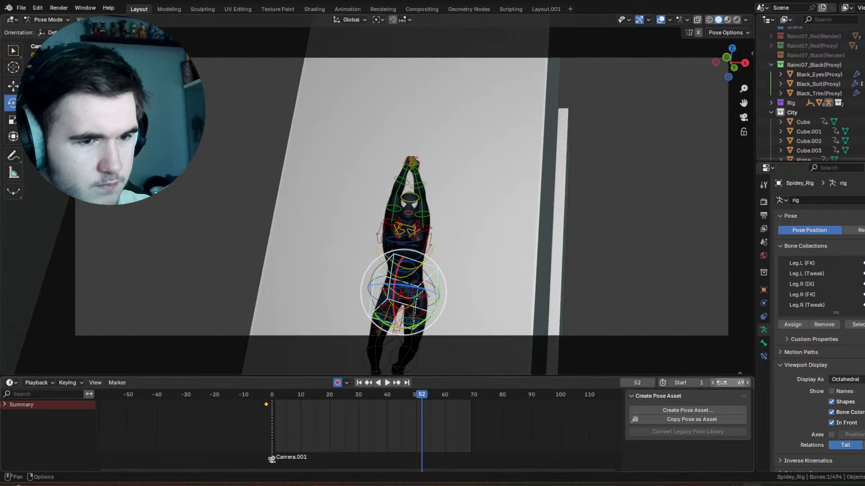
{"action": "left_click_drag", "start_coordinate": [738, 382], "coordinate": [722, 384]}
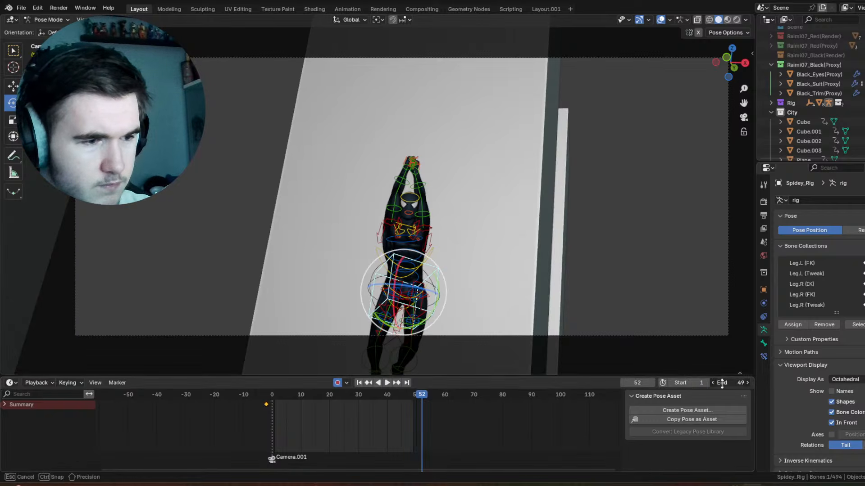
{"action": "left_click", "coordinate": [399, 399]}
{"action": "key", "text": "space"}
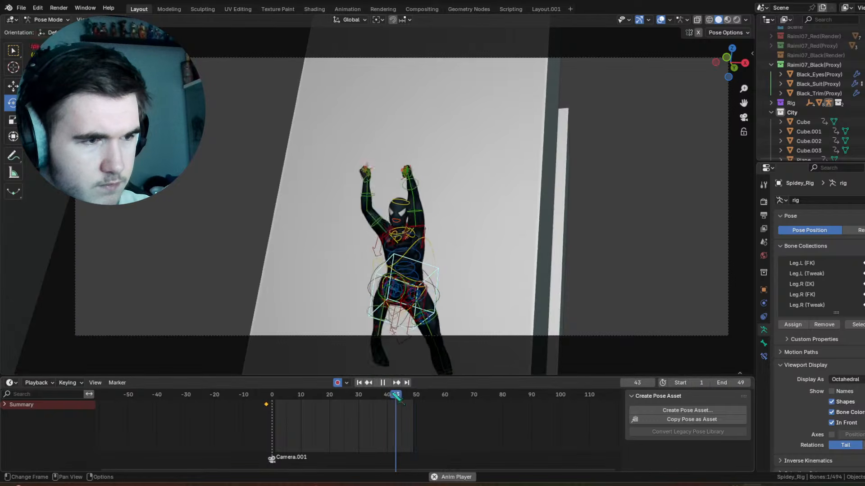
{"action": "left_click", "coordinate": [744, 383]}
{"action": "left_click", "coordinate": [744, 383]}
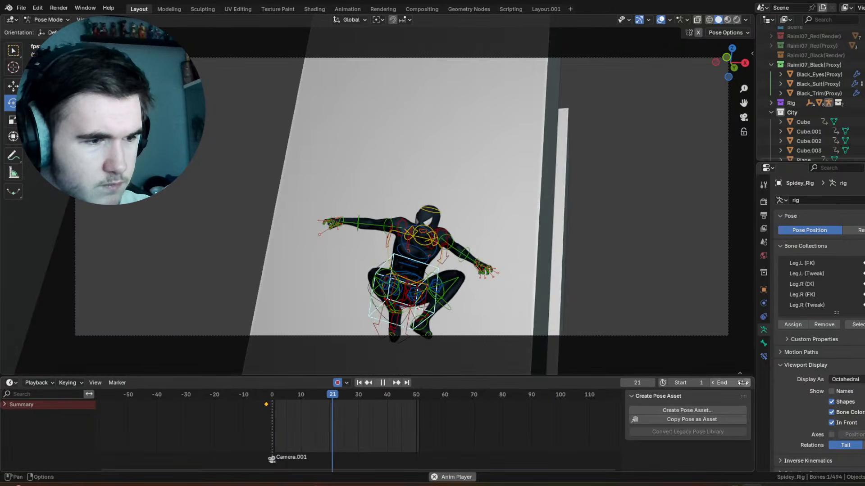
Step: Insert a keyframe for the torso control at frame 13
{"action": "mouse_move", "coordinate": [270, 395]}
{"action": "left_mouse_down"}
{"action": "mouse_move", "coordinate": [317, 399]}
{"action": "mouse_move", "coordinate": [271, 396]}
{"action": "left_mouse_up"}
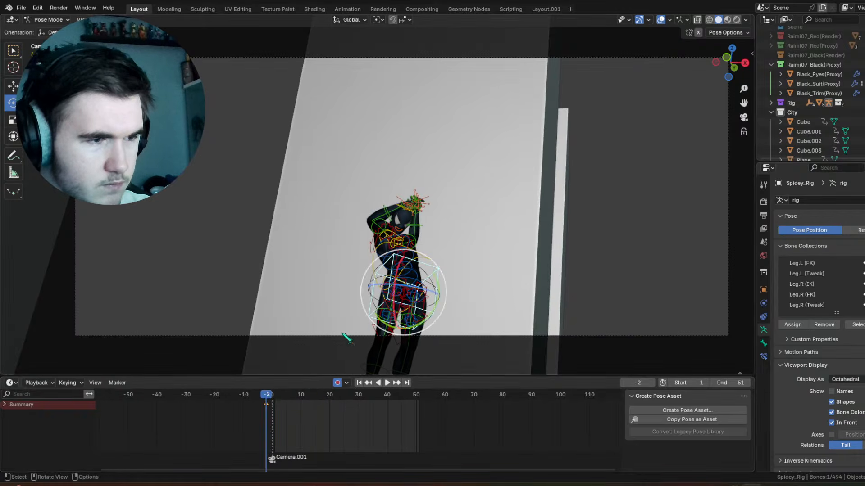
{"action": "left_click_drag", "start_coordinate": [419, 288], "coordinate": [404, 284]}
{"action": "left_click_drag", "start_coordinate": [281, 398], "coordinate": [315, 399]}
{"action": "right_click", "coordinate": [315, 300]}
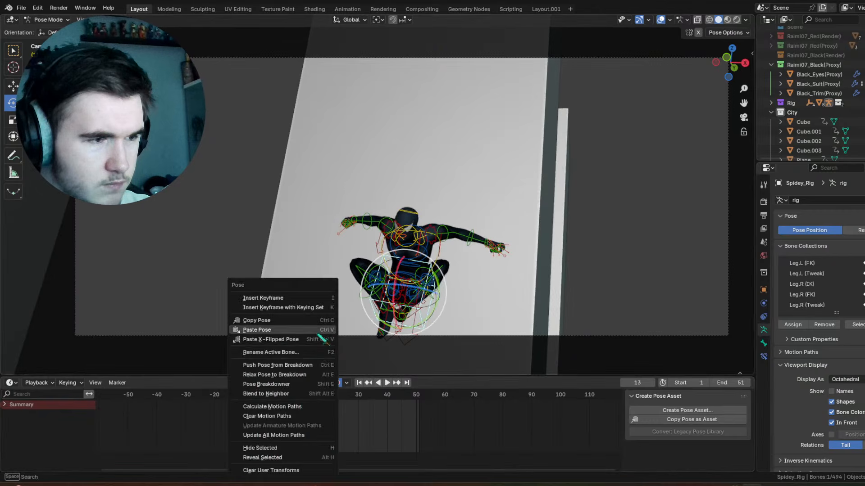
{"action": "left_click", "coordinate": [317, 299]}
Step: Rotate the torso control -91.3° about the global X axis at frame -2 and play the animation
{"action": "left_click_drag", "start_coordinate": [369, 376], "coordinate": [367, 378]}
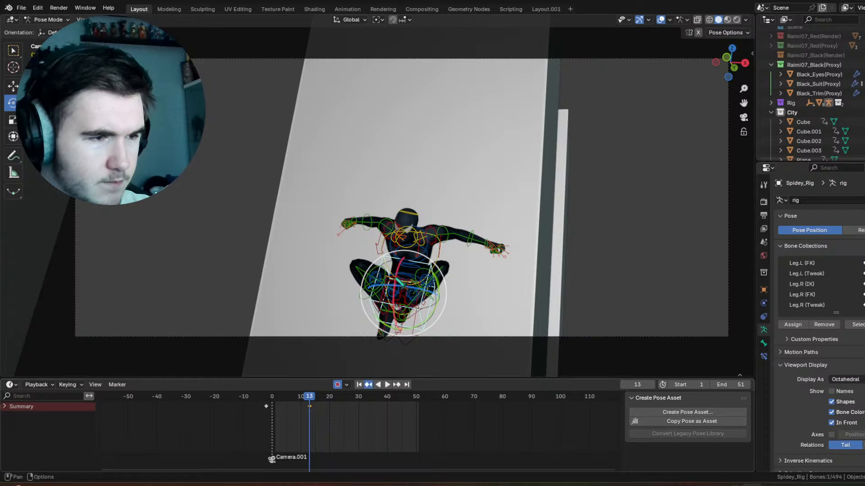
{"action": "left_click", "coordinate": [368, 385]}
{"action": "left_click_drag", "start_coordinate": [403, 259], "coordinate": [414, 251]}
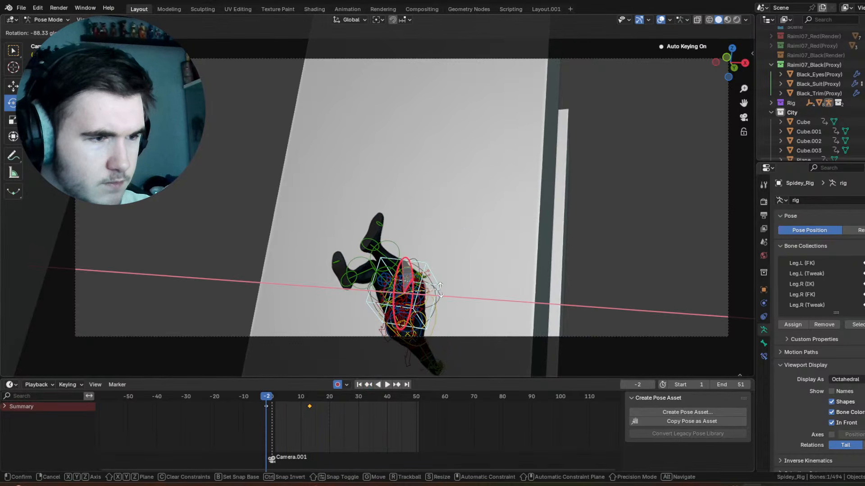
{"action": "left_click", "coordinate": [441, 293]}
{"action": "key", "text": "space"}
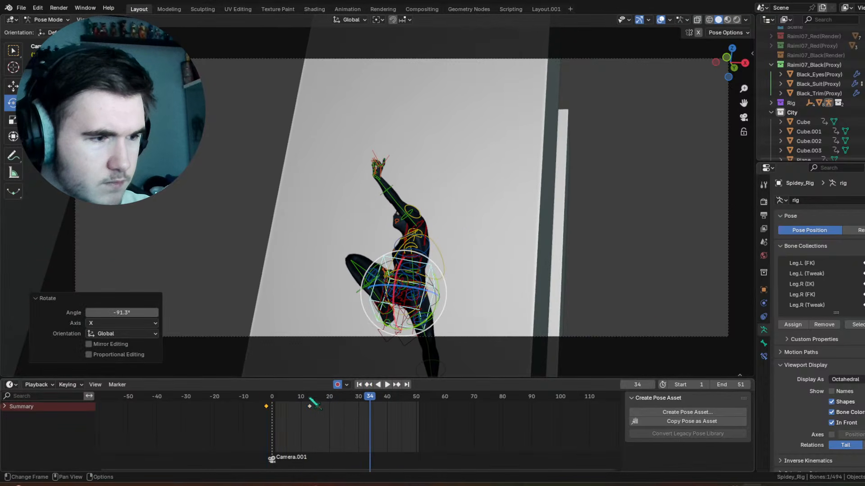
Step: Move the torso control's frame 13 keyframe to frame 11 and play the swing back without overlays
{"action": "key", "text": "shift+d"}
{"action": "left_click", "coordinate": [303, 407]}
{"action": "left_click_drag", "start_coordinate": [297, 400], "coordinate": [265, 399]}
{"action": "key", "text": "space"}
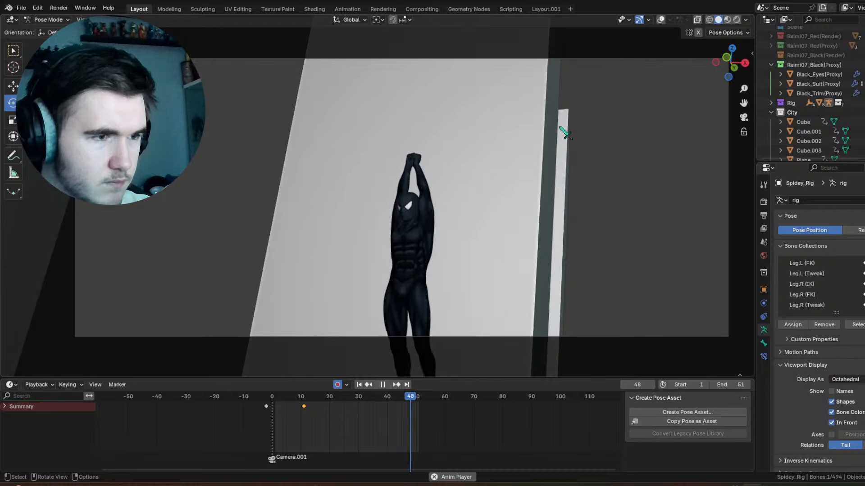
{"action": "mouse_move", "coordinate": [453, 188]}
{"action": "middle_mouse_down"}
{"action": "mouse_move", "coordinate": [458, 200]}
{"action": "mouse_move", "coordinate": [440, 194]}
{"action": "middle_mouse_up"}
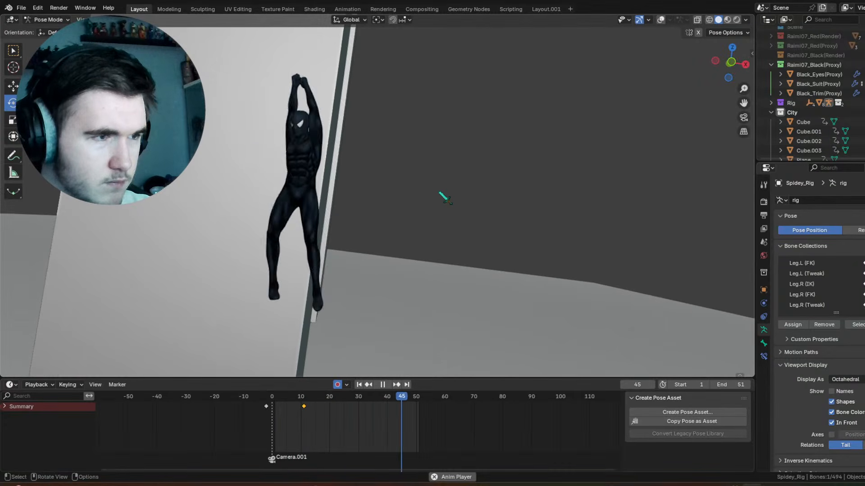
{"action": "key", "text": "space"}
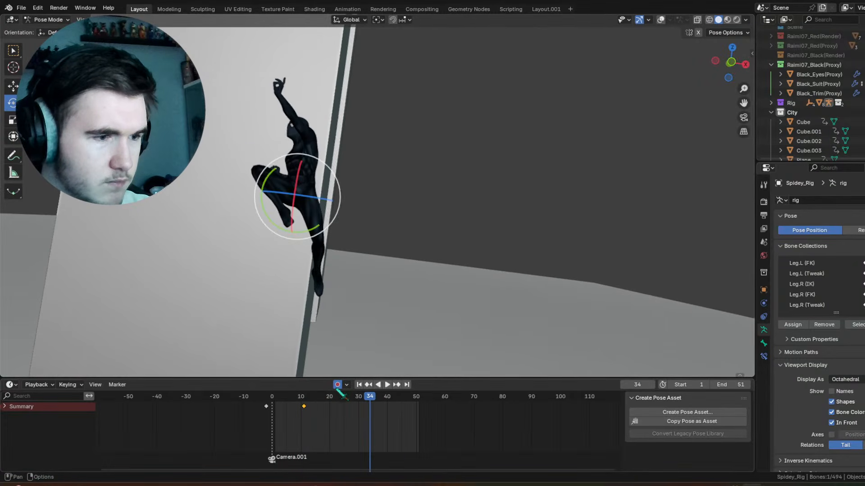
Step: Insert a keyframe for the torso control at frame 39 to hold its rotation
{"action": "left_click_drag", "start_coordinate": [355, 397], "coordinate": [384, 399]}
{"action": "right_click", "coordinate": [372, 224]}
{"action": "left_click", "coordinate": [372, 221]}
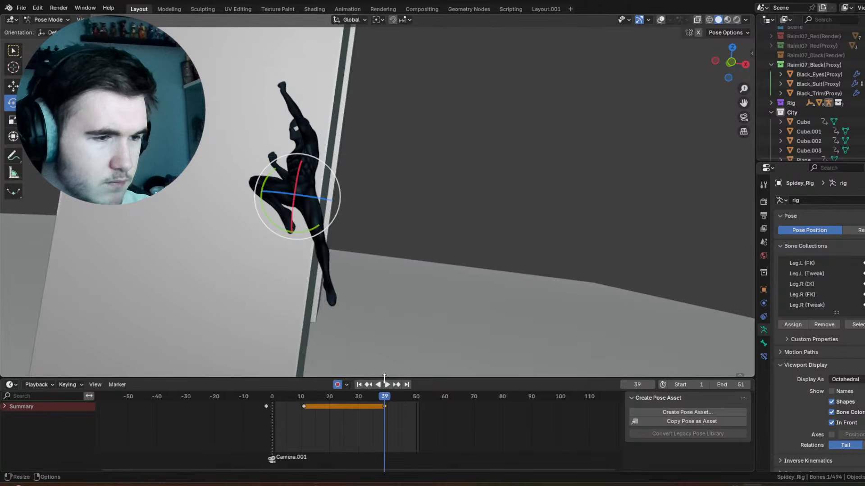
Step: Trackball-rotate the torso control by 8.59° and -38.4° at frame 53 and play the animation back
{"action": "key", "text": "space"}
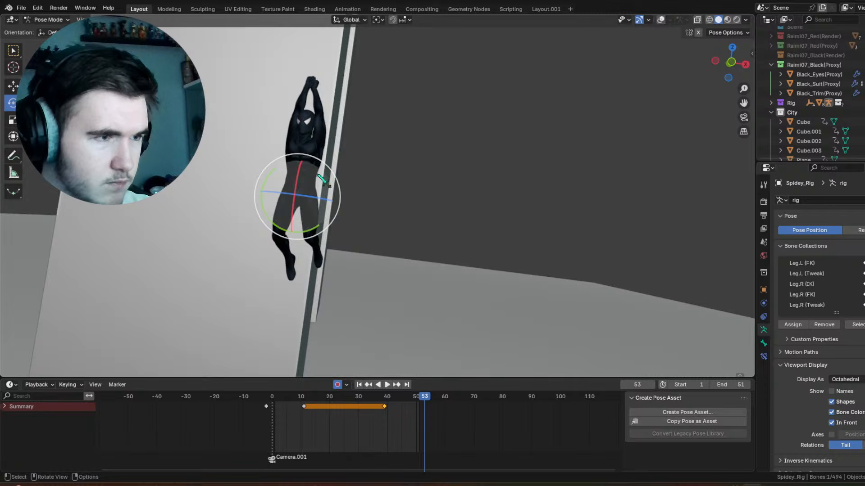
{"action": "left_click_drag", "start_coordinate": [321, 177], "coordinate": [290, 184]}
{"action": "key", "text": "space"}
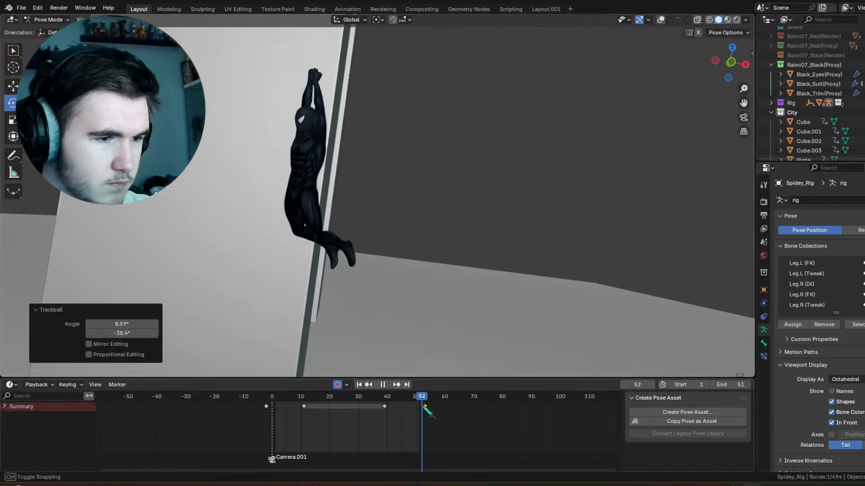
Step: Scrub the torso motion between frames 39 and 53, and play the swing back to check it from different angles
{"action": "key", "text": "Escape"}
{"action": "middle_click_drag", "start_coordinate": [264, 177], "coordinate": [468, 259]}
{"action": "scroll", "coordinate": [465, 255], "scroll_direction": "up", "scroll_amount": 1}
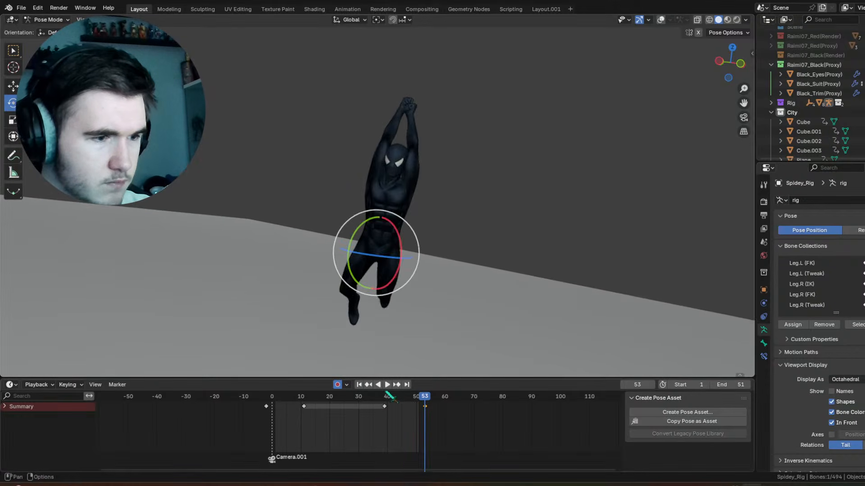
{"action": "left_click_drag", "start_coordinate": [385, 393], "coordinate": [425, 397]}
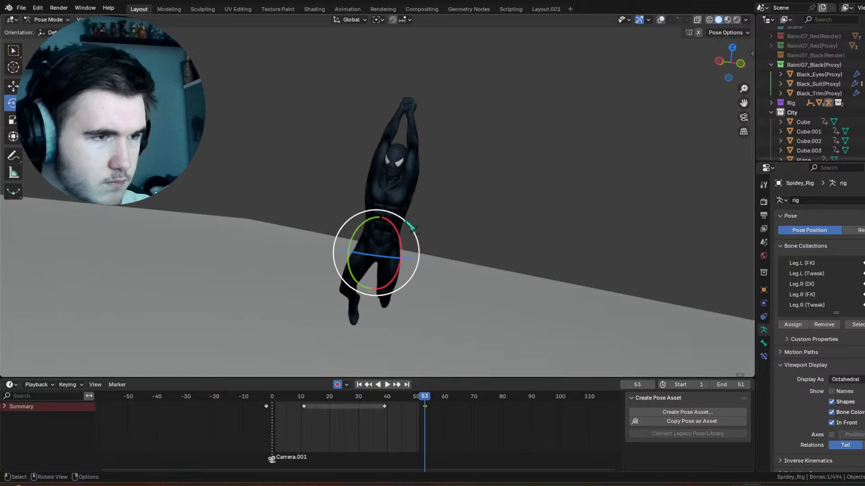
{"action": "left_click_drag", "start_coordinate": [409, 220], "coordinate": [404, 214]}
{"action": "left_click_drag", "start_coordinate": [385, 393], "coordinate": [416, 398]}
{"action": "key", "text": "space"}
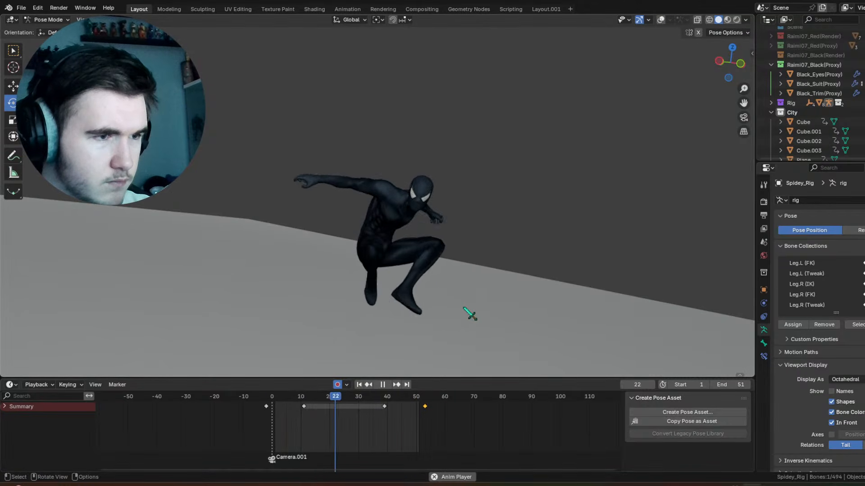
{"action": "middle_click_drag", "start_coordinate": [473, 305], "coordinate": [406, 305]}
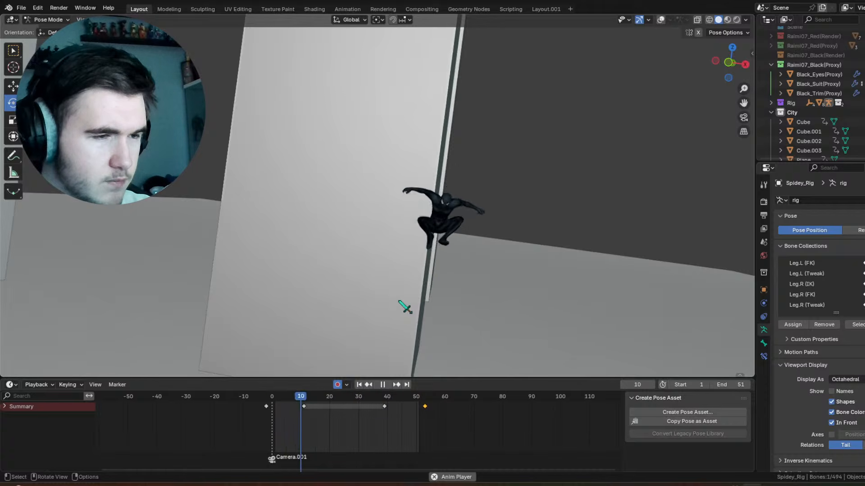
{"action": "key", "text": "space"}
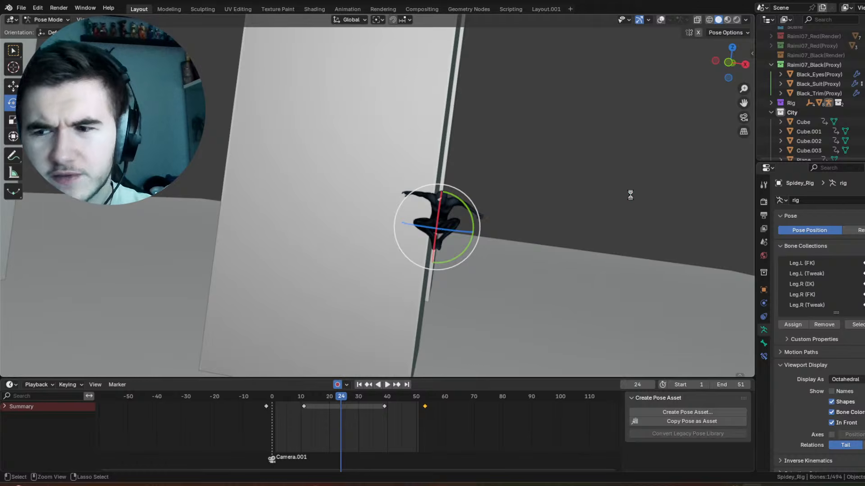
Step: Save the swing animation in Shot1-Swing.blend
{"action": "key", "text": "ctrl+s"}
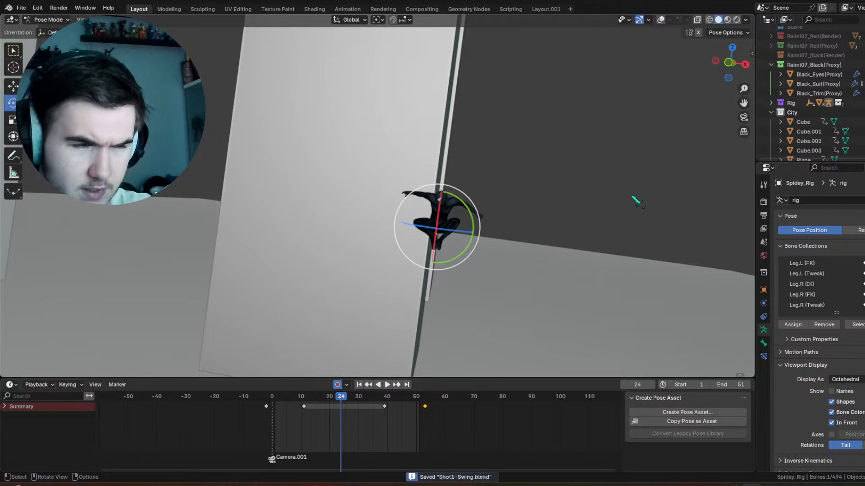
{"action": "middle_click_drag", "start_coordinate": [636, 202], "coordinate": [627, 188]}
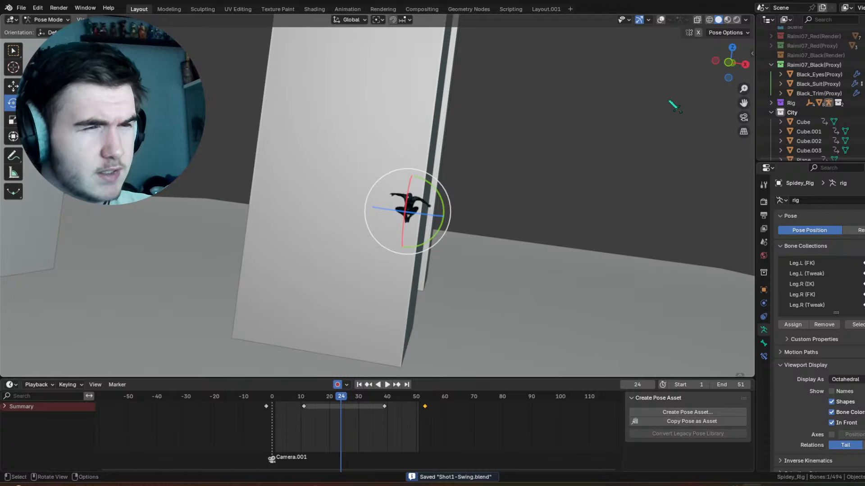